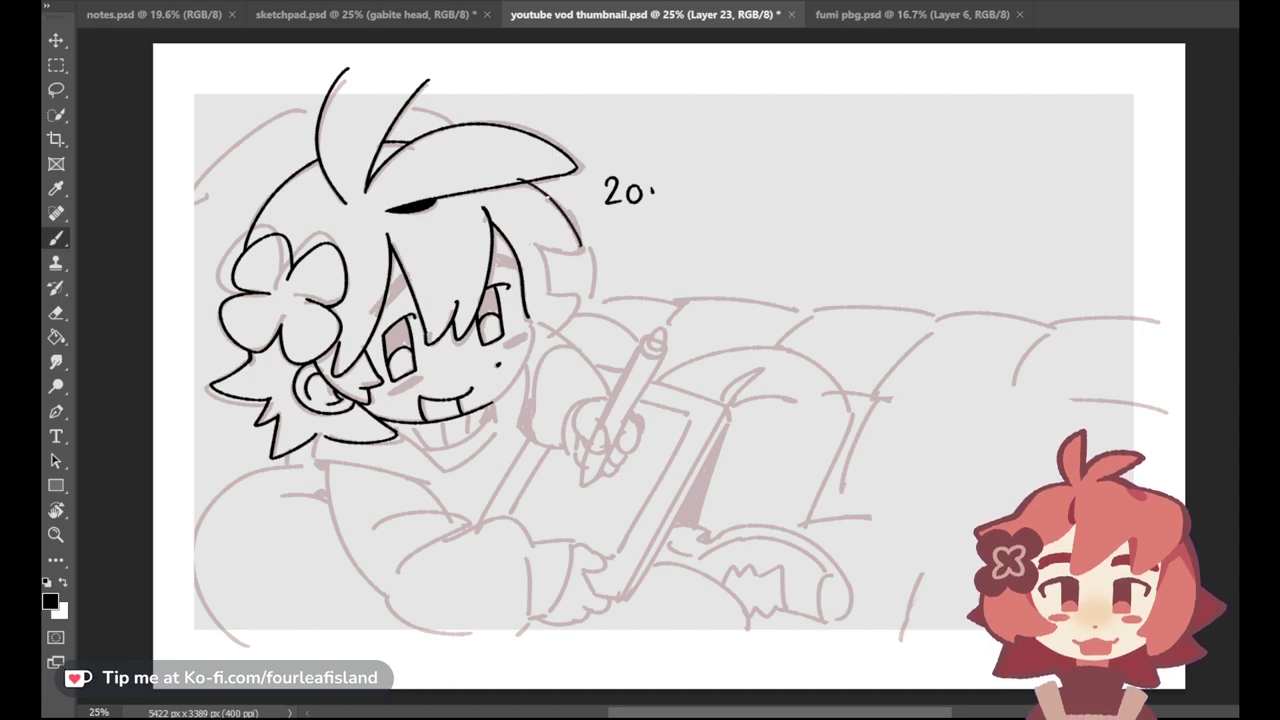
pyautogui.moveTo(580, 233); pyautogui.dragTo(580, 256)
pyautogui.hotkey('ctrl', 'z')
pyautogui.moveTo(500, 174)
pyautogui.mouseDown()
pyautogui.moveTo(538, 186)
pyautogui.moveTo(543, 212)
pyautogui.moveTo(509, 176)
pyautogui.moveTo(580, 253)
pyautogui.mouseUp()
pyautogui.hotkey('ctrl', 'z')
pyautogui.hotkey('ctrl', 'z')
pyautogui.hotkey('ctrl', 'z')
pyautogui.hotkey('ctrl', 'shift', 'z')
pyautogui.hotkey('ctrl', 'z')
pyautogui.moveTo(508, 175)
pyautogui.mouseDown()
pyautogui.moveTo(583, 231)
pyautogui.moveTo(586, 250)
pyautogui.mouseUp()
pyautogui.hotkey('ctrl', 'z')
pyautogui.hotkey('ctrl', 'shift', 'z')
pyautogui.hotkey('ctrl', 'z')
pyautogui.hotkey('ctrl', 'shift', 'z')
pyautogui.moveTo(537, 247); pyautogui.dragTo(585, 258)
pyautogui.hotkey('ctrl', 'z')
pyautogui.hotkey('ctrl', 'z')
pyautogui.hotkey('ctrl', 'z')
pyautogui.hotkey('ctrl', 'z')
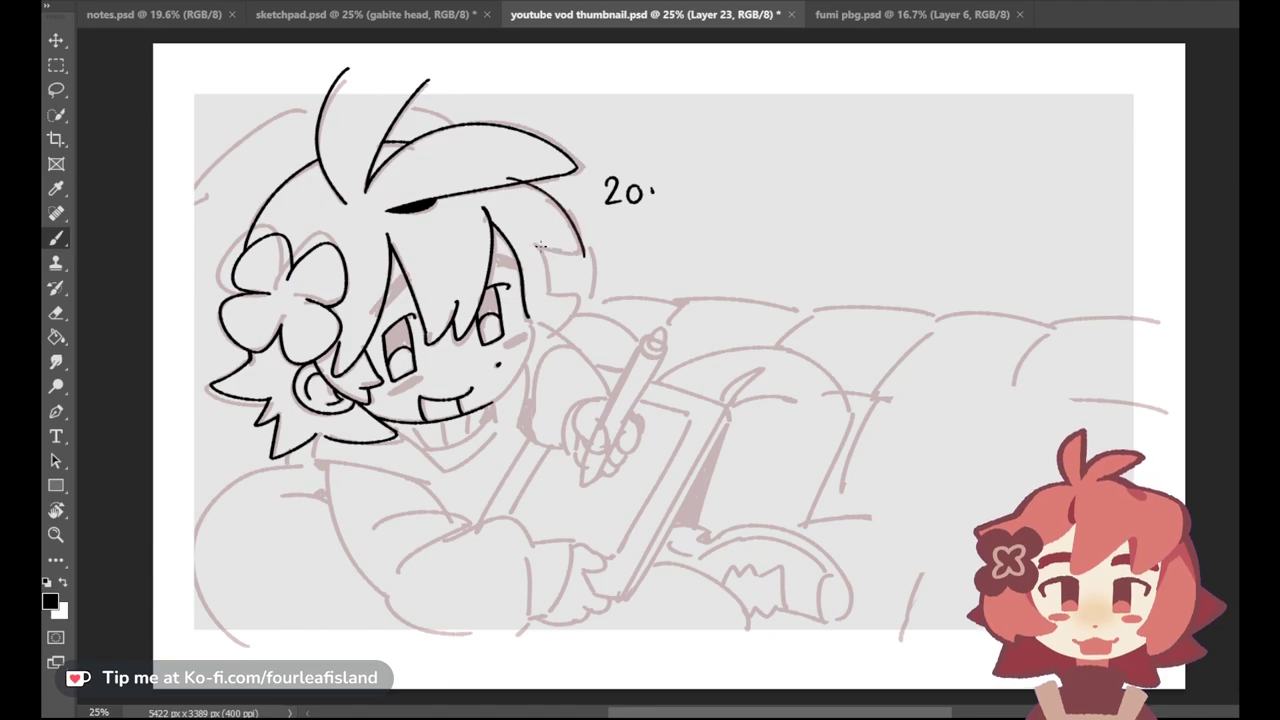
pyautogui.hotkey('ctrl', 'z')
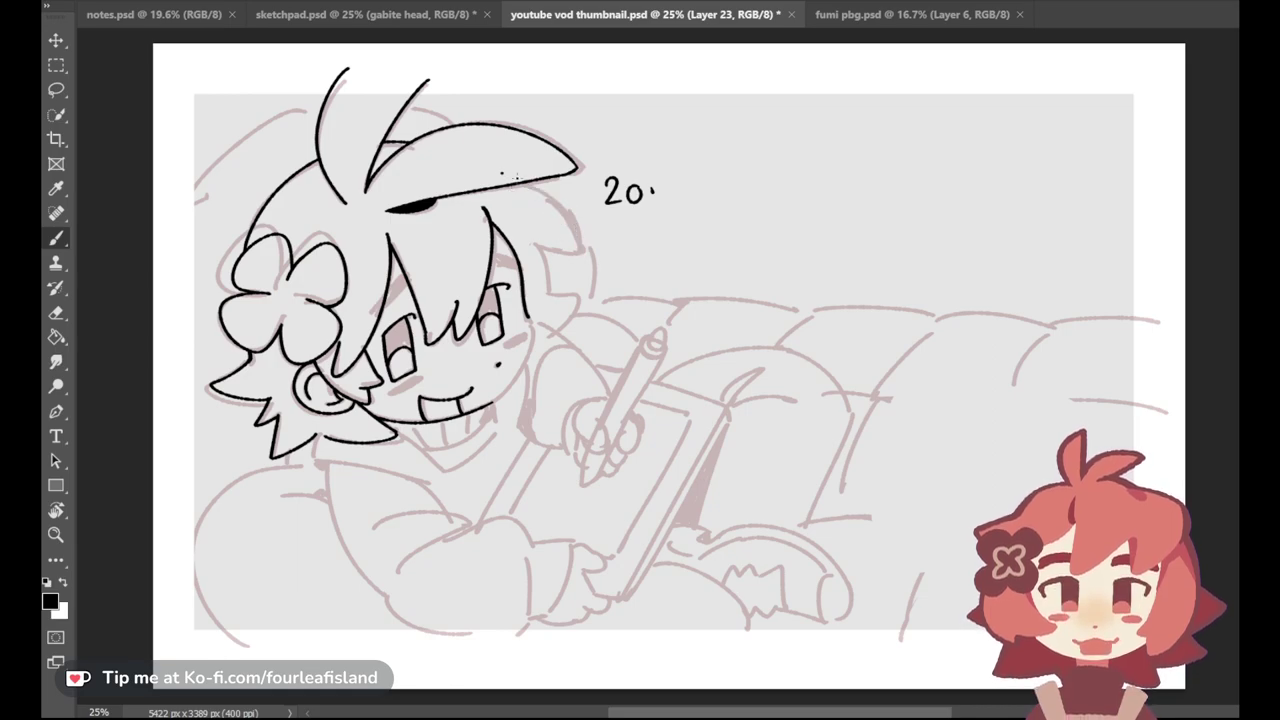
# Step: Ink the pointed hair lock under the large swept bang and the strand below it, erasing the overlapping line ends
pyautogui.moveTo(508, 178); pyautogui.dragTo(590, 254)
pyautogui.hotkey('ctrl', 'z')
pyautogui.hotkey('ctrl', 'z')
pyautogui.hotkey('ctrl', 'z')
pyautogui.hotkey('ctrl', 'z')
pyautogui.hotkey('ctrl', 'z')
pyautogui.hotkey('ctrl', 'z')
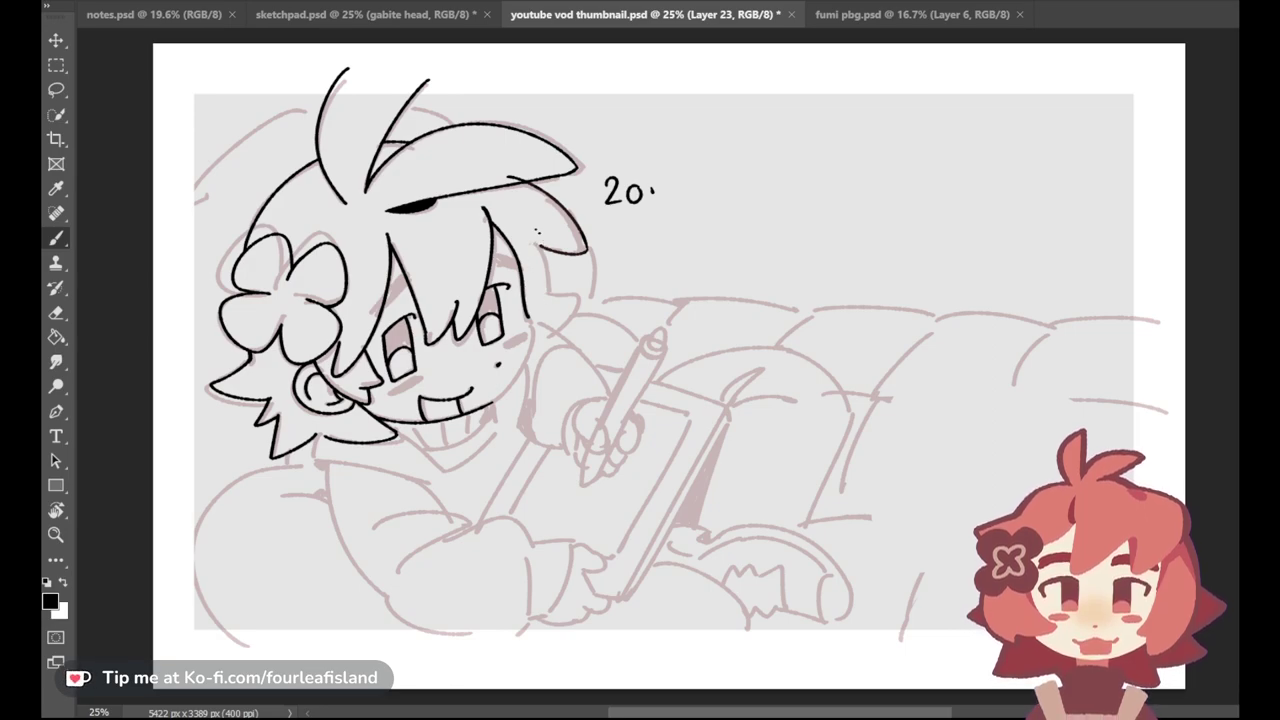
pyautogui.moveTo(535, 230); pyautogui.dragTo(553, 295)
pyautogui.press('e')
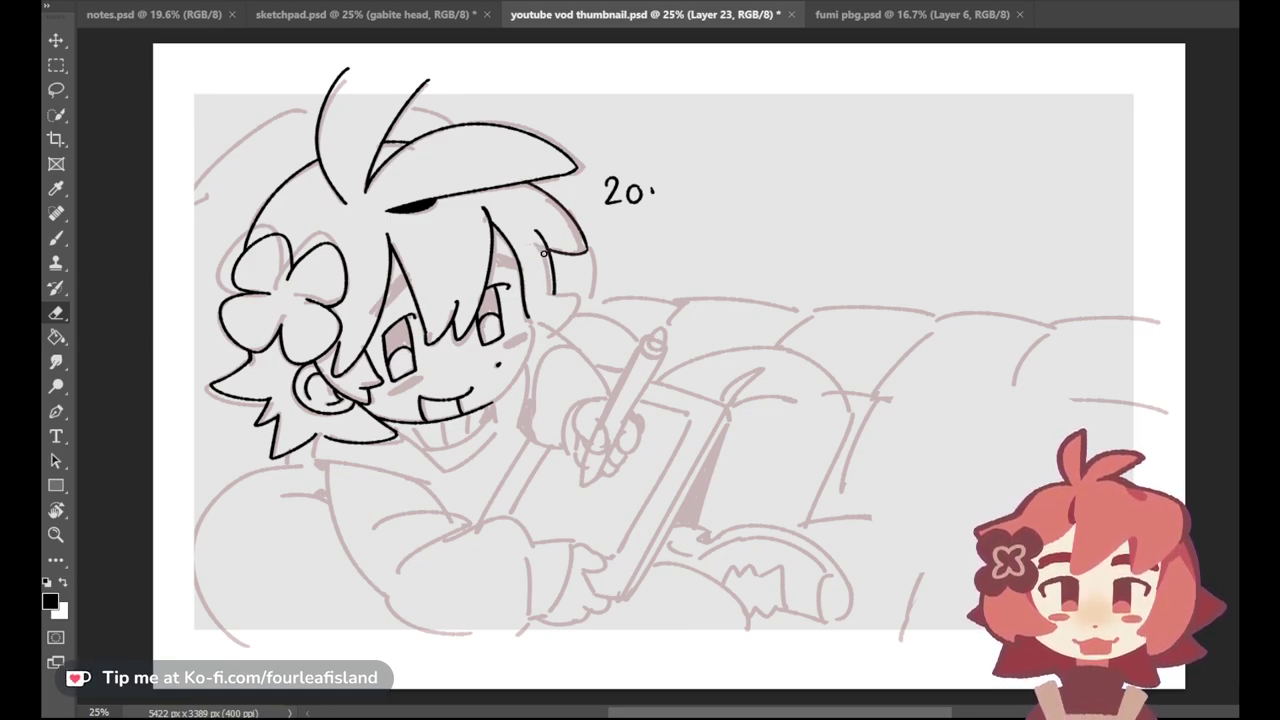
# Step: Ink the lowest hair tuft beside the cheek, closing its pointed tip with a curved underside stroke
pyautogui.press('b')
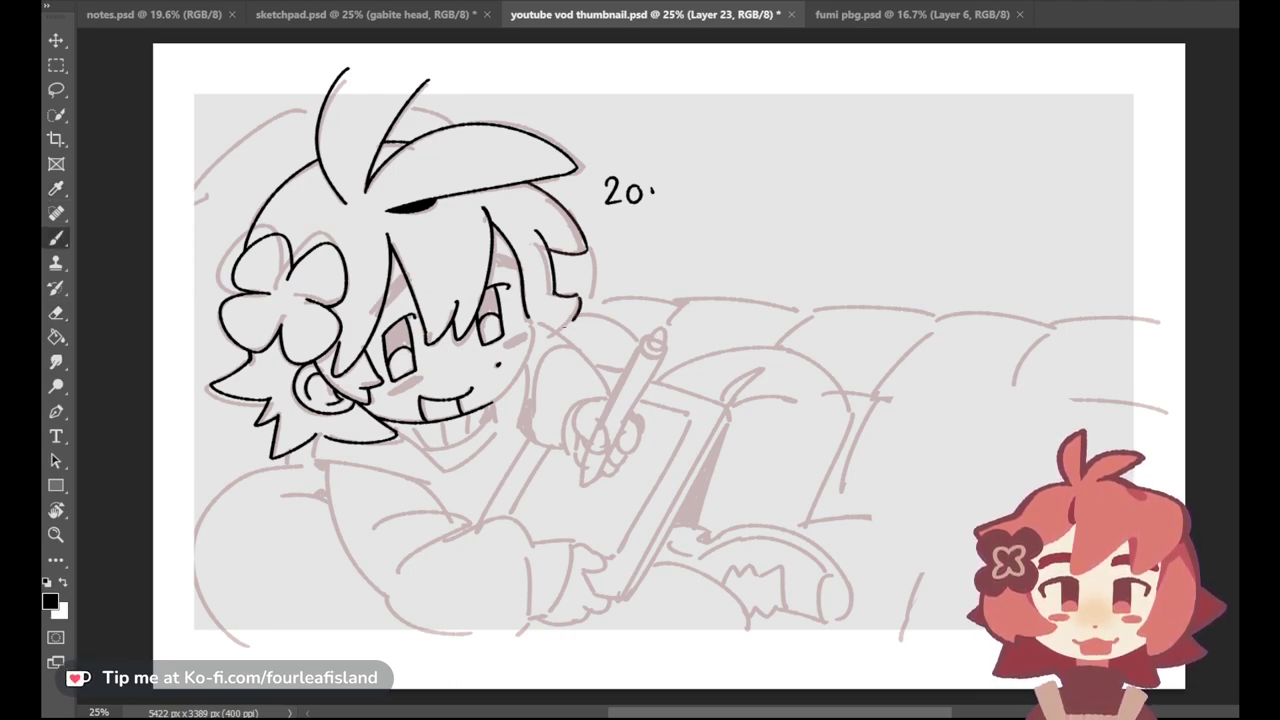
pyautogui.moveTo(553, 328); pyautogui.dragTo(580, 297)
pyautogui.hotkey('ctrl', 'z')
pyautogui.moveTo(553, 329)
pyautogui.mouseDown()
pyautogui.moveTo(580, 291)
pyautogui.moveTo(555, 338)
pyautogui.mouseUp()
pyautogui.hotkey('ctrl', 'z')
pyautogui.hotkey('ctrl', 'z')
pyautogui.hotkey('ctrl', 'z')
pyautogui.hotkey('ctrl', 'z')
pyautogui.hotkey('ctrl', 'z')
pyautogui.hotkey('ctrl', 'z')
pyautogui.hotkey('ctrl', 'z')
pyautogui.hotkey('ctrl', 'z')
pyautogui.moveTo(581, 296); pyautogui.dragTo(558, 333)
pyautogui.hotkey('ctrl', 'z')
pyautogui.hotkey('ctrl', 'z')
pyautogui.hotkey('ctrl', 'z')
pyautogui.hotkey('ctrl', 'z')
pyautogui.hotkey('ctrl', 'z')
pyautogui.hotkey('ctrl', 'z')
pyautogui.hotkey('ctrl', 'z')
pyautogui.hotkey('ctrl', 'z')
# Step: Ink the slanted neckline edge below the chin and the curved shoulder line of the near sleeve over the sketch
pyautogui.moveTo(397, 426); pyautogui.dragTo(446, 470)
pyautogui.hotkey('ctrl', 'z')
pyautogui.moveTo(320, 460)
pyautogui.mouseDown()
pyautogui.moveTo(438, 486)
pyautogui.moveTo(425, 492)
pyautogui.mouseUp()
pyautogui.hotkey('ctrl', 'z')
pyautogui.hotkey('ctrl', 'z')
pyautogui.hotkey('ctrl', 'z')
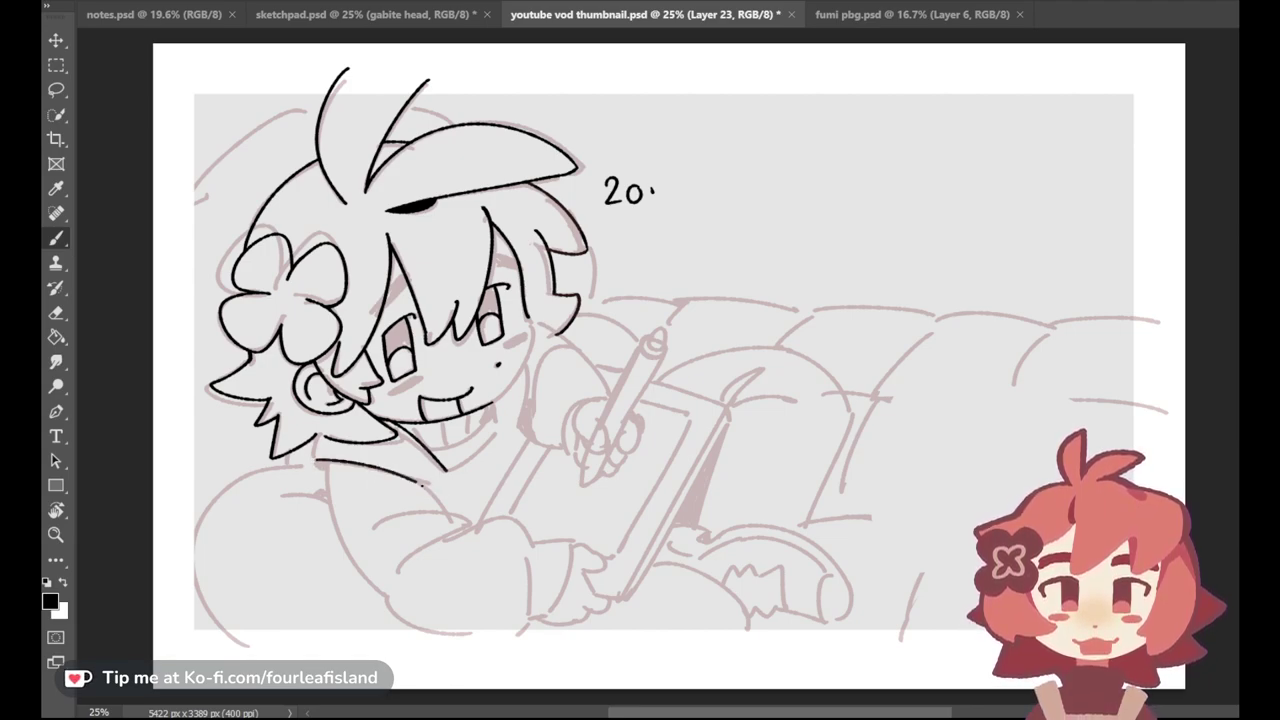
pyautogui.moveTo(322, 463); pyautogui.dragTo(432, 488)
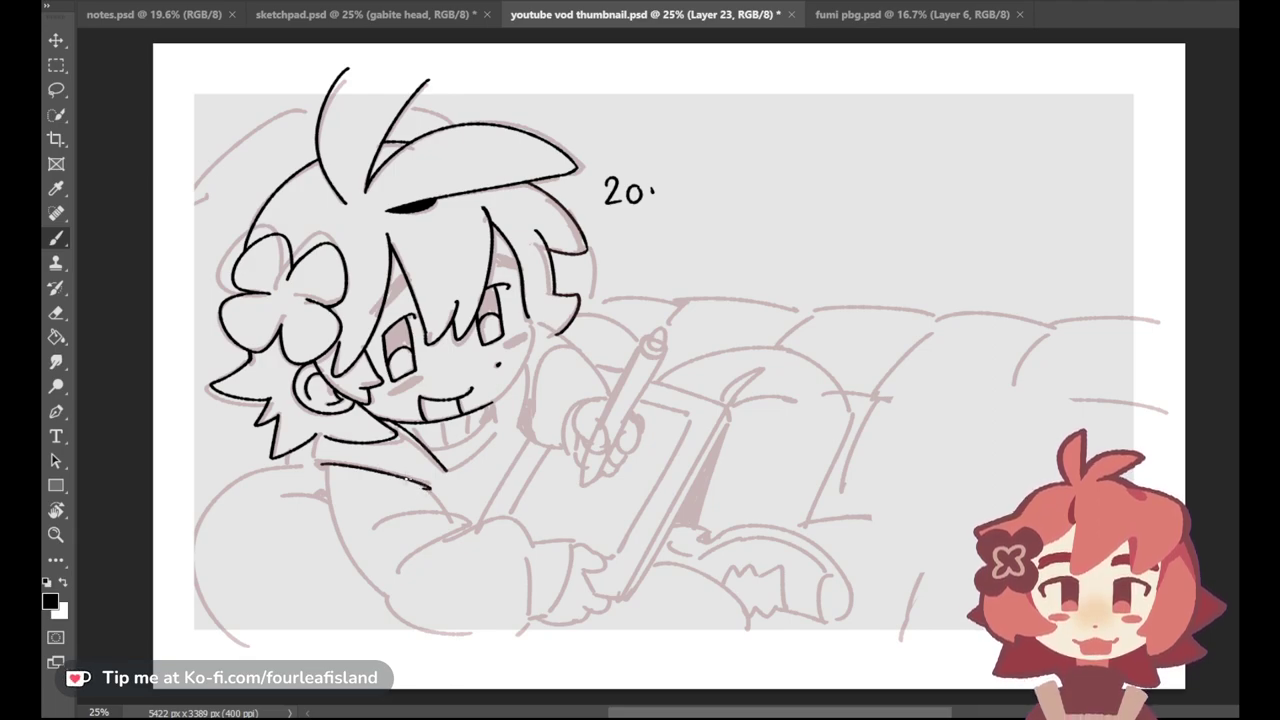
pyautogui.moveTo(430, 487); pyautogui.dragTo(454, 516)
pyautogui.hotkey('ctrl', 'z')
# Step: Ink the second side of the V-shaped neckline from its point up toward the jaw
pyautogui.moveTo(449, 470); pyautogui.dragTo(503, 431)
pyautogui.hotkey('ctrl', 'z')
pyautogui.hotkey('ctrl', 'z')
pyautogui.moveTo(447, 469); pyautogui.dragTo(496, 428)
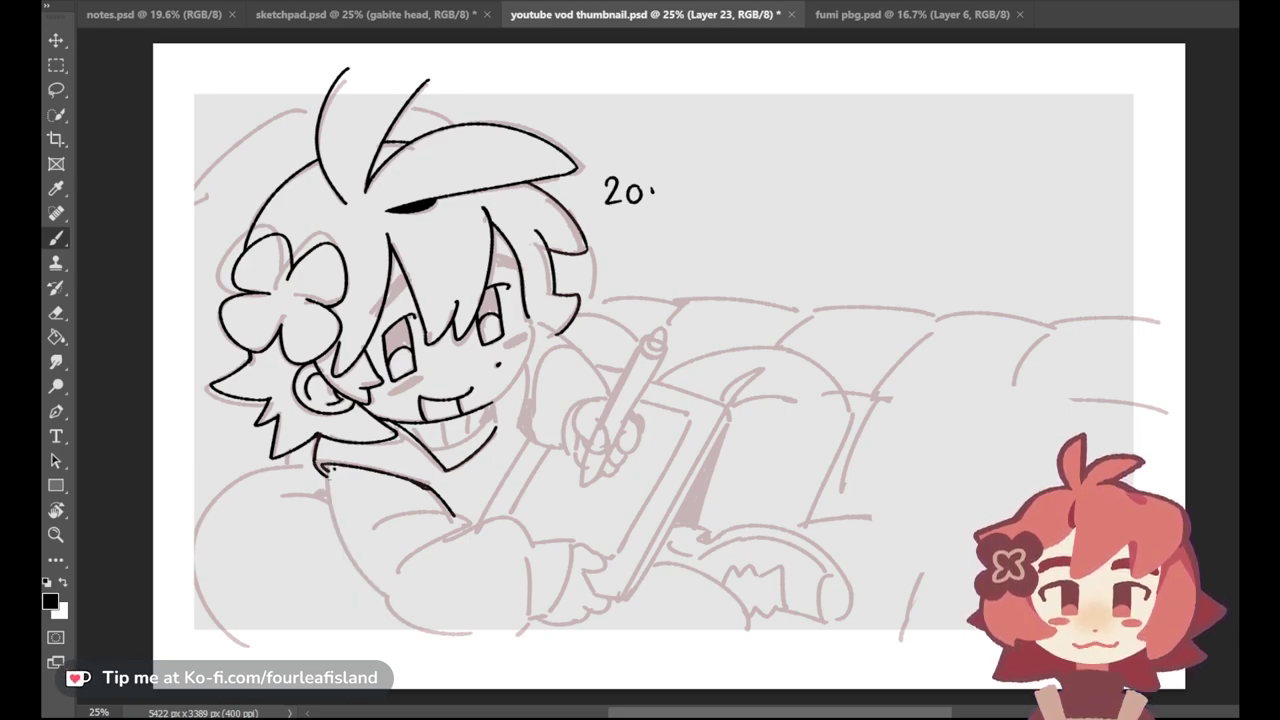
# Step: Ink the near sleeve's outer edge from the shoulder down toward the elbow and erase the excess at its top
pyautogui.hotkey('ctrl', 'z')
pyautogui.moveTo(329, 456)
pyautogui.mouseDown()
pyautogui.moveTo(340, 523)
pyautogui.moveTo(330, 515)
pyautogui.moveTo(386, 599)
pyautogui.mouseUp()
pyautogui.hotkey('ctrl', 'z')
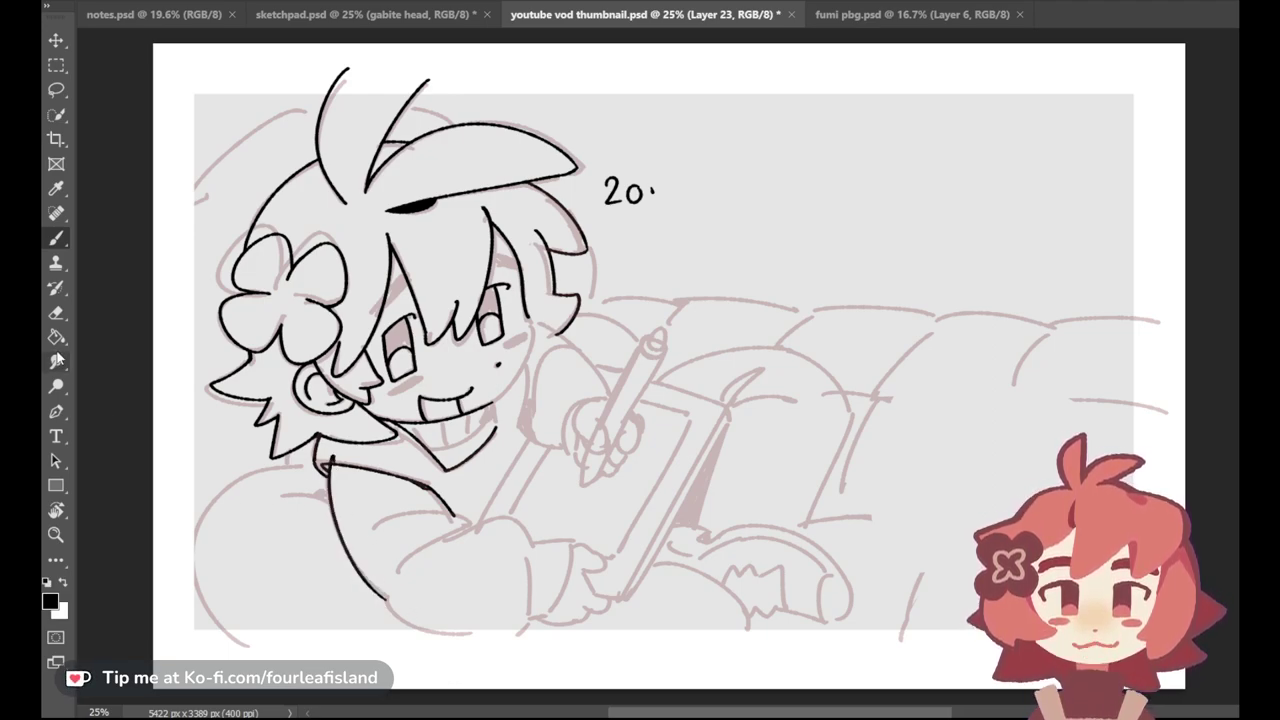
pyautogui.press('e')
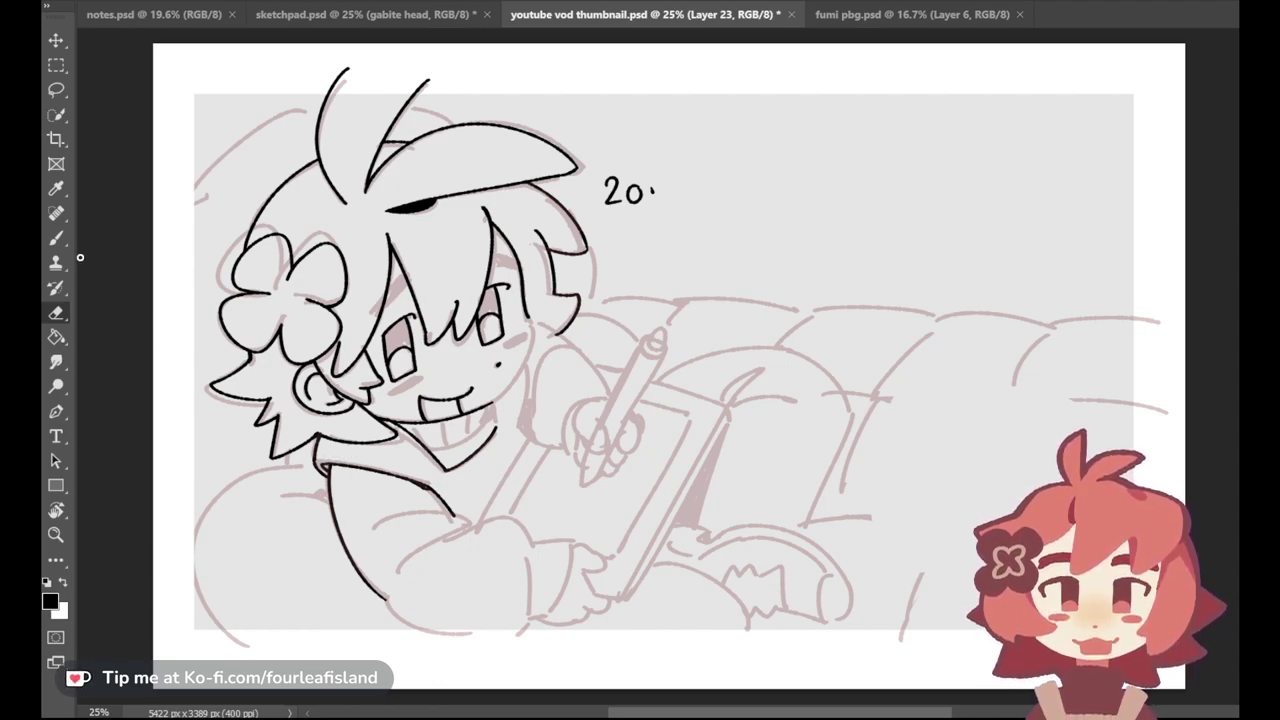
# Step: Ink the upper fold line inside the near sleeve's elbow and trim the overlap with the shoulder line
pyautogui.click(56, 237)
pyautogui.moveTo(371, 522)
pyautogui.mouseDown()
pyautogui.moveTo(462, 516)
pyautogui.moveTo(450, 508)
pyautogui.mouseUp()
pyautogui.hotkey('ctrl', 'z')
pyautogui.hotkey('ctrl', 'z')
pyautogui.hotkey('ctrl', 'z')
pyautogui.hotkey('ctrl', 'z')
pyautogui.hotkey('ctrl', 'z')
pyautogui.hotkey('ctrl', 'z')
pyautogui.moveTo(370, 528); pyautogui.dragTo(458, 514)
pyautogui.hotkey('ctrl', 'z')
pyautogui.hotkey('ctrl', 'z')
pyautogui.moveTo(370, 530)
pyautogui.mouseDown()
pyautogui.moveTo(456, 512)
pyautogui.moveTo(472, 524)
pyautogui.mouseUp()
pyautogui.hotkey('ctrl', 'z')
pyautogui.hotkey('ctrl', 'z')
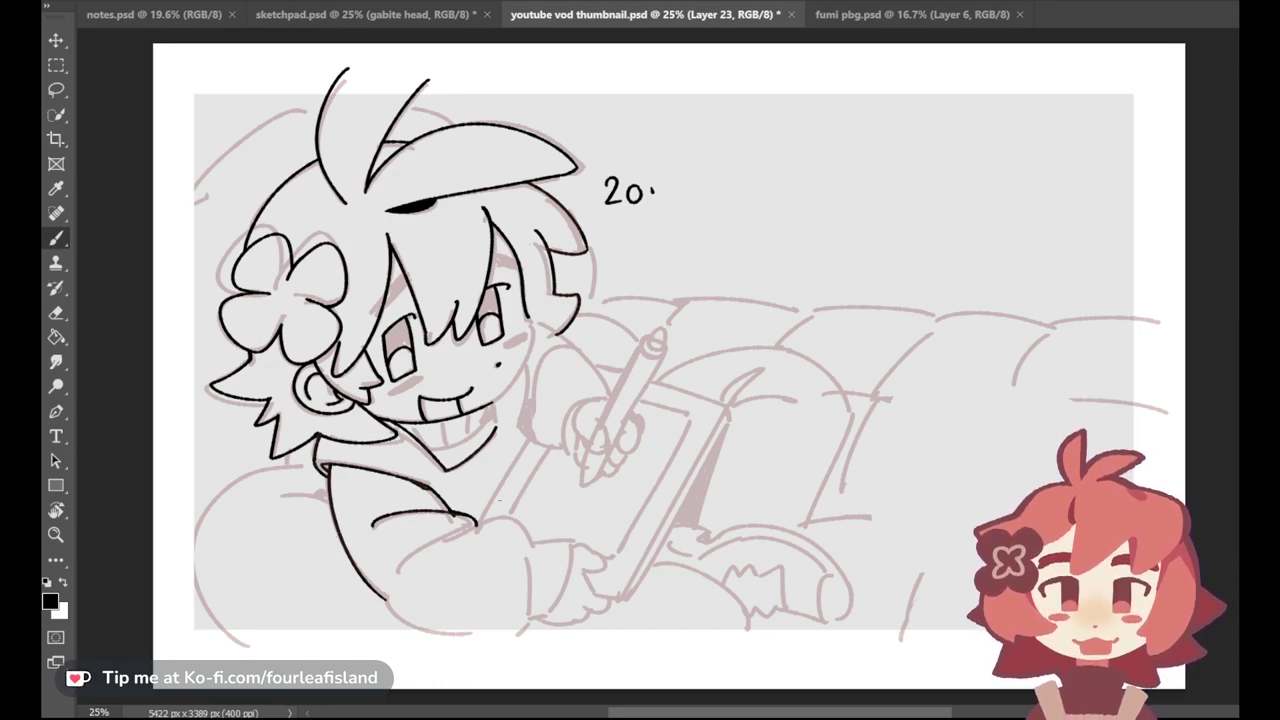
pyautogui.press('e')
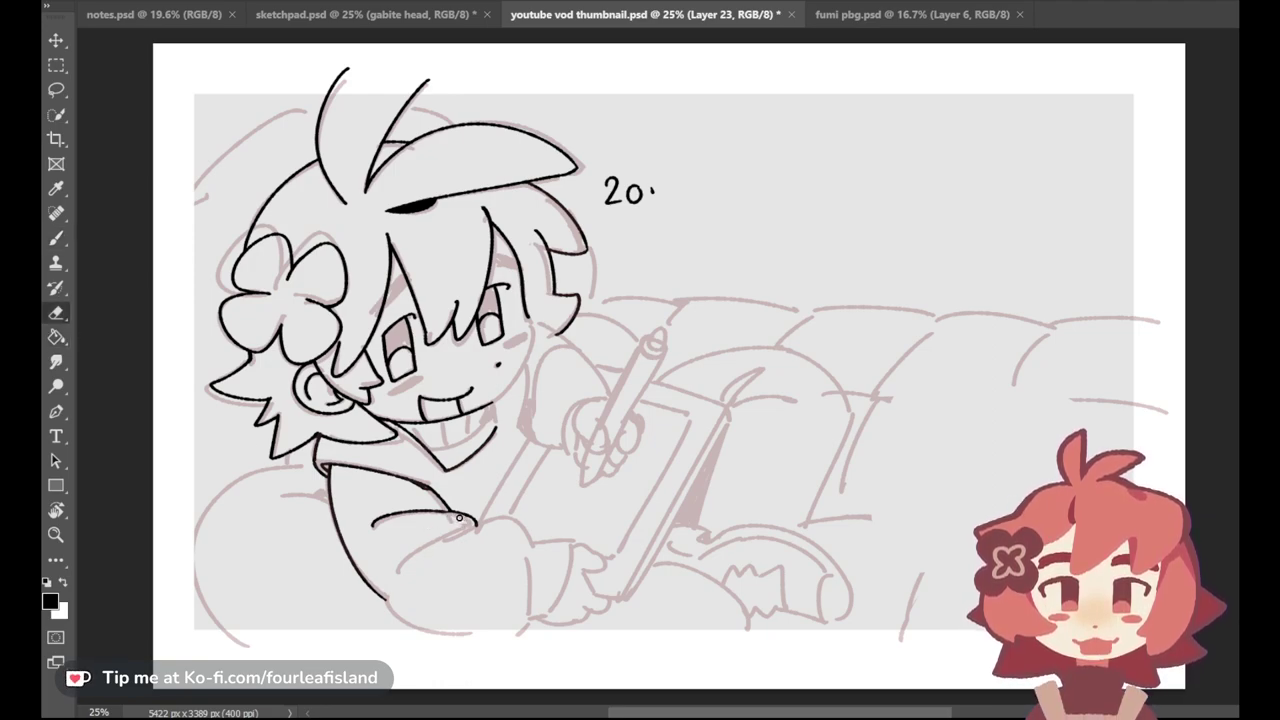
# Step: Ink the lower curved fold line of the near sleeve, meeting the upper fold at the crook of the elbow
pyautogui.click(56, 238)
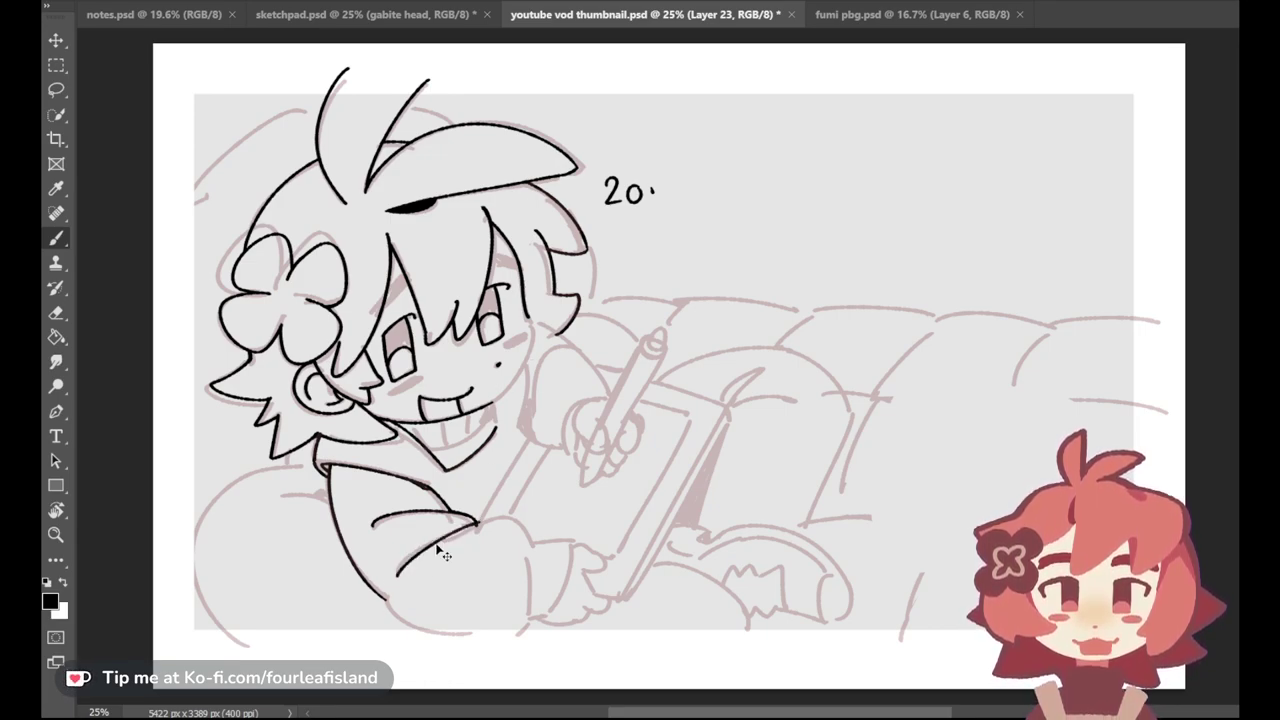
pyautogui.moveTo(398, 572)
pyautogui.mouseDown()
pyautogui.moveTo(478, 524)
pyautogui.moveTo(535, 535)
pyautogui.moveTo(533, 546)
pyautogui.moveTo(523, 528)
pyautogui.moveTo(536, 551)
pyautogui.mouseUp()
pyautogui.hotkey('ctrl', 'z')
pyautogui.hotkey('ctrl', 'z')
pyautogui.hotkey('ctrl', 'z')
pyautogui.hotkey('ctrl', 'z')
pyautogui.hotkey('ctrl', 'z')
pyautogui.hotkey('ctrl', 'z')
pyautogui.hotkey('ctrl', 'z')
pyautogui.hotkey('ctrl', 'z')
pyautogui.hotkey('ctrl', 'z')
pyautogui.hotkey('ctrl', 'z')
pyautogui.hotkey('ctrl', 'z')
# Step: Extend the near sleeve's outer edge around the bottom of the elbow
pyautogui.moveTo(386, 600); pyautogui.dragTo(422, 630)
pyautogui.hotkey('ctrl', 'z')
pyautogui.hotkey('ctrl', 'z')
pyautogui.hotkey('ctrl', 'z')
pyautogui.hotkey('ctrl', 'z')
pyautogui.hotkey('ctrl', 'z')
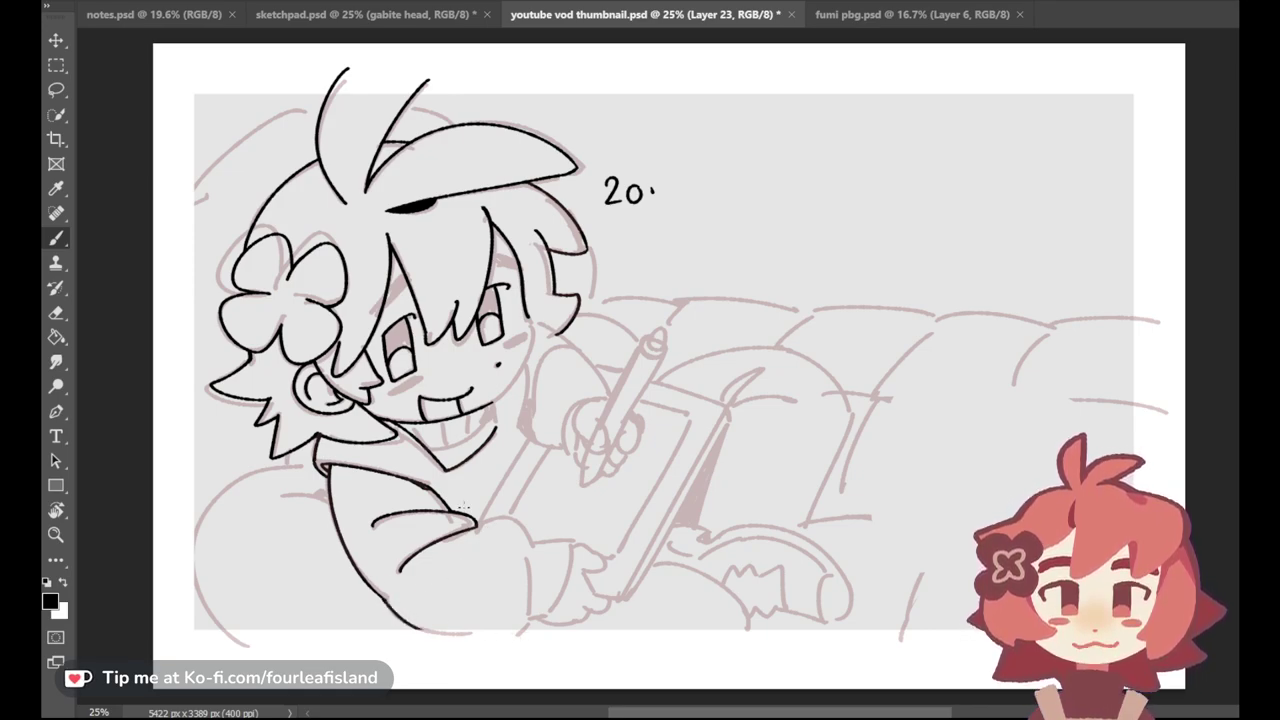
# Step: Ink the forearm's top edge from the elbow fold to the sleeve cuff
pyautogui.moveTo(476, 525); pyautogui.dragTo(527, 533)
pyautogui.hotkey('ctrl', 'z')
pyautogui.hotkey('ctrl', 'z')
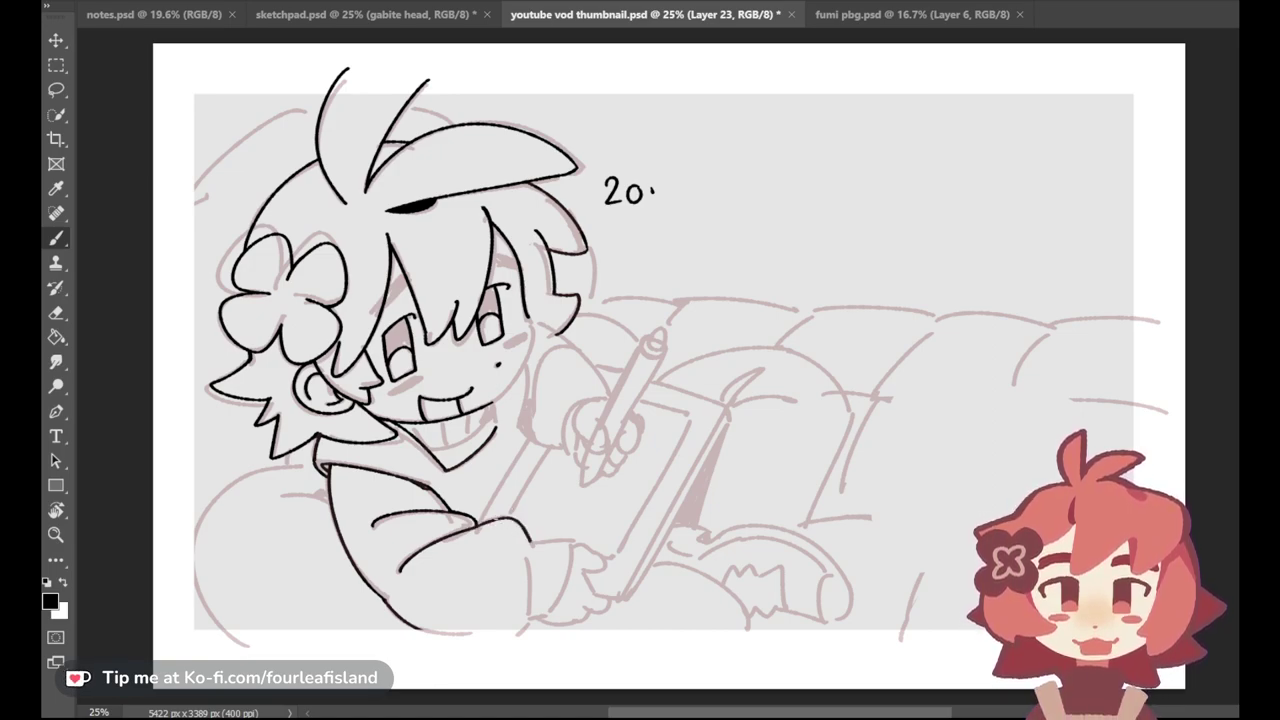
# Step: Ink the inner curve of the near sleeve's cuff at the wrist
pyautogui.moveTo(532, 631); pyautogui.dragTo(531, 615)
pyautogui.hotkey('ctrl', 'z')
pyautogui.moveTo(525, 551); pyautogui.dragTo(529, 608)
pyautogui.hotkey('ctrl', 'z')
pyautogui.hotkey('ctrl', 'z')
pyautogui.moveTo(524, 551); pyautogui.dragTo(530, 603)
pyautogui.hotkey('ctrl', 'z')
pyautogui.moveTo(525, 549); pyautogui.dragTo(522, 616)
pyautogui.hotkey('ctrl', 'z')
pyautogui.hotkey('ctrl', 'z')
pyautogui.hotkey('ctrl', 'z')
pyautogui.hotkey('ctrl', 'z')
# Step: Close the near sleeve's cuff with its outer curve and complete the cheek line between jaw and hair
pyautogui.moveTo(532, 541); pyautogui.dragTo(566, 540)
pyautogui.hotkey('ctrl', 'z')
pyautogui.hotkey('ctrl', 'z')
pyautogui.moveTo(566, 541)
pyautogui.mouseDown()
pyautogui.moveTo(548, 618)
pyautogui.moveTo(573, 540)
pyautogui.mouseUp()
pyautogui.hotkey('ctrl', 'z')
pyautogui.hotkey('ctrl', 'z')
pyautogui.moveTo(531, 626)
pyautogui.mouseDown()
pyautogui.moveTo(546, 624)
pyautogui.moveTo(571, 541)
pyautogui.moveTo(536, 622)
pyautogui.mouseUp()
pyautogui.hotkey('ctrl', 'z')
pyautogui.hotkey('ctrl', 'z')
pyautogui.moveTo(566, 541); pyautogui.dragTo(536, 622)
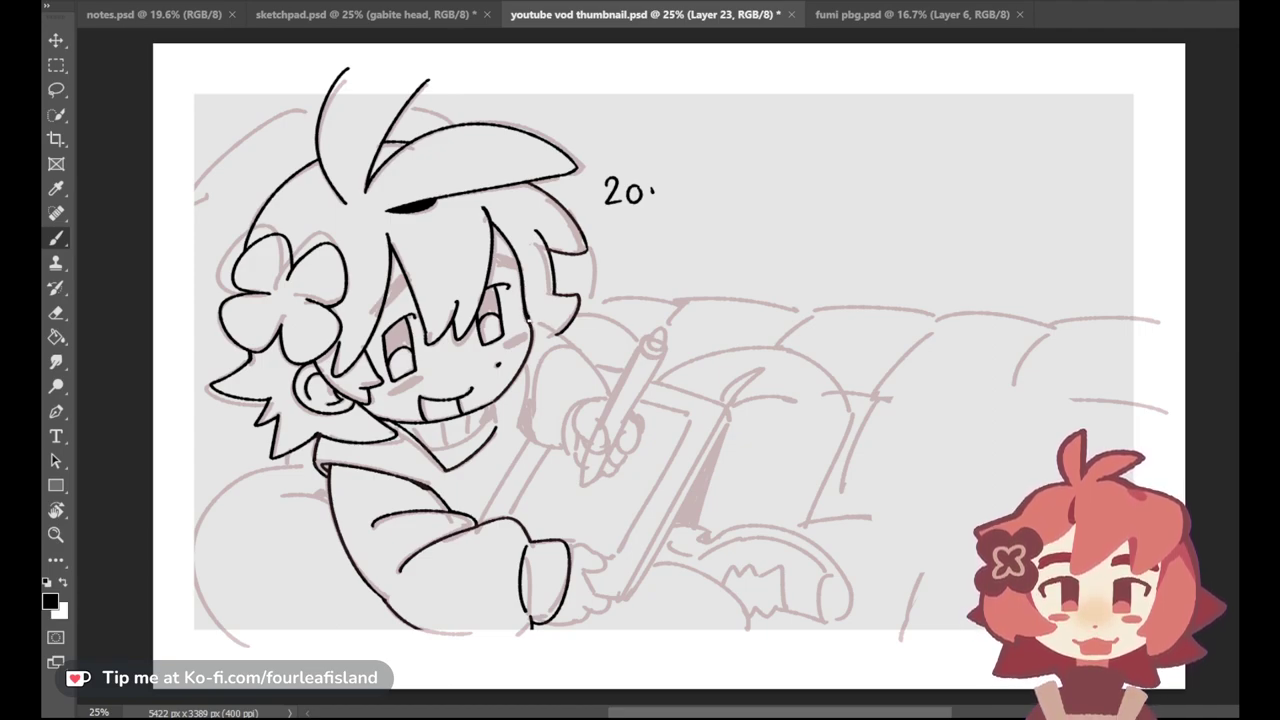
# Step: Hide and restore the recent line art so the near sleeve's full lower curve shows over the white border
pyautogui.click(58, 316)
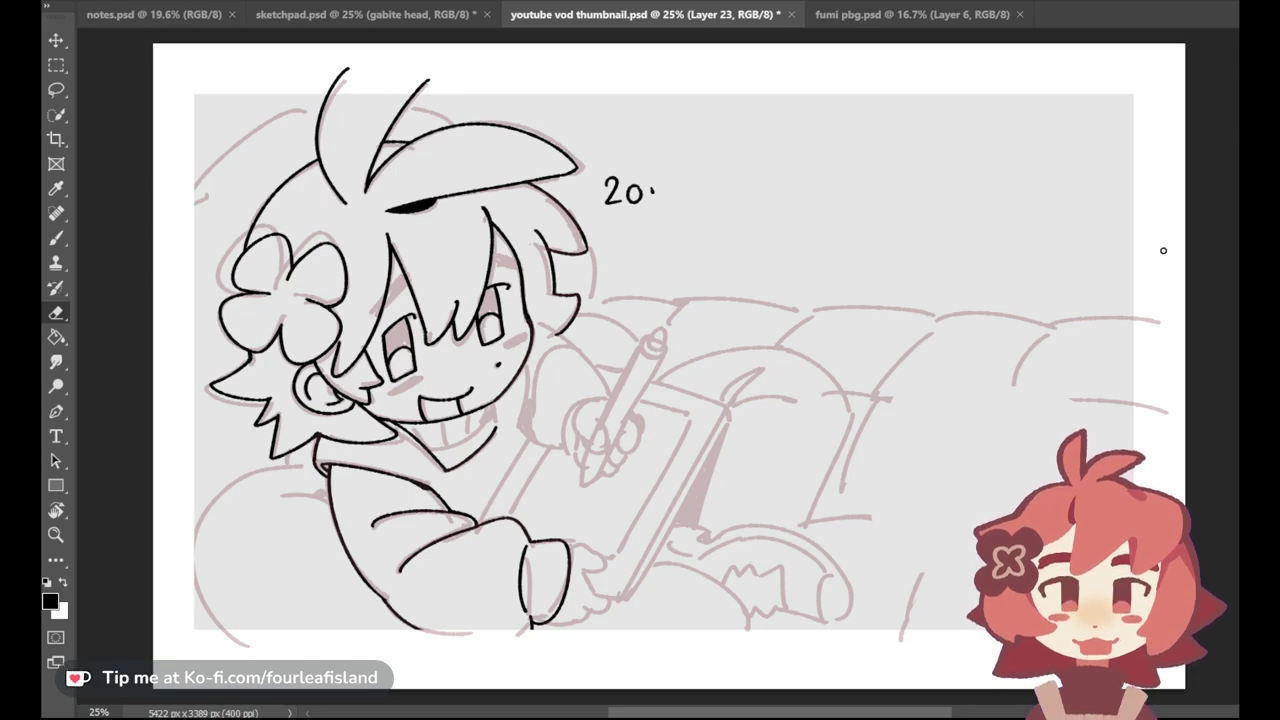
pyautogui.hotkey('ctrl', ',')
pyautogui.hotkey('ctrl', ',')
pyautogui.hotkey('ctrl', ',')
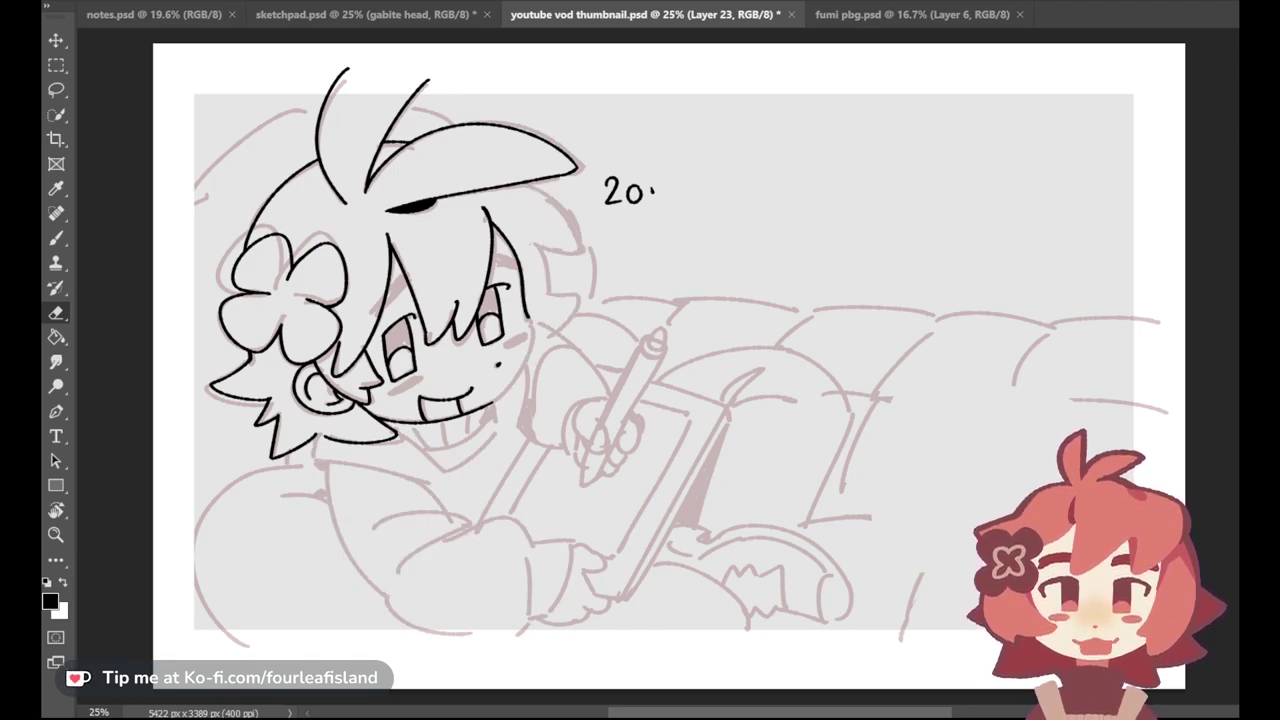
pyautogui.hotkey('ctrl', 'shift', 'z')
pyautogui.hotkey('ctrl', 'shift', 'z')
pyautogui.hotkey('ctrl', 'z')
pyautogui.hotkey('ctrl', 'shift', 'z')
pyautogui.hotkey('ctrl', 'z')
pyautogui.hotkey('ctrl', 'shift', 'z')
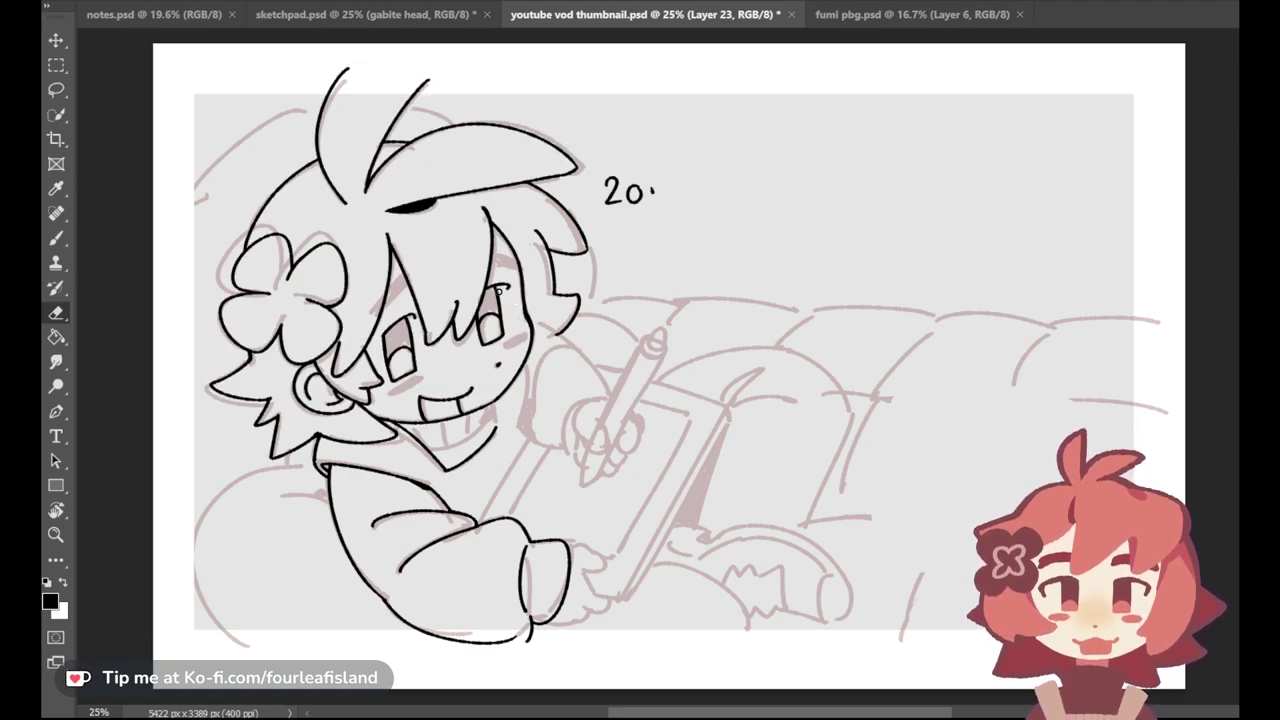
# Step: Ink the ribbed turtleneck under the chin and the far sleeve's inner edge, curving it toward the drawing hand
pyautogui.press('b')
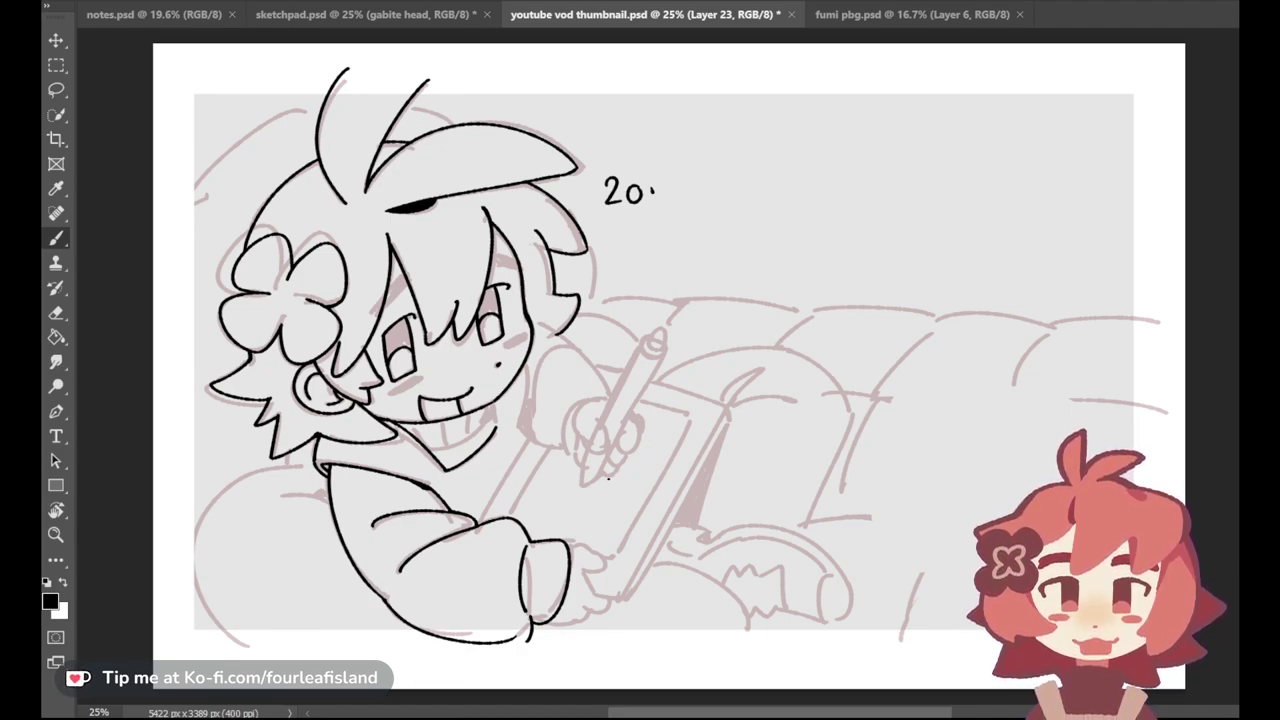
pyautogui.moveTo(626, 122)
pyautogui.mouseDown()
pyautogui.moveTo(608, 156)
pyautogui.moveTo(592, 150)
pyautogui.mouseUp()
pyautogui.hotkey('ctrl', 'z')
pyautogui.moveTo(530, 362); pyautogui.dragTo(523, 428)
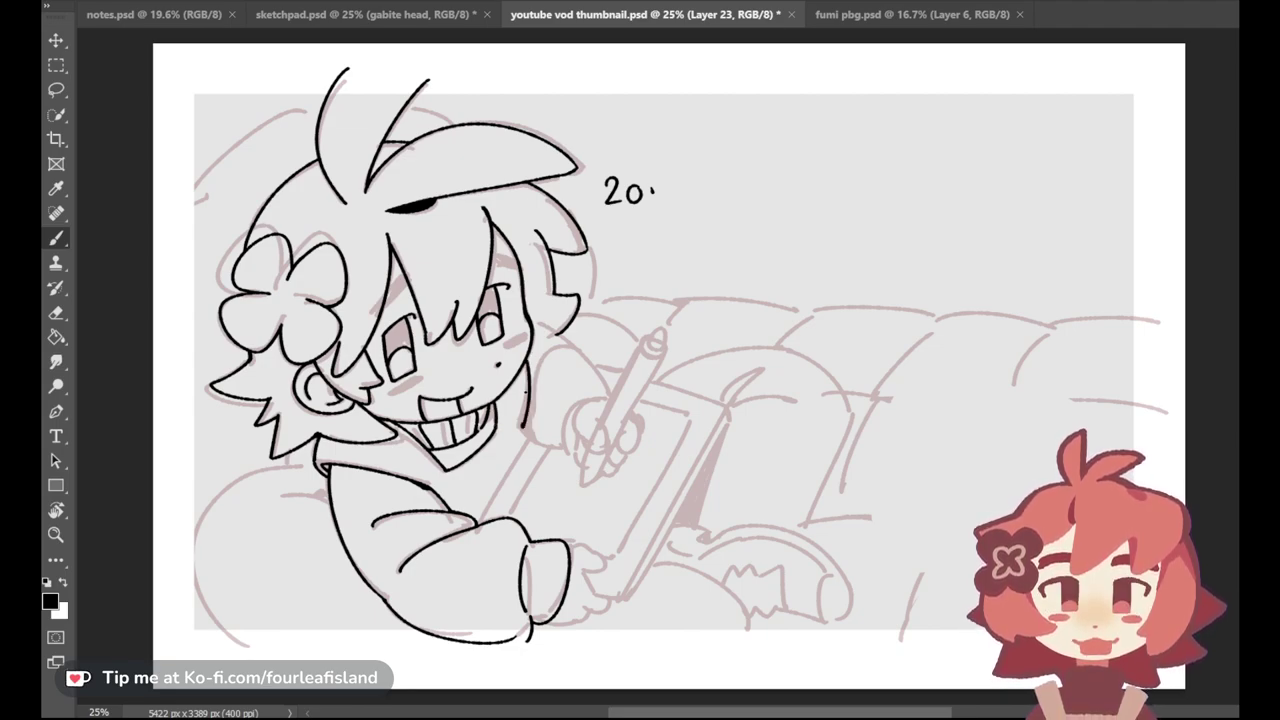
pyautogui.hotkey('ctrl', 'z')
pyautogui.moveTo(527, 360); pyautogui.dragTo(524, 428)
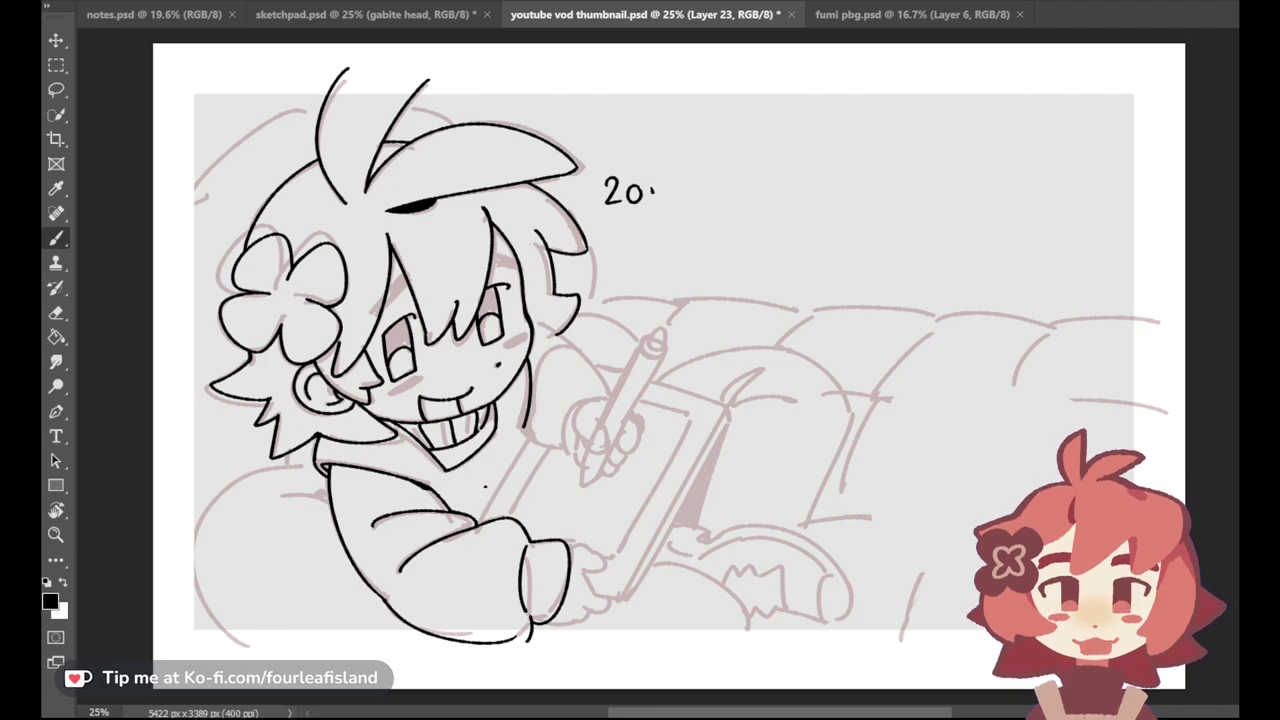
pyautogui.moveTo(528, 430); pyautogui.dragTo(565, 454)
pyautogui.hotkey('ctrl', 'z')
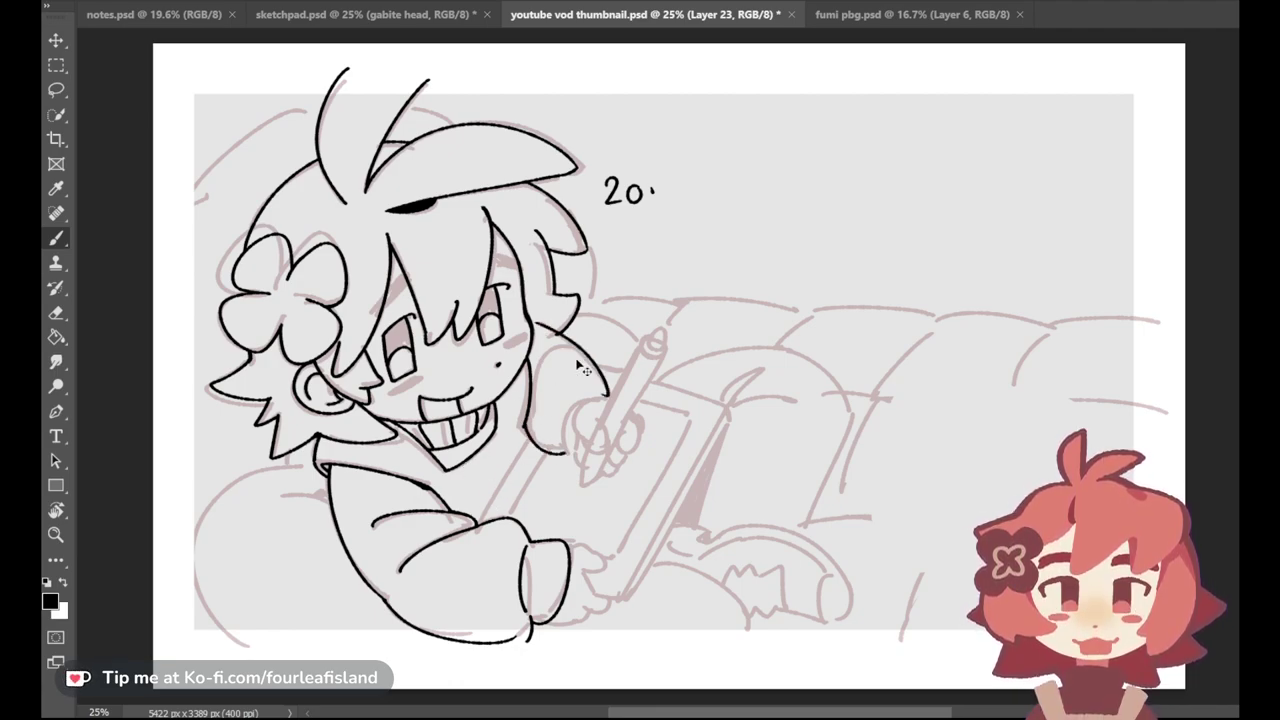
# Step: Ink the far arm's outer edge as a curve from beside the cheek down to the hand holding the pen
pyautogui.moveTo(605, 378); pyautogui.dragTo(611, 398)
pyautogui.hotkey('ctrl', 'z')
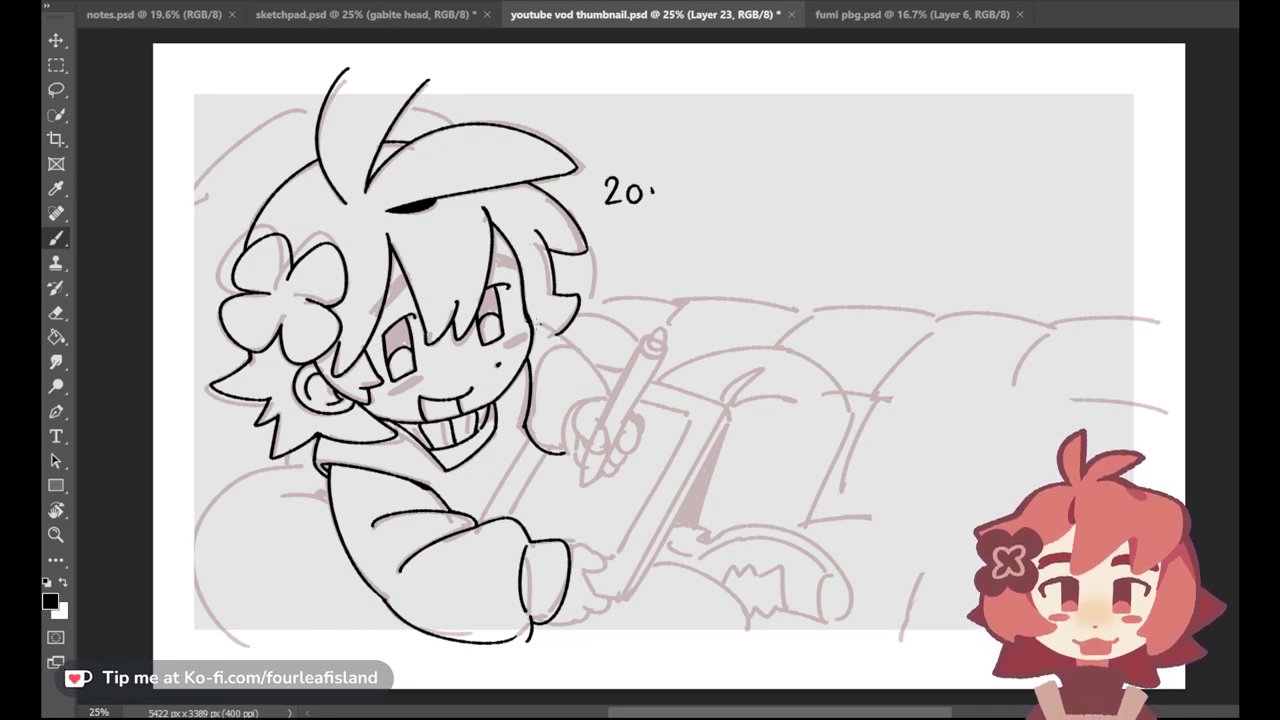
pyautogui.moveTo(532, 324); pyautogui.dragTo(610, 399)
pyautogui.hotkey('ctrl', 'z')
pyautogui.moveTo(535, 326)
pyautogui.mouseDown()
pyautogui.moveTo(608, 394)
pyautogui.moveTo(528, 345)
pyautogui.mouseUp()
pyautogui.hotkey('ctrl', 'z')
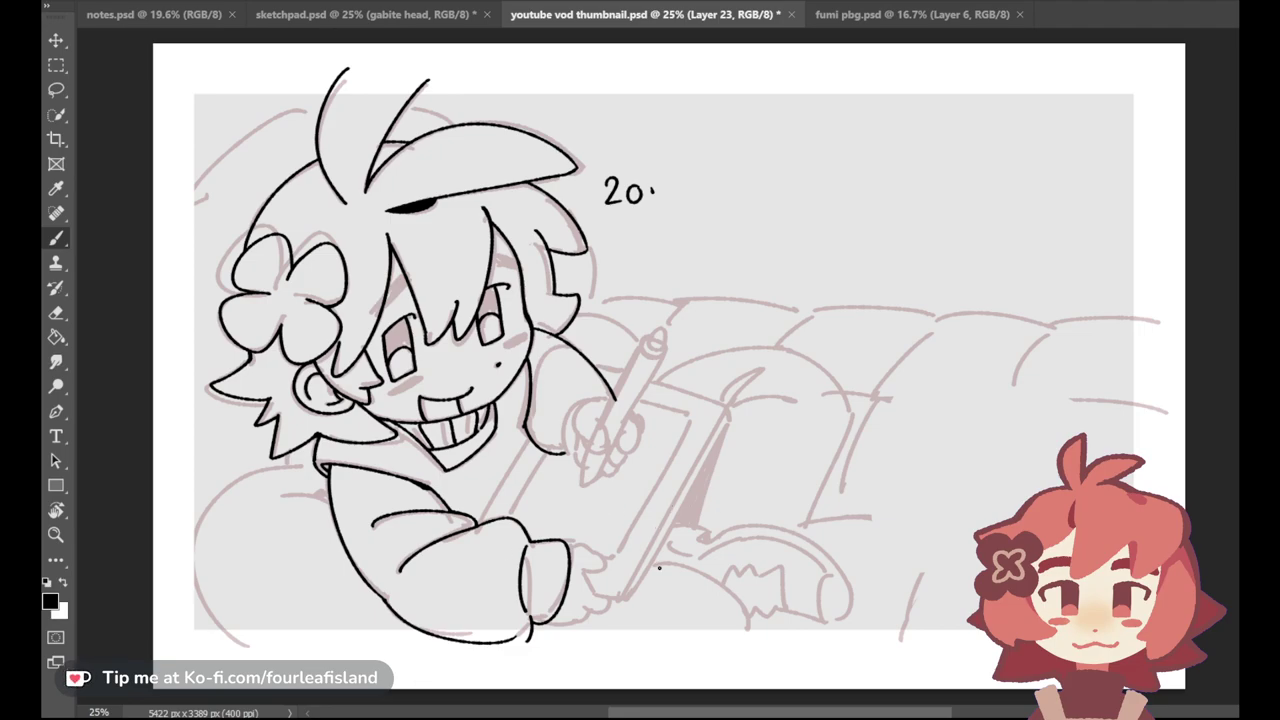
# Step: Ink the large round outline behind the near sleeve, curving from below the hair around to the lower border
pyautogui.moveTo(234, 651)
pyautogui.mouseDown()
pyautogui.moveTo(224, 489)
pyautogui.moveTo(299, 471)
pyautogui.moveTo(283, 473)
pyautogui.moveTo(216, 620)
pyautogui.moveTo(268, 456)
pyautogui.moveTo(300, 471)
pyautogui.mouseUp()
pyautogui.hotkey('ctrl', 'z')
pyautogui.hotkey('ctrl', 'z')
pyautogui.hotkey('ctrl', 'z')
pyautogui.hotkey('ctrl', 'z')
pyautogui.hotkey('ctrl', 'z')
pyautogui.moveTo(249, 646)
pyautogui.mouseDown()
pyautogui.moveTo(297, 469)
pyautogui.moveTo(184, 611)
pyautogui.moveTo(298, 465)
pyautogui.moveTo(230, 665)
pyautogui.mouseUp()
pyautogui.hotkey('ctrl', 'z')
pyautogui.hotkey('ctrl', 'z')
pyautogui.hotkey('ctrl', 'z')
pyautogui.hotkey('ctrl', 'z')
pyautogui.moveTo(290, 450)
pyautogui.mouseDown()
pyautogui.moveTo(250, 645)
pyautogui.moveTo(308, 471)
pyautogui.mouseUp()
pyautogui.hotkey('ctrl', 'z')
pyautogui.hotkey('ctrl', 'z')
pyautogui.moveTo(252, 657)
pyautogui.mouseDown()
pyautogui.moveTo(289, 464)
pyautogui.moveTo(176, 561)
pyautogui.mouseUp()
pyautogui.hotkey('ctrl', 'z')
pyautogui.moveTo(296, 466); pyautogui.dragTo(222, 625)
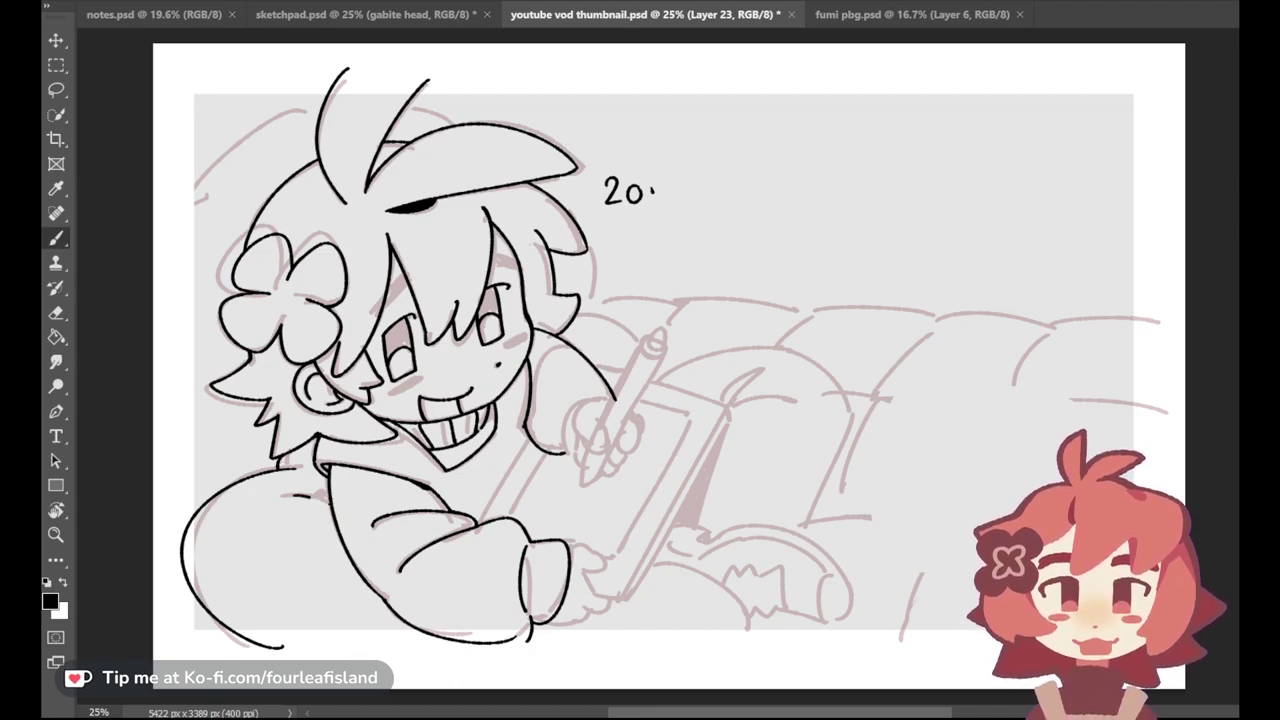
# Step: Ink the short crease line where the round form meets the near shoulder
pyautogui.hotkey('ctrl', 'z')
pyautogui.moveTo(327, 499); pyautogui.dragTo(330, 494)
pyautogui.hotkey('ctrl', 'z')
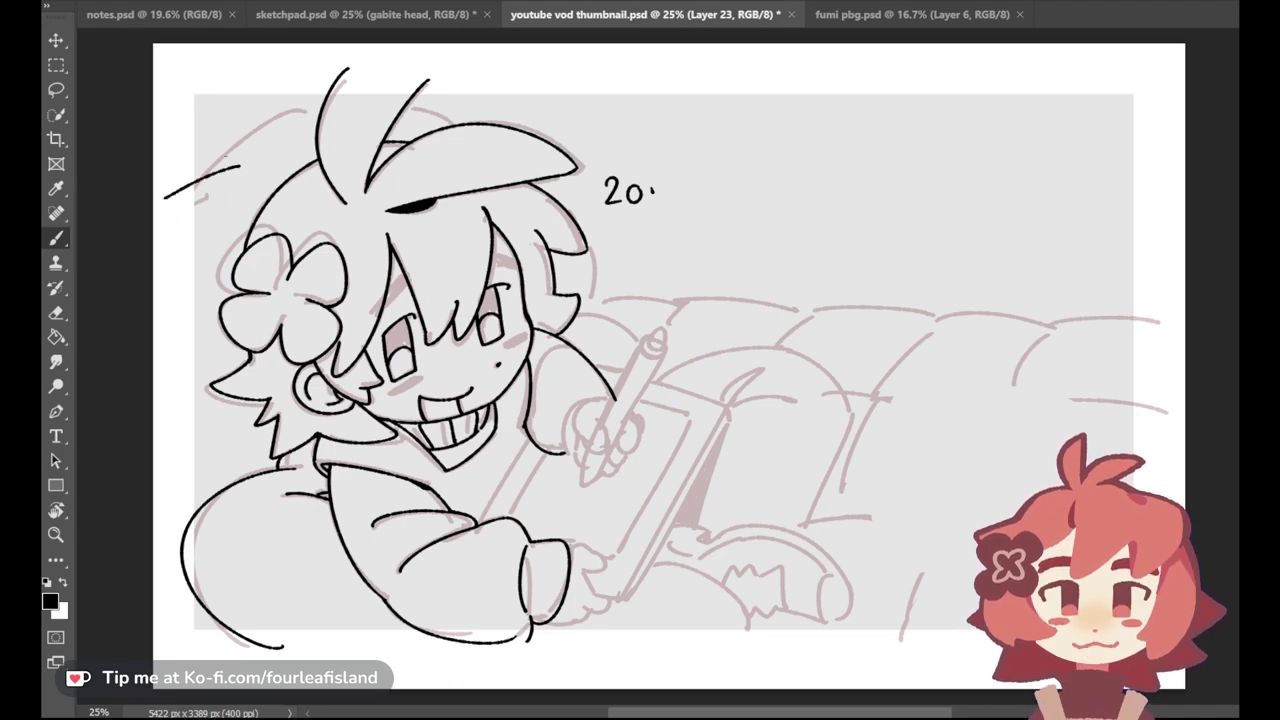
# Step: On Layer 34, ink the large background arc that sweeps behind the head over the sketch
pyautogui.moveTo(155, 210); pyautogui.dragTo(222, 178)
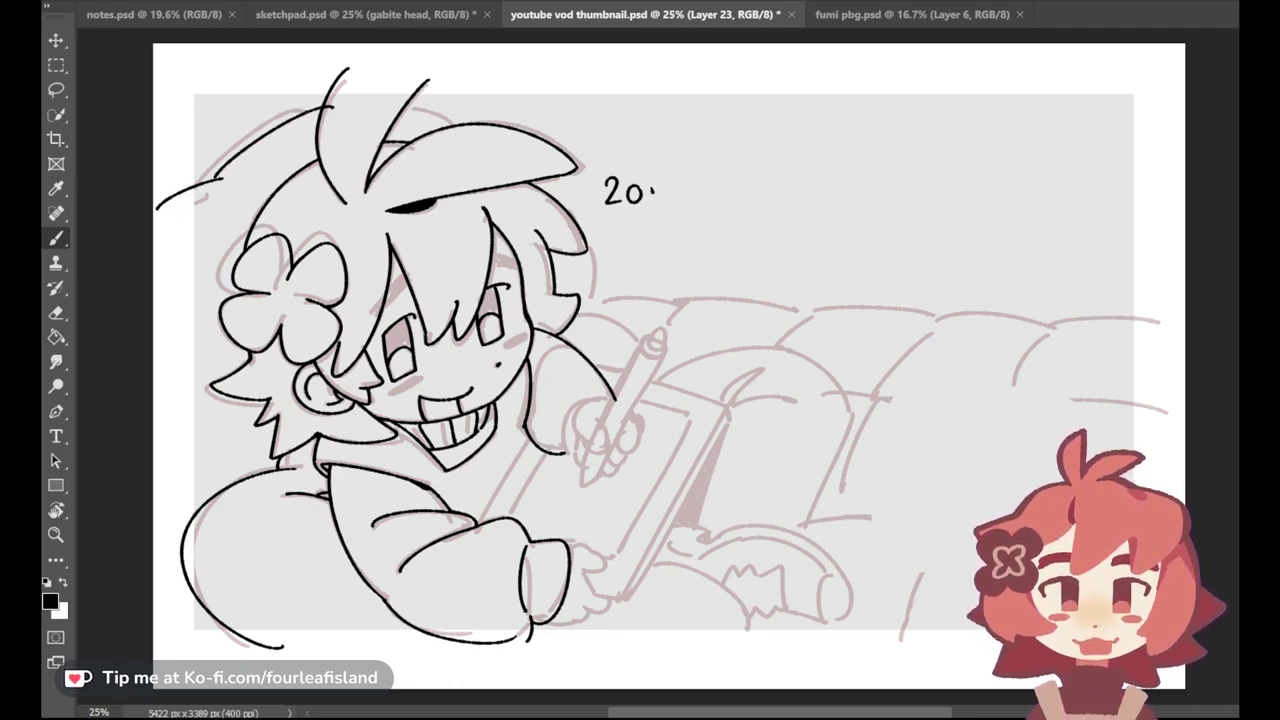
pyautogui.hotkey('ctrl', 'z')
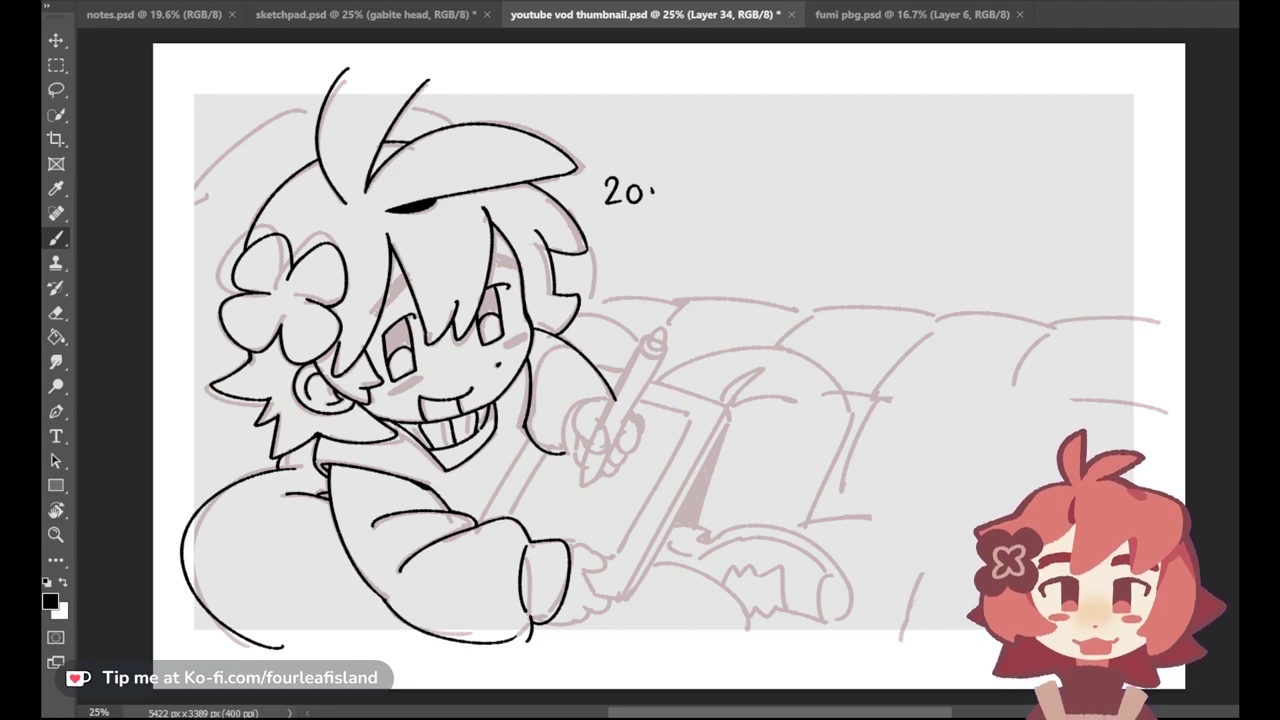
pyautogui.moveTo(184, 197)
pyautogui.mouseDown()
pyautogui.moveTo(210, 155)
pyautogui.moveTo(486, 157)
pyautogui.mouseUp()
pyautogui.hotkey('ctrl', 'z')
pyautogui.hotkey('ctrl', 'shift', 'z')
pyautogui.hotkey('ctrl', 'z')
pyautogui.moveTo(201, 195); pyautogui.dragTo(474, 170)
# Step: Ink the short curved background line from the canvas's left border to the arc behind the head, comparing versions
pyautogui.moveTo(152, 220); pyautogui.dragTo(278, 168)
pyautogui.hotkey('ctrl', 'z')
pyautogui.moveTo(152, 217); pyautogui.dragTo(255, 174)
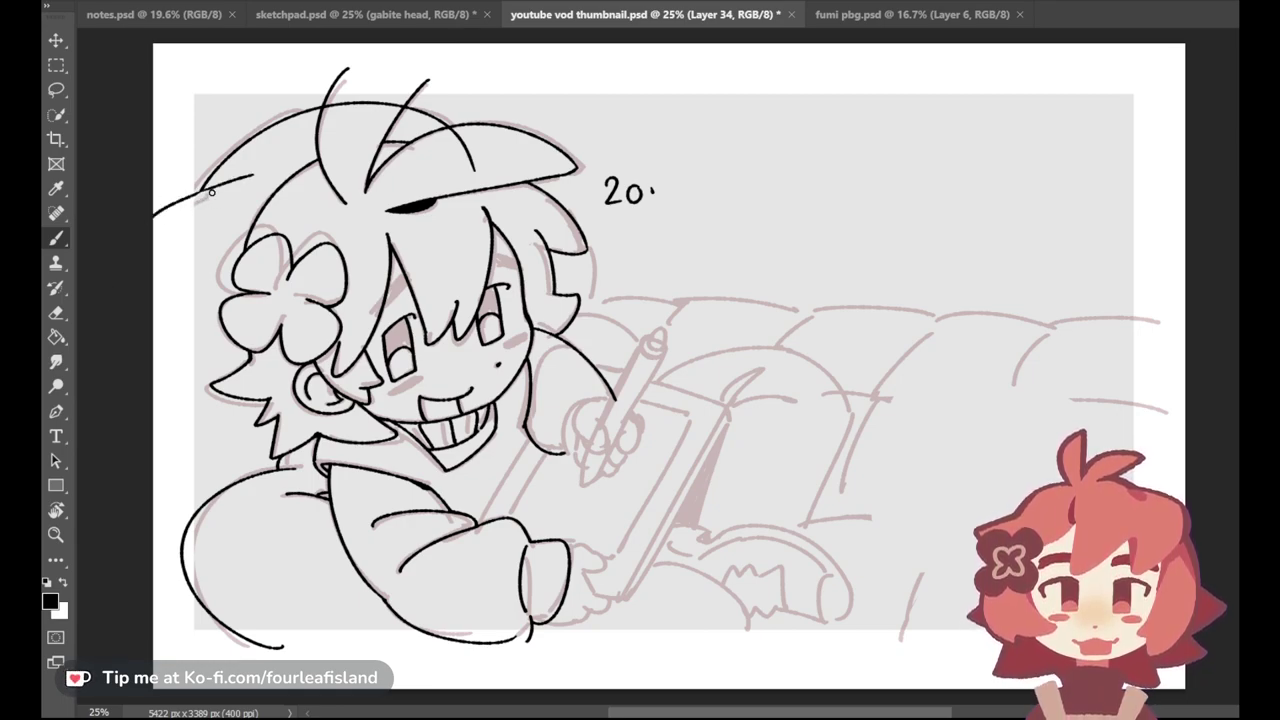
pyautogui.hotkey('ctrl', 'z')
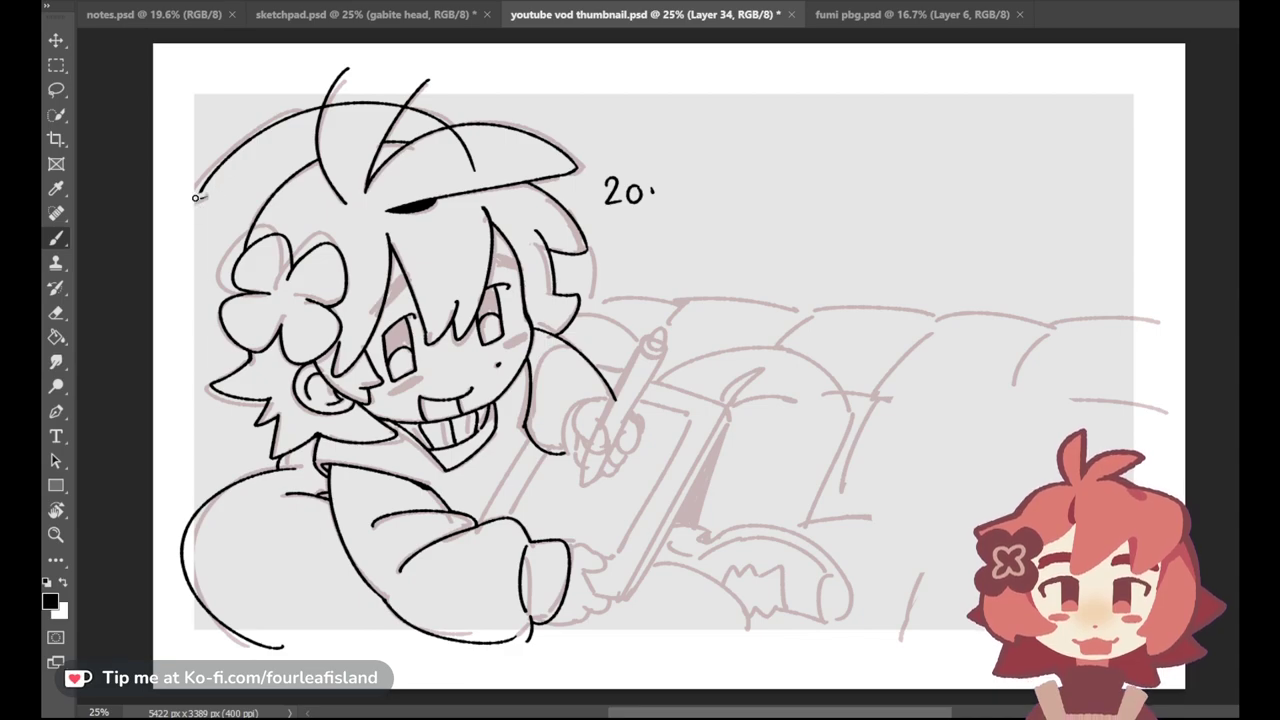
pyautogui.hotkey('ctrl', 'shift', 'z')
pyautogui.hotkey('ctrl', 'z')
pyautogui.hotkey('ctrl', 'shift', 'z')
pyautogui.hotkey('ctrl', 'z')
pyautogui.hotkey('ctrl', 'shift', 'z')
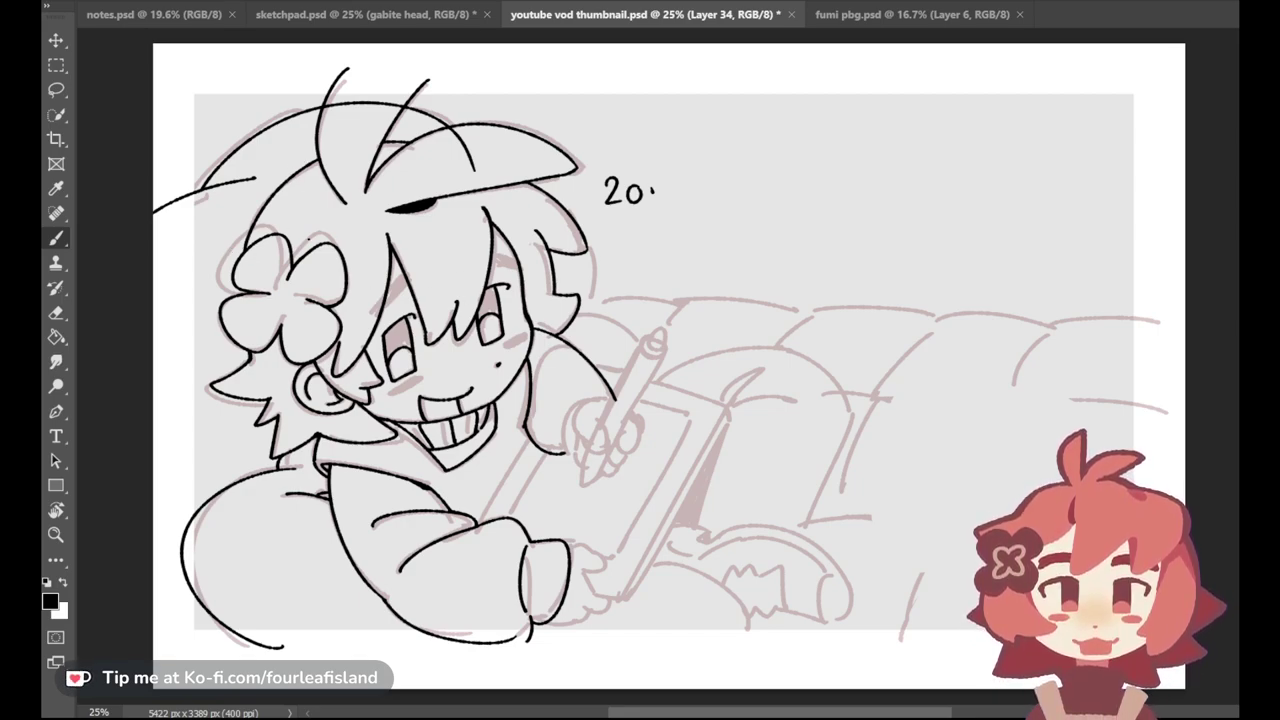
# Step: Doodle a rounded face outline in the empty area above the couch, well away from the character
pyautogui.moveTo(853, 158)
pyautogui.mouseDown()
pyautogui.moveTo(853, 220)
pyautogui.moveTo(886, 249)
pyautogui.mouseUp()
pyautogui.hotkey('ctrl', 'z')
pyautogui.moveTo(848, 208)
pyautogui.mouseDown()
pyautogui.moveTo(879, 251)
pyautogui.moveTo(947, 230)
pyautogui.mouseUp()
pyautogui.hotkey('ctrl', 'z')
pyautogui.moveTo(870, 243); pyautogui.dragTo(964, 240)
pyautogui.hotkey('ctrl', 'z')
pyautogui.hotkey('ctrl', 'z')
pyautogui.hotkey('ctrl', 'z')
pyautogui.moveTo(990, 180); pyautogui.dragTo(963, 242)
pyautogui.hotkey('ctrl', 'z')
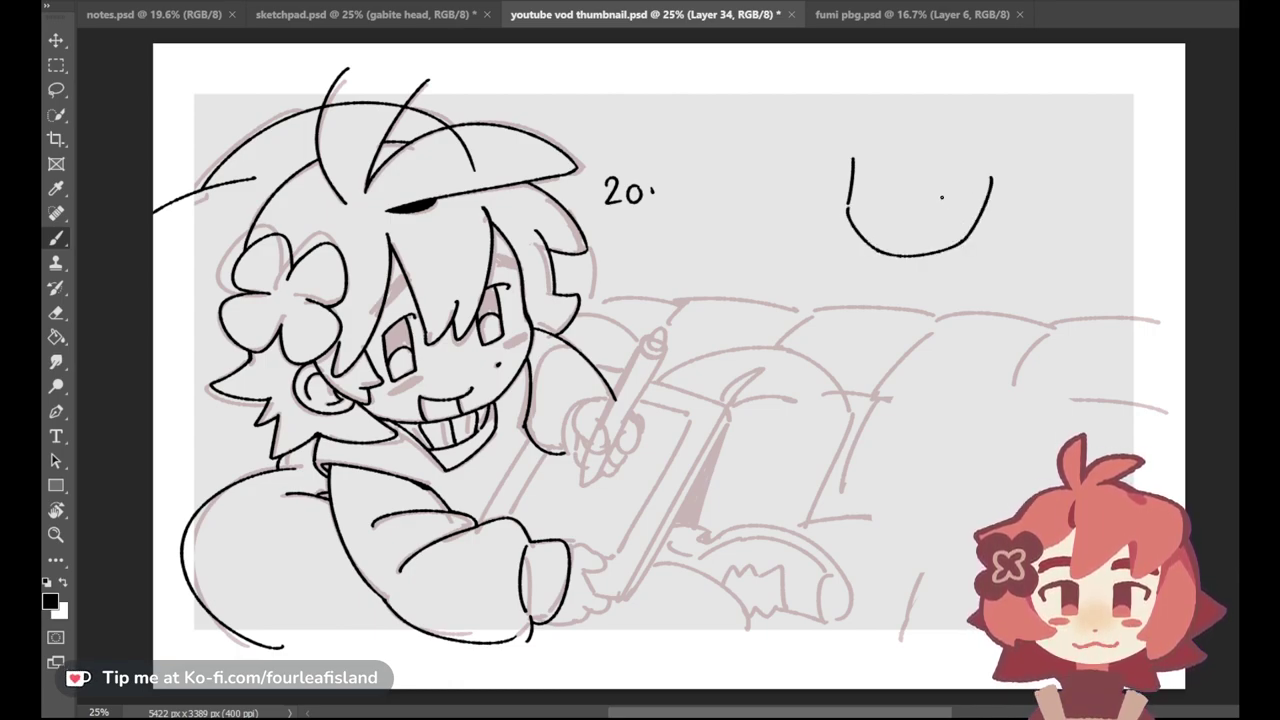
# Step: Add two oval eyes and a small triangular open mouth to the doodled face
pyautogui.moveTo(888, 178)
pyautogui.mouseDown()
pyautogui.moveTo(901, 203)
pyautogui.moveTo(889, 178)
pyautogui.moveTo(900, 174)
pyautogui.mouseUp()
pyautogui.hotkey('ctrl', 'z')
pyautogui.hotkey('ctrl', 'z')
pyautogui.moveTo(878, 218); pyautogui.dragTo(908, 228)
pyautogui.moveTo(880, 221); pyautogui.dragTo(909, 232)
pyautogui.hotkey('ctrl', 'z')
pyautogui.hotkey('ctrl', 'z')
pyautogui.hotkey('ctrl', 'z')
pyautogui.moveTo(940, 186); pyautogui.dragTo(965, 210)
pyautogui.hotkey('ctrl', 'z')
pyautogui.hotkey('ctrl', 'z')
pyautogui.hotkey('ctrl', 'z')
pyautogui.hotkey('ctrl', 'z')
pyautogui.hotkey('ctrl', 'z')
# Step: Draw a spiky fringe across the doodled face's forehead
pyautogui.moveTo(906, 135)
pyautogui.mouseDown()
pyautogui.moveTo(920, 174)
pyautogui.moveTo(959, 148)
pyautogui.moveTo(972, 205)
pyautogui.mouseUp()
pyautogui.hotkey('ctrl', 'z')
pyautogui.hotkey('ctrl', 'z')
pyautogui.moveTo(958, 148); pyautogui.dragTo(978, 198)
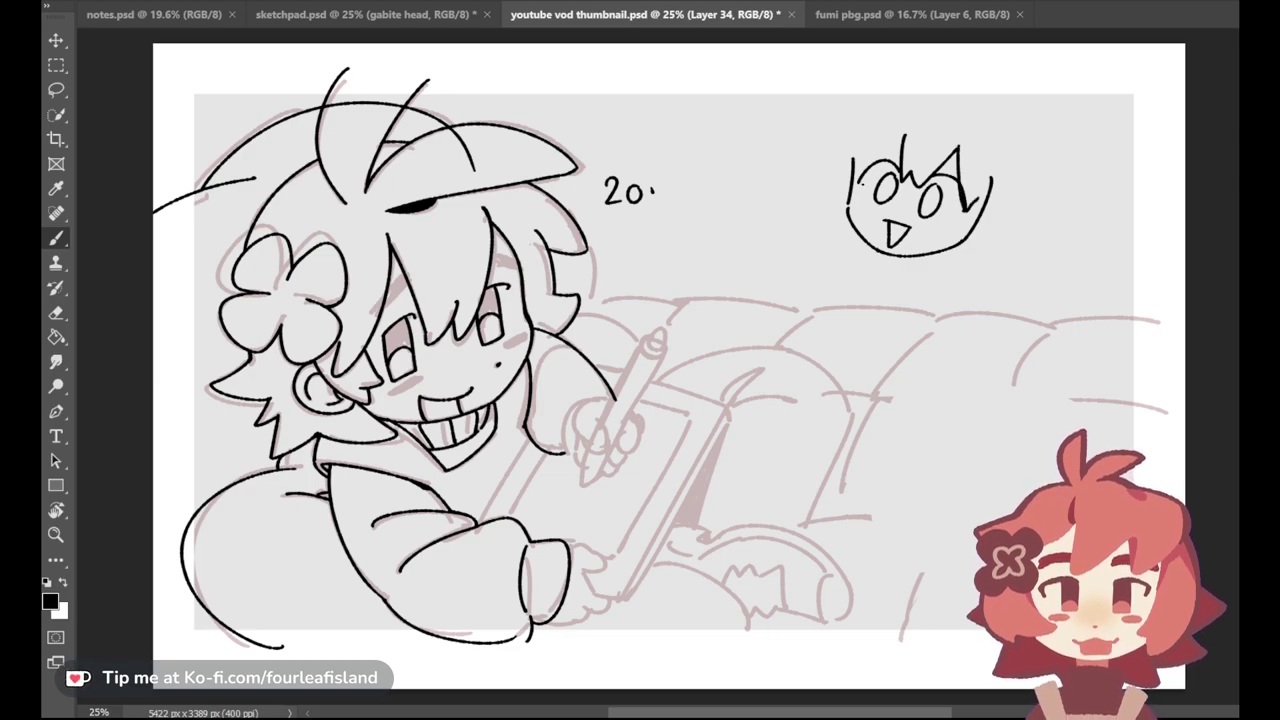
pyautogui.moveTo(840, 170); pyautogui.dragTo(903, 137)
# Step: Draw four jagged hair tufts spaced around the doodled face
pyautogui.moveTo(954, 287); pyautogui.dragTo(996, 266)
pyautogui.moveTo(1004, 152)
pyautogui.mouseDown()
pyautogui.moveTo(1039, 138)
pyautogui.moveTo(1048, 168)
pyautogui.mouseUp()
pyautogui.moveTo(858, 88); pyautogui.dragTo(884, 112)
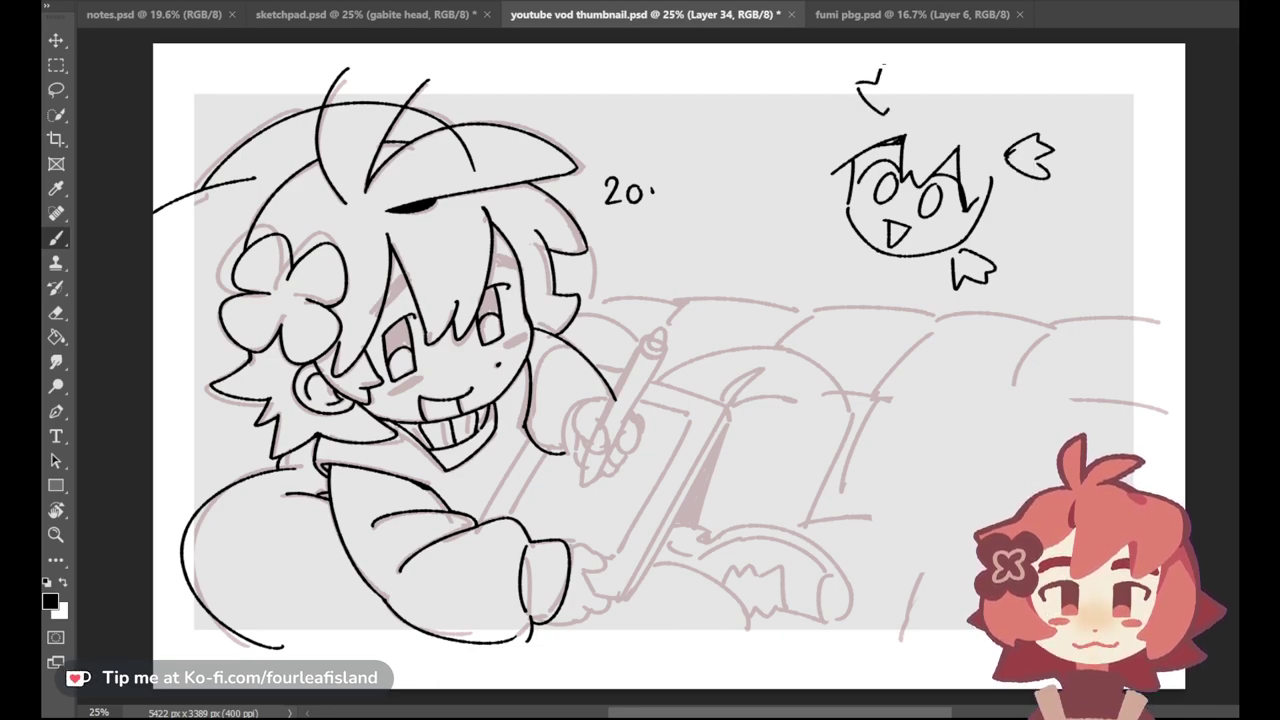
pyautogui.moveTo(830, 215); pyautogui.dragTo(802, 236)
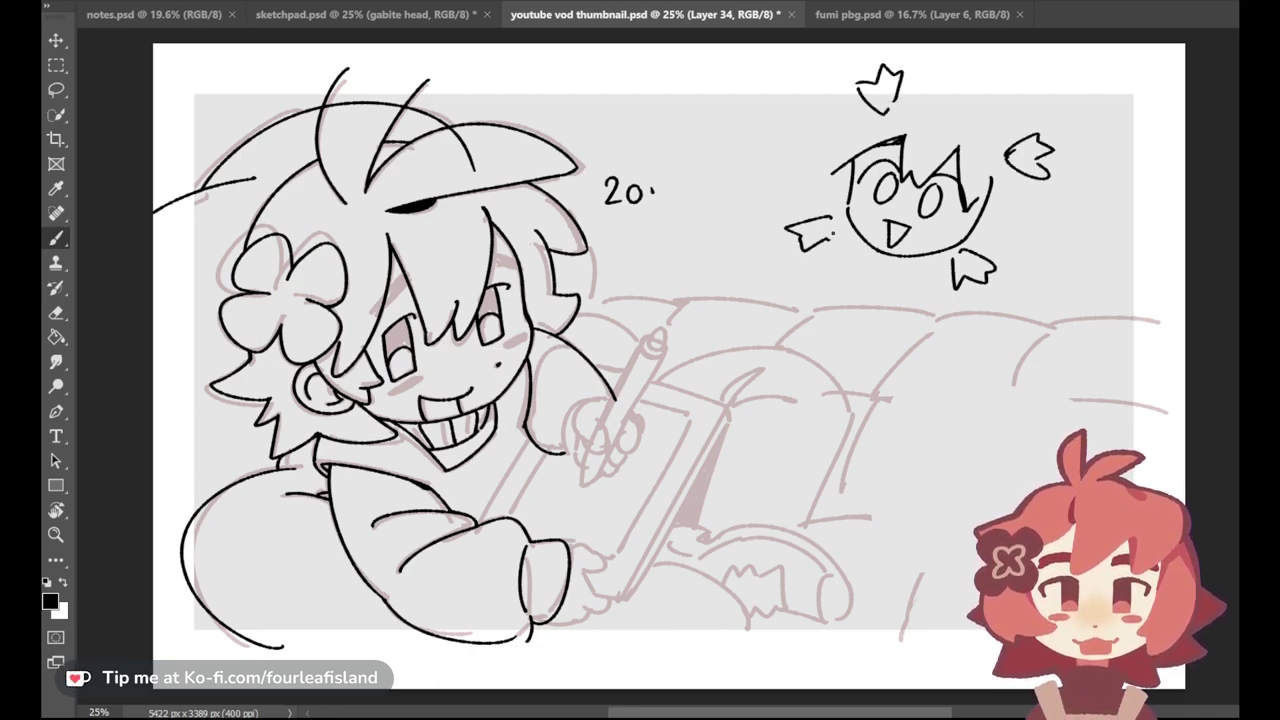
# Step: Draw the doodled head's hair outline and side locks between the four tufts
pyautogui.moveTo(887, 115)
pyautogui.mouseDown()
pyautogui.moveTo(839, 124)
pyautogui.moveTo(859, 134)
pyautogui.moveTo(814, 172)
pyautogui.moveTo(845, 199)
pyautogui.moveTo(852, 162)
pyautogui.moveTo(833, 215)
pyautogui.mouseUp()
pyautogui.hotkey('ctrl', 'z')
pyautogui.moveTo(986, 215); pyautogui.dragTo(968, 236)
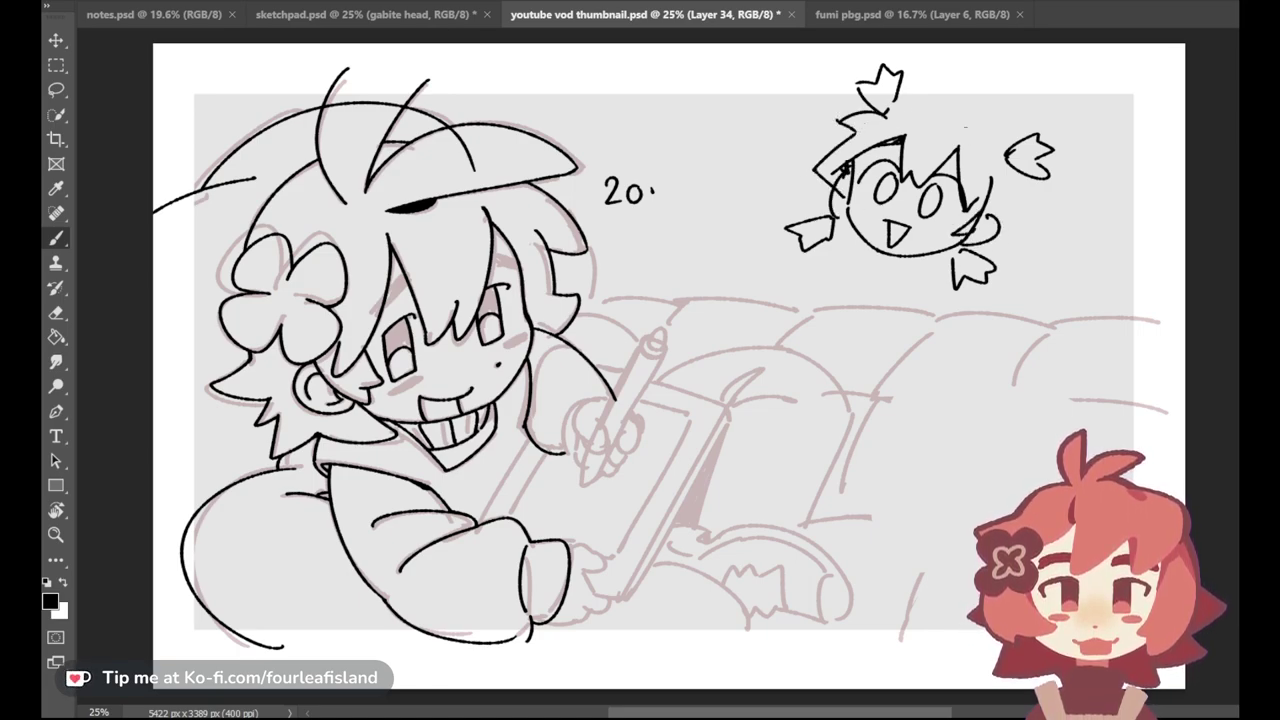
pyautogui.moveTo(908, 120)
pyautogui.mouseDown()
pyautogui.moveTo(998, 151)
pyautogui.moveTo(999, 230)
pyautogui.mouseUp()
pyautogui.hotkey('ctrl', 'z')
pyautogui.hotkey('ctrl', 'z')
pyautogui.moveTo(1006, 186); pyautogui.dragTo(999, 217)
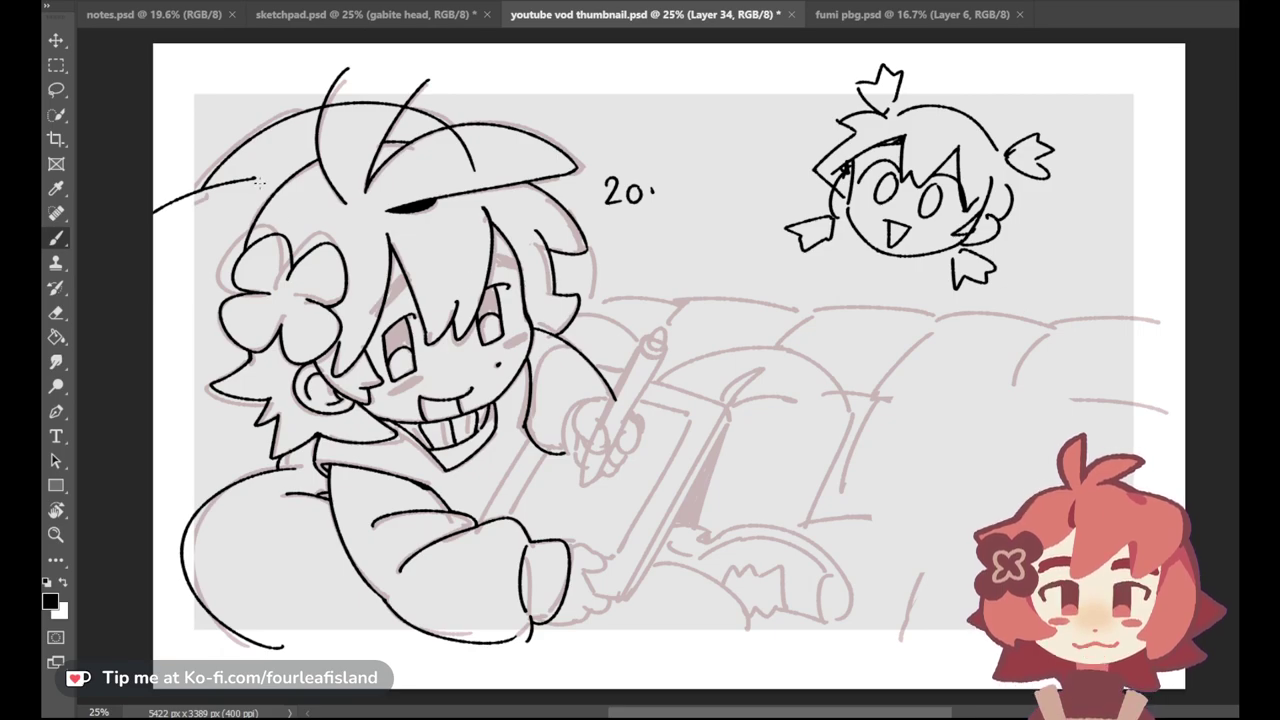
# Step: Erase the whole doodled head from the empty background area
pyautogui.click(56, 312)
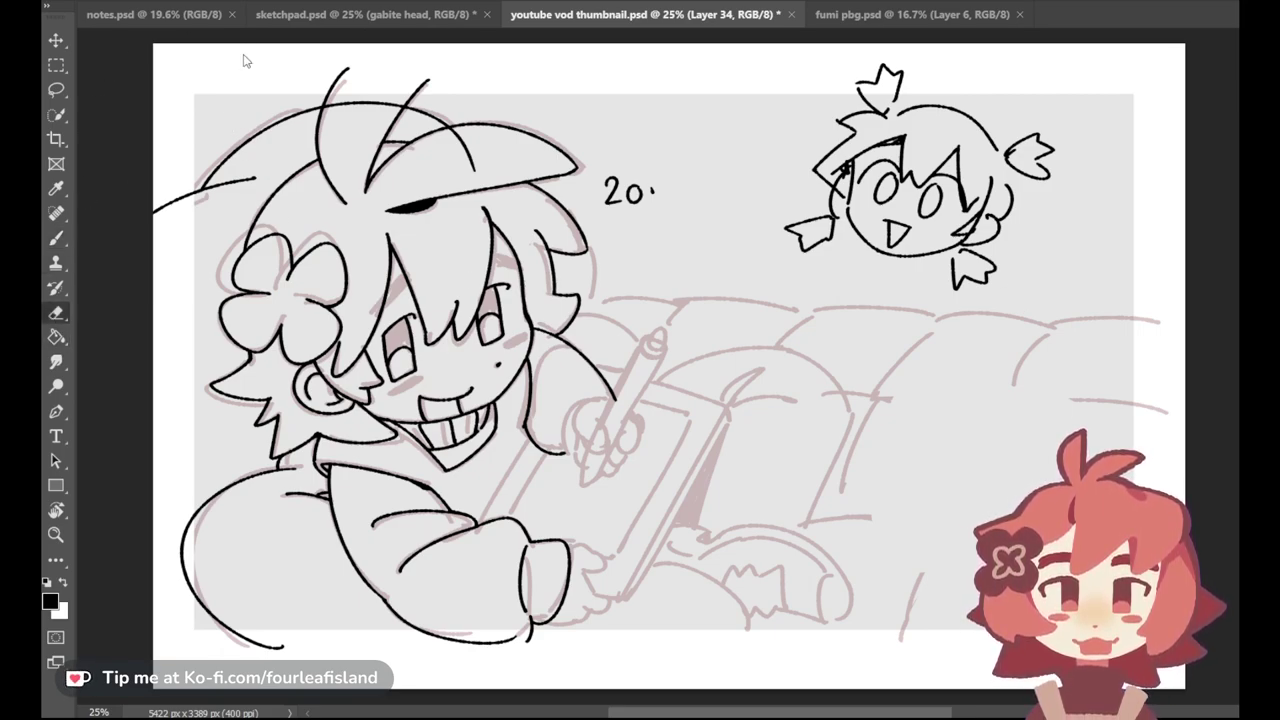
pyautogui.moveTo(751, 194)
pyautogui.mouseDown()
pyautogui.moveTo(867, 220)
pyautogui.moveTo(859, 142)
pyautogui.moveTo(979, 271)
pyautogui.moveTo(917, 150)
pyautogui.mouseUp()
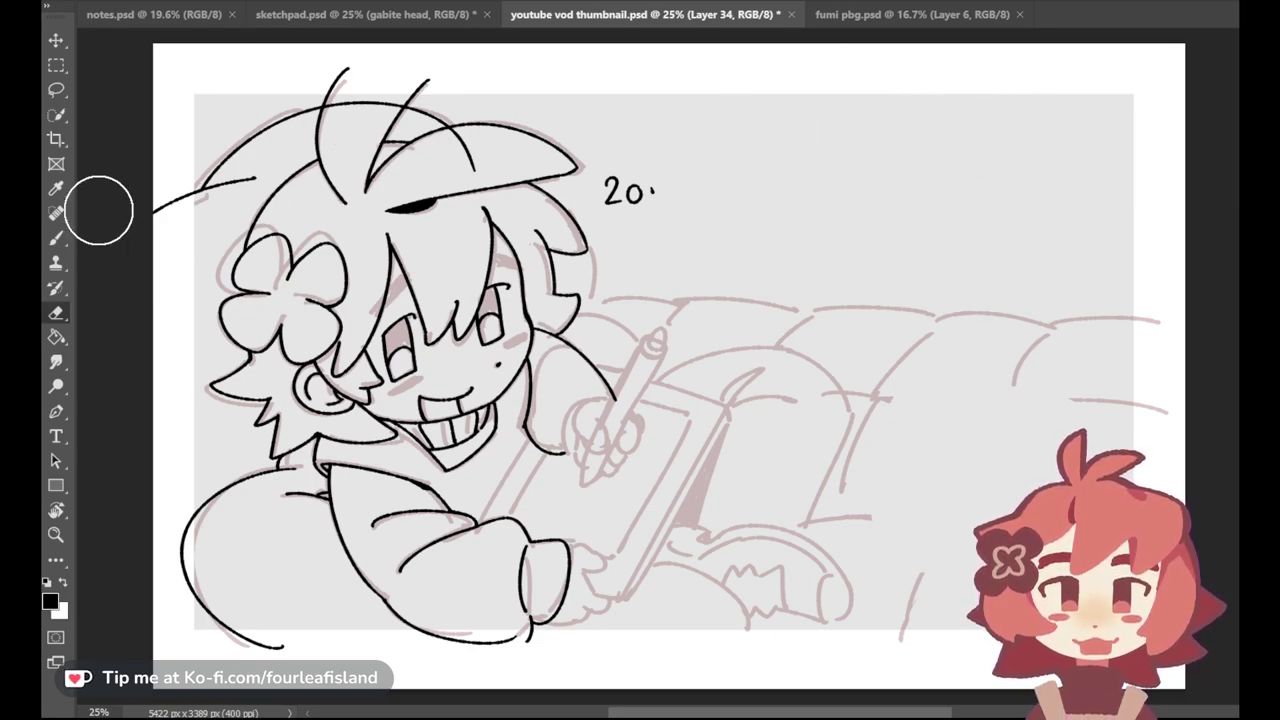
pyautogui.click(56, 238)
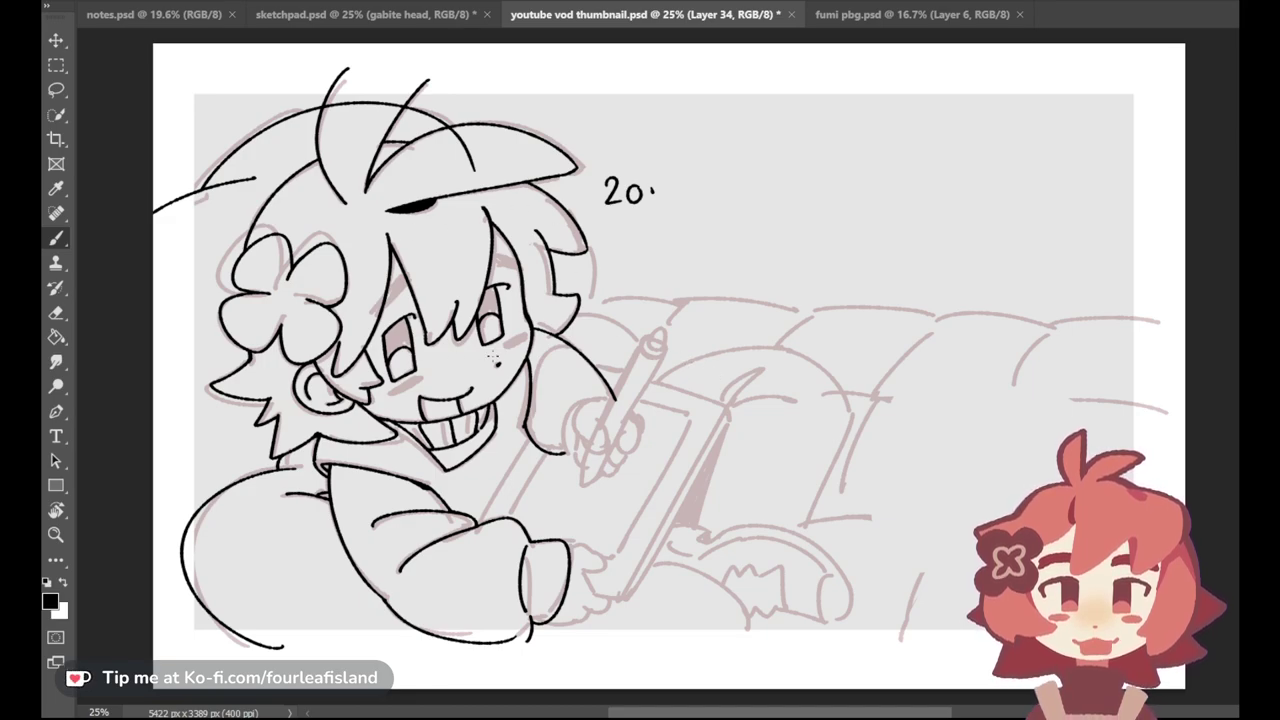
# Step: Erase the background arc where it crosses the upright hair strands and the large fringe lock
pyautogui.click(57, 314)
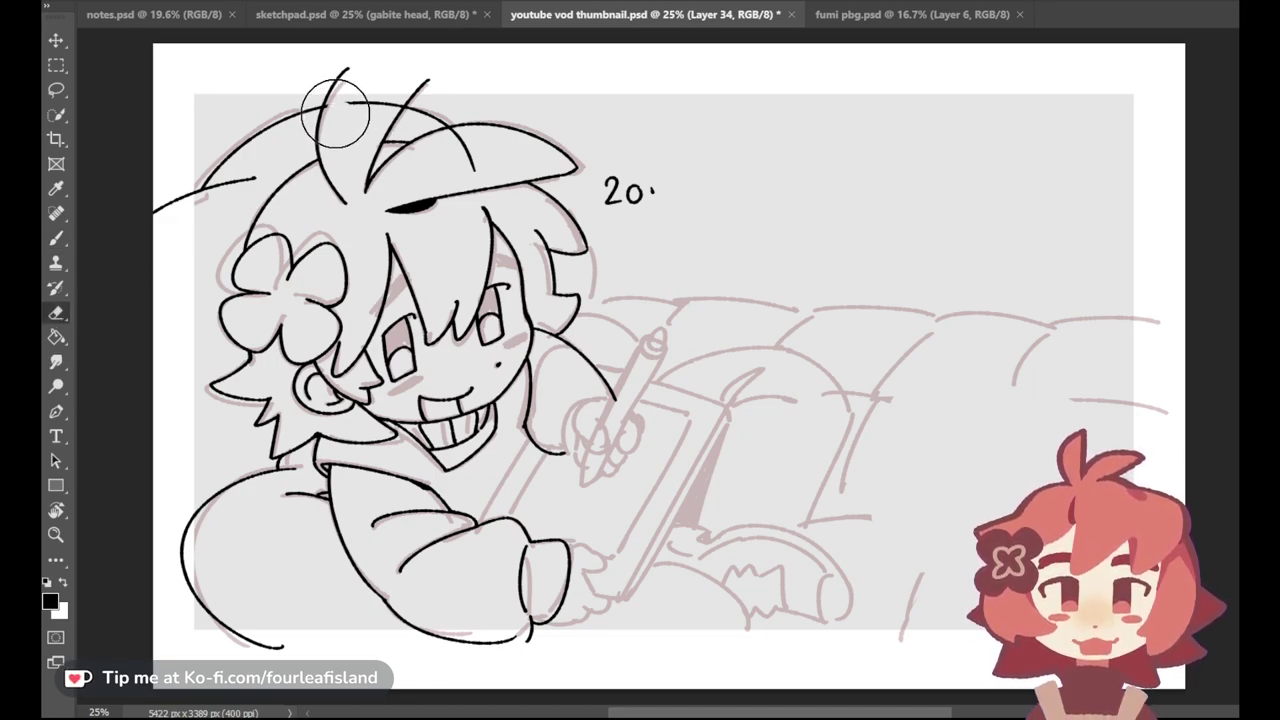
pyautogui.moveTo(340, 104); pyautogui.dragTo(393, 99)
pyautogui.moveTo(454, 160)
pyautogui.mouseDown()
pyautogui.moveTo(454, 146)
pyautogui.moveTo(477, 175)
pyautogui.mouseUp()
pyautogui.click(56, 238)
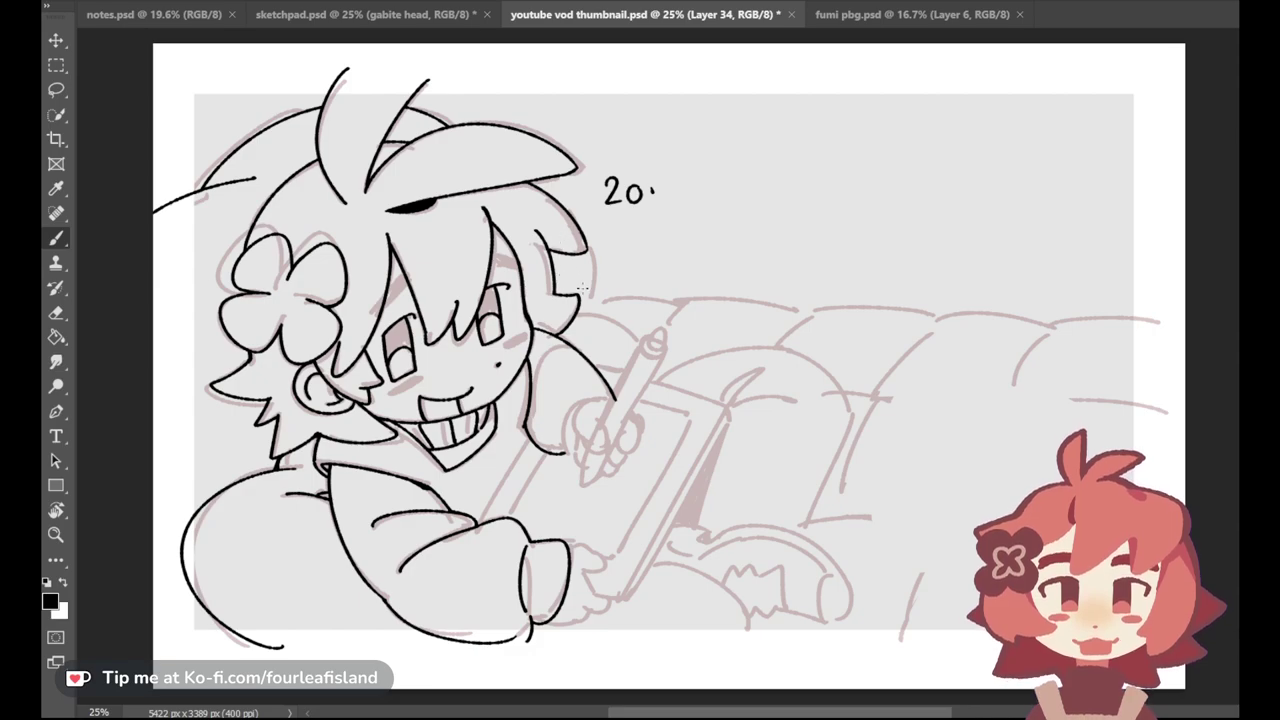
# Step: Ink the short continuation of the background arc between the hair tips beside the far cheek
pyautogui.hotkey('ctrl', 'z')
pyautogui.moveTo(565, 246); pyautogui.dragTo(562, 304)
pyautogui.hotkey('ctrl', 'z')
pyautogui.hotkey('ctrl', 'z')
# Step: Ink the first scallop of the couch back's top edge, starting at the hair tip beside the face
pyautogui.moveTo(579, 301); pyautogui.dragTo(680, 307)
pyautogui.hotkey('ctrl', 'z')
pyautogui.hotkey('ctrl', 'z')
pyautogui.hotkey('ctrl', 'z')
pyautogui.moveTo(579, 298); pyautogui.dragTo(669, 308)
pyautogui.hotkey('ctrl', 'z')
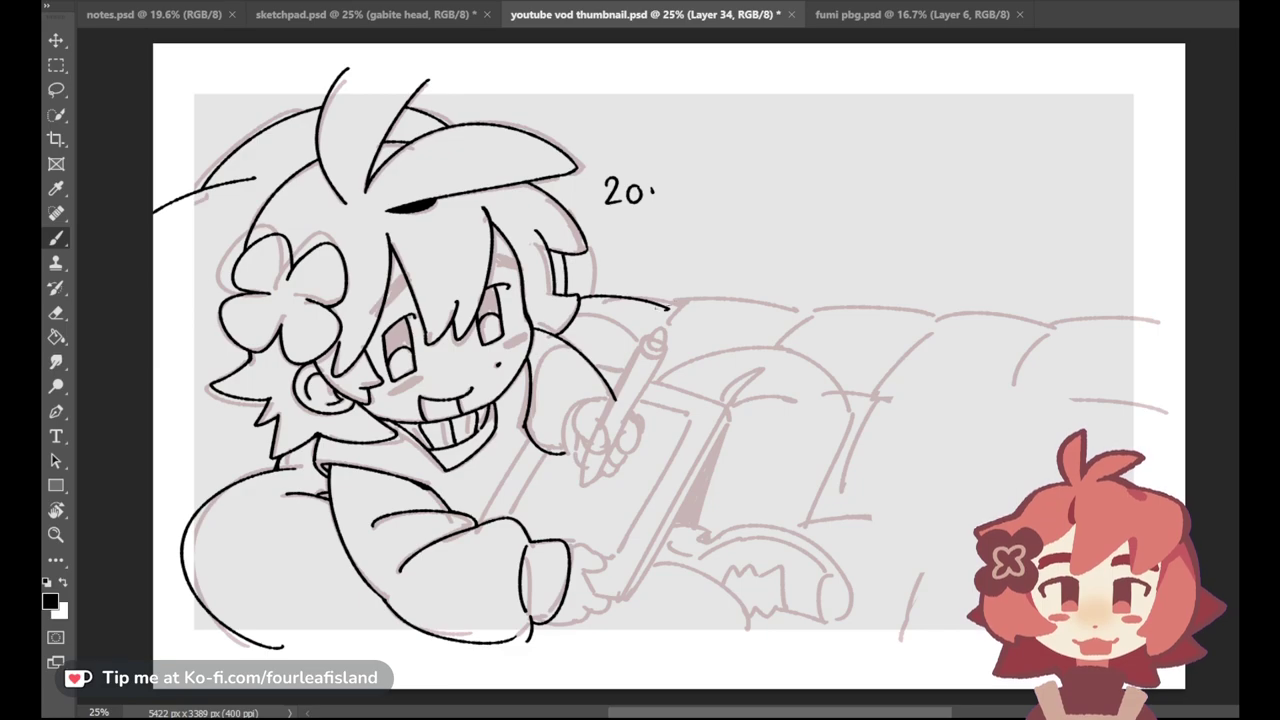
# Step: Ink the second scallop of the couch back's top edge and a trial third one beside it
pyautogui.moveTo(672, 302); pyautogui.dragTo(940, 336)
pyautogui.hotkey('ctrl', 'z')
pyautogui.moveTo(793, 315)
pyautogui.mouseDown()
pyautogui.moveTo(902, 308)
pyautogui.moveTo(950, 320)
pyautogui.moveTo(906, 314)
pyautogui.moveTo(940, 325)
pyautogui.moveTo(922, 316)
pyautogui.mouseUp()
pyautogui.hotkey('ctrl', 'z')
pyautogui.hotkey('ctrl', 'z')
pyautogui.hotkey('ctrl', 'z')
pyautogui.hotkey('ctrl', 'z')
pyautogui.hotkey('ctrl', 'z')
pyautogui.hotkey('ctrl', 'z')
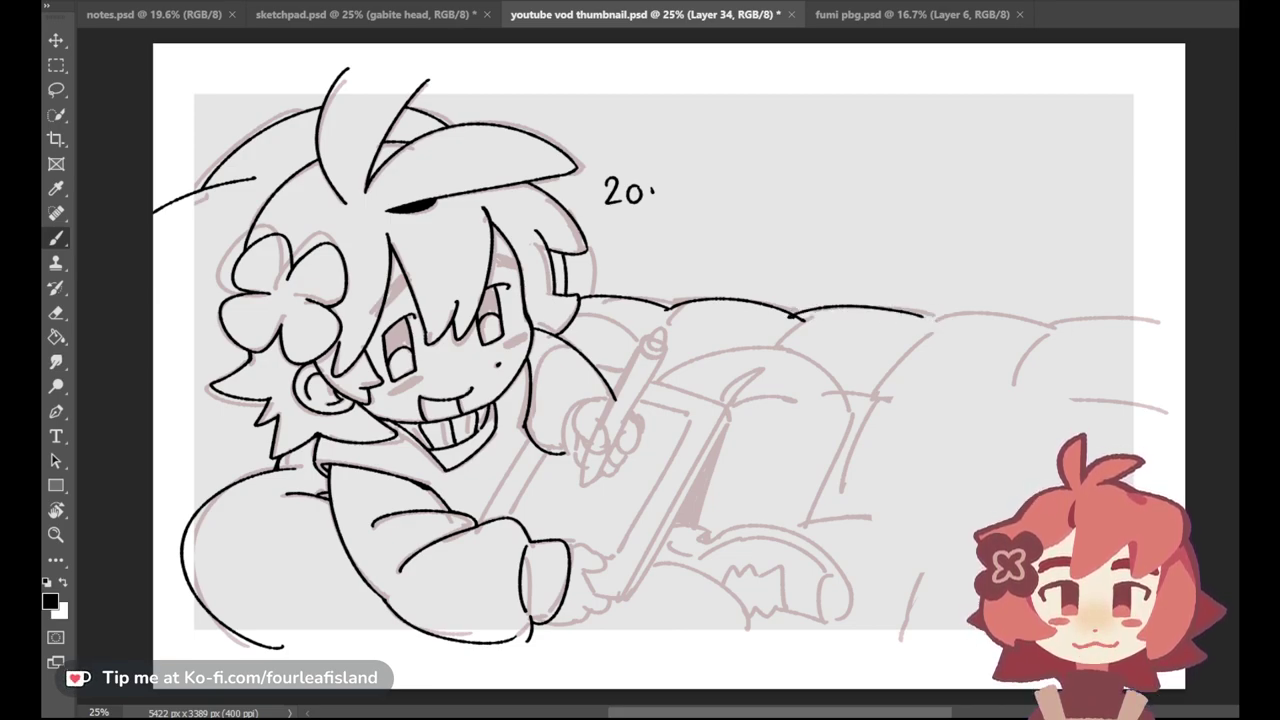
pyautogui.moveTo(1014, 317); pyautogui.dragTo(1032, 325)
pyautogui.hotkey('ctrl', 'z')
pyautogui.hotkey('ctrl', 'z')
pyautogui.moveTo(793, 316)
pyautogui.mouseDown()
pyautogui.moveTo(951, 319)
pyautogui.moveTo(925, 311)
pyautogui.moveTo(938, 321)
pyautogui.mouseUp()
pyautogui.hotkey('ctrl', 'z')
pyautogui.hotkey('ctrl', 'z')
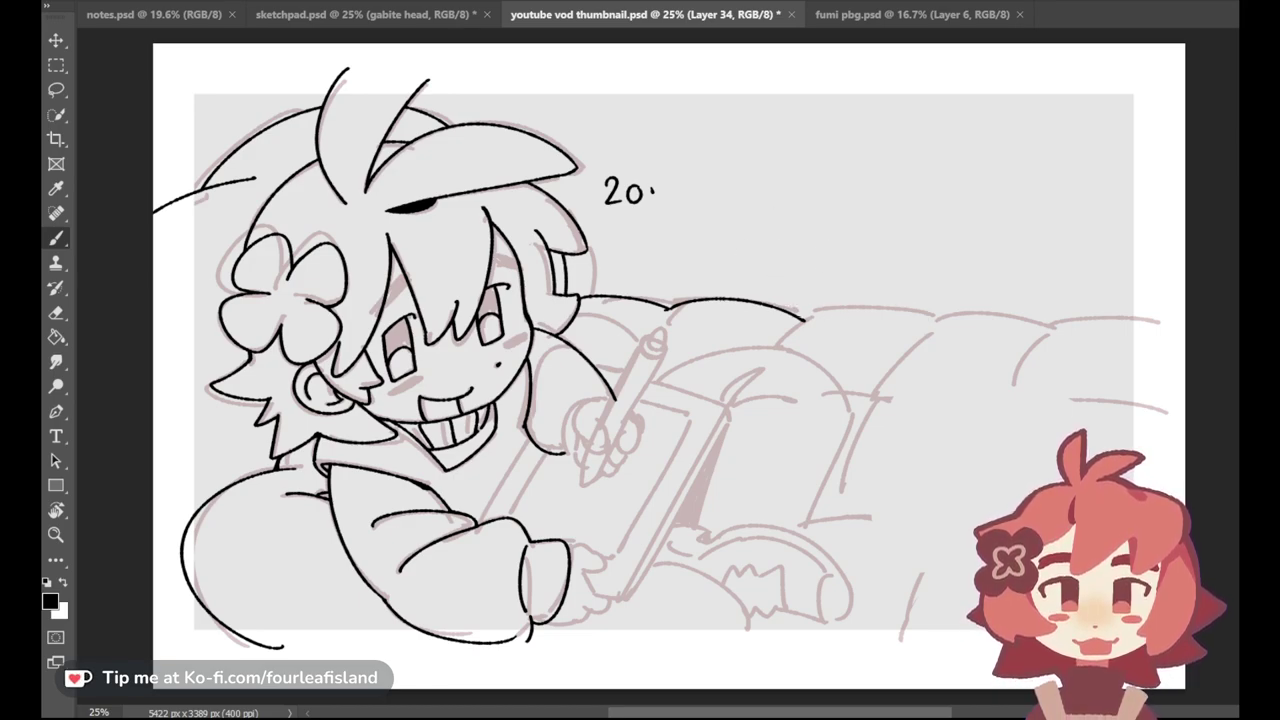
# Step: Ink the third and fourth scallops of the couch back's top edge along the sketch
pyautogui.moveTo(782, 310); pyautogui.dragTo(930, 317)
pyautogui.hotkey('ctrl', 'z')
pyautogui.moveTo(786, 318)
pyautogui.mouseDown()
pyautogui.moveTo(937, 337)
pyautogui.moveTo(894, 302)
pyautogui.moveTo(939, 316)
pyautogui.moveTo(826, 306)
pyautogui.moveTo(1063, 341)
pyautogui.mouseUp()
pyautogui.hotkey('ctrl', 'z')
pyautogui.hotkey('ctrl', 'z')
pyautogui.hotkey('ctrl', 'z')
pyautogui.hotkey('ctrl', 'z')
pyautogui.moveTo(803, 318)
pyautogui.mouseDown()
pyautogui.moveTo(943, 330)
pyautogui.moveTo(934, 320)
pyautogui.mouseUp()
pyautogui.hotkey('ctrl', 'z')
pyautogui.hotkey('ctrl', 'z')
pyautogui.moveTo(800, 318); pyautogui.dragTo(1050, 340)
pyautogui.hotkey('ctrl', 'z')
pyautogui.moveTo(935, 319); pyautogui.dragTo(1057, 334)
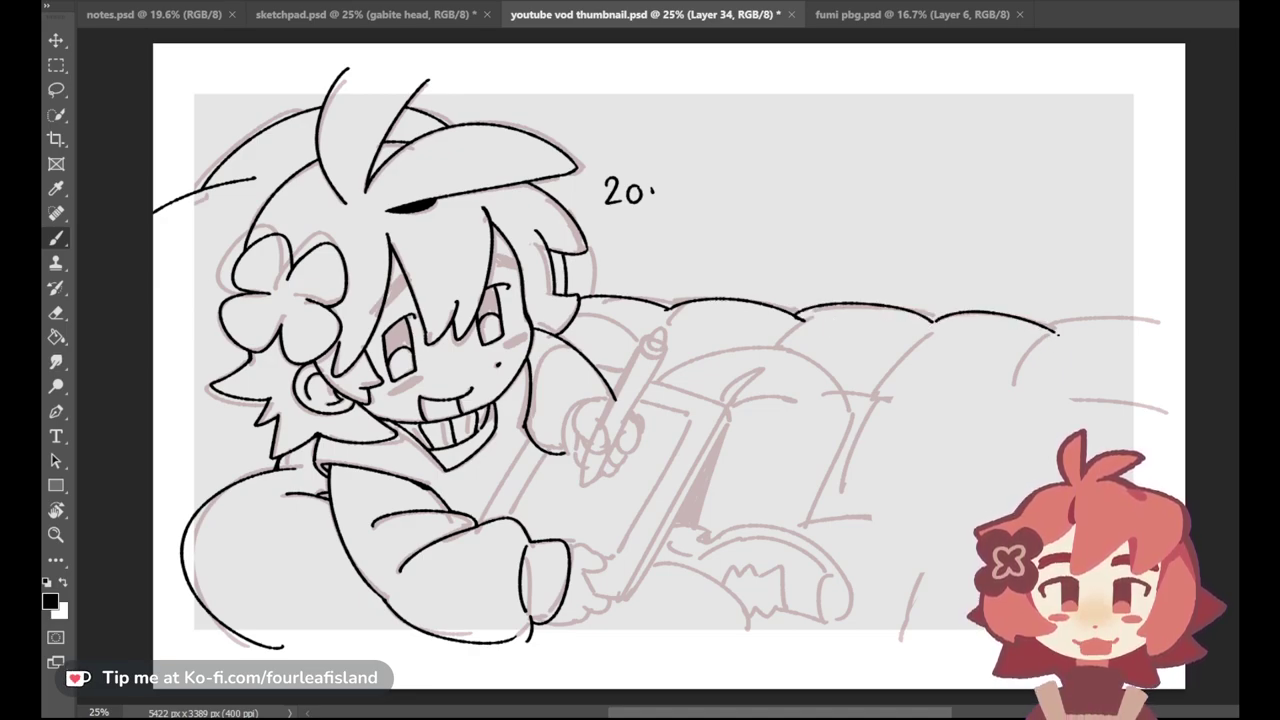
# Step: Redraw the fourth couch-back scallop and ink the fifth out to the canvas's right border
pyautogui.hotkey('ctrl', 'z')
pyautogui.moveTo(932, 321); pyautogui.dragTo(1138, 334)
pyautogui.hotkey('ctrl', 'z')
pyautogui.moveTo(1046, 326); pyautogui.dragTo(1170, 345)
pyautogui.hotkey('ctrl', 'z')
pyautogui.moveTo(1050, 326); pyautogui.dragTo(1174, 330)
pyautogui.hotkey('ctrl', 'z')
pyautogui.moveTo(1048, 327)
pyautogui.mouseDown()
pyautogui.moveTo(1176, 325)
pyautogui.moveTo(1140, 318)
pyautogui.mouseUp()
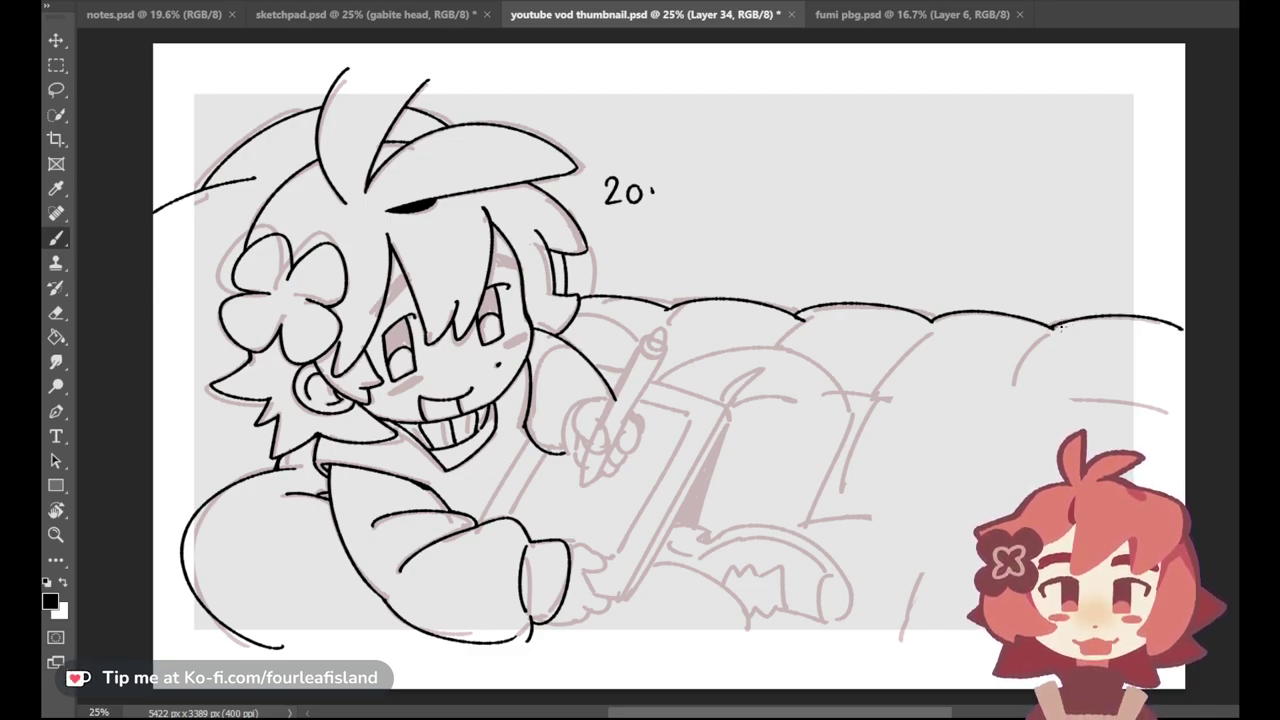
# Step: Erase the overshooting stroke ends where the couch-back scallops meet
pyautogui.press('e')
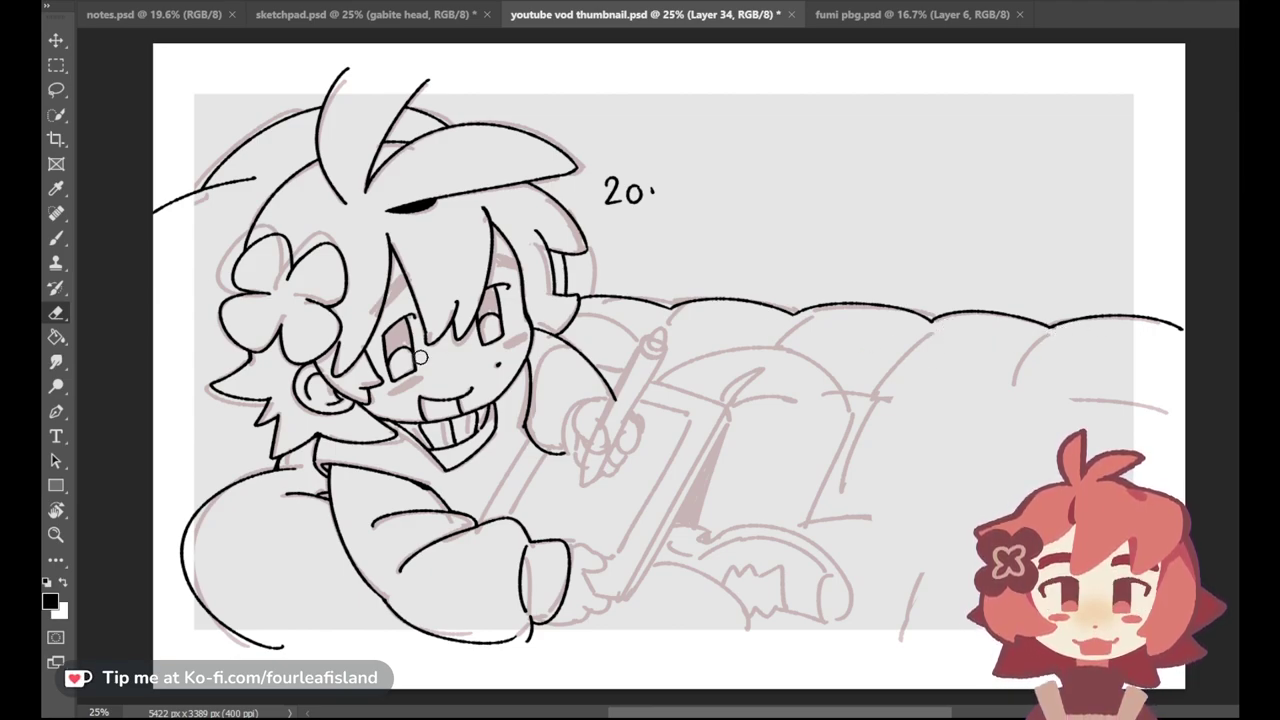
pyautogui.click(56, 238)
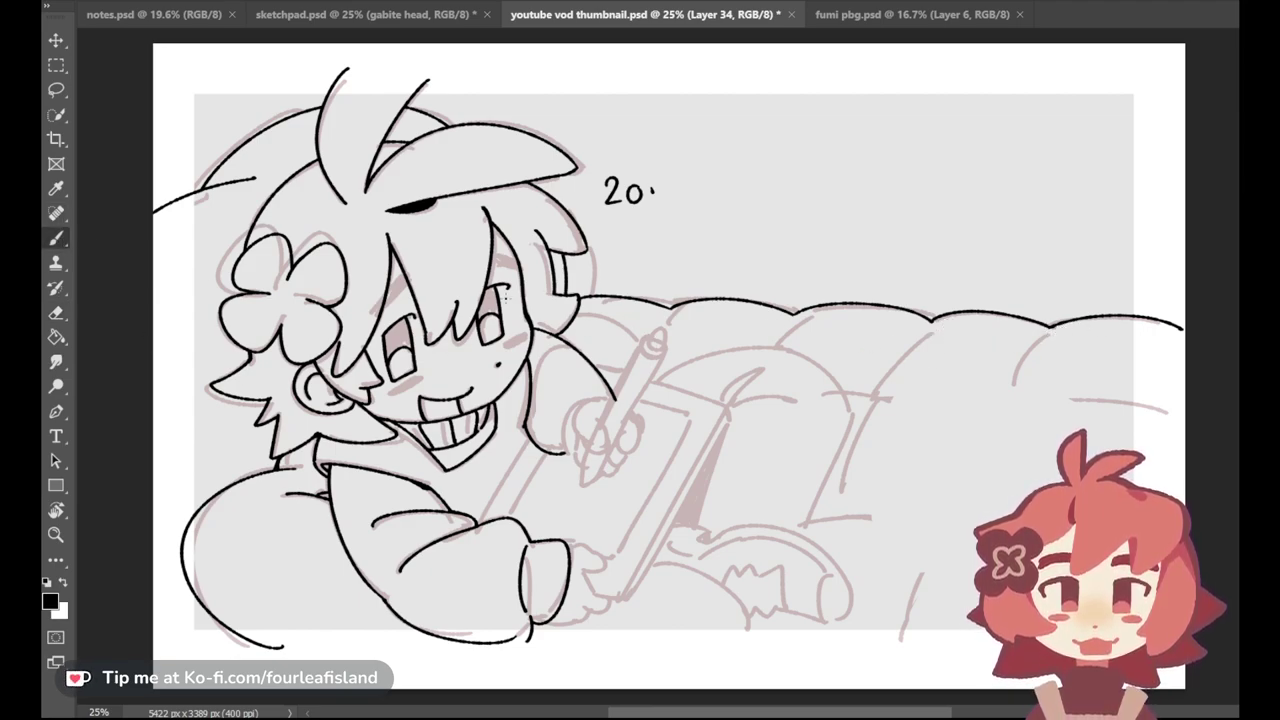
pyautogui.click(57, 312)
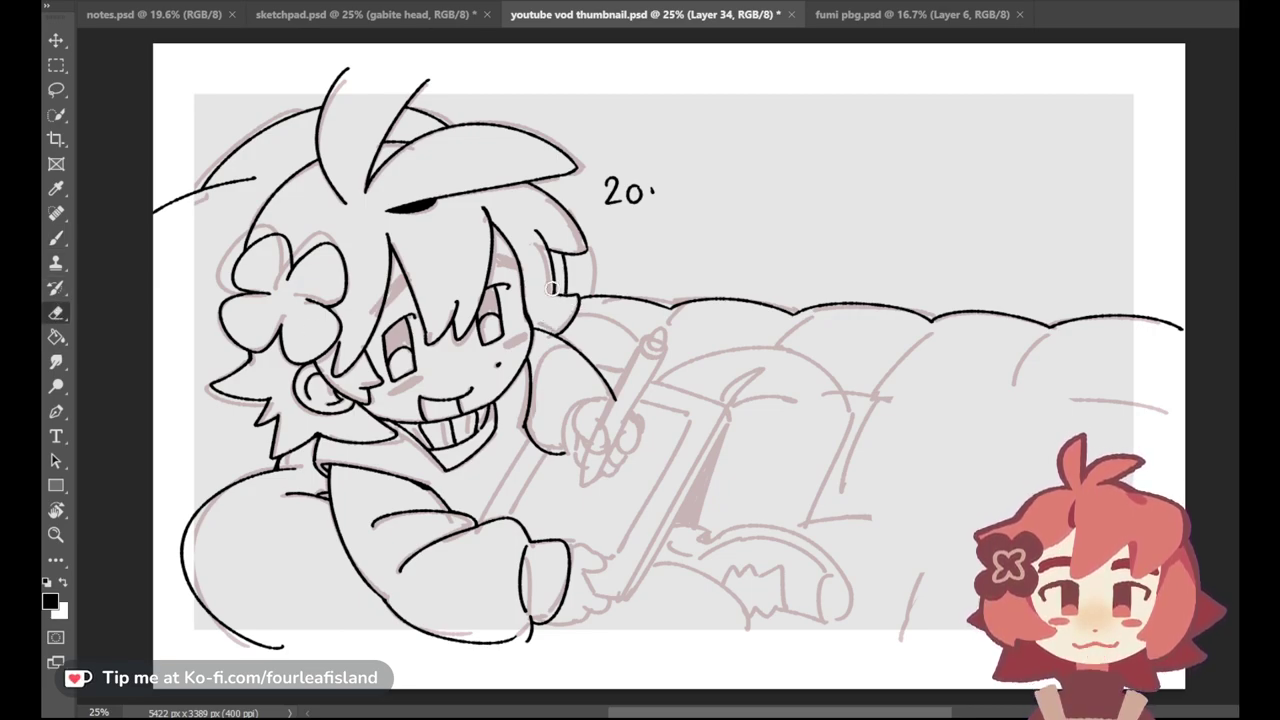
# Step: Ink the couch back's first two curved seams, running down from the scallop junctions beside the pen
pyautogui.click(58, 240)
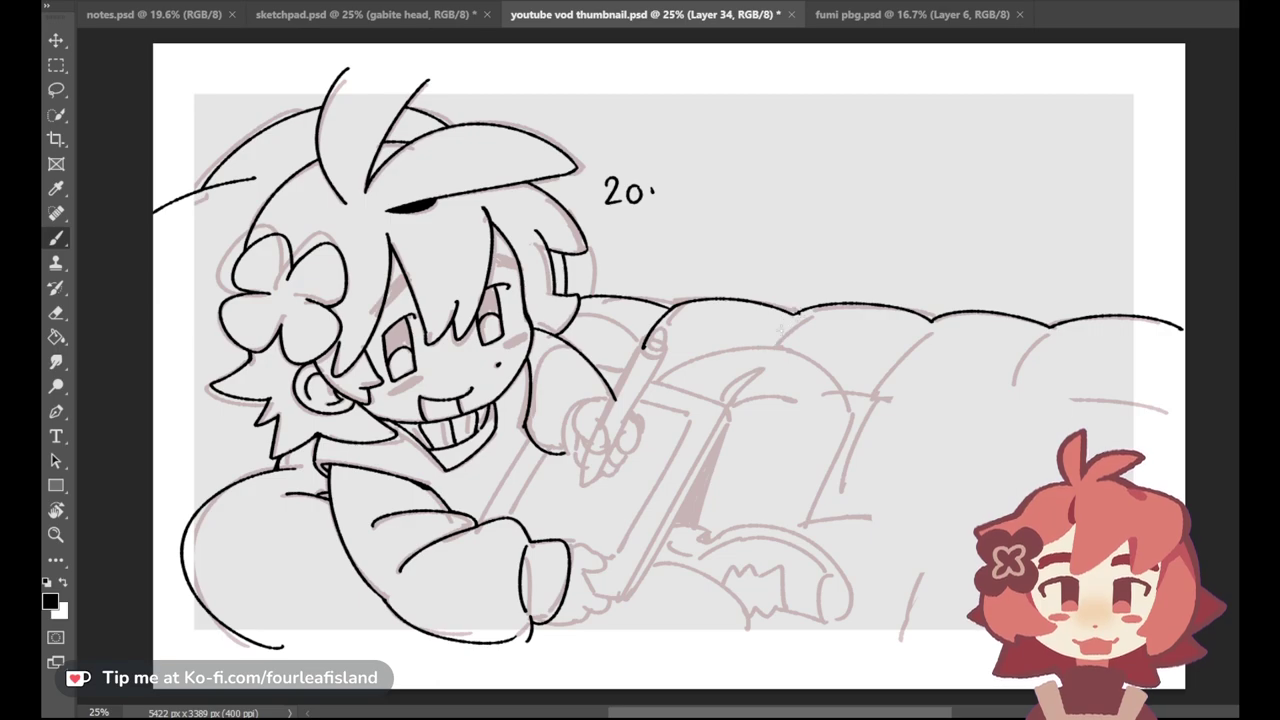
pyautogui.moveTo(763, 358); pyautogui.dragTo(799, 312)
pyautogui.hotkey('ctrl', 'z')
pyautogui.hotkey('ctrl', 'z')
pyautogui.hotkey('ctrl', 'z')
pyautogui.hotkey('ctrl', 'z')
pyautogui.moveTo(763, 359); pyautogui.dragTo(790, 312)
# Step: Ink the couch back's third and fourth curved seams down from the remaining scallop junctions
pyautogui.moveTo(931, 323); pyautogui.dragTo(891, 386)
pyautogui.hotkey('ctrl', 'z')
pyautogui.hotkey('ctrl', 'z')
pyautogui.moveTo(930, 322); pyautogui.dragTo(892, 386)
pyautogui.hotkey('ctrl', 'z')
pyautogui.moveTo(933, 318); pyautogui.dragTo(895, 387)
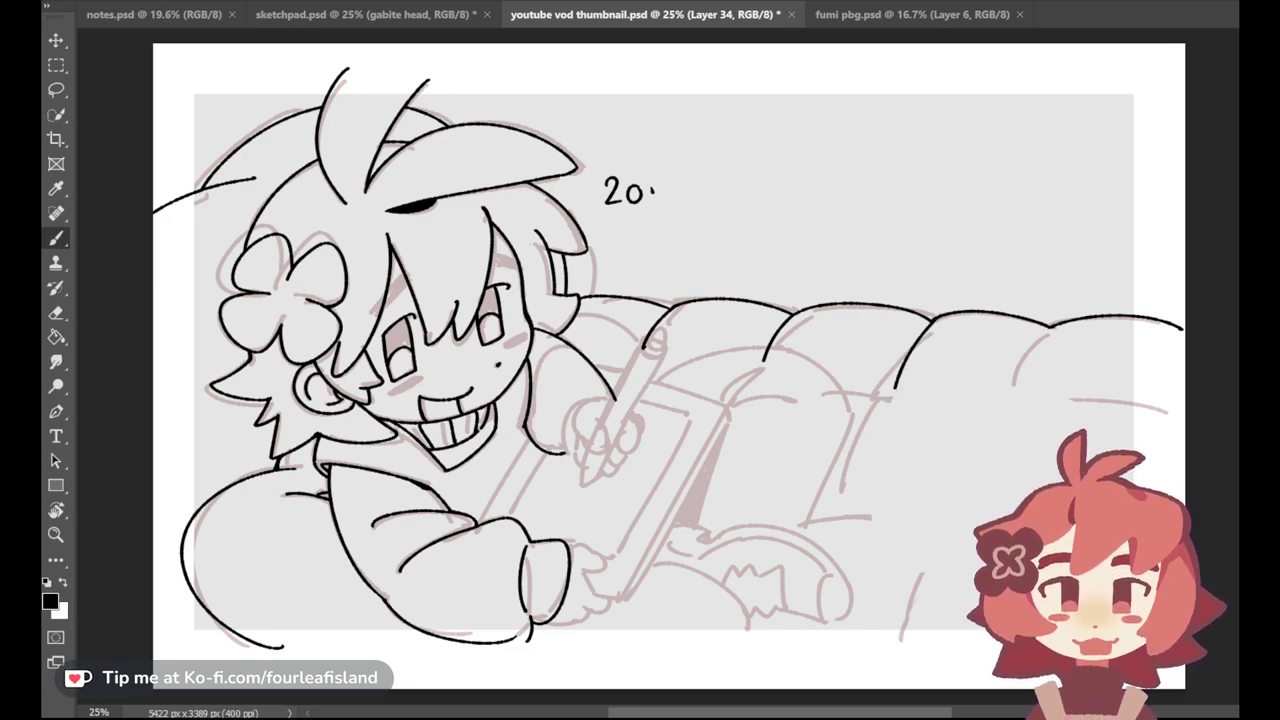
pyautogui.moveTo(1050, 326); pyautogui.dragTo(1021, 396)
# Step: Ink the lower edge of the couch back's padded sections, segment by segment, out to the right border
pyautogui.moveTo(831, 385); pyautogui.dragTo(897, 396)
pyautogui.hotkey('ctrl', 'z')
pyautogui.hotkey('ctrl', 'z')
pyautogui.moveTo(820, 384); pyautogui.dragTo(891, 392)
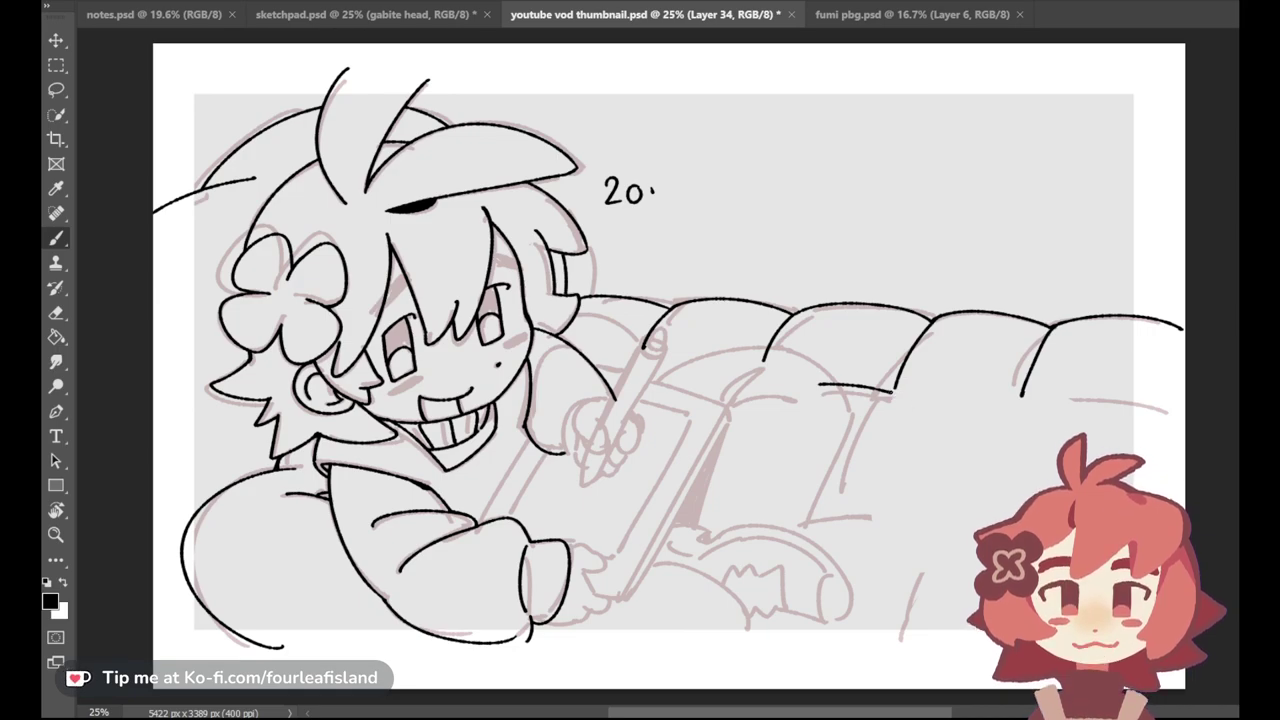
pyautogui.moveTo(895, 392); pyautogui.dragTo(1010, 396)
pyautogui.hotkey('ctrl', 'z')
pyautogui.moveTo(895, 392); pyautogui.dragTo(1168, 413)
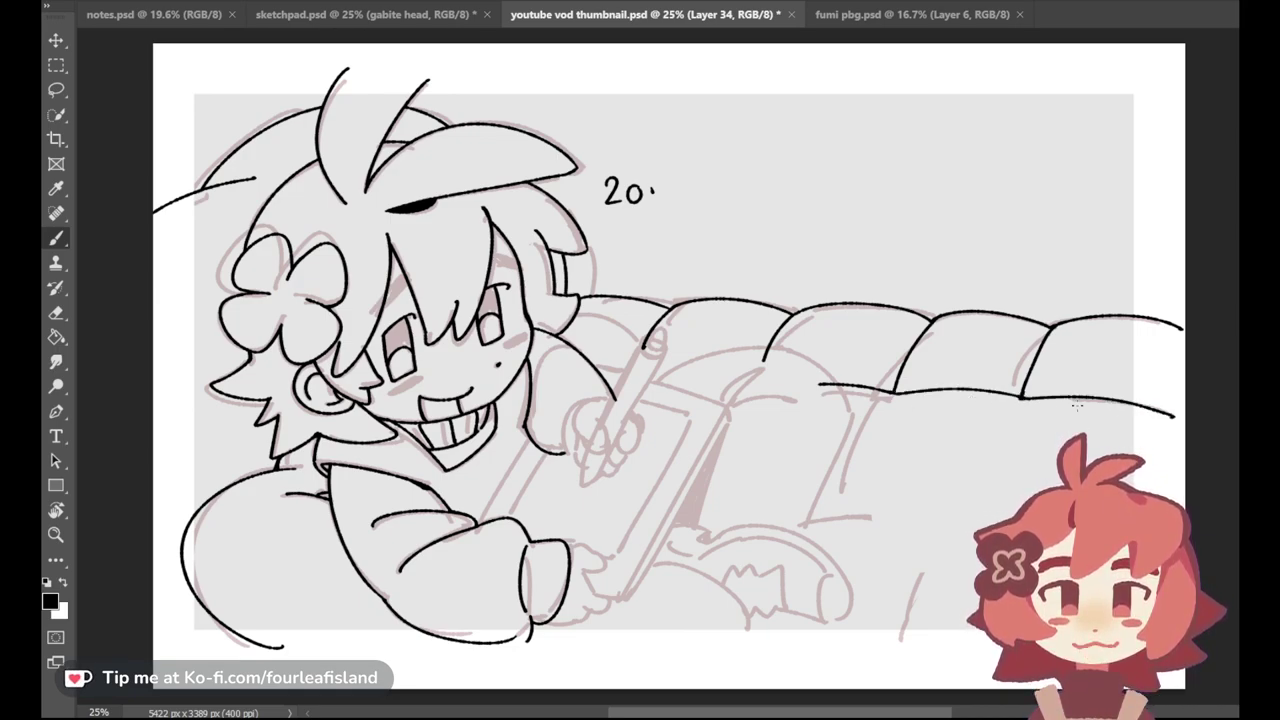
pyautogui.hotkey('ctrl', 'z')
pyautogui.moveTo(1026, 398); pyautogui.dragTo(1168, 412)
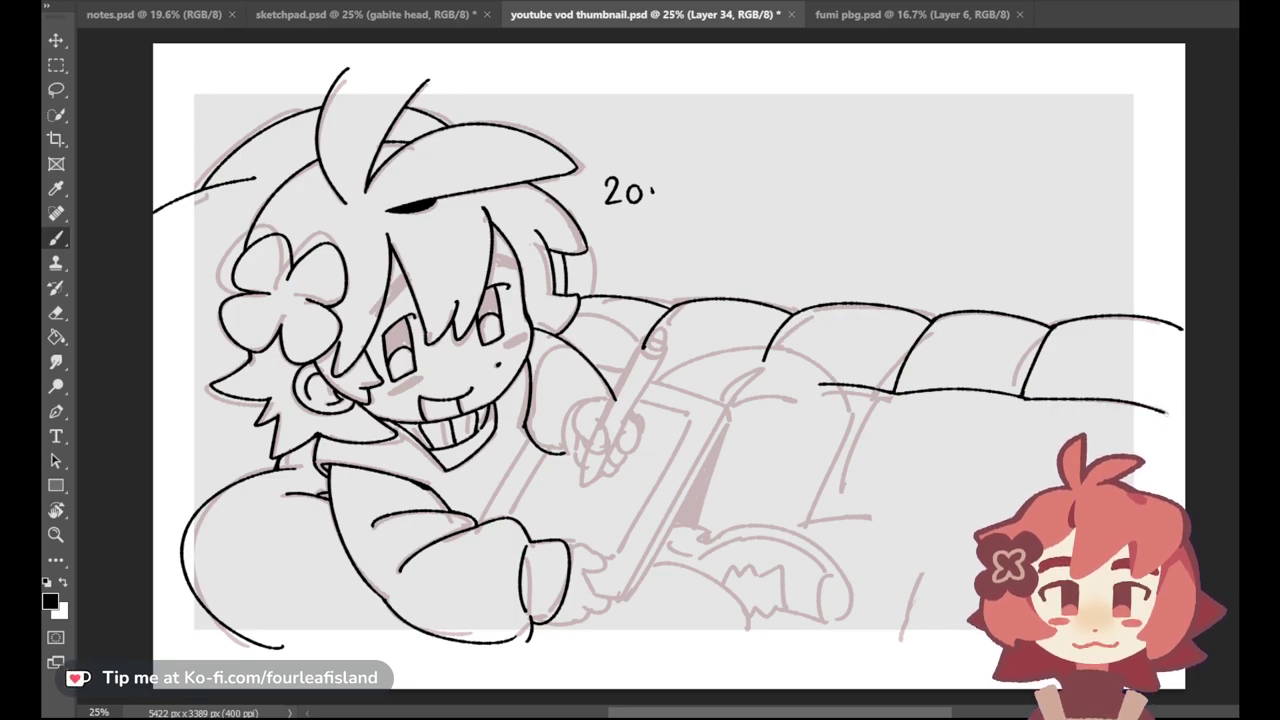
# Step: Redraw the last segment of the first padded row's lower edge, from the fourth seam out to the right border
pyautogui.hotkey('ctrl', 'z')
pyautogui.hotkey('ctrl', 'z')
pyautogui.moveTo(1028, 398); pyautogui.dragTo(1170, 403)
pyautogui.hotkey('ctrl', 'z')
pyautogui.moveTo(1027, 398); pyautogui.dragTo(1170, 412)
pyautogui.hotkey('ctrl', 'z')
pyautogui.moveTo(1026, 398); pyautogui.dragTo(1160, 421)
pyautogui.hotkey('ctrl', 'z')
pyautogui.moveTo(1028, 398); pyautogui.dragTo(1152, 412)
pyautogui.hotkey('ctrl', 'z')
pyautogui.moveTo(1028, 398); pyautogui.dragTo(1162, 412)
pyautogui.hotkey('ctrl', 'z')
pyautogui.hotkey('ctrl', 'z')
pyautogui.moveTo(1024, 397); pyautogui.dragTo(1168, 414)
pyautogui.hotkey('ctrl', 'z')
pyautogui.moveTo(1024, 397); pyautogui.dragTo(1162, 416)
pyautogui.hotkey('ctrl', 'z')
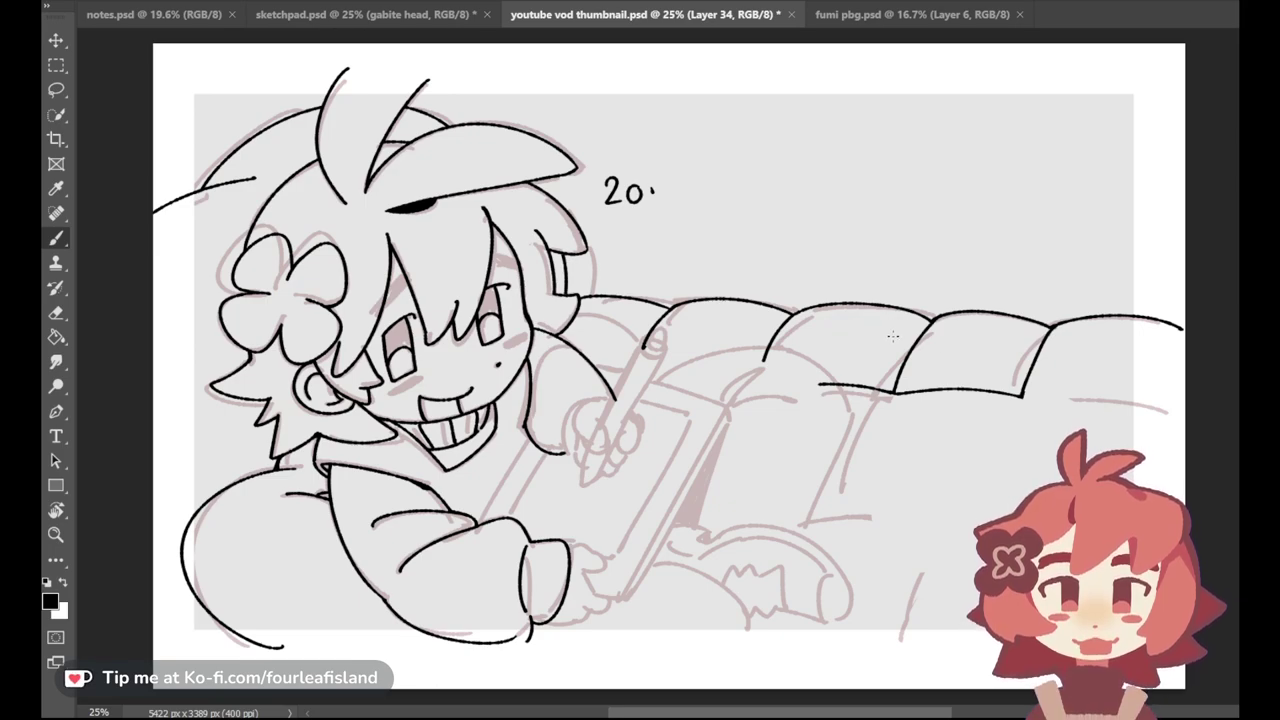
pyautogui.moveTo(1148, 407); pyautogui.dragTo(1170, 411)
pyautogui.hotkey('ctrl', 'z')
pyautogui.moveTo(1022, 396); pyautogui.dragTo(1172, 412)
pyautogui.hotkey('ctrl', 'z')
pyautogui.moveTo(1022, 396); pyautogui.dragTo(1174, 410)
pyautogui.hotkey('ctrl', 'z')
pyautogui.moveTo(1078, 396); pyautogui.dragTo(1170, 411)
pyautogui.hotkey('ctrl', 'z')
pyautogui.moveTo(1022, 396); pyautogui.dragTo(1168, 411)
pyautogui.hotkey('ctrl', 'z')
pyautogui.moveTo(1022, 396); pyautogui.dragTo(1168, 411)
pyautogui.hotkey('ctrl', 'z')
pyautogui.moveTo(1023, 396); pyautogui.dragTo(1164, 411)
pyautogui.hotkey('ctrl', 'z')
pyautogui.moveTo(1024, 396); pyautogui.dragTo(1165, 410)
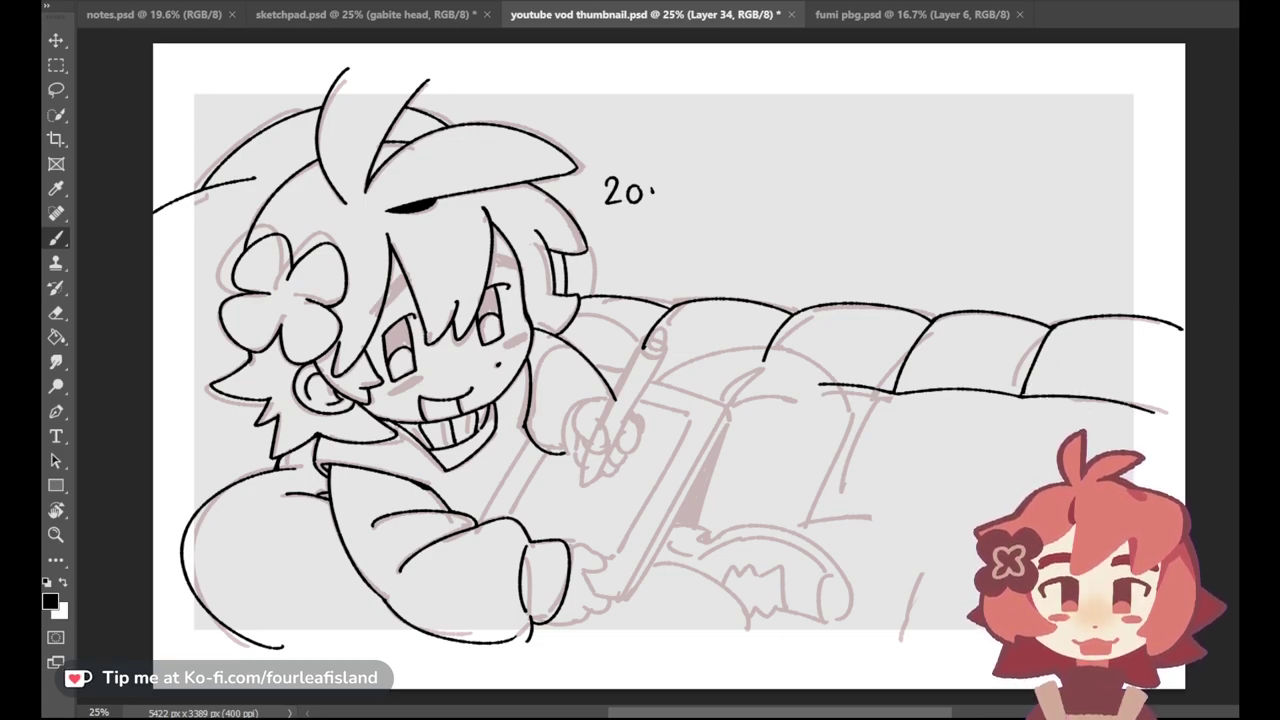
# Step: Ink the second row's first curved seam, running down from the third-seam junction on the couch back
pyautogui.moveTo(897, 390); pyautogui.dragTo(862, 474)
pyautogui.hotkey('ctrl', 'z')
pyautogui.moveTo(896, 390); pyautogui.dragTo(851, 518)
pyautogui.hotkey('ctrl', 'z')
pyautogui.moveTo(896, 391); pyautogui.dragTo(853, 498)
pyautogui.hotkey('ctrl', 'z')
pyautogui.moveTo(896, 391); pyautogui.dragTo(861, 486)
pyautogui.hotkey('ctrl', 'z')
pyautogui.moveTo(897, 390); pyautogui.dragTo(848, 492)
# Step: Ink the second row's next curved seam, running down from the fourth-seam junction on the couch back
pyautogui.moveTo(1022, 395); pyautogui.dragTo(1004, 450)
pyautogui.hotkey('ctrl', 'z')
pyautogui.moveTo(1022, 394); pyautogui.dragTo(995, 500)
pyautogui.hotkey('ctrl', 'z')
pyautogui.moveTo(1021, 397)
pyautogui.mouseDown()
pyautogui.moveTo(998, 490)
pyautogui.moveTo(1002, 464)
pyautogui.mouseUp()
pyautogui.hotkey('ctrl', 'z')
pyautogui.hotkey('ctrl', 'z')
pyautogui.moveTo(1021, 397); pyautogui.dragTo(996, 494)
pyautogui.hotkey('ctrl', 'z')
pyautogui.hotkey('ctrl', 'z')
pyautogui.moveTo(1022, 397); pyautogui.dragTo(998, 492)
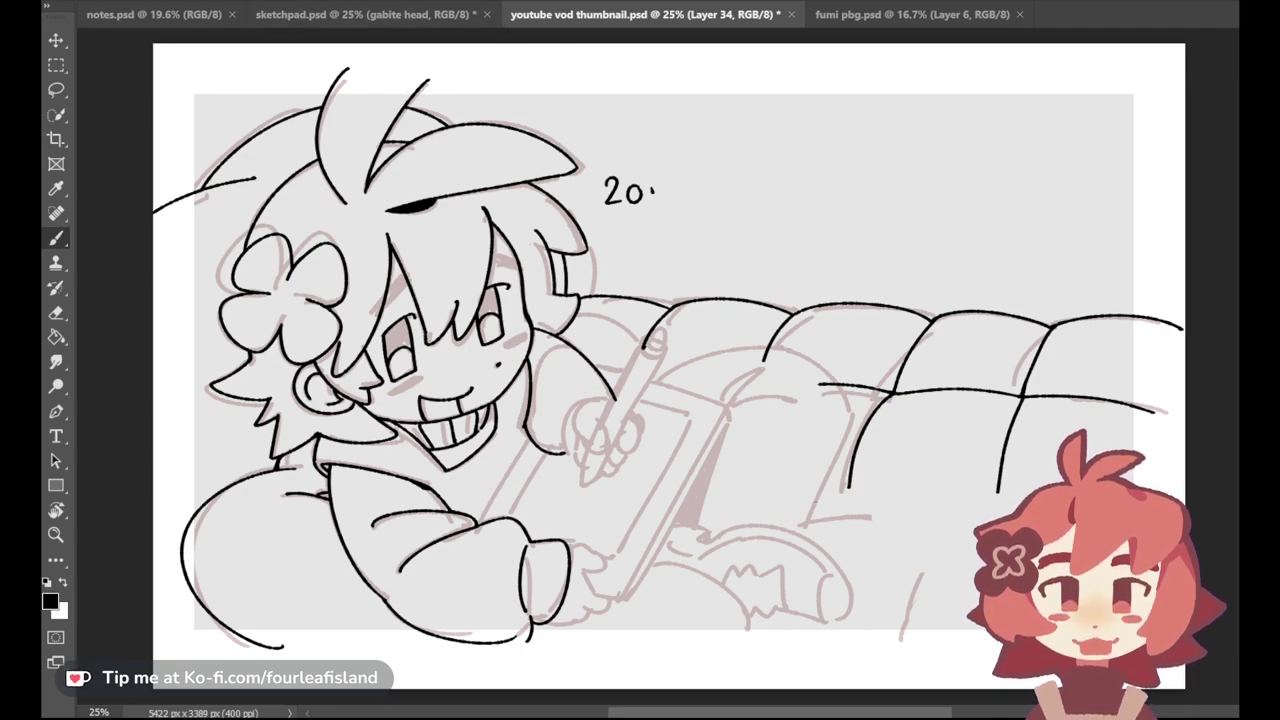
# Step: Ink the second padded row's lower edge, joining the bottoms of its two curved seams
pyautogui.moveTo(823, 489); pyautogui.dragTo(988, 492)
pyautogui.hotkey('ctrl', 'z')
pyautogui.hotkey('ctrl', 'z')
pyautogui.moveTo(848, 487); pyautogui.dragTo(986, 493)
pyautogui.hotkey('ctrl', 'z')
pyautogui.moveTo(850, 487); pyautogui.dragTo(985, 493)
pyautogui.hotkey('ctrl', 'z')
pyautogui.moveTo(850, 487); pyautogui.dragTo(985, 495)
pyautogui.hotkey('ctrl', 'z')
pyautogui.moveTo(849, 486); pyautogui.dragTo(981, 493)
pyautogui.hotkey('ctrl', 'z')
pyautogui.moveTo(850, 487); pyautogui.dragTo(985, 494)
pyautogui.hotkey('ctrl', 'z')
pyautogui.moveTo(850, 487); pyautogui.dragTo(991, 493)
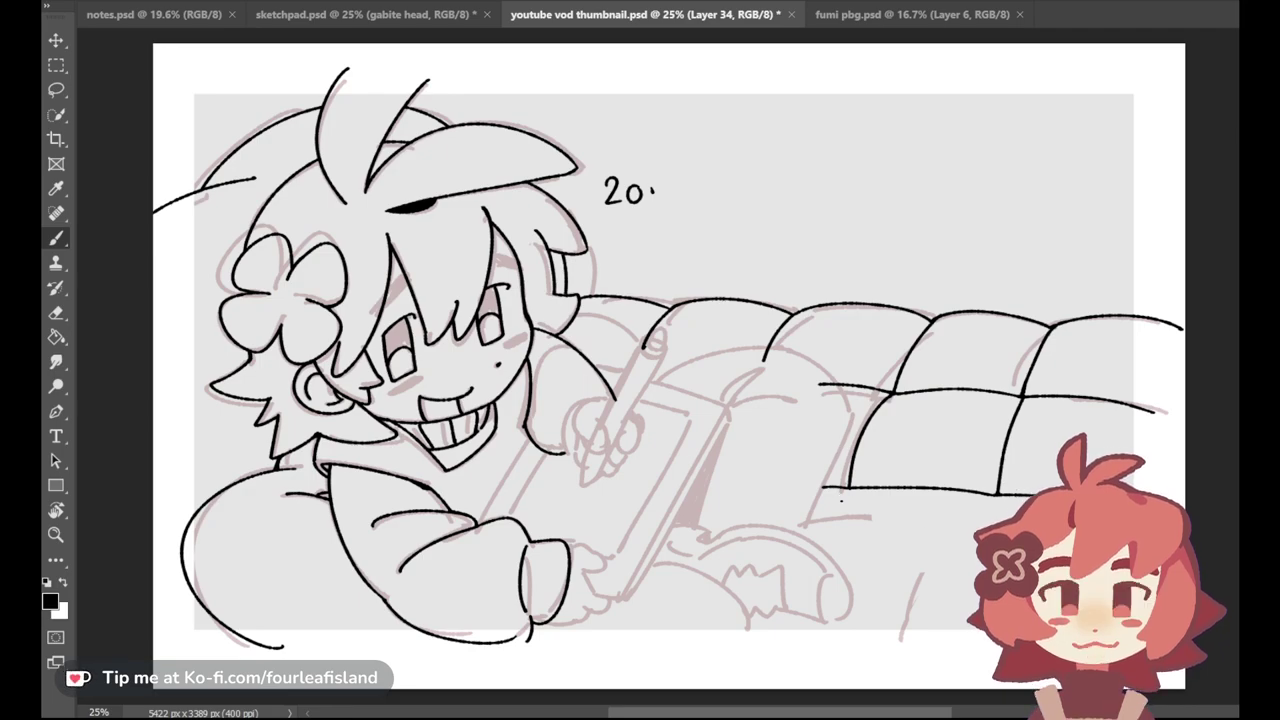
# Step: Ink the couch's third-row curved seam, continuing down and outward from the second row's first seam
pyautogui.moveTo(849, 489); pyautogui.dragTo(813, 553)
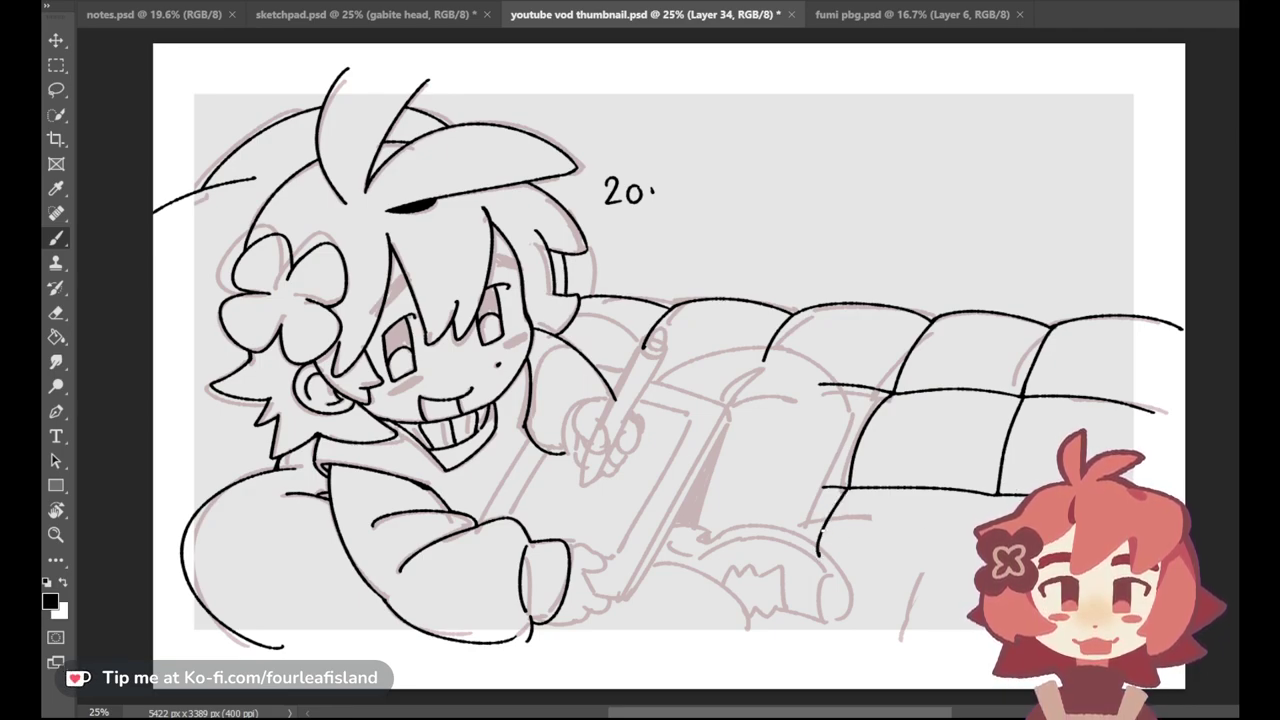
pyautogui.hotkey('ctrl', 'z')
pyautogui.moveTo(850, 489); pyautogui.dragTo(814, 565)
pyautogui.hotkey('ctrl', 'z')
pyautogui.hotkey('ctrl', 'z')
pyautogui.moveTo(850, 489); pyautogui.dragTo(811, 568)
pyautogui.hotkey('ctrl', 'z')
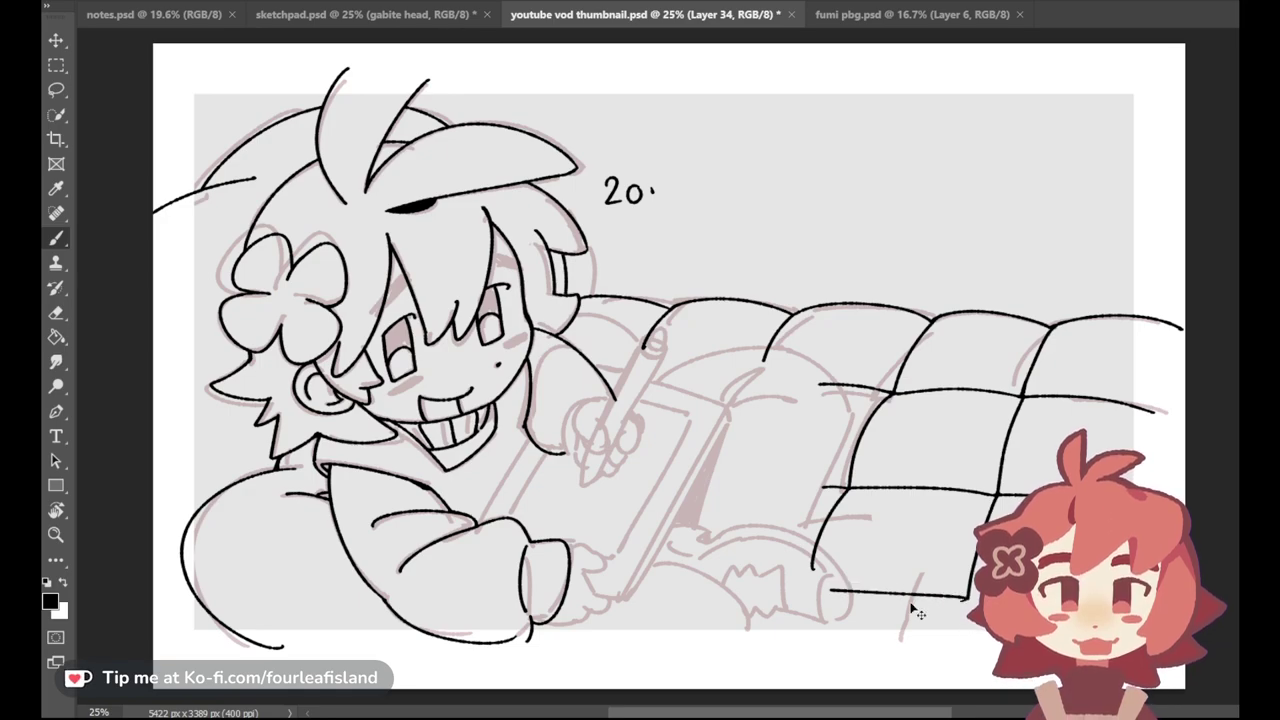
# Step: Ink the third padded row's lower edge and a short seam stroke running off below the gray frame
pyautogui.moveTo(836, 592); pyautogui.dragTo(965, 604)
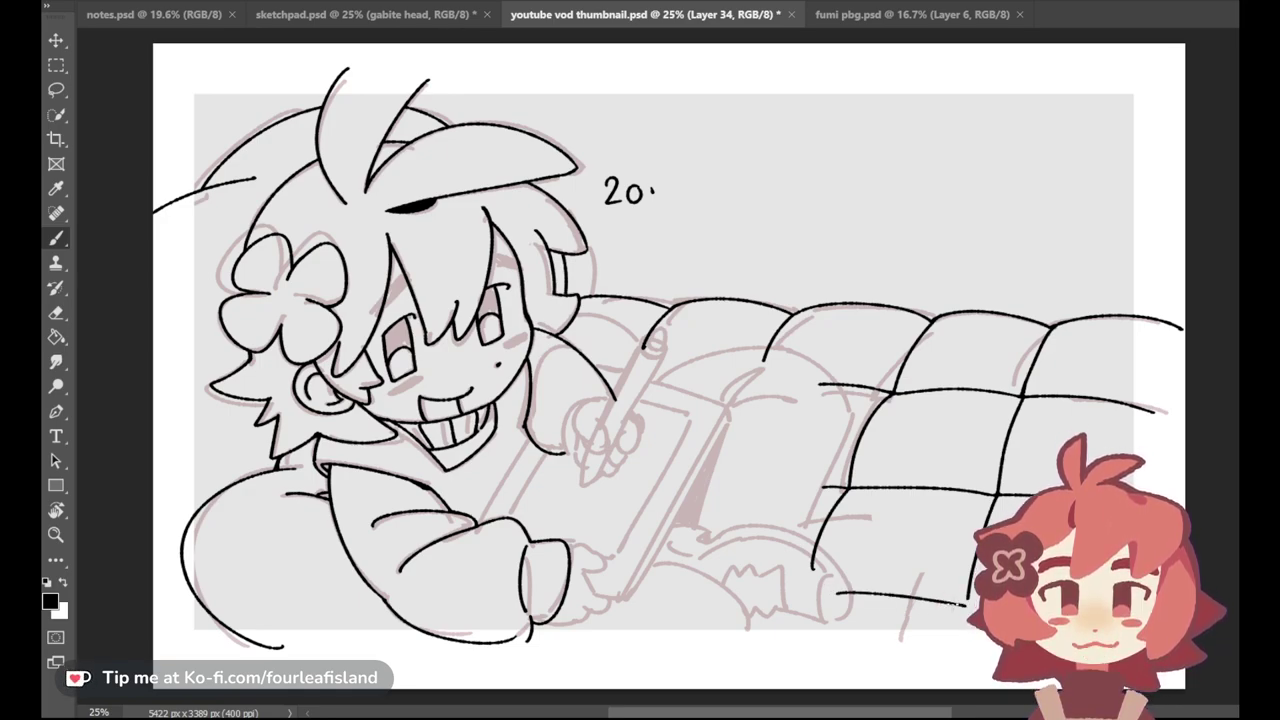
pyautogui.hotkey('ctrl', 'z')
pyautogui.moveTo(833, 586); pyautogui.dragTo(962, 606)
pyautogui.hotkey('ctrl', 'z')
pyautogui.hotkey('ctrl', 'z')
pyautogui.hotkey('ctrl', 'shift', 'z')
pyautogui.hotkey('ctrl', 'z')
pyautogui.hotkey('ctrl', 'shift', 'z')
pyautogui.hotkey('ctrl', 'z')
pyautogui.hotkey('ctrl', 'shift', 'z')
pyautogui.hotkey('ctrl', 'z')
pyautogui.moveTo(834, 601); pyautogui.dragTo(961, 608)
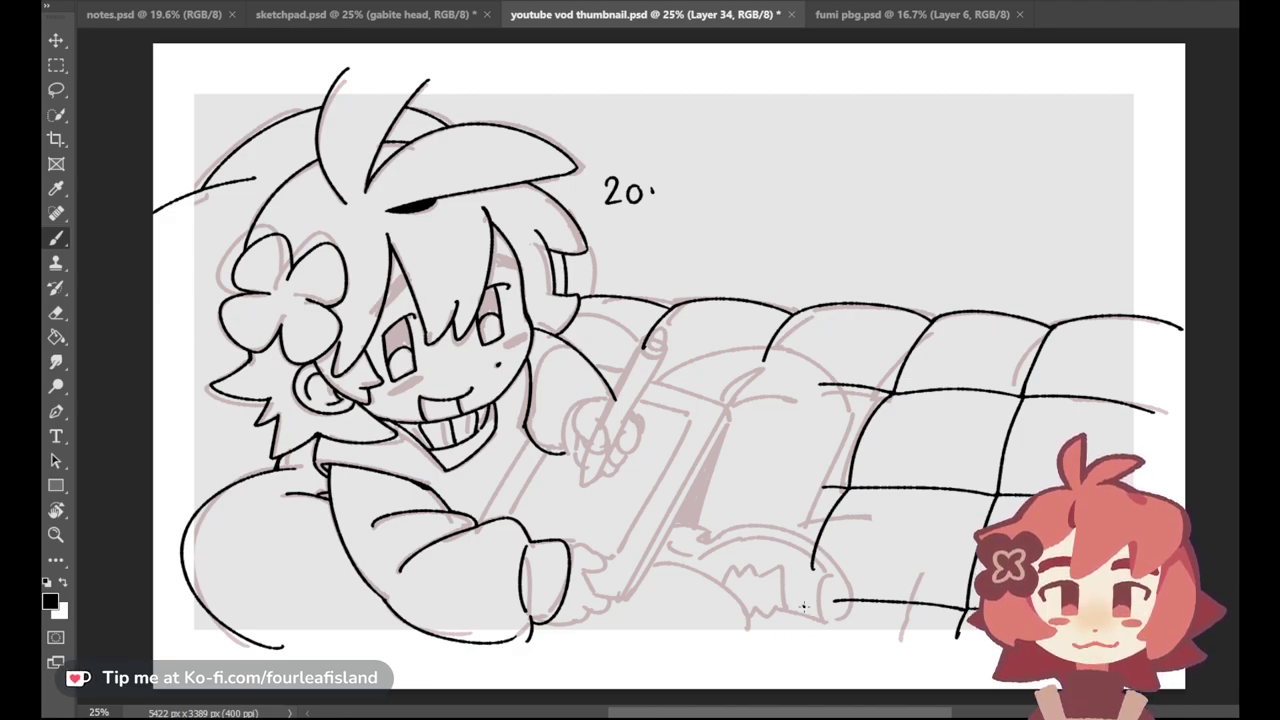
pyautogui.moveTo(803, 610); pyautogui.dragTo(784, 649)
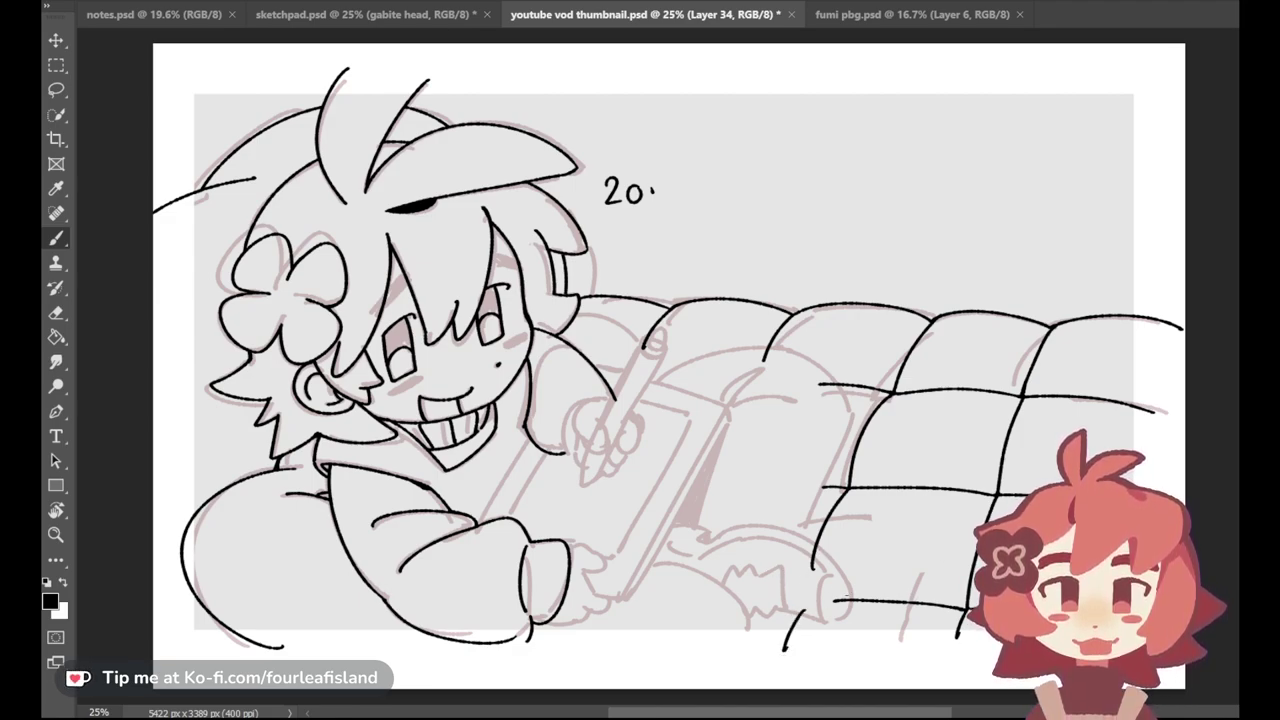
# Step: Rework the third padded row's lower edge, comparing it with earlier versions of the stroke
pyautogui.moveTo(839, 601); pyautogui.dragTo(955, 609)
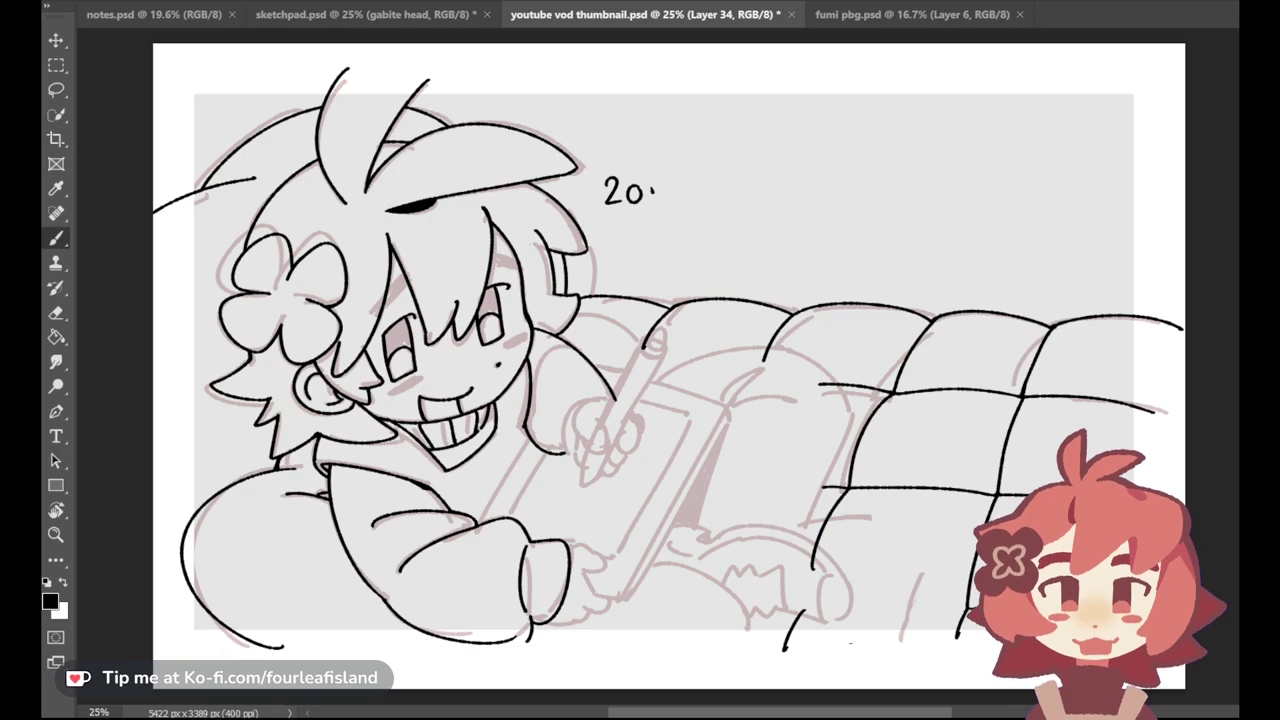
pyautogui.hotkey('ctrl', 'z')
pyautogui.moveTo(826, 597); pyautogui.dragTo(968, 600)
pyautogui.hotkey('ctrl', 'z')
pyautogui.hotkey('ctrl', 'z')
pyautogui.hotkey('ctrl', 'z')
pyautogui.hotkey('ctrl', 'z')
pyautogui.hotkey('ctrl', 'z')
pyautogui.hotkey('ctrl', 'z')
pyautogui.hotkey('ctrl', 'z')
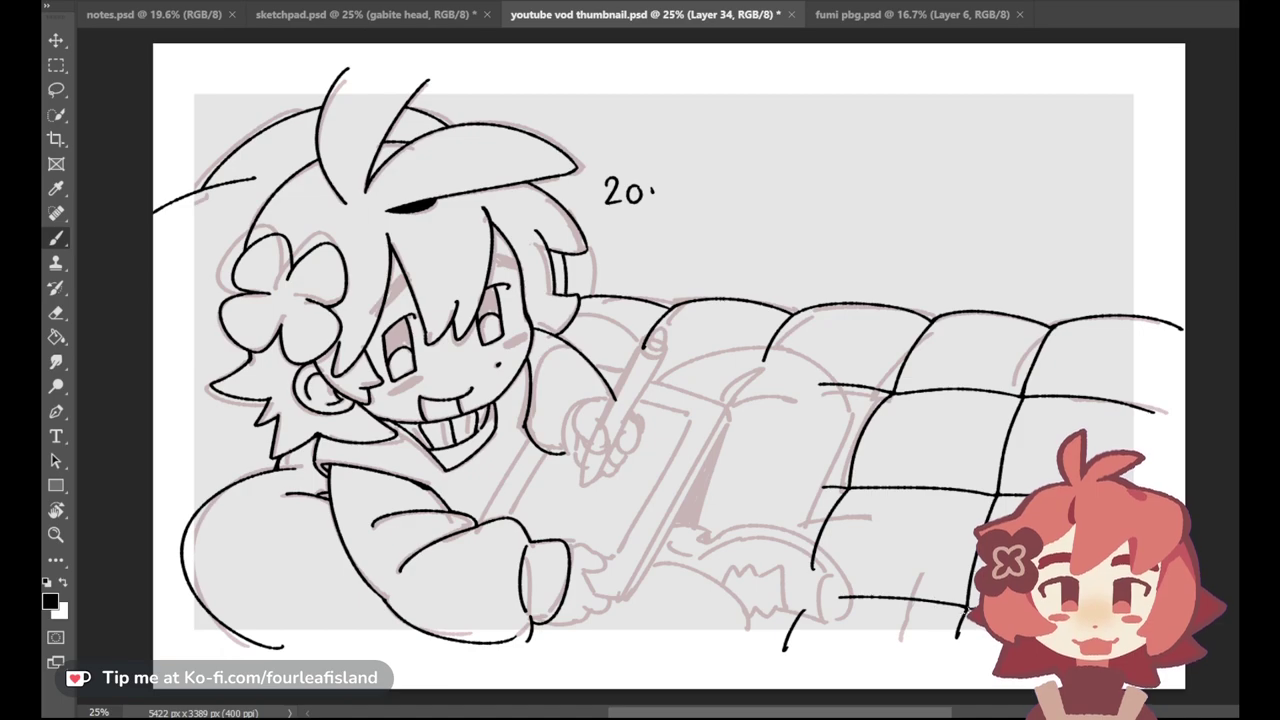
# Step: Redraw the first row's lower edge between the third and fourth couch seams
pyautogui.moveTo(912, 392)
pyautogui.mouseDown()
pyautogui.moveTo(896, 398)
pyautogui.moveTo(1016, 392)
pyautogui.mouseUp()
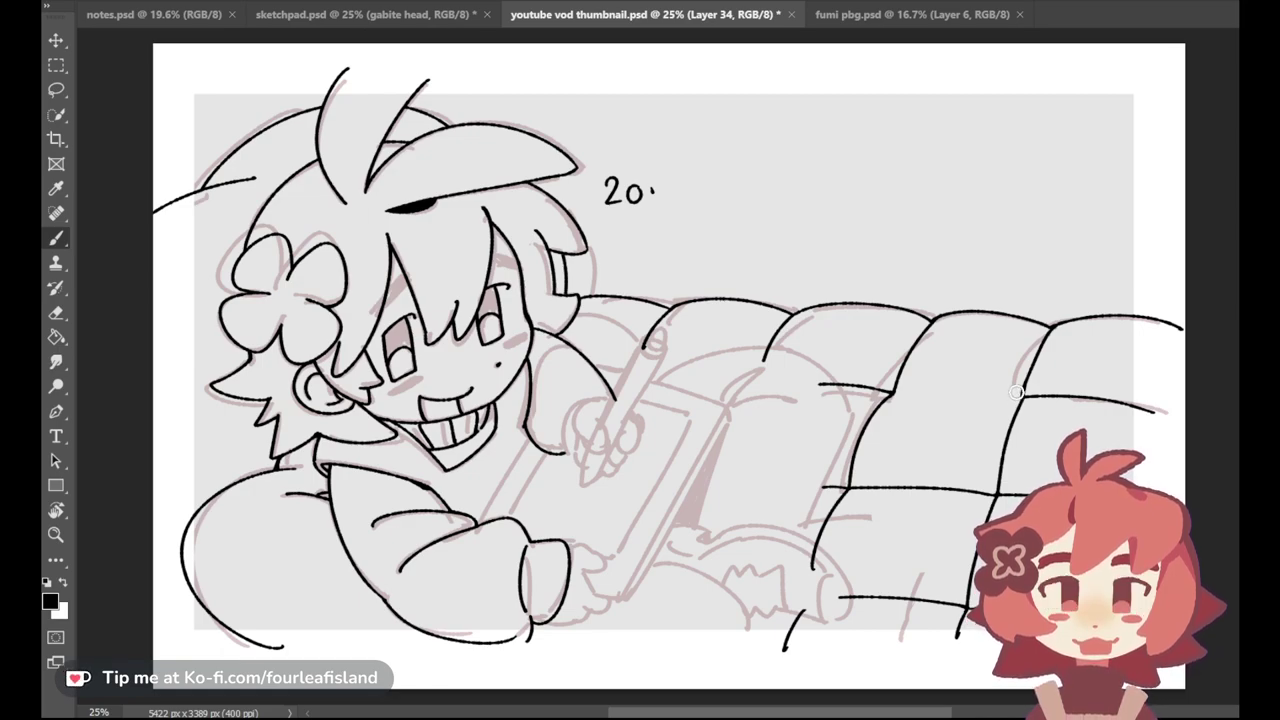
pyautogui.hotkey('ctrl', 'z')
pyautogui.moveTo(893, 391); pyautogui.dragTo(1021, 396)
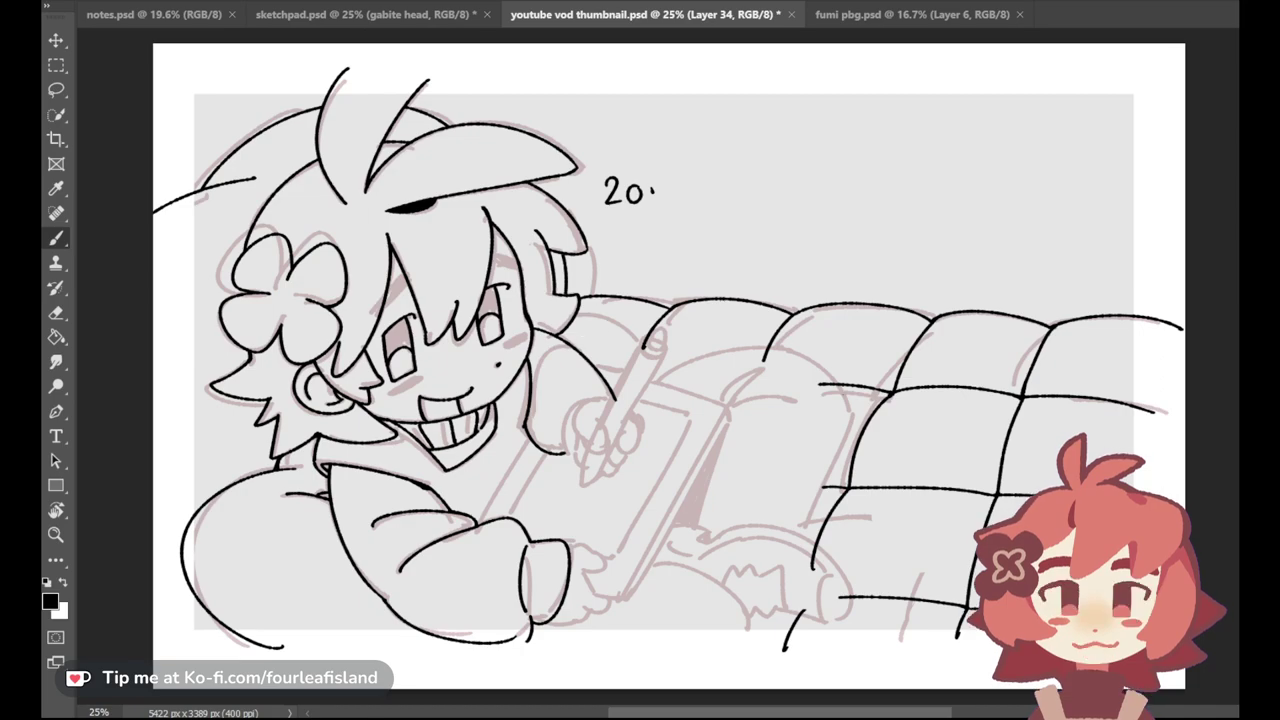
# Step: Ink the curved line from below the hair down behind the pen on a new layer, and trim the couch seam meeting it
pyautogui.hotkey('alt', '[')
pyautogui.hotkey('ctrl', 'shift', 'alt', 'n')
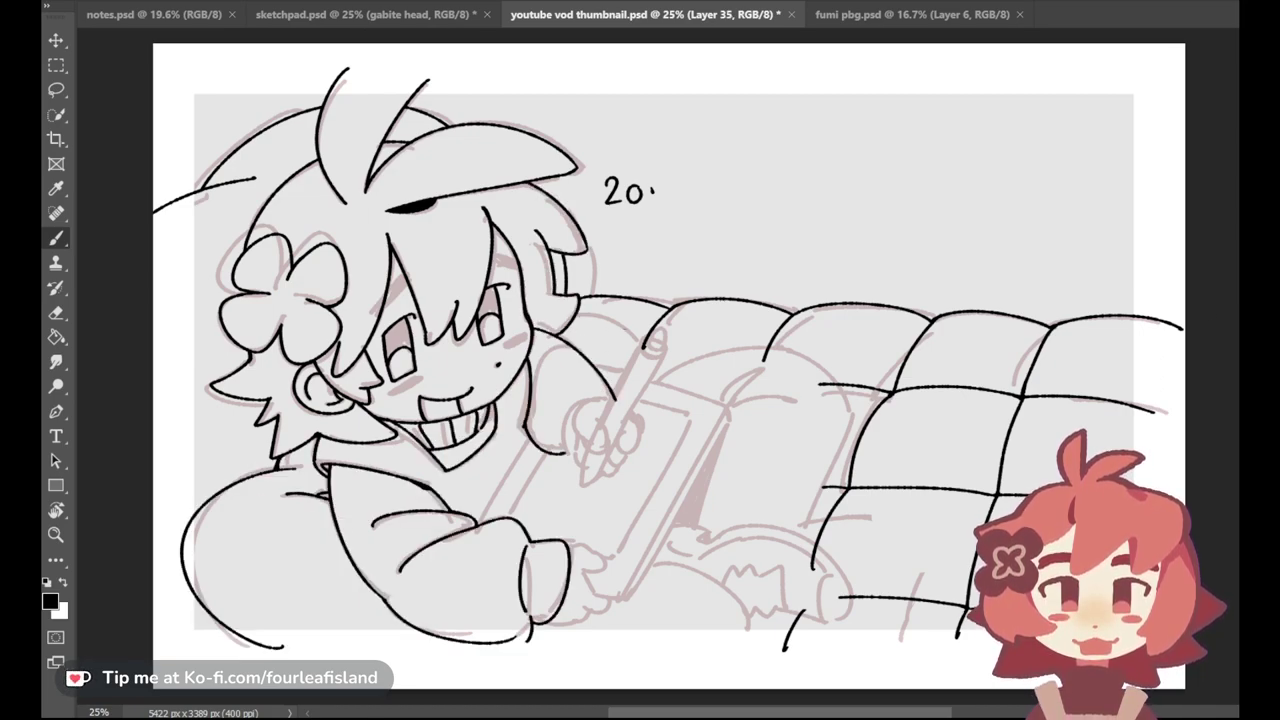
pyautogui.moveTo(596, 311)
pyautogui.mouseDown()
pyautogui.moveTo(666, 394)
pyautogui.moveTo(660, 383)
pyautogui.mouseUp()
pyautogui.hotkey('ctrl', 'z')
pyautogui.hotkey('ctrl', 'z')
pyautogui.hotkey('ctrl', 'shift', 'z')
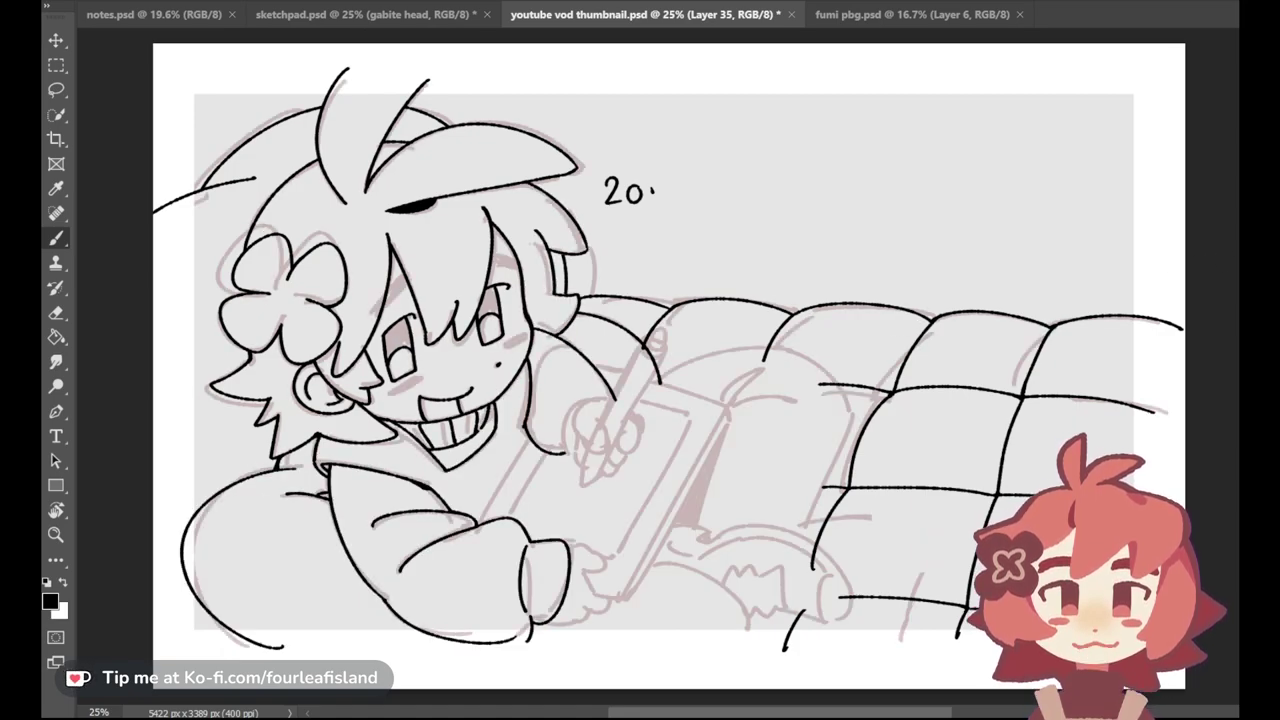
pyautogui.click(1238, 203)
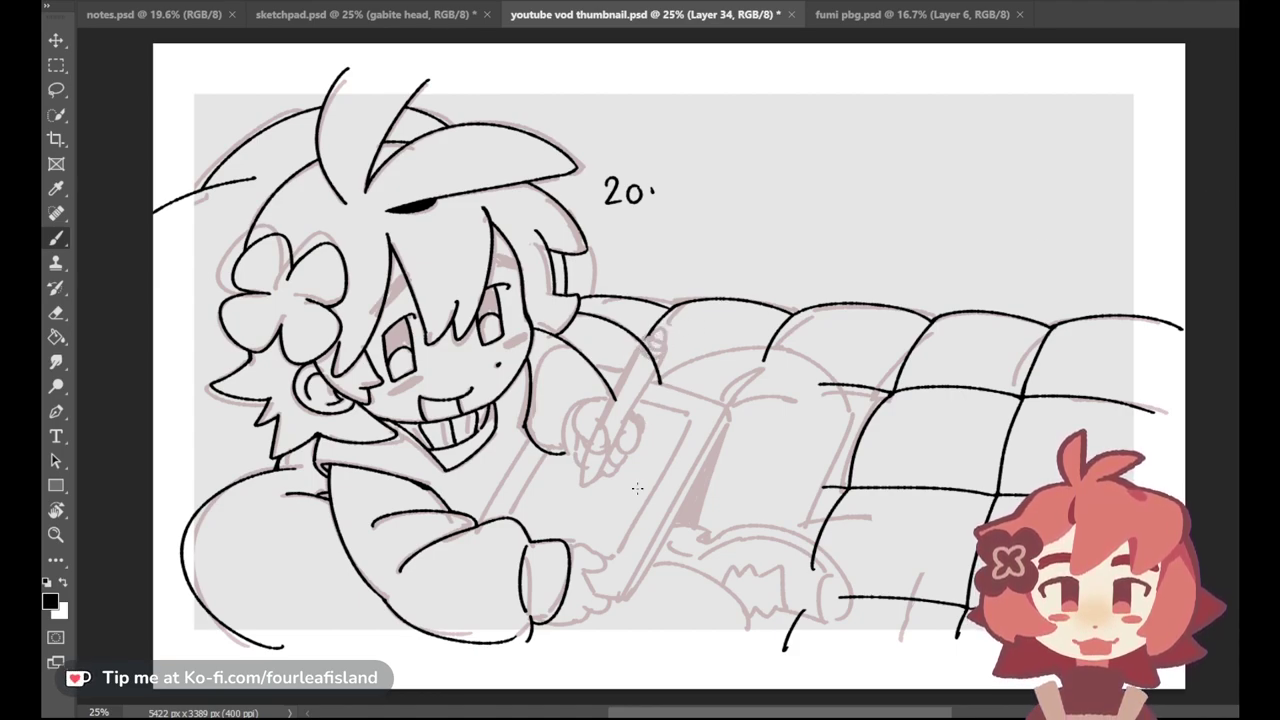
pyautogui.click(56, 312)
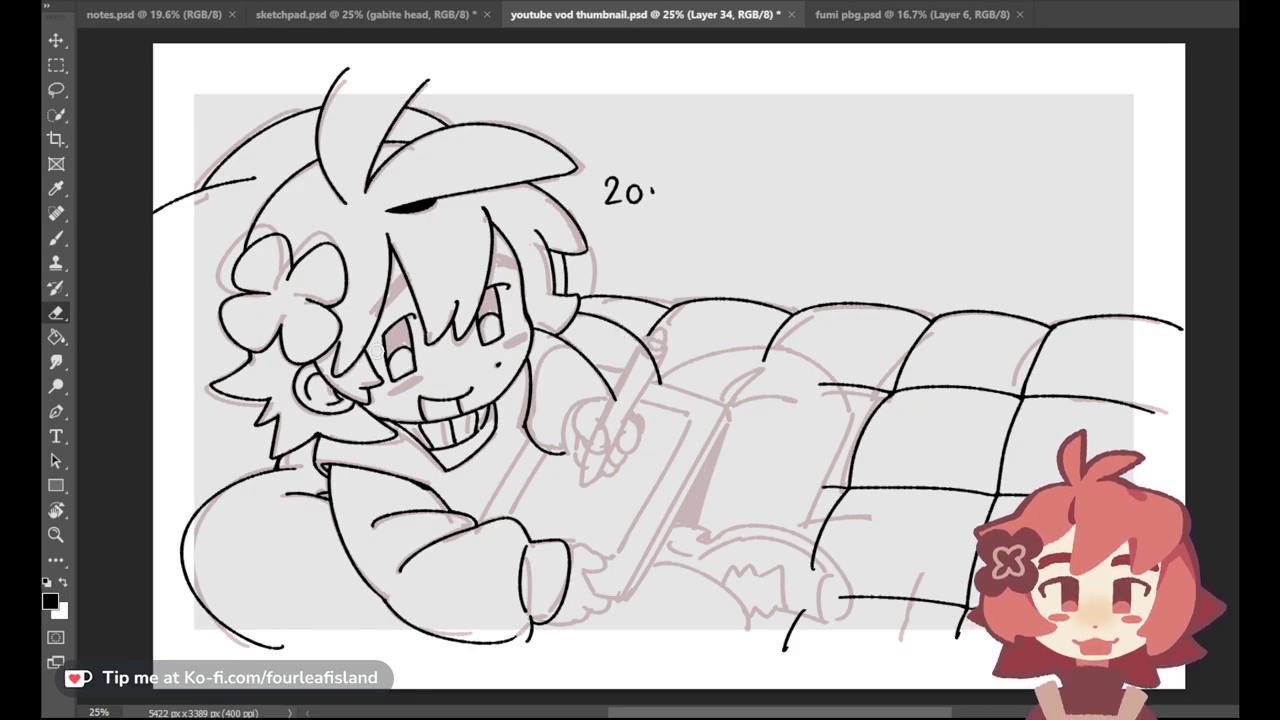
# Step: Ink the two long parallel edges of the pen on a new layer
pyautogui.click(56, 238)
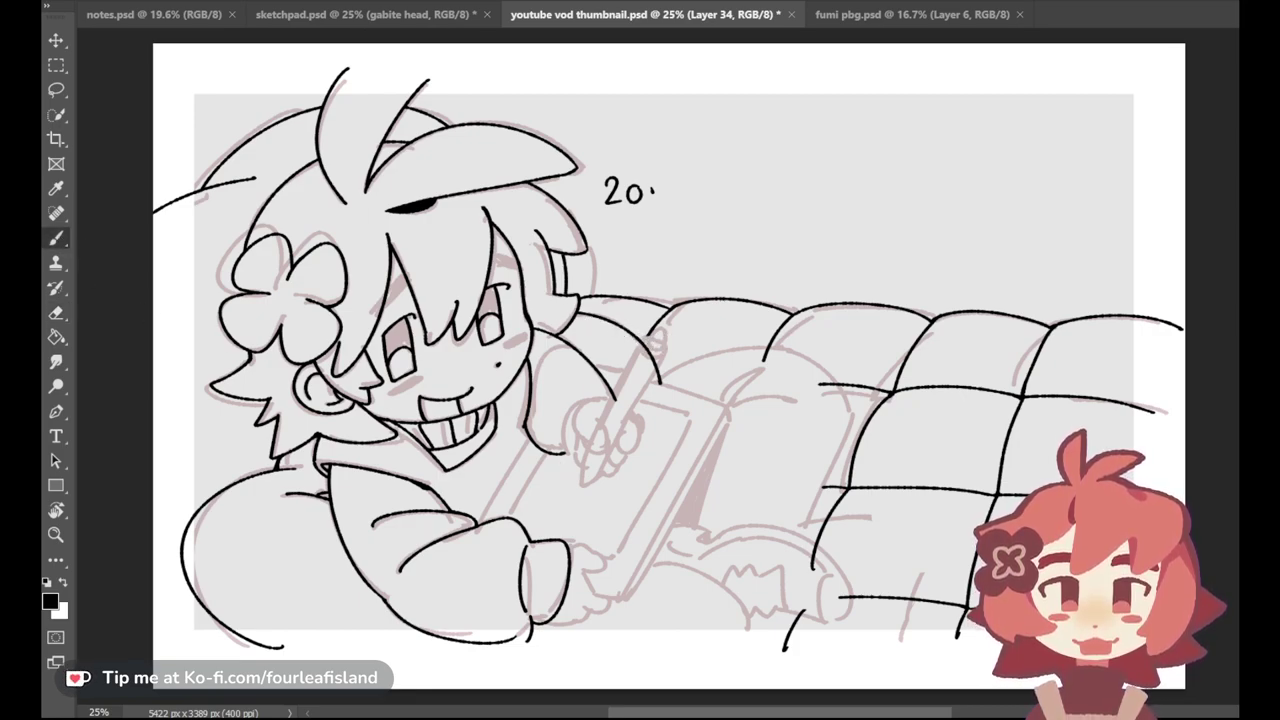
pyautogui.moveTo(648, 331); pyautogui.dragTo(572, 491)
pyautogui.hotkey('ctrl', 'z')
pyautogui.moveTo(669, 341); pyautogui.dragTo(591, 489)
pyautogui.hotkey('ctrl', 'z')
pyautogui.moveTo(674, 337); pyautogui.dragTo(591, 489)
pyautogui.hotkey('ctrl', 'z')
pyautogui.hotkey('ctrl', 'z')
pyautogui.hotkey('ctrl', 'z')
pyautogui.moveTo(675, 342); pyautogui.dragTo(592, 496)
pyautogui.hotkey('ctrl', 'z')
pyautogui.hotkey('ctrl', 'z')
pyautogui.hotkey('ctrl', 'z')
pyautogui.moveTo(668, 338); pyautogui.dragTo(588, 496)
pyautogui.hotkey('ctrl', 'z')
pyautogui.hotkey('ctrl', 'z')
pyautogui.moveTo(664, 342); pyautogui.dragTo(590, 496)
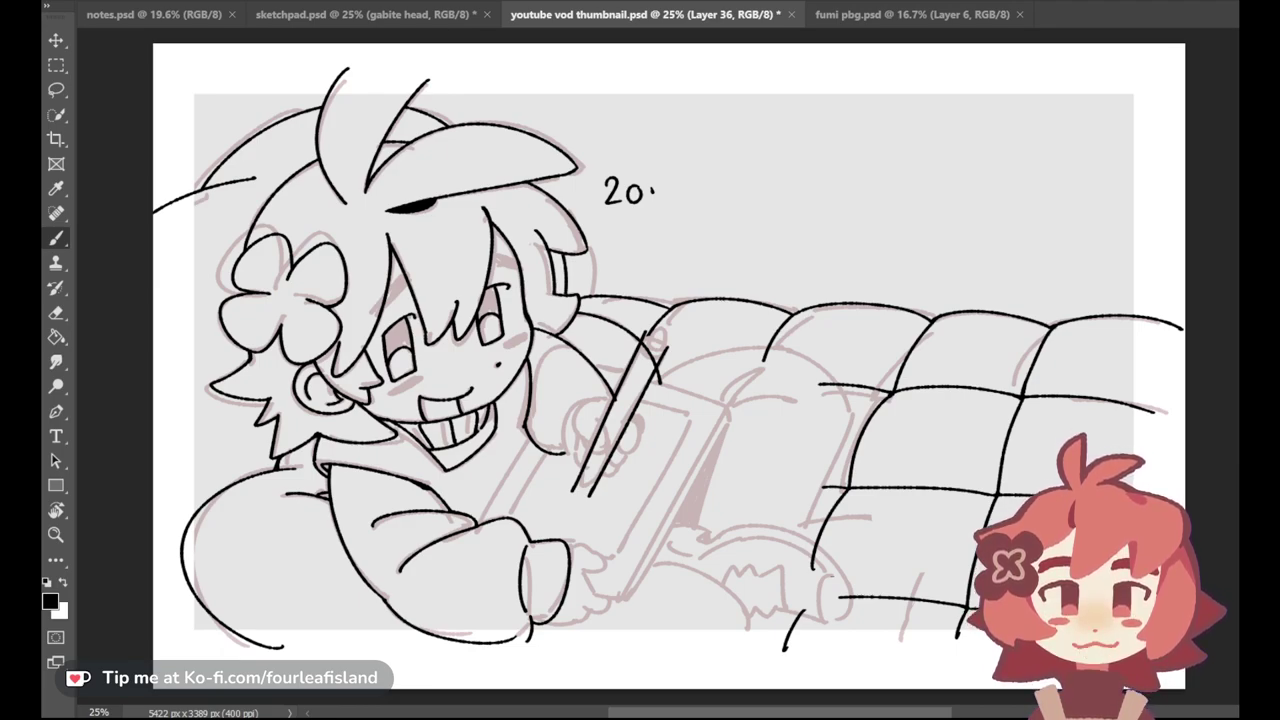
# Step: Trim the lower ends of the pen's edges and ink its pointed tip and rounded upper end
pyautogui.press('e')
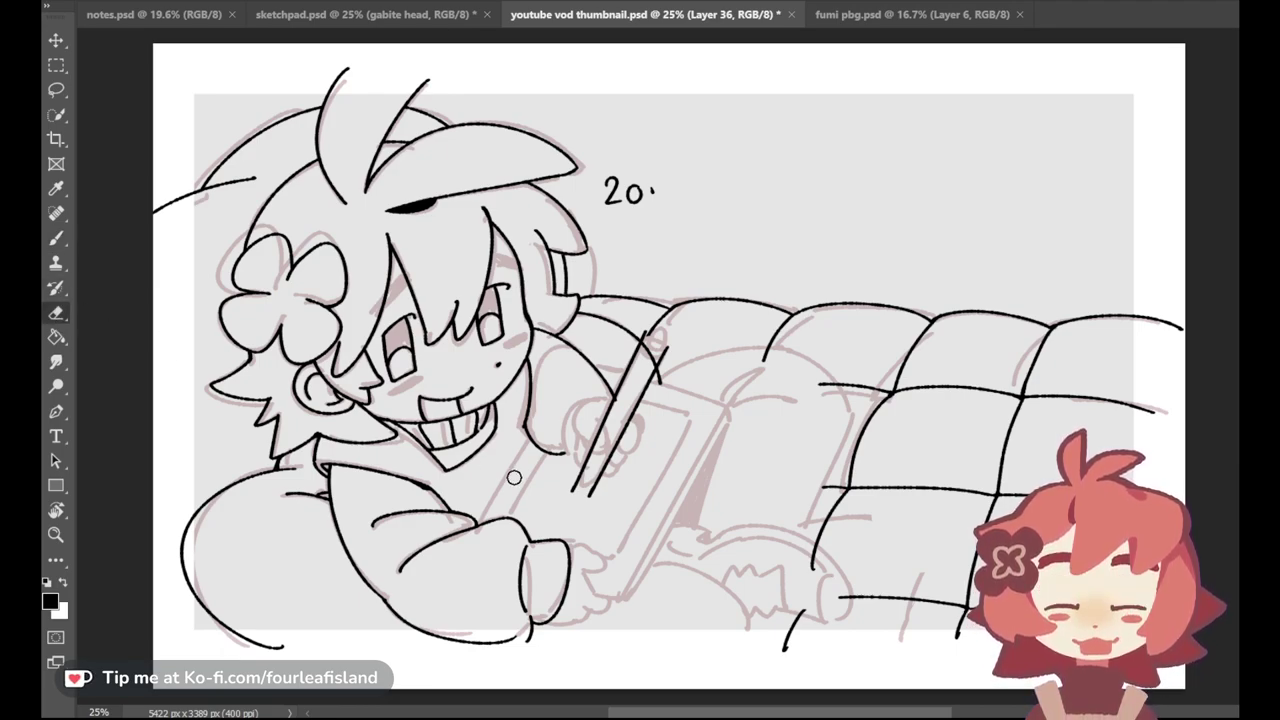
pyautogui.moveTo(575, 492)
pyautogui.mouseDown()
pyautogui.moveTo(576, 459)
pyautogui.moveTo(570, 477)
pyautogui.moveTo(602, 495)
pyautogui.moveTo(630, 466)
pyautogui.mouseUp()
pyautogui.hotkey('ctrl', 'z')
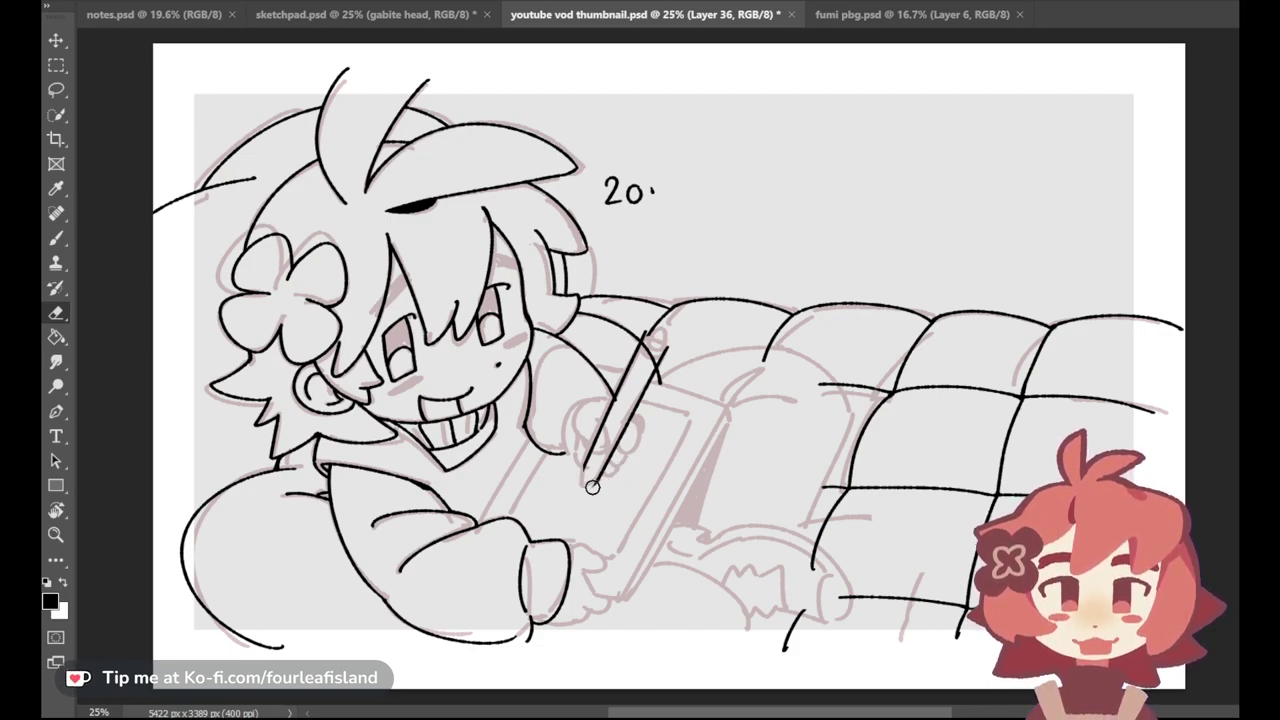
pyautogui.click(56, 238)
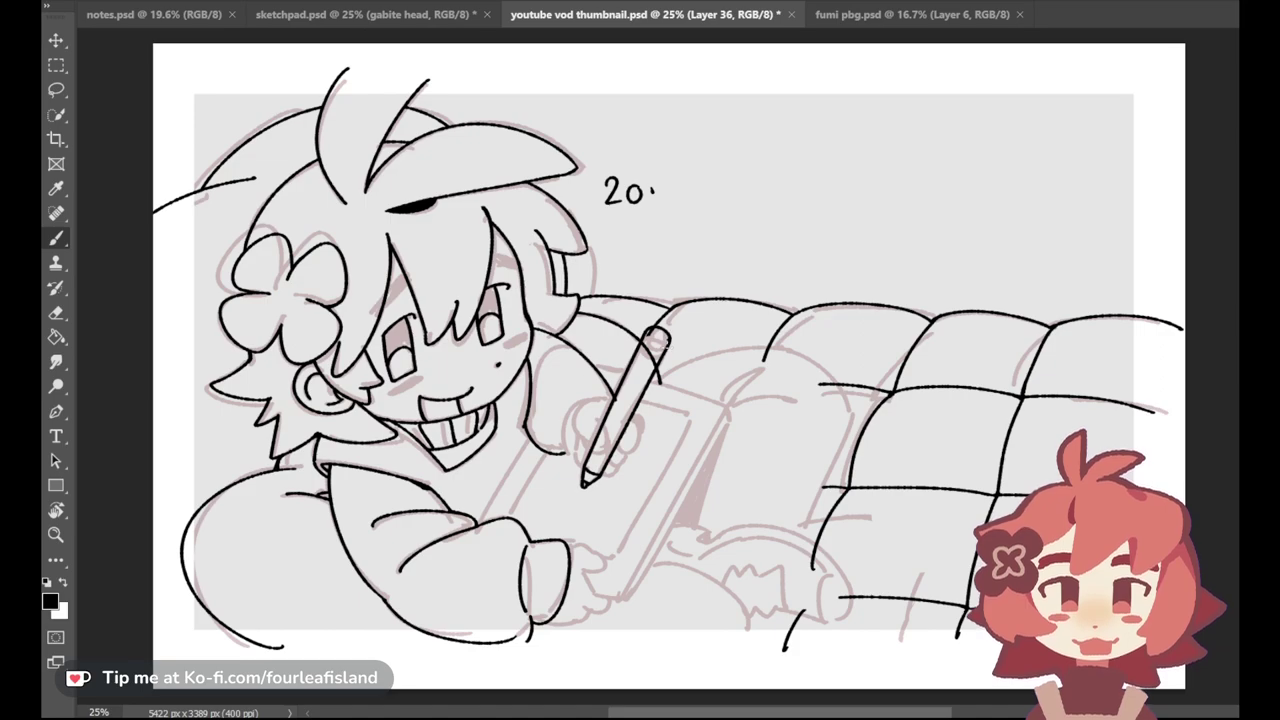
# Step: Erase the couch linework overlapping the pen's upper end on the couch layer
pyautogui.click(57, 314)
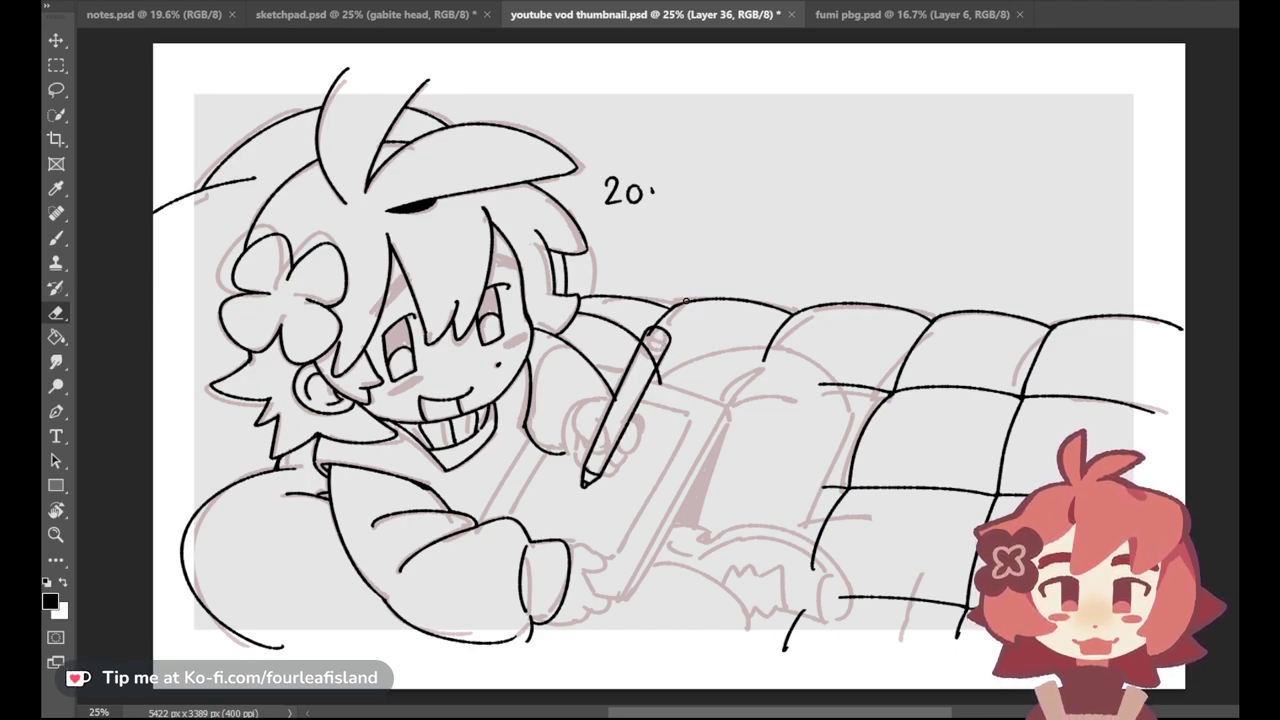
pyautogui.click(1270, 260)
pyautogui.hotkey('ctrl', 'z')
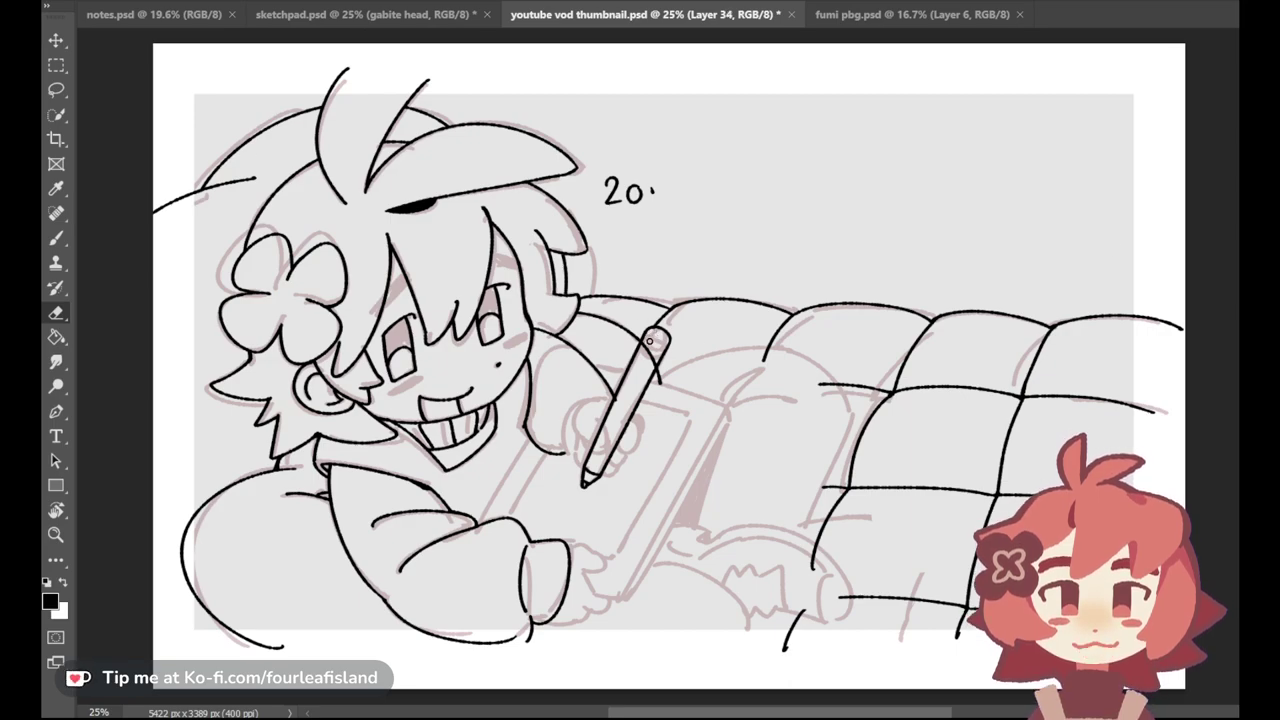
pyautogui.click(1270, 215)
pyautogui.click(1270, 215)
pyautogui.click(1275, 215)
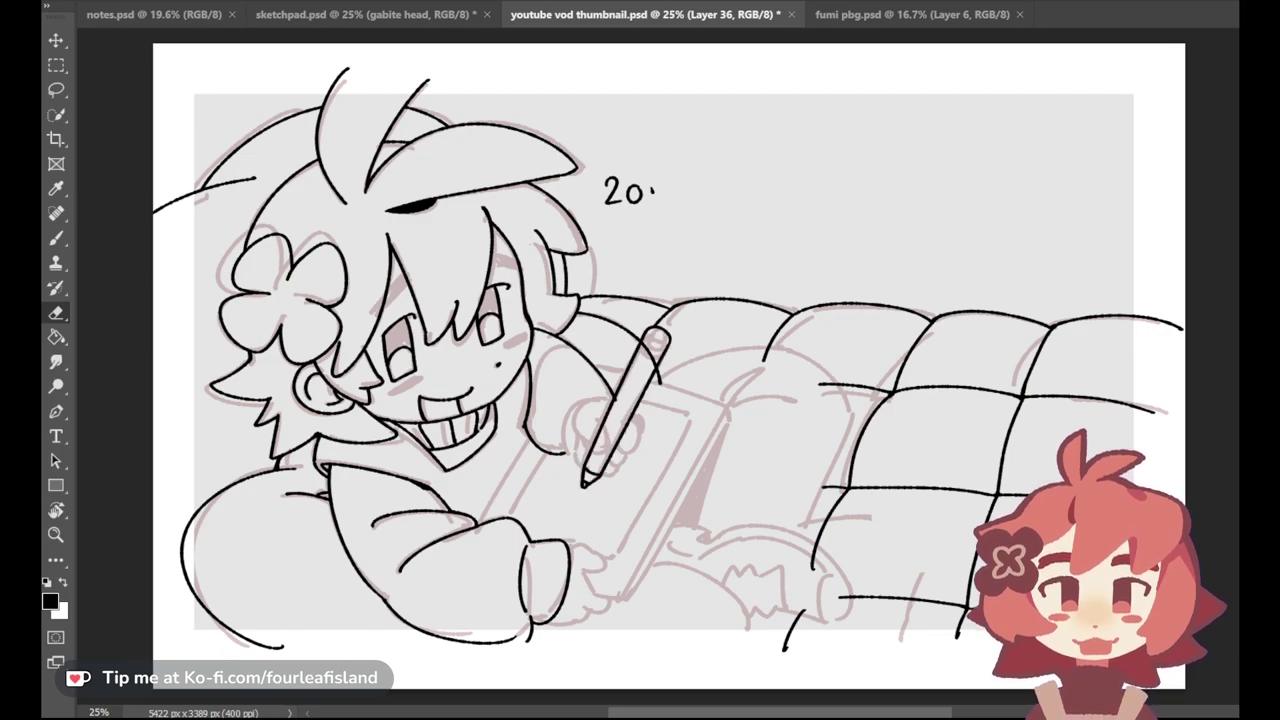
# Step: Ink the small rounded detail at the pen's upper end and erase its excess line on the pen layer
pyautogui.click(56, 237)
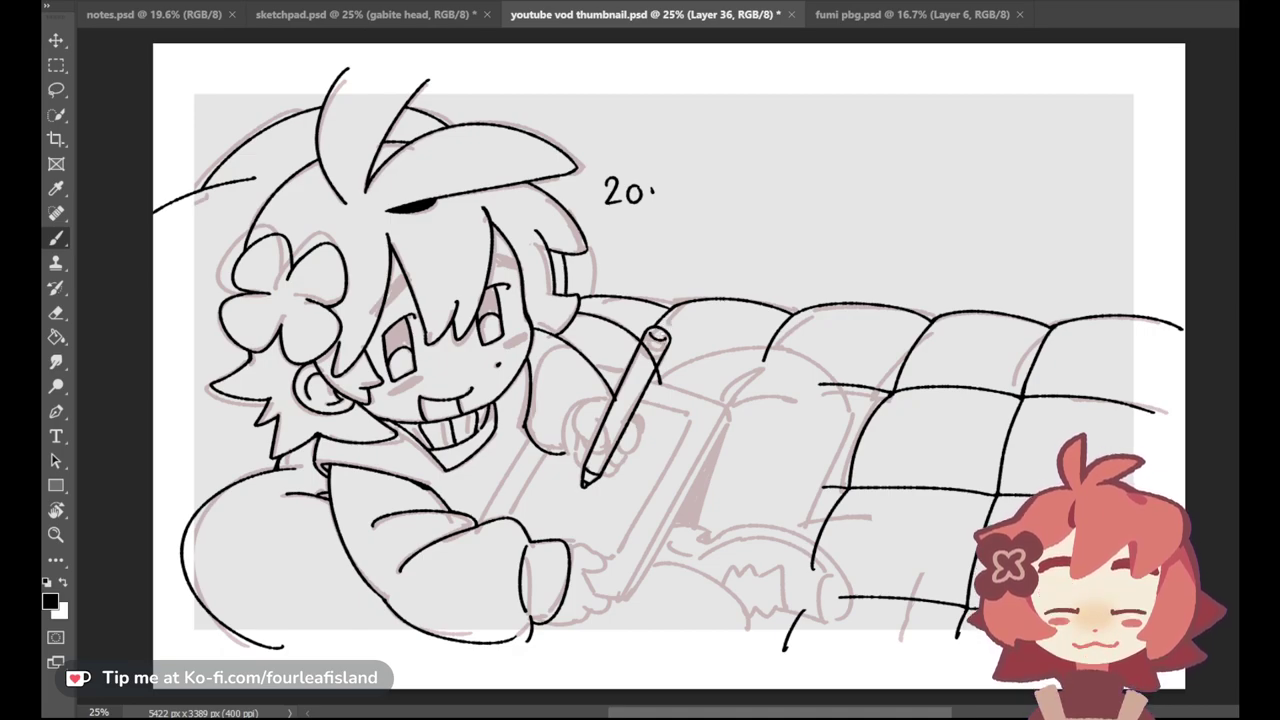
pyautogui.hotkey('ctrl', ',')
pyautogui.hotkey('ctrl', ',')
pyautogui.keyDown('ctrl'); pyautogui.click(657, 335); pyautogui.keyUp('ctrl')
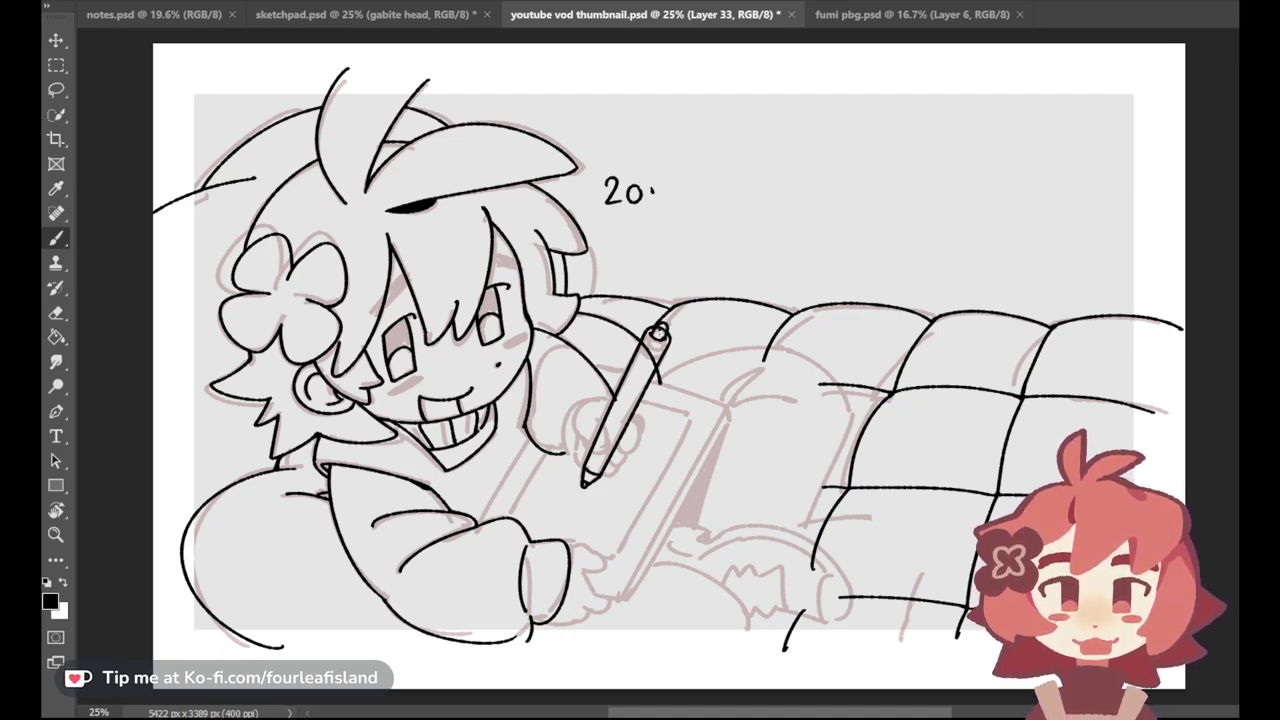
pyautogui.click(58, 316)
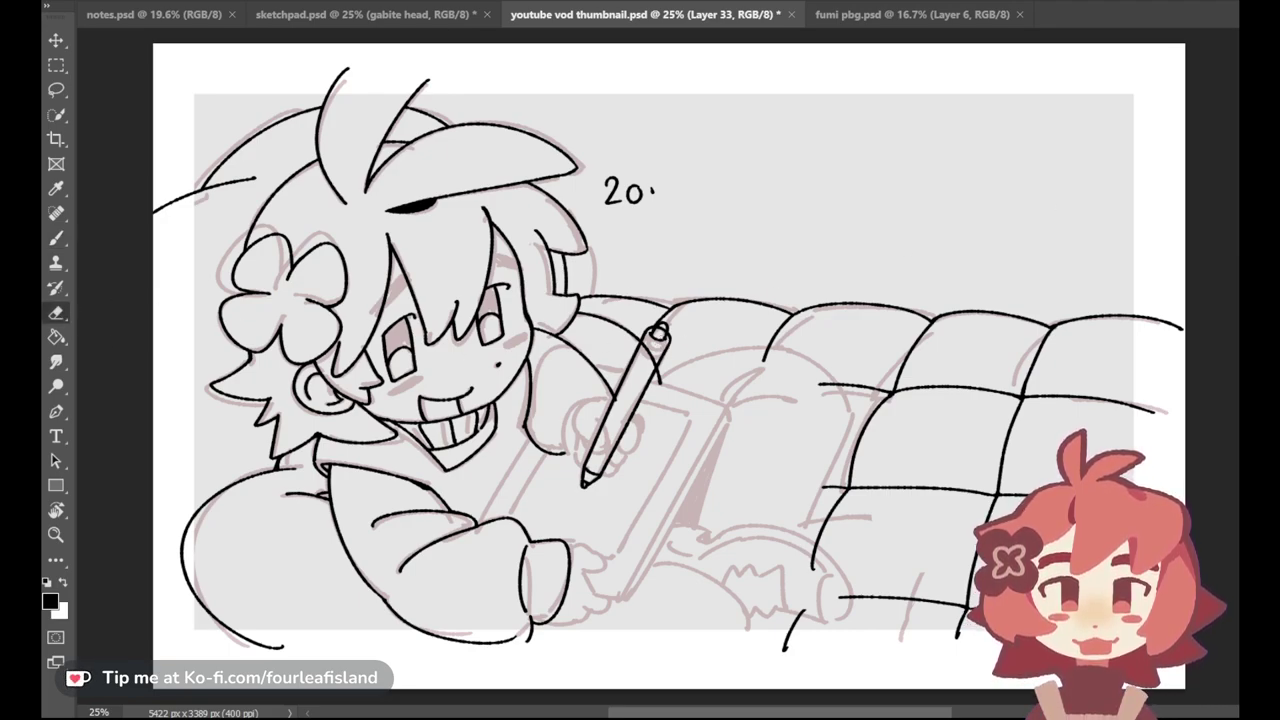
pyautogui.click(1238, 207)
pyautogui.click(1238, 207)
pyautogui.click(1238, 207)
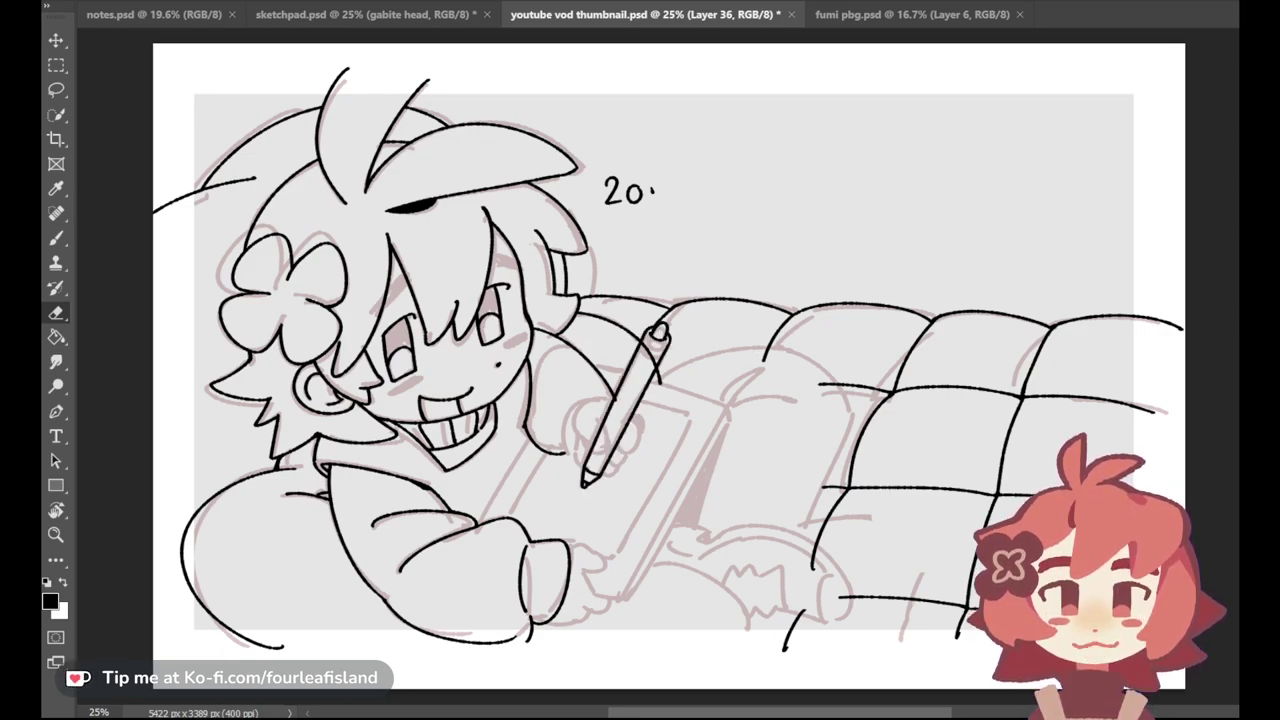
# Step: Erase the curved background line and the sleeve line where they cross the inside of the pen
pyautogui.hotkey('alt', '[')
pyautogui.moveTo(657, 352); pyautogui.dragTo(658, 360)
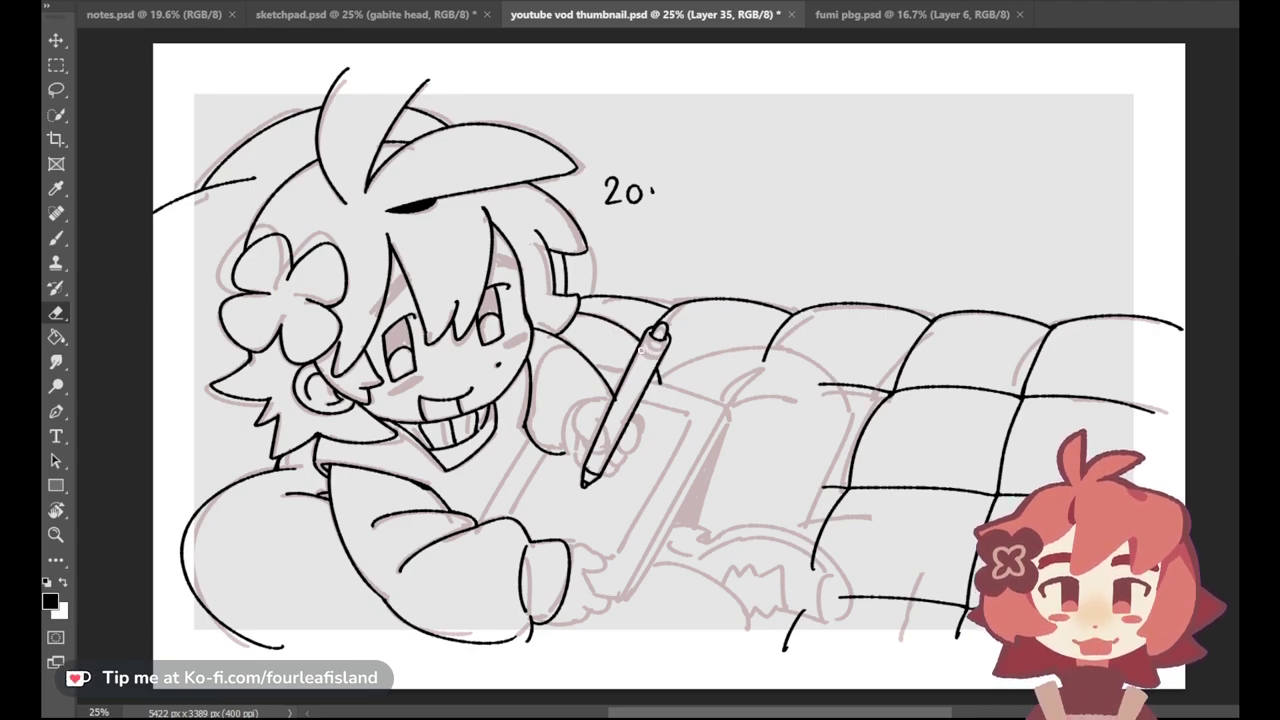
pyautogui.click(1238, 271)
pyautogui.click(1238, 271)
pyautogui.click(1238, 271)
# Step: Ink the thumb side of the hand gripping the pen on a new layer, redoing strokes until they follow the sketch
pyautogui.click(57, 239)
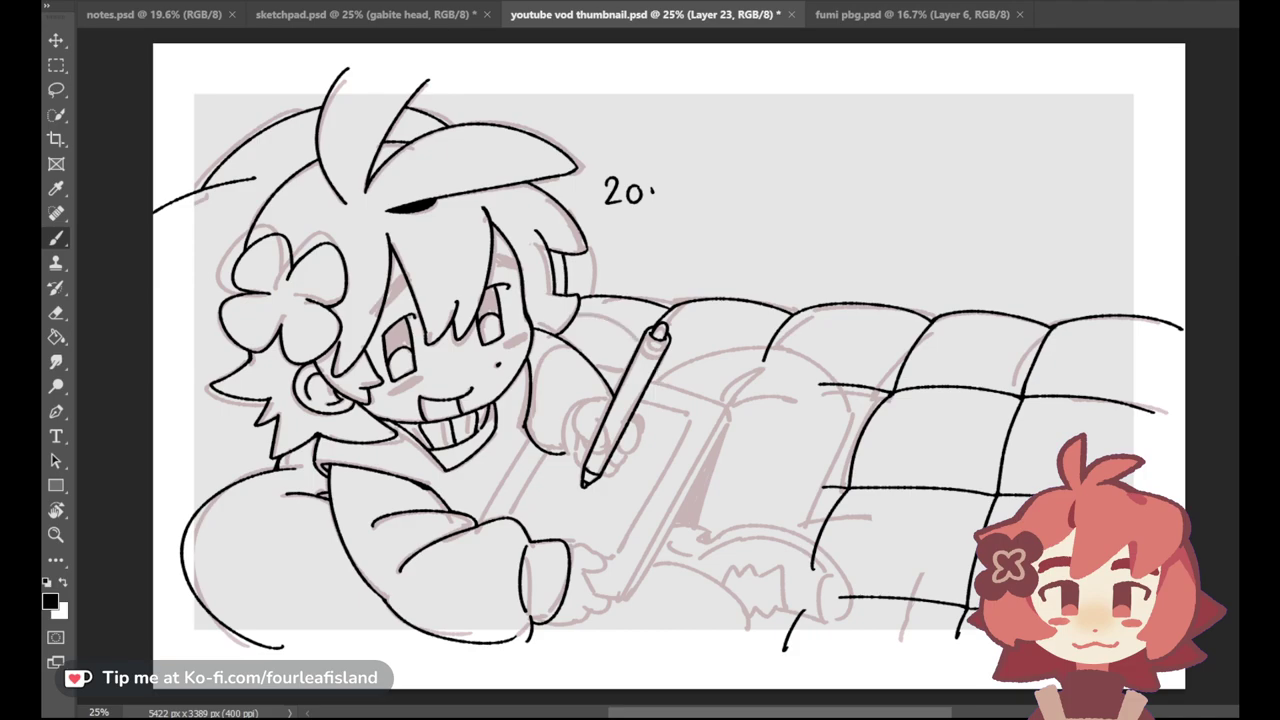
pyautogui.hotkey('alt', ']')
pyautogui.hotkey('alt', ']')
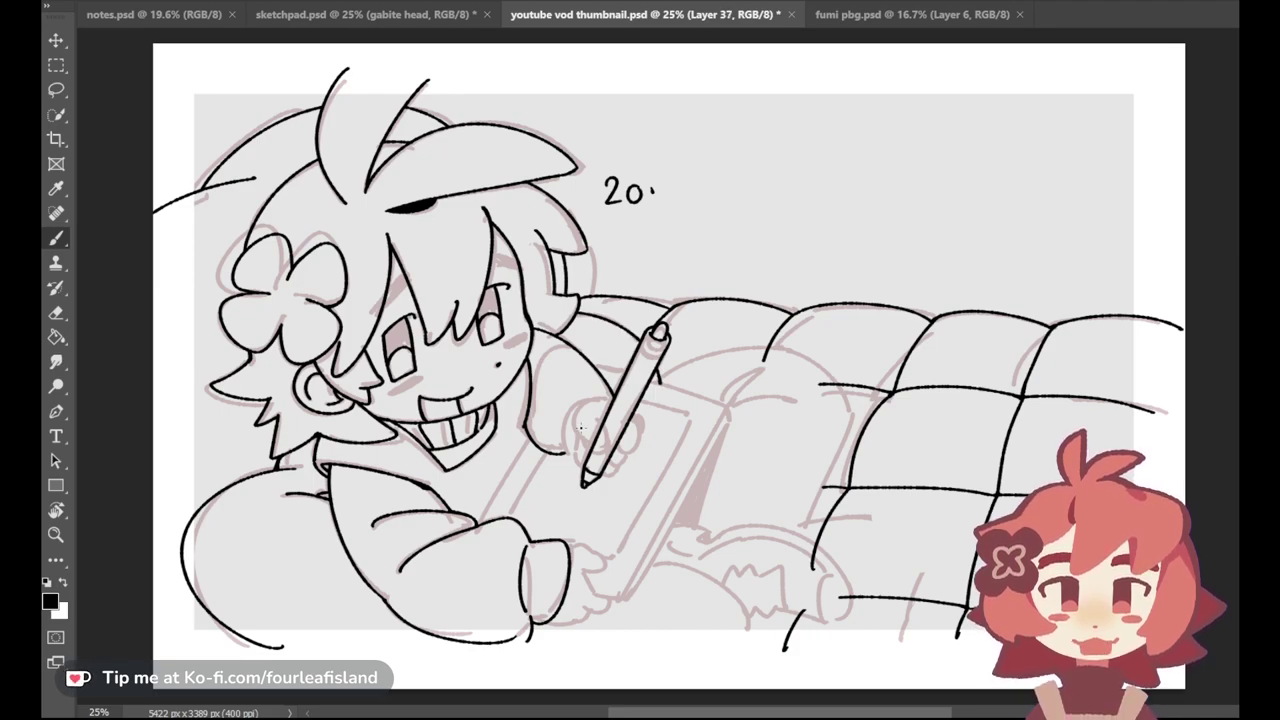
pyautogui.hotkey('ctrl', 'z')
pyautogui.moveTo(576, 427)
pyautogui.mouseDown()
pyautogui.moveTo(602, 402)
pyautogui.moveTo(589, 403)
pyautogui.moveTo(601, 433)
pyautogui.moveTo(589, 403)
pyautogui.moveTo(576, 426)
pyautogui.mouseUp()
pyautogui.hotkey('ctrl', 'z')
pyautogui.hotkey('ctrl', 'z')
pyautogui.hotkey('ctrl', 'z')
pyautogui.moveTo(584, 418)
pyautogui.mouseDown()
pyautogui.moveTo(596, 430)
pyautogui.moveTo(577, 427)
pyautogui.moveTo(599, 439)
pyautogui.moveTo(578, 427)
pyautogui.moveTo(578, 438)
pyautogui.moveTo(602, 430)
pyautogui.mouseUp()
pyautogui.hotkey('ctrl', 'z')
pyautogui.hotkey('ctrl', 'z')
pyautogui.hotkey('ctrl', 'z')
pyautogui.hotkey('ctrl', 'z')
pyautogui.hotkey('ctrl', 'z')
pyautogui.hotkey('ctrl', 'z')
pyautogui.hotkey('ctrl', 'z')
pyautogui.hotkey('ctrl', 'z')
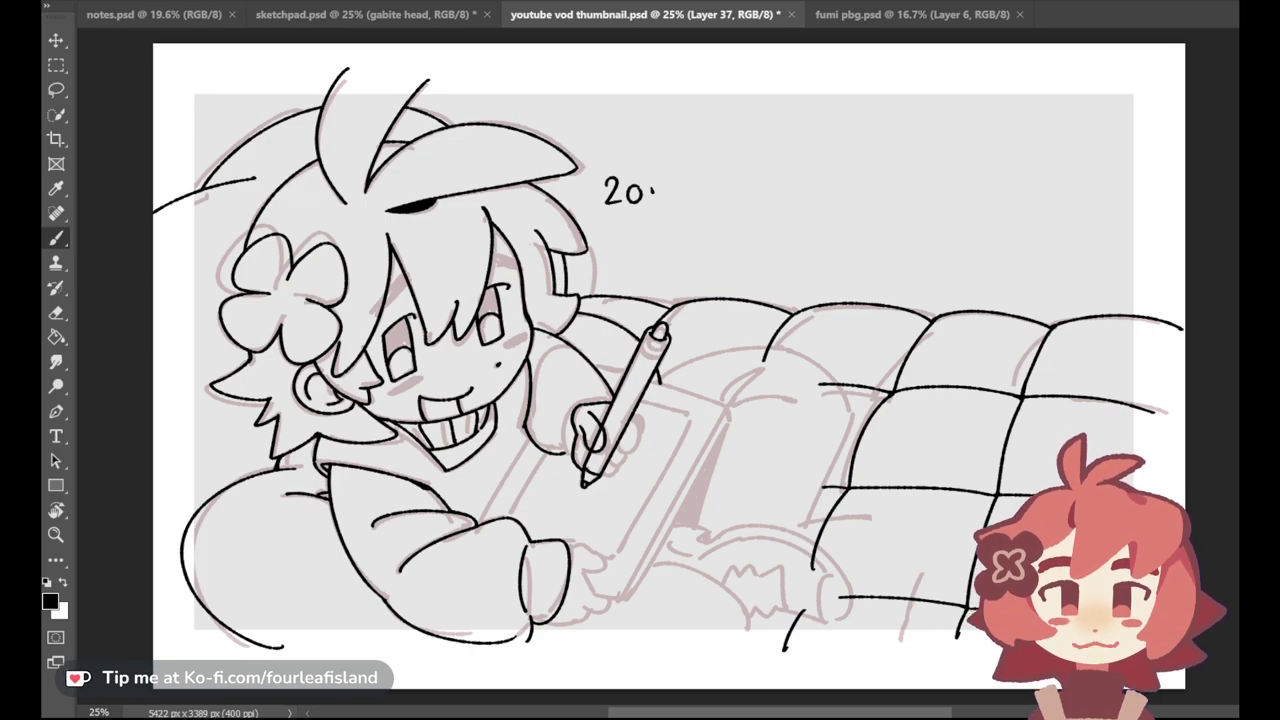
pyautogui.hotkey('ctrl', 'z')
pyautogui.hotkey('ctrl', 'shift', 'z')
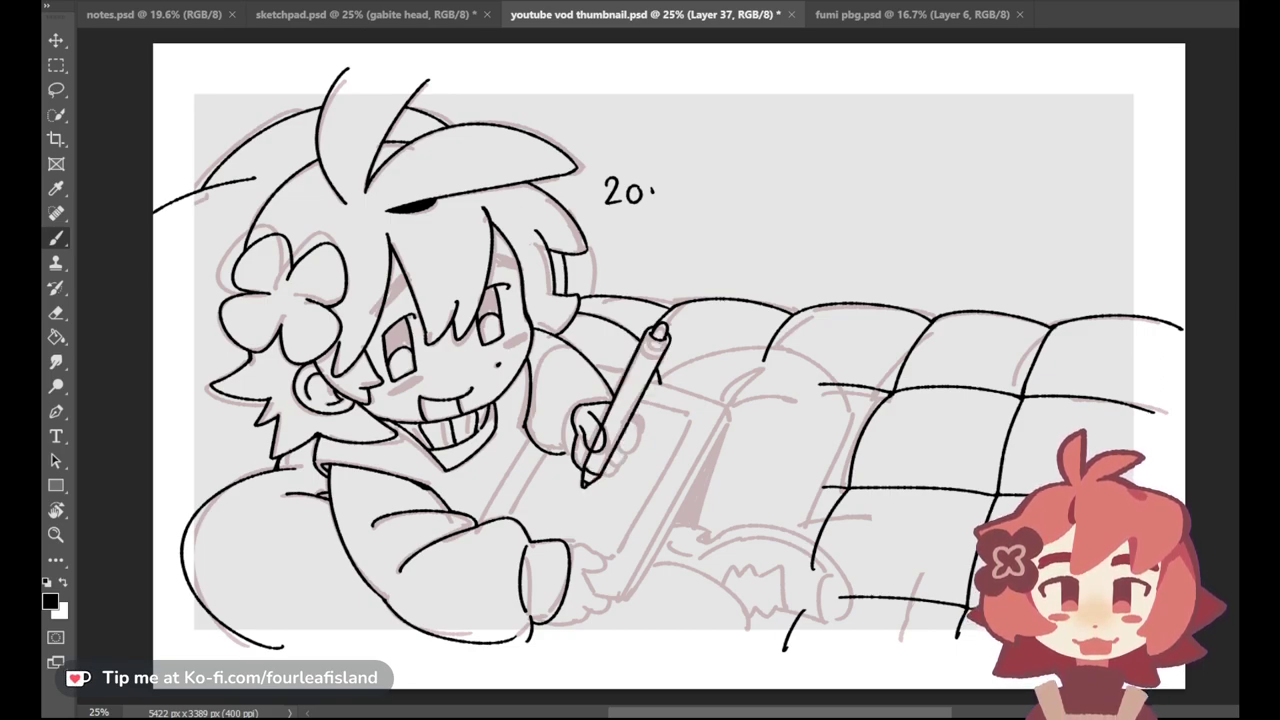
pyautogui.hotkey('ctrl', 'z')
# Step: Erase the pen's linework where the thumb overlaps it on the pen layer
pyautogui.hotkey('alt', '[')
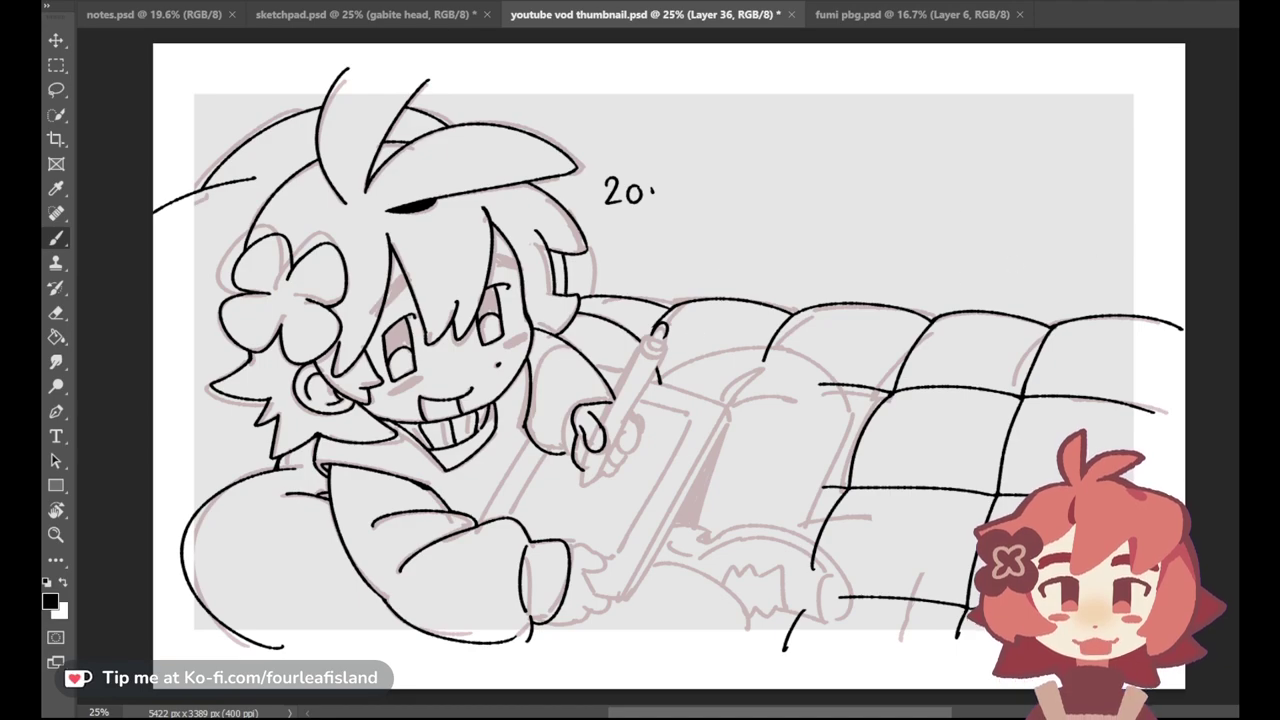
pyautogui.hotkey('ctrl', ',')
pyautogui.press('e')
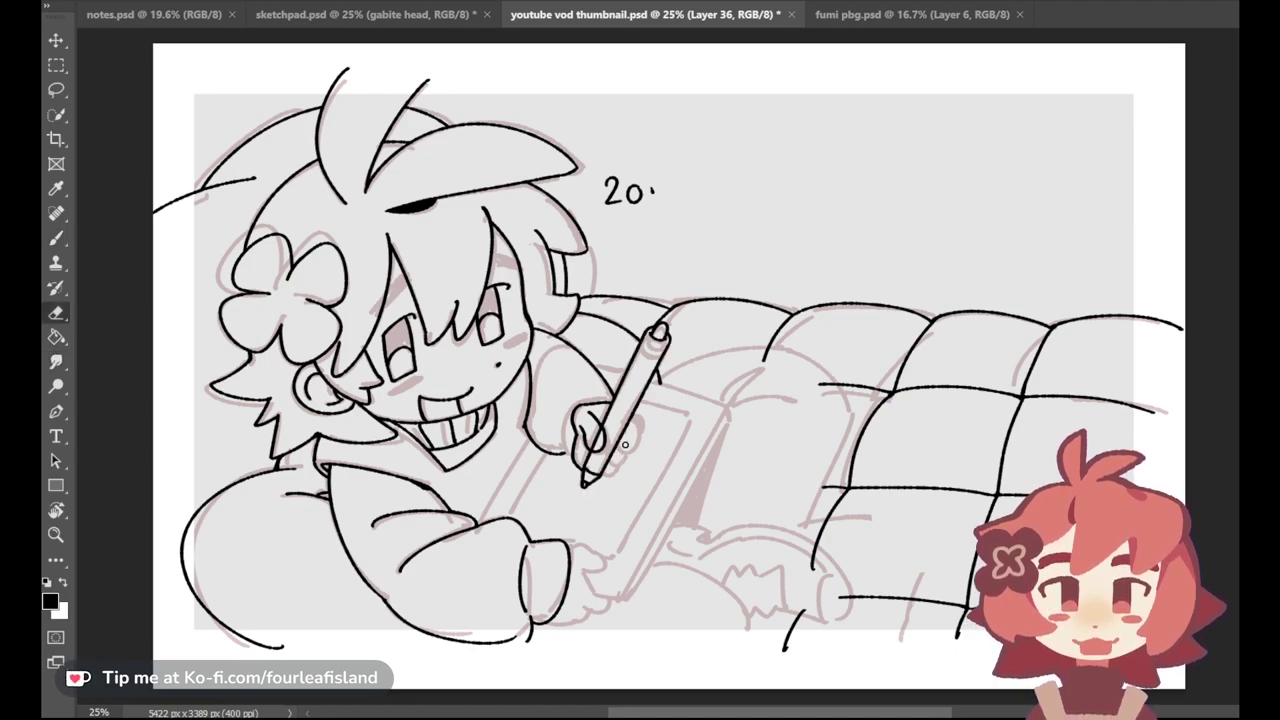
pyautogui.moveTo(591, 447); pyautogui.dragTo(597, 425)
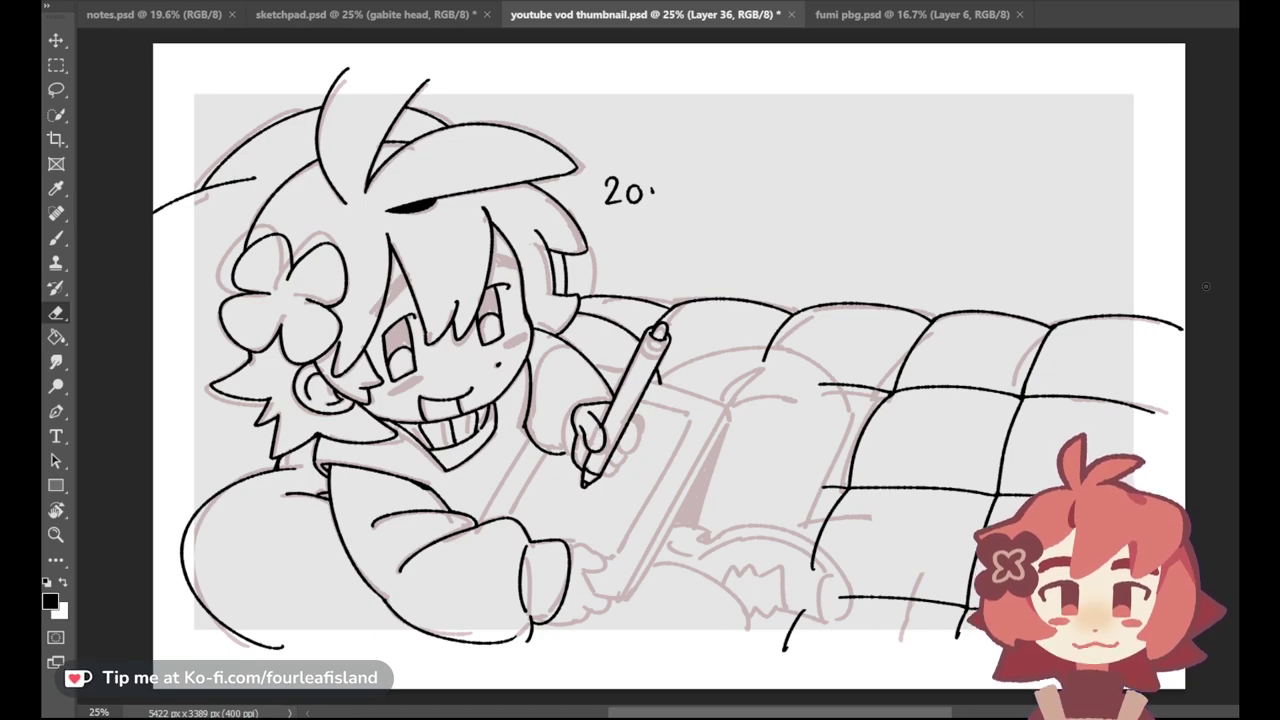
pyautogui.hotkey('ctrl', ',')
pyautogui.hotkey('ctrl', ',')
# Step: Ink the band across the pen's upper end and the sleeve cuff around the drawing hand's wrist
pyautogui.click(57, 240)
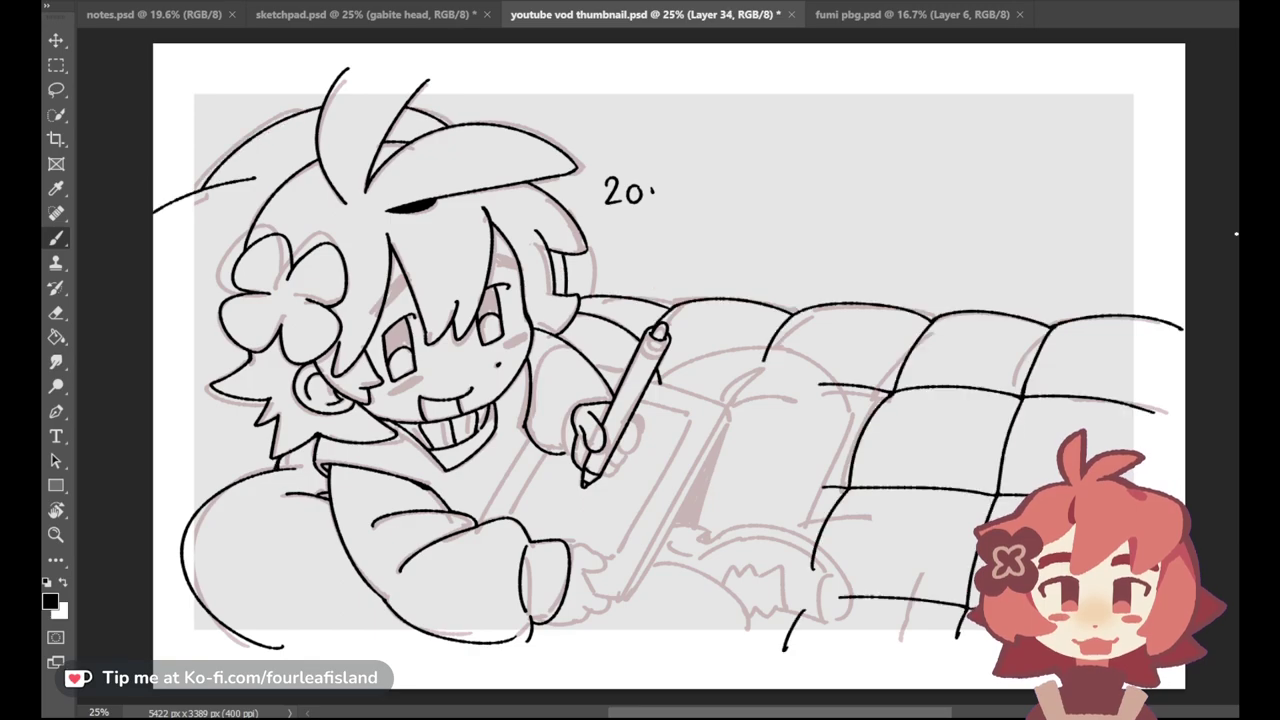
pyautogui.moveTo(641, 347); pyautogui.dragTo(657, 362)
pyautogui.hotkey('alt', ']')
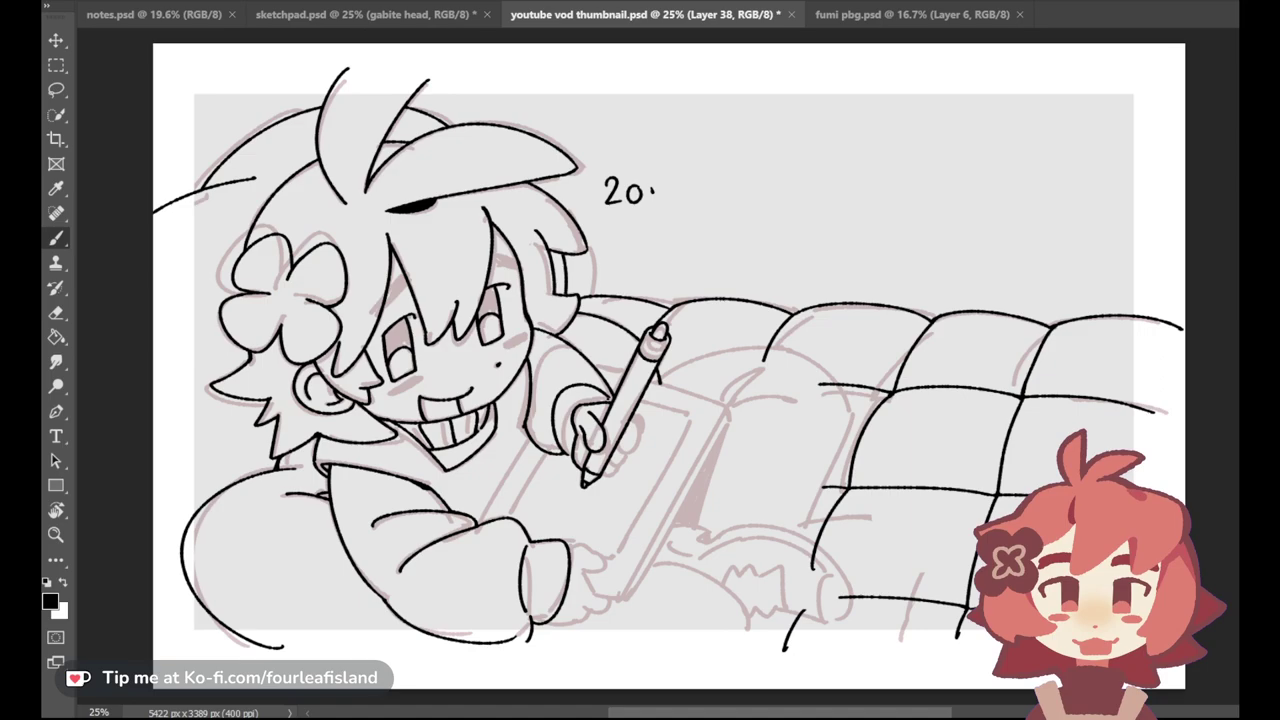
pyautogui.moveTo(607, 393); pyautogui.dragTo(564, 454)
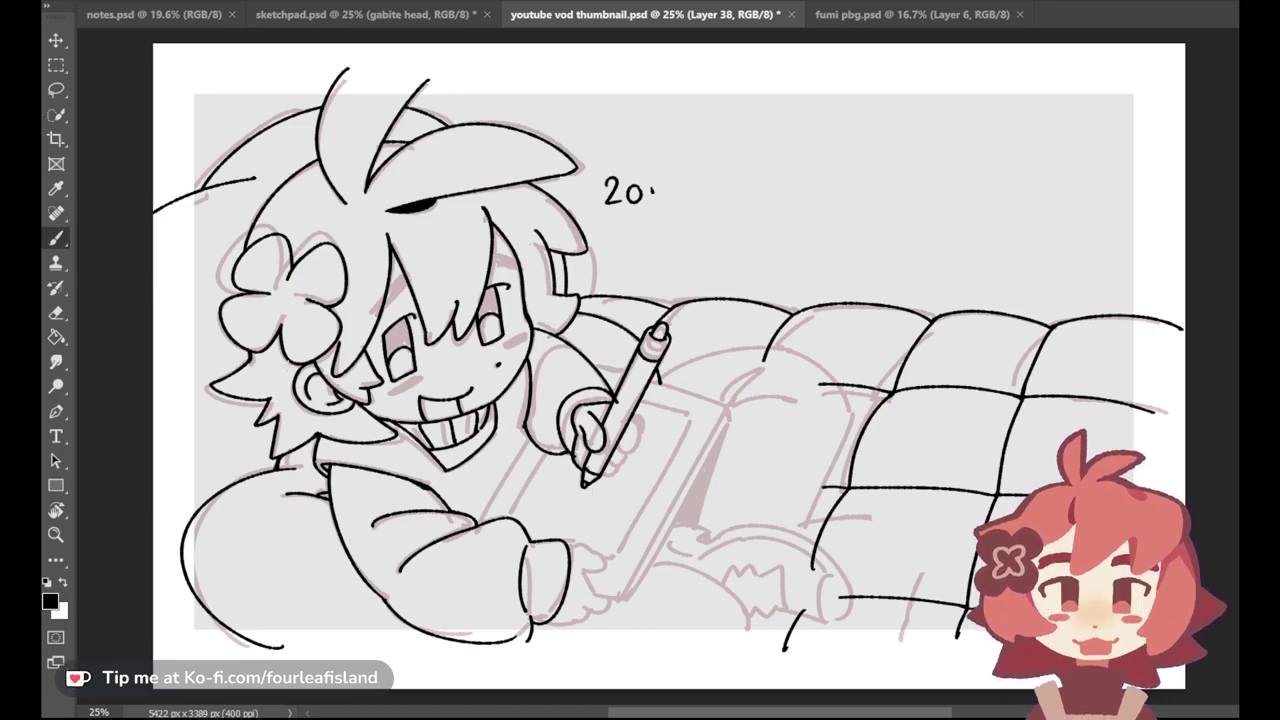
pyautogui.press('e')
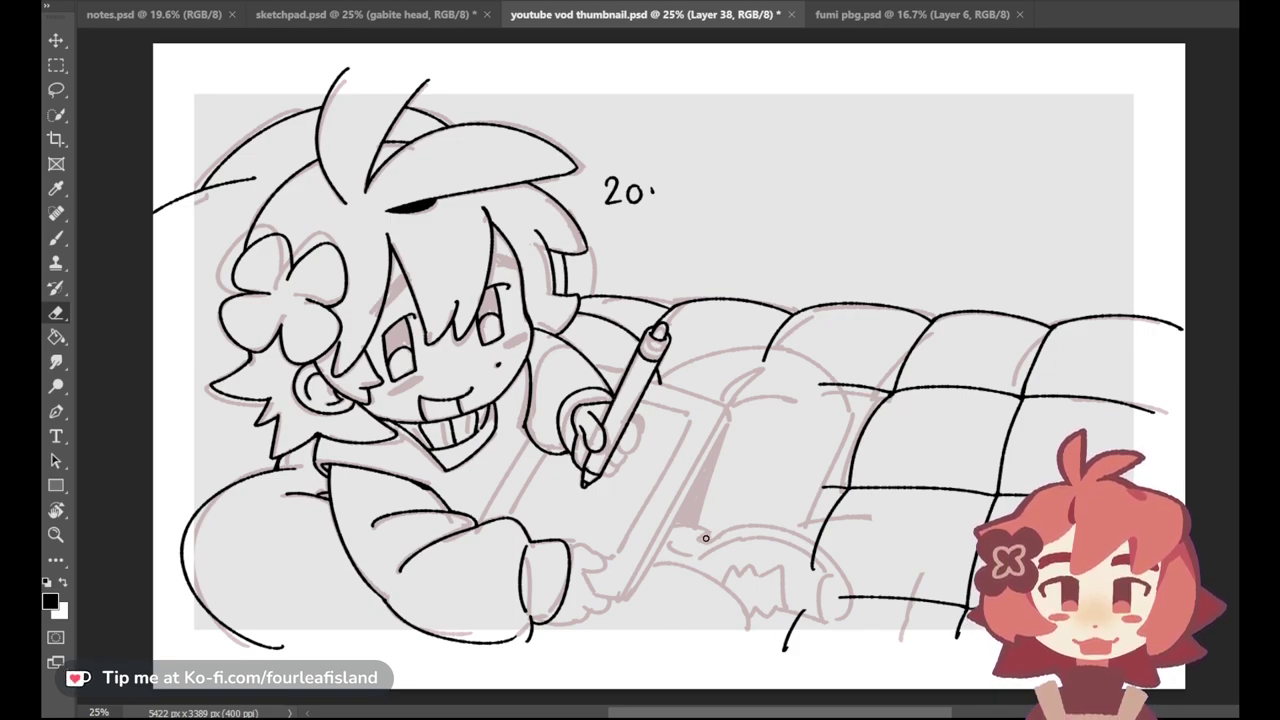
# Step: Ink the fingers curled around the pen's far side on a new layer and erase the excess lines
pyautogui.click(56, 238)
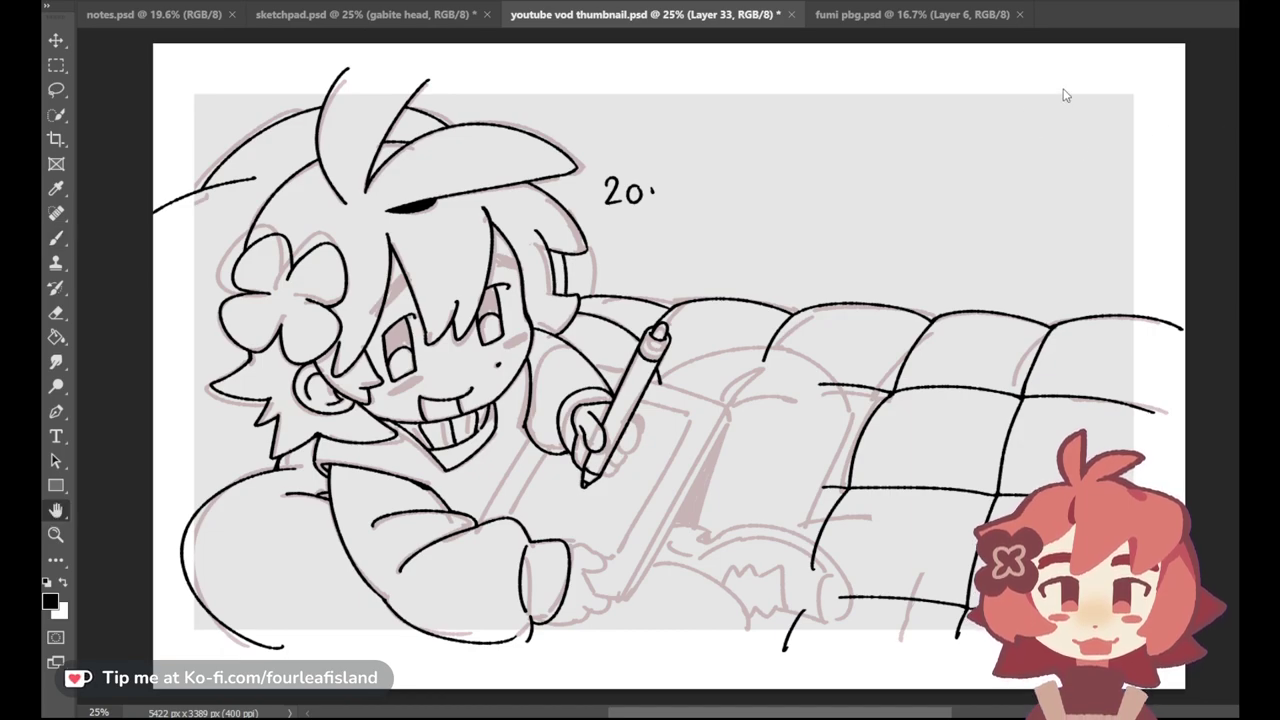
pyautogui.hotkey('ctrl', 'alt', 'shift', 'n')
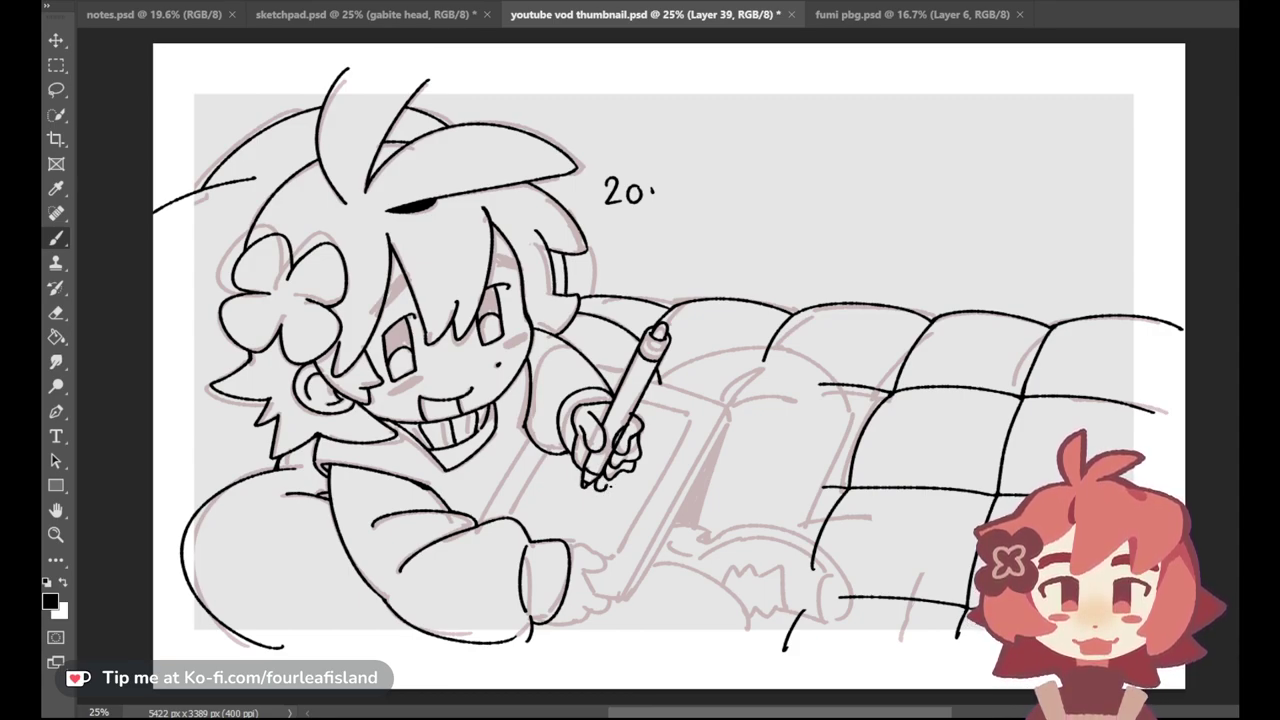
pyautogui.press('e')
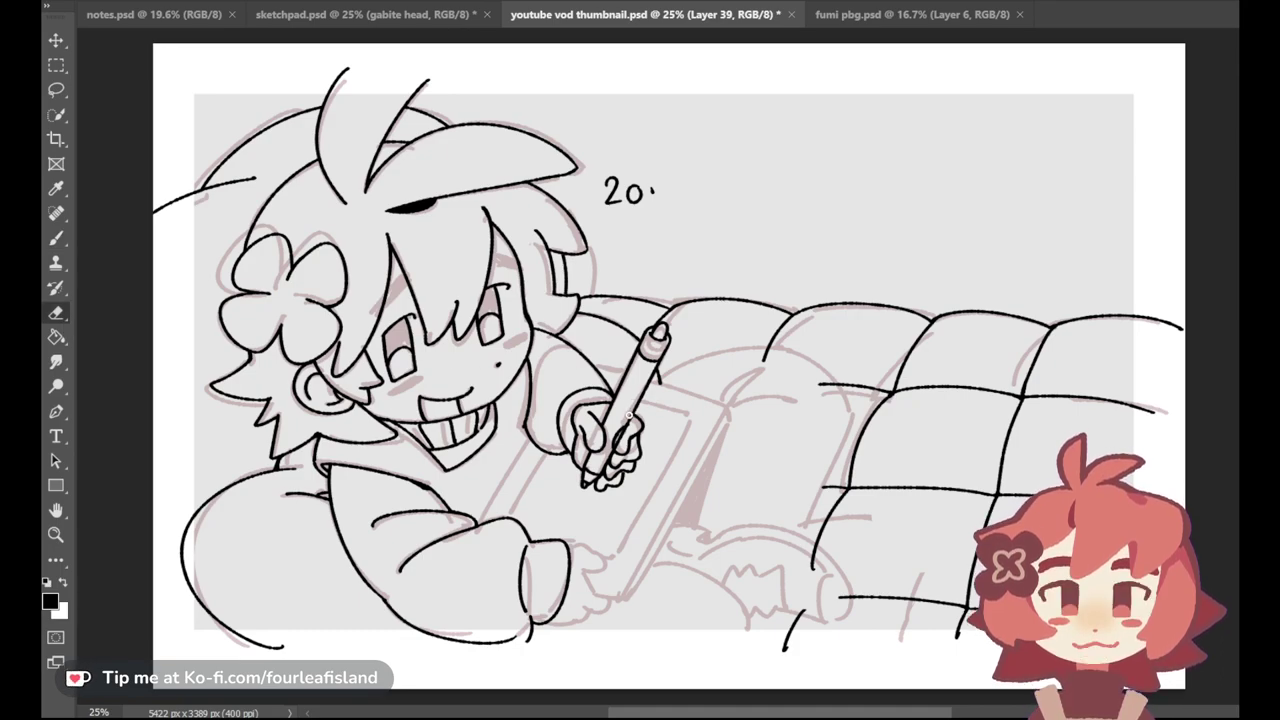
pyautogui.hotkey('alt', '[')
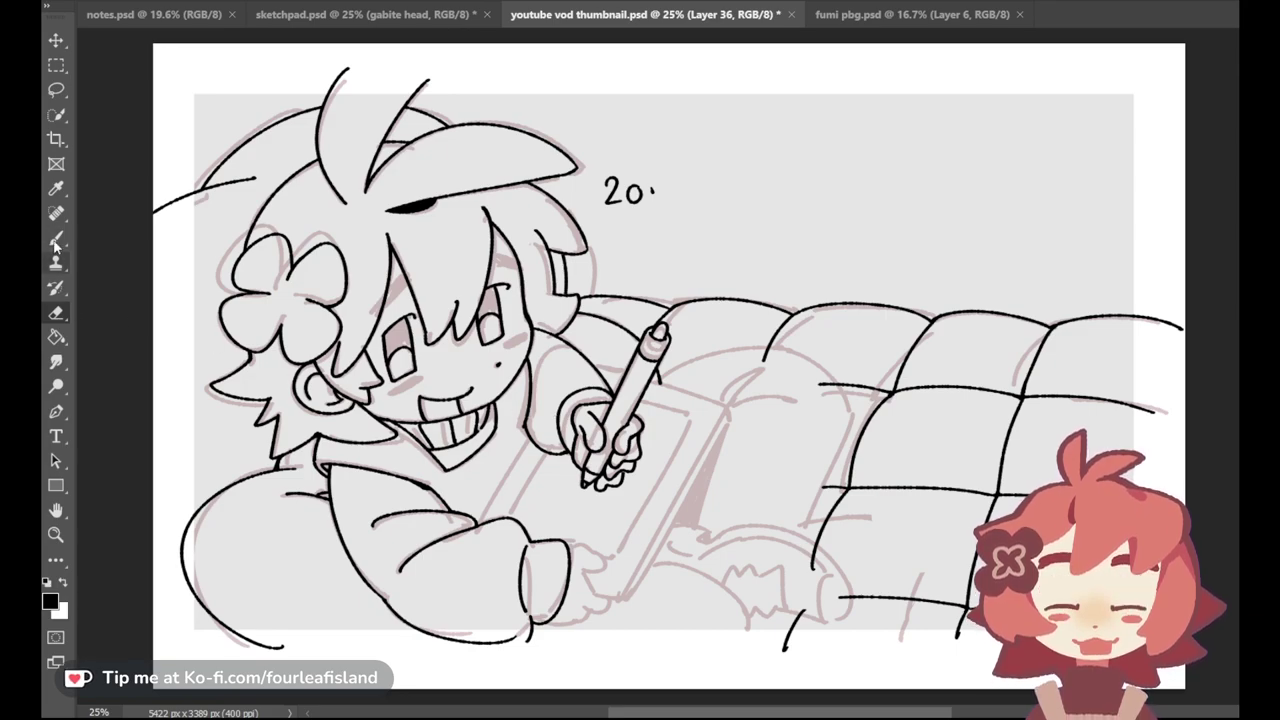
# Step: Ink the fingers of the other hand holding the tablet's lower corner, extending from the front sleeve cuff
pyautogui.press('b')
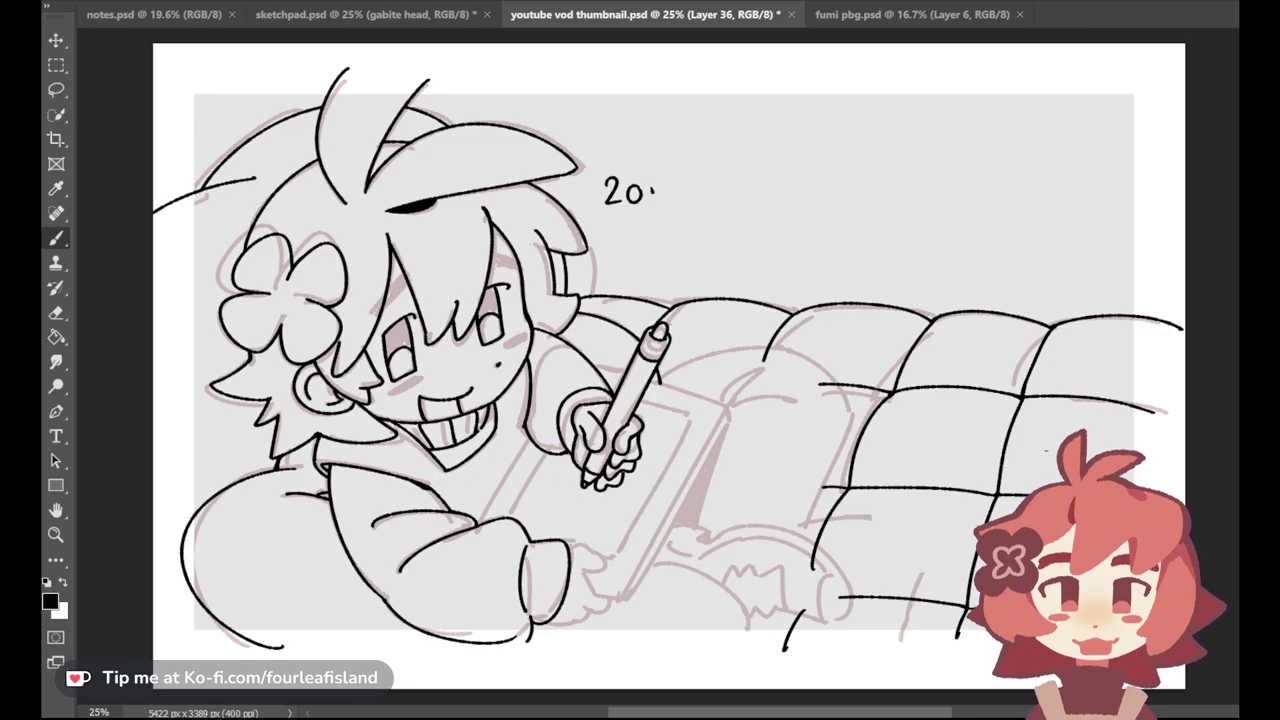
pyautogui.hotkey('ctrl', 'z')
pyautogui.moveTo(569, 545); pyautogui.dragTo(592, 553)
pyautogui.hotkey('ctrl', 'z')
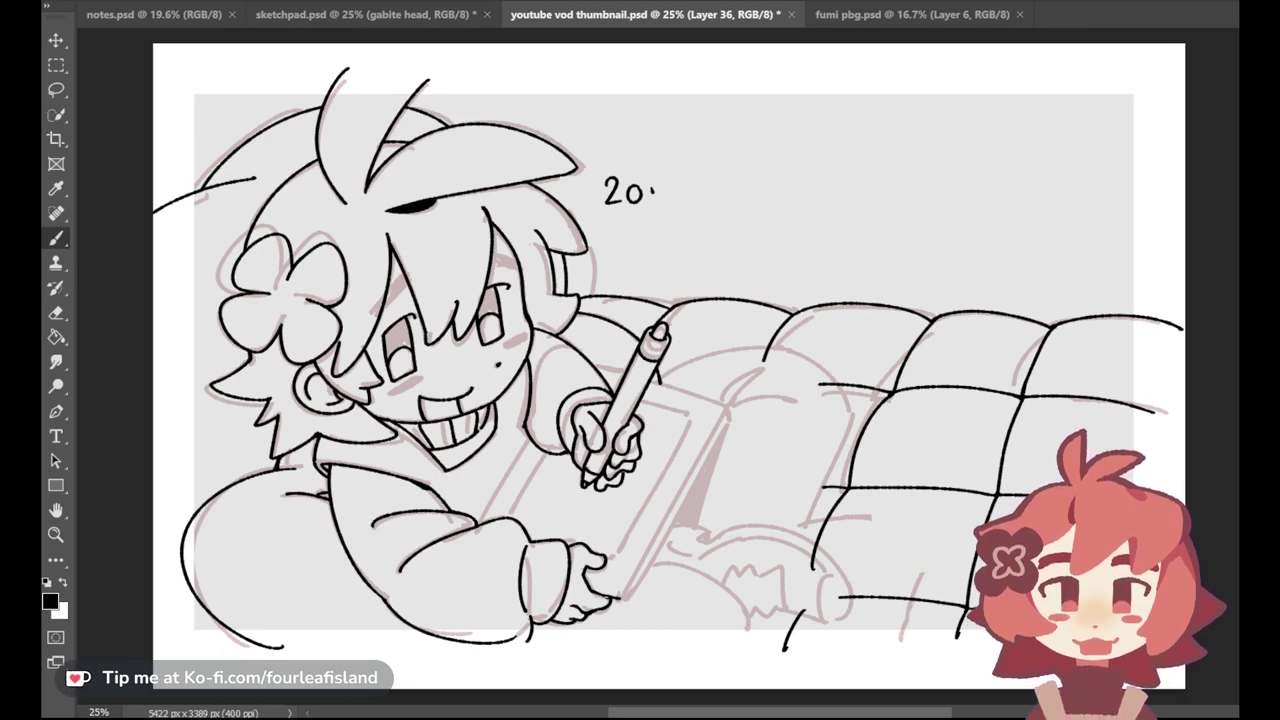
# Step: Ink the tablet's long edge on the couch side as one straight diagonal line down to the holding hand
pyautogui.moveTo(738, 398); pyautogui.dragTo(640, 578)
pyautogui.hotkey('ctrl', 'z')
pyautogui.moveTo(716, 434); pyautogui.dragTo(634, 576)
pyautogui.hotkey('ctrl', 'z')
pyautogui.moveTo(727, 404); pyautogui.dragTo(622, 598)
pyautogui.hotkey('ctrl', 'z')
pyautogui.hotkey('ctrl', 'shift', 'z')
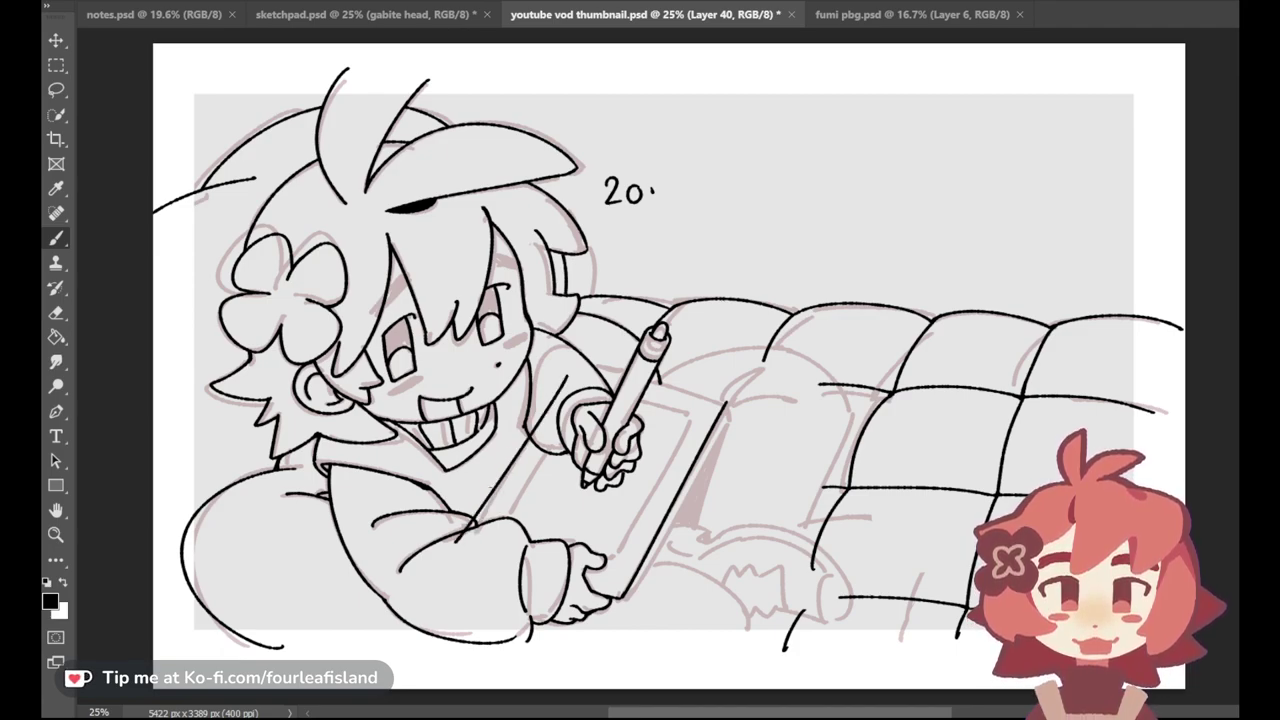
# Step: Ink the tablet's long edge nearest the character and its upper short edge
pyautogui.moveTo(566, 380); pyautogui.dragTo(462, 556)
pyautogui.hotkey('ctrl', 'z')
pyautogui.hotkey('ctrl', 'z')
pyautogui.hotkey('ctrl', 'z')
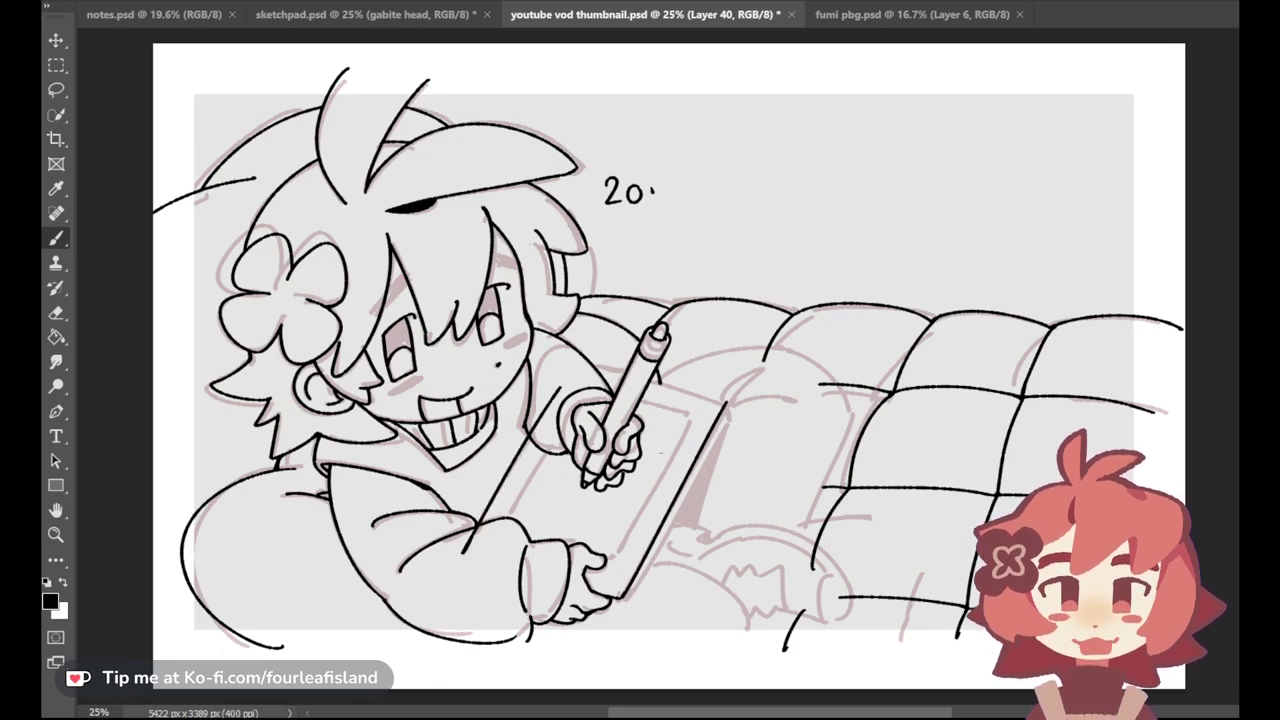
pyautogui.moveTo(594, 365)
pyautogui.mouseDown()
pyautogui.moveTo(730, 408)
pyautogui.moveTo(722, 401)
pyautogui.mouseUp()
pyautogui.hotkey('ctrl', 'z')
pyautogui.hotkey('ctrl', 'z')
pyautogui.hotkey('ctrl', 'z')
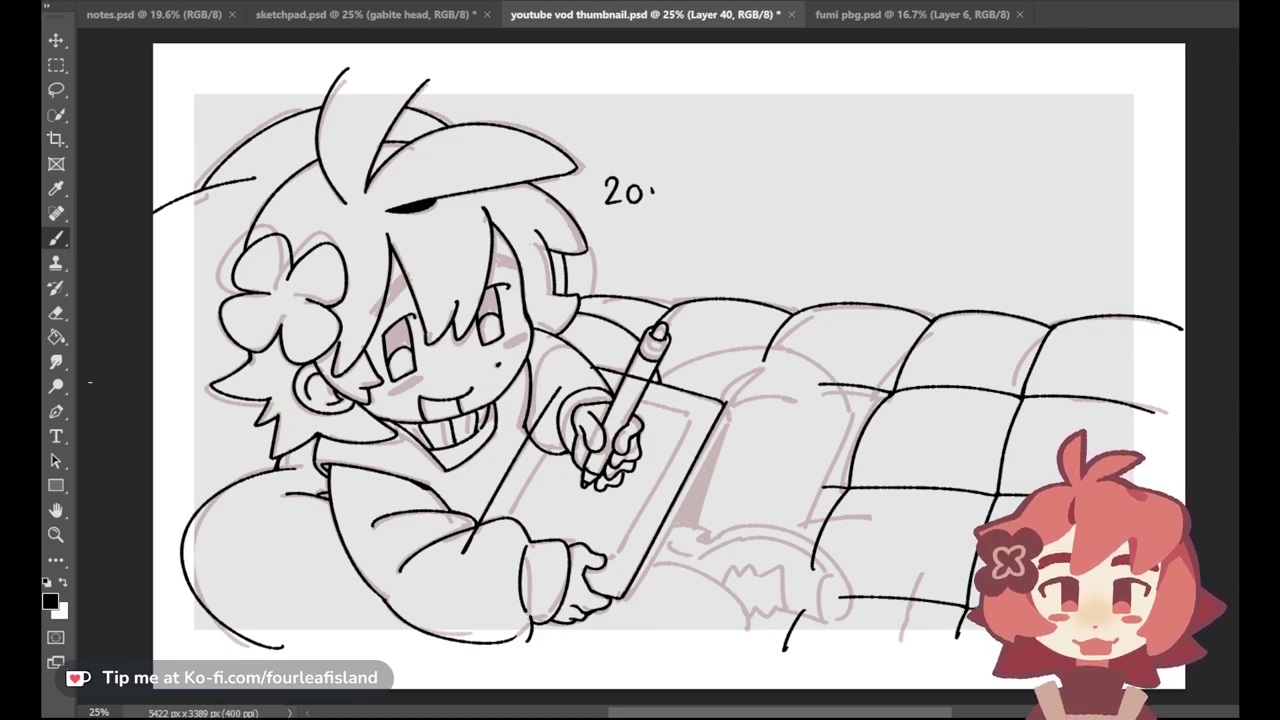
# Step: Erase the tablet edges where they cross the arms and sleeves, and round off the tablet's upper outer corner
pyautogui.click(56, 312)
pyautogui.moveTo(532, 430)
pyautogui.mouseDown()
pyautogui.moveTo(563, 383)
pyautogui.moveTo(597, 374)
pyautogui.mouseUp()
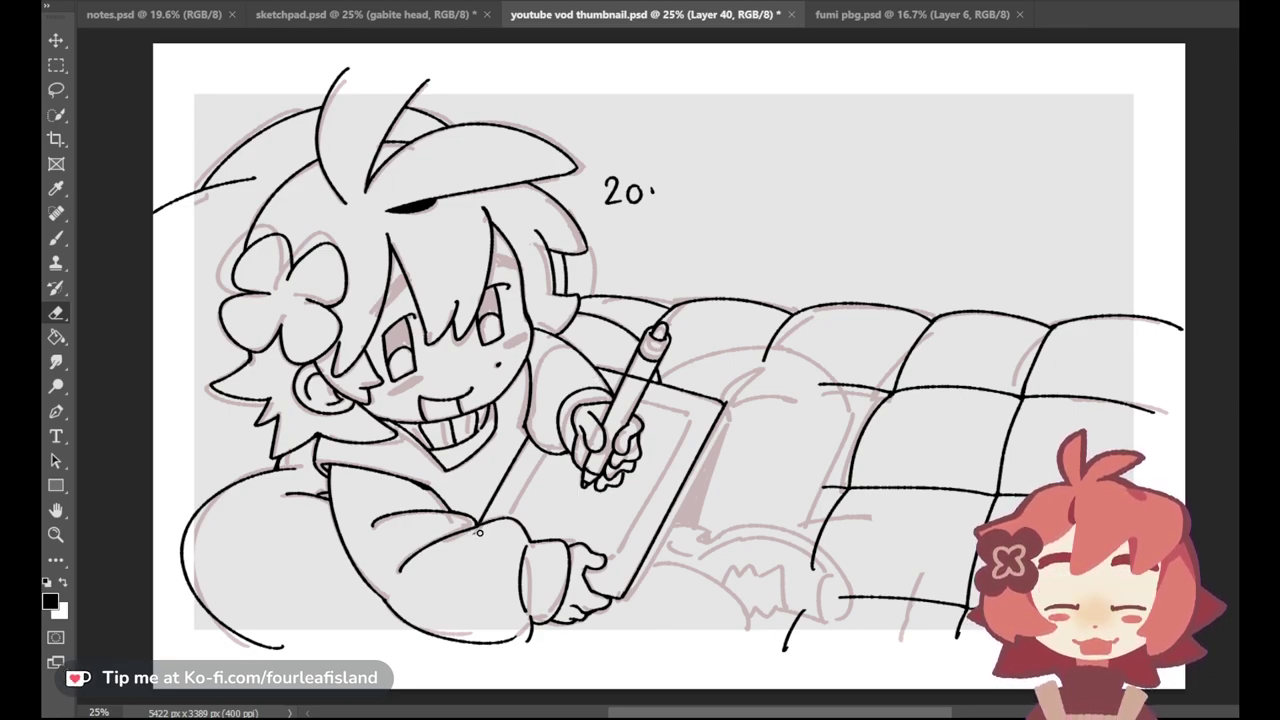
pyautogui.click(1260, 278)
pyautogui.click(1260, 278)
pyautogui.click(1262, 278)
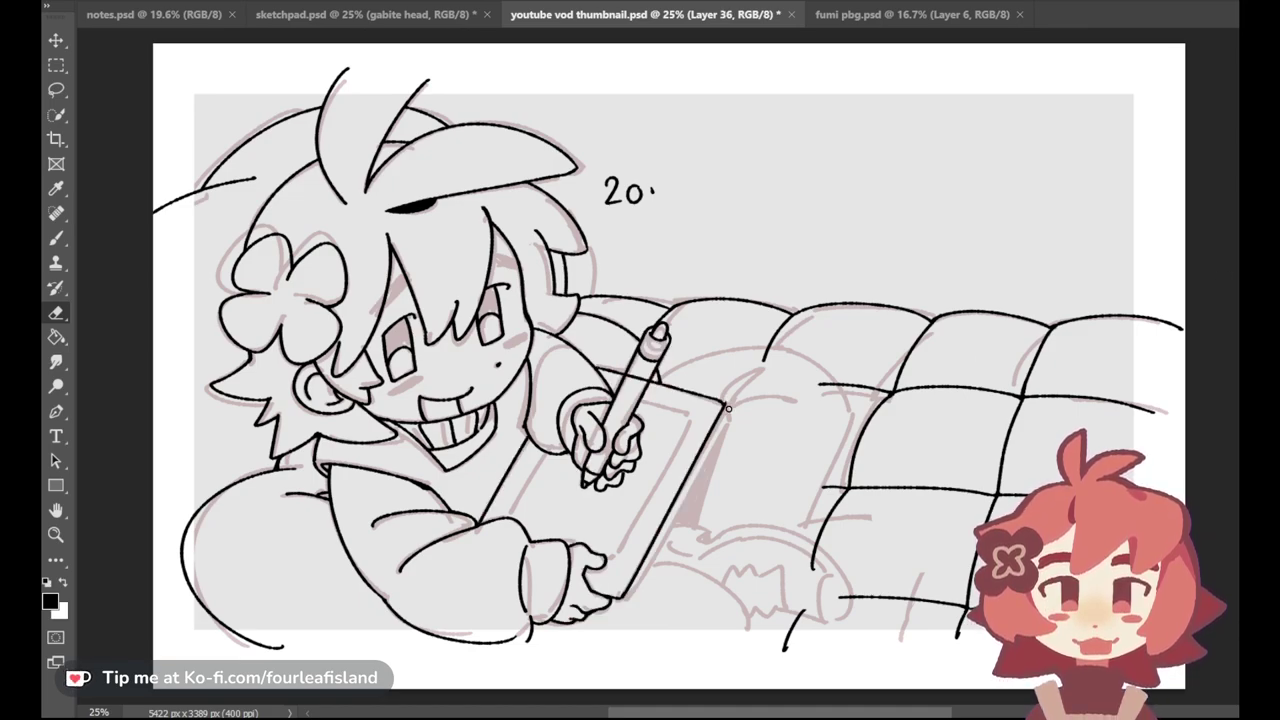
pyautogui.click(1262, 212)
pyautogui.press('b')
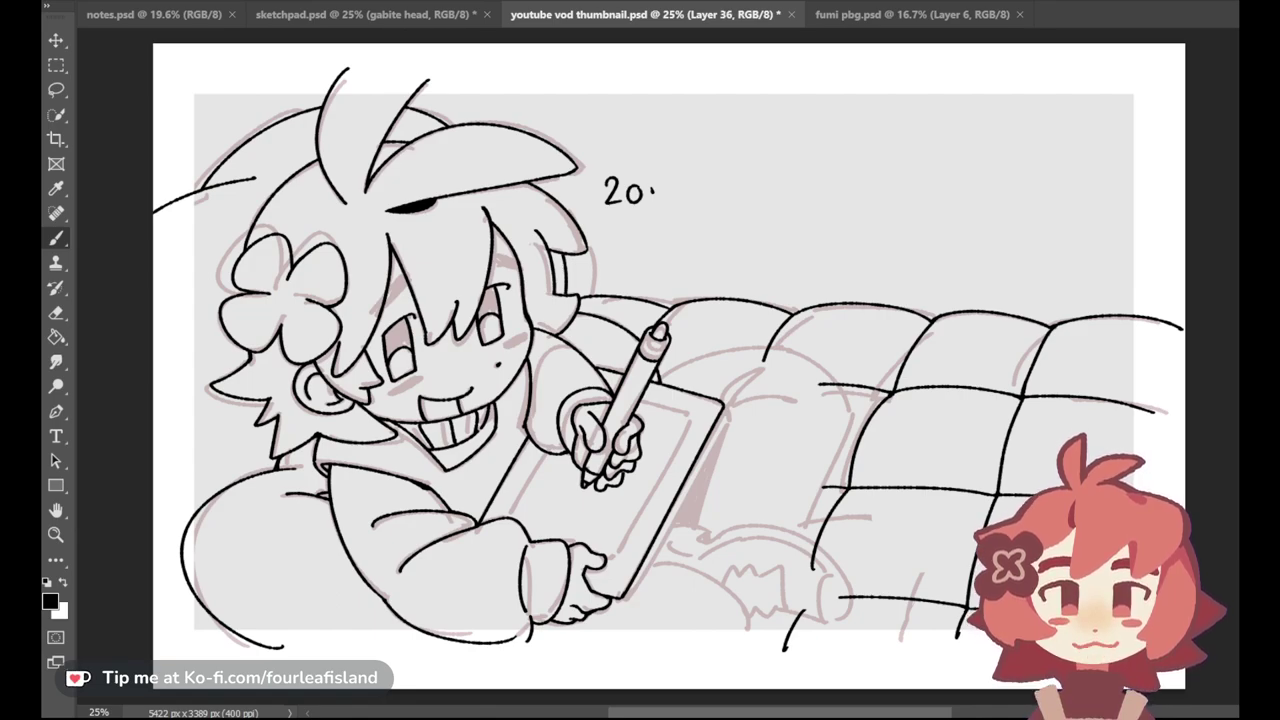
# Step: Ink the inner screen border parallel to the tablet's edges on a new layer
pyautogui.keyDown('ctrl'); pyautogui.click(690, 394); pyautogui.keyUp('ctrl')
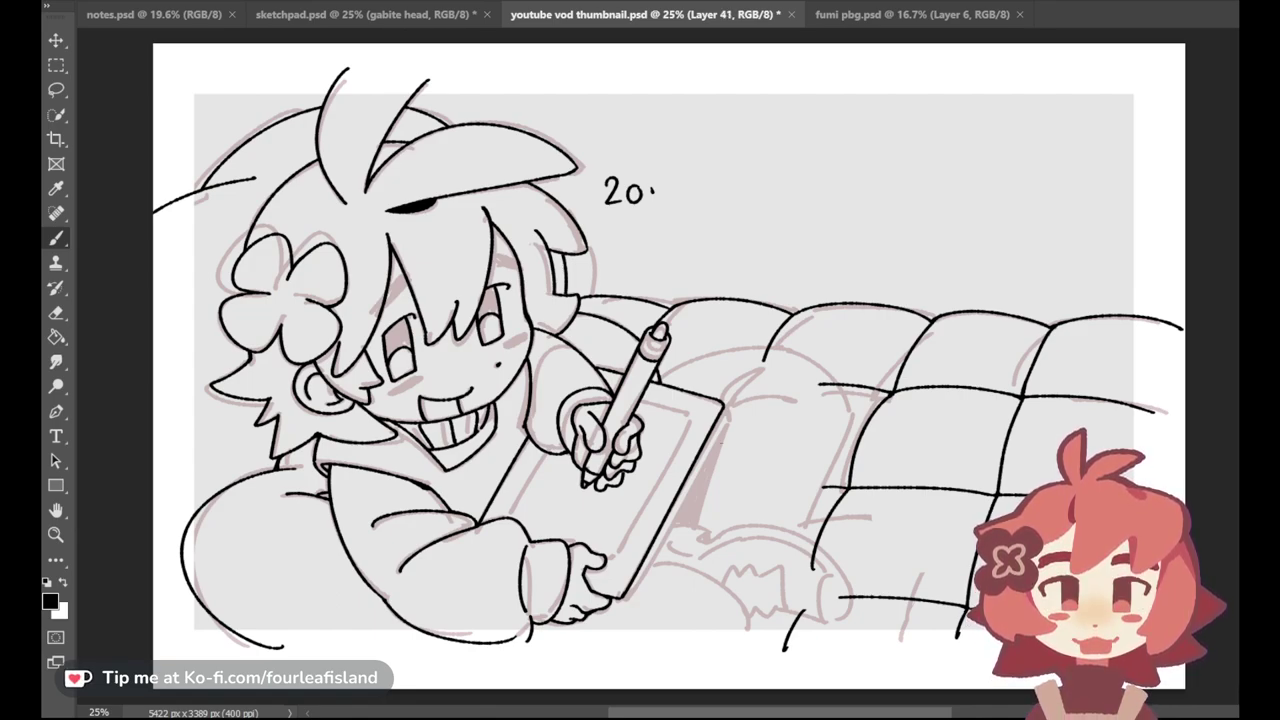
pyautogui.moveTo(631, 397); pyautogui.dragTo(690, 411)
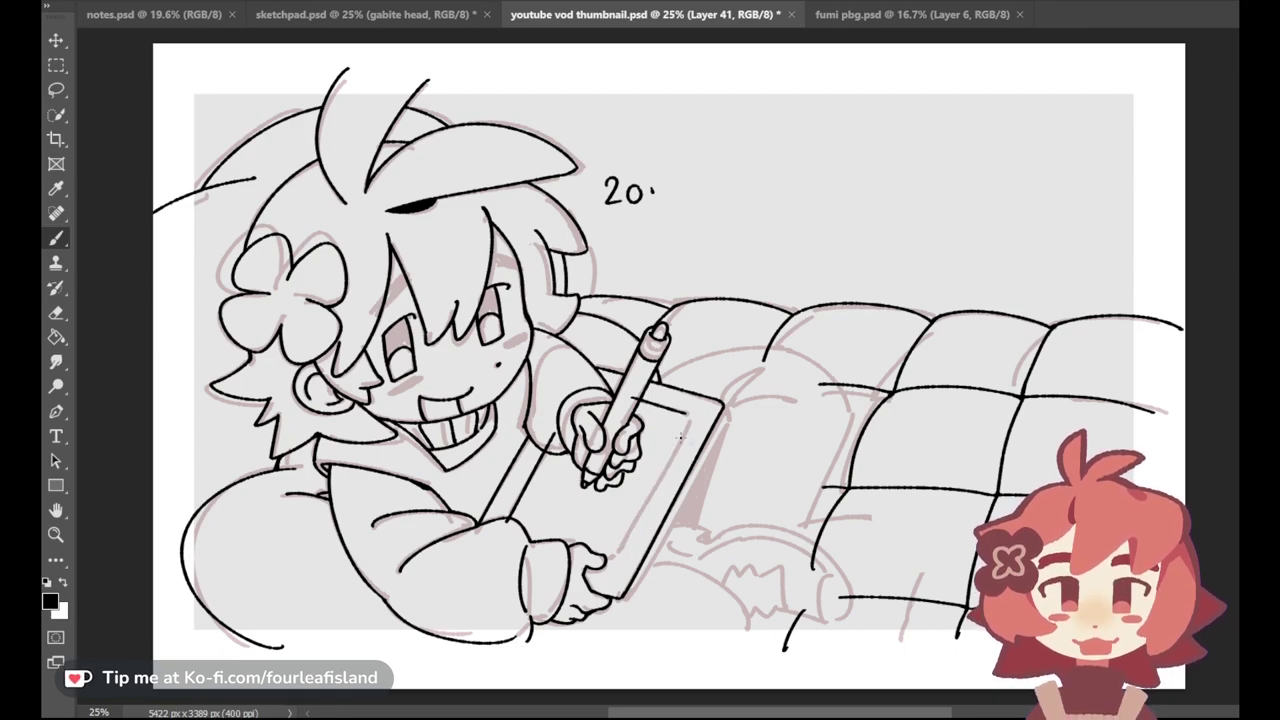
pyautogui.moveTo(688, 418); pyautogui.dragTo(620, 552)
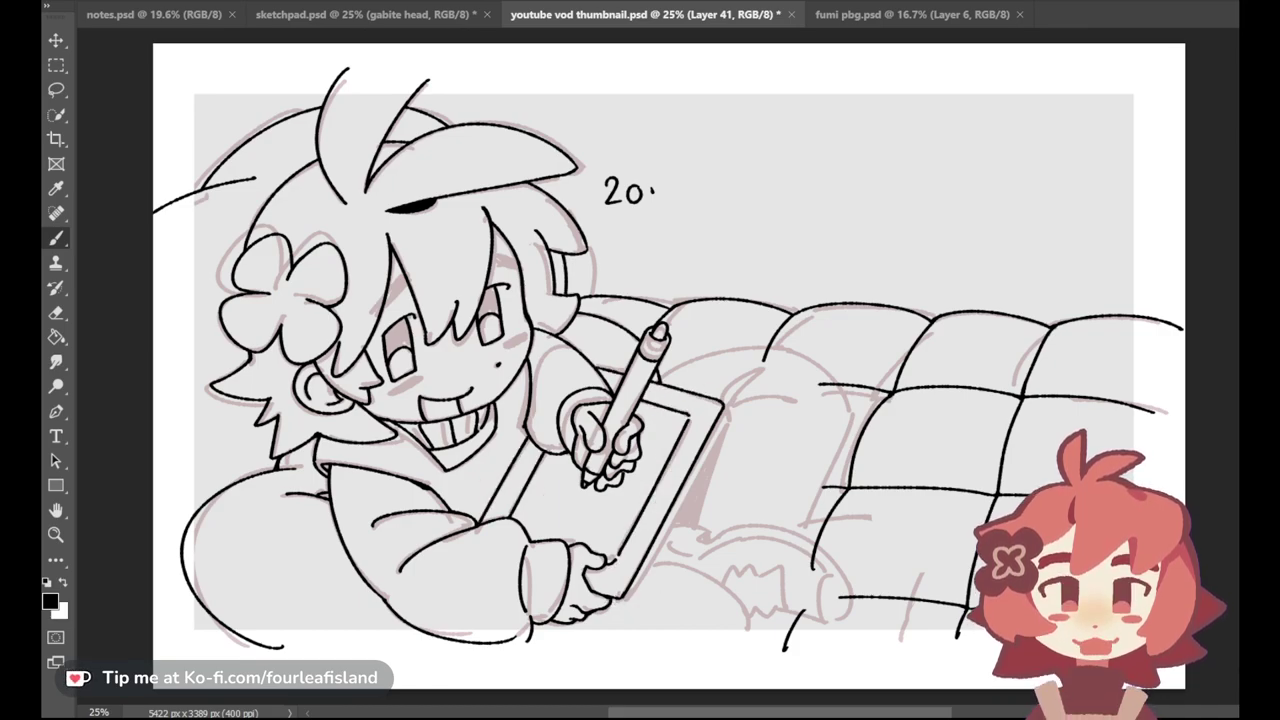
# Step: Compare the tablet's screen border with and without the most recent change
pyautogui.hotkey('ctrl', 'z')
pyautogui.hotkey('ctrl', 'shift', 'z')
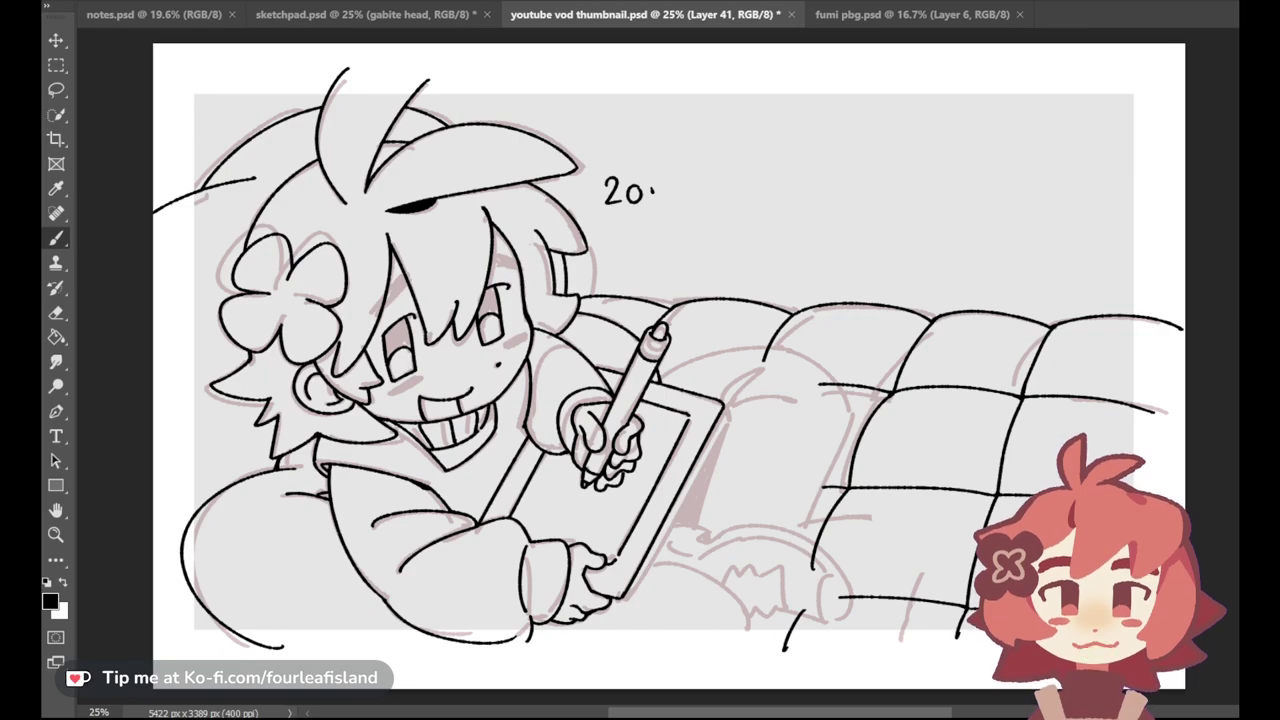
pyautogui.hotkey('ctrl', 'z')
pyautogui.hotkey('ctrl', 'shift', 'z')
pyautogui.hotkey('ctrl', 'z')
pyautogui.hotkey('ctrl', 'shift', 'z')
pyautogui.hotkey('ctrl', 'z')
pyautogui.hotkey('ctrl', 'shift', 'z')
pyautogui.hotkey('ctrl', 'z')
pyautogui.hotkey('ctrl', 'shift', 'z')
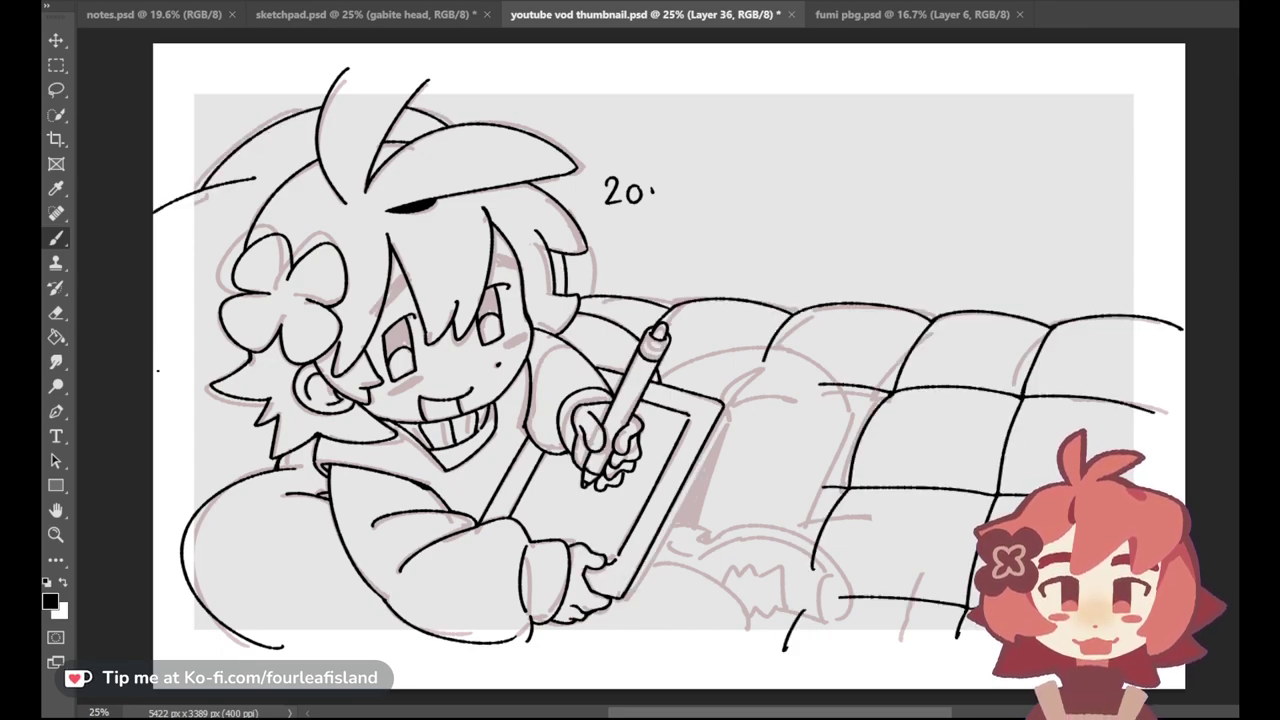
# Step: Round off the tablet's lower corner and ink a parallel outer line along its long side to show its thickness
pyautogui.press('e')
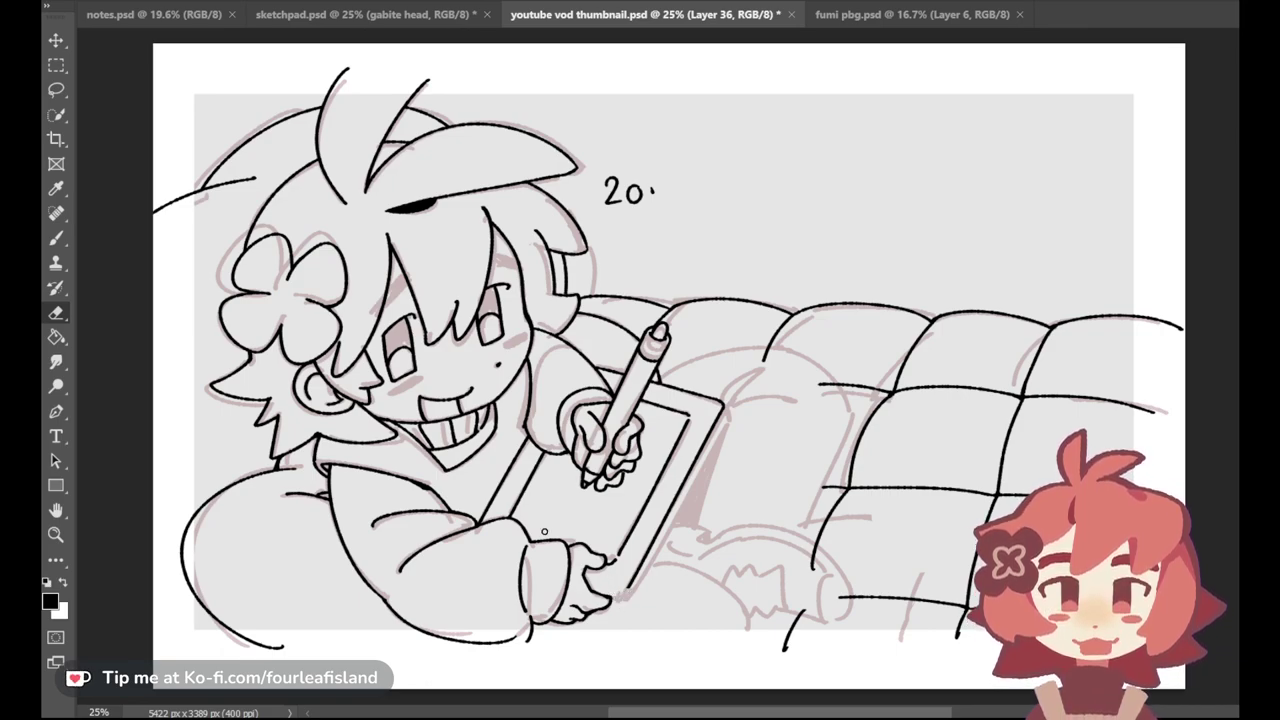
pyautogui.press('b')
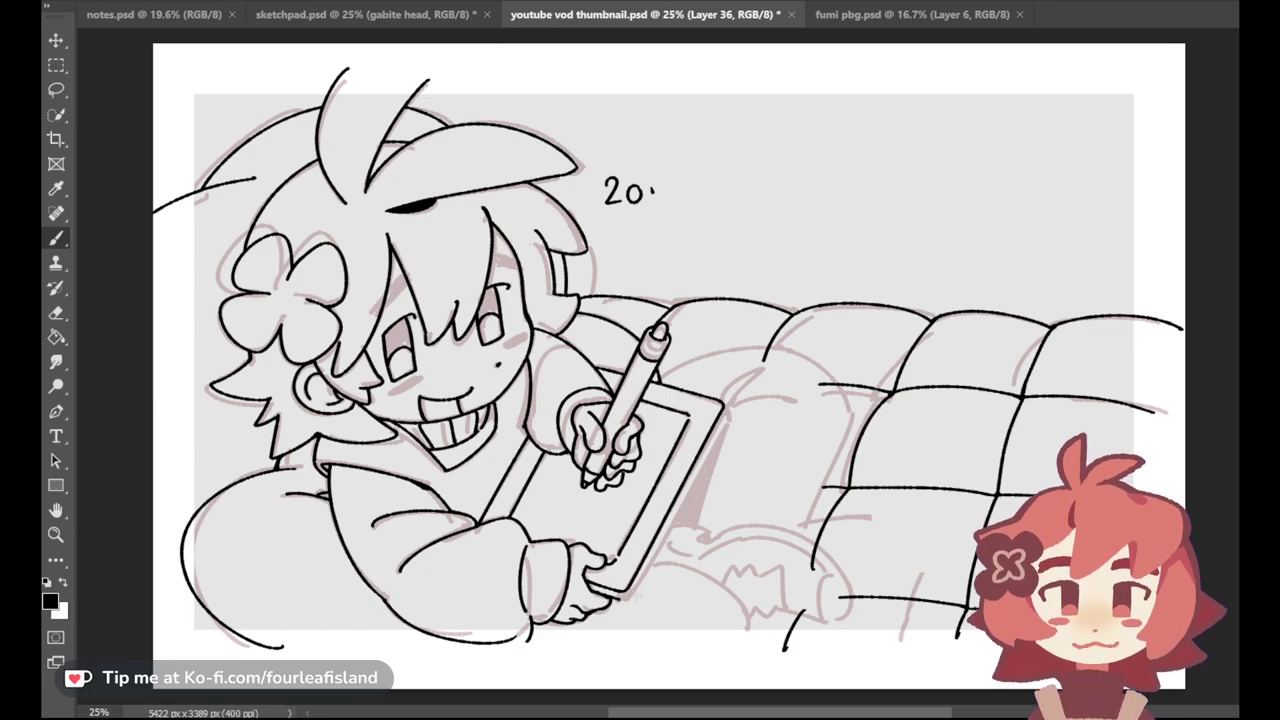
pyautogui.moveTo(739, 418); pyautogui.dragTo(615, 628)
pyautogui.hotkey('ctrl', 'z')
pyautogui.hotkey('ctrl', 'z')
pyautogui.hotkey('ctrl', 'z')
pyautogui.hotkey('ctrl', 'z')
pyautogui.hotkey('ctrl', 'z')
pyautogui.hotkey('ctrl', 'z')
pyautogui.hotkey('ctrl', 'z')
pyautogui.hotkey('ctrl', 'z')
pyautogui.moveTo(652, 562); pyautogui.dragTo(617, 622)
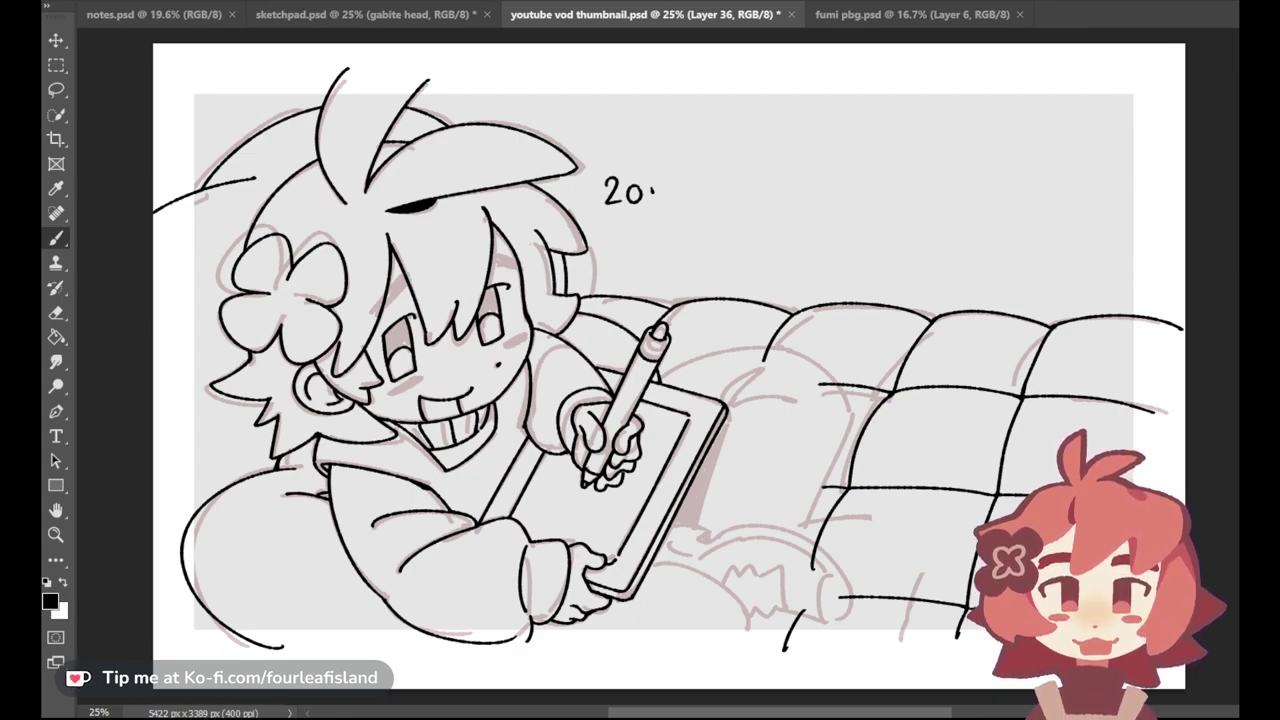
# Step: Ink the curved body line running from the tablet's lower corner down toward the canvas bottom on a new layer
pyautogui.hotkey('ctrl', 'shift', 'alt', 'n')
pyautogui.moveTo(658, 560)
pyautogui.mouseDown()
pyautogui.moveTo(750, 645)
pyautogui.moveTo(697, 567)
pyautogui.moveTo(750, 645)
pyautogui.mouseUp()
pyautogui.hotkey('ctrl', 'z')
pyautogui.hotkey('ctrl', 'z')
pyautogui.hotkey('ctrl', 'z')
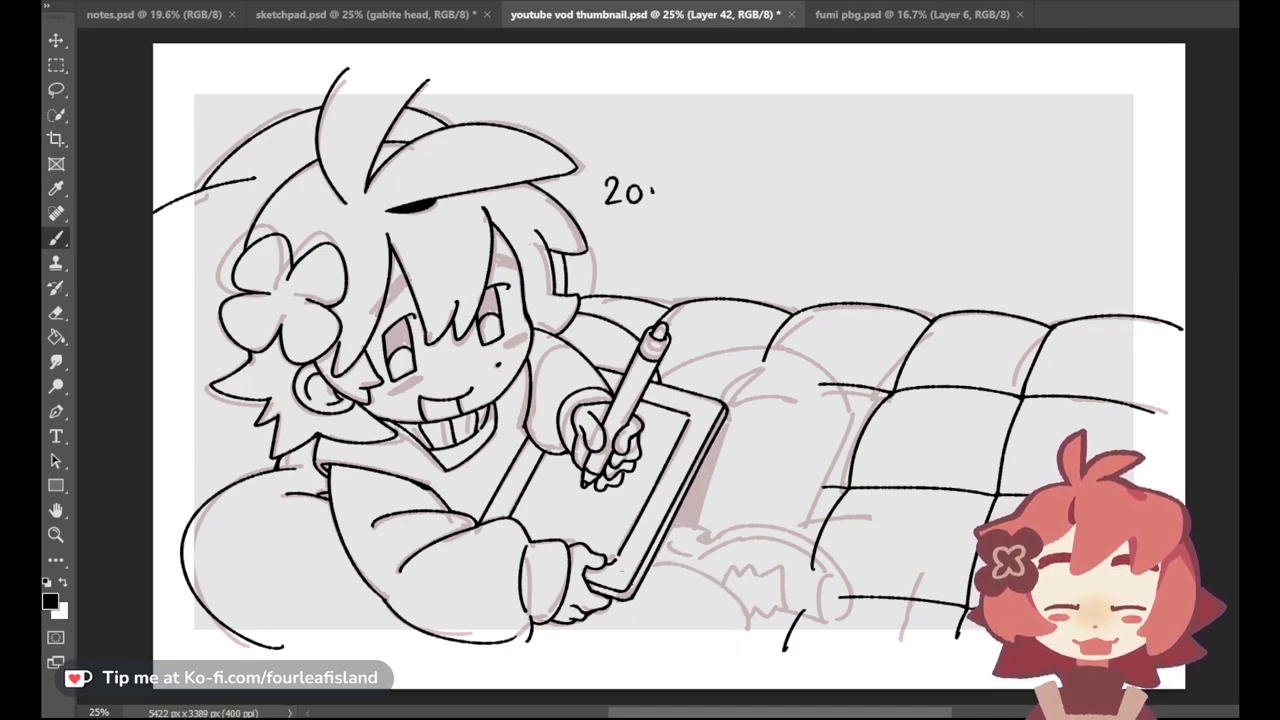
pyautogui.hotkey('ctrl', 'z')
pyautogui.moveTo(655, 562)
pyautogui.mouseDown()
pyautogui.moveTo(751, 648)
pyautogui.moveTo(752, 635)
pyautogui.mouseUp()
# Step: Ink the large rounded body outline behind the tablet and erase the couch lines that overlap it
pyautogui.moveTo(636, 412)
pyautogui.mouseDown()
pyautogui.moveTo(787, 377)
pyautogui.moveTo(797, 352)
pyautogui.mouseUp()
pyautogui.hotkey('ctrl', 'z')
pyautogui.hotkey('ctrl', 'z')
pyautogui.moveTo(660, 384)
pyautogui.mouseDown()
pyautogui.moveTo(741, 353)
pyautogui.moveTo(798, 352)
pyautogui.moveTo(859, 444)
pyautogui.mouseUp()
pyautogui.hotkey('ctrl', 'z')
pyautogui.hotkey('ctrl', 'z')
pyautogui.moveTo(789, 353)
pyautogui.mouseDown()
pyautogui.moveTo(852, 430)
pyautogui.moveTo(853, 412)
pyautogui.mouseUp()
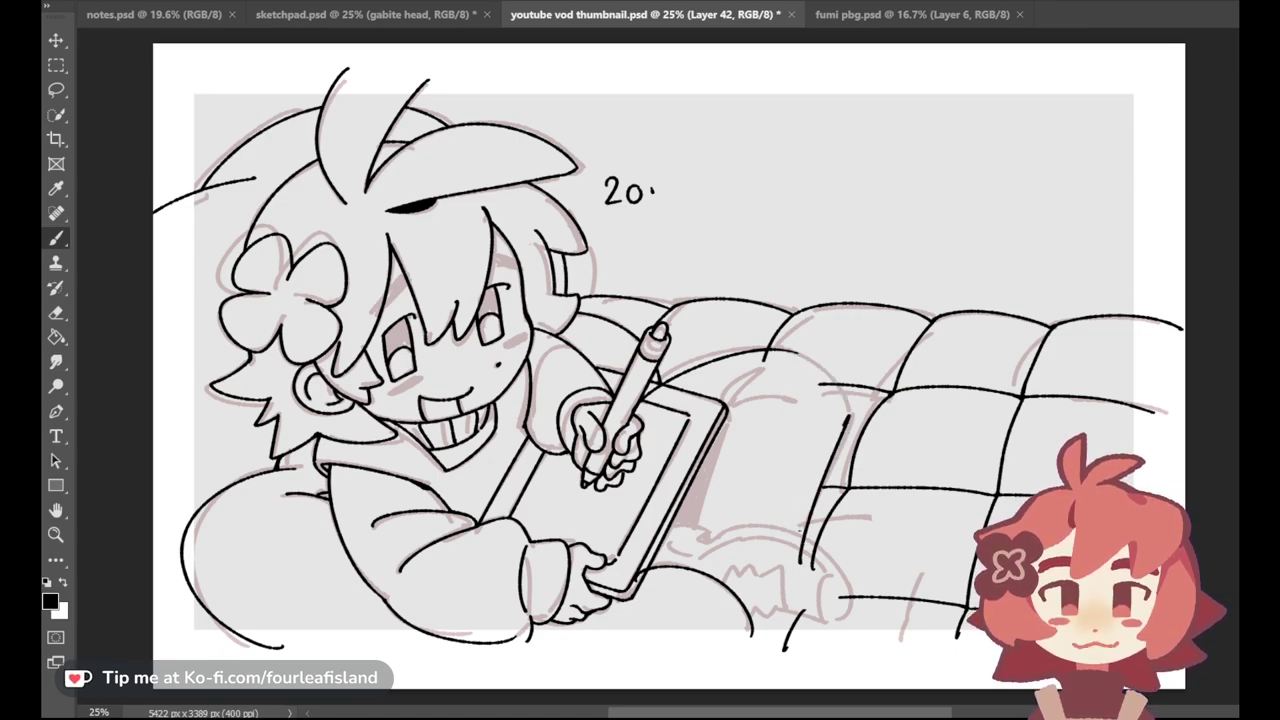
pyautogui.hotkey('ctrl', 'z')
pyautogui.moveTo(843, 419)
pyautogui.mouseDown()
pyautogui.moveTo(794, 573)
pyautogui.moveTo(806, 561)
pyautogui.mouseUp()
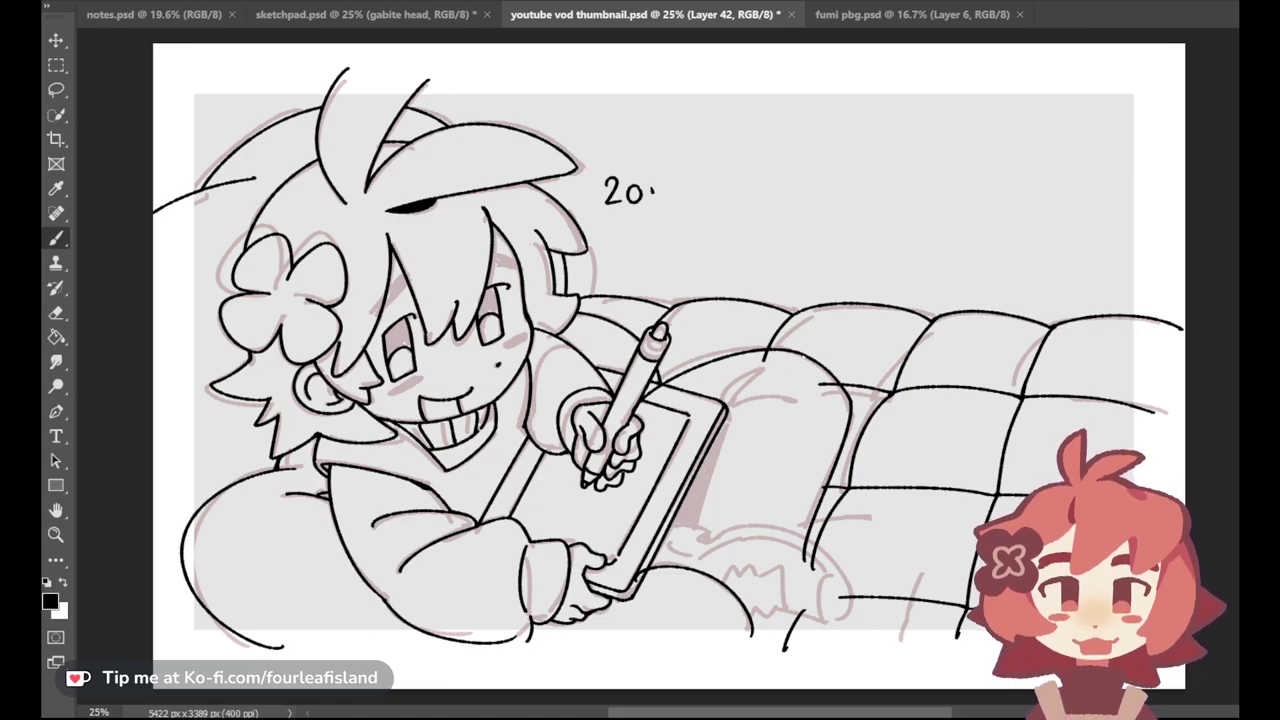
pyautogui.click(56, 313)
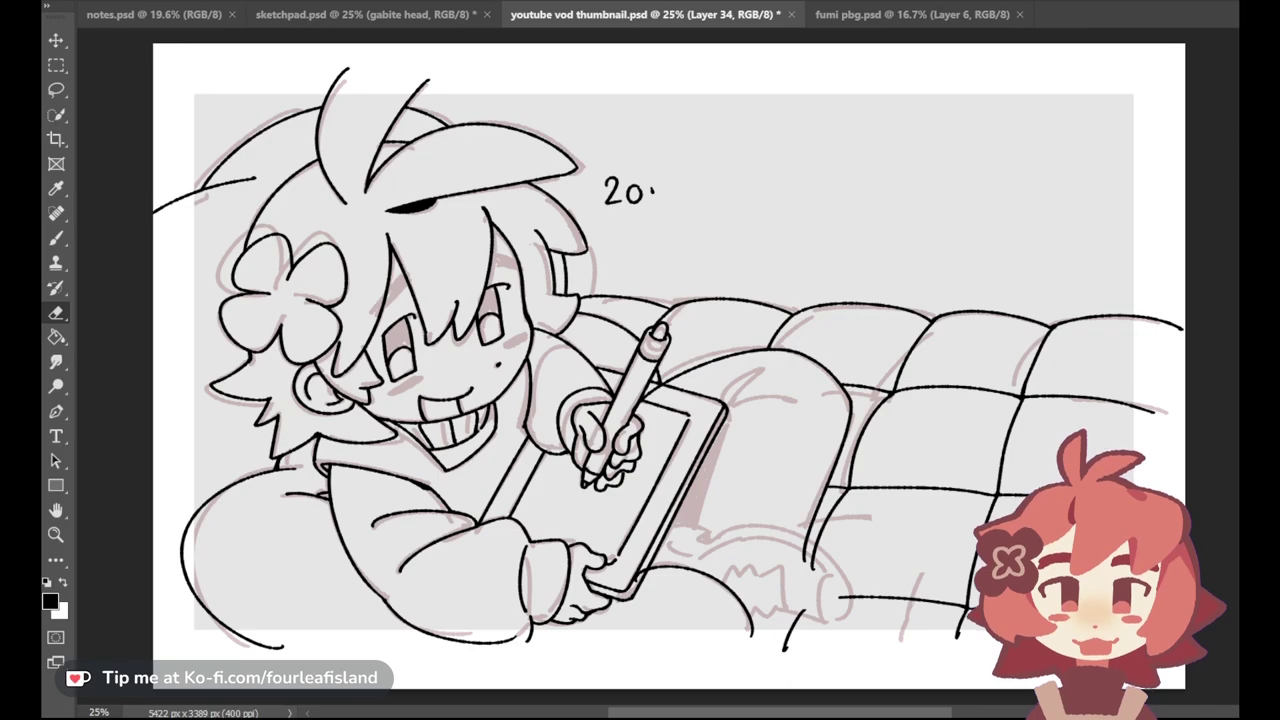
# Step: Compare the drawing with individual ink layers shown and hidden to examine which lines each layer holds
pyautogui.hotkey('ctrl', ',')
pyautogui.hotkey('ctrl', ',')
pyautogui.hotkey('ctrl', 'z')
pyautogui.hotkey('ctrl', 'shift', 'z')
pyautogui.hotkey('ctrl', ',')
pyautogui.hotkey('ctrl', ',')
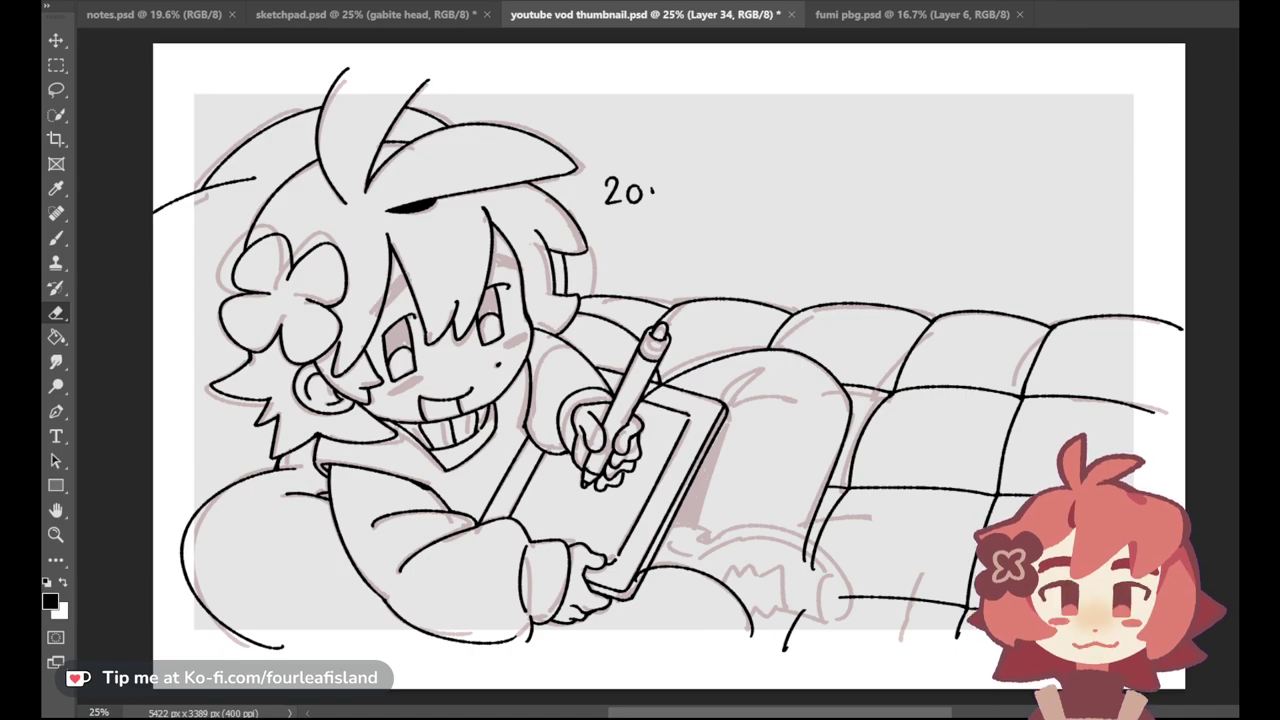
pyautogui.hotkey('ctrl', ',')
pyautogui.hotkey('ctrl', ',')
pyautogui.hotkey('ctrl', ',')
pyautogui.hotkey('ctrl', ',')
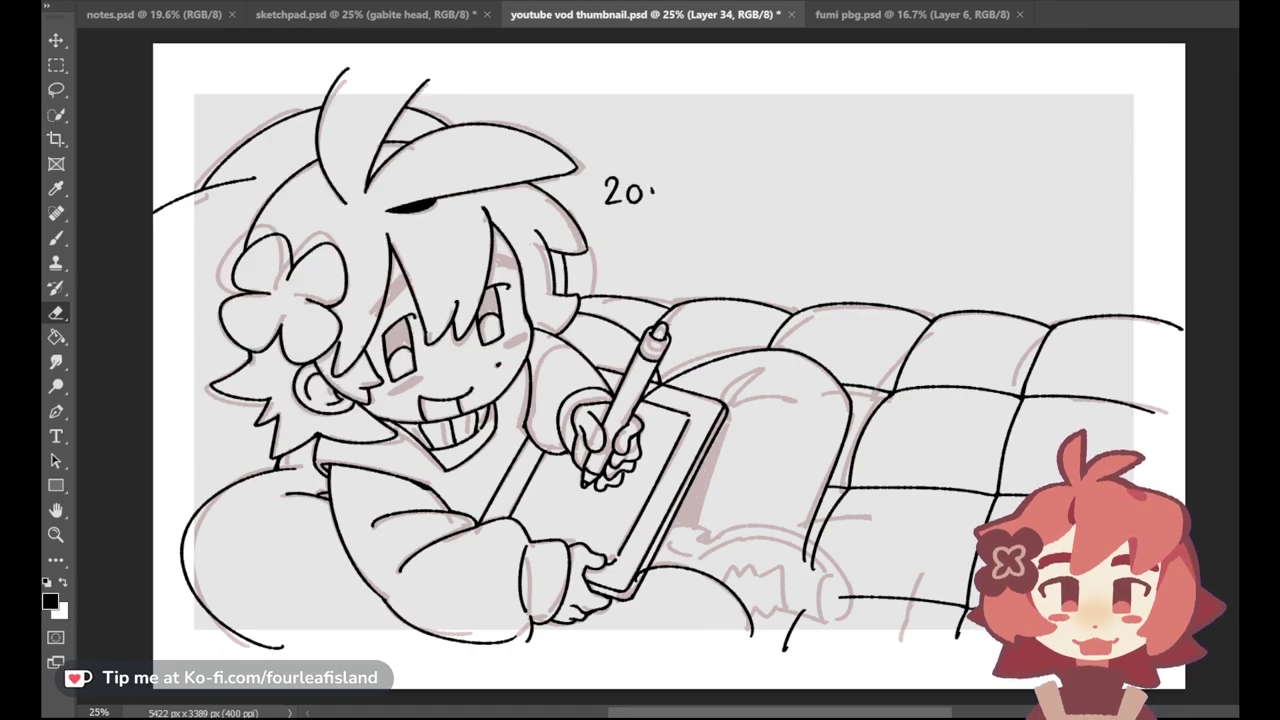
pyautogui.hotkey('alt', ']')
pyautogui.hotkey('ctrl', ',')
pyautogui.hotkey('ctrl', ',')
pyautogui.hotkey('ctrl', ',')
pyautogui.hotkey('ctrl', ',')
pyautogui.hotkey('ctrl', 'z')
pyautogui.hotkey('ctrl', 'shift', 'z')
pyautogui.hotkey('ctrl', 'z')
pyautogui.hotkey('ctrl', 'shift', 'z')
pyautogui.hotkey('ctrl', 'z')
pyautogui.hotkey('ctrl', 'shift', 'z')
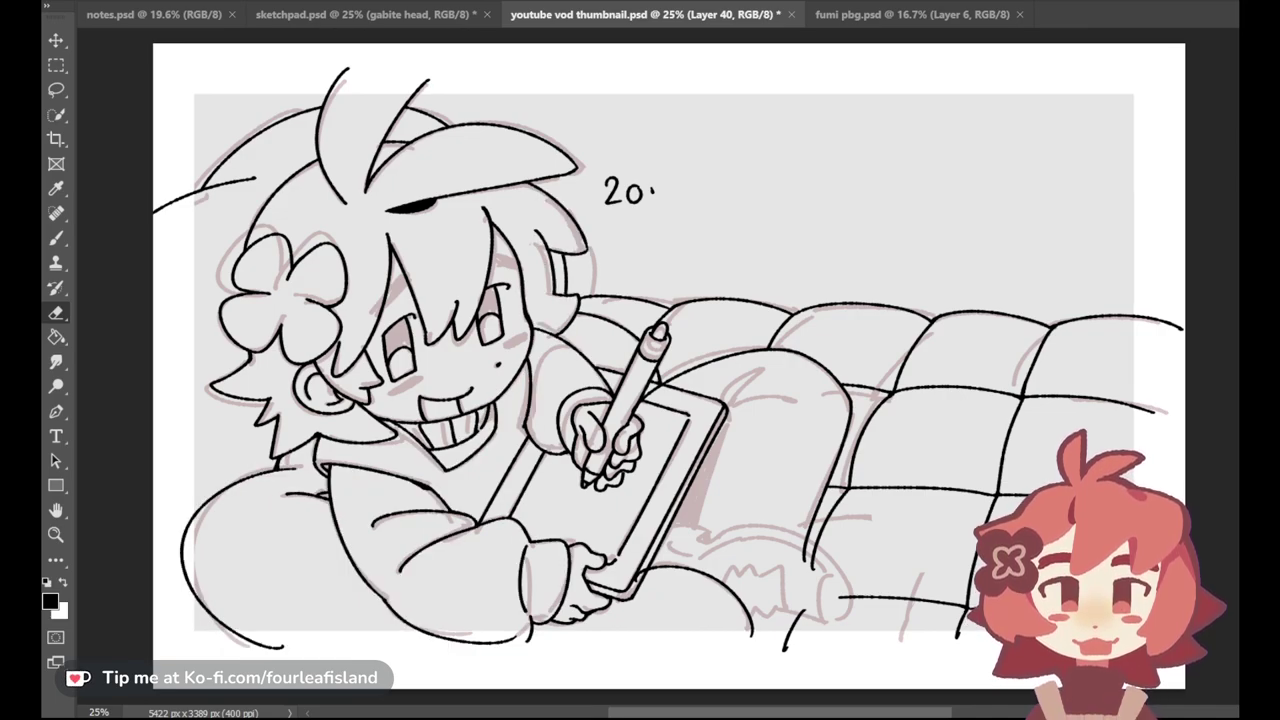
# Step: Merge the separate ink layers into one line art layer with the rough sketch hidden, and bring the sketch back
pyautogui.hotkey('ctrl', 'z')
pyautogui.hotkey('ctrl', 'z')
pyautogui.hotkey('ctrl', 'z')
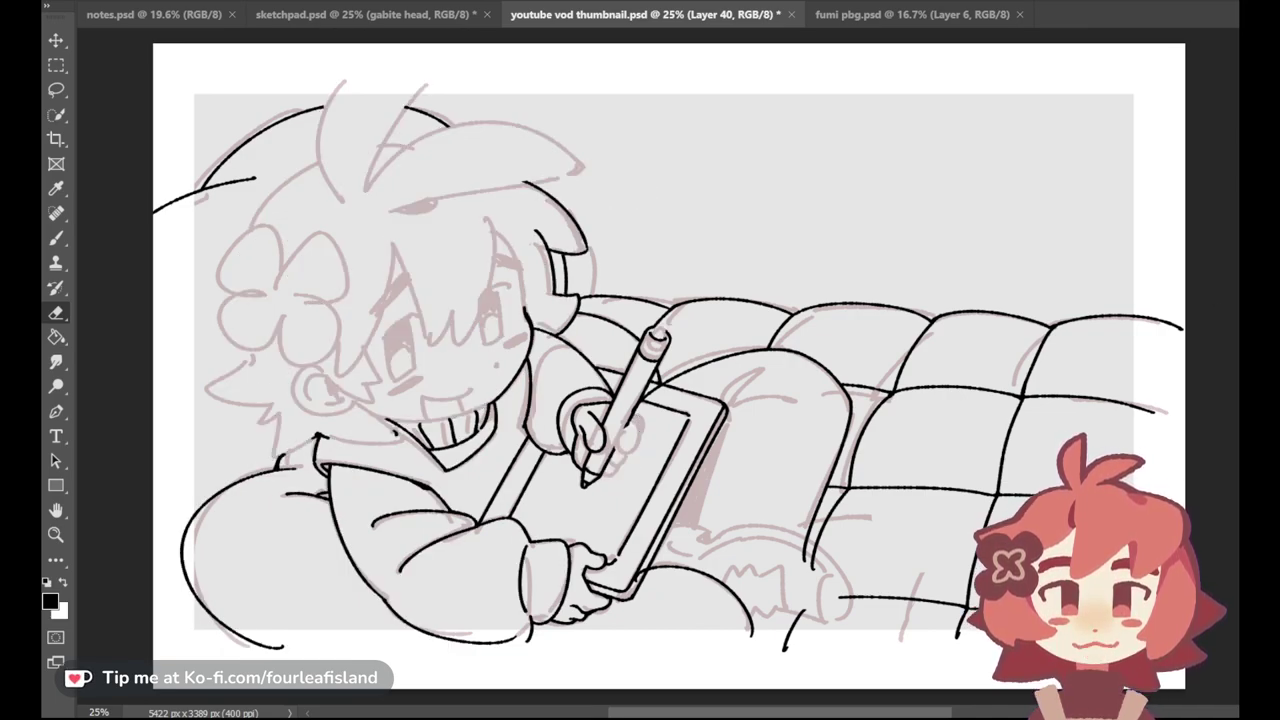
pyautogui.hotkey('ctrl', 'z')
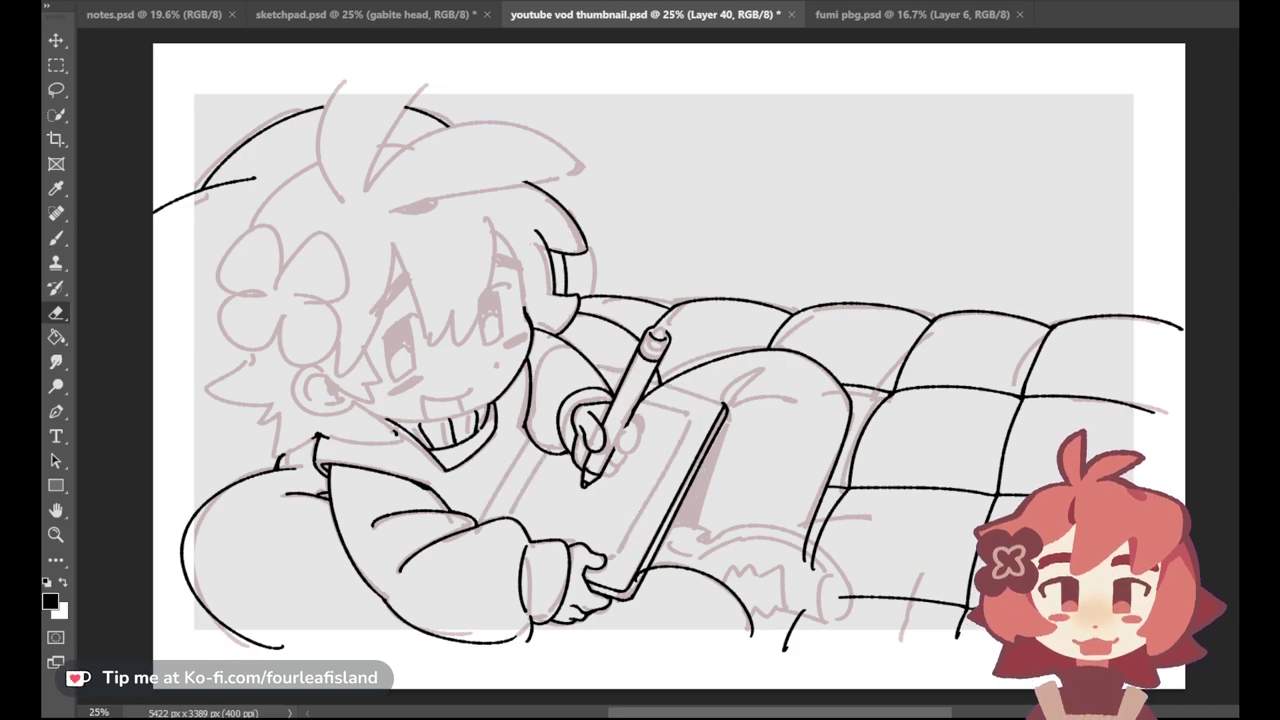
pyautogui.hotkey('ctrl', 'z')
pyautogui.hotkey('ctrl', 'shift', 'z')
pyautogui.hotkey('ctrl', 'shift', 'z')
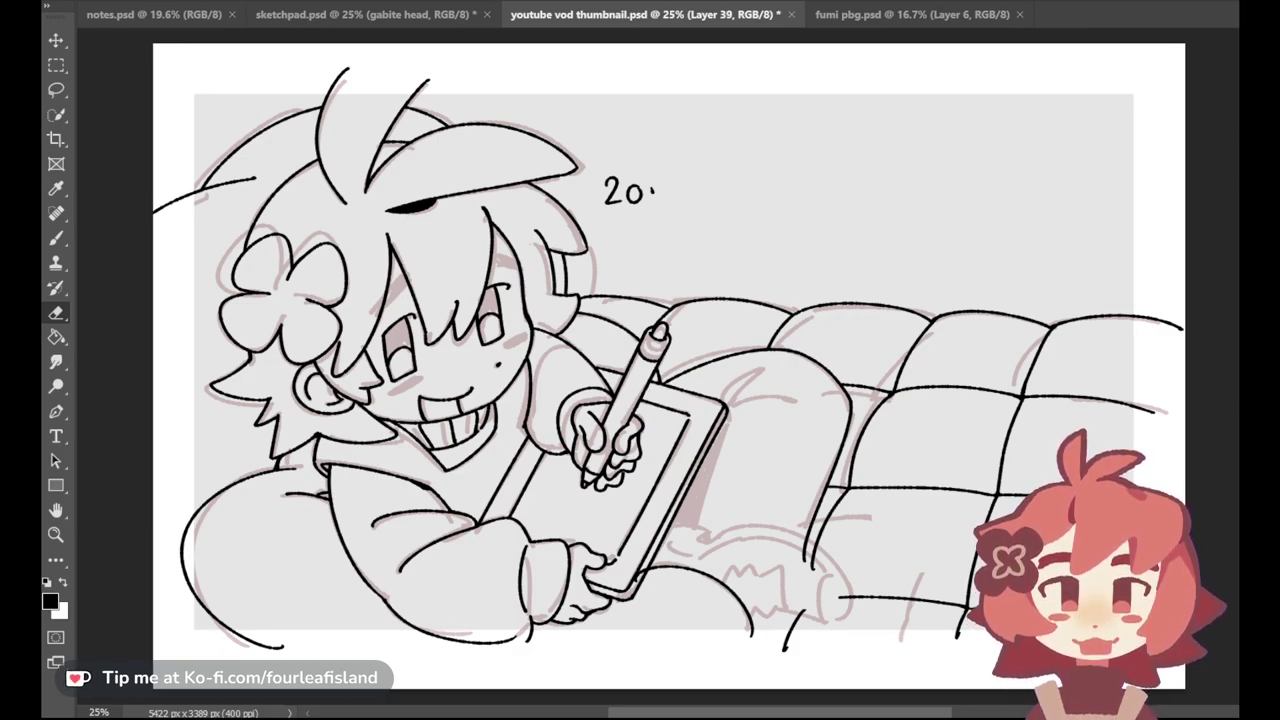
pyautogui.hotkey('ctrl', 'shift', 'z')
pyautogui.hotkey('ctrl', ',')
pyautogui.hotkey('ctrl', ',')
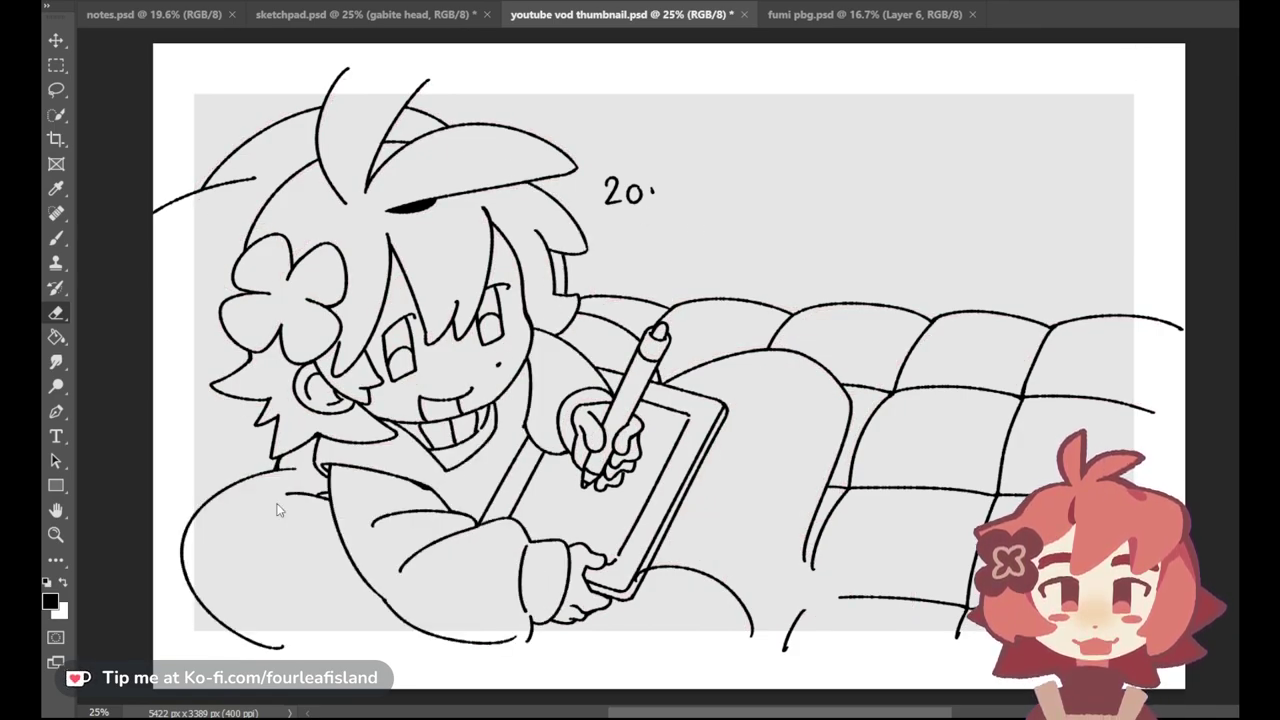
pyautogui.hotkey('ctrl', 'e')
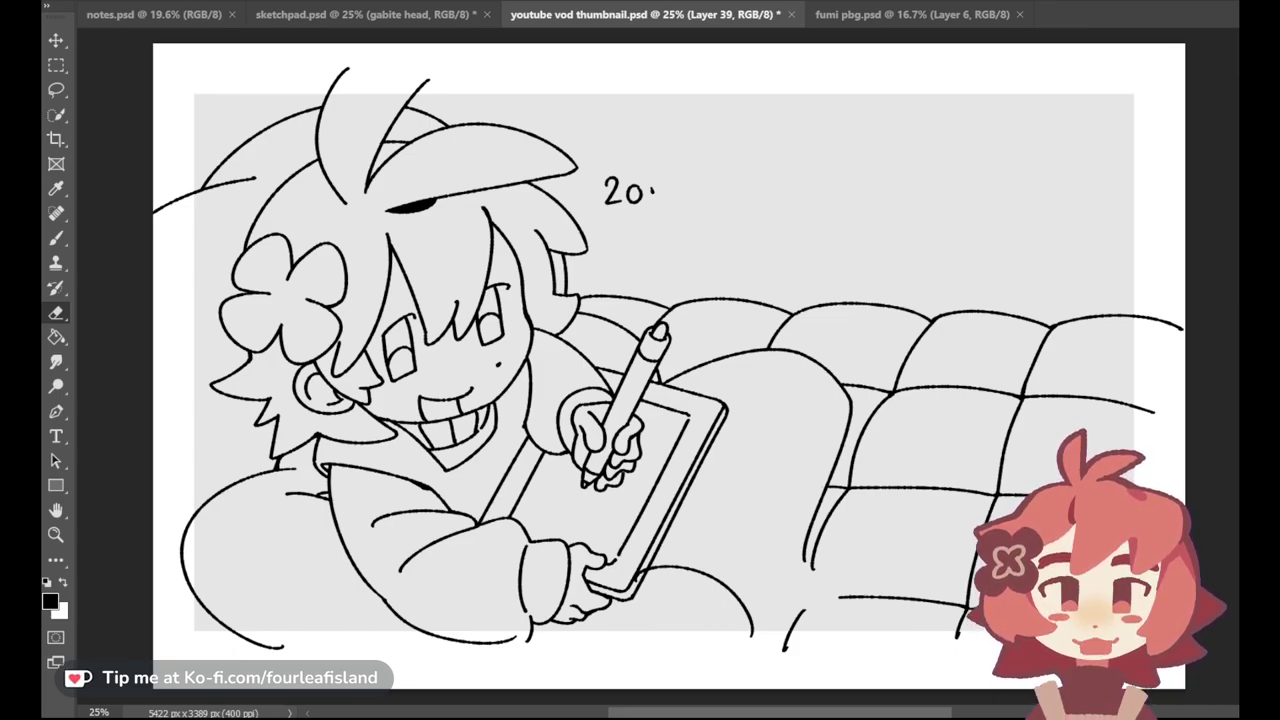
pyautogui.hotkey('ctrl', 'z')
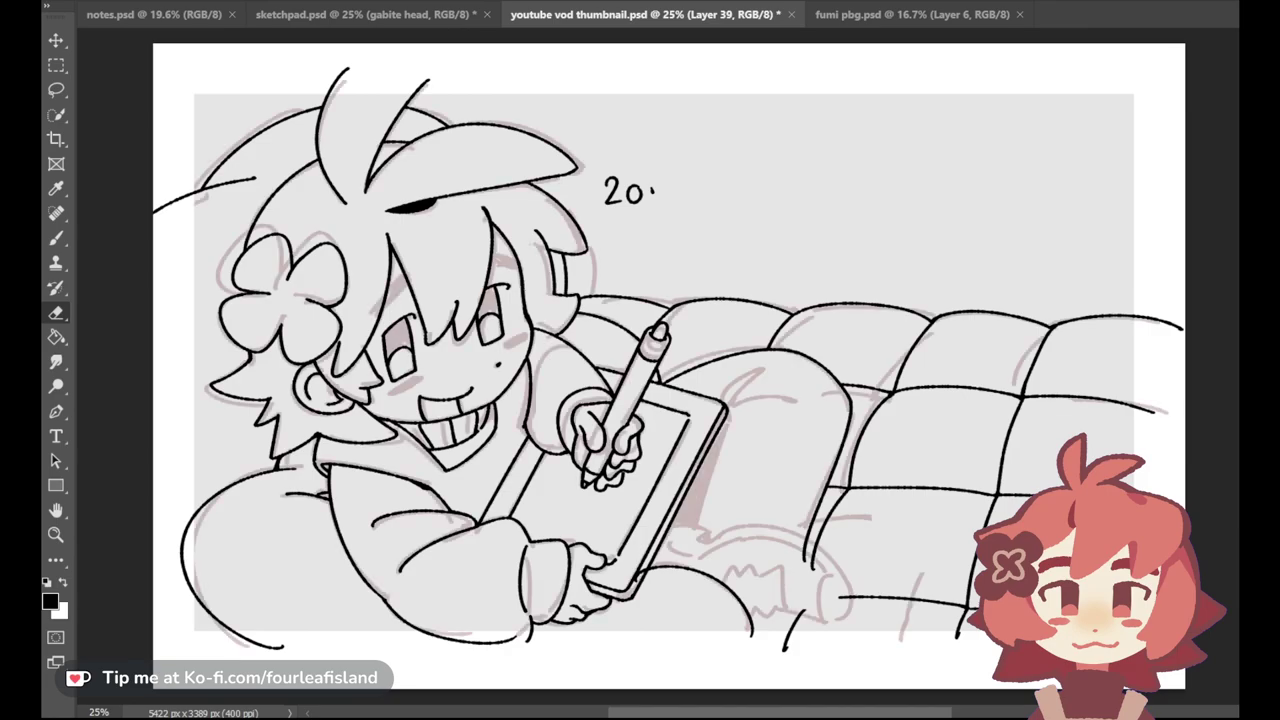
pyautogui.hotkey('ctrl', 'z')
pyautogui.hotkey('ctrl', 'shift', 'z')
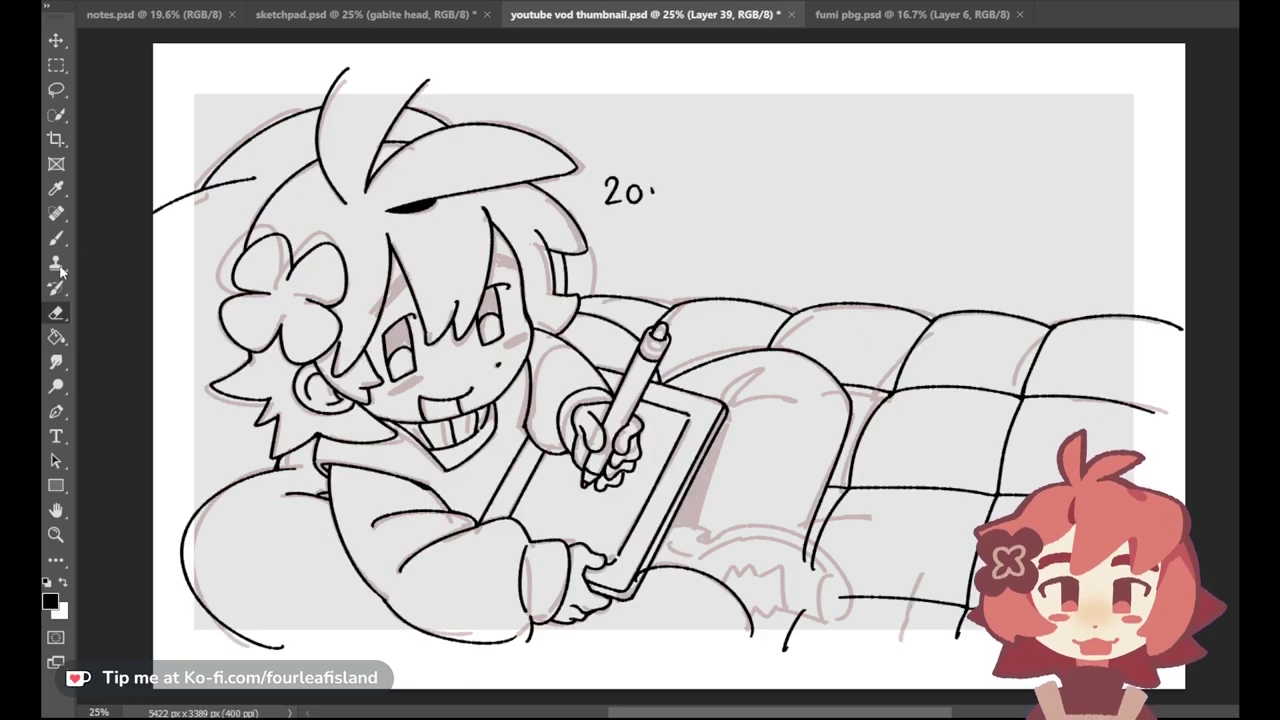
# Step: Add a new layer and ink the outline of the eyebrow beside the outer edge of the bangs
pyautogui.press('b')
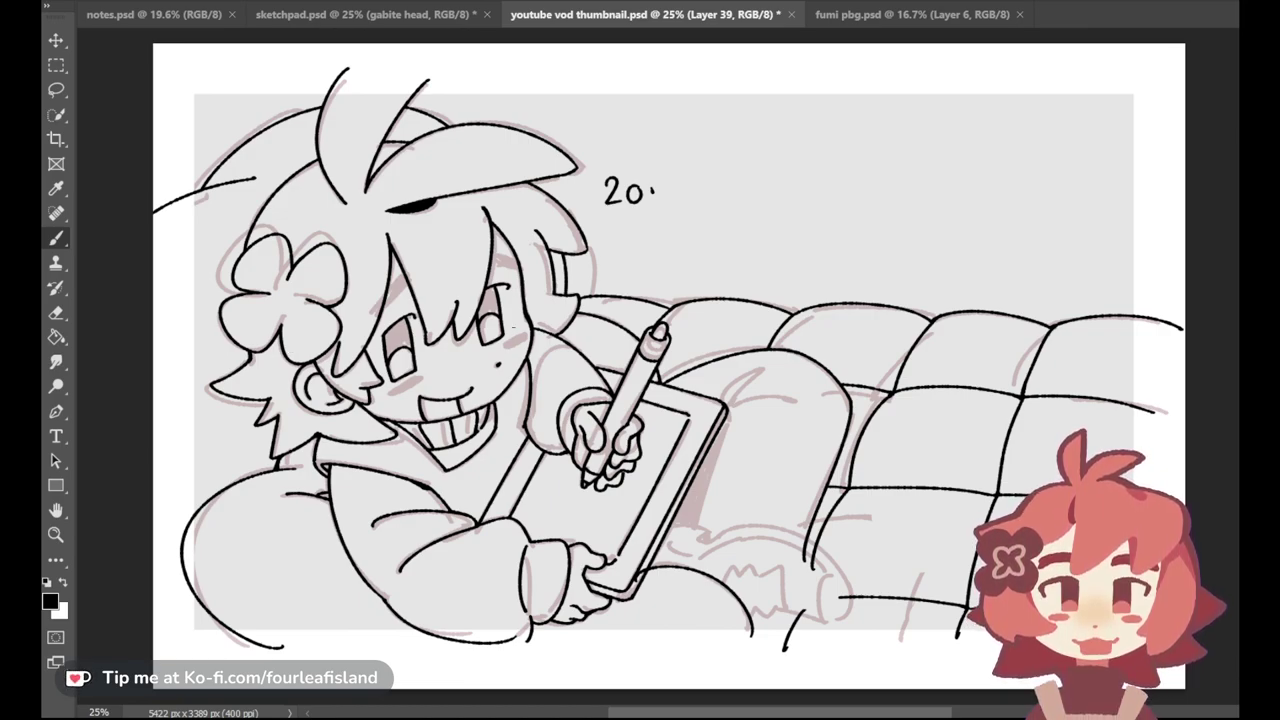
pyautogui.hotkey('ctrl', 'shift', 'alt', 'n')
pyautogui.moveTo(491, 265); pyautogui.dragTo(519, 269)
# Step: Doodle a round smiley face in the empty area above the couch, recolour part of its outline red, and undo it
pyautogui.moveTo(846, 171); pyautogui.dragTo(864, 205)
pyautogui.hotkey('ctrl', 'z')
pyautogui.moveTo(864, 156)
pyautogui.mouseDown()
pyautogui.moveTo(899, 172)
pyautogui.moveTo(870, 156)
pyautogui.mouseUp()
pyautogui.click(854, 201)
pyautogui.moveTo(865, 211); pyautogui.dragTo(887, 207)
pyautogui.press('i')
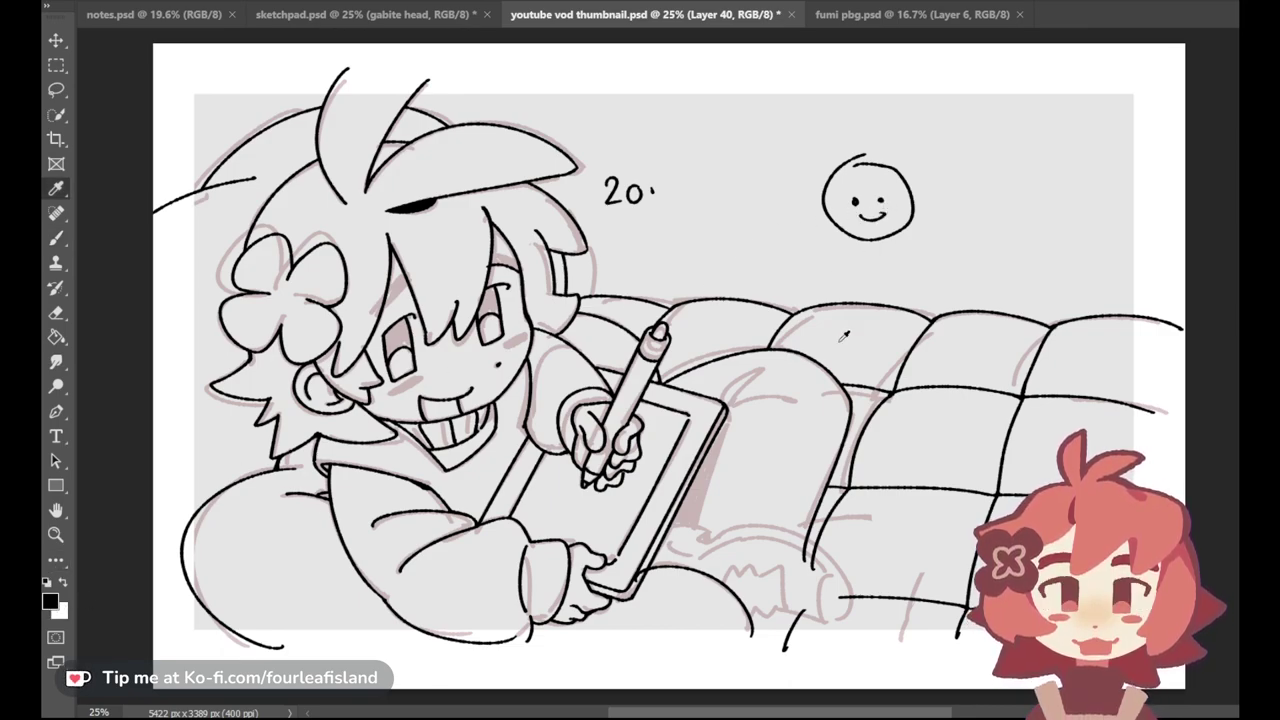
pyautogui.press('Return')
pyautogui.moveTo(898, 174); pyautogui.dragTo(912, 210)
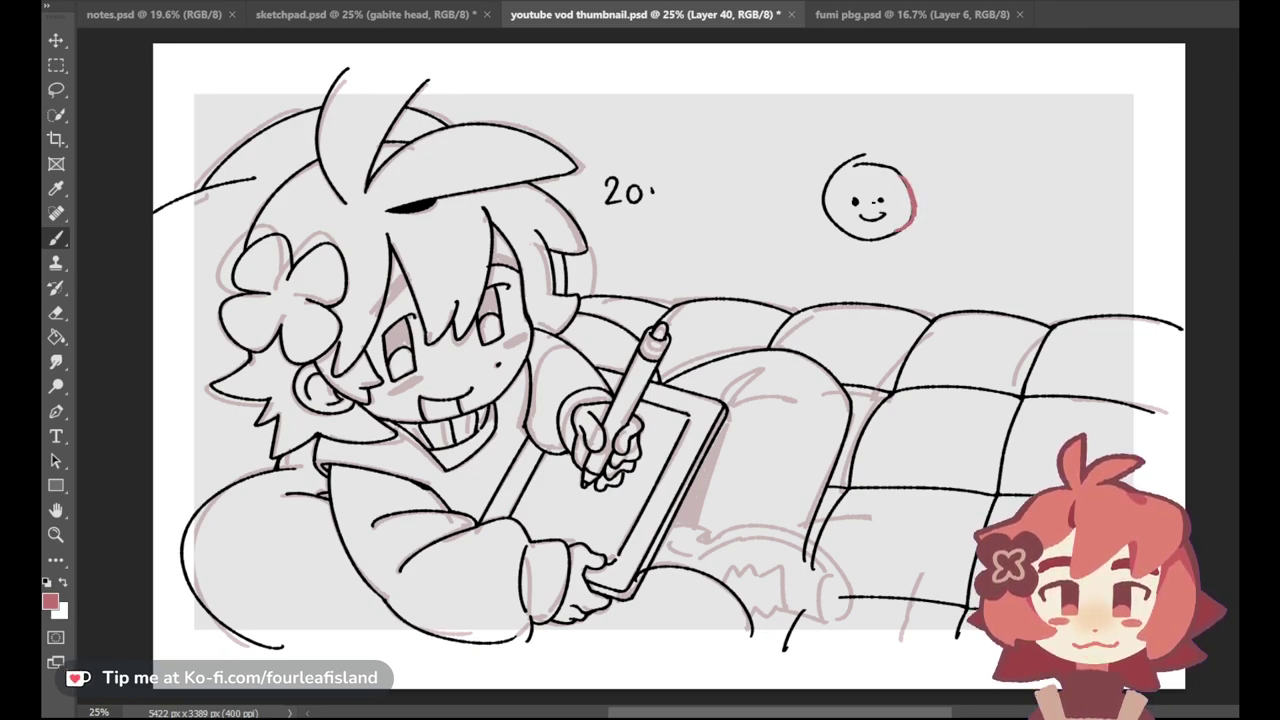
pyautogui.hotkey('ctrl', 'z')
pyautogui.hotkey('ctrl', 'z')
pyautogui.hotkey('ctrl', 'z')
pyautogui.hotkey('ctrl', 'z')
# Step: Resample black from the line art and ink the eyebrow near the outer bangs as a thick solid arc
pyautogui.keyDown('alt'); pyautogui.click(384, 210); pyautogui.keyUp('alt')
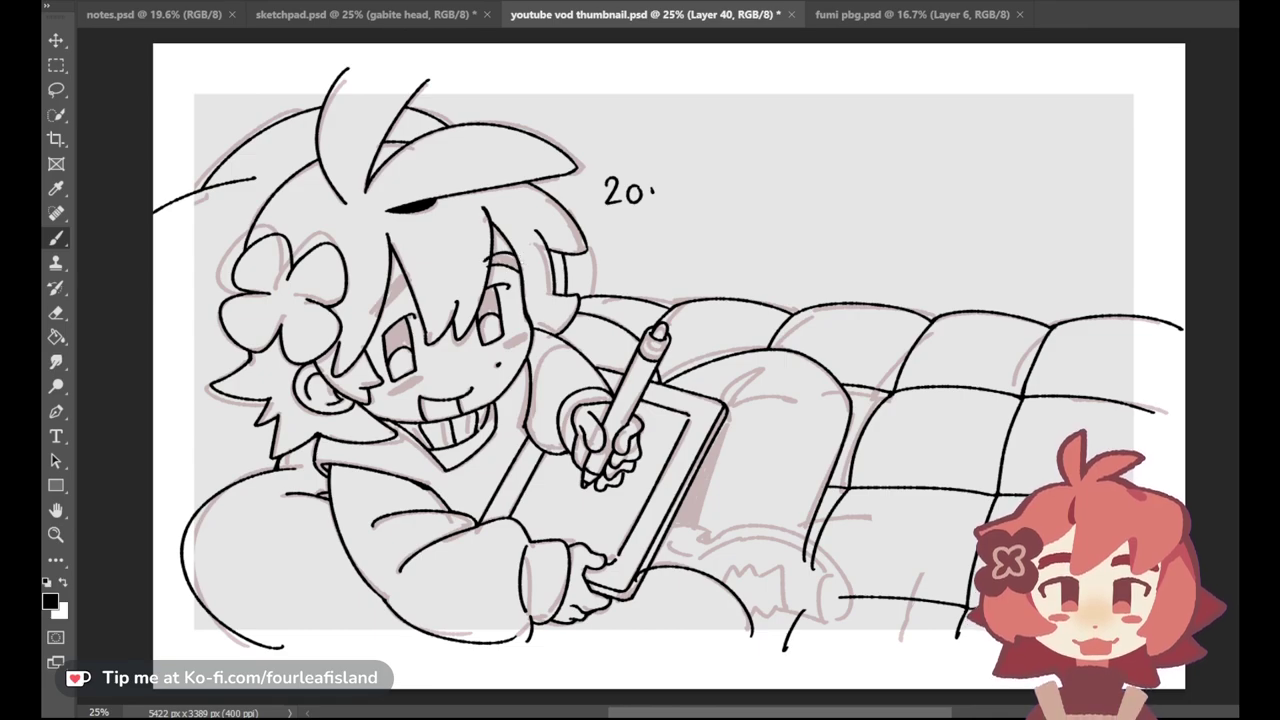
pyautogui.moveTo(489, 263); pyautogui.dragTo(520, 266)
pyautogui.moveTo(486, 258); pyautogui.dragTo(487, 271)
pyautogui.moveTo(486, 264)
pyautogui.mouseDown()
pyautogui.moveTo(523, 272)
pyautogui.moveTo(518, 262)
pyautogui.mouseUp()
pyautogui.hotkey('ctrl', 'z')
pyautogui.hotkey('ctrl', 'z')
pyautogui.hotkey('ctrl', 'z')
pyautogui.hotkey('ctrl', 'z')
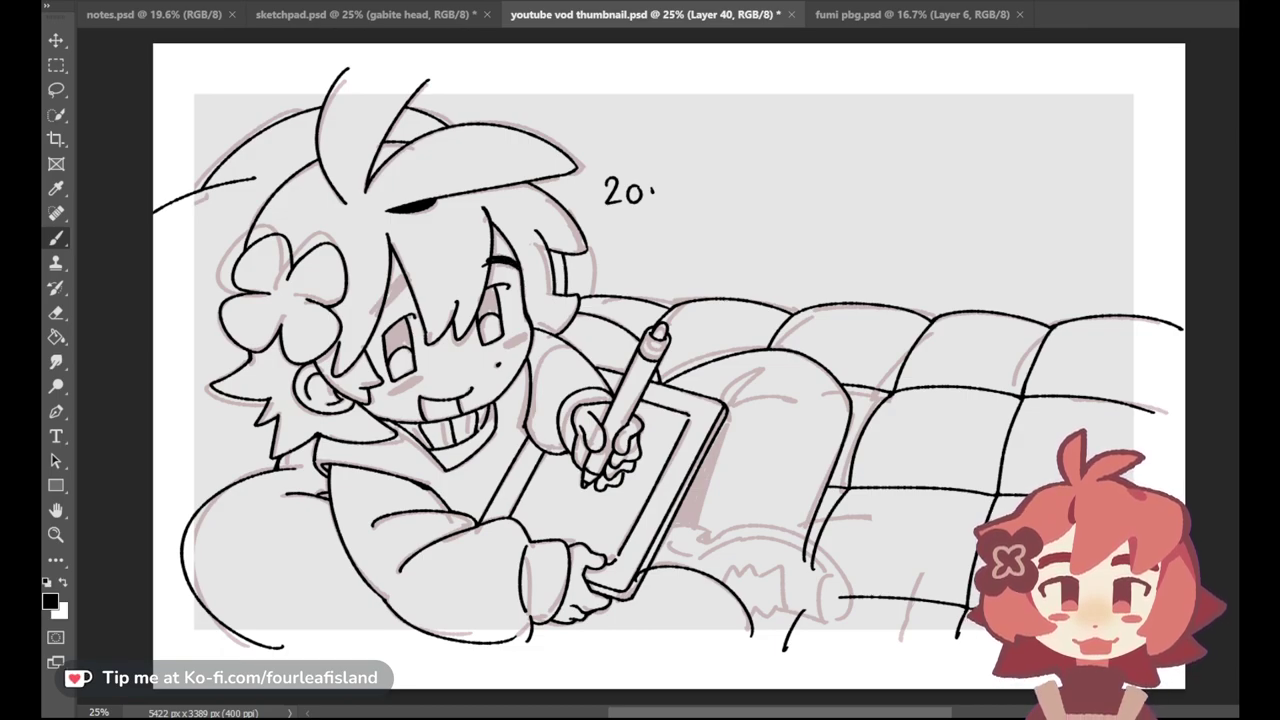
# Step: Ink the other eyebrow as a thick black stroke tucked against the bangs and check it with the sketch hidden
pyautogui.moveTo(375, 310); pyautogui.dragTo(409, 287)
pyautogui.hotkey('ctrl', 'z')
pyautogui.press('e')
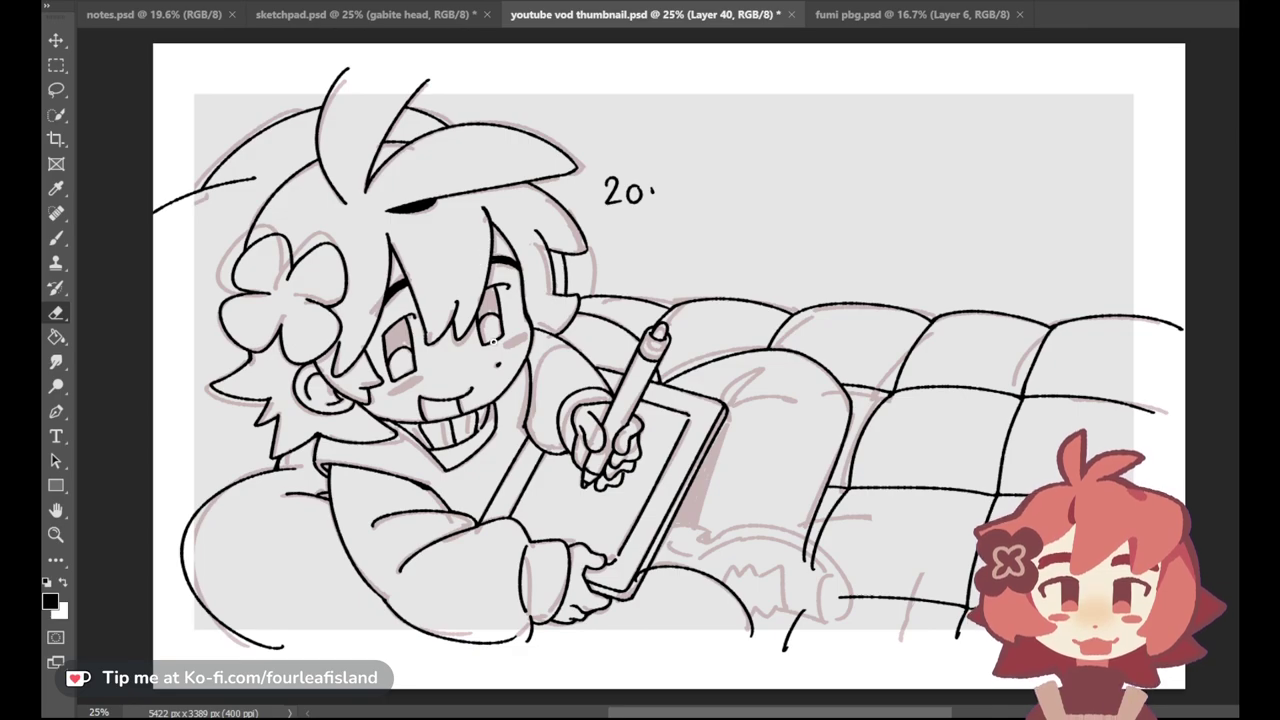
pyautogui.click(56, 237)
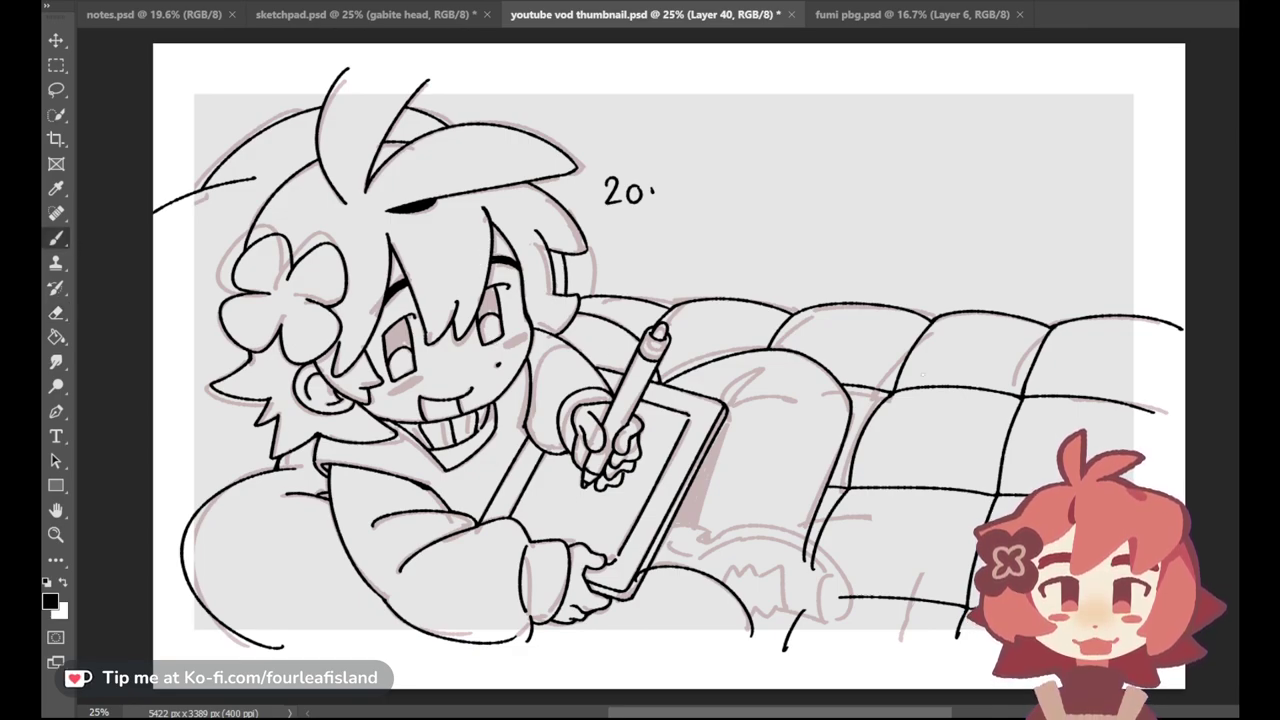
pyautogui.hotkey('ctrl', ',')
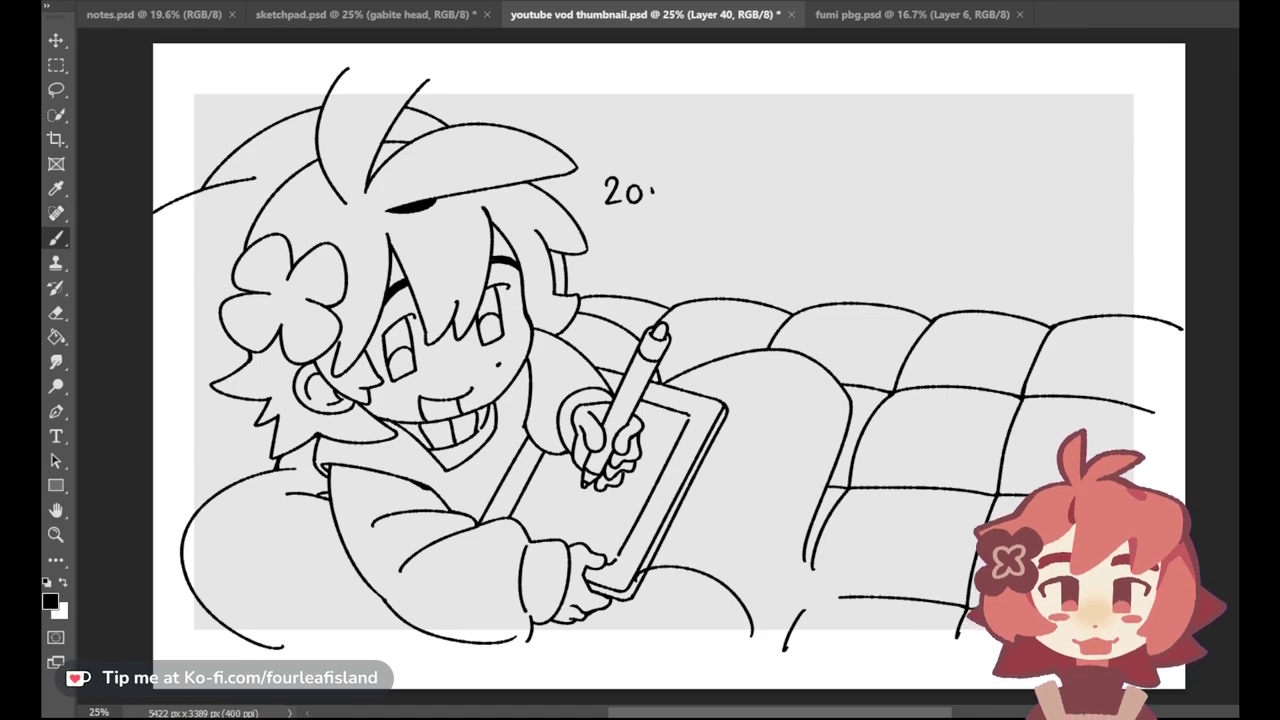
pyautogui.hotkey('ctrl', 'z')
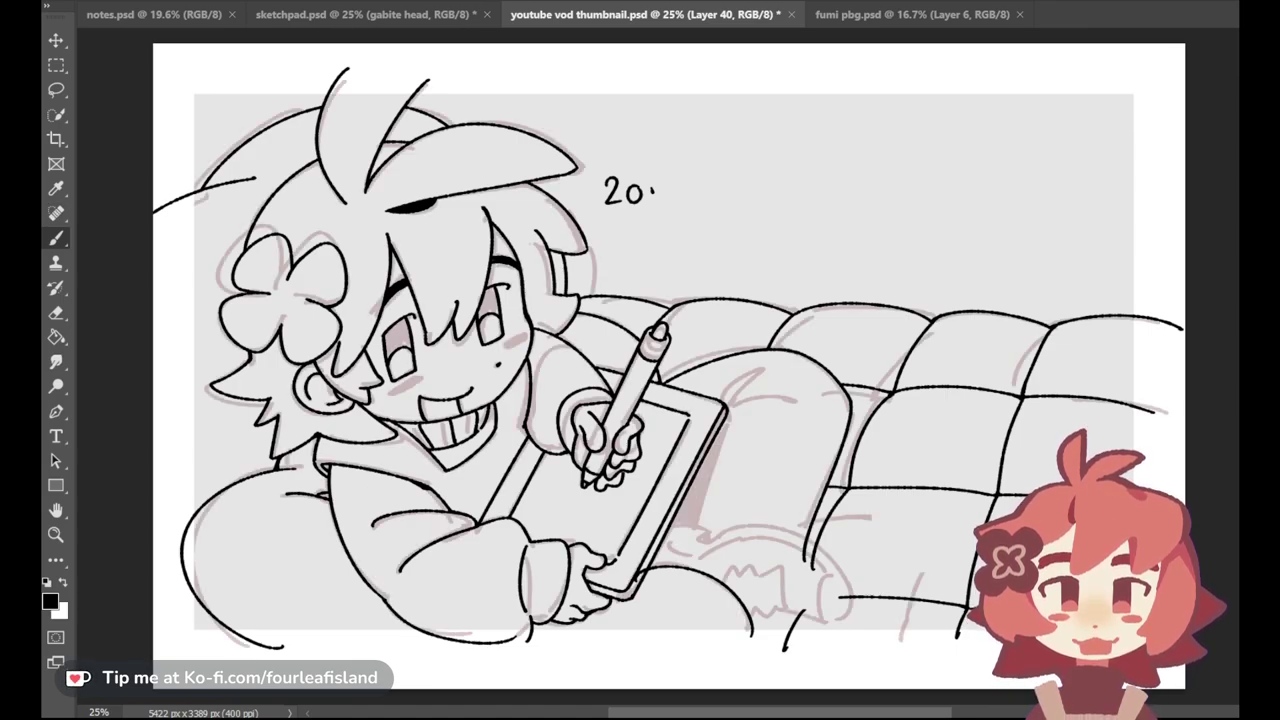
pyautogui.hotkey('ctrl', ',')
pyautogui.hotkey('ctrl', ',')
# Step: Ink the fold lines on the knee near the tablet's upper corner and fill the narrow shadow wedge along its side
pyautogui.moveTo(711, 399)
pyautogui.mouseDown()
pyautogui.moveTo(758, 371)
pyautogui.moveTo(730, 398)
pyautogui.mouseUp()
pyautogui.hotkey('ctrl', 'z')
pyautogui.hotkey('ctrl', 'z')
pyautogui.hotkey('ctrl', 'z')
pyautogui.hotkey('ctrl', 'z')
pyautogui.moveTo(724, 407); pyautogui.dragTo(797, 401)
pyautogui.hotkey('ctrl', 'z')
pyautogui.hotkey('ctrl', 'z')
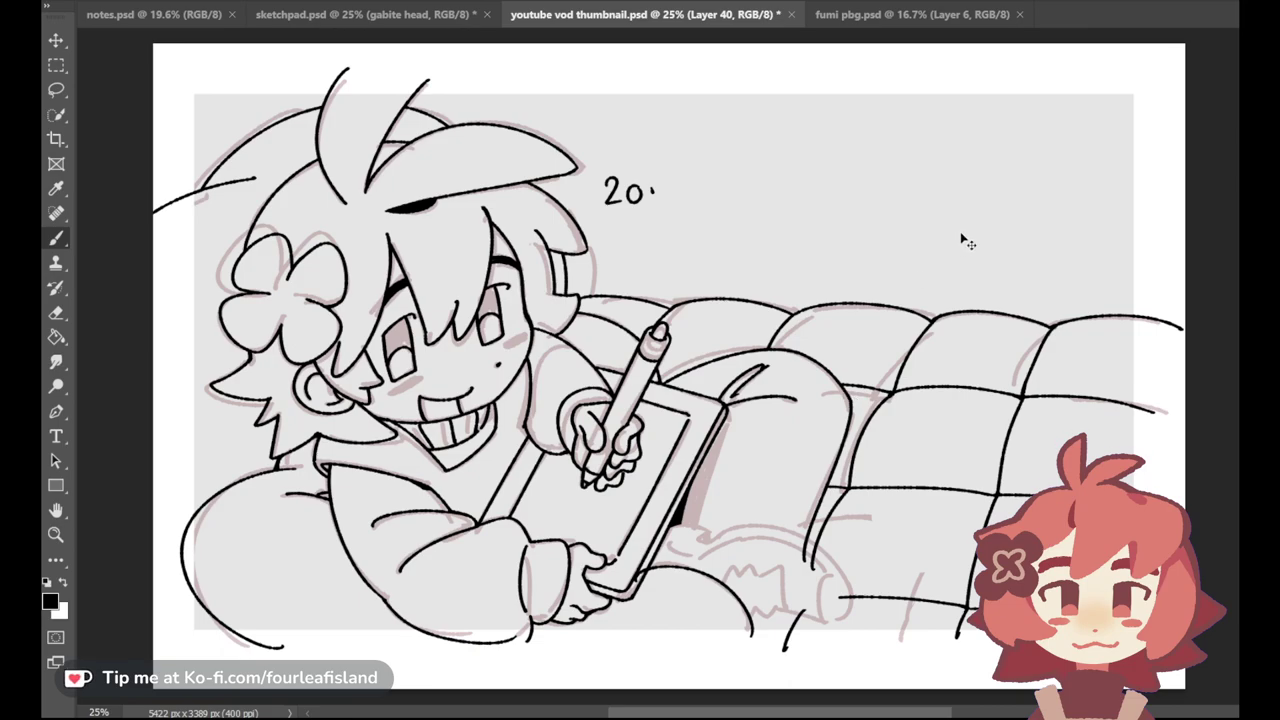
# Step: Compare the line art and eyebrow layers shown and hidden to examine what each one contains
pyautogui.hotkey('alt', '[')
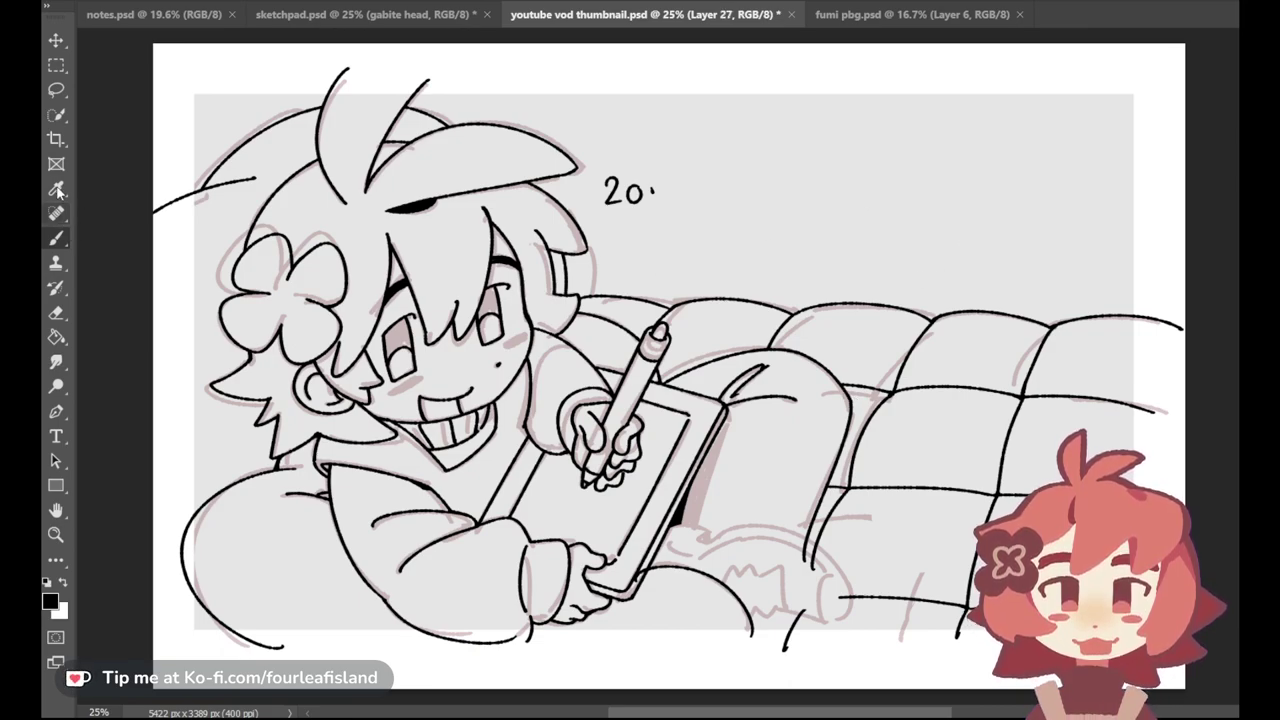
pyautogui.hotkey('alt', ']')
pyautogui.hotkey('ctrl', ',')
pyautogui.hotkey('ctrl', ',')
pyautogui.click(56, 312)
pyautogui.hotkey('ctrl', ',')
pyautogui.hotkey('ctrl', ',')
pyautogui.hotkey('ctrl', ',')
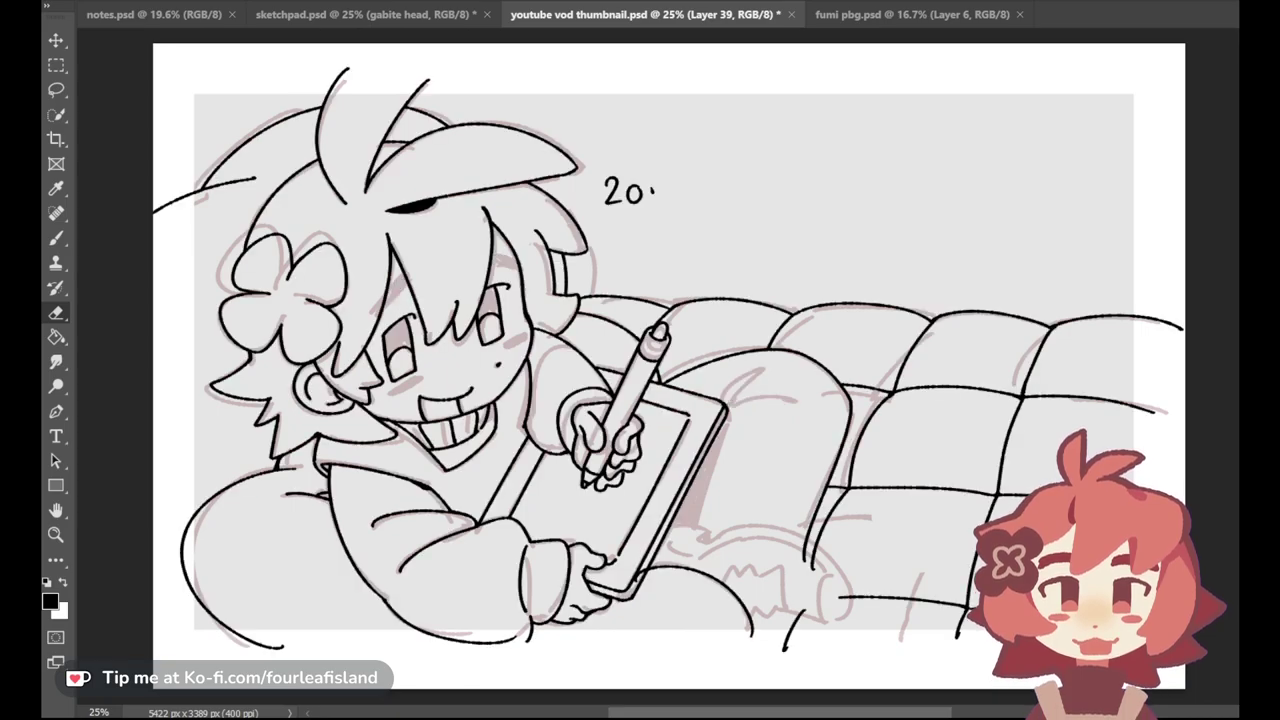
pyautogui.hotkey('ctrl', ',')
pyautogui.hotkey('alt', ']')
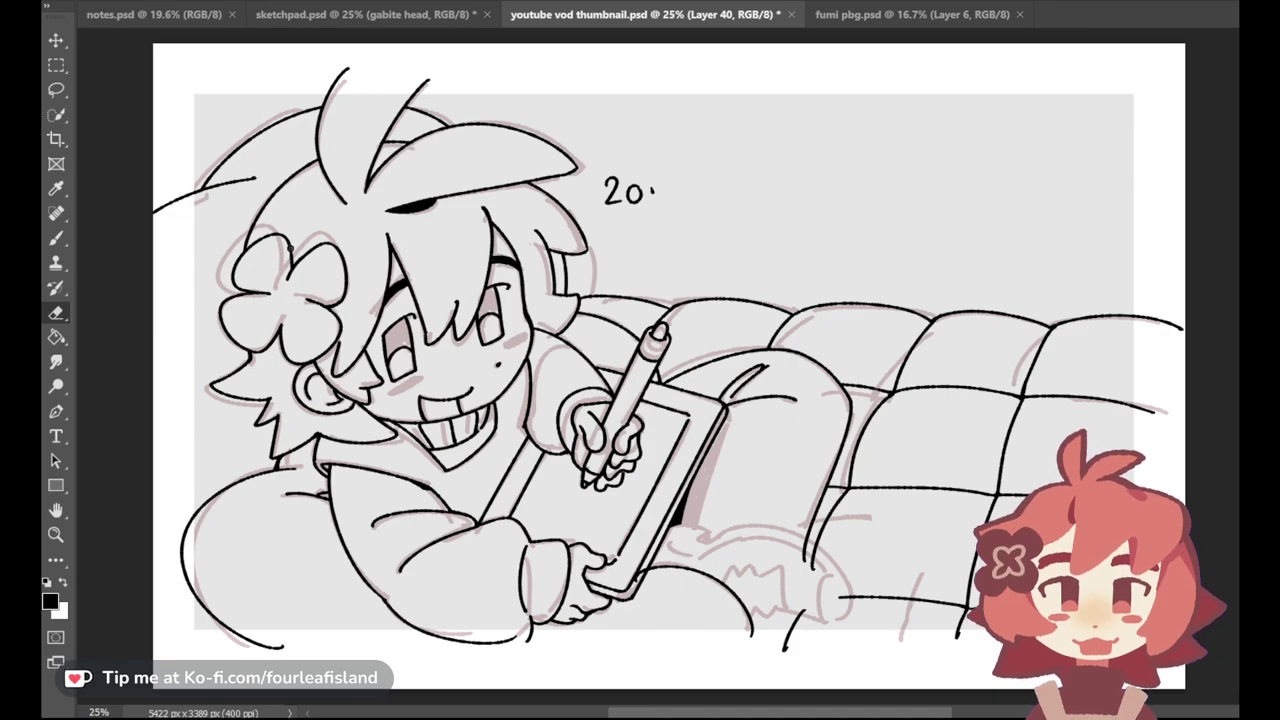
pyautogui.click(56, 238)
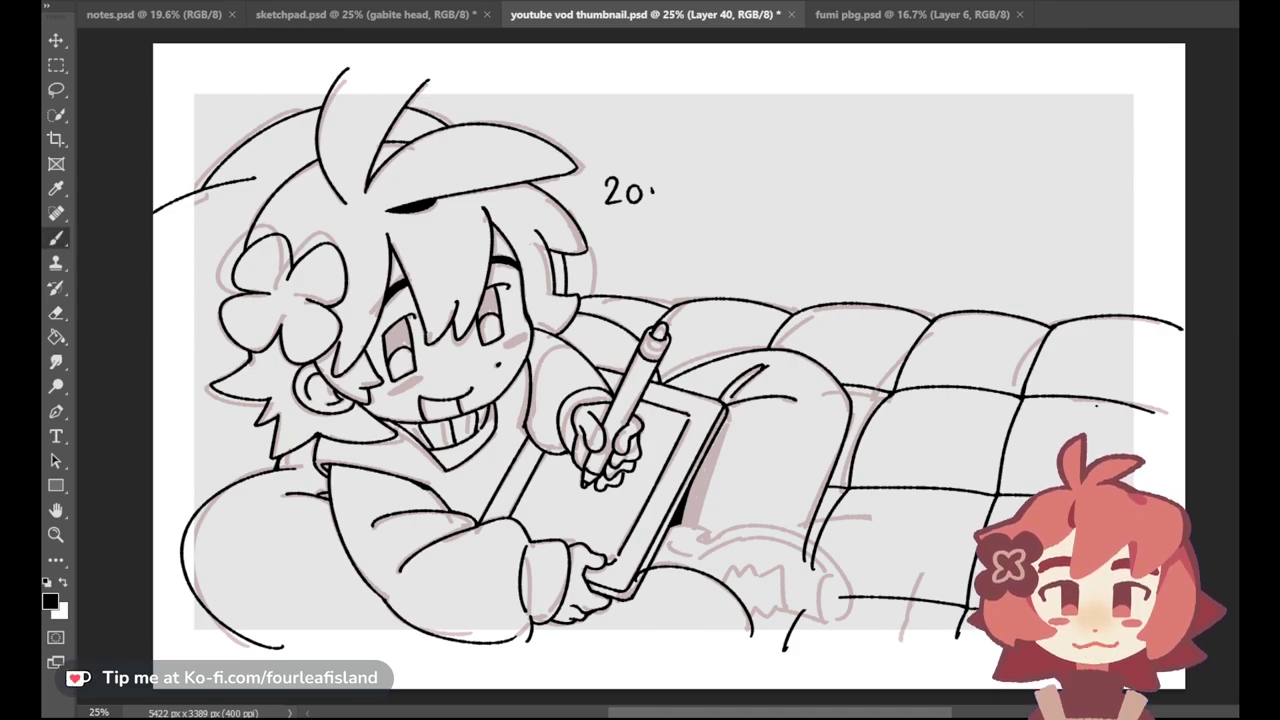
pyautogui.hotkey('ctrl', ',')
pyautogui.hotkey('ctrl', ',')
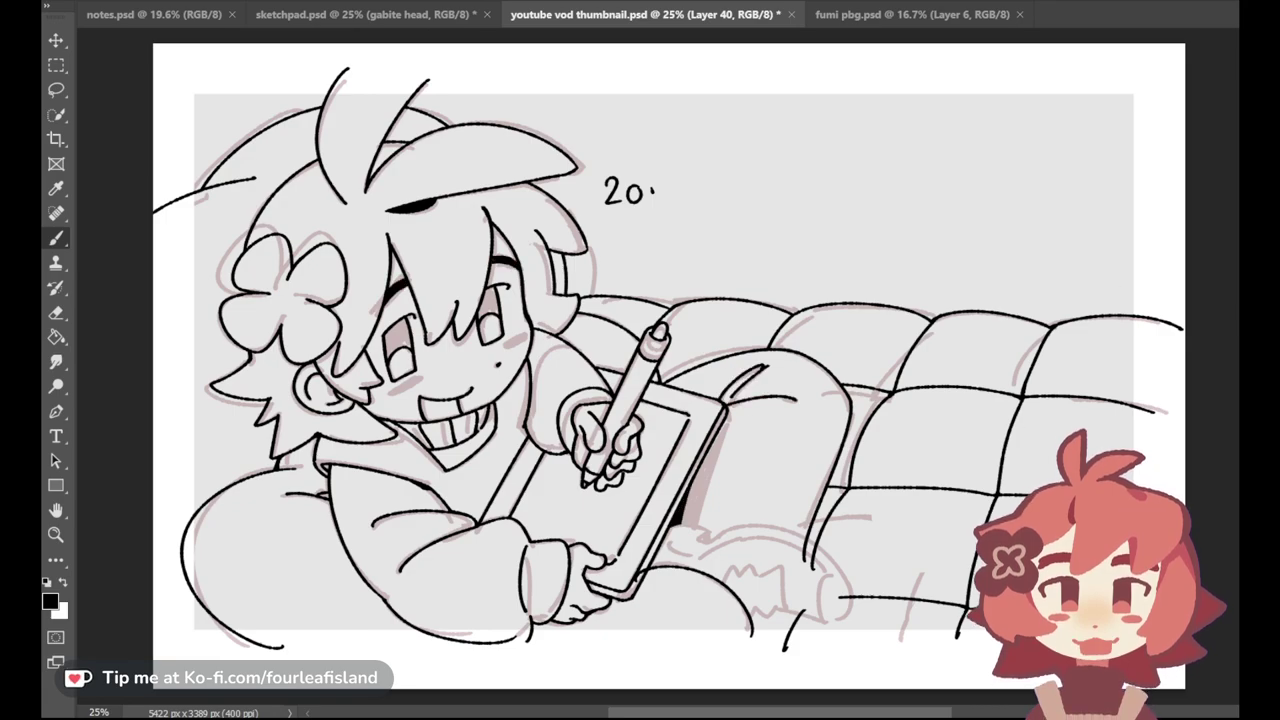
pyautogui.hotkey('ctrl', ',')
pyautogui.hotkey('ctrl', ',')
pyautogui.hotkey('ctrl', ',')
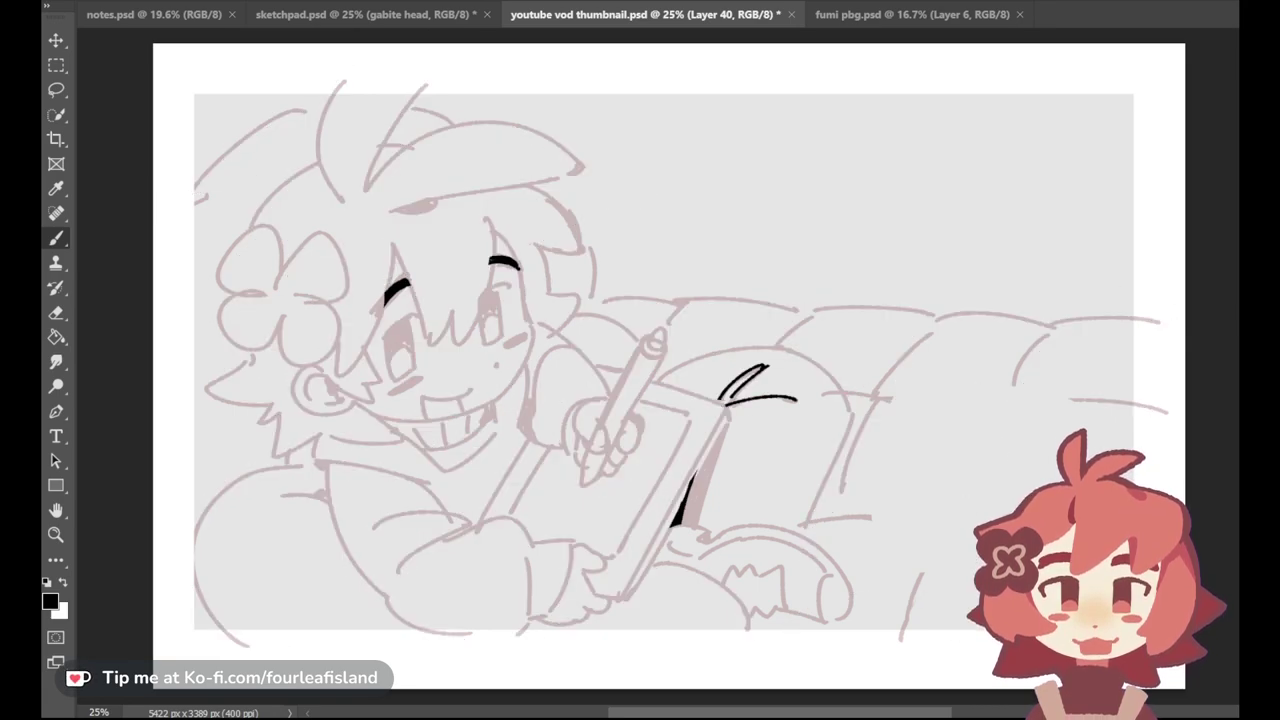
pyautogui.hotkey('ctrl', ',')
# Step: On the merged line art layer, erase the excess ink where the body line meets the tablet's lower outer edge
pyautogui.hotkey('alt', '[')
pyautogui.click(57, 536)
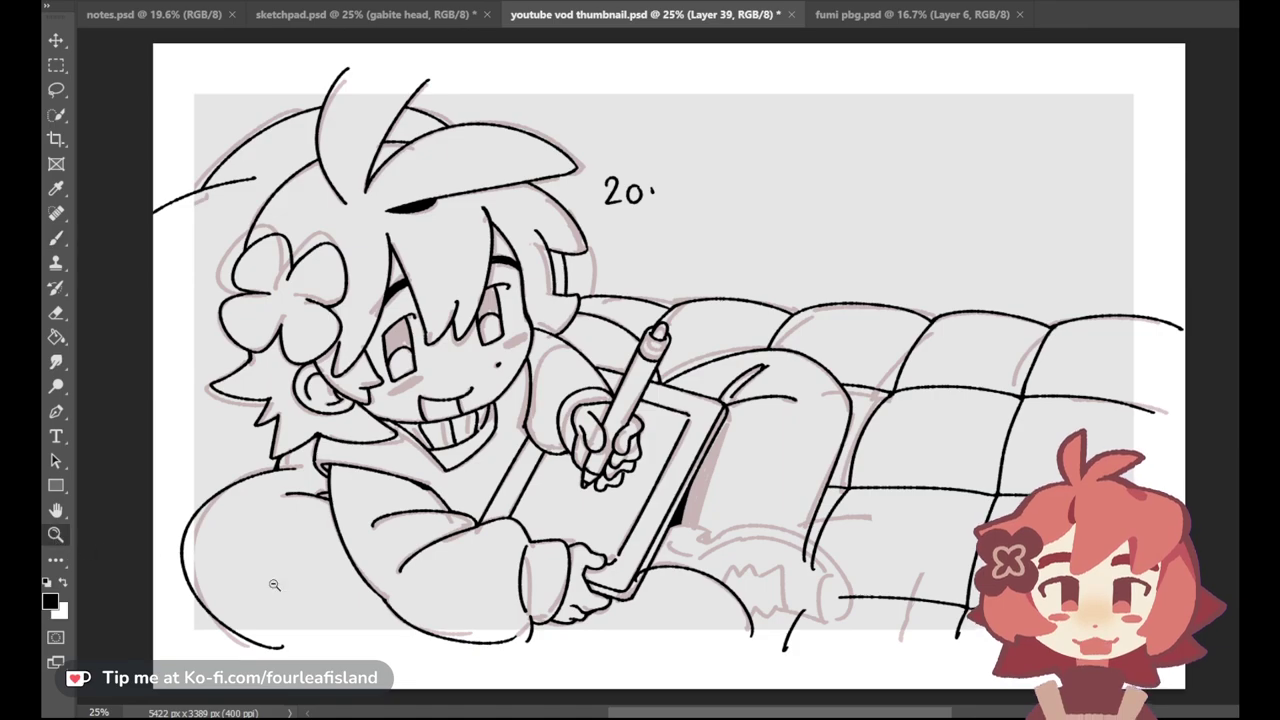
pyautogui.moveTo(622, 611); pyautogui.dragTo(722, 606)
pyautogui.click(56, 314)
pyautogui.moveTo(726, 479)
pyautogui.mouseDown()
pyautogui.moveTo(695, 500)
pyautogui.moveTo(703, 483)
pyautogui.moveTo(685, 514)
pyautogui.moveTo(709, 468)
pyautogui.mouseUp()
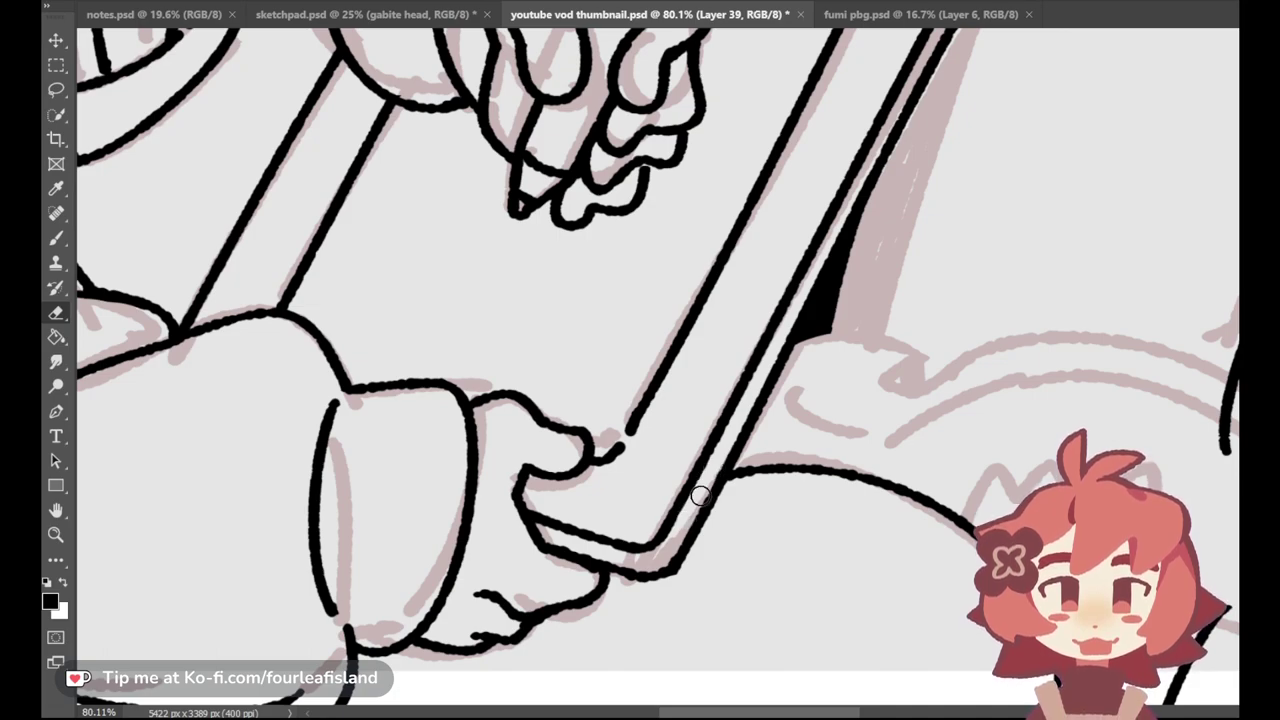
pyautogui.hotkey('ctrl', '0')
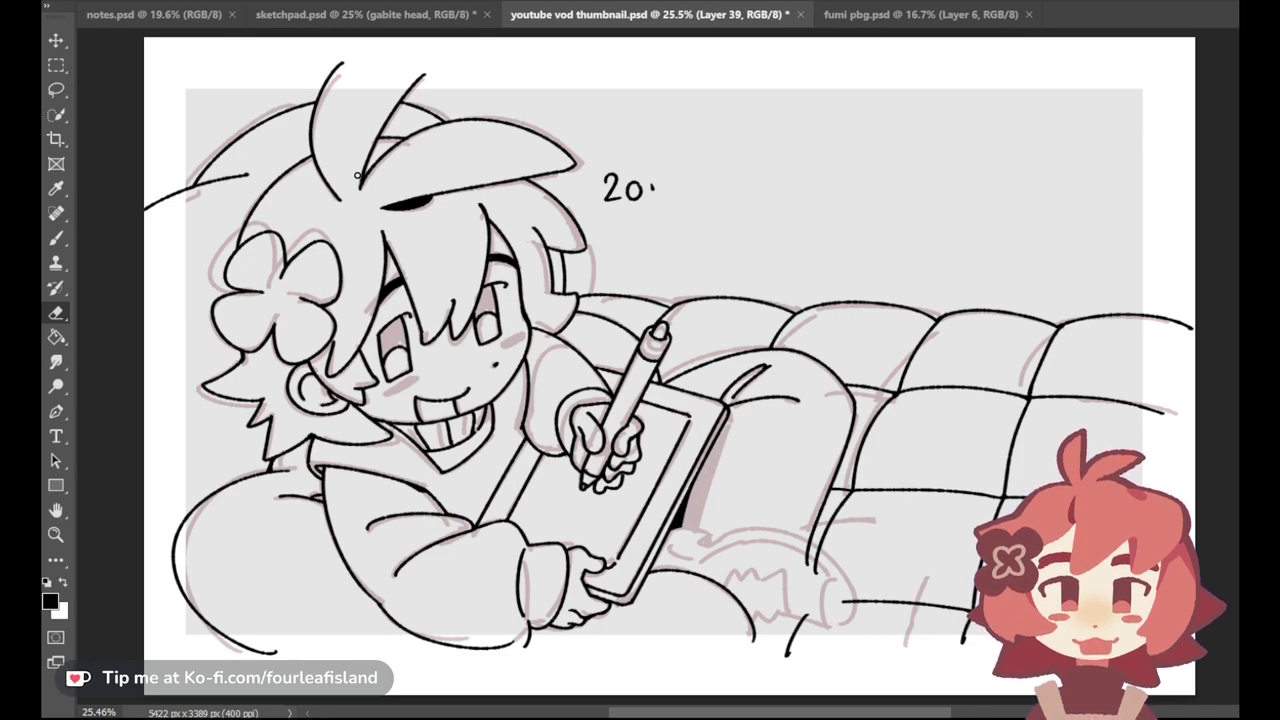
# Step: On a new layer, ink the outer curve of the shape below the knee, from the tablet's edge to its far end
pyautogui.press('b')
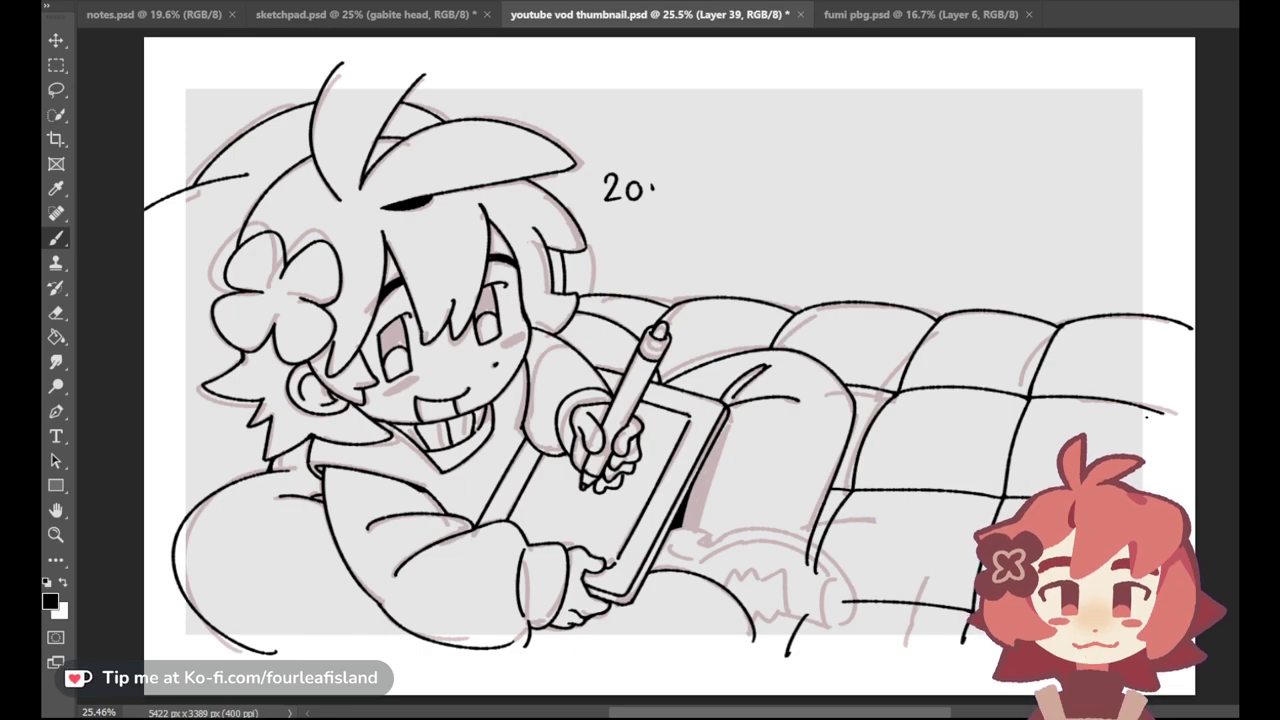
pyautogui.hotkey('ctrl', ',')
pyautogui.hotkey('ctrl', ',')
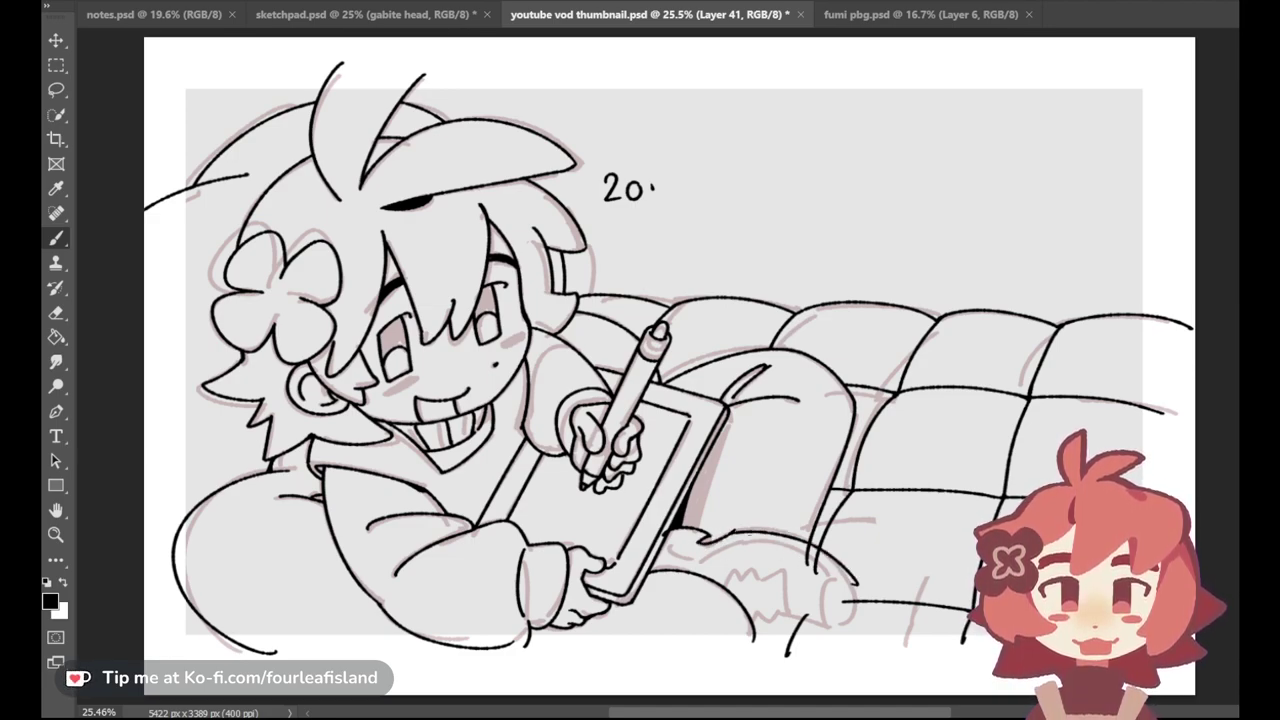
pyautogui.moveTo(739, 534); pyautogui.dragTo(853, 598)
pyautogui.hotkey('ctrl', 'z')
pyautogui.moveTo(738, 532)
pyautogui.mouseDown()
pyautogui.moveTo(824, 555)
pyautogui.moveTo(848, 597)
pyautogui.mouseUp()
pyautogui.hotkey('ctrl', 'z')
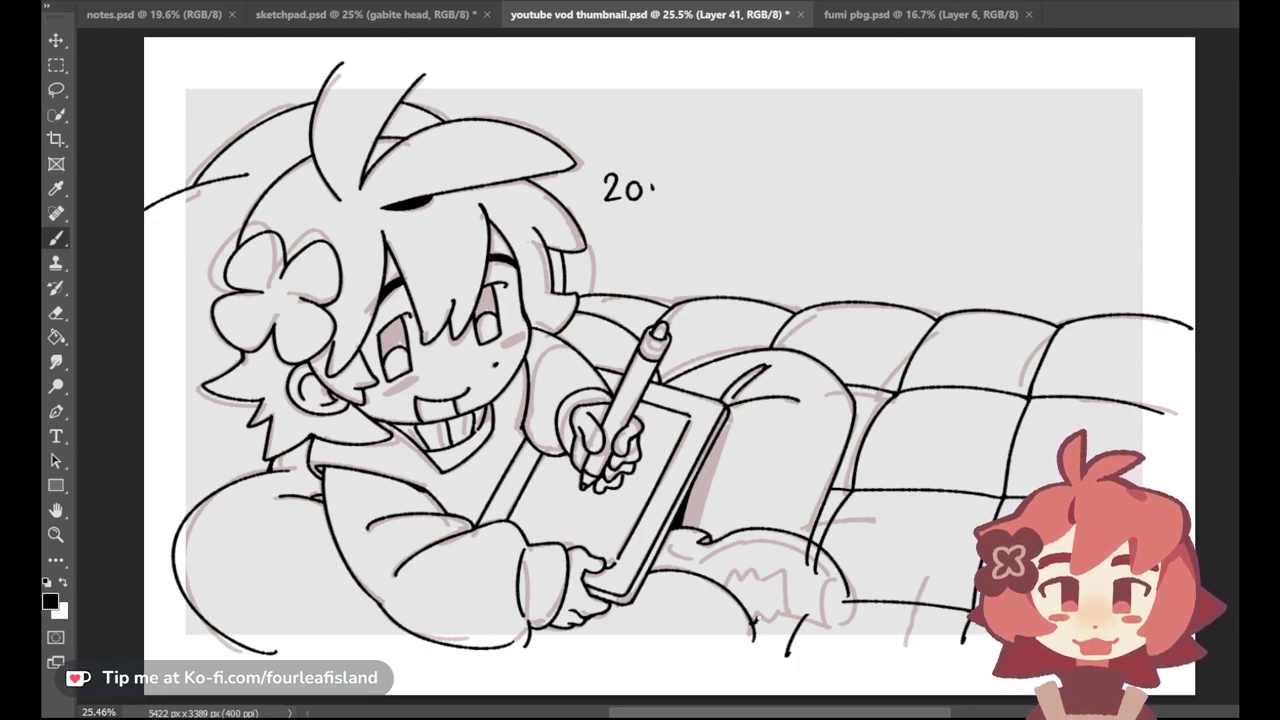
# Step: Ink the jagged zigzag edges and the short straight side inside the shape below the knee
pyautogui.hotkey('ctrl', 'z')
pyautogui.moveTo(754, 621); pyautogui.dragTo(785, 616)
pyautogui.moveTo(738, 580)
pyautogui.mouseDown()
pyautogui.moveTo(776, 566)
pyautogui.moveTo(794, 590)
pyautogui.moveTo(794, 570)
pyautogui.moveTo(780, 572)
pyautogui.moveTo(788, 617)
pyautogui.mouseUp()
pyautogui.hotkey('ctrl', 'z')
pyautogui.hotkey('ctrl', 'z')
pyautogui.hotkey('ctrl', 'z')
pyautogui.hotkey('ctrl', 'z')
pyautogui.hotkey('ctrl', 'z')
pyautogui.hotkey('ctrl', 'z')
pyautogui.hotkey('ctrl', 'z')
pyautogui.moveTo(791, 573); pyautogui.dragTo(788, 608)
pyautogui.hotkey('ctrl', 'z')
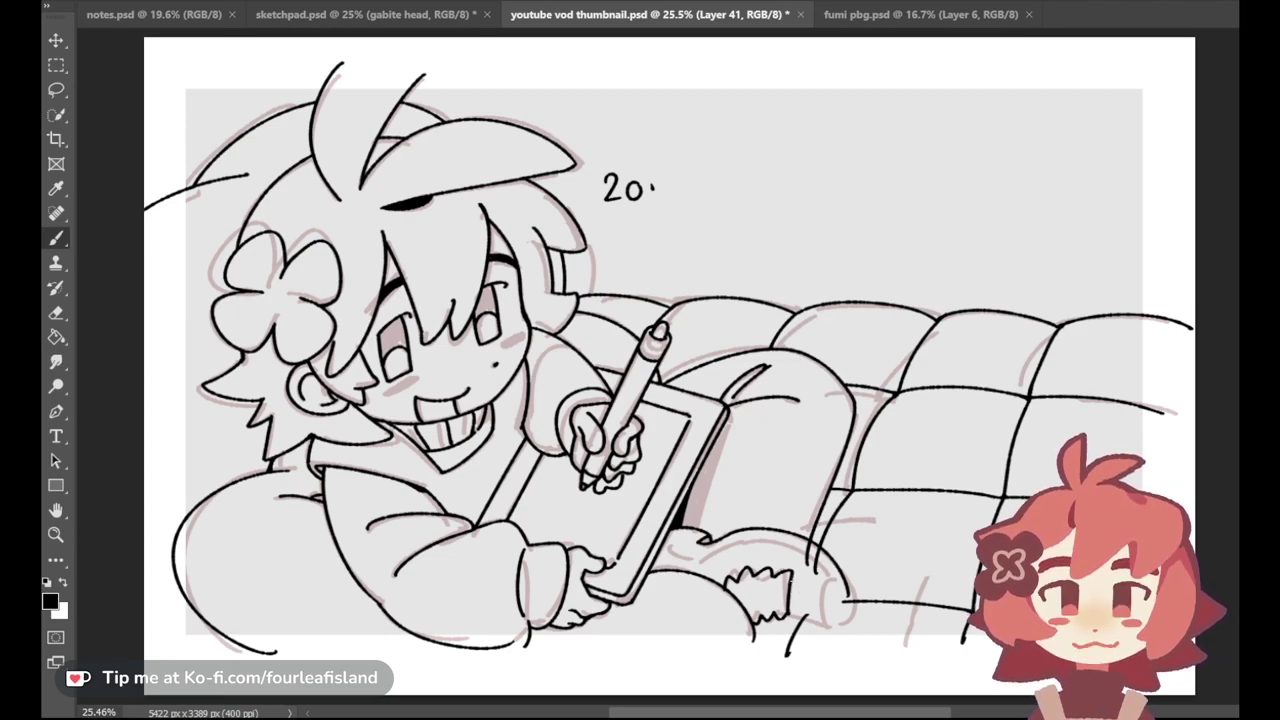
pyautogui.hotkey('ctrl', 'z')
# Step: Ink the rounded far end of the shape below the knee and its small inner loop
pyautogui.moveTo(788, 615)
pyautogui.mouseDown()
pyautogui.moveTo(852, 617)
pyautogui.moveTo(852, 582)
pyautogui.mouseUp()
pyautogui.hotkey('ctrl', 'z')
pyautogui.hotkey('ctrl', 'z')
pyautogui.moveTo(818, 624)
pyautogui.mouseDown()
pyautogui.moveTo(836, 577)
pyautogui.moveTo(818, 623)
pyautogui.mouseUp()
pyautogui.hotkey('ctrl', 'z')
pyautogui.hotkey('ctrl', 'z')
pyautogui.hotkey('ctrl', 'z')
pyautogui.hotkey('ctrl', 'z')
pyautogui.hotkey('ctrl', 'z')
pyautogui.hotkey('ctrl', 'z')
pyautogui.hotkey('ctrl', 'shift', 'z')
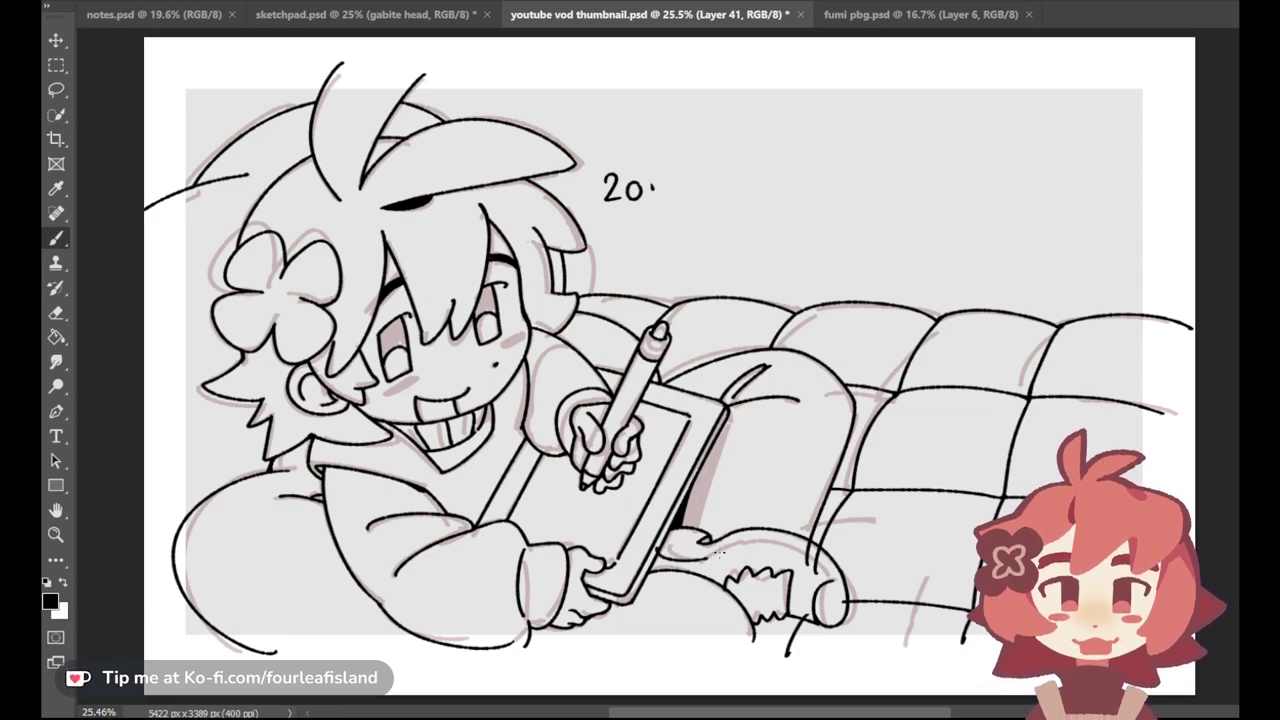
# Step: Ink the inner curve parallel to the outer outline, running from beside the tablet over the zigzag to the rounded end
pyautogui.moveTo(658, 555); pyautogui.dragTo(805, 549)
pyautogui.hotkey('ctrl', 'z')
pyautogui.moveTo(722, 550)
pyautogui.mouseDown()
pyautogui.moveTo(813, 555)
pyautogui.moveTo(789, 544)
pyautogui.moveTo(819, 566)
pyautogui.moveTo(807, 554)
pyautogui.mouseUp()
pyautogui.hotkey('ctrl', 'z')
pyautogui.hotkey('ctrl', 'z')
pyautogui.hotkey('ctrl', 'z')
pyautogui.hotkey('ctrl', 'z')
pyautogui.moveTo(724, 547)
pyautogui.mouseDown()
pyautogui.moveTo(792, 548)
pyautogui.moveTo(834, 582)
pyautogui.mouseUp()
pyautogui.hotkey('ctrl', 'z')
pyautogui.hotkey('ctrl', 'z')
pyautogui.moveTo(783, 546); pyautogui.dragTo(827, 580)
pyautogui.hotkey('ctrl', 'z')
pyautogui.hotkey('ctrl', 'z')
pyautogui.hotkey('ctrl', 'z')
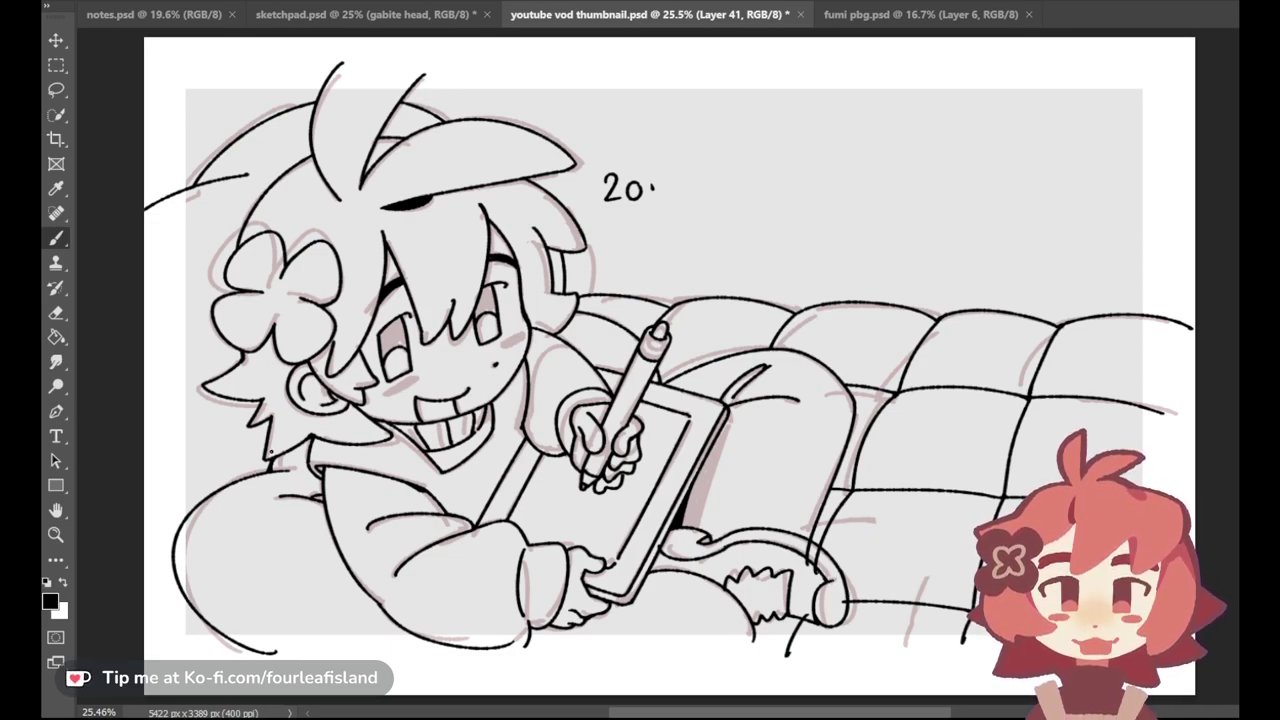
pyautogui.click(56, 312)
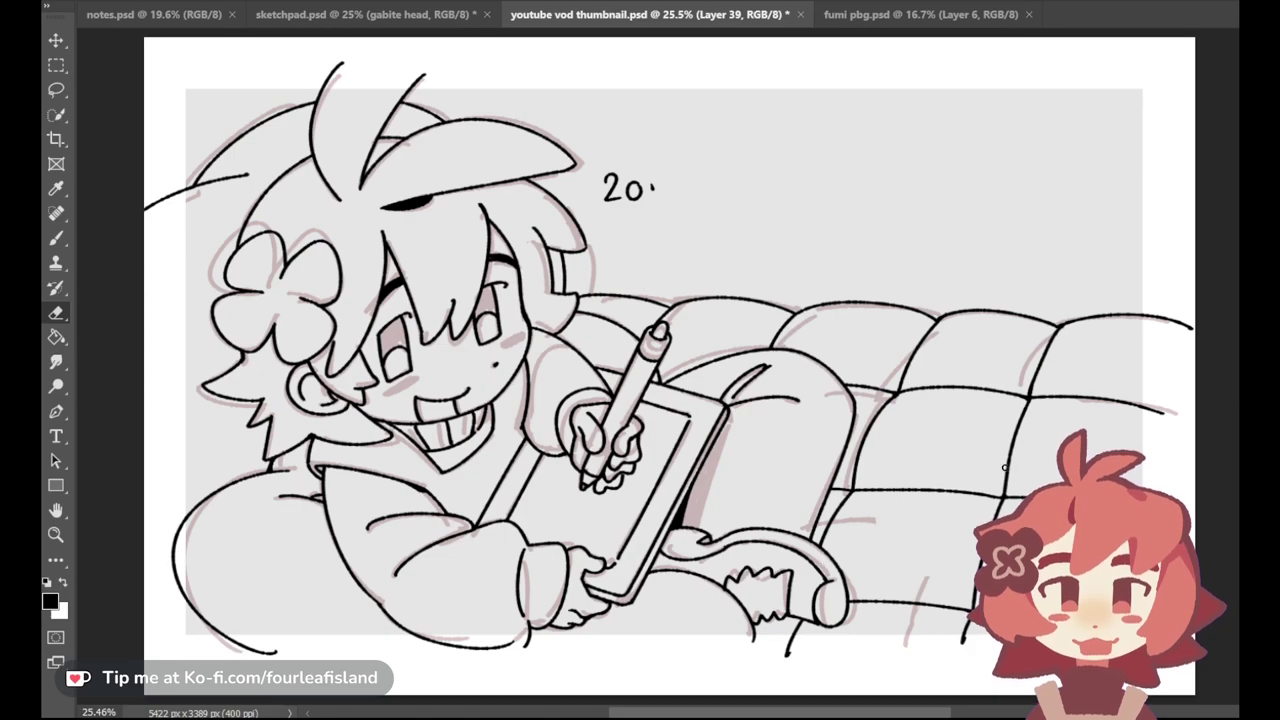
pyautogui.press('space')
pyautogui.click(56, 237)
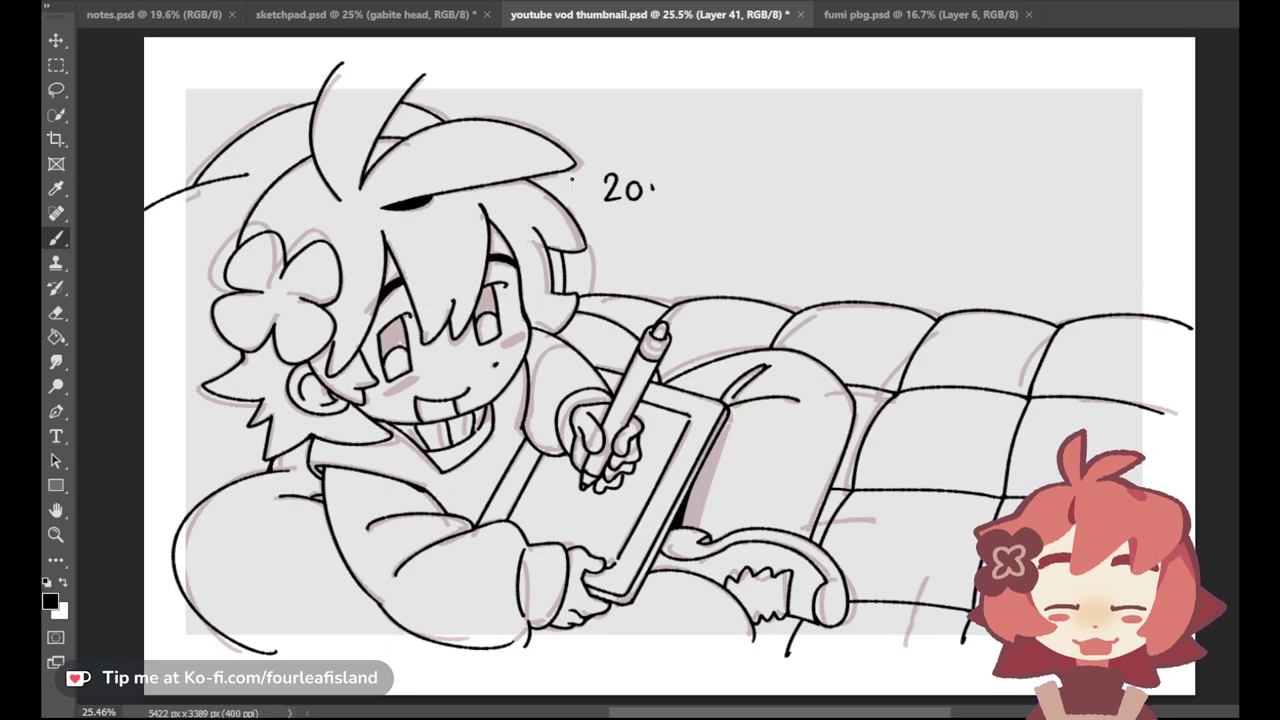
pyautogui.click(300, 14)
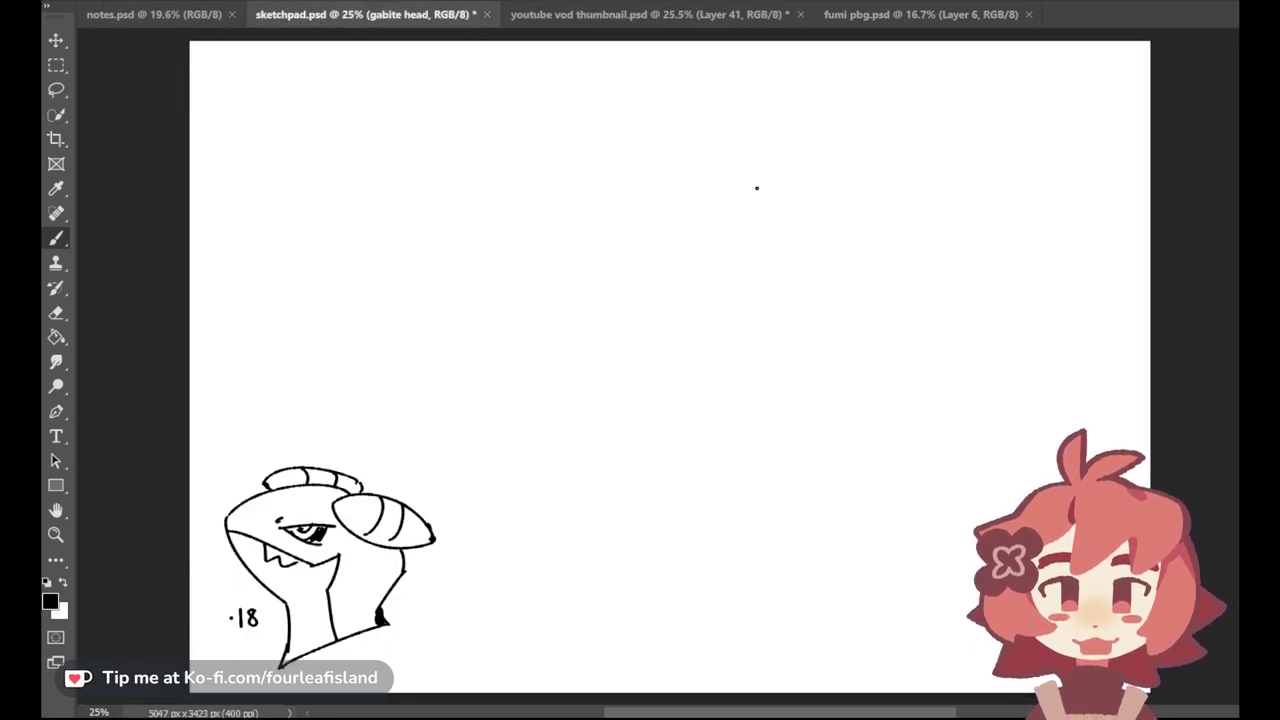
pyautogui.click(700, 14)
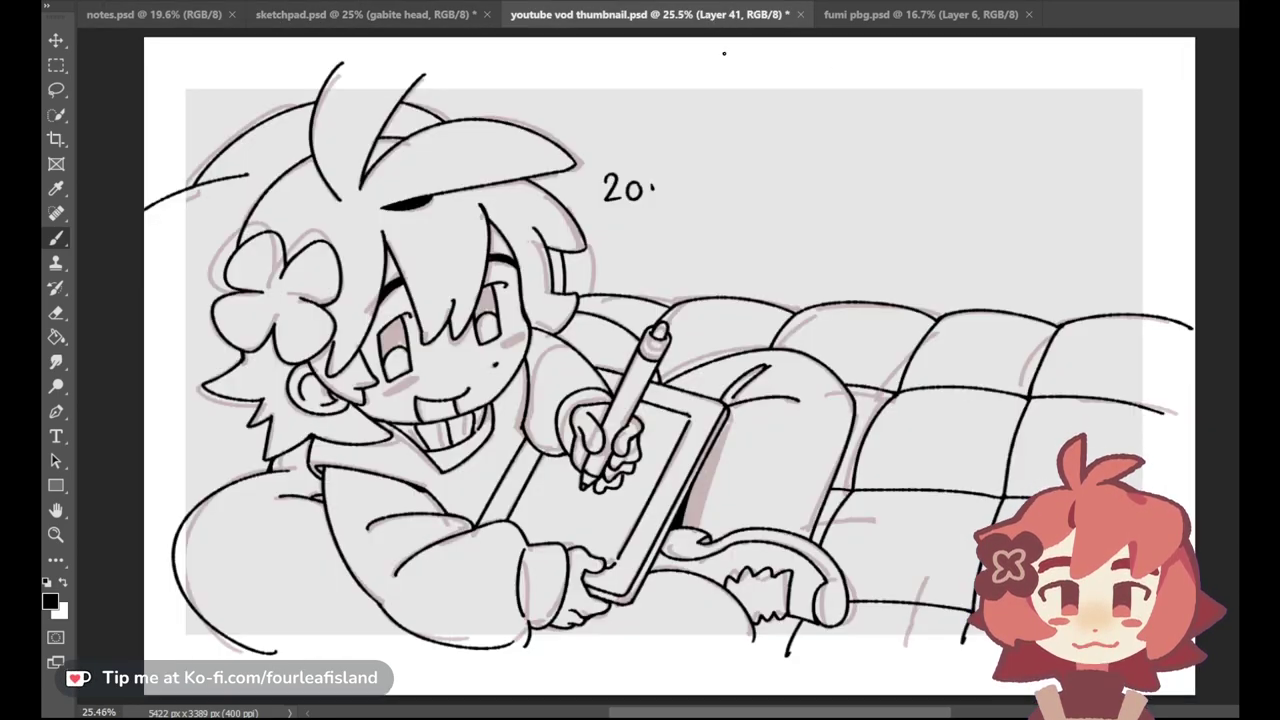
# Step: Hide the rough sketch beneath the black line art in the thumbnail document
pyautogui.hotkey('ctrl', ',')
pyautogui.hotkey('ctrl', ',')
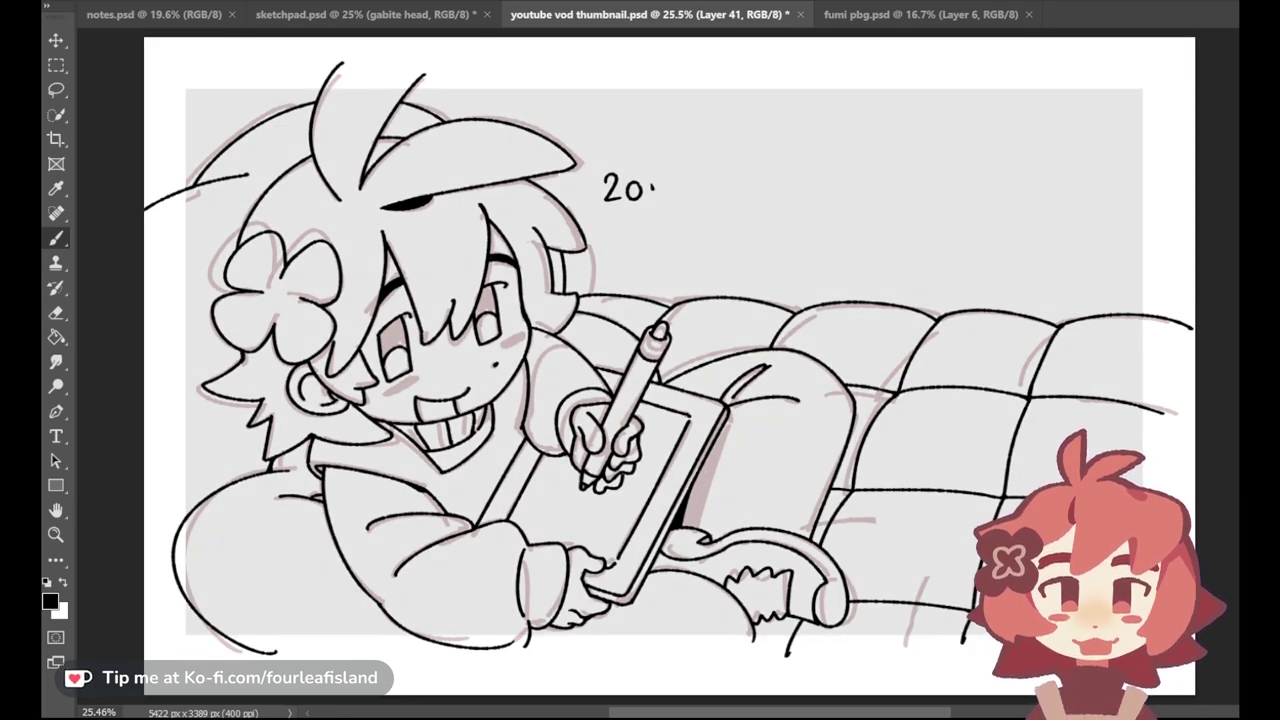
pyautogui.hotkey('ctrl', ',')
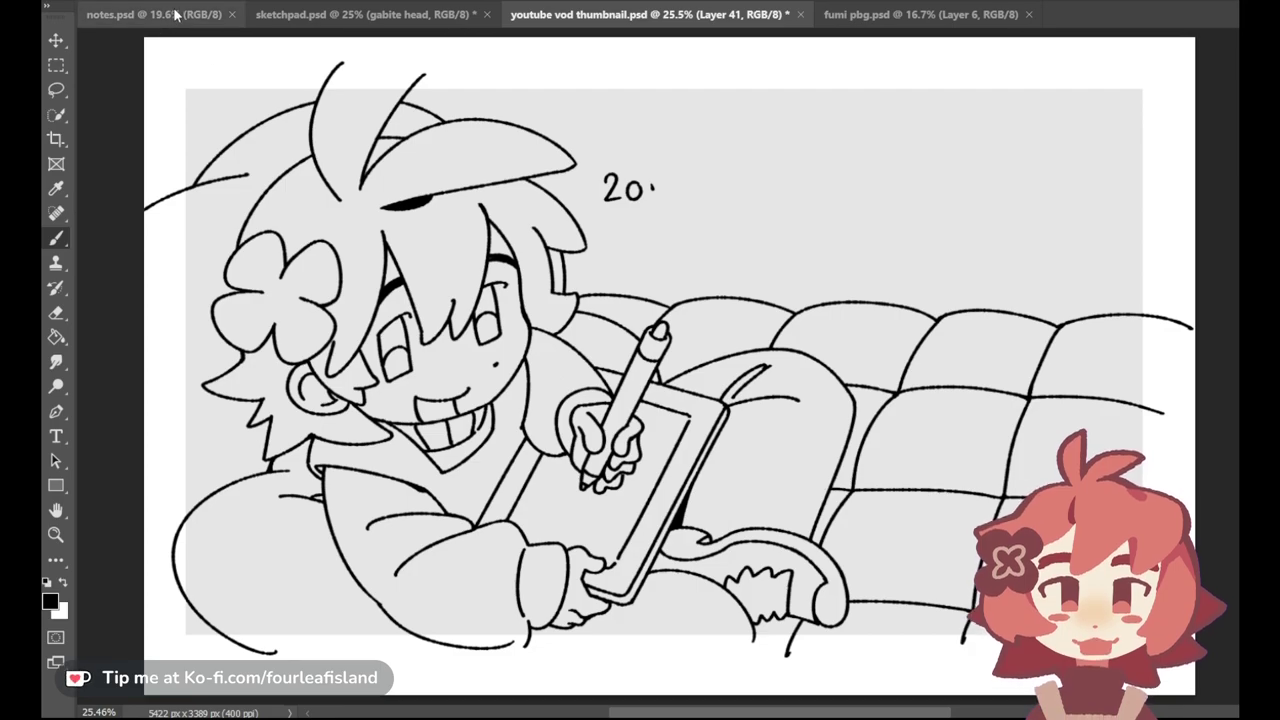
# Step: Switch to the sketchpad.psd document, add a new layer, and draw the round outline of an animal head in black near the canvas's upper left
pyautogui.click(319, 13)
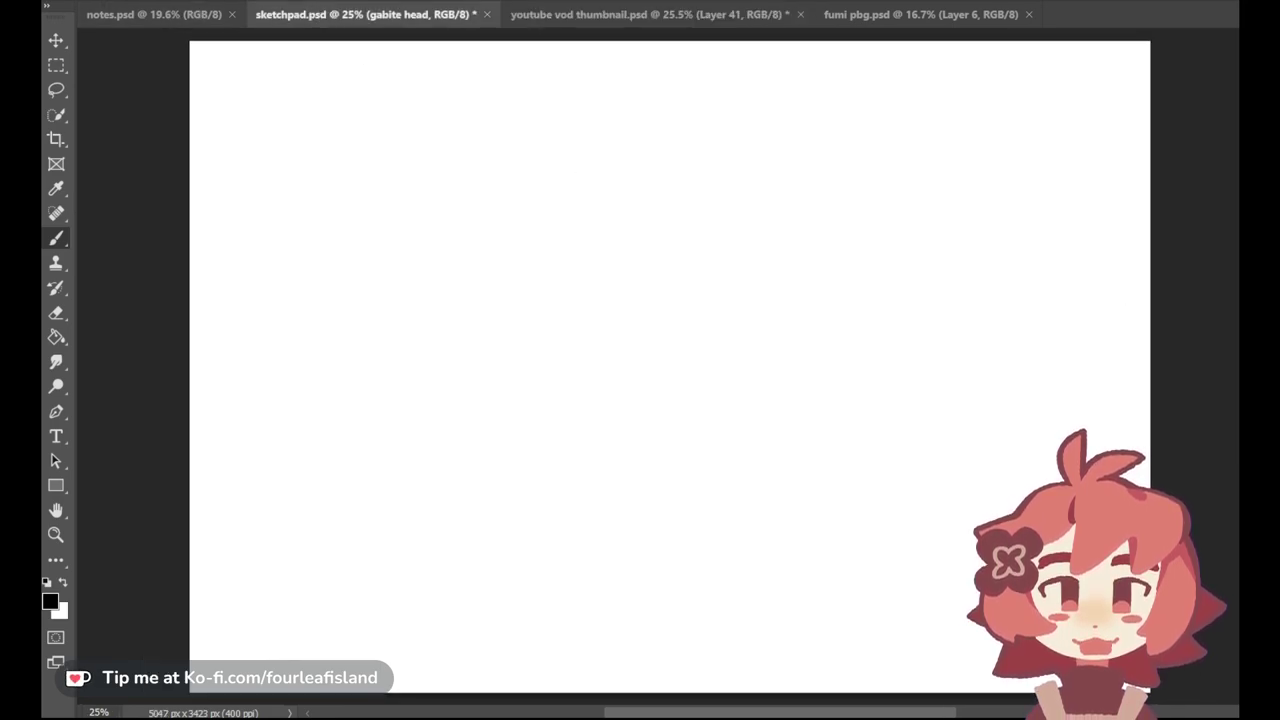
pyautogui.hotkey('ctrl', 'shift', 'alt', 'n')
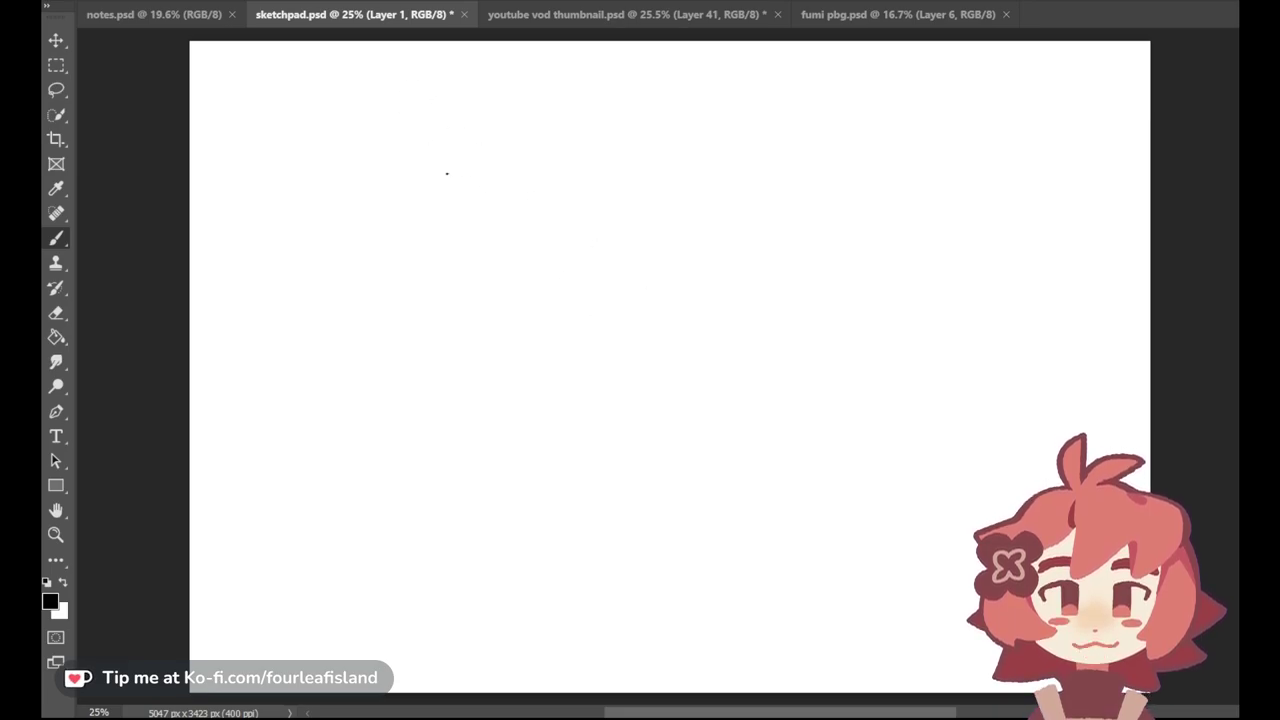
pyautogui.moveTo(331, 113); pyautogui.dragTo(368, 108)
pyautogui.moveTo(302, 183); pyautogui.dragTo(362, 108)
pyautogui.hotkey('ctrl', 'z')
pyautogui.moveTo(375, 123)
pyautogui.mouseDown()
pyautogui.moveTo(331, 123)
pyautogui.moveTo(362, 121)
pyautogui.moveTo(327, 137)
pyautogui.moveTo(436, 190)
pyautogui.moveTo(355, 129)
pyautogui.moveTo(284, 180)
pyautogui.mouseUp()
pyautogui.hotkey('ctrl', 'z')
pyautogui.hotkey('ctrl', 'z')
pyautogui.hotkey('ctrl', 'z')
# Step: Draw the head's left ear as a rounded outer shape with a smaller inner ear
pyautogui.moveTo(326, 137)
pyautogui.mouseDown()
pyautogui.moveTo(295, 184)
pyautogui.moveTo(276, 176)
pyautogui.moveTo(293, 180)
pyautogui.mouseUp()
pyautogui.hotkey('ctrl', 'z')
pyautogui.moveTo(265, 164)
pyautogui.mouseDown()
pyautogui.moveTo(312, 112)
pyautogui.moveTo(326, 136)
pyautogui.moveTo(312, 129)
pyautogui.moveTo(313, 147)
pyautogui.moveTo(286, 158)
pyautogui.moveTo(303, 152)
pyautogui.mouseUp()
pyautogui.hotkey('ctrl', 'z')
pyautogui.hotkey('ctrl', 'z')
# Step: Draw the head's right ear with its inner shape, matching the ear on the other side
pyautogui.moveTo(384, 132)
pyautogui.mouseDown()
pyautogui.moveTo(437, 119)
pyautogui.moveTo(446, 160)
pyautogui.mouseUp()
pyautogui.hotkey('ctrl', 'z')
pyautogui.hotkey('ctrl', 'z')
pyautogui.moveTo(409, 110)
pyautogui.mouseDown()
pyautogui.moveTo(434, 143)
pyautogui.moveTo(455, 150)
pyautogui.moveTo(451, 176)
pyautogui.moveTo(432, 183)
pyautogui.moveTo(404, 140)
pyautogui.moveTo(418, 132)
pyautogui.moveTo(432, 157)
pyautogui.moveTo(416, 129)
pyautogui.moveTo(437, 157)
pyautogui.mouseUp()
pyautogui.hotkey('ctrl', 'z')
pyautogui.hotkey('ctrl', 'z')
pyautogui.hotkey('ctrl', 'z')
pyautogui.moveTo(420, 170); pyautogui.dragTo(436, 161)
pyautogui.hotkey('ctrl', 'z')
# Step: Draw two angry slanted eyes with round irises on the head
pyautogui.moveTo(309, 174)
pyautogui.mouseDown()
pyautogui.moveTo(344, 192)
pyautogui.moveTo(312, 204)
pyautogui.moveTo(342, 196)
pyautogui.mouseUp()
pyautogui.hotkey('ctrl', 'z')
pyautogui.hotkey('ctrl', 'z')
pyautogui.moveTo(331, 177)
pyautogui.mouseDown()
pyautogui.moveTo(326, 197)
pyautogui.moveTo(340, 200)
pyautogui.moveTo(325, 198)
pyautogui.moveTo(412, 175)
pyautogui.moveTo(386, 199)
pyautogui.moveTo(407, 206)
pyautogui.moveTo(414, 178)
pyautogui.moveTo(405, 206)
pyautogui.moveTo(338, 188)
pyautogui.mouseUp()
pyautogui.hotkey('ctrl', 'z')
pyautogui.hotkey('ctrl', 'z')
pyautogui.hotkey('ctrl', 'z')
pyautogui.hotkey('ctrl', 'z')
pyautogui.hotkey('ctrl', 'z')
pyautogui.hotkey('ctrl', 'z')
pyautogui.hotkey('ctrl', 'z')
pyautogui.hotkey('ctrl', 'z')
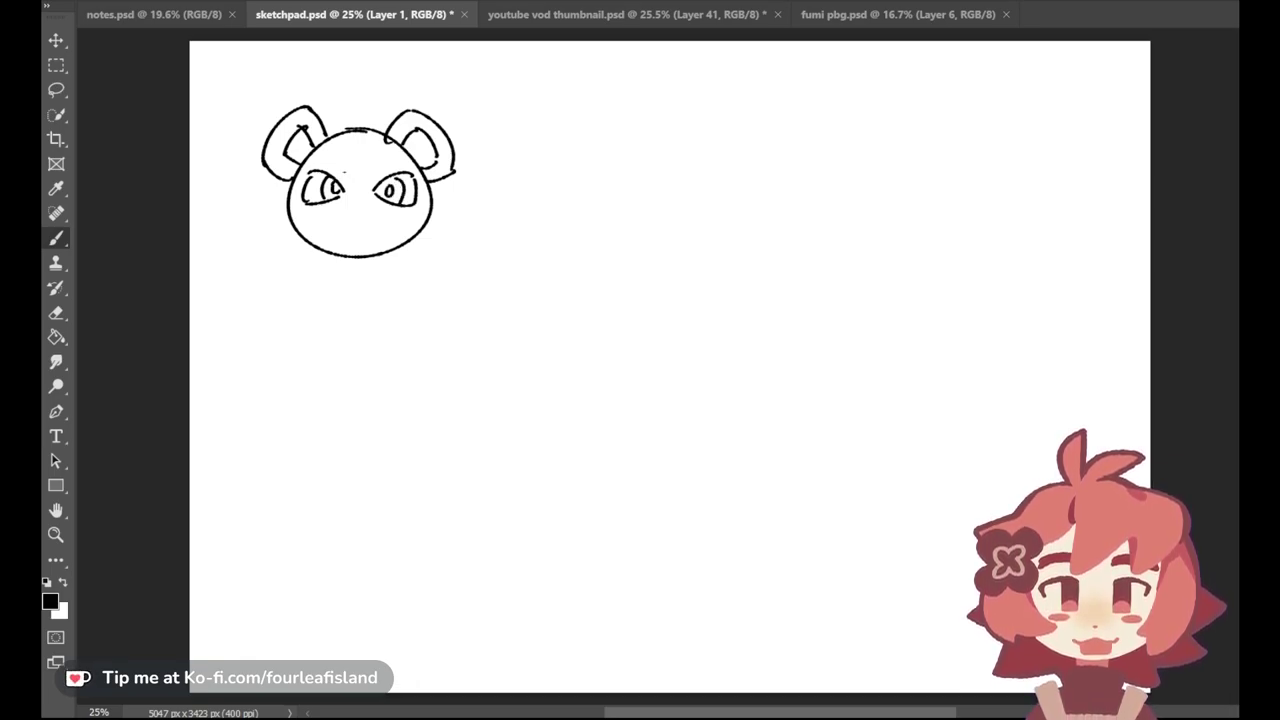
# Step: Draw a V-shaped marking on the forehead and a spiky hair tuft between the ears
pyautogui.moveTo(328, 136)
pyautogui.mouseDown()
pyautogui.moveTo(357, 101)
pyautogui.moveTo(358, 176)
pyautogui.mouseUp()
pyautogui.moveTo(388, 128); pyautogui.dragTo(387, 143)
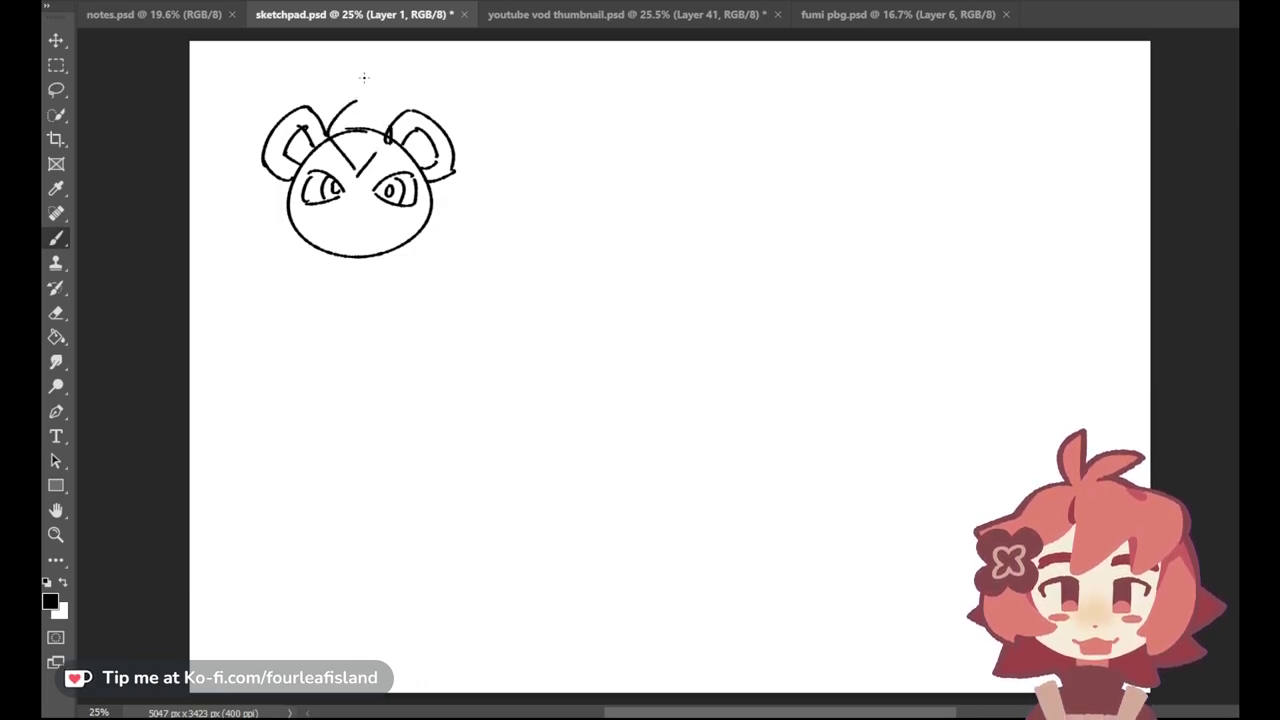
pyautogui.hotkey('ctrl', 'z')
pyautogui.moveTo(367, 103)
pyautogui.mouseDown()
pyautogui.moveTo(354, 100)
pyautogui.moveTo(394, 95)
pyautogui.moveTo(393, 116)
pyautogui.moveTo(396, 94)
pyautogui.mouseUp()
pyautogui.hotkey('ctrl', 'z')
pyautogui.hotkey('ctrl', 'z')
pyautogui.hotkey('ctrl', 'z')
pyautogui.moveTo(396, 95); pyautogui.dragTo(391, 111)
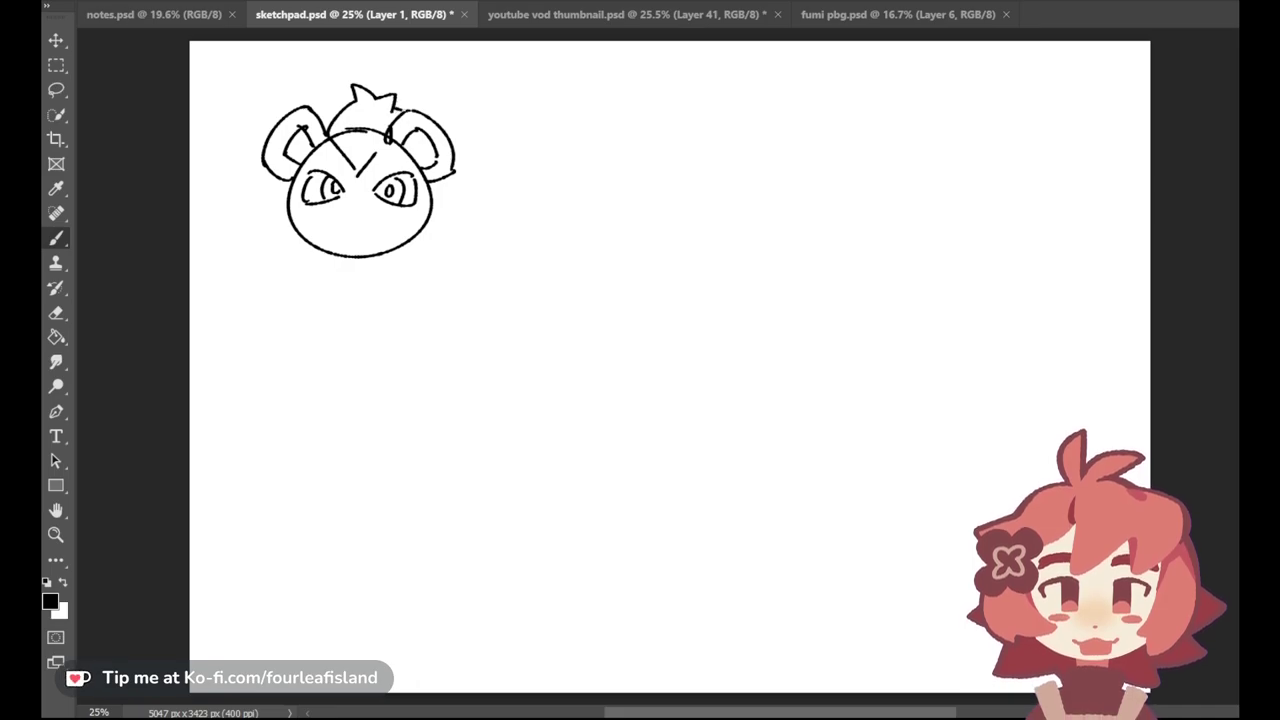
pyautogui.hotkey('ctrl', 'z')
# Step: Draw the small nose and wavy mouth, and erase the head outline where it crosses the hair tuft
pyautogui.moveTo(345, 205); pyautogui.dragTo(367, 207)
pyautogui.hotkey('ctrl', 'z')
pyautogui.moveTo(344, 228); pyautogui.dragTo(378, 230)
pyautogui.click(56, 312)
pyautogui.moveTo(337, 137); pyautogui.dragTo(385, 133)
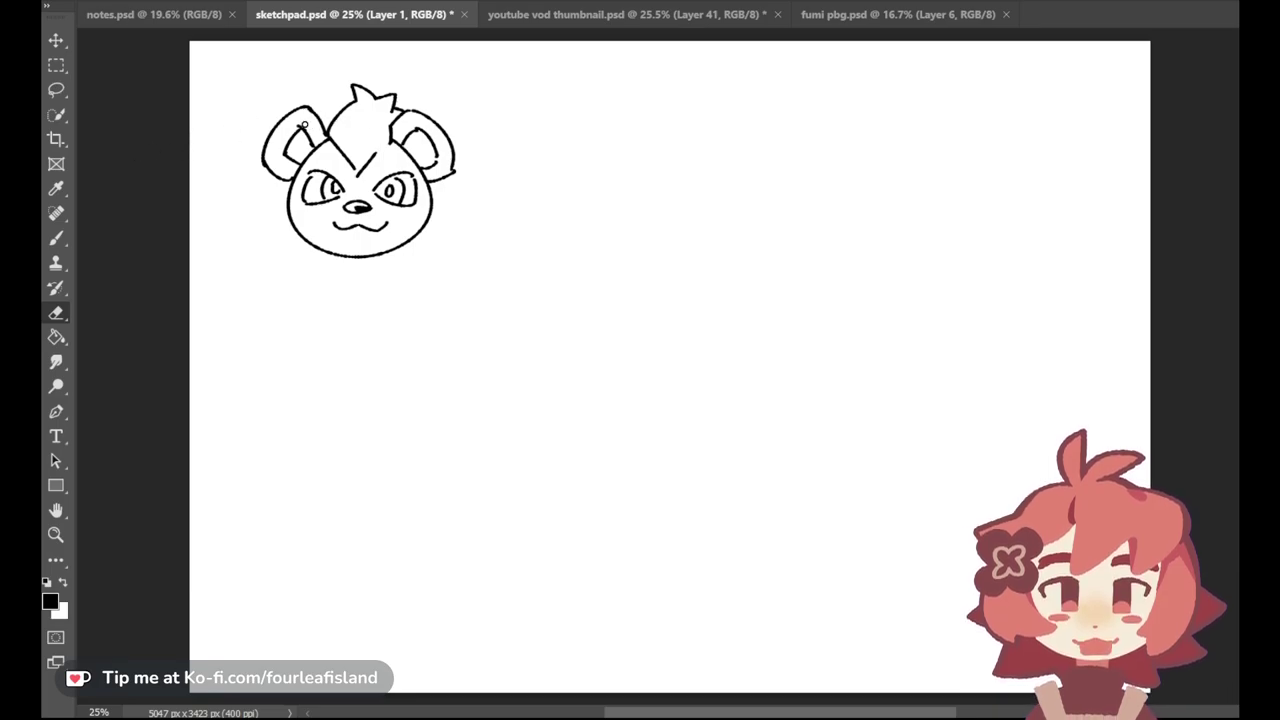
# Step: Redraw the head's left cheek and jaw as a fuller curve and remove the old lower outline
pyautogui.click(56, 237)
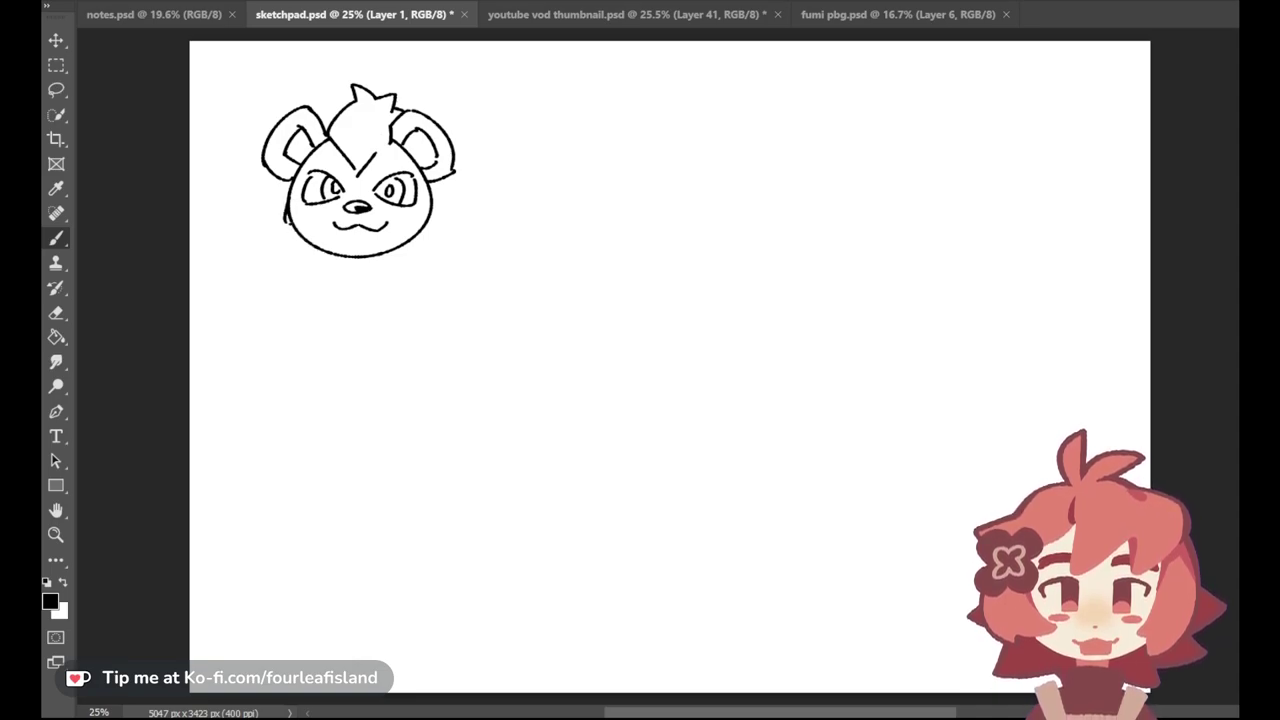
pyautogui.moveTo(286, 212)
pyautogui.mouseDown()
pyautogui.moveTo(330, 259)
pyautogui.moveTo(289, 211)
pyautogui.moveTo(331, 248)
pyautogui.mouseUp()
pyautogui.hotkey('ctrl', 'z')
pyautogui.hotkey('ctrl', 'z')
pyautogui.moveTo(409, 240); pyautogui.dragTo(388, 252)
pyautogui.hotkey('ctrl', 'z')
pyautogui.hotkey('ctrl', 'z')
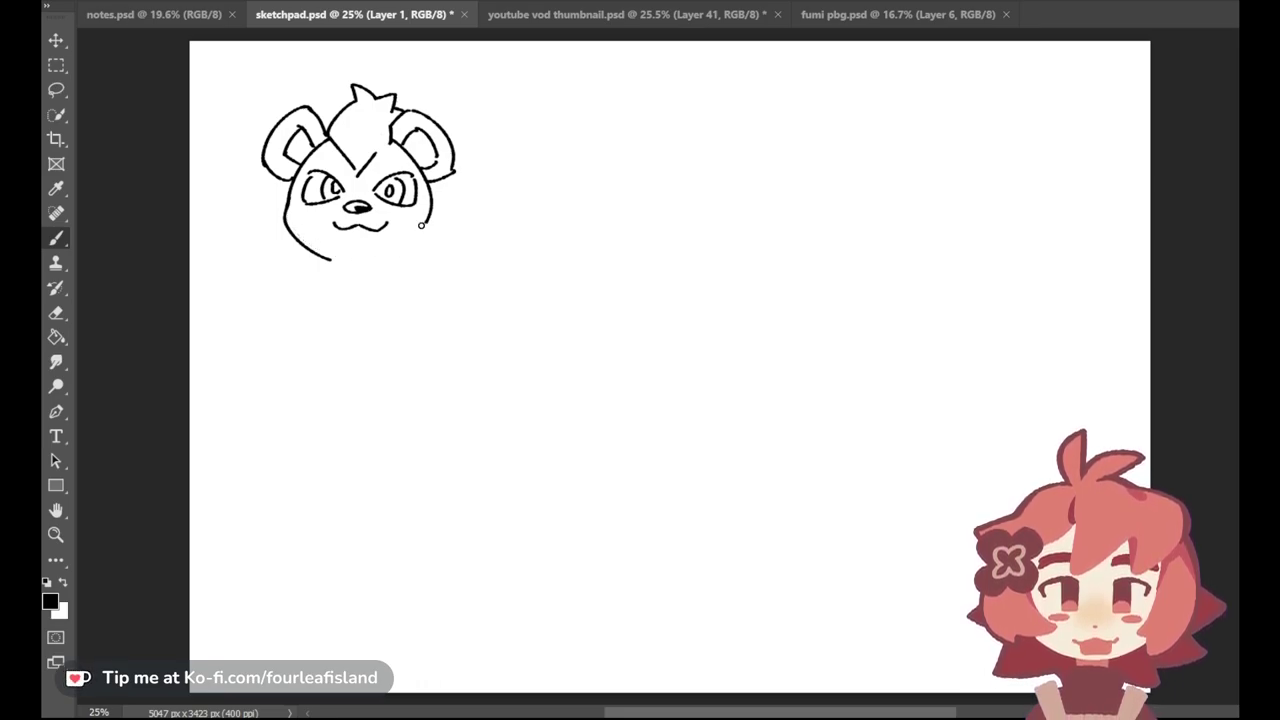
# Step: Draw the head's right cheek and curve the jawline from it toward the chin
pyautogui.moveTo(434, 217); pyautogui.dragTo(431, 199)
pyautogui.moveTo(431, 200); pyautogui.dragTo(436, 229)
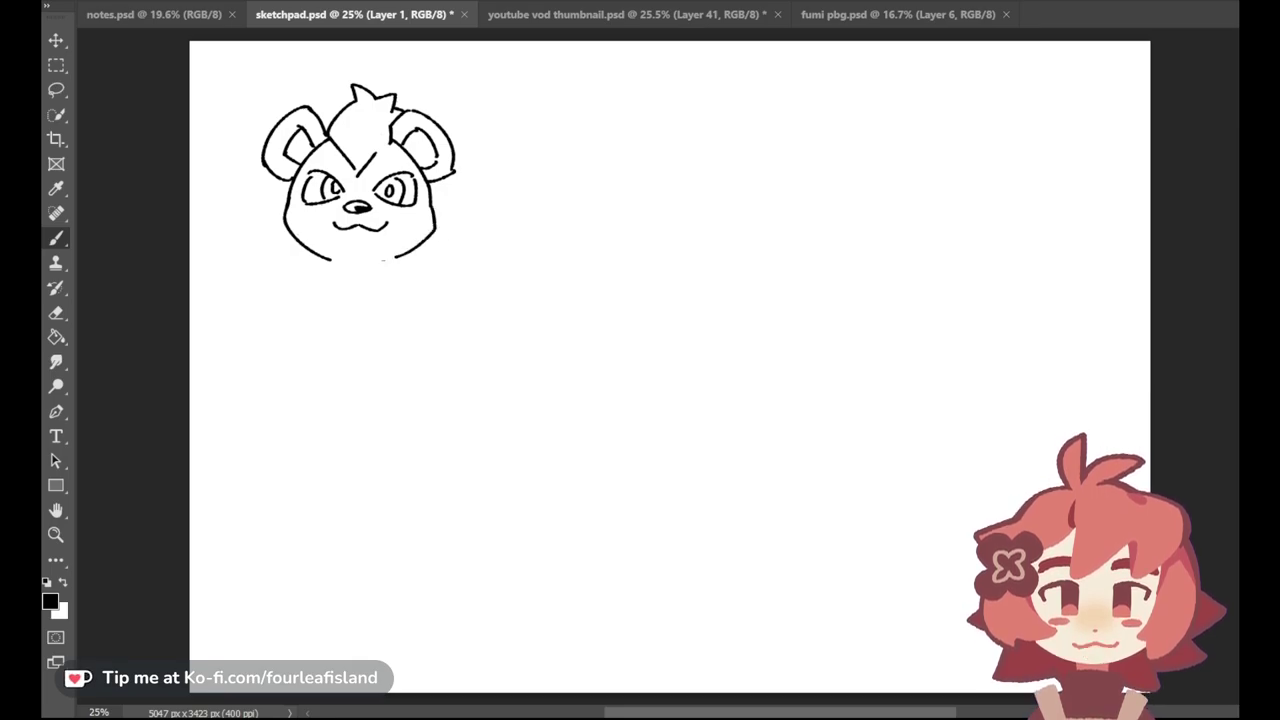
pyautogui.moveTo(355, 268); pyautogui.dragTo(435, 230)
pyautogui.hotkey('ctrl', 'z')
pyautogui.hotkey('ctrl', 'z')
pyautogui.hotkey('ctrl', 'z')
pyautogui.hotkey('ctrl', 'z')
pyautogui.hotkey('ctrl', 'z')
pyautogui.moveTo(362, 264); pyautogui.dragTo(436, 230)
pyautogui.hotkey('ctrl', 'z')
pyautogui.hotkey('ctrl', 'z')
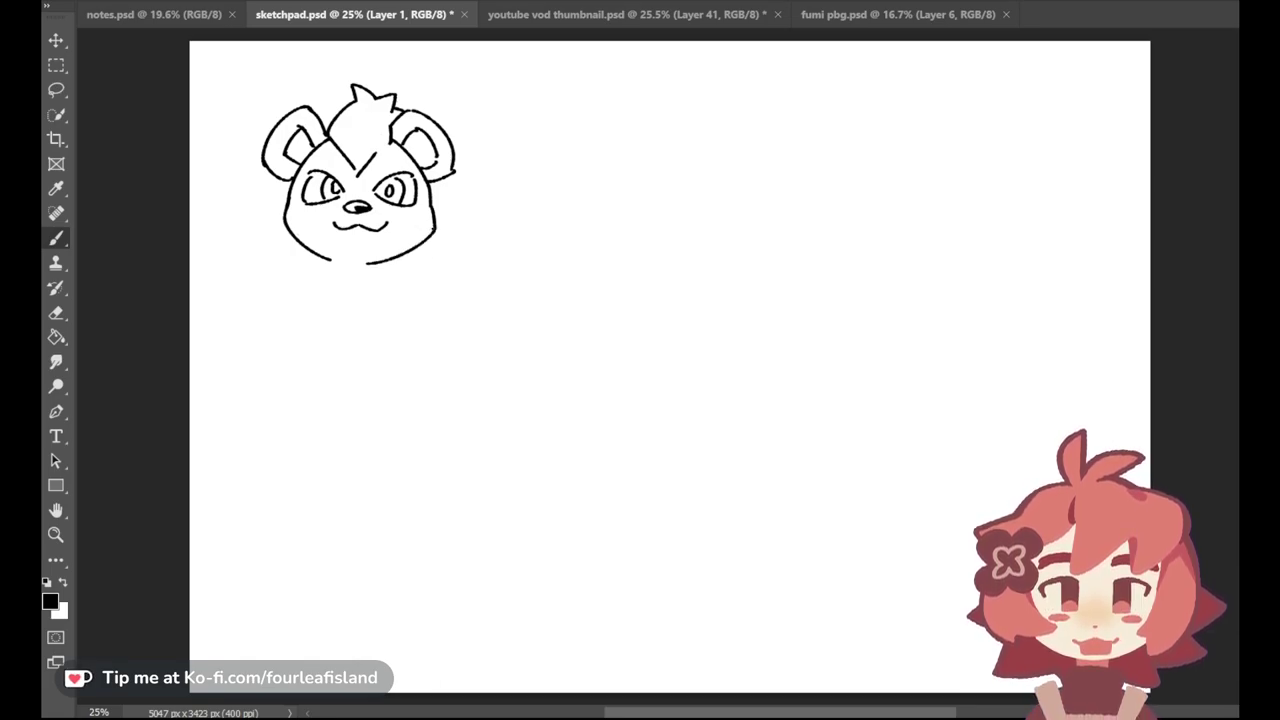
# Step: Draw the two pointed fur tufts below the left jaw as the start of a chest ruff
pyautogui.moveTo(318, 255); pyautogui.dragTo(302, 271)
pyautogui.hotkey('ctrl', 'z')
pyautogui.moveTo(275, 253)
pyautogui.mouseDown()
pyautogui.moveTo(317, 251)
pyautogui.moveTo(288, 264)
pyautogui.moveTo(316, 257)
pyautogui.moveTo(284, 281)
pyautogui.moveTo(303, 269)
pyautogui.moveTo(302, 288)
pyautogui.mouseUp()
pyautogui.hotkey('ctrl', 'z')
pyautogui.hotkey('ctrl', 'z')
pyautogui.hotkey('ctrl', 'z')
pyautogui.hotkey('ctrl', 'z')
pyautogui.hotkey('ctrl', 'z')
pyautogui.hotkey('ctrl', 'z')
pyautogui.hotkey('ctrl', 'z')
pyautogui.hotkey('ctrl', 'z')
pyautogui.hotkey('ctrl', 'z')
pyautogui.hotkey('ctrl', 'z')
pyautogui.hotkey('ctrl', 'z')
pyautogui.hotkey('ctrl', 'z')
# Step: Continue the ruff's left edge downward through jagged fur tips to the lowest point of the chest
pyautogui.moveTo(305, 334); pyautogui.dragTo(324, 346)
pyautogui.hotkey('ctrl', 'z')
pyautogui.moveTo(300, 292); pyautogui.dragTo(328, 347)
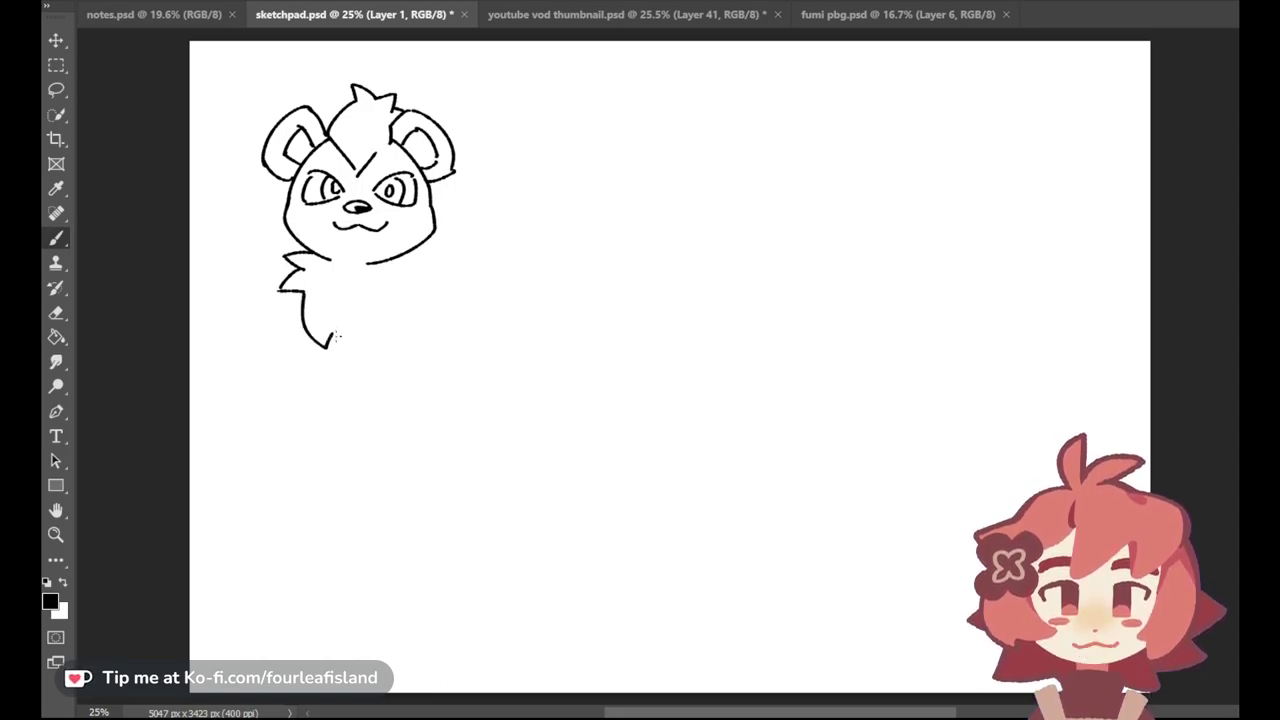
pyautogui.moveTo(333, 334)
pyautogui.mouseDown()
pyautogui.moveTo(357, 363)
pyautogui.moveTo(392, 321)
pyautogui.mouseUp()
pyautogui.hotkey('ctrl', 'z')
pyautogui.hotkey('ctrl', 'z')
pyautogui.hotkey('ctrl', 'z')
pyautogui.hotkey('ctrl', 'z')
pyautogui.moveTo(355, 363); pyautogui.dragTo(363, 344)
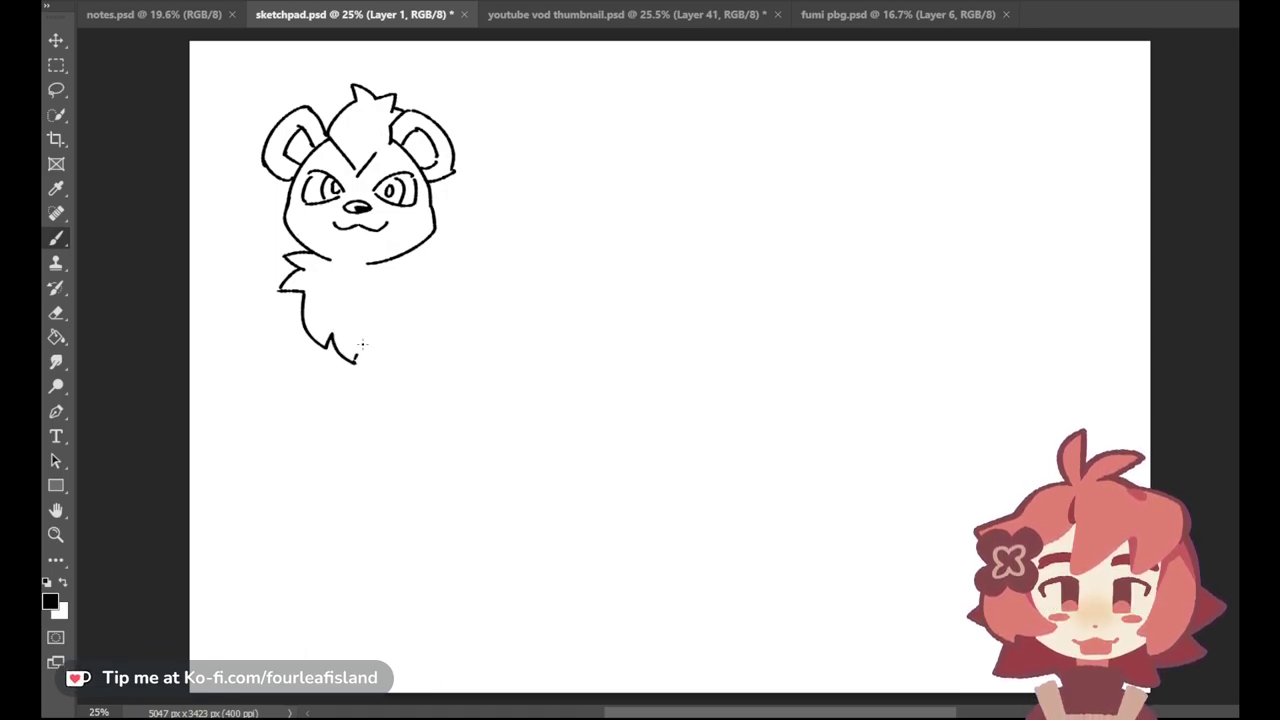
# Step: Draw the ruff's right side with two pointed tufts below the jaw and a curved edge down to the lowest tip
pyautogui.moveTo(405, 258)
pyautogui.mouseDown()
pyautogui.moveTo(437, 260)
pyautogui.moveTo(414, 268)
pyautogui.mouseUp()
pyautogui.hotkey('ctrl', 'z')
pyautogui.hotkey('ctrl', 'z')
pyautogui.hotkey('ctrl', 'z')
pyautogui.hotkey('ctrl', 'z')
pyautogui.hotkey('ctrl', 'z')
pyautogui.moveTo(409, 252)
pyautogui.mouseDown()
pyautogui.moveTo(433, 259)
pyautogui.moveTo(412, 269)
pyautogui.moveTo(437, 294)
pyautogui.moveTo(392, 336)
pyautogui.mouseUp()
pyautogui.hotkey('ctrl', 'z')
pyautogui.hotkey('ctrl', 'z')
pyautogui.hotkey('ctrl', 'z')
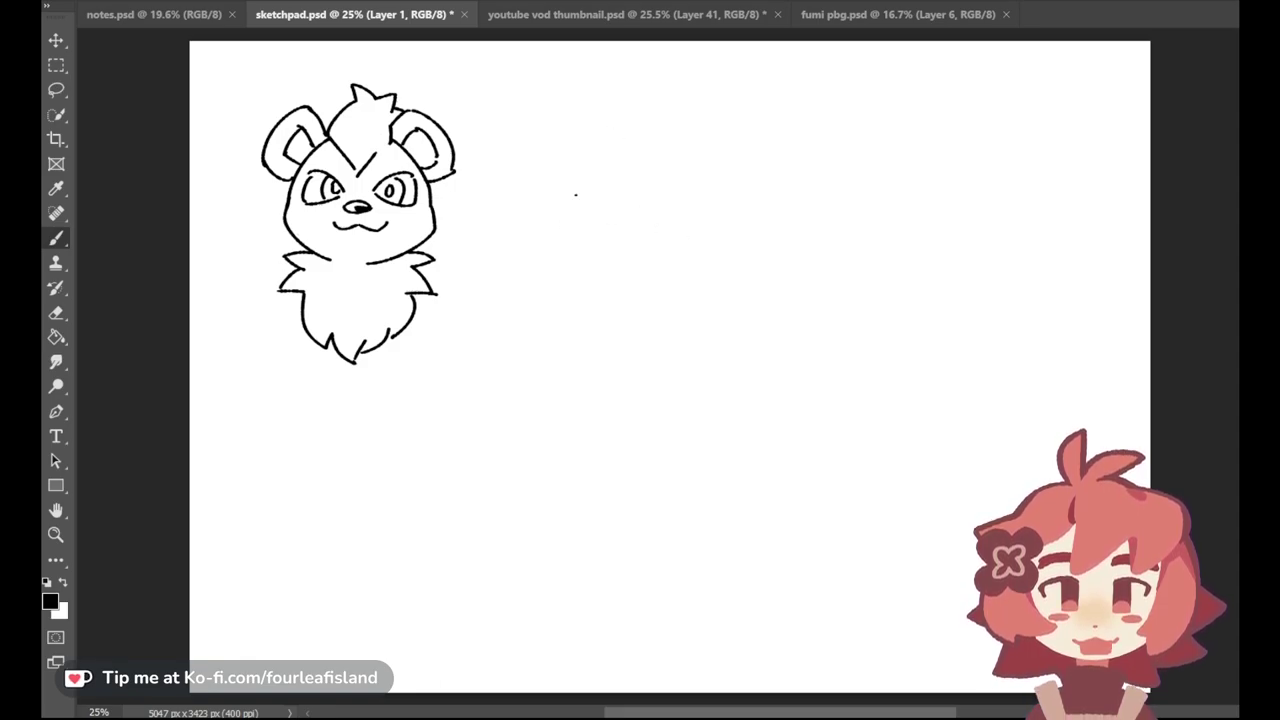
# Step: Draw a large round body for a second creature to the right of the finished head
pyautogui.moveTo(603, 148)
pyautogui.mouseDown()
pyautogui.moveTo(680, 228)
pyautogui.moveTo(654, 283)
pyautogui.moveTo(645, 153)
pyautogui.mouseUp()
pyautogui.hotkey('ctrl', 'z')
pyautogui.hotkey('ctrl', 'z')
pyautogui.moveTo(637, 150)
pyautogui.mouseDown()
pyautogui.moveTo(716, 242)
pyautogui.moveTo(610, 300)
pyautogui.mouseUp()
pyautogui.hotkey('ctrl', 'z')
pyautogui.moveTo(557, 226); pyautogui.dragTo(651, 158)
# Step: Draw two small round ears with inner curves on top of the second creature's round body
pyautogui.moveTo(562, 166)
pyautogui.mouseDown()
pyautogui.moveTo(609, 145)
pyautogui.moveTo(582, 186)
pyautogui.moveTo(584, 140)
pyautogui.moveTo(602, 155)
pyautogui.moveTo(578, 166)
pyautogui.mouseUp()
pyautogui.hotkey('ctrl', 'z')
pyautogui.hotkey('ctrl', 'z')
pyautogui.hotkey('ctrl', 'z')
pyautogui.hotkey('ctrl', 'z')
pyautogui.moveTo(668, 168)
pyautogui.mouseDown()
pyautogui.moveTo(715, 158)
pyautogui.moveTo(703, 187)
pyautogui.mouseUp()
pyautogui.hotkey('ctrl', 'z')
pyautogui.moveTo(662, 167)
pyautogui.mouseDown()
pyautogui.moveTo(689, 143)
pyautogui.moveTo(698, 187)
pyautogui.mouseUp()
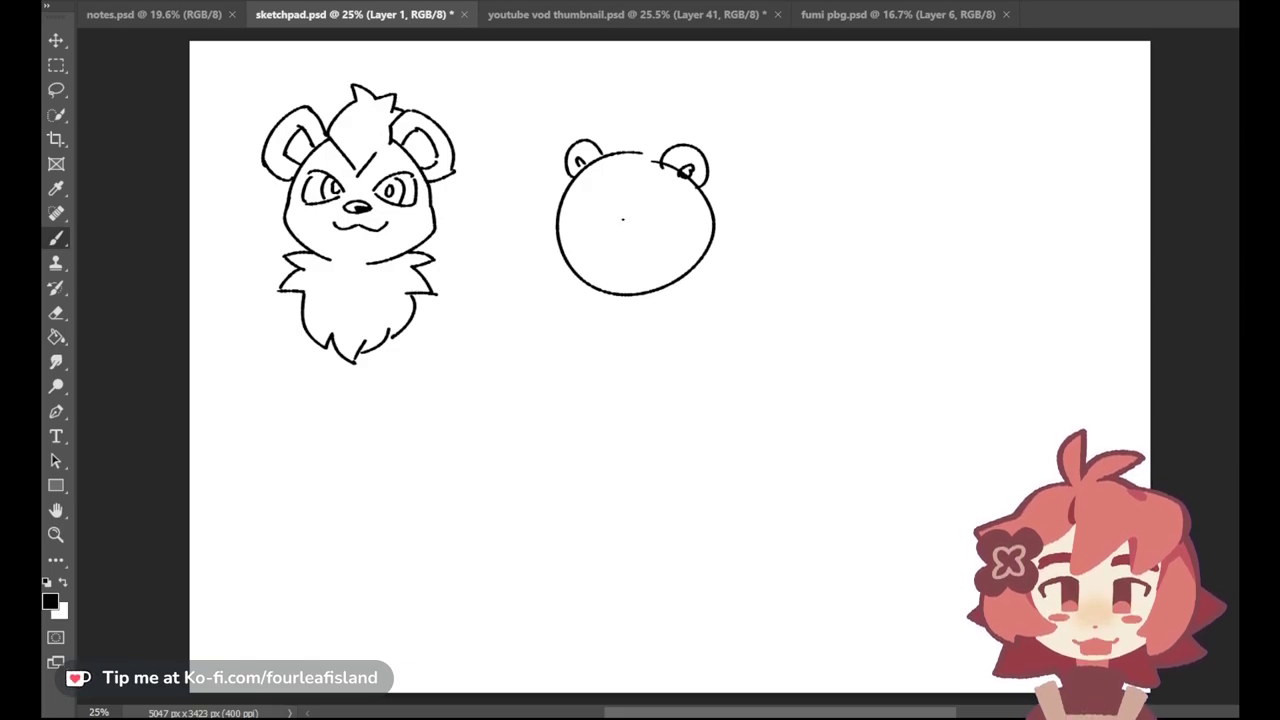
# Step: Draw the round creature's snout, curved mouth with two small fangs, and left eye
pyautogui.moveTo(568, 199); pyautogui.dragTo(632, 223)
pyautogui.hotkey('ctrl', 'z')
pyautogui.hotkey('ctrl', 'z')
pyautogui.hotkey('ctrl', 'z')
pyautogui.moveTo(597, 203)
pyautogui.mouseDown()
pyautogui.moveTo(649, 208)
pyautogui.moveTo(625, 211)
pyautogui.moveTo(650, 214)
pyautogui.moveTo(626, 227)
pyautogui.moveTo(637, 217)
pyautogui.mouseUp()
pyautogui.hotkey('ctrl', 'z')
pyautogui.hotkey('ctrl', 'z')
pyautogui.hotkey('ctrl', 'z')
pyautogui.hotkey('ctrl', 'z')
pyautogui.hotkey('ctrl', 'z')
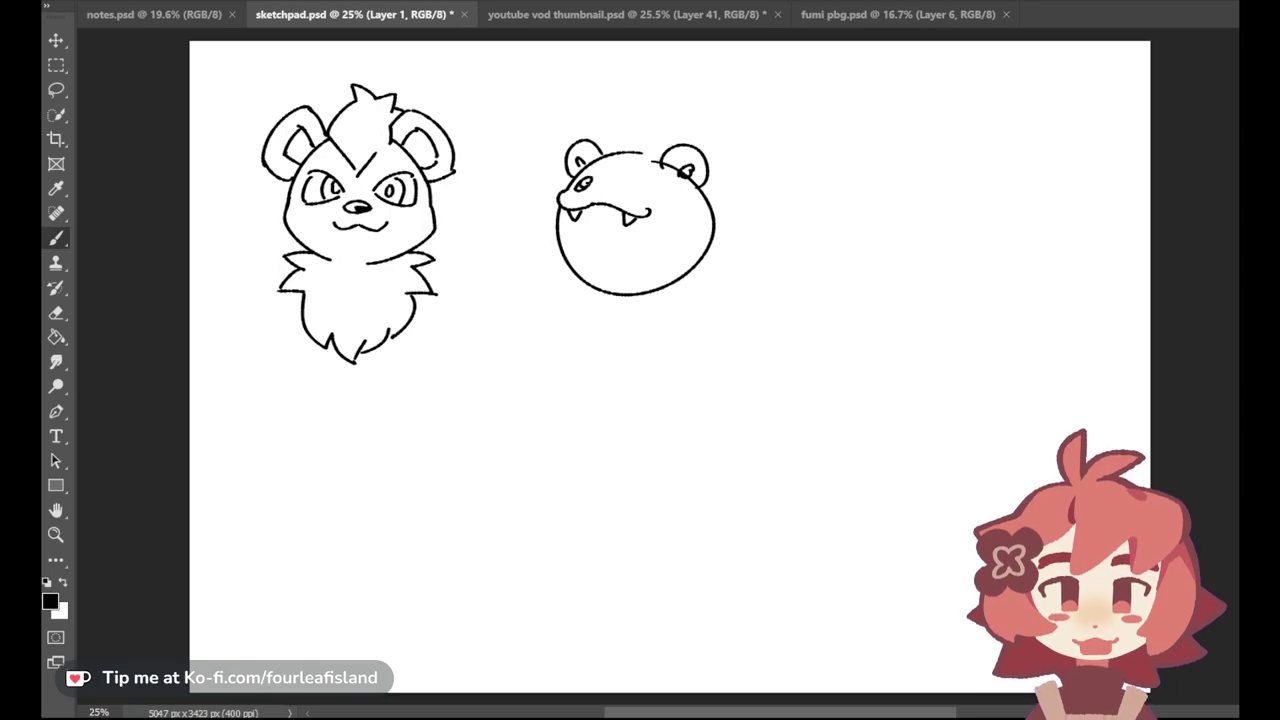
# Step: Draw the round creature's right eye and clean up the lines around its right ear
pyautogui.moveTo(637, 180)
pyautogui.mouseDown()
pyautogui.moveTo(633, 198)
pyautogui.moveTo(639, 184)
pyautogui.mouseUp()
pyautogui.hotkey('ctrl', 'z')
pyautogui.hotkey('ctrl', 'z')
pyautogui.hotkey('ctrl', 'z')
pyautogui.hotkey('ctrl', 'z')
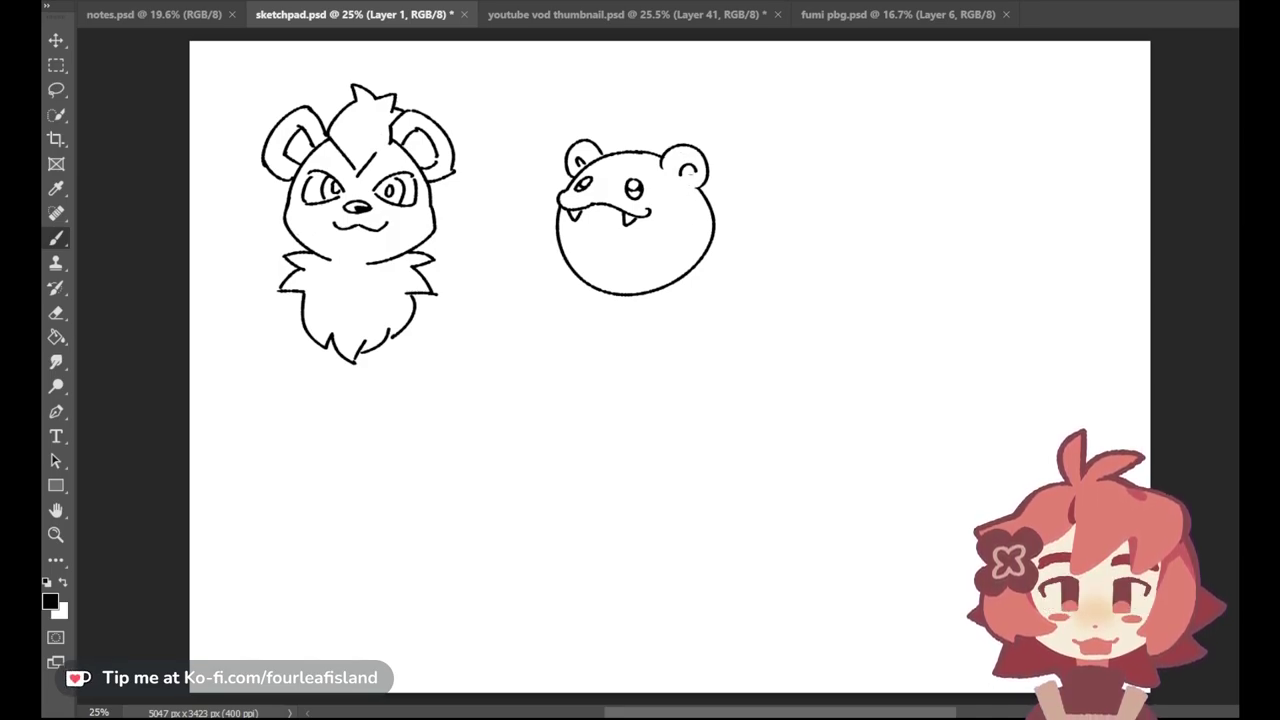
# Step: Draw the round creature's left flipper at the lower left edge of the body
pyautogui.moveTo(568, 264)
pyautogui.mouseDown()
pyautogui.moveTo(553, 292)
pyautogui.moveTo(592, 289)
pyautogui.mouseUp()
pyautogui.hotkey('ctrl', 'z')
pyautogui.hotkey('ctrl', 'z')
pyautogui.hotkey('ctrl', 'z')
# Step: Draw the round creature's right flipper overlapping the lower right edge of the body
pyautogui.moveTo(692, 253)
pyautogui.mouseDown()
pyautogui.moveTo(717, 280)
pyautogui.moveTo(707, 298)
pyautogui.moveTo(679, 291)
pyautogui.moveTo(724, 283)
pyautogui.moveTo(682, 295)
pyautogui.mouseUp()
pyautogui.hotkey('ctrl', 'z')
pyautogui.hotkey('ctrl', 'z')
pyautogui.hotkey('ctrl', 'z')
pyautogui.moveTo(678, 293); pyautogui.dragTo(723, 289)
pyautogui.hotkey('ctrl', 'z')
pyautogui.hotkey('ctrl', 'z')
pyautogui.hotkey('ctrl', 'z')
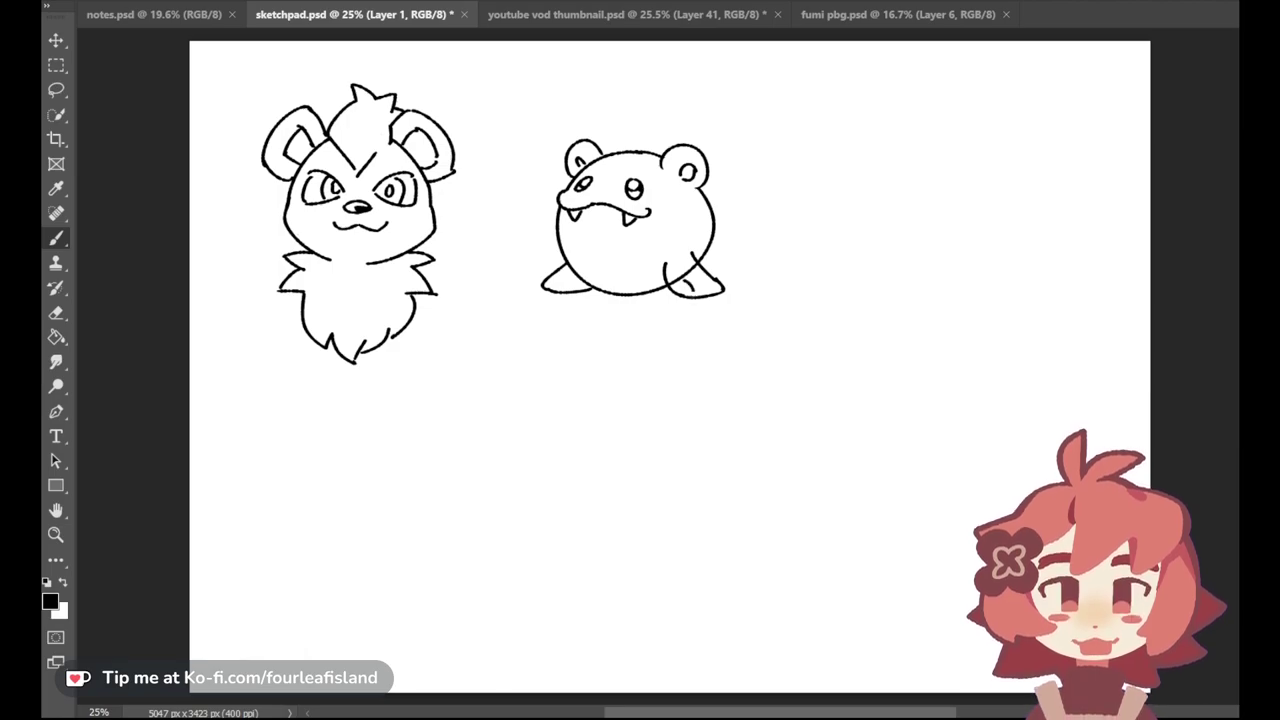
# Step: Add toe lines to both flippers and draw a small tail fin behind the right one
pyautogui.moveTo(714, 279)
pyautogui.mouseDown()
pyautogui.moveTo(723, 290)
pyautogui.moveTo(711, 296)
pyautogui.mouseUp()
pyautogui.moveTo(709, 284); pyautogui.dragTo(712, 293)
pyautogui.hotkey('ctrl', 'z')
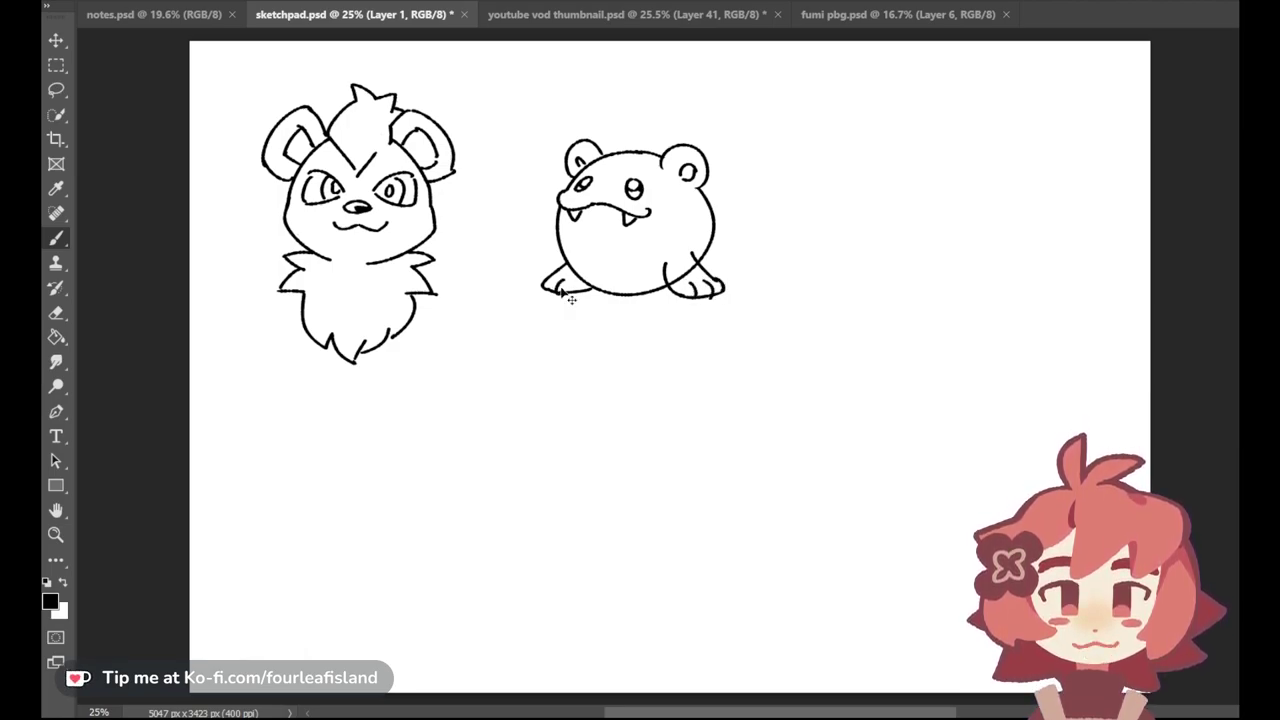
pyautogui.moveTo(714, 262); pyautogui.dragTo(738, 271)
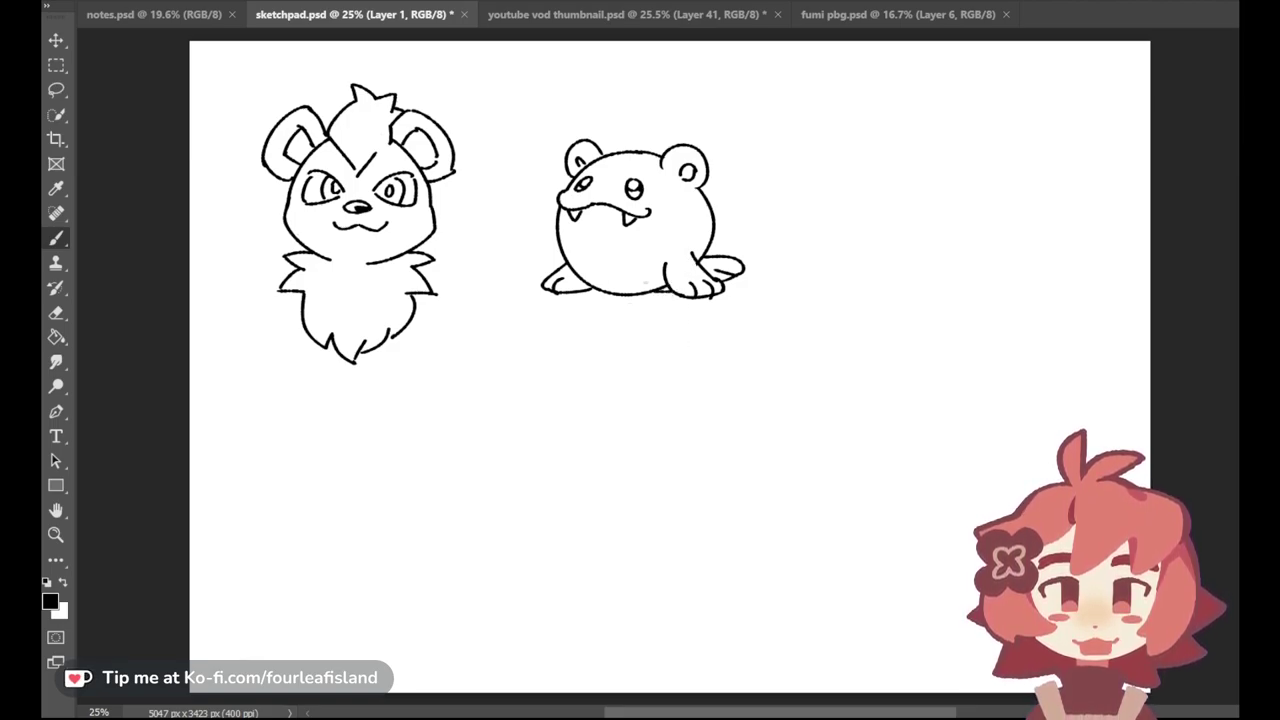
# Step: Draw a front-facing round creature's body circle beside the seal-like one, with two round ears at the top
pyautogui.moveTo(882, 176); pyautogui.dragTo(868, 296)
pyautogui.moveTo(923, 250); pyautogui.dragTo(882, 176)
pyautogui.hotkey('ctrl', 'z')
pyautogui.moveTo(897, 165)
pyautogui.mouseDown()
pyautogui.moveTo(846, 307)
pyautogui.moveTo(886, 166)
pyautogui.moveTo(954, 266)
pyautogui.mouseUp()
pyautogui.hotkey('ctrl', 'z')
pyautogui.hotkey('ctrl', 'z')
pyautogui.moveTo(893, 309)
pyautogui.mouseDown()
pyautogui.moveTo(900, 174)
pyautogui.moveTo(805, 203)
pyautogui.moveTo(836, 168)
pyautogui.moveTo(816, 184)
pyautogui.mouseUp()
pyautogui.hotkey('ctrl', 'z')
pyautogui.hotkey('ctrl', 'z')
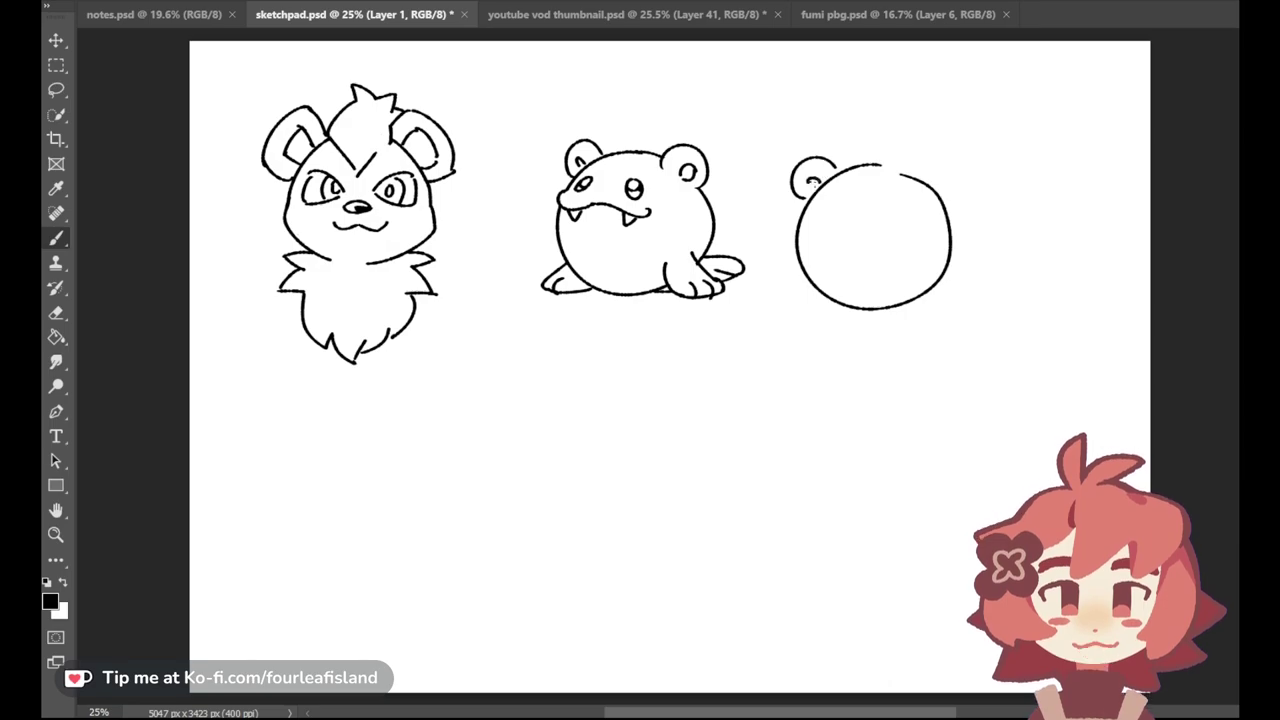
pyautogui.moveTo(904, 176); pyautogui.dragTo(952, 198)
pyautogui.hotkey('ctrl', 'z')
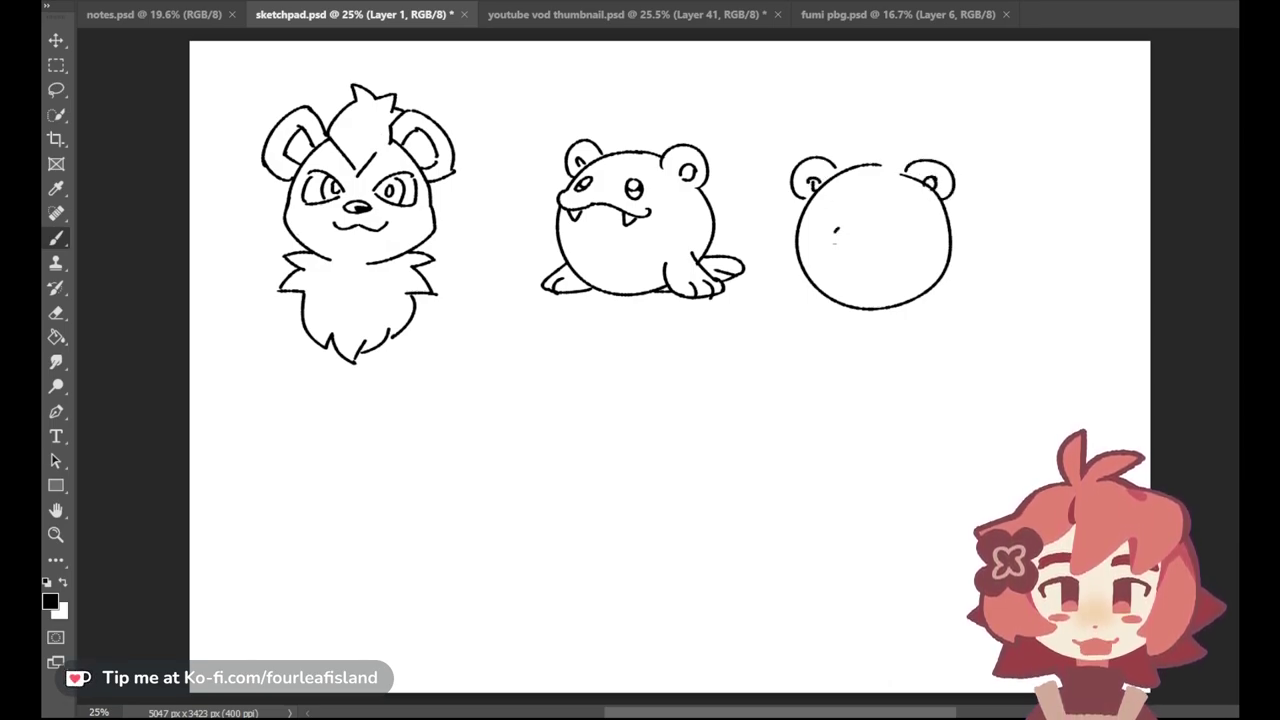
# Step: Draw a wide curved mouth with two fangs and a pair of small eyes near the top of the front-facing creature
pyautogui.moveTo(829, 212); pyautogui.dragTo(876, 210)
pyautogui.hotkey('ctrl', 'z')
pyautogui.hotkey('ctrl', 'z')
pyautogui.moveTo(831, 205)
pyautogui.mouseDown()
pyautogui.moveTo(927, 211)
pyautogui.moveTo(855, 206)
pyautogui.moveTo(905, 210)
pyautogui.moveTo(888, 186)
pyautogui.mouseUp()
pyautogui.hotkey('ctrl', 'z')
pyautogui.hotkey('ctrl', 'z')
pyautogui.hotkey('ctrl', 'z')
pyautogui.hotkey('ctrl', 'z')
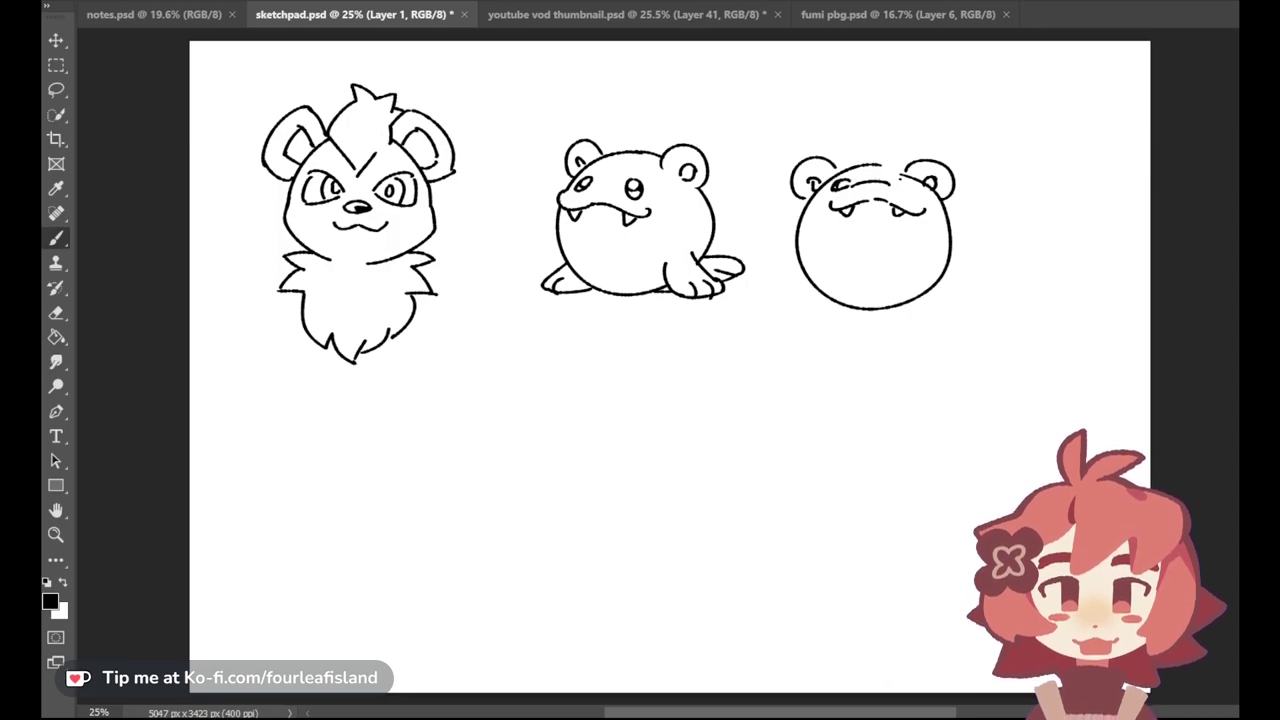
pyautogui.hotkey('ctrl', 'z')
pyautogui.moveTo(903, 180); pyautogui.dragTo(907, 186)
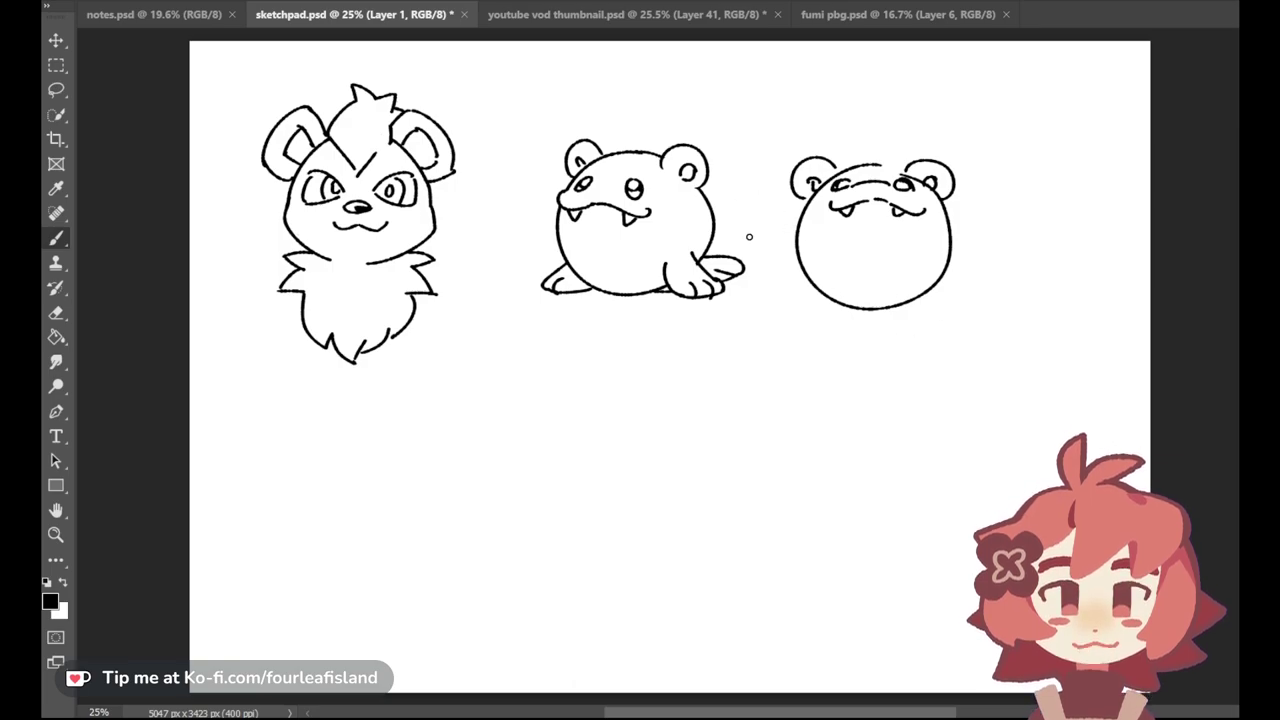
# Step: Erase both ears of the front-facing creature and redraw the left one partly hidden behind the head
pyautogui.moveTo(795, 180)
pyautogui.mouseDown()
pyautogui.moveTo(803, 194)
pyautogui.moveTo(830, 162)
pyautogui.moveTo(817, 180)
pyautogui.mouseUp()
pyautogui.moveTo(915, 176)
pyautogui.mouseDown()
pyautogui.moveTo(907, 169)
pyautogui.moveTo(947, 201)
pyautogui.moveTo(940, 182)
pyautogui.moveTo(953, 184)
pyautogui.mouseUp()
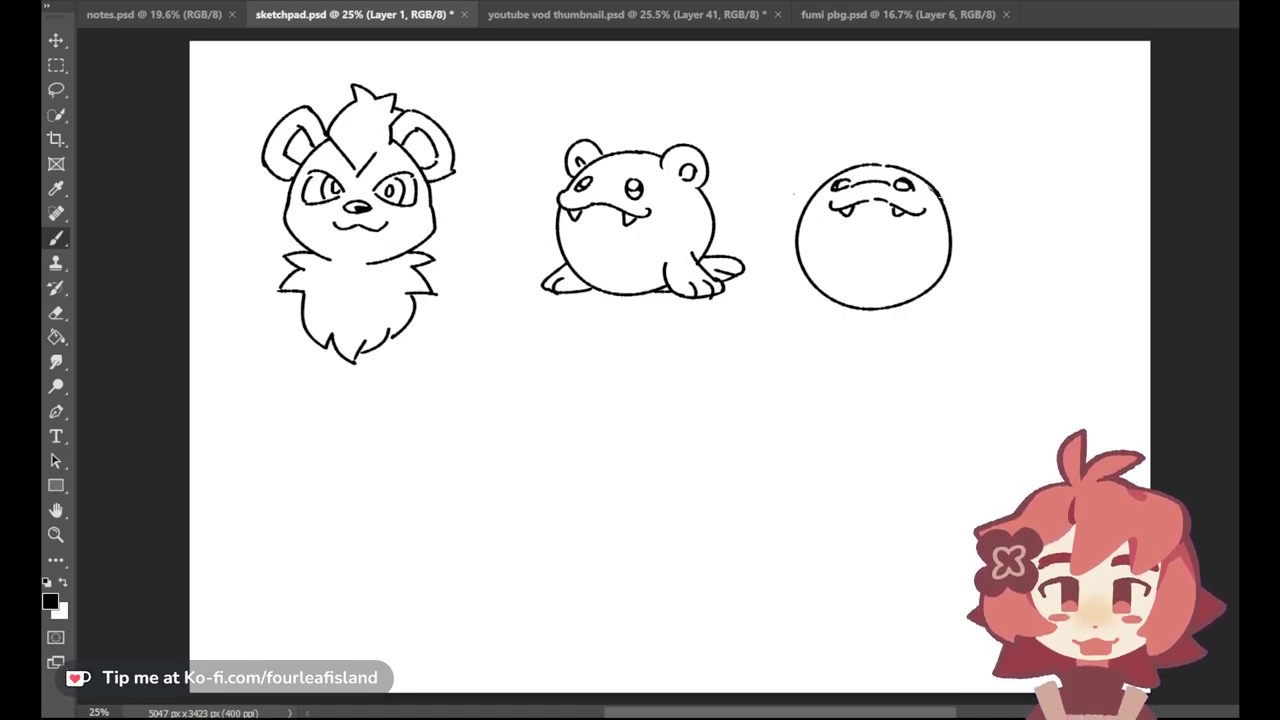
pyautogui.moveTo(804, 196)
pyautogui.mouseDown()
pyautogui.moveTo(815, 160)
pyautogui.moveTo(846, 168)
pyautogui.mouseUp()
pyautogui.hotkey('ctrl', 'z')
pyautogui.moveTo(798, 202)
pyautogui.mouseDown()
pyautogui.moveTo(805, 178)
pyautogui.moveTo(835, 175)
pyautogui.mouseUp()
pyautogui.hotkey('ctrl', 'z')
# Step: Redraw the front-facing creature's right ear tucked behind the head, with an inner ear line
pyautogui.moveTo(929, 179)
pyautogui.mouseDown()
pyautogui.moveTo(955, 215)
pyautogui.moveTo(953, 192)
pyautogui.moveTo(954, 210)
pyautogui.mouseUp()
pyautogui.hotkey('ctrl', 'z')
pyautogui.hotkey('ctrl', 'z')
pyautogui.hotkey('ctrl', 'z')
pyautogui.hotkey('ctrl', 'z')
pyautogui.hotkey('ctrl', 'z')
pyautogui.hotkey('ctrl', 'z')
pyautogui.hotkey('ctrl', 'z')
pyautogui.hotkey('ctrl', 'z')
# Step: Draw the front-facing creature's left flipper with toe lines, spreading outward from the lower body
pyautogui.moveTo(798, 289)
pyautogui.mouseDown()
pyautogui.moveTo(783, 306)
pyautogui.moveTo(782, 294)
pyautogui.moveTo(838, 300)
pyautogui.moveTo(774, 306)
pyautogui.moveTo(812, 316)
pyautogui.moveTo(788, 280)
pyautogui.moveTo(807, 289)
pyautogui.moveTo(797, 310)
pyautogui.moveTo(823, 299)
pyautogui.moveTo(788, 294)
pyautogui.mouseUp()
pyautogui.hotkey('ctrl', 'z')
pyautogui.hotkey('ctrl', 'z')
pyautogui.hotkey('ctrl', 'z')
pyautogui.hotkey('ctrl', 'z')
pyautogui.hotkey('ctrl', 'z')
pyautogui.hotkey('ctrl', 'z')
pyautogui.hotkey('ctrl', 'z')
pyautogui.hotkey('ctrl', 'z')
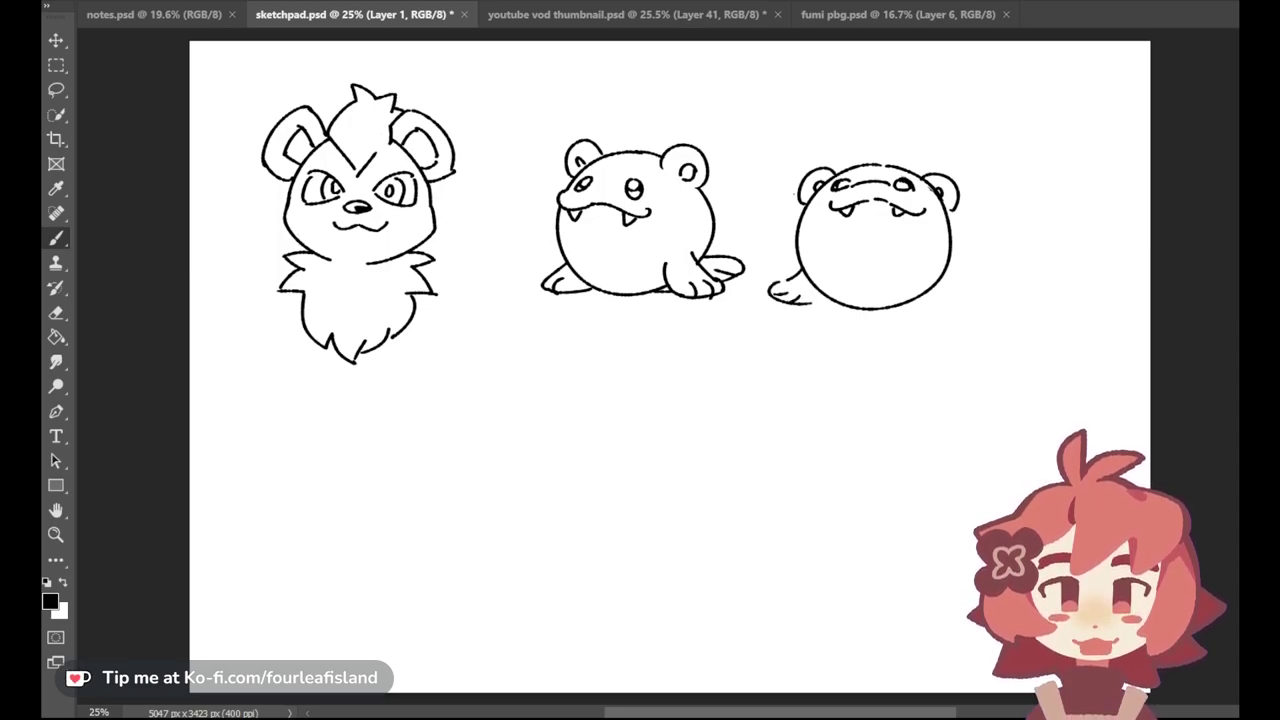
# Step: Draw the front-facing creature's right flipper reaching outward from the lower body
pyautogui.moveTo(934, 294); pyautogui.dragTo(964, 303)
pyautogui.hotkey('ctrl', 'z')
pyautogui.moveTo(953, 259); pyautogui.dragTo(979, 273)
pyautogui.hotkey('ctrl', 'z')
pyautogui.hotkey('ctrl', 'z')
# Step: Draw an arched belly line across the lower part of the front-facing creature's body
pyautogui.moveTo(818, 270)
pyautogui.mouseDown()
pyautogui.moveTo(908, 264)
pyautogui.moveTo(934, 281)
pyautogui.mouseUp()
pyautogui.hotkey('ctrl', 'z')
pyautogui.moveTo(820, 274); pyautogui.dragTo(912, 280)
pyautogui.hotkey('ctrl', 'z')
pyautogui.moveTo(832, 272); pyautogui.dragTo(920, 276)
pyautogui.hotkey('ctrl', 'z')
pyautogui.hotkey('ctrl', 'z')
# Step: Finish the front-facing creature's flippers with closed toe shapes and add two small tail fins beneath the body
pyautogui.moveTo(780, 286); pyautogui.dragTo(813, 300)
pyautogui.moveTo(948, 301); pyautogui.dragTo(980, 277)
pyautogui.moveTo(955, 303)
pyautogui.mouseDown()
pyautogui.moveTo(970, 306)
pyautogui.moveTo(980, 277)
pyautogui.moveTo(998, 301)
pyautogui.mouseUp()
pyautogui.hotkey('ctrl', 'z')
pyautogui.hotkey('ctrl', 'z')
pyautogui.hotkey('ctrl', 'z')
pyautogui.moveTo(836, 304)
pyautogui.mouseDown()
pyautogui.moveTo(850, 321)
pyautogui.moveTo(924, 306)
pyautogui.mouseUp()
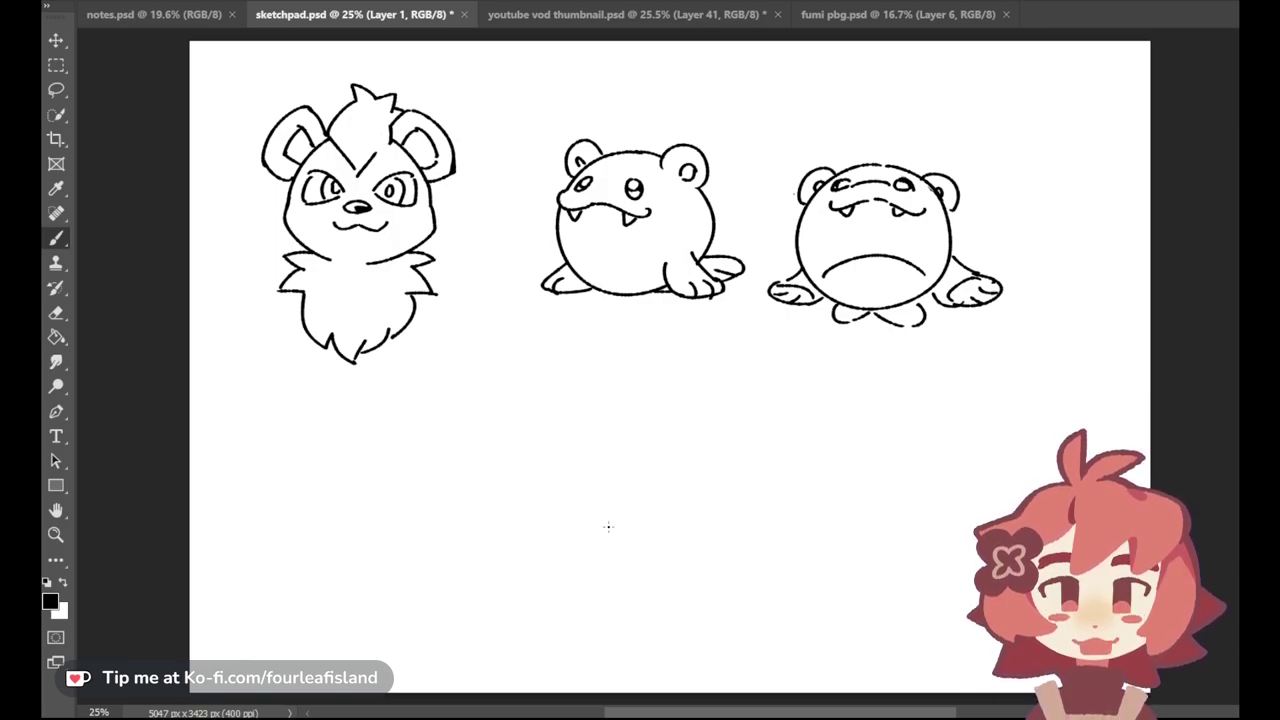
# Step: Draw a tilted oval, a bean shape and a rounded dome in a row below the creatures as gesture shapes
pyautogui.moveTo(452, 409)
pyautogui.mouseDown()
pyautogui.moveTo(466, 480)
pyautogui.moveTo(466, 409)
pyautogui.mouseUp()
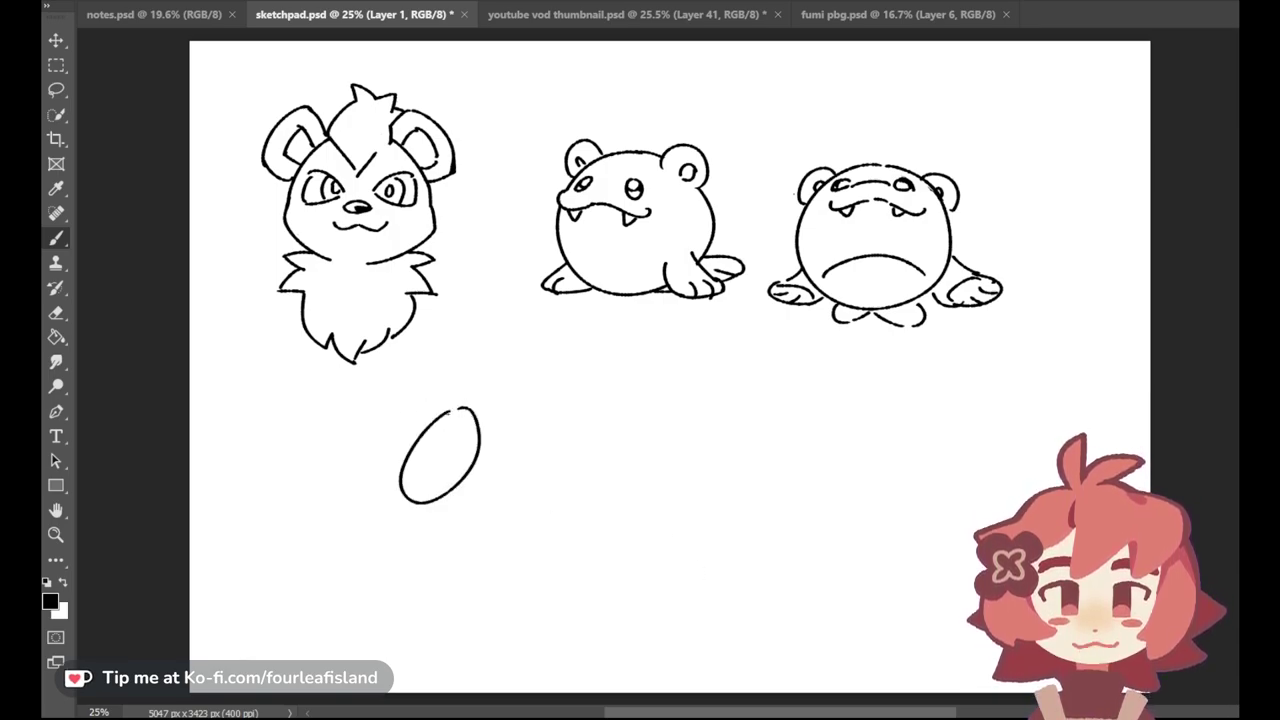
pyautogui.moveTo(572, 436)
pyautogui.mouseDown()
pyautogui.moveTo(607, 505)
pyautogui.moveTo(574, 439)
pyautogui.moveTo(552, 525)
pyautogui.moveTo(576, 444)
pyautogui.mouseUp()
pyautogui.hotkey('ctrl', 'z')
pyautogui.moveTo(728, 463)
pyautogui.mouseDown()
pyautogui.moveTo(671, 523)
pyautogui.moveTo(787, 498)
pyautogui.moveTo(740, 463)
pyautogui.moveTo(790, 528)
pyautogui.moveTo(745, 464)
pyautogui.mouseUp()
pyautogui.hotkey('ctrl', 'z')
pyautogui.hotkey('ctrl', 'z')
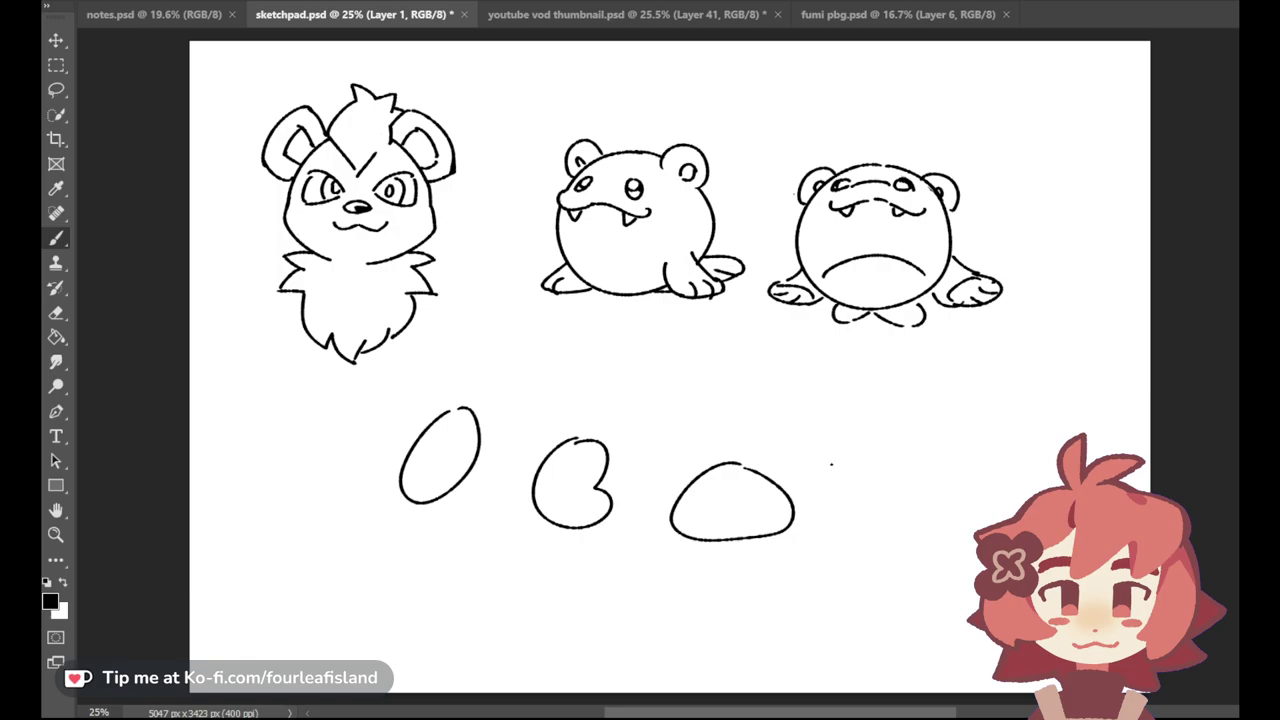
# Step: Add more gesture shapes: an upright egg, a slanted capsule, two circles and a flattened blob
pyautogui.moveTo(868, 407); pyautogui.dragTo(872, 408)
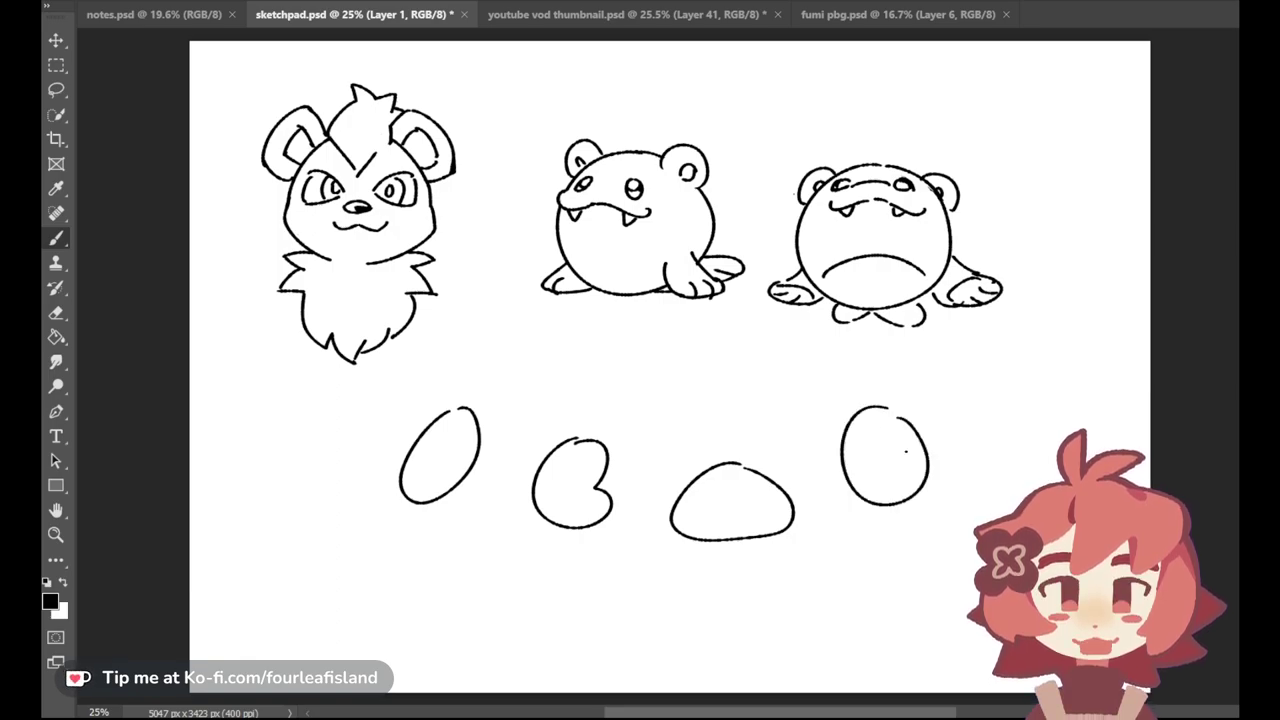
pyautogui.moveTo(968, 492); pyautogui.dragTo(915, 570)
pyautogui.hotkey('ctrl', 'z')
pyautogui.moveTo(965, 494); pyautogui.dragTo(963, 493)
pyautogui.moveTo(490, 553)
pyautogui.mouseDown()
pyautogui.moveTo(500, 646)
pyautogui.moveTo(488, 554)
pyautogui.mouseUp()
pyautogui.moveTo(641, 599); pyautogui.dragTo(739, 622)
pyautogui.hotkey('ctrl', 'z')
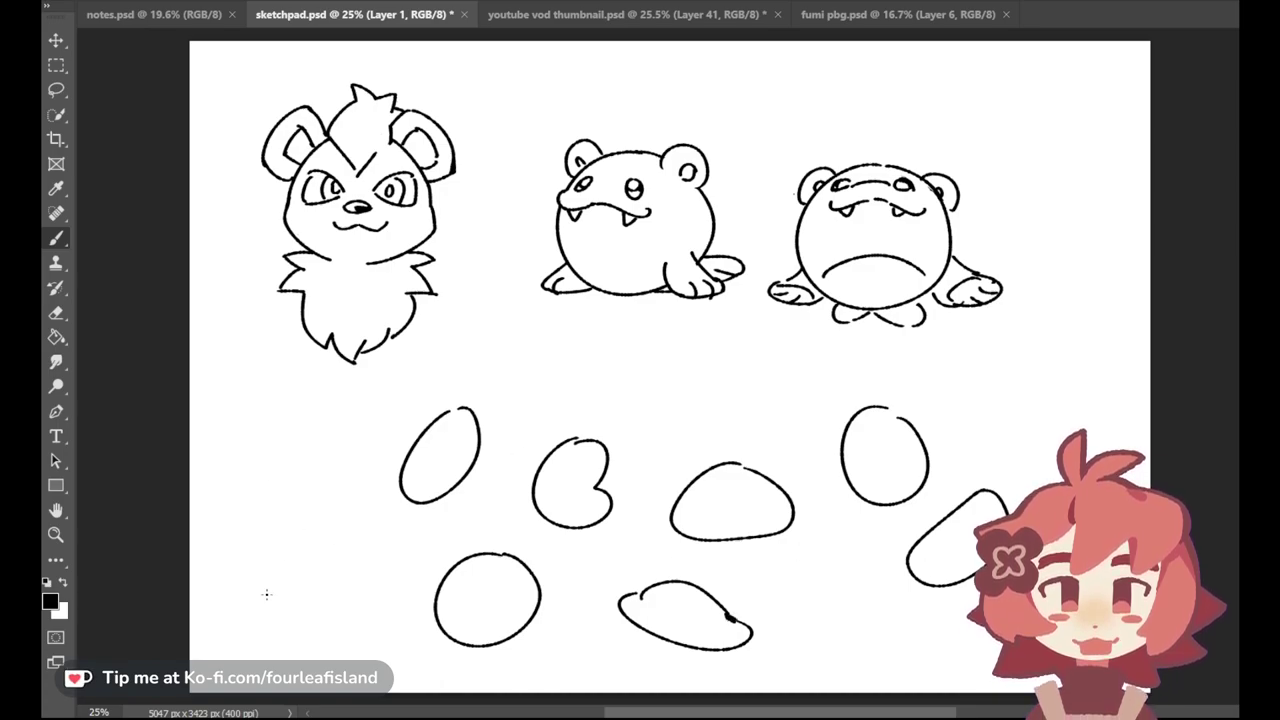
pyautogui.moveTo(314, 530)
pyautogui.mouseDown()
pyautogui.moveTo(362, 612)
pyautogui.moveTo(318, 528)
pyautogui.mouseUp()
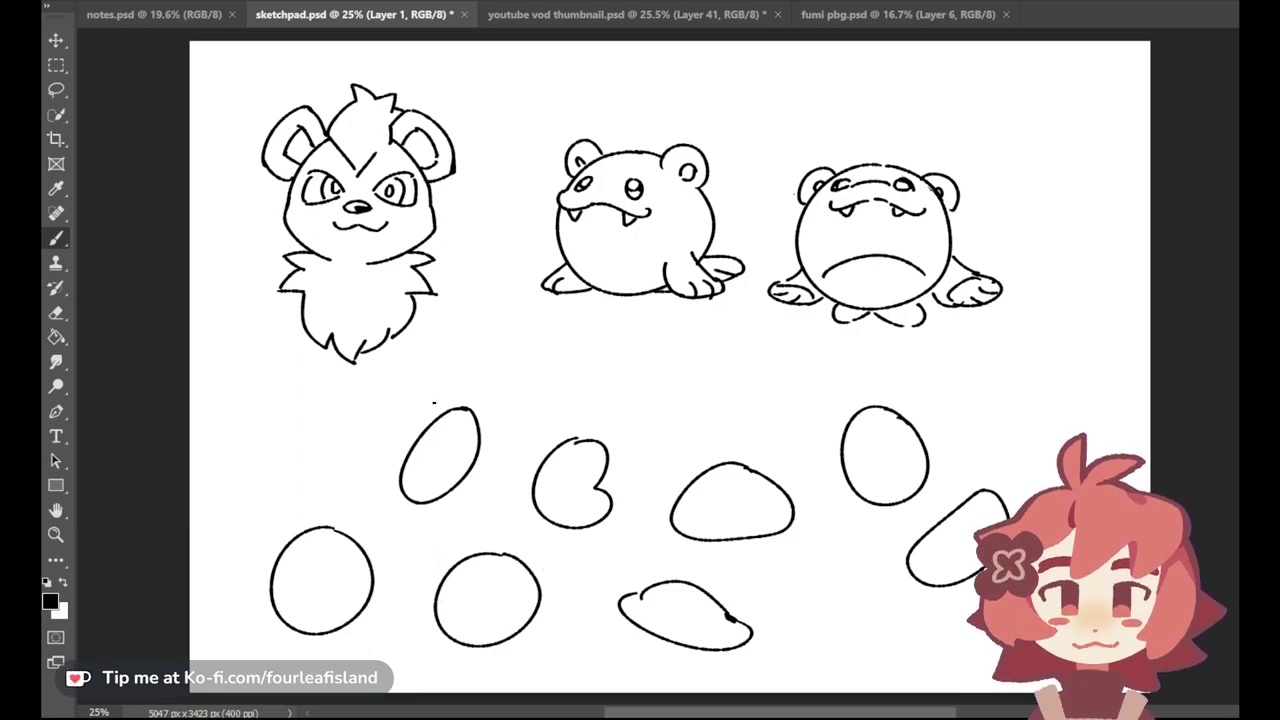
# Step: Handwrite "JESTERS" above the gesture shapes and strike it through
pyautogui.moveTo(641, 353)
pyautogui.mouseDown()
pyautogui.moveTo(641, 378)
pyautogui.moveTo(649, 370)
pyautogui.moveTo(632, 374)
pyautogui.mouseUp()
pyautogui.hotkey('ctrl', 'z')
pyautogui.moveTo(653, 357)
pyautogui.mouseDown()
pyautogui.moveTo(669, 373)
pyautogui.moveTo(664, 361)
pyautogui.mouseUp()
pyautogui.moveTo(652, 354); pyautogui.dragTo(666, 352)
pyautogui.moveTo(668, 354)
pyautogui.mouseDown()
pyautogui.moveTo(693, 352)
pyautogui.moveTo(672, 374)
pyautogui.mouseUp()
pyautogui.moveTo(694, 350)
pyautogui.mouseDown()
pyautogui.moveTo(722, 350)
pyautogui.moveTo(706, 376)
pyautogui.mouseUp()
pyautogui.moveTo(742, 352)
pyautogui.mouseDown()
pyautogui.moveTo(724, 374)
pyautogui.moveTo(780, 376)
pyautogui.mouseUp()
pyautogui.moveTo(632, 362); pyautogui.dragTo(804, 376)
# Step: Handwrite "GESTURES" beneath the crossed-out word
pyautogui.moveTo(656, 396)
pyautogui.mouseDown()
pyautogui.moveTo(644, 418)
pyautogui.moveTo(660, 410)
pyautogui.mouseUp()
pyautogui.moveTo(684, 396)
pyautogui.mouseDown()
pyautogui.moveTo(668, 412)
pyautogui.moveTo(676, 404)
pyautogui.mouseUp()
pyautogui.moveTo(706, 396)
pyautogui.mouseDown()
pyautogui.moveTo(694, 414)
pyautogui.moveTo(732, 396)
pyautogui.mouseUp()
pyautogui.moveTo(721, 396)
pyautogui.mouseDown()
pyautogui.moveTo(720, 416)
pyautogui.moveTo(754, 396)
pyautogui.moveTo(762, 416)
pyautogui.mouseUp()
pyautogui.moveTo(762, 396); pyautogui.dragTo(784, 414)
pyautogui.moveTo(784, 404)
pyautogui.mouseDown()
pyautogui.moveTo(795, 404)
pyautogui.moveTo(773, 414)
pyautogui.mouseUp()
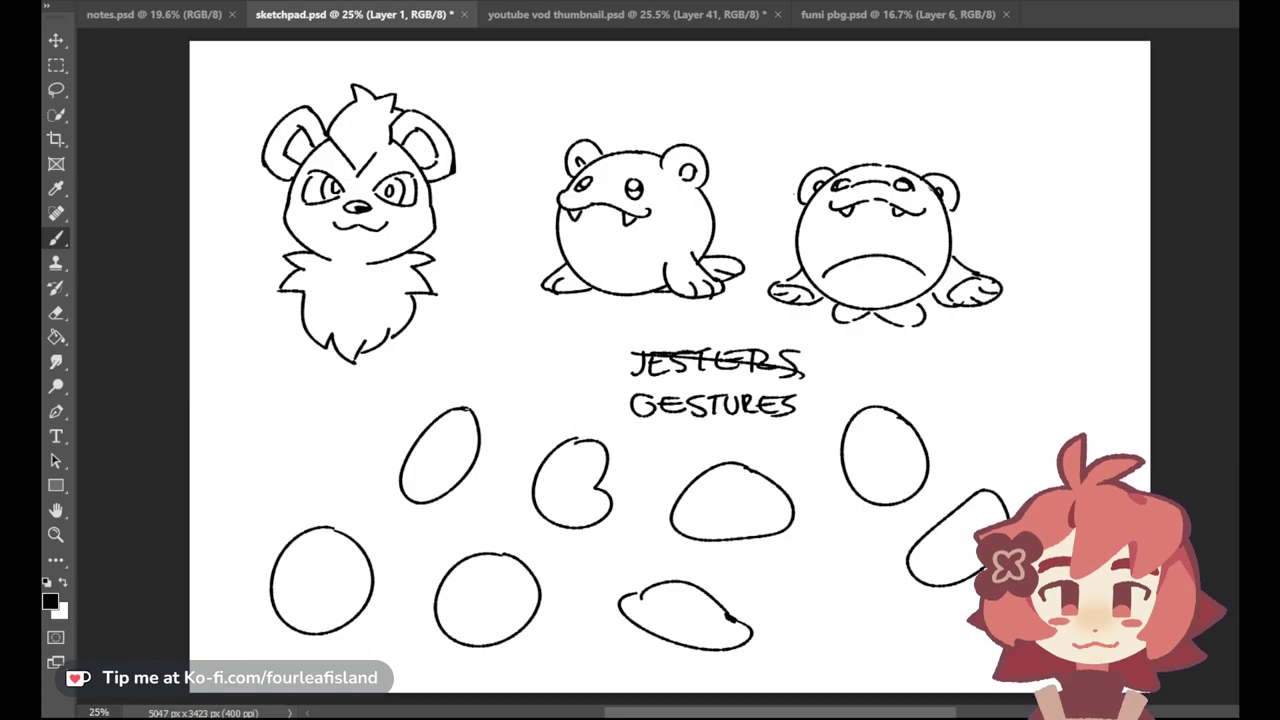
# Step: Add two tall ears and a pair of round eyes with pupils to the tilted oval
pyautogui.moveTo(445, 409)
pyautogui.mouseDown()
pyautogui.moveTo(427, 399)
pyautogui.moveTo(420, 428)
pyautogui.moveTo(445, 410)
pyautogui.moveTo(436, 420)
pyautogui.moveTo(478, 414)
pyautogui.moveTo(472, 396)
pyautogui.mouseUp()
pyautogui.hotkey('ctrl', 'z')
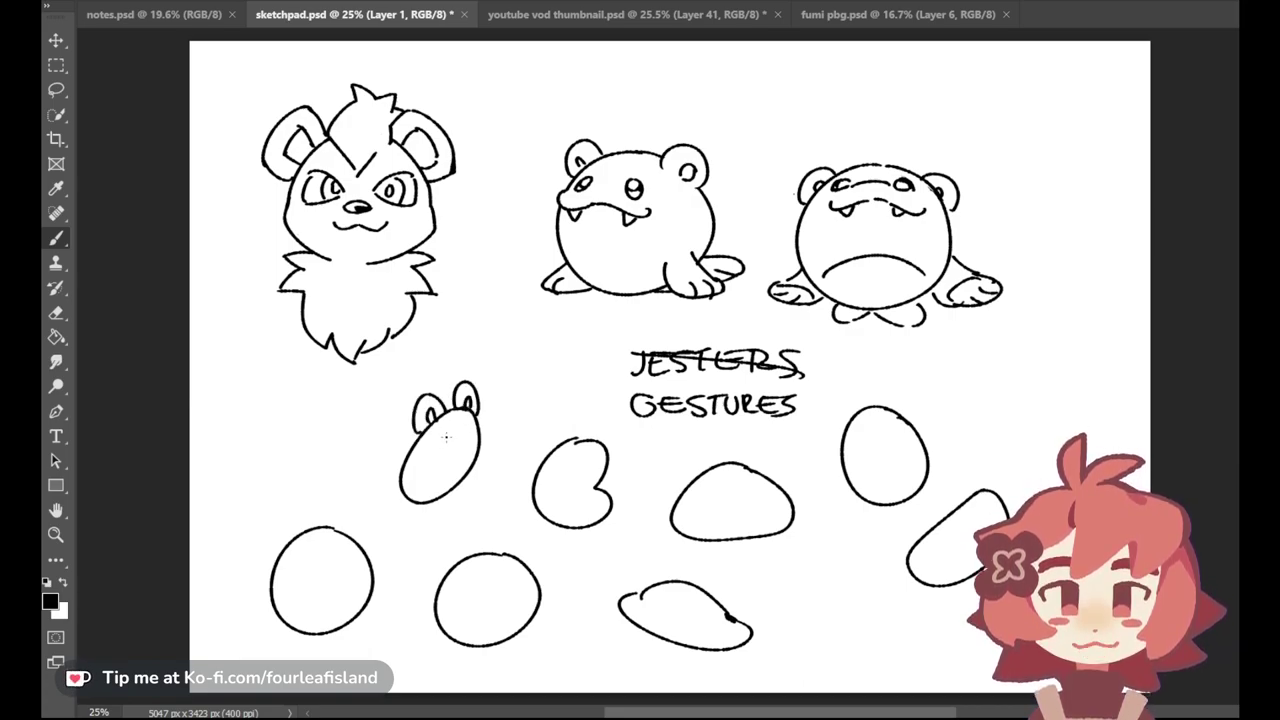
pyautogui.moveTo(439, 436); pyautogui.dragTo(474, 428)
pyautogui.hotkey('ctrl', 'z')
pyautogui.hotkey('ctrl', 'z')
pyautogui.click(441, 436)
pyautogui.hotkey('ctrl', 'z')
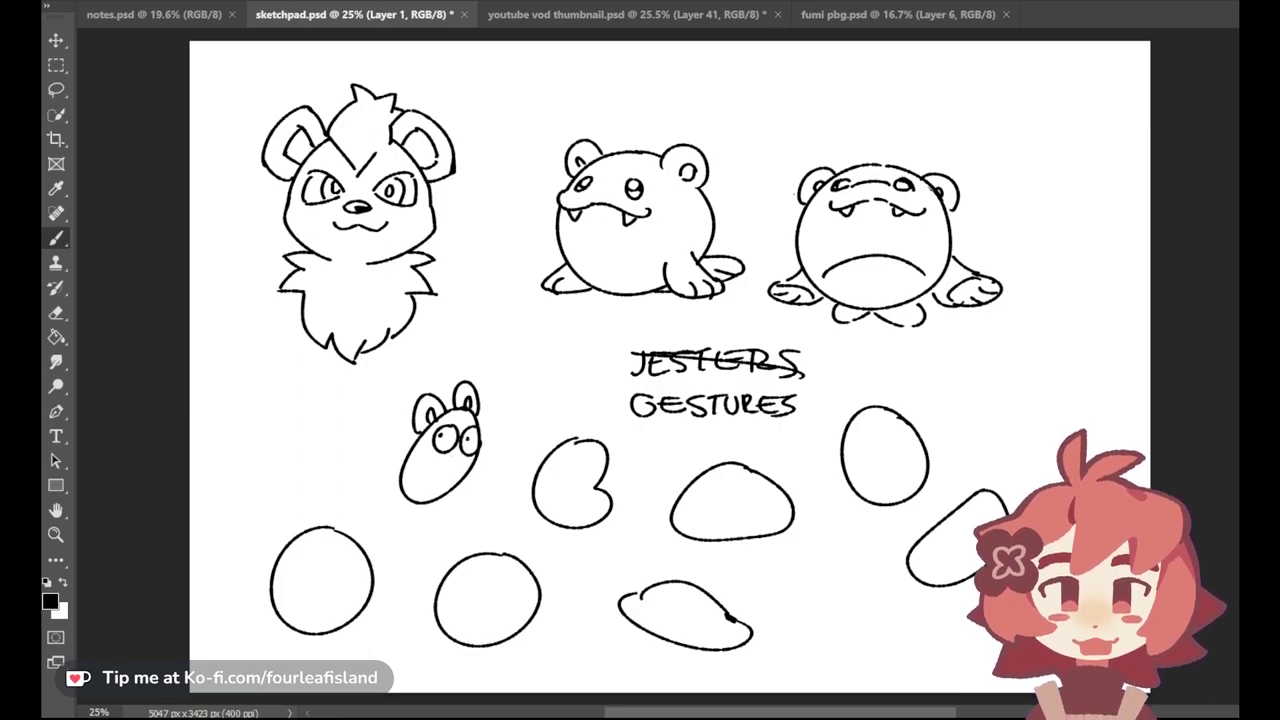
# Step: Give the tilted oval character a frowning mouth and small limbs, plus a zigzag tail ending in a large ball
pyautogui.moveTo(423, 471); pyautogui.dragTo(460, 468)
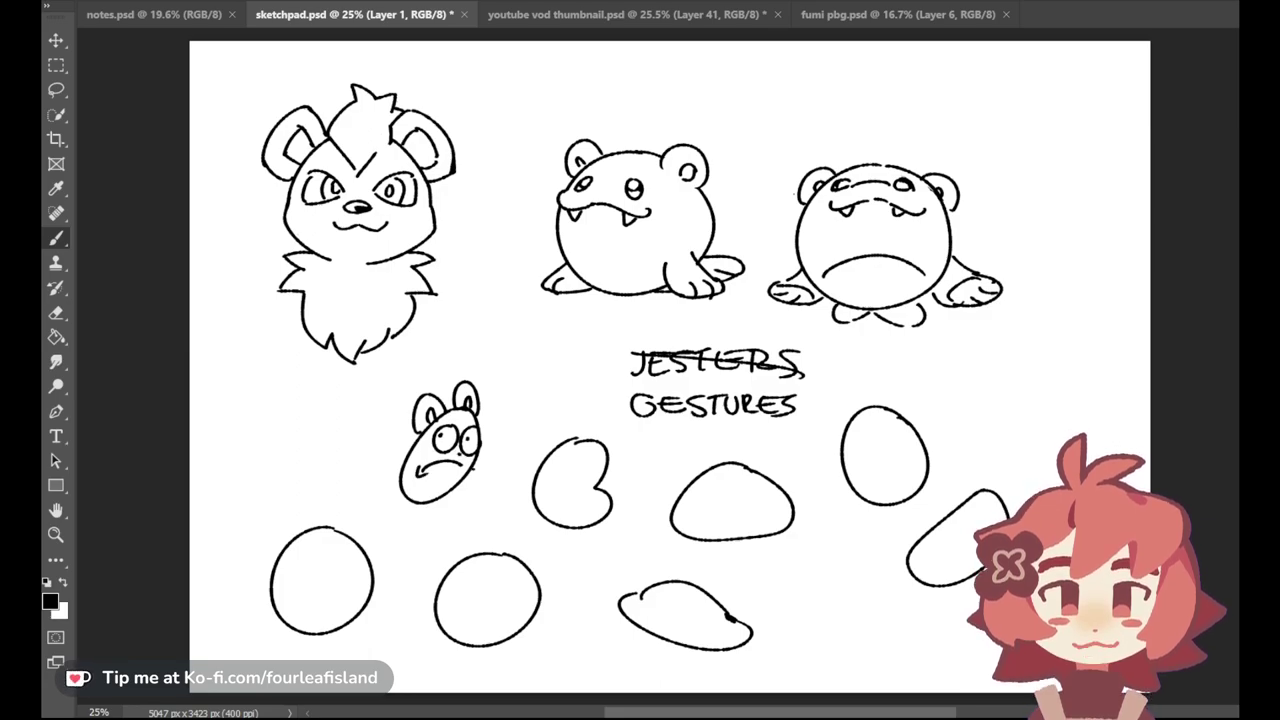
pyautogui.moveTo(480, 464); pyautogui.dragTo(486, 480)
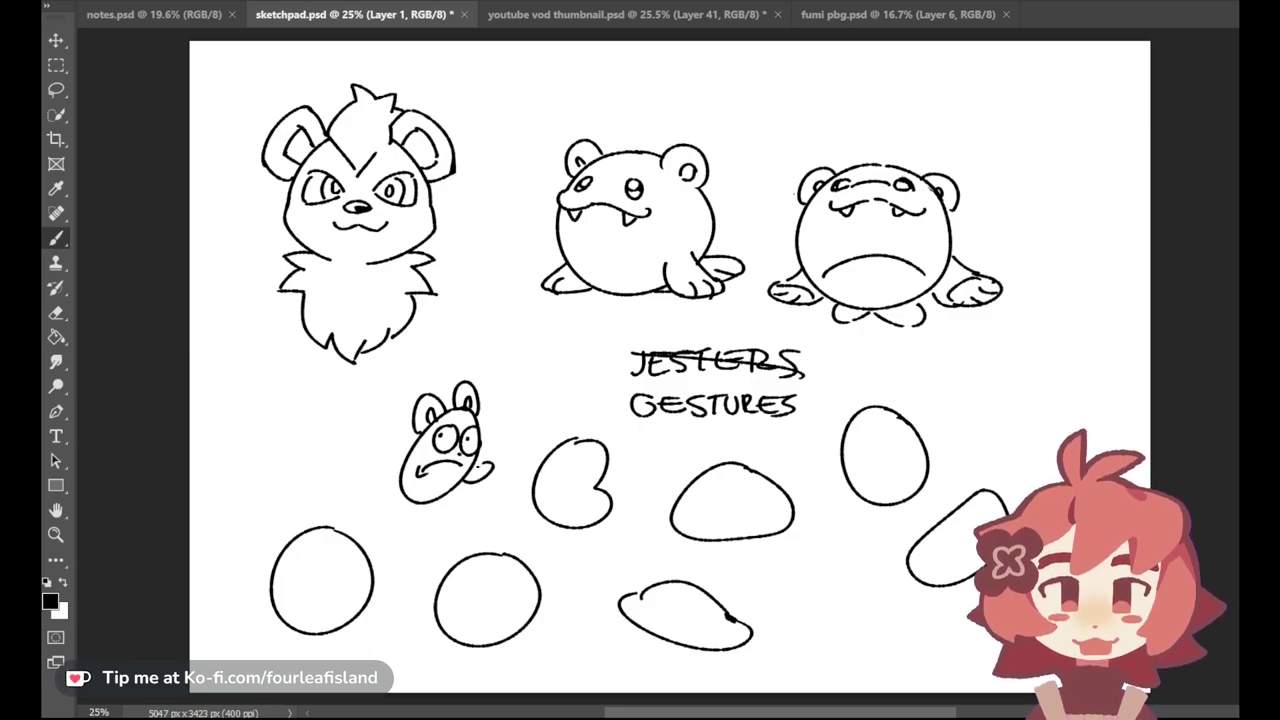
pyautogui.moveTo(413, 439)
pyautogui.mouseDown()
pyautogui.moveTo(387, 454)
pyautogui.moveTo(407, 449)
pyautogui.mouseUp()
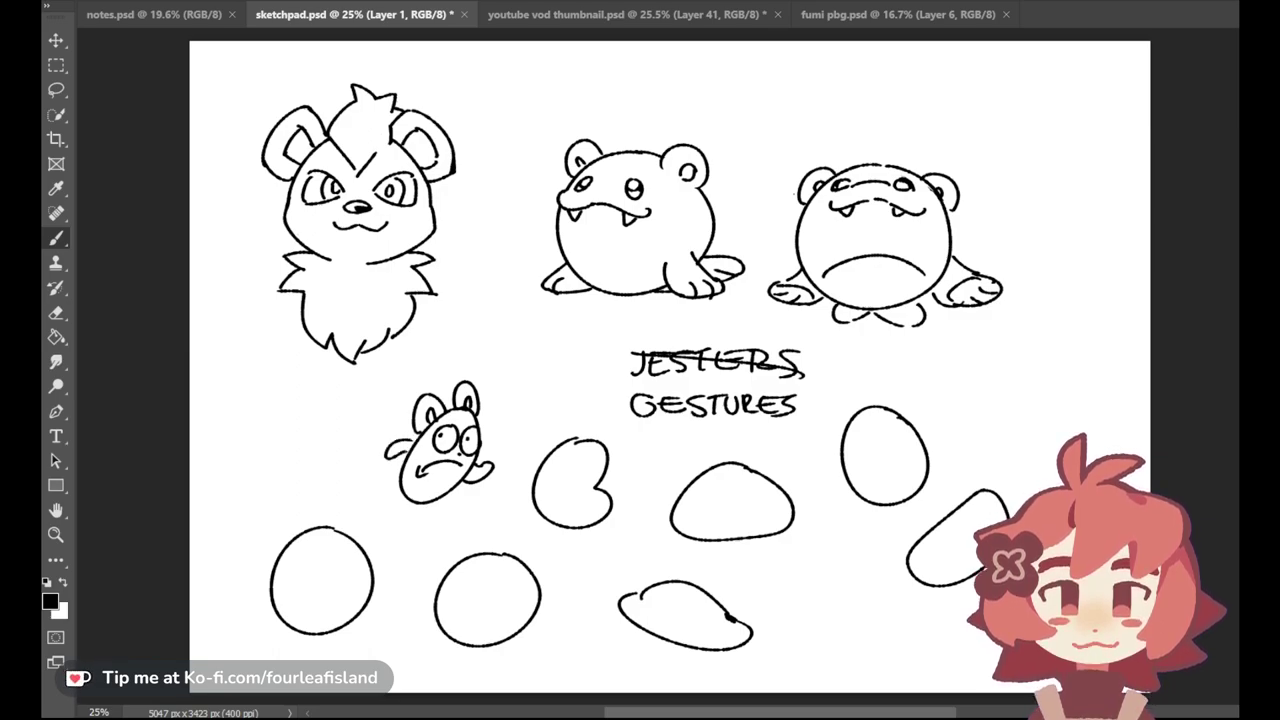
pyautogui.moveTo(432, 506)
pyautogui.mouseDown()
pyautogui.moveTo(466, 488)
pyautogui.moveTo(401, 494)
pyautogui.mouseUp()
pyautogui.hotkey('ctrl', 'z')
pyautogui.moveTo(334, 412); pyautogui.dragTo(392, 478)
pyautogui.moveTo(324, 382)
pyautogui.mouseDown()
pyautogui.moveTo(322, 420)
pyautogui.moveTo(354, 404)
pyautogui.moveTo(332, 379)
pyautogui.mouseUp()
pyautogui.hotkey('ctrl', 'z')
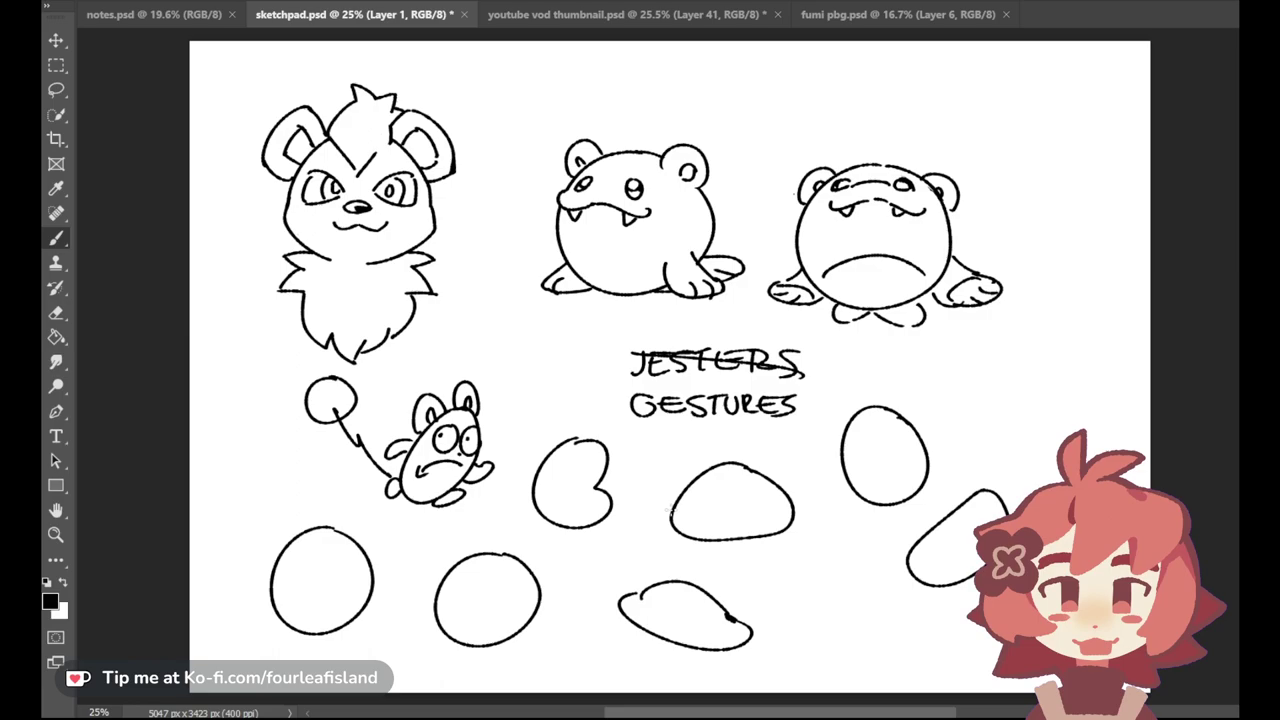
# Step: Draw small arms and feet on the bean-shaped body to pose it sitting
pyautogui.moveTo(549, 490)
pyautogui.mouseDown()
pyautogui.moveTo(567, 487)
pyautogui.moveTo(590, 528)
pyautogui.moveTo(588, 506)
pyautogui.moveTo(612, 522)
pyautogui.mouseUp()
pyautogui.hotkey('ctrl', 'z')
pyautogui.hotkey('ctrl', 'z')
pyautogui.hotkey('ctrl', 'z')
pyautogui.hotkey('ctrl', 'z')
pyautogui.hotkey('ctrl', 'z')
# Step: Add a face and round ears to the bean-shaped character, plus a zigzag tail ending in a small ball
pyautogui.moveTo(562, 463)
pyautogui.mouseDown()
pyautogui.moveTo(603, 461)
pyautogui.moveTo(586, 470)
pyautogui.moveTo(595, 465)
pyautogui.moveTo(596, 486)
pyautogui.mouseUp()
pyautogui.hotkey('ctrl', 'z')
pyautogui.moveTo(534, 460)
pyautogui.mouseDown()
pyautogui.moveTo(576, 424)
pyautogui.moveTo(606, 452)
pyautogui.mouseUp()
pyautogui.hotkey('ctrl', 'z')
pyautogui.hotkey('ctrl', 'z')
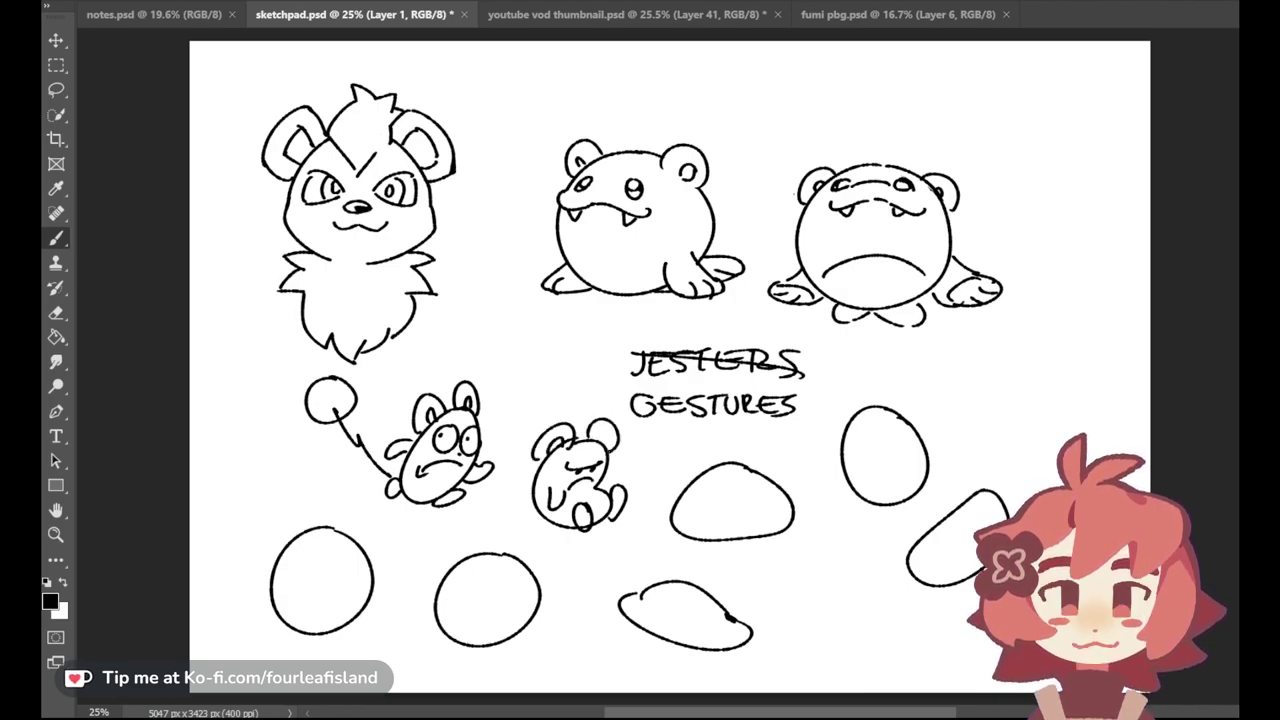
pyautogui.moveTo(552, 516)
pyautogui.mouseDown()
pyautogui.moveTo(459, 534)
pyautogui.moveTo(495, 524)
pyautogui.moveTo(494, 508)
pyautogui.mouseUp()
pyautogui.hotkey('ctrl', 'z')
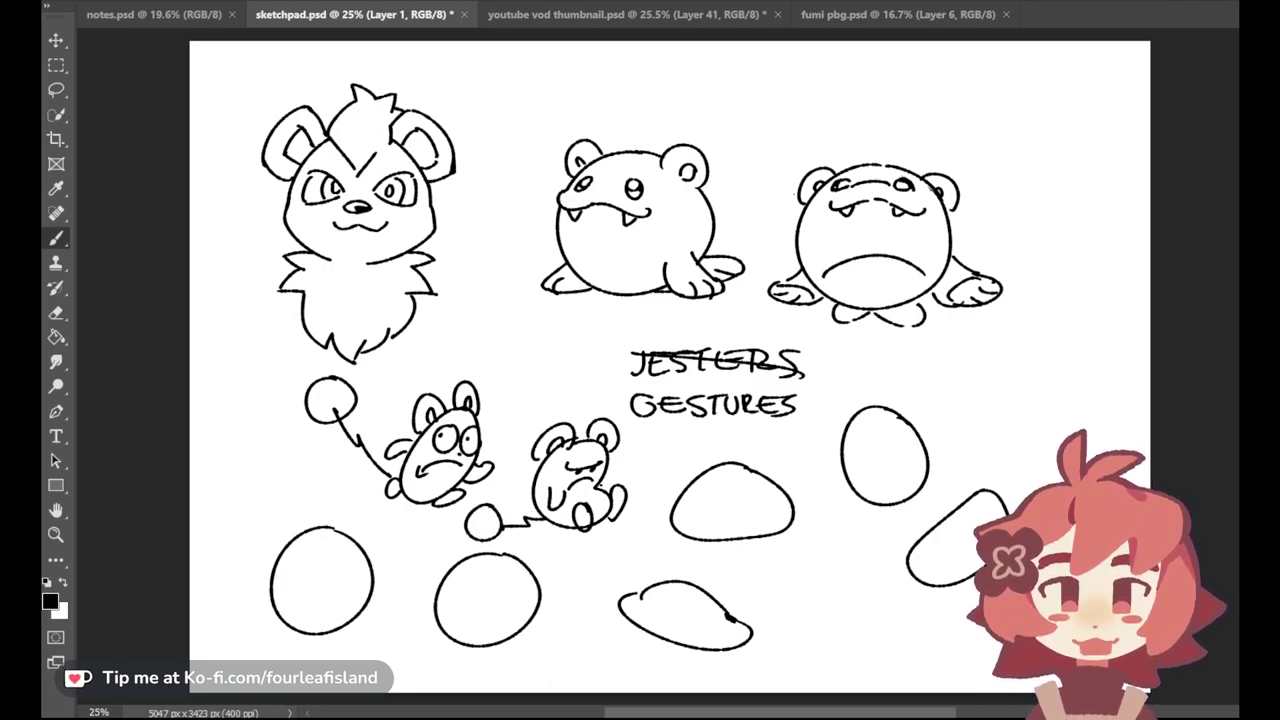
# Step: Draw arms stretched out from both sides of the dome shape and two large round eyes
pyautogui.moveTo(672, 506)
pyautogui.mouseDown()
pyautogui.moveTo(650, 491)
pyautogui.moveTo(691, 486)
pyautogui.moveTo(652, 497)
pyautogui.moveTo(686, 512)
pyautogui.moveTo(673, 507)
pyautogui.mouseUp()
pyautogui.hotkey('ctrl', 'z')
pyautogui.hotkey('ctrl', 'z')
pyautogui.hotkey('ctrl', 'z')
pyautogui.hotkey('ctrl', 'z')
pyautogui.moveTo(768, 487)
pyautogui.mouseDown()
pyautogui.moveTo(802, 491)
pyautogui.moveTo(786, 497)
pyautogui.mouseUp()
pyautogui.hotkey('ctrl', 'z')
pyautogui.moveTo(703, 480)
pyautogui.mouseDown()
pyautogui.moveTo(722, 474)
pyautogui.moveTo(738, 500)
pyautogui.moveTo(730, 476)
pyautogui.moveTo(740, 492)
pyautogui.moveTo(764, 474)
pyautogui.mouseUp()
pyautogui.hotkey('ctrl', 'z')
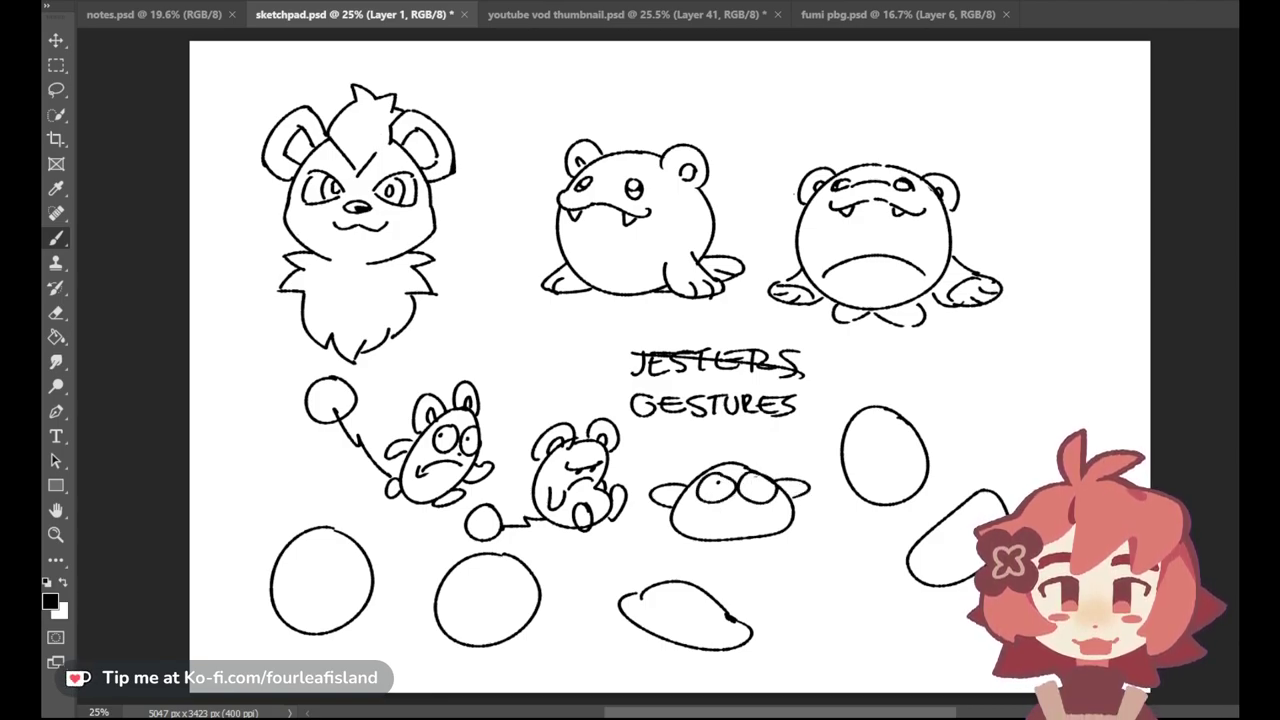
# Step: Give the dome-shaped character a wide open frown, round ears and two small feet
pyautogui.moveTo(714, 523); pyautogui.dragTo(761, 515)
pyautogui.hotkey('ctrl', 'z')
pyautogui.hotkey('ctrl', 'z')
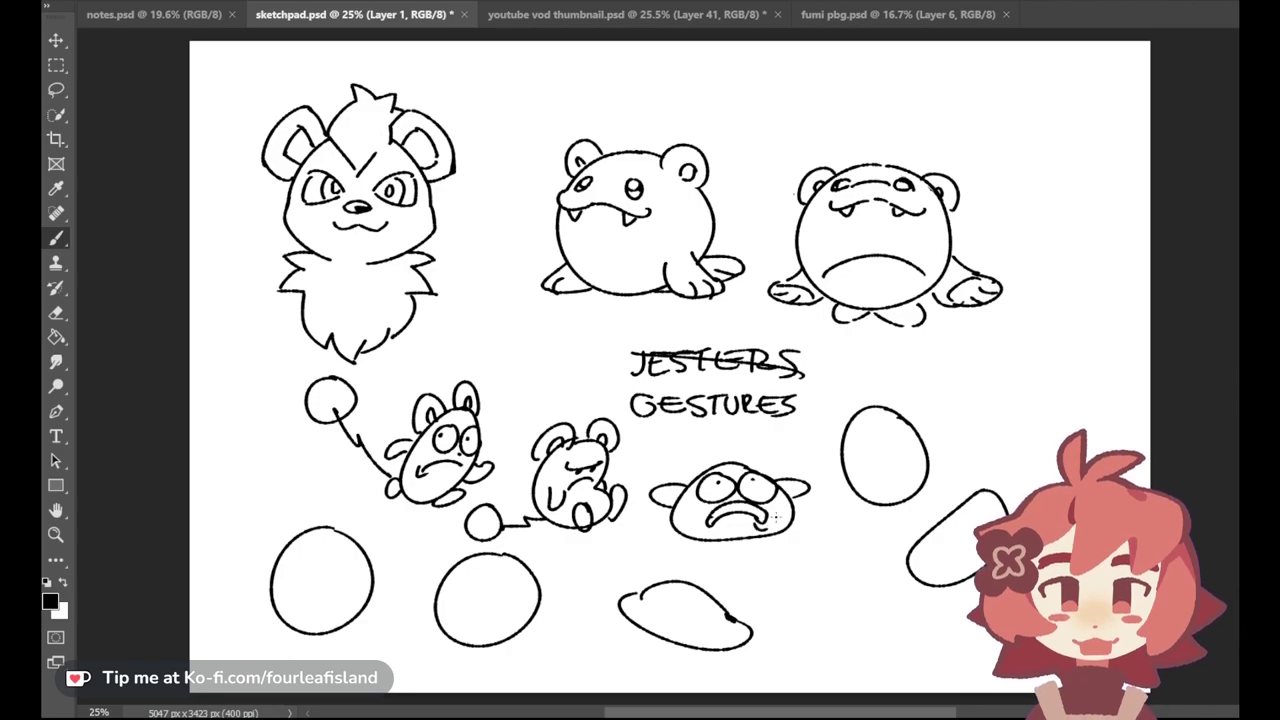
pyautogui.moveTo(684, 478)
pyautogui.mouseDown()
pyautogui.moveTo(770, 447)
pyautogui.moveTo(779, 485)
pyautogui.moveTo(768, 474)
pyautogui.mouseUp()
pyautogui.hotkey('ctrl', 'z')
pyautogui.moveTo(696, 534); pyautogui.dragTo(682, 547)
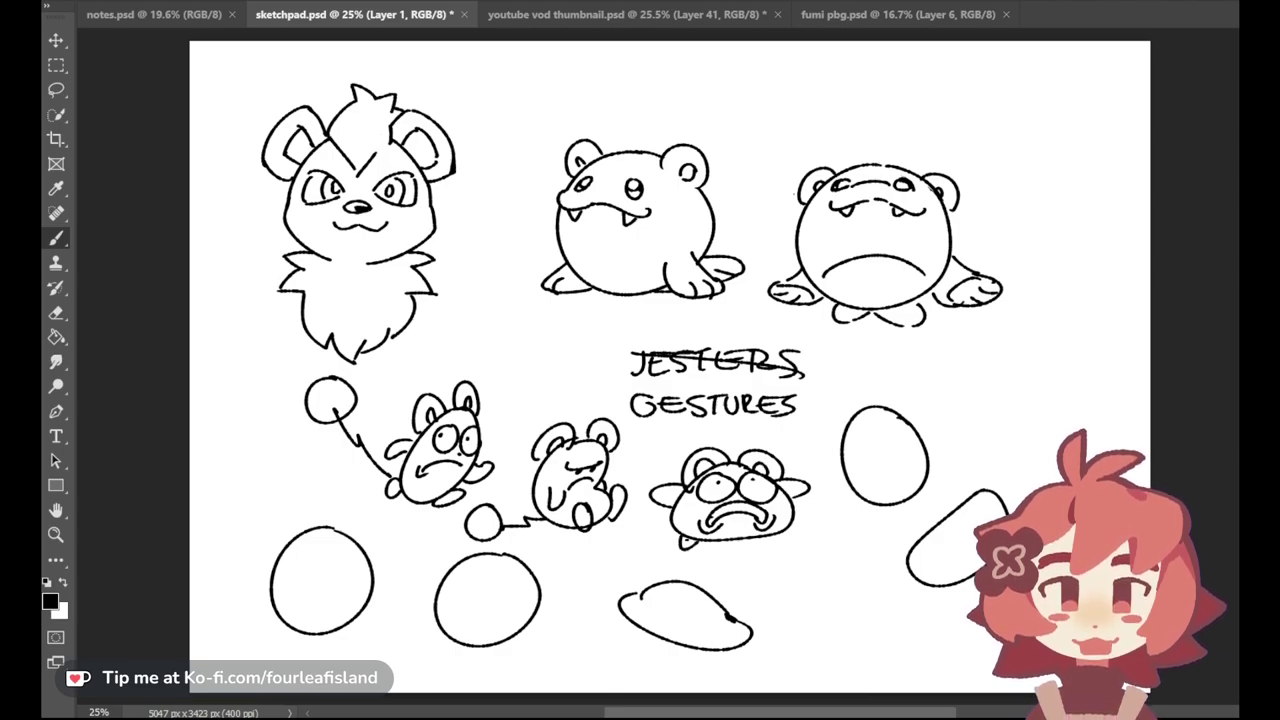
pyautogui.moveTo(772, 536)
pyautogui.mouseDown()
pyautogui.moveTo(796, 546)
pyautogui.moveTo(706, 546)
pyautogui.mouseUp()
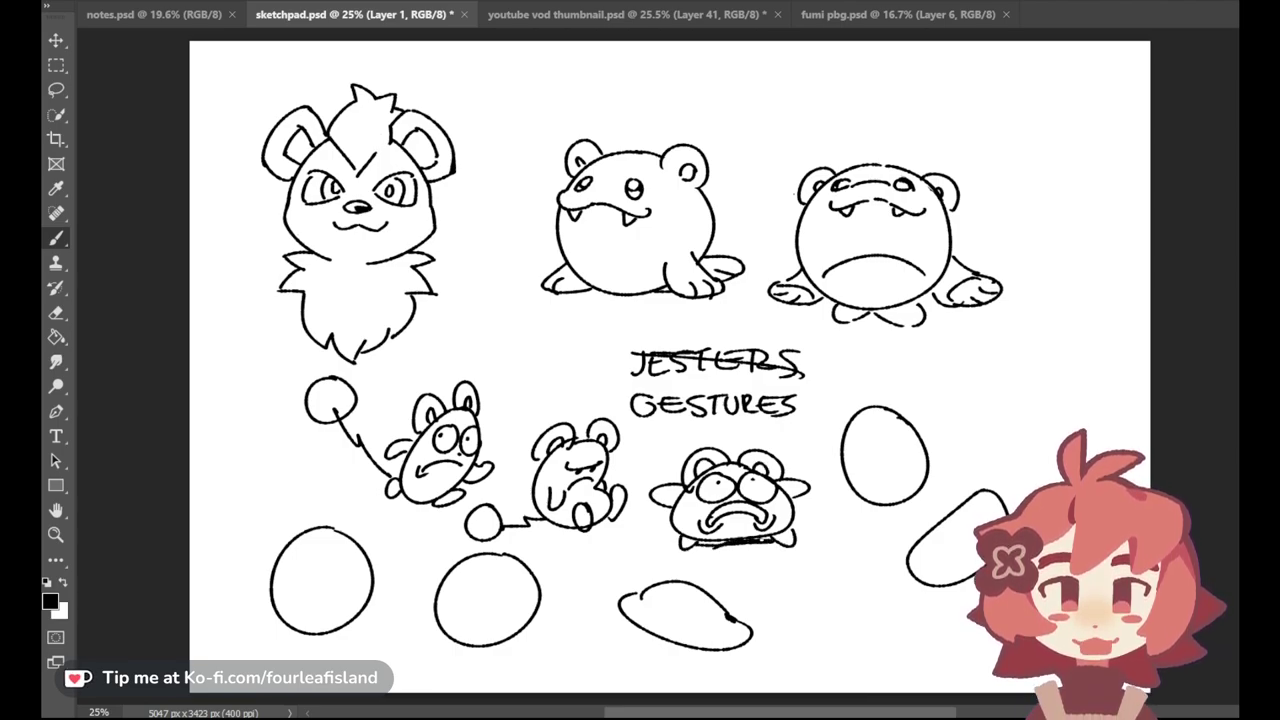
pyautogui.hotkey('ctrl', 'z')
# Step: Draw a short zigzag tail with a small ball rising behind the dome-shaped character's left arm
pyautogui.moveTo(660, 436)
pyautogui.mouseDown()
pyautogui.moveTo(655, 465)
pyautogui.moveTo(660, 430)
pyautogui.mouseUp()
pyautogui.hotkey('ctrl', 'z')
pyautogui.moveTo(665, 461); pyautogui.dragTo(679, 483)
pyautogui.hotkey('ctrl', 'z')
pyautogui.hotkey('ctrl', 'z')
pyautogui.moveTo(669, 471)
pyautogui.mouseDown()
pyautogui.moveTo(676, 459)
pyautogui.moveTo(682, 484)
pyautogui.mouseUp()
pyautogui.hotkey('ctrl', 'z')
pyautogui.hotkey('ctrl', 'z')
pyautogui.hotkey('ctrl', 'z')
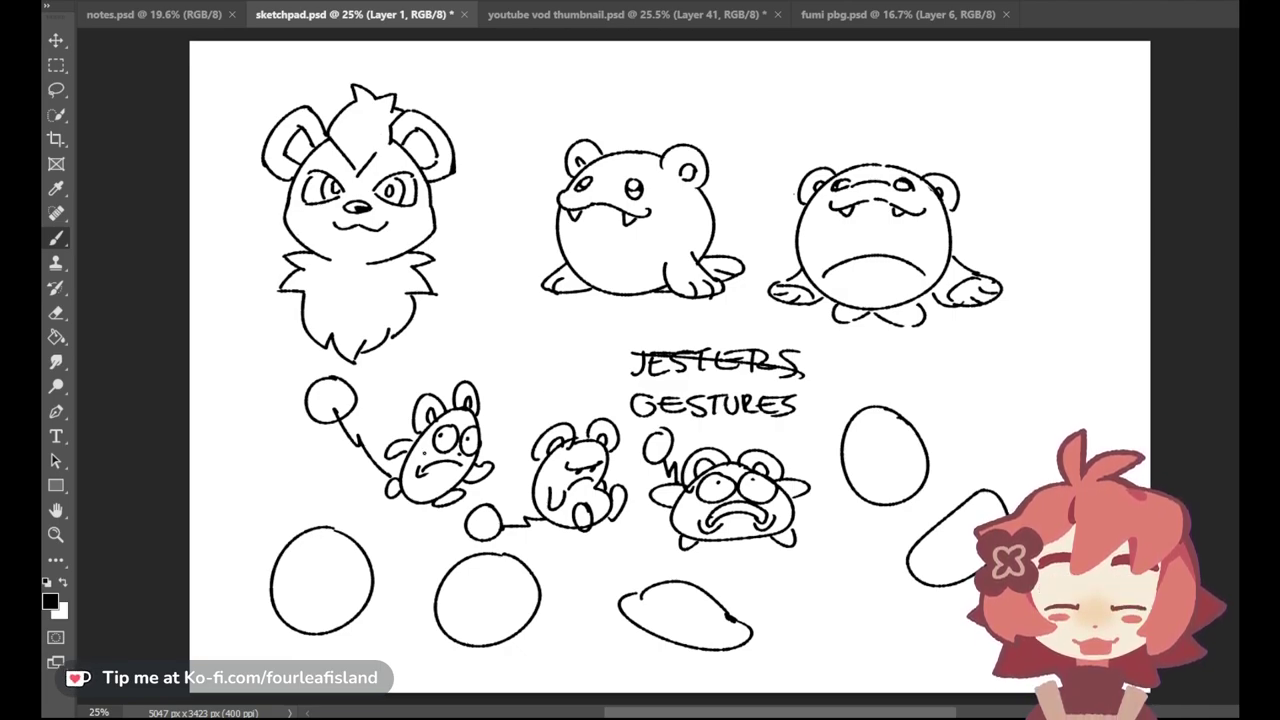
pyautogui.click(56, 312)
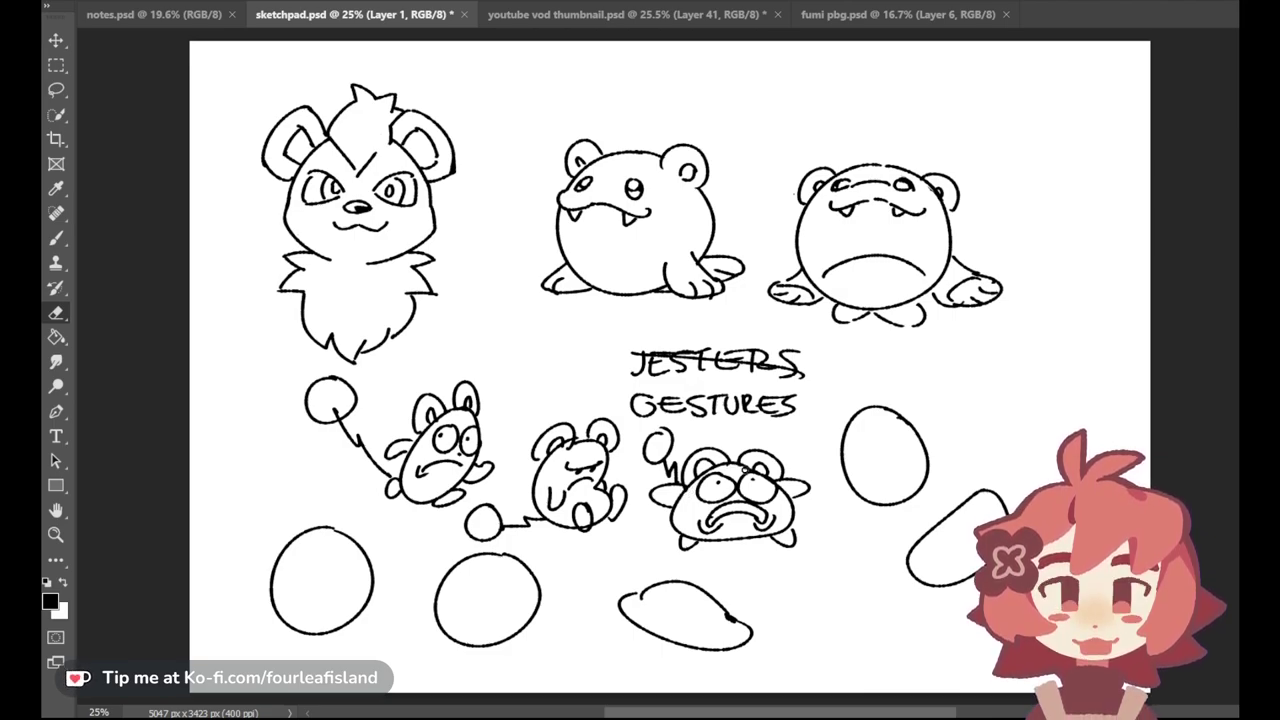
pyautogui.click(56, 238)
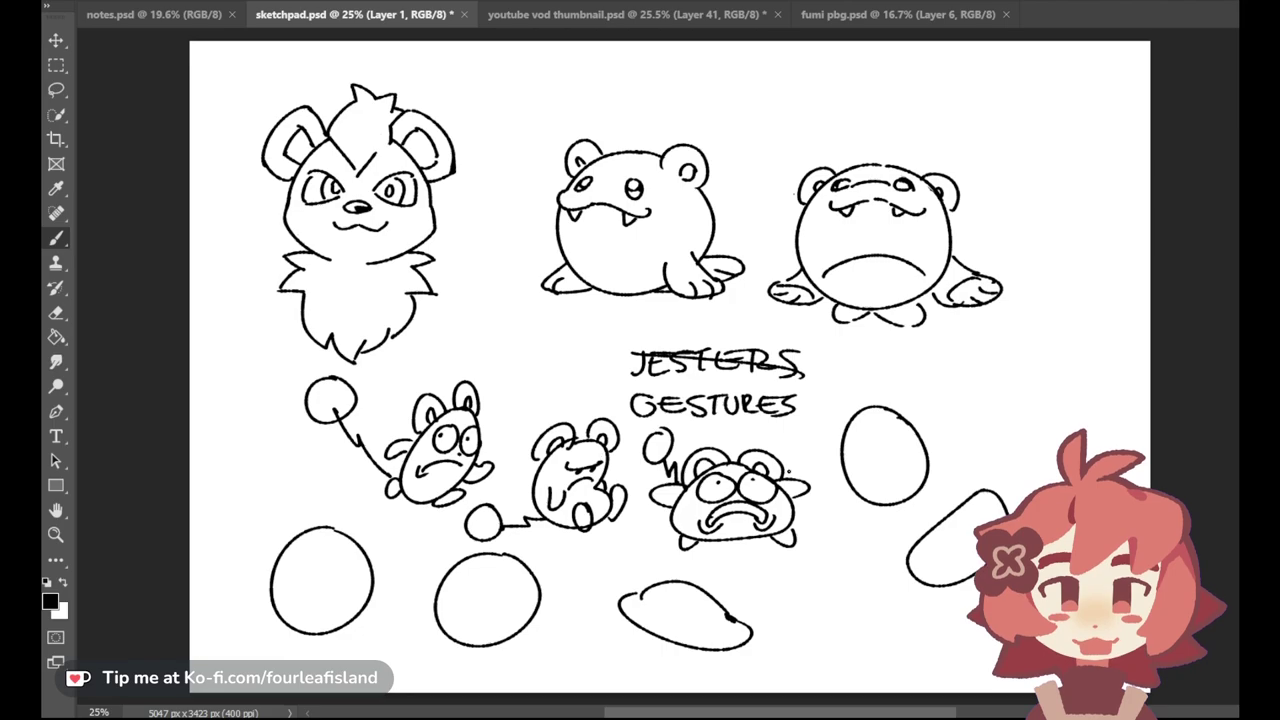
# Step: Draw curved eye lines and two small paws inside the upright egg shape beside the GESTURES lettering
pyautogui.moveTo(913, 425); pyautogui.dragTo(926, 444)
pyautogui.hotkey('ctrl', 'z')
pyautogui.moveTo(841, 466); pyautogui.dragTo(825, 443)
pyautogui.hotkey('ctrl', 'z')
pyautogui.moveTo(860, 468)
pyautogui.mouseDown()
pyautogui.moveTo(866, 487)
pyautogui.moveTo(879, 469)
pyautogui.moveTo(891, 488)
pyautogui.moveTo(902, 467)
pyautogui.moveTo(862, 420)
pyautogui.mouseUp()
pyautogui.hotkey('ctrl', 'z')
pyautogui.moveTo(878, 418); pyautogui.dragTo(899, 448)
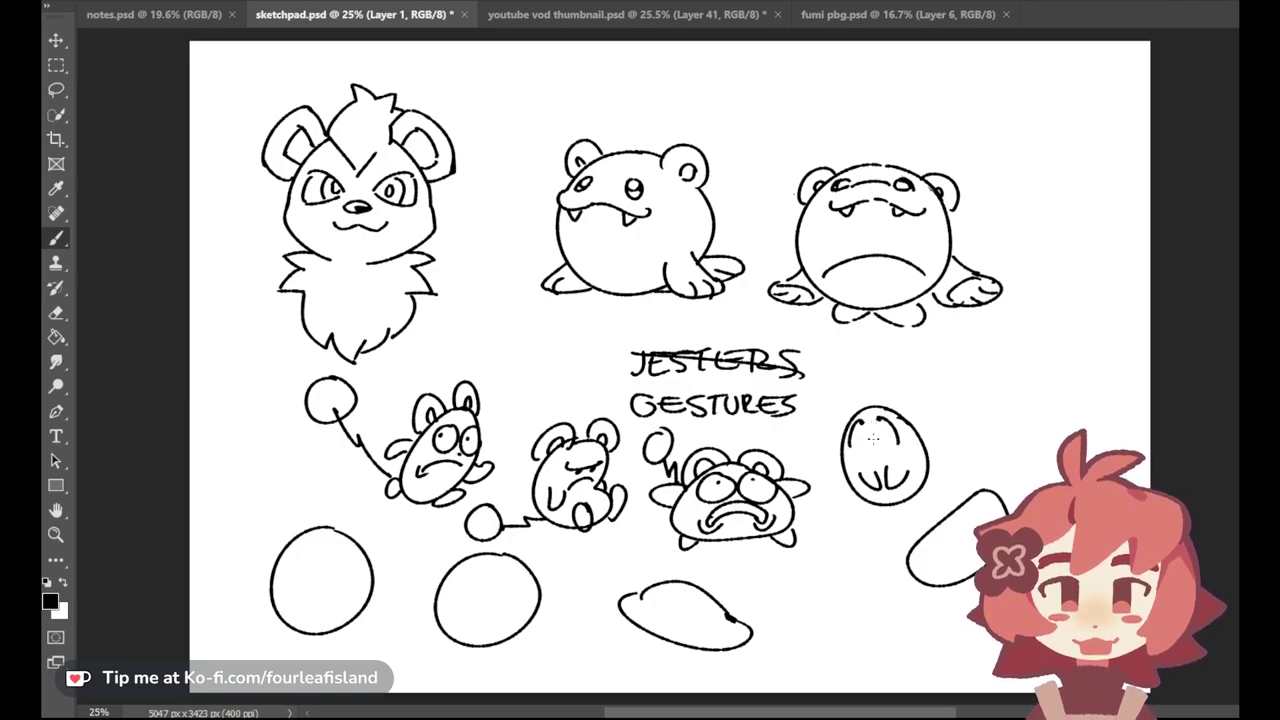
# Step: Add round ears, two small feet and a zigzag tail ending in a ball to the upright egg-shaped character
pyautogui.moveTo(845, 425)
pyautogui.mouseDown()
pyautogui.moveTo(864, 398)
pyautogui.moveTo(898, 387)
pyautogui.moveTo(917, 426)
pyautogui.mouseUp()
pyautogui.hotkey('ctrl', 'z')
pyautogui.moveTo(888, 407)
pyautogui.mouseDown()
pyautogui.moveTo(913, 385)
pyautogui.moveTo(911, 418)
pyautogui.mouseUp()
pyautogui.hotkey('ctrl', 'z')
pyautogui.moveTo(882, 504)
pyautogui.mouseDown()
pyautogui.moveTo(890, 519)
pyautogui.moveTo(898, 504)
pyautogui.mouseUp()
pyautogui.moveTo(902, 502)
pyautogui.mouseDown()
pyautogui.moveTo(901, 469)
pyautogui.moveTo(963, 441)
pyautogui.moveTo(982, 399)
pyautogui.moveTo(959, 467)
pyautogui.moveTo(972, 439)
pyautogui.moveTo(964, 376)
pyautogui.moveTo(964, 410)
pyautogui.mouseUp()
pyautogui.hotkey('ctrl', 'z')
pyautogui.hotkey('ctrl', 'z')
pyautogui.hotkey('ctrl', 'z')
pyautogui.moveTo(960, 364); pyautogui.dragTo(957, 364)
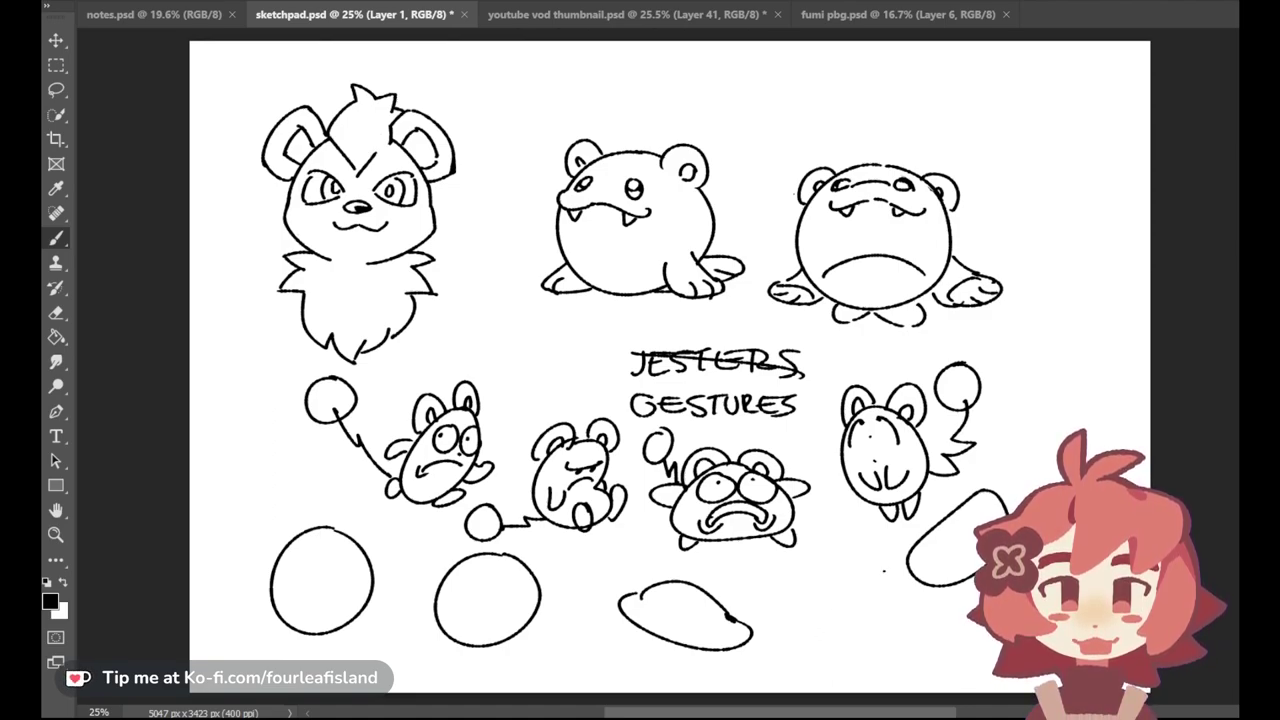
# Step: Turn the tilted capsule shape into a creature with round ears, a simple face, oval feet and a zigzag ball-tipped tail
pyautogui.hotkey('ctrl', 'z')
pyautogui.moveTo(905, 559); pyautogui.dragTo(911, 578)
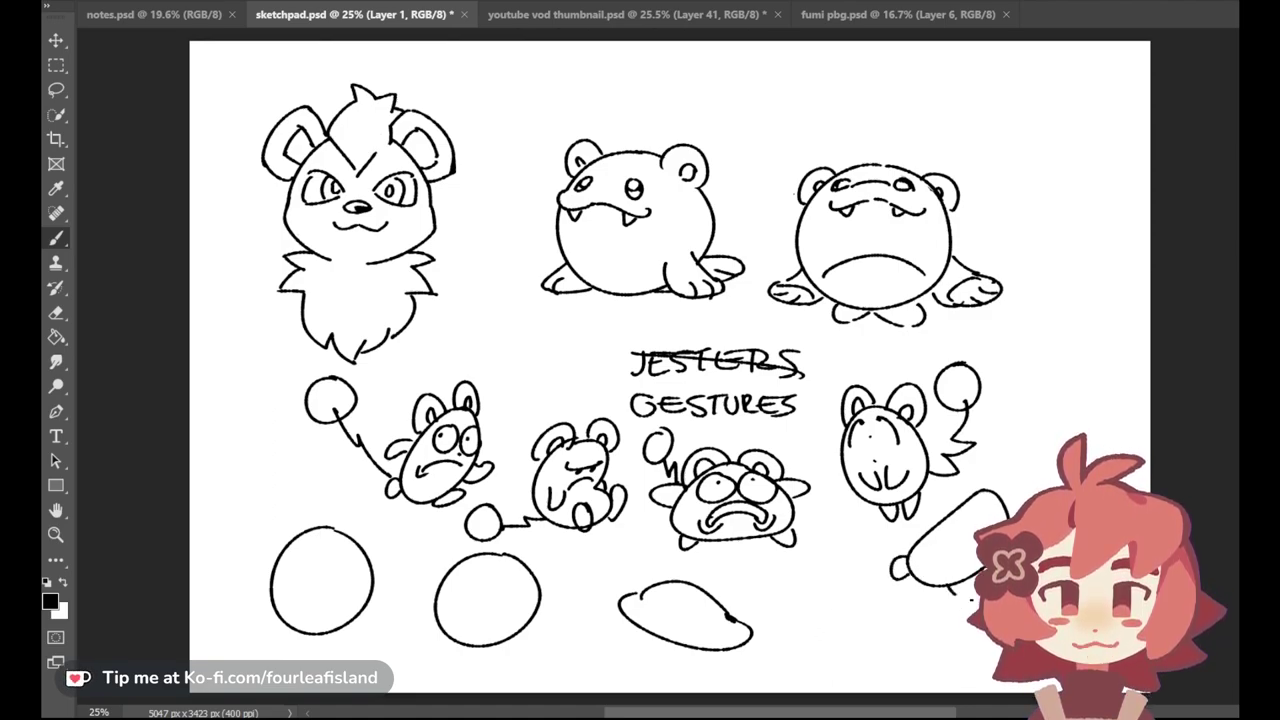
pyautogui.hotkey('ctrl', 'z')
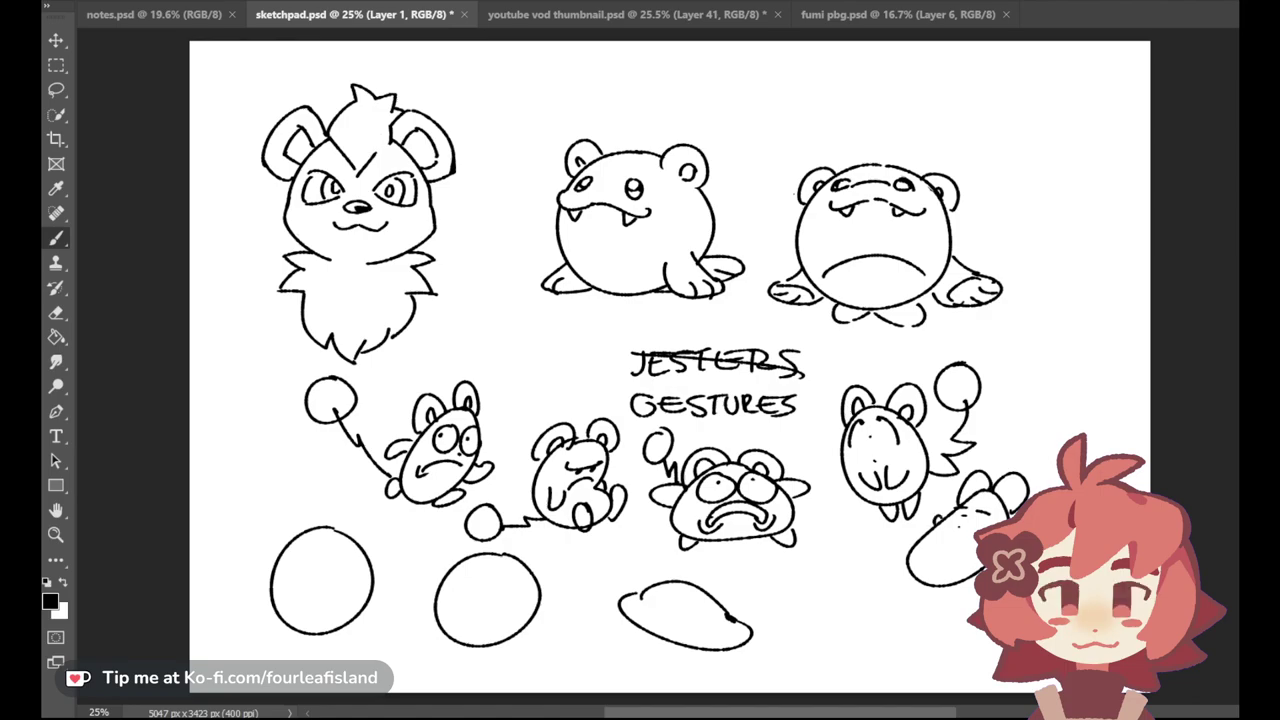
pyautogui.moveTo(921, 546); pyautogui.dragTo(917, 559)
pyautogui.moveTo(824, 573)
pyautogui.mouseDown()
pyautogui.moveTo(852, 594)
pyautogui.moveTo(812, 577)
pyautogui.mouseUp()
pyautogui.hotkey('ctrl', 'z')
pyautogui.moveTo(838, 571)
pyautogui.mouseDown()
pyautogui.moveTo(822, 604)
pyautogui.moveTo(836, 571)
pyautogui.mouseUp()
pyautogui.moveTo(856, 597); pyautogui.dragTo(914, 576)
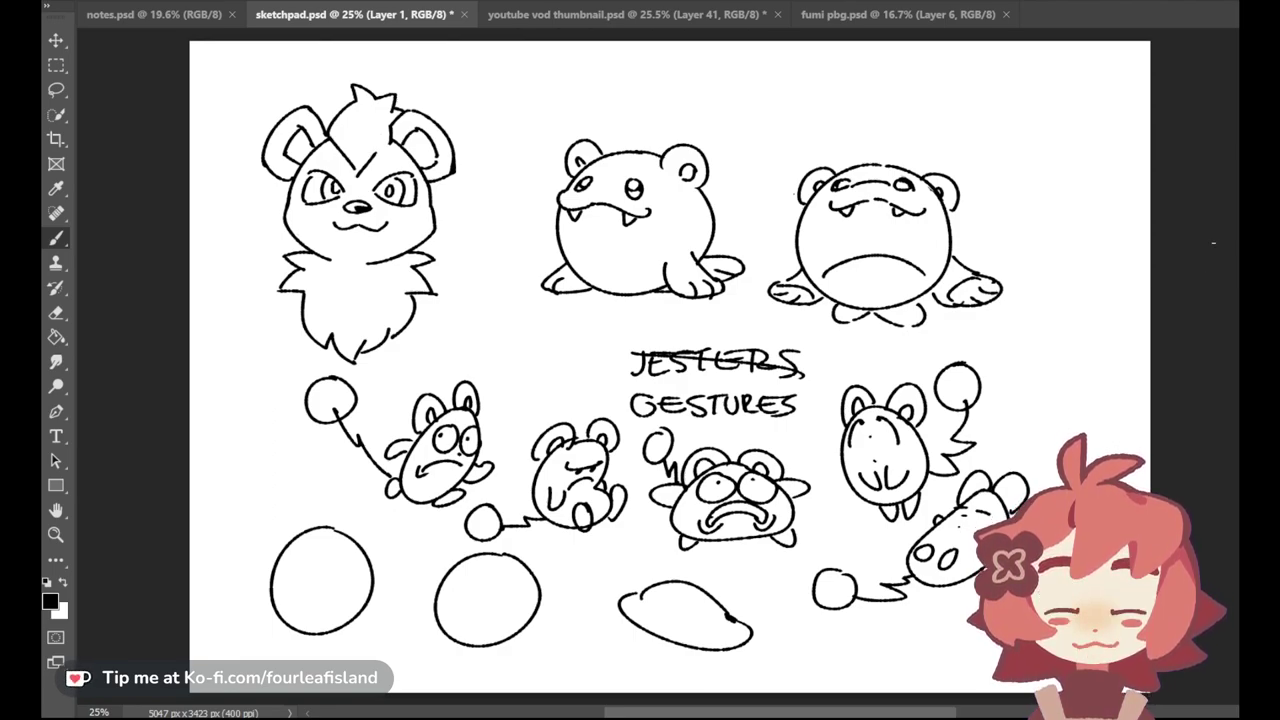
# Step: Clear all the drawings from the sketchpad layer
pyautogui.hotkey('ctrl', 'a')
pyautogui.press('Delete')
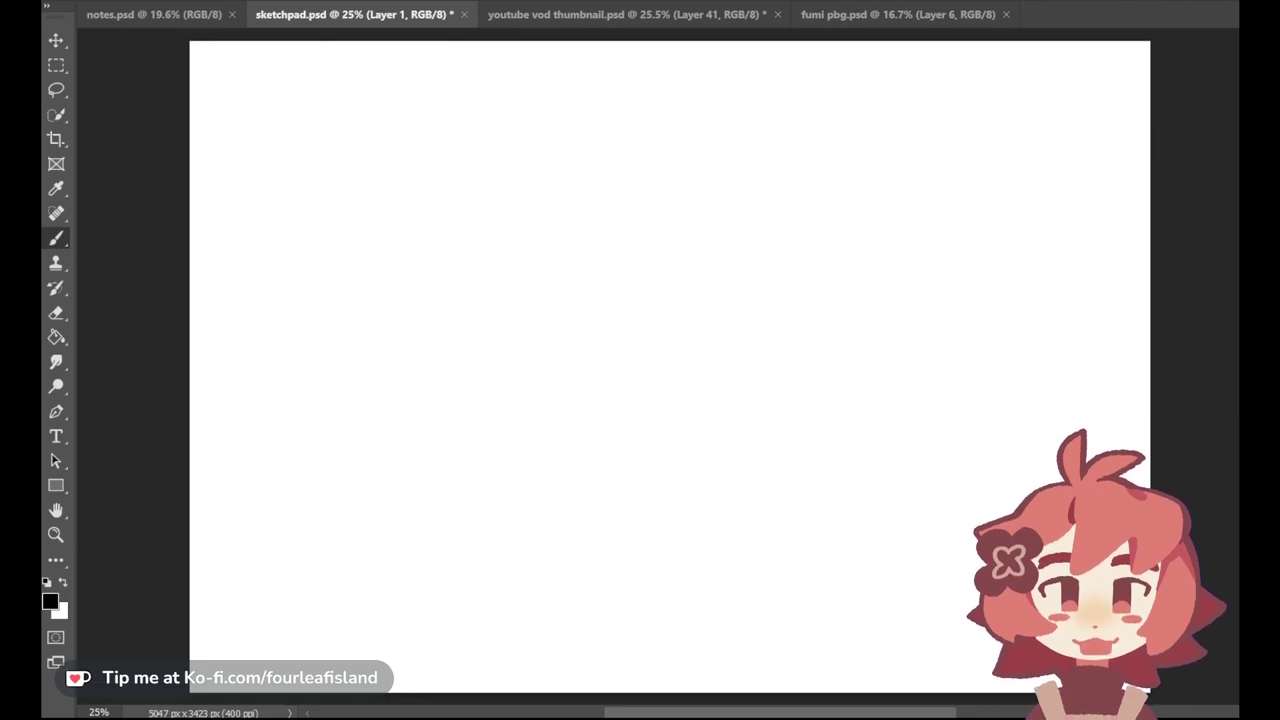
# Step: Draw a rounded bowl-like outline with two pointed tips and a dipping upper edge on a new layer
pyautogui.moveTo(508, 240)
pyautogui.mouseDown()
pyautogui.moveTo(566, 338)
pyautogui.moveTo(613, 280)
pyautogui.moveTo(575, 348)
pyautogui.moveTo(622, 312)
pyautogui.mouseUp()
pyautogui.hotkey('ctrl', 'z')
pyautogui.hotkey('ctrl', 'z')
pyautogui.hotkey('ctrl', 'z')
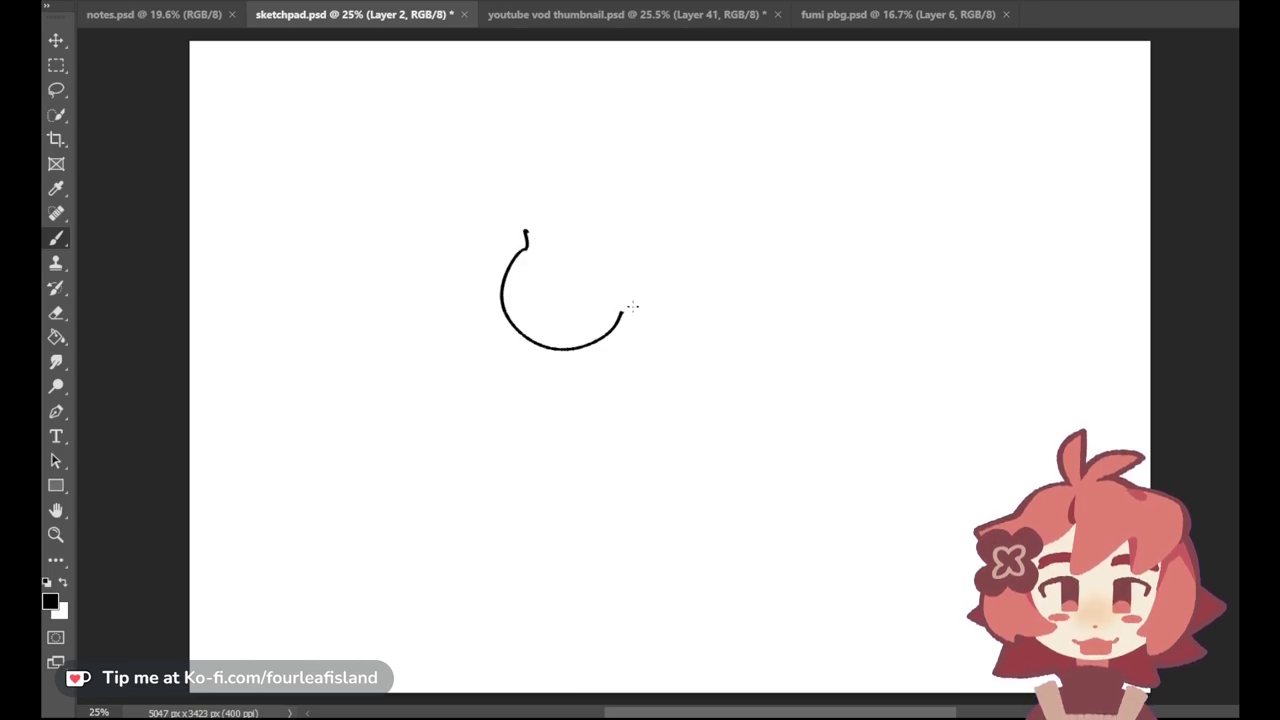
pyautogui.moveTo(537, 243); pyautogui.dragTo(637, 300)
pyautogui.hotkey('ctrl', 'z')
pyautogui.moveTo(527, 234)
pyautogui.mouseDown()
pyautogui.moveTo(570, 280)
pyautogui.moveTo(640, 305)
pyautogui.mouseUp()
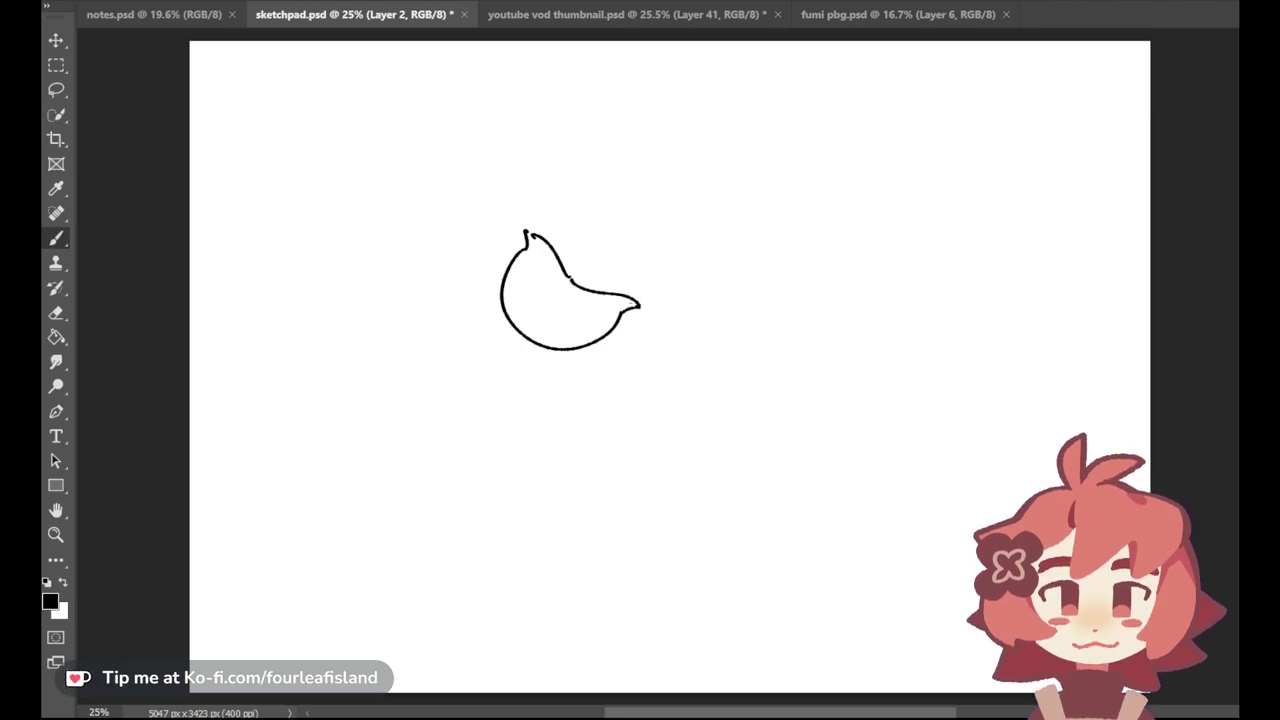
# Step: Draw nested curling lines along the dipped upper edge between the bowl shape's two tips
pyautogui.moveTo(542, 230)
pyautogui.mouseDown()
pyautogui.moveTo(616, 282)
pyautogui.moveTo(582, 272)
pyautogui.moveTo(606, 266)
pyautogui.mouseUp()
pyautogui.hotkey('ctrl', 'z')
pyautogui.hotkey('ctrl', 'z')
pyautogui.hotkey('ctrl', 'z')
pyautogui.moveTo(543, 236); pyautogui.dragTo(634, 293)
pyautogui.hotkey('ctrl', 'z')
pyautogui.moveTo(603, 268)
pyautogui.mouseDown()
pyautogui.moveTo(645, 288)
pyautogui.moveTo(629, 293)
pyautogui.mouseUp()
pyautogui.hotkey('ctrl', 'z')
pyautogui.moveTo(530, 225); pyautogui.dragTo(594, 254)
pyautogui.hotkey('ctrl', 'z')
pyautogui.moveTo(536, 231); pyautogui.dragTo(636, 295)
pyautogui.moveTo(551, 238); pyautogui.dragTo(624, 294)
pyautogui.moveTo(568, 260)
pyautogui.mouseDown()
pyautogui.moveTo(604, 282)
pyautogui.moveTo(587, 273)
pyautogui.mouseUp()
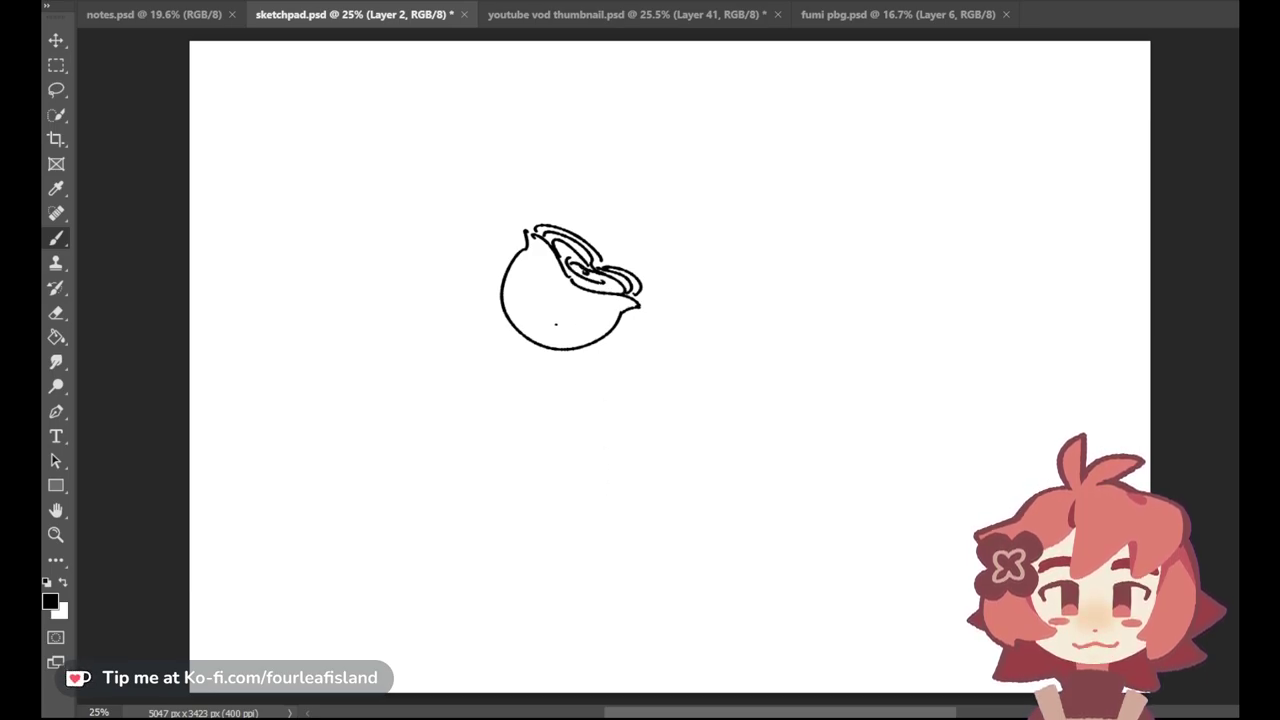
# Step: Draw a rounded inner contour inside the lower part of the bowl shape
pyautogui.moveTo(508, 307)
pyautogui.mouseDown()
pyautogui.moveTo(573, 288)
pyautogui.moveTo(552, 271)
pyautogui.moveTo(588, 300)
pyautogui.mouseUp()
pyautogui.hotkey('ctrl', 'z')
pyautogui.moveTo(588, 299)
pyautogui.mouseDown()
pyautogui.moveTo(599, 310)
pyautogui.moveTo(584, 344)
pyautogui.mouseUp()
pyautogui.hotkey('ctrl', 'z')
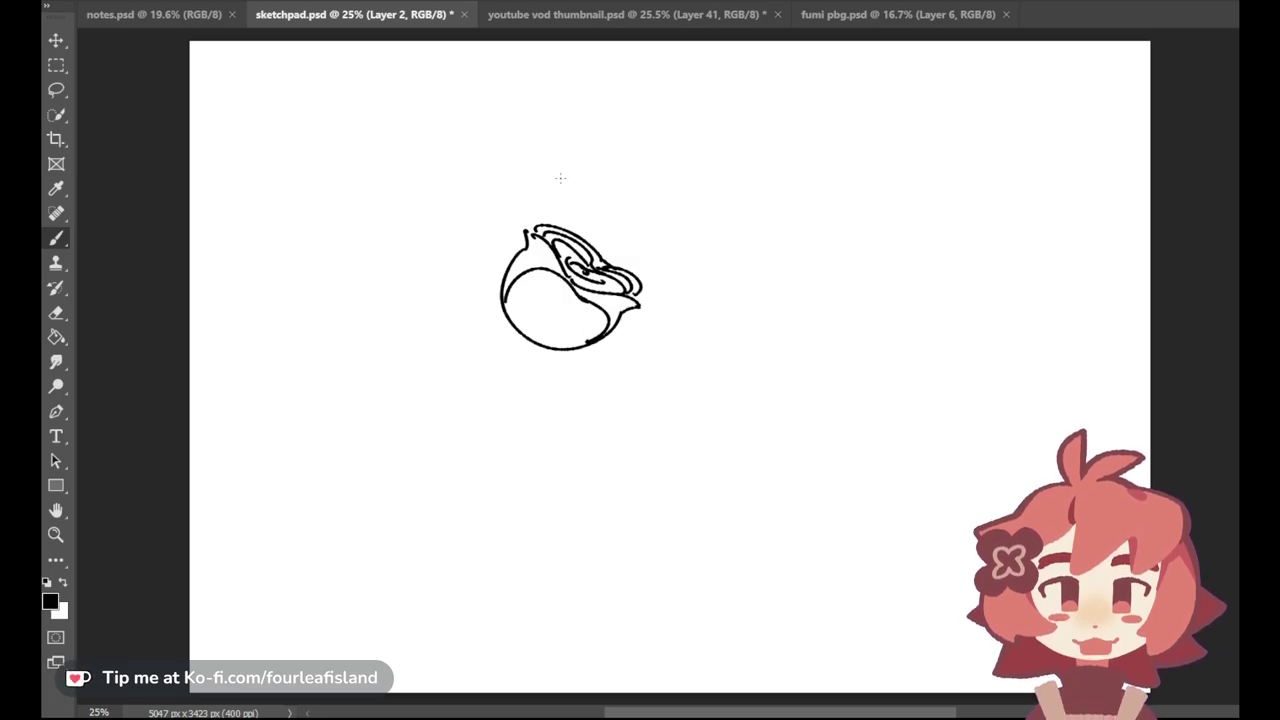
# Step: Erase the bowl-shaped sketch from the canvas and return to the Brush tool
pyautogui.click(56, 312)
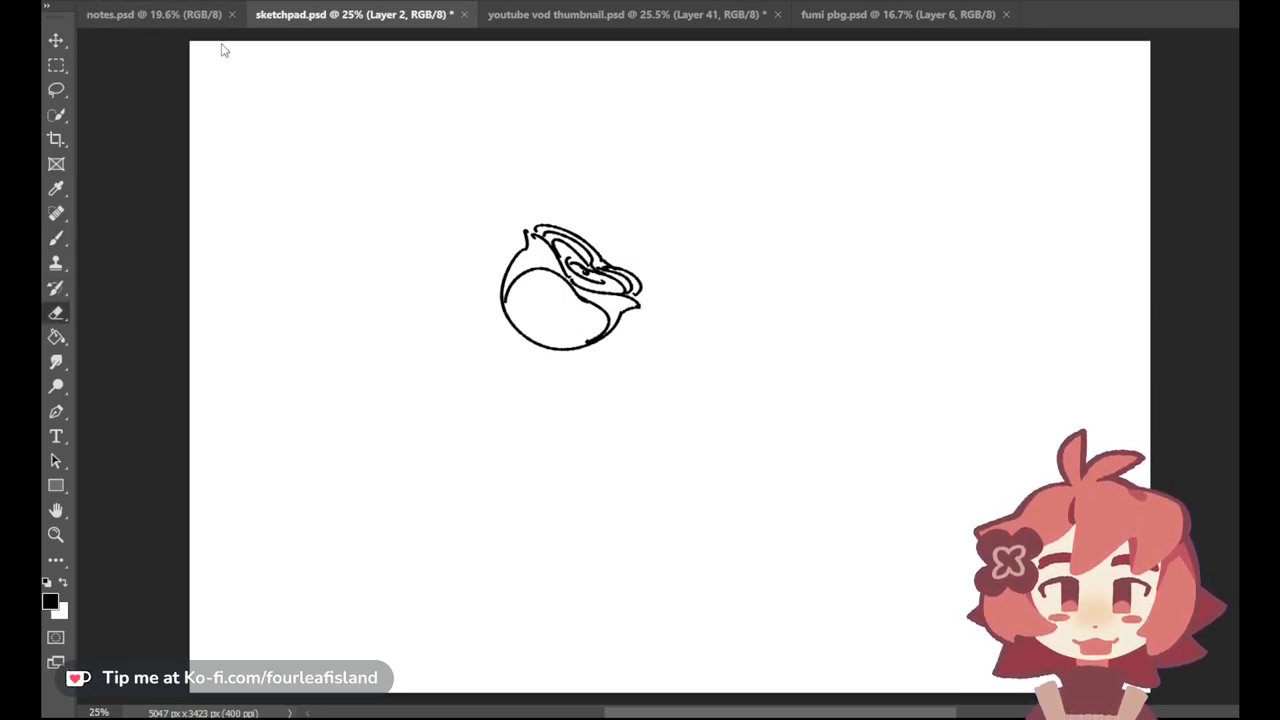
pyautogui.moveTo(680, 389)
pyautogui.mouseDown()
pyautogui.moveTo(570, 280)
pyautogui.moveTo(536, 268)
pyautogui.moveTo(509, 324)
pyautogui.moveTo(538, 355)
pyautogui.moveTo(618, 302)
pyautogui.mouseUp()
pyautogui.press('b')
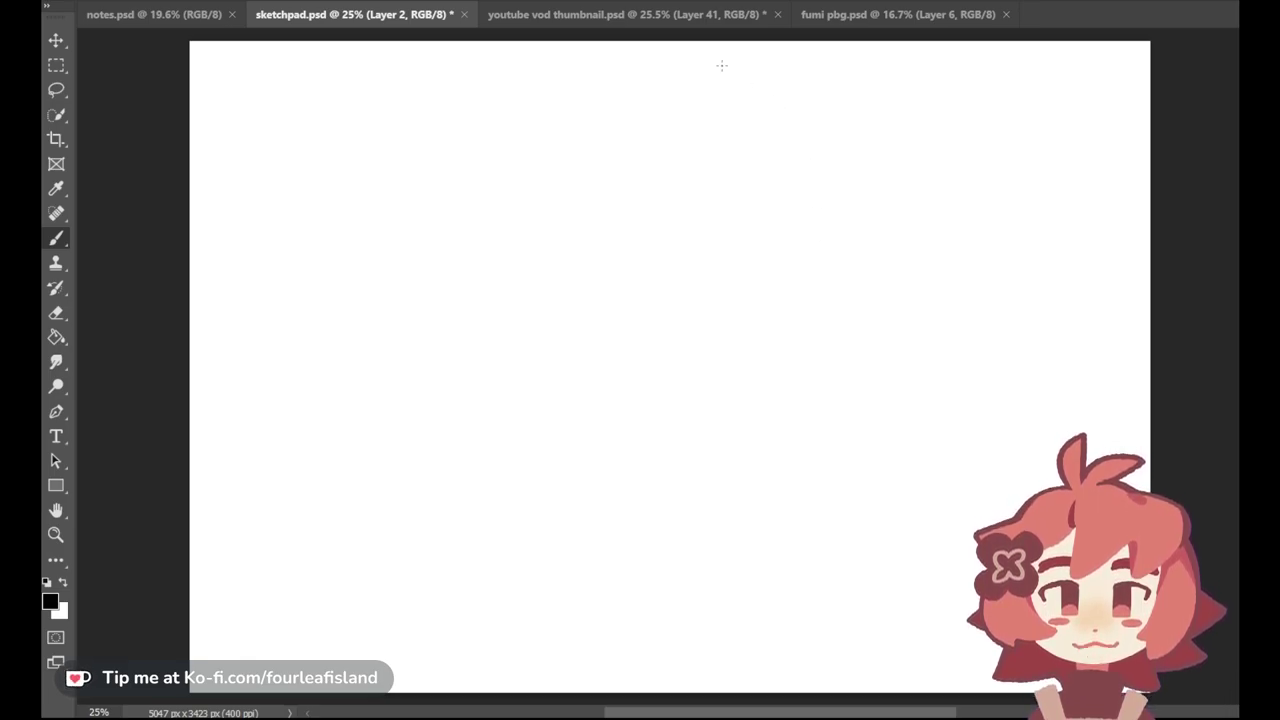
pyautogui.click(608, 14)
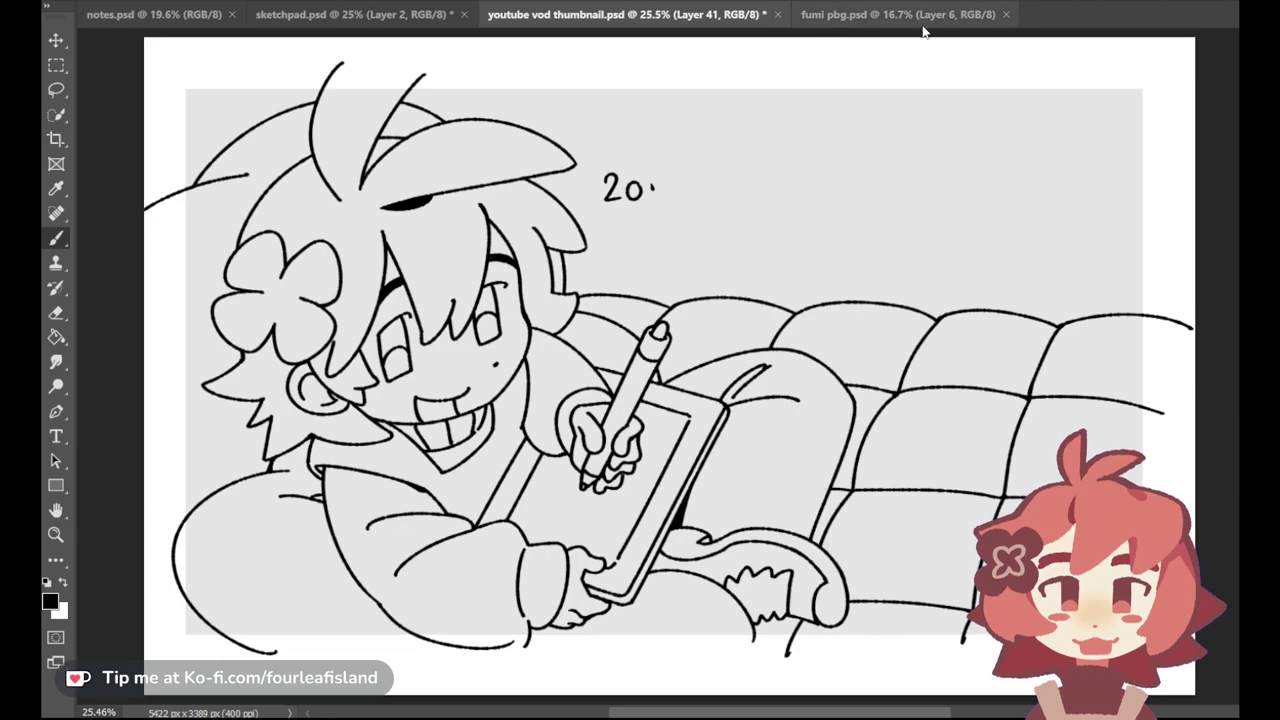
pyautogui.click(400, 24)
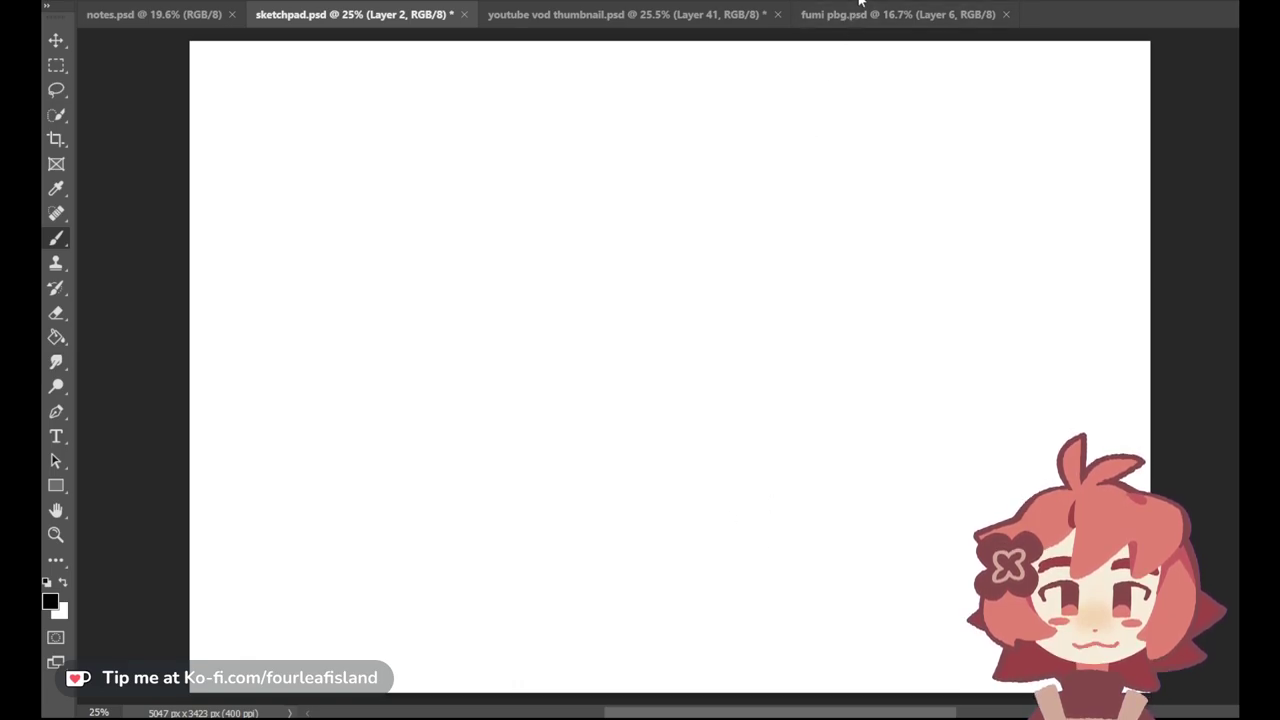
pyautogui.click(860, 6)
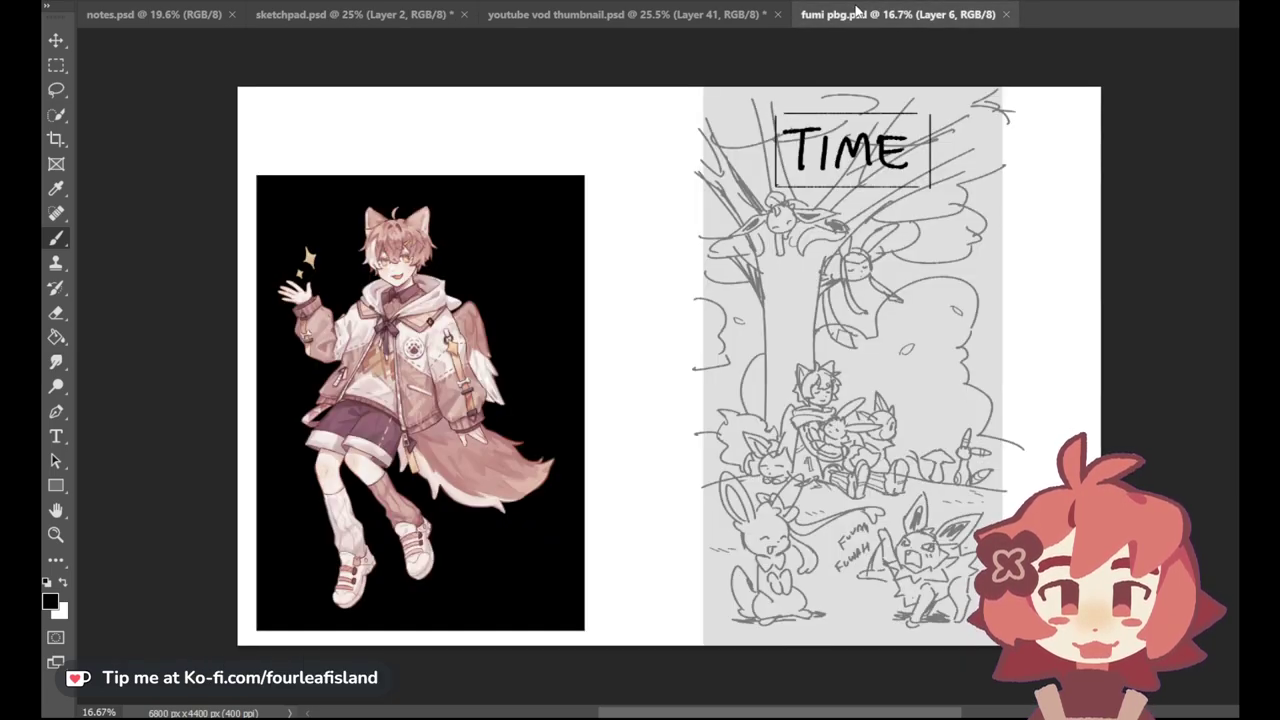
# Step: In sketchpad.psd, draw a small smiling figure with a round head, stick hands, a tiny body and rounded legs
pyautogui.click(438, 20)
pyautogui.moveTo(583, 215)
pyautogui.mouseDown()
pyautogui.moveTo(520, 242)
pyautogui.moveTo(583, 210)
pyautogui.mouseUp()
pyautogui.moveTo(502, 219)
pyautogui.mouseDown()
pyautogui.moveTo(525, 231)
pyautogui.moveTo(502, 237)
pyautogui.mouseUp()
pyautogui.moveTo(521, 219)
pyautogui.mouseDown()
pyautogui.moveTo(511, 240)
pyautogui.moveTo(586, 249)
pyautogui.moveTo(638, 230)
pyautogui.moveTo(615, 240)
pyautogui.mouseUp()
pyautogui.moveTo(630, 221); pyautogui.dragTo(629, 246)
pyautogui.moveTo(560, 268)
pyautogui.mouseDown()
pyautogui.moveTo(575, 292)
pyautogui.moveTo(564, 305)
pyautogui.mouseUp()
pyautogui.moveTo(580, 276); pyautogui.dragTo(585, 300)
# Step: Beside the small figure, draw a large round head with splayed fingers on both sides, a wide oval mouth and dot eyes
pyautogui.moveTo(877, 202)
pyautogui.mouseDown()
pyautogui.moveTo(920, 323)
pyautogui.moveTo(869, 202)
pyautogui.moveTo(932, 308)
pyautogui.moveTo(887, 211)
pyautogui.mouseUp()
pyautogui.hotkey('ctrl', 'z')
pyautogui.hotkey('ctrl', 'z')
pyautogui.moveTo(734, 263)
pyautogui.mouseDown()
pyautogui.moveTo(726, 283)
pyautogui.moveTo(755, 270)
pyautogui.moveTo(736, 287)
pyautogui.mouseUp()
pyautogui.hotkey('ctrl', 'z')
pyautogui.moveTo(738, 269)
pyautogui.mouseDown()
pyautogui.moveTo(760, 278)
pyautogui.moveTo(750, 308)
pyautogui.mouseUp()
pyautogui.moveTo(932, 232)
pyautogui.mouseDown()
pyautogui.moveTo(906, 262)
pyautogui.moveTo(942, 208)
pyautogui.moveTo(956, 278)
pyautogui.moveTo(962, 196)
pyautogui.mouseUp()
pyautogui.moveTo(956, 258); pyautogui.dragTo(992, 214)
pyautogui.moveTo(798, 285)
pyautogui.mouseDown()
pyautogui.moveTo(785, 318)
pyautogui.moveTo(882, 290)
pyautogui.mouseUp()
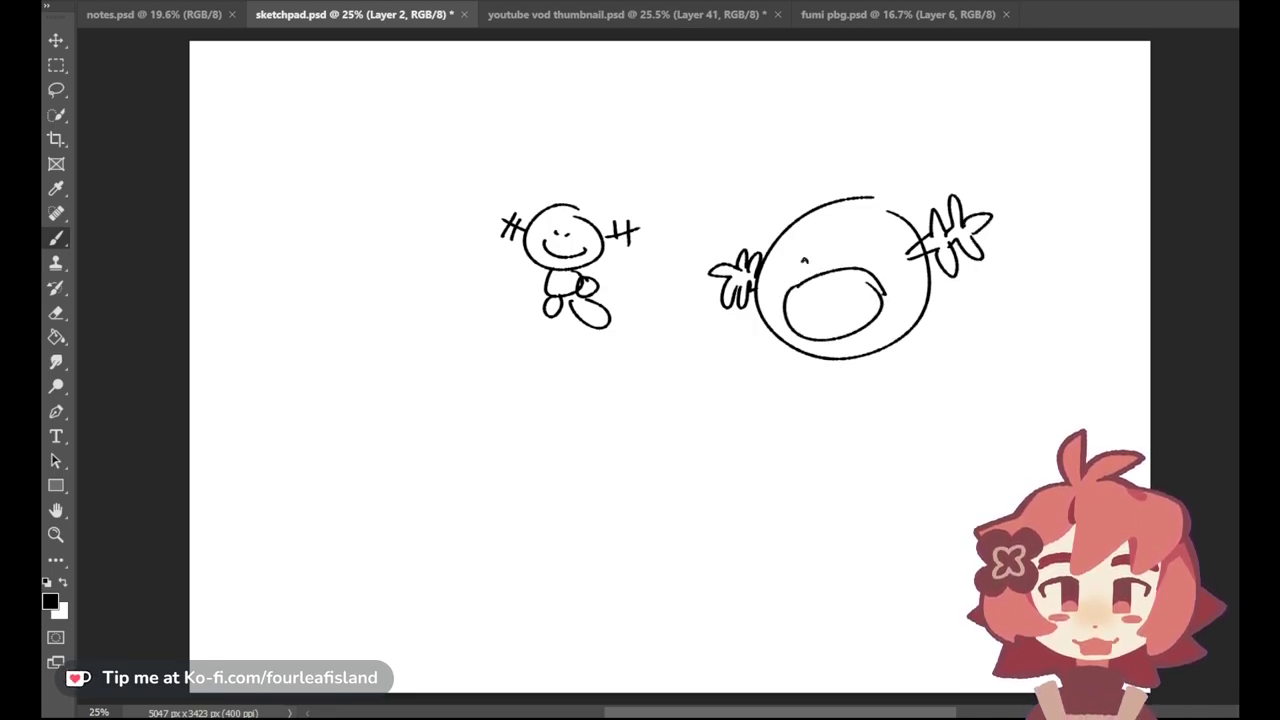
pyautogui.moveTo(805, 255); pyautogui.dragTo(807, 261)
# Step: Draw a small rounded torso and two bulbous legs with a dark filled gap under the large head
pyautogui.moveTo(844, 381)
pyautogui.mouseDown()
pyautogui.moveTo(923, 343)
pyautogui.moveTo(908, 362)
pyautogui.moveTo(888, 344)
pyautogui.moveTo(840, 402)
pyautogui.moveTo(889, 428)
pyautogui.mouseUp()
pyautogui.hotkey('ctrl', 'z')
pyautogui.hotkey('ctrl', 'z')
pyautogui.hotkey('ctrl', 'z')
pyautogui.moveTo(816, 386)
pyautogui.mouseDown()
pyautogui.moveTo(827, 426)
pyautogui.moveTo(787, 410)
pyautogui.moveTo(829, 446)
pyautogui.moveTo(850, 414)
pyautogui.mouseUp()
pyautogui.hotkey('ctrl', 'z')
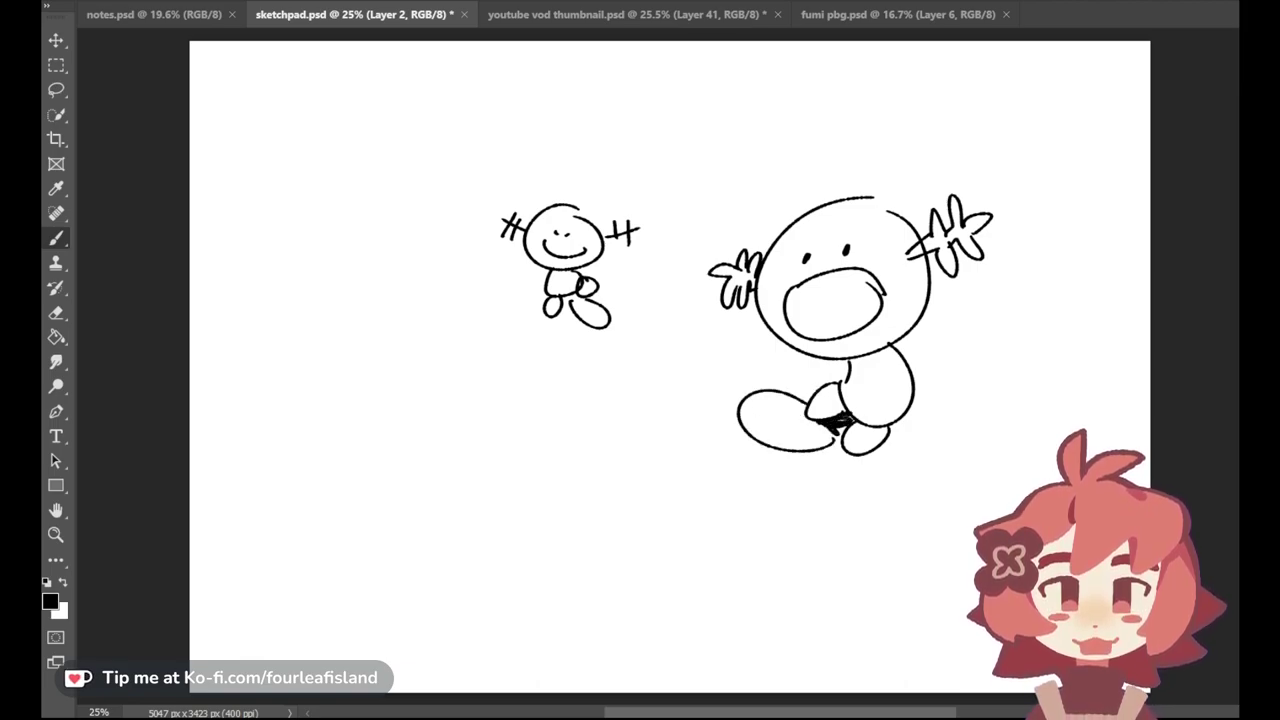
# Step: Add a dark collar and small fold marks to the large figure's torso, plus an inner curve in its mouth
pyautogui.moveTo(876, 360)
pyautogui.mouseDown()
pyautogui.moveTo(860, 366)
pyautogui.moveTo(886, 350)
pyautogui.moveTo(886, 380)
pyautogui.mouseUp()
pyautogui.moveTo(882, 386); pyautogui.dragTo(874, 404)
pyautogui.hotkey('ctrl', 'z')
pyautogui.hotkey('ctrl', 'z')
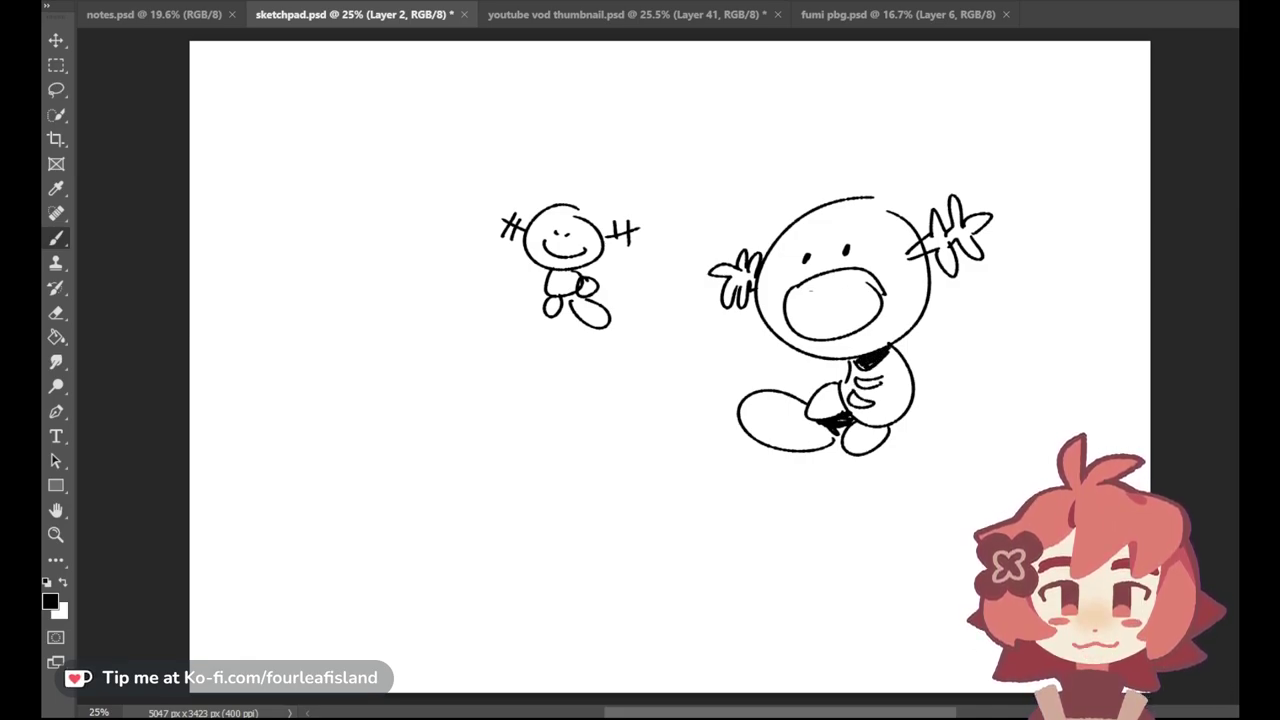
pyautogui.moveTo(812, 336)
pyautogui.mouseDown()
pyautogui.moveTo(878, 296)
pyautogui.moveTo(846, 276)
pyautogui.moveTo(877, 288)
pyautogui.mouseUp()
pyautogui.hotkey('ctrl', 'z')
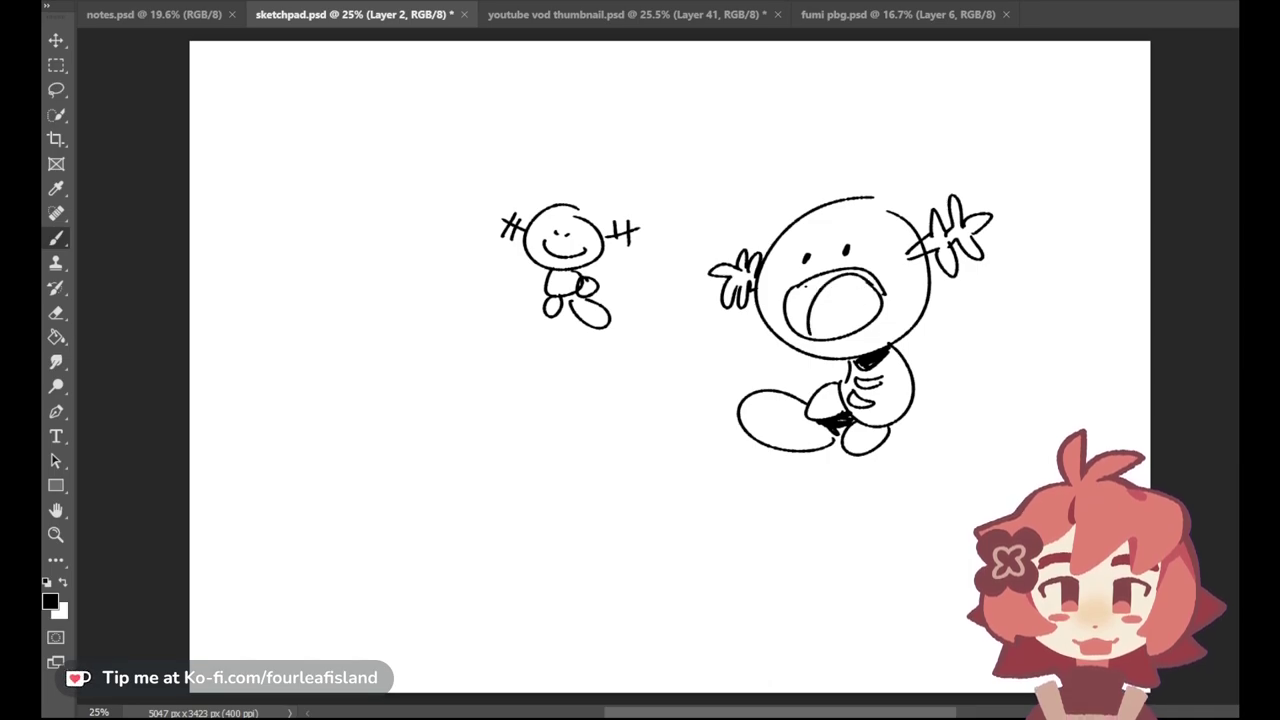
# Step: Switch to fumi pbg.psd and hide the layer with the TIME lettering
pyautogui.click(620, 14)
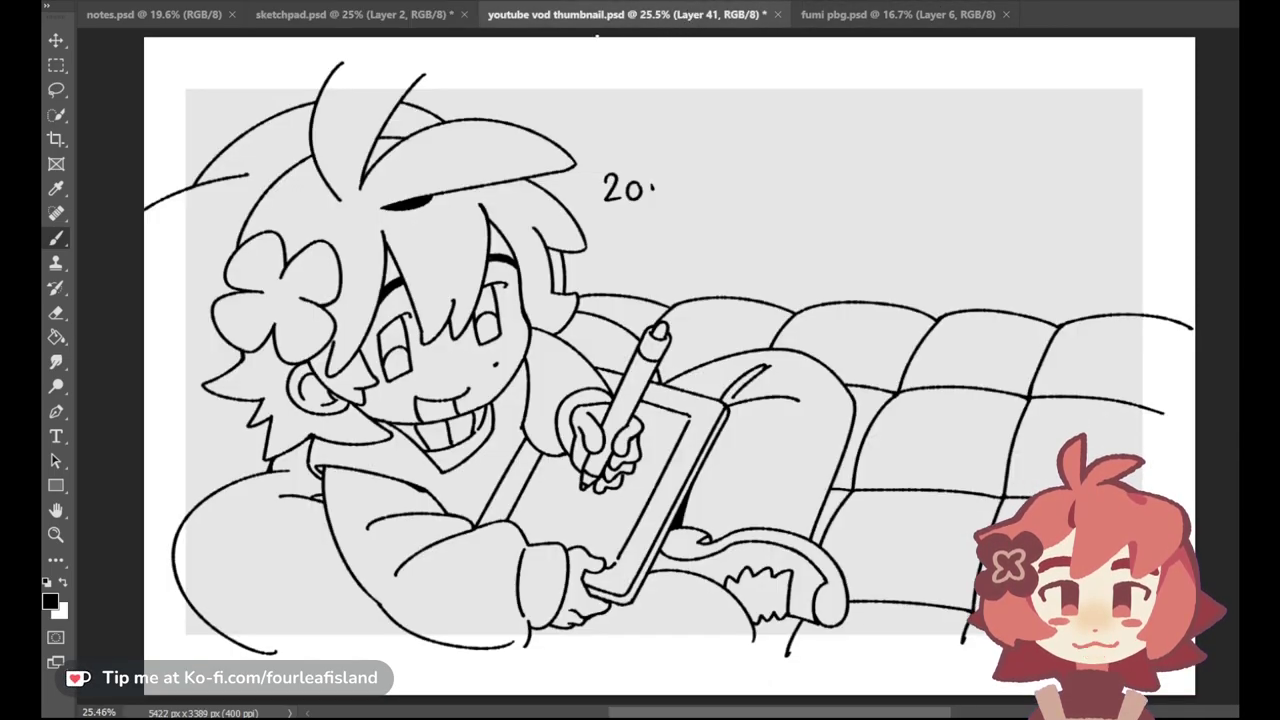
pyautogui.click(337, 16)
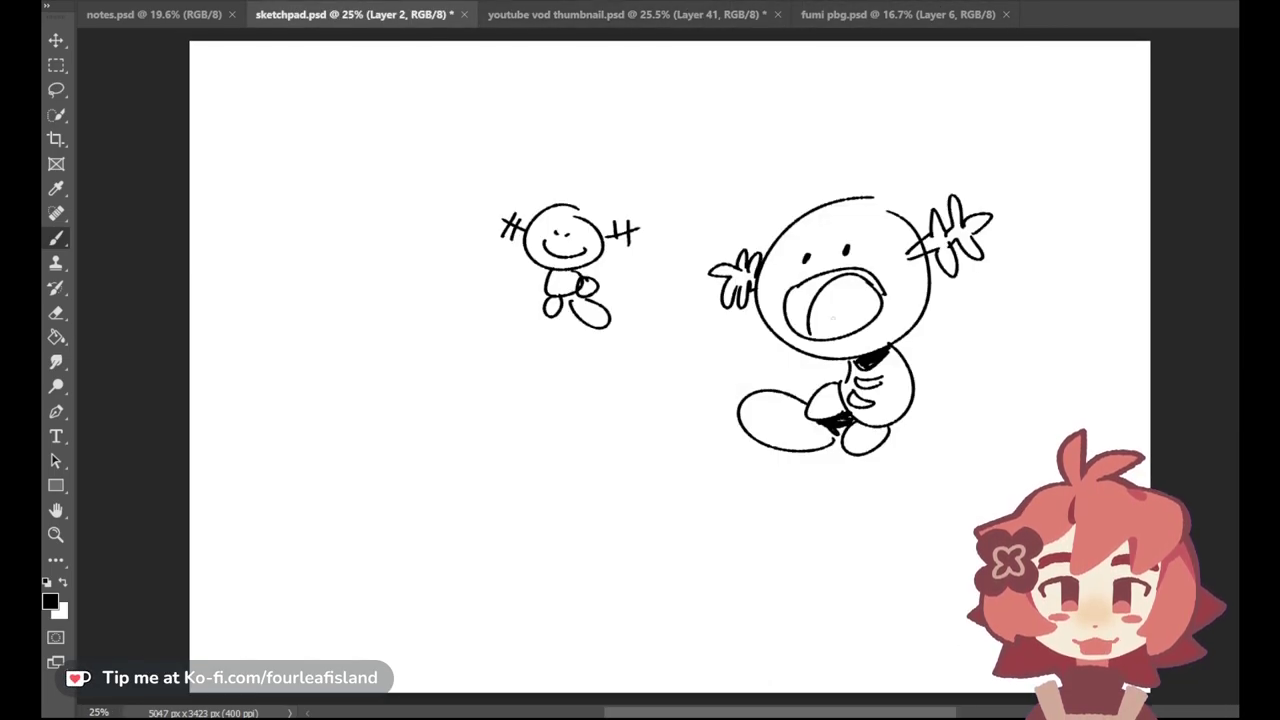
pyautogui.click(914, 14)
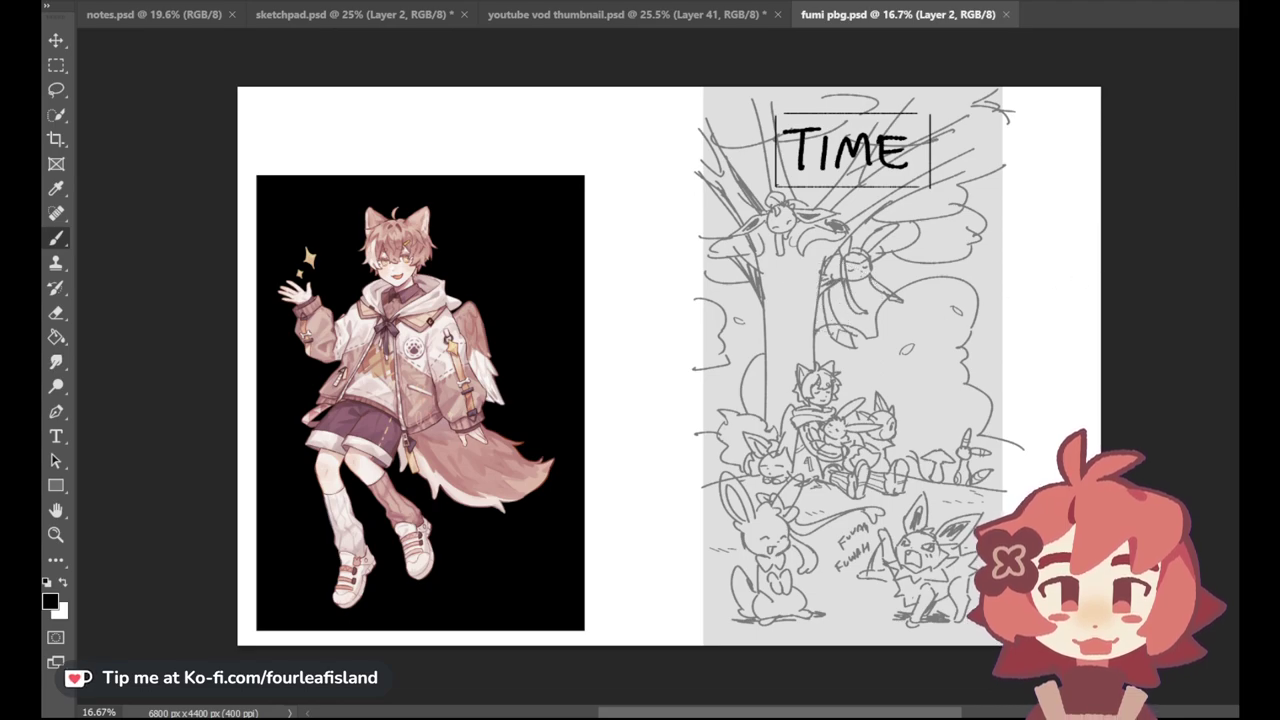
pyautogui.hotkey('ctrl', ',')
pyautogui.hotkey('ctrl', ',')
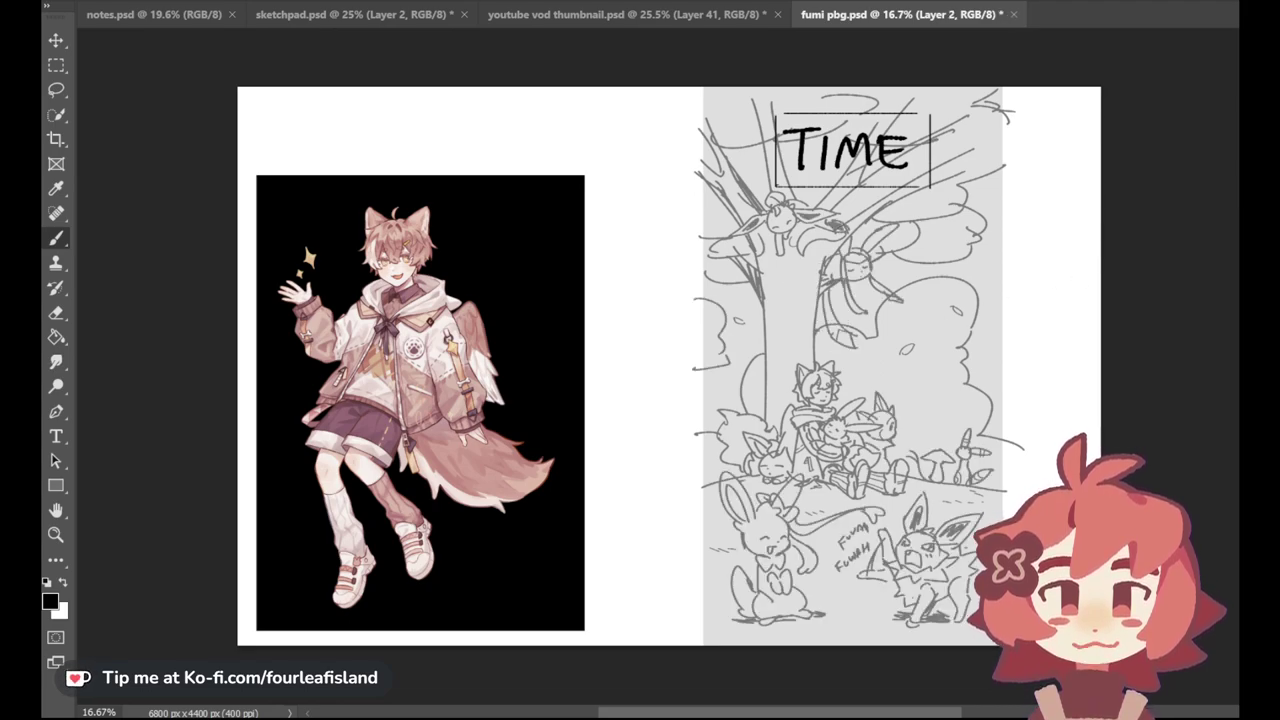
pyautogui.hotkey('ctrl', ',')
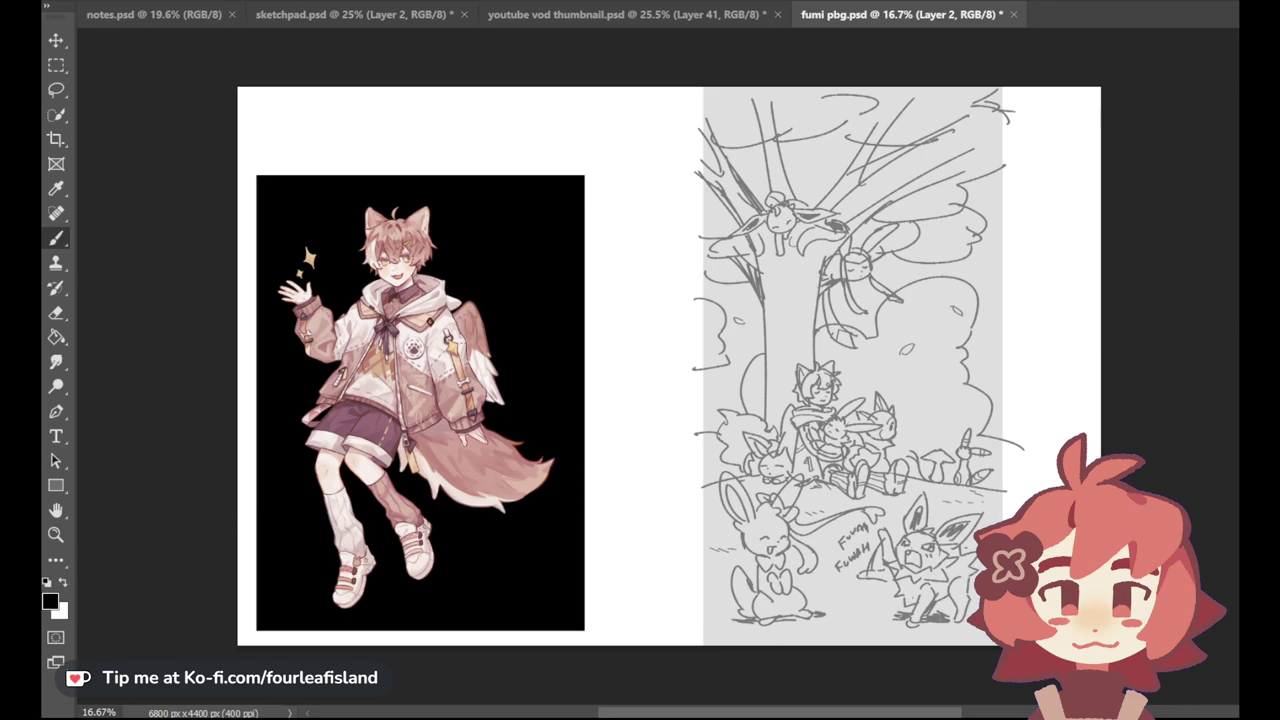
# Step: Group the sketch layers and set the group's opacity to 50%
pyautogui.hotkey('alt', ']')
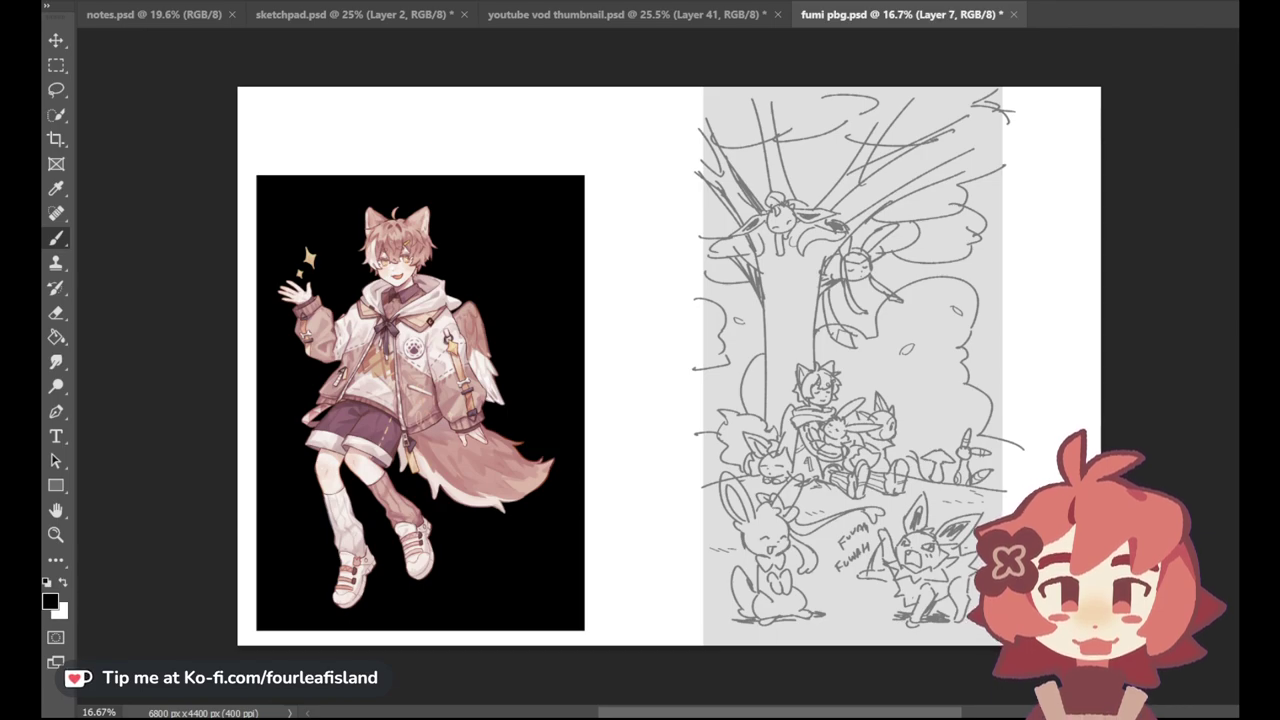
pyautogui.hotkey('alt', 'shift', '[')
pyautogui.hotkey('ctrl', 'g')
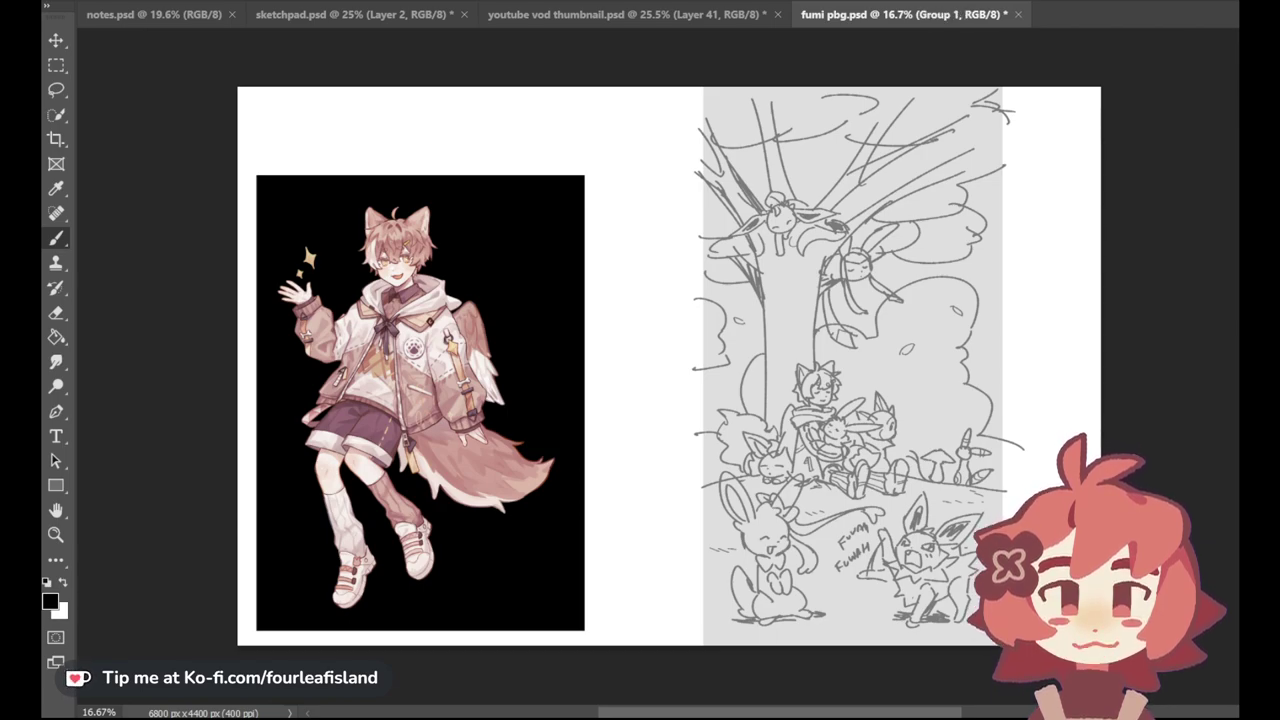
pyautogui.press('5')
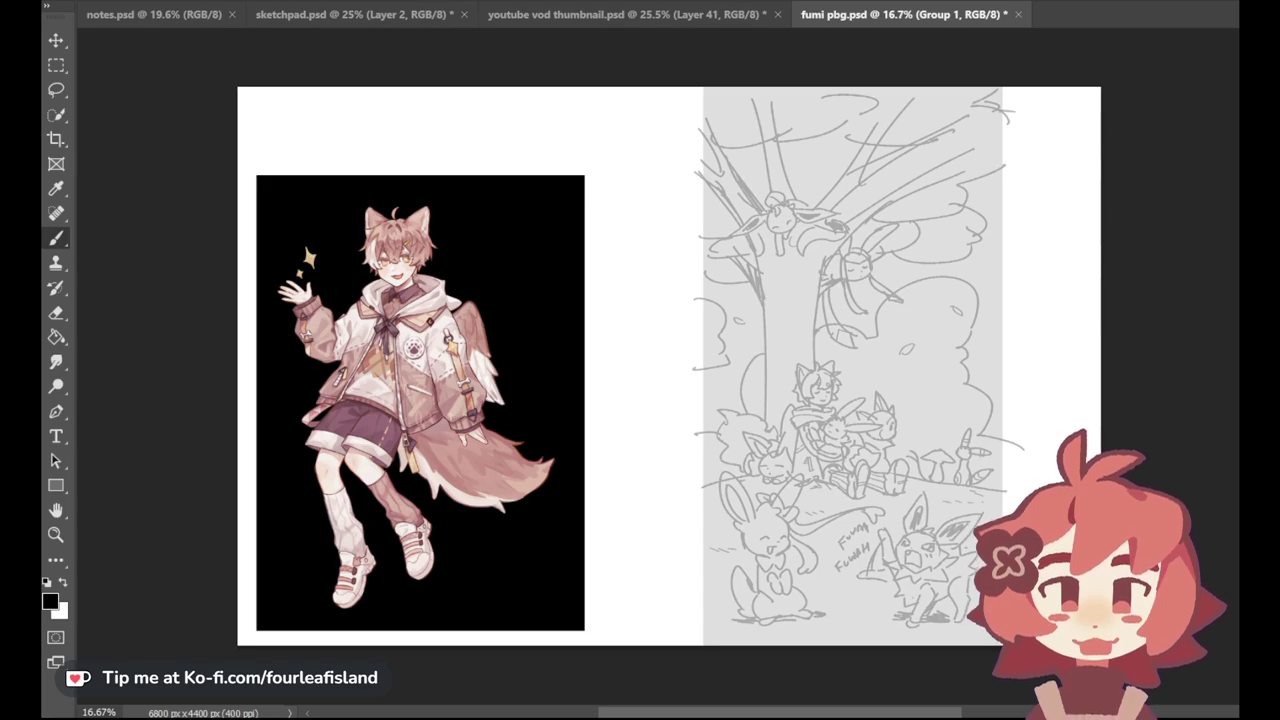
# Step: On a new layer, ink the left cheek and chin of the creature resting in the tree's fork
pyautogui.hotkey('ctrl', 'alt', 'shift', 'n')
pyautogui.click(56, 535)
pyautogui.moveTo(862, 106); pyautogui.dragTo(998, 112)
pyautogui.moveTo(668, 507); pyautogui.dragTo(758, 480)
pyautogui.press('s')
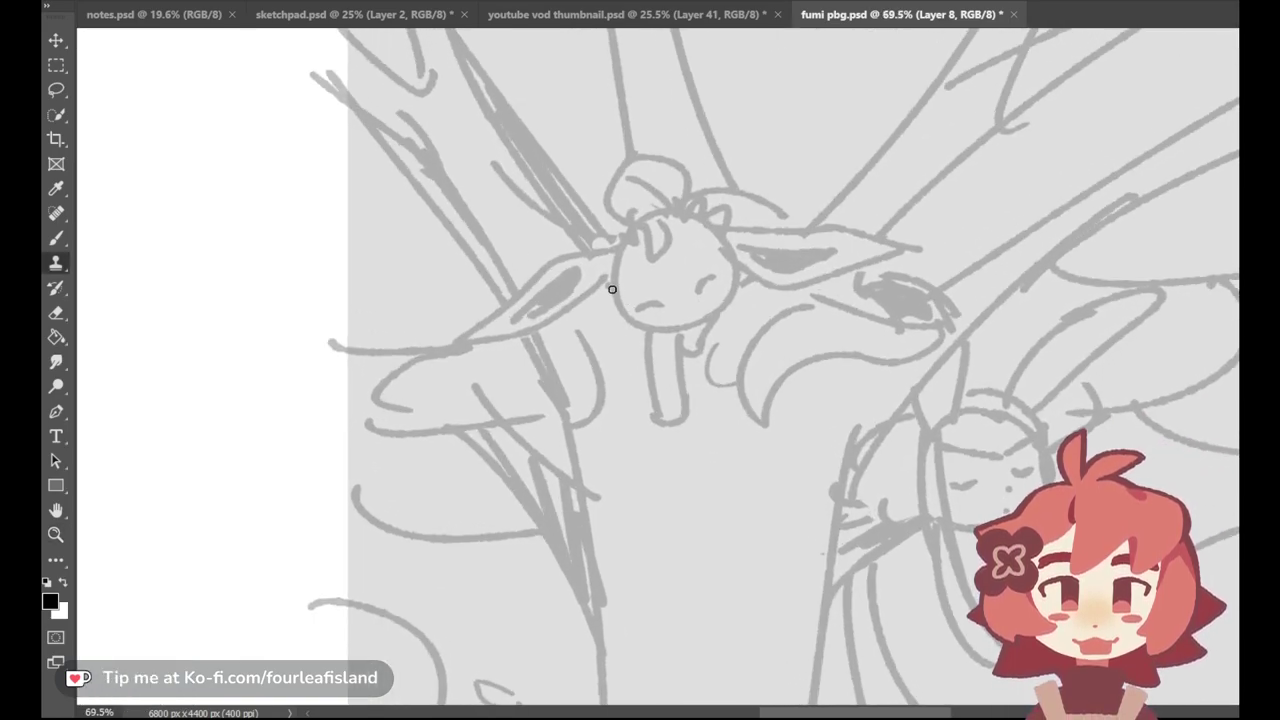
pyautogui.click(56, 243)
pyautogui.moveTo(612, 286)
pyautogui.mouseDown()
pyautogui.moveTo(620, 318)
pyautogui.moveTo(705, 338)
pyautogui.mouseUp()
pyautogui.hotkey('ctrl', 'z')
pyautogui.hotkey('ctrl', 'z')
pyautogui.hotkey('ctrl', 'z')
pyautogui.hotkey('ctrl', 'z')
pyautogui.moveTo(631, 325); pyautogui.dragTo(694, 332)
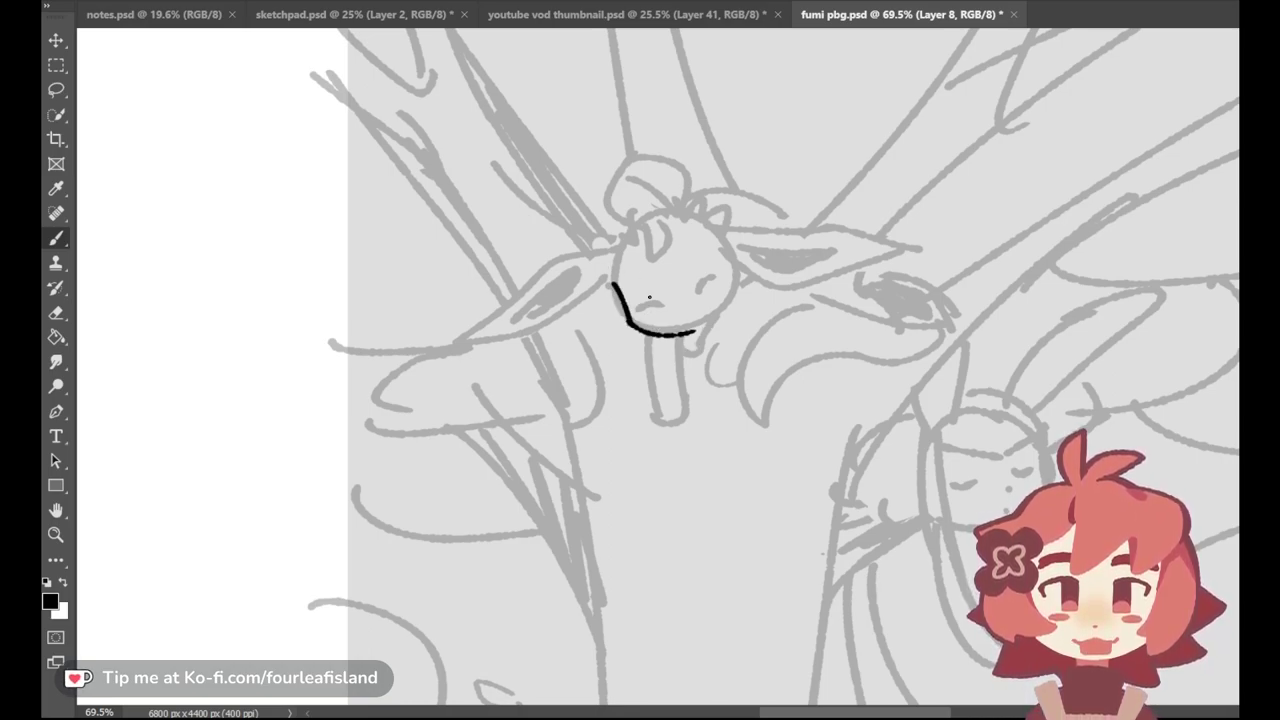
# Step: Ink the right cheek line of the tree creature's face down to the chin
pyautogui.moveTo(725, 240)
pyautogui.mouseDown()
pyautogui.moveTo(737, 284)
pyautogui.moveTo(695, 333)
pyautogui.mouseUp()
pyautogui.hotkey('ctrl', 'z')
pyautogui.moveTo(737, 284); pyautogui.dragTo(695, 332)
pyautogui.hotkey('ctrl', 'z')
pyautogui.hotkey('ctrl', 'z')
pyautogui.hotkey('ctrl', 'z')
# Step: Ink the tree creature's two closed eyes and its small dot nose
pyautogui.moveTo(636, 307); pyautogui.dragTo(715, 275)
pyautogui.hotkey('ctrl', 'z')
pyautogui.hotkey('ctrl', 'z')
pyautogui.hotkey('ctrl', 'z')
pyautogui.hotkey('ctrl', 'z')
pyautogui.click(680, 311)
# Step: Ink the small paw tucked under the tree creature's chin and the little tuft on its right cheek
pyautogui.moveTo(686, 338)
pyautogui.mouseDown()
pyautogui.moveTo(703, 351)
pyautogui.moveTo(691, 357)
pyautogui.moveTo(702, 345)
pyautogui.mouseUp()
pyautogui.hotkey('ctrl', 'z')
pyautogui.hotkey('ctrl', 'z')
pyautogui.moveTo(682, 337)
pyautogui.mouseDown()
pyautogui.moveTo(683, 354)
pyautogui.moveTo(702, 347)
pyautogui.moveTo(700, 358)
pyautogui.moveTo(714, 322)
pyautogui.mouseUp()
pyautogui.hotkey('ctrl', 'z')
pyautogui.hotkey('ctrl', 'z')
pyautogui.hotkey('ctrl', 'z')
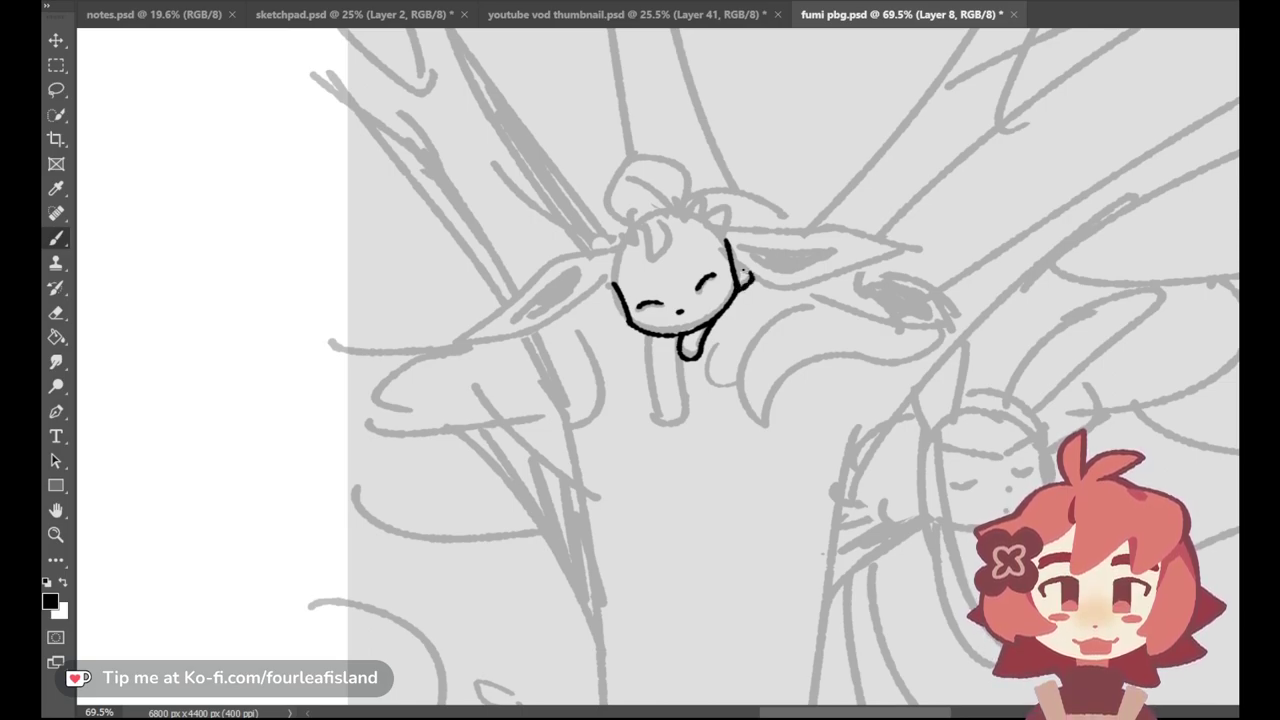
pyautogui.hotkey('ctrl', 'z')
# Step: Ink the long front leg hanging down below the tree creature's chin
pyautogui.moveTo(650, 336)
pyautogui.mouseDown()
pyautogui.moveTo(652, 400)
pyautogui.moveTo(668, 417)
pyautogui.mouseUp()
pyautogui.hotkey('ctrl', 'z')
pyautogui.hotkey('ctrl', 'z')
pyautogui.hotkey('ctrl', 'z')
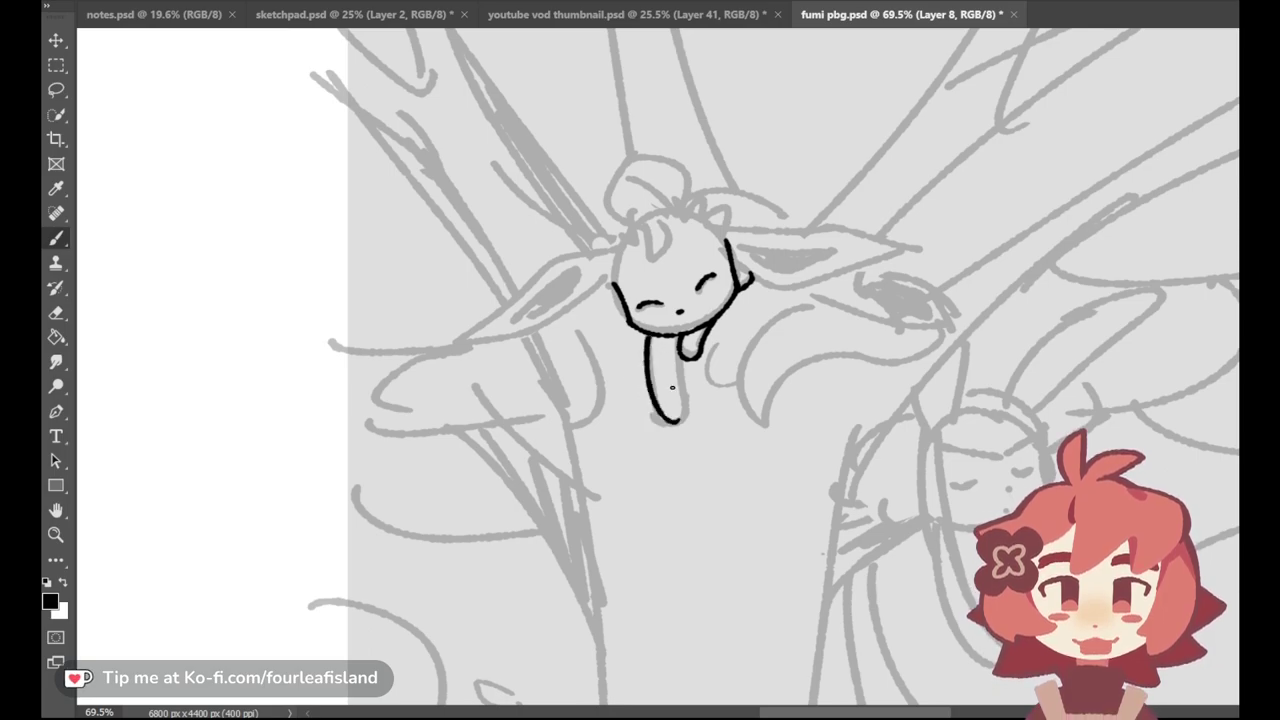
pyautogui.moveTo(651, 338); pyautogui.dragTo(683, 402)
pyautogui.hotkey('ctrl', 'z')
pyautogui.hotkey('ctrl', 'z')
pyautogui.hotkey('ctrl', 'z')
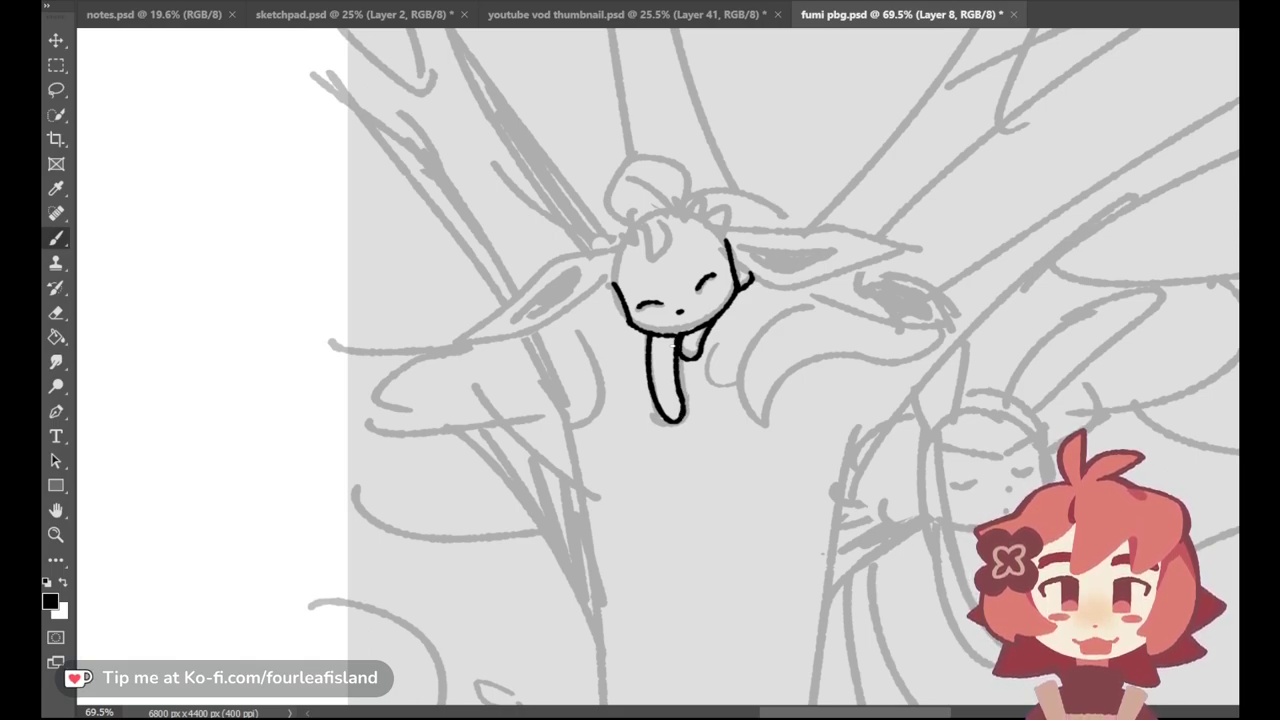
# Step: Ink the outer part of the left ear's upper edge on the tree creature, starting from the ear tip
pyautogui.moveTo(451, 334)
pyautogui.mouseDown()
pyautogui.moveTo(557, 262)
pyautogui.moveTo(547, 259)
pyautogui.mouseUp()
pyautogui.hotkey('ctrl', 'z')
pyautogui.hotkey('ctrl', 'z')
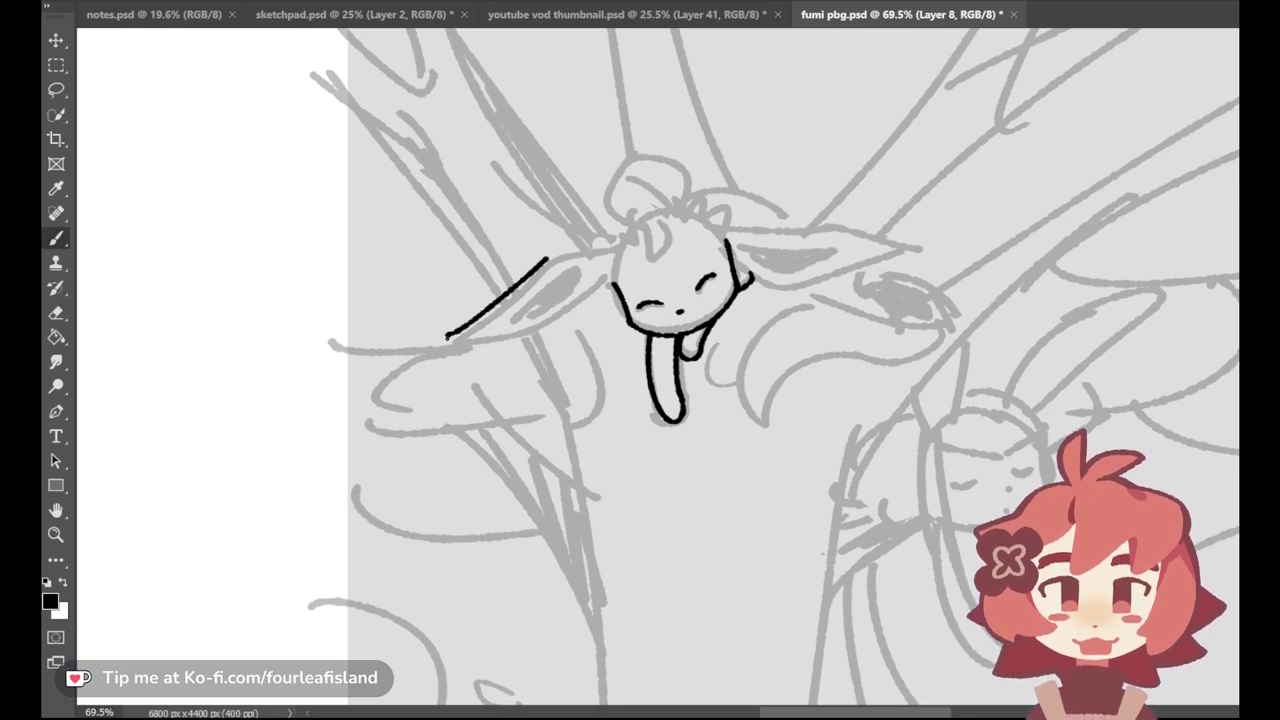
# Step: Ink the left ear's lower edge from its tip back to the cheek, with a small notch partway along
pyautogui.moveTo(447, 341); pyautogui.dragTo(520, 350)
pyautogui.hotkey('ctrl', 'z')
pyautogui.moveTo(446, 341)
pyautogui.mouseDown()
pyautogui.moveTo(521, 343)
pyautogui.moveTo(572, 325)
pyautogui.moveTo(612, 284)
pyautogui.mouseUp()
pyautogui.hotkey('ctrl', 'z')
pyautogui.hotkey('ctrl', 'z')
pyautogui.hotkey('ctrl', 'z')
# Step: Ink the remaining upper edge of the left ear so it joins the tree creature's head
pyautogui.moveTo(551, 257)
pyautogui.mouseDown()
pyautogui.moveTo(633, 242)
pyautogui.moveTo(582, 251)
pyautogui.moveTo(622, 242)
pyautogui.mouseUp()
pyautogui.hotkey('ctrl', 'z')
pyautogui.hotkey('ctrl', 'z')
pyautogui.hotkey('ctrl', 'z')
pyautogui.hotkey('ctrl', 'z')
pyautogui.hotkey('ctrl', 'z')
pyautogui.hotkey('ctrl', 'z')
pyautogui.hotkey('ctrl', 'z')
pyautogui.hotkey('ctrl', 'z')
pyautogui.hotkey('ctrl', 'z')
pyautogui.moveTo(544, 258)
pyautogui.mouseDown()
pyautogui.moveTo(610, 246)
pyautogui.moveTo(624, 226)
pyautogui.mouseUp()
pyautogui.hotkey('ctrl', 'z')
pyautogui.hotkey('ctrl', 'z')
pyautogui.hotkey('ctrl', 'z')
pyautogui.hotkey('ctrl', 'z')
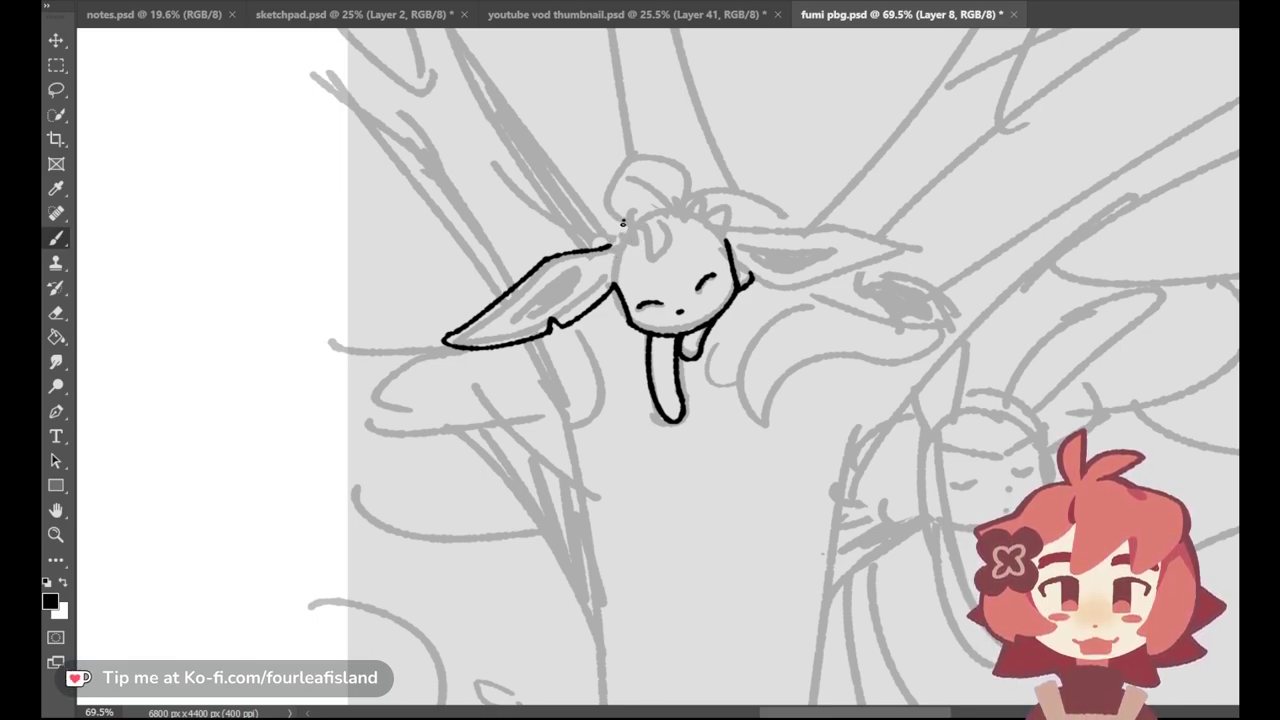
# Step: Ink the spiky fur tufts beside the left ear and along the top right of the tree creature's head
pyautogui.hotkey('ctrl', 'z')
pyautogui.moveTo(626, 241)
pyautogui.mouseDown()
pyautogui.moveTo(612, 232)
pyautogui.moveTo(620, 257)
pyautogui.moveTo(599, 263)
pyautogui.moveTo(615, 283)
pyautogui.mouseUp()
pyautogui.hotkey('ctrl', 'z')
pyautogui.hotkey('ctrl', 'z')
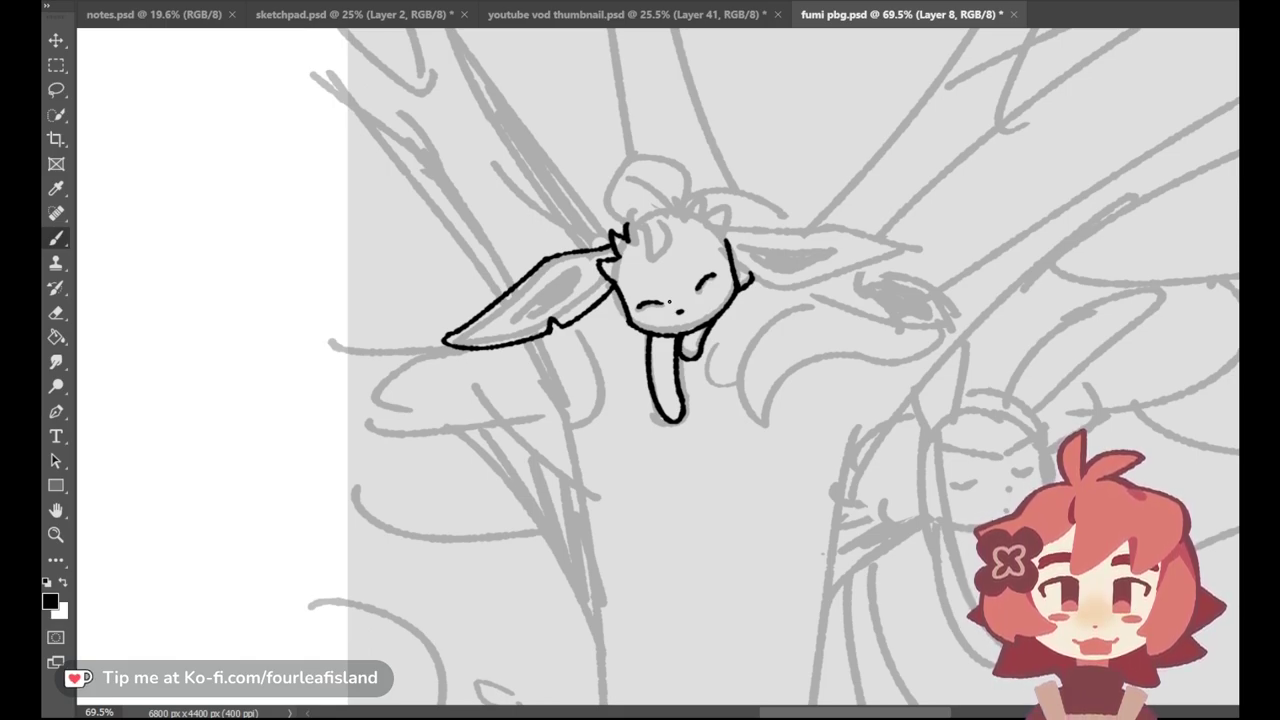
pyautogui.moveTo(687, 206)
pyautogui.mouseDown()
pyautogui.moveTo(719, 211)
pyautogui.moveTo(703, 224)
pyautogui.moveTo(728, 241)
pyautogui.mouseUp()
pyautogui.hotkey('ctrl', 'z')
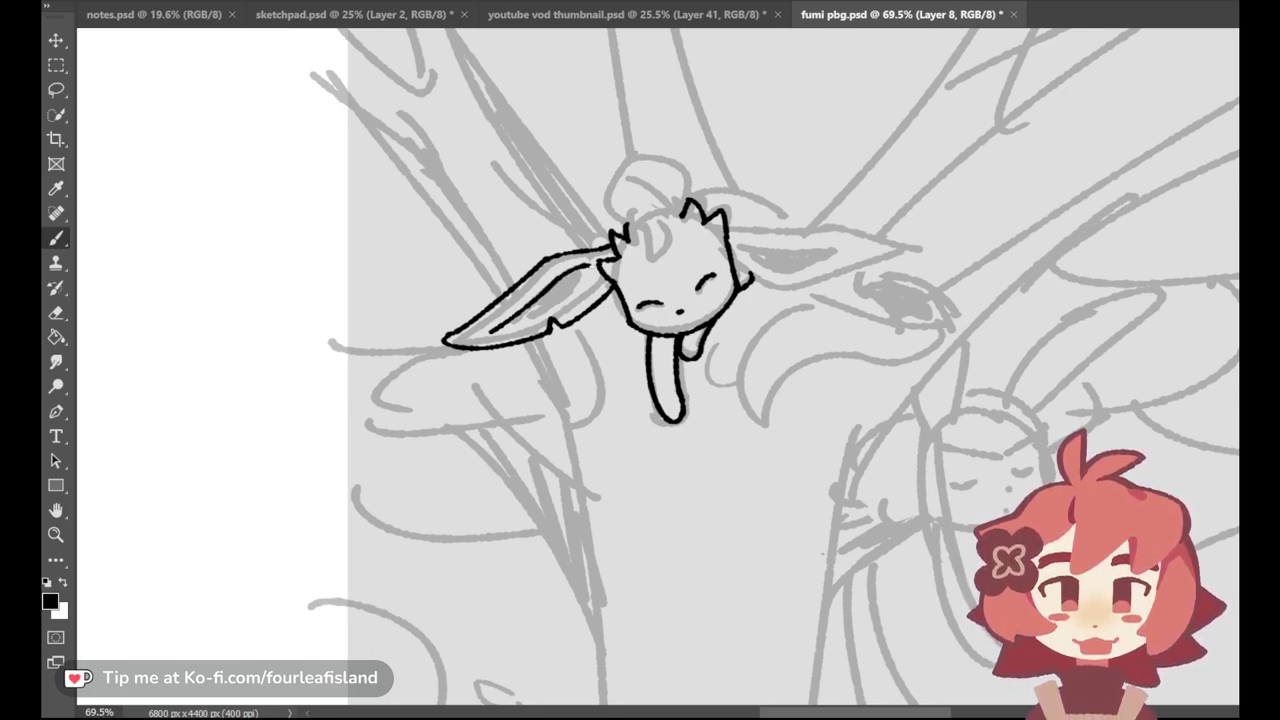
# Step: Ink the inner-ear shape of the left ear and the short marking lines across that ear
pyautogui.moveTo(502, 324); pyautogui.dragTo(577, 270)
pyautogui.moveTo(506, 323); pyautogui.dragTo(591, 280)
pyautogui.hotkey('ctrl', 'z')
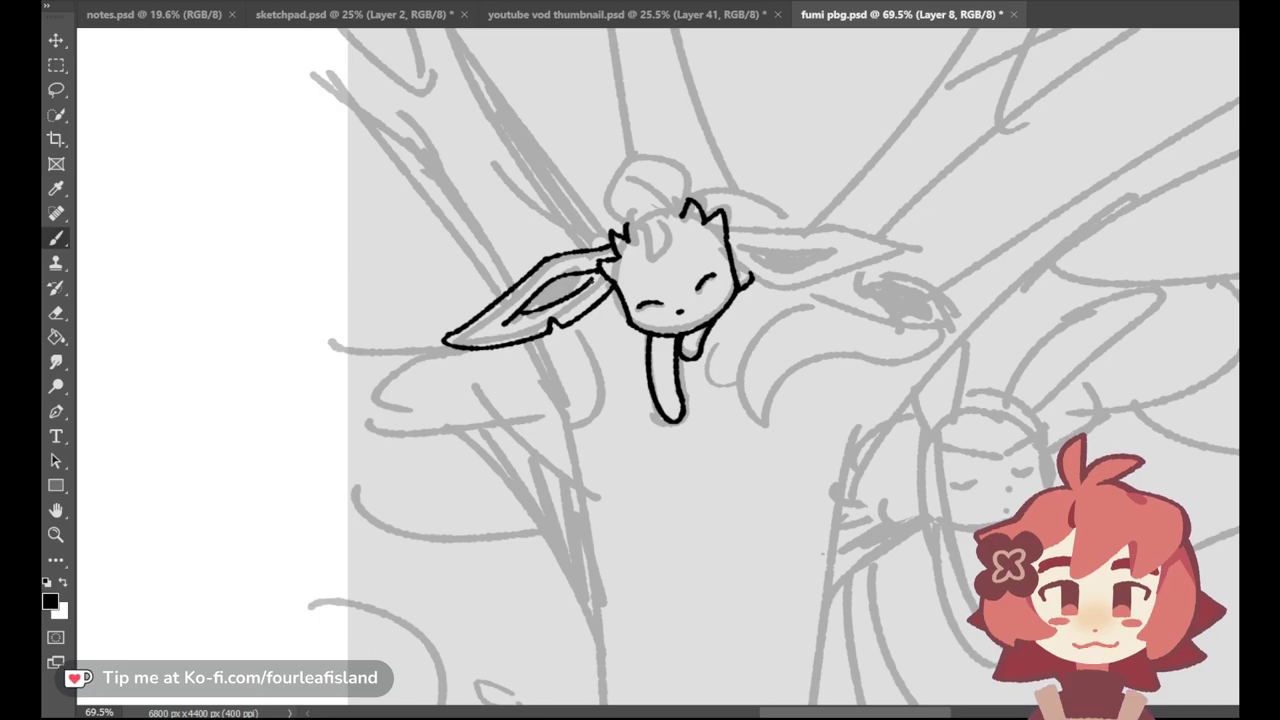
pyautogui.moveTo(574, 299)
pyautogui.mouseDown()
pyautogui.moveTo(580, 315)
pyautogui.moveTo(589, 307)
pyautogui.mouseUp()
pyautogui.hotkey('ctrl', 'z')
# Step: Ink the curled leaf tuft on top of the creature's head, with its strand hanging over the forehead
pyautogui.moveTo(626, 170)
pyautogui.mouseDown()
pyautogui.moveTo(612, 214)
pyautogui.moveTo(646, 233)
pyautogui.moveTo(647, 252)
pyautogui.moveTo(669, 234)
pyautogui.moveTo(664, 252)
pyautogui.mouseUp()
pyautogui.hotkey('ctrl', 'z')
pyautogui.hotkey('ctrl', 'z')
pyautogui.hotkey('ctrl', 'z')
pyautogui.hotkey('ctrl', 'z')
pyautogui.hotkey('ctrl', 'z')
pyautogui.hotkey('ctrl', 'z')
pyautogui.moveTo(621, 183)
pyautogui.mouseDown()
pyautogui.moveTo(669, 211)
pyautogui.moveTo(642, 185)
pyautogui.moveTo(669, 211)
pyautogui.moveTo(685, 191)
pyautogui.moveTo(679, 168)
pyautogui.mouseUp()
pyautogui.hotkey('ctrl', 'z')
pyautogui.hotkey('ctrl', 'z')
pyautogui.hotkey('ctrl', 'z')
pyautogui.hotkey('ctrl', 'z')
# Step: Ink the notch at the left end of the head tuft and erase the line closing it off
pyautogui.moveTo(664, 212)
pyautogui.mouseDown()
pyautogui.moveTo(631, 170)
pyautogui.moveTo(668, 158)
pyautogui.moveTo(684, 182)
pyautogui.moveTo(644, 160)
pyautogui.moveTo(620, 174)
pyautogui.moveTo(684, 177)
pyautogui.moveTo(656, 162)
pyautogui.moveTo(611, 191)
pyautogui.mouseUp()
pyautogui.hotkey('ctrl', 'z')
pyautogui.hotkey('ctrl', 'z')
pyautogui.hotkey('ctrl', 'z')
pyautogui.hotkey('ctrl', 'z')
pyautogui.hotkey('ctrl', 'z')
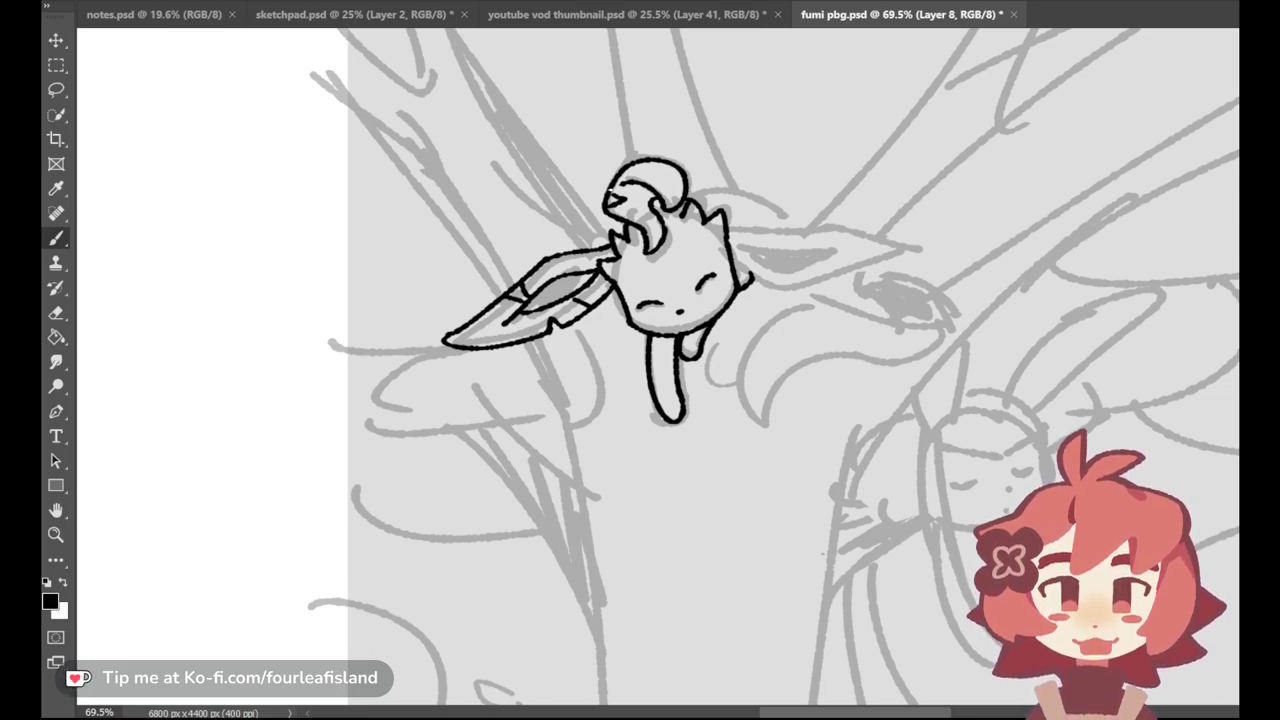
pyautogui.hotkey('ctrl', 'z')
pyautogui.click(56, 312)
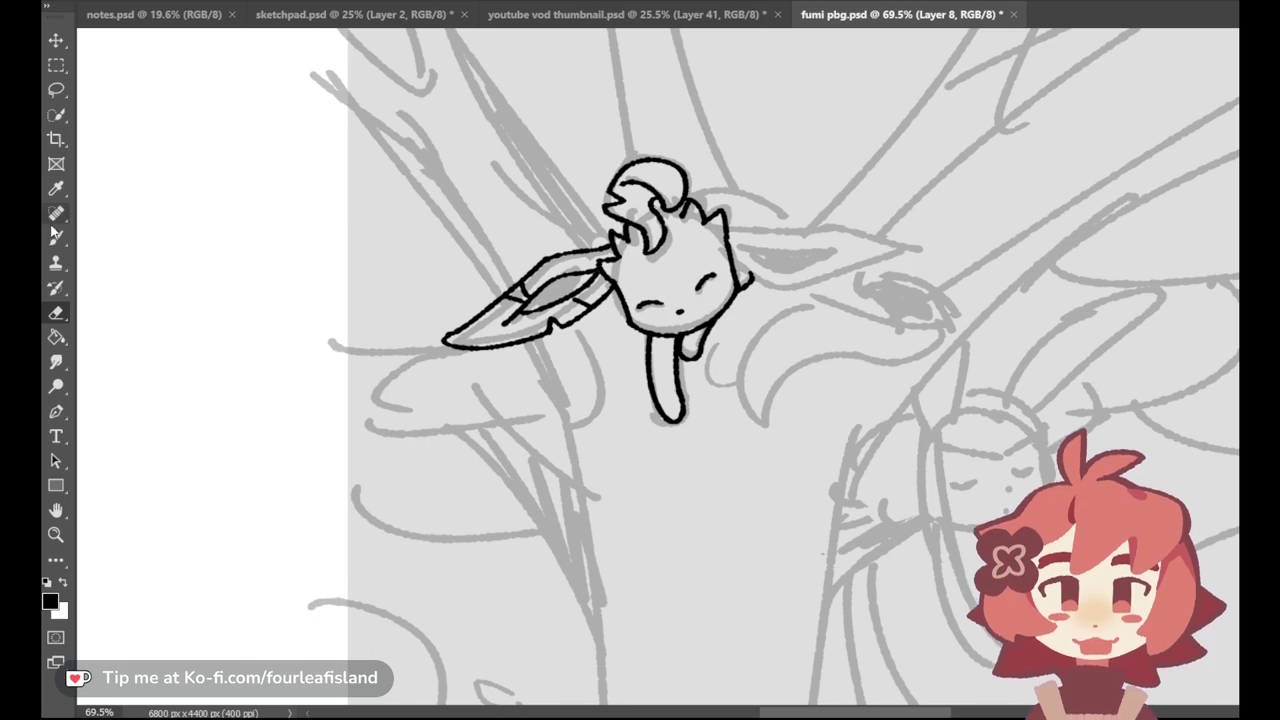
pyautogui.press('b')
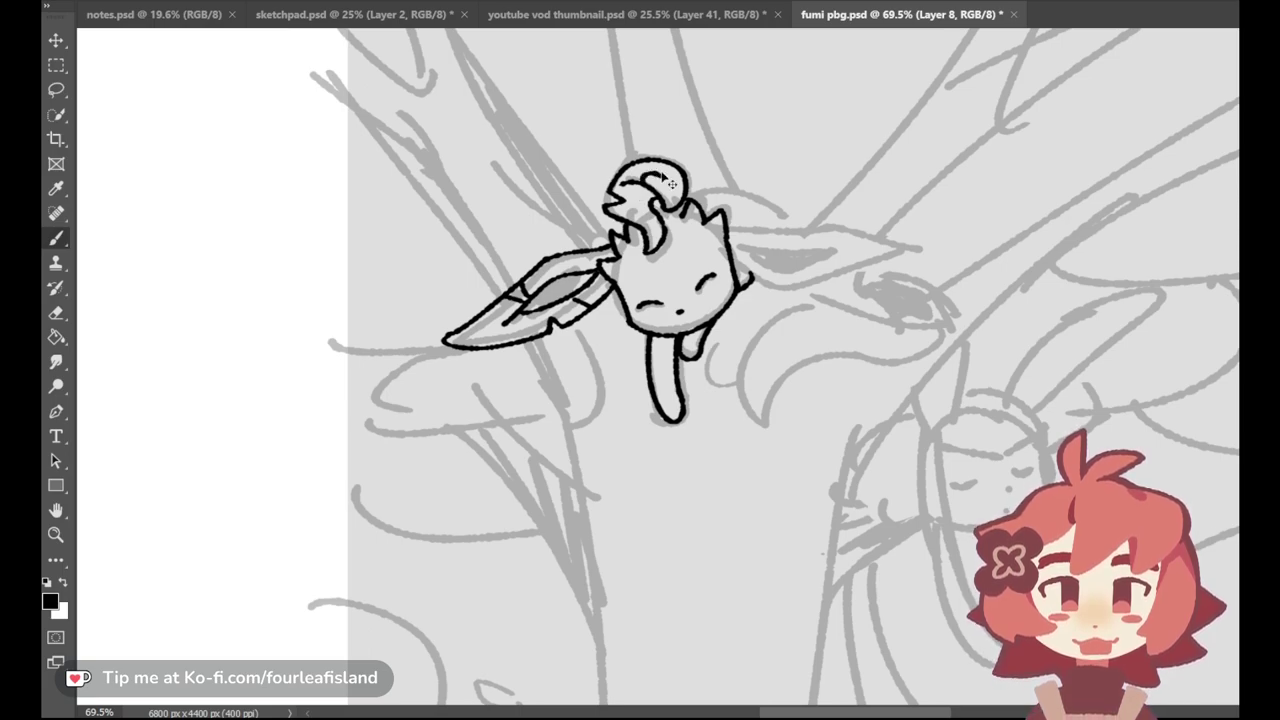
# Step: Ink the inner part of the right ear's upper edge, starting from the creature's head
pyautogui.moveTo(728, 229); pyautogui.dragTo(825, 229)
pyautogui.hotkey('ctrl', 'z')
pyautogui.hotkey('ctrl', 'z')
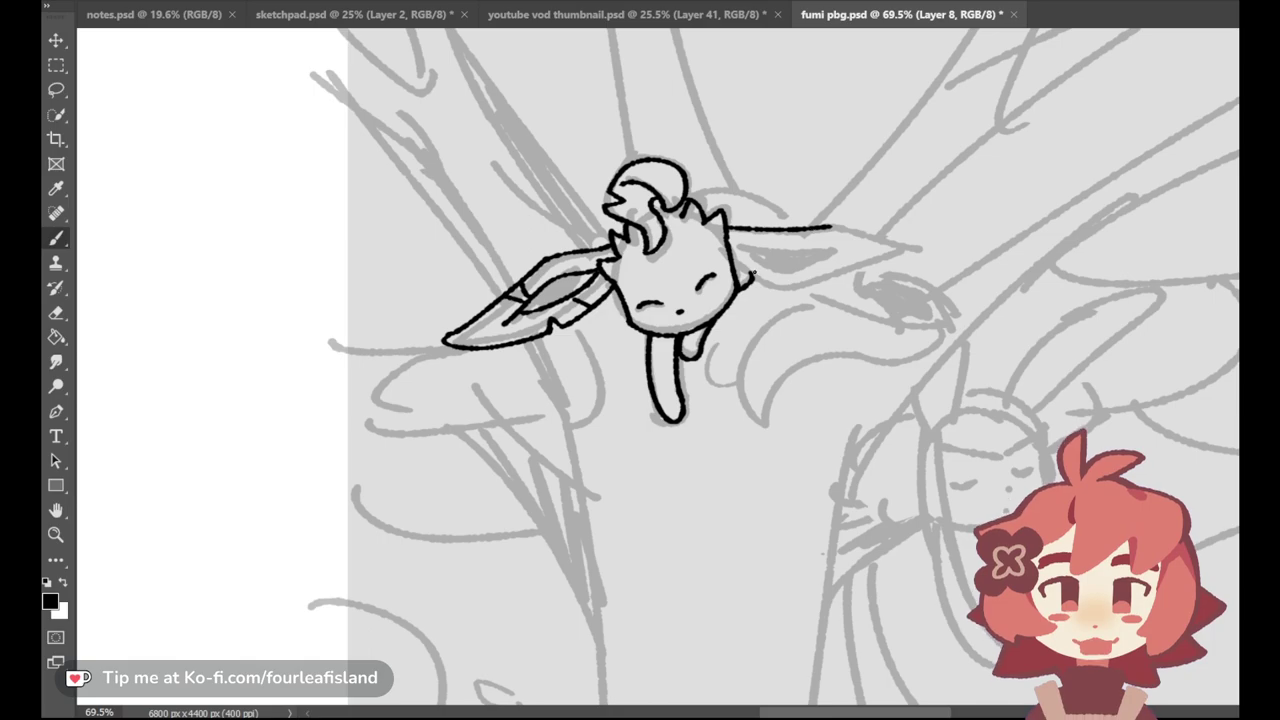
# Step: Ink the right ear's curved lower edge from the cheek out toward the ear tip
pyautogui.moveTo(735, 262)
pyautogui.mouseDown()
pyautogui.moveTo(846, 277)
pyautogui.moveTo(823, 289)
pyautogui.moveTo(884, 257)
pyautogui.mouseUp()
pyautogui.hotkey('ctrl', 'z')
pyautogui.hotkey('ctrl', 'z')
pyautogui.hotkey('ctrl', 'z')
pyautogui.hotkey('ctrl', 'z')
pyautogui.hotkey('ctrl', 'z')
pyautogui.moveTo(735, 280); pyautogui.dragTo(900, 255)
pyautogui.hotkey('ctrl', 'z')
pyautogui.hotkey('ctrl', 'z')
# Step: Ink the outer part of the right ear's upper edge so it closes at the pointed tip
pyautogui.moveTo(822, 228); pyautogui.dragTo(928, 250)
pyautogui.hotkey('ctrl', 'z')
pyautogui.hotkey('ctrl', 'z')
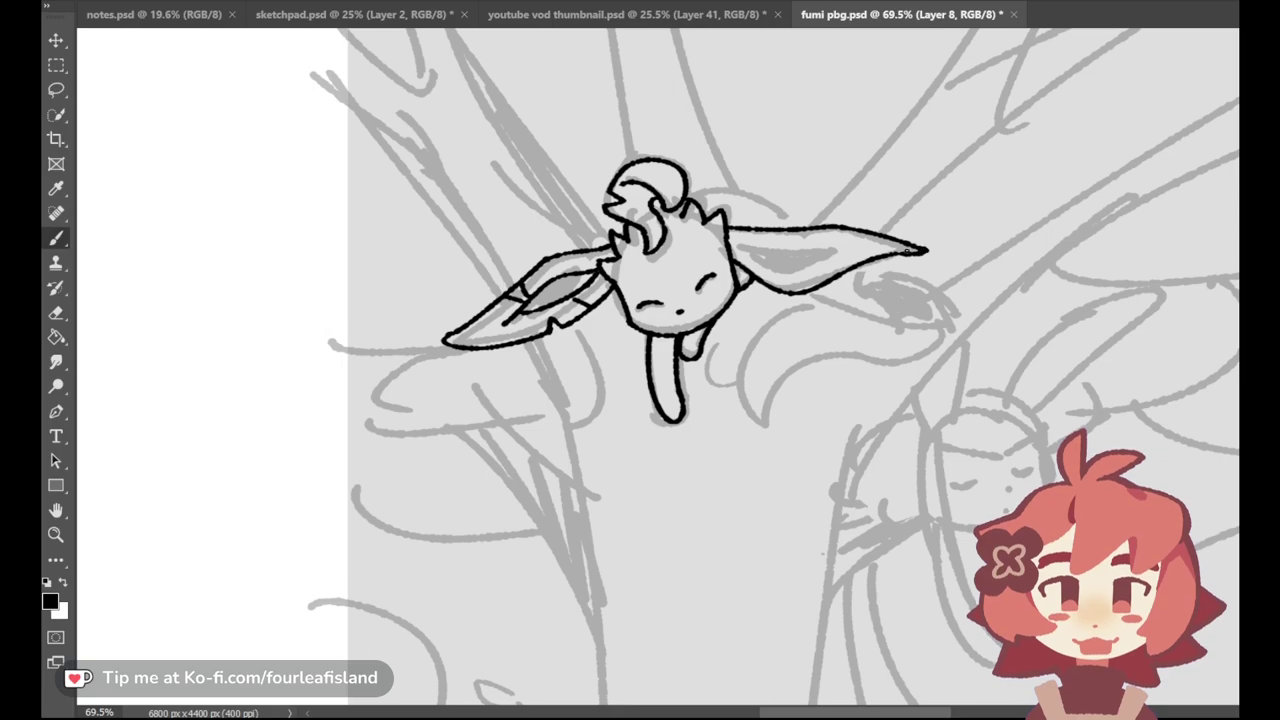
# Step: Ink the inner-ear shape around the shaded area of the right ear
pyautogui.hotkey('ctrl', 'z')
pyautogui.moveTo(734, 241); pyautogui.dragTo(850, 241)
pyautogui.hotkey('ctrl', 'z')
pyautogui.hotkey('ctrl', 'z')
pyautogui.hotkey('ctrl', 'z')
pyautogui.moveTo(749, 247)
pyautogui.mouseDown()
pyautogui.moveTo(830, 274)
pyautogui.moveTo(846, 247)
pyautogui.mouseUp()
pyautogui.hotkey('ctrl', 'z')
pyautogui.hotkey('ctrl', 'z')
pyautogui.hotkey('ctrl', 'z')
pyautogui.moveTo(740, 250); pyautogui.dragTo(856, 247)
pyautogui.moveTo(784, 276); pyautogui.dragTo(828, 257)
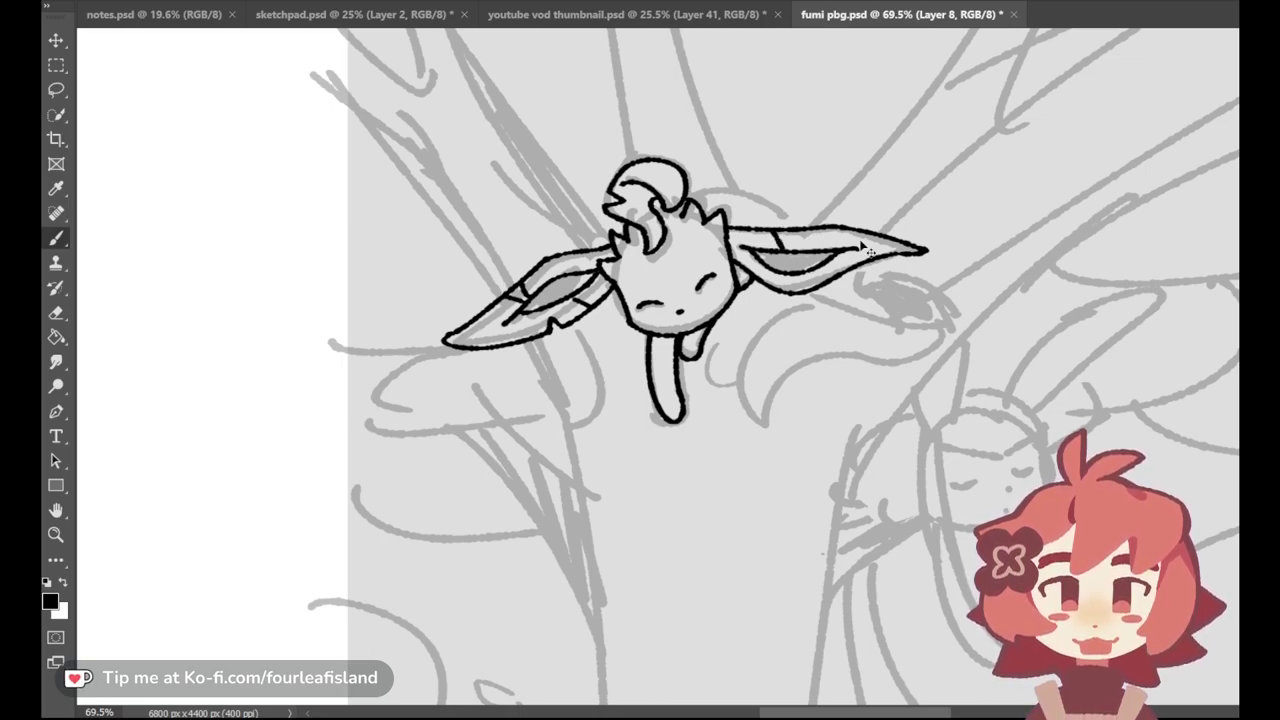
# Step: Ink the short marking lines across the right ear, above and below its inner shape
pyautogui.hotkey('ctrl', 'z')
pyautogui.moveTo(785, 247); pyautogui.dragTo(820, 231)
pyautogui.hotkey('ctrl', 'z')
pyautogui.hotkey('ctrl', 'z')
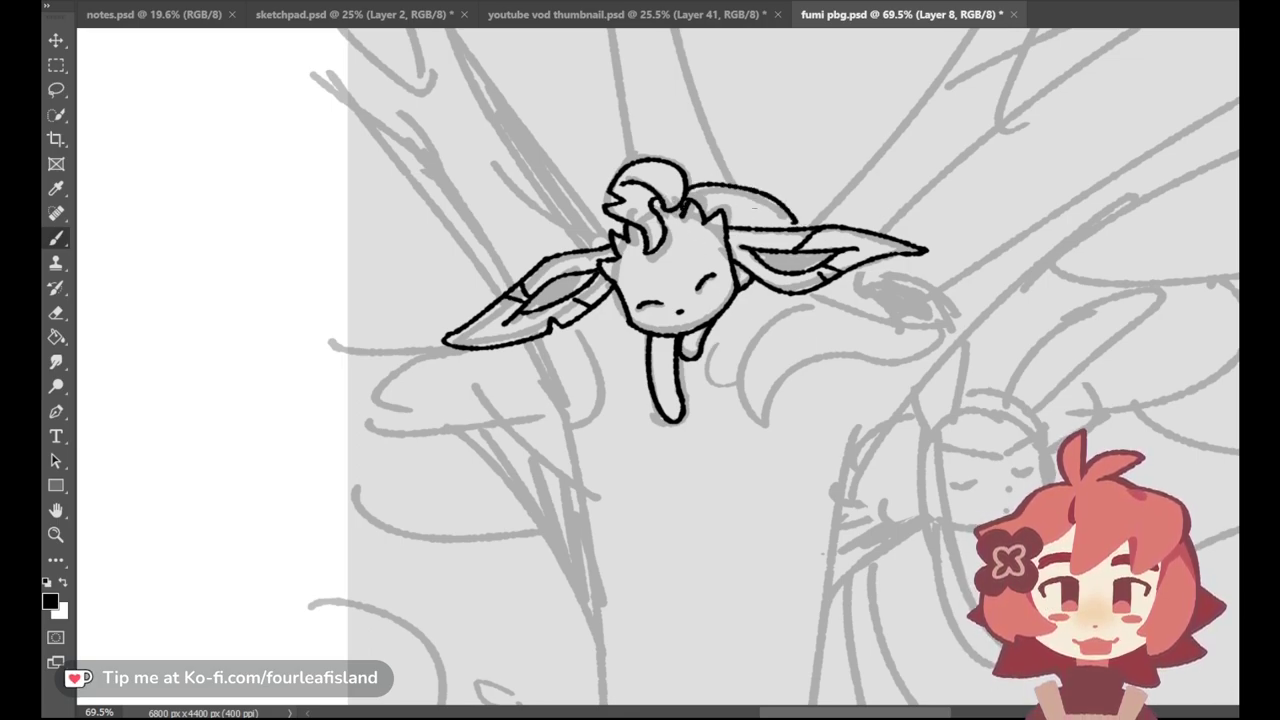
# Step: Try to ink the curve of the tree creature's back behind its head
pyautogui.moveTo(687, 200); pyautogui.dragTo(792, 222)
pyautogui.hotkey('ctrl', 'z')
pyautogui.hotkey('ctrl', 'z')
pyautogui.moveTo(688, 200)
pyautogui.mouseDown()
pyautogui.moveTo(740, 207)
pyautogui.moveTo(698, 187)
pyautogui.moveTo(735, 188)
pyautogui.moveTo(797, 228)
pyautogui.mouseUp()
pyautogui.hotkey('ctrl', 'z')
pyautogui.hotkey('ctrl', 'z')
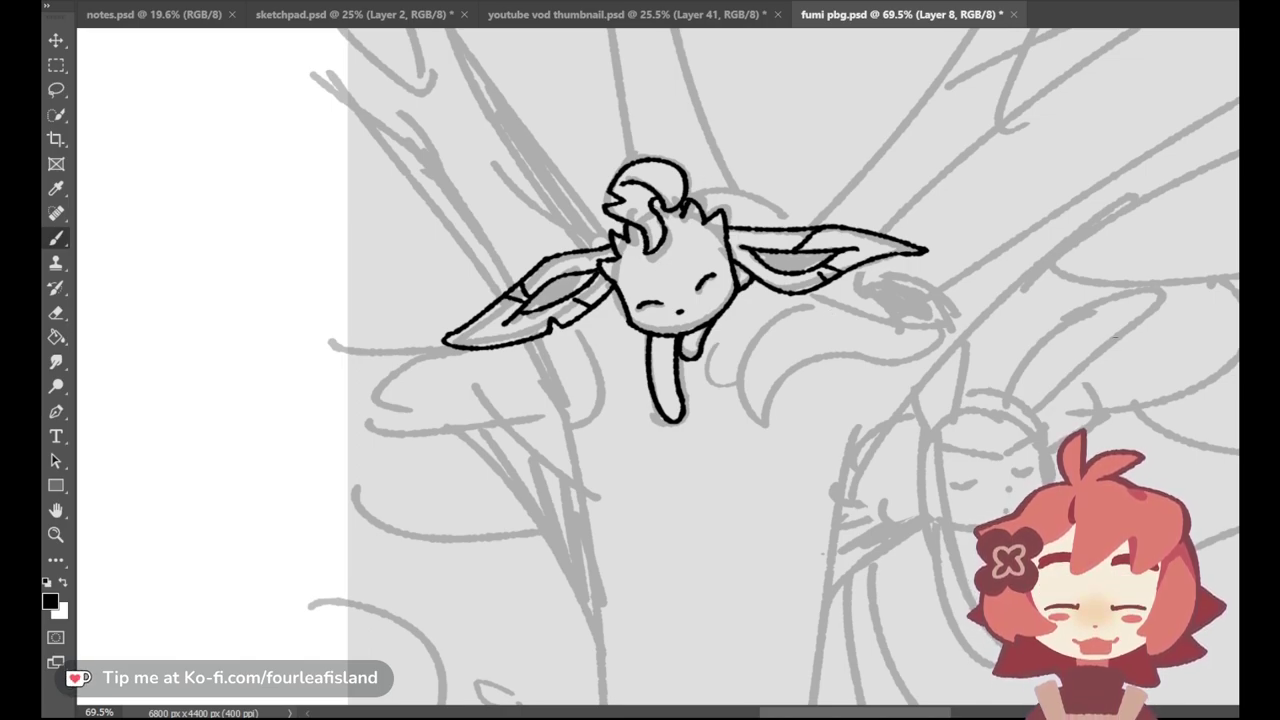
pyautogui.scroll(-5, 660, 370)
pyautogui.moveTo(160, 190)
pyautogui.mouseDown()
pyautogui.moveTo(288, 258)
pyautogui.moveTo(237, 238)
pyautogui.mouseUp()
pyautogui.hotkey('ctrl', 'z')
pyautogui.hotkey('ctrl', 'z')
pyautogui.moveTo(188, 176); pyautogui.dragTo(318, 292)
pyautogui.hotkey('ctrl', 'z')
pyautogui.moveTo(188, 178); pyautogui.dragTo(300, 294)
pyautogui.hotkey('ctrl', 'z')
pyautogui.moveTo(232, 218); pyautogui.dragTo(296, 282)
pyautogui.moveTo(196, 245)
pyautogui.mouseDown()
pyautogui.moveTo(290, 290)
pyautogui.moveTo(258, 293)
pyautogui.moveTo(236, 267)
pyautogui.moveTo(298, 317)
pyautogui.mouseUp()
pyautogui.hotkey('ctrl', 'z')
pyautogui.hotkey('ctrl', 'z')
pyautogui.hotkey('ctrl', 'z')
pyautogui.hotkey('ctrl', 'z')
pyautogui.moveTo(191, 328); pyautogui.dragTo(307, 329)
pyautogui.hotkey('ctrl', 'z')
pyautogui.moveTo(228, 306)
pyautogui.mouseDown()
pyautogui.moveTo(250, 327)
pyautogui.moveTo(317, 359)
pyautogui.mouseUp()
pyautogui.hotkey('ctrl', 'z')
pyautogui.moveTo(317, 287); pyautogui.dragTo(396, 373)
pyautogui.hotkey('ctrl', 'z')
pyautogui.hotkey('ctrl', 'z')
pyautogui.hotkey('ctrl', 'z')
pyautogui.moveTo(253, 368)
pyautogui.mouseDown()
pyautogui.moveTo(320, 361)
pyautogui.moveTo(304, 388)
pyautogui.mouseUp()
pyautogui.hotkey('ctrl', 'z')
pyautogui.moveTo(261, 356)
pyautogui.mouseDown()
pyautogui.moveTo(285, 378)
pyautogui.moveTo(293, 367)
pyautogui.moveTo(280, 368)
pyautogui.moveTo(346, 384)
pyautogui.mouseUp()
pyautogui.hotkey('ctrl', 'z')
pyautogui.hotkey('ctrl', 'z')
pyautogui.hotkey('ctrl', 'z')
pyautogui.moveTo(261, 355); pyautogui.dragTo(376, 420)
pyautogui.hotkey('ctrl', 'z')
pyautogui.moveTo(324, 394)
pyautogui.mouseDown()
pyautogui.moveTo(376, 420)
pyautogui.moveTo(360, 405)
pyautogui.moveTo(365, 426)
pyautogui.moveTo(423, 436)
pyautogui.moveTo(336, 404)
pyautogui.mouseUp()
pyautogui.hotkey('ctrl', 'z')
pyautogui.hotkey('ctrl', 'z')
pyautogui.moveTo(338, 316); pyautogui.dragTo(314, 276)
pyautogui.moveTo(345, 316)
pyautogui.mouseDown()
pyautogui.moveTo(378, 362)
pyautogui.moveTo(276, 210)
pyautogui.moveTo(309, 362)
pyautogui.moveTo(305, 306)
pyautogui.moveTo(258, 292)
pyautogui.moveTo(186, 200)
pyautogui.moveTo(223, 329)
pyautogui.moveTo(285, 395)
pyautogui.moveTo(246, 223)
pyautogui.moveTo(277, 289)
pyautogui.moveTo(237, 189)
pyautogui.moveTo(402, 370)
pyautogui.mouseUp()
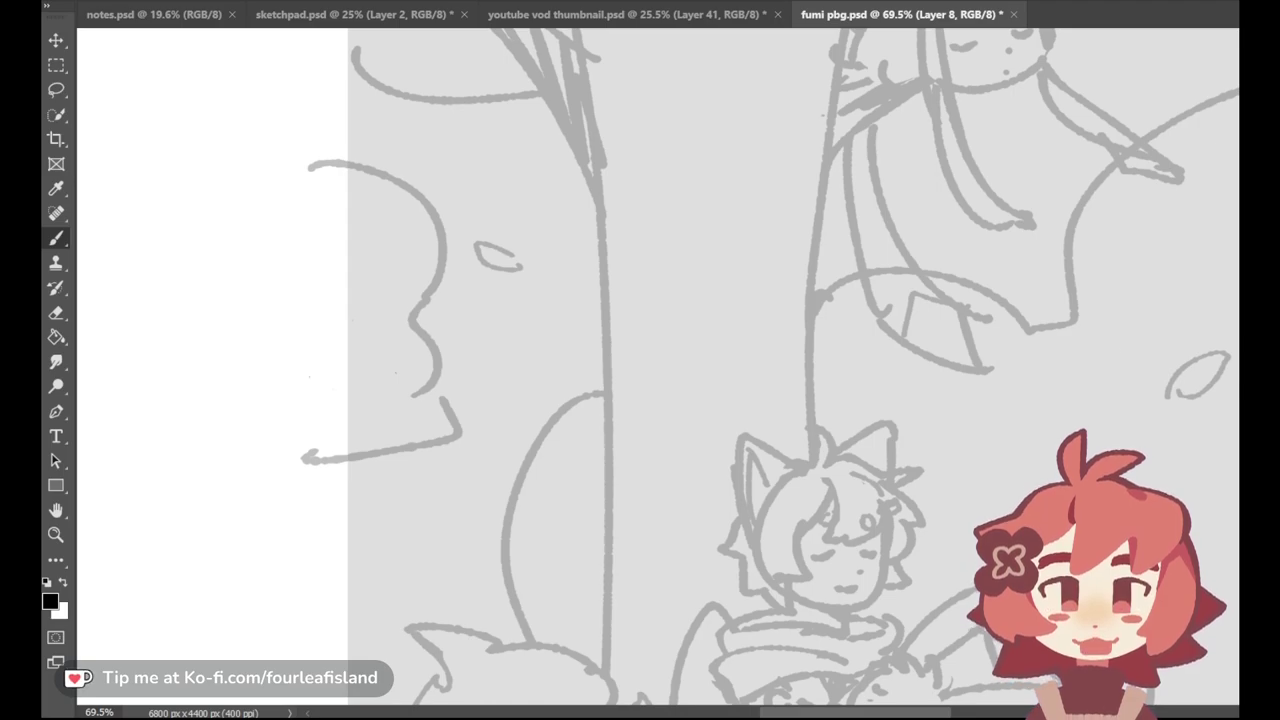
# Step: Ink the arched back behind the creature's head down to the right ear, and add toe lines to both front paws
pyautogui.scroll(15, 658, 366)
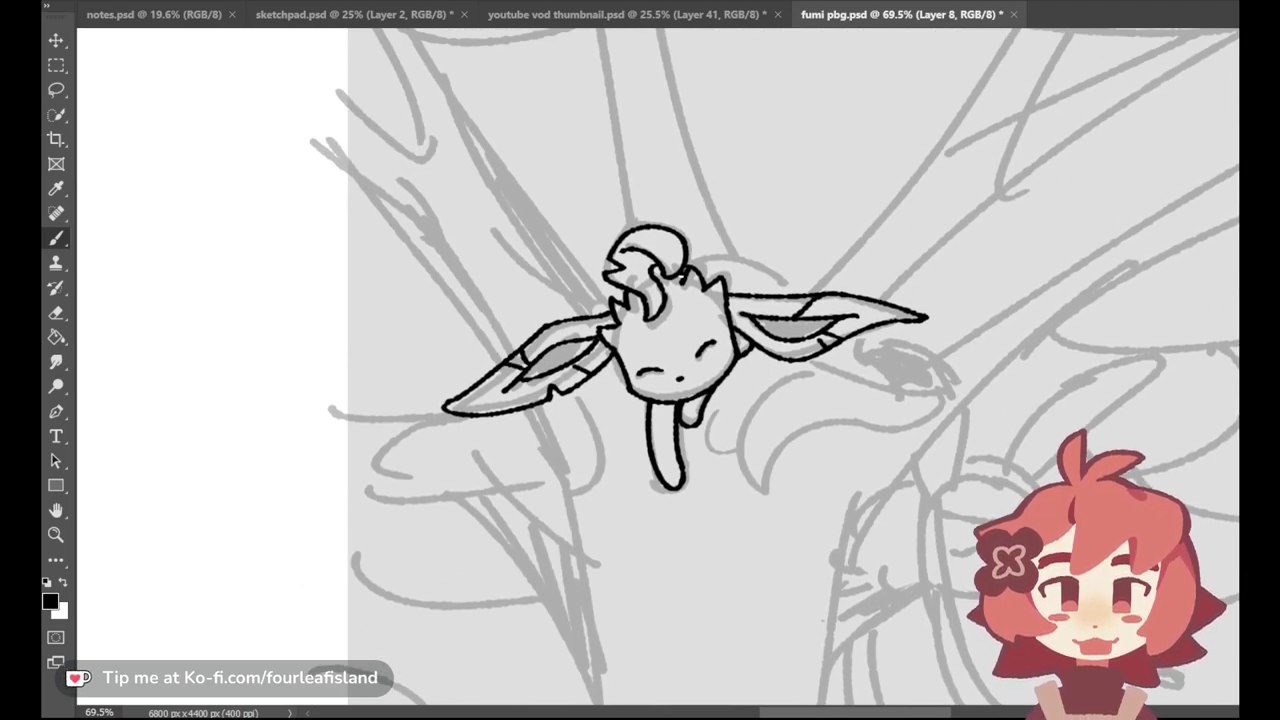
pyautogui.moveTo(697, 267); pyautogui.dragTo(796, 288)
pyautogui.hotkey('ctrl', 'z')
pyautogui.hotkey('ctrl', 'z')
pyautogui.moveTo(694, 269); pyautogui.dragTo(792, 290)
pyautogui.hotkey('ctrl', 'z')
pyautogui.hotkey('ctrl', 'z')
pyautogui.moveTo(695, 268)
pyautogui.mouseDown()
pyautogui.moveTo(786, 279)
pyautogui.moveTo(802, 295)
pyautogui.mouseUp()
pyautogui.hotkey('ctrl', 'z')
pyautogui.hotkey('ctrl', 'z')
pyautogui.moveTo(699, 270)
pyautogui.mouseDown()
pyautogui.moveTo(800, 295)
pyautogui.moveTo(730, 261)
pyautogui.moveTo(792, 289)
pyautogui.mouseUp()
pyautogui.hotkey('ctrl', 'z')
pyautogui.hotkey('ctrl', 'z')
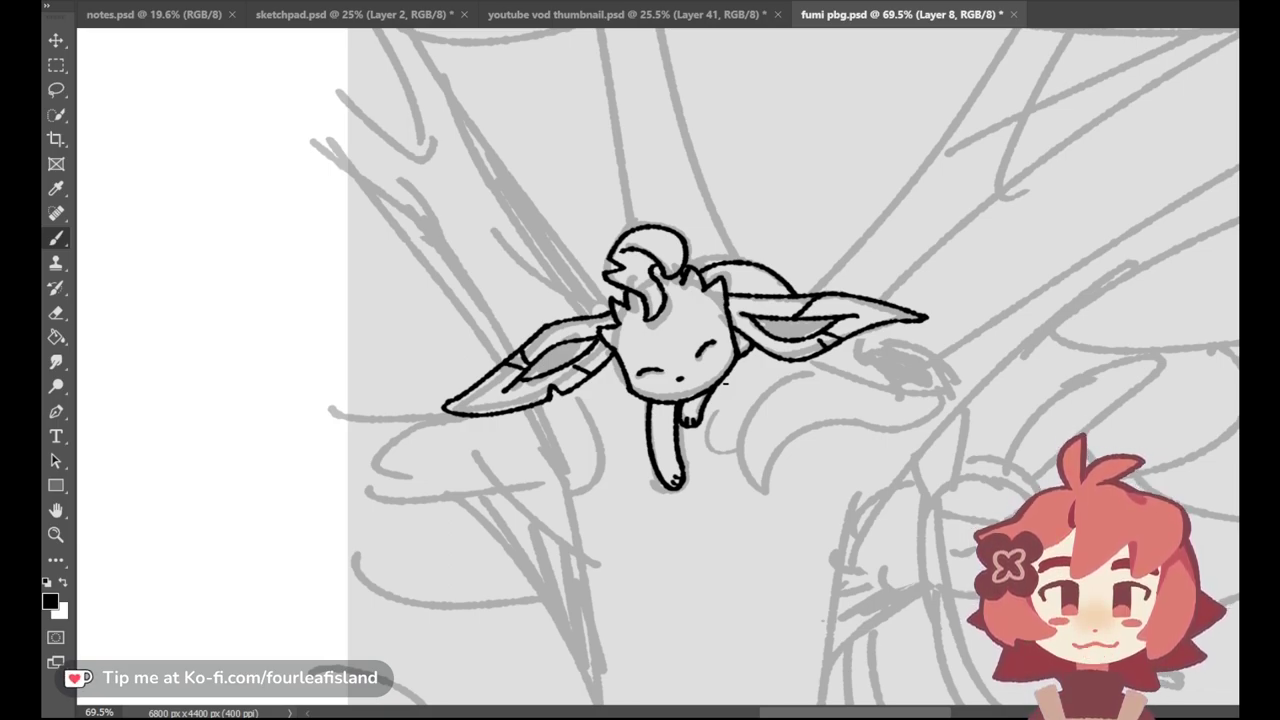
# Step: Ink the outer curve of the leaf-shaped tail from its upper edge down to the pointed tip
pyautogui.hotkey('ctrl', 'z')
pyautogui.moveTo(814, 370)
pyautogui.mouseDown()
pyautogui.moveTo(737, 436)
pyautogui.moveTo(764, 492)
pyautogui.mouseUp()
pyautogui.hotkey('ctrl', 'z')
pyautogui.moveTo(817, 371)
pyautogui.mouseDown()
pyautogui.moveTo(769, 441)
pyautogui.moveTo(806, 393)
pyautogui.moveTo(773, 513)
pyautogui.moveTo(764, 461)
pyautogui.moveTo(779, 434)
pyautogui.moveTo(756, 497)
pyautogui.mouseUp()
pyautogui.hotkey('ctrl', 'z')
pyautogui.hotkey('ctrl', 'z')
pyautogui.hotkey('ctrl', 'z')
# Step: Ink the tail's lower edge with a small notch partway along and carry it around the rounded right end
pyautogui.moveTo(809, 373)
pyautogui.mouseDown()
pyautogui.moveTo(760, 508)
pyautogui.moveTo(761, 482)
pyautogui.moveTo(857, 420)
pyautogui.mouseUp()
pyautogui.hotkey('ctrl', 'z')
pyautogui.hotkey('ctrl', 'z')
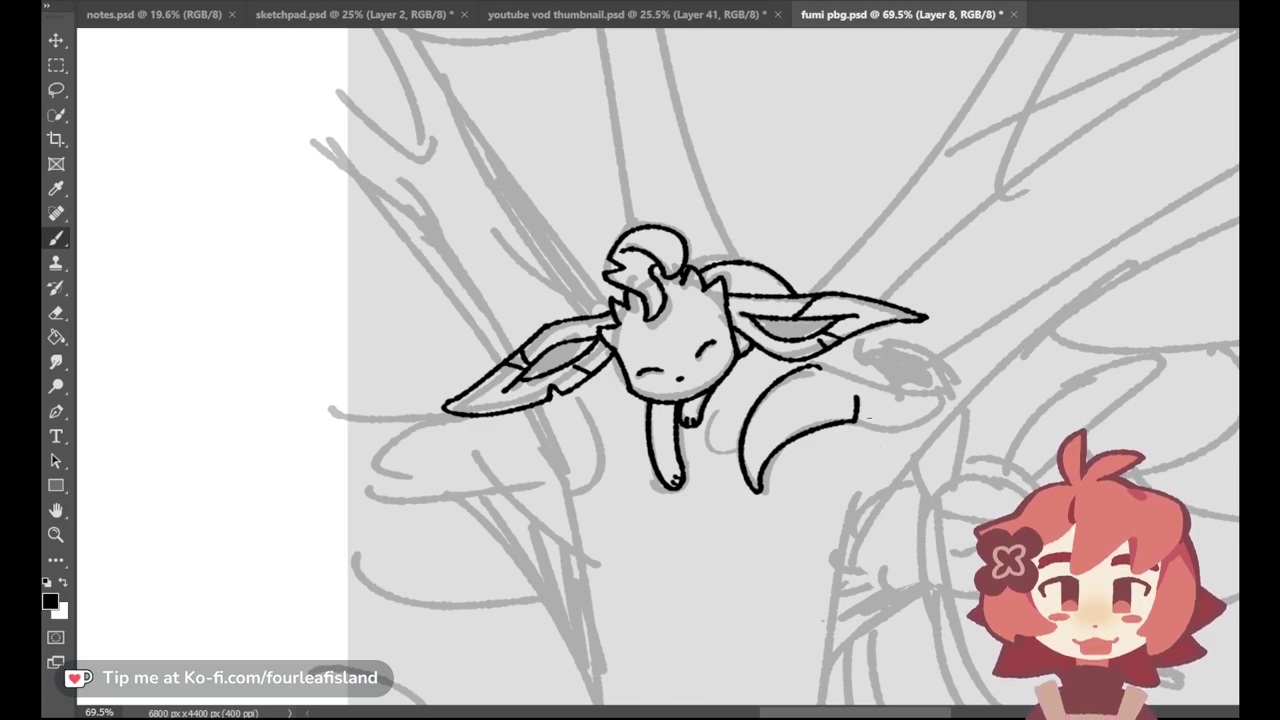
pyautogui.moveTo(857, 420); pyautogui.dragTo(940, 372)
pyautogui.hotkey('ctrl', 'z')
pyautogui.moveTo(858, 422)
pyautogui.mouseDown()
pyautogui.moveTo(957, 399)
pyautogui.moveTo(940, 368)
pyautogui.mouseUp()
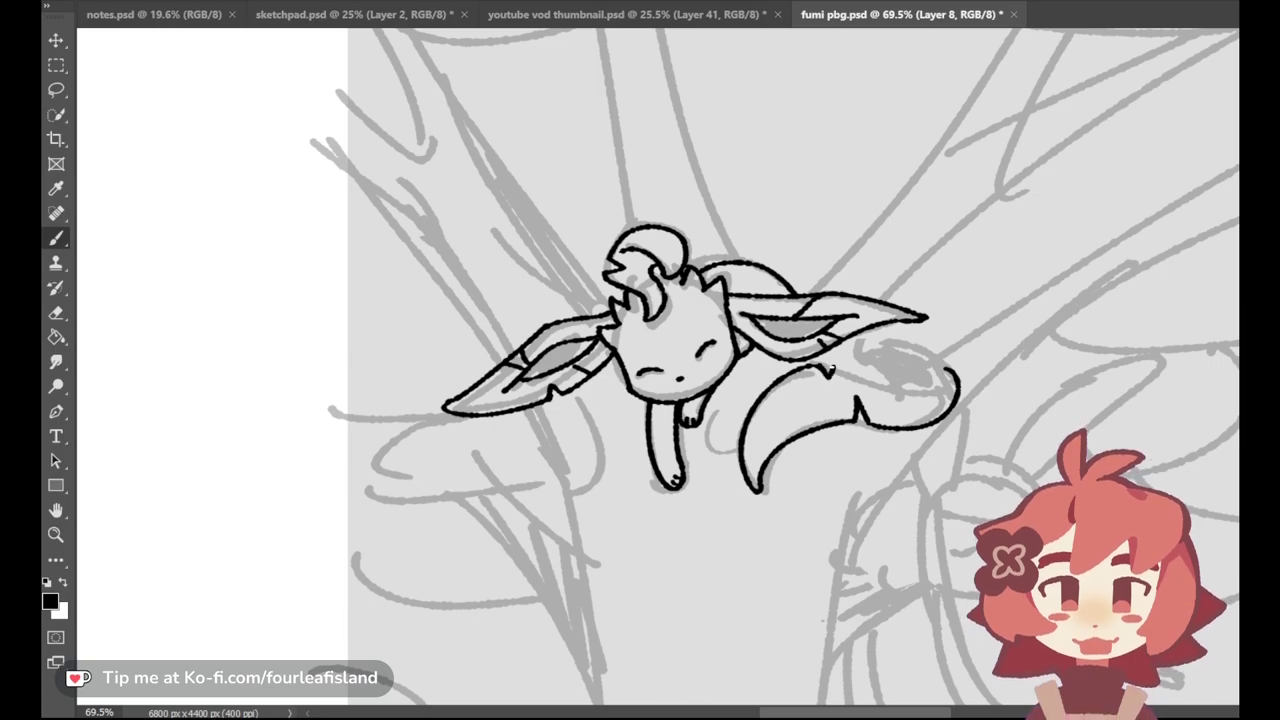
# Step: Ink the tail's upper edge from its small notch to the fold near the shaded area
pyautogui.hotkey('ctrl', 'z')
pyautogui.moveTo(831, 368); pyautogui.dragTo(903, 388)
pyautogui.moveTo(862, 382)
pyautogui.mouseDown()
pyautogui.moveTo(832, 366)
pyautogui.moveTo(916, 373)
pyautogui.mouseUp()
pyautogui.hotkey('ctrl', 'z')
pyautogui.hotkey('ctrl', 'z')
pyautogui.hotkey('ctrl', 'z')
pyautogui.moveTo(836, 368)
pyautogui.mouseDown()
pyautogui.moveTo(907, 386)
pyautogui.moveTo(866, 361)
pyautogui.moveTo(942, 371)
pyautogui.mouseUp()
pyautogui.hotkey('ctrl', 'z')
pyautogui.hotkey('ctrl', 'z')
pyautogui.hotkey('ctrl', 'z')
pyautogui.hotkey('ctrl', 'z')
# Step: Ink the curled-over edge around the shaded underside at the tail's right end, with its small inner lines
pyautogui.moveTo(860, 351); pyautogui.dragTo(937, 361)
pyautogui.hotkey('ctrl', 'z')
pyautogui.hotkey('ctrl', 'z')
pyautogui.moveTo(860, 348); pyautogui.dragTo(942, 362)
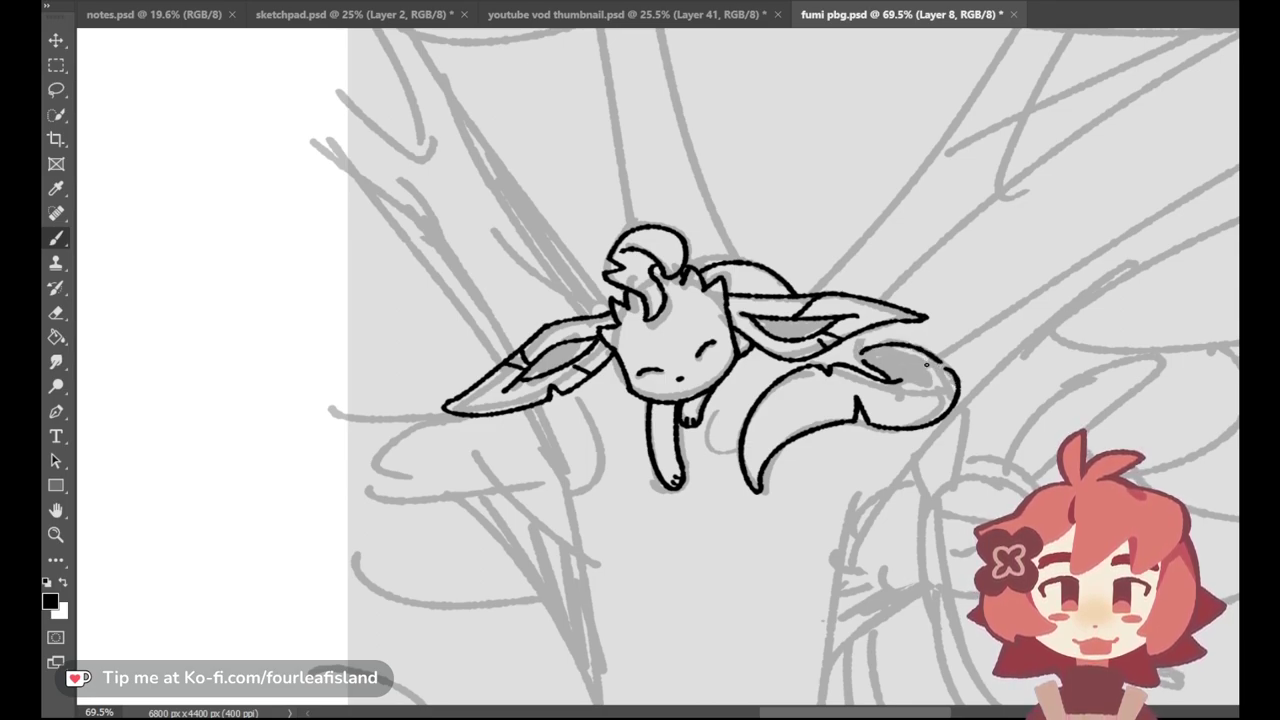
pyautogui.moveTo(911, 362); pyautogui.dragTo(949, 372)
pyautogui.hotkey('ctrl', 'z')
pyautogui.moveTo(911, 362)
pyautogui.mouseDown()
pyautogui.moveTo(942, 367)
pyautogui.moveTo(910, 363)
pyautogui.moveTo(926, 374)
pyautogui.mouseUp()
pyautogui.hotkey('ctrl', 'z')
# Step: Ink the curved center vein inside the leaf-shaped tail and the marking near its rounded end
pyautogui.moveTo(773, 427)
pyautogui.mouseDown()
pyautogui.moveTo(865, 375)
pyautogui.moveTo(852, 387)
pyautogui.mouseUp()
pyautogui.hotkey('ctrl', 'z')
pyautogui.hotkey('ctrl', 'z')
pyautogui.moveTo(768, 429)
pyautogui.mouseDown()
pyautogui.moveTo(865, 390)
pyautogui.moveTo(934, 385)
pyautogui.moveTo(946, 412)
pyautogui.mouseUp()
pyautogui.hotkey('ctrl', 'z')
pyautogui.hotkey('ctrl', 'z')
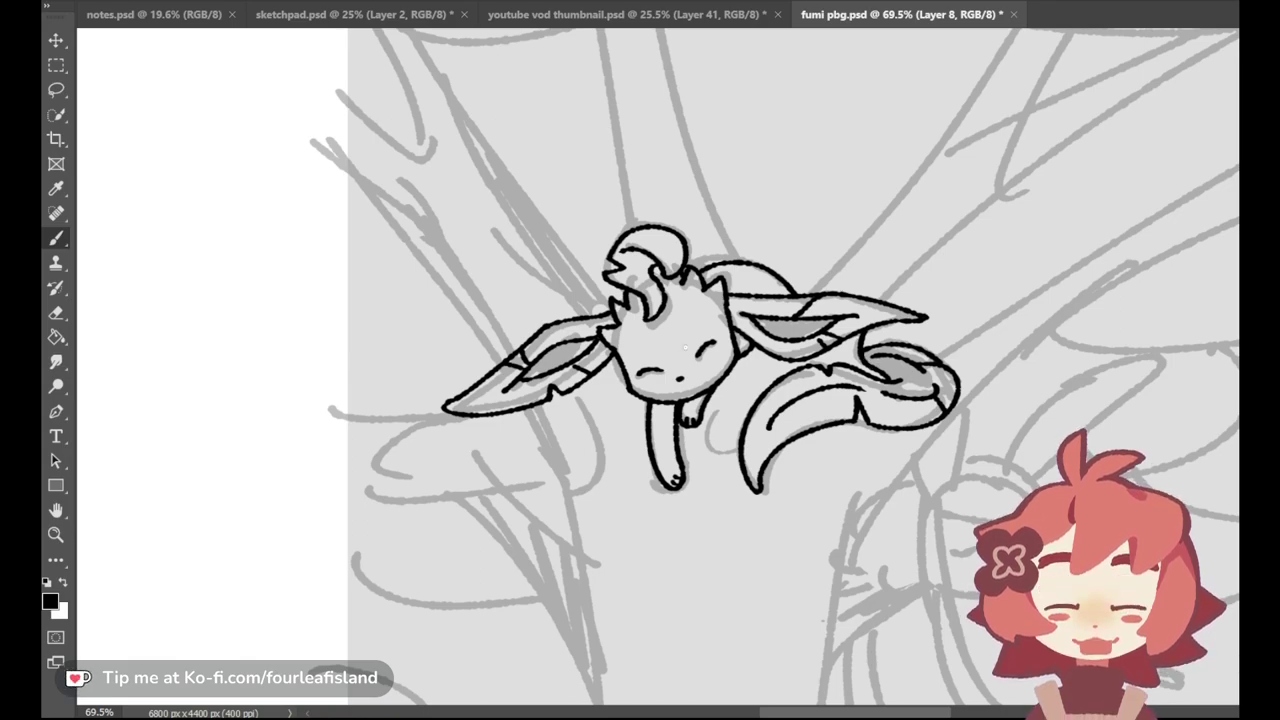
# Step: Ink the short curved lower side of the fork on the tree's left branch, ending in a small upturned hook
pyautogui.moveTo(330, 95); pyautogui.dragTo(432, 158)
pyautogui.hotkey('ctrl', 'z')
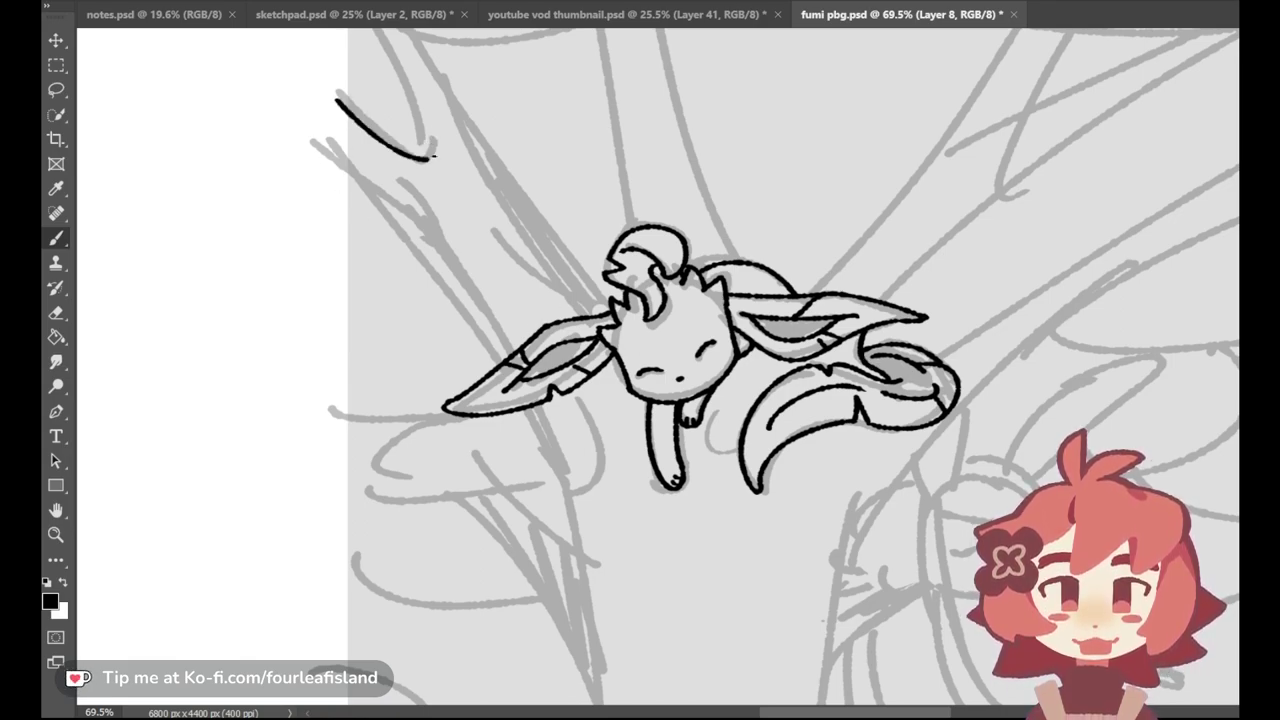
pyautogui.hotkey('ctrl', 'z')
pyautogui.moveTo(336, 92); pyautogui.dragTo(443, 143)
# Step: Ink the lower edge of the tree's left branch in one curve from its outer tip down to the creature's ear
pyautogui.moveTo(320, 131); pyautogui.dragTo(418, 203)
pyautogui.hotkey('ctrl', 'z')
pyautogui.moveTo(332, 146)
pyautogui.mouseDown()
pyautogui.moveTo(421, 220)
pyautogui.moveTo(436, 252)
pyautogui.mouseUp()
pyautogui.hotkey('ctrl', 'z')
pyautogui.moveTo(316, 122); pyautogui.dragTo(508, 340)
pyautogui.hotkey('ctrl', 'z')
pyautogui.hotkey('ctrl', 'z')
pyautogui.moveTo(316, 122); pyautogui.dragTo(512, 350)
pyautogui.hotkey('ctrl', 'z')
pyautogui.hotkey('ctrl', 'z')
pyautogui.hotkey('ctrl', 'z')
pyautogui.hotkey('ctrl', 'z')
pyautogui.hotkey('ctrl', 'z')
pyautogui.hotkey('ctrl', 'z')
pyautogui.hotkey('ctrl', 'z')
pyautogui.hotkey('ctrl', 'z')
pyautogui.hotkey('ctrl', 'z')
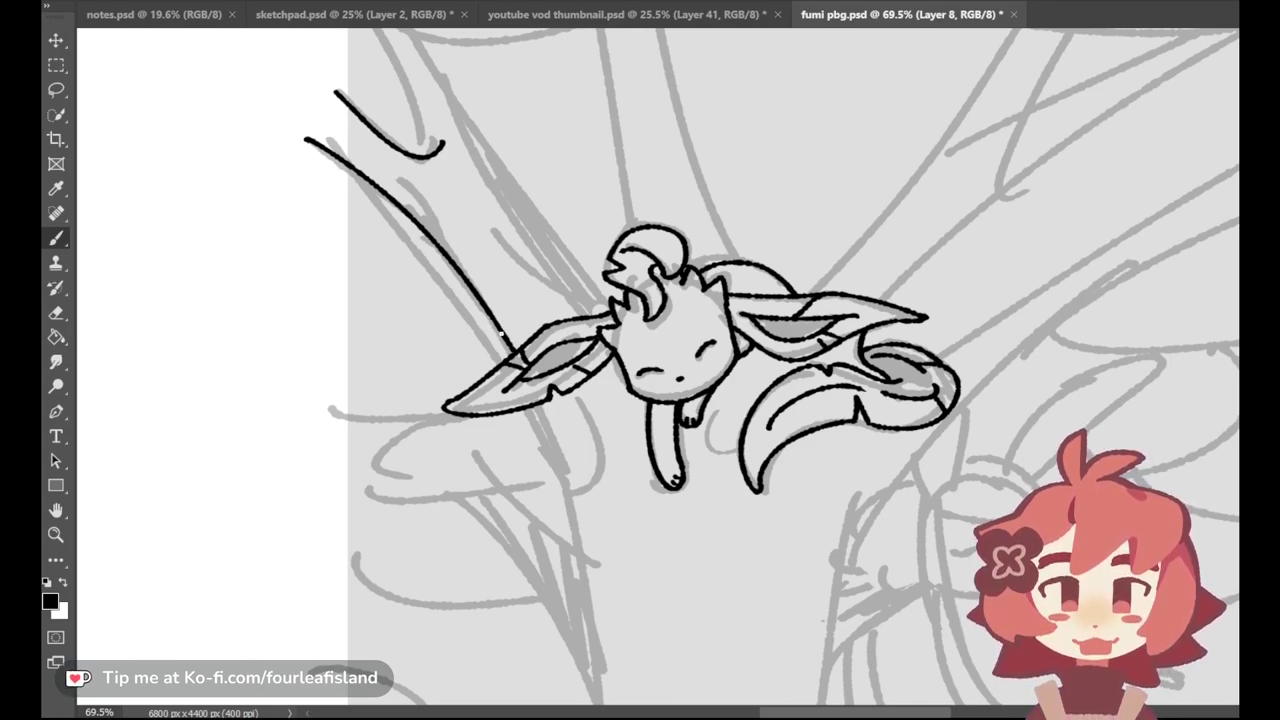
# Step: Ink the long upper edge of the left branch from its top end down to the creature's head
pyautogui.scroll(5, 640, 360)
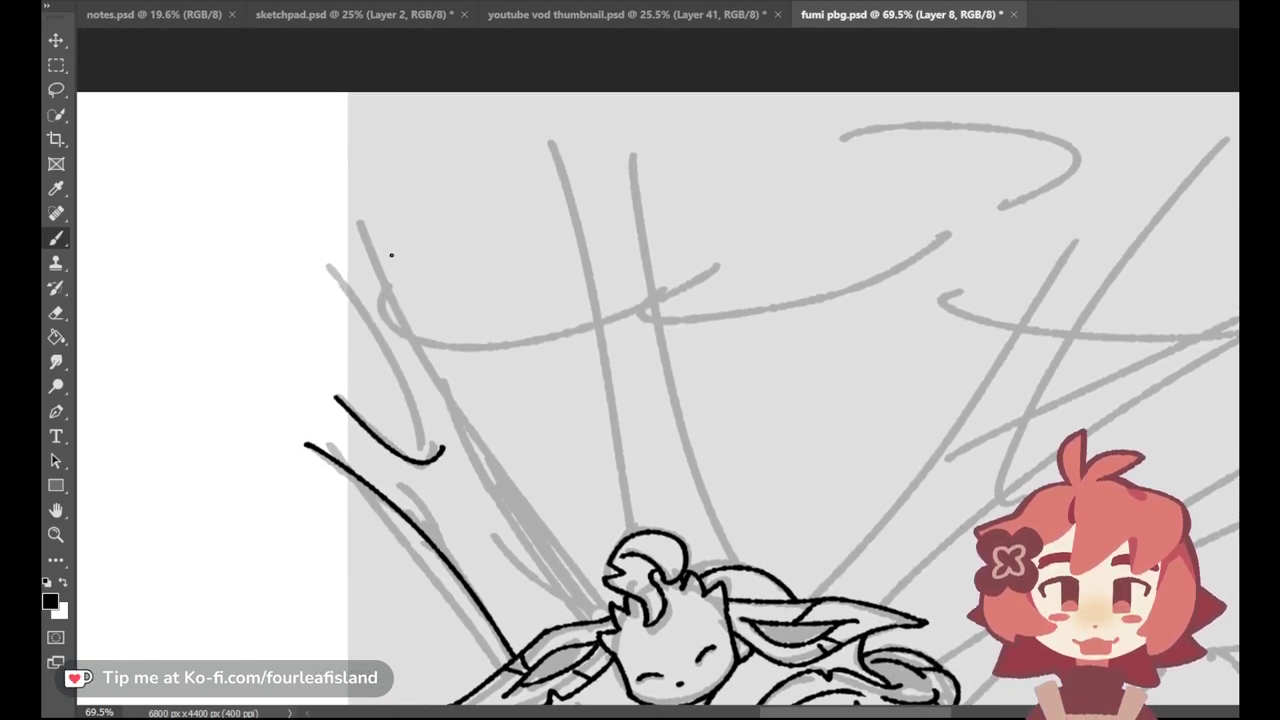
pyautogui.moveTo(349, 200); pyautogui.dragTo(466, 424)
pyautogui.hotkey('ctrl', 'z')
pyautogui.moveTo(356, 222); pyautogui.dragTo(507, 484)
pyautogui.hotkey('ctrl', 'z')
pyautogui.moveTo(334, 192); pyautogui.dragTo(500, 482)
pyautogui.hotkey('ctrl', 'z')
pyautogui.moveTo(331, 180); pyautogui.dragTo(549, 523)
pyautogui.hotkey('ctrl', 'z')
pyautogui.moveTo(340, 207); pyautogui.dragTo(590, 610)
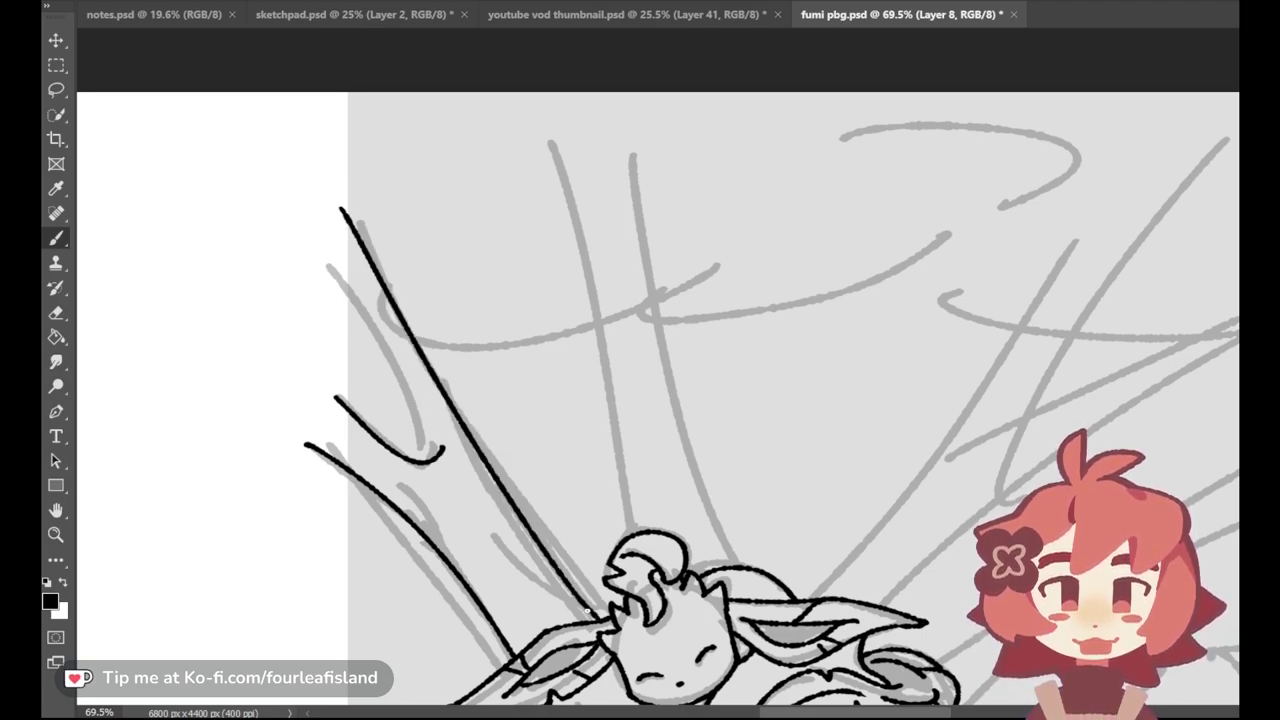
# Step: Ink the inner edge of the left branch's upper offshoot down to the hooked fork
pyautogui.moveTo(332, 238); pyautogui.dragTo(422, 434)
pyautogui.hotkey('ctrl', 'z')
pyautogui.moveTo(328, 265); pyautogui.dragTo(428, 460)
pyautogui.hotkey('ctrl', 'z')
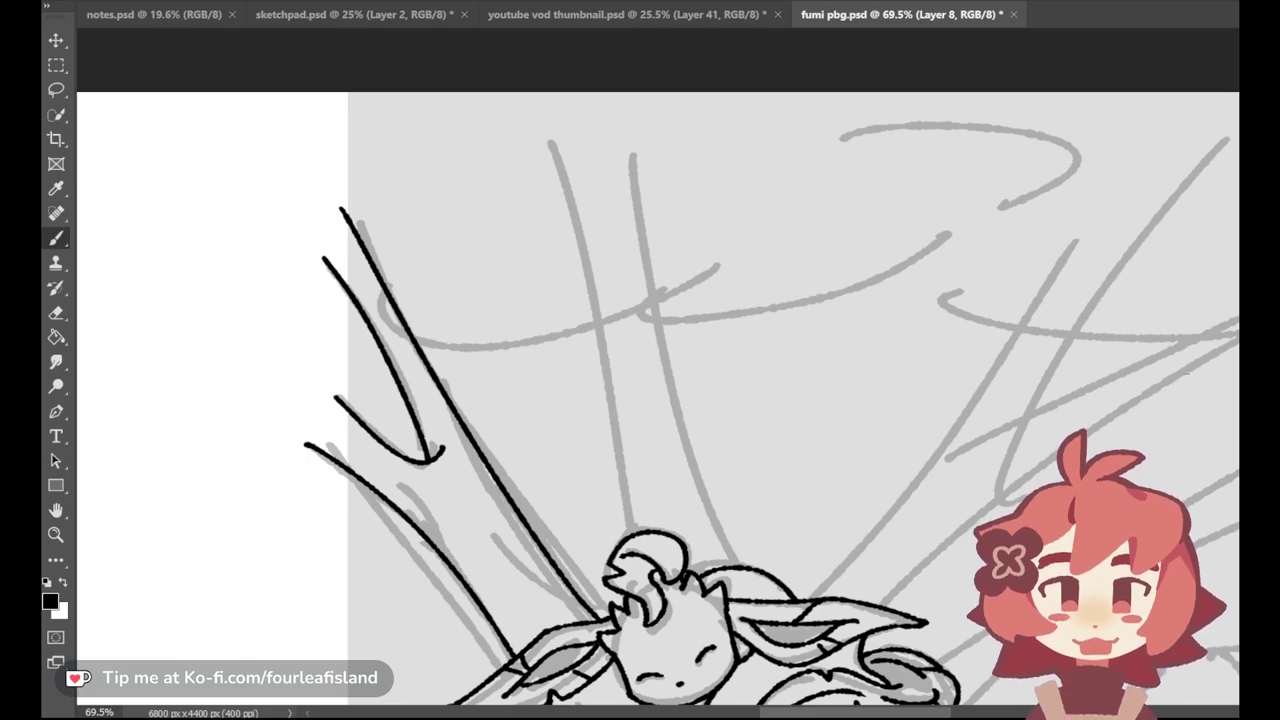
# Step: Ink the short start of the trunk's left edge just below the creature's left ear
pyautogui.scroll(-10, 658, 366)
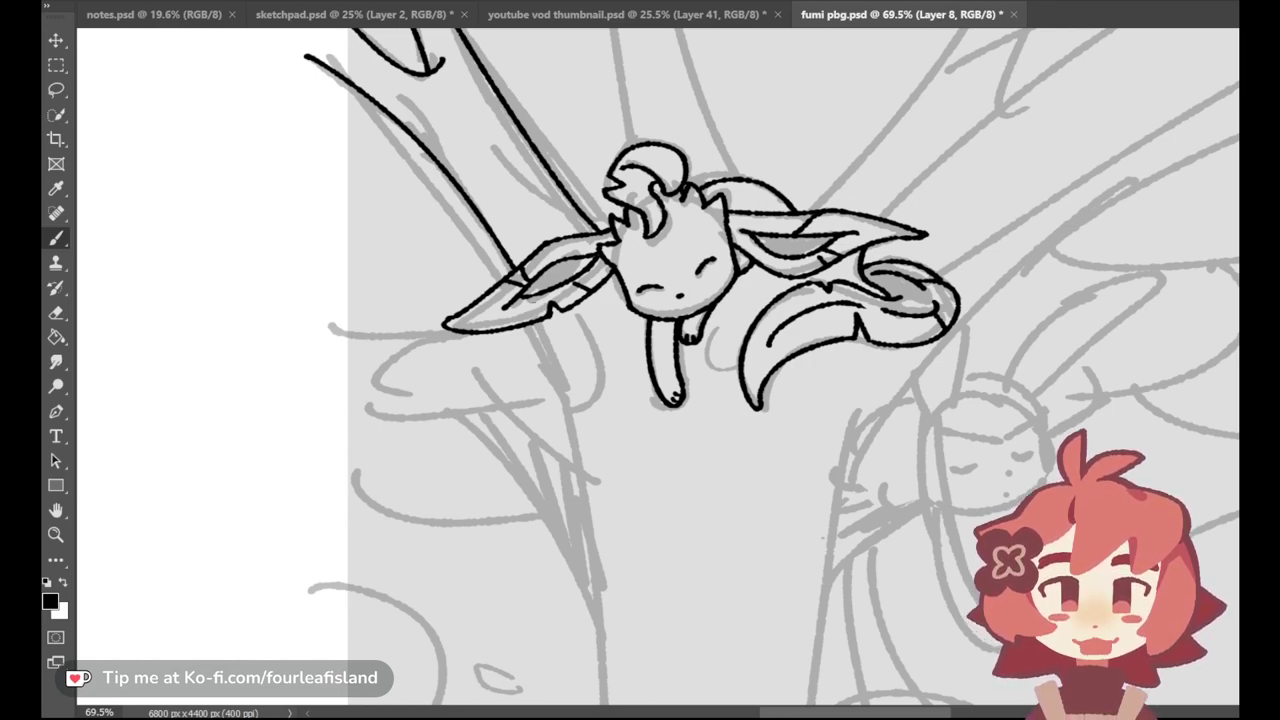
pyautogui.moveTo(536, 322)
pyautogui.mouseDown()
pyautogui.moveTo(559, 357)
pyautogui.moveTo(586, 478)
pyautogui.mouseUp()
pyautogui.hotkey('ctrl', 'z')
pyautogui.hotkey('ctrl', 'z')
pyautogui.hotkey('ctrl', 'z')
pyautogui.hotkey('ctrl', 'z')
# Step: Try to continue the trunk's left edge downward from the short line below the ear
pyautogui.moveTo(573, 399); pyautogui.dragTo(603, 593)
pyautogui.hotkey('ctrl', 'z')
pyautogui.hotkey('ctrl', 'z')
pyautogui.hotkey('ctrl', 'z')
pyautogui.hotkey('ctrl', 'z')
pyautogui.moveTo(571, 390); pyautogui.dragTo(612, 603)
pyautogui.hotkey('ctrl', 'z')
pyautogui.hotkey('ctrl', 'z')
pyautogui.hotkey('ctrl', 'z')
pyautogui.moveTo(570, 398); pyautogui.dragTo(609, 615)
pyautogui.hotkey('ctrl', 'z')
# Step: Ink the upper edge of the tree's right branch as one long line from the curled tail to the branch tip
pyautogui.scroll(5, 1013, 496)
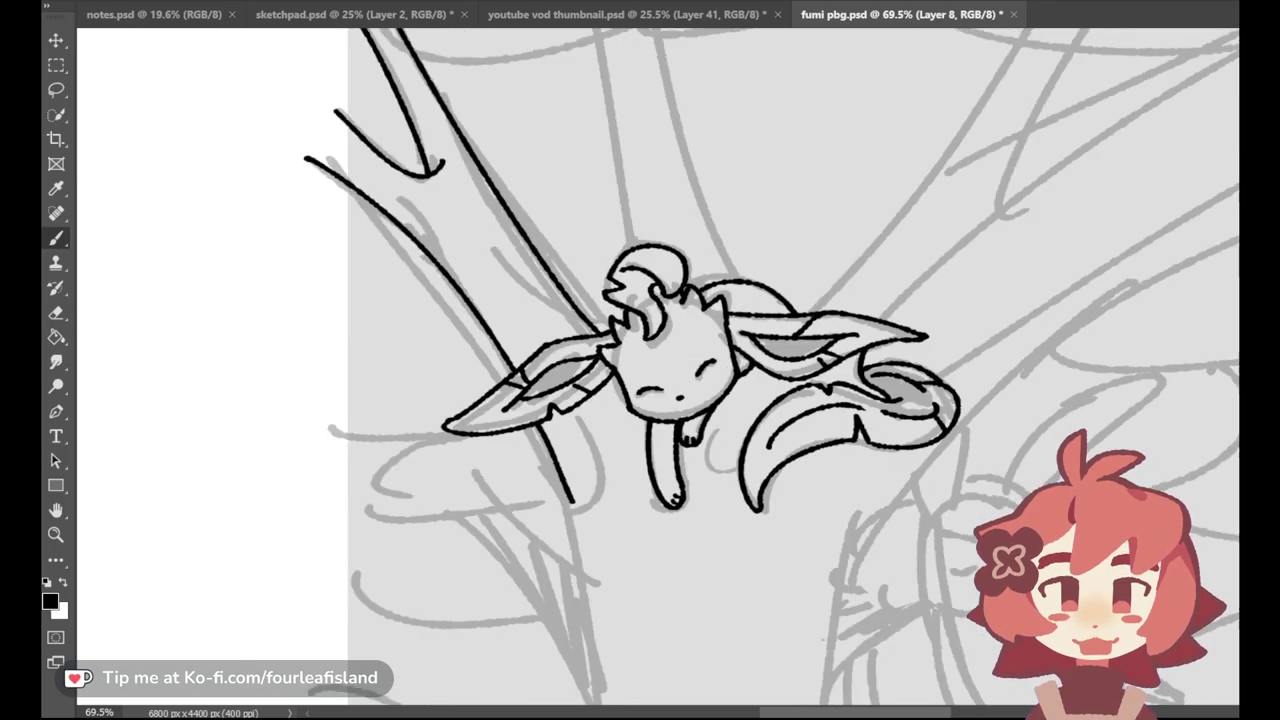
pyautogui.scroll(-1, 1013, 496)
pyautogui.moveTo(1091, 510); pyautogui.dragTo(1091, 410)
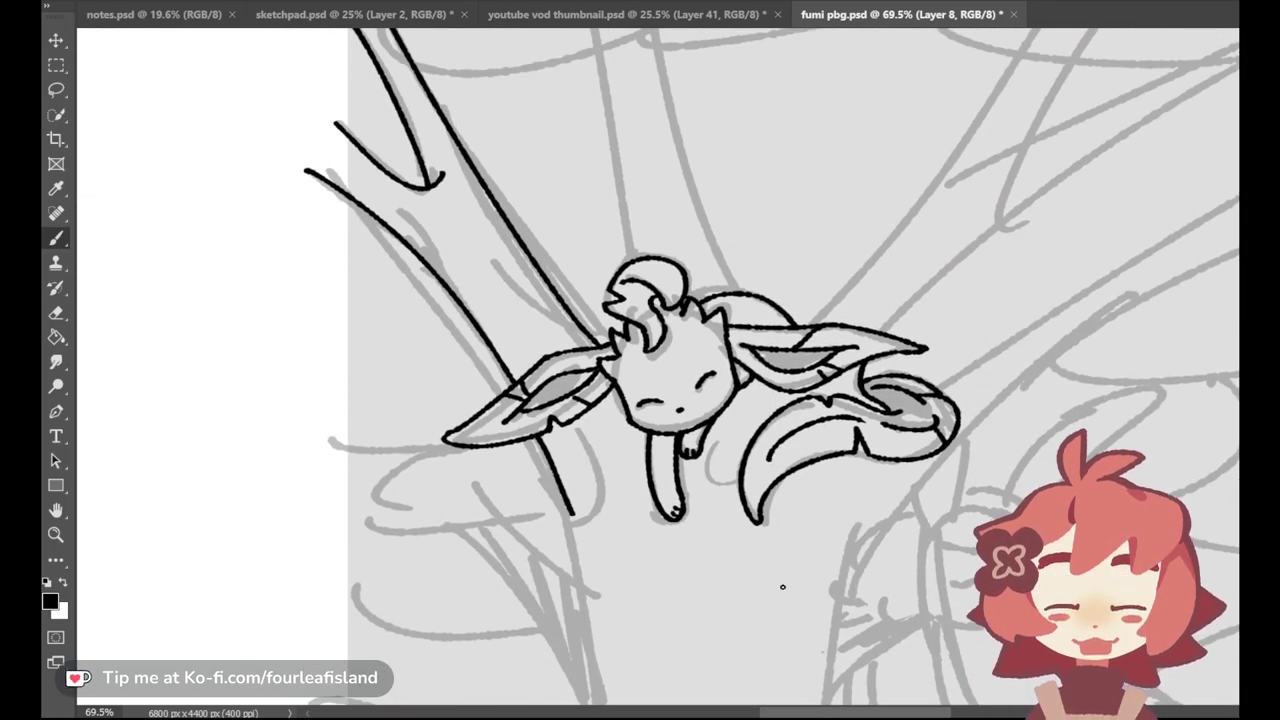
pyautogui.moveTo(781, 716); pyautogui.dragTo(829, 715)
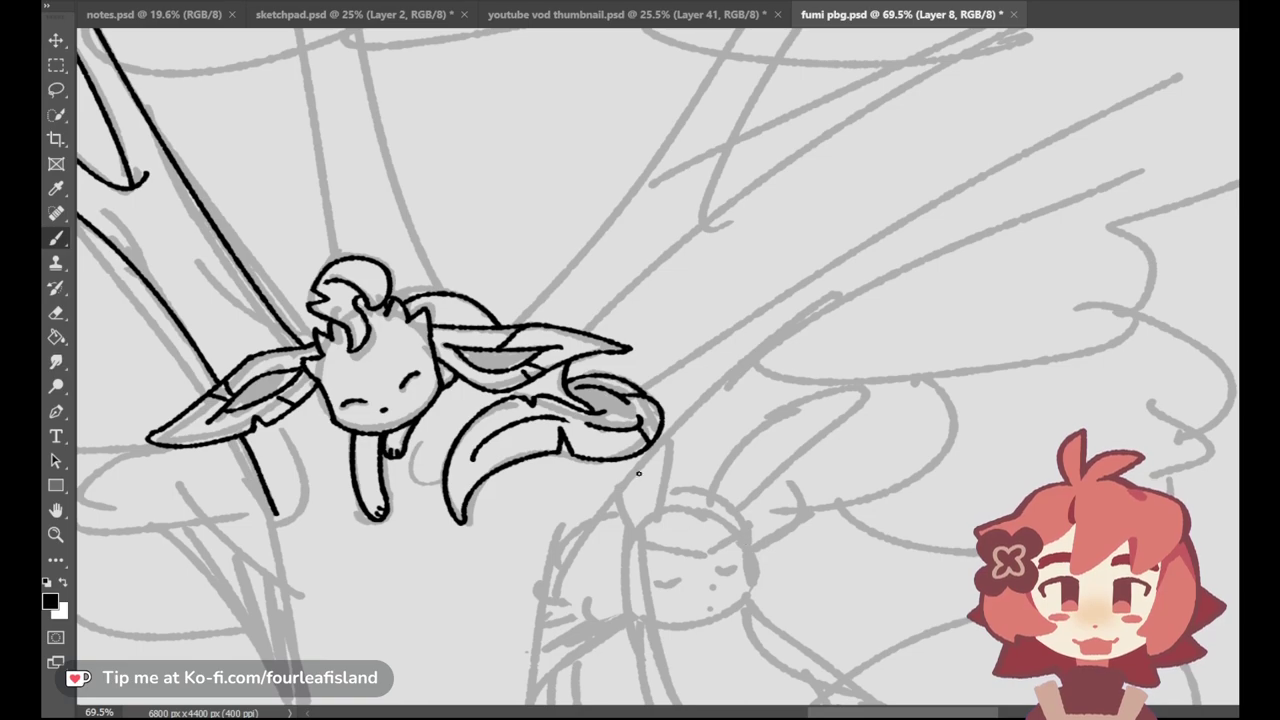
pyautogui.moveTo(648, 393)
pyautogui.mouseDown()
pyautogui.moveTo(916, 220)
pyautogui.moveTo(1200, 65)
pyautogui.mouseUp()
pyautogui.hotkey('ctrl', 'z')
pyautogui.moveTo(650, 386); pyautogui.dragTo(1226, 30)
pyautogui.hotkey('ctrl', 'z')
pyautogui.moveTo(642, 386); pyautogui.dragTo(1094, 76)
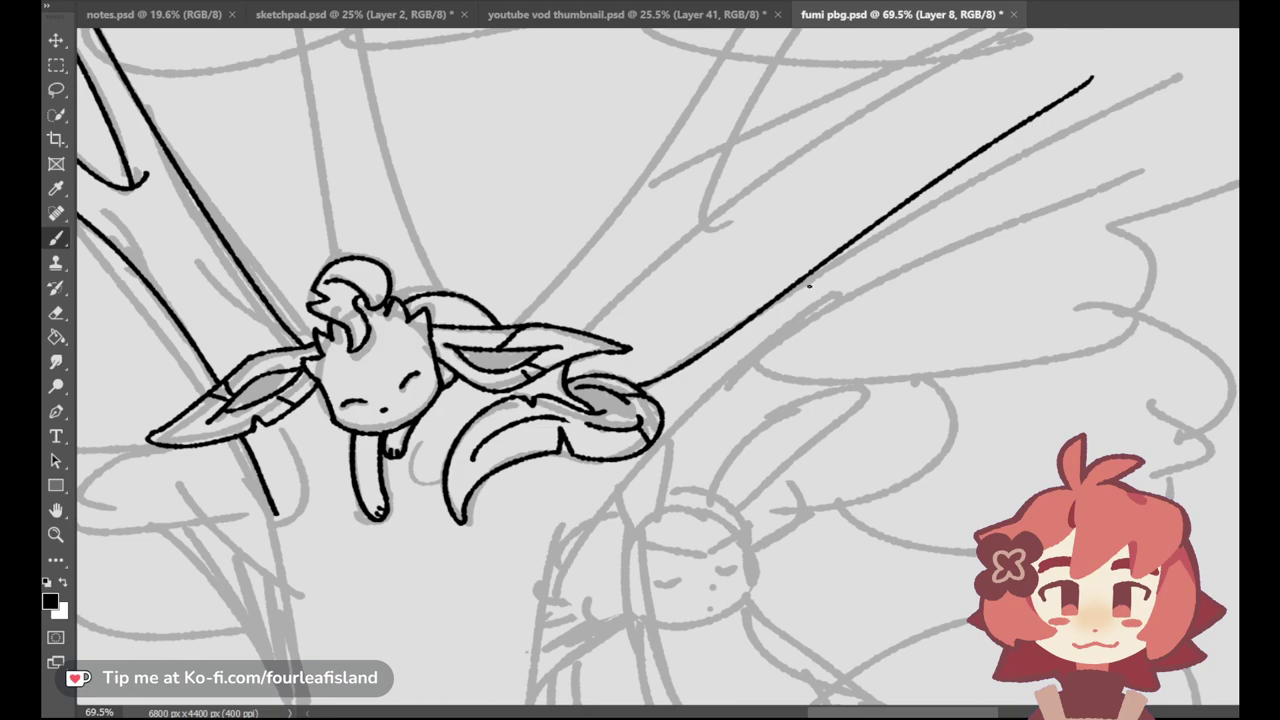
pyautogui.hotkey('ctrl', 'z')
pyautogui.moveTo(642, 386); pyautogui.dragTo(1150, 88)
pyautogui.hotkey('ctrl', 'z')
pyautogui.moveTo(643, 378); pyautogui.dragTo(1205, 52)
pyautogui.hotkey('ctrl', 'z')
pyautogui.moveTo(642, 386); pyautogui.dragTo(1128, 90)
pyautogui.hotkey('ctrl', 'z')
pyautogui.moveTo(640, 386)
pyautogui.mouseDown()
pyautogui.moveTo(1120, 92)
pyautogui.moveTo(1004, 170)
pyautogui.mouseUp()
pyautogui.hotkey('ctrl', 'z')
# Step: Ink the fork between the right branch's two twigs and the branch's long lower edge from the trunk to the tip
pyautogui.moveTo(1125, 106)
pyautogui.mouseDown()
pyautogui.moveTo(960, 198)
pyautogui.moveTo(953, 217)
pyautogui.moveTo(1005, 219)
pyautogui.moveTo(1140, 174)
pyautogui.mouseUp()
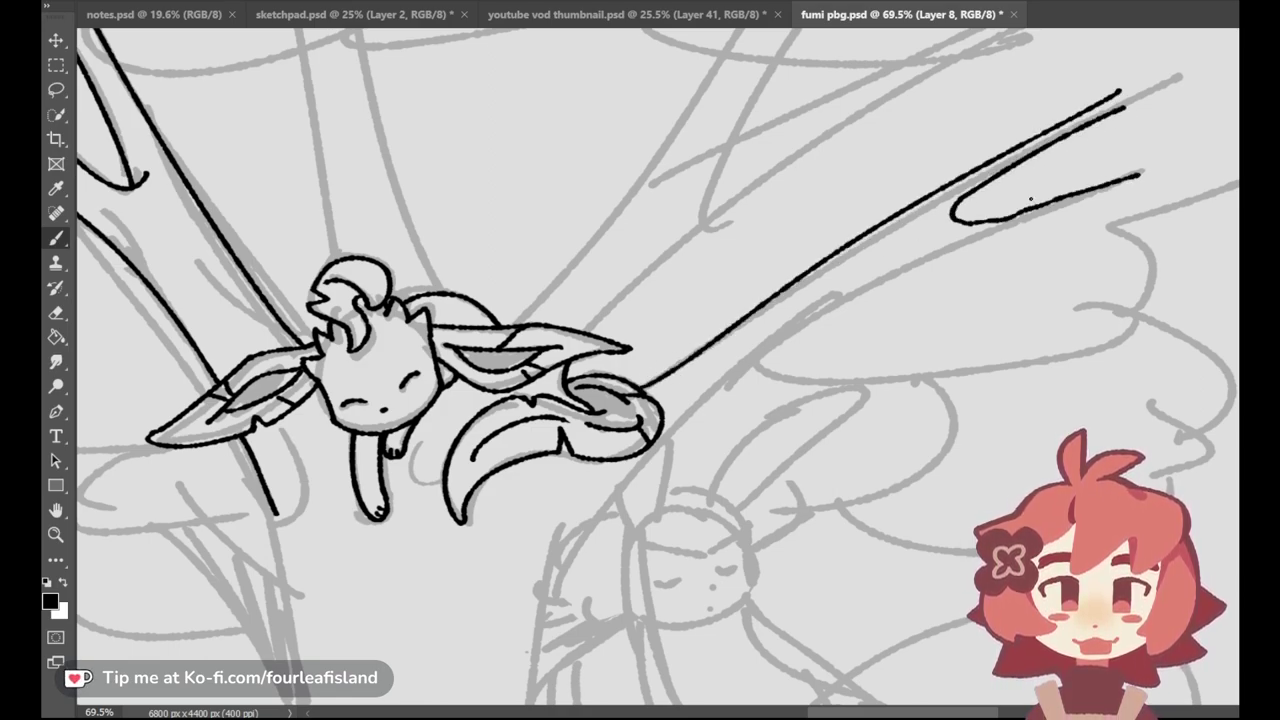
pyautogui.moveTo(562, 556); pyautogui.dragTo(976, 234)
pyautogui.hotkey('ctrl', 'z')
pyautogui.moveTo(560, 556)
pyautogui.mouseDown()
pyautogui.moveTo(1020, 225)
pyautogui.moveTo(1133, 188)
pyautogui.mouseUp()
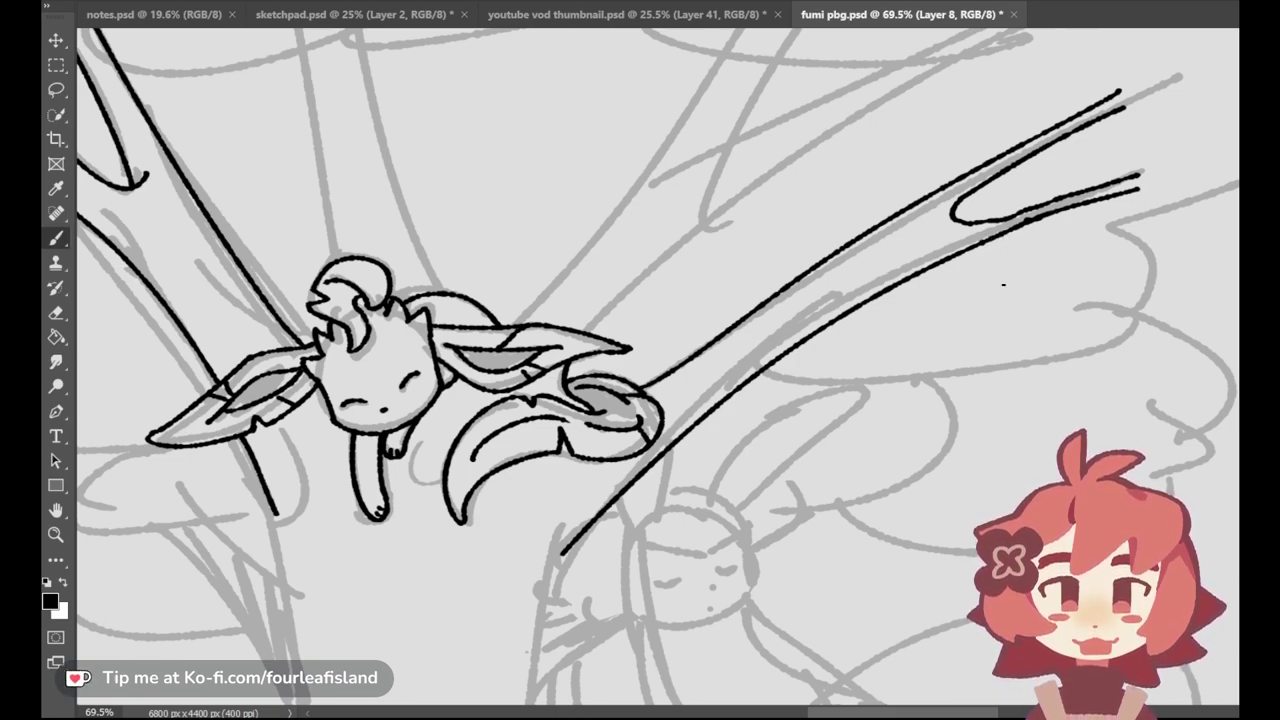
# Step: Erase the rounded end of the right branch's fork and extend the upper twig's inner edge closer to the trunk
pyautogui.moveTo(968, 220); pyautogui.dragTo(1031, 212)
pyautogui.click(969, 211)
pyautogui.hotkey('ctrl', 'z')
pyautogui.moveTo(960, 198); pyautogui.dragTo(922, 236)
pyautogui.hotkey('ctrl', 'z')
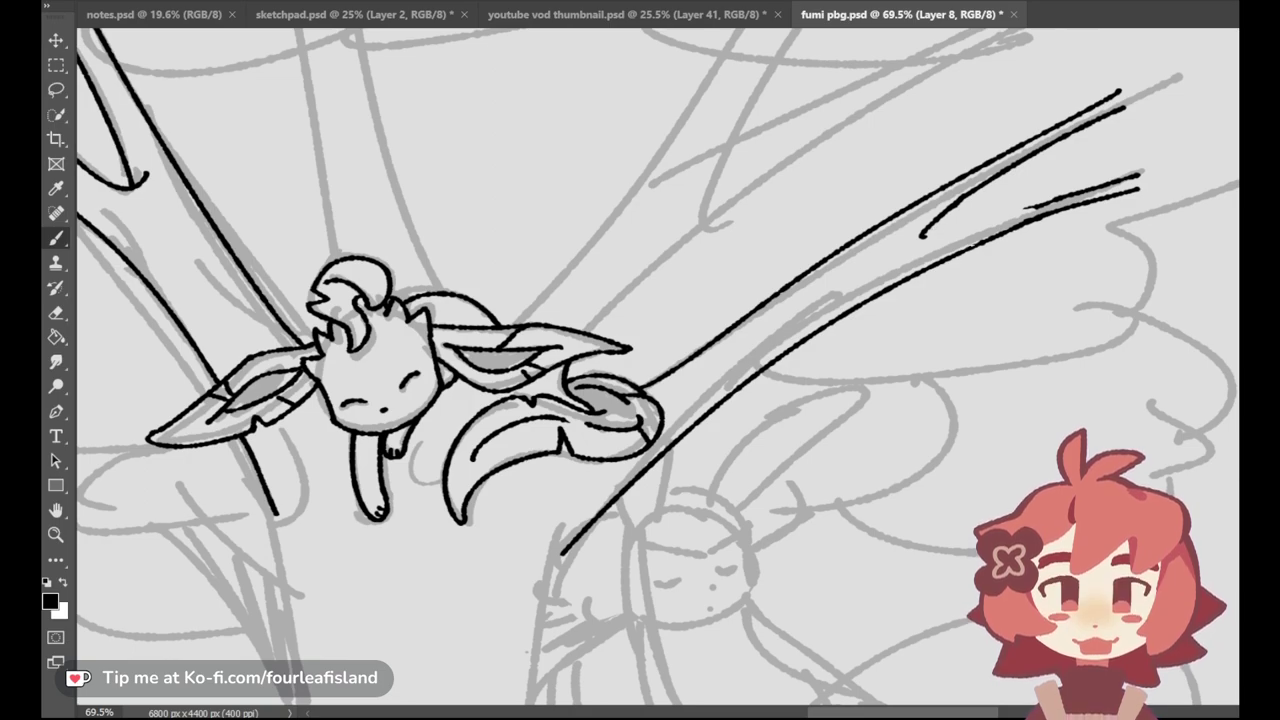
# Step: Ink the lower side of the deepened fork, joining its inner point to the lower twig's upper line
pyautogui.moveTo(922, 236)
pyautogui.mouseDown()
pyautogui.moveTo(954, 236)
pyautogui.moveTo(1036, 212)
pyautogui.mouseUp()
pyautogui.hotkey('ctrl', 'z')
pyautogui.moveTo(922, 236); pyautogui.dragTo(1038, 205)
pyautogui.hotkey('ctrl', 'z')
pyautogui.hotkey('ctrl', 'z')
pyautogui.hotkey('ctrl', 'z')
pyautogui.hotkey('ctrl', 'z')
pyautogui.moveTo(925, 236); pyautogui.dragTo(1044, 207)
pyautogui.hotkey('ctrl', 'z')
pyautogui.moveTo(922, 239); pyautogui.dragTo(1040, 206)
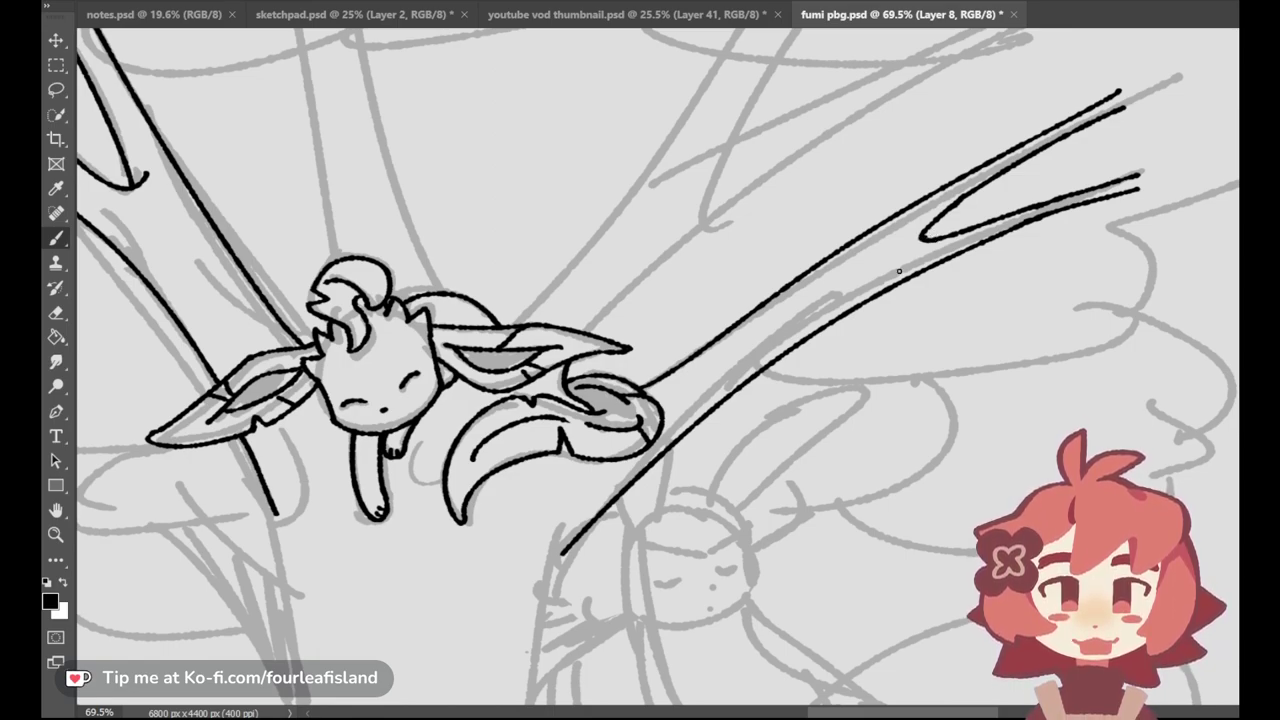
# Step: Erase the right branch's upper edge and the upper twig's lines, keeping the lower twig
pyautogui.moveTo(1040, 136); pyautogui.dragTo(1151, 80)
pyautogui.moveTo(1005, 152); pyautogui.dragTo(1103, 111)
pyautogui.moveTo(962, 201)
pyautogui.mouseDown()
pyautogui.moveTo(1087, 129)
pyautogui.moveTo(917, 234)
pyautogui.moveTo(1091, 122)
pyautogui.moveTo(789, 284)
pyautogui.moveTo(652, 381)
pyautogui.mouseUp()
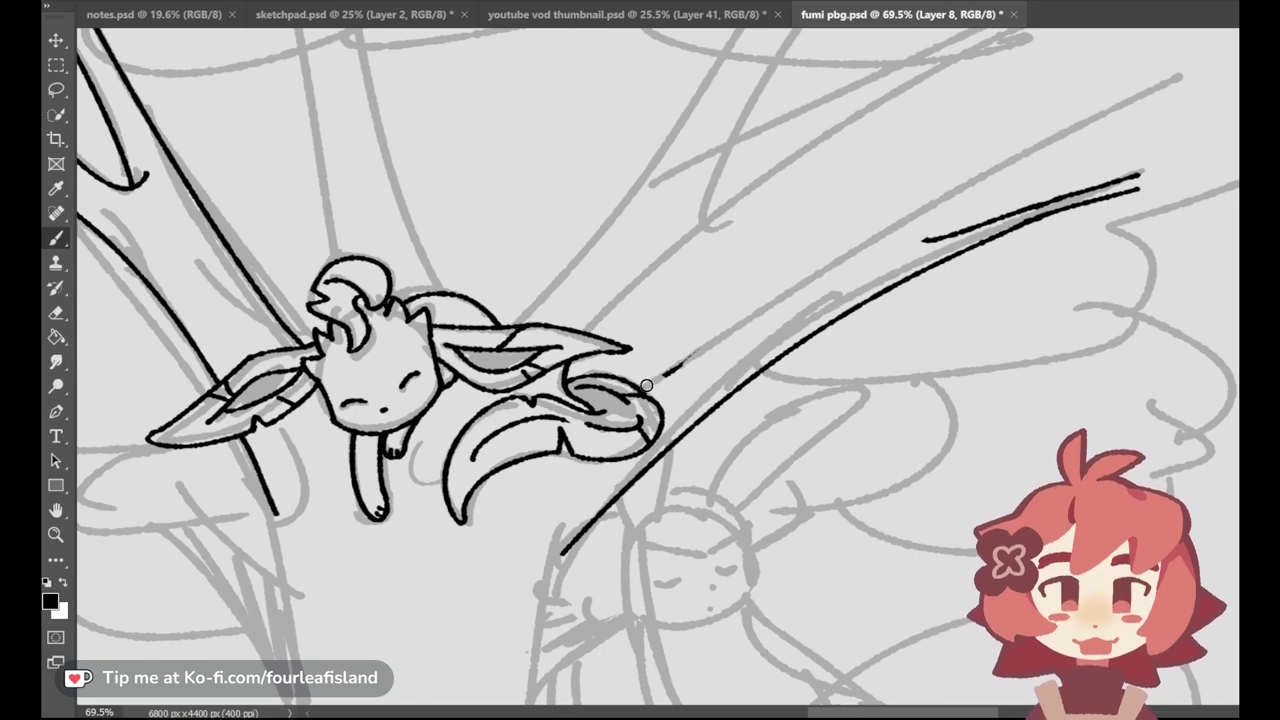
pyautogui.moveTo(677, 369); pyautogui.dragTo(696, 355)
# Step: Ink the inner edge of a steeper upper twig down to the fork's inner point on the right branch
pyautogui.press('b')
pyautogui.moveTo(1053, 95)
pyautogui.mouseDown()
pyautogui.moveTo(918, 227)
pyautogui.moveTo(925, 236)
pyautogui.mouseUp()
pyautogui.hotkey('ctrl', 'z')
pyautogui.hotkey('ctrl', 'z')
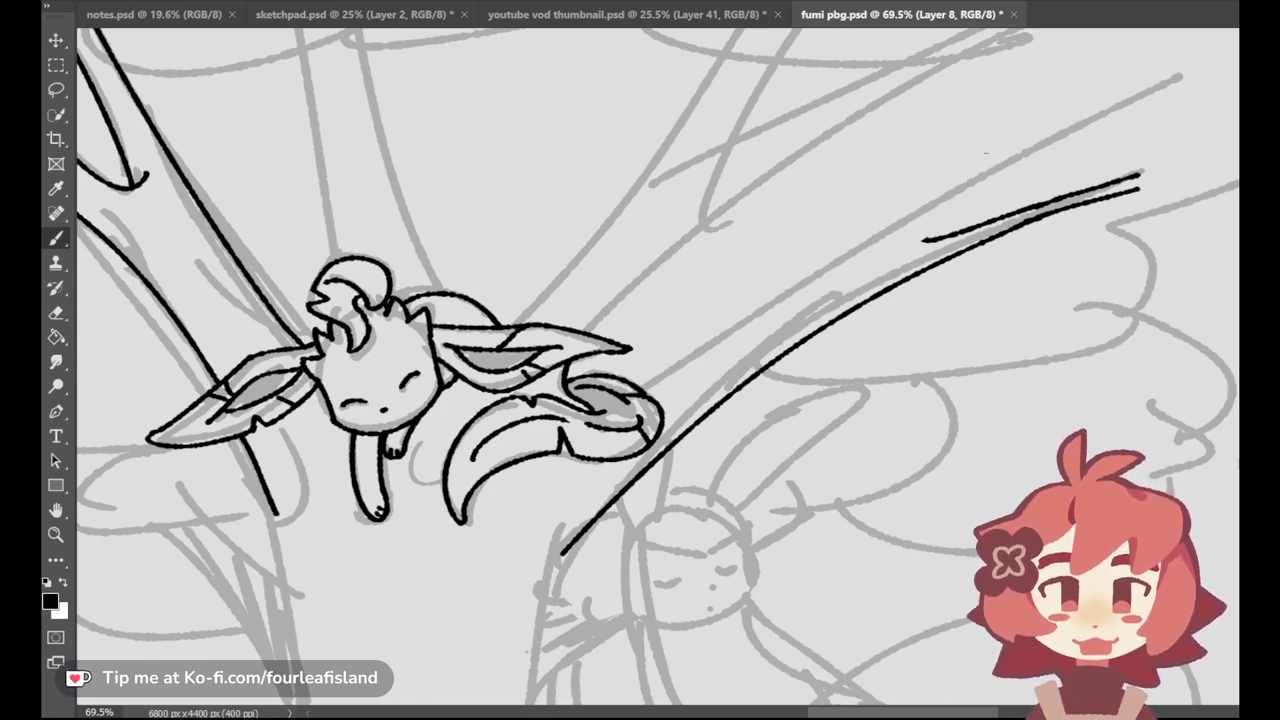
pyautogui.moveTo(1021, 113); pyautogui.dragTo(926, 239)
pyautogui.hotkey('ctrl', 'z')
pyautogui.moveTo(1038, 106)
pyautogui.mouseDown()
pyautogui.moveTo(922, 236)
pyautogui.moveTo(993, 135)
pyautogui.moveTo(926, 236)
pyautogui.mouseUp()
pyautogui.hotkey('ctrl', 'z')
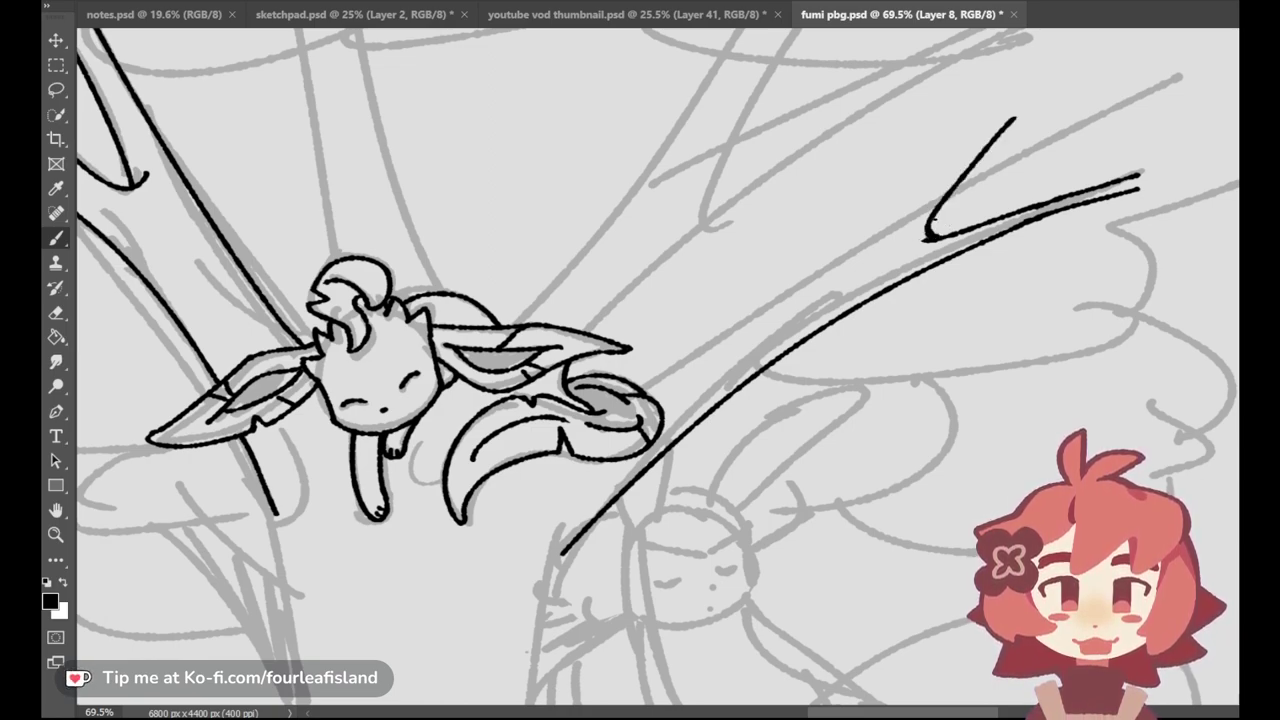
# Step: Ink the steep twig's outer edge and the right branch's upper edge down to the tail, erasing the overlap inside the tail
pyautogui.hotkey('ctrl', 'z')
pyautogui.moveTo(1002, 103)
pyautogui.mouseDown()
pyautogui.moveTo(880, 234)
pyautogui.moveTo(730, 338)
pyautogui.mouseUp()
pyautogui.hotkey('ctrl', 'z')
pyautogui.moveTo(895, 242)
pyautogui.mouseDown()
pyautogui.moveTo(670, 375)
pyautogui.moveTo(737, 336)
pyautogui.mouseUp()
pyautogui.hotkey('ctrl', 'z')
pyautogui.hotkey('ctrl', 'z')
pyautogui.moveTo(886, 246); pyautogui.dragTo(635, 412)
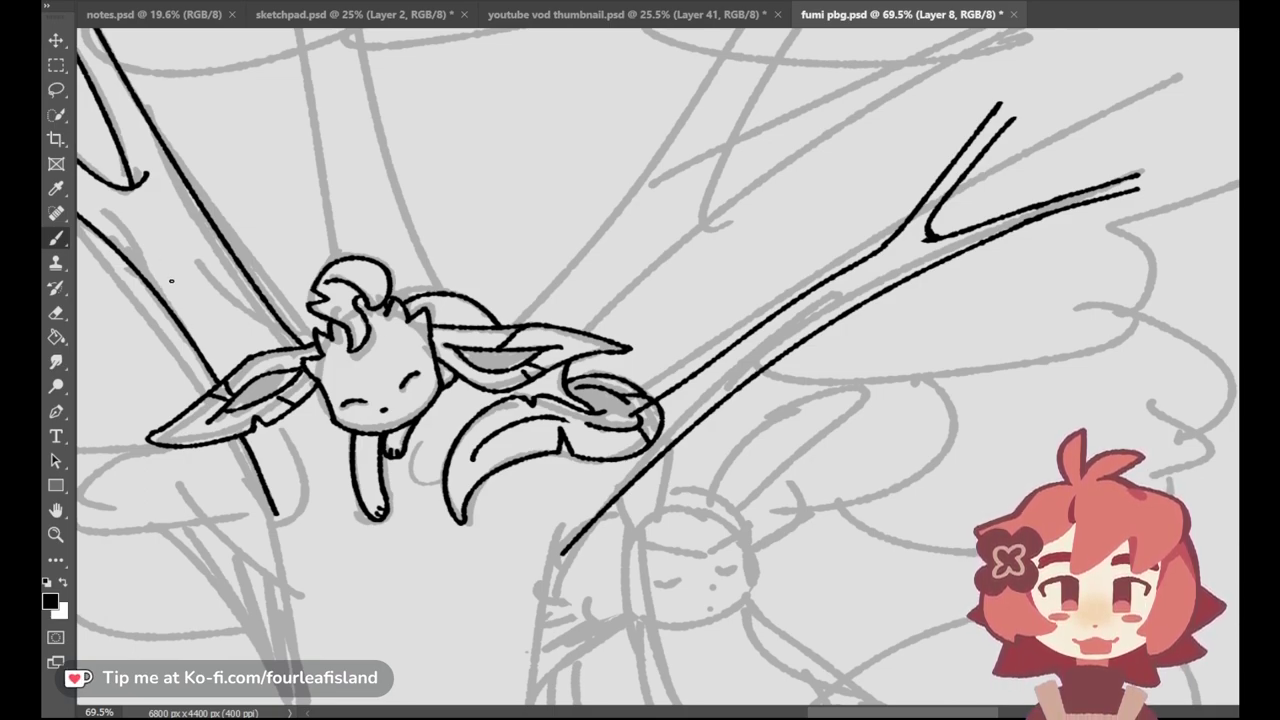
pyautogui.press('e')
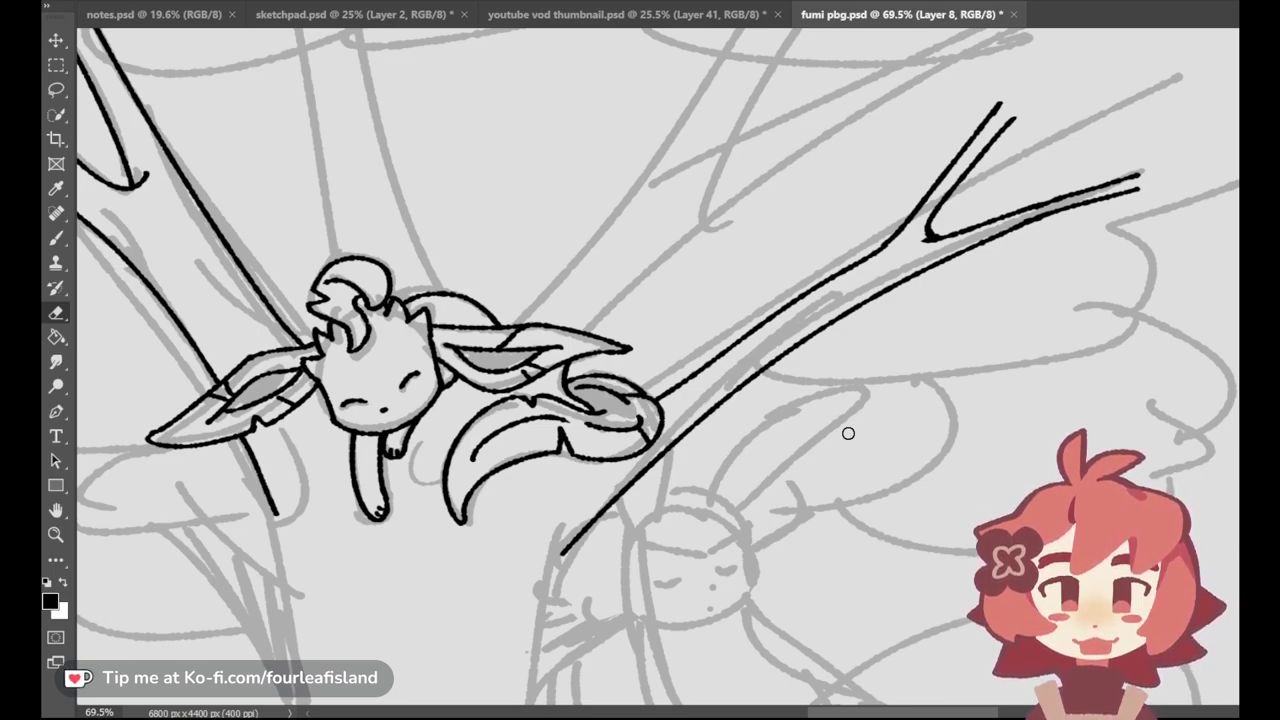
pyautogui.press('b')
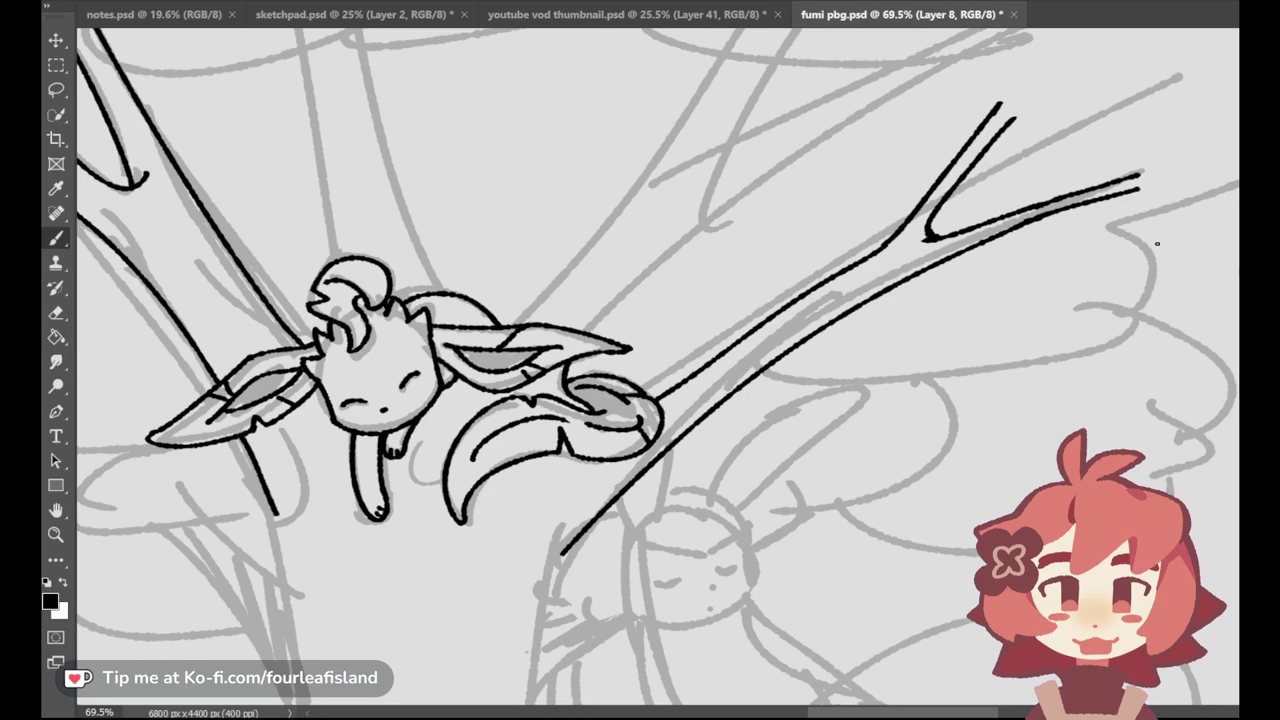
# Step: Try to ink the trunk's right edge downward from the base of the right branch in two sections
pyautogui.scroll(-5, 1157, 243)
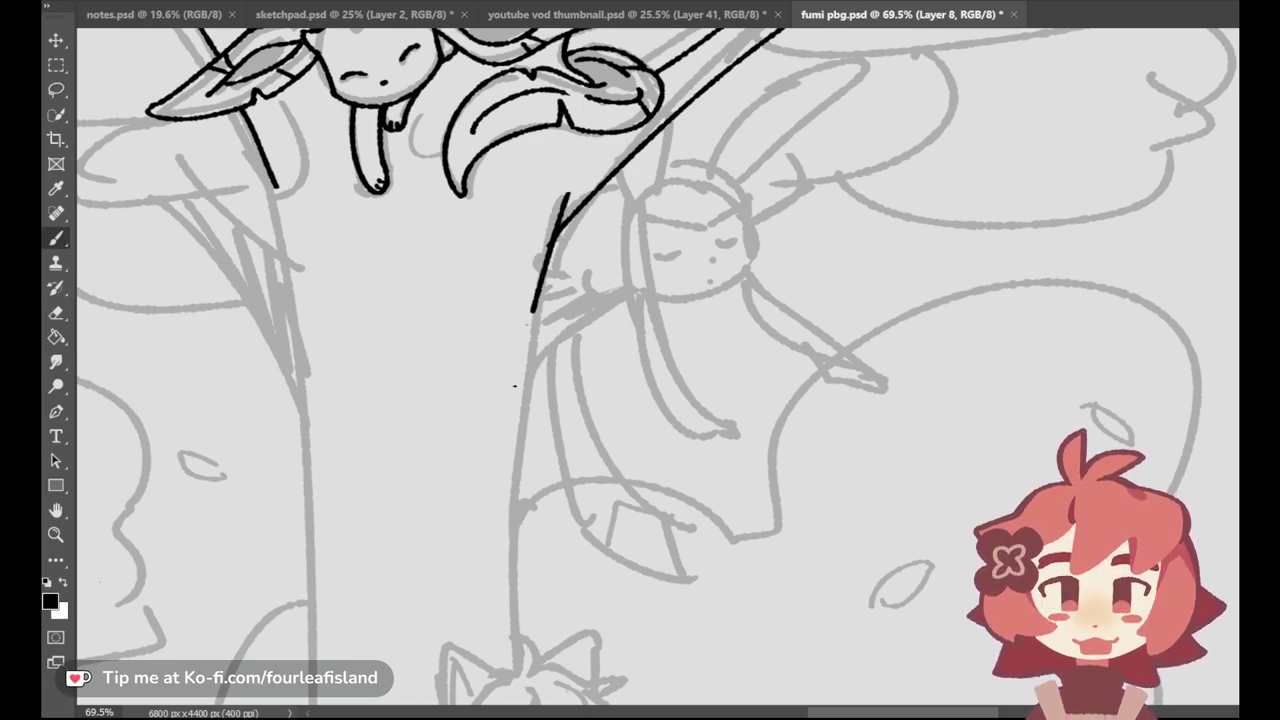
pyautogui.hotkey('ctrl', 'z')
pyautogui.moveTo(562, 191)
pyautogui.mouseDown()
pyautogui.moveTo(517, 484)
pyautogui.moveTo(516, 460)
pyautogui.mouseUp()
pyautogui.hotkey('ctrl', 'z')
pyautogui.moveTo(554, 246); pyautogui.dragTo(510, 497)
pyautogui.hotkey('ctrl', 'z')
pyautogui.moveTo(562, 192)
pyautogui.mouseDown()
pyautogui.moveTo(510, 475)
pyautogui.moveTo(519, 390)
pyautogui.mouseUp()
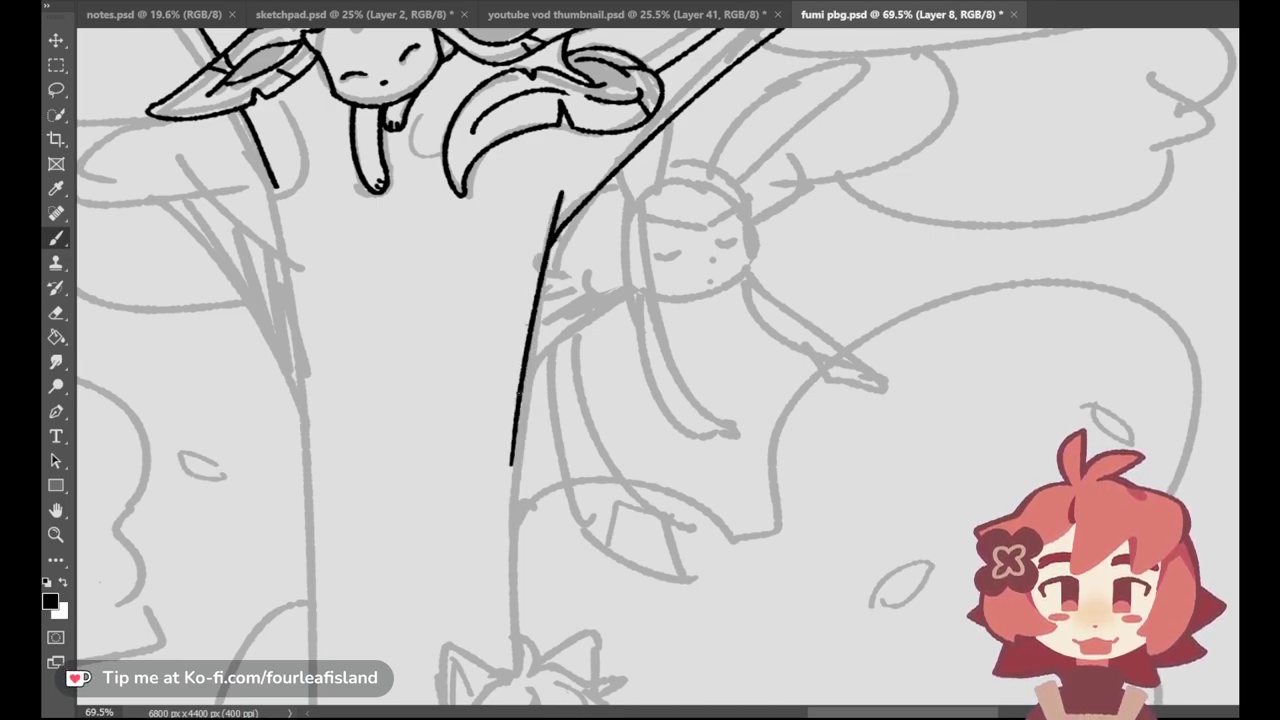
pyautogui.moveTo(513, 447); pyautogui.dragTo(514, 682)
pyautogui.hotkey('ctrl', 'z')
pyautogui.hotkey('ctrl', 'z')
pyautogui.hotkey('ctrl', 'z')
pyautogui.hotkey('ctrl', 'z')
pyautogui.hotkey('ctrl', 'z')
# Step: Ink the upper stretch of the trunk's right edge from the right branch's base down past the hanging creature
pyautogui.moveTo(562, 190)
pyautogui.mouseDown()
pyautogui.moveTo(522, 416)
pyautogui.moveTo(523, 495)
pyautogui.moveTo(512, 467)
pyautogui.mouseUp()
pyautogui.hotkey('ctrl', 'z')
pyautogui.hotkey('ctrl', 'z')
pyautogui.moveTo(535, 305); pyautogui.dragTo(509, 505)
pyautogui.hotkey('ctrl', 'z')
pyautogui.moveTo(557, 200); pyautogui.dragTo(512, 565)
# Step: Extend the trunk's right edge down to the seated character's head
pyautogui.moveTo(520, 460); pyautogui.dragTo(513, 670)
pyautogui.hotkey('ctrl', 'z')
pyautogui.hotkey('ctrl', 'z')
pyautogui.hotkey('ctrl', 'z')
pyautogui.moveTo(521, 475); pyautogui.dragTo(513, 668)
pyautogui.hotkey('ctrl', 'z')
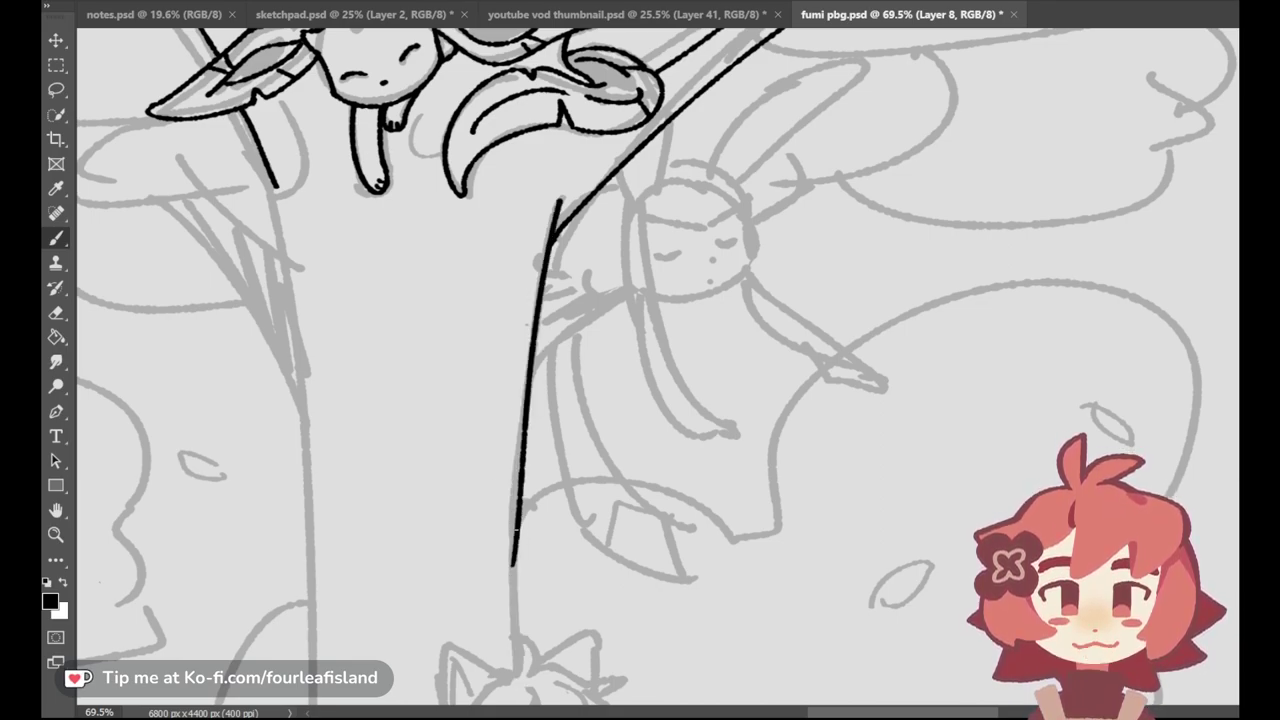
pyautogui.moveTo(519, 524); pyautogui.dragTo(516, 674)
pyautogui.hotkey('ctrl', 'z')
pyautogui.moveTo(521, 494); pyautogui.dragTo(523, 688)
pyautogui.hotkey('ctrl', 'z')
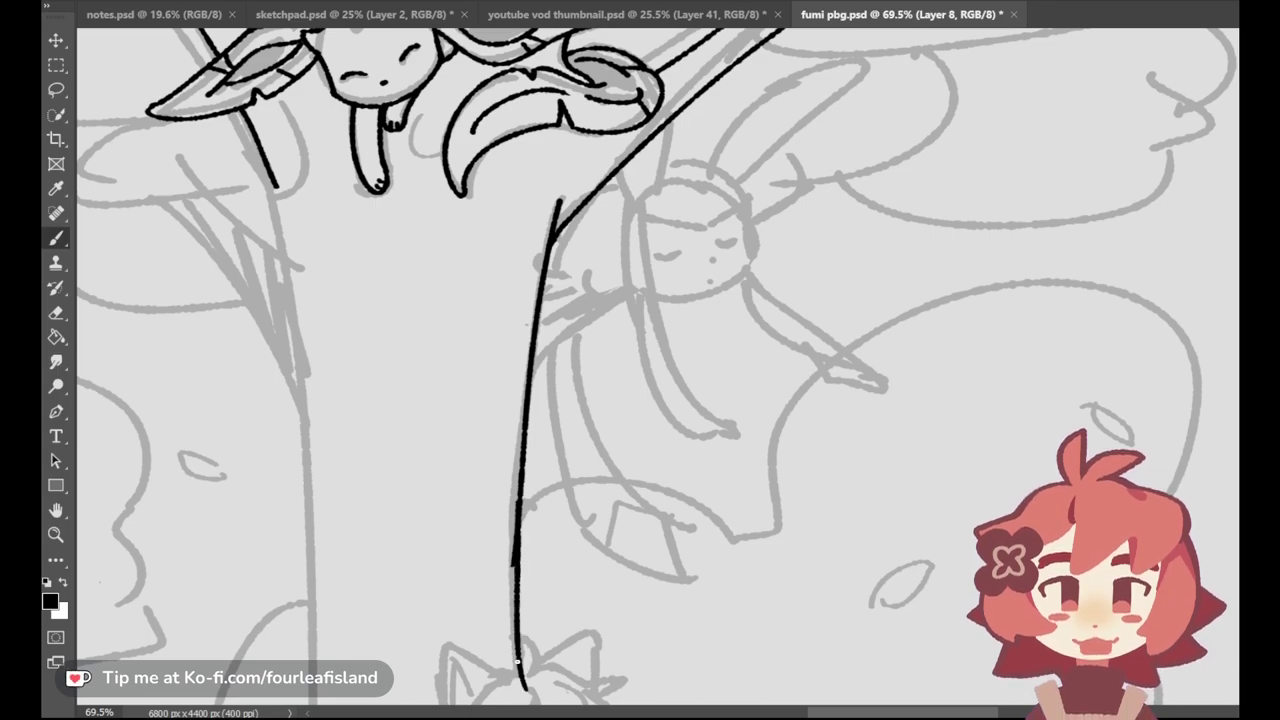
# Step: Erase the doubled overlap and the lower end of the trunk's right edge above the seated character's head
pyautogui.press('e')
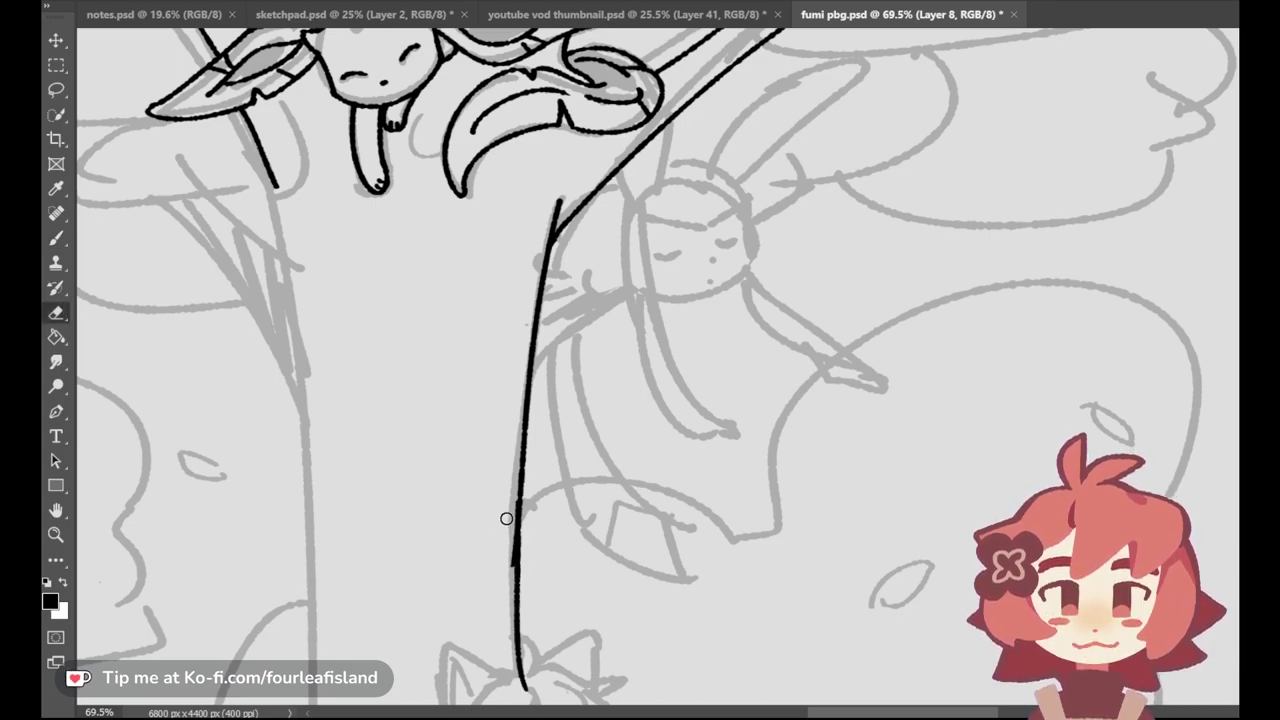
pyautogui.moveTo(512, 524); pyautogui.dragTo(512, 590)
pyautogui.hotkey('ctrl', 'z')
pyautogui.scroll(-3, 657, 367)
pyautogui.scroll(-2, 657, 367)
pyautogui.moveTo(507, 244); pyautogui.dragTo(526, 451)
pyautogui.hotkey('ctrl', 'z')
pyautogui.moveTo(511, 206); pyautogui.dragTo(521, 429)
pyautogui.moveTo(518, 364); pyautogui.dragTo(525, 398)
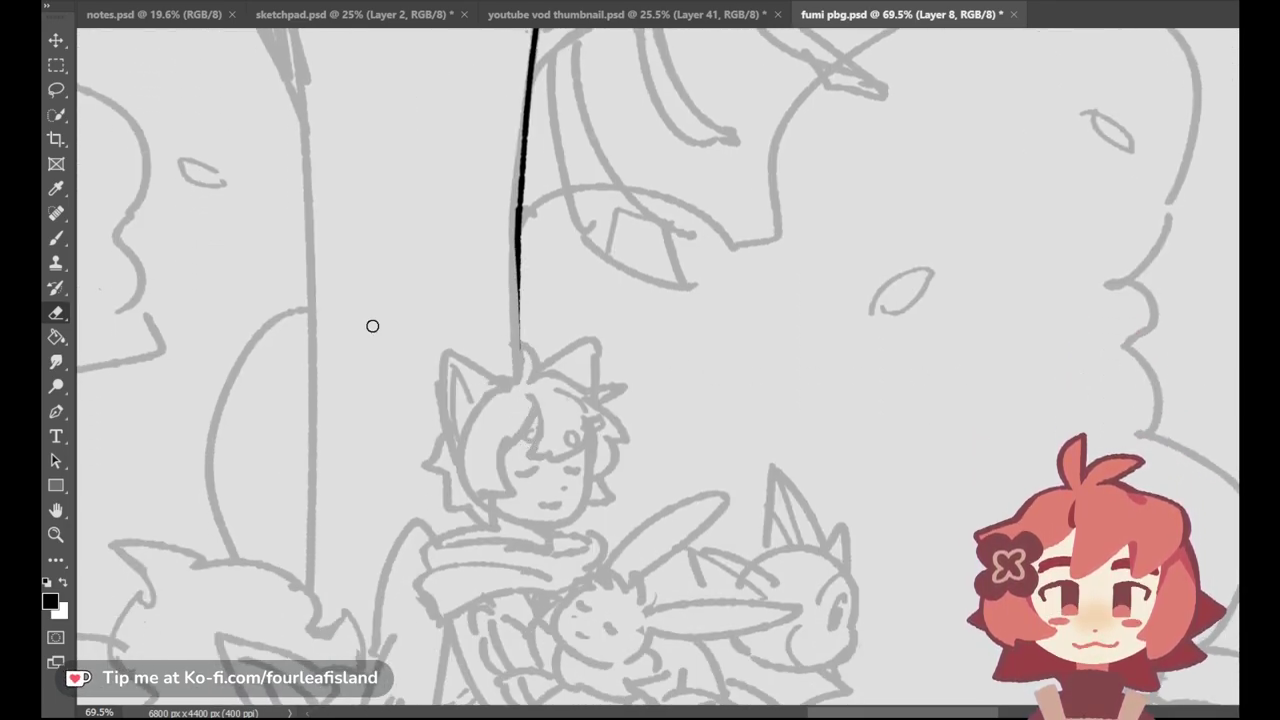
# Step: Redraw the lower end of the trunk's right edge down into the seated character's hair
pyautogui.click(56, 238)
pyautogui.moveTo(518, 250)
pyautogui.mouseDown()
pyautogui.moveTo(522, 390)
pyautogui.moveTo(517, 286)
pyautogui.mouseUp()
pyautogui.hotkey('ctrl', 'z')
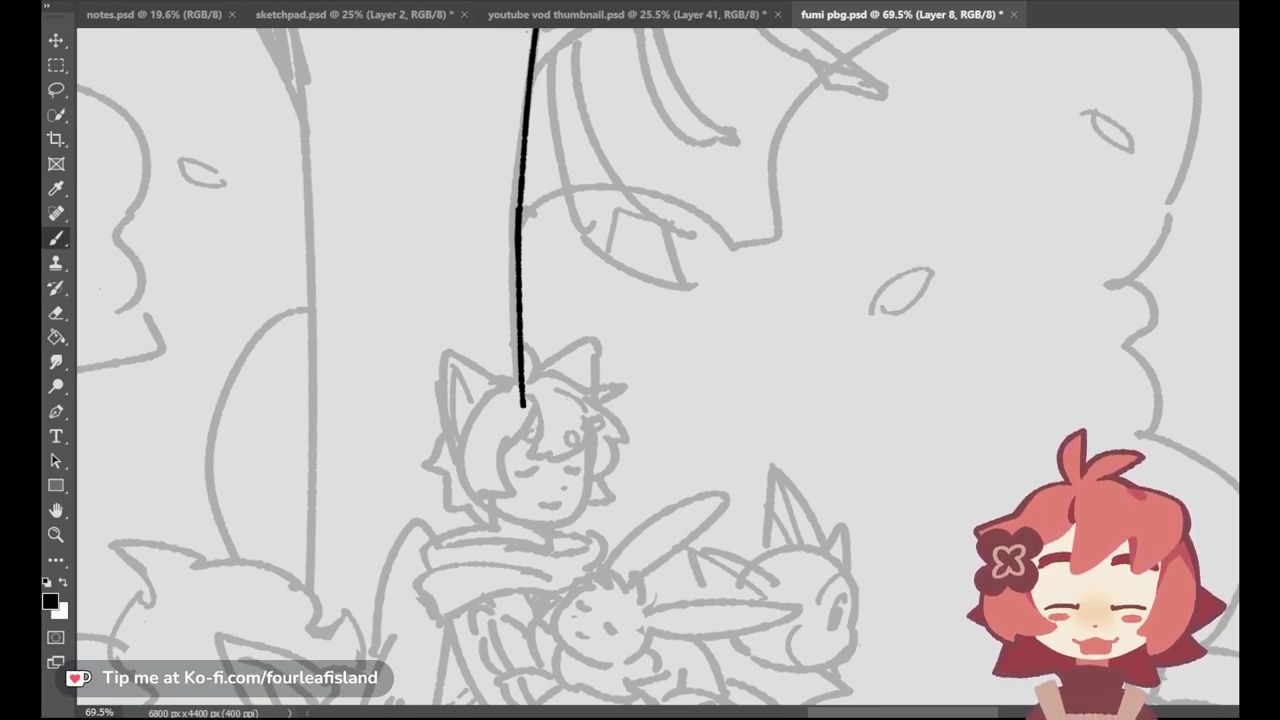
pyautogui.hotkey('ctrl', '0')
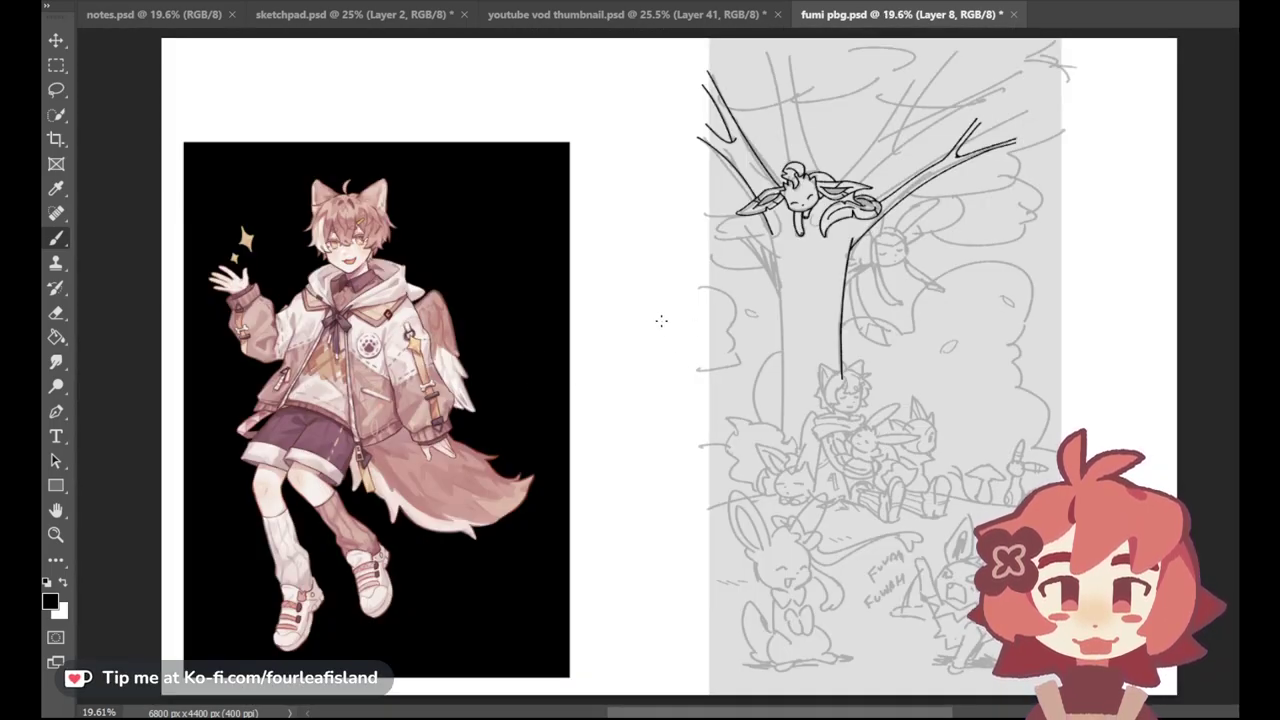
# Step: Ink the trunk's left edge from below the left branch down to the fluffy tail beside the seated character
pyautogui.moveTo(777, 263); pyautogui.dragTo(776, 463)
pyautogui.hotkey('ctrl', 'z')
pyautogui.hotkey('ctrl', 'z')
pyautogui.hotkey('ctrl', 'z')
pyautogui.moveTo(775, 232); pyautogui.dragTo(782, 462)
pyautogui.hotkey('ctrl', 'z')
pyautogui.hotkey('ctrl', 'z')
pyautogui.moveTo(773, 234)
pyautogui.mouseDown()
pyautogui.moveTo(780, 464)
pyautogui.moveTo(777, 434)
pyautogui.mouseUp()
pyautogui.hotkey('ctrl', 'z')
# Step: Ink the pointed tuft and upper contour of the fluffy tail up to the trunk's left edge
pyautogui.click(58, 534)
pyautogui.moveTo(809, 425); pyautogui.dragTo(890, 420)
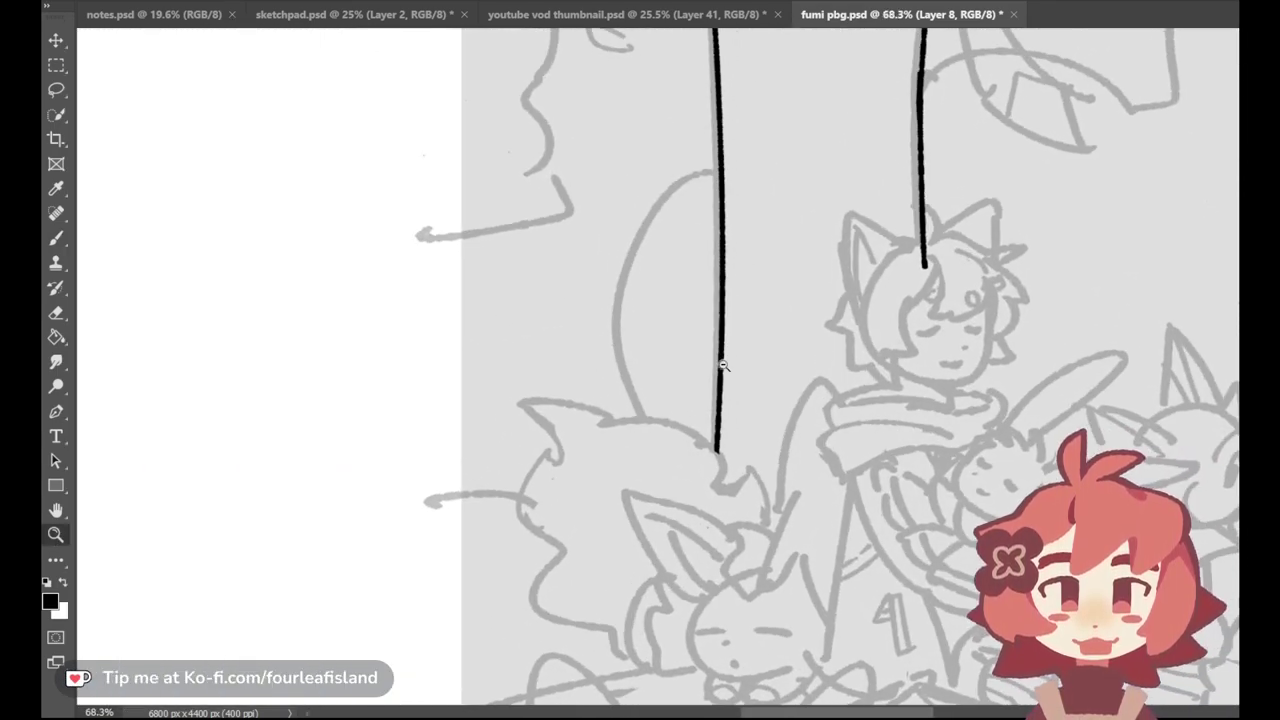
pyautogui.click(57, 240)
pyautogui.moveTo(518, 404); pyautogui.dragTo(562, 460)
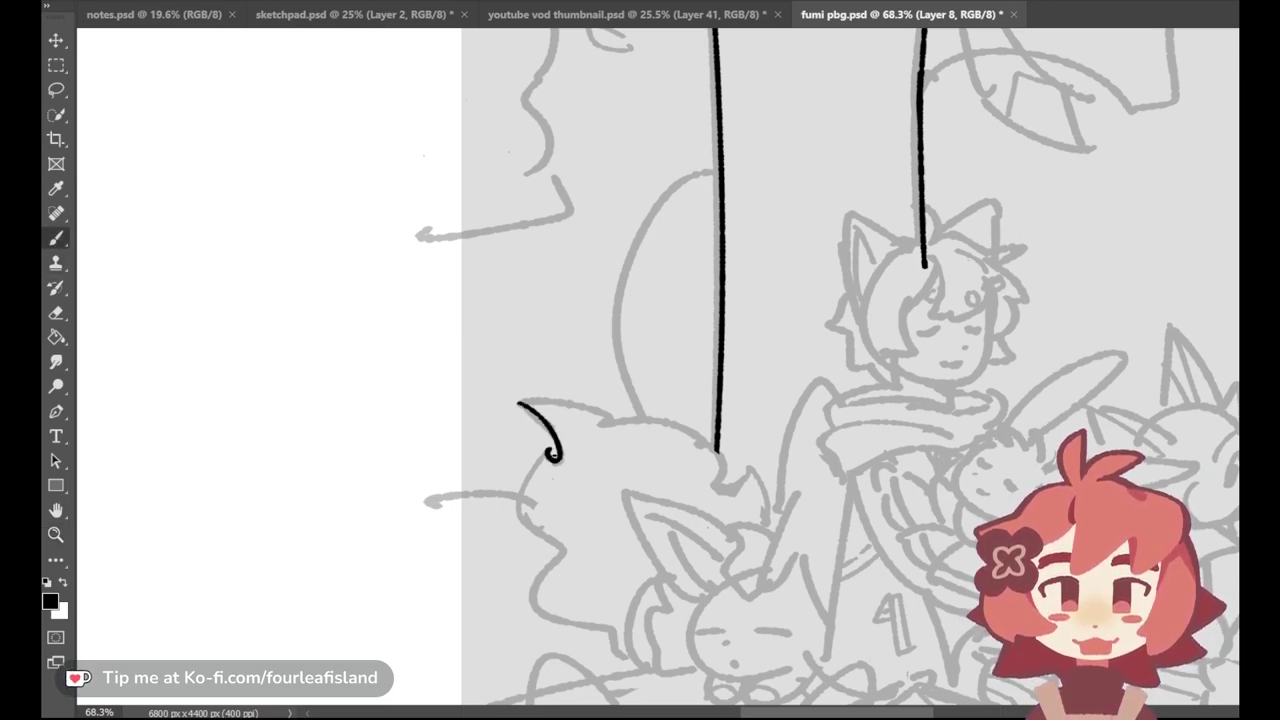
pyautogui.moveTo(519, 403); pyautogui.dragTo(607, 412)
pyautogui.hotkey('ctrl', 'z')
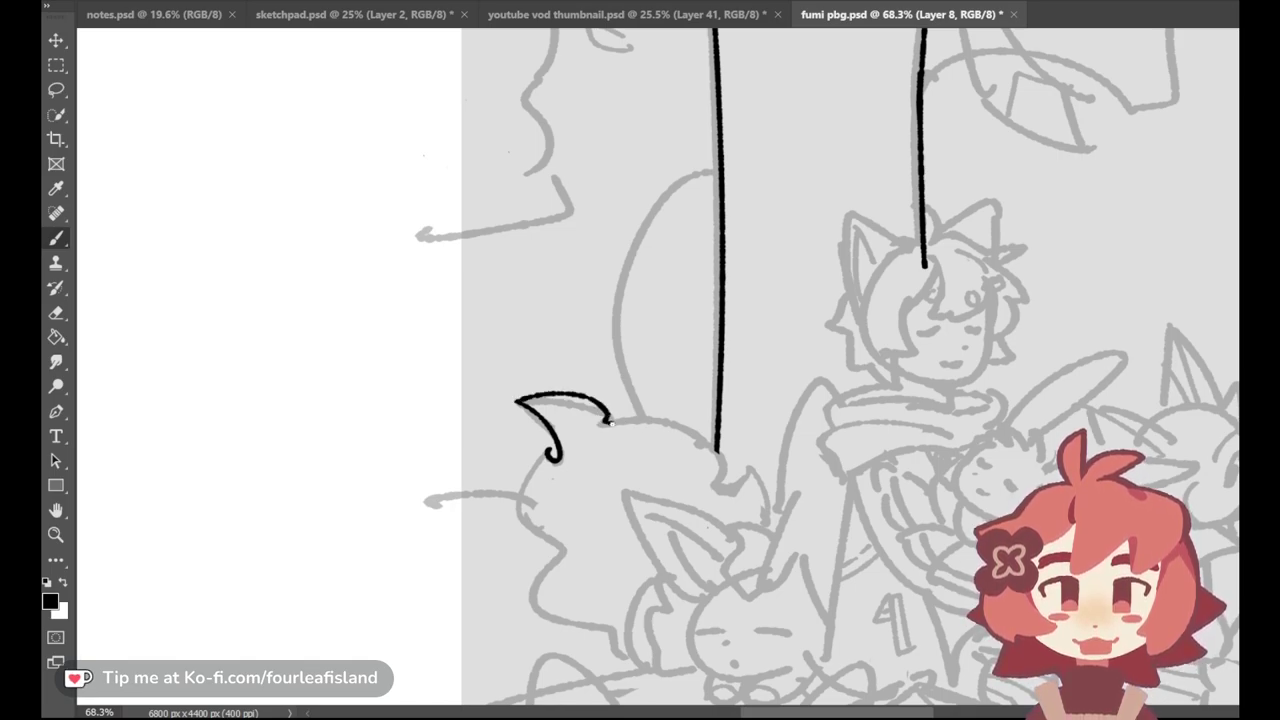
pyautogui.moveTo(605, 422); pyautogui.dragTo(718, 462)
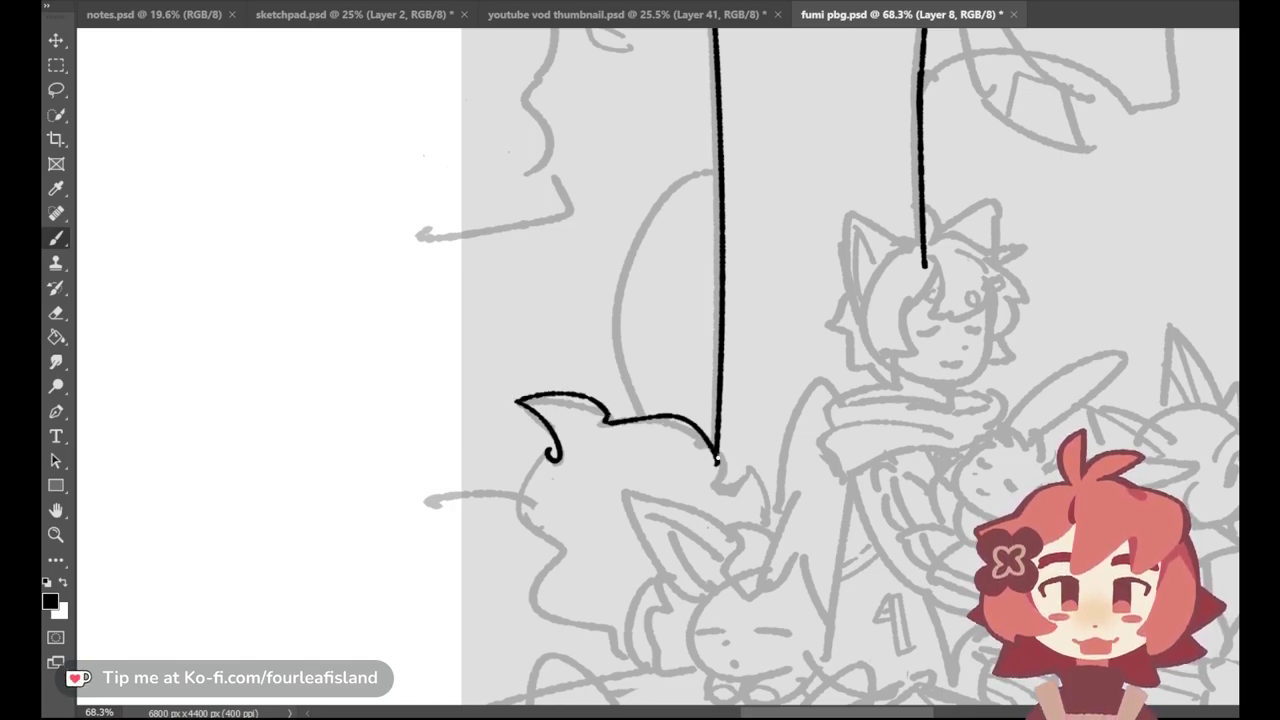
# Step: Ink the small curl and pointed fur tip at the tail's right end, below the trunk's left edge
pyautogui.hotkey('ctrl', 'z')
pyautogui.hotkey('ctrl', 'z')
pyautogui.moveTo(717, 453)
pyautogui.mouseDown()
pyautogui.moveTo(716, 486)
pyautogui.moveTo(744, 473)
pyautogui.moveTo(766, 522)
pyautogui.mouseUp()
pyautogui.hotkey('ctrl', 'z')
pyautogui.hotkey('ctrl', 'z')
pyautogui.hotkey('ctrl', 'z')
pyautogui.hotkey('ctrl', 'z')
pyautogui.moveTo(746, 477); pyautogui.dragTo(767, 522)
pyautogui.hotkey('ctrl', 'z')
pyautogui.moveTo(746, 477); pyautogui.dragTo(762, 525)
pyautogui.hotkey('ctrl', 'z')
pyautogui.hotkey('ctrl', 'z')
pyautogui.hotkey('ctrl', 'z')
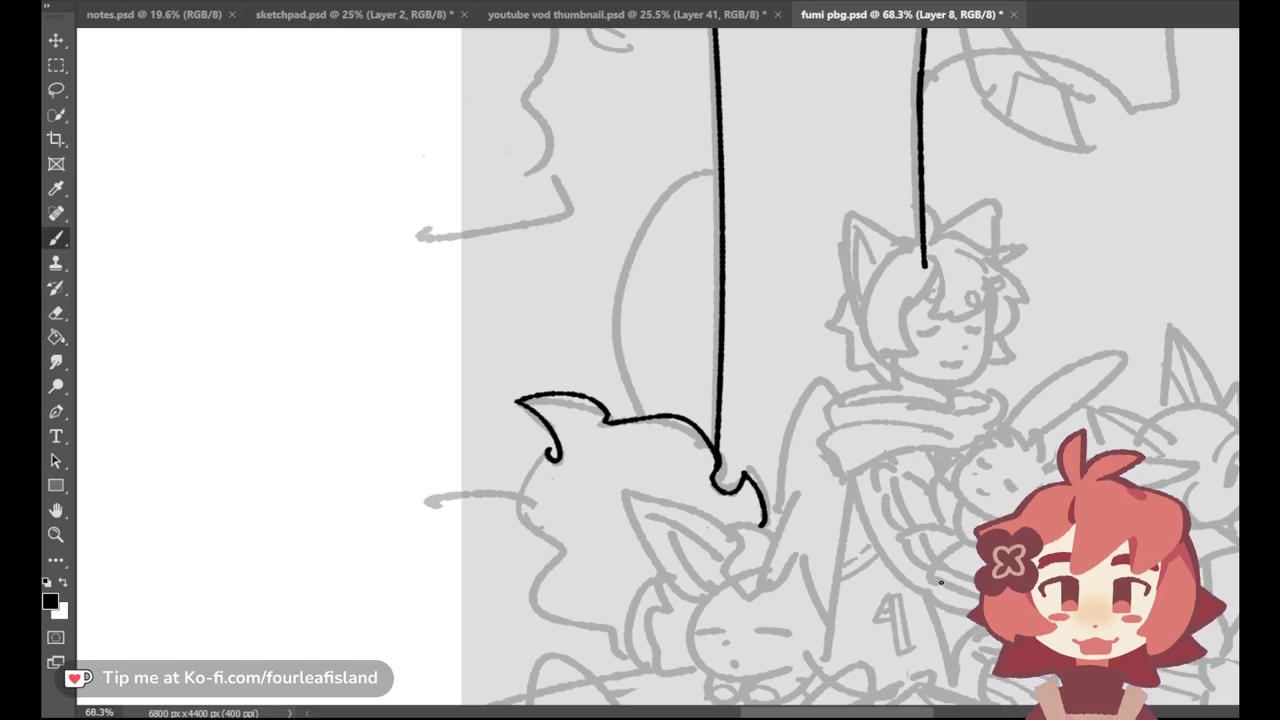
# Step: Trim the lower end of the trunk's right edge where it overlaps the seated character's hair
pyautogui.scroll(5, 940, 581)
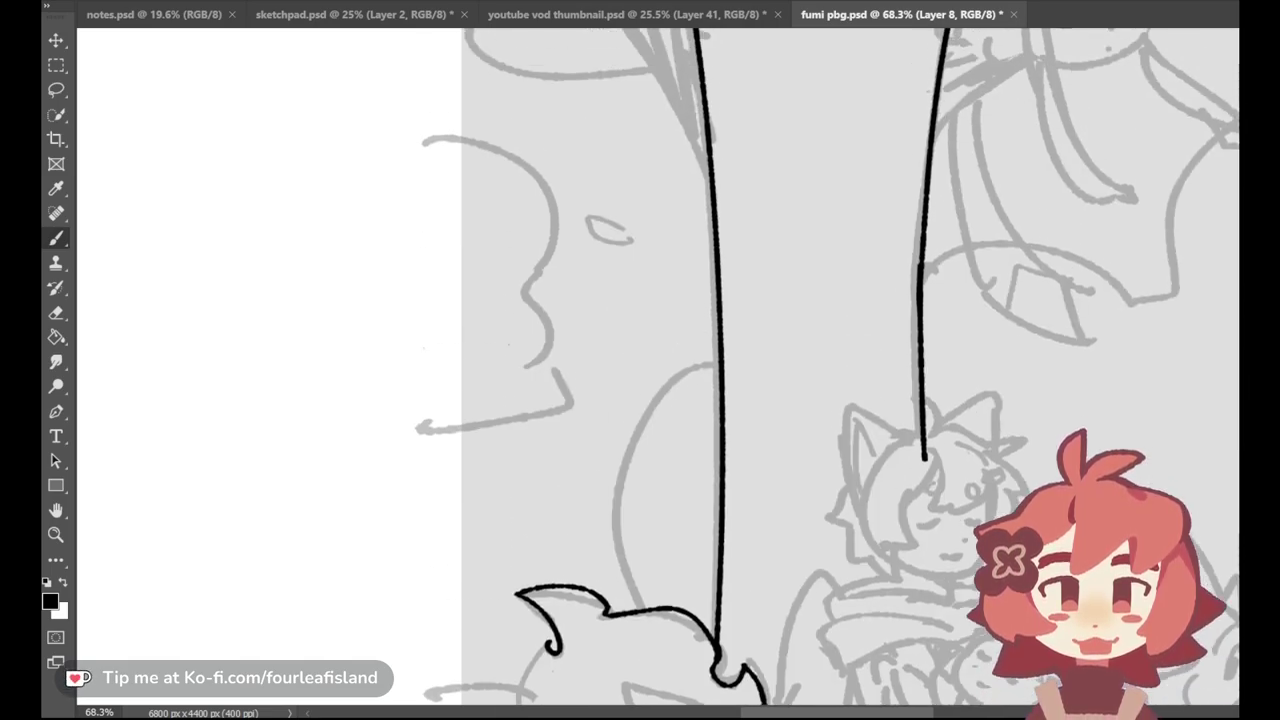
pyautogui.scroll(-2, 1175, 428)
pyautogui.moveTo(917, 365); pyautogui.dragTo(929, 380)
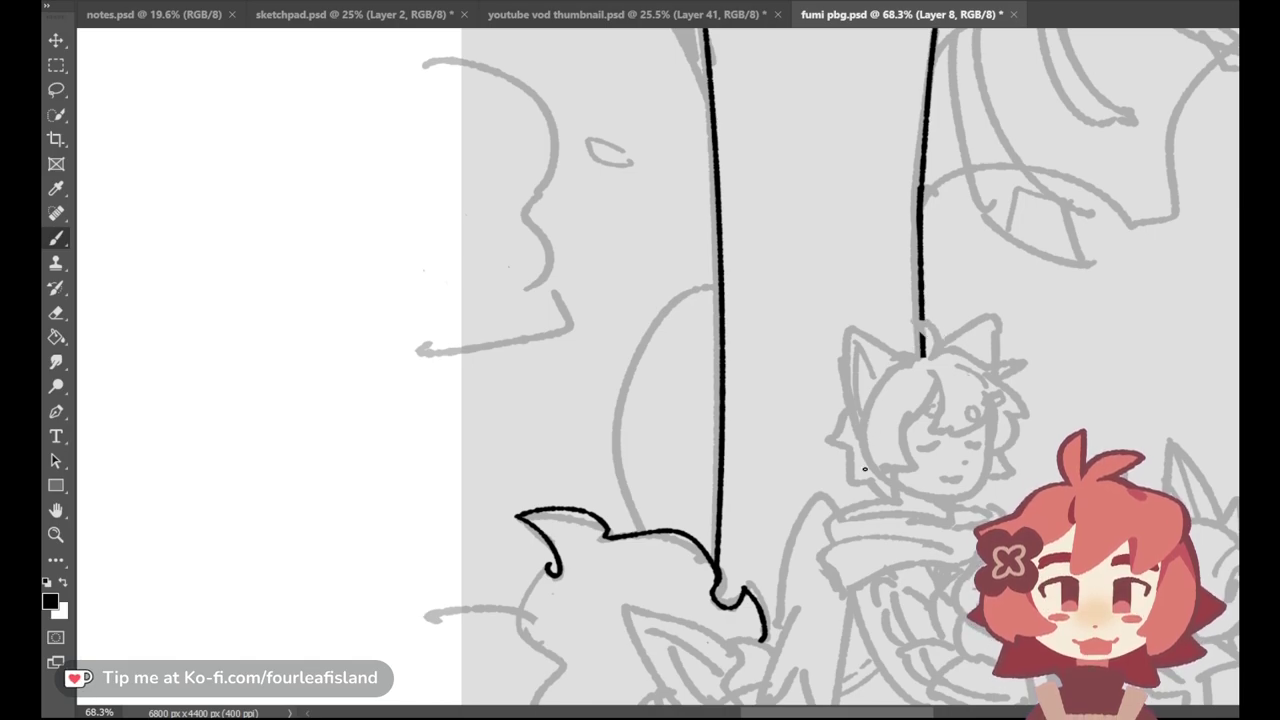
# Step: Ink the small curved hair tuft on top of the seated character's head, where the trunk line ends
pyautogui.moveTo(915, 325)
pyautogui.mouseDown()
pyautogui.moveTo(923, 358)
pyautogui.moveTo(944, 348)
pyautogui.mouseUp()
pyautogui.hotkey('ctrl', 'z')
pyautogui.hotkey('ctrl', 'z')
pyautogui.hotkey('ctrl', 'z')
pyautogui.hotkey('ctrl', 'z')
pyautogui.hotkey('ctrl', 'z')
pyautogui.hotkey('ctrl', 'z')
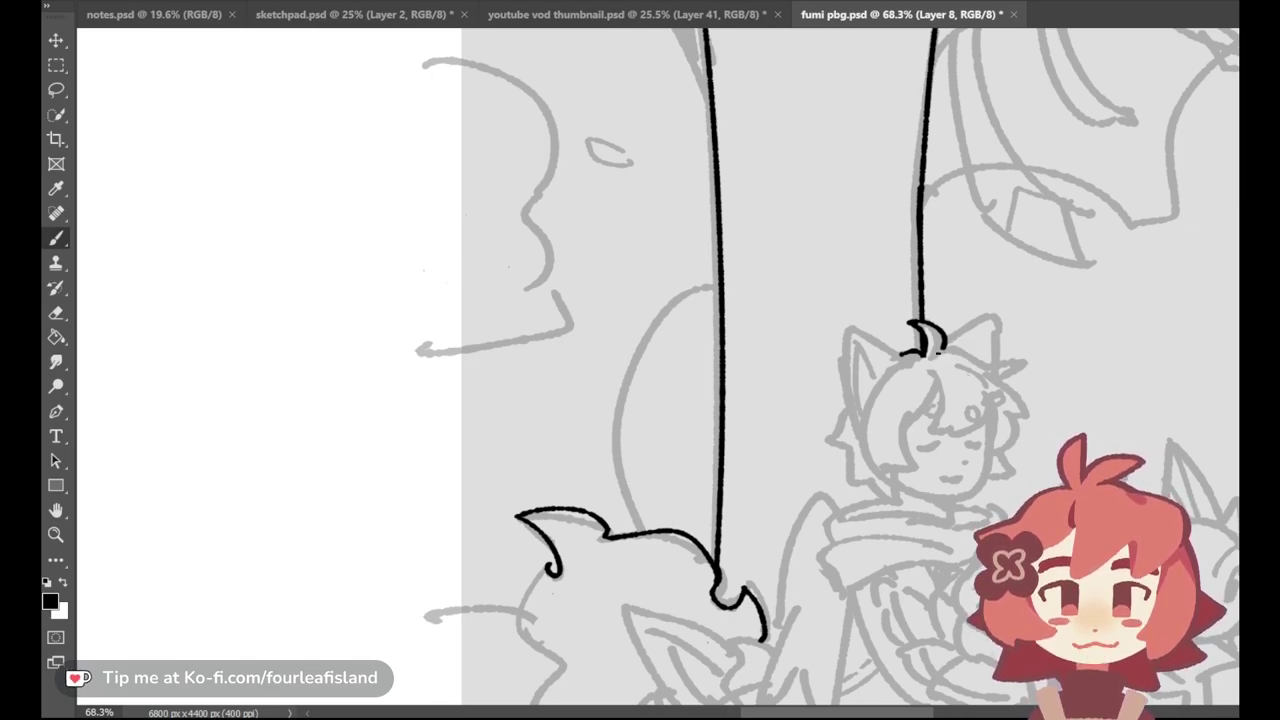
# Step: Ink the spiky hair tufts along the right side of the cat-eared character's crown, following the sketch
pyautogui.moveTo(942, 346)
pyautogui.mouseDown()
pyautogui.moveTo(1017, 362)
pyautogui.moveTo(1002, 376)
pyautogui.mouseUp()
pyautogui.hotkey('ctrl', 'z')
pyautogui.moveTo(1006, 378); pyautogui.dragTo(1026, 412)
pyautogui.hotkey('ctrl', 'z')
pyautogui.hotkey('ctrl', 'z')
pyautogui.hotkey('ctrl', 'z')
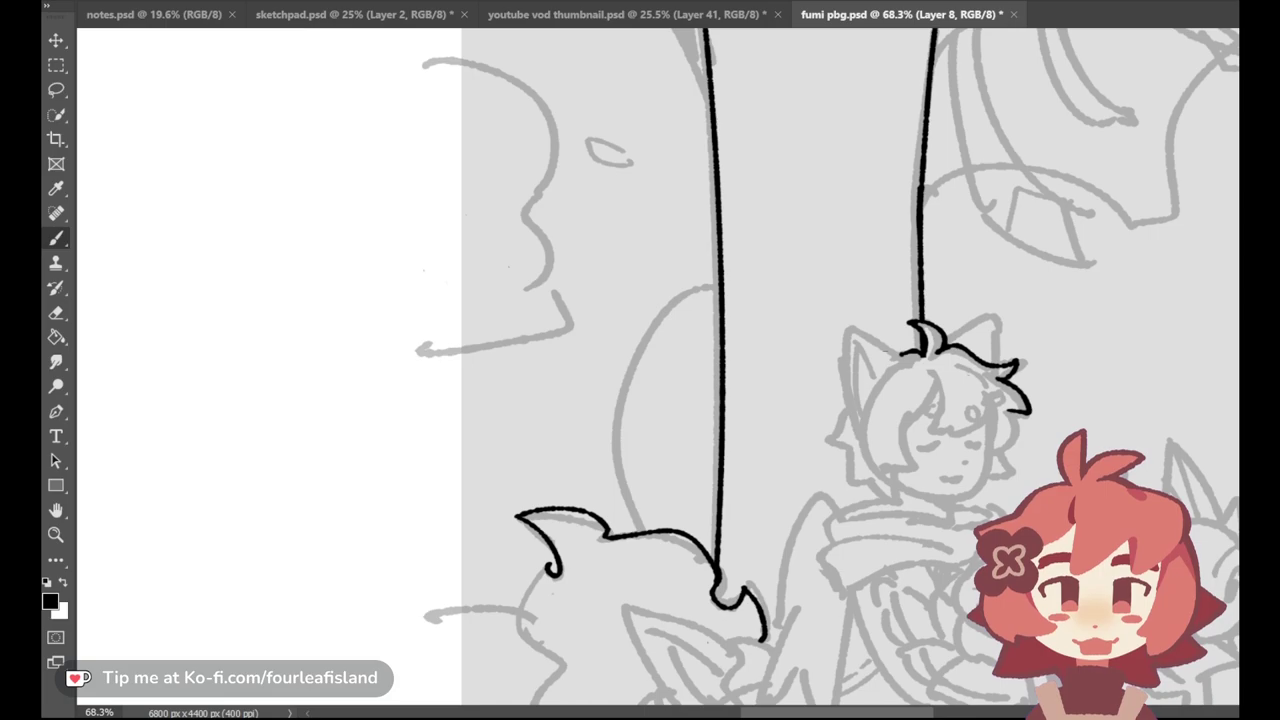
# Step: Ink the outer hair tufts on the left side of the head and the lock framing the left cheek
pyautogui.moveTo(848, 400)
pyautogui.mouseDown()
pyautogui.moveTo(825, 433)
pyautogui.moveTo(853, 446)
pyautogui.moveTo(850, 488)
pyautogui.moveTo(871, 472)
pyautogui.moveTo(850, 476)
pyautogui.moveTo(854, 486)
pyautogui.moveTo(902, 501)
pyautogui.moveTo(898, 469)
pyautogui.moveTo(900, 485)
pyautogui.moveTo(912, 473)
pyautogui.moveTo(896, 474)
pyautogui.moveTo(903, 501)
pyautogui.moveTo(916, 468)
pyautogui.mouseUp()
pyautogui.hotkey('ctrl', 'z')
pyautogui.hotkey('ctrl', 'z')
pyautogui.hotkey('ctrl', 'z')
pyautogui.hotkey('ctrl', 'z')
pyautogui.hotkey('ctrl', 'z')
pyautogui.hotkey('ctrl', 'z')
pyautogui.hotkey('ctrl', 'z')
pyautogui.hotkey('ctrl', 'z')
pyautogui.hotkey('ctrl', 'z')
pyautogui.hotkey('ctrl', 'z')
pyautogui.hotkey('ctrl', 'z')
pyautogui.hotkey('ctrl', 'z')
pyautogui.hotkey('ctrl', 'z')
pyautogui.hotkey('ctrl', 'z')
pyautogui.hotkey('ctrl', 'z')
pyautogui.moveTo(904, 419); pyautogui.dragTo(915, 468)
pyautogui.hotkey('ctrl', 'z')
pyautogui.hotkey('ctrl', 'z')
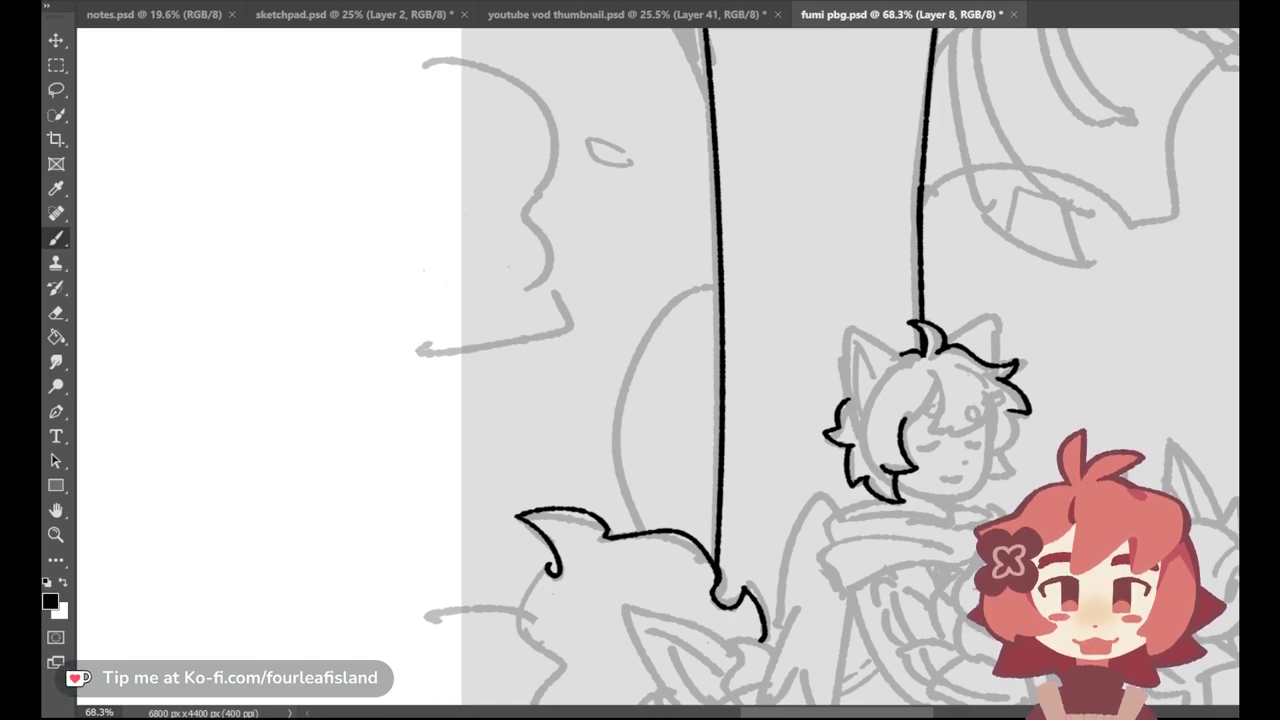
# Step: Ink the pointed fringe strands over the forehead and join them to the lock beside the face
pyautogui.hotkey('ctrl', 'z')
pyautogui.moveTo(899, 421)
pyautogui.mouseDown()
pyautogui.moveTo(938, 371)
pyautogui.moveTo(943, 418)
pyautogui.mouseUp()
pyautogui.hotkey('ctrl', 'z')
pyautogui.hotkey('ctrl', 'z')
pyautogui.hotkey('ctrl', 'z')
pyautogui.hotkey('ctrl', 'z')
pyautogui.moveTo(933, 373)
pyautogui.mouseDown()
pyautogui.moveTo(939, 432)
pyautogui.moveTo(990, 416)
pyautogui.mouseUp()
pyautogui.hotkey('ctrl', 'z')
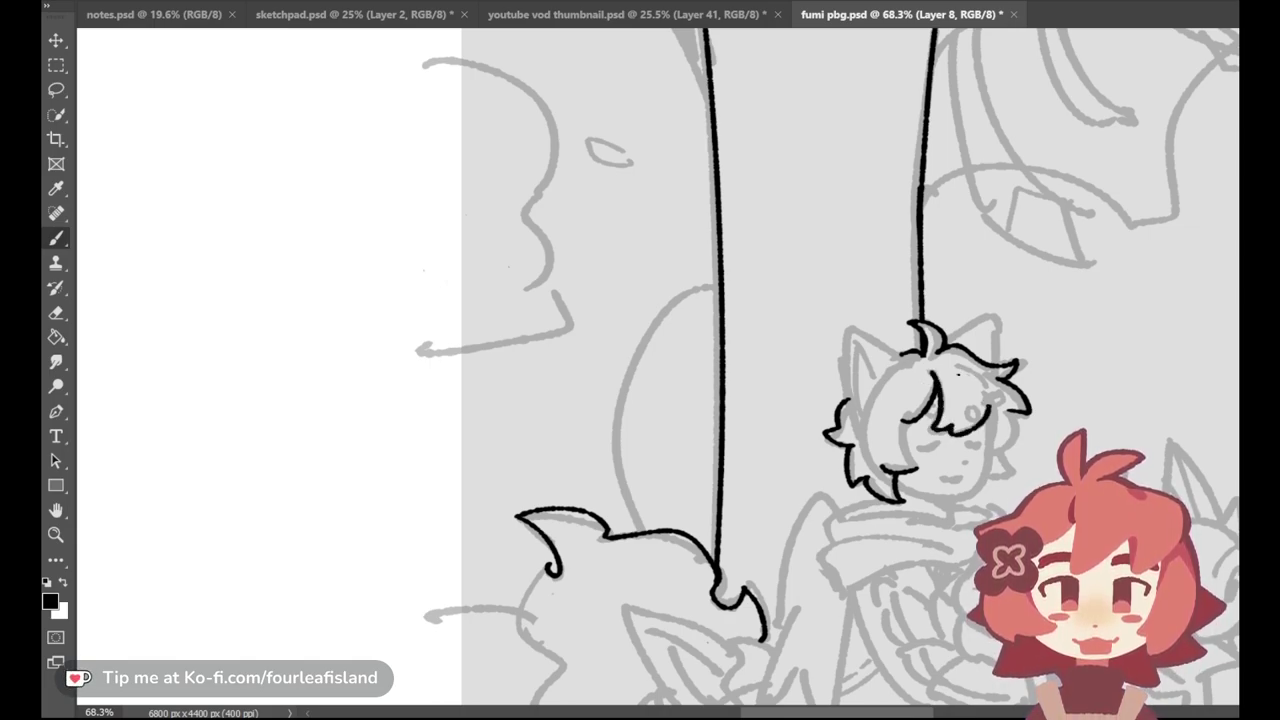
pyautogui.hotkey('ctrl', 'z')
pyautogui.moveTo(907, 420); pyautogui.dragTo(914, 463)
pyautogui.hotkey('ctrl', 'z')
pyautogui.hotkey('ctrl', 'z')
pyautogui.hotkey('ctrl', 'z')
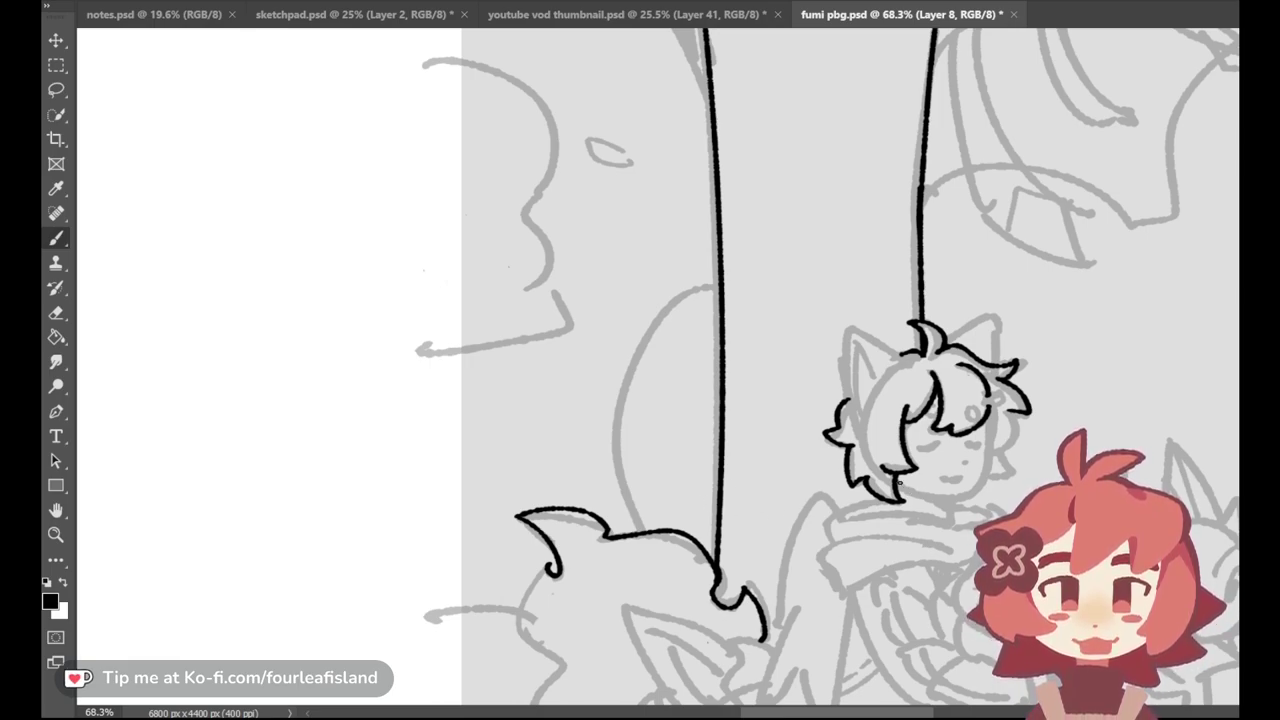
# Step: Redraw the lower-left hair tips beside the neck as short curved points
pyautogui.moveTo(903, 480)
pyautogui.mouseDown()
pyautogui.moveTo(891, 480)
pyautogui.moveTo(895, 496)
pyautogui.moveTo(867, 487)
pyautogui.mouseUp()
pyautogui.moveTo(862, 476)
pyautogui.mouseDown()
pyautogui.moveTo(878, 500)
pyautogui.moveTo(865, 494)
pyautogui.mouseUp()
pyautogui.hotkey('ctrl', 'z')
pyautogui.hotkey('ctrl', 'z')
pyautogui.hotkey('ctrl', 'z')
pyautogui.hotkey('ctrl', 'z')
pyautogui.hotkey('ctrl', 'z')
pyautogui.moveTo(865, 496)
pyautogui.mouseDown()
pyautogui.moveTo(886, 512)
pyautogui.moveTo(887, 500)
pyautogui.mouseUp()
pyautogui.hotkey('ctrl', 'z')
pyautogui.hotkey('ctrl', 'z')
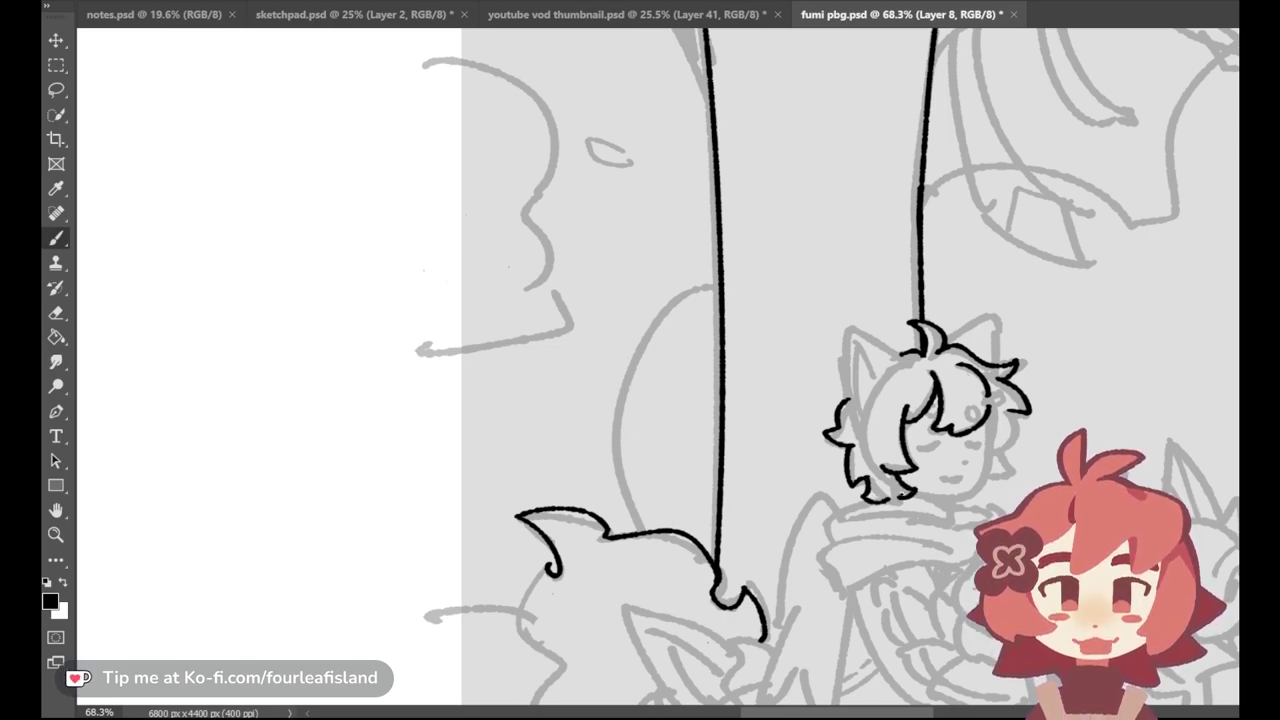
# Step: Ink the chin, jawline and right cheek of the face, joining them to the fringe
pyautogui.moveTo(905, 480)
pyautogui.mouseDown()
pyautogui.moveTo(964, 496)
pyautogui.moveTo(936, 507)
pyautogui.moveTo(912, 492)
pyautogui.moveTo(968, 499)
pyautogui.mouseUp()
pyautogui.hotkey('ctrl', 'z')
pyautogui.hotkey('ctrl', 'z')
pyautogui.hotkey('ctrl', 'z')
pyautogui.hotkey('ctrl', 'z')
pyautogui.hotkey('ctrl', 'z')
pyautogui.hotkey('ctrl', 'z')
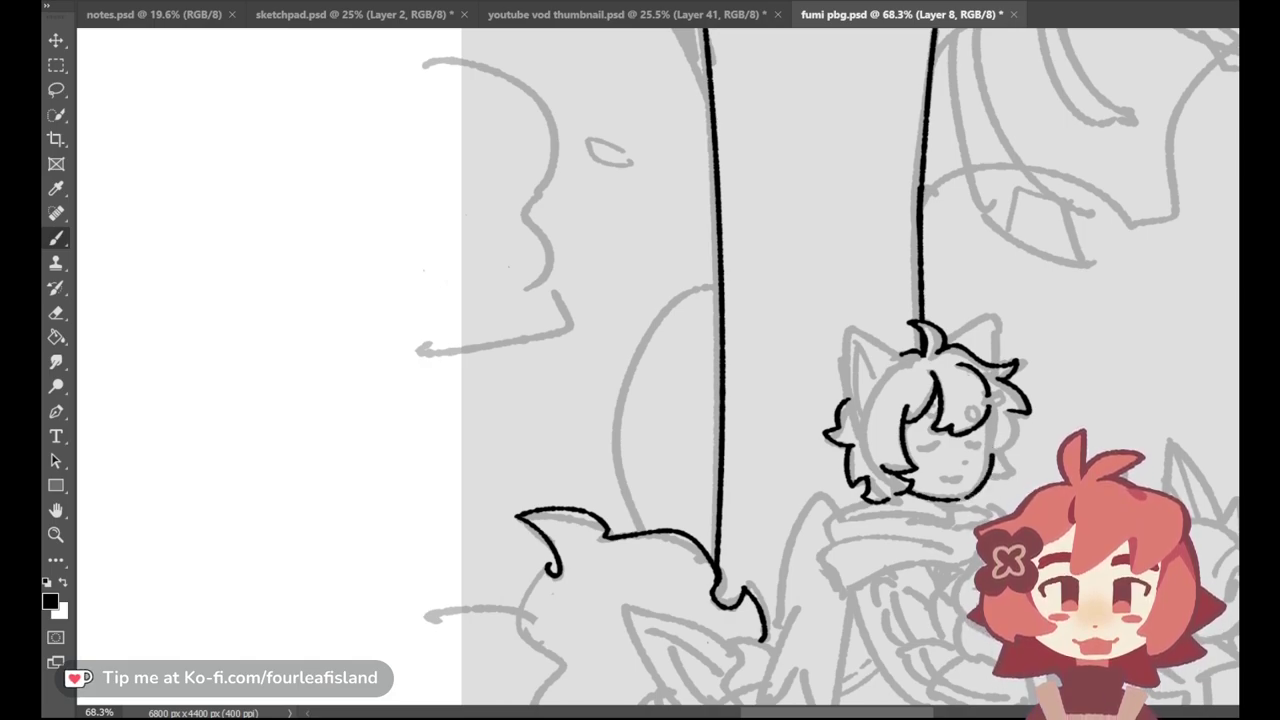
pyautogui.hotkey('ctrl', 'z')
pyautogui.moveTo(989, 454); pyautogui.dragTo(989, 457)
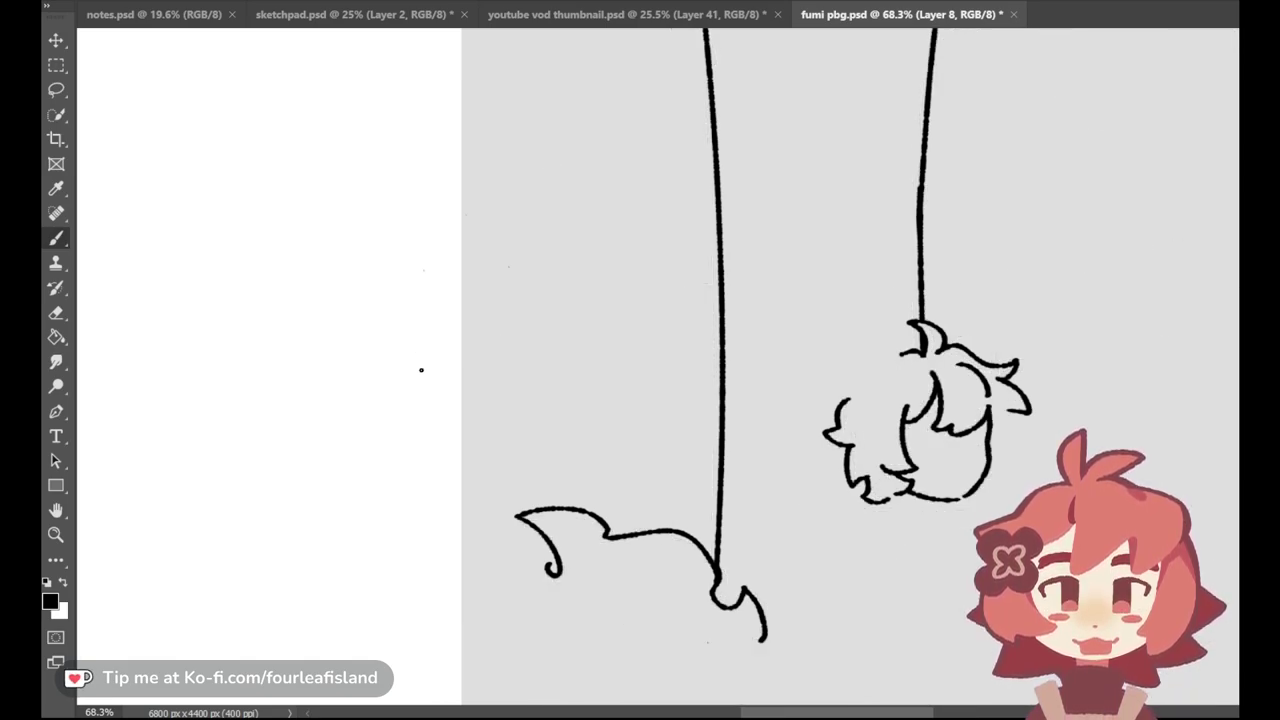
pyautogui.click(56, 313)
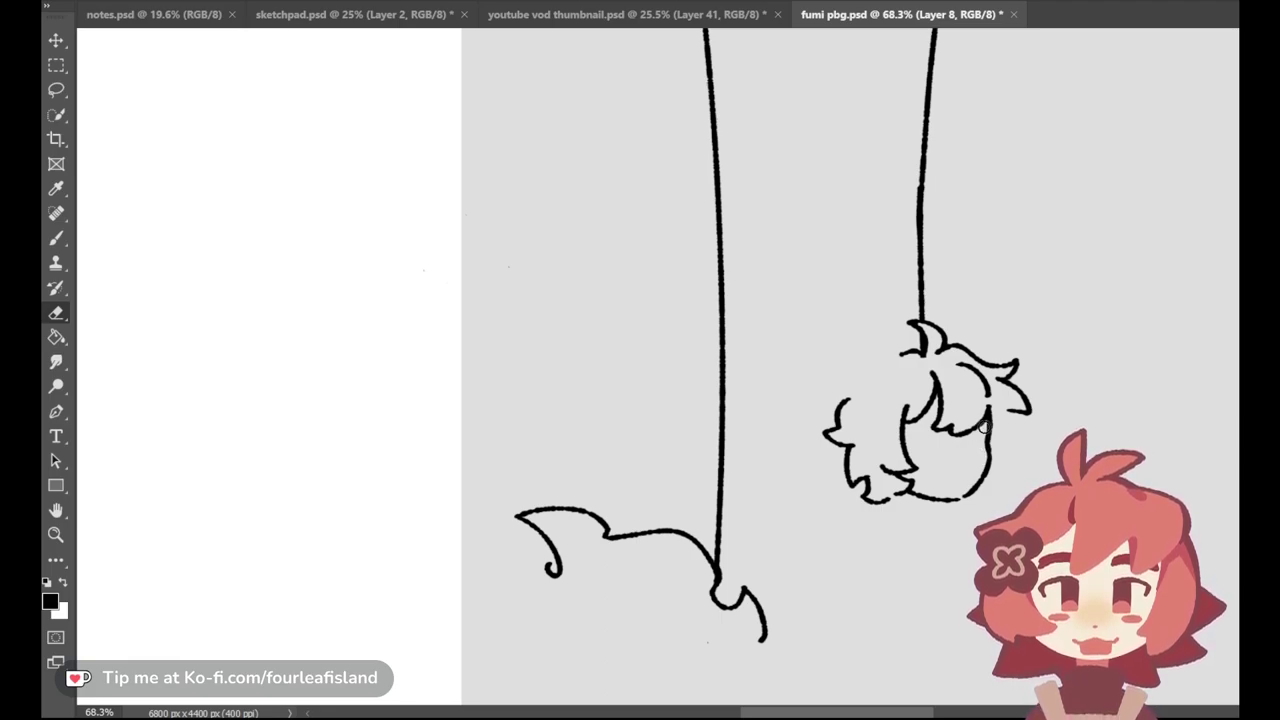
pyautogui.press('b')
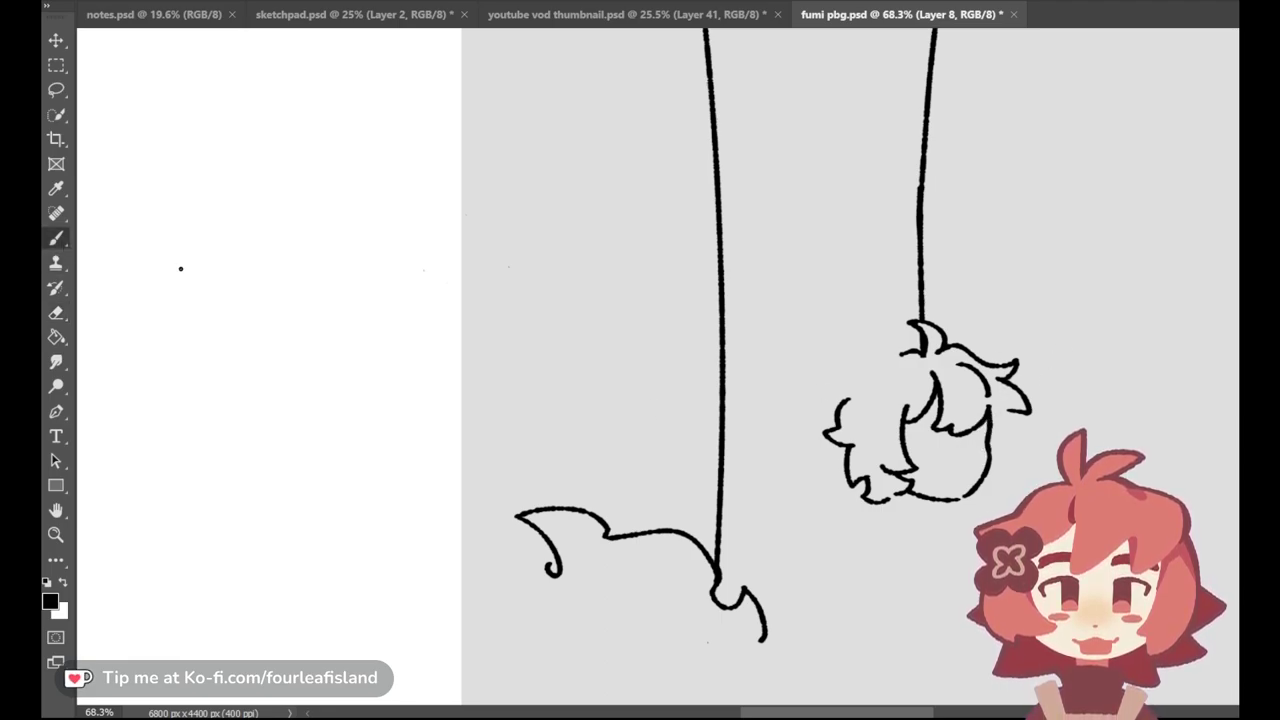
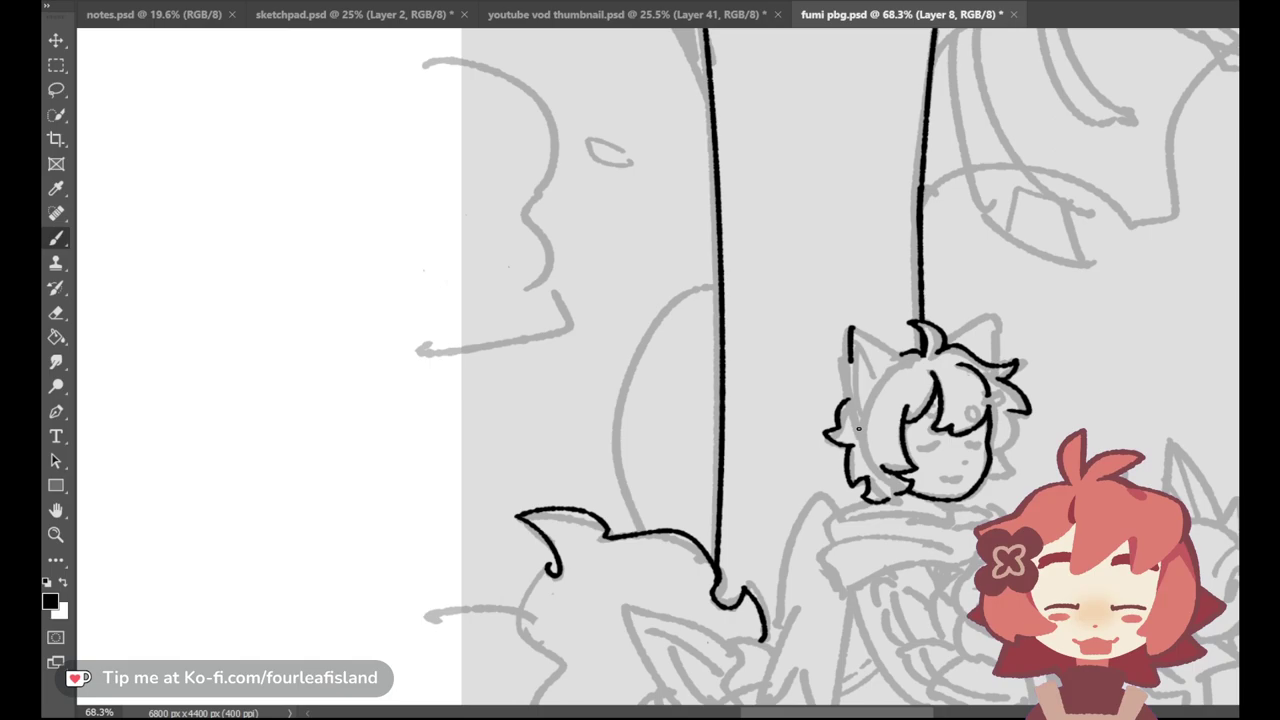
# Step: Ink the left cat ear's pointed outline and its inner ear lines
pyautogui.moveTo(850, 323); pyautogui.dragTo(861, 421)
pyautogui.hotkey('ctrl', 'z')
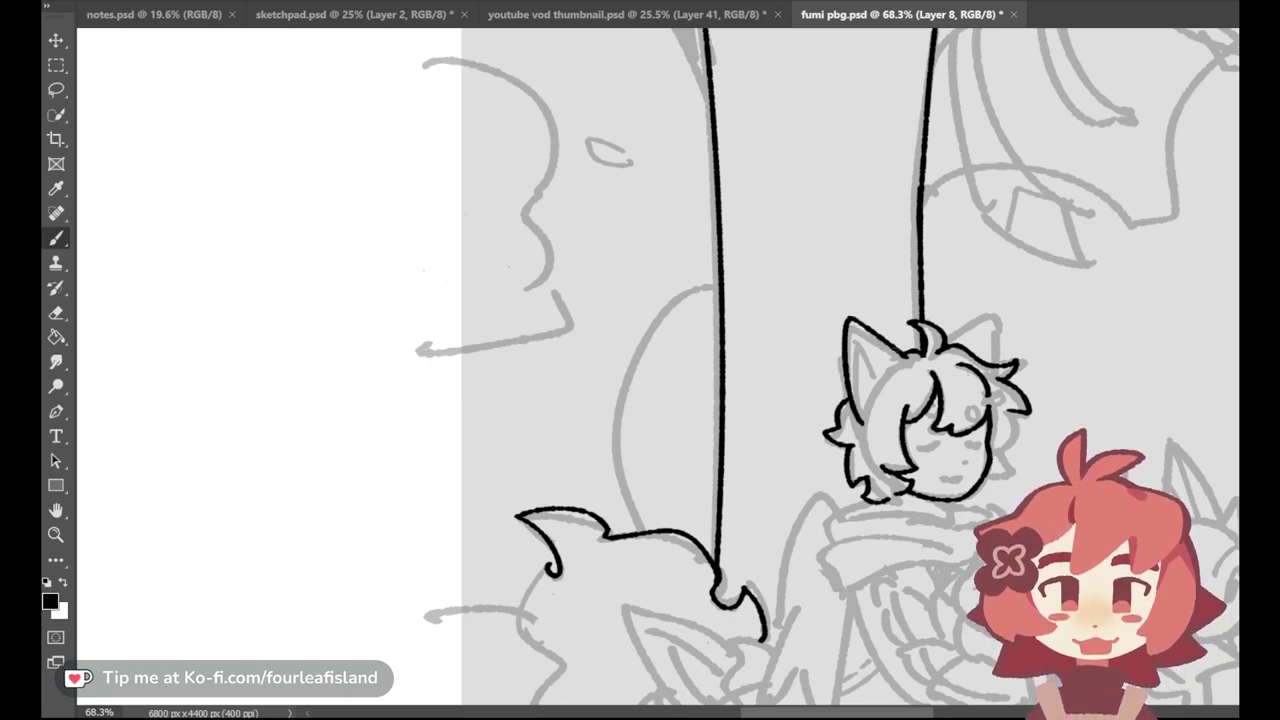
pyautogui.moveTo(848, 326); pyautogui.dragTo(906, 358)
pyautogui.hotkey('ctrl', 'z')
pyautogui.hotkey('ctrl', 'z')
pyautogui.hotkey('ctrl', 'z')
pyautogui.moveTo(848, 326)
pyautogui.mouseDown()
pyautogui.moveTo(905, 352)
pyautogui.moveTo(848, 352)
pyautogui.moveTo(857, 399)
pyautogui.moveTo(849, 326)
pyautogui.moveTo(857, 373)
pyautogui.moveTo(843, 378)
pyautogui.moveTo(854, 393)
pyautogui.moveTo(845, 342)
pyautogui.moveTo(850, 388)
pyautogui.moveTo(852, 355)
pyautogui.moveTo(882, 374)
pyautogui.moveTo(859, 362)
pyautogui.moveTo(866, 400)
pyautogui.mouseUp()
pyautogui.hotkey('ctrl', 'z')
pyautogui.hotkey('ctrl', 'z')
pyautogui.hotkey('ctrl', 'z')
pyautogui.hotkey('ctrl', 'z')
pyautogui.hotkey('ctrl', 'z')
pyautogui.hotkey('ctrl', 'z')
pyautogui.hotkey('ctrl', 'z')
pyautogui.moveTo(857, 346); pyautogui.dragTo(867, 404)
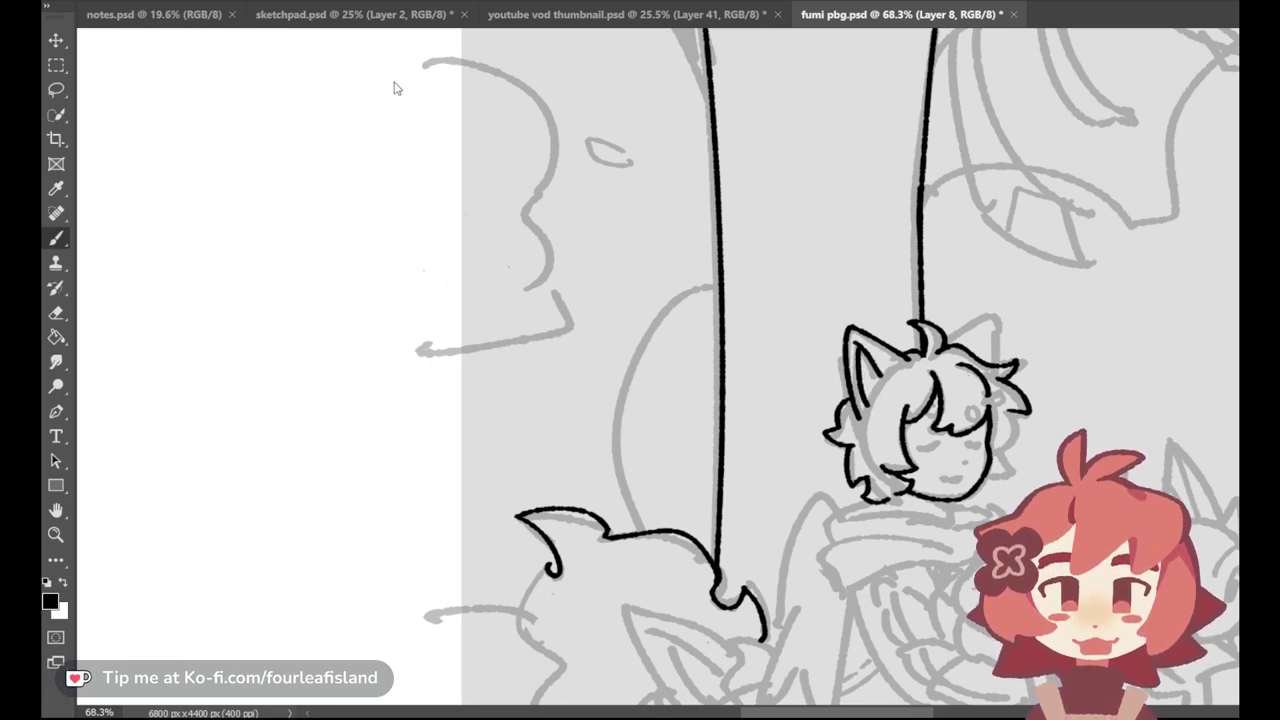
# Step: Ink the right cat ear's pointed outline behind the hair, checking against the reference artwork
pyautogui.hotkey('ctrl', '0')
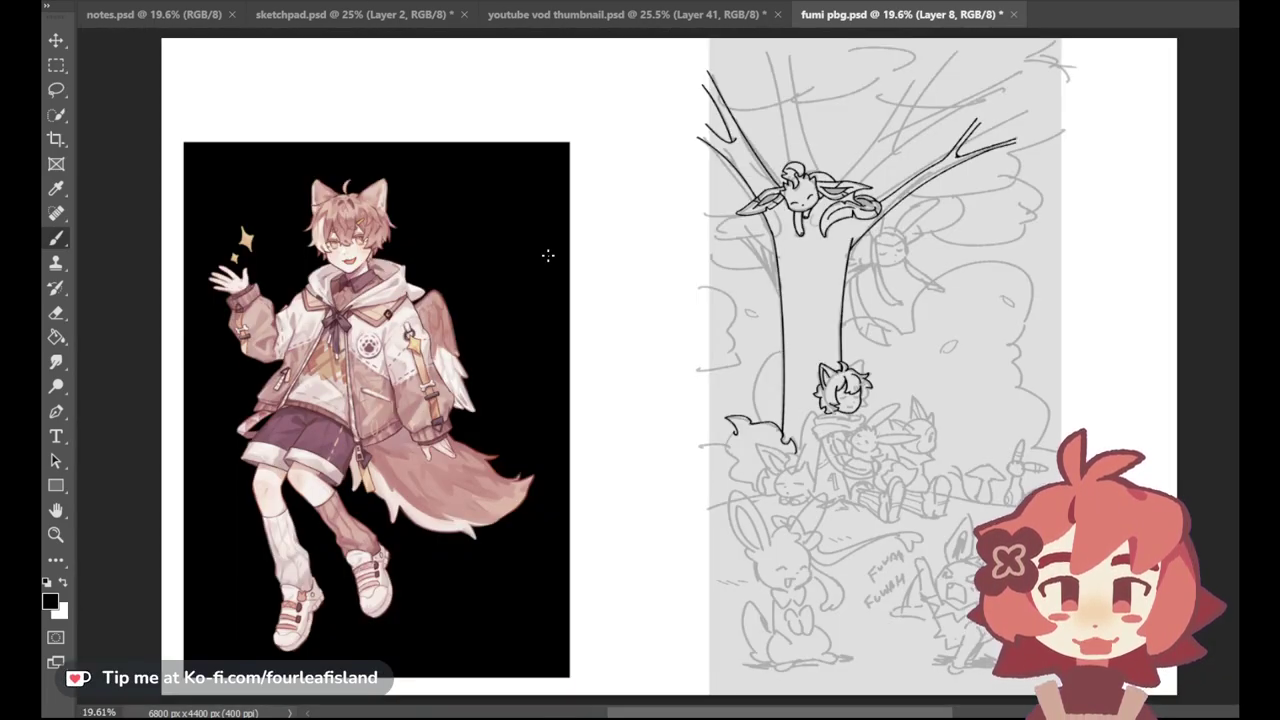
pyautogui.click(56, 536)
pyautogui.moveTo(857, 383); pyautogui.dragTo(957, 376)
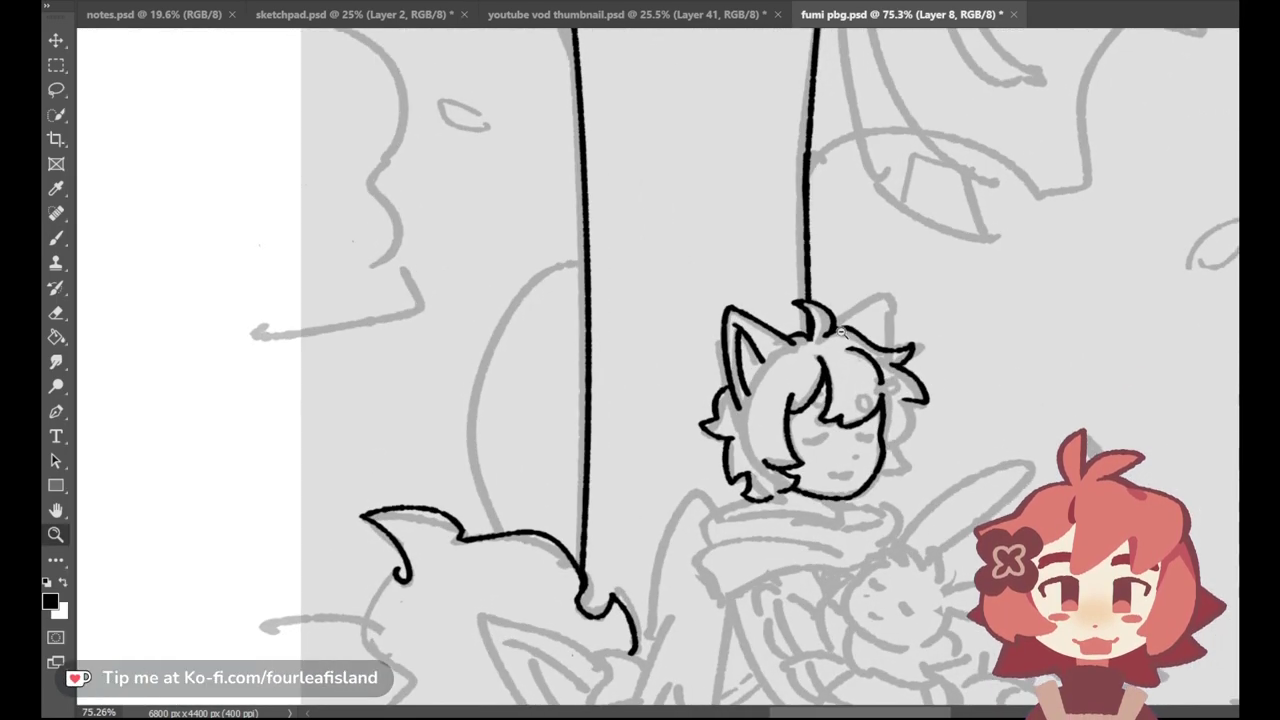
pyautogui.click(56, 238)
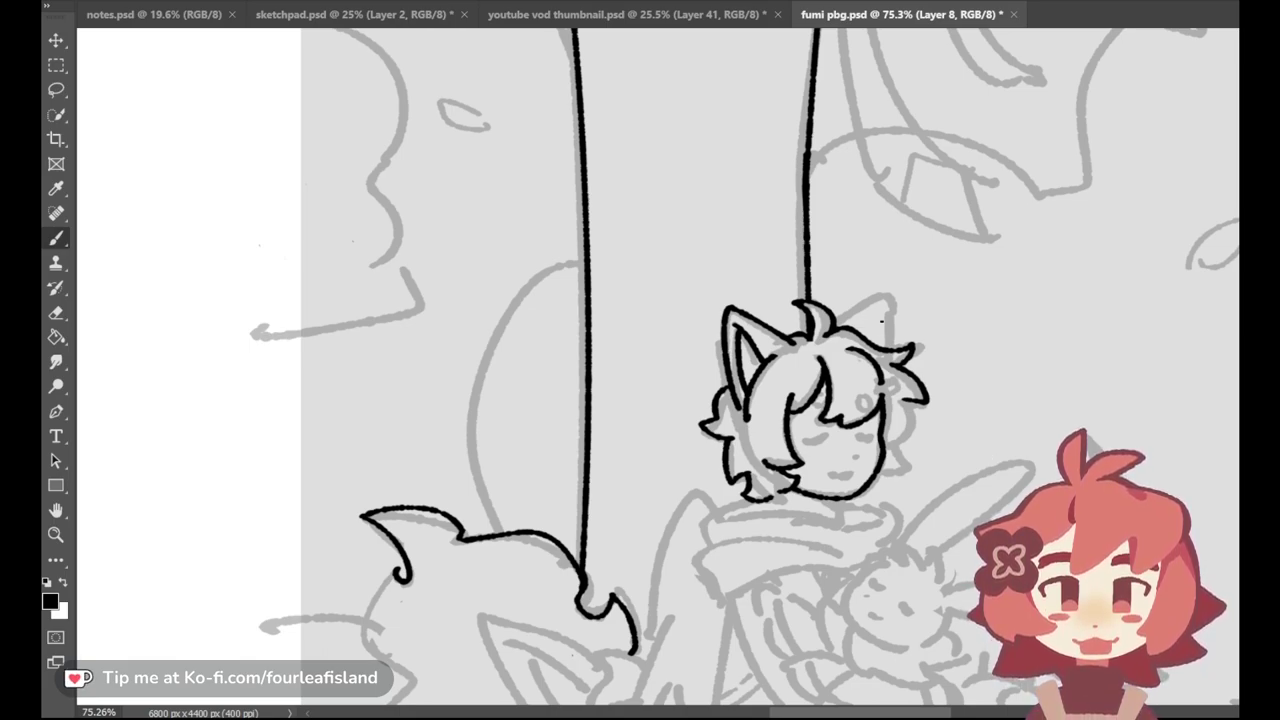
pyautogui.moveTo(832, 322)
pyautogui.mouseDown()
pyautogui.moveTo(881, 295)
pyautogui.moveTo(884, 346)
pyautogui.mouseUp()
pyautogui.hotkey('ctrl', 'z')
pyautogui.hotkey('ctrl', 'z')
pyautogui.hotkey('ctrl', 'z')
pyautogui.moveTo(881, 296); pyautogui.dragTo(882, 349)
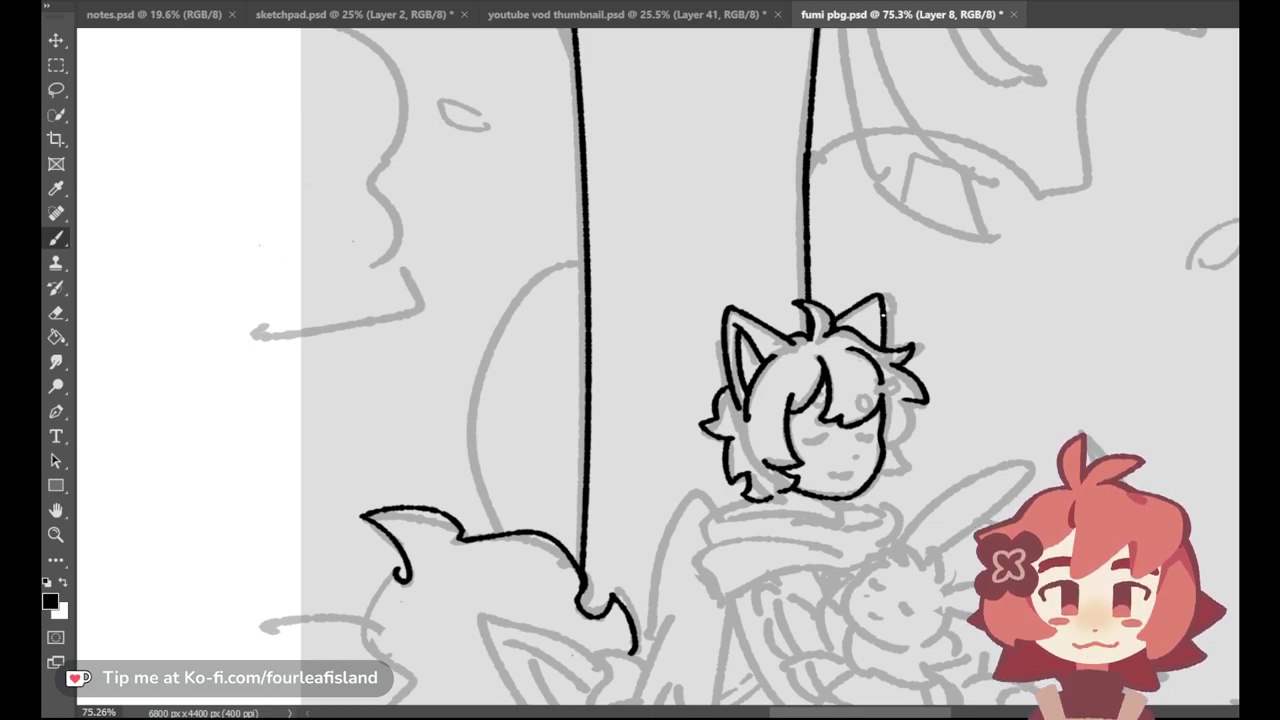
pyautogui.press('e')
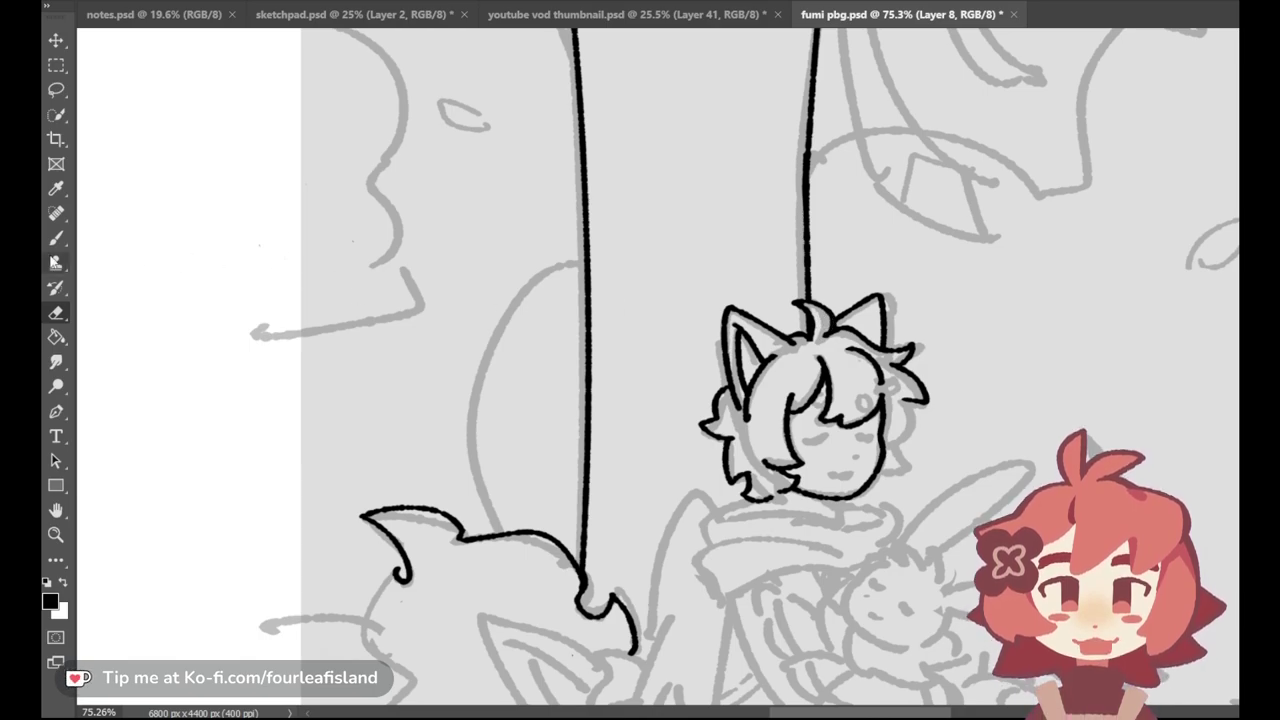
pyautogui.press('b')
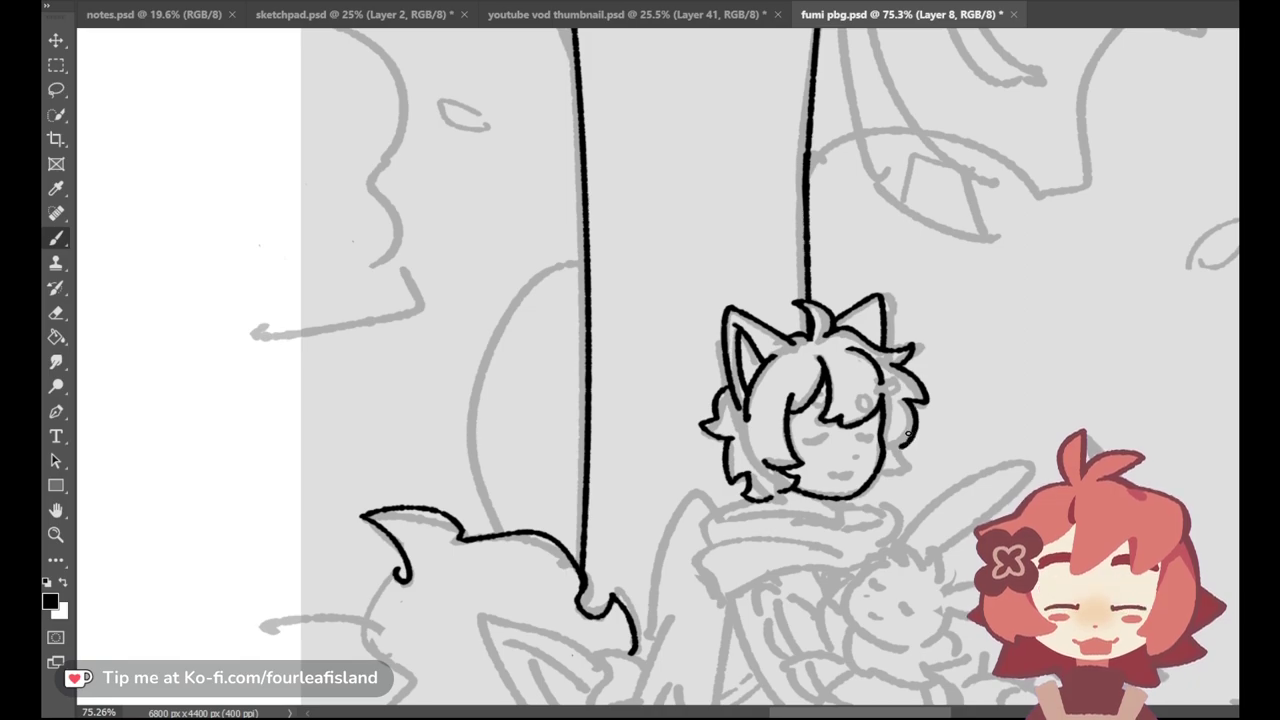
# Step: Ink the hair tufts down the right side of the face to the neck
pyautogui.moveTo(903, 448)
pyautogui.mouseDown()
pyautogui.moveTo(902, 473)
pyautogui.moveTo(911, 467)
pyautogui.mouseUp()
pyautogui.hotkey('ctrl', 'z')
pyautogui.hotkey('ctrl', 'z')
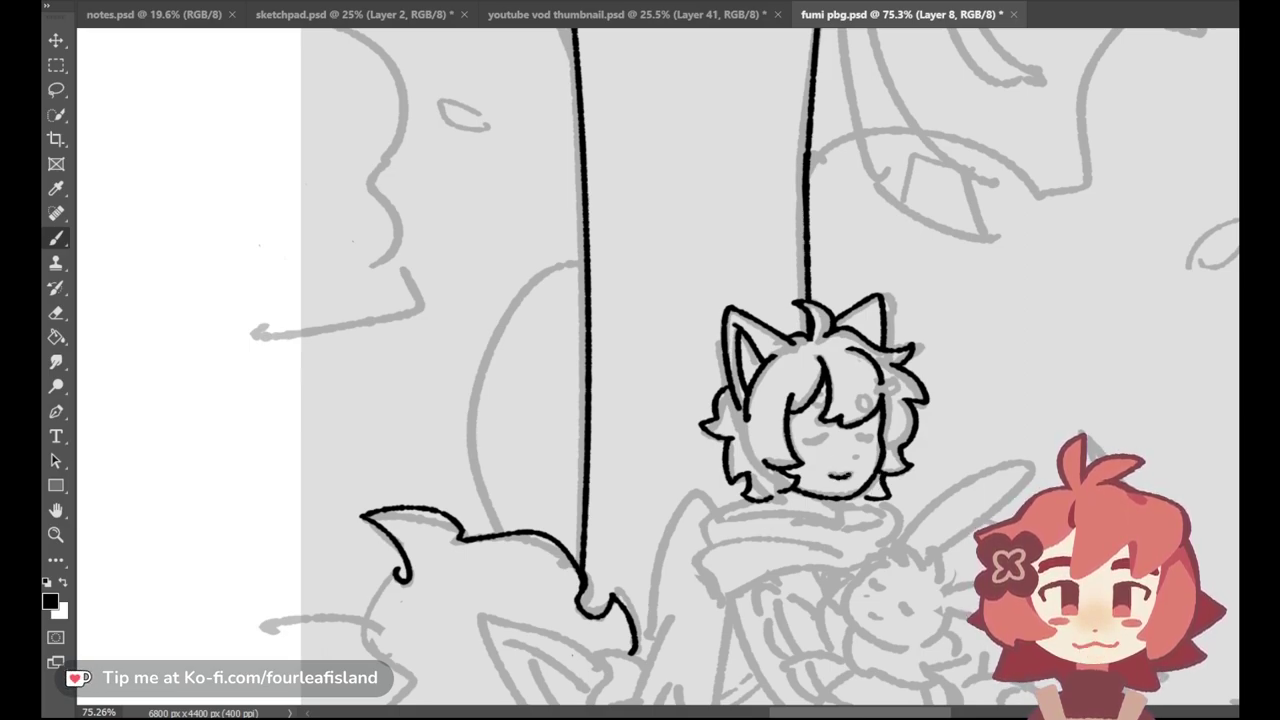
# Step: Ink the smiling mouth, nose, closed eyes and a round hair ornament, and hide the sketch to check the lines
pyautogui.hotkey('ctrl', 'z')
pyautogui.moveTo(830, 474); pyautogui.dragTo(852, 474)
pyautogui.hotkey('ctrl', 'z')
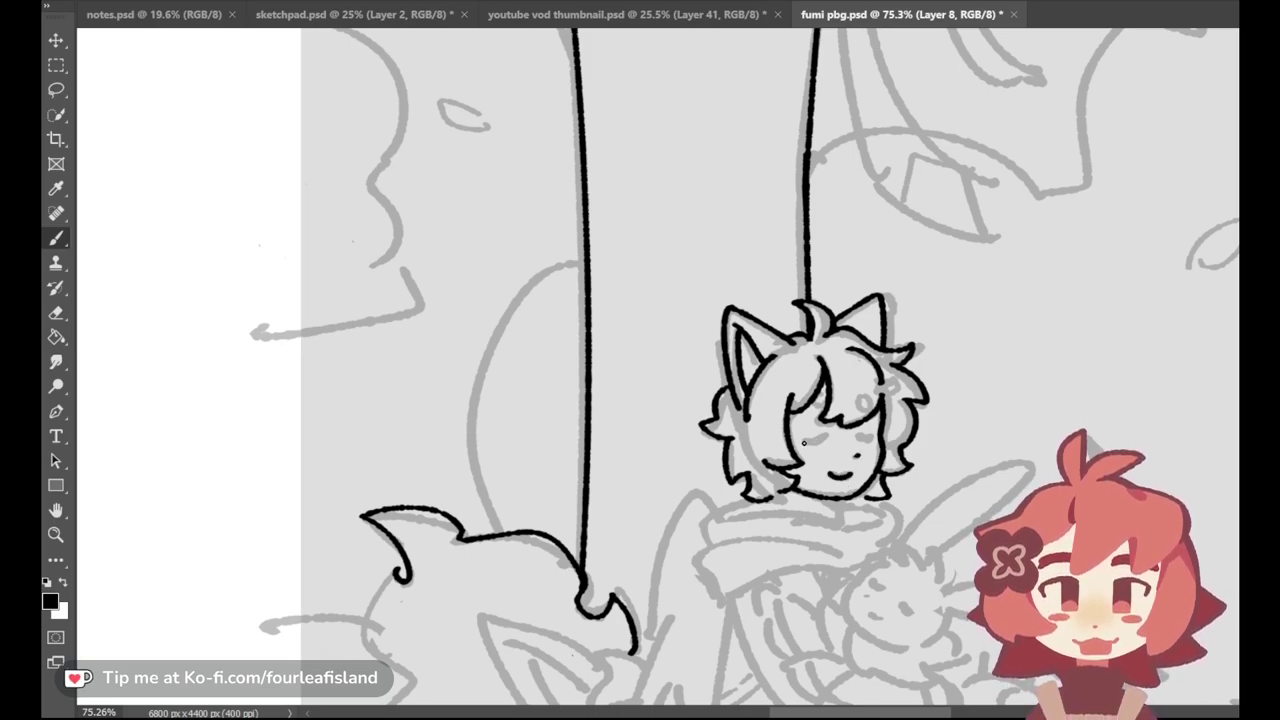
pyautogui.moveTo(804, 440); pyautogui.dragTo(830, 436)
pyautogui.hotkey('ctrl', ',')
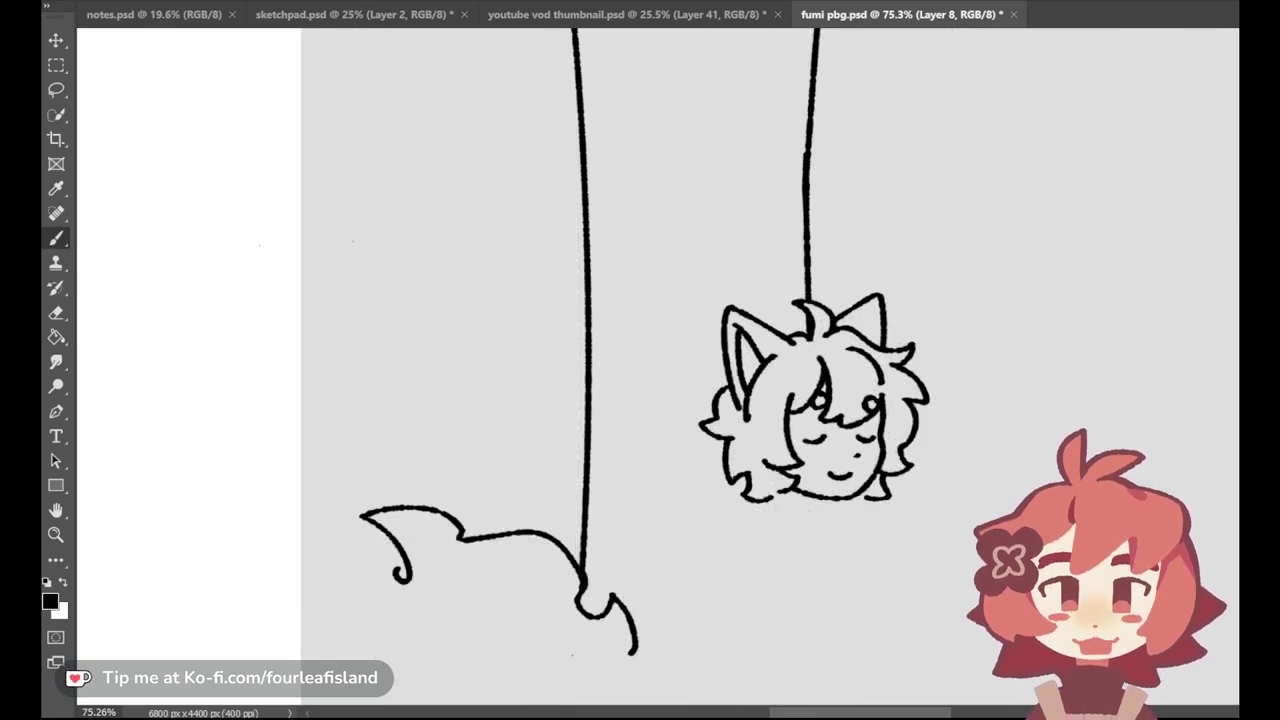
pyautogui.hotkey('ctrl', ',')
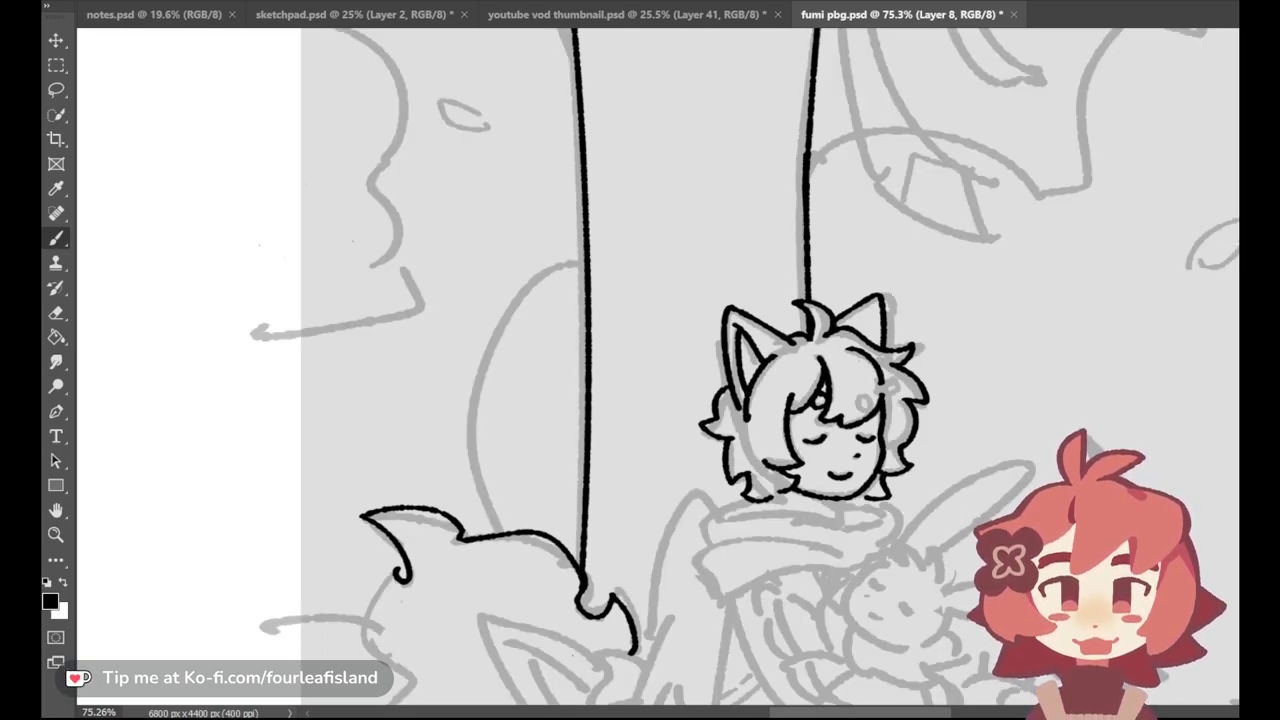
pyautogui.hotkey('ctrl', ',')
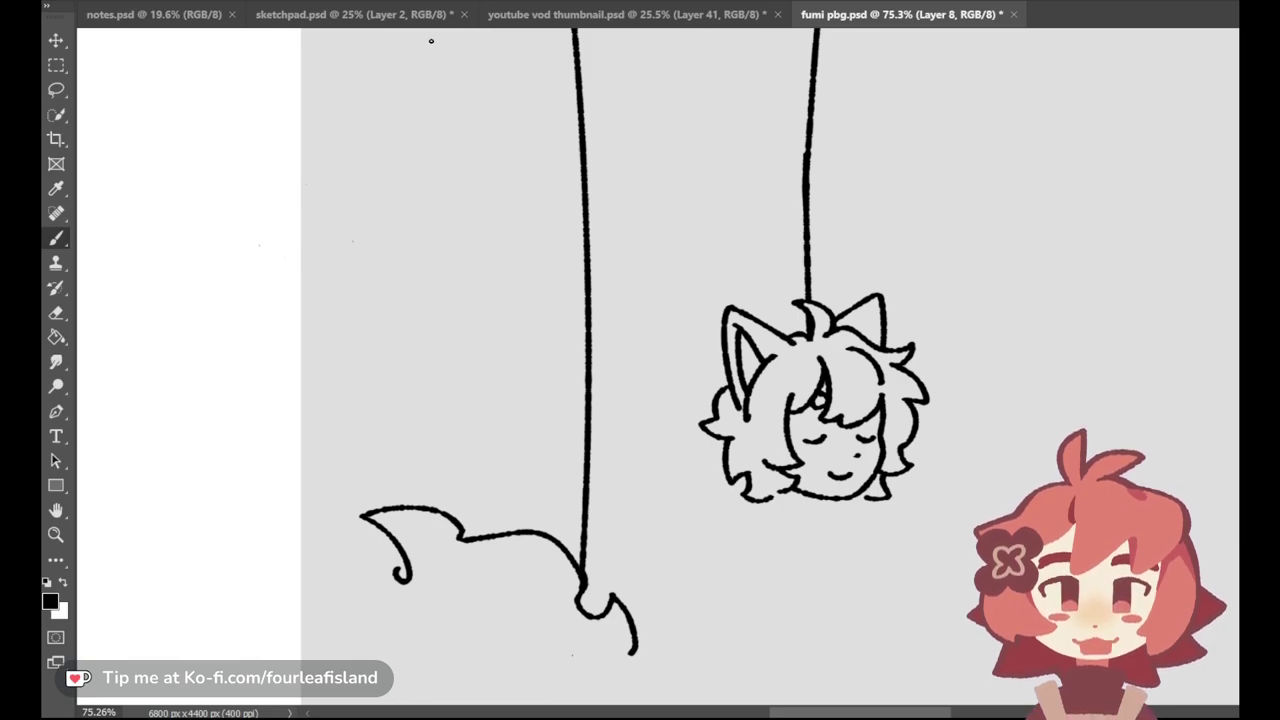
# Step: Switch to the notes.psd document and add a new blank layer
pyautogui.click(180, 15)
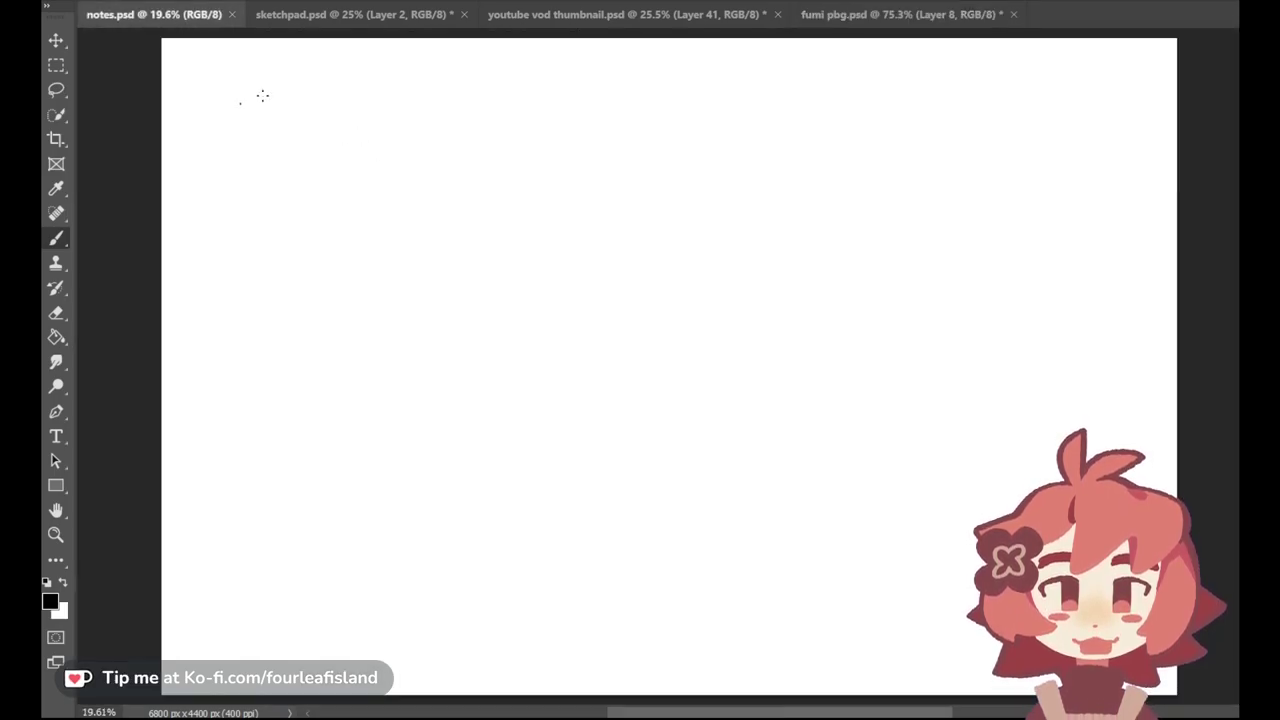
pyautogui.moveTo(392, 135); pyautogui.dragTo(345, 187)
pyautogui.hotkey('ctrl', 'z')
pyautogui.hotkey('ctrl', 'shift', 'alt', 'n')
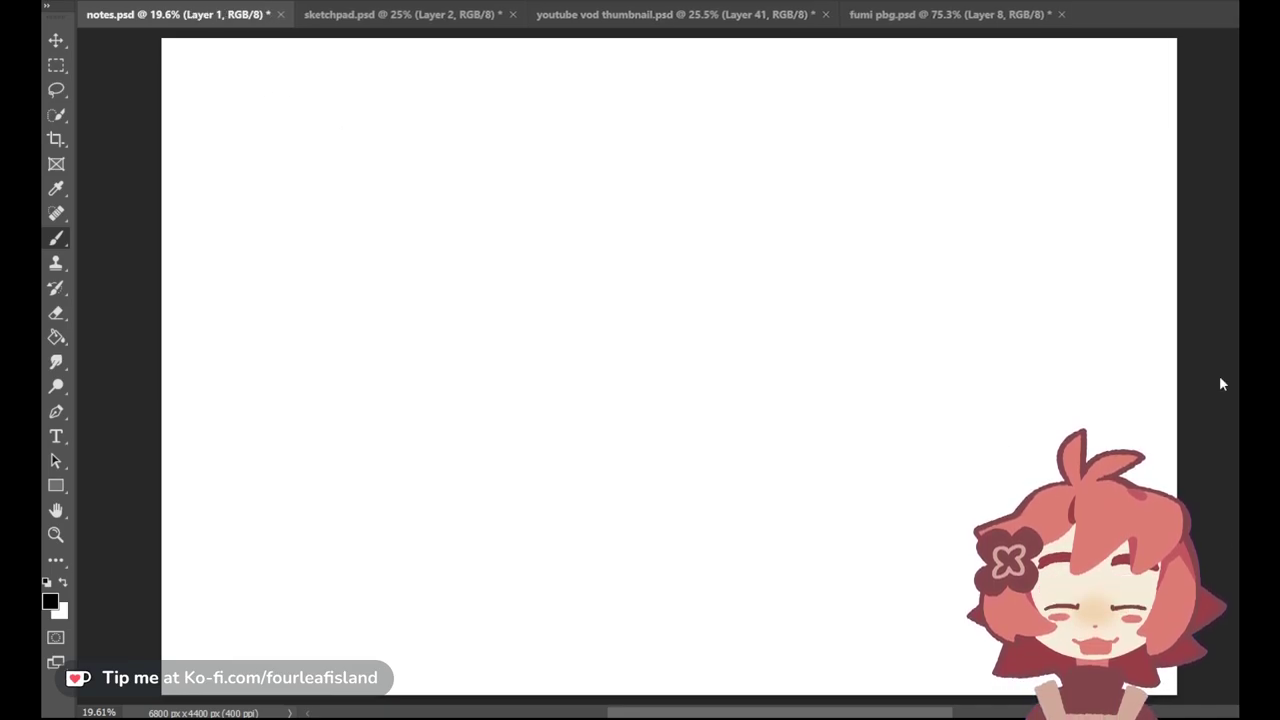
# Step: Handwrite the heading "3 FURTHS" in black near the upper left of the page
pyautogui.moveTo(260, 96)
pyautogui.mouseDown()
pyautogui.moveTo(275, 114)
pyautogui.moveTo(244, 135)
pyautogui.mouseUp()
pyautogui.moveTo(330, 91); pyautogui.dragTo(310, 135)
pyautogui.moveTo(300, 108)
pyautogui.mouseDown()
pyautogui.moveTo(357, 88)
pyautogui.moveTo(336, 112)
pyautogui.mouseUp()
pyautogui.moveTo(333, 111)
pyautogui.mouseDown()
pyautogui.moveTo(374, 101)
pyautogui.moveTo(384, 118)
pyautogui.moveTo(399, 100)
pyautogui.moveTo(440, 134)
pyautogui.mouseUp()
# Step: Handwrite "LAIKA'S COMET" on two lines below the heading
pyautogui.moveTo(233, 224)
pyautogui.mouseDown()
pyautogui.moveTo(241, 255)
pyautogui.moveTo(273, 213)
pyautogui.moveTo(262, 237)
pyautogui.moveTo(292, 258)
pyautogui.moveTo(364, 234)
pyautogui.mouseUp()
pyautogui.moveTo(394, 230); pyautogui.dragTo(380, 258)
pyautogui.moveTo(272, 274)
pyautogui.mouseDown()
pyautogui.moveTo(270, 306)
pyautogui.moveTo(288, 280)
pyautogui.moveTo(322, 304)
pyautogui.mouseUp()
pyautogui.moveTo(340, 280)
pyautogui.mouseDown()
pyautogui.moveTo(356, 302)
pyautogui.moveTo(350, 293)
pyautogui.mouseUp()
pyautogui.moveTo(324, 281); pyautogui.dragTo(356, 281)
pyautogui.moveTo(362, 281)
pyautogui.mouseDown()
pyautogui.moveTo(384, 280)
pyautogui.moveTo(372, 306)
pyautogui.mouseUp()
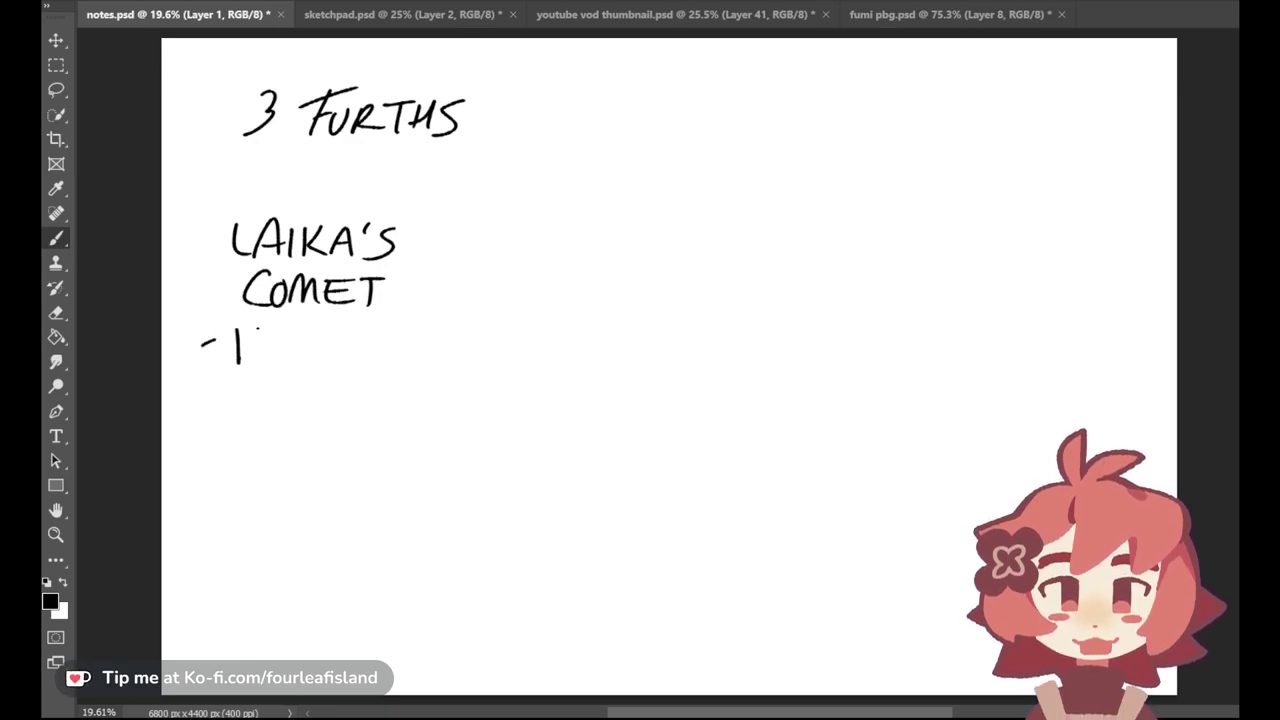
# Step: Handwrite "(FURTH A)" in parentheses beneath "LAIKA'S COMET"
pyautogui.moveTo(210, 328)
pyautogui.mouseDown()
pyautogui.moveTo(262, 323)
pyautogui.moveTo(264, 342)
pyautogui.moveTo(288, 344)
pyautogui.mouseUp()
pyautogui.moveTo(292, 339); pyautogui.dragTo(322, 360)
pyautogui.moveTo(322, 346); pyautogui.dragTo(334, 346)
pyautogui.moveTo(334, 332)
pyautogui.mouseDown()
pyautogui.moveTo(335, 364)
pyautogui.moveTo(374, 360)
pyautogui.mouseUp()
pyautogui.moveTo(358, 346); pyautogui.dragTo(376, 346)
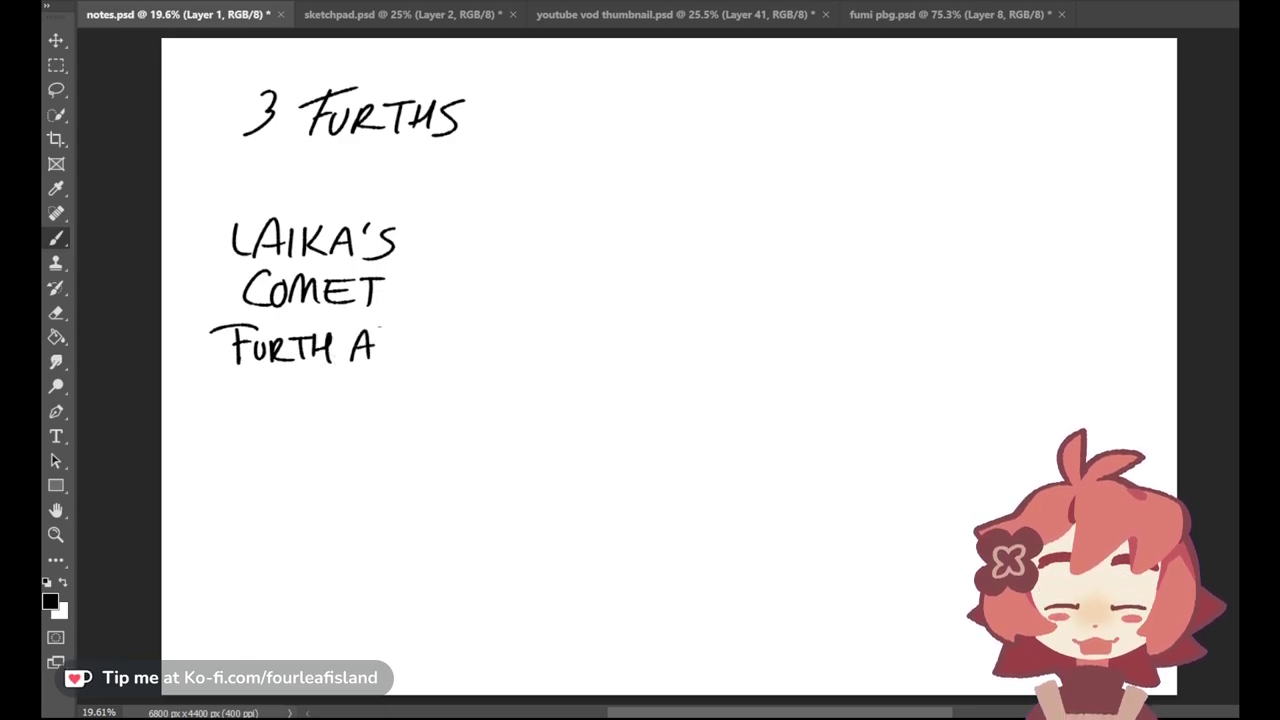
pyautogui.moveTo(209, 312); pyautogui.dragTo(211, 366)
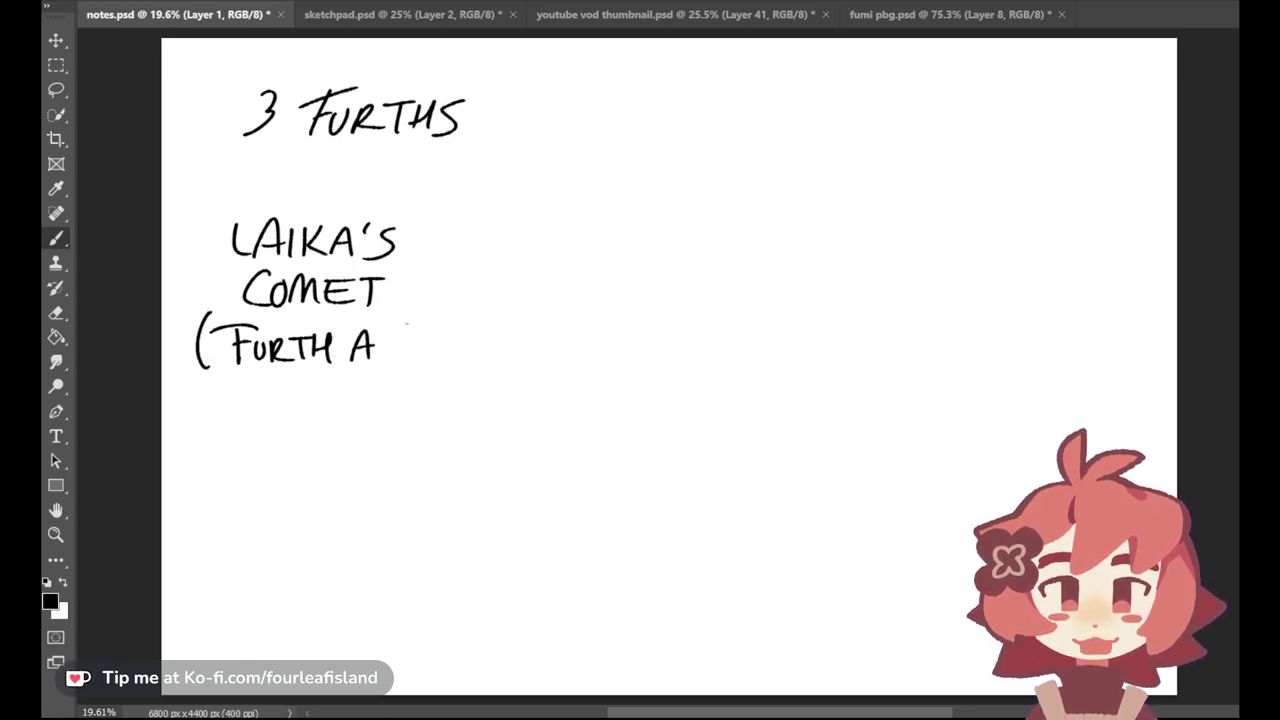
pyautogui.moveTo(400, 322); pyautogui.dragTo(402, 368)
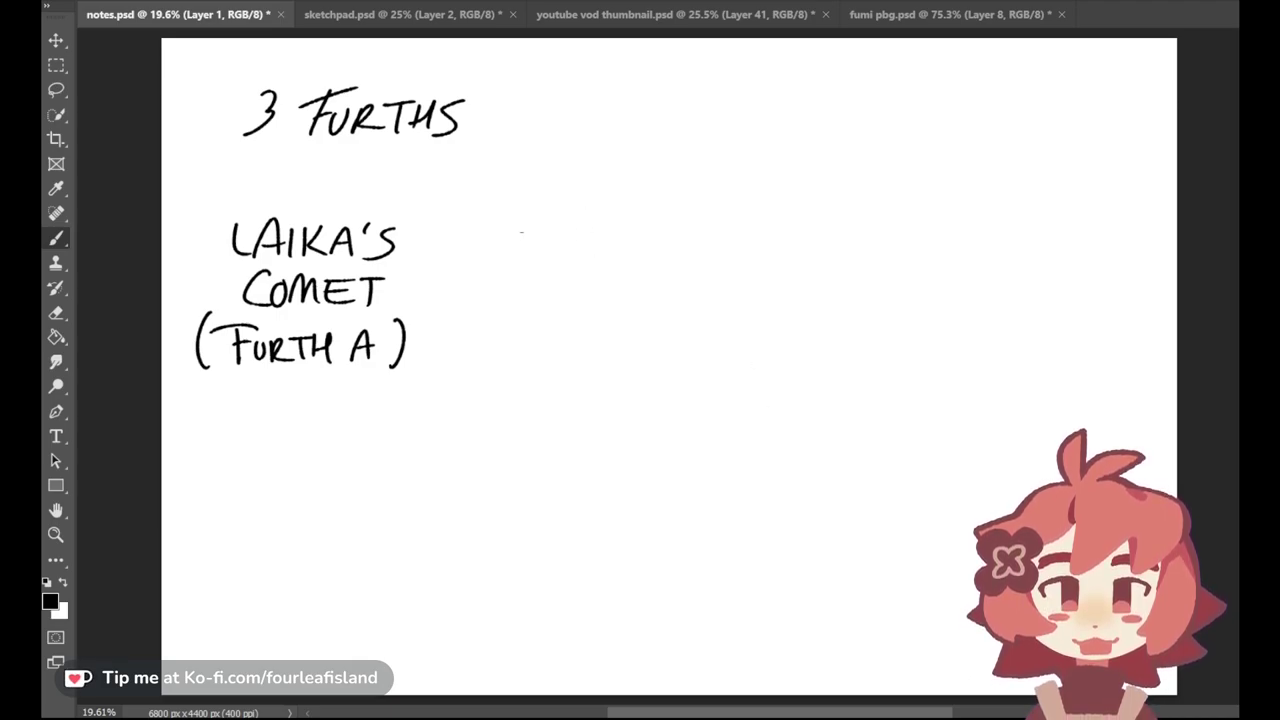
# Step: Handwrite "JACK & THE WORLD SEA" on three lines as a second column beside "LAIKA'S COMET"
pyautogui.moveTo(527, 216)
pyautogui.mouseDown()
pyautogui.moveTo(511, 249)
pyautogui.moveTo(542, 255)
pyautogui.mouseUp()
pyautogui.moveTo(532, 241)
pyautogui.mouseDown()
pyautogui.moveTo(548, 236)
pyautogui.moveTo(558, 252)
pyautogui.mouseUp()
pyautogui.moveTo(566, 213)
pyautogui.mouseDown()
pyautogui.moveTo(564, 252)
pyautogui.moveTo(635, 252)
pyautogui.mouseUp()
pyautogui.moveTo(504, 270); pyautogui.dragTo(536, 268)
pyautogui.moveTo(518, 272)
pyautogui.mouseDown()
pyautogui.moveTo(518, 300)
pyautogui.moveTo(530, 300)
pyautogui.mouseUp()
pyautogui.moveTo(546, 270); pyautogui.dragTo(552, 298)
pyautogui.moveTo(552, 270)
pyautogui.mouseDown()
pyautogui.moveTo(601, 281)
pyautogui.moveTo(588, 289)
pyautogui.moveTo(676, 296)
pyautogui.mouseUp()
pyautogui.moveTo(680, 270); pyautogui.dragTo(698, 294)
pyautogui.moveTo(574, 304)
pyautogui.mouseDown()
pyautogui.moveTo(542, 318)
pyautogui.moveTo(550, 336)
pyautogui.mouseUp()
pyautogui.moveTo(578, 308)
pyautogui.mouseDown()
pyautogui.moveTo(578, 330)
pyautogui.moveTo(596, 308)
pyautogui.mouseUp()
pyautogui.moveTo(604, 332)
pyautogui.mouseDown()
pyautogui.moveTo(614, 306)
pyautogui.moveTo(624, 332)
pyautogui.mouseUp()
pyautogui.moveTo(606, 324); pyautogui.dragTo(622, 324)
# Step: Handwrite "(FURTH B)" in parentheses beneath "JACK & THE WORLD SEA"
pyautogui.moveTo(516, 336)
pyautogui.mouseDown()
pyautogui.moveTo(512, 380)
pyautogui.moveTo(528, 374)
pyautogui.mouseUp()
pyautogui.moveTo(526, 342)
pyautogui.mouseDown()
pyautogui.moveTo(550, 340)
pyautogui.moveTo(538, 357)
pyautogui.mouseUp()
pyautogui.moveTo(546, 352)
pyautogui.mouseDown()
pyautogui.moveTo(590, 374)
pyautogui.moveTo(598, 348)
pyautogui.mouseUp()
pyautogui.moveTo(592, 350); pyautogui.dragTo(590, 372)
pyautogui.moveTo(606, 350)
pyautogui.mouseDown()
pyautogui.moveTo(606, 374)
pyautogui.moveTo(620, 358)
pyautogui.mouseUp()
pyautogui.moveTo(620, 348)
pyautogui.mouseDown()
pyautogui.moveTo(621, 374)
pyautogui.moveTo(642, 372)
pyautogui.mouseUp()
pyautogui.moveTo(642, 344)
pyautogui.mouseDown()
pyautogui.moveTo(644, 372)
pyautogui.moveTo(668, 376)
pyautogui.mouseUp()
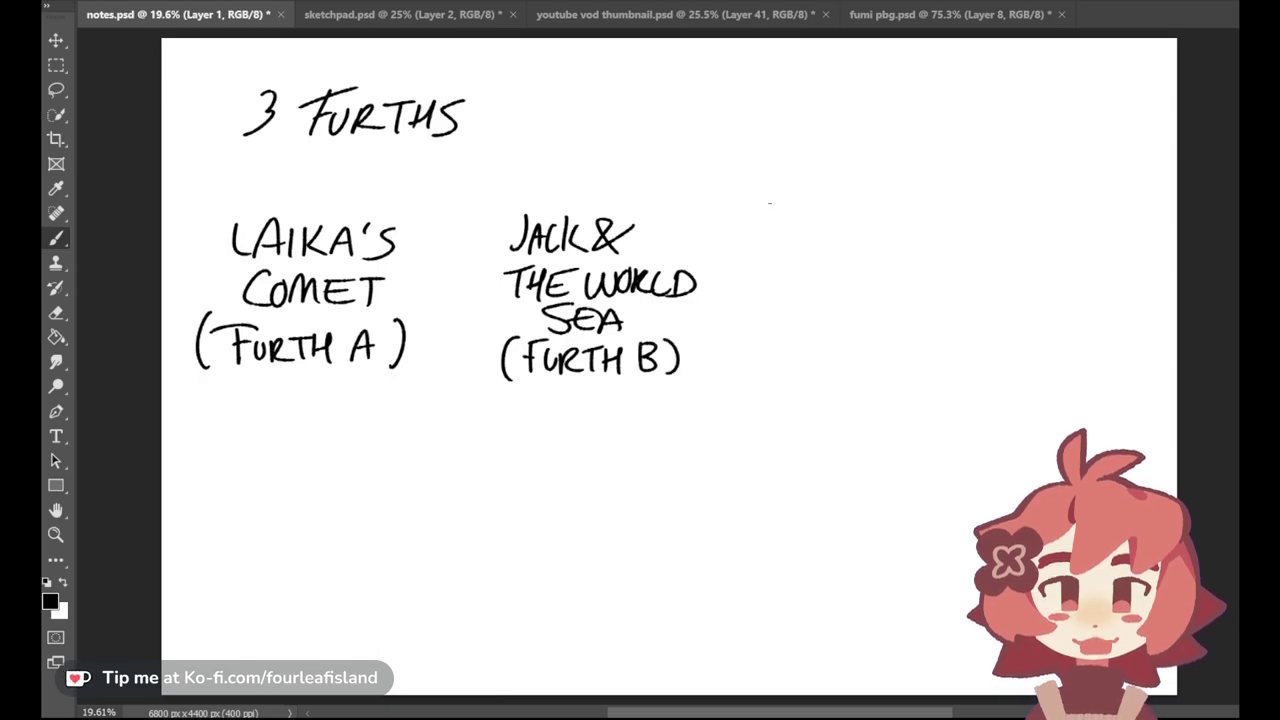
# Step: Draw a globe with continents as the third column's symbol and handwrite "(FURTH C)" beneath it
pyautogui.moveTo(862, 195)
pyautogui.mouseDown()
pyautogui.moveTo(868, 286)
pyautogui.moveTo(864, 195)
pyautogui.mouseUp()
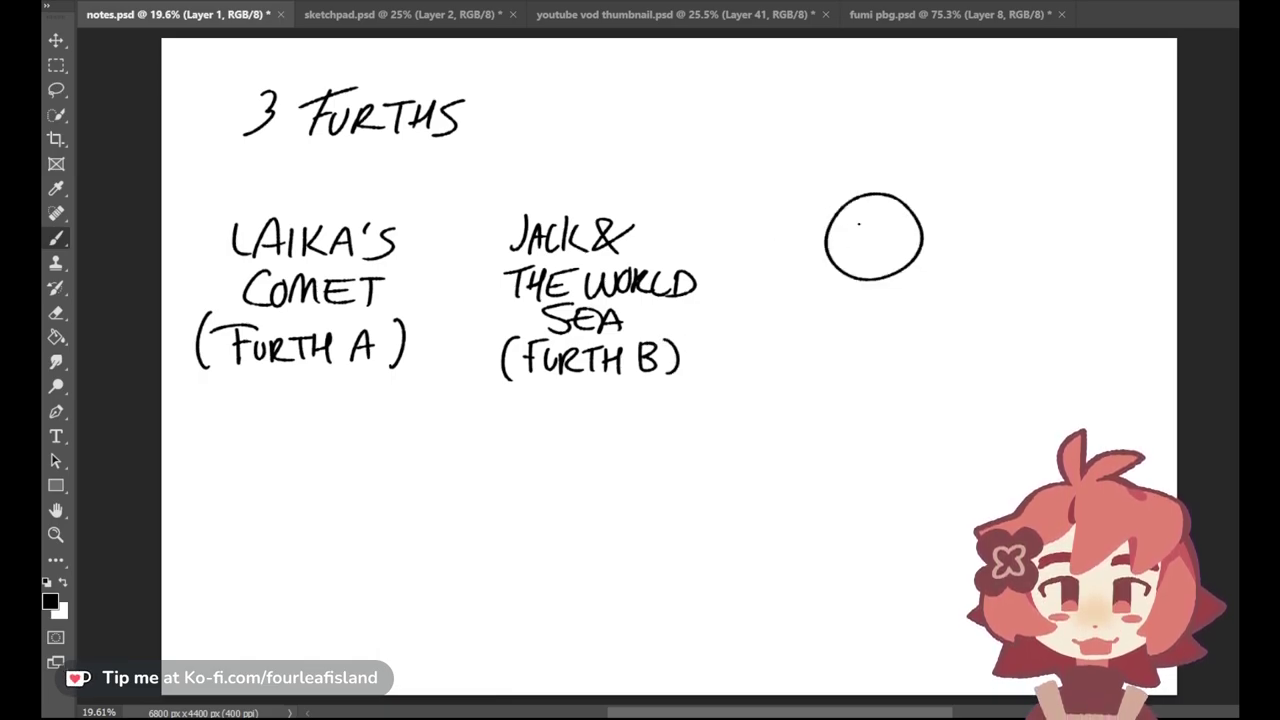
pyautogui.moveTo(845, 242); pyautogui.dragTo(862, 250)
pyautogui.moveTo(858, 200)
pyautogui.mouseDown()
pyautogui.moveTo(864, 258)
pyautogui.moveTo(914, 244)
pyautogui.moveTo(876, 277)
pyautogui.mouseUp()
pyautogui.moveTo(800, 330); pyautogui.dragTo(796, 377)
pyautogui.moveTo(813, 345)
pyautogui.mouseDown()
pyautogui.moveTo(812, 377)
pyautogui.moveTo(847, 368)
pyautogui.mouseUp()
pyautogui.moveTo(852, 347); pyautogui.dragTo(867, 370)
pyautogui.moveTo(876, 347); pyautogui.dragTo(886, 369)
pyautogui.moveTo(888, 358)
pyautogui.mouseDown()
pyautogui.moveTo(902, 356)
pyautogui.moveTo(900, 370)
pyautogui.mouseUp()
pyautogui.moveTo(928, 347); pyautogui.dragTo(950, 374)
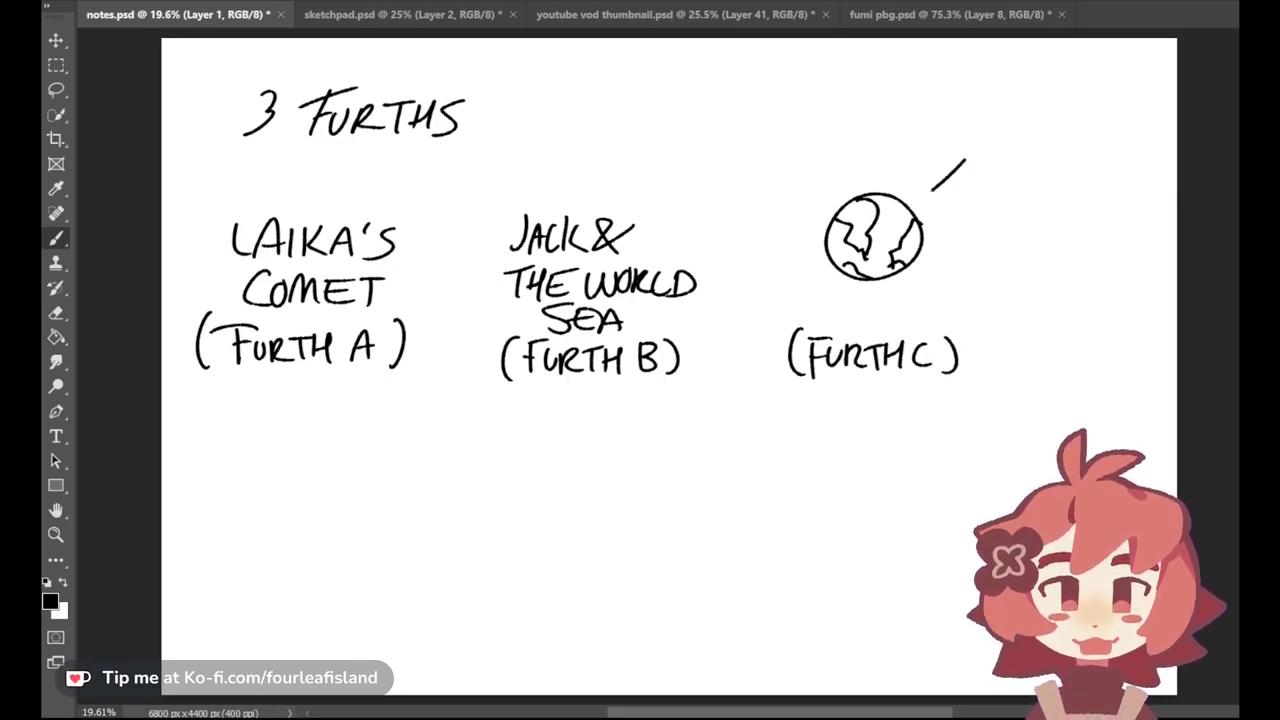
# Step: Sketch a small star of crossing strokes above and to the right of the globe
pyautogui.moveTo(958, 168); pyautogui.dragTo(990, 194)
pyautogui.moveTo(976, 160)
pyautogui.mouseDown()
pyautogui.moveTo(958, 195)
pyautogui.moveTo(1021, 176)
pyautogui.mouseUp()
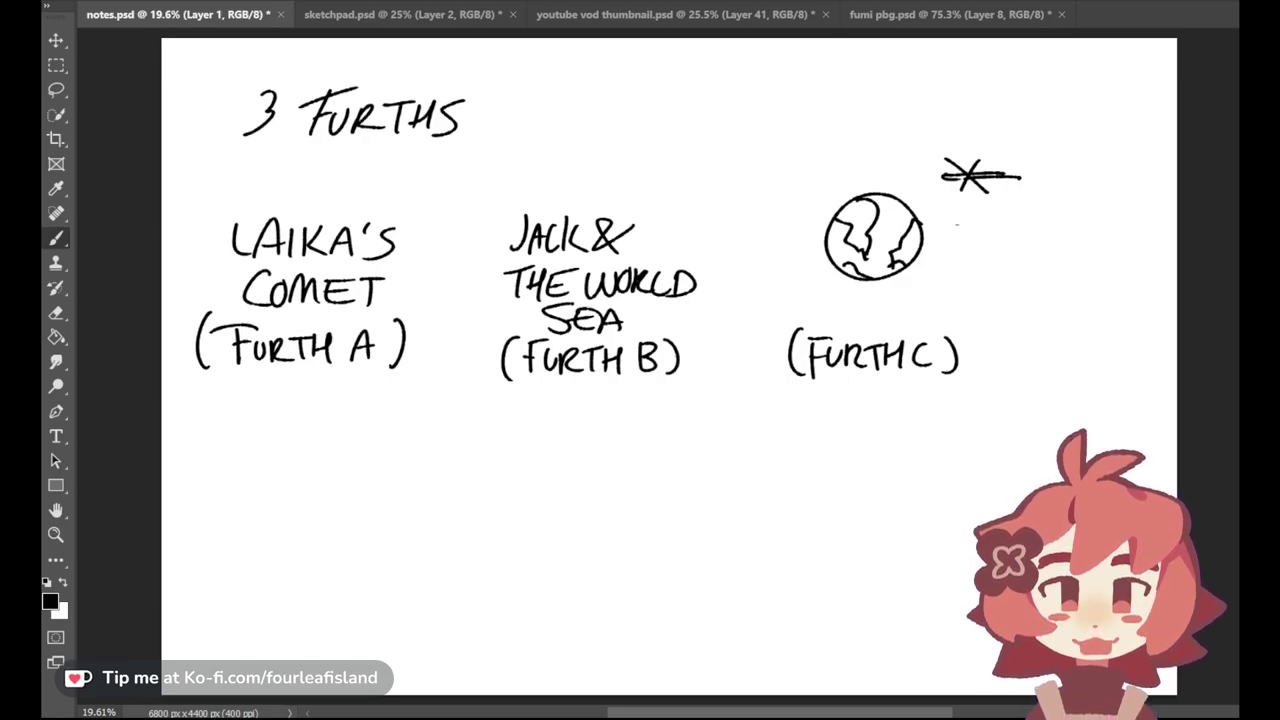
pyautogui.moveTo(943, 178); pyautogui.dragTo(953, 176)
pyautogui.click(946, 160)
pyautogui.moveTo(976, 190)
pyautogui.mouseDown()
pyautogui.moveTo(980, 159)
pyautogui.moveTo(984, 174)
pyautogui.moveTo(1016, 178)
pyautogui.moveTo(996, 181)
pyautogui.moveTo(1025, 172)
pyautogui.mouseUp()
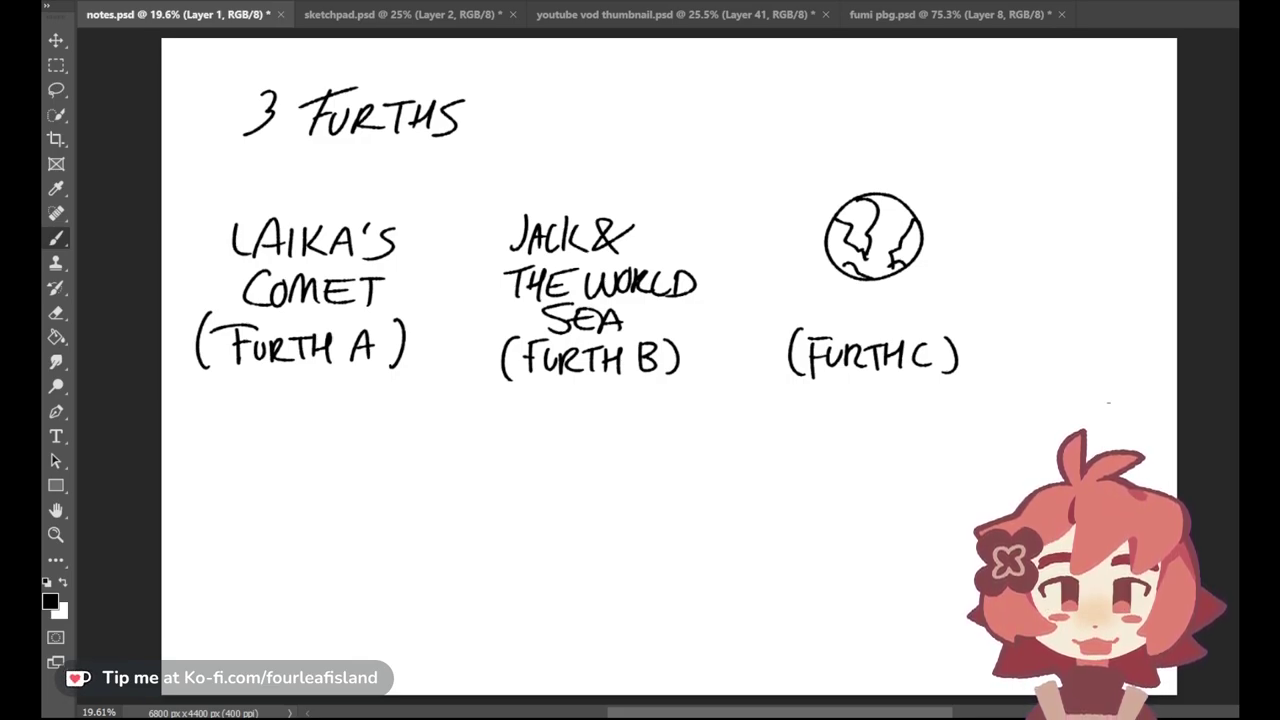
# Step: Draw an arrow pointing at the globe's lower right and doodle a small smiling round head with side strokes beside it
pyautogui.moveTo(952, 294)
pyautogui.mouseDown()
pyautogui.moveTo(916, 266)
pyautogui.moveTo(914, 282)
pyautogui.mouseUp()
pyautogui.moveTo(1001, 291)
pyautogui.mouseDown()
pyautogui.moveTo(1018, 307)
pyautogui.moveTo(999, 291)
pyautogui.mouseUp()
pyautogui.moveTo(983, 309)
pyautogui.mouseDown()
pyautogui.moveTo(992, 319)
pyautogui.moveTo(1031, 300)
pyautogui.moveTo(1013, 286)
pyautogui.mouseUp()
pyautogui.hotkey('ctrl', 'z')
pyautogui.hotkey('ctrl', 'z')
pyautogui.hotkey('ctrl', 'z')
pyautogui.moveTo(1007, 288)
pyautogui.mouseDown()
pyautogui.moveTo(962, 319)
pyautogui.moveTo(1034, 350)
pyautogui.moveTo(1005, 319)
pyautogui.mouseUp()
pyautogui.hotkey('ctrl', 'z')
pyautogui.hotkey('ctrl', 'z')
pyautogui.click(1001, 310)
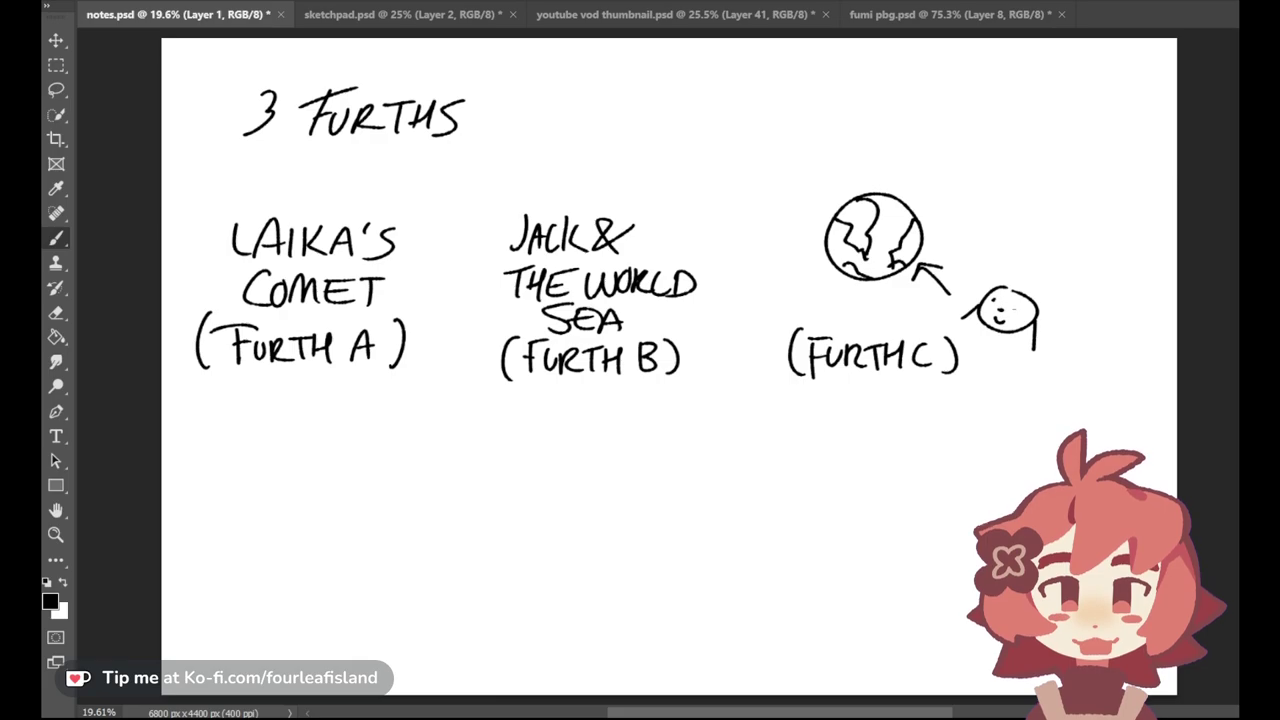
# Step: Doodle a long-eared bunny head with round eyes directly above the small smiling head
pyautogui.moveTo(1000, 271)
pyautogui.mouseDown()
pyautogui.moveTo(1020, 243)
pyautogui.moveTo(1034, 248)
pyautogui.moveTo(1014, 262)
pyautogui.mouseUp()
pyautogui.hotkey('ctrl', 'z')
pyautogui.moveTo(1016, 262); pyautogui.dragTo(1028, 262)
pyautogui.hotkey('ctrl', 'z')
pyautogui.hotkey('ctrl', 'z')
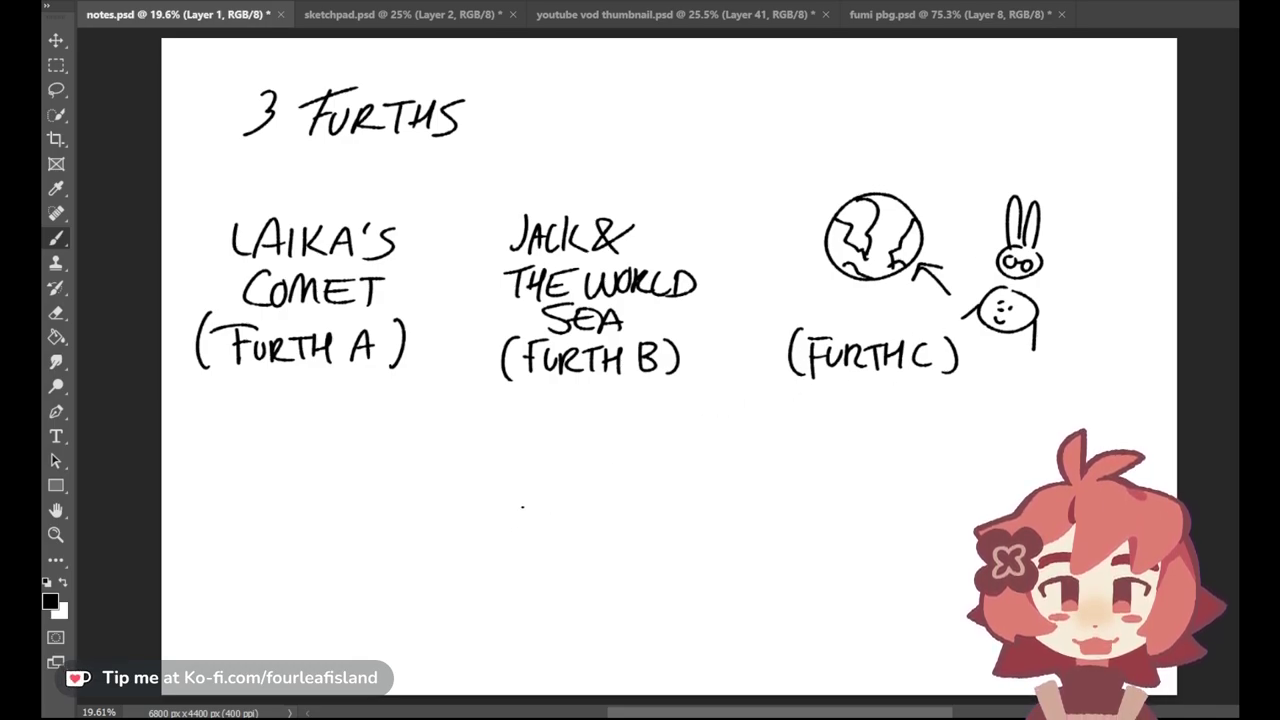
# Step: Draw a large circle beneath the columns and handwrite "RA'S WORLD" on two lines beside it
pyautogui.moveTo(571, 512)
pyautogui.mouseDown()
pyautogui.moveTo(508, 528)
pyautogui.moveTo(570, 506)
pyautogui.mouseUp()
pyautogui.moveTo(692, 497)
pyautogui.mouseDown()
pyautogui.moveTo(688, 535)
pyautogui.moveTo(708, 500)
pyautogui.mouseUp()
pyautogui.moveTo(708, 500)
pyautogui.mouseDown()
pyautogui.moveTo(712, 528)
pyautogui.moveTo(731, 528)
pyautogui.mouseUp()
pyautogui.moveTo(712, 514); pyautogui.dragTo(730, 512)
pyautogui.moveTo(752, 490)
pyautogui.mouseDown()
pyautogui.moveTo(723, 563)
pyautogui.moveTo(683, 559)
pyautogui.moveTo(715, 552)
pyautogui.mouseUp()
pyautogui.hotkey('ctrl', 'z')
pyautogui.moveTo(728, 557); pyautogui.dragTo(730, 556)
pyautogui.moveTo(744, 555)
pyautogui.mouseDown()
pyautogui.moveTo(743, 576)
pyautogui.moveTo(765, 573)
pyautogui.mouseUp()
pyautogui.moveTo(773, 549); pyautogui.dragTo(796, 574)
pyautogui.moveTo(797, 545); pyautogui.dragTo(797, 575)
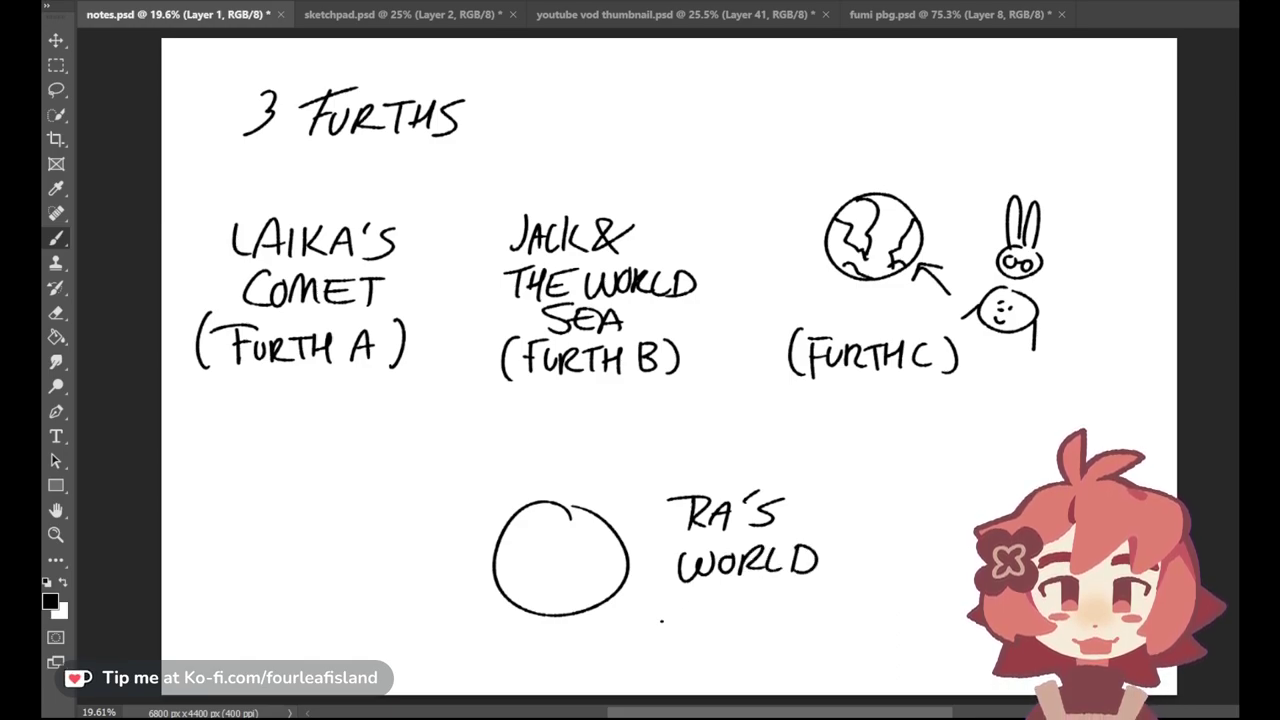
# Step: Handwrite "CATGIRL MECHA" on two lines beneath "RA'S WORLD"
pyautogui.moveTo(678, 612)
pyautogui.mouseDown()
pyautogui.moveTo(671, 638)
pyautogui.moveTo(705, 633)
pyautogui.mouseUp()
pyautogui.hotkey('ctrl', 'z')
pyautogui.moveTo(692, 625)
pyautogui.mouseDown()
pyautogui.moveTo(733, 608)
pyautogui.moveTo(720, 637)
pyautogui.mouseUp()
pyautogui.moveTo(710, 614)
pyautogui.mouseDown()
pyautogui.moveTo(734, 611)
pyautogui.moveTo(742, 627)
pyautogui.mouseUp()
pyautogui.moveTo(763, 613); pyautogui.dragTo(770, 636)
pyautogui.moveTo(772, 612)
pyautogui.mouseDown()
pyautogui.moveTo(792, 636)
pyautogui.moveTo(818, 634)
pyautogui.mouseUp()
pyautogui.moveTo(698, 676)
pyautogui.mouseDown()
pyautogui.moveTo(731, 653)
pyautogui.moveTo(762, 676)
pyautogui.mouseUp()
pyautogui.moveTo(740, 654); pyautogui.dragTo(766, 654)
pyautogui.moveTo(740, 665); pyautogui.dragTo(776, 676)
pyautogui.moveTo(790, 650)
pyautogui.mouseDown()
pyautogui.moveTo(789, 675)
pyautogui.moveTo(803, 662)
pyautogui.mouseUp()
pyautogui.moveTo(804, 648); pyautogui.dragTo(803, 674)
pyautogui.moveTo(808, 676); pyautogui.dragTo(818, 646)
pyautogui.moveTo(818, 646)
pyautogui.mouseDown()
pyautogui.moveTo(828, 672)
pyautogui.moveTo(825, 662)
pyautogui.mouseUp()
# Step: Doodle a small open-mouthed round head with side strokes at the upper left of the large circle
pyautogui.moveTo(432, 474); pyautogui.dragTo(392, 506)
pyautogui.moveTo(456, 478)
pyautogui.mouseDown()
pyautogui.moveTo(466, 528)
pyautogui.moveTo(442, 516)
pyautogui.mouseUp()
pyautogui.hotkey('ctrl', 'z')
pyautogui.hotkey('ctrl', 'z')
pyautogui.hotkey('ctrl', 'z')
pyautogui.click(436, 491)
pyautogui.click(451, 497)
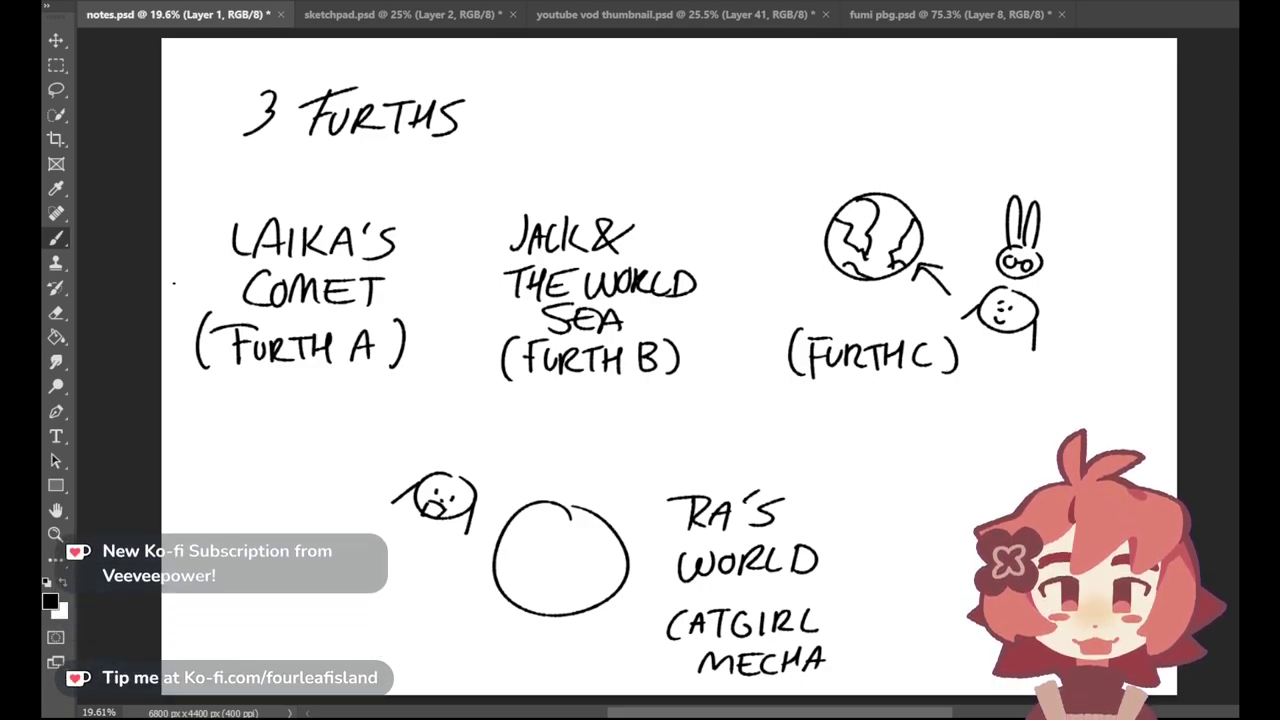
# Step: Erase the open-mouthed head, the large circle and the "RA'S WORLD" and "CATGIRL MECHA" notes
pyautogui.click(51, 314)
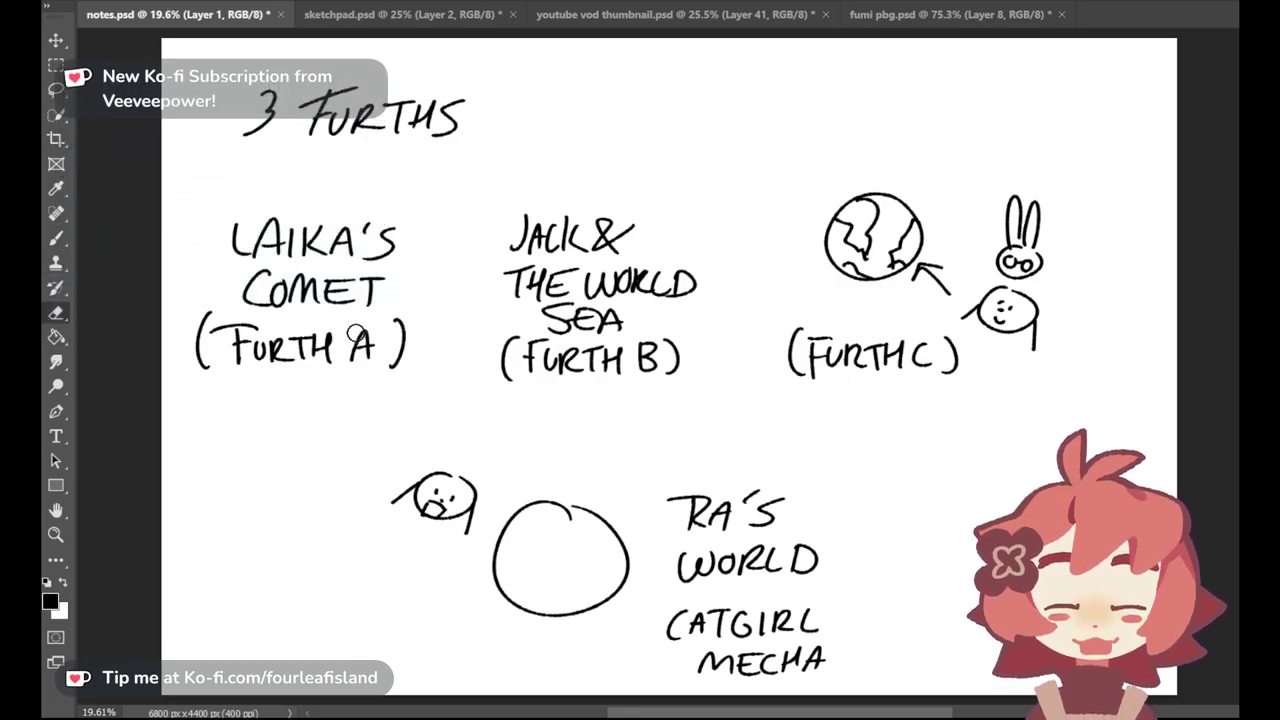
pyautogui.moveTo(462, 482)
pyautogui.mouseDown()
pyautogui.moveTo(403, 519)
pyautogui.moveTo(463, 520)
pyautogui.mouseUp()
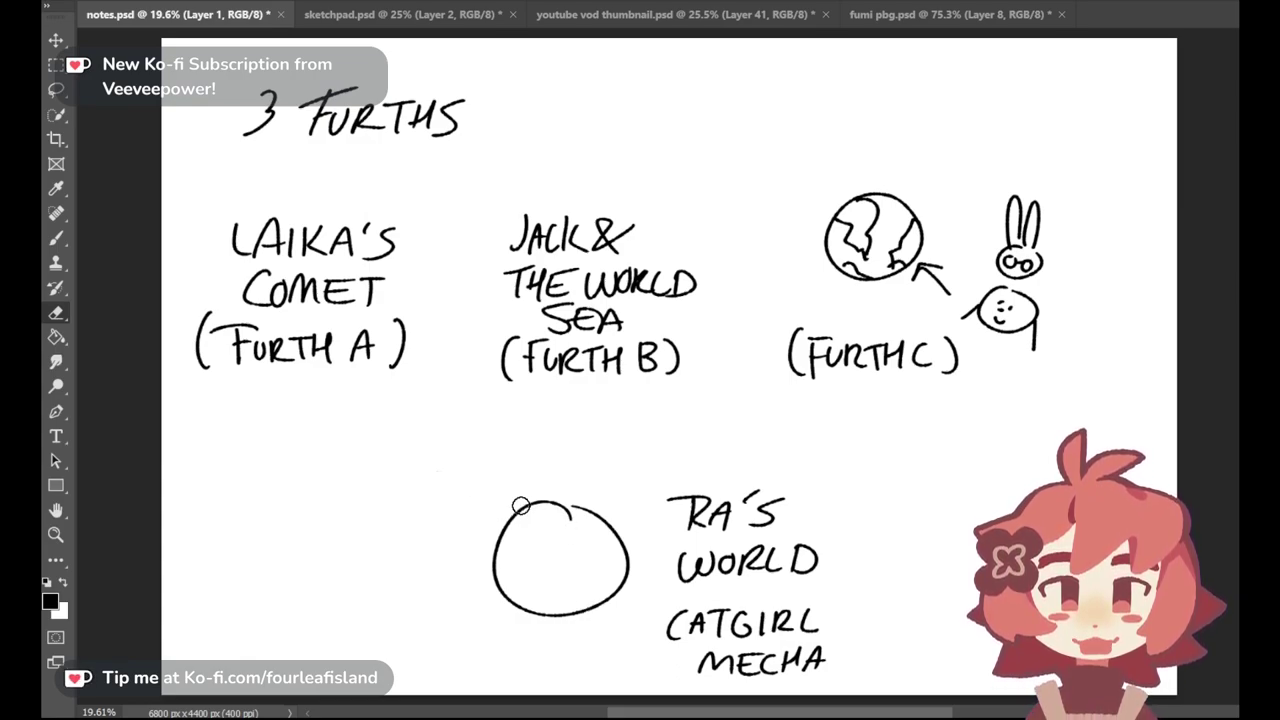
pyautogui.moveTo(580, 508)
pyautogui.mouseDown()
pyautogui.moveTo(495, 540)
pyautogui.moveTo(503, 529)
pyautogui.mouseUp()
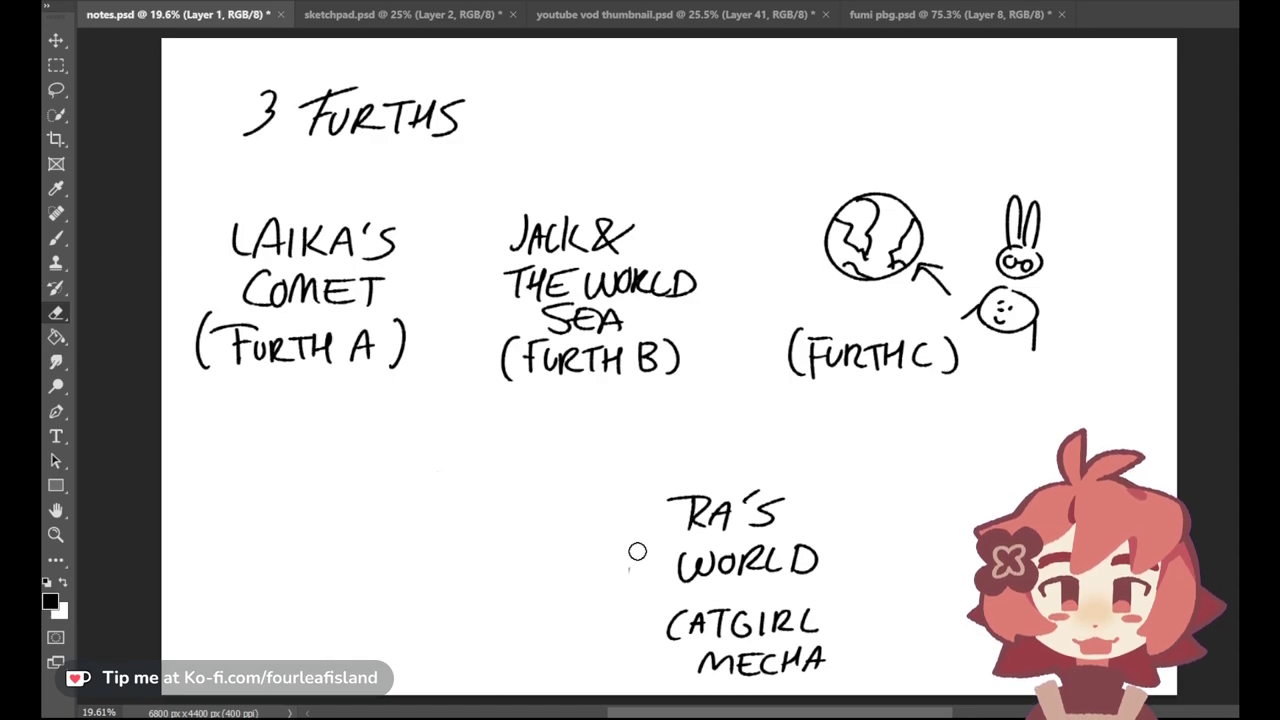
pyautogui.moveTo(683, 526)
pyautogui.mouseDown()
pyautogui.moveTo(670, 486)
pyautogui.moveTo(627, 538)
pyautogui.moveTo(661, 648)
pyautogui.moveTo(663, 585)
pyautogui.moveTo(704, 497)
pyautogui.moveTo(690, 629)
pyautogui.moveTo(703, 685)
pyautogui.moveTo(727, 697)
pyautogui.moveTo(752, 682)
pyautogui.moveTo(735, 480)
pyautogui.moveTo(756, 532)
pyautogui.moveTo(742, 617)
pyautogui.moveTo(772, 676)
pyautogui.moveTo(834, 564)
pyautogui.moveTo(811, 679)
pyautogui.mouseUp()
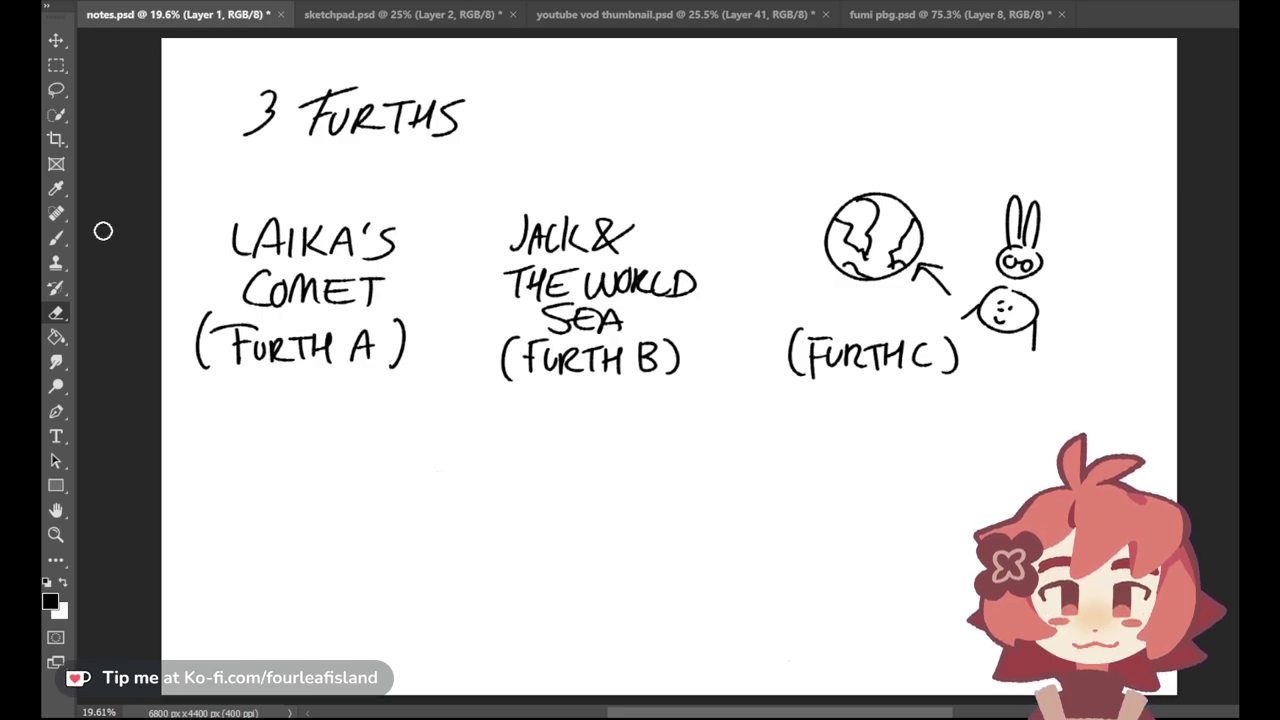
# Step: Draw a round face outline with two arched eyes in the empty space beneath "(FURTH B)"
pyautogui.press('b')
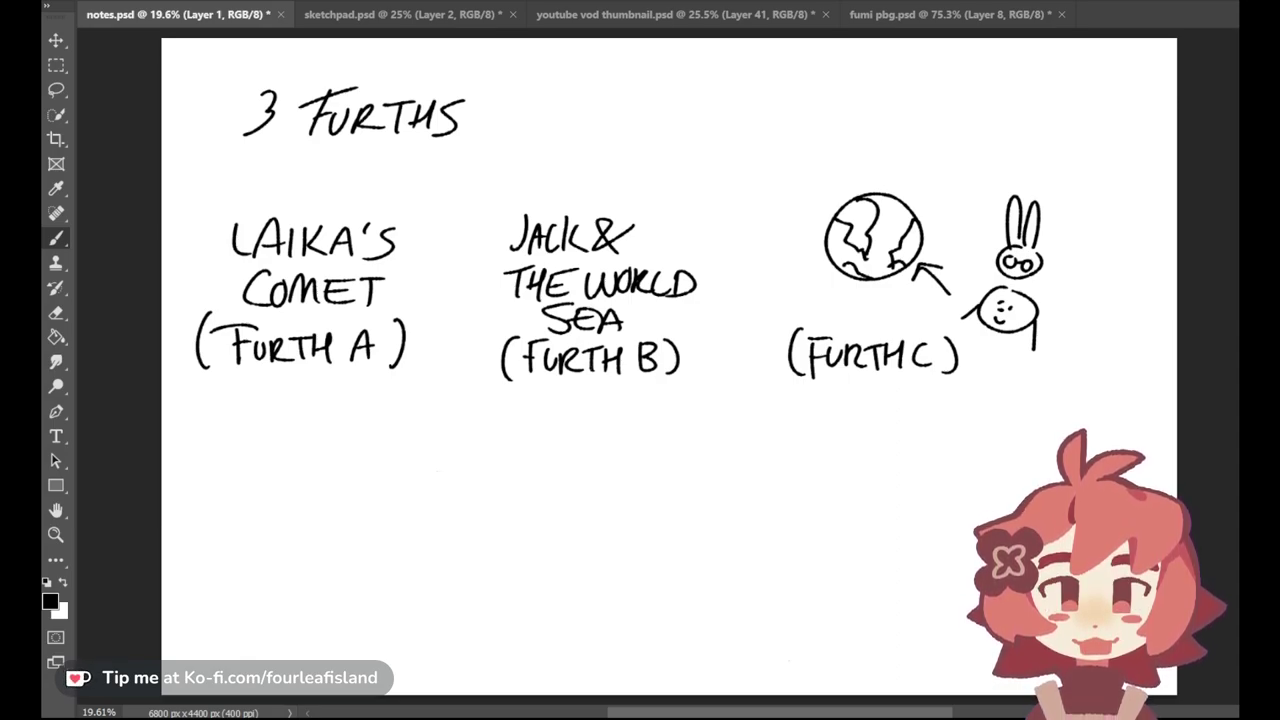
pyautogui.moveTo(538, 459)
pyautogui.mouseDown()
pyautogui.moveTo(528, 464)
pyautogui.moveTo(588, 494)
pyautogui.moveTo(548, 460)
pyautogui.mouseUp()
pyautogui.hotkey('ctrl', 'z')
pyautogui.hotkey('ctrl', 'z')
pyautogui.hotkey('ctrl', 'z')
pyautogui.moveTo(547, 461)
pyautogui.mouseDown()
pyautogui.moveTo(483, 491)
pyautogui.moveTo(565, 465)
pyautogui.mouseUp()
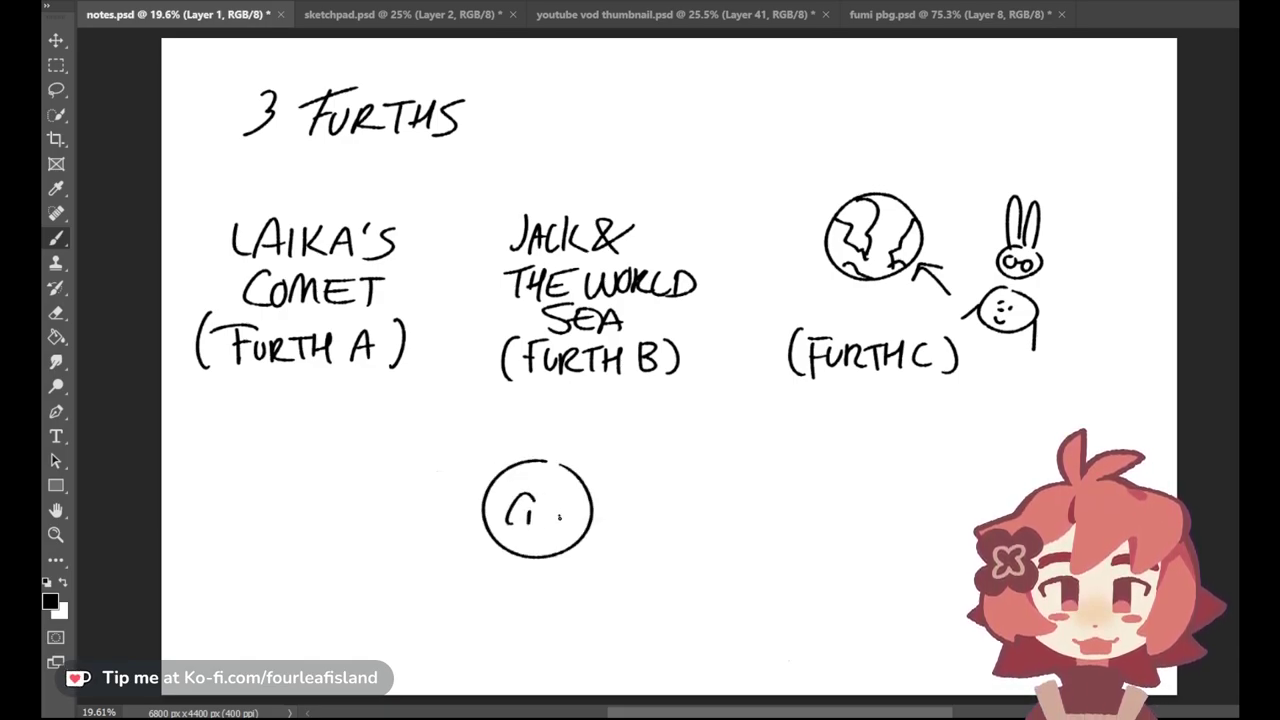
pyautogui.moveTo(557, 505); pyautogui.dragTo(583, 526)
pyautogui.hotkey('ctrl', 'z')
pyautogui.moveTo(558, 501)
pyautogui.mouseDown()
pyautogui.moveTo(577, 503)
pyautogui.moveTo(577, 527)
pyautogui.mouseUp()
# Step: Add long hanging earrings on both sides of the round face
pyautogui.moveTo(486, 514); pyautogui.dragTo(491, 587)
pyautogui.hotkey('ctrl', 'z')
pyautogui.moveTo(573, 550)
pyautogui.mouseDown()
pyautogui.moveTo(585, 580)
pyautogui.moveTo(581, 547)
pyautogui.mouseUp()
pyautogui.hotkey('ctrl', 'z')
pyautogui.hotkey('ctrl', 'z')
pyautogui.moveTo(574, 549)
pyautogui.mouseDown()
pyautogui.moveTo(580, 586)
pyautogui.moveTo(578, 548)
pyautogui.mouseUp()
pyautogui.hotkey('ctrl', 'z')
pyautogui.hotkey('ctrl', 'z')
# Step: Draw parted bangs falling across the forehead of the face
pyautogui.moveTo(543, 463)
pyautogui.mouseDown()
pyautogui.moveTo(548, 503)
pyautogui.moveTo(542, 462)
pyautogui.moveTo(570, 473)
pyautogui.mouseUp()
pyautogui.hotkey('ctrl', 'z')
pyautogui.moveTo(502, 495); pyautogui.dragTo(487, 513)
pyautogui.hotkey('ctrl', 'z')
pyautogui.moveTo(539, 462)
pyautogui.mouseDown()
pyautogui.moveTo(499, 502)
pyautogui.moveTo(538, 472)
pyautogui.moveTo(600, 514)
pyautogui.mouseUp()
pyautogui.hotkey('ctrl', 'z')
pyautogui.hotkey('ctrl', 'z')
pyautogui.hotkey('ctrl', 'z')
# Step: Outline the voluminous outer hair around the head with flicked tips at both sides
pyautogui.moveTo(567, 466)
pyautogui.mouseDown()
pyautogui.moveTo(599, 508)
pyautogui.moveTo(609, 499)
pyautogui.mouseUp()
pyautogui.hotkey('ctrl', 'z')
pyautogui.moveTo(555, 455)
pyautogui.mouseDown()
pyautogui.moveTo(588, 462)
pyautogui.moveTo(605, 490)
pyautogui.moveTo(593, 536)
pyautogui.moveTo(621, 507)
pyautogui.moveTo(613, 520)
pyautogui.moveTo(608, 504)
pyautogui.moveTo(467, 477)
pyautogui.moveTo(478, 508)
pyautogui.moveTo(459, 527)
pyautogui.moveTo(486, 518)
pyautogui.mouseUp()
pyautogui.hotkey('ctrl', 'z')
pyautogui.hotkey('ctrl', 'z')
pyautogui.hotkey('ctrl', 'z')
pyautogui.hotkey('ctrl', 'z')
pyautogui.hotkey('ctrl', 'z')
pyautogui.moveTo(475, 503)
pyautogui.mouseDown()
pyautogui.moveTo(455, 519)
pyautogui.moveTo(468, 531)
pyautogui.mouseUp()
pyautogui.hotkey('ctrl', 'z')
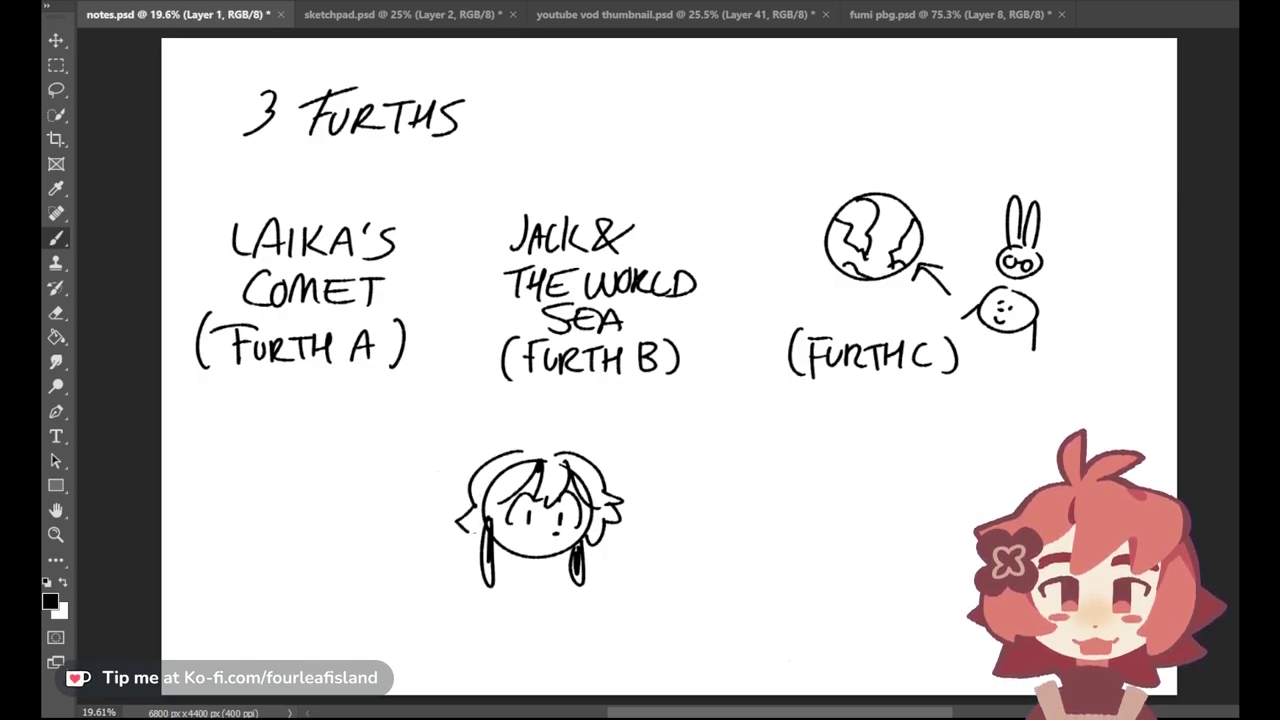
# Step: Add a tuft on top of the hair, then freckles and a small smile on the face
pyautogui.moveTo(521, 451)
pyautogui.mouseDown()
pyautogui.moveTo(518, 437)
pyautogui.moveTo(540, 452)
pyautogui.moveTo(530, 448)
pyautogui.mouseUp()
pyautogui.hotkey('ctrl', 'z')
pyautogui.moveTo(530, 446)
pyautogui.mouseDown()
pyautogui.moveTo(555, 432)
pyautogui.moveTo(553, 449)
pyautogui.mouseUp()
pyautogui.hotkey('ctrl', 'z')
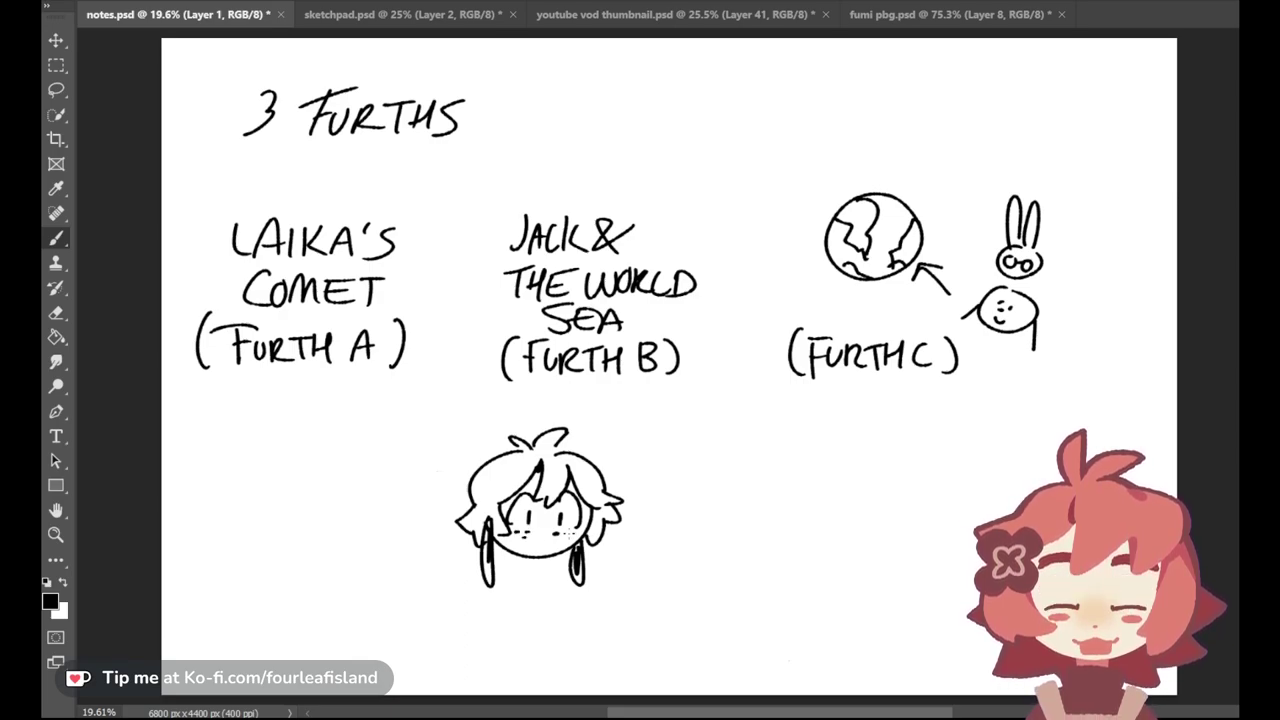
pyautogui.hotkey('ctrl', 'z')
pyautogui.moveTo(524, 547); pyautogui.dragTo(547, 547)
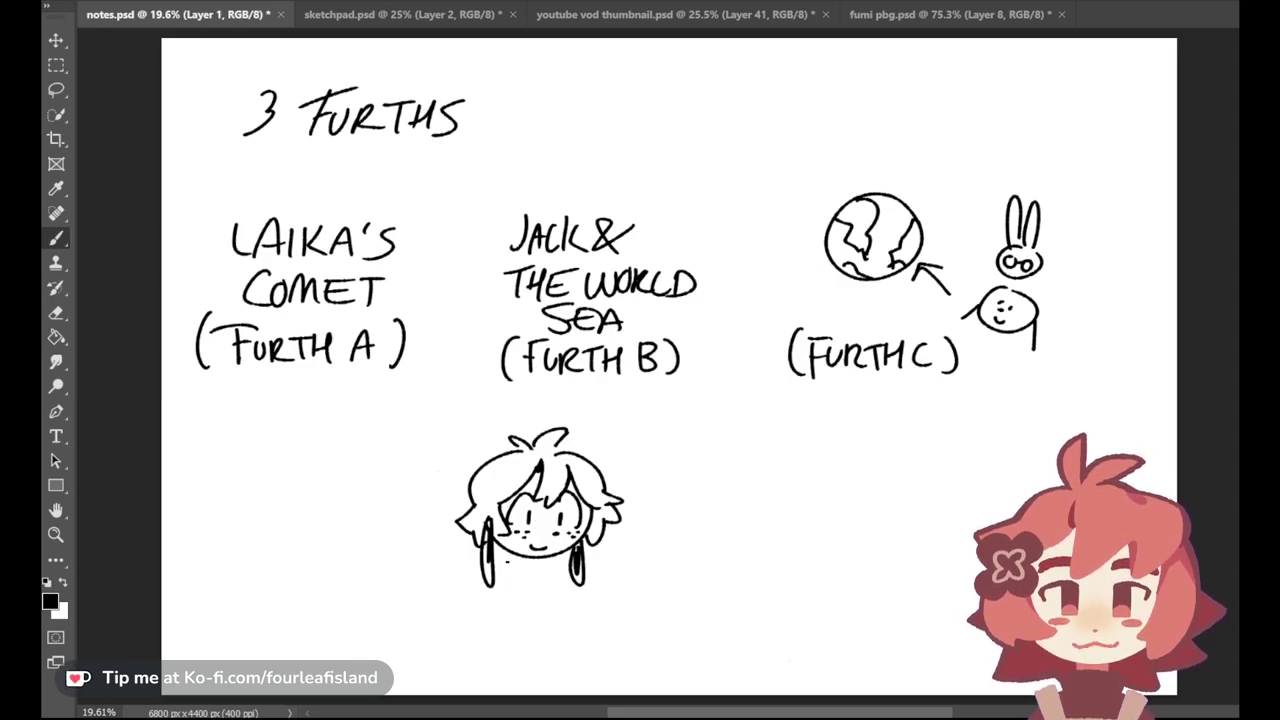
# Step: Fill the dark hair area behind the neck and draw the curved collar beneath the face
pyautogui.moveTo(510, 562)
pyautogui.mouseDown()
pyautogui.moveTo(498, 546)
pyautogui.moveTo(572, 564)
pyautogui.mouseUp()
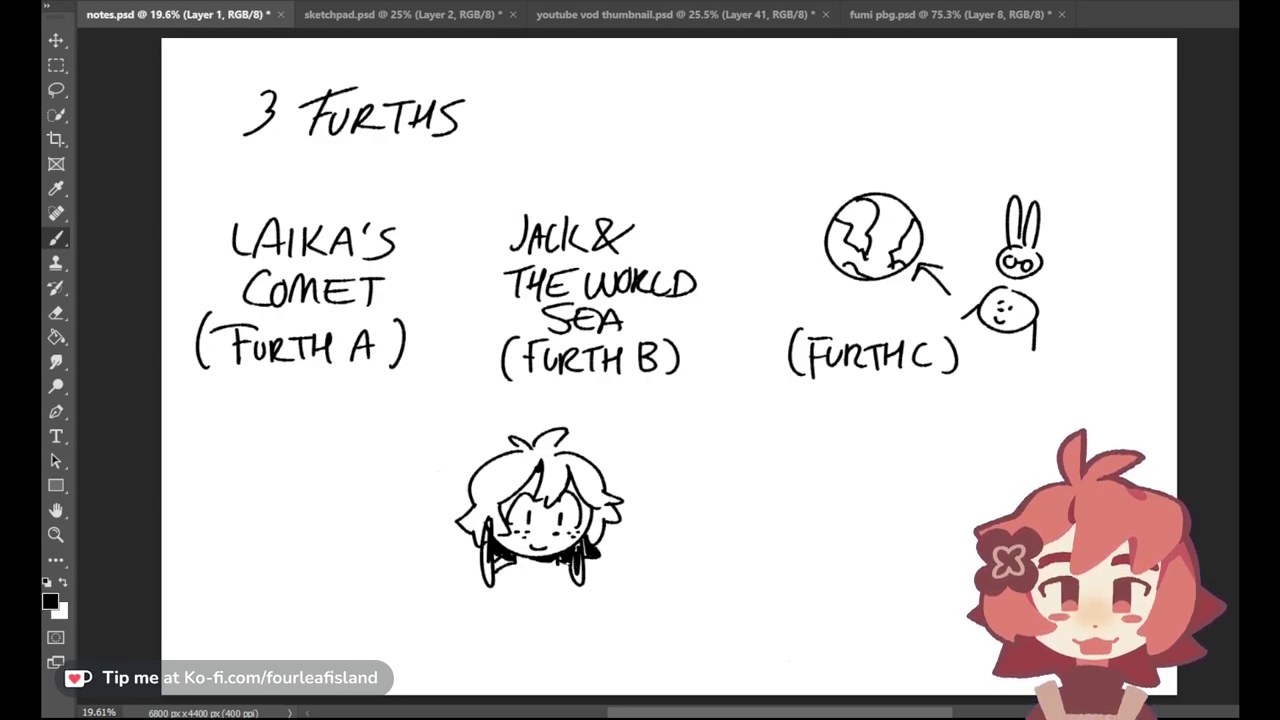
pyautogui.moveTo(506, 566)
pyautogui.mouseDown()
pyautogui.moveTo(563, 566)
pyautogui.moveTo(555, 577)
pyautogui.mouseUp()
pyautogui.hotkey('ctrl', 'z')
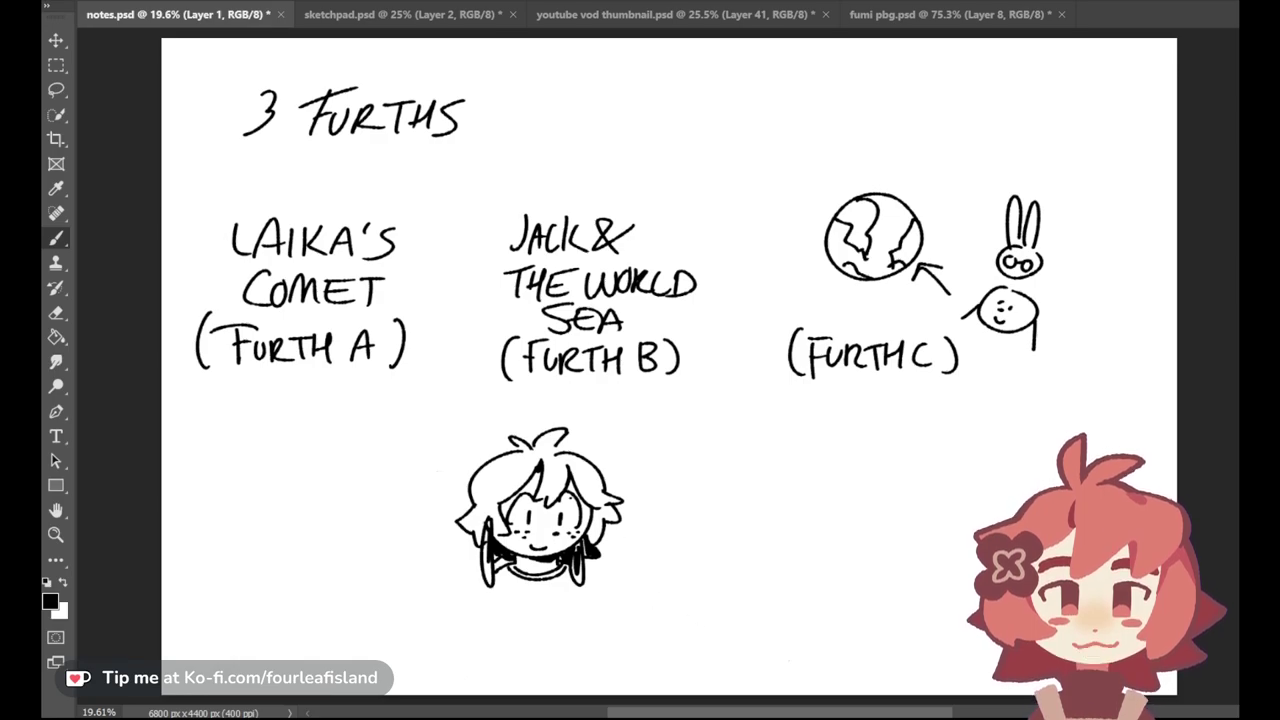
# Step: Draw a thick curved arrow from the earring-wearing head up toward "(FURTH A)"
pyautogui.moveTo(440, 505); pyautogui.dragTo(363, 411)
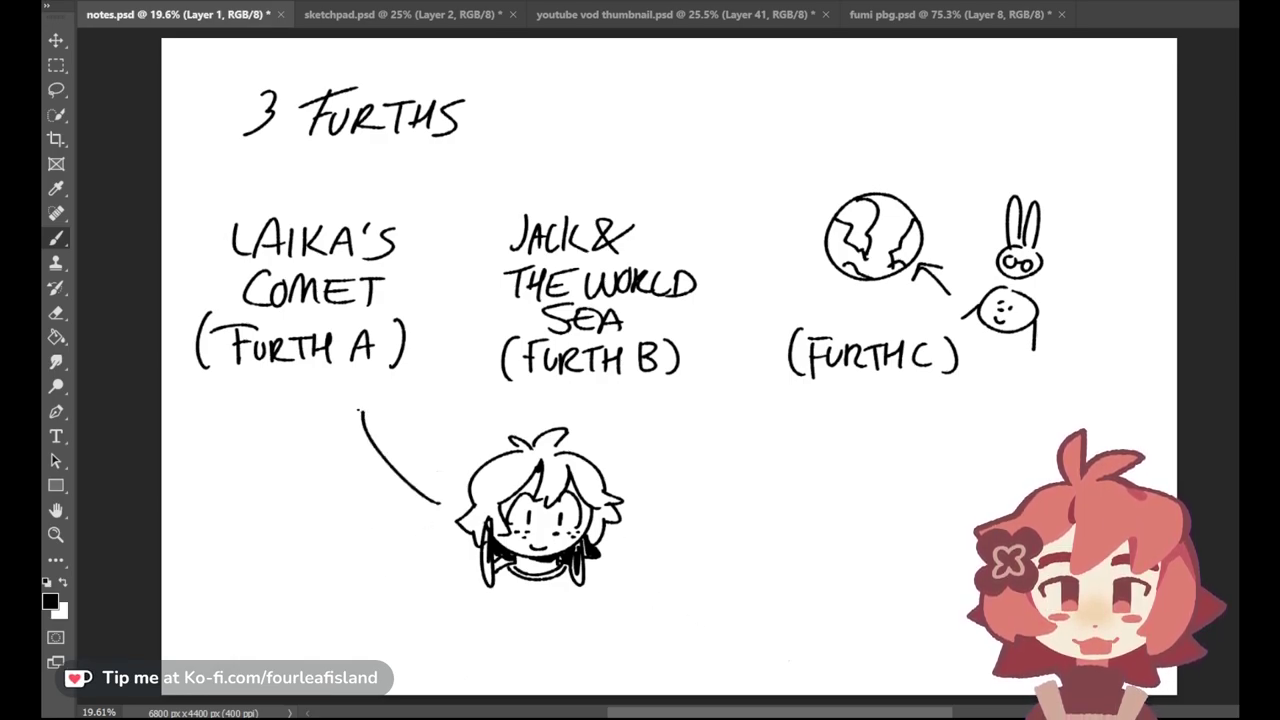
pyautogui.hotkey('ctrl', 'z')
pyautogui.moveTo(437, 520)
pyautogui.mouseDown()
pyautogui.moveTo(352, 412)
pyautogui.moveTo(420, 495)
pyautogui.mouseUp()
pyautogui.moveTo(362, 430); pyautogui.dragTo(452, 510)
pyautogui.hotkey('ctrl', 'z')
pyautogui.moveTo(362, 430); pyautogui.dragTo(455, 512)
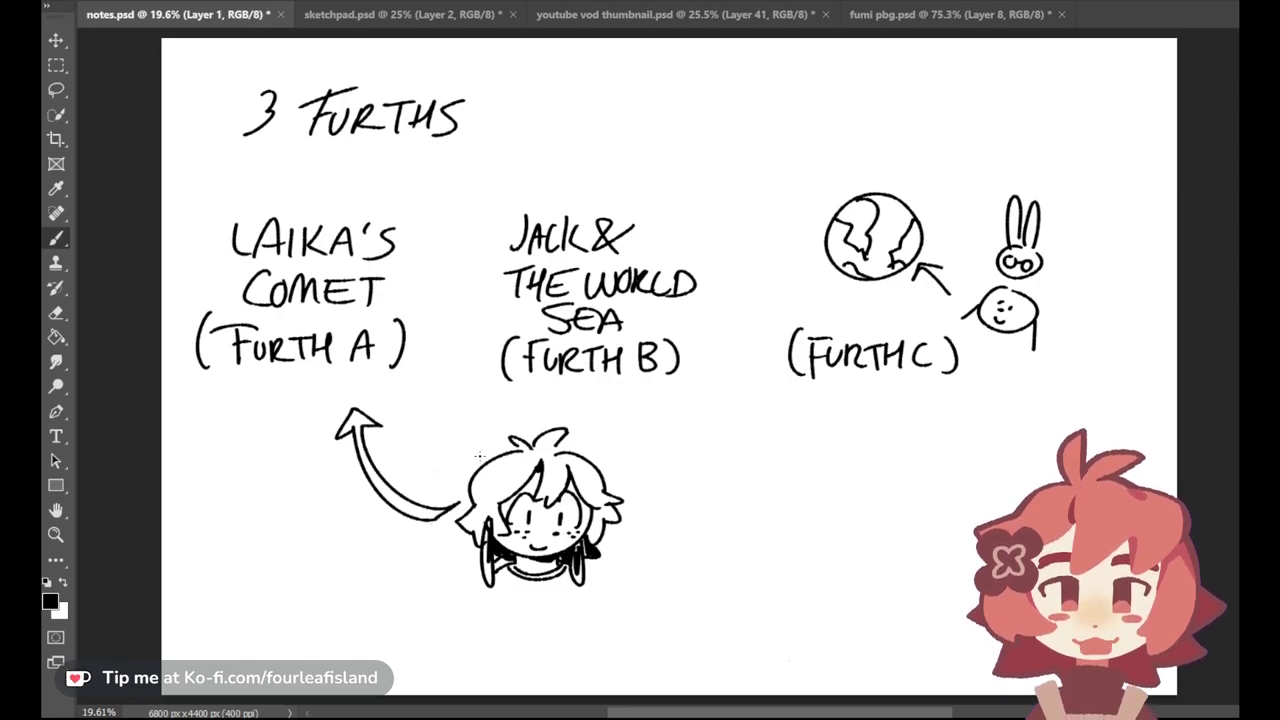
# Step: Glance at sketchpad.psd and youtube vod thumbnail.psd, return to notes.psd and remove the curved arrow toward "(FURTH A)"
pyautogui.click(450, 15)
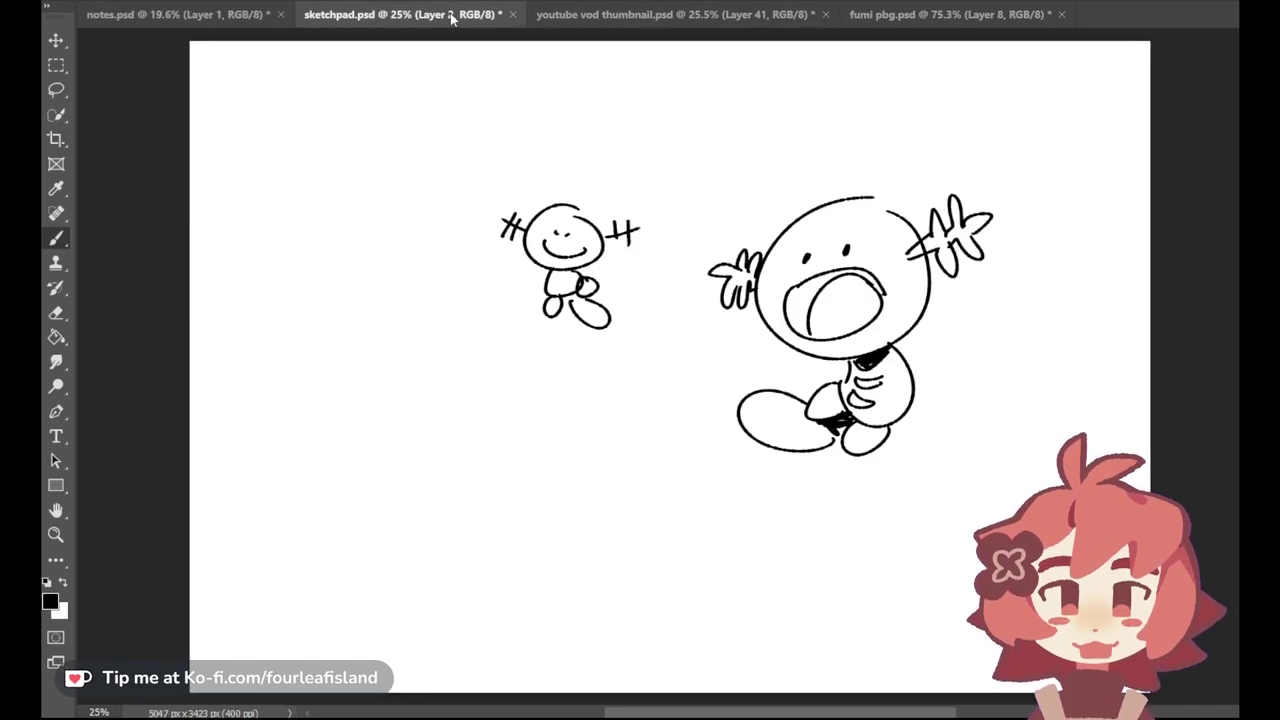
pyautogui.click(596, 16)
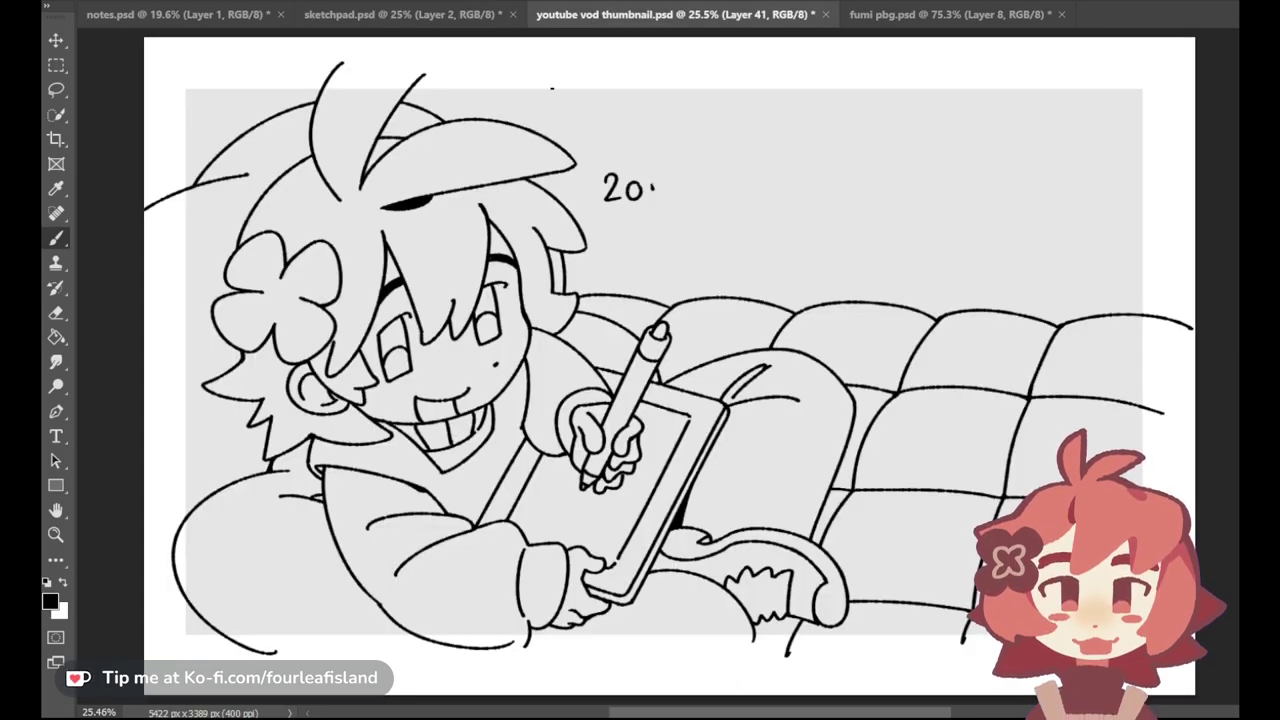
pyautogui.click(212, 16)
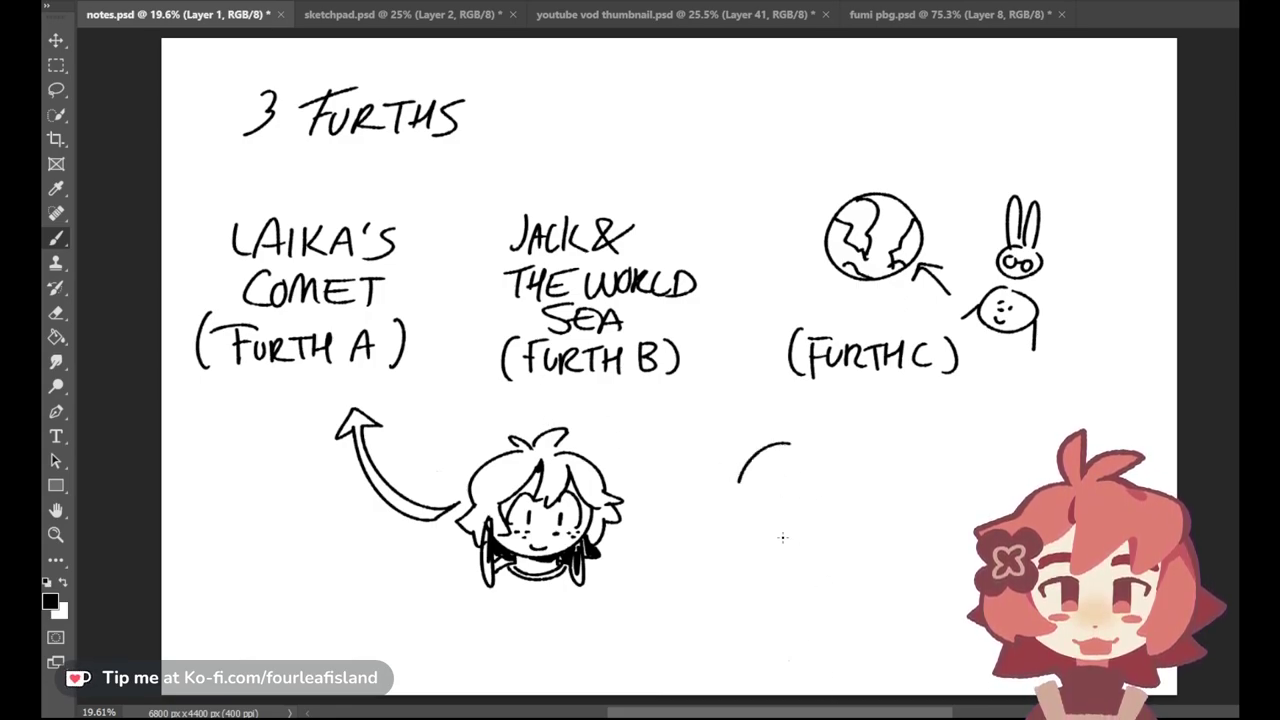
pyautogui.moveTo(465, 510)
pyautogui.mouseDown()
pyautogui.moveTo(430, 505)
pyautogui.moveTo(400, 444)
pyautogui.moveTo(366, 486)
pyautogui.moveTo(337, 409)
pyautogui.moveTo(408, 470)
pyautogui.mouseUp()
# Step: Sketch a second character's turned head with an eye and loose bangs beside the first head
pyautogui.moveTo(710, 482)
pyautogui.mouseDown()
pyautogui.moveTo(655, 500)
pyautogui.moveTo(647, 513)
pyautogui.moveTo(695, 553)
pyautogui.mouseUp()
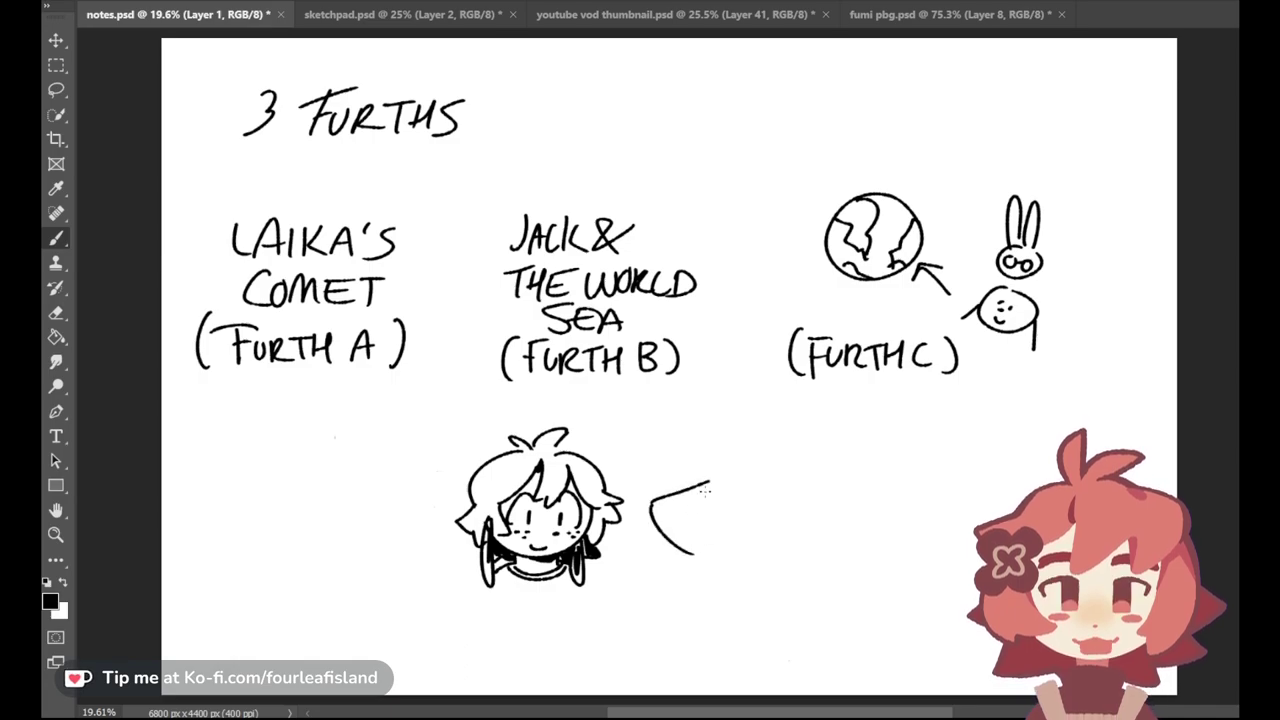
pyautogui.moveTo(709, 512); pyautogui.dragTo(718, 520)
pyautogui.moveTo(702, 475); pyautogui.dragTo(701, 544)
pyautogui.hotkey('ctrl', 'z')
pyautogui.moveTo(723, 469); pyautogui.dragTo(701, 545)
pyautogui.hotkey('ctrl', 'z')
pyautogui.moveTo(691, 482); pyautogui.dragTo(752, 469)
pyautogui.hotkey('ctrl', 'z')
pyautogui.moveTo(701, 488)
pyautogui.mouseDown()
pyautogui.moveTo(747, 474)
pyautogui.moveTo(735, 544)
pyautogui.mouseUp()
pyautogui.hotkey('ctrl', 'z')
pyautogui.hotkey('ctrl', 'z')
pyautogui.hotkey('ctrl', 'z')
# Step: Add two rounded shapes at the top and back of the second head, hatching the larger one
pyautogui.moveTo(749, 484)
pyautogui.mouseDown()
pyautogui.moveTo(780, 445)
pyautogui.moveTo(768, 471)
pyautogui.mouseUp()
pyautogui.moveTo(752, 471)
pyautogui.mouseDown()
pyautogui.moveTo(773, 457)
pyautogui.moveTo(779, 525)
pyautogui.moveTo(818, 514)
pyautogui.moveTo(787, 479)
pyautogui.mouseUp()
pyautogui.hotkey('ctrl', 'z')
pyautogui.moveTo(767, 500)
pyautogui.mouseDown()
pyautogui.moveTo(799, 483)
pyautogui.moveTo(809, 492)
pyautogui.mouseUp()
pyautogui.moveTo(769, 512)
pyautogui.mouseDown()
pyautogui.moveTo(806, 502)
pyautogui.moveTo(766, 482)
pyautogui.mouseUp()
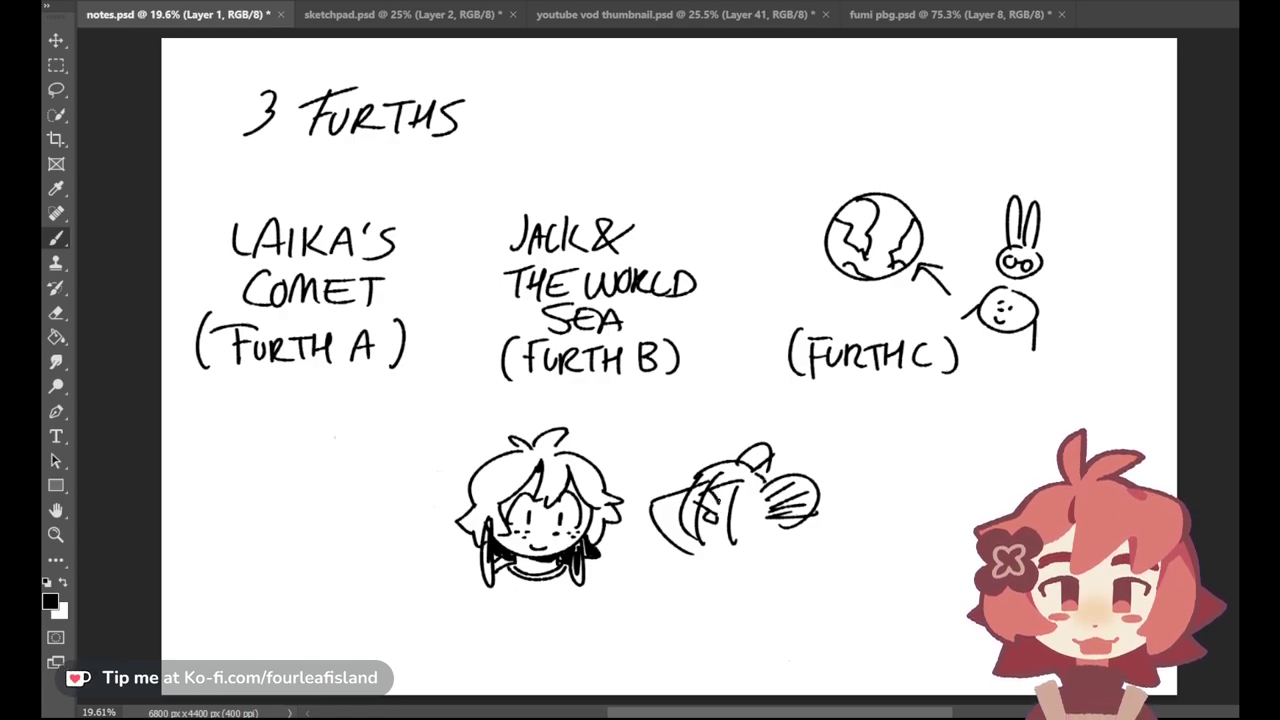
# Step: Draw the second character's long hair falling in pointed locks and add the neck and shoulder line
pyautogui.moveTo(733, 544)
pyautogui.mouseDown()
pyautogui.moveTo(758, 620)
pyautogui.moveTo(773, 579)
pyautogui.mouseUp()
pyautogui.moveTo(787, 527); pyautogui.dragTo(777, 600)
pyautogui.hotkey('ctrl', 'z')
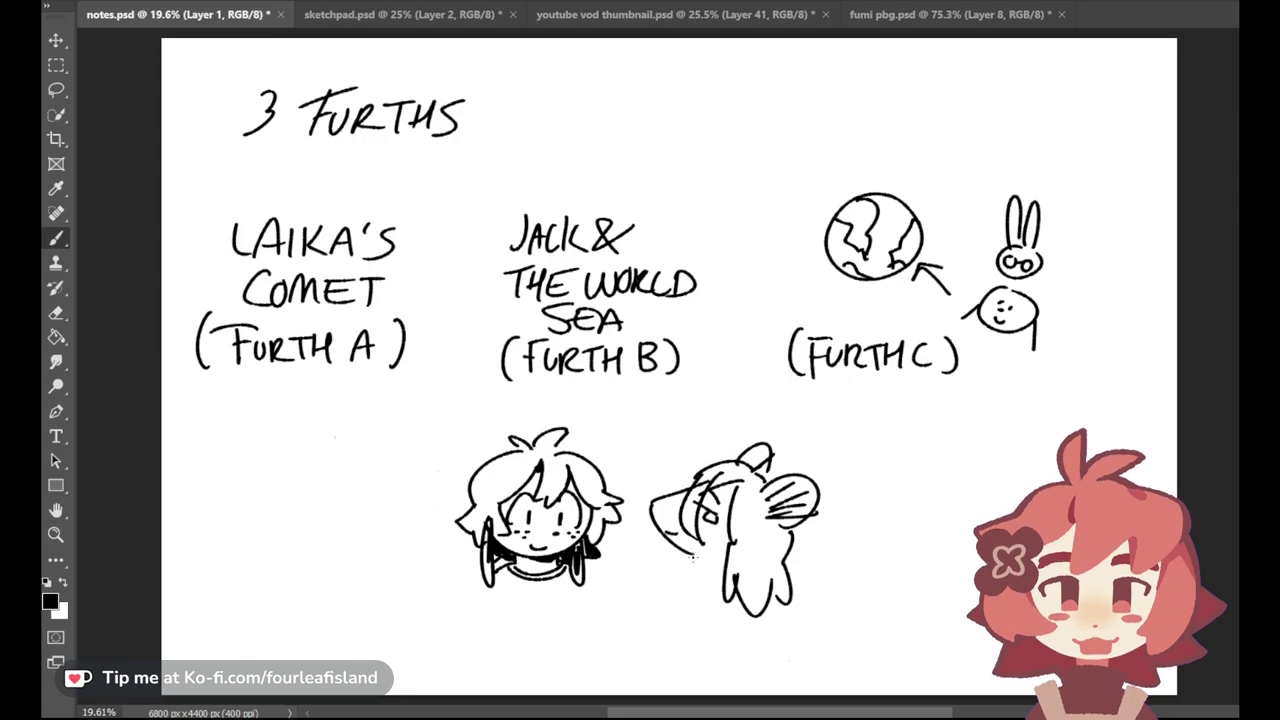
pyautogui.moveTo(704, 561)
pyautogui.mouseDown()
pyautogui.moveTo(695, 584)
pyautogui.moveTo(724, 560)
pyautogui.mouseUp()
pyautogui.hotkey('ctrl', 'z')
# Step: Draw a third round face beneath "(FURTH C)" with closed eyes, blush lines and a smile
pyautogui.moveTo(933, 470); pyautogui.dragTo(918, 476)
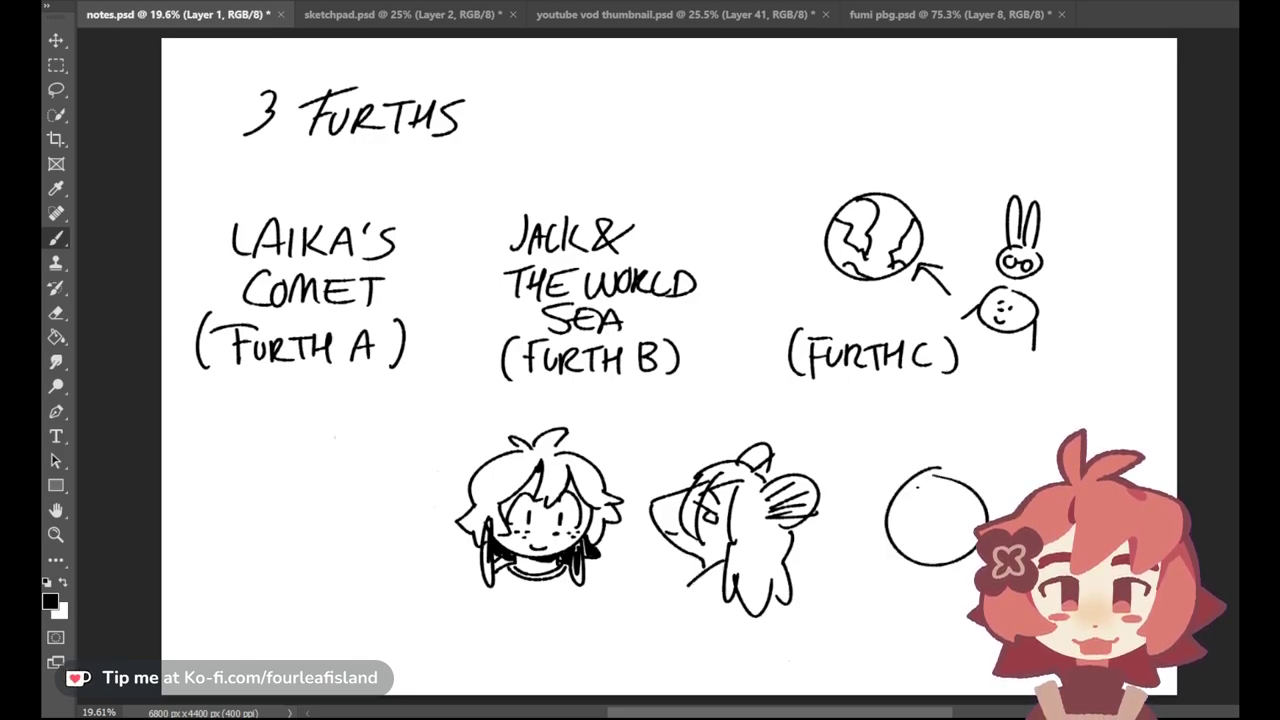
pyautogui.moveTo(902, 533); pyautogui.dragTo(910, 543)
pyautogui.moveTo(907, 531); pyautogui.dragTo(917, 543)
pyautogui.moveTo(914, 532)
pyautogui.mouseDown()
pyautogui.moveTo(924, 541)
pyautogui.moveTo(929, 520)
pyautogui.moveTo(968, 520)
pyautogui.moveTo(954, 544)
pyautogui.mouseUp()
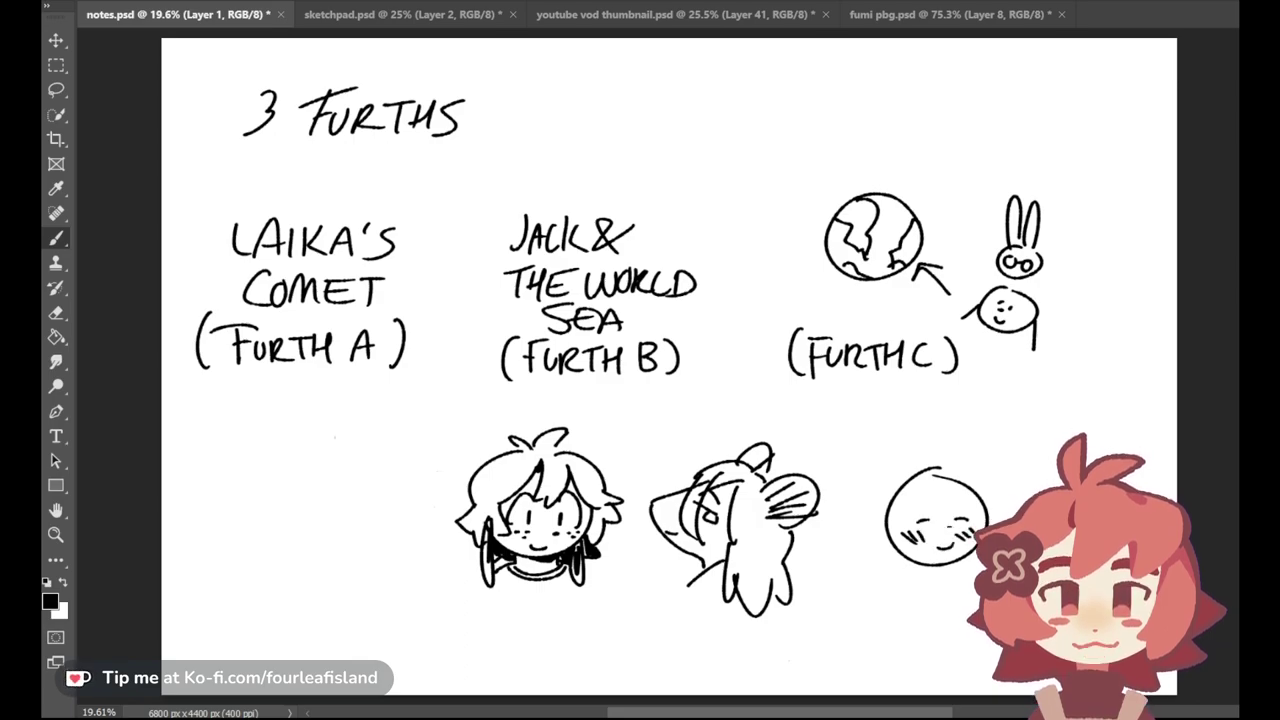
# Step: Draw bangs over the third face, rework its mouth and add a small ear at its side
pyautogui.moveTo(928, 500)
pyautogui.mouseDown()
pyautogui.moveTo(904, 513)
pyautogui.moveTo(941, 488)
pyautogui.mouseUp()
pyautogui.hotkey('ctrl', 'z')
pyautogui.moveTo(937, 548); pyautogui.dragTo(901, 553)
pyautogui.click(897, 538)
pyautogui.hotkey('ctrl', 'z')
pyautogui.moveTo(904, 509); pyautogui.dragTo(907, 535)
pyautogui.moveTo(895, 533); pyautogui.dragTo(902, 543)
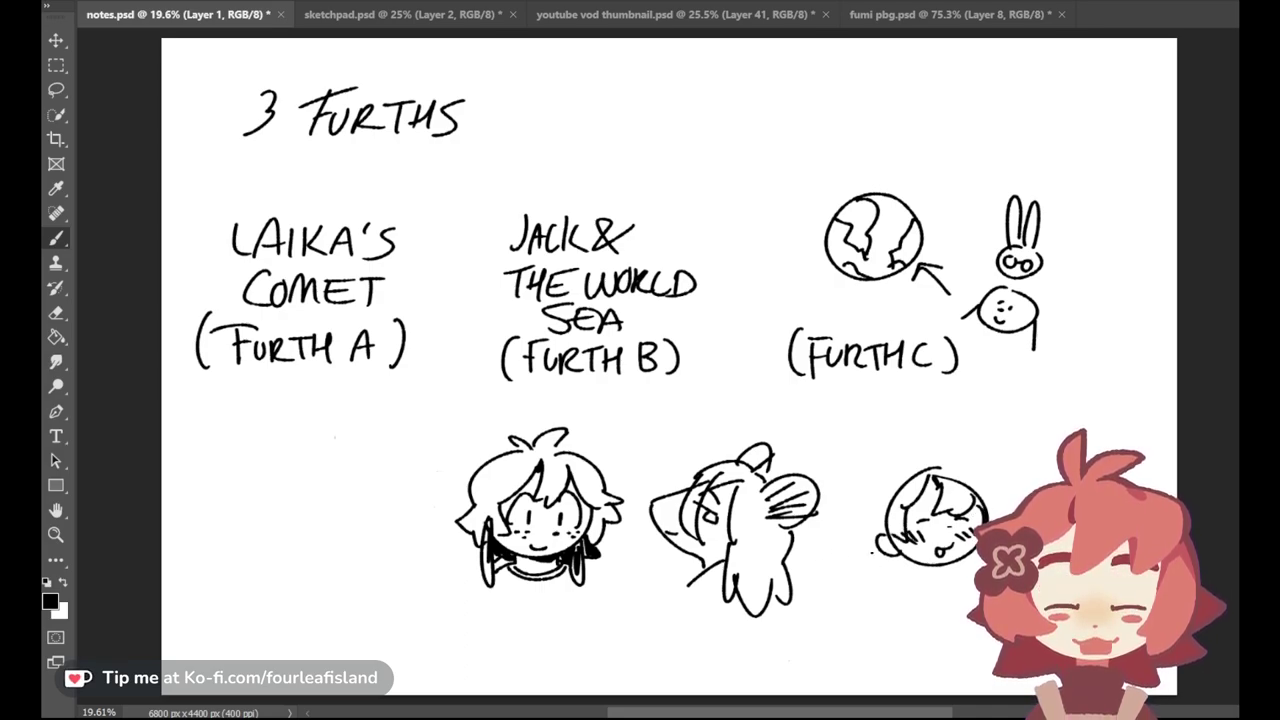
# Step: Sketch hair strokes along the side and beneath the third face
pyautogui.moveTo(870, 535)
pyautogui.mouseDown()
pyautogui.moveTo(884, 567)
pyautogui.moveTo(873, 567)
pyautogui.moveTo(894, 562)
pyautogui.mouseUp()
pyautogui.hotkey('ctrl', 'z')
pyautogui.hotkey('ctrl', 'z')
pyautogui.hotkey('ctrl', 'z')
pyautogui.moveTo(869, 511); pyautogui.dragTo(870, 567)
pyautogui.moveTo(873, 569); pyautogui.dragTo(911, 574)
pyautogui.hotkey('ctrl', 'z')
pyautogui.moveTo(907, 463)
pyautogui.mouseDown()
pyautogui.moveTo(879, 476)
pyautogui.moveTo(869, 513)
pyautogui.moveTo(974, 467)
pyautogui.moveTo(1005, 498)
pyautogui.moveTo(994, 524)
pyautogui.mouseUp()
pyautogui.hotkey('ctrl', 'z')
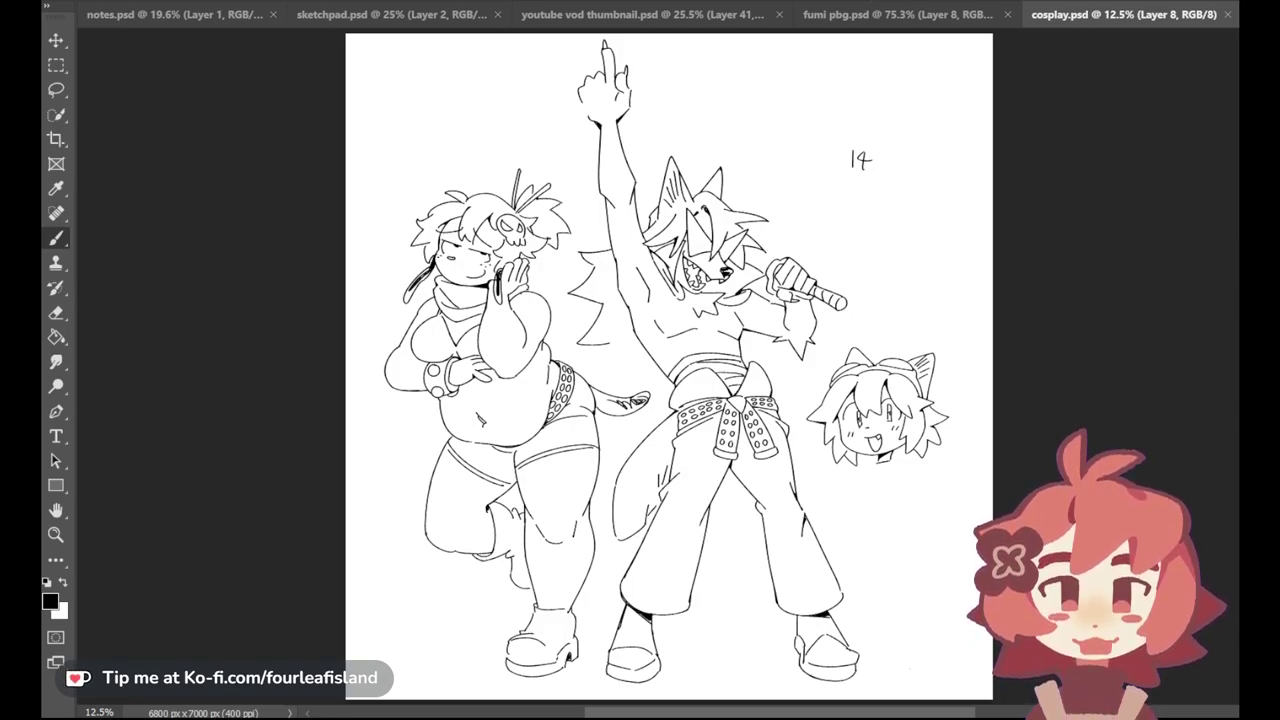
# Step: Switch to fumi pbg.psd and ink the neck and the scarf's upper edge beneath the cat-eared head
pyautogui.click(900, 14)
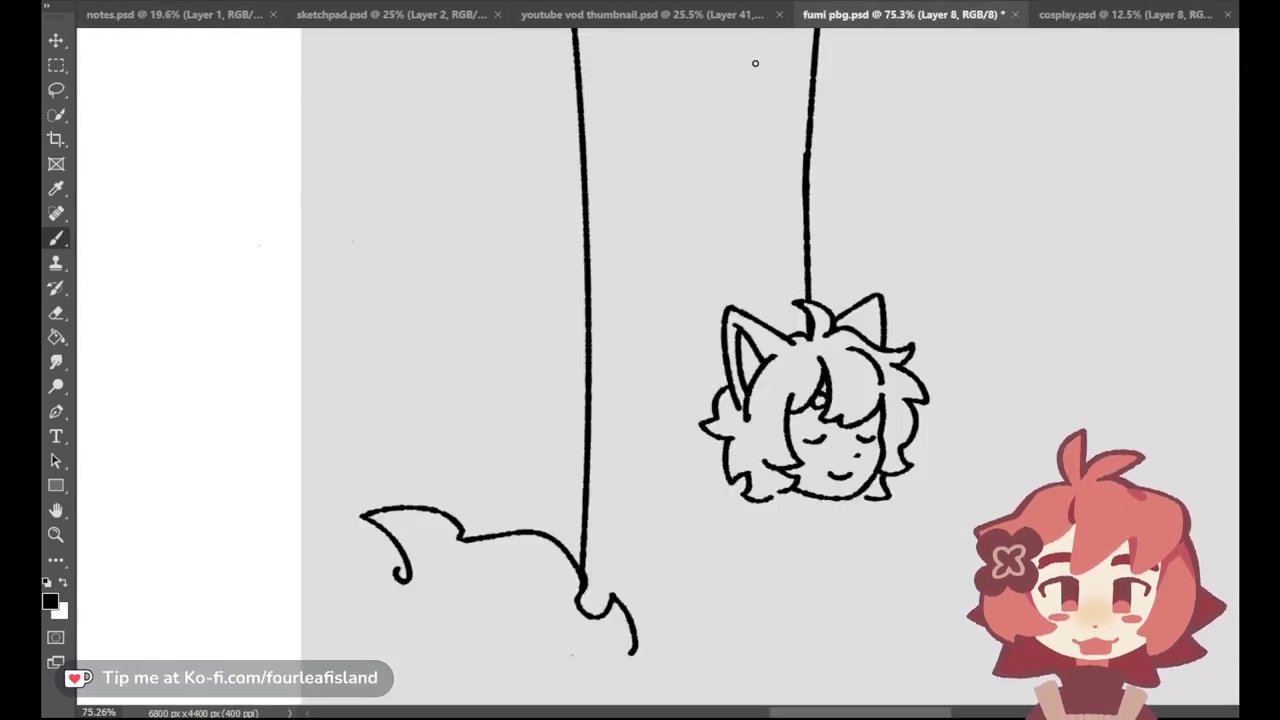
pyautogui.click(1096, 14)
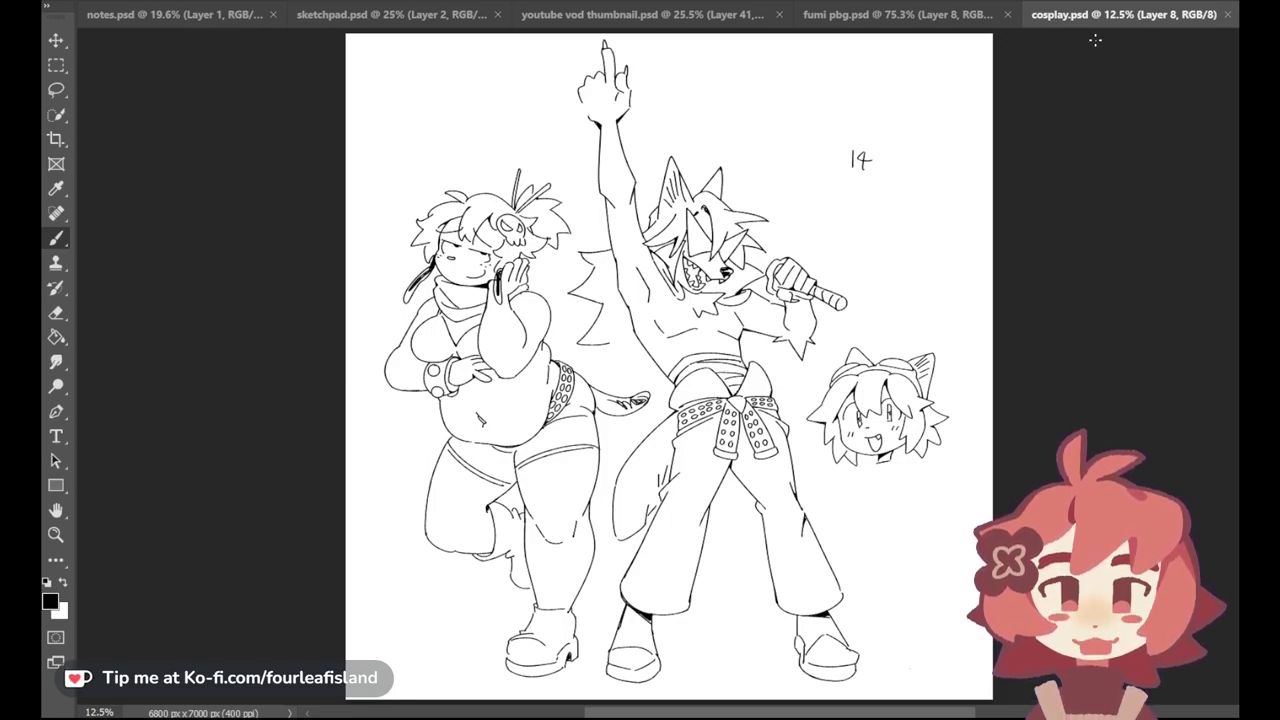
pyautogui.click(918, 14)
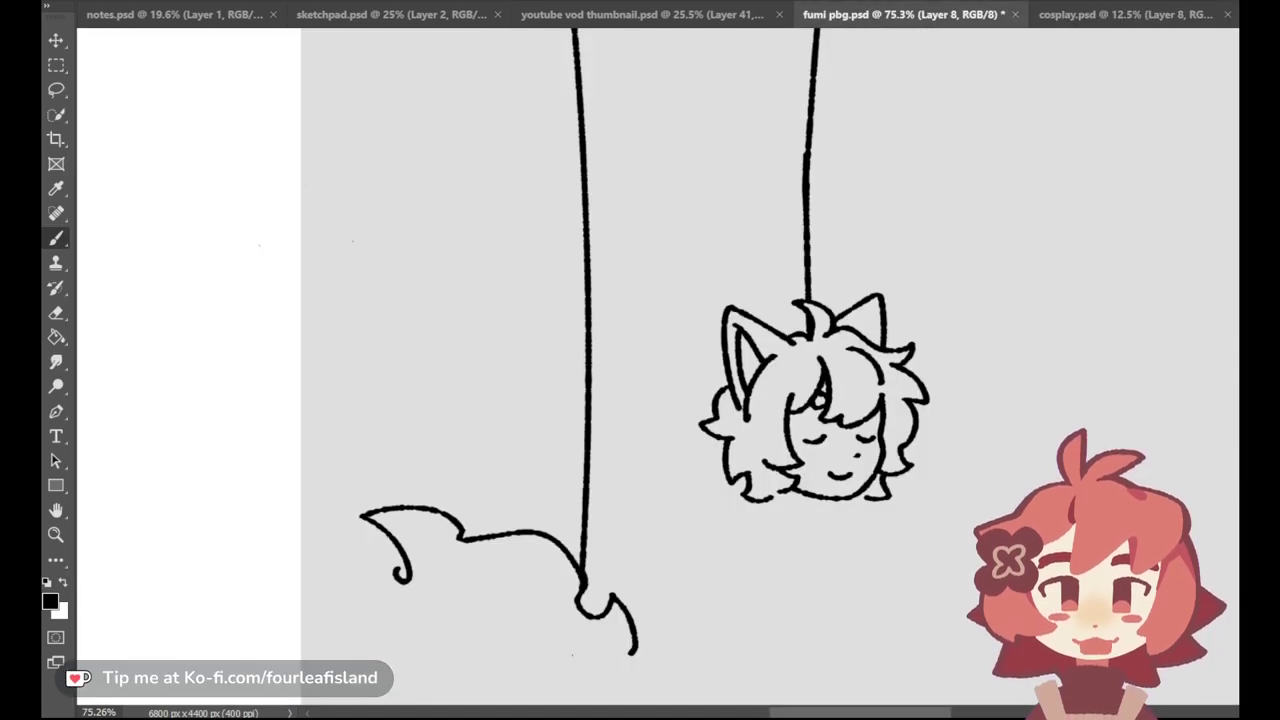
pyautogui.scroll(-3, 822, 348)
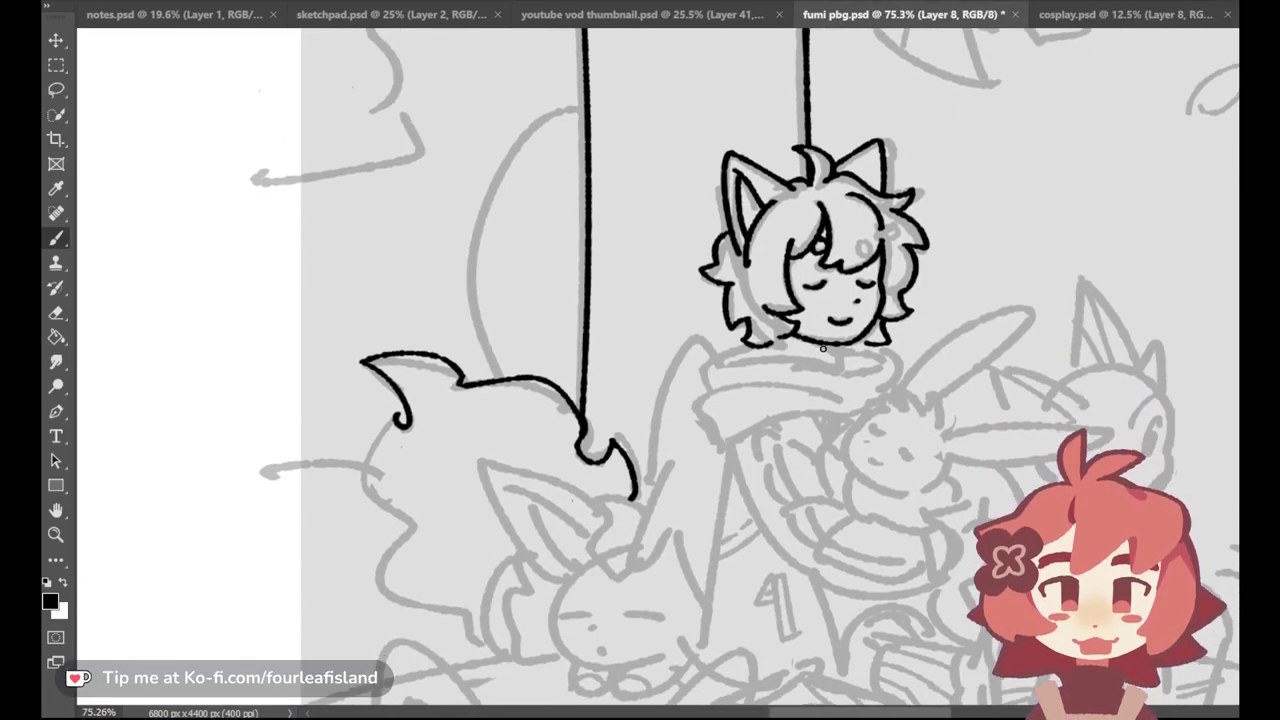
pyautogui.moveTo(839, 350); pyautogui.dragTo(841, 366)
pyautogui.hotkey('ctrl', 'z')
pyautogui.hotkey('ctrl', 'z')
pyautogui.moveTo(727, 364); pyautogui.dragTo(840, 373)
pyautogui.hotkey('ctrl', 'z')
pyautogui.moveTo(705, 362); pyautogui.dragTo(745, 344)
pyautogui.hotkey('ctrl', 'z')
pyautogui.hotkey('ctrl', 'z')
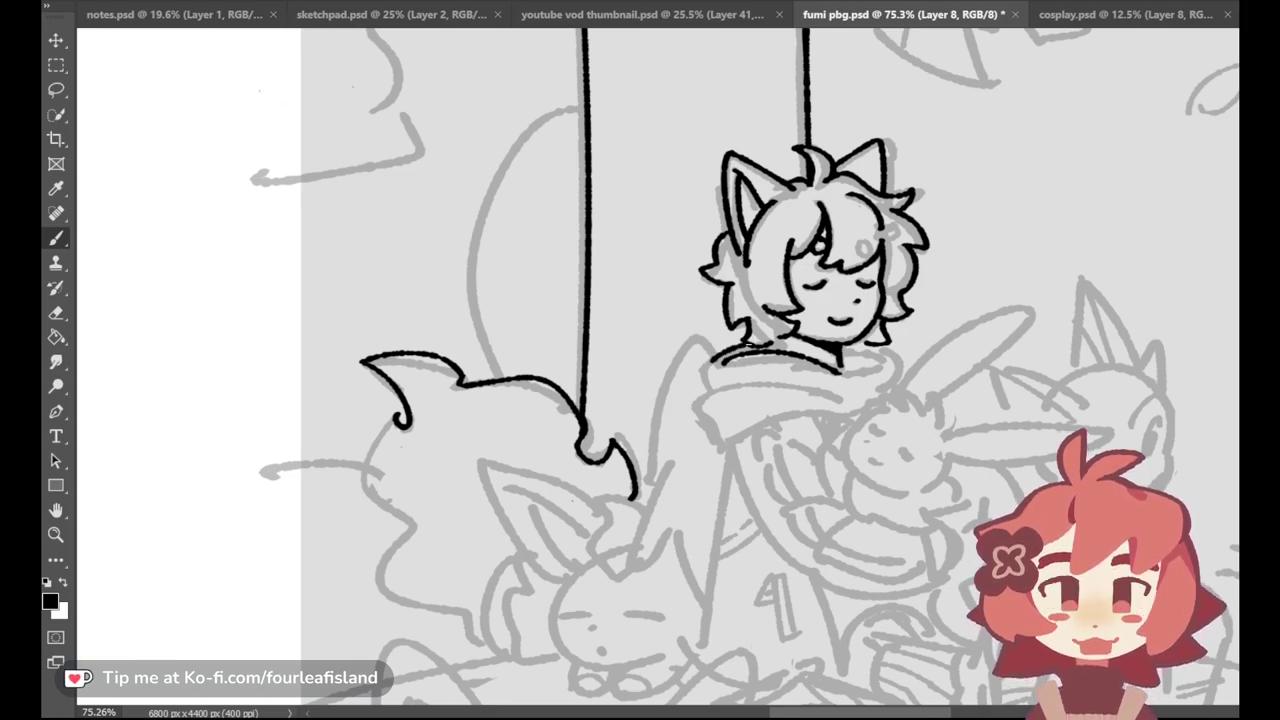
# Step: Ink the rounded side ends of the scarf's upper fold around the cat-eared character's neck
pyautogui.hotkey('ctrl', 'z')
pyautogui.moveTo(713, 362); pyautogui.dragTo(718, 390)
pyautogui.hotkey('ctrl', 'z')
pyautogui.hotkey('ctrl', 'z')
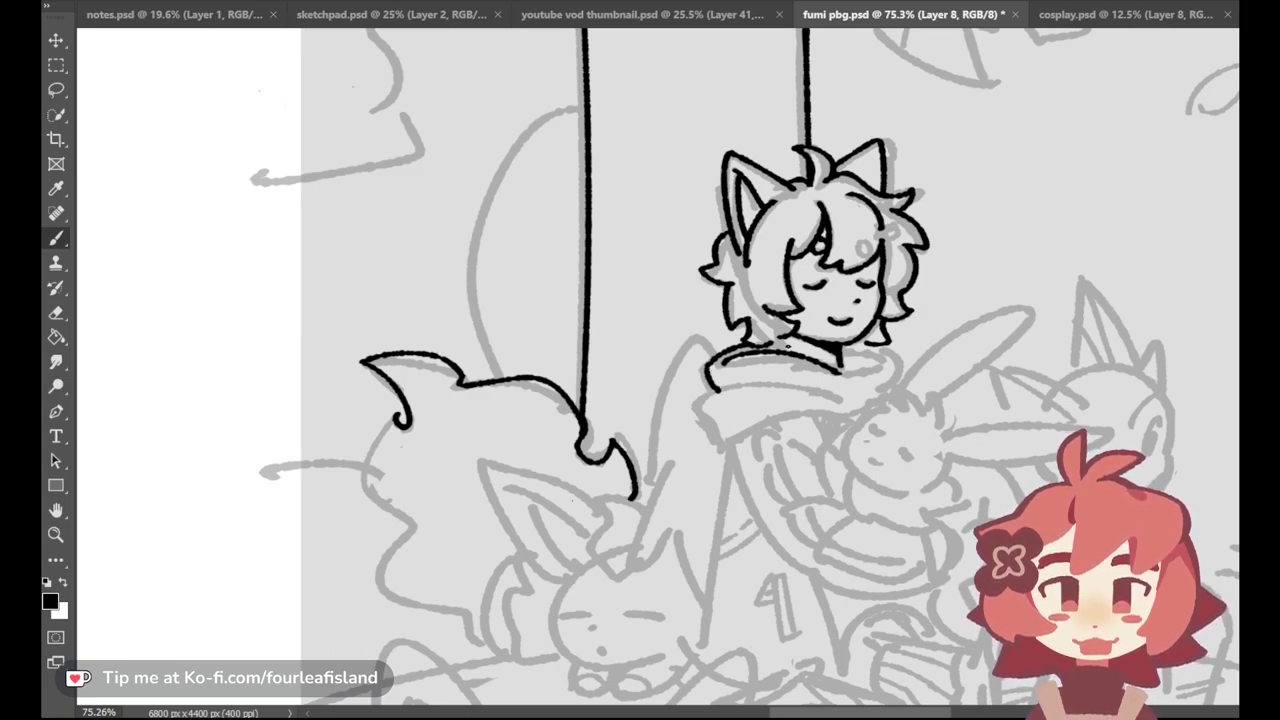
pyautogui.moveTo(841, 371)
pyautogui.mouseDown()
pyautogui.moveTo(870, 351)
pyautogui.moveTo(899, 362)
pyautogui.moveTo(879, 390)
pyautogui.mouseUp()
pyautogui.hotkey('ctrl', 'z')
pyautogui.hotkey('ctrl', 'z')
pyautogui.hotkey('ctrl', 'z')
pyautogui.hotkey('ctrl', 'z')
pyautogui.hotkey('ctrl', 'z')
pyautogui.hotkey('ctrl', 'z')
# Step: Ink a curved line along the lower edge of the scarf's upper fold
pyautogui.moveTo(731, 385); pyautogui.dragTo(832, 395)
pyautogui.hotkey('ctrl', 'z')
pyautogui.hotkey('ctrl', 'z')
pyautogui.hotkey('ctrl', 'z')
pyautogui.moveTo(842, 401); pyautogui.dragTo(846, 402)
pyautogui.hotkey('ctrl', 'z')
pyautogui.moveTo(720, 390); pyautogui.dragTo(841, 398)
pyautogui.hotkey('ctrl', 'z')
pyautogui.moveTo(729, 389); pyautogui.dragTo(833, 397)
pyautogui.hotkey('ctrl', 'z')
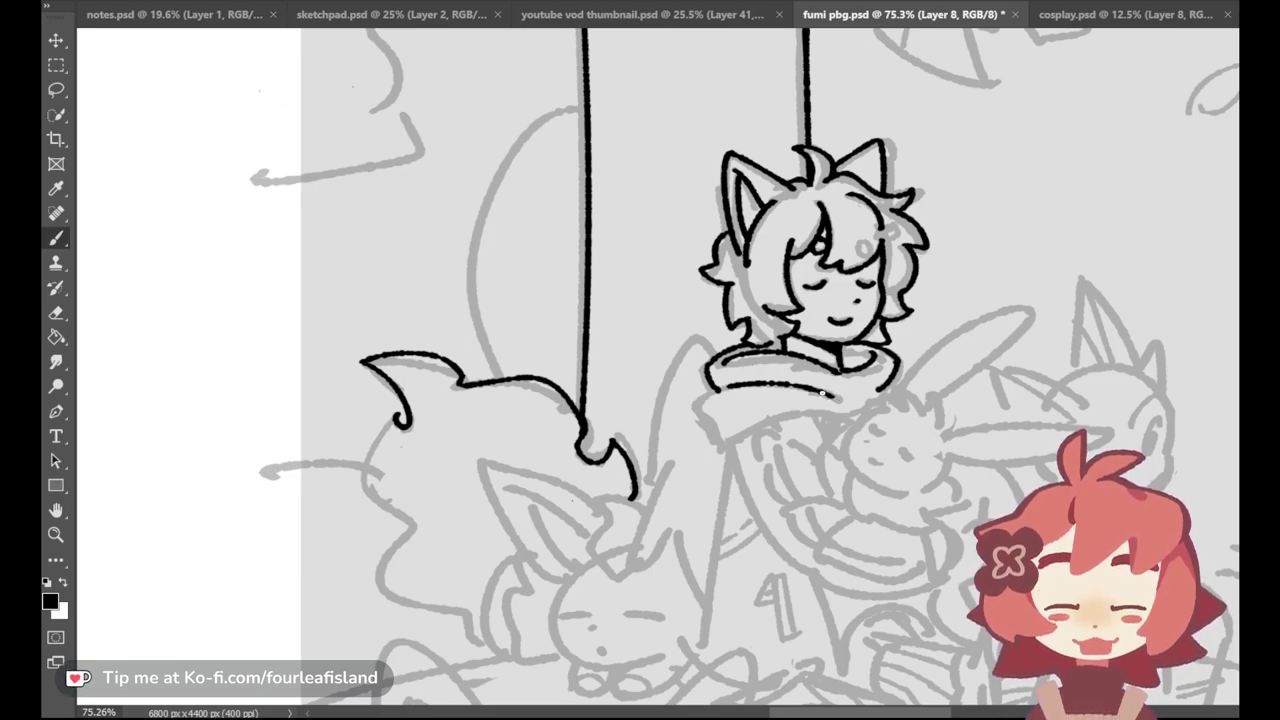
# Step: Ink the scarf's lower fold, tracing its outer side and its curved bottom edge towards the small creature
pyautogui.moveTo(719, 391)
pyautogui.mouseDown()
pyautogui.moveTo(704, 416)
pyautogui.moveTo(715, 427)
pyautogui.mouseUp()
pyautogui.hotkey('ctrl', 'z')
pyautogui.hotkey('ctrl', 'z')
pyautogui.hotkey('ctrl', 'z')
pyautogui.moveTo(705, 416)
pyautogui.mouseDown()
pyautogui.moveTo(727, 447)
pyautogui.moveTo(853, 409)
pyautogui.mouseUp()
pyautogui.hotkey('ctrl', 'z')
pyautogui.hotkey('ctrl', 'z')
pyautogui.moveTo(735, 442); pyautogui.dragTo(846, 416)
pyautogui.hotkey('ctrl', 'z')
pyautogui.hotkey('ctrl', 'z')
pyautogui.moveTo(733, 440); pyautogui.dragTo(848, 410)
pyautogui.hotkey('ctrl', 'z')
pyautogui.hotkey('ctrl', 'z')
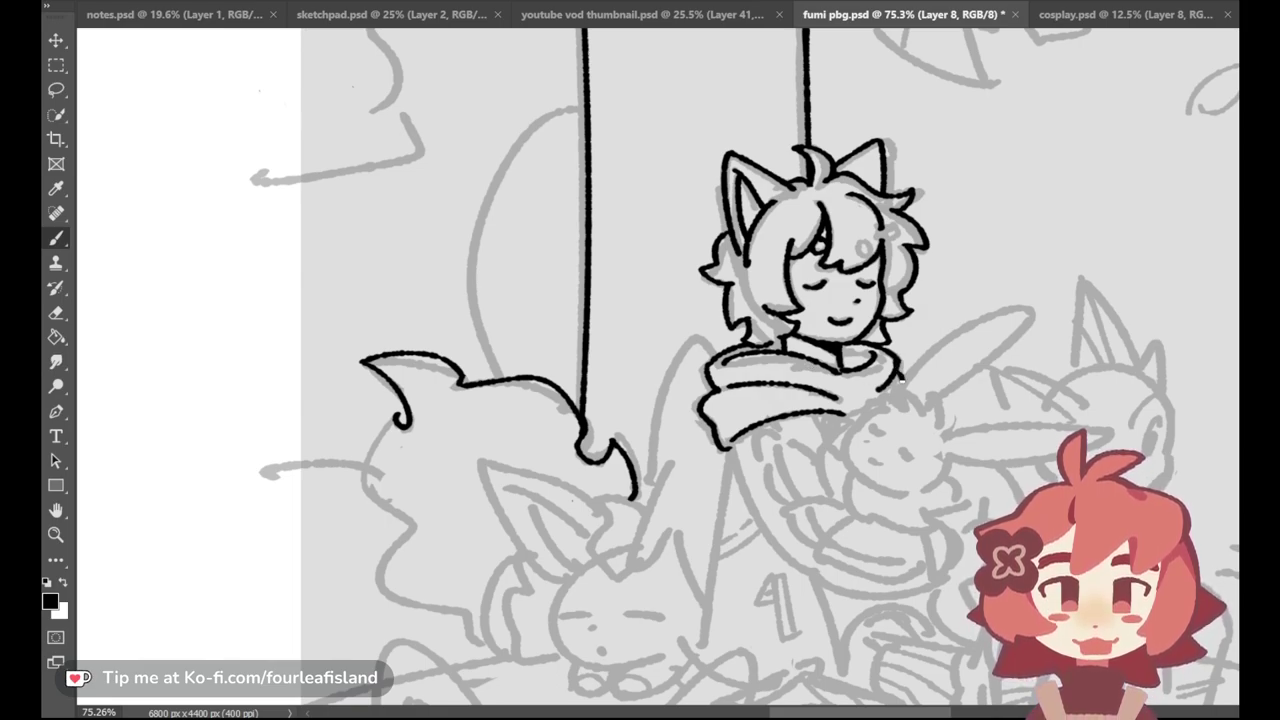
# Step: Ink the outline of the small creature's long raised ear, tracing both edges up to the tip
pyautogui.hotkey('ctrl', 'z')
pyautogui.moveTo(895, 405)
pyautogui.mouseDown()
pyautogui.moveTo(1037, 308)
pyautogui.moveTo(931, 406)
pyautogui.moveTo(1035, 317)
pyautogui.moveTo(1029, 307)
pyautogui.mouseUp()
pyautogui.hotkey('ctrl', 'z')
pyautogui.hotkey('ctrl', 'z')
pyautogui.hotkey('ctrl', 'z')
pyautogui.hotkey('ctrl', 'z')
pyautogui.hotkey('ctrl', 'z')
pyautogui.moveTo(892, 406); pyautogui.dragTo(1026, 312)
pyautogui.hotkey('ctrl', 'z')
pyautogui.hotkey('ctrl', 'z')
pyautogui.moveTo(886, 405); pyautogui.dragTo(1030, 307)
pyautogui.hotkey('ctrl', 'z')
pyautogui.hotkey('ctrl', 'z')
pyautogui.moveTo(895, 401); pyautogui.dragTo(1033, 314)
pyautogui.hotkey('ctrl', 'z')
pyautogui.moveTo(894, 400)
pyautogui.mouseDown()
pyautogui.moveTo(1023, 311)
pyautogui.moveTo(961, 391)
pyautogui.mouseUp()
pyautogui.hotkey('ctrl', 'z')
pyautogui.moveTo(1026, 314); pyautogui.dragTo(936, 395)
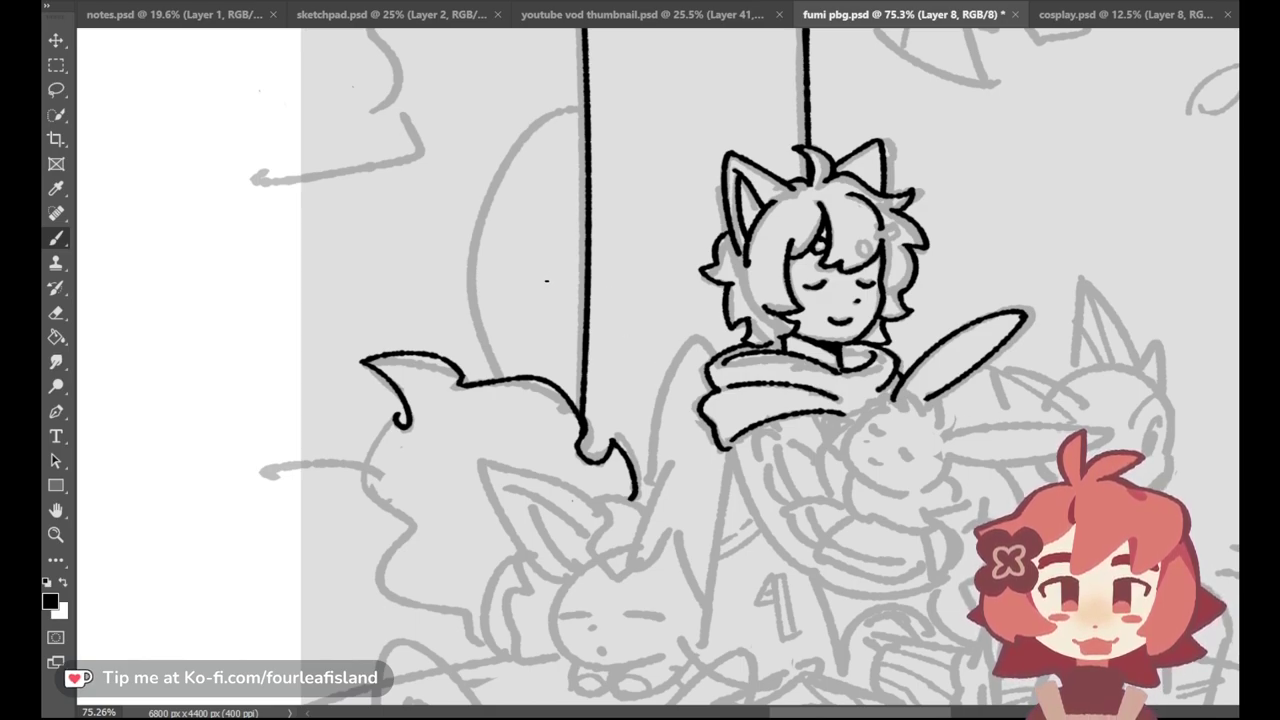
# Step: Clean up the tip of the raised ear with the Eraser
pyautogui.press('e')
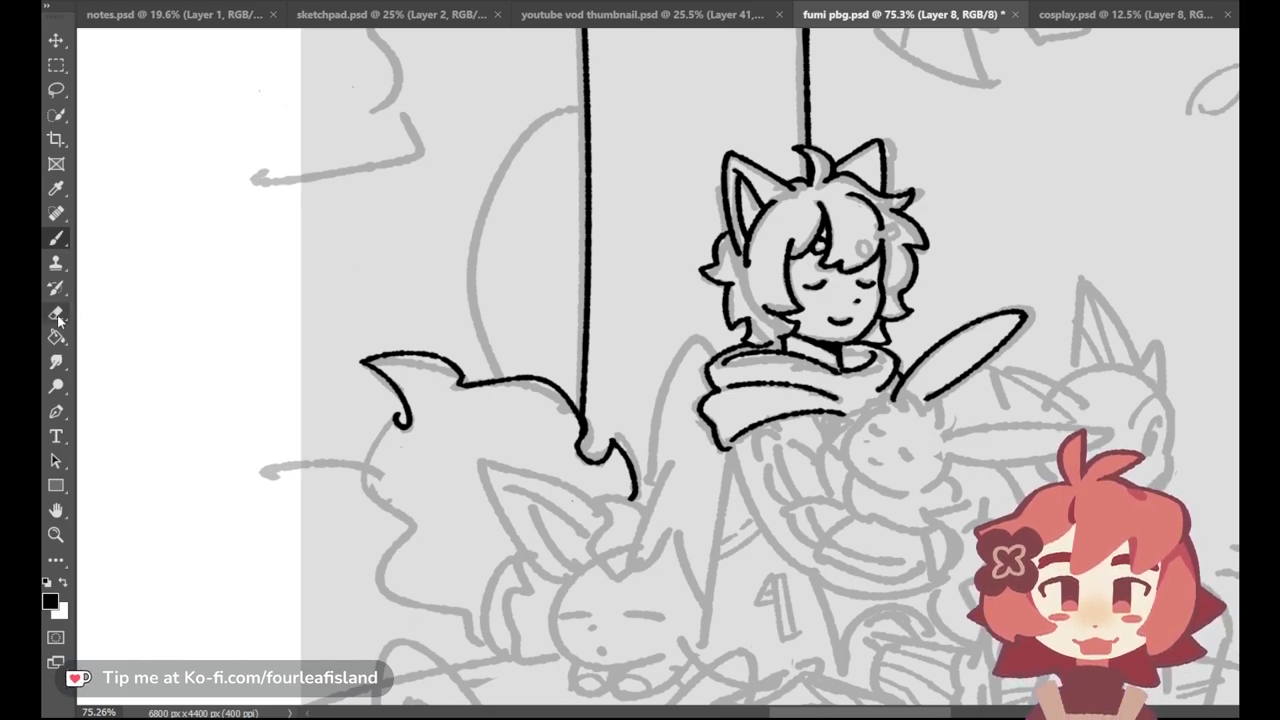
pyautogui.moveTo(166, 37); pyautogui.dragTo(158, 41)
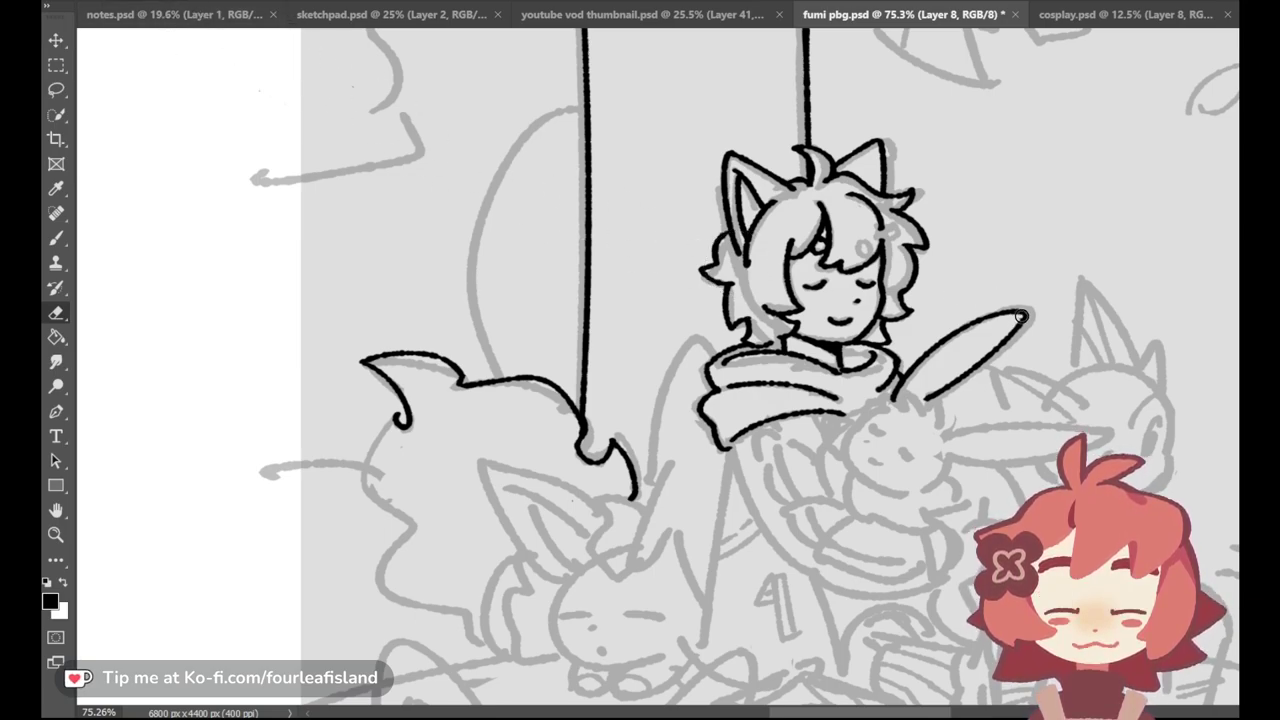
pyautogui.moveTo(1017, 321); pyautogui.dragTo(1018, 318)
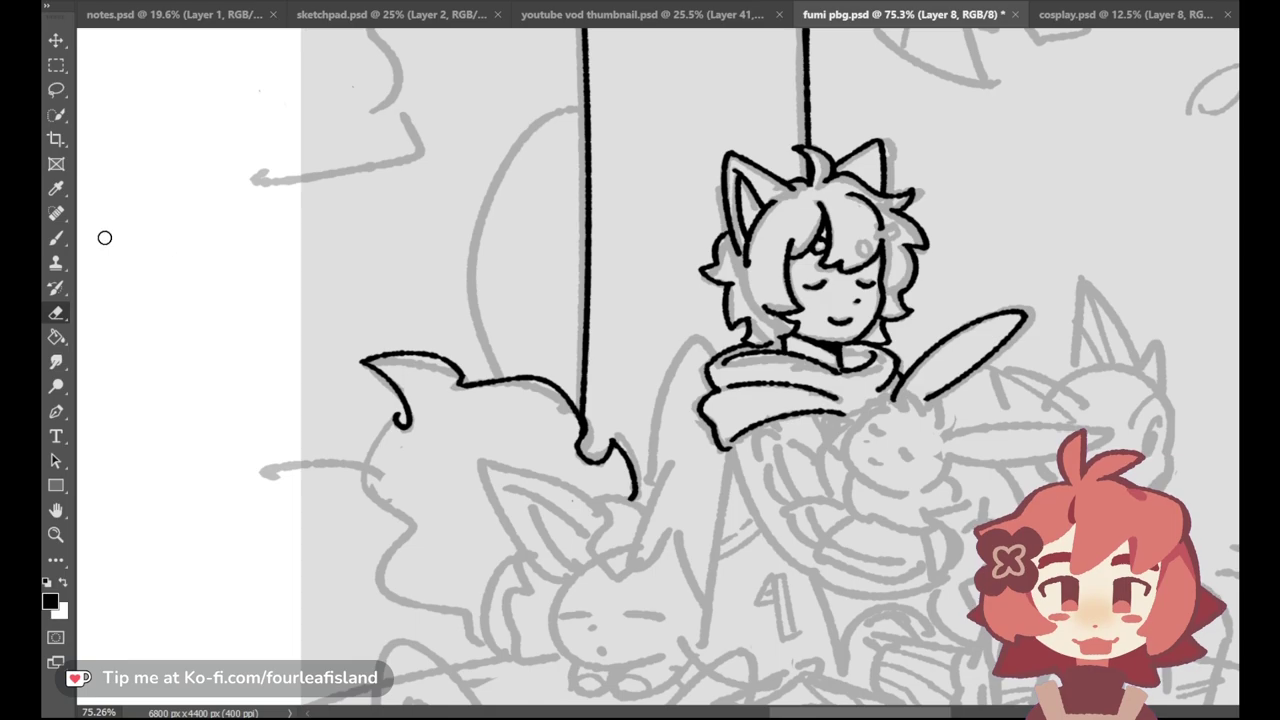
# Step: Ink the spiky fur tufts across the top of the small creature's head with the Brush
pyautogui.press('b')
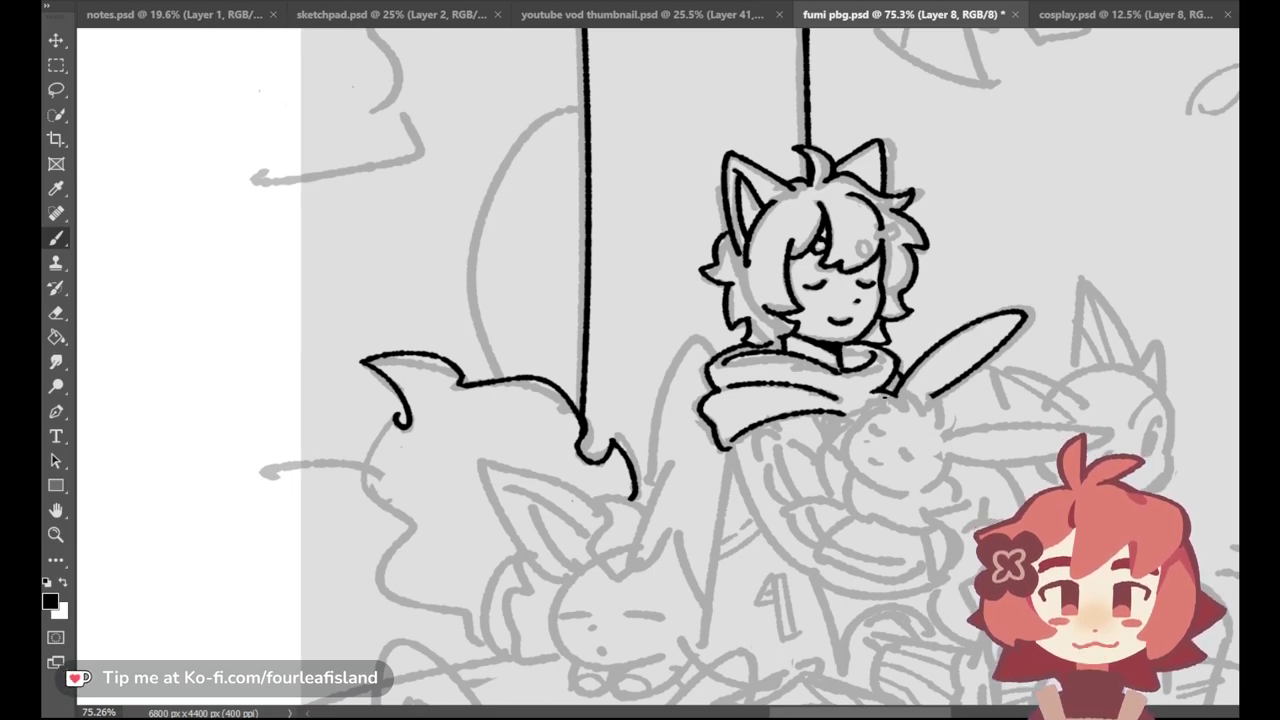
pyautogui.moveTo(900, 391); pyautogui.dragTo(935, 418)
pyautogui.hotkey('ctrl', 'z')
pyautogui.hotkey('ctrl', 'z')
pyautogui.hotkey('ctrl', 'z')
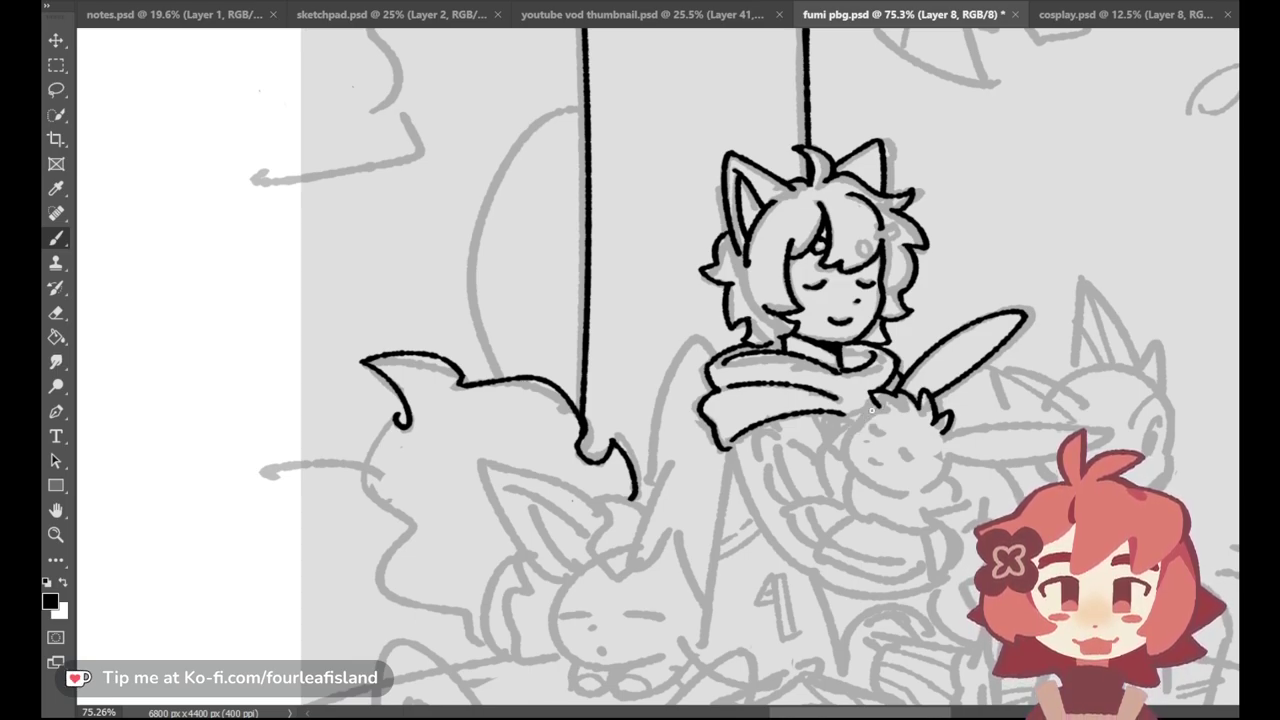
# Step: Ink the small creature's cheek outline, closed eyes and mouth
pyautogui.hotkey('ctrl', 'z')
pyautogui.moveTo(852, 432); pyautogui.dragTo(864, 481)
pyautogui.hotkey('ctrl', 'z')
pyautogui.hotkey('ctrl', 'z')
pyautogui.hotkey('ctrl', 'z')
pyautogui.moveTo(853, 432); pyautogui.dragTo(860, 482)
pyautogui.hotkey('ctrl', 'z')
pyautogui.hotkey('ctrl', 'z')
pyautogui.hotkey('ctrl', 'z')
pyautogui.moveTo(846, 432)
pyautogui.mouseDown()
pyautogui.moveTo(878, 475)
pyautogui.moveTo(879, 431)
pyautogui.mouseUp()
pyautogui.hotkey('ctrl', 'z')
pyautogui.click(872, 428)
pyautogui.hotkey('ctrl', 'z')
pyautogui.moveTo(889, 442)
pyautogui.mouseDown()
pyautogui.moveTo(902, 444)
pyautogui.moveTo(878, 458)
pyautogui.mouseUp()
pyautogui.hotkey('ctrl', 'z')
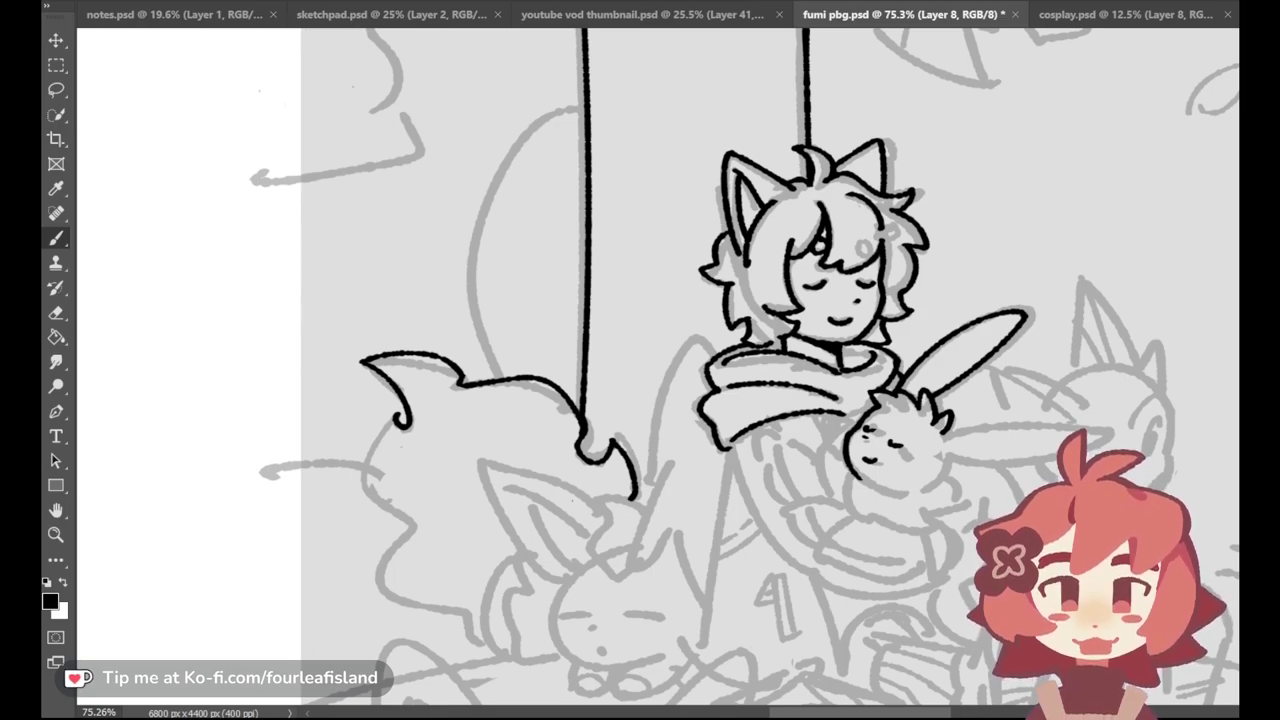
# Step: Ink the upper edge and near side of the fluffy collar beneath the small creature's face
pyautogui.hotkey('ctrl', 'z')
pyautogui.moveTo(864, 475)
pyautogui.mouseDown()
pyautogui.moveTo(906, 494)
pyautogui.moveTo(840, 504)
pyautogui.moveTo(873, 516)
pyautogui.mouseUp()
pyautogui.hotkey('ctrl', 'z')
pyautogui.hotkey('ctrl', 'z')
pyautogui.hotkey('ctrl', 'z')
pyautogui.hotkey('ctrl', 'z')
pyautogui.hotkey('ctrl', 'z')
pyautogui.hotkey('ctrl', 'z')
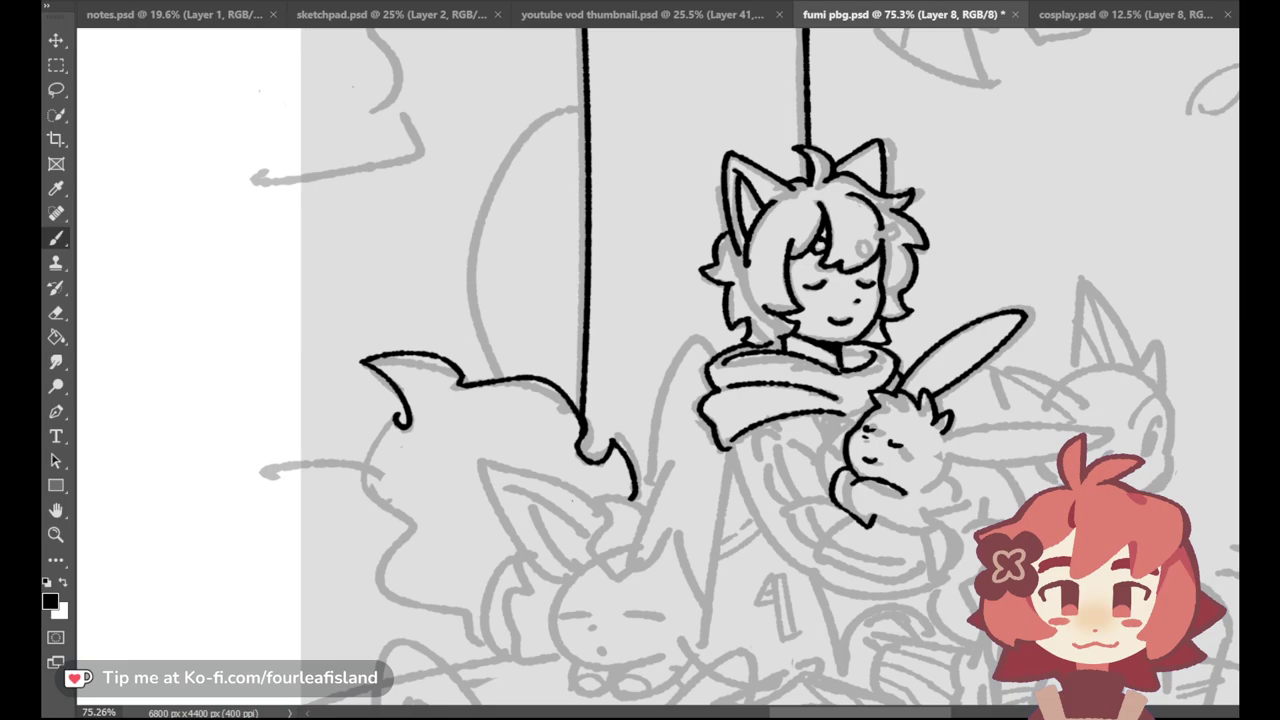
# Step: Ink the jagged lower edge and far side of the fluffy collar and close the face outline above it
pyautogui.moveTo(872, 522)
pyautogui.mouseDown()
pyautogui.moveTo(916, 534)
pyautogui.moveTo(936, 524)
pyautogui.moveTo(924, 514)
pyautogui.mouseUp()
pyautogui.hotkey('ctrl', 'z')
pyautogui.hotkey('ctrl', 'z')
pyautogui.hotkey('ctrl', 'z')
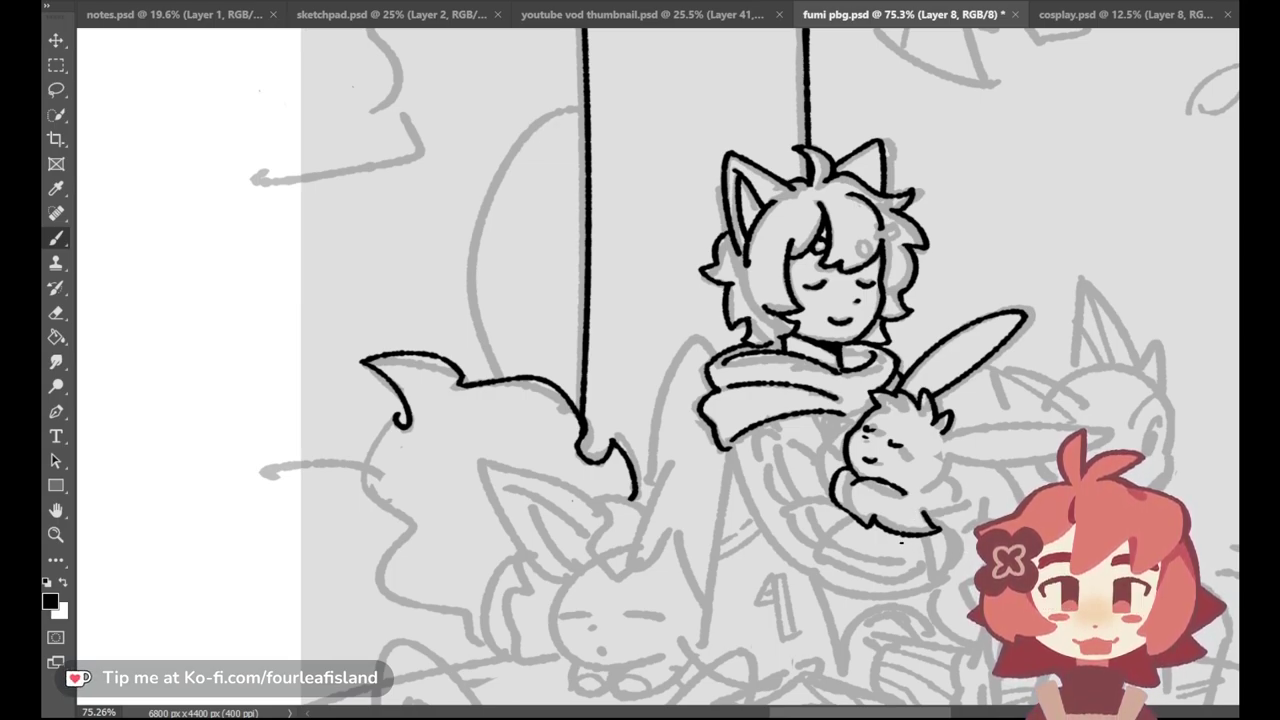
pyautogui.hotkey('ctrl', 'z')
pyautogui.hotkey('ctrl', 'z')
pyautogui.moveTo(874, 521)
pyautogui.mouseDown()
pyautogui.moveTo(928, 524)
pyautogui.moveTo(921, 513)
pyautogui.mouseUp()
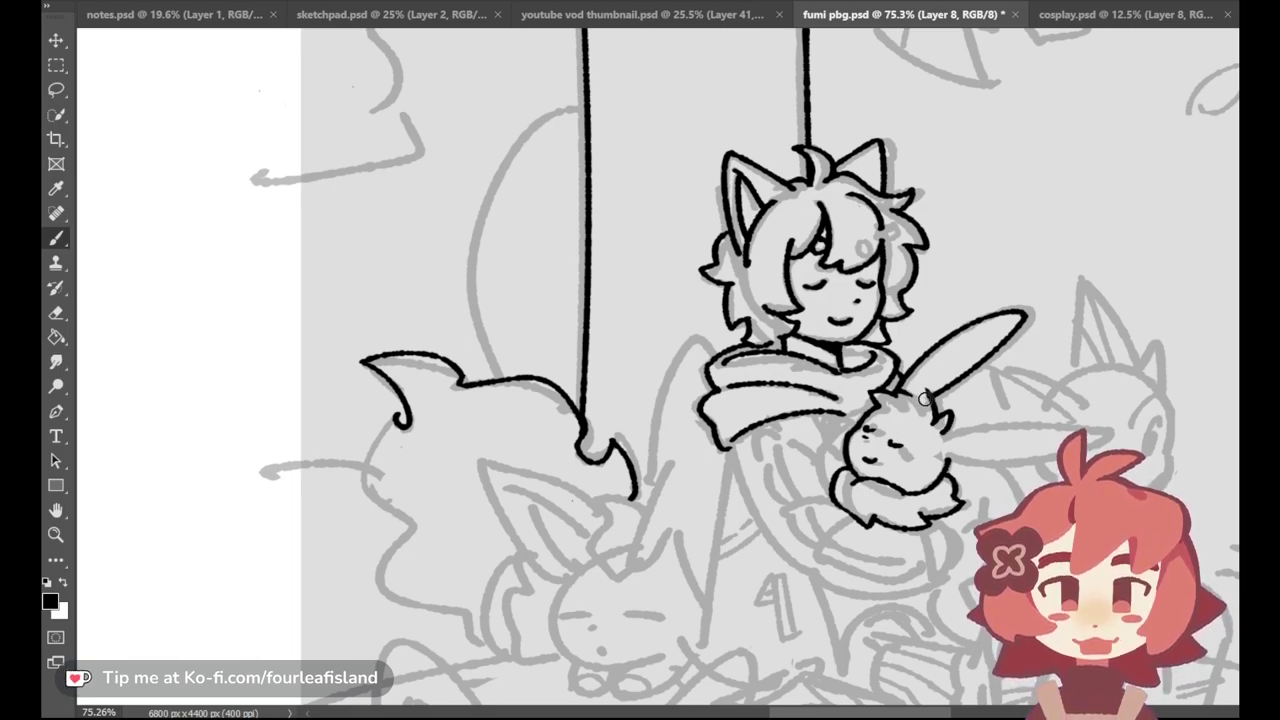
# Step: Erase the fur tufts between the small creature's ears and redraw them as smaller spikes
pyautogui.hotkey('ctrl', 'z')
pyautogui.hotkey('ctrl', 'z')
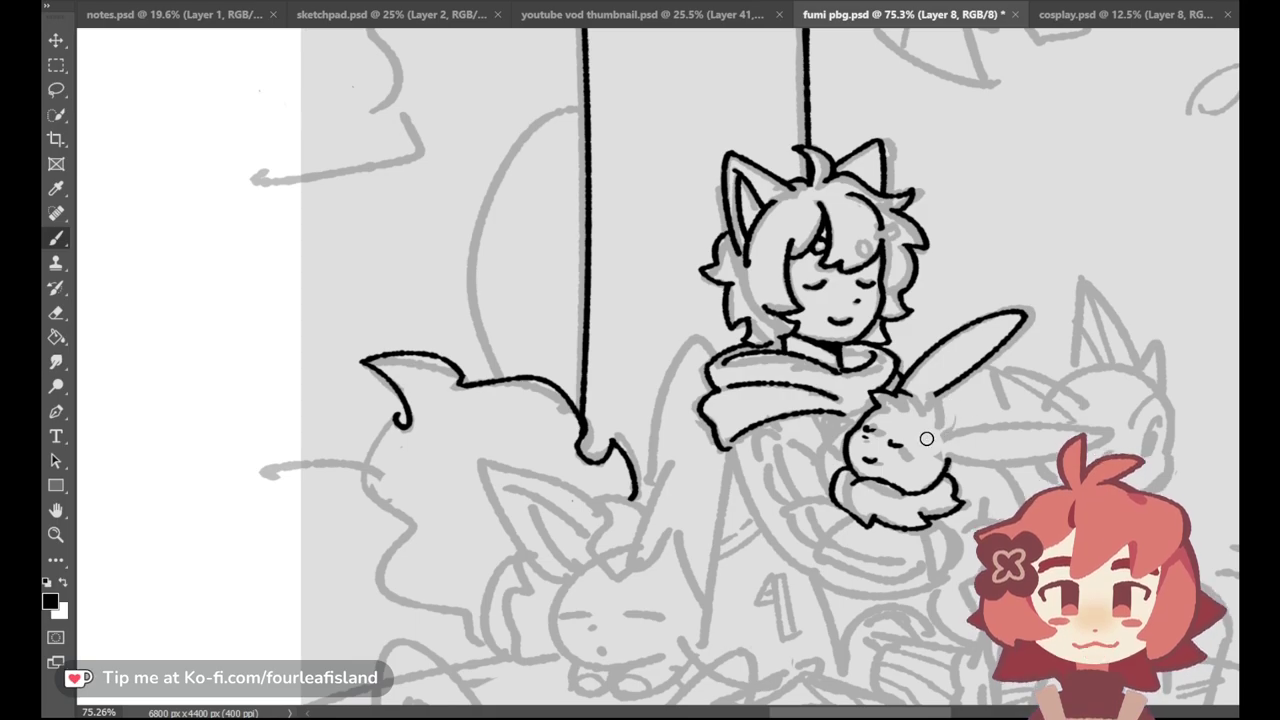
pyautogui.moveTo(911, 395); pyautogui.dragTo(916, 402)
pyautogui.moveTo(918, 400)
pyautogui.mouseDown()
pyautogui.moveTo(934, 413)
pyautogui.moveTo(951, 405)
pyautogui.moveTo(943, 431)
pyautogui.mouseUp()
pyautogui.hotkey('ctrl', 'z')
pyautogui.hotkey('ctrl', 'z')
pyautogui.hotkey('ctrl', 'z')
pyautogui.hotkey('ctrl', 'z')
pyautogui.hotkey('ctrl', 'z')
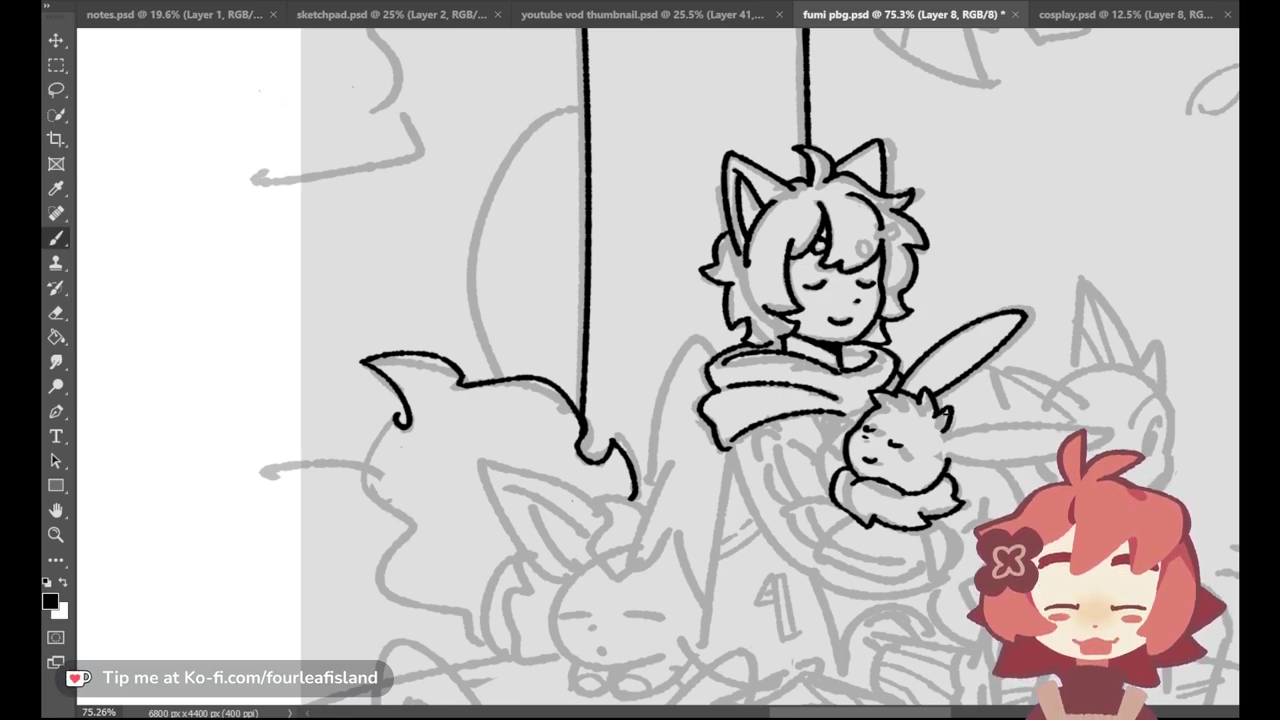
# Step: Ink the outline of the small creature's second ear, extending it sideways to a pointed tip
pyautogui.press('z')
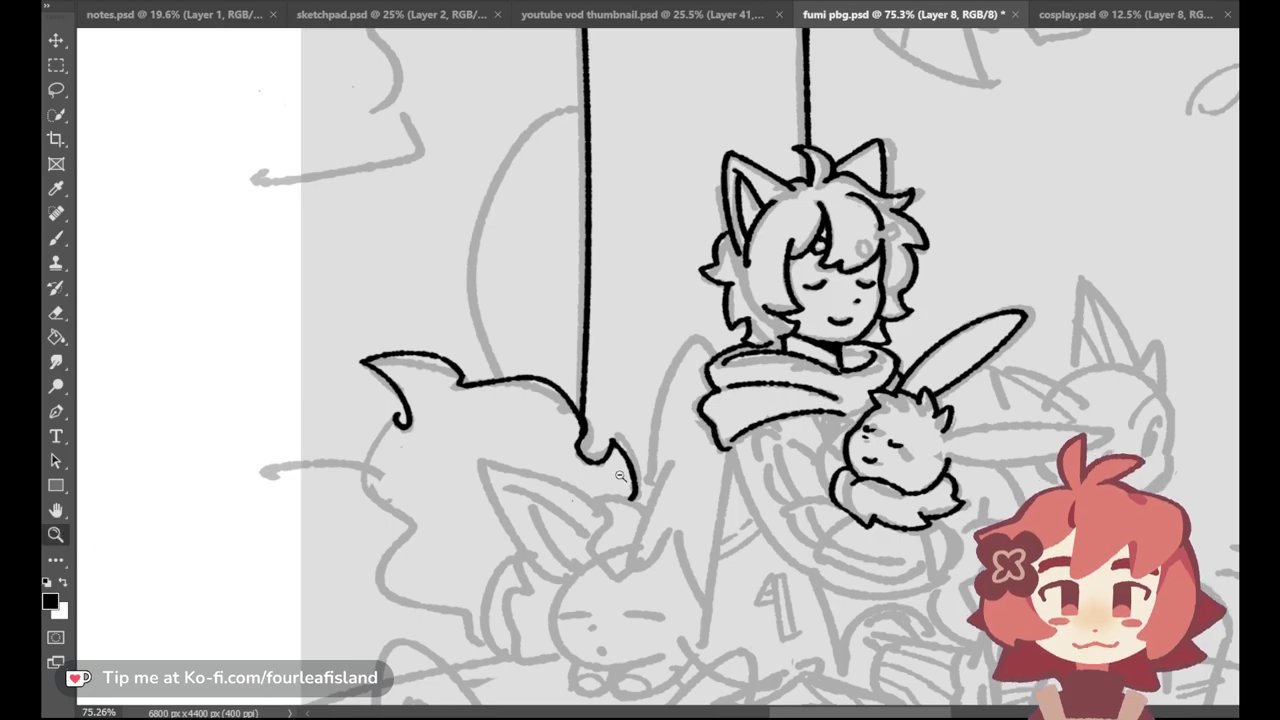
pyautogui.moveTo(1105, 470)
pyautogui.mouseDown()
pyautogui.moveTo(942, 471)
pyautogui.moveTo(1119, 471)
pyautogui.mouseUp()
pyautogui.moveTo(913, 715); pyautogui.dragTo(958, 714)
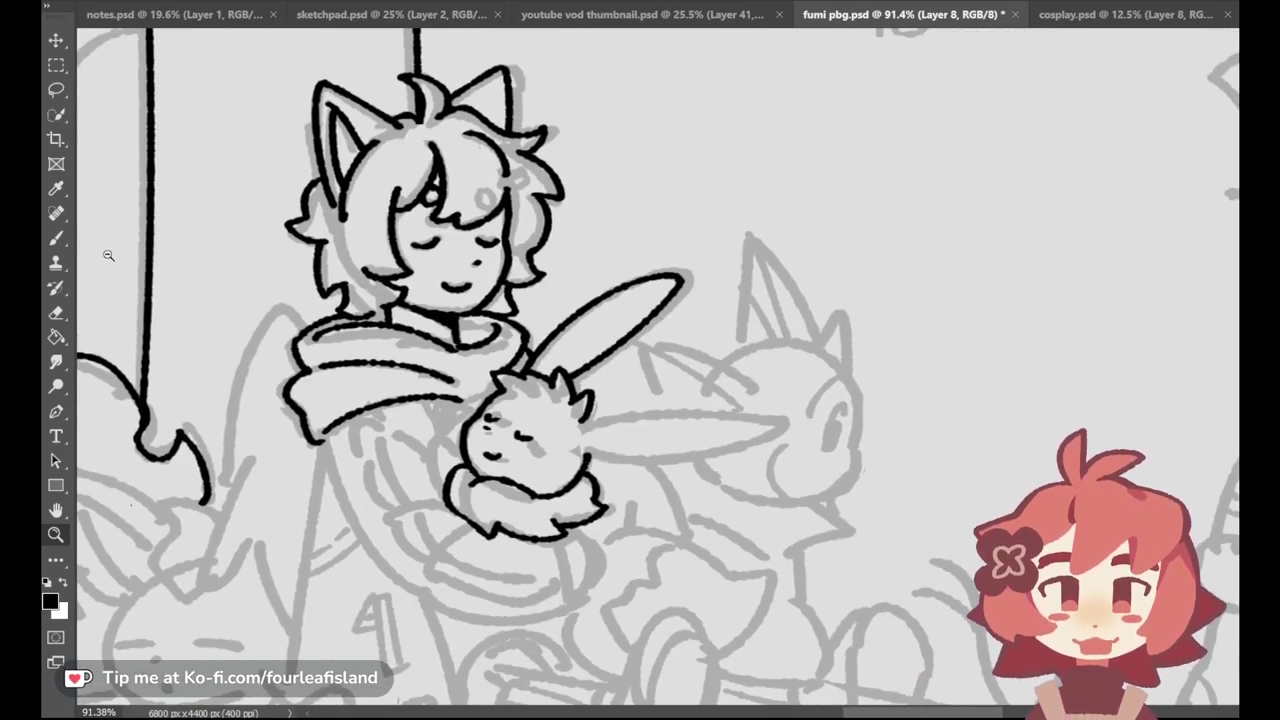
pyautogui.click(56, 262)
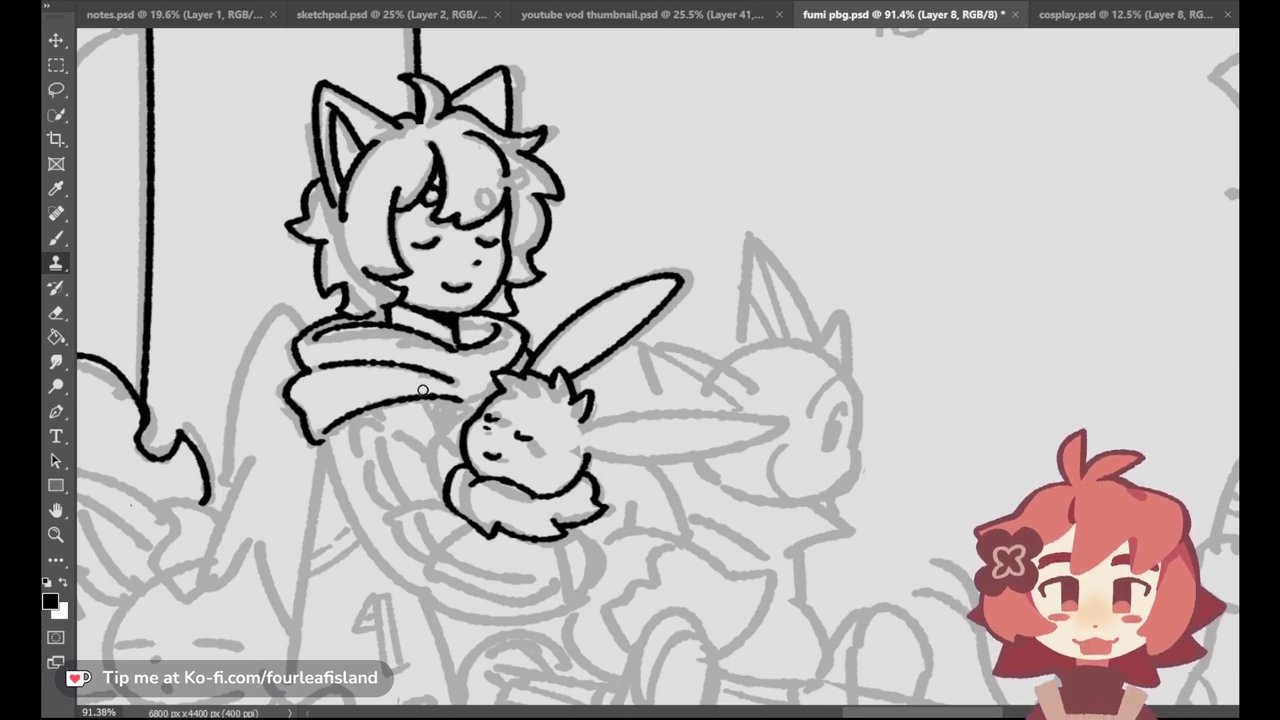
pyautogui.click(56, 237)
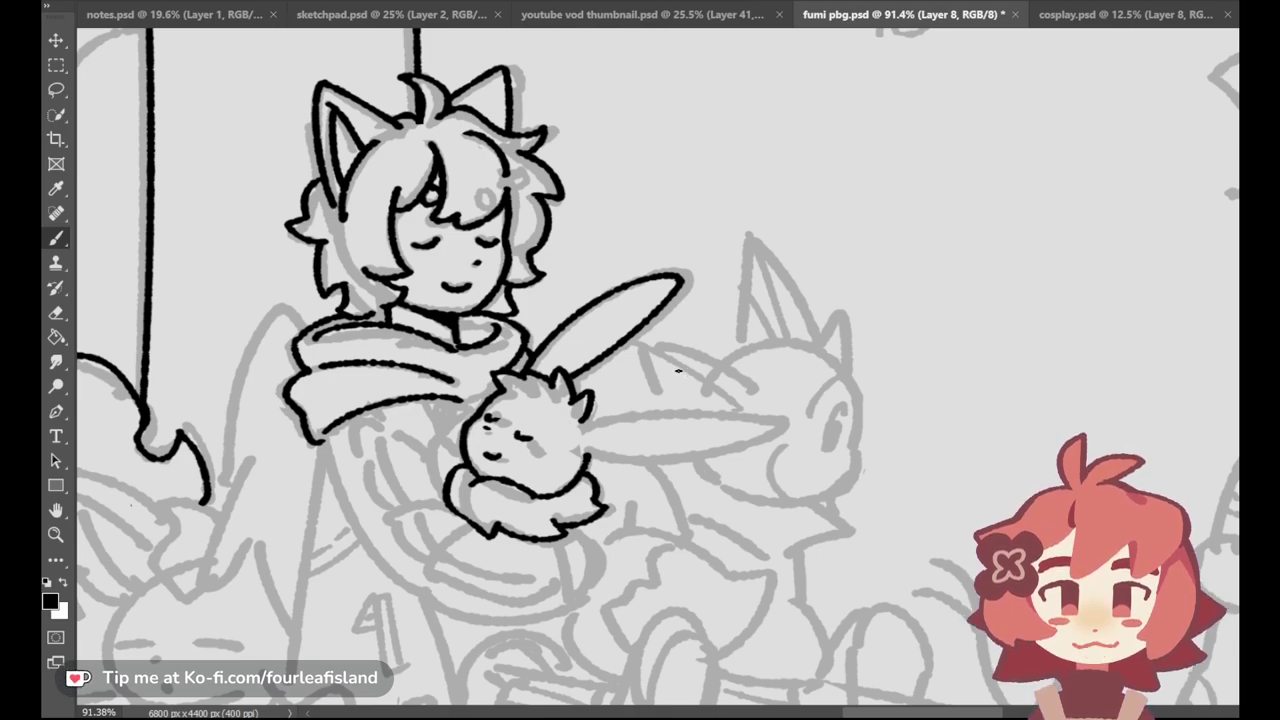
pyautogui.moveTo(570, 427)
pyautogui.mouseDown()
pyautogui.moveTo(765, 424)
pyautogui.moveTo(648, 403)
pyautogui.moveTo(611, 452)
pyautogui.moveTo(693, 452)
pyautogui.moveTo(585, 451)
pyautogui.moveTo(752, 428)
pyautogui.mouseUp()
pyautogui.hotkey('ctrl', 'z')
pyautogui.hotkey('ctrl', 'z')
pyautogui.hotkey('ctrl', 'z')
pyautogui.hotkey('ctrl', 'z')
pyautogui.hotkey('ctrl', 'z')
pyautogui.hotkey('ctrl', 'z')
pyautogui.moveTo(594, 442)
pyautogui.mouseDown()
pyautogui.moveTo(710, 446)
pyautogui.moveTo(659, 462)
pyautogui.moveTo(751, 434)
pyautogui.moveTo(606, 459)
pyautogui.moveTo(748, 430)
pyautogui.mouseUp()
pyautogui.hotkey('ctrl', 'z')
pyautogui.hotkey('ctrl', 'z')
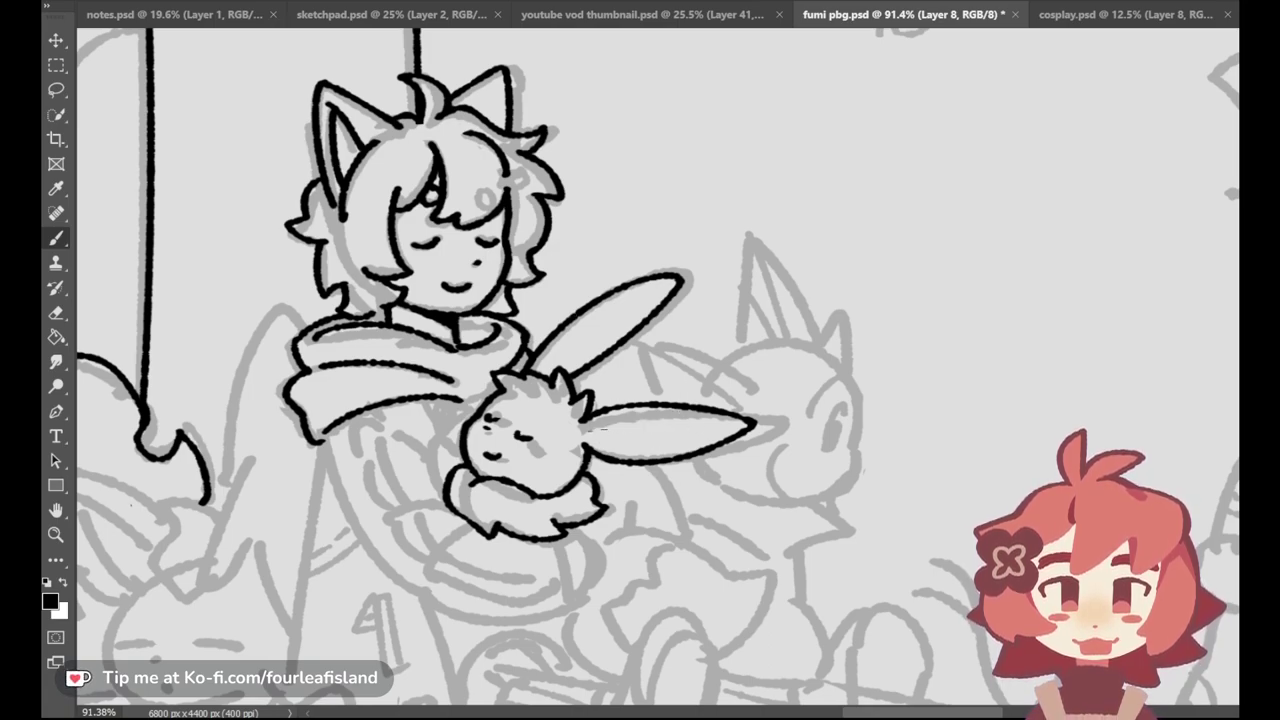
# Step: Try an inner-ear shape inside the sideways ear, following its upper and lower edges
pyautogui.moveTo(596, 428); pyautogui.dragTo(716, 425)
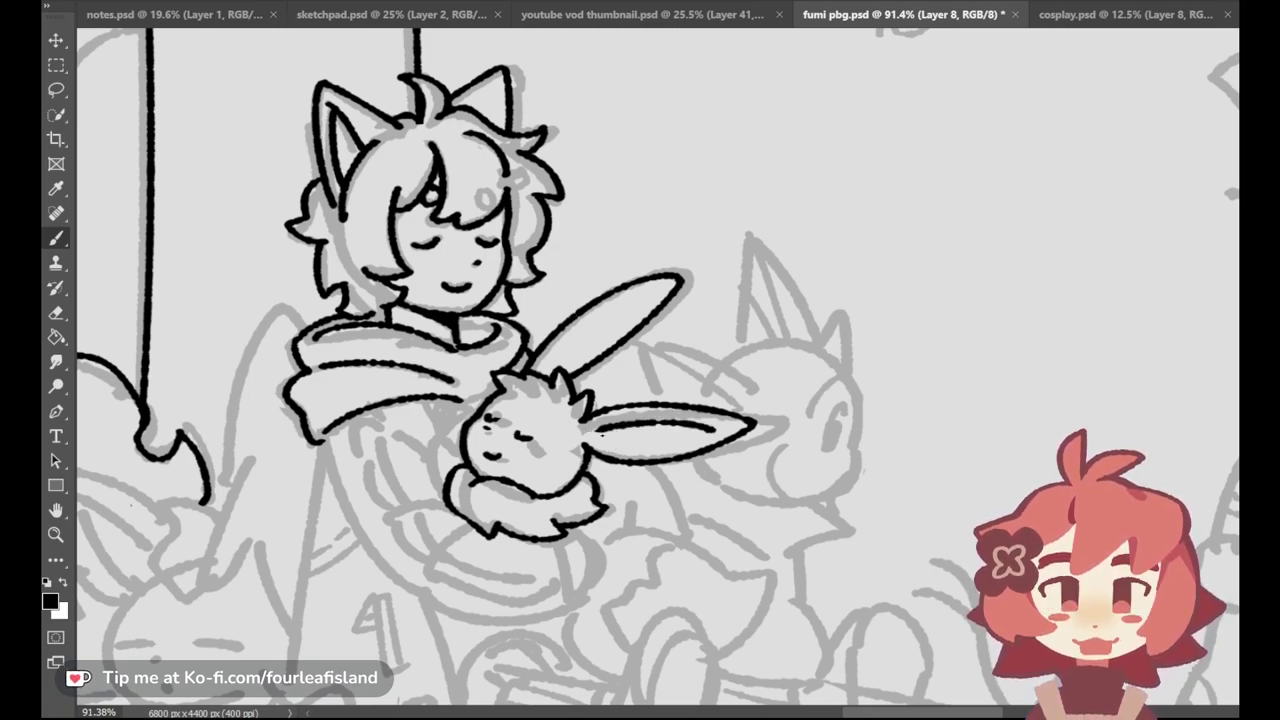
pyautogui.moveTo(606, 446); pyautogui.dragTo(704, 434)
pyautogui.hotkey('ctrl', 'z')
pyautogui.moveTo(606, 446); pyautogui.dragTo(725, 427)
pyautogui.hotkey('ctrl', 'z')
pyautogui.moveTo(602, 452); pyautogui.dragTo(710, 430)
pyautogui.hotkey('ctrl', 'z')
pyautogui.hotkey('ctrl', 'z')
pyautogui.moveTo(602, 452); pyautogui.dragTo(712, 432)
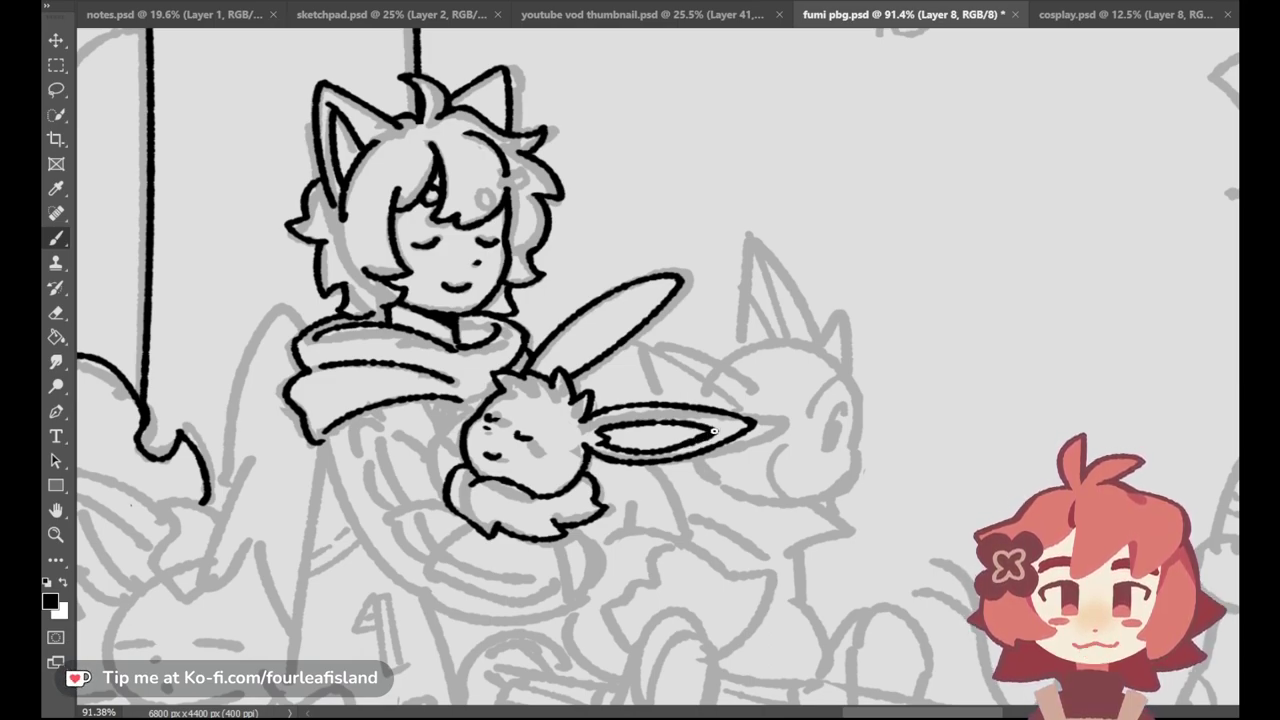
pyautogui.moveTo(940, 172); pyautogui.dragTo(928, 290)
pyautogui.click(919, 238)
pyautogui.click(911, 264)
pyautogui.moveTo(860, 236); pyautogui.dragTo(831, 313)
pyautogui.moveTo(894, 252)
pyautogui.mouseDown()
pyautogui.moveTo(954, 257)
pyautogui.moveTo(984, 328)
pyautogui.mouseUp()
pyautogui.moveTo(904, 222)
pyautogui.mouseDown()
pyautogui.moveTo(911, 242)
pyautogui.moveTo(903, 231)
pyautogui.moveTo(936, 235)
pyautogui.mouseUp()
pyautogui.hotkey('ctrl', 'z')
pyautogui.moveTo(934, 213)
pyautogui.mouseDown()
pyautogui.moveTo(945, 210)
pyautogui.moveTo(953, 236)
pyautogui.mouseUp()
pyautogui.moveTo(908, 212)
pyautogui.mouseDown()
pyautogui.moveTo(910, 176)
pyautogui.moveTo(835, 305)
pyautogui.moveTo(927, 165)
pyautogui.moveTo(888, 273)
pyautogui.moveTo(968, 261)
pyautogui.moveTo(991, 233)
pyautogui.moveTo(971, 189)
pyautogui.moveTo(938, 214)
pyautogui.moveTo(971, 333)
pyautogui.moveTo(987, 331)
pyautogui.moveTo(992, 231)
pyautogui.mouseUp()
pyautogui.hotkey('ctrl', 'z')
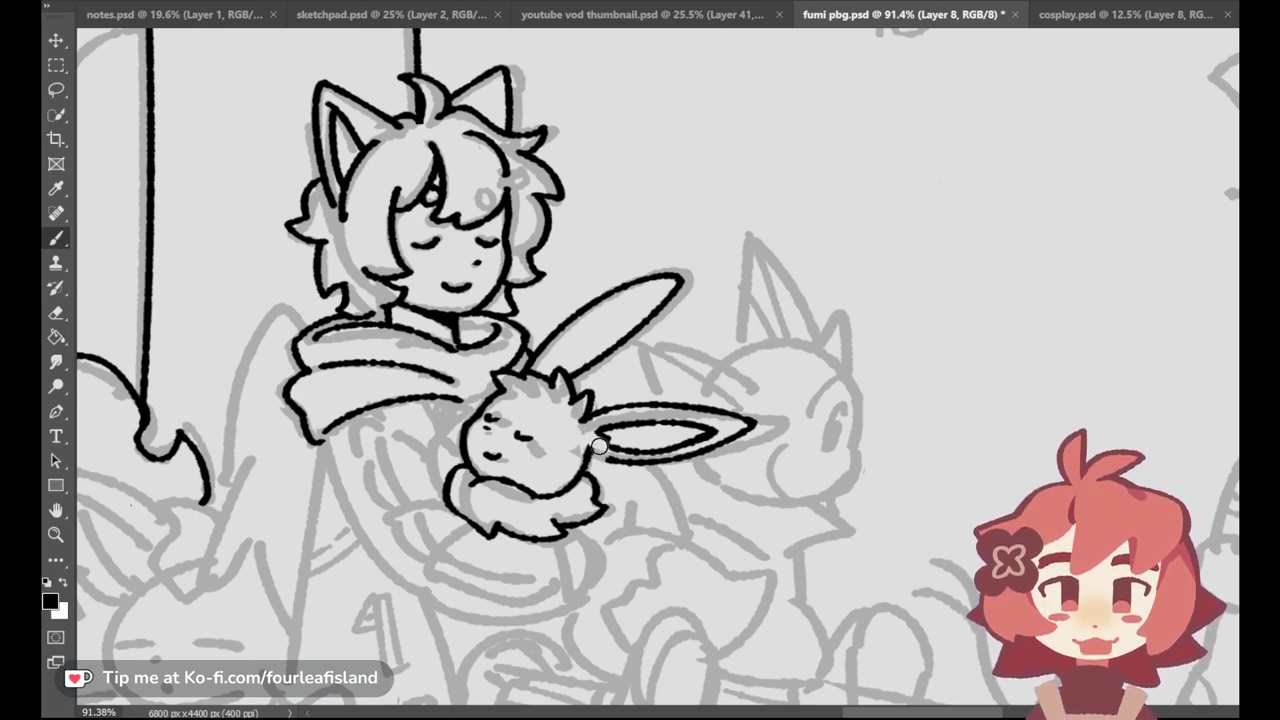
# Step: Erase the sideways ear's inner shape and lower edge, and redraw its outline with a longer tip
pyautogui.moveTo(590, 441)
pyautogui.mouseDown()
pyautogui.moveTo(685, 424)
pyautogui.moveTo(702, 442)
pyautogui.moveTo(611, 459)
pyautogui.moveTo(635, 442)
pyautogui.moveTo(723, 440)
pyautogui.moveTo(693, 456)
pyautogui.moveTo(700, 422)
pyautogui.mouseUp()
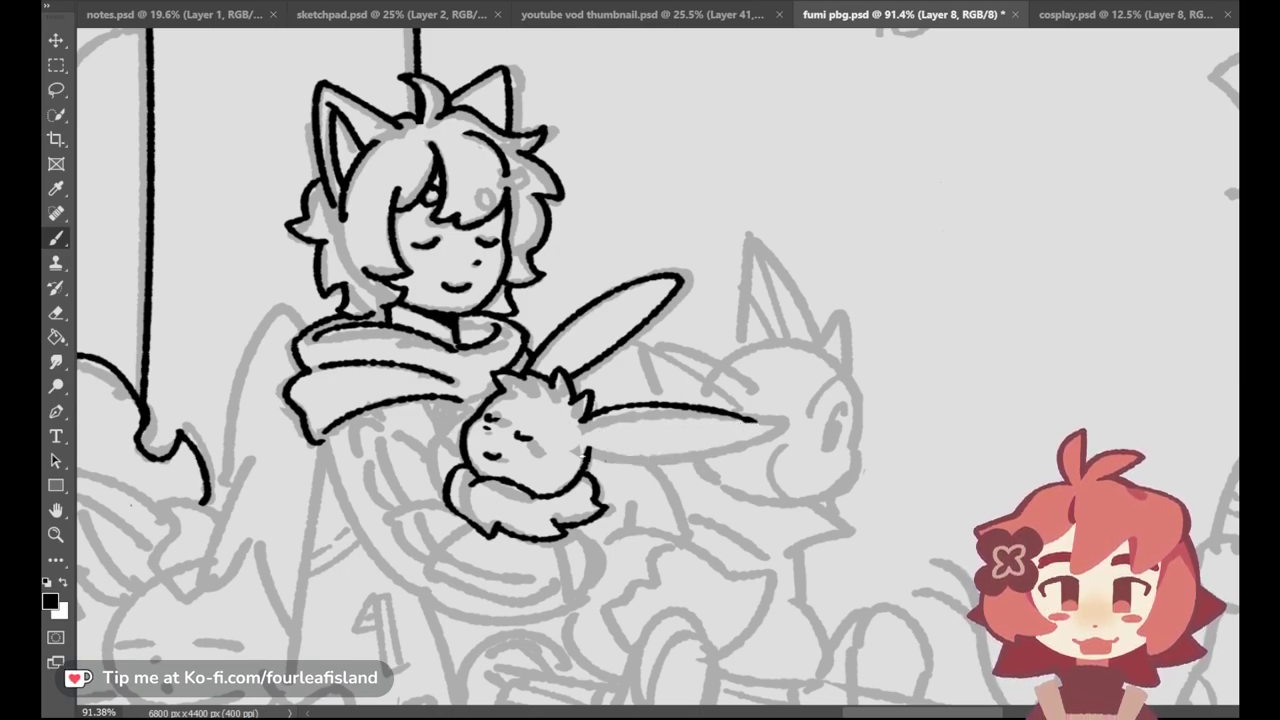
pyautogui.moveTo(588, 447)
pyautogui.mouseDown()
pyautogui.moveTo(712, 441)
pyautogui.moveTo(676, 460)
pyautogui.moveTo(764, 430)
pyautogui.mouseUp()
pyautogui.hotkey('ctrl', 'z')
pyautogui.hotkey('ctrl', 'z')
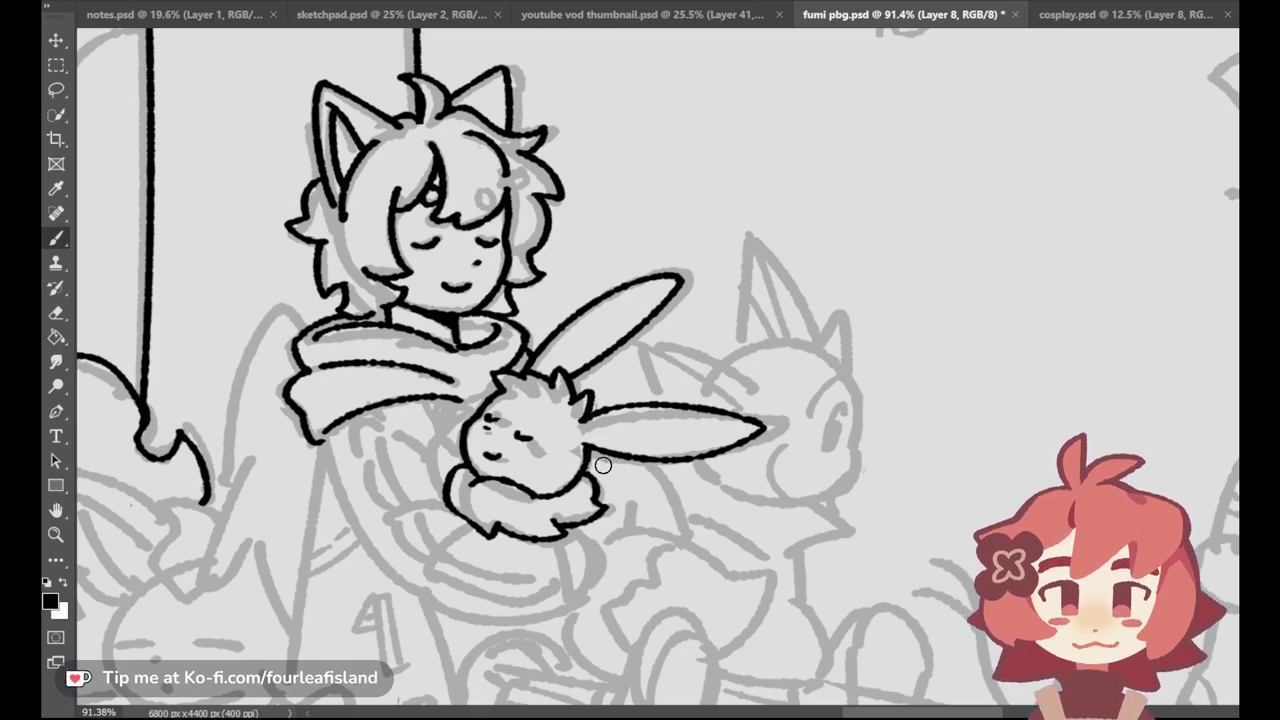
# Step: Ink the upper line of the inner ear with a small fur notch at its base
pyautogui.moveTo(593, 431)
pyautogui.mouseDown()
pyautogui.moveTo(706, 443)
pyautogui.moveTo(726, 433)
pyautogui.mouseUp()
pyautogui.hotkey('ctrl', 'z')
pyautogui.hotkey('ctrl', 'z')
pyautogui.moveTo(598, 431); pyautogui.dragTo(716, 433)
pyautogui.hotkey('ctrl', 'z')
pyautogui.moveTo(599, 432); pyautogui.dragTo(736, 433)
pyautogui.moveTo(598, 429)
pyautogui.mouseDown()
pyautogui.moveTo(614, 442)
pyautogui.moveTo(702, 443)
pyautogui.moveTo(672, 453)
pyautogui.moveTo(711, 443)
pyautogui.mouseUp()
pyautogui.hotkey('ctrl', 'z')
pyautogui.hotkey('ctrl', 'z')
pyautogui.hotkey('ctrl', 'z')
pyautogui.hotkey('ctrl', 'z')
pyautogui.hotkey('ctrl', 'z')
pyautogui.moveTo(601, 430); pyautogui.dragTo(720, 429)
pyautogui.hotkey('ctrl', 'z')
pyautogui.moveTo(600, 429); pyautogui.dragTo(729, 434)
pyautogui.moveTo(599, 429)
pyautogui.mouseDown()
pyautogui.moveTo(685, 458)
pyautogui.moveTo(716, 444)
pyautogui.mouseUp()
pyautogui.hotkey('ctrl', 'z')
pyautogui.hotkey('ctrl', 'z')
pyautogui.hotkey('ctrl', 'z')
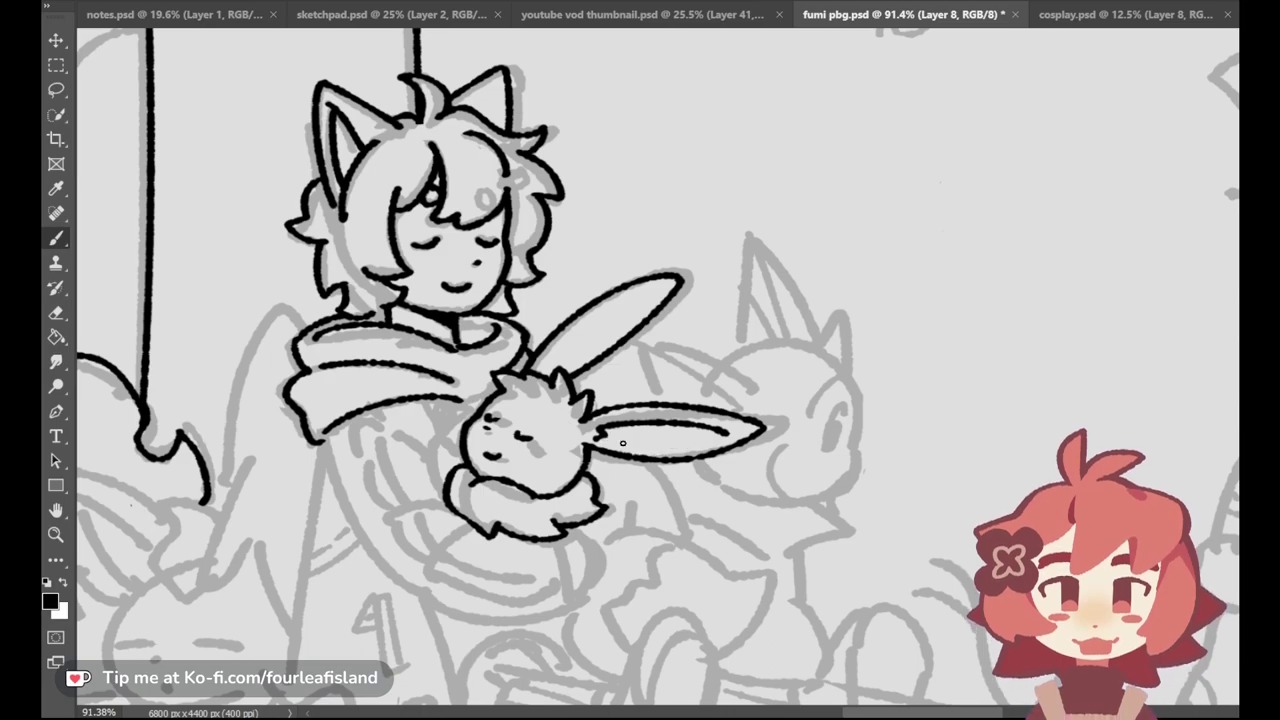
# Step: Ink the lower line of the inner ear to close its shape, and check the whole canvas
pyautogui.moveTo(600, 438); pyautogui.dragTo(722, 434)
pyautogui.hotkey('ctrl', 'z')
pyautogui.moveTo(600, 440)
pyautogui.mouseDown()
pyautogui.moveTo(725, 436)
pyautogui.moveTo(668, 444)
pyautogui.mouseUp()
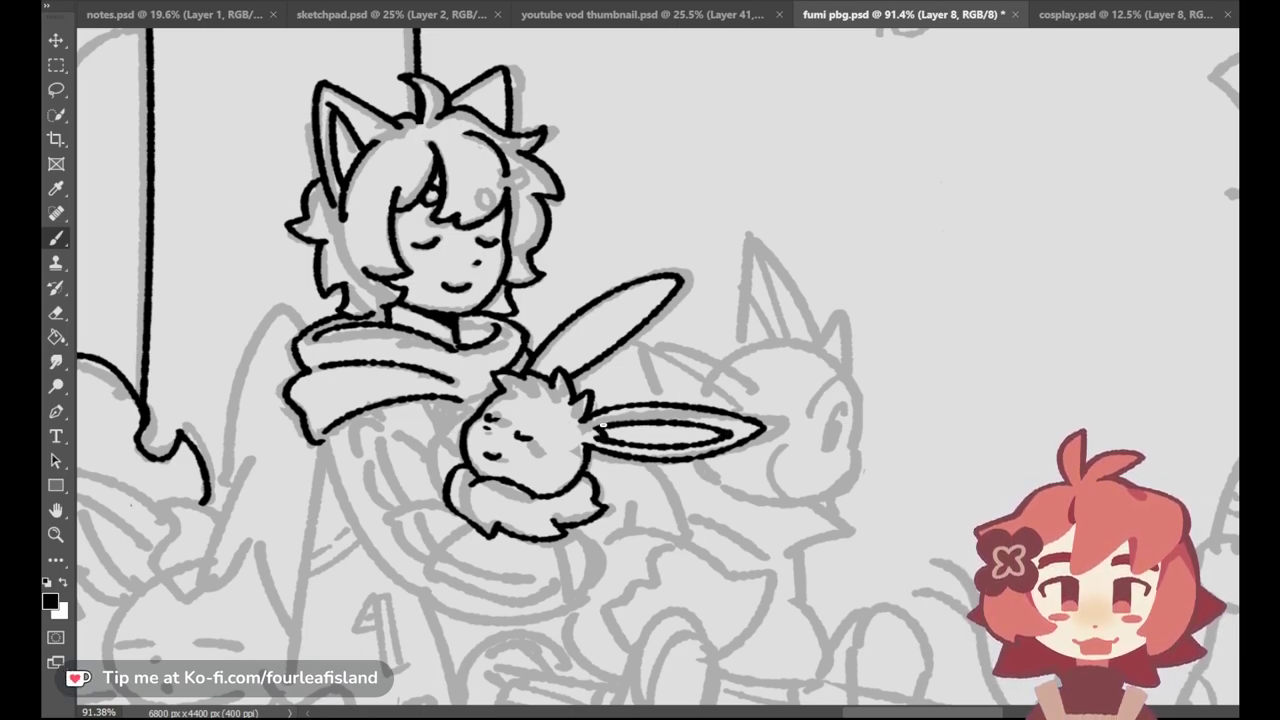
pyautogui.hotkey('ctrl', '0')
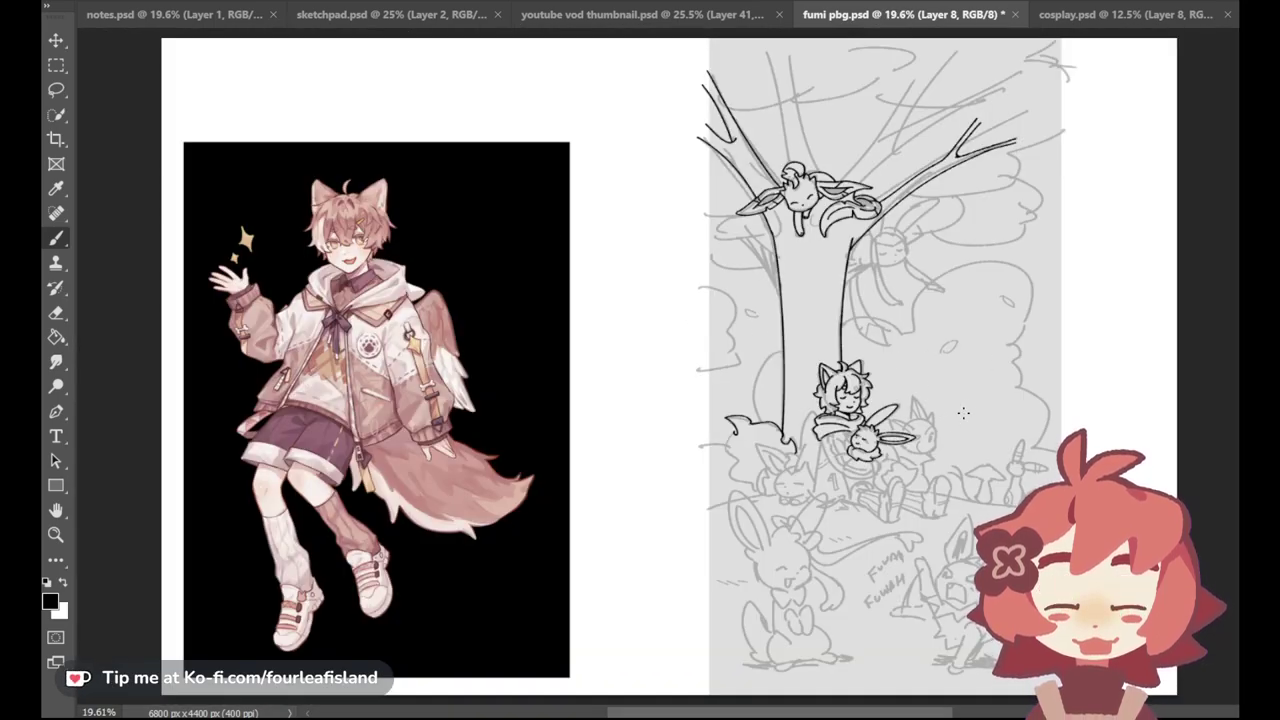
# Step: Handwrite the ratings 9.5/10, 7.5 and 4.5-5 one below another in the white margin beside the forest sketch
pyautogui.moveTo(1086, 267)
pyautogui.mouseDown()
pyautogui.moveTo(1132, 271)
pyautogui.moveTo(1102, 290)
pyautogui.moveTo(1124, 290)
pyautogui.mouseUp()
pyautogui.hotkey('ctrl', 'z')
pyautogui.hotkey('ctrl', 'z')
pyautogui.hotkey('ctrl', 'z')
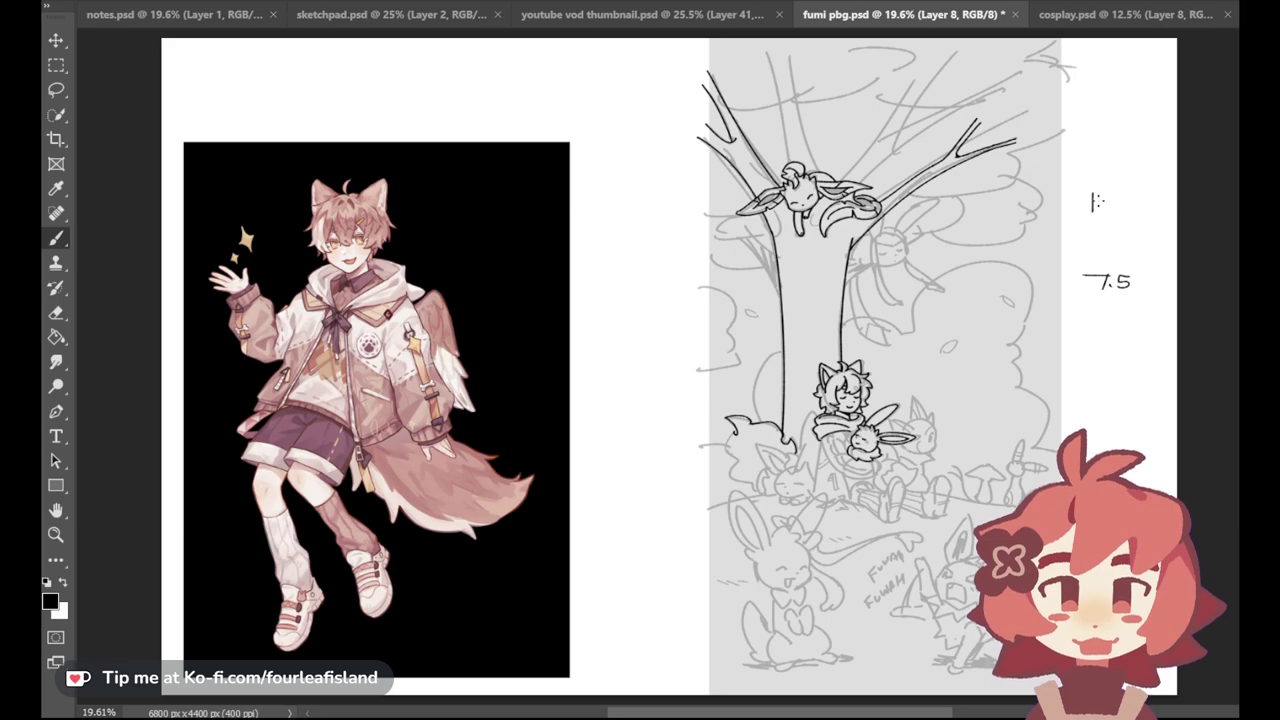
pyautogui.moveTo(1103, 195)
pyautogui.mouseDown()
pyautogui.moveTo(1063, 212)
pyautogui.moveTo(1079, 214)
pyautogui.mouseUp()
pyautogui.moveTo(1088, 352); pyautogui.dragTo(1100, 366)
pyautogui.moveTo(1092, 352)
pyautogui.mouseDown()
pyautogui.moveTo(1090, 378)
pyautogui.moveTo(1118, 371)
pyautogui.mouseUp()
pyautogui.click(1101, 369)
pyautogui.moveTo(1125, 365); pyautogui.dragTo(1156, 347)
pyautogui.moveTo(1143, 350); pyautogui.dragTo(1139, 370)
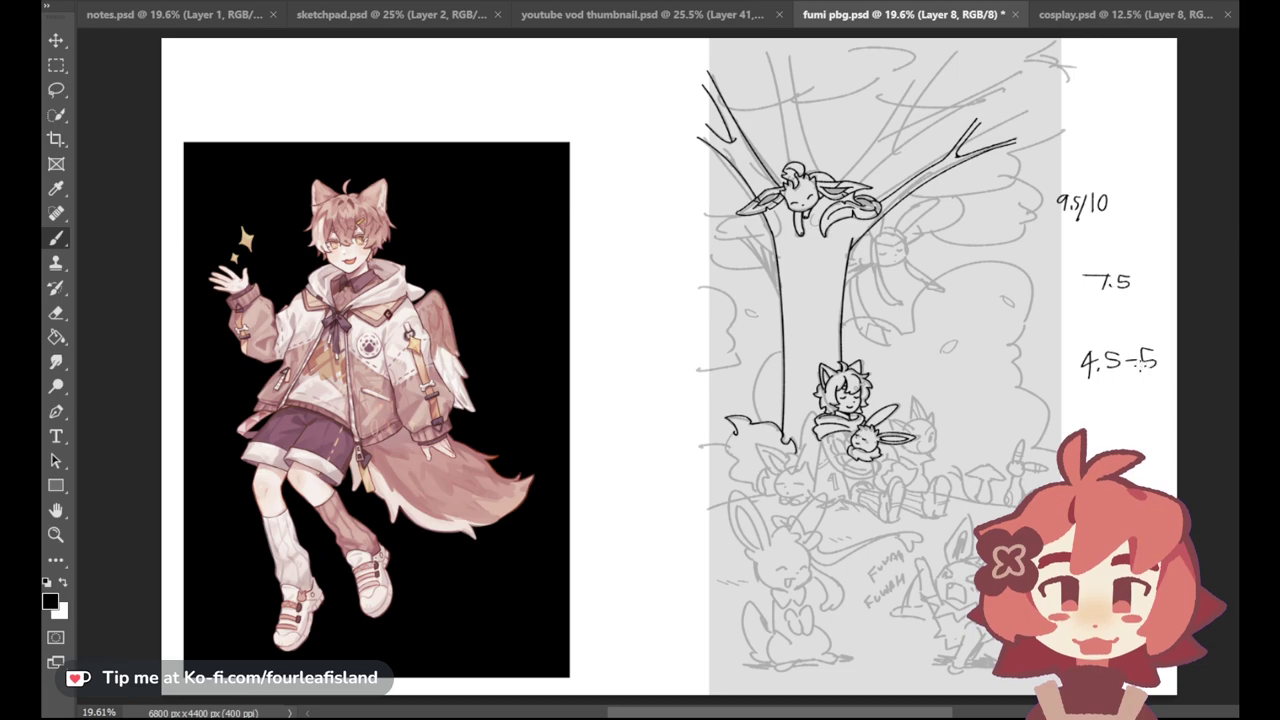
pyautogui.hotkey('ctrl', 'z')
# Step: Rule a line under the ratings, write WON'T POST beneath it, and undo the circle around the words
pyautogui.moveTo(1059, 384); pyautogui.dragTo(1165, 383)
pyautogui.moveTo(1075, 414); pyautogui.dragTo(1090, 414)
pyautogui.moveTo(1097, 414); pyautogui.dragTo(1096, 415)
pyautogui.moveTo(1104, 428); pyautogui.dragTo(1138, 414)
pyautogui.moveTo(1131, 414); pyautogui.dragTo(1131, 428)
pyautogui.moveTo(1092, 440); pyautogui.dragTo(1093, 447)
pyautogui.moveTo(1105, 445); pyautogui.dragTo(1104, 446)
pyautogui.moveTo(1115, 446); pyautogui.dragTo(1117, 452)
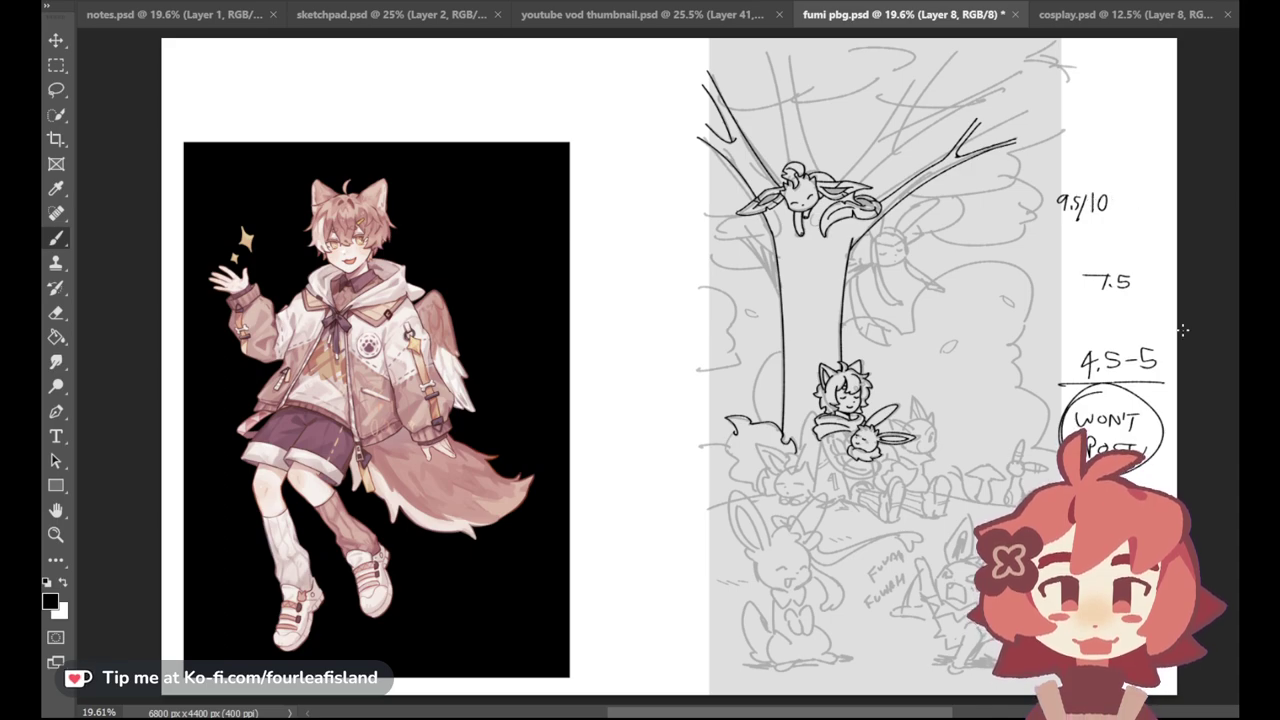
pyautogui.hotkey('ctrl', 'z')
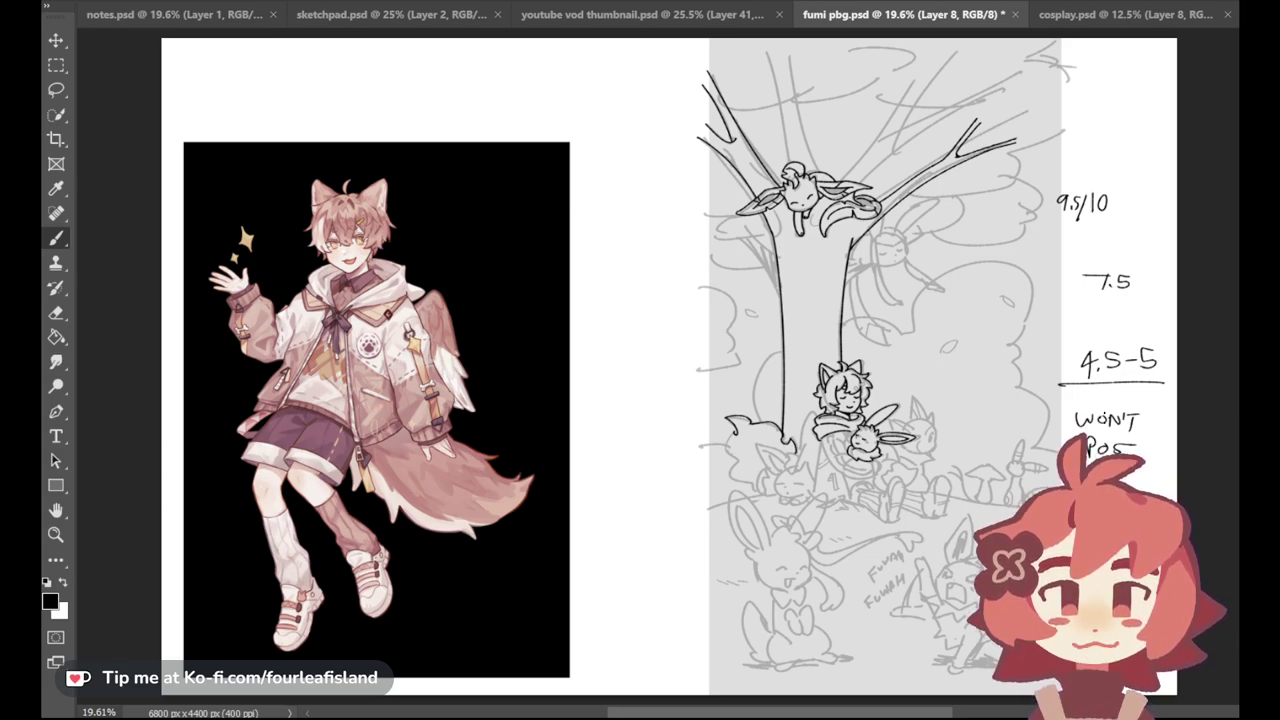
# Step: Erase all the handwritten notes from the white margin and return to the Brush tool
pyautogui.click(56, 312)
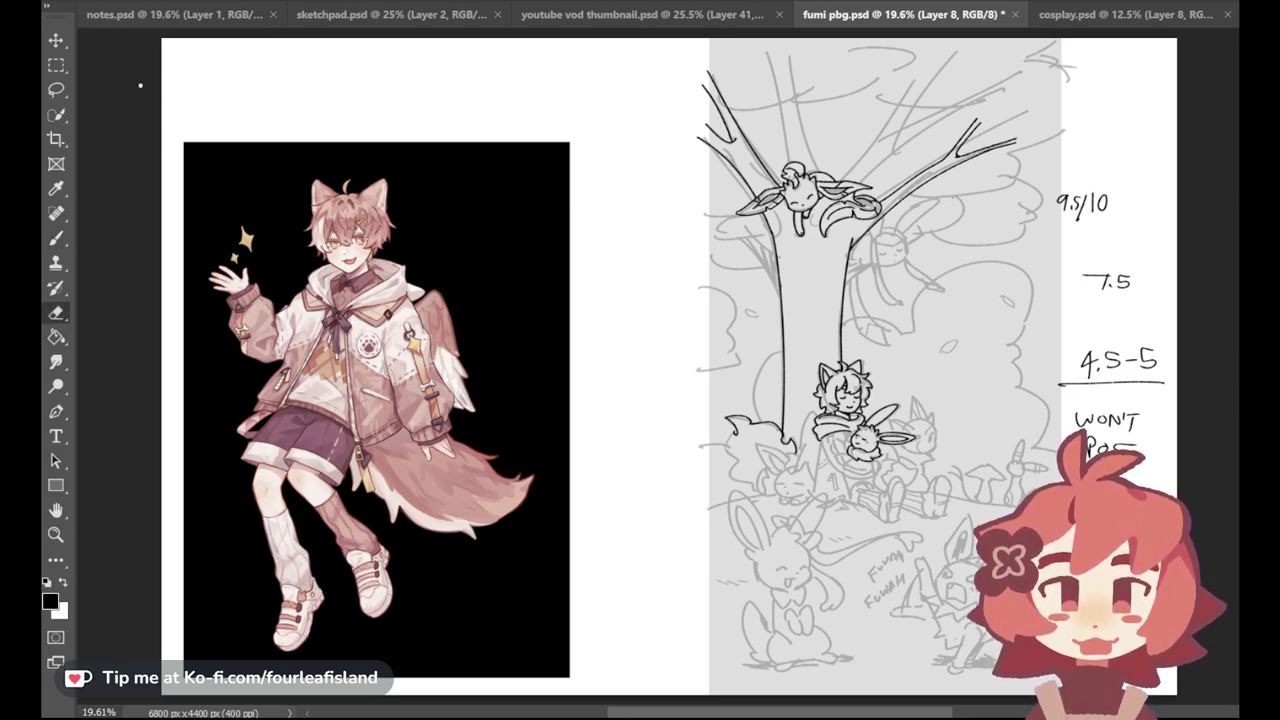
pyautogui.moveTo(1060, 205)
pyautogui.mouseDown()
pyautogui.moveTo(1103, 211)
pyautogui.moveTo(1086, 277)
pyautogui.moveTo(1110, 360)
pyautogui.moveTo(1090, 363)
pyautogui.moveTo(1130, 342)
pyautogui.moveTo(1146, 434)
pyautogui.moveTo(1103, 346)
pyautogui.mouseUp()
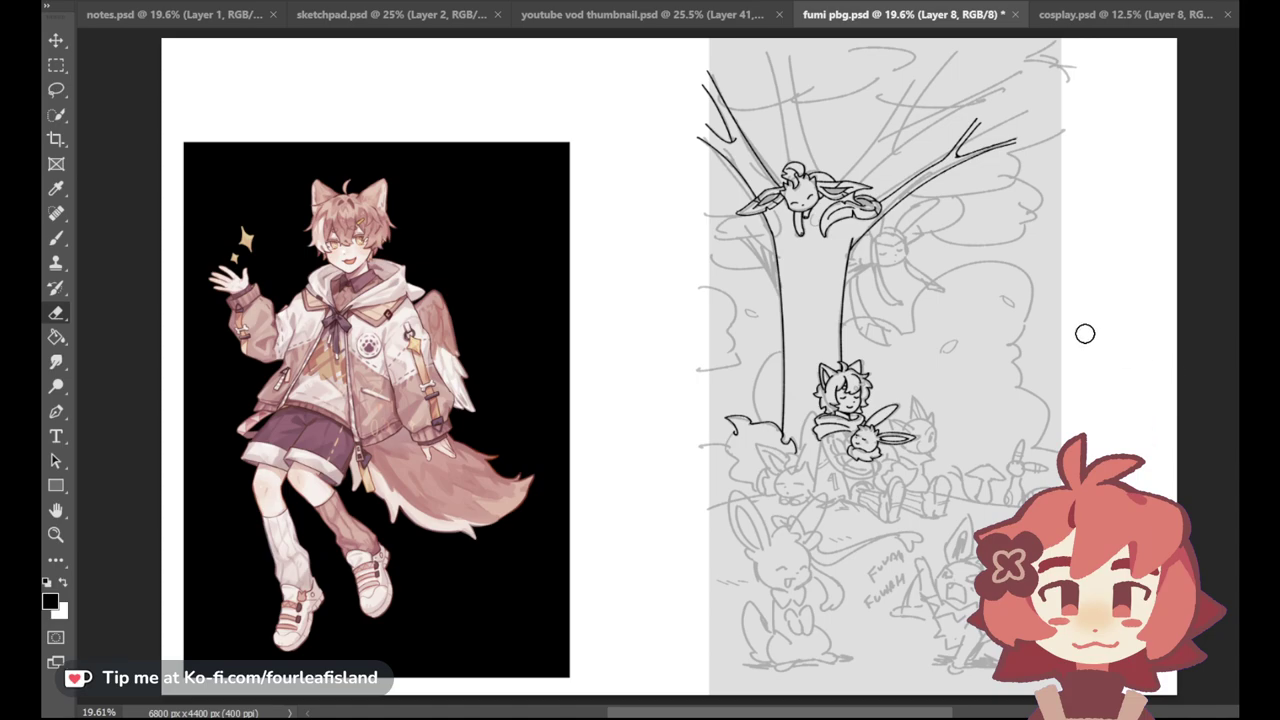
pyautogui.click(56, 238)
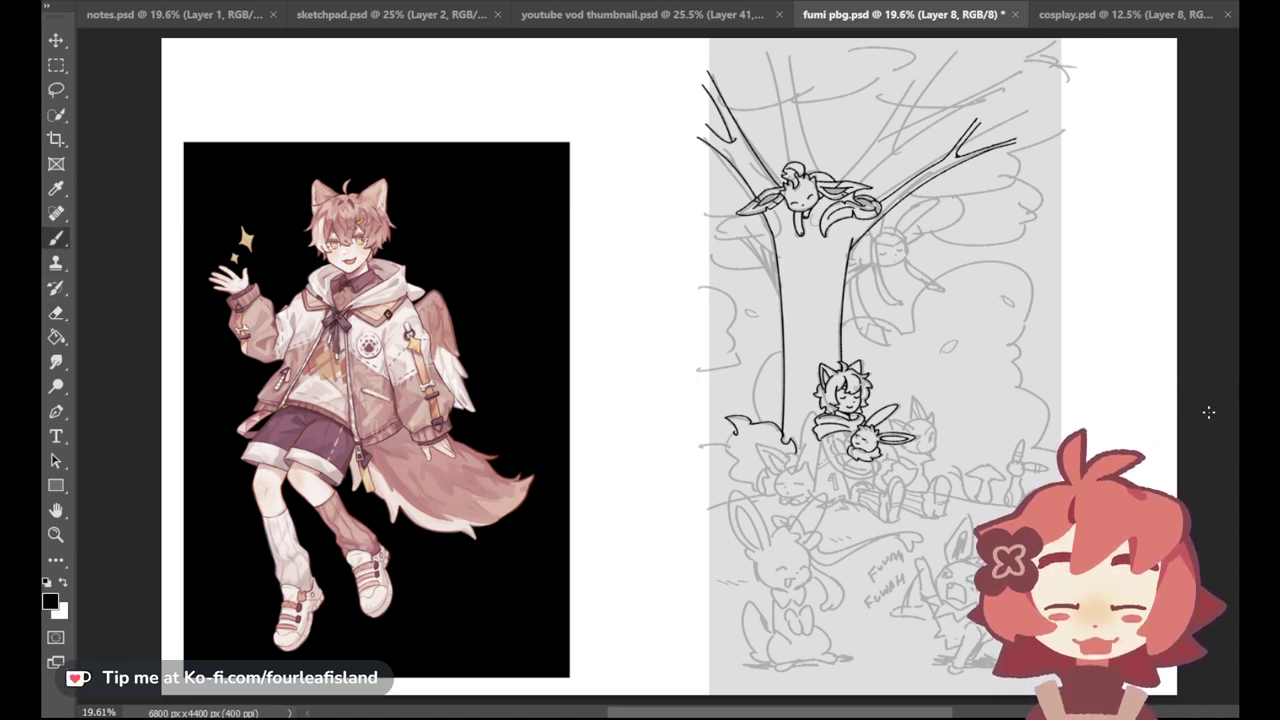
# Step: Doodle a dog's head in profile in the white area between the artworks, with a hanging ear and a hair tuft
pyautogui.click(56, 534)
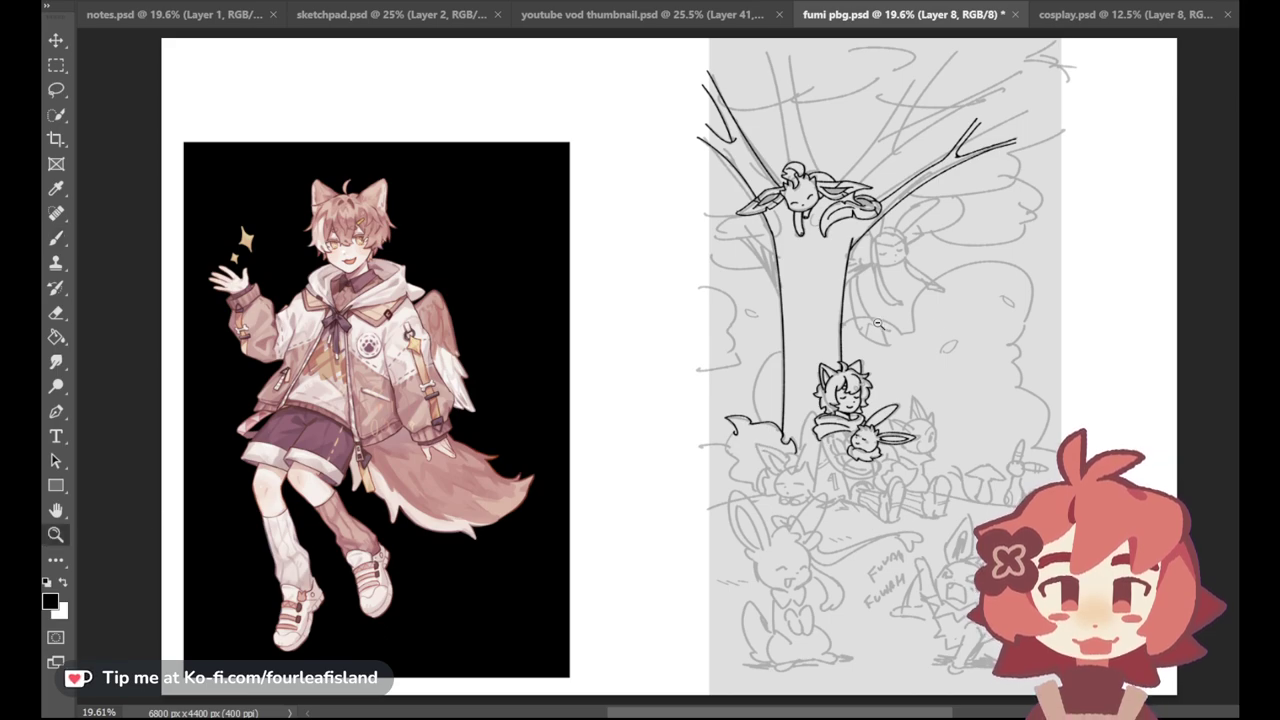
pyautogui.click(956, 428)
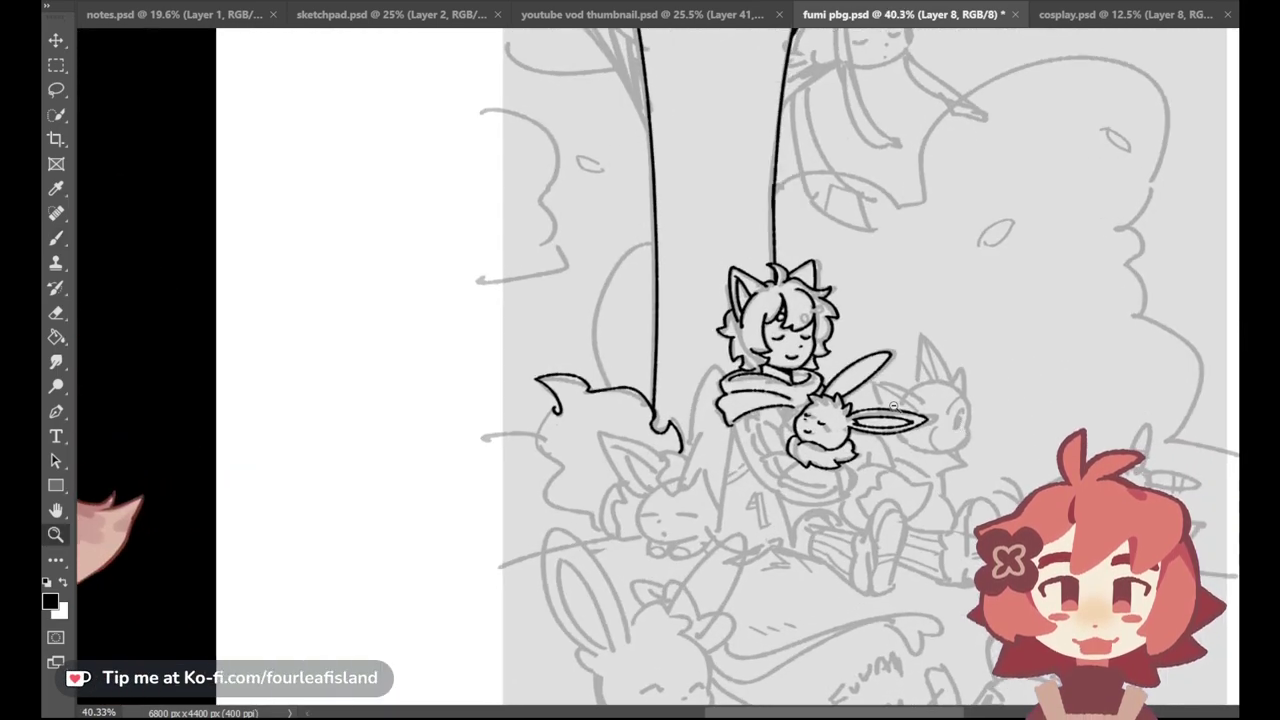
pyautogui.press('b')
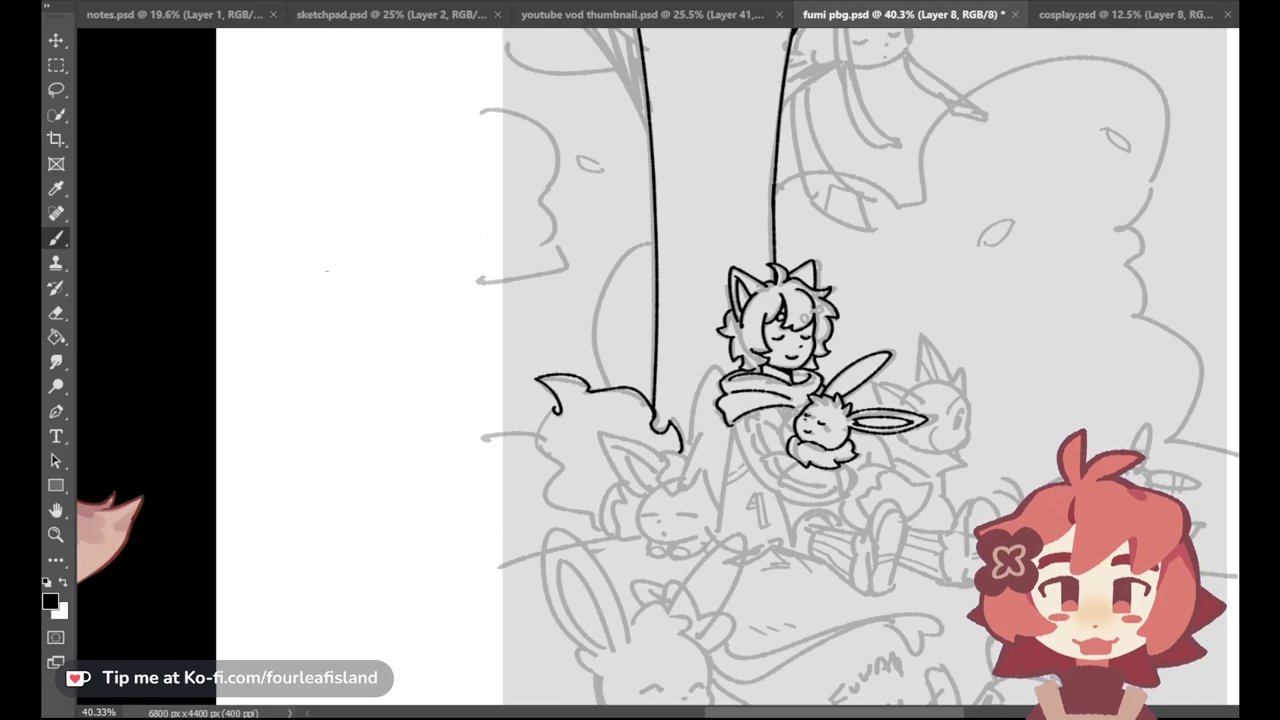
pyautogui.moveTo(334, 126)
pyautogui.mouseDown()
pyautogui.moveTo(407, 187)
pyautogui.moveTo(366, 158)
pyautogui.mouseUp()
pyautogui.hotkey('ctrl', 'z')
pyautogui.moveTo(366, 158)
pyautogui.mouseDown()
pyautogui.moveTo(407, 174)
pyautogui.moveTo(400, 184)
pyautogui.mouseUp()
pyautogui.moveTo(293, 175)
pyautogui.mouseDown()
pyautogui.moveTo(294, 226)
pyautogui.moveTo(306, 182)
pyautogui.mouseUp()
pyautogui.hotkey('ctrl', 'z')
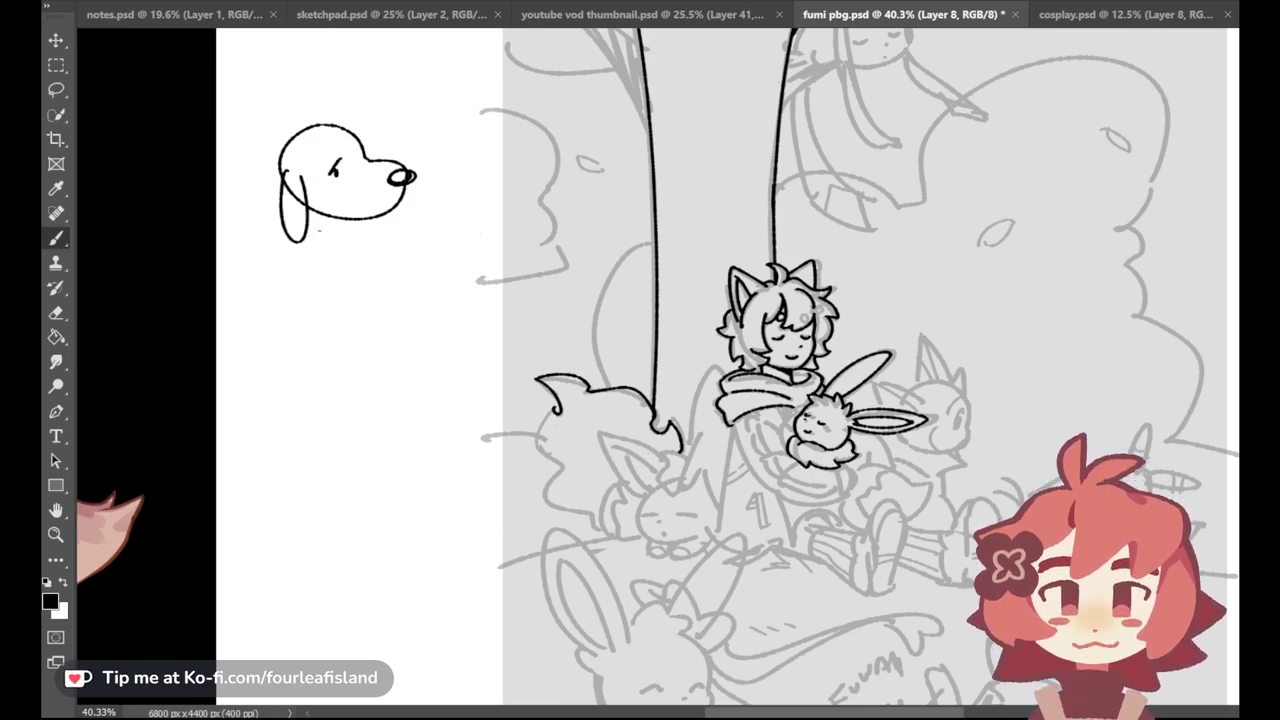
pyautogui.moveTo(303, 127); pyautogui.dragTo(354, 117)
# Step: Doodle a round front-facing dog head below the profile, with drooping ears, dot eyes, a nose and a curly tuft
pyautogui.moveTo(345, 312)
pyautogui.mouseDown()
pyautogui.moveTo(380, 311)
pyautogui.moveTo(350, 310)
pyautogui.mouseUp()
pyautogui.moveTo(326, 360); pyautogui.dragTo(300, 427)
pyautogui.hotkey('ctrl', 'z')
pyautogui.moveTo(405, 386); pyautogui.dragTo(425, 380)
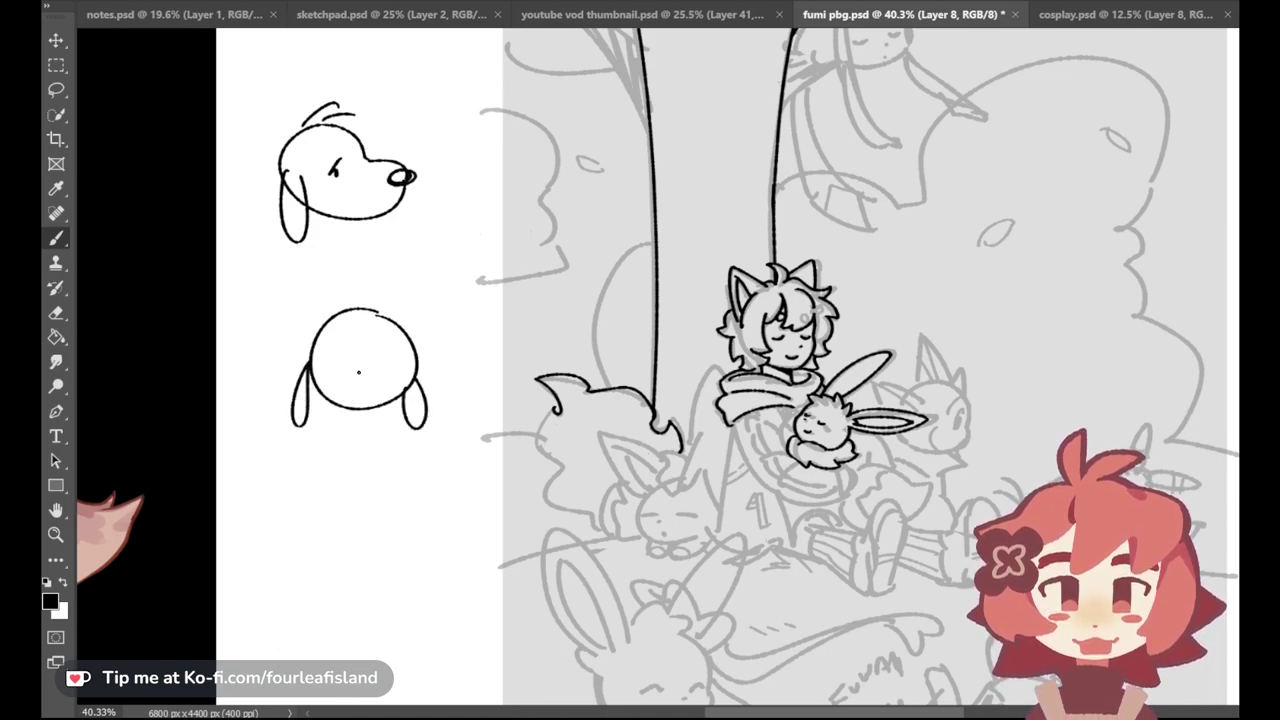
pyautogui.click(341, 353)
pyautogui.click(388, 358)
pyautogui.hotkey('ctrl', 'z')
pyautogui.click(379, 360)
pyautogui.moveTo(357, 302); pyautogui.dragTo(395, 307)
pyautogui.hotkey('ctrl', 'z')
# Step: Doodle a third round head with eye patches, a smile, shaded drooping ears and a short fringe
pyautogui.moveTo(308, 481); pyautogui.dragTo(364, 478)
pyautogui.moveTo(321, 546)
pyautogui.mouseDown()
pyautogui.moveTo(336, 560)
pyautogui.moveTo(372, 549)
pyautogui.moveTo(318, 528)
pyautogui.moveTo(367, 515)
pyautogui.mouseUp()
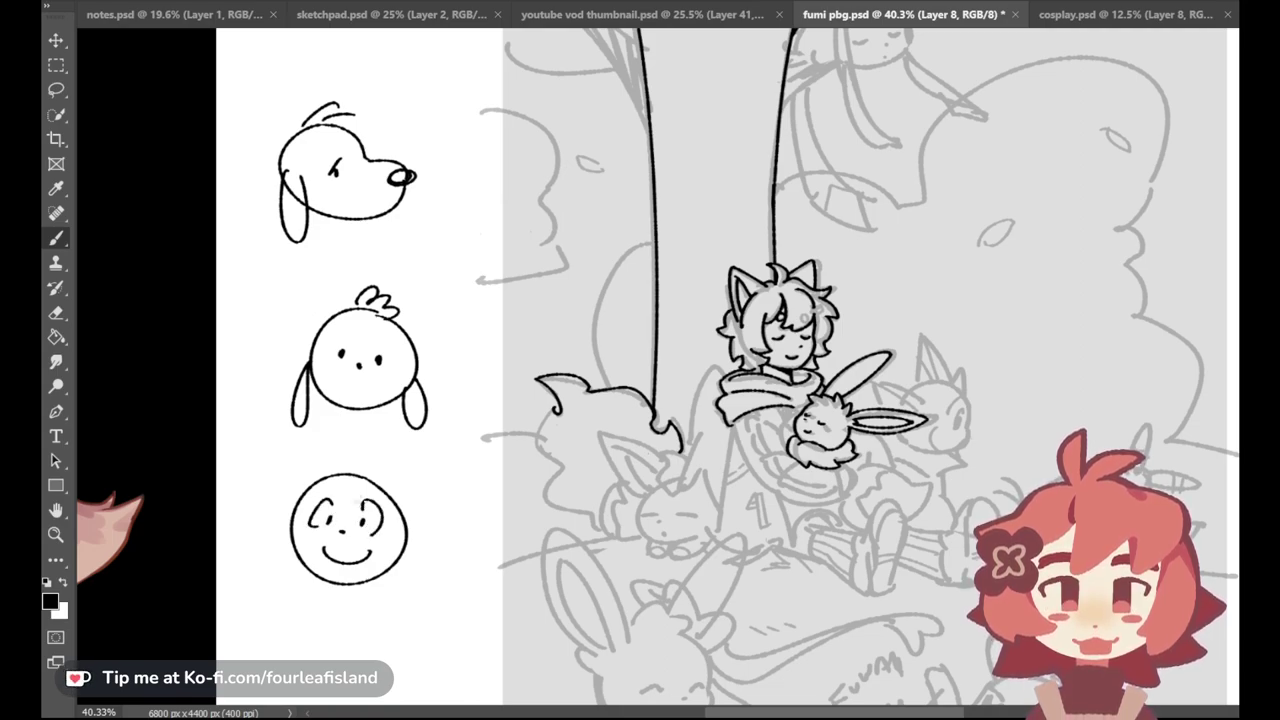
pyautogui.hotkey('ctrl', 'z')
pyautogui.moveTo(287, 515)
pyautogui.mouseDown()
pyautogui.moveTo(260, 568)
pyautogui.moveTo(288, 542)
pyautogui.moveTo(255, 562)
pyautogui.mouseUp()
pyautogui.moveTo(404, 525)
pyautogui.mouseDown()
pyautogui.moveTo(407, 547)
pyautogui.moveTo(430, 564)
pyautogui.moveTo(409, 527)
pyautogui.moveTo(432, 561)
pyautogui.mouseUp()
pyautogui.hotkey('ctrl', 'z')
pyautogui.hotkey('ctrl', 'z')
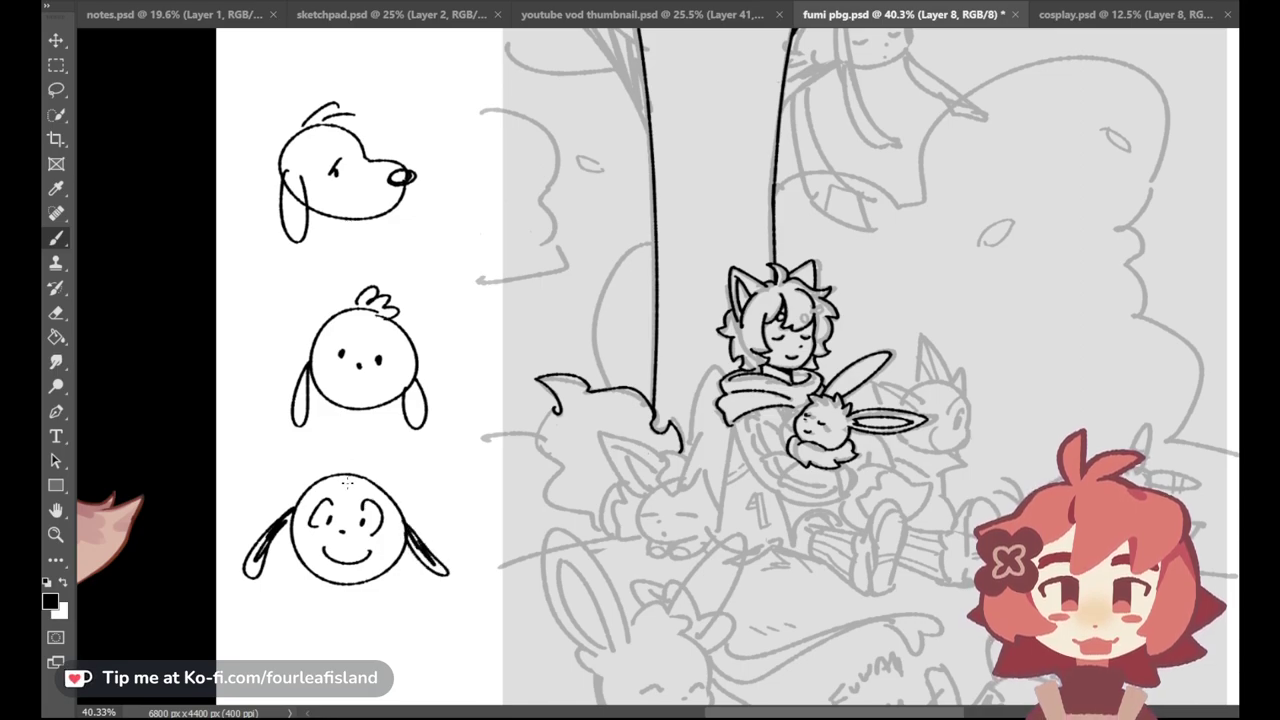
pyautogui.moveTo(334, 474)
pyautogui.mouseDown()
pyautogui.moveTo(345, 512)
pyautogui.moveTo(362, 518)
pyautogui.mouseUp()
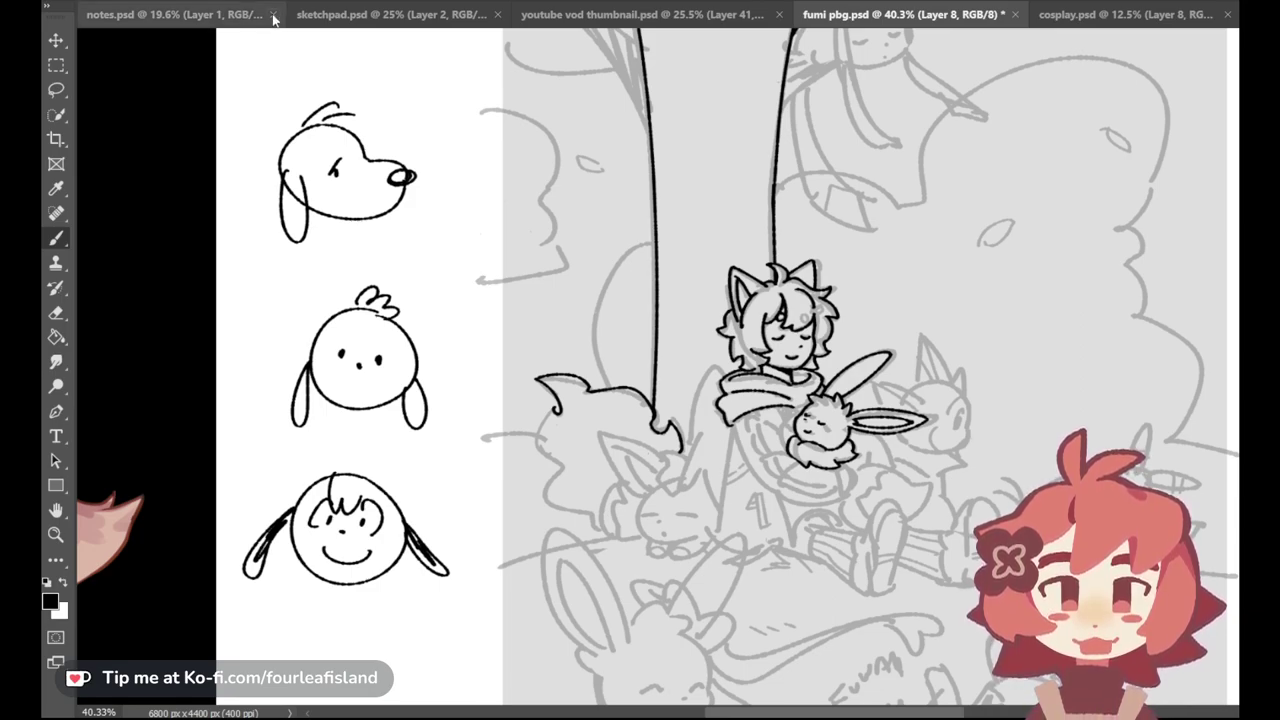
# Step: Erase the three doodled heads from the white area and return to the Brush tool
pyautogui.press('e')
pyautogui.moveTo(332, 142)
pyautogui.mouseDown()
pyautogui.moveTo(391, 170)
pyautogui.moveTo(362, 136)
pyautogui.moveTo(358, 166)
pyautogui.moveTo(330, 190)
pyautogui.moveTo(370, 276)
pyautogui.moveTo(370, 360)
pyautogui.moveTo(276, 301)
pyautogui.moveTo(294, 240)
pyautogui.moveTo(367, 283)
pyautogui.moveTo(377, 324)
pyautogui.moveTo(302, 342)
pyautogui.moveTo(289, 291)
pyautogui.moveTo(302, 302)
pyautogui.moveTo(329, 163)
pyautogui.moveTo(324, 339)
pyautogui.moveTo(427, 390)
pyautogui.moveTo(443, 581)
pyautogui.moveTo(370, 589)
pyautogui.moveTo(299, 559)
pyautogui.moveTo(327, 558)
pyautogui.moveTo(293, 485)
pyautogui.moveTo(264, 552)
pyautogui.mouseUp()
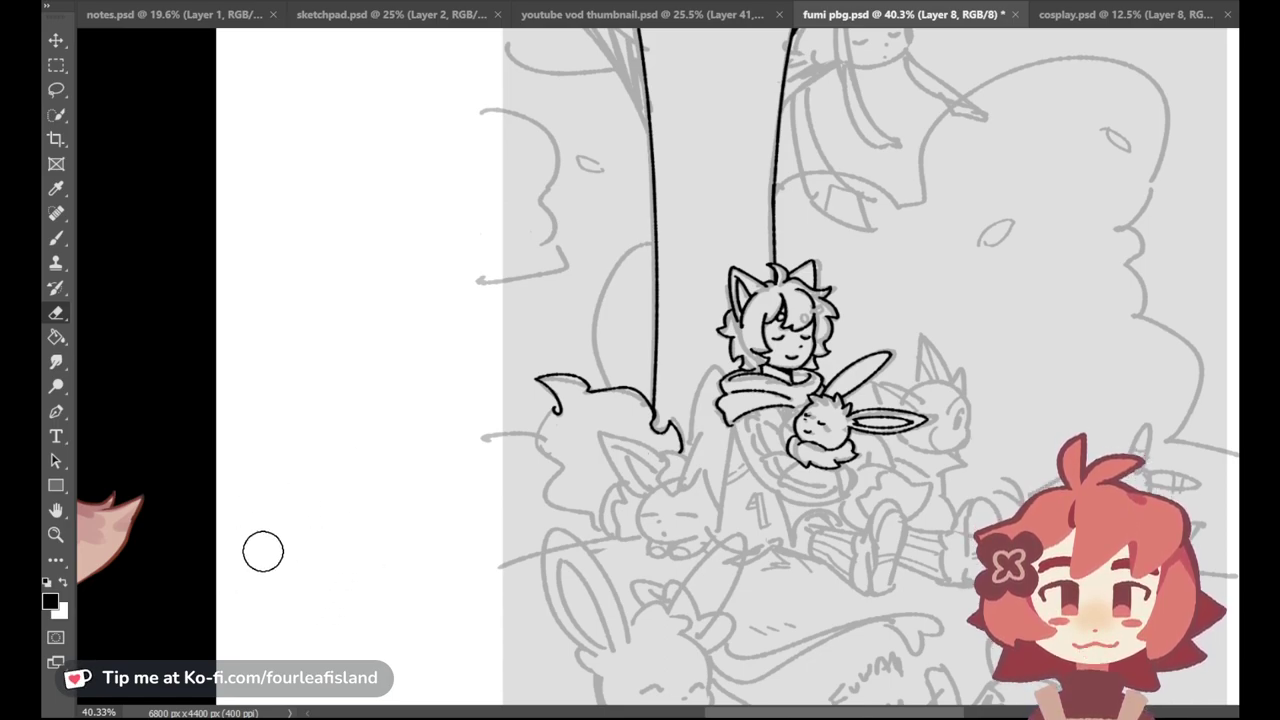
pyautogui.click(56, 237)
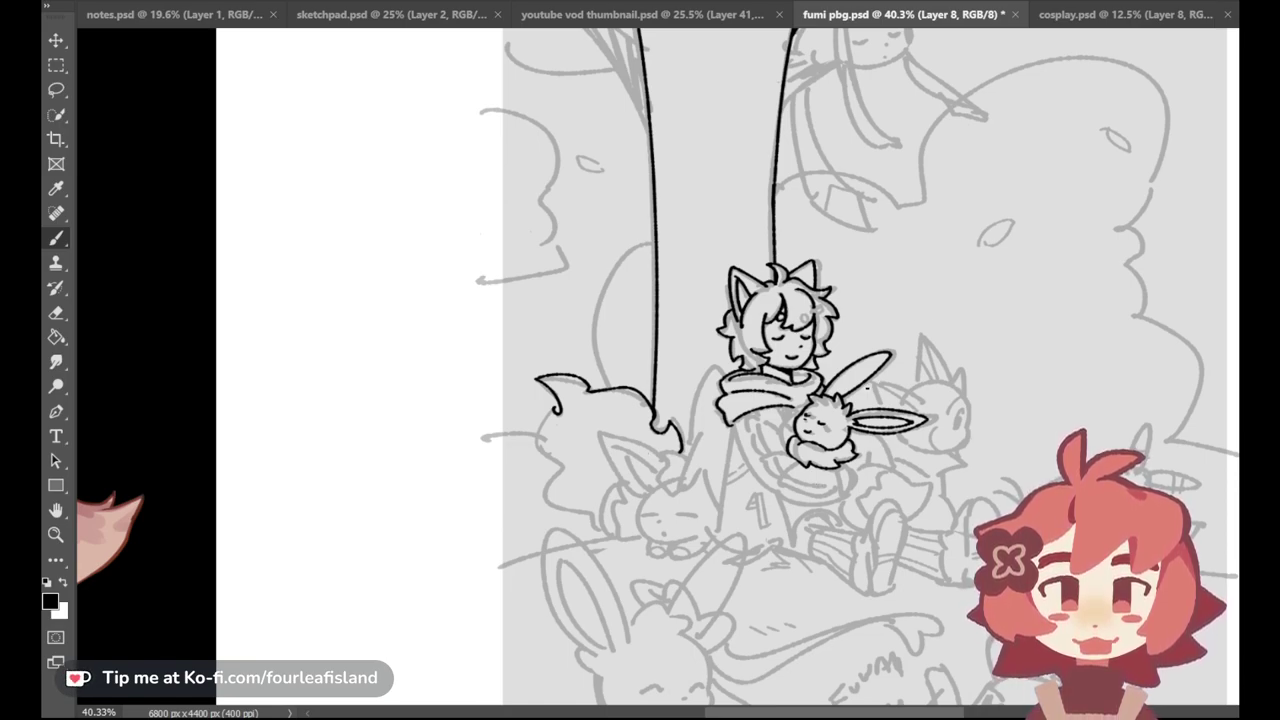
# Step: Ink the sideways ear of the creature sitting behind the held one, including its inner line
pyautogui.hotkey('ctrl', 'z')
pyautogui.moveTo(872, 382)
pyautogui.mouseDown()
pyautogui.moveTo(926, 402)
pyautogui.moveTo(894, 410)
pyautogui.mouseUp()
pyautogui.hotkey('ctrl', 'z')
pyautogui.hotkey('ctrl', 'z')
pyautogui.hotkey('ctrl', 'z')
pyautogui.hotkey('ctrl', 'z')
pyautogui.hotkey('ctrl', 'z')
pyautogui.hotkey('ctrl', 'z')
pyautogui.hotkey('ctrl', 'z')
pyautogui.hotkey('ctrl', 'z')
pyautogui.hotkey('ctrl', 'z')
pyautogui.hotkey('ctrl', 'z')
pyautogui.hotkey('ctrl', 'z')
pyautogui.moveTo(882, 398); pyautogui.dragTo(911, 408)
pyautogui.hotkey('ctrl', 'z')
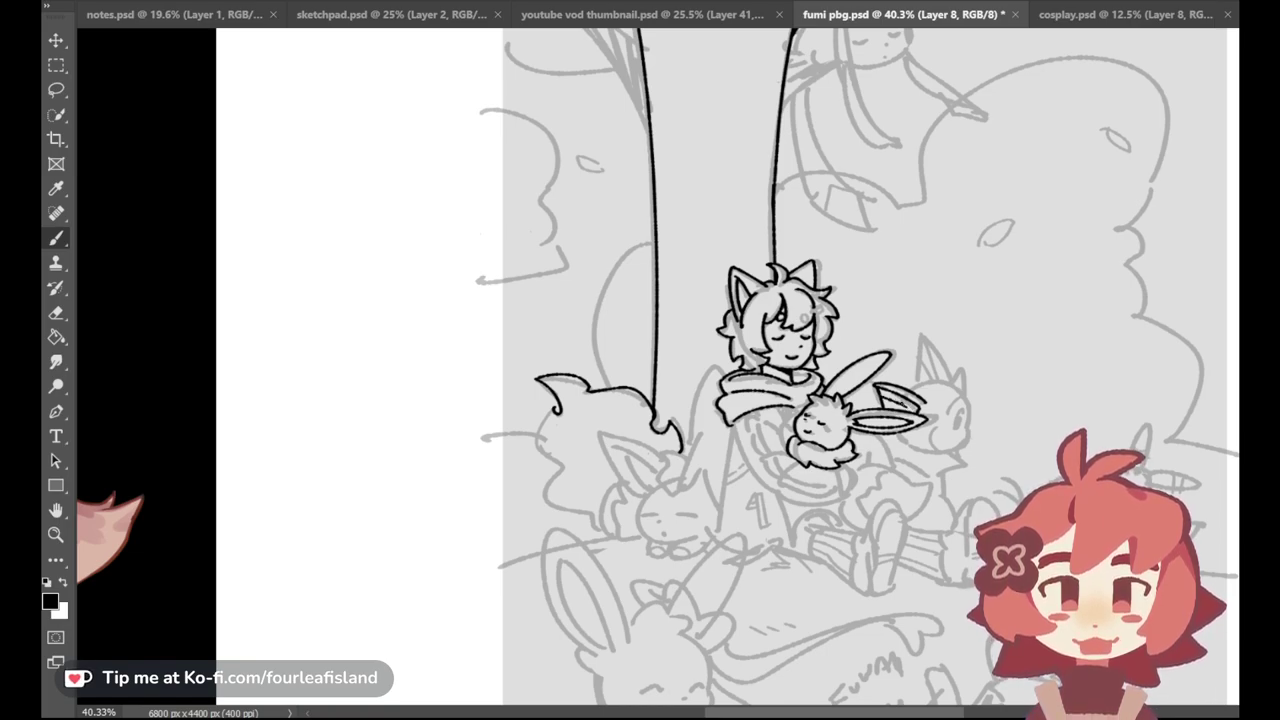
# Step: Ink the top of that creature's head between its two ears, retrying the stroke until it follows the sketch
pyautogui.moveTo(906, 390); pyautogui.dragTo(949, 380)
pyautogui.hotkey('ctrl', 'z')
pyautogui.hotkey('ctrl', 'z')
pyautogui.moveTo(909, 391); pyautogui.dragTo(951, 384)
pyautogui.hotkey('ctrl', 'z')
pyautogui.hotkey('ctrl', 'z')
pyautogui.hotkey('ctrl', 'z')
pyautogui.hotkey('ctrl', 'z')
pyautogui.hotkey('ctrl', 'z')
pyautogui.hotkey('ctrl', 'z')
# Step: Ink the same creature's pointed upright ear with both outer edges and the inner-ear line
pyautogui.moveTo(922, 335); pyautogui.dragTo(961, 393)
pyautogui.hotkey('ctrl', 'z')
pyautogui.hotkey('ctrl', 'z')
pyautogui.moveTo(928, 344); pyautogui.dragTo(946, 382)
pyautogui.hotkey('ctrl', 'z')
pyautogui.hotkey('ctrl', 'z')
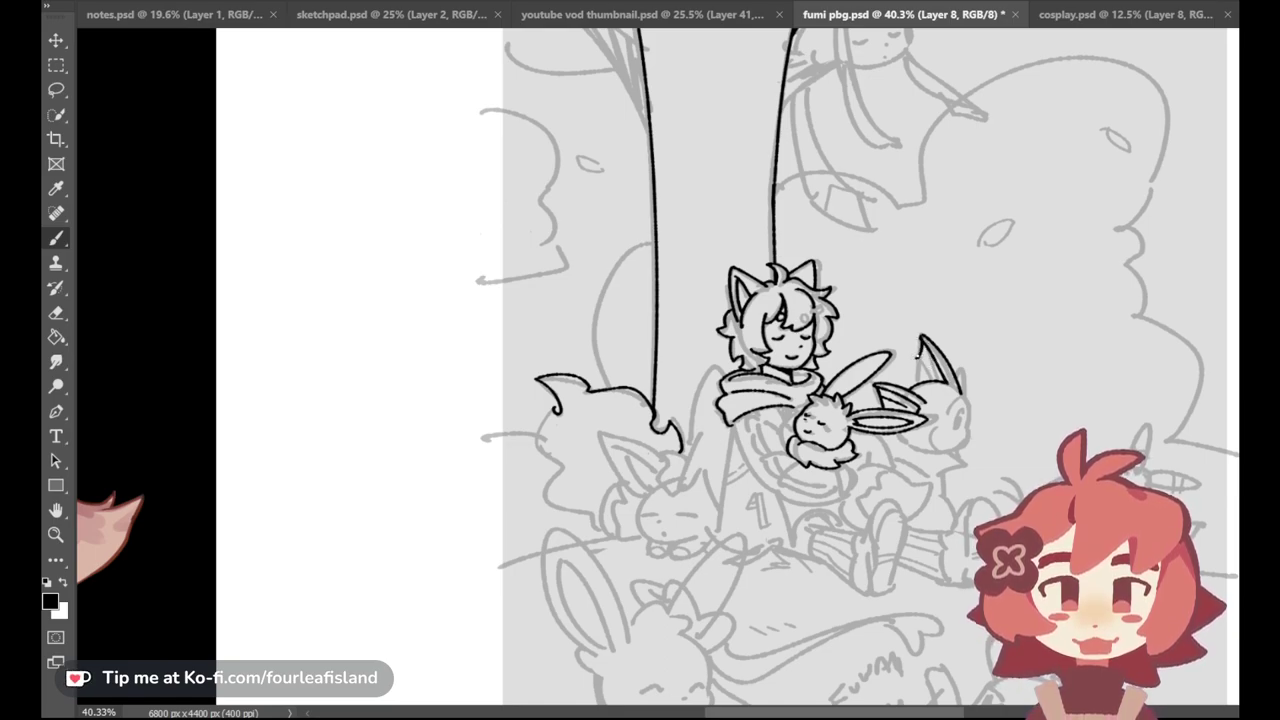
pyautogui.moveTo(922, 340); pyautogui.dragTo(915, 385)
pyautogui.hotkey('ctrl', 'z')
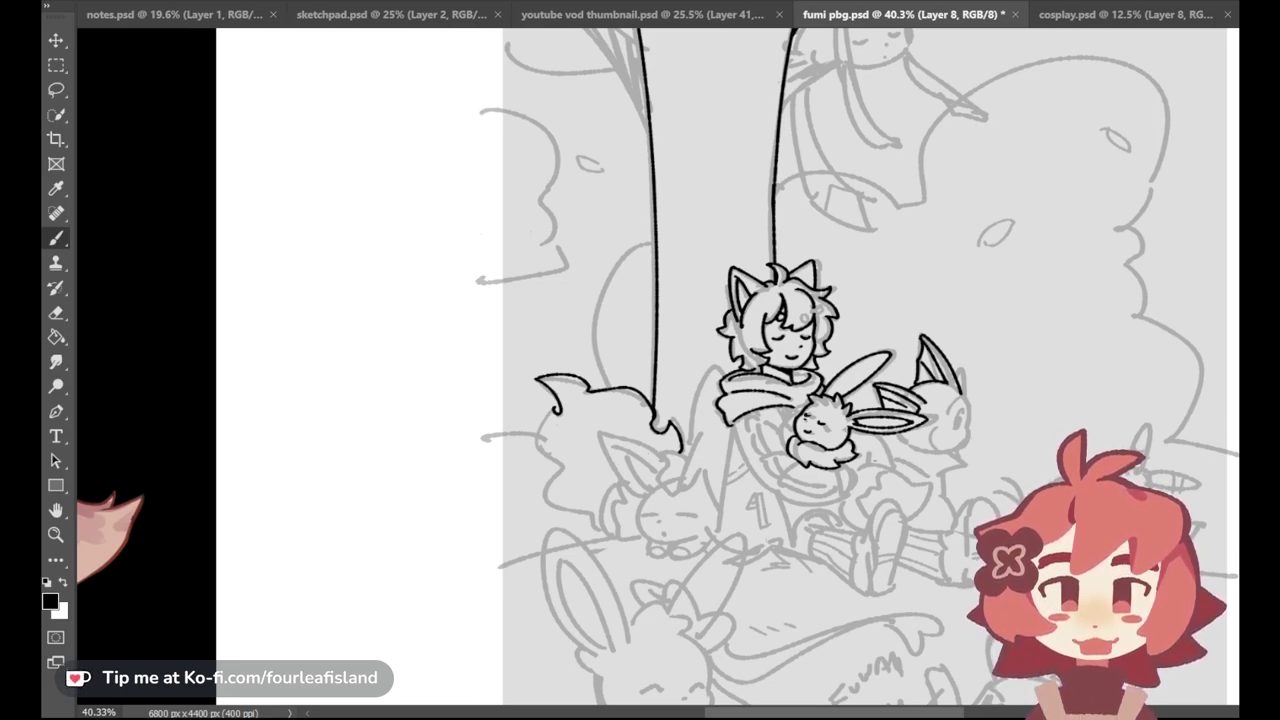
# Step: Ink the outer edge of the bushy tail beside the tree trunk, from its curled tip down to its base
pyautogui.moveTo(557, 411)
pyautogui.mouseDown()
pyautogui.moveTo(530, 462)
pyautogui.moveTo(560, 464)
pyautogui.mouseUp()
pyautogui.hotkey('ctrl', 'z')
pyautogui.hotkey('ctrl', 'z')
pyautogui.hotkey('ctrl', 'z')
pyautogui.hotkey('ctrl', 'z')
pyautogui.hotkey('ctrl', 'z')
pyautogui.hotkey('ctrl', 'z')
pyautogui.hotkey('ctrl', 'z')
pyautogui.moveTo(557, 410); pyautogui.dragTo(559, 464)
pyautogui.hotkey('ctrl', 'z')
pyautogui.moveTo(553, 406)
pyautogui.mouseDown()
pyautogui.moveTo(562, 466)
pyautogui.moveTo(543, 490)
pyautogui.moveTo(575, 510)
pyautogui.mouseUp()
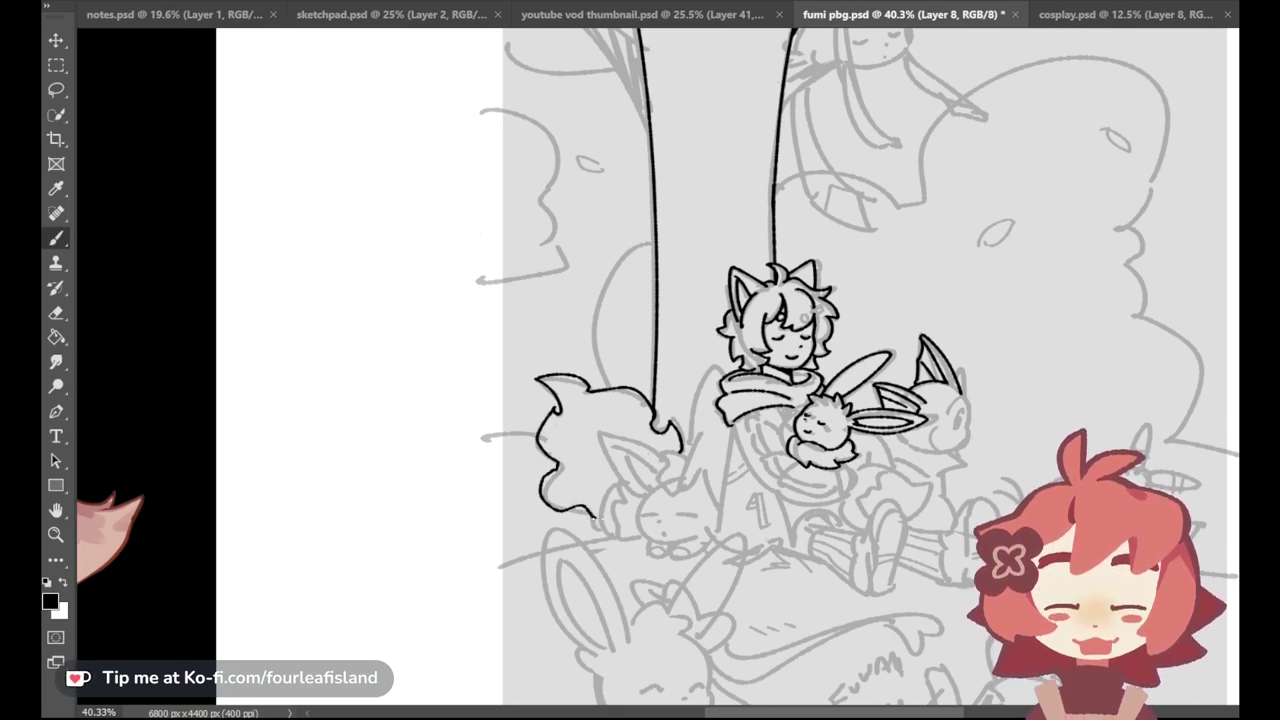
# Step: Erase the lower part of the bushy tail's outer edge, below its middle notch
pyautogui.click(55, 535)
pyautogui.moveTo(549, 541); pyautogui.dragTo(634, 541)
pyautogui.click(56, 312)
pyautogui.moveTo(575, 390)
pyautogui.mouseDown()
pyautogui.moveTo(581, 495)
pyautogui.moveTo(642, 512)
pyautogui.mouseUp()
# Step: Redraw the lower outer edge of the bushy tail down to a small hook at its base, and clean up the join
pyautogui.click(56, 237)
pyautogui.moveTo(572, 378)
pyautogui.mouseDown()
pyautogui.moveTo(570, 491)
pyautogui.moveTo(632, 488)
pyautogui.moveTo(545, 429)
pyautogui.moveTo(612, 485)
pyautogui.mouseUp()
pyautogui.hotkey('ctrl', 'z')
pyautogui.hotkey('ctrl', 'z')
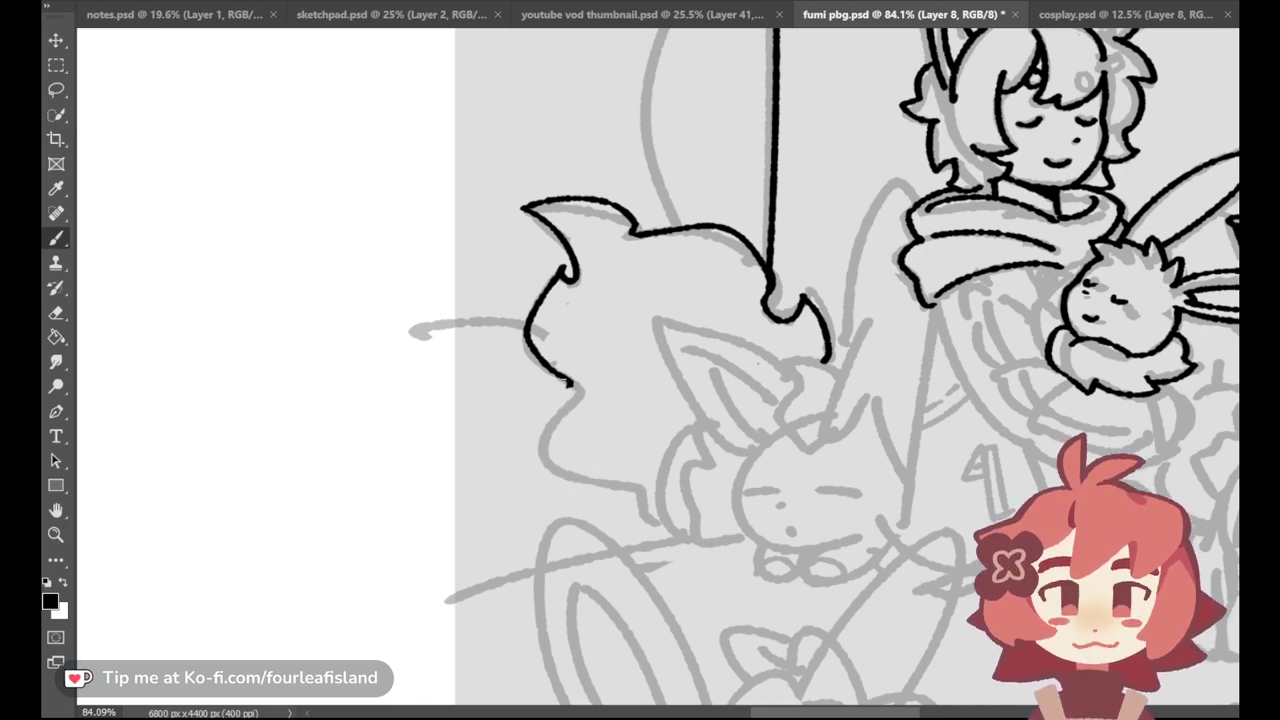
pyautogui.moveTo(571, 386)
pyautogui.mouseDown()
pyautogui.moveTo(542, 439)
pyautogui.moveTo(650, 482)
pyautogui.mouseUp()
pyautogui.hotkey('ctrl', 'z')
pyautogui.moveTo(572, 396)
pyautogui.mouseDown()
pyautogui.moveTo(641, 491)
pyautogui.moveTo(662, 521)
pyautogui.mouseUp()
pyautogui.press('e')
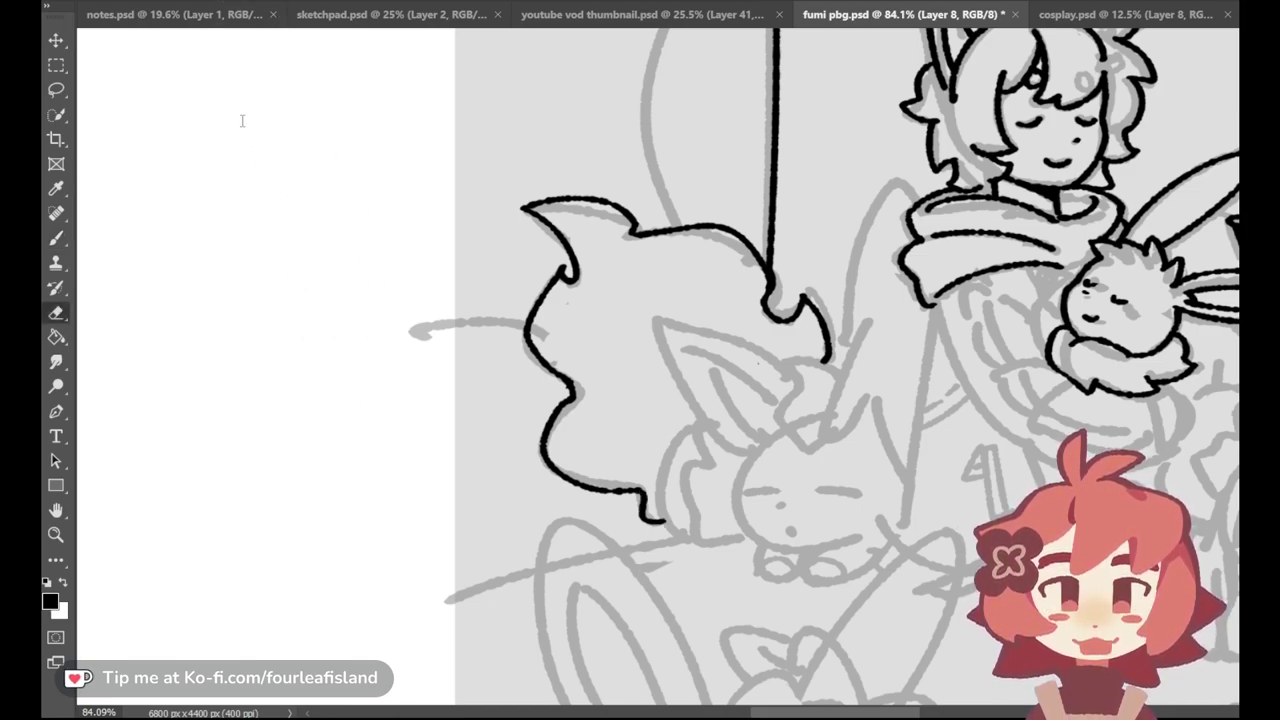
pyautogui.moveTo(575, 378); pyautogui.dragTo(573, 398)
pyautogui.click(59, 240)
pyautogui.hotkey('ctrl', 'z')
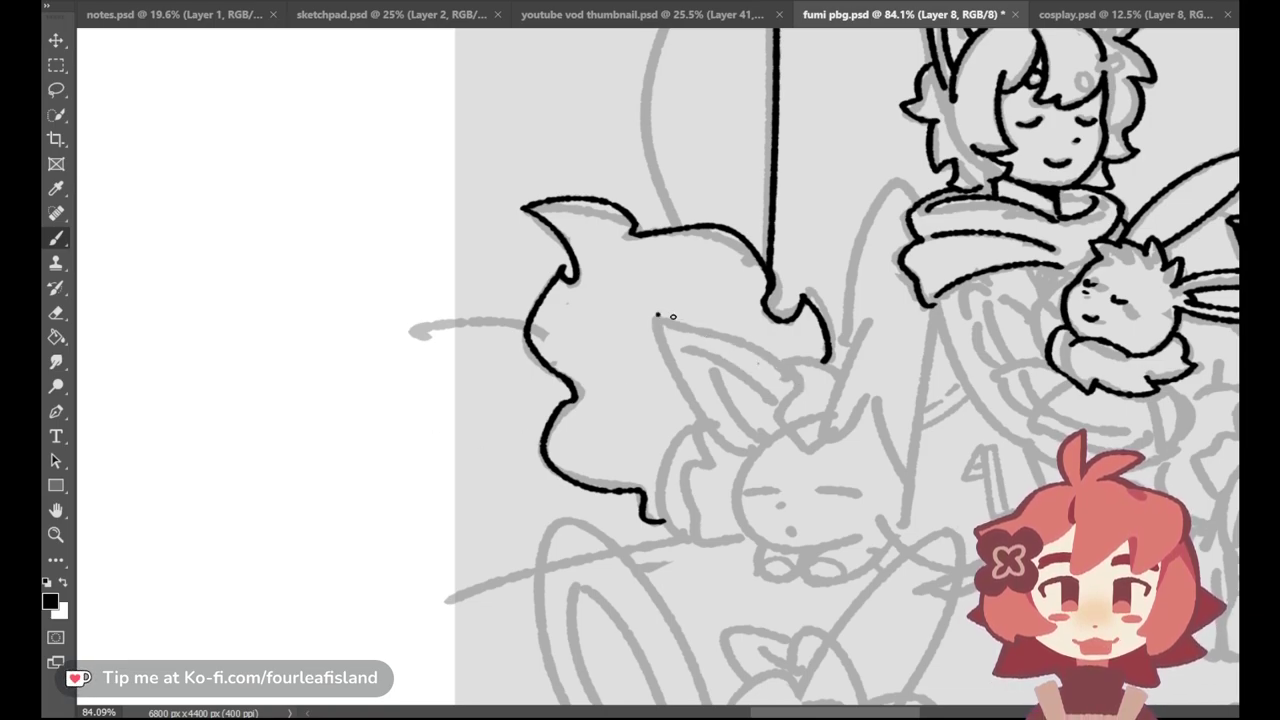
# Step: Ink the sleeping creature's pointed ear in front of the tail, with its inner shape and jagged fur at the base
pyautogui.moveTo(656, 314); pyautogui.dragTo(795, 376)
pyautogui.moveTo(653, 315)
pyautogui.mouseDown()
pyautogui.moveTo(735, 445)
pyautogui.moveTo(762, 455)
pyautogui.mouseUp()
pyautogui.moveTo(675, 341)
pyautogui.mouseDown()
pyautogui.moveTo(744, 400)
pyautogui.moveTo(770, 446)
pyautogui.moveTo(692, 360)
pyautogui.moveTo(760, 446)
pyautogui.mouseUp()
pyautogui.hotkey('ctrl', 'z')
pyautogui.hotkey('ctrl', 'z')
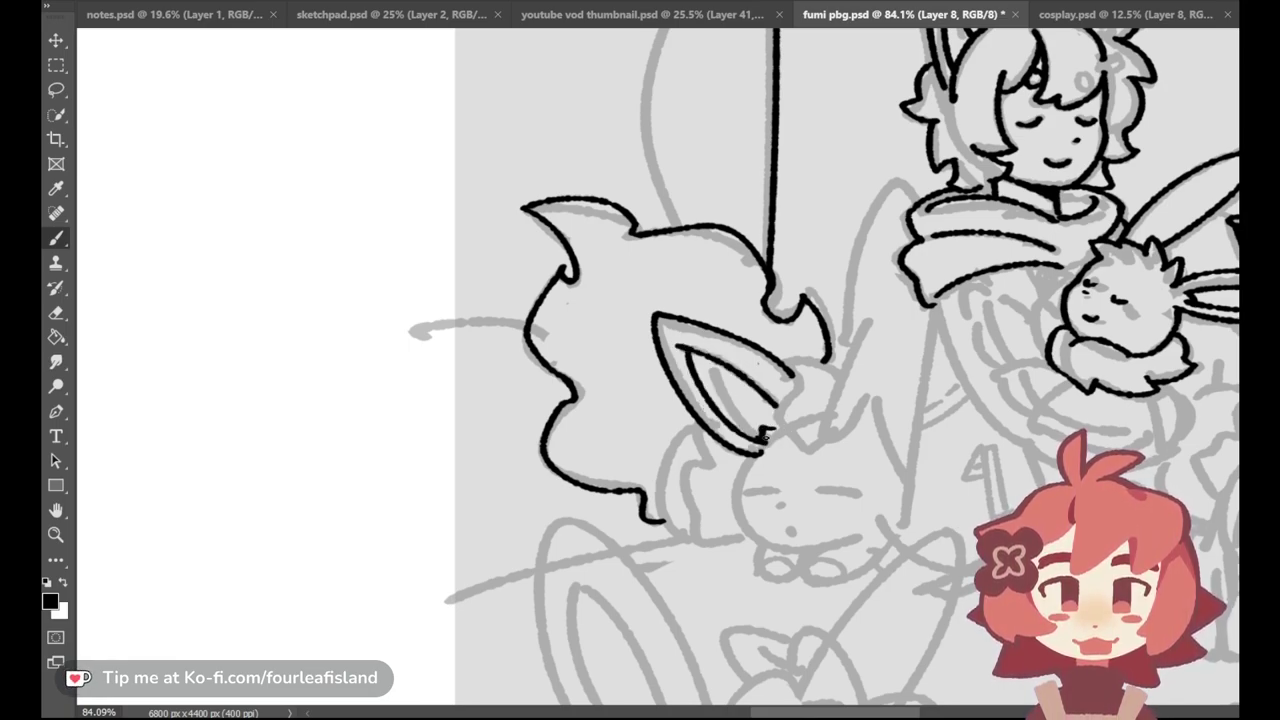
pyautogui.hotkey('ctrl', 'z')
pyautogui.moveTo(766, 441)
pyautogui.mouseDown()
pyautogui.moveTo(757, 431)
pyautogui.moveTo(782, 416)
pyautogui.mouseUp()
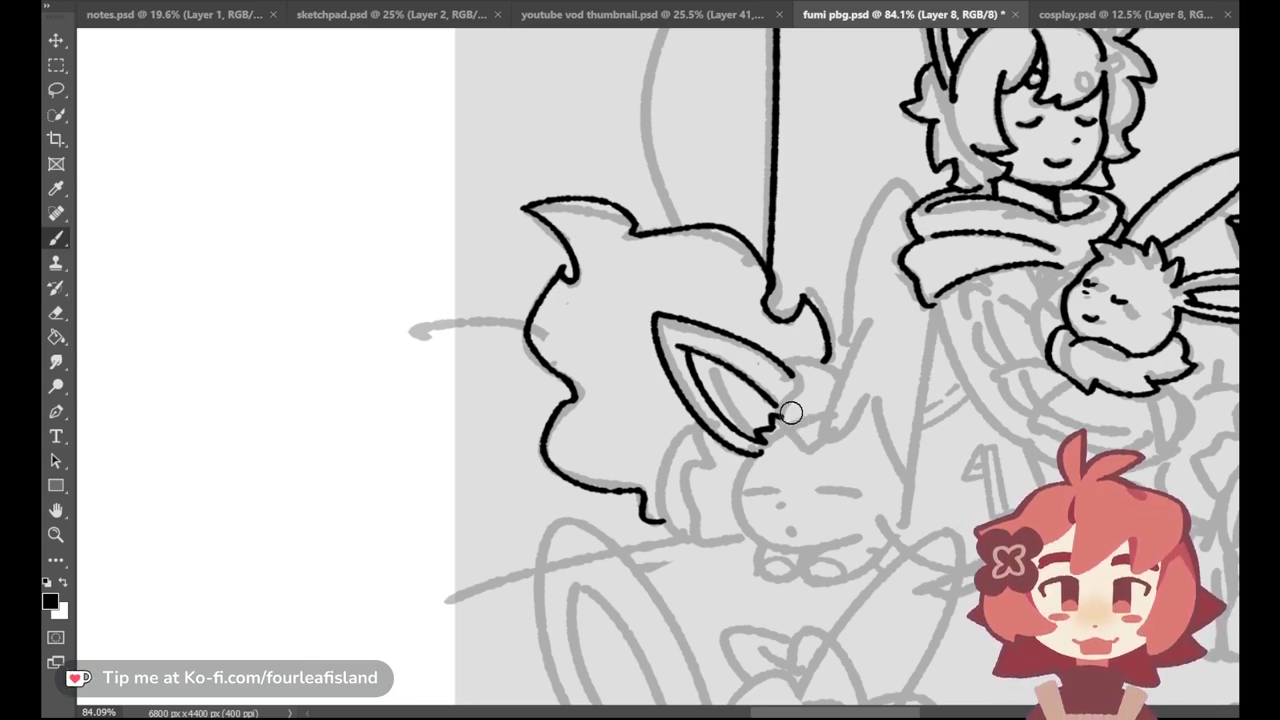
# Step: Ink the pointed hair tuft on the sleeping creature's forehead, joining its upper curve to the ear
pyautogui.hotkey('ctrl', 'z')
pyautogui.moveTo(783, 404); pyautogui.dragTo(800, 443)
pyautogui.hotkey('ctrl', 'z')
pyautogui.hotkey('ctrl', 'z')
pyautogui.hotkey('ctrl', 'z')
pyautogui.hotkey('ctrl', 'z')
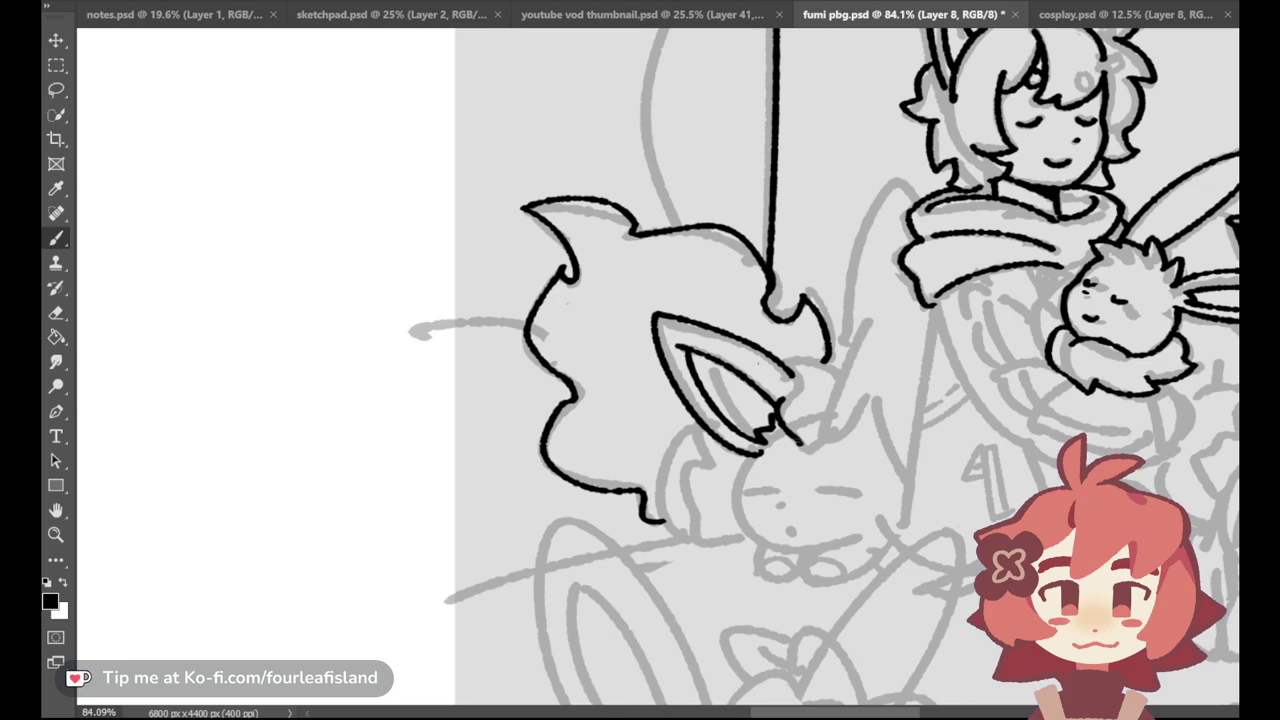
pyautogui.moveTo(802, 447); pyautogui.dragTo(826, 436)
pyautogui.moveTo(786, 398); pyautogui.dragTo(798, 378)
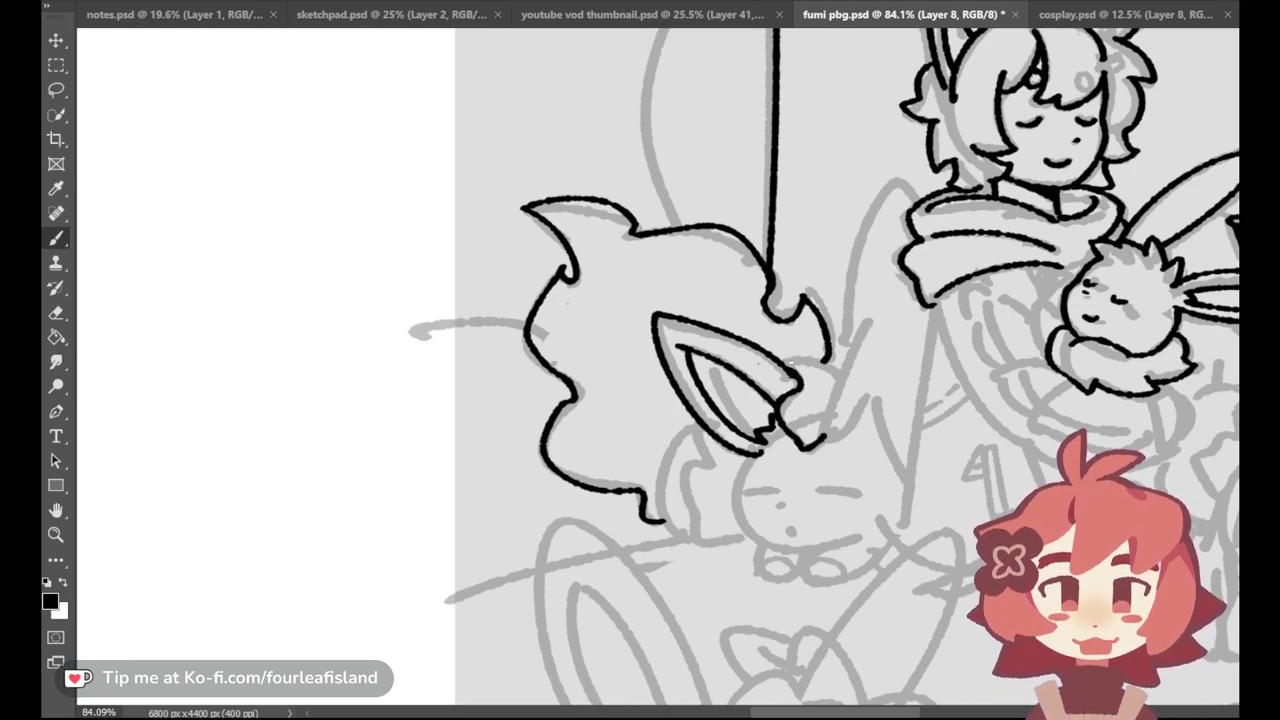
pyautogui.hotkey('ctrl', 'z')
pyautogui.moveTo(787, 366)
pyautogui.mouseDown()
pyautogui.moveTo(826, 359)
pyautogui.moveTo(833, 370)
pyautogui.mouseUp()
pyautogui.moveTo(826, 444); pyautogui.dragTo(847, 406)
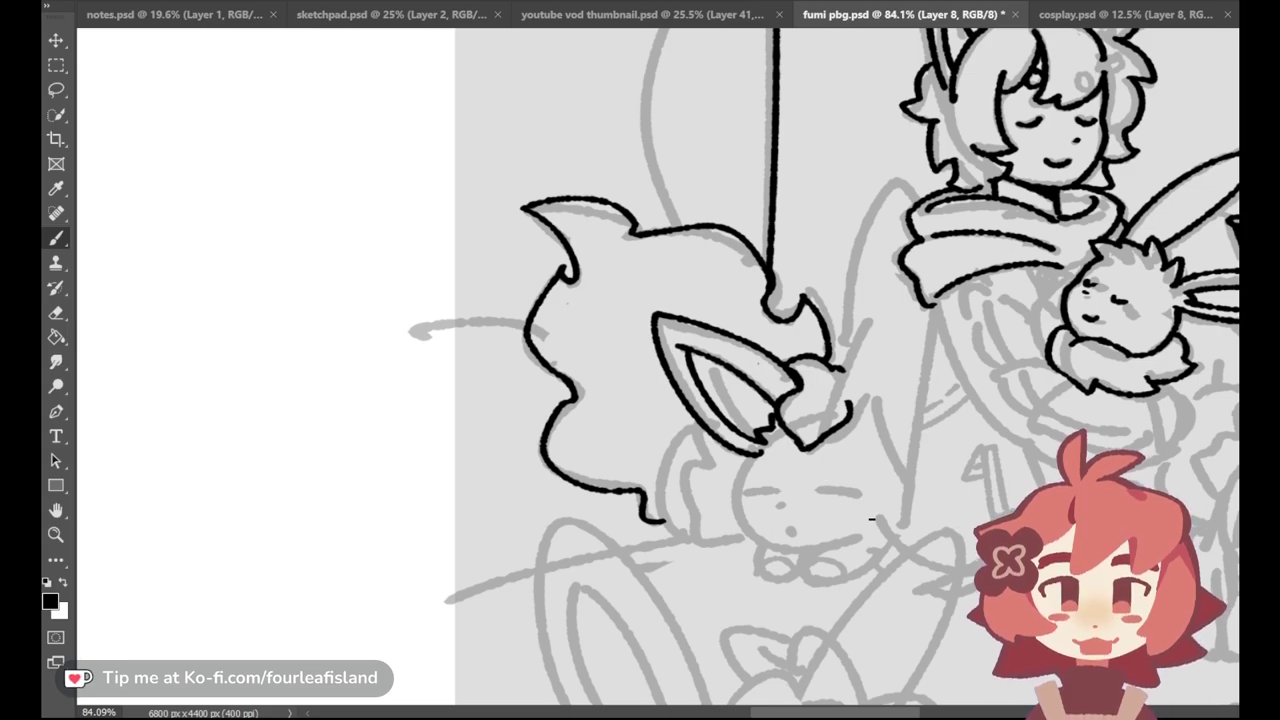
# Step: Ink the sleeping creature's face with two flat closed eyes, a small nose and a mouth dot
pyautogui.moveTo(752, 494); pyautogui.dragTo(851, 493)
pyautogui.hotkey('ctrl', 'z')
pyautogui.hotkey('ctrl', 'z')
pyautogui.hotkey('ctrl', 'z')
pyautogui.hotkey('ctrl', 'z')
pyautogui.hotkey('ctrl', 'z')
pyautogui.hotkey('ctrl', 'z')
pyautogui.hotkey('ctrl', 'z')
pyautogui.hotkey('ctrl', 'z')
pyautogui.hotkey('ctrl', 'z')
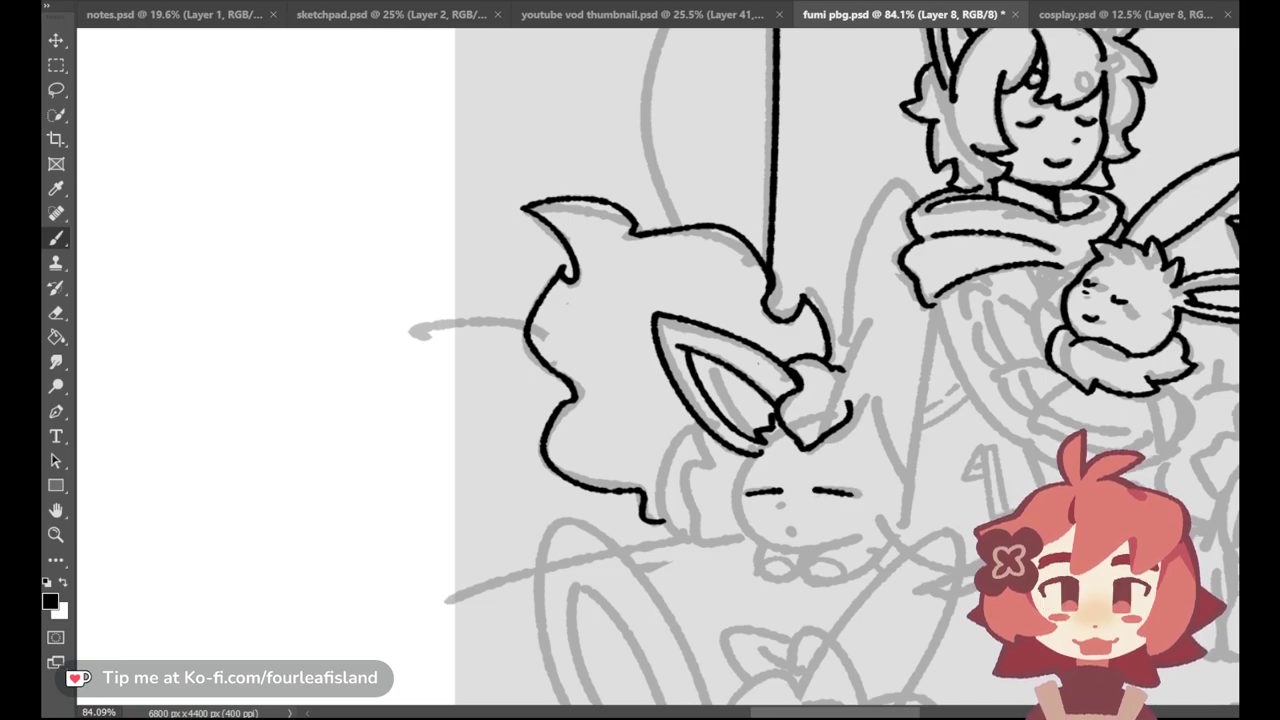
pyautogui.moveTo(789, 529); pyautogui.dragTo(795, 535)
pyautogui.hotkey('ctrl', 'z')
pyautogui.hotkey('ctrl', 'z')
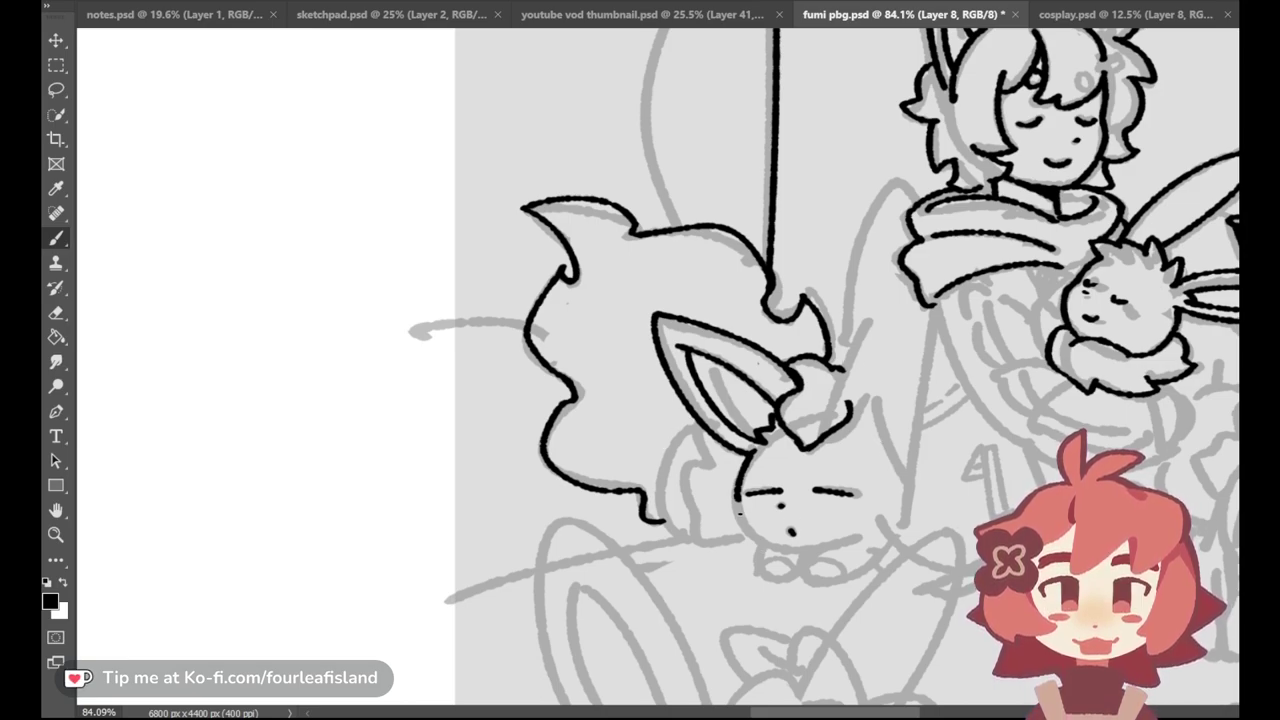
# Step: Ink the sleeping creature's head outline along both cheeks and the rounded chin
pyautogui.hotkey('ctrl', 'z')
pyautogui.moveTo(738, 497)
pyautogui.mouseDown()
pyautogui.moveTo(792, 550)
pyautogui.moveTo(749, 523)
pyautogui.moveTo(863, 540)
pyautogui.mouseUp()
pyautogui.hotkey('ctrl', 'z')
pyautogui.hotkey('ctrl', 'z')
pyautogui.hotkey('ctrl', 'z')
pyautogui.hotkey('ctrl', 'z')
pyautogui.hotkey('ctrl', 'z')
pyautogui.hotkey('ctrl', 'z')
pyautogui.moveTo(770, 550)
pyautogui.mouseDown()
pyautogui.moveTo(836, 552)
pyautogui.moveTo(878, 530)
pyautogui.mouseUp()
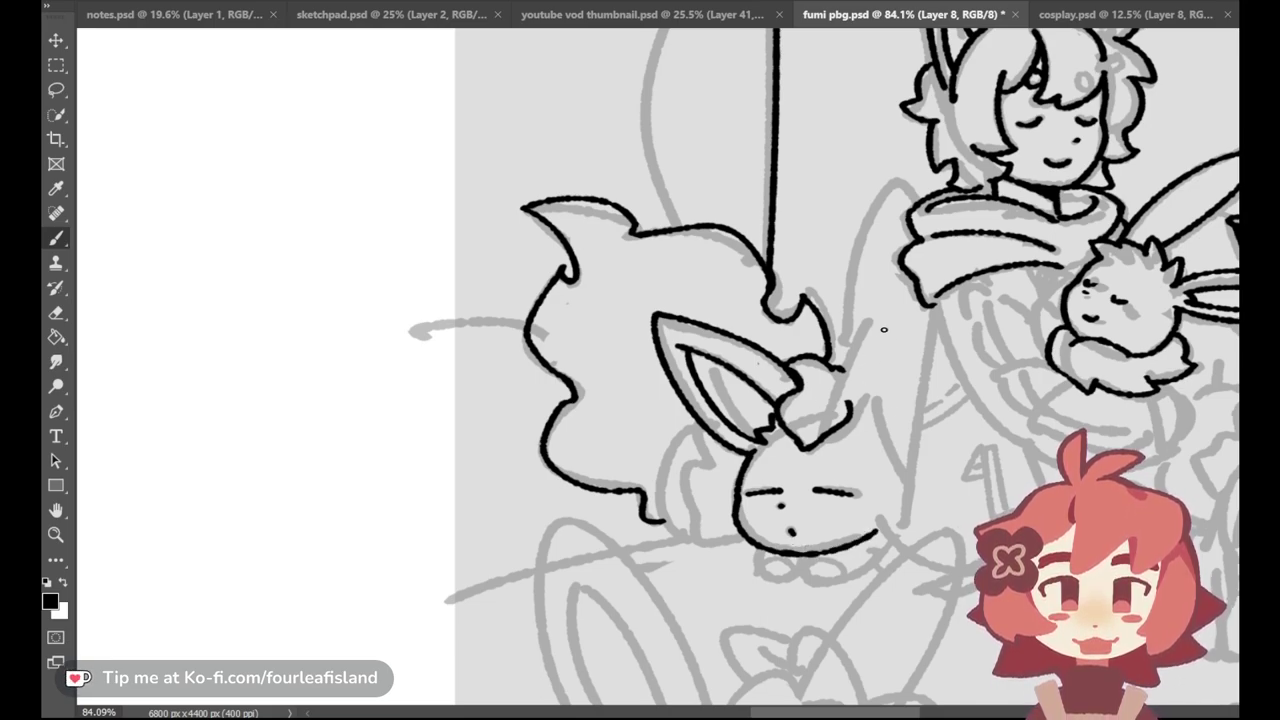
pyautogui.moveTo(866, 440); pyautogui.dragTo(882, 518)
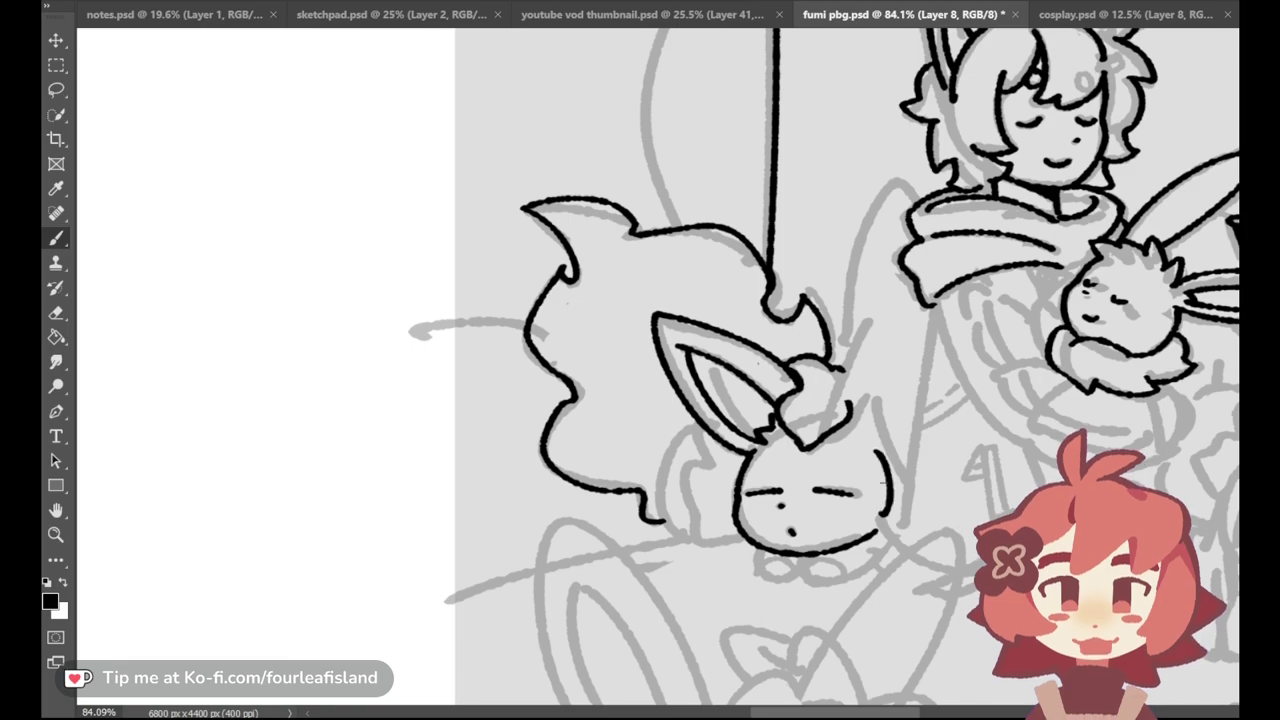
# Step: Redraw the sleeping creature's right cheek as a smooth curve running down into the chin
pyautogui.hotkey('ctrl', 'z')
pyautogui.moveTo(866, 438); pyautogui.dragTo(882, 518)
pyautogui.hotkey('ctrl', 'z')
pyautogui.hotkey('ctrl', 'z')
pyautogui.hotkey('ctrl', 'z')
pyautogui.moveTo(866, 440); pyautogui.dragTo(880, 520)
pyautogui.hotkey('ctrl', 'z')
pyautogui.hotkey('ctrl', 'z')
pyautogui.moveTo(868, 440); pyautogui.dragTo(884, 522)
pyautogui.hotkey('ctrl', 'z')
pyautogui.hotkey('ctrl', 'z')
pyautogui.moveTo(866, 438); pyautogui.dragTo(883, 519)
pyautogui.hotkey('ctrl', 'z')
pyautogui.hotkey('ctrl', 'z')
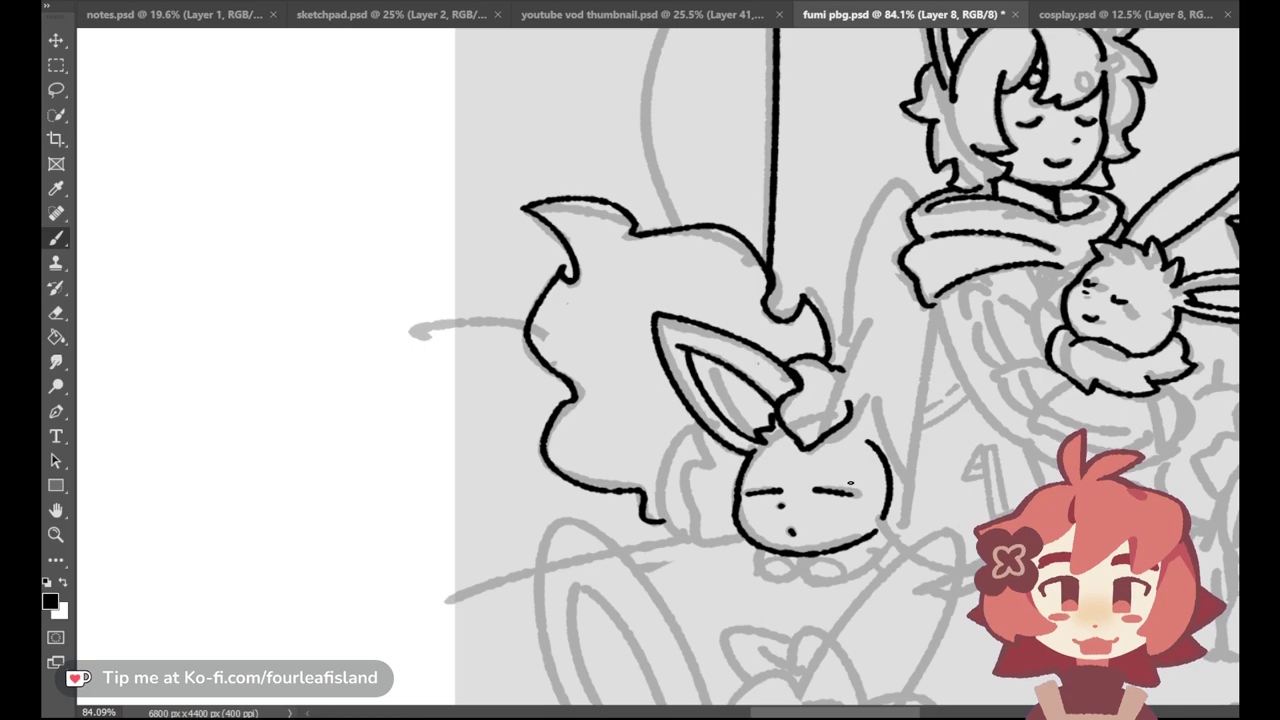
pyautogui.hotkey('ctrl', 'z')
pyautogui.hotkey('ctrl', 'z')
pyautogui.moveTo(868, 444)
pyautogui.mouseDown()
pyautogui.moveTo(882, 523)
pyautogui.moveTo(887, 469)
pyautogui.moveTo(877, 530)
pyautogui.mouseUp()
pyautogui.hotkey('ctrl', 'z')
pyautogui.hotkey('ctrl', 'z')
pyautogui.moveTo(868, 440); pyautogui.dragTo(888, 524)
pyautogui.hotkey('ctrl', 'z')
pyautogui.hotkey('ctrl', 'z')
pyautogui.hotkey('ctrl', 'z')
pyautogui.hotkey('ctrl', 'z')
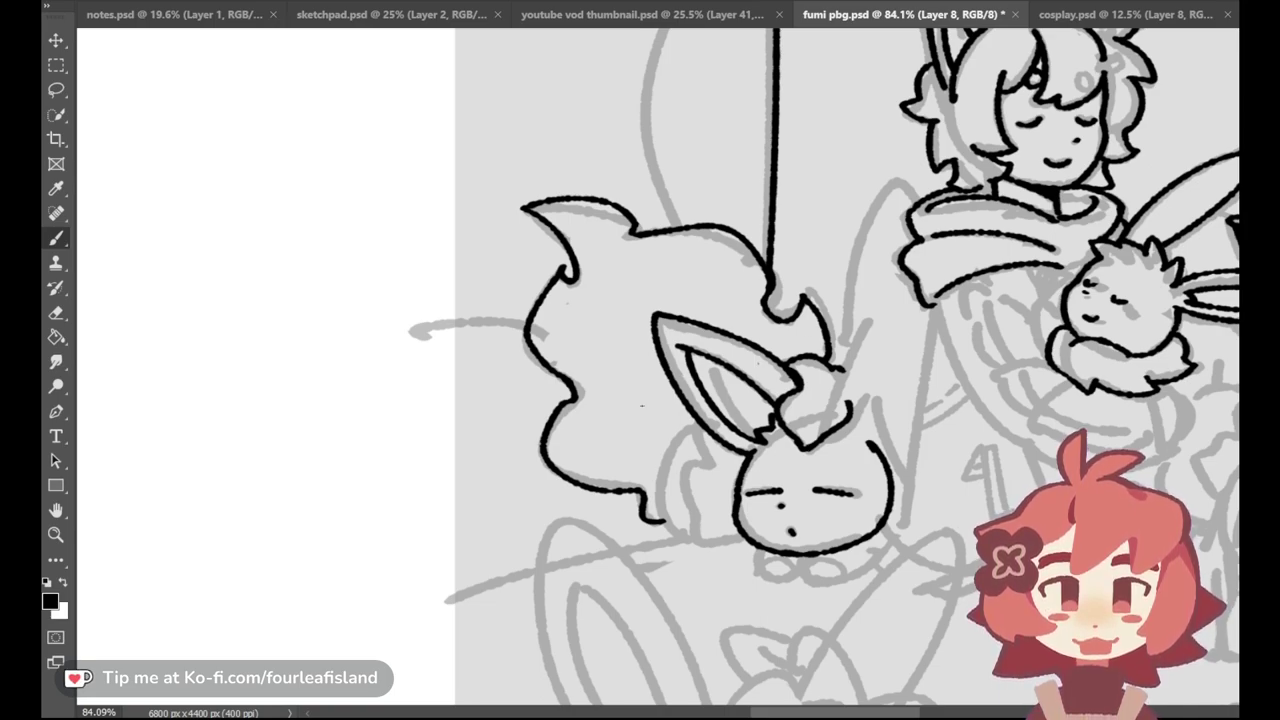
# Step: Ink the sleeping creature's rounded back between the tail's lower end and the head
pyautogui.hotkey('ctrl', 'z')
pyautogui.moveTo(700, 427)
pyautogui.mouseDown()
pyautogui.moveTo(708, 551)
pyautogui.moveTo(665, 520)
pyautogui.moveTo(712, 545)
pyautogui.mouseUp()
pyautogui.hotkey('ctrl', 'z')
pyautogui.hotkey('ctrl', 'z')
pyautogui.hotkey('ctrl', 'z')
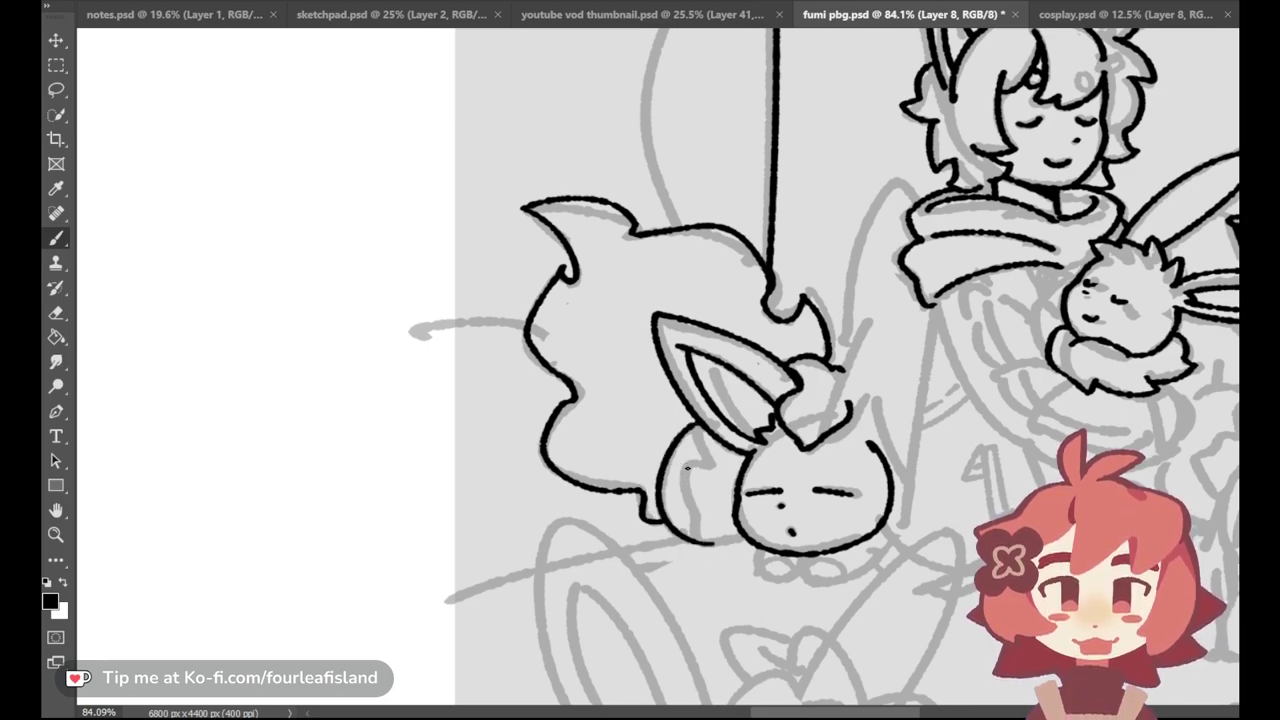
# Step: Ink the jagged neck fur on the left of the sleeping creature's face, ending in a pointed curl below the chin
pyautogui.hotkey('ctrl', 'z')
pyautogui.moveTo(712, 442)
pyautogui.mouseDown()
pyautogui.moveTo(700, 526)
pyautogui.moveTo(718, 560)
pyautogui.mouseUp()
pyautogui.hotkey('ctrl', 'z')
pyautogui.moveTo(720, 559); pyautogui.dragTo(755, 563)
pyautogui.hotkey('ctrl', 'z')
pyautogui.hotkey('ctrl', 'z')
pyautogui.hotkey('ctrl', 'z')
pyautogui.hotkey('ctrl', 'z')
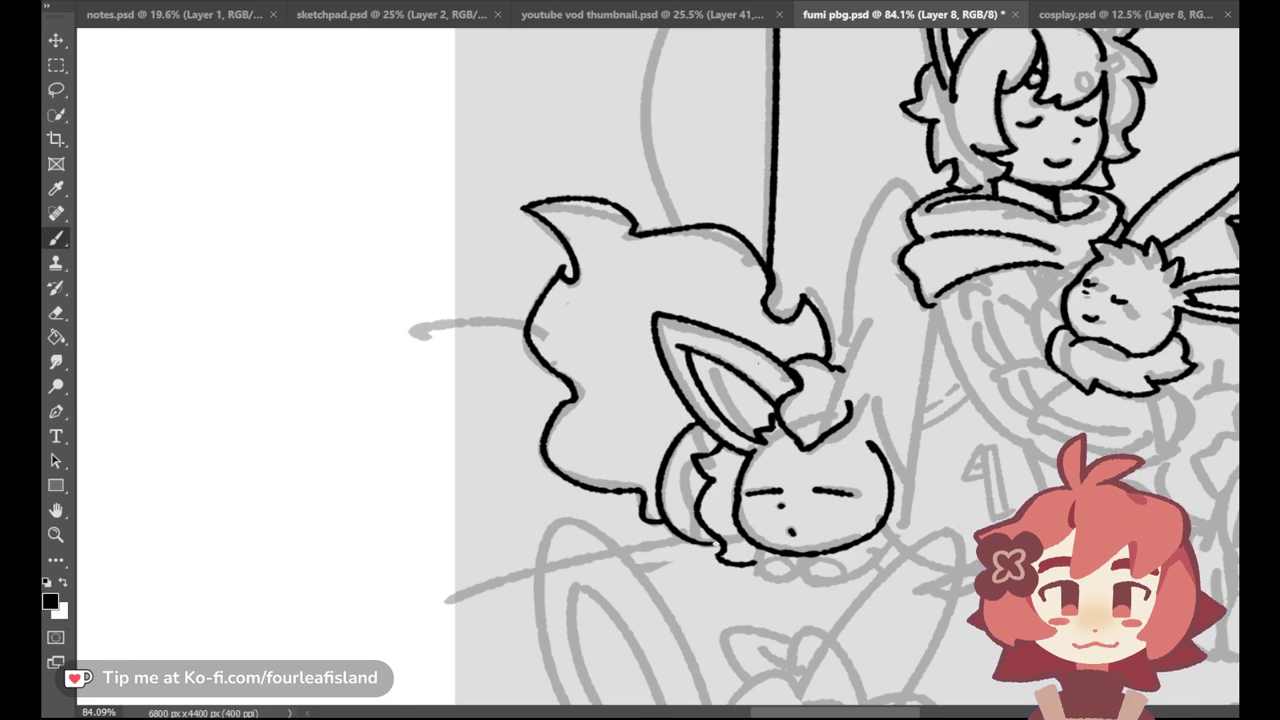
pyautogui.hotkey('ctrl', 'z')
pyautogui.moveTo(718, 548); pyautogui.dragTo(750, 565)
pyautogui.hotkey('ctrl', 'z')
pyautogui.hotkey('ctrl', 'z')
pyautogui.hotkey('ctrl', 'z')
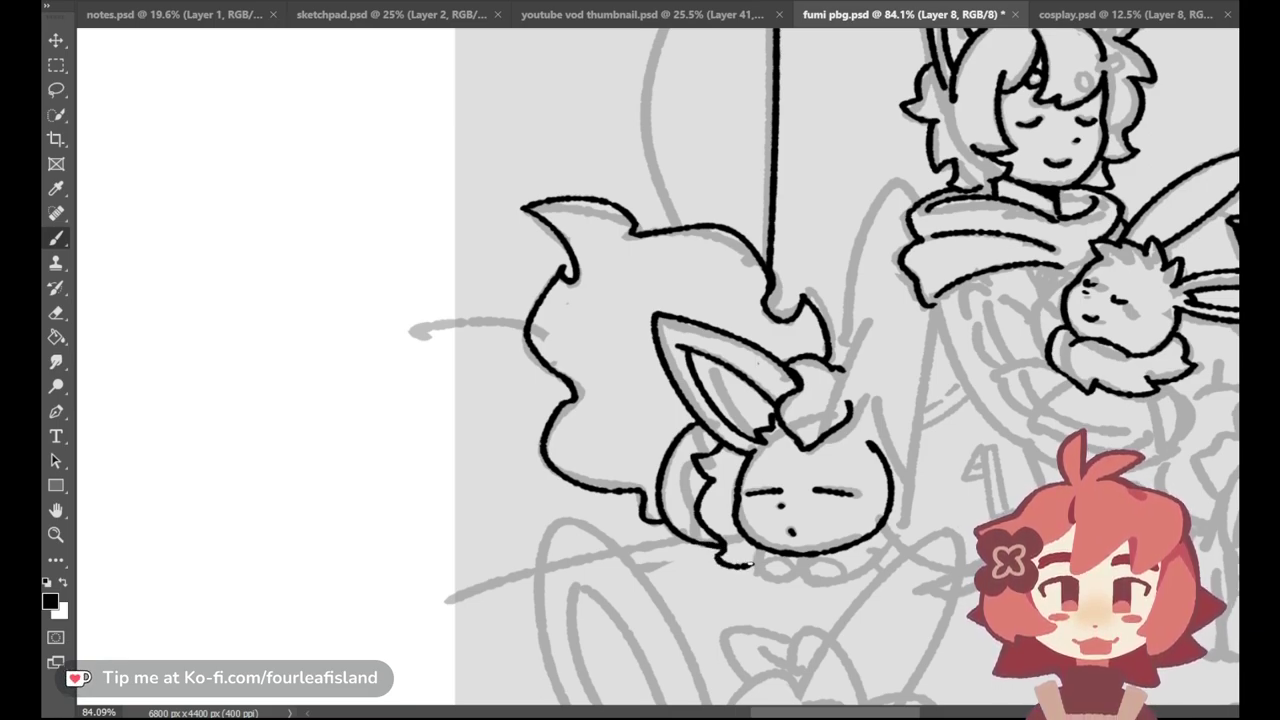
# Step: Ink the sleeping creature's two small paws and the lower edge of the neck fur beneath the chin
pyautogui.press('e')
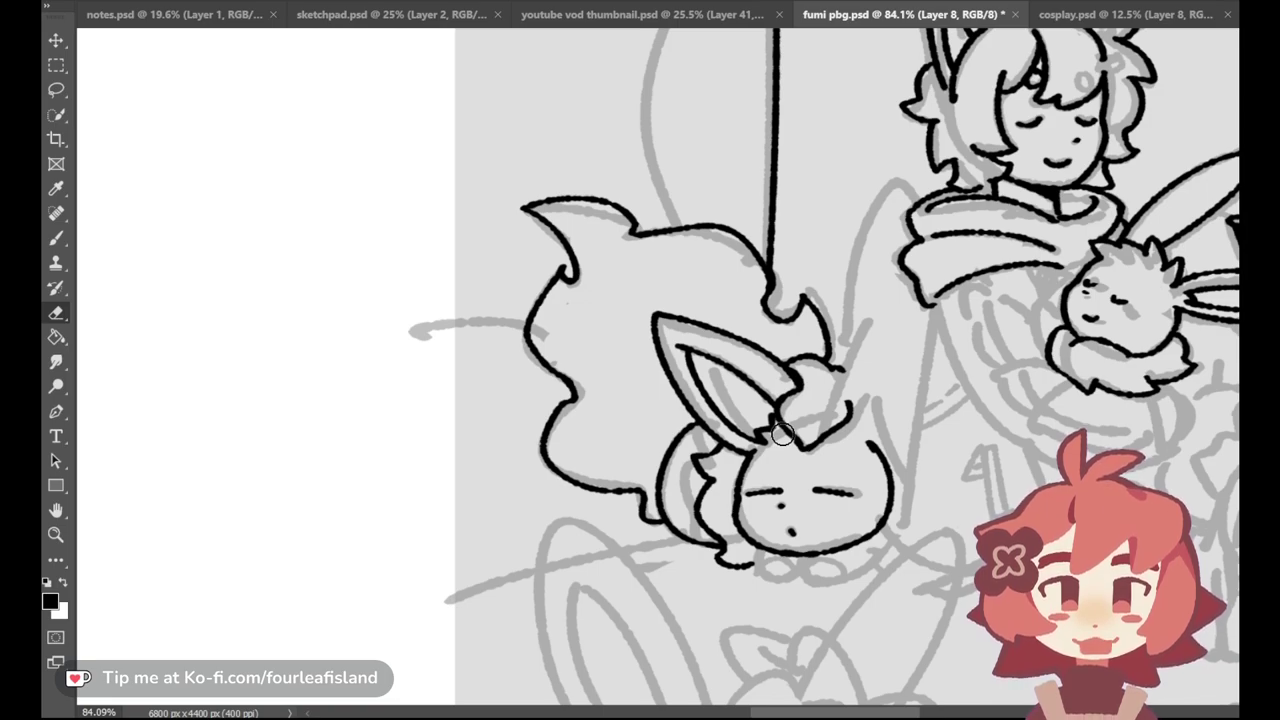
pyautogui.press('b')
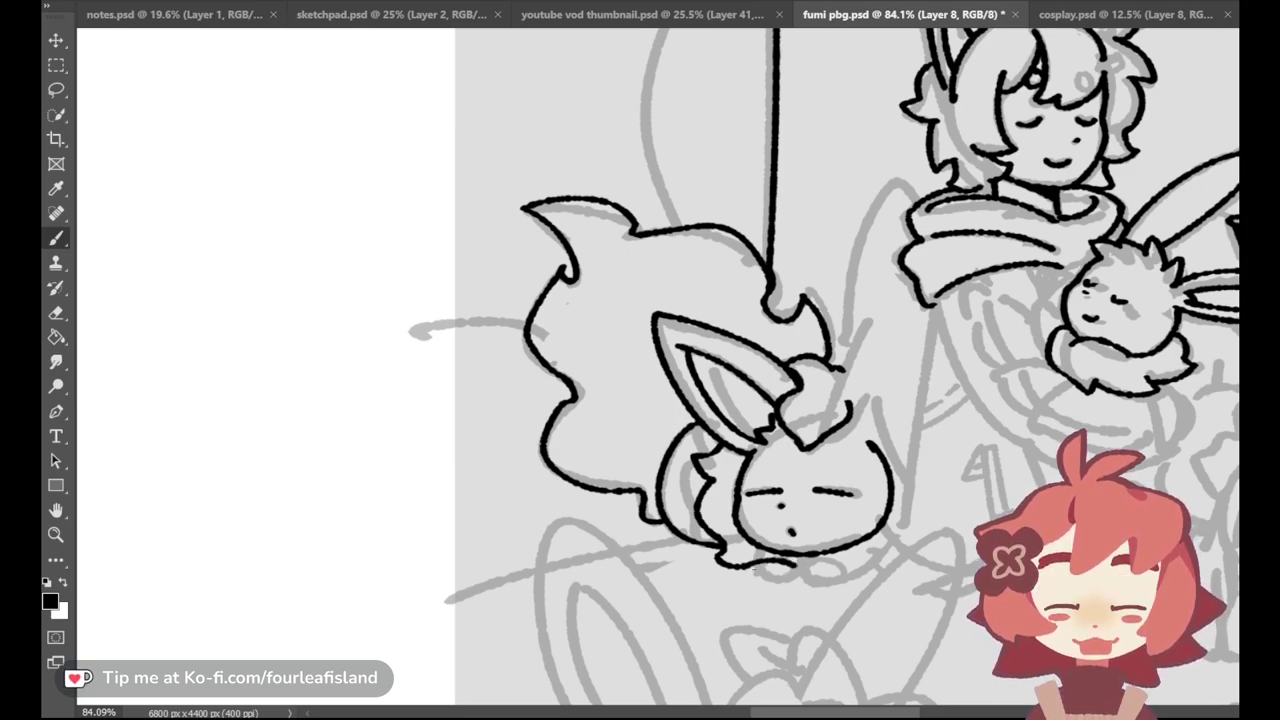
pyautogui.moveTo(757, 574)
pyautogui.mouseDown()
pyautogui.moveTo(855, 569)
pyautogui.moveTo(844, 573)
pyautogui.moveTo(855, 588)
pyautogui.moveTo(846, 571)
pyautogui.moveTo(875, 566)
pyautogui.moveTo(888, 536)
pyautogui.moveTo(876, 568)
pyautogui.moveTo(888, 538)
pyautogui.mouseUp()
pyautogui.hotkey('ctrl', 'z')
pyautogui.hotkey('ctrl', 'z')
pyautogui.hotkey('ctrl', 'z')
pyautogui.hotkey('ctrl', 'z')
pyautogui.hotkey('ctrl', 'z')
pyautogui.hotkey('ctrl', 'z')
pyautogui.hotkey('ctrl', 'z')
pyautogui.hotkey('ctrl', 'z')
pyautogui.hotkey('ctrl', 'z')
pyautogui.hotkey('ctrl', 'z')
pyautogui.hotkey('ctrl', 'z')
pyautogui.hotkey('ctrl', 'z')
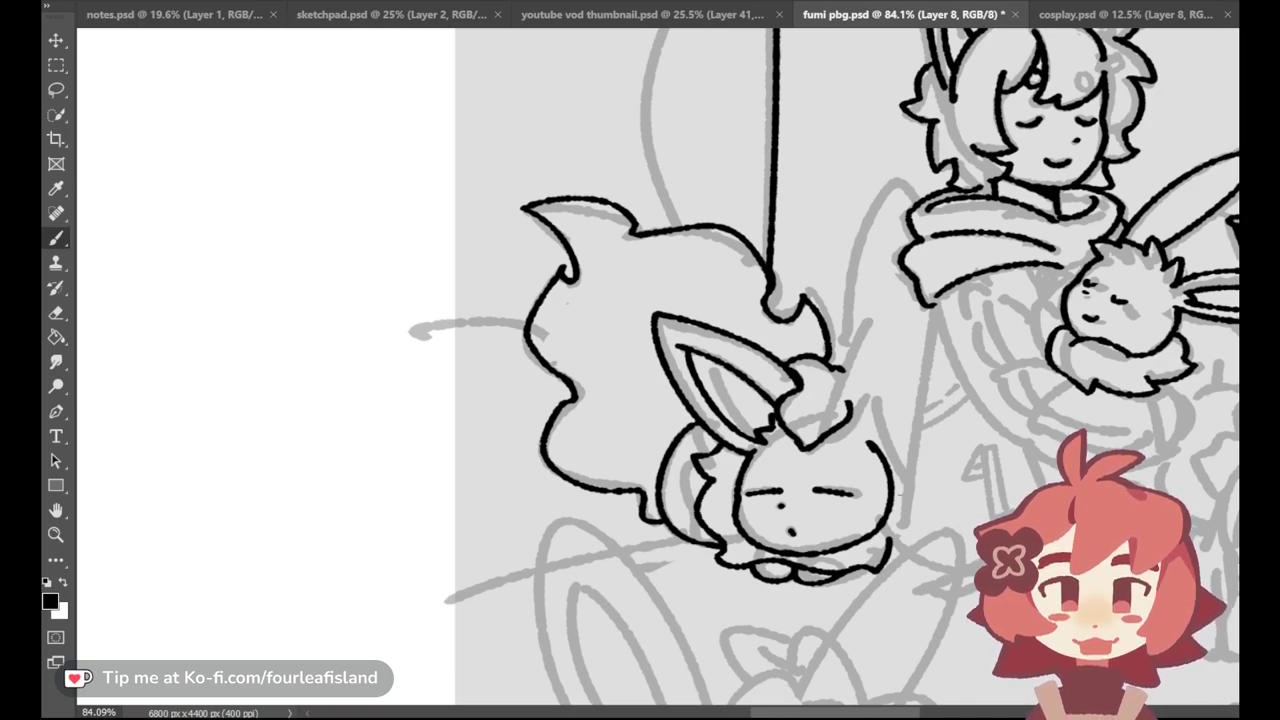
# Step: Ink the pointed neck fur on the right of the sleeping creature's face, joining it to the lower fur
pyautogui.moveTo(886, 544)
pyautogui.mouseDown()
pyautogui.moveTo(906, 522)
pyautogui.moveTo(911, 540)
pyautogui.moveTo(906, 521)
pyautogui.moveTo(892, 526)
pyautogui.moveTo(909, 511)
pyautogui.mouseUp()
pyautogui.hotkey('ctrl', 'z')
pyautogui.hotkey('ctrl', 'z')
pyautogui.hotkey('ctrl', 'z')
pyautogui.moveTo(891, 460); pyautogui.dragTo(913, 499)
pyautogui.hotkey('ctrl', 'z')
pyautogui.moveTo(890, 463); pyautogui.dragTo(913, 512)
pyautogui.hotkey('ctrl', 'z')
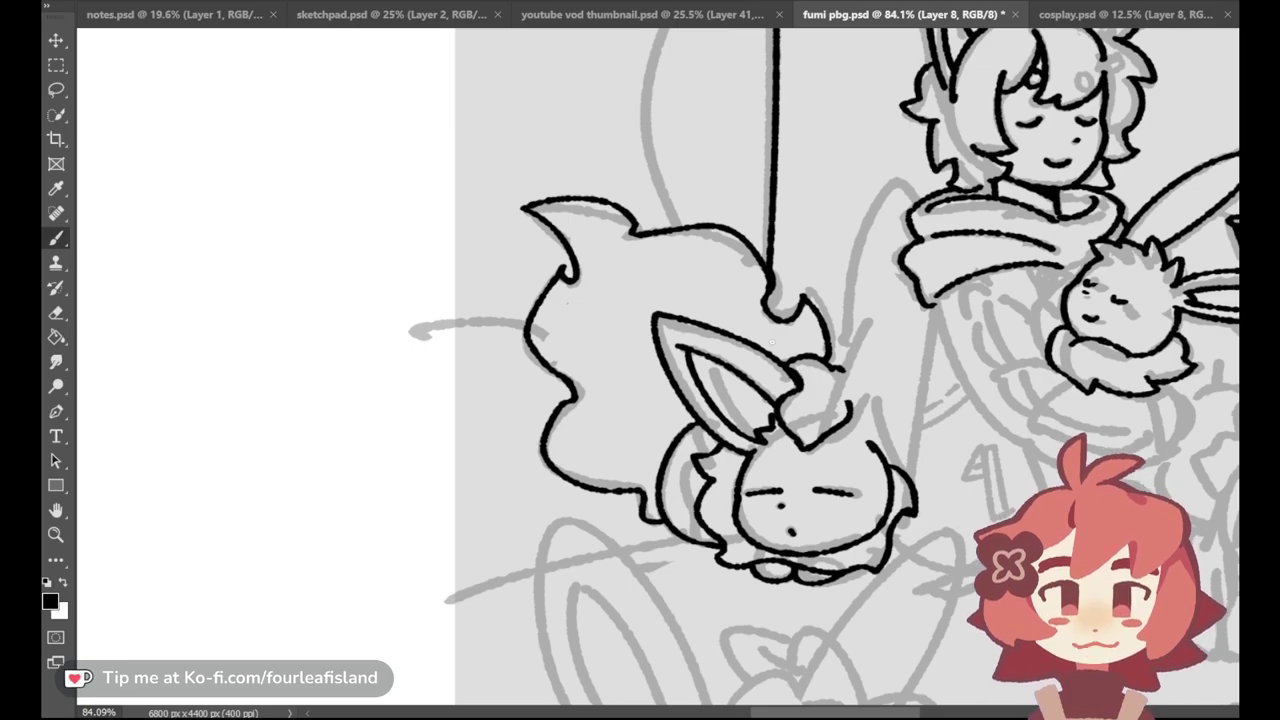
pyautogui.hotkey('ctrl', 'z')
pyautogui.moveTo(846, 366)
pyautogui.mouseDown()
pyautogui.moveTo(850, 408)
pyautogui.moveTo(870, 334)
pyautogui.mouseUp()
pyautogui.hotkey('ctrl', 'z')
pyautogui.hotkey('ctrl', 'z')
pyautogui.hotkey('ctrl', 'z')
pyautogui.hotkey('ctrl', 'z')
pyautogui.moveTo(907, 288); pyautogui.dragTo(848, 391)
pyautogui.hotkey('ctrl', 'z')
pyautogui.hotkey('ctrl', 'z')
pyautogui.hotkey('ctrl', 'shift', 'z')
pyautogui.moveTo(906, 293); pyautogui.dragTo(914, 312)
pyautogui.moveTo(921, 368); pyautogui.dragTo(914, 402)
pyautogui.hotkey('ctrl', 'z')
pyautogui.moveTo(908, 294); pyautogui.dragTo(890, 432)
pyautogui.hotkey('ctrl', 'z')
pyautogui.hotkey('ctrl', 'z')
pyautogui.moveTo(906, 271); pyautogui.dragTo(845, 389)
pyautogui.hotkey('ctrl', 'z')
pyautogui.hotkey('ctrl', 'z')
pyautogui.hotkey('ctrl', 'z')
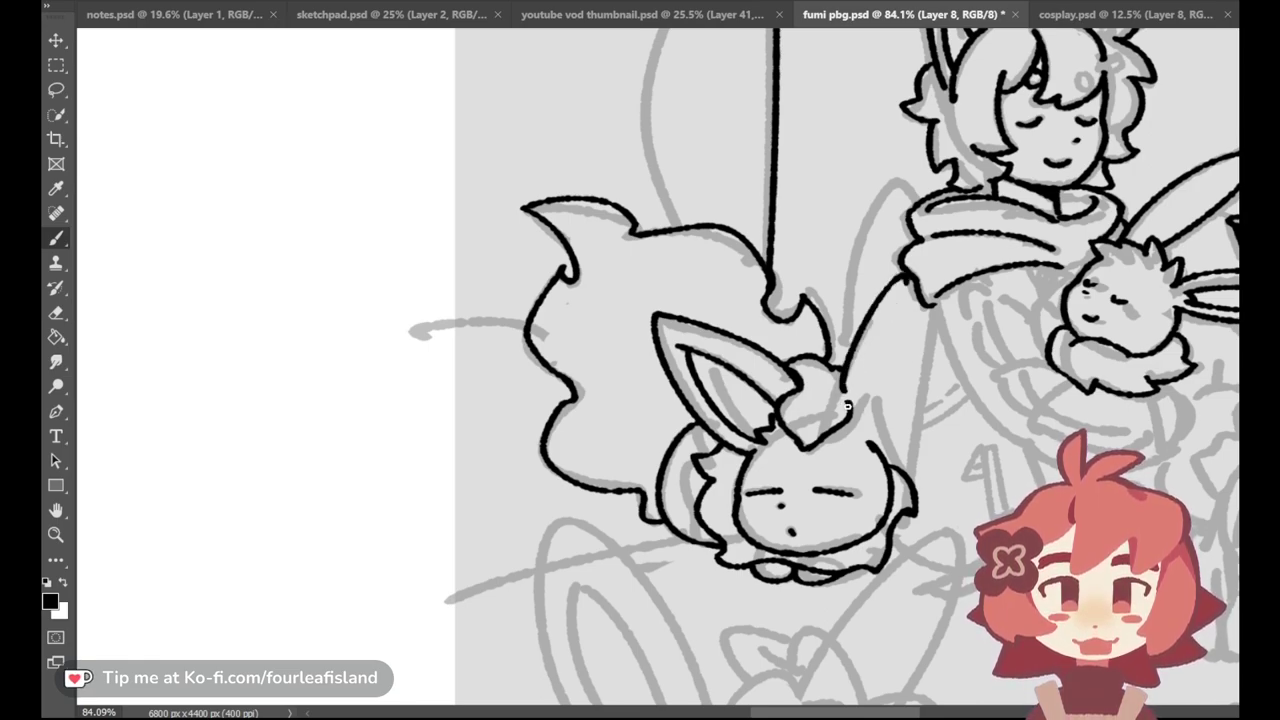
pyautogui.moveTo(920, 302); pyautogui.dragTo(877, 446)
pyautogui.hotkey('ctrl', 'z')
pyautogui.hotkey('ctrl', 'z')
pyautogui.hotkey('ctrl', 'z')
pyautogui.hotkey('ctrl', 'z')
pyautogui.hotkey('ctrl', 'z')
pyautogui.hotkey('ctrl', 'z')
pyautogui.hotkey('ctrl', 'z')
pyautogui.hotkey('ctrl', 'z')
pyautogui.hotkey('ctrl', 'z')
# Step: Close the right side of the sleeping creature's forehead tuft
pyautogui.moveTo(843, 371); pyautogui.dragTo(849, 401)
pyautogui.hotkey('ctrl', 'z')
pyautogui.hotkey('ctrl', 'z')
pyautogui.hotkey('ctrl', 'z')
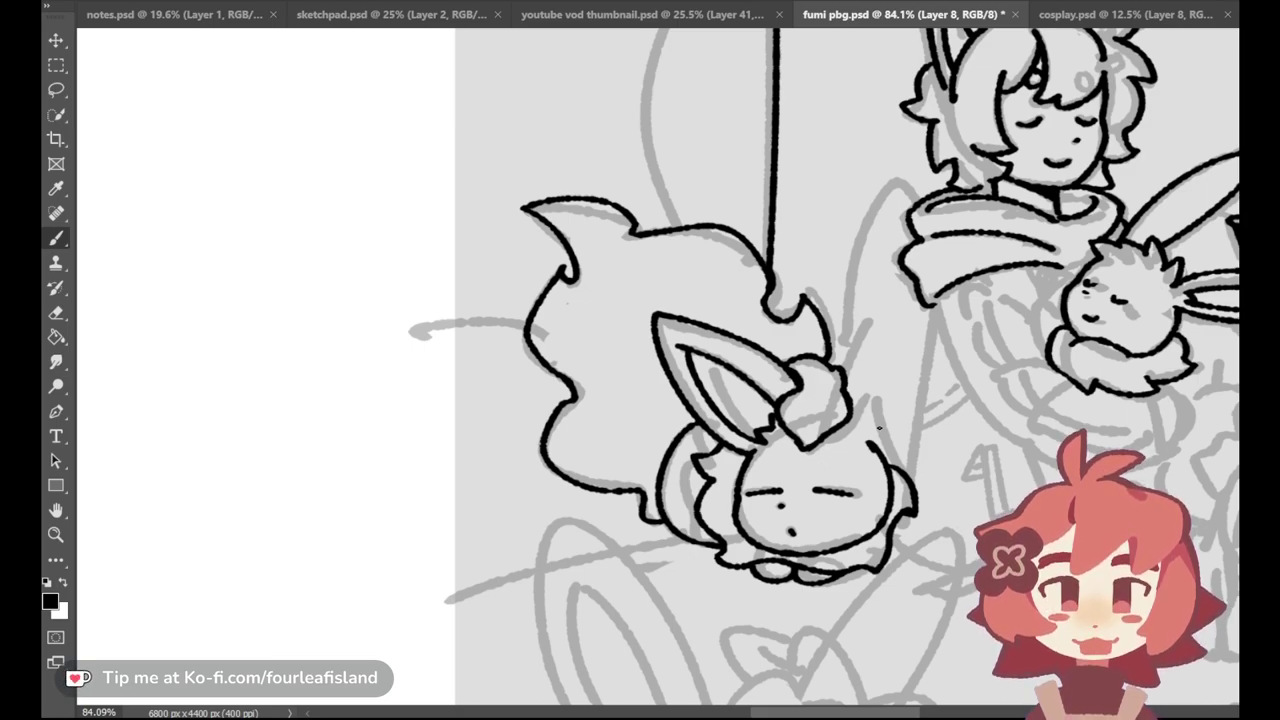
# Step: Ink the outer edge of the cat-eared character's arm from the scarf's lower corner down to the elbow
pyautogui.scroll(-4, 886, 370)
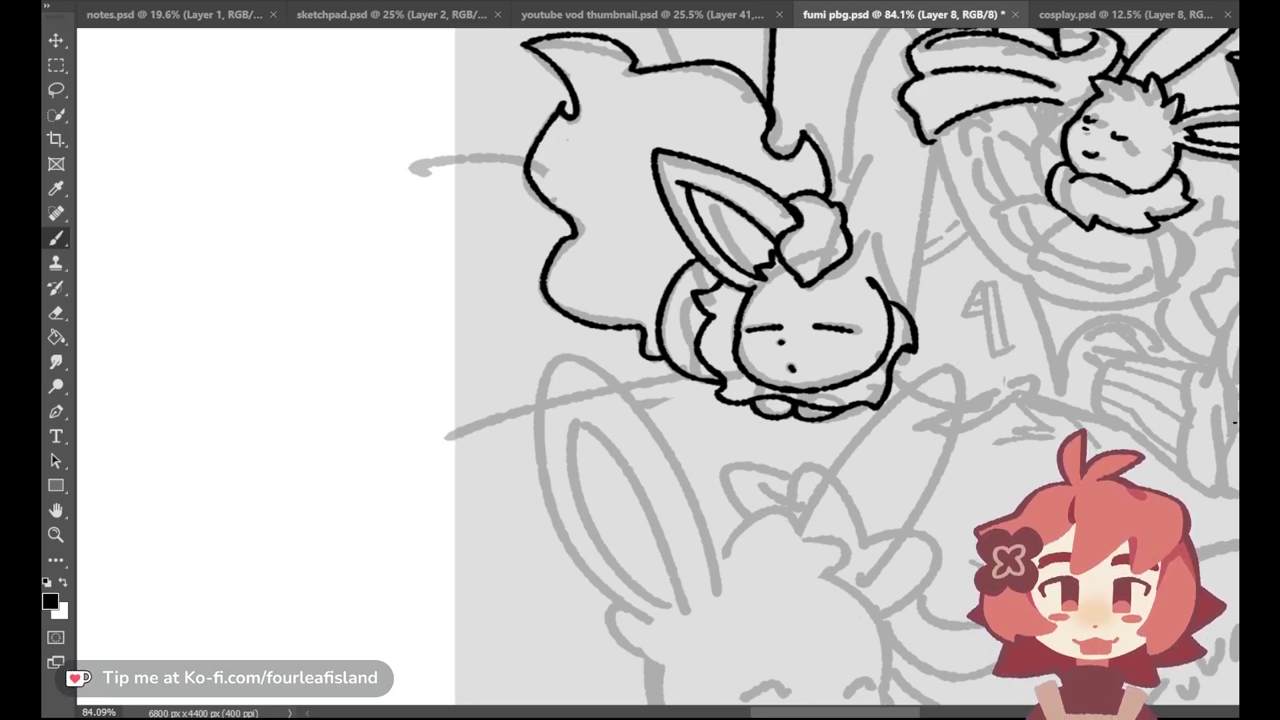
pyautogui.moveTo(824, 716); pyautogui.dragTo(894, 716)
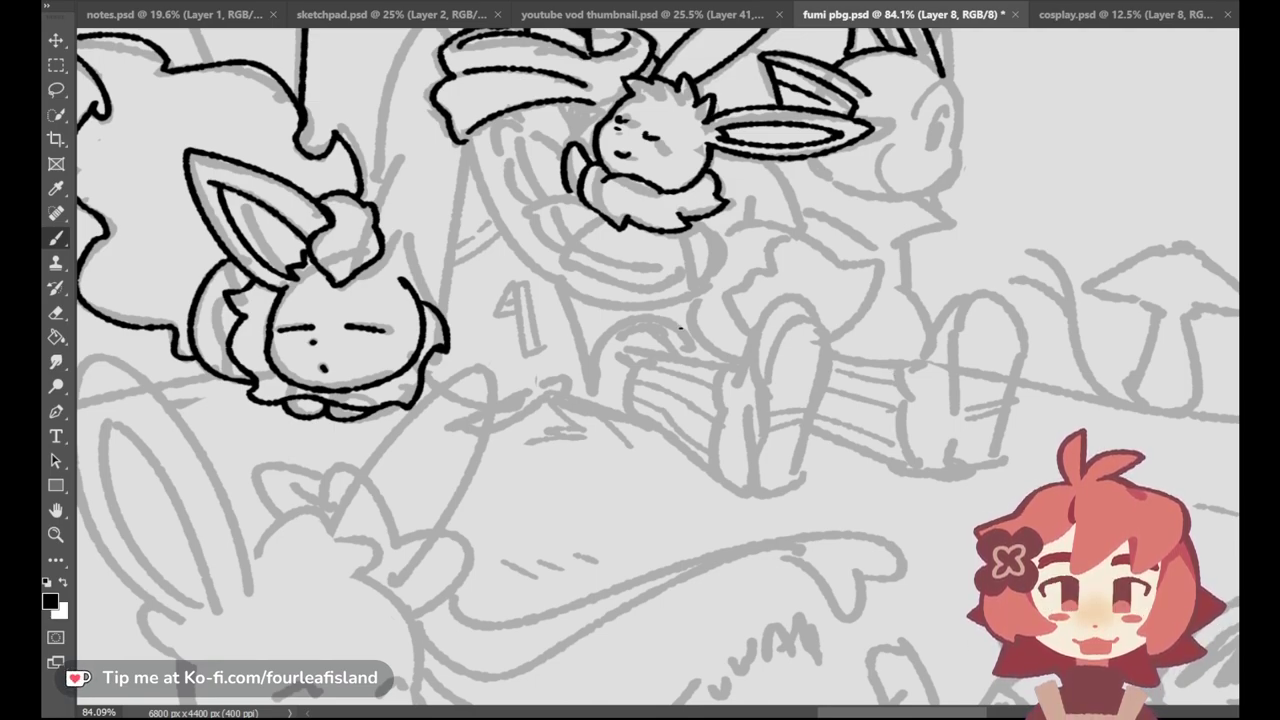
pyautogui.moveTo(465, 145)
pyautogui.mouseDown()
pyautogui.moveTo(525, 265)
pyautogui.moveTo(547, 280)
pyautogui.mouseUp()
pyautogui.hotkey('ctrl', 'z')
pyautogui.hotkey('ctrl', 'z')
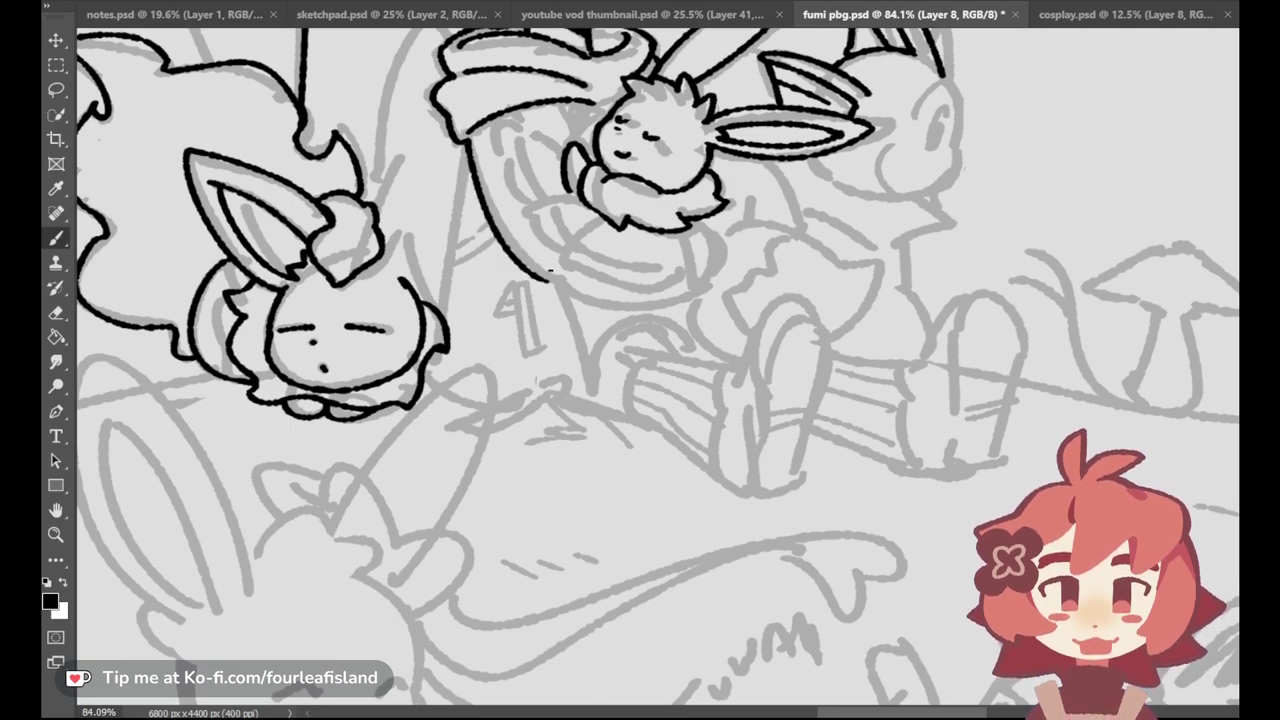
pyautogui.hotkey('ctrl', 'z')
pyautogui.moveTo(463, 142); pyautogui.dragTo(560, 286)
# Step: Ink the arm's inner edge below the scarf and the short elbow crease beside the held creature
pyautogui.moveTo(554, 105)
pyautogui.mouseDown()
pyautogui.moveTo(587, 148)
pyautogui.moveTo(577, 143)
pyautogui.mouseUp()
pyautogui.hotkey('ctrl', 'z')
pyautogui.hotkey('ctrl', 'z')
pyautogui.hotkey('ctrl', 'z')
pyautogui.hotkey('ctrl', 'z')
pyautogui.hotkey('ctrl', 'z')
pyautogui.hotkey('ctrl', 'z')
pyautogui.moveTo(518, 205); pyautogui.dragTo(580, 190)
pyautogui.hotkey('ctrl', 'z')
pyautogui.hotkey('ctrl', 'z')
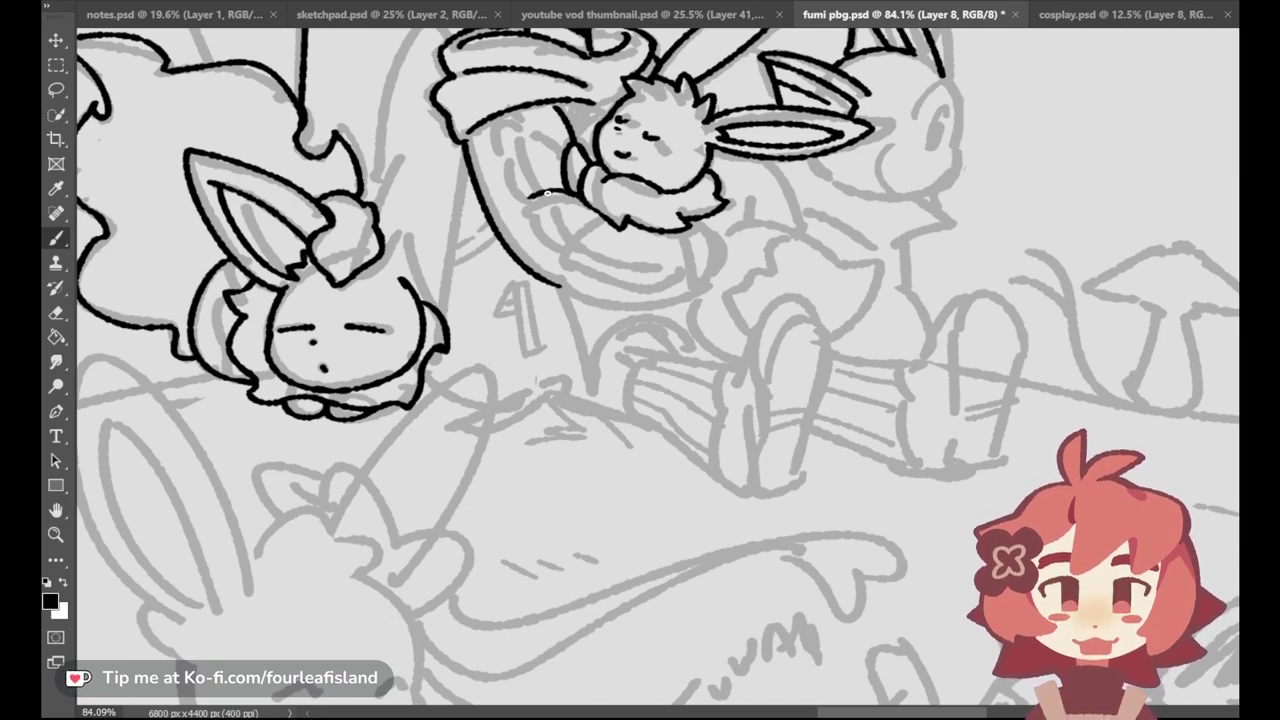
# Step: Ink the curved upper edge of the forearm under the held creature's neck fur
pyautogui.moveTo(560, 255); pyautogui.dragTo(602, 220)
pyautogui.hotkey('ctrl', 'z')
pyautogui.hotkey('ctrl', 'z')
pyautogui.hotkey('ctrl', 'z')
pyautogui.moveTo(562, 260); pyautogui.dragTo(602, 219)
pyautogui.hotkey('ctrl', 'z')
pyautogui.moveTo(568, 259); pyautogui.dragTo(604, 219)
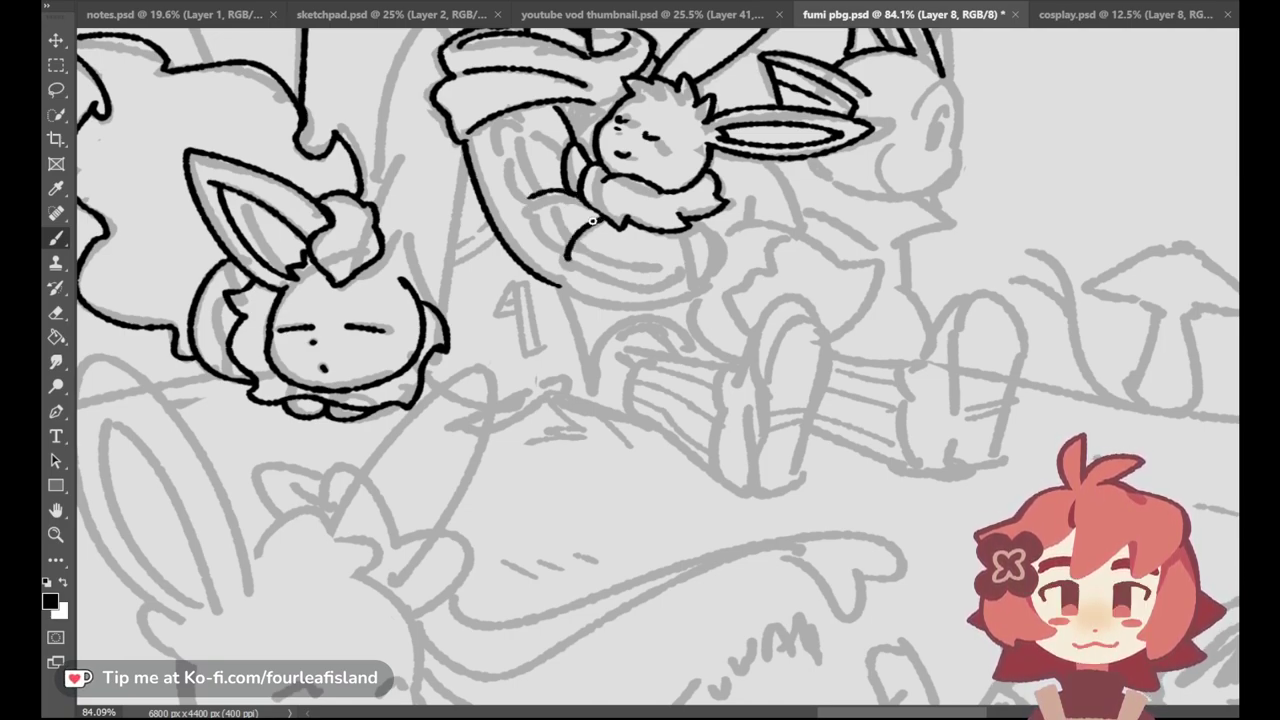
# Step: Ink the forearm's lower edge from the elbow and close the sleeve with a curved cuff line
pyautogui.moveTo(562, 289)
pyautogui.mouseDown()
pyautogui.moveTo(659, 307)
pyautogui.moveTo(648, 305)
pyautogui.moveTo(688, 292)
pyautogui.mouseUp()
pyautogui.hotkey('ctrl', 'z')
pyautogui.hotkey('ctrl', 'z')
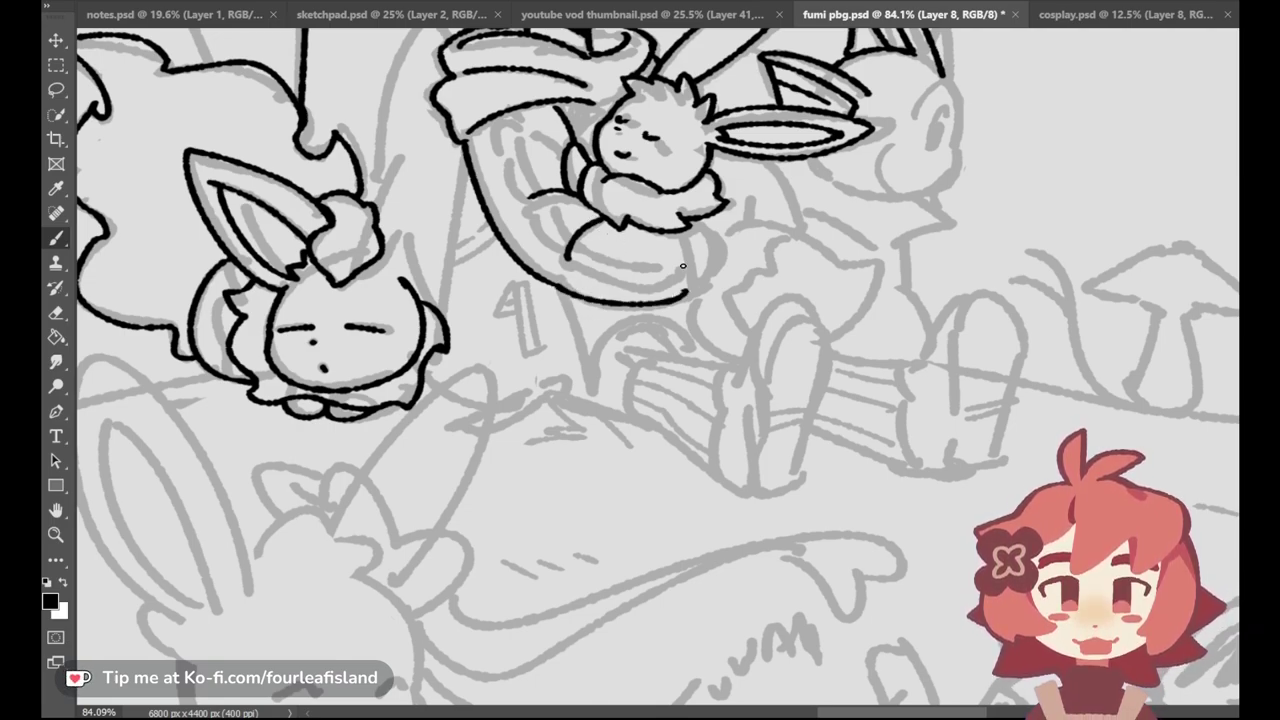
pyautogui.hotkey('ctrl', 'z')
pyautogui.moveTo(678, 232); pyautogui.dragTo(688, 290)
pyautogui.hotkey('ctrl', 'z')
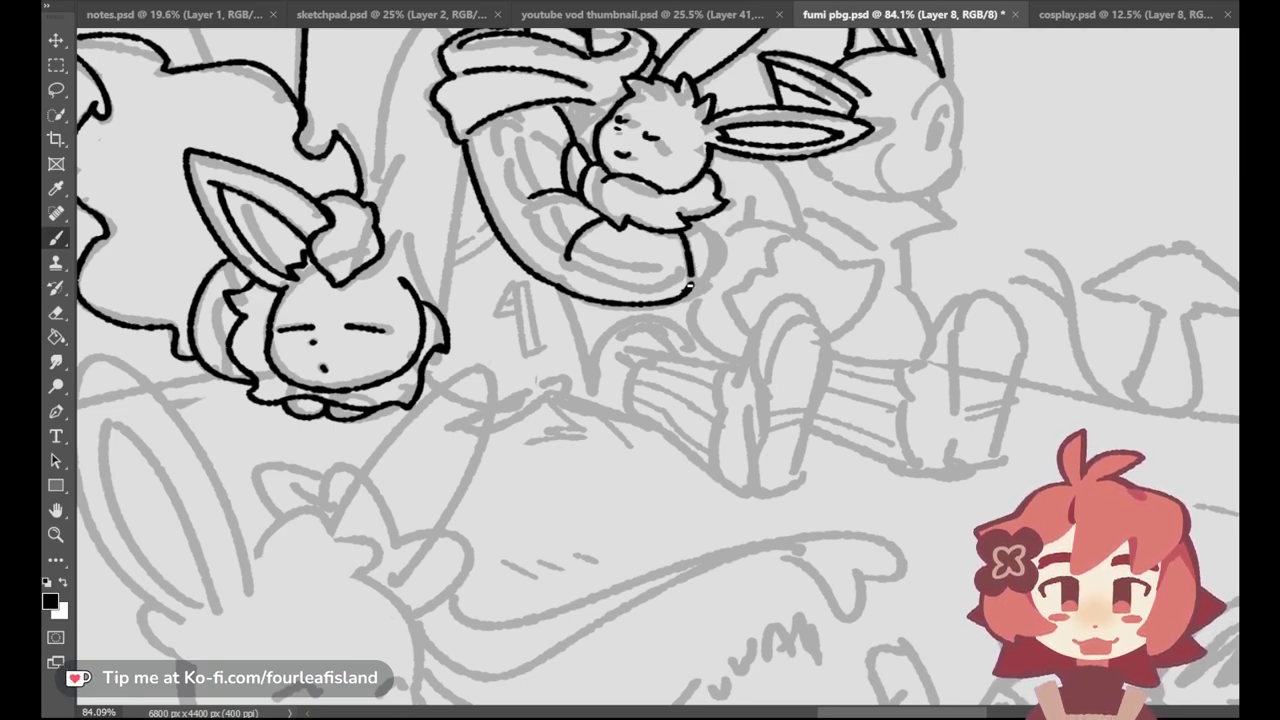
# Step: Ink the character's rounded hand extending from the sleeve cuff beneath the held creature
pyautogui.hotkey('ctrl', 'z')
pyautogui.moveTo(693, 284); pyautogui.dragTo(717, 264)
pyautogui.hotkey('ctrl', 'z')
pyautogui.moveTo(699, 219); pyautogui.dragTo(717, 270)
pyautogui.hotkey('ctrl', 'z')
pyautogui.hotkey('ctrl', 'z')
pyautogui.hotkey('ctrl', 'z')
pyautogui.hotkey('ctrl', 'z')
pyautogui.hotkey('ctrl', 'z')
pyautogui.moveTo(699, 221); pyautogui.dragTo(716, 266)
pyautogui.hotkey('ctrl', 'z')
pyautogui.hotkey('ctrl', 'z')
pyautogui.hotkey('ctrl', 'z')
pyautogui.moveTo(701, 221); pyautogui.dragTo(716, 267)
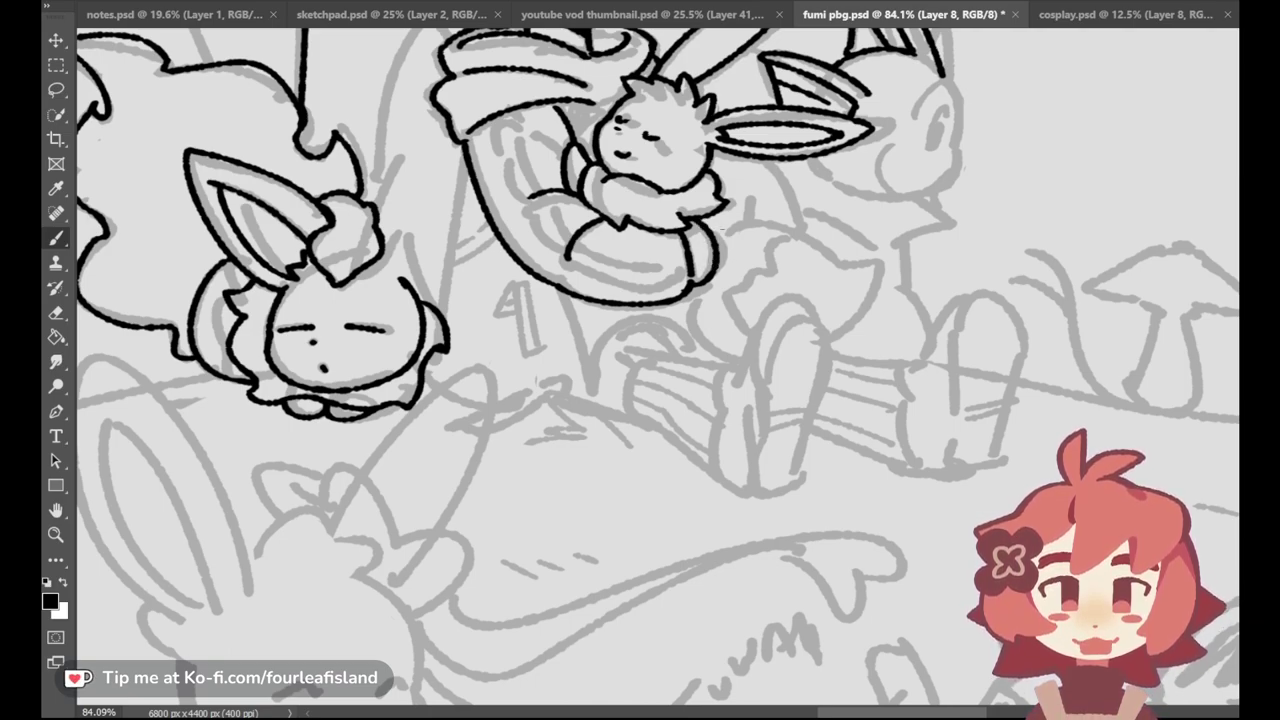
# Step: Add a small jagged fur point at the right end of the held creature's neck fur, above the hand
pyautogui.hotkey('ctrl', 'z')
pyautogui.moveTo(720, 212)
pyautogui.mouseDown()
pyautogui.moveTo(719, 256)
pyautogui.moveTo(730, 220)
pyautogui.mouseUp()
pyautogui.moveTo(716, 259); pyautogui.dragTo(738, 235)
pyautogui.hotkey('ctrl', 'z')
pyautogui.hotkey('ctrl', 'z')
pyautogui.moveTo(728, 214); pyautogui.dragTo(733, 226)
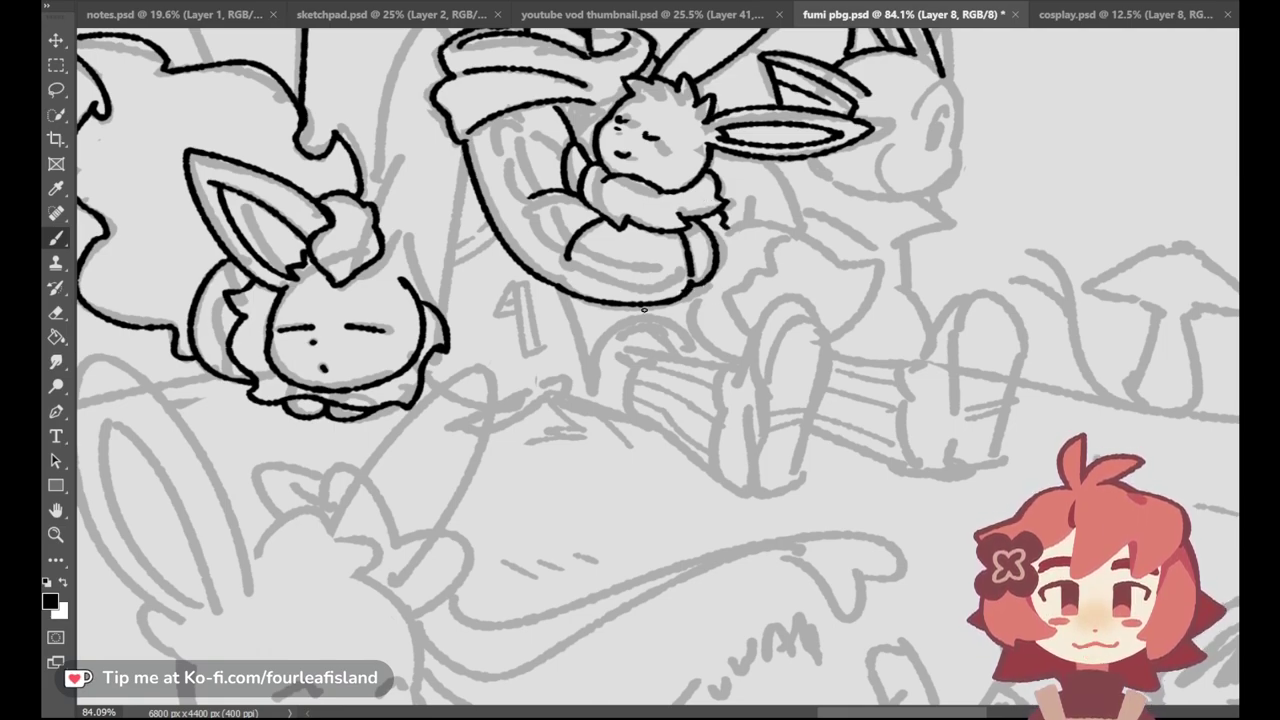
# Step: Ink both sides of the character's torso around the arm and the double strap line beside the elbow
pyautogui.moveTo(565, 296); pyautogui.dragTo(593, 383)
pyautogui.hotkey('ctrl', 'z')
pyautogui.hotkey('ctrl', 'z')
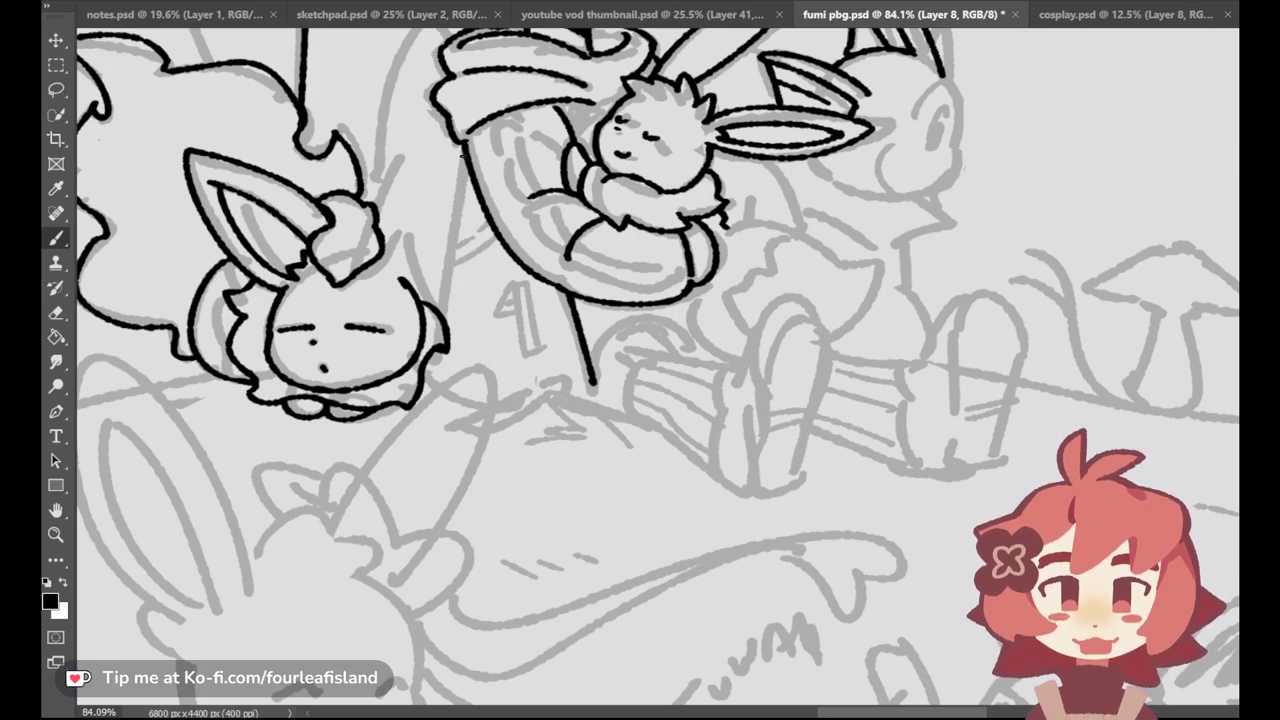
pyautogui.moveTo(466, 148); pyautogui.dragTo(441, 308)
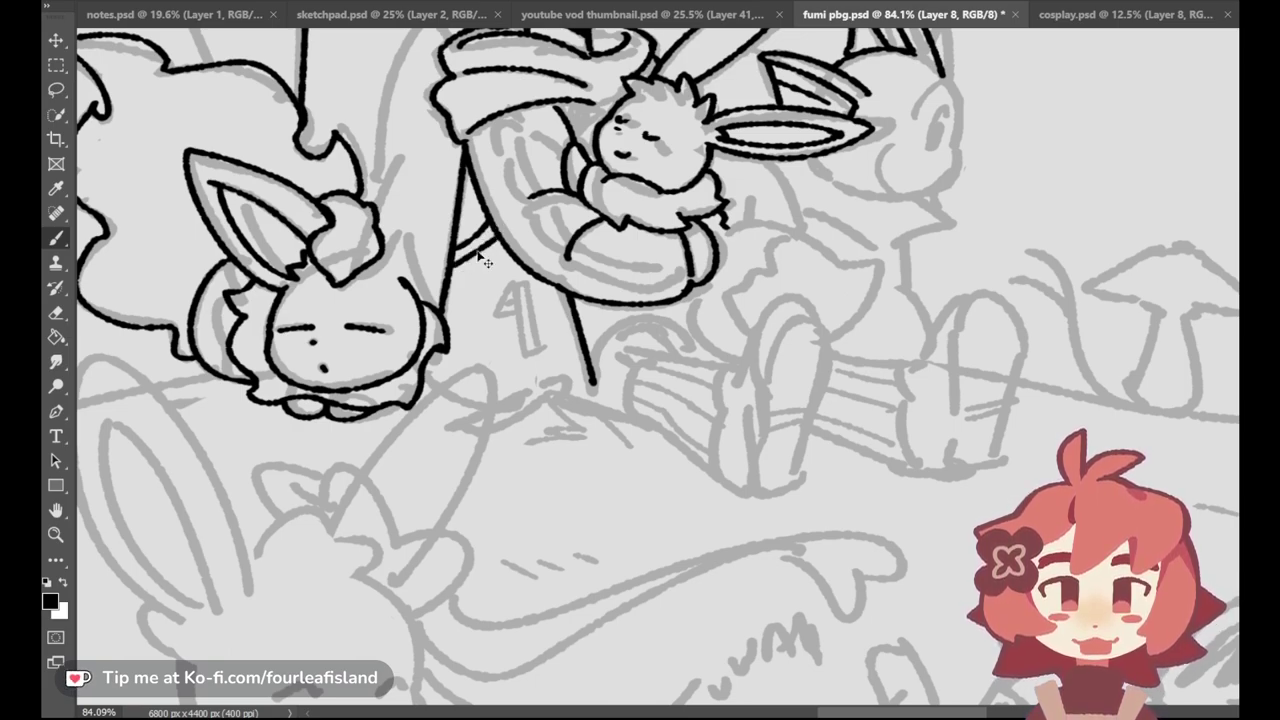
pyautogui.moveTo(458, 262); pyautogui.dragTo(490, 236)
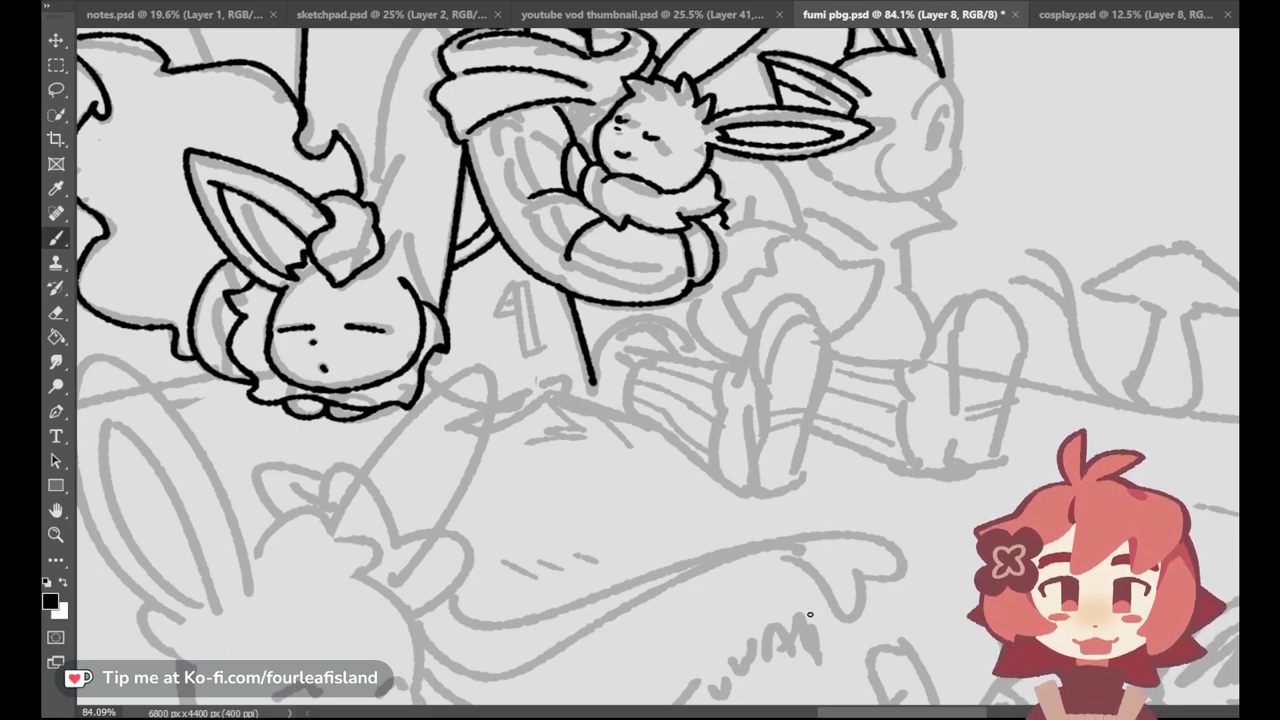
pyautogui.moveTo(836, 711); pyautogui.dragTo(917, 713)
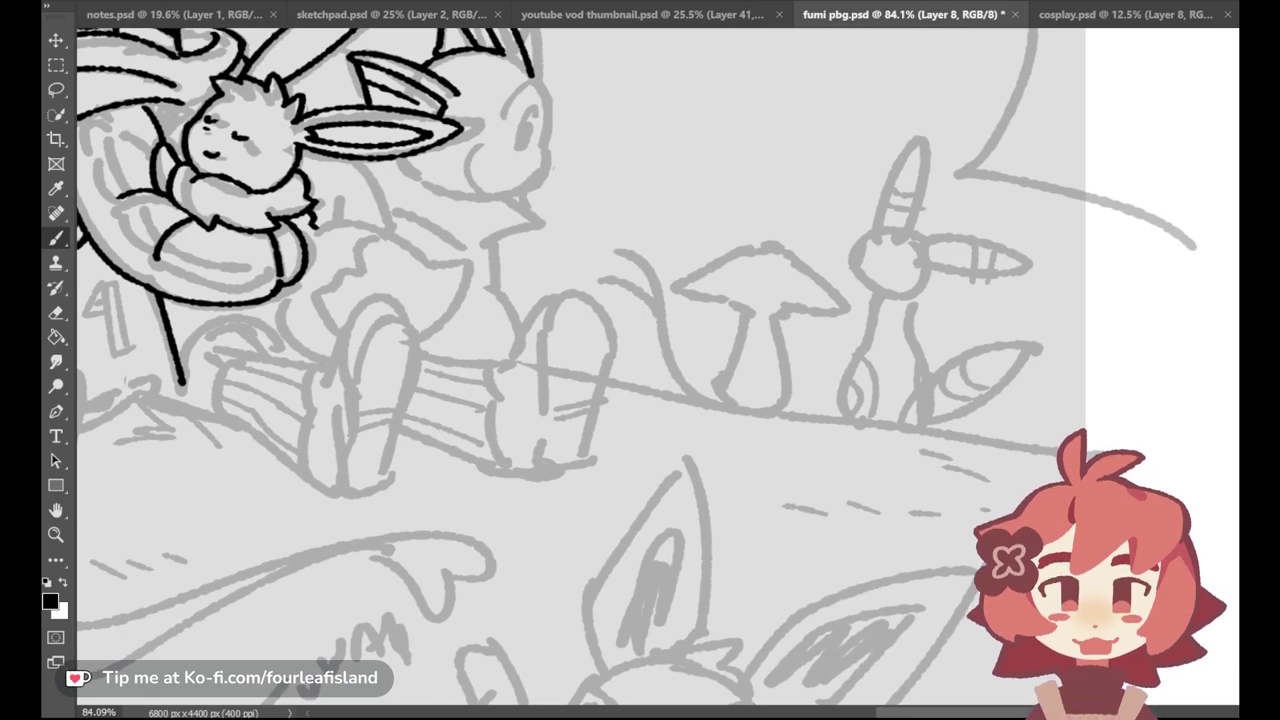
# Step: Doodle a face with round glasses, half-closed eyes, brows and a jaw line in the empty area above the mushroom
pyautogui.scroll(5, 803, 285)
pyautogui.moveTo(666, 225)
pyautogui.mouseDown()
pyautogui.moveTo(757, 209)
pyautogui.moveTo(668, 239)
pyautogui.moveTo(677, 267)
pyautogui.mouseUp()
pyautogui.hotkey('ctrl', 'z')
pyautogui.hotkey('ctrl', 'z')
pyautogui.moveTo(673, 272)
pyautogui.mouseDown()
pyautogui.moveTo(666, 297)
pyautogui.moveTo(690, 298)
pyautogui.mouseUp()
pyautogui.hotkey('ctrl', 'z')
pyautogui.moveTo(708, 232)
pyautogui.mouseDown()
pyautogui.moveTo(700, 243)
pyautogui.moveTo(740, 270)
pyautogui.moveTo(735, 258)
pyautogui.mouseUp()
pyautogui.hotkey('ctrl', 'z')
pyautogui.moveTo(756, 247)
pyautogui.mouseDown()
pyautogui.moveTo(757, 276)
pyautogui.moveTo(772, 266)
pyautogui.moveTo(757, 245)
pyautogui.mouseUp()
pyautogui.hotkey('ctrl', 'z')
pyautogui.hotkey('ctrl', 'z')
pyautogui.moveTo(698, 234)
pyautogui.mouseDown()
pyautogui.moveTo(730, 238)
pyautogui.moveTo(718, 246)
pyautogui.moveTo(792, 258)
pyautogui.mouseUp()
pyautogui.hotkey('ctrl', 'z')
pyautogui.hotkey('ctrl', 'z')
pyautogui.hotkey('ctrl', 'z')
pyautogui.hotkey('ctrl', 'z')
# Step: Doodle two pointed ears with fur tufts and a head-top line joining them on the bespectacled face
pyautogui.moveTo(707, 212)
pyautogui.mouseDown()
pyautogui.moveTo(775, 214)
pyautogui.moveTo(718, 152)
pyautogui.moveTo(740, 165)
pyautogui.moveTo(709, 146)
pyautogui.mouseUp()
pyautogui.hotkey('ctrl', 'z')
pyautogui.moveTo(706, 133)
pyautogui.mouseDown()
pyautogui.moveTo(695, 152)
pyautogui.moveTo(705, 138)
pyautogui.moveTo(718, 171)
pyautogui.moveTo(699, 176)
pyautogui.mouseUp()
pyautogui.hotkey('ctrl', 'z')
pyautogui.moveTo(698, 177)
pyautogui.mouseDown()
pyautogui.moveTo(680, 193)
pyautogui.moveTo(778, 170)
pyautogui.moveTo(808, 188)
pyautogui.moveTo(864, 160)
pyautogui.mouseUp()
pyautogui.hotkey('ctrl', 'z')
pyautogui.hotkey('ctrl', 'z')
pyautogui.moveTo(804, 189); pyautogui.dragTo(878, 172)
pyautogui.moveTo(878, 172)
pyautogui.mouseDown()
pyautogui.moveTo(857, 195)
pyautogui.moveTo(868, 178)
pyautogui.mouseUp()
pyautogui.hotkey('ctrl', 'z')
pyautogui.moveTo(877, 173); pyautogui.dragTo(862, 220)
pyautogui.moveTo(846, 190)
pyautogui.mouseDown()
pyautogui.moveTo(875, 197)
pyautogui.moveTo(868, 236)
pyautogui.moveTo(849, 233)
pyautogui.mouseUp()
pyautogui.hotkey('ctrl', 'z')
pyautogui.hotkey('ctrl', 'z')
pyautogui.moveTo(826, 222); pyautogui.dragTo(840, 248)
pyautogui.moveTo(840, 248); pyautogui.dragTo(853, 240)
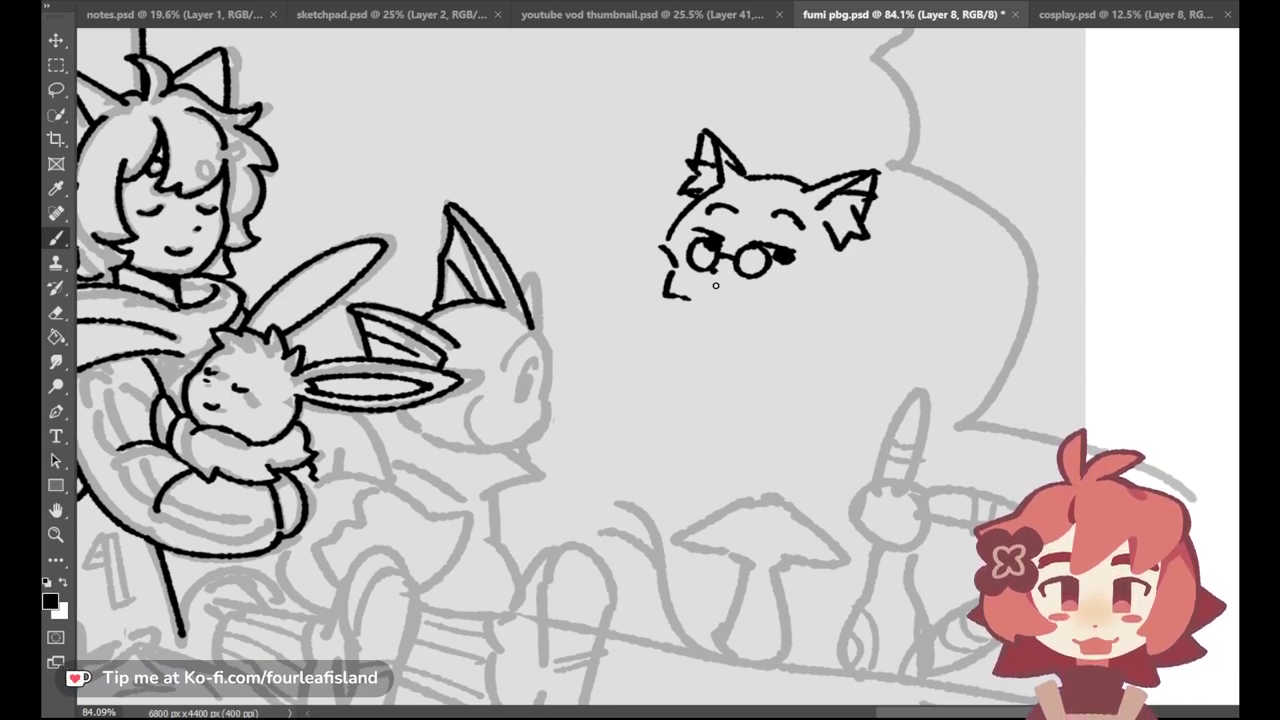
# Step: Doodle a smiling mouth on the bespectacled face and extra fur strokes beside its left ear
pyautogui.hotkey('ctrl', 'z')
pyautogui.moveTo(720, 290); pyautogui.dragTo(752, 293)
pyautogui.moveTo(682, 184); pyautogui.dragTo(670, 194)
pyautogui.moveTo(694, 194)
pyautogui.mouseDown()
pyautogui.moveTo(668, 226)
pyautogui.moveTo(634, 220)
pyautogui.moveTo(654, 224)
pyautogui.moveTo(625, 231)
pyautogui.moveTo(592, 308)
pyautogui.mouseUp()
pyautogui.hotkey('ctrl', 'z')
pyautogui.hotkey('ctrl', 'z')
pyautogui.hotkey('ctrl', 'z')
pyautogui.hotkey('ctrl', 'z')
pyautogui.moveTo(680, 190)
pyautogui.mouseDown()
pyautogui.moveTo(641, 215)
pyautogui.moveTo(665, 230)
pyautogui.moveTo(603, 272)
pyautogui.mouseUp()
pyautogui.hotkey('ctrl', 'z')
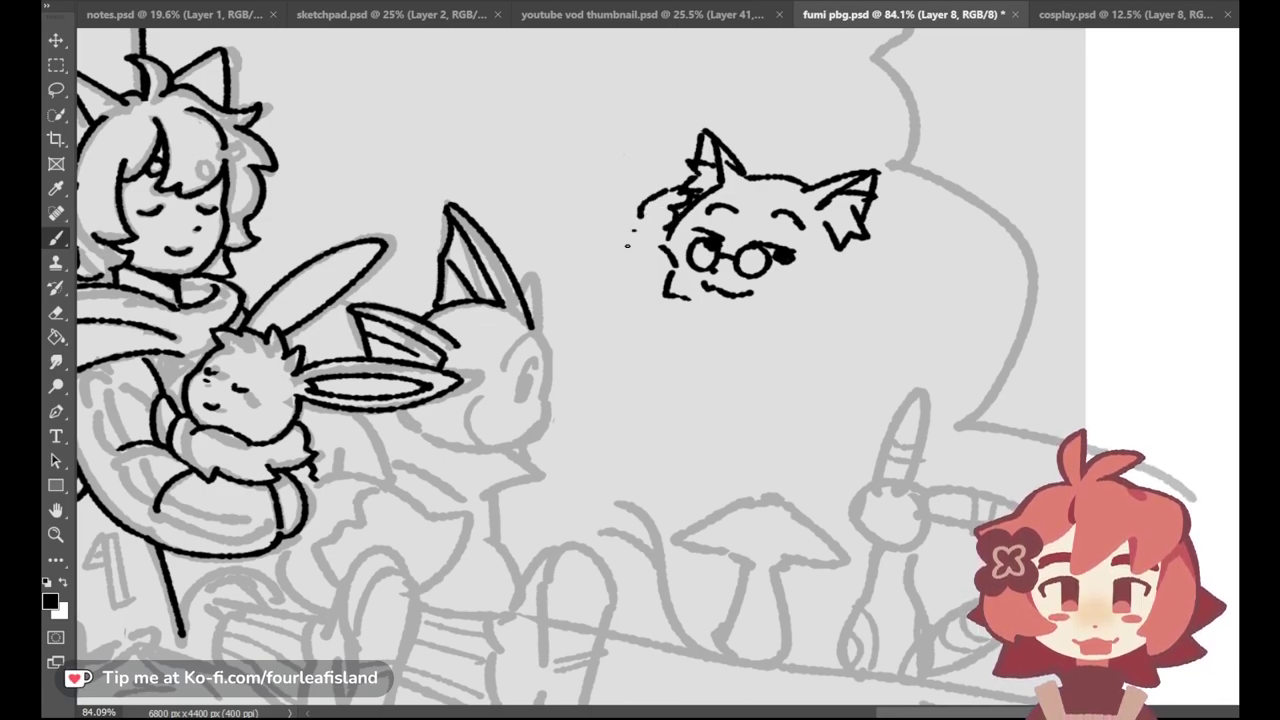
# Step: Doodle a curved outline beside the bespectacled face and short radiating lines around its upper left
pyautogui.moveTo(634, 232); pyautogui.dragTo(608, 283)
pyautogui.moveTo(603, 286); pyautogui.dragTo(677, 335)
pyautogui.moveTo(569, 160)
pyautogui.mouseDown()
pyautogui.moveTo(563, 118)
pyautogui.moveTo(587, 190)
pyautogui.mouseUp()
pyautogui.moveTo(662, 130); pyautogui.dragTo(617, 189)
pyautogui.moveTo(520, 140); pyautogui.dragTo(545, 240)
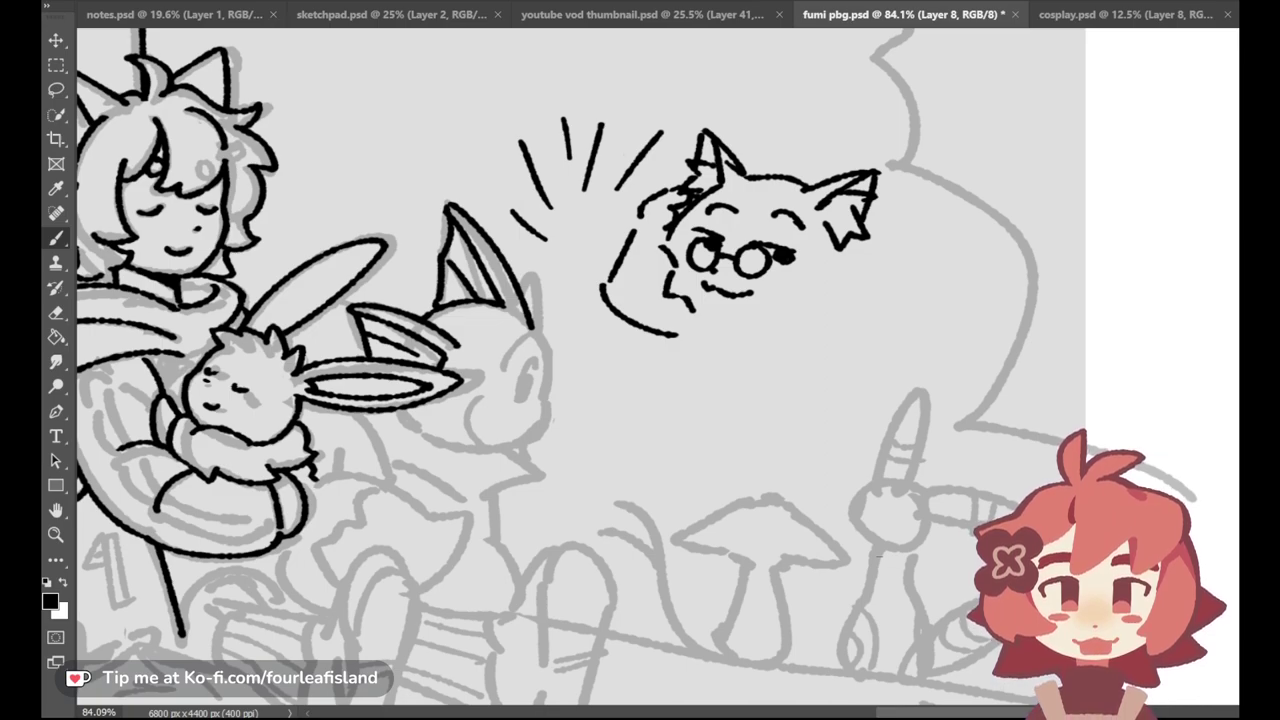
# Step: Erase the whole bespectacled face doodle with its radiating lines
pyautogui.click(56, 288)
pyautogui.moveTo(569, 237)
pyautogui.mouseDown()
pyautogui.moveTo(523, 166)
pyautogui.moveTo(592, 127)
pyautogui.moveTo(606, 269)
pyautogui.moveTo(666, 329)
pyautogui.moveTo(846, 177)
pyautogui.moveTo(894, 246)
pyautogui.mouseUp()
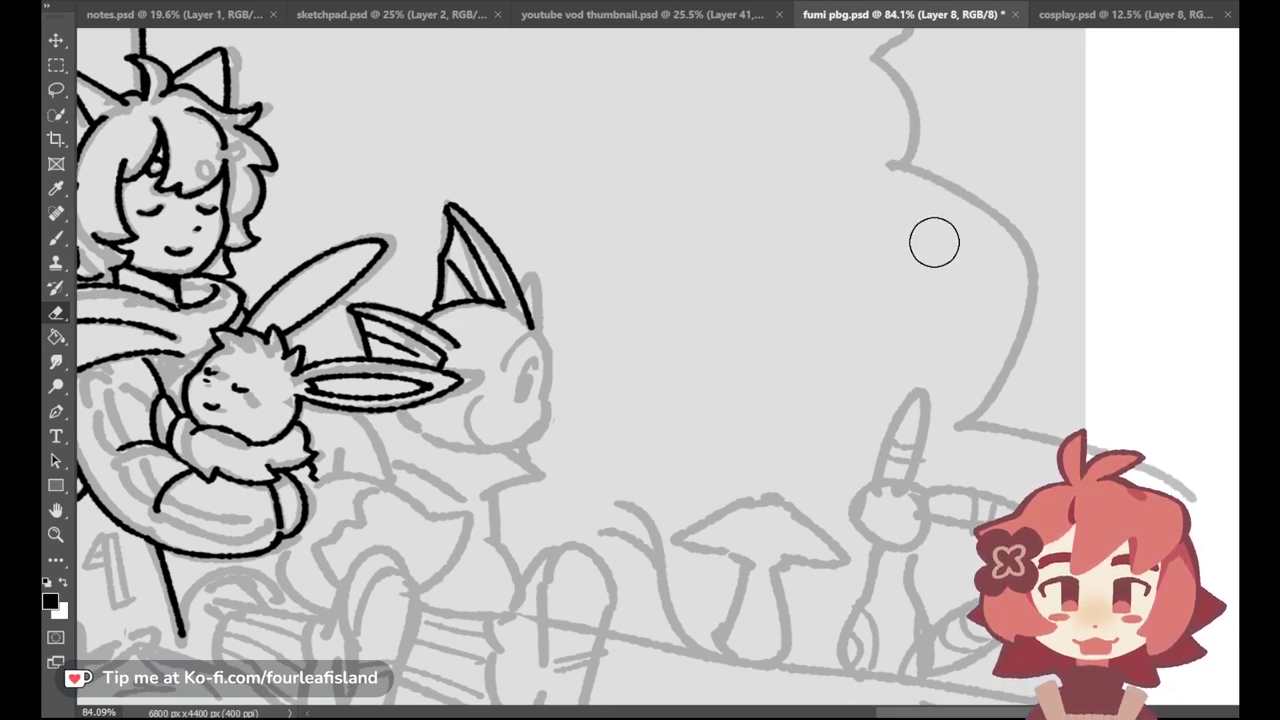
pyautogui.press('b')
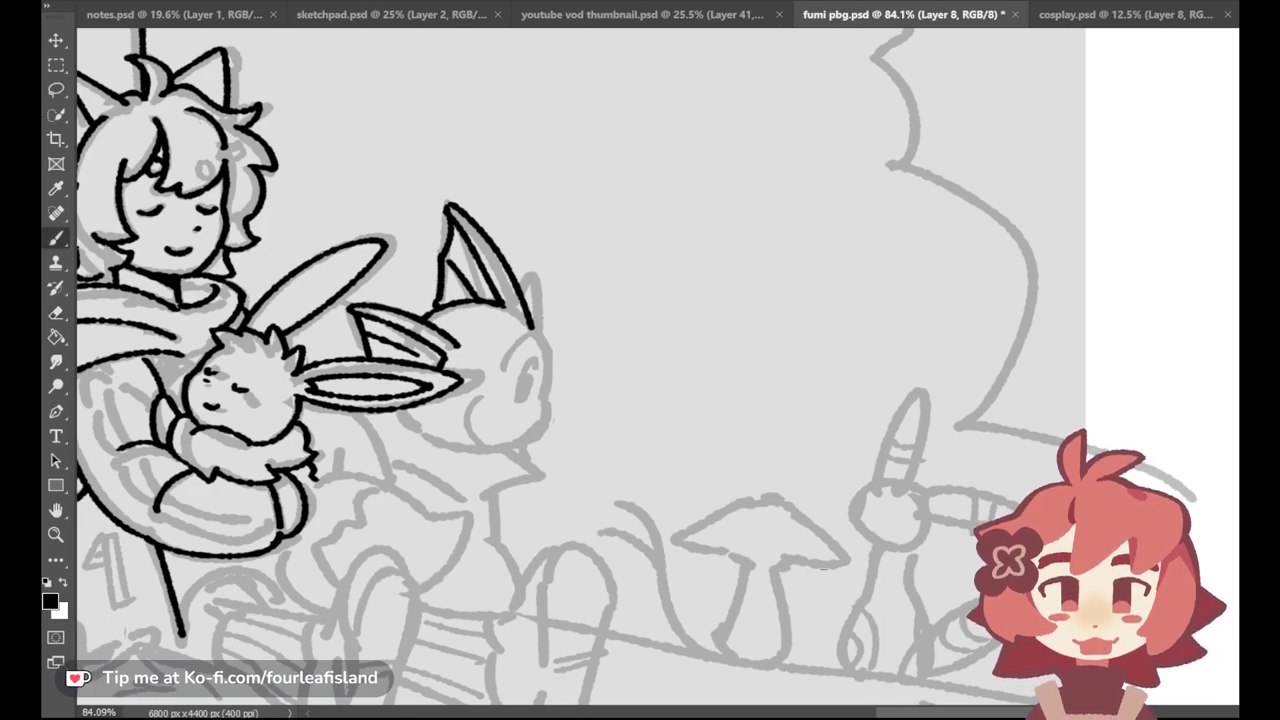
# Step: Ink the forehead, nose and rounded chin outline of the fin-eared creature and tidy the line at the nose
pyautogui.moveTo(533, 328); pyautogui.dragTo(546, 402)
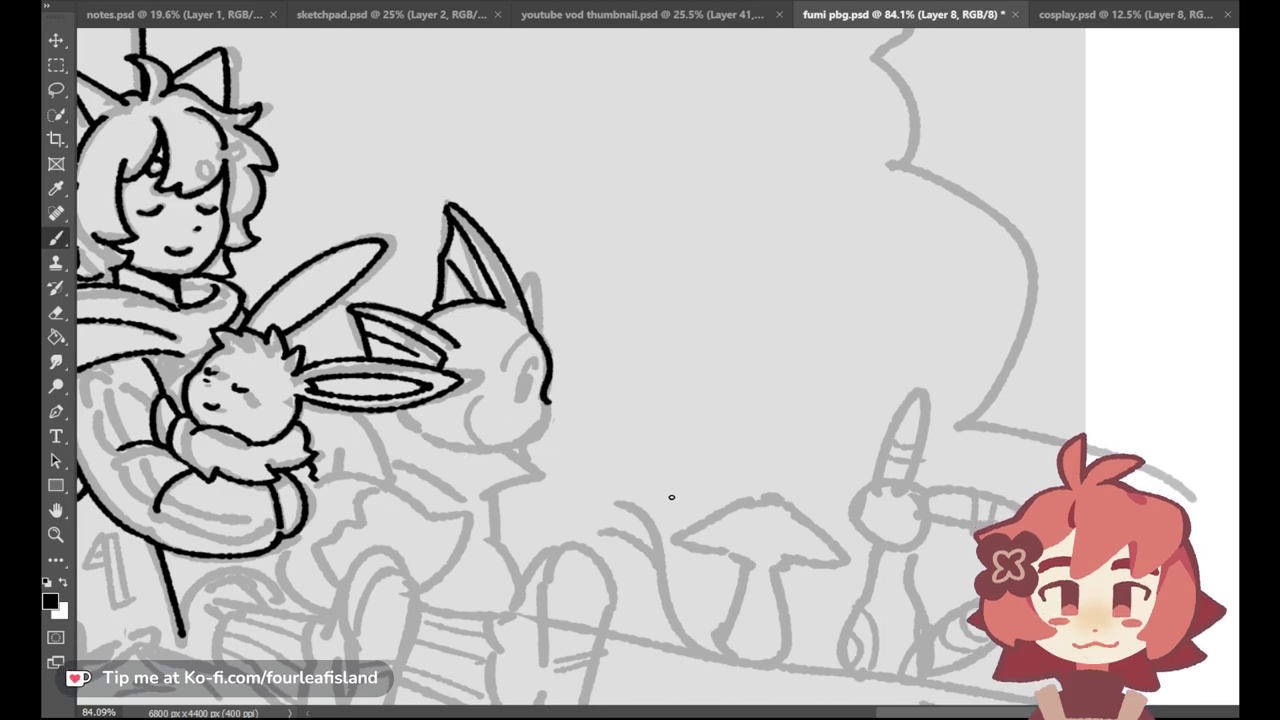
pyautogui.moveTo(400, 419)
pyautogui.mouseDown()
pyautogui.moveTo(510, 435)
pyautogui.moveTo(547, 422)
pyautogui.mouseUp()
pyautogui.hotkey('ctrl', 'z')
pyautogui.moveTo(439, 445)
pyautogui.mouseDown()
pyautogui.moveTo(533, 437)
pyautogui.moveTo(511, 425)
pyautogui.moveTo(463, 455)
pyautogui.moveTo(444, 442)
pyautogui.moveTo(554, 416)
pyautogui.mouseUp()
pyautogui.hotkey('ctrl', 'z')
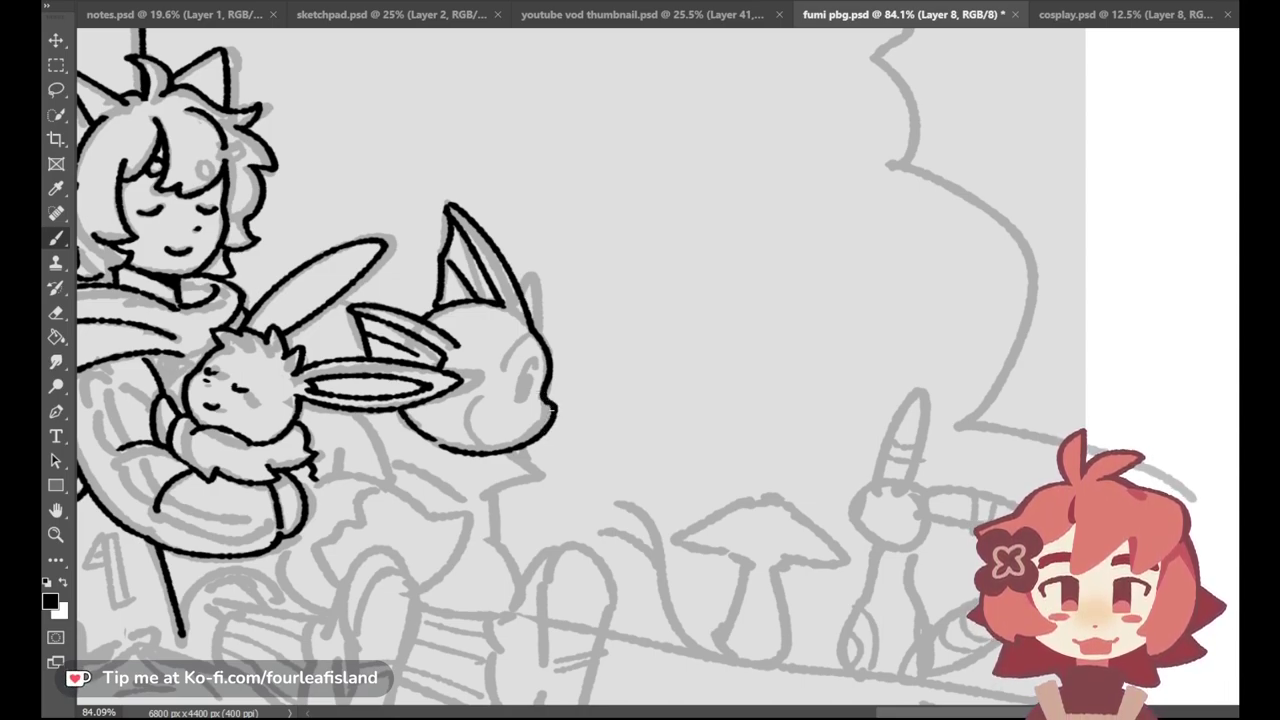
pyautogui.click(56, 314)
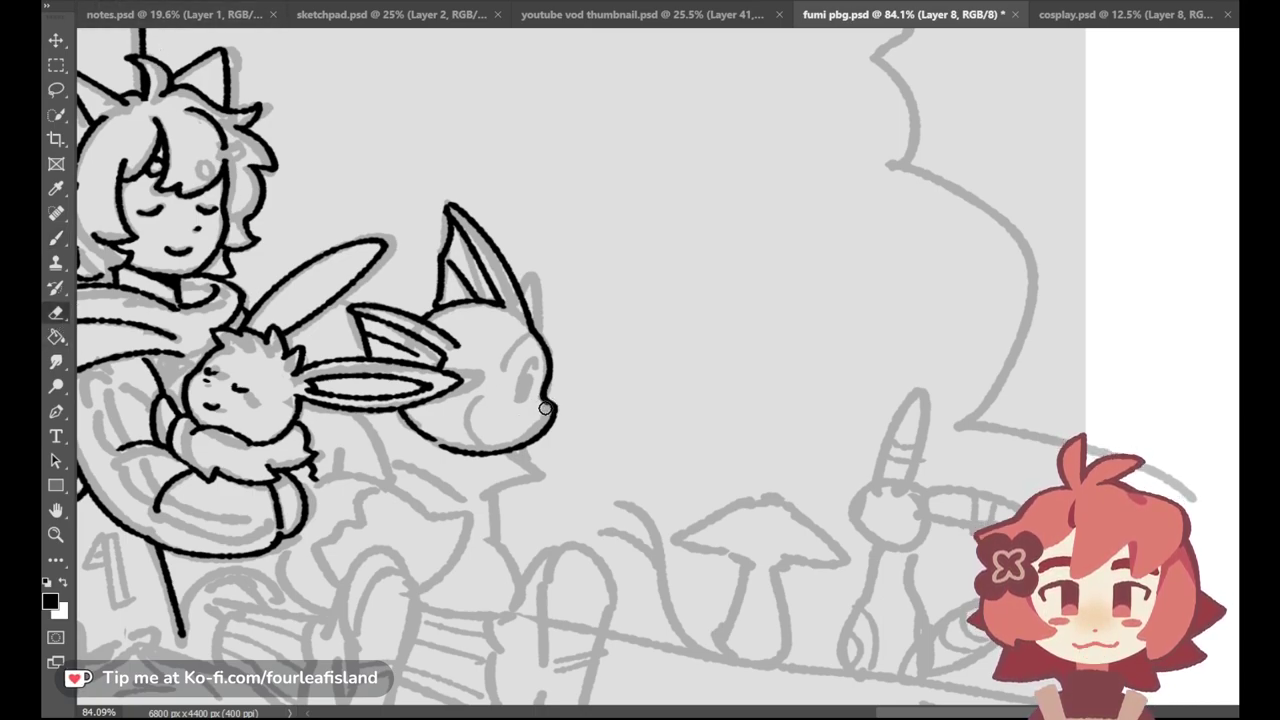
pyautogui.press('b')
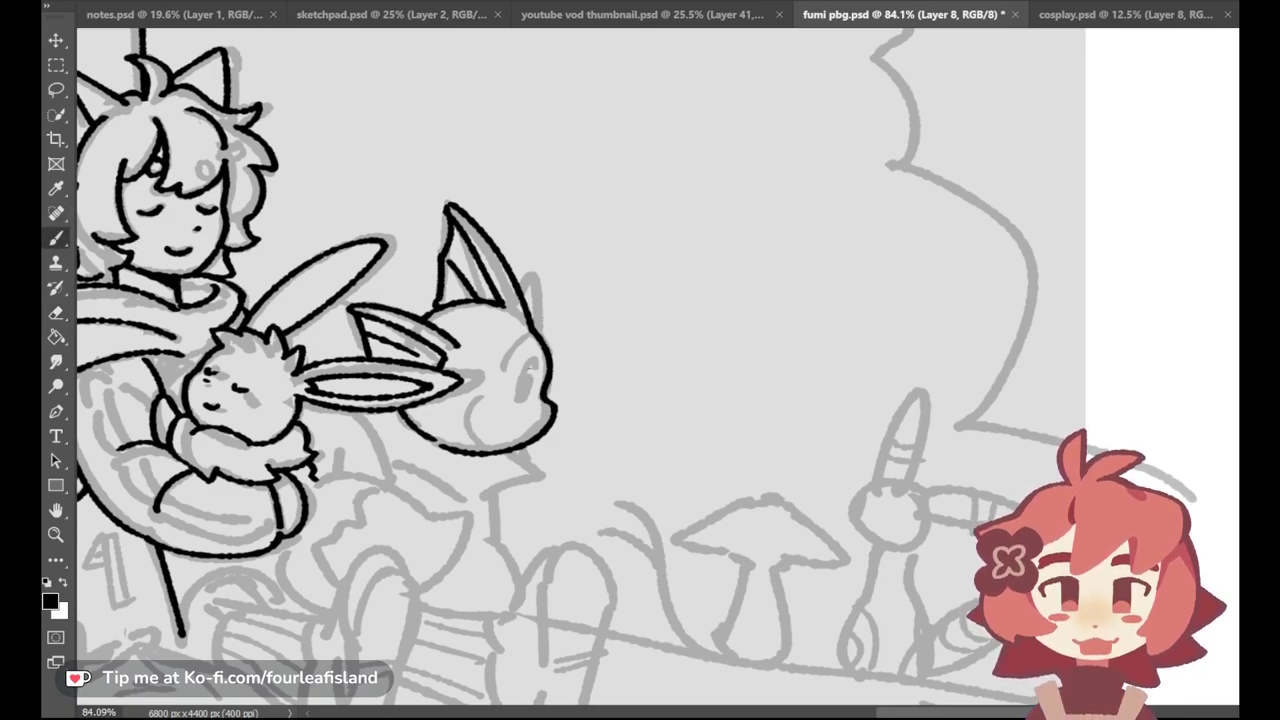
# Step: Ink the curved upper edge of the face marking around the fin-eared creature's eye
pyautogui.hotkey('ctrl', 'z')
pyautogui.moveTo(500, 372)
pyautogui.mouseDown()
pyautogui.moveTo(548, 340)
pyautogui.moveTo(541, 352)
pyautogui.mouseUp()
pyautogui.hotkey('ctrl', 'z')
pyautogui.hotkey('ctrl', 'z')
pyautogui.hotkey('ctrl', 'z')
pyautogui.moveTo(490, 390); pyautogui.dragTo(541, 350)
pyautogui.hotkey('ctrl', 'z')
pyautogui.moveTo(496, 387)
pyautogui.mouseDown()
pyautogui.moveTo(543, 363)
pyautogui.moveTo(541, 350)
pyautogui.mouseUp()
pyautogui.hotkey('ctrl', 'z')
pyautogui.hotkey('ctrl', 'z')
pyautogui.hotkey('ctrl', 'z')
pyautogui.hotkey('ctrl', 'z')
pyautogui.moveTo(495, 388); pyautogui.dragTo(545, 346)
pyautogui.hotkey('ctrl', 'z')
pyautogui.hotkey('ctrl', 'z')
pyautogui.moveTo(492, 397); pyautogui.dragTo(545, 346)
pyautogui.hotkey('ctrl', 'z')
# Step: Ink the rounded muzzle line from the eye marking down to the fin-eared creature's chin
pyautogui.moveTo(462, 448); pyautogui.dragTo(494, 396)
pyautogui.hotkey('ctrl', 'z')
pyautogui.hotkey('ctrl', 'z')
pyautogui.hotkey('ctrl', 'z')
pyautogui.moveTo(462, 448)
pyautogui.mouseDown()
pyautogui.moveTo(494, 396)
pyautogui.moveTo(503, 421)
pyautogui.moveTo(486, 434)
pyautogui.moveTo(494, 396)
pyautogui.moveTo(486, 450)
pyautogui.mouseUp()
pyautogui.hotkey('ctrl', 'z')
pyautogui.hotkey('ctrl', 'z')
pyautogui.hotkey('ctrl', 'z')
pyautogui.hotkey('ctrl', 'z')
pyautogui.hotkey('ctrl', 'z')
pyautogui.hotkey('ctrl', 'z')
pyautogui.moveTo(493, 399); pyautogui.dragTo(486, 450)
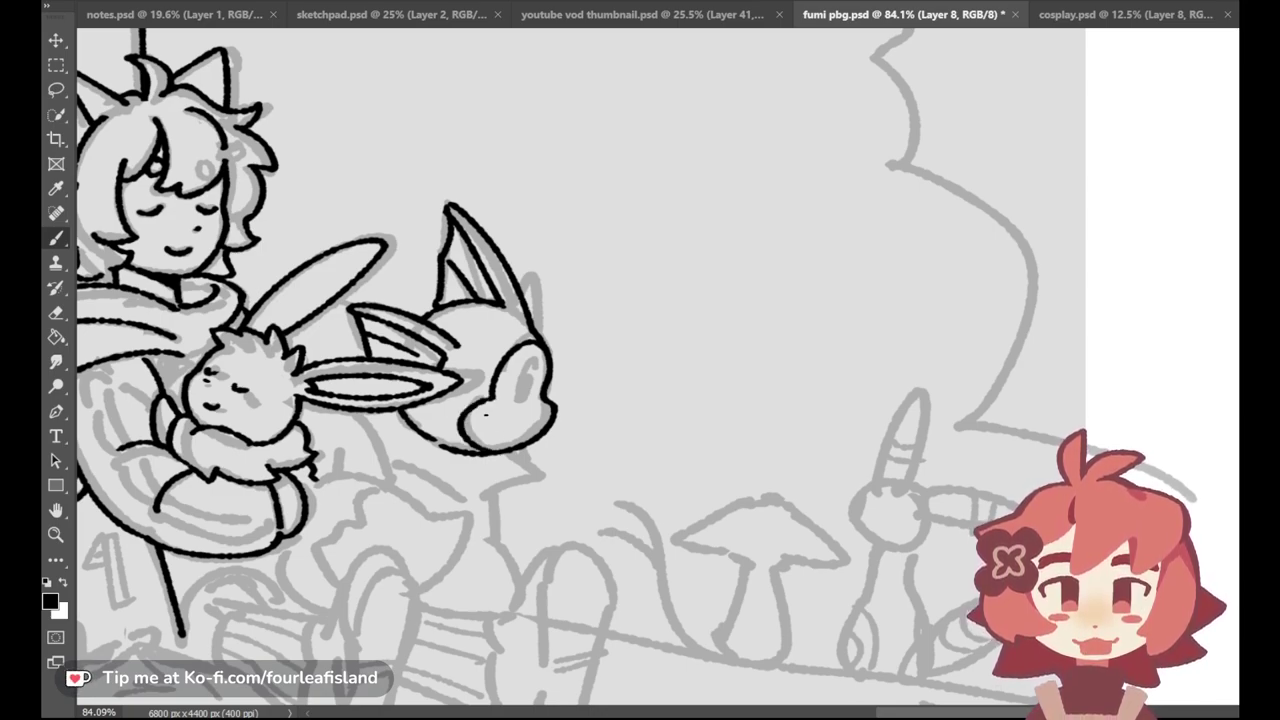
pyautogui.hotkey('ctrl', 'z')
pyautogui.hotkey('ctrl', 'shift', 'z')
pyautogui.hotkey('ctrl', 'z')
pyautogui.moveTo(492, 398); pyautogui.dragTo(478, 450)
pyautogui.hotkey('ctrl', 'z')
pyautogui.moveTo(493, 399); pyautogui.dragTo(478, 450)
pyautogui.moveTo(486, 414)
pyautogui.mouseDown()
pyautogui.moveTo(496, 425)
pyautogui.moveTo(476, 450)
pyautogui.mouseUp()
pyautogui.hotkey('ctrl', 'z')
pyautogui.hotkey('ctrl', 'z')
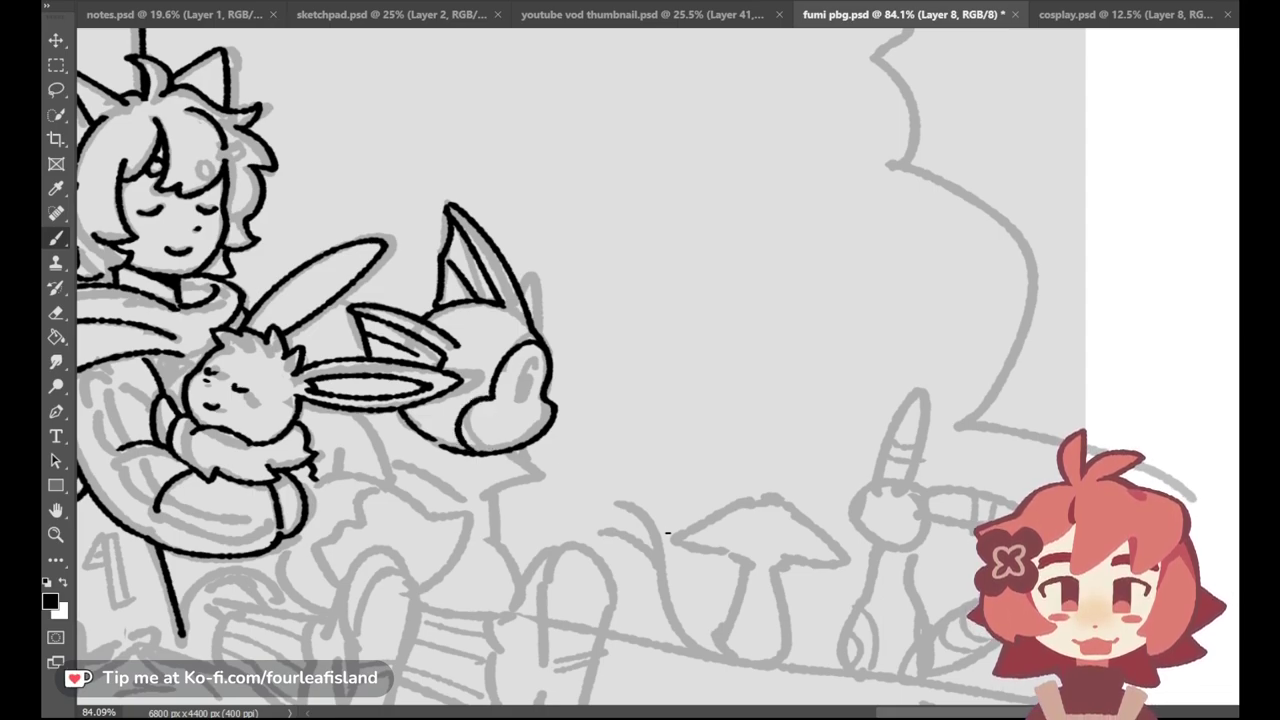
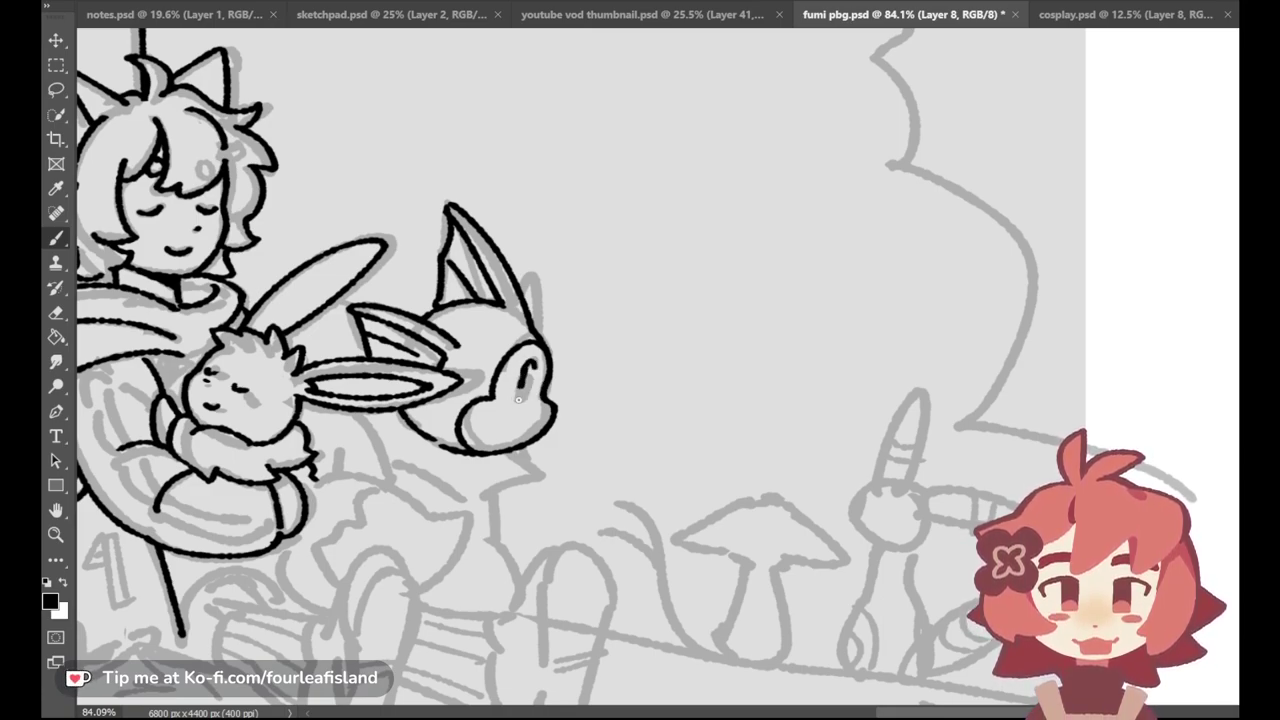
# Step: Ink the fin-eared creature's narrow upright eye and check the line art with the sketch hidden
pyautogui.moveTo(522, 382); pyautogui.dragTo(525, 392)
pyautogui.moveTo(525, 387)
pyautogui.mouseDown()
pyautogui.moveTo(519, 399)
pyautogui.moveTo(532, 366)
pyautogui.mouseUp()
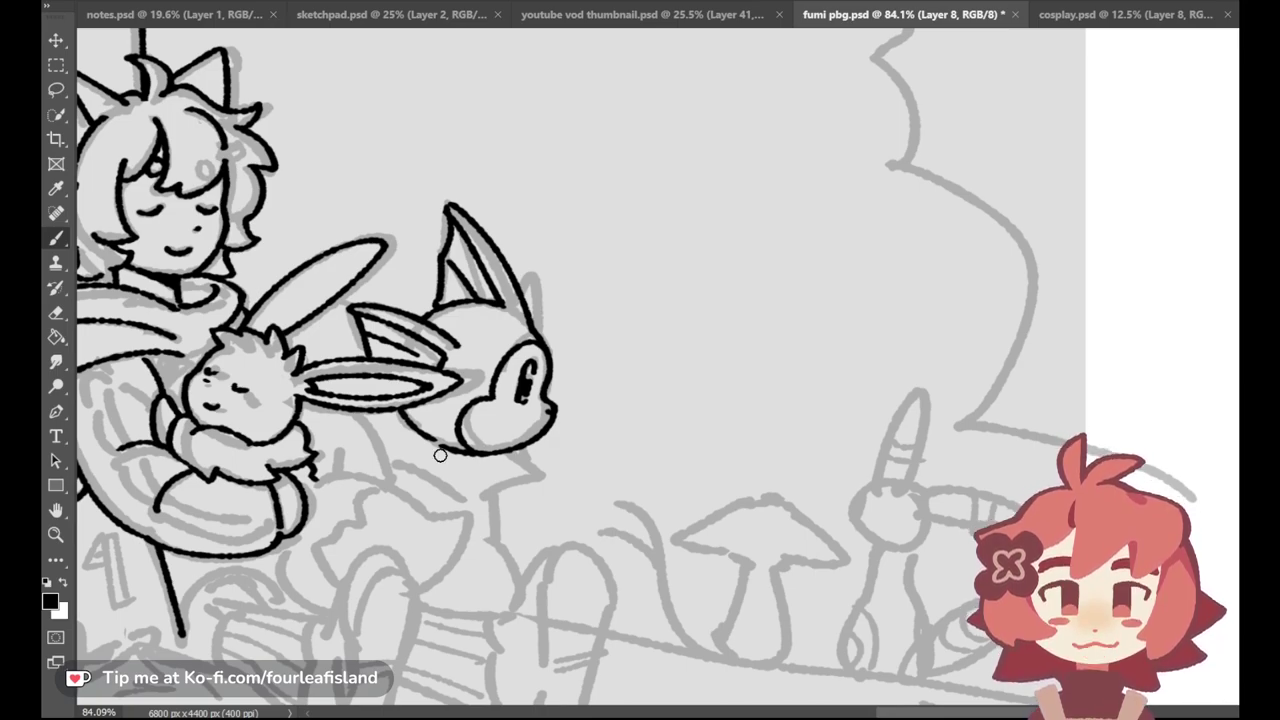
pyautogui.moveTo(521, 364); pyautogui.dragTo(514, 397)
pyautogui.hotkey('ctrl', 'z')
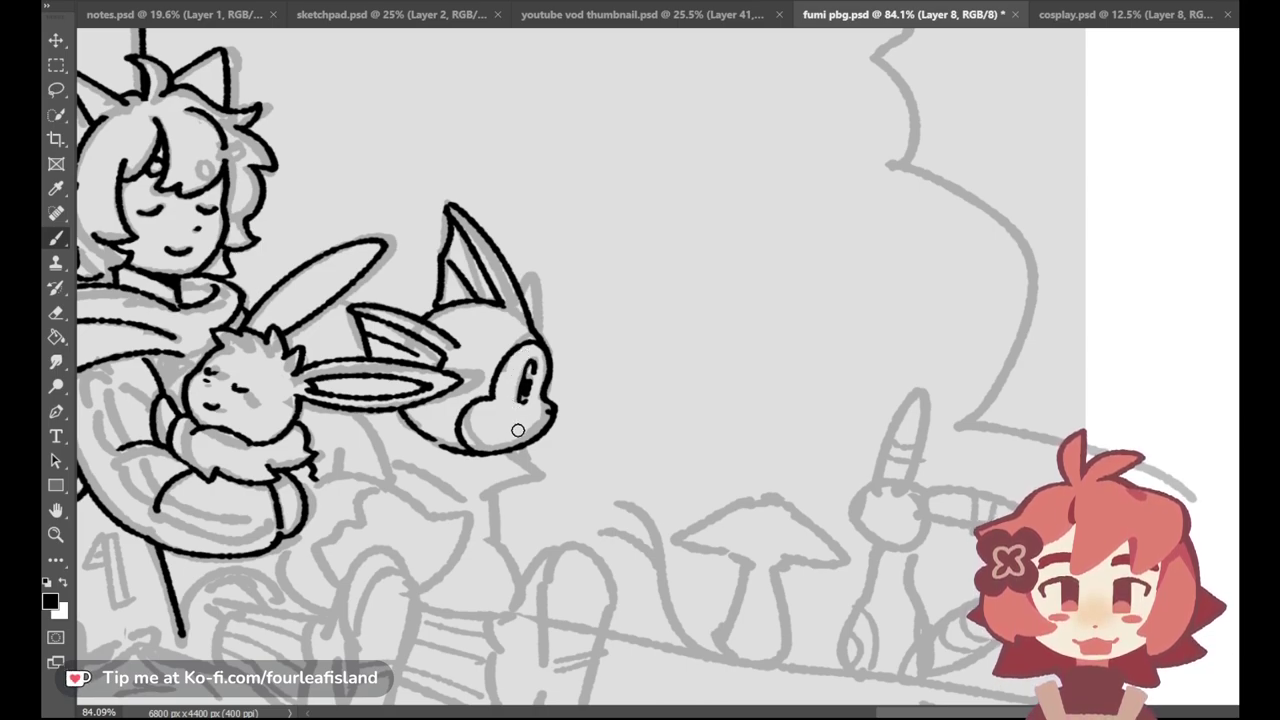
pyautogui.hotkey('ctrl', ',')
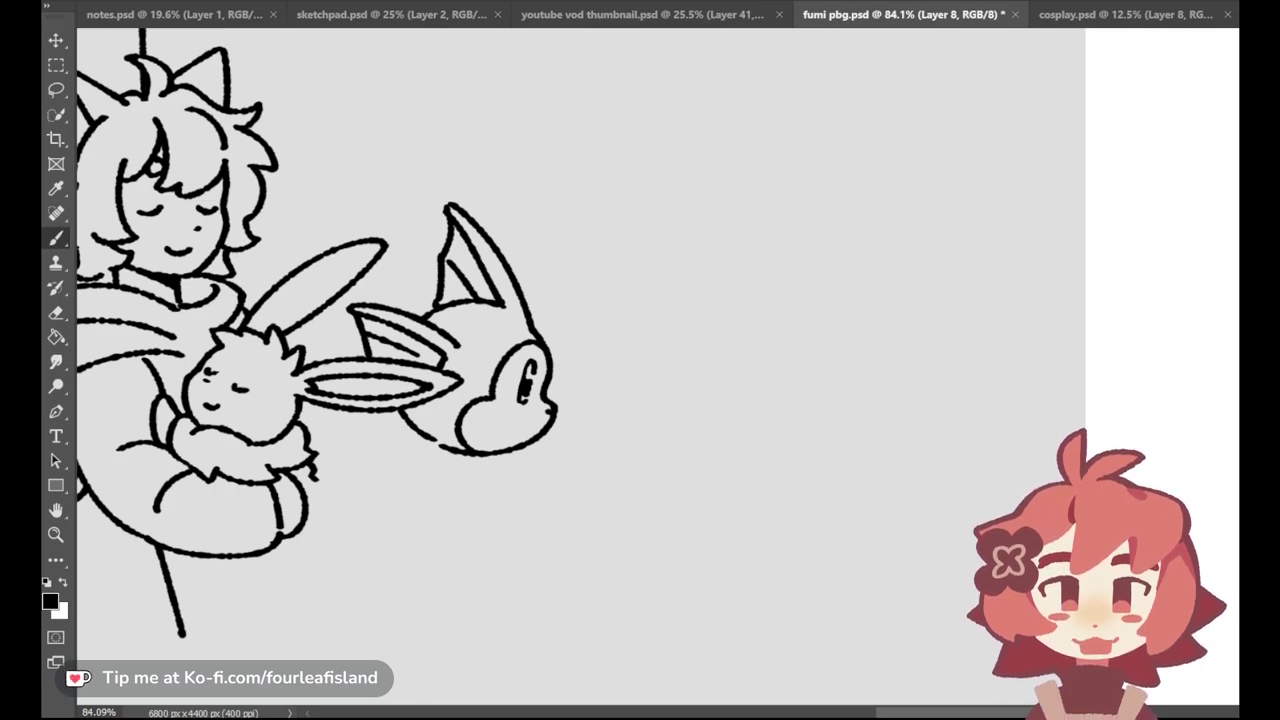
pyautogui.hotkey('ctrl', ',')
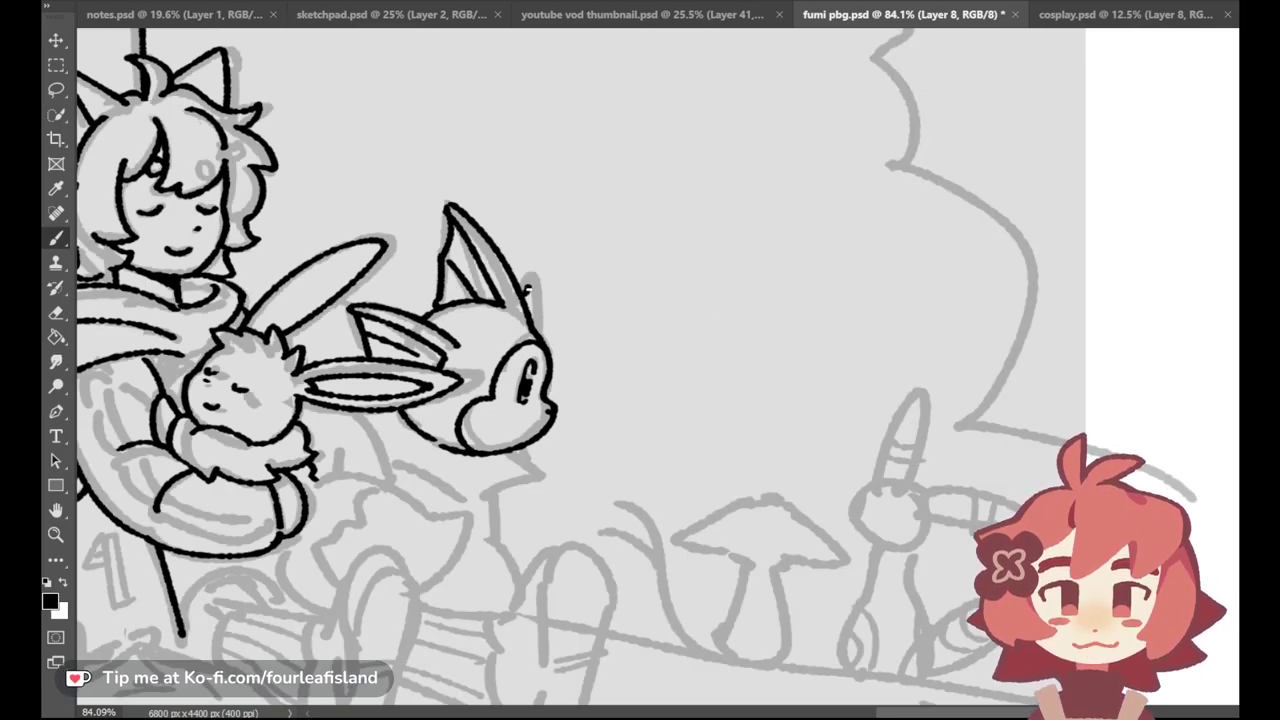
# Step: Ink the small far fin behind the fin-eared creature's forehead and clean up its eye
pyautogui.moveTo(532, 280); pyautogui.dragTo(548, 345)
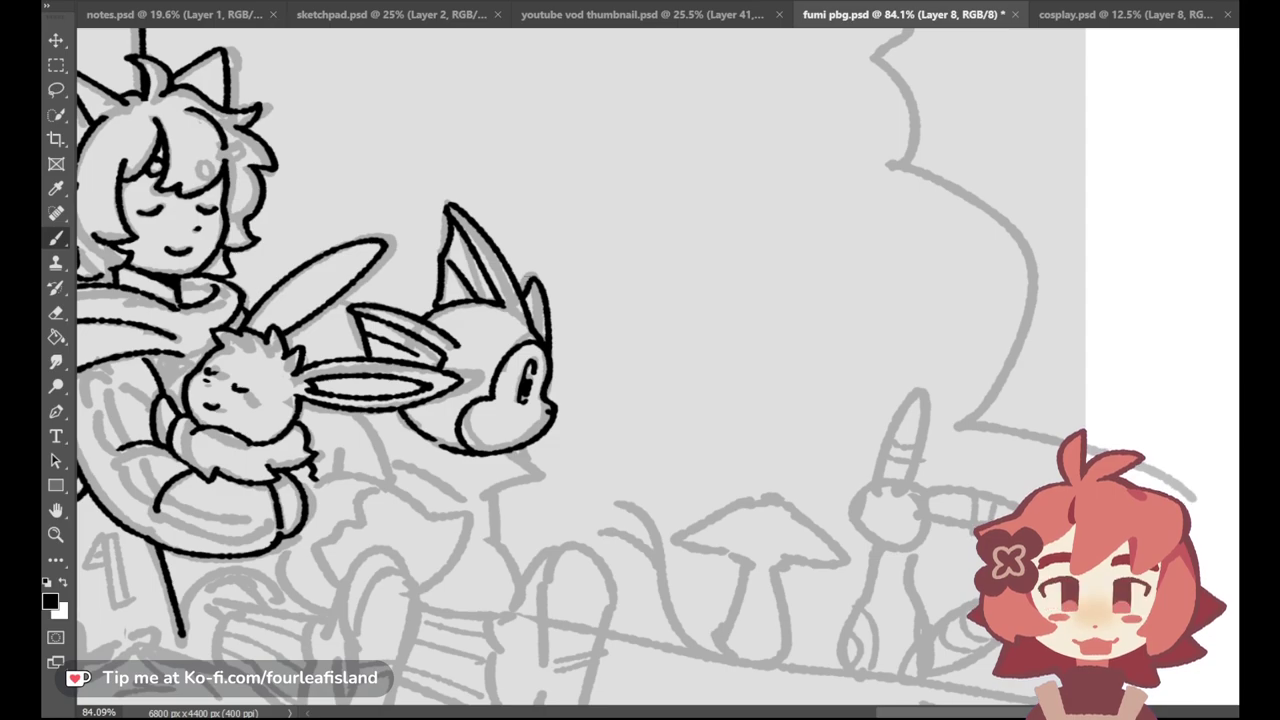
pyautogui.press('e')
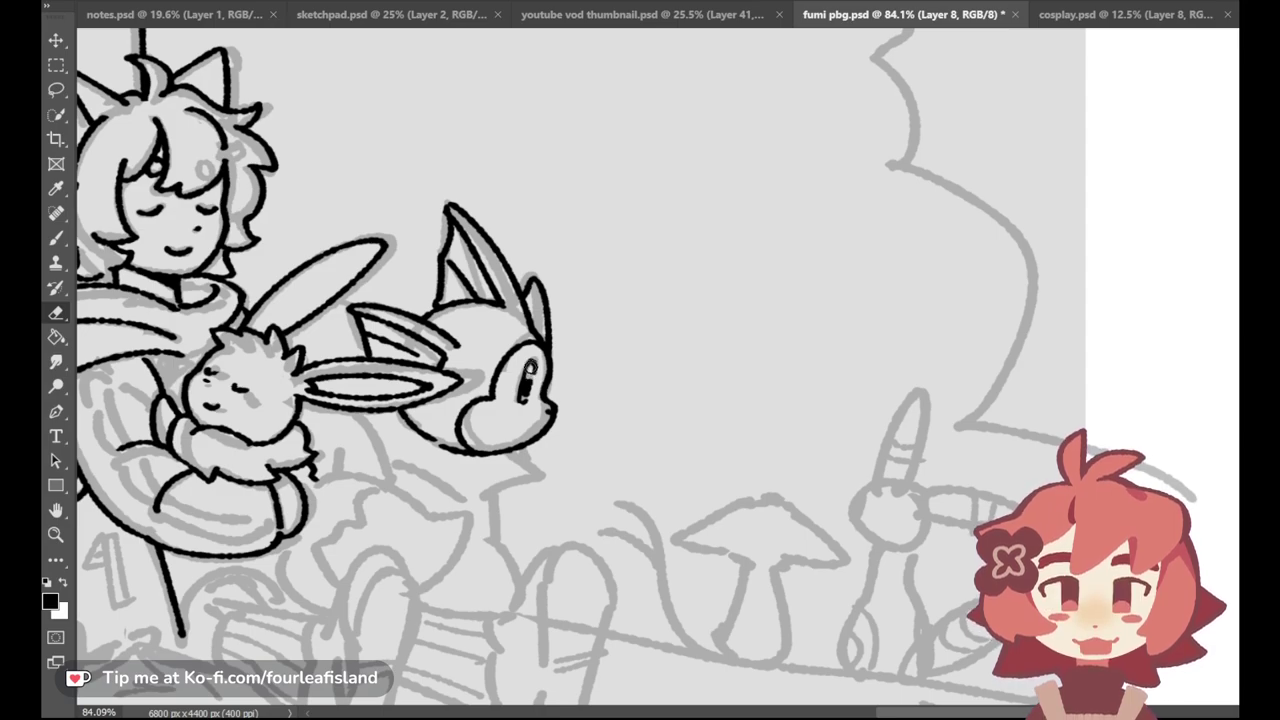
pyautogui.press('b')
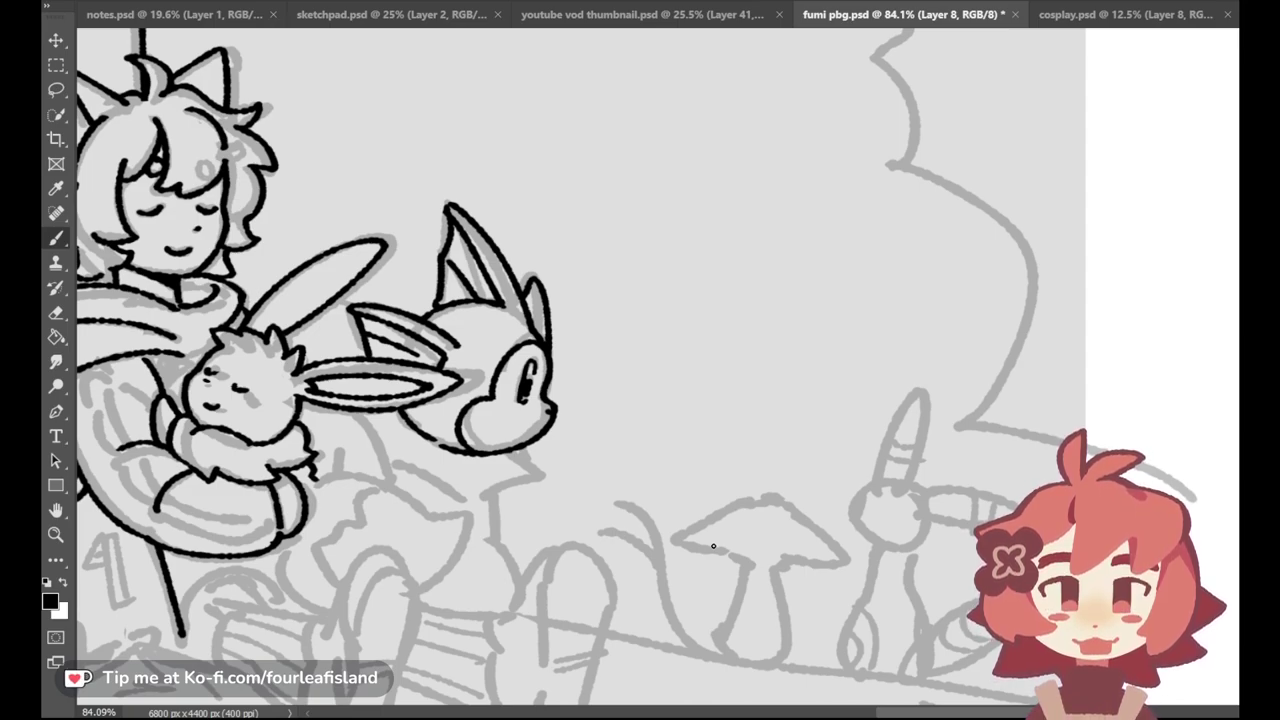
# Step: Close the gap in the fin-eared creature's jaw outline and ink short mouth strokes on its muzzle
pyautogui.click(56, 314)
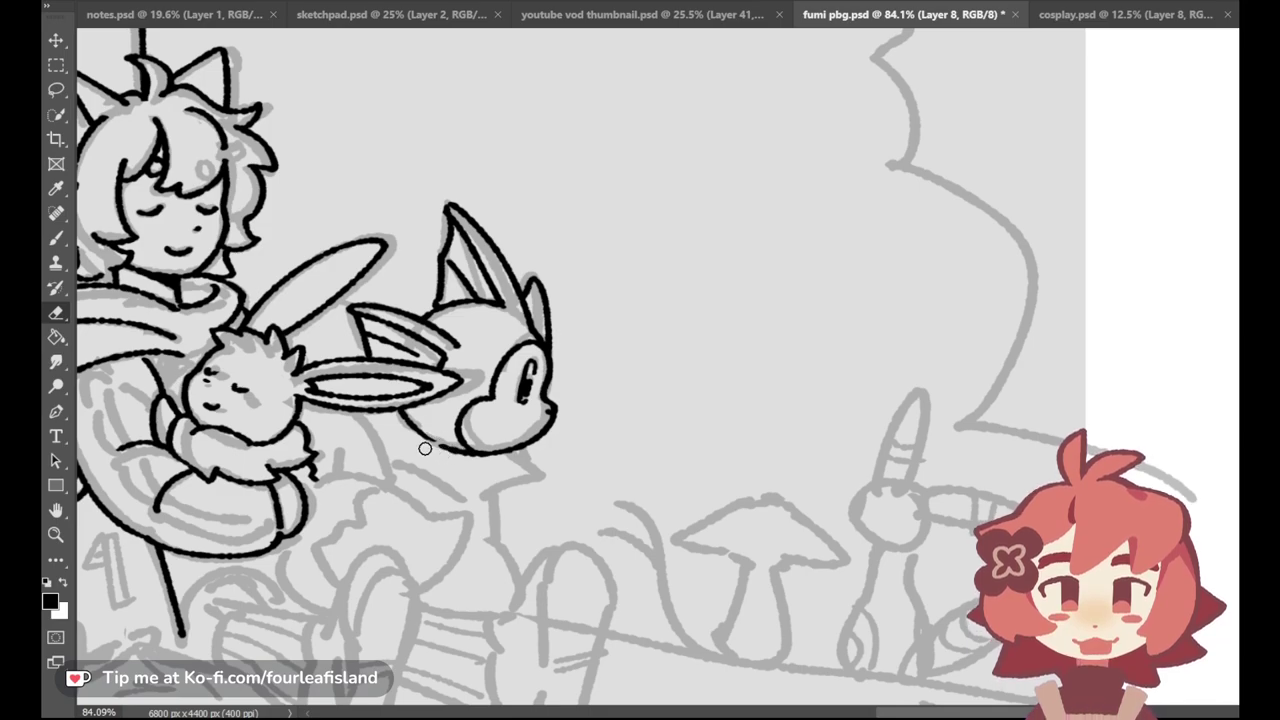
pyautogui.click(56, 238)
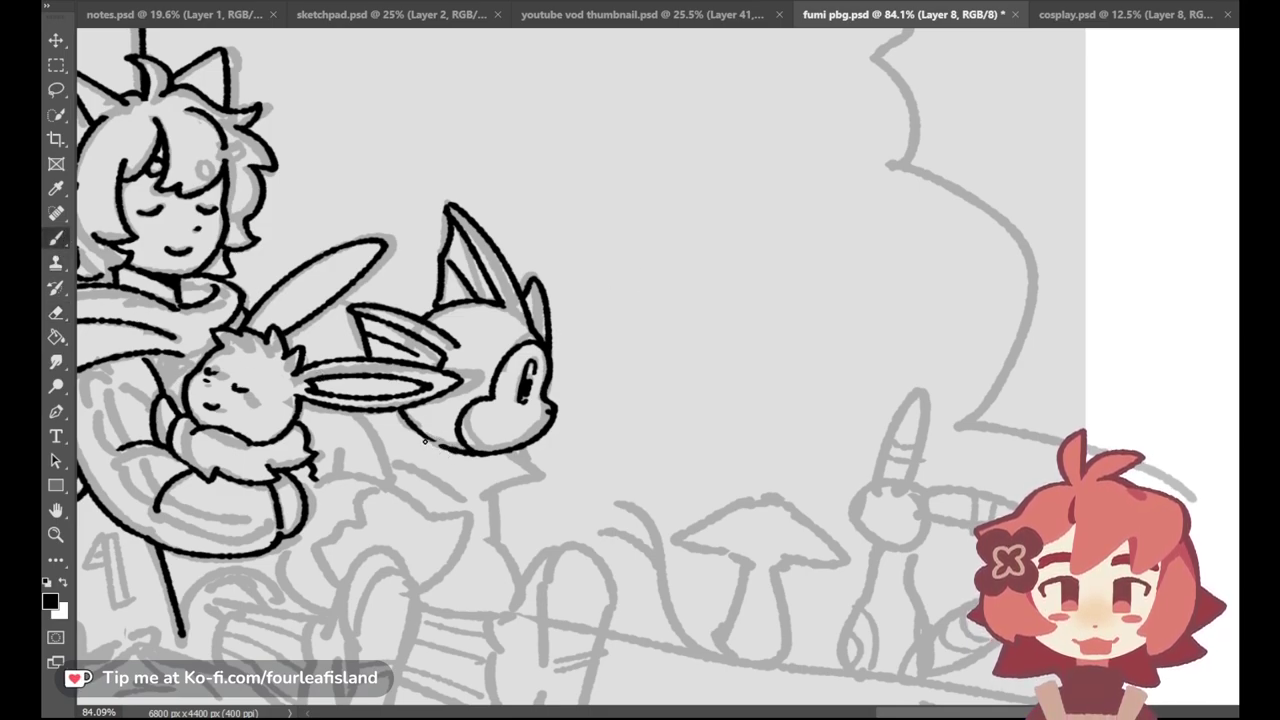
pyautogui.moveTo(472, 448); pyautogui.dragTo(434, 438)
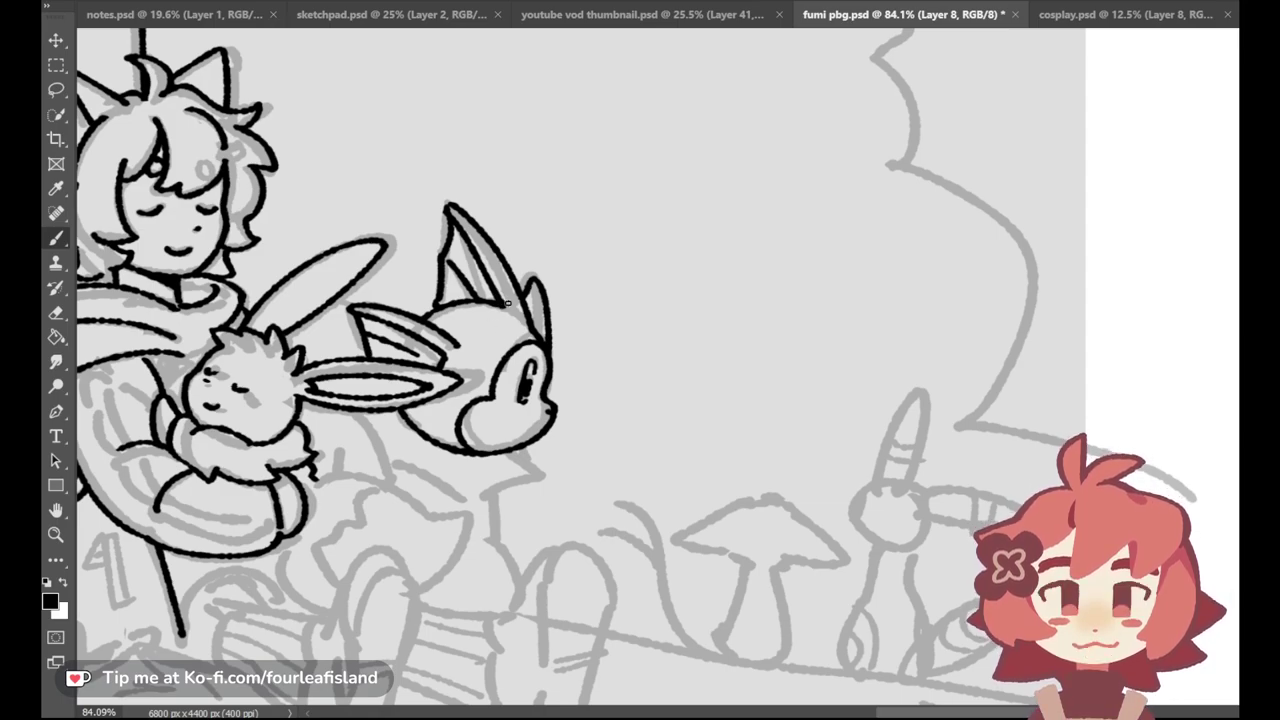
pyautogui.moveTo(495, 413); pyautogui.dragTo(510, 412)
pyautogui.moveTo(506, 406); pyautogui.dragTo(515, 410)
pyautogui.hotkey('ctrl', 'z')
pyautogui.hotkey('ctrl', 'z')
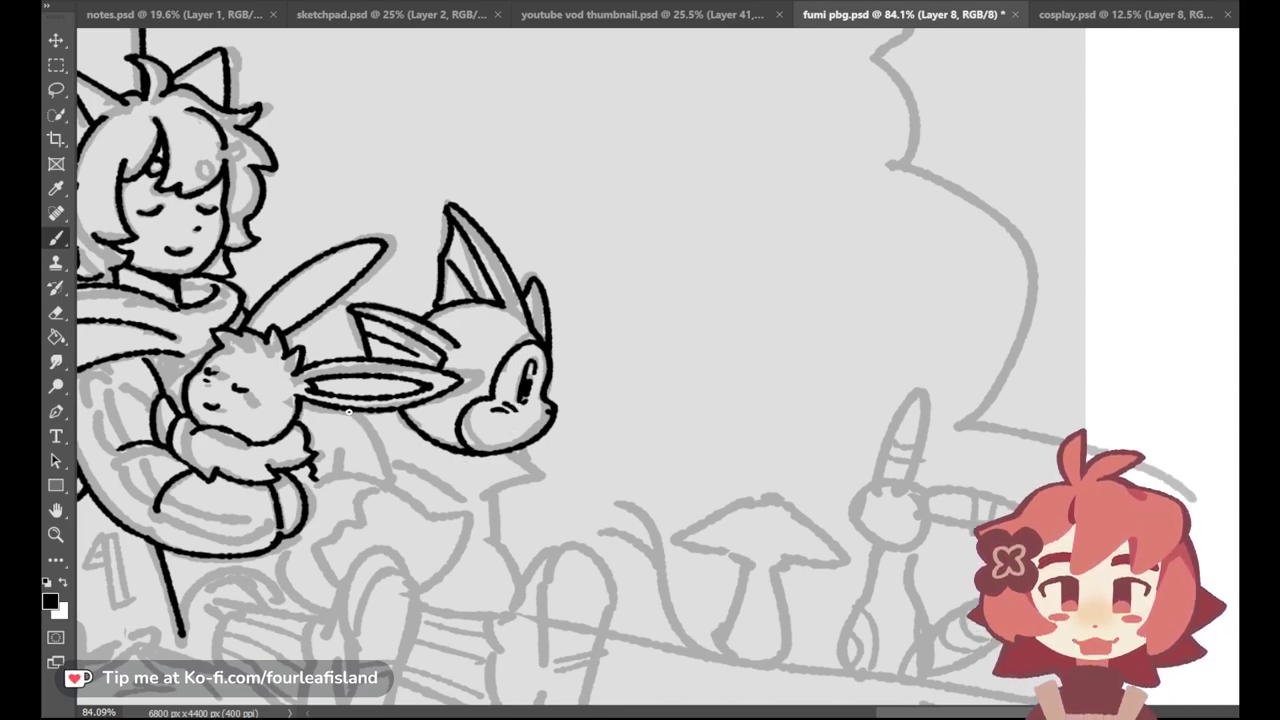
# Step: Ink the pointed, ribbed frill around the fin-eared creature's neck beneath its head
pyautogui.moveTo(348, 414); pyautogui.dragTo(380, 455)
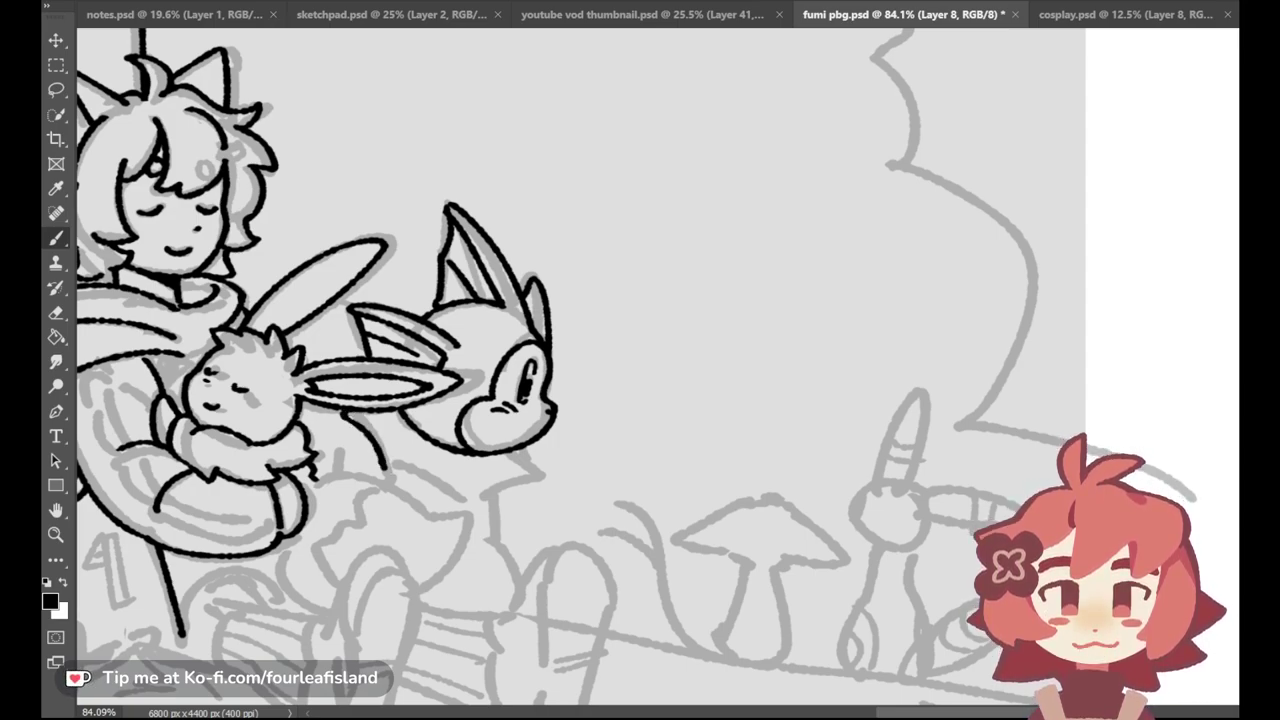
pyautogui.moveTo(385, 471); pyautogui.dragTo(464, 499)
pyautogui.hotkey('ctrl', 'z')
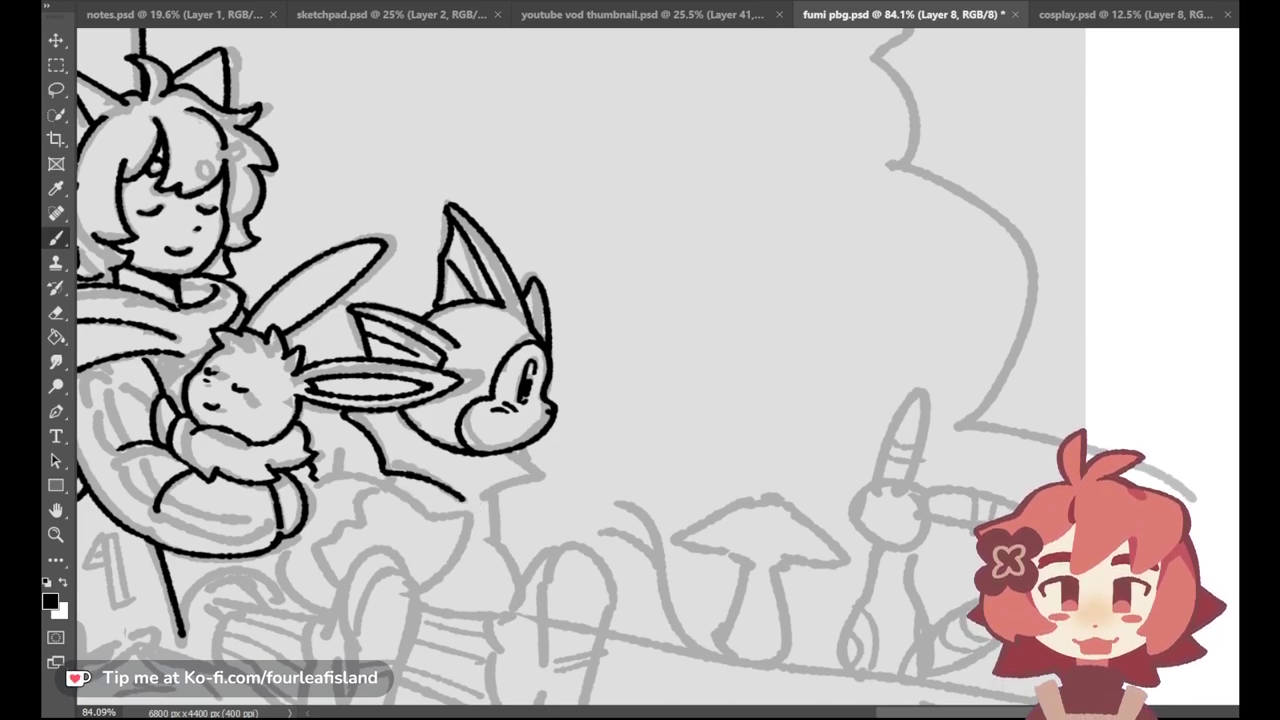
pyautogui.moveTo(470, 502)
pyautogui.mouseDown()
pyautogui.moveTo(543, 480)
pyautogui.moveTo(533, 453)
pyautogui.moveTo(547, 472)
pyautogui.mouseUp()
pyautogui.hotkey('ctrl', 'z')
pyautogui.hotkey('ctrl', 'z')
pyautogui.hotkey('ctrl', 'z')
pyautogui.hotkey('ctrl', 'z')
pyautogui.hotkey('ctrl', 'z')
pyautogui.hotkey('ctrl', 'z')
pyautogui.hotkey('ctrl', 'z')
pyautogui.hotkey('ctrl', 'z')
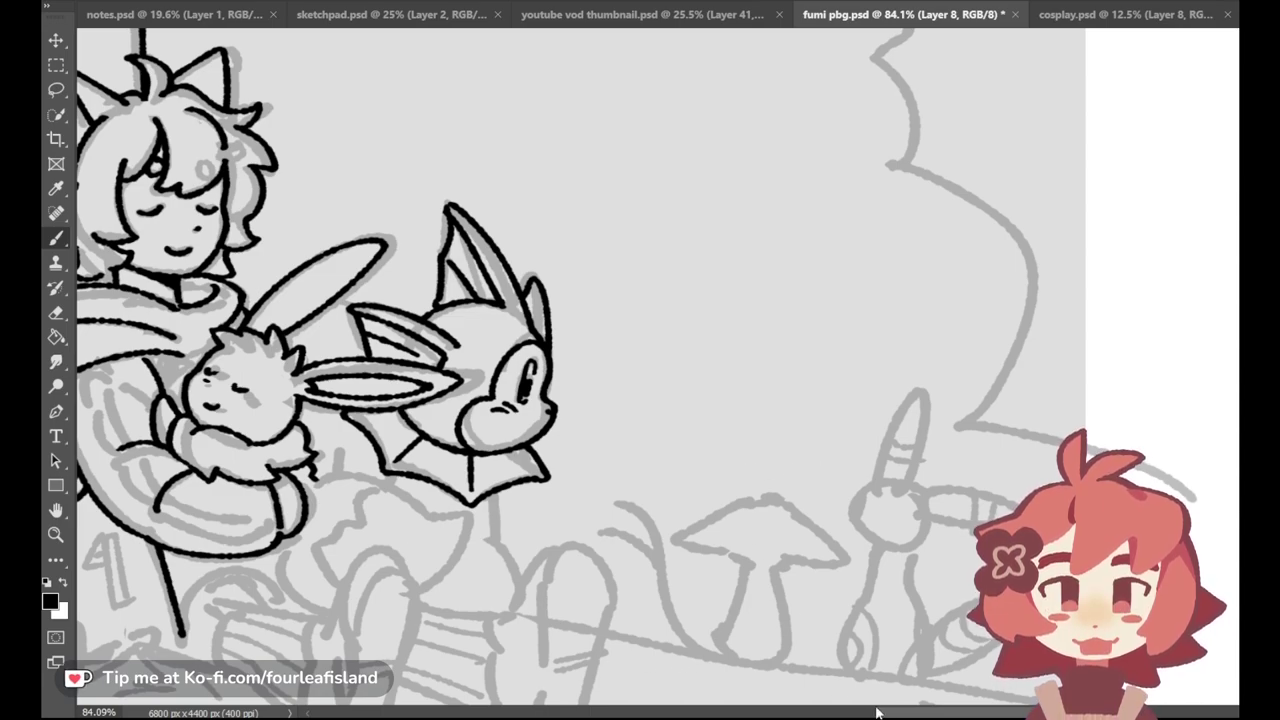
# Step: Ink the outer left edge of the large upright ear on the laughing creature in the lower-left foreground
pyautogui.moveTo(880, 712); pyautogui.dragTo(783, 712)
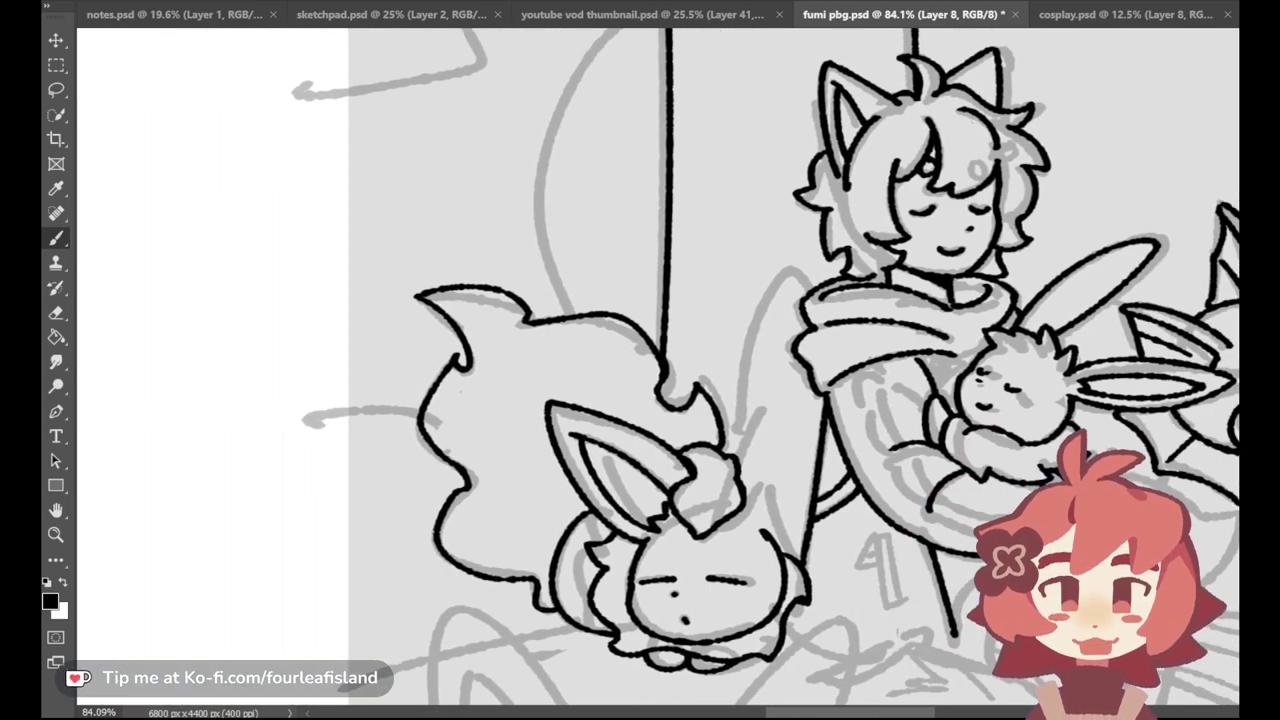
pyautogui.scroll(-5, 660, 340)
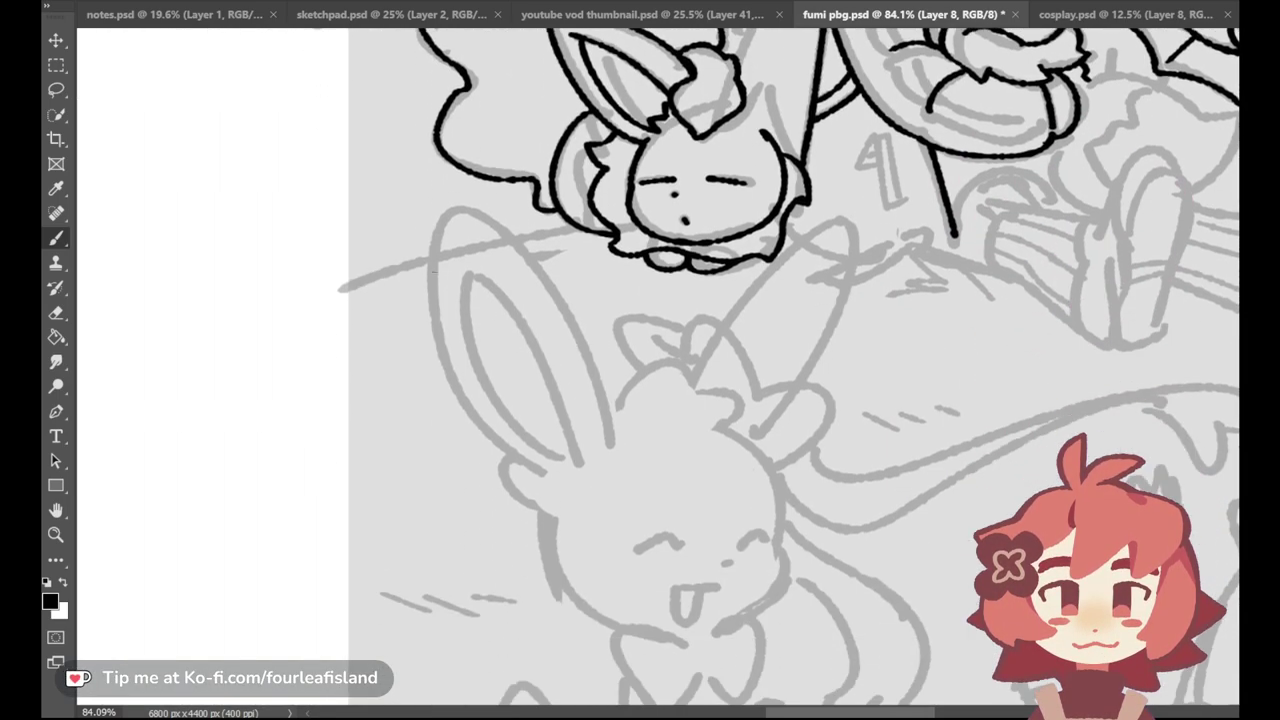
pyautogui.moveTo(507, 444)
pyautogui.mouseDown()
pyautogui.moveTo(496, 192)
pyautogui.moveTo(476, 206)
pyautogui.mouseUp()
pyautogui.hotkey('ctrl', 'z')
pyautogui.hotkey('ctrl', 'z')
pyautogui.moveTo(523, 471)
pyautogui.mouseDown()
pyautogui.moveTo(489, 216)
pyautogui.moveTo(476, 203)
pyautogui.moveTo(511, 228)
pyautogui.moveTo(484, 215)
pyautogui.moveTo(610, 445)
pyautogui.mouseUp()
pyautogui.hotkey('ctrl', 'z')
pyautogui.hotkey('ctrl', 'z')
pyautogui.hotkey('ctrl', 'z')
# Step: Ink the long right edge of the laughing creature's upright ear from its tip down to the head
pyautogui.moveTo(484, 212)
pyautogui.mouseDown()
pyautogui.moveTo(596, 348)
pyautogui.moveTo(597, 455)
pyautogui.mouseUp()
pyautogui.hotkey('ctrl', 'z')
pyautogui.hotkey('ctrl', 'z')
pyautogui.moveTo(484, 212); pyautogui.dragTo(600, 450)
pyautogui.hotkey('ctrl', 'z')
pyautogui.moveTo(484, 212); pyautogui.dragTo(600, 452)
pyautogui.hotkey('ctrl', 'z')
pyautogui.moveTo(484, 212)
pyautogui.mouseDown()
pyautogui.moveTo(545, 282)
pyautogui.moveTo(608, 468)
pyautogui.mouseUp()
pyautogui.hotkey('ctrl', 'z')
pyautogui.moveTo(484, 212); pyautogui.dragTo(608, 470)
pyautogui.hotkey('ctrl', 'z')
pyautogui.moveTo(484, 212)
pyautogui.mouseDown()
pyautogui.moveTo(566, 314)
pyautogui.moveTo(602, 455)
pyautogui.moveTo(604, 390)
pyautogui.mouseUp()
pyautogui.hotkey('ctrl', 'z')
pyautogui.moveTo(626, 466); pyautogui.dragTo(604, 458)
pyautogui.hotkey('ctrl', 'z')
pyautogui.moveTo(484, 212); pyautogui.dragTo(602, 462)
pyautogui.hotkey('ctrl', 'z')
pyautogui.moveTo(480, 211)
pyautogui.mouseDown()
pyautogui.moveTo(604, 421)
pyautogui.moveTo(608, 462)
pyautogui.mouseUp()
pyautogui.hotkey('ctrl', 'z')
pyautogui.moveTo(598, 399); pyautogui.dragTo(604, 452)
pyautogui.hotkey('ctrl', 'z')
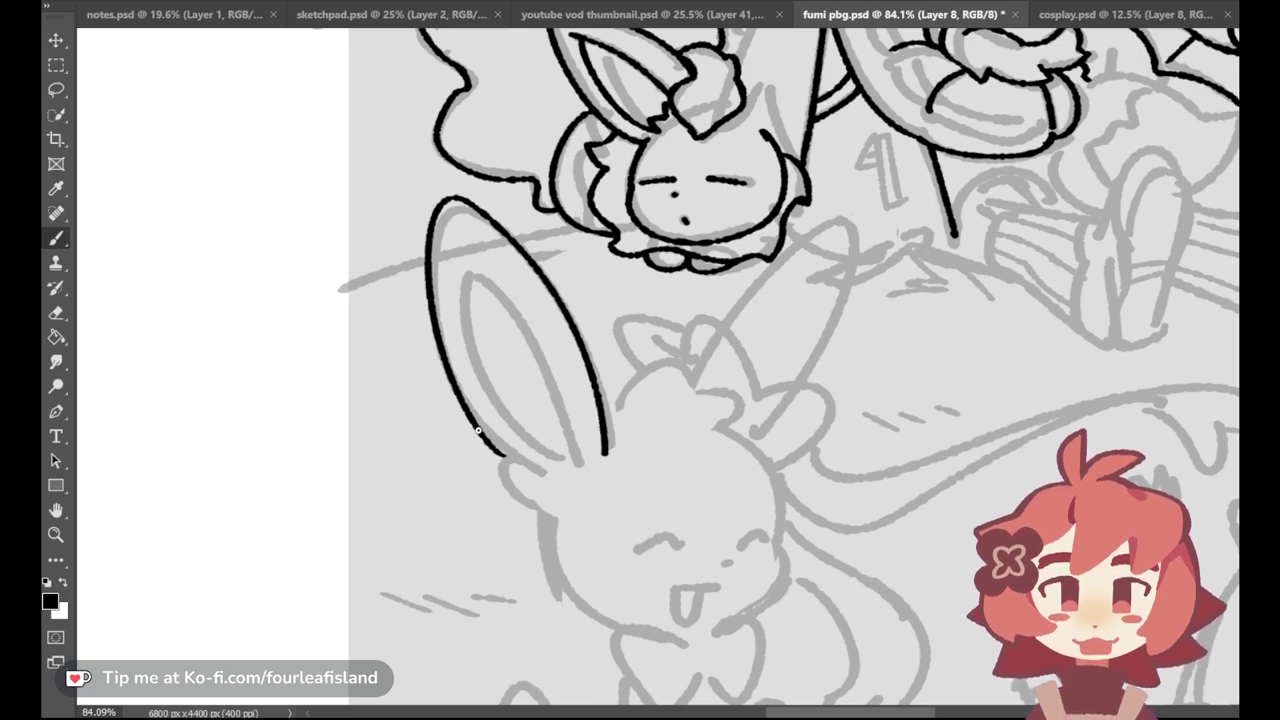
# Step: Ink the small rounded fur lobe at the outer base of the laughing creature's upright left ear
pyautogui.moveTo(487, 438); pyautogui.dragTo(547, 476)
pyautogui.hotkey('ctrl', 'z')
pyautogui.hotkey('ctrl', 'z')
pyautogui.moveTo(480, 424)
pyautogui.mouseDown()
pyautogui.moveTo(524, 464)
pyautogui.moveTo(505, 457)
pyautogui.moveTo(505, 494)
pyautogui.moveTo(549, 508)
pyautogui.mouseUp()
pyautogui.hotkey('ctrl', 'z')
pyautogui.hotkey('ctrl', 'z')
pyautogui.hotkey('ctrl', 'z')
pyautogui.hotkey('ctrl', 'z')
pyautogui.hotkey('ctrl', 'z')
pyautogui.moveTo(500, 458); pyautogui.dragTo(538, 509)
pyautogui.hotkey('ctrl', 'z')
pyautogui.hotkey('ctrl', 'z')
pyautogui.hotkey('ctrl', 'z')
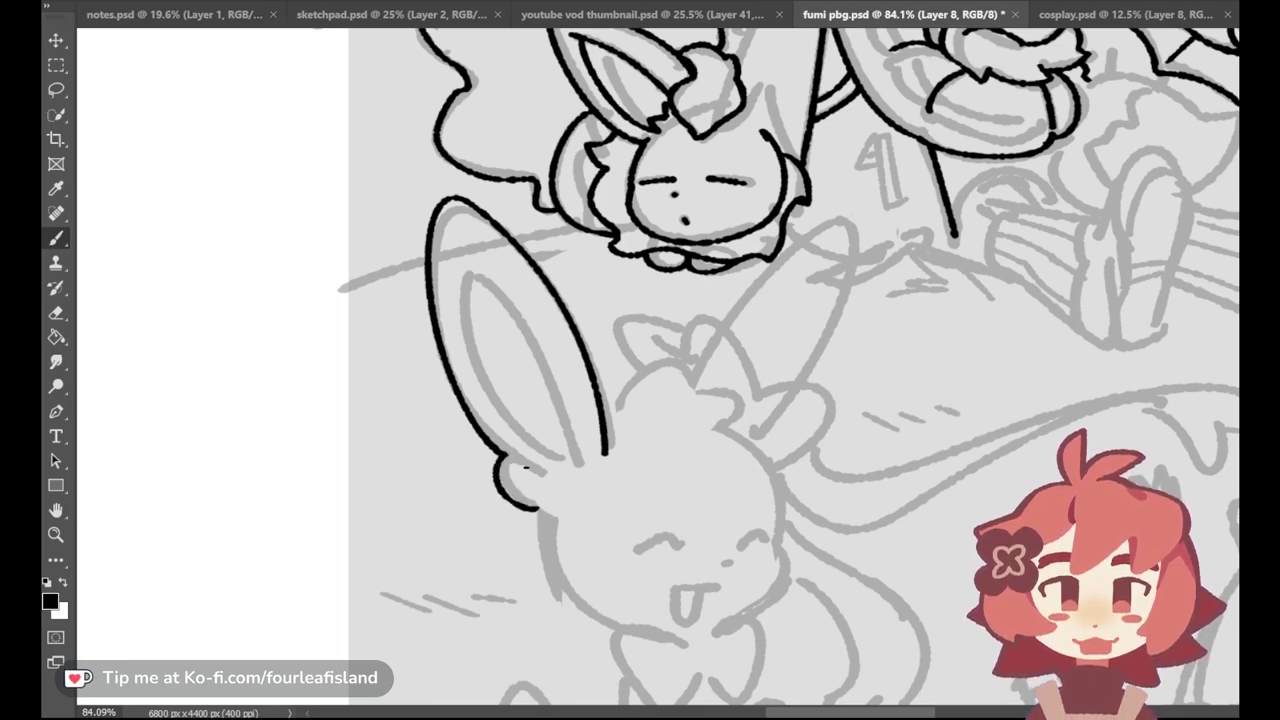
pyautogui.moveTo(507, 459); pyautogui.dragTo(543, 474)
# Step: Ink the left edge of the inner ear shape inside the laughing creature's upright left ear
pyautogui.moveTo(475, 277); pyautogui.dragTo(577, 460)
pyautogui.hotkey('ctrl', 'z')
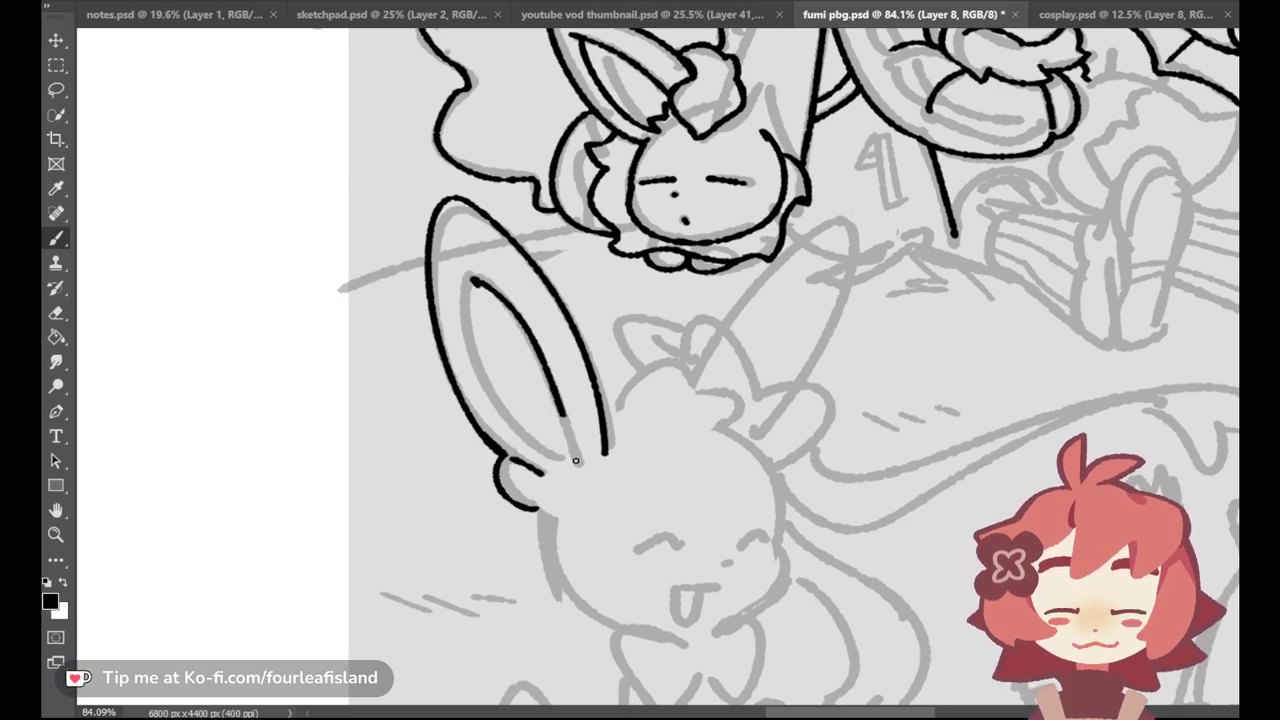
pyautogui.hotkey('ctrl', 'z')
pyautogui.moveTo(473, 276)
pyautogui.mouseDown()
pyautogui.moveTo(540, 445)
pyautogui.moveTo(574, 463)
pyautogui.moveTo(554, 460)
pyautogui.moveTo(458, 309)
pyautogui.moveTo(568, 461)
pyautogui.mouseUp()
pyautogui.hotkey('ctrl', 'z')
pyautogui.hotkey('ctrl', 'z')
pyautogui.hotkey('ctrl', 'z')
pyautogui.hotkey('ctrl', 'z')
pyautogui.hotkey('ctrl', 'z')
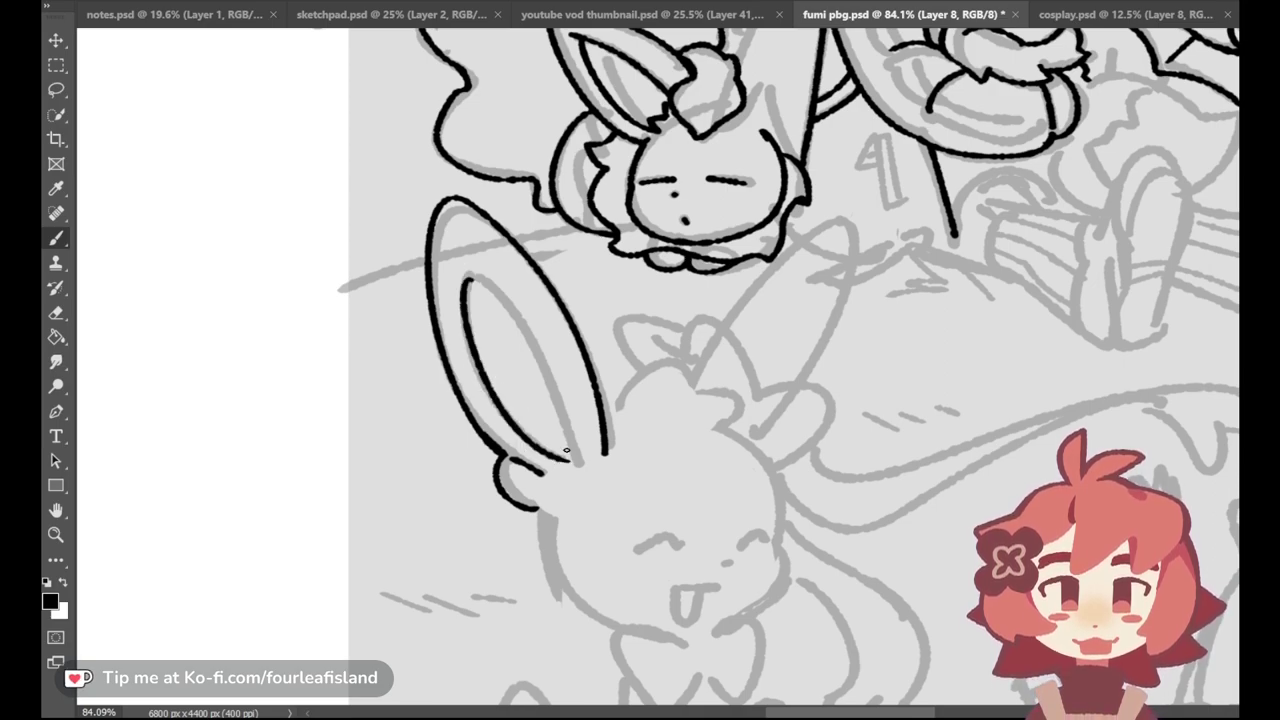
# Step: Ink the right edge of the inner ear shape from its rounded top down to the ear's base
pyautogui.moveTo(468, 274)
pyautogui.mouseDown()
pyautogui.moveTo(582, 467)
pyautogui.moveTo(572, 456)
pyautogui.mouseUp()
pyautogui.hotkey('ctrl', 'z')
pyautogui.hotkey('ctrl', 'z')
pyautogui.hotkey('ctrl', 'z')
pyautogui.hotkey('ctrl', 'z')
pyautogui.hotkey('ctrl', 'z')
pyautogui.hotkey('ctrl', 'z')
pyautogui.moveTo(467, 276); pyautogui.dragTo(574, 466)
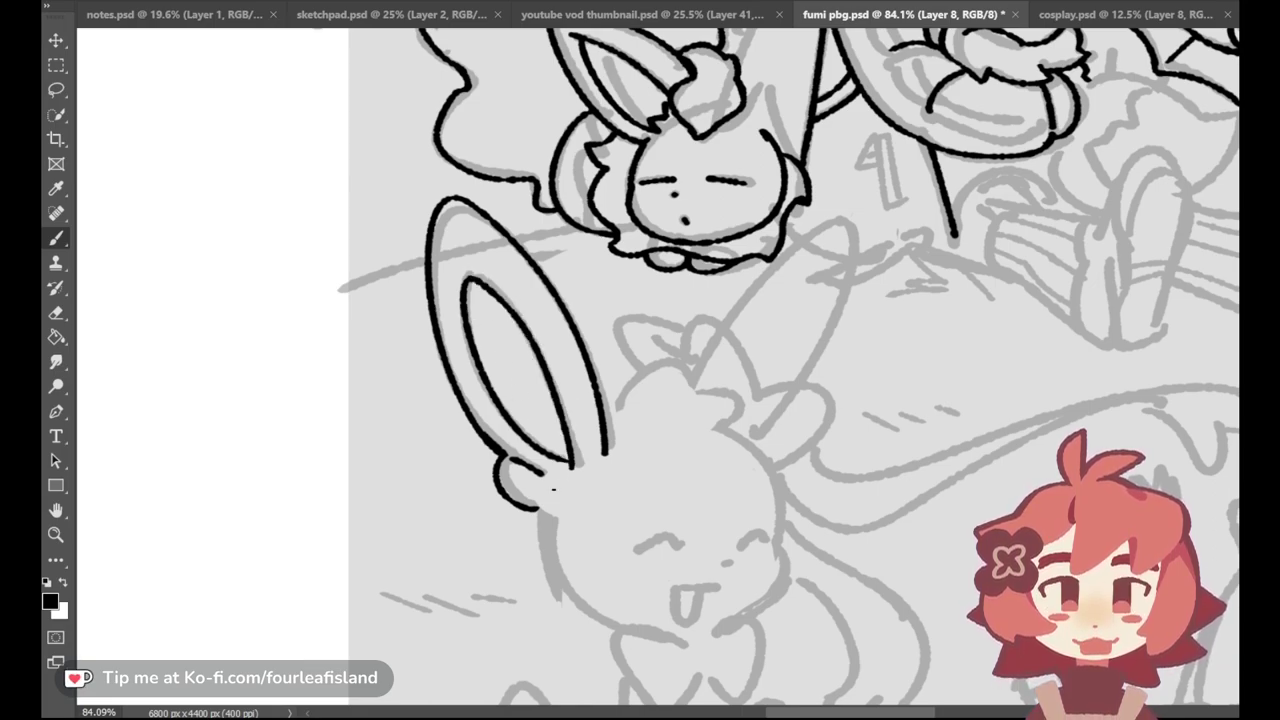
# Step: Ink a small fur tuft at the base of the inner ear and the fluffy hair curls atop the laughing creature's head
pyautogui.moveTo(569, 471); pyautogui.dragTo(575, 450)
pyautogui.moveTo(554, 442)
pyautogui.mouseDown()
pyautogui.moveTo(571, 455)
pyautogui.moveTo(558, 458)
pyautogui.moveTo(565, 437)
pyautogui.moveTo(571, 456)
pyautogui.moveTo(553, 454)
pyautogui.mouseUp()
pyautogui.hotkey('ctrl', 'z')
pyautogui.hotkey('ctrl', 'z')
pyautogui.hotkey('ctrl', 'z')
pyautogui.hotkey('ctrl', 'z')
pyautogui.hotkey('ctrl', 'z')
pyautogui.moveTo(566, 436); pyautogui.dragTo(569, 446)
pyautogui.moveTo(603, 410)
pyautogui.mouseDown()
pyautogui.moveTo(687, 384)
pyautogui.moveTo(672, 393)
pyautogui.moveTo(734, 426)
pyautogui.mouseUp()
pyautogui.hotkey('ctrl', 'z')
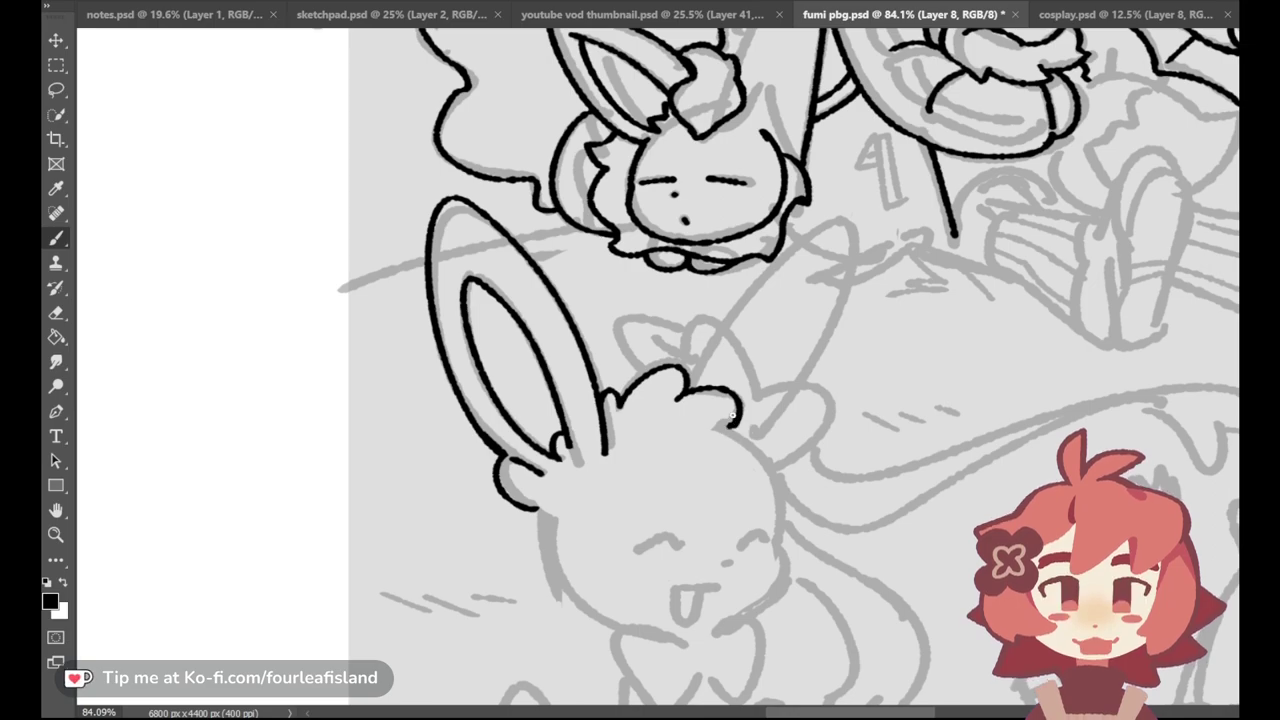
# Step: Ink the upper rounded loop of the bow behind the laughing creature's hair
pyautogui.moveTo(680, 372); pyautogui.dragTo(760, 373)
pyautogui.hotkey('ctrl', 'z')
pyautogui.hotkey('ctrl', 'z')
pyautogui.moveTo(681, 374)
pyautogui.mouseDown()
pyautogui.moveTo(739, 338)
pyautogui.moveTo(762, 410)
pyautogui.mouseUp()
pyautogui.hotkey('ctrl', 'z')
pyautogui.moveTo(681, 375)
pyautogui.mouseDown()
pyautogui.moveTo(764, 404)
pyautogui.moveTo(722, 316)
pyautogui.moveTo(762, 414)
pyautogui.moveTo(752, 350)
pyautogui.moveTo(756, 404)
pyautogui.mouseUp()
pyautogui.hotkey('ctrl', 'z')
pyautogui.hotkey('ctrl', 'z')
pyautogui.hotkey('ctrl', 'z')
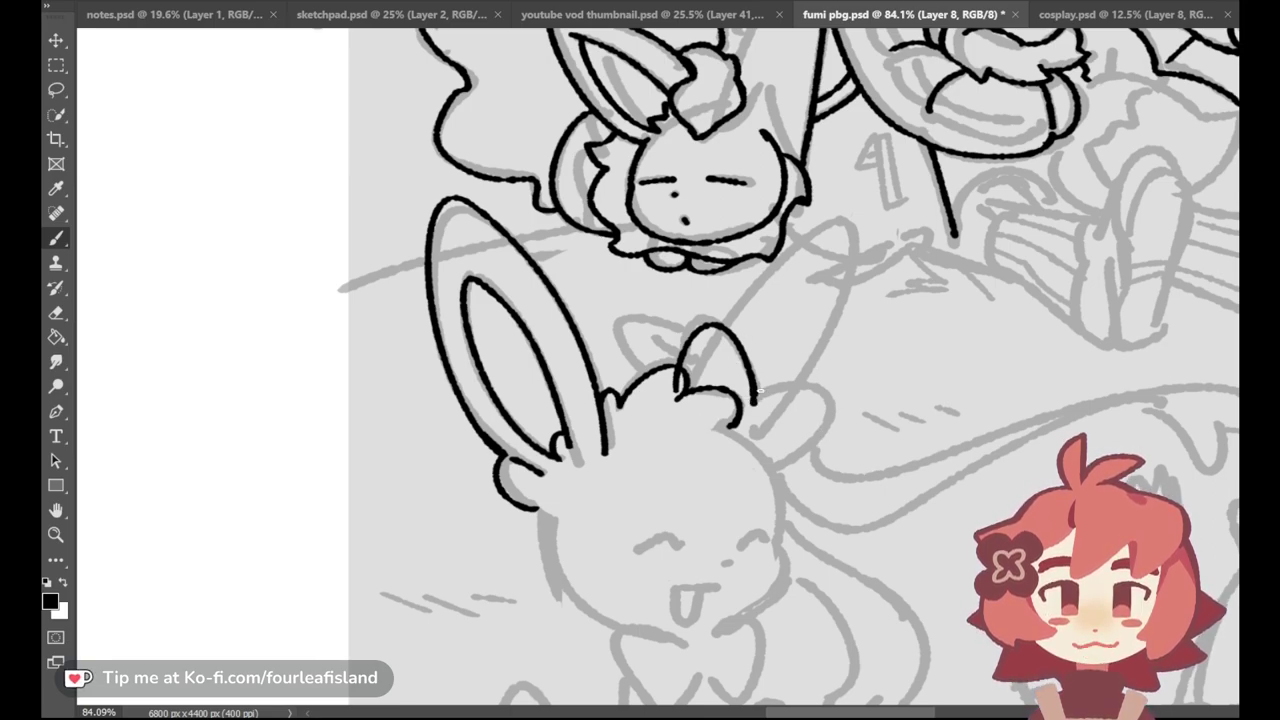
# Step: Ink the second bow loop extending to the right of the laughing creature's head, curving back to the cheek
pyautogui.hotkey('ctrl', 'z')
pyautogui.moveTo(755, 400)
pyautogui.mouseDown()
pyautogui.moveTo(778, 460)
pyautogui.moveTo(763, 465)
pyautogui.mouseUp()
pyautogui.hotkey('ctrl', 'z')
pyautogui.hotkey('ctrl', 'z')
pyautogui.hotkey('ctrl', 'z')
pyautogui.moveTo(750, 405)
pyautogui.mouseDown()
pyautogui.moveTo(793, 457)
pyautogui.moveTo(769, 471)
pyautogui.mouseUp()
pyautogui.hotkey('ctrl', 'z')
pyautogui.hotkey('ctrl', 'z')
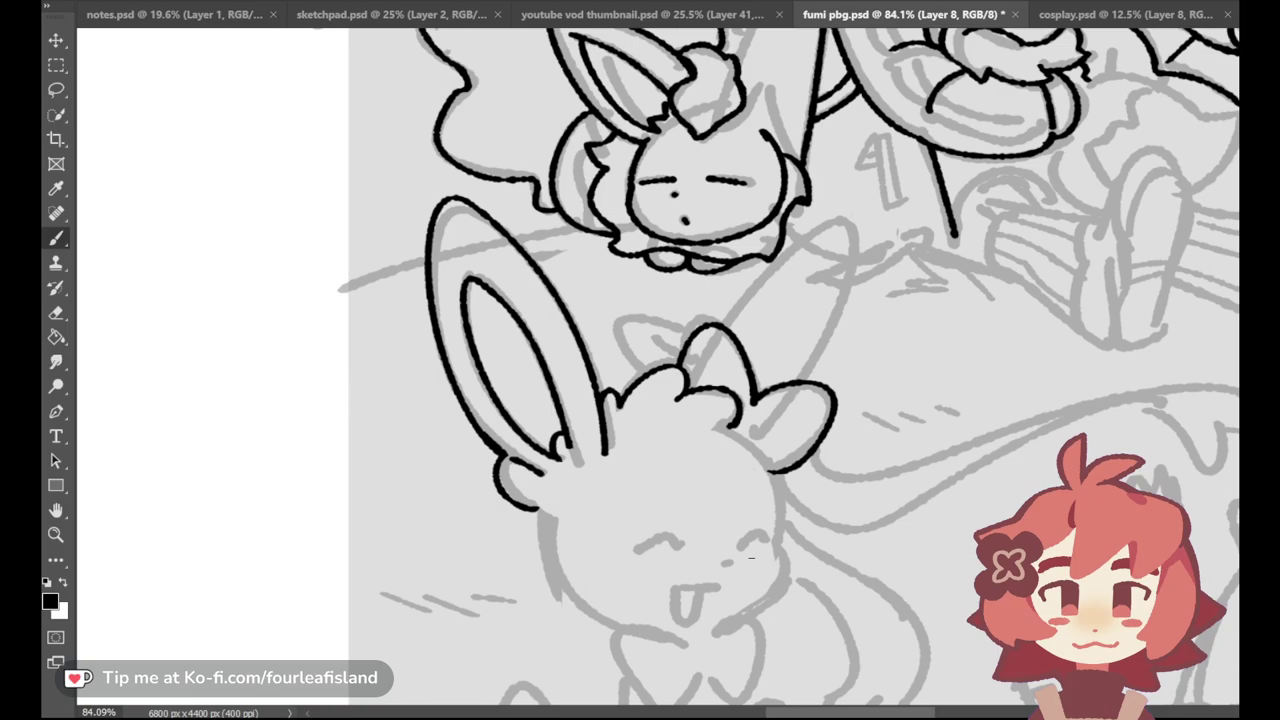
pyautogui.moveTo(738, 421)
pyautogui.mouseDown()
pyautogui.moveTo(782, 485)
pyautogui.moveTo(781, 545)
pyautogui.moveTo(779, 482)
pyautogui.mouseUp()
pyautogui.hotkey('ctrl', 'z')
pyautogui.hotkey('ctrl', 'z')
pyautogui.hotkey('ctrl', 'z')
pyautogui.moveTo(740, 417); pyautogui.dragTo(786, 450)
pyautogui.hotkey('ctrl', 'z')
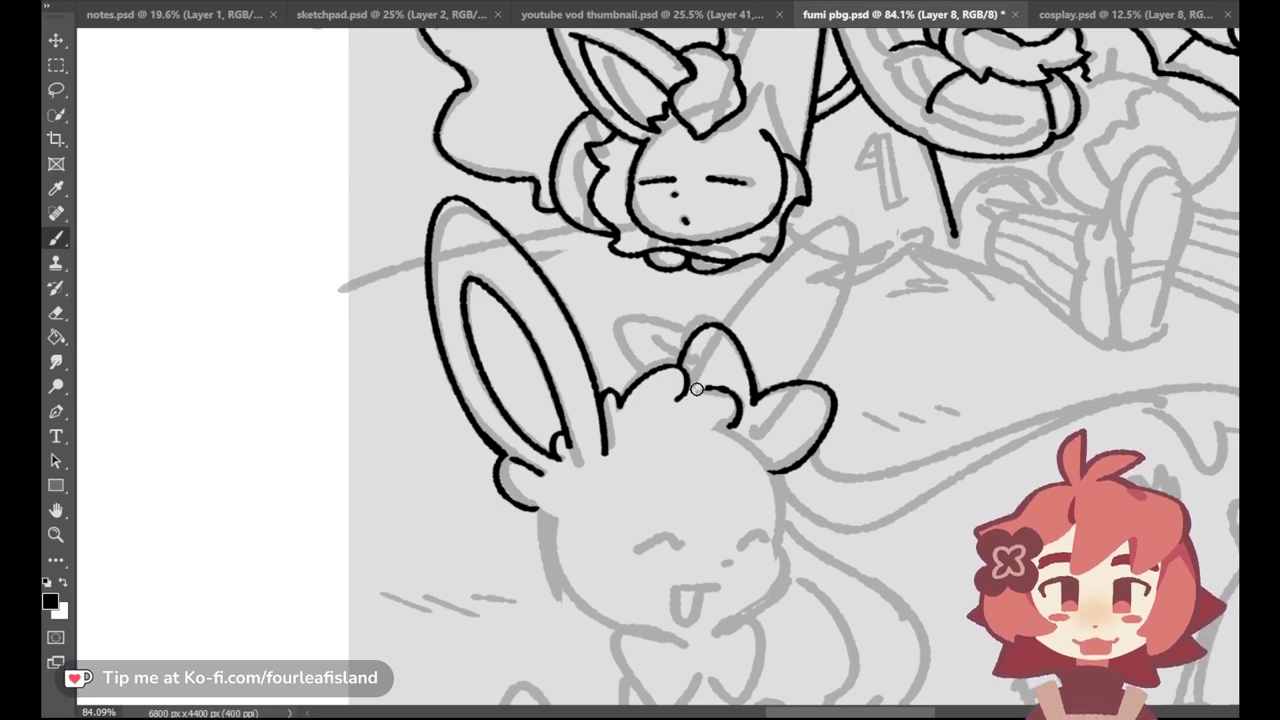
# Step: Redraw the right end of the laughing creature's hair as jagged tufts overlapping the bow
pyautogui.moveTo(697, 391); pyautogui.dragTo(734, 398)
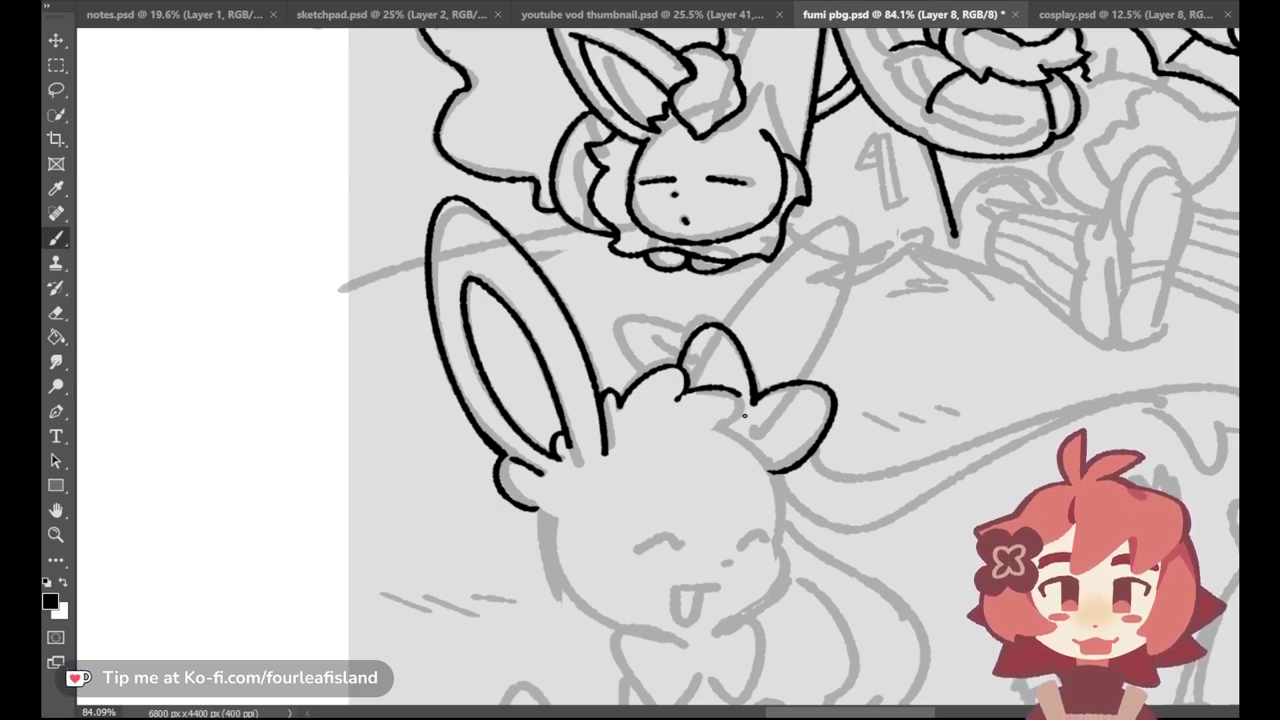
pyautogui.moveTo(688, 390)
pyautogui.mouseDown()
pyautogui.moveTo(785, 440)
pyautogui.moveTo(779, 545)
pyautogui.mouseUp()
pyautogui.hotkey('ctrl', 'z')
pyautogui.hotkey('ctrl', 'z')
pyautogui.hotkey('ctrl', 'z')
pyautogui.hotkey('ctrl', 'z')
pyautogui.hotkey('ctrl', 'z')
pyautogui.hotkey('ctrl', 'z')
pyautogui.hotkey('ctrl', 'z')
# Step: Ink the right side of the laughing creature's face from below the hair tuft down to eye level
pyautogui.moveTo(765, 452); pyautogui.dragTo(776, 543)
pyautogui.hotkey('ctrl', 'z')
pyautogui.hotkey('ctrl', 'z')
pyautogui.hotkey('ctrl', 'z')
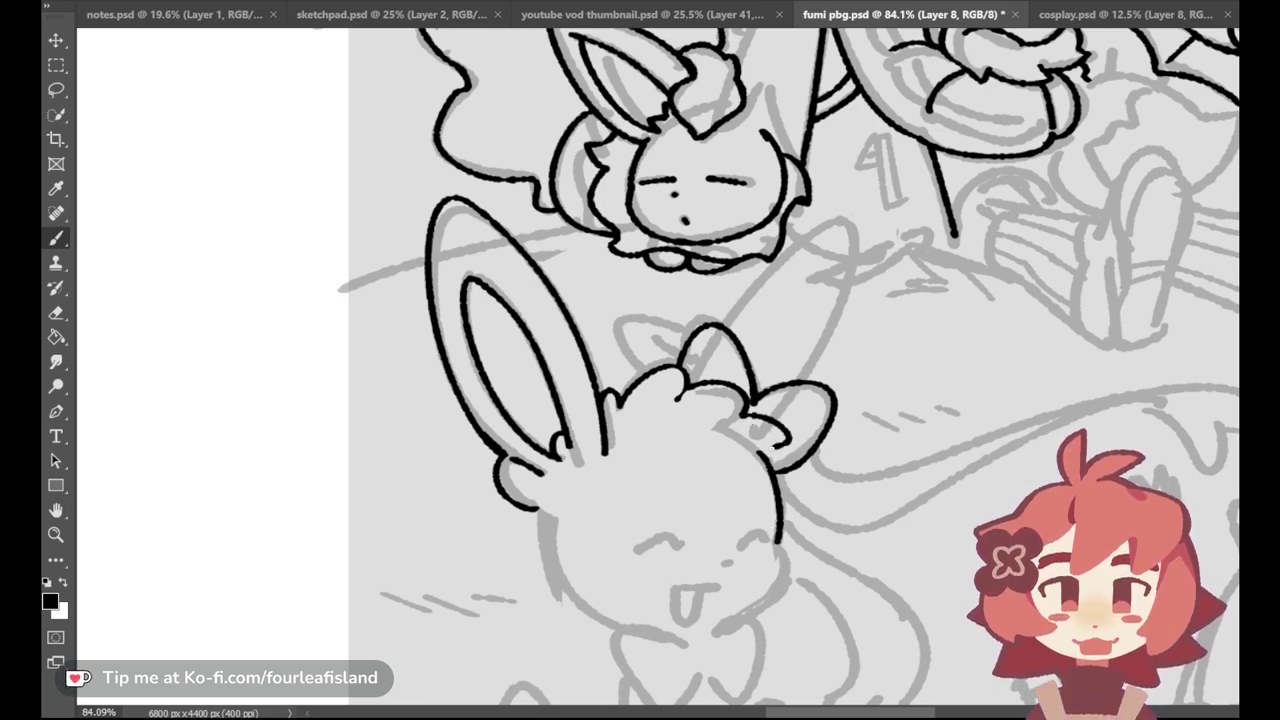
# Step: Close the lowest hair tuft against the face outline and erase the stray line where the two bow loops meet
pyautogui.hotkey('ctrl', 'z')
pyautogui.moveTo(777, 448); pyautogui.dragTo(785, 437)
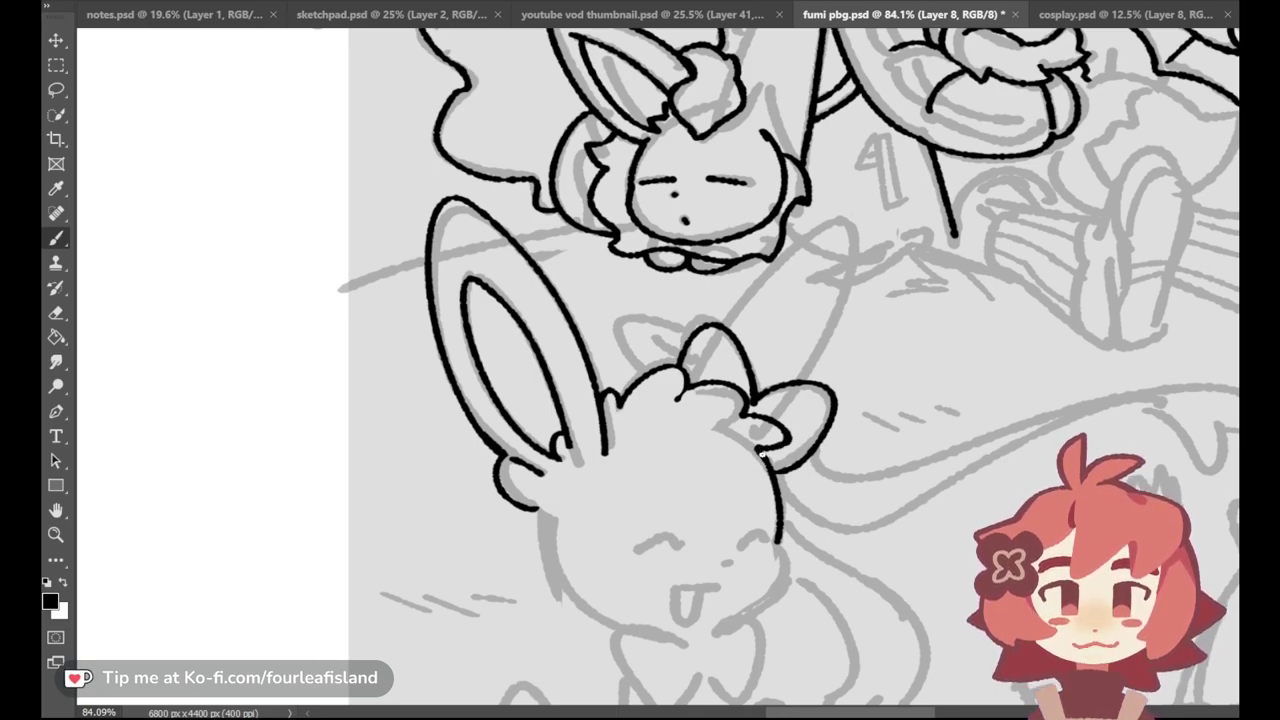
pyautogui.moveTo(760, 451); pyautogui.dragTo(776, 468)
pyautogui.click(56, 313)
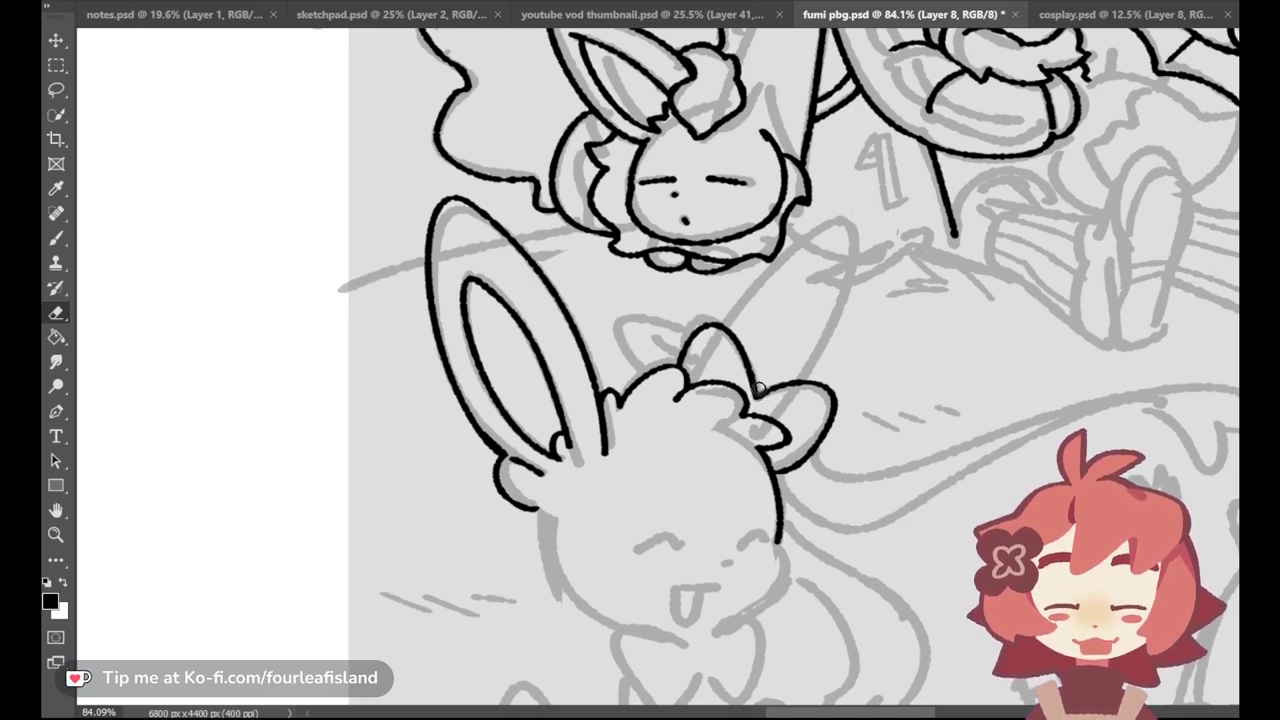
pyautogui.click(56, 238)
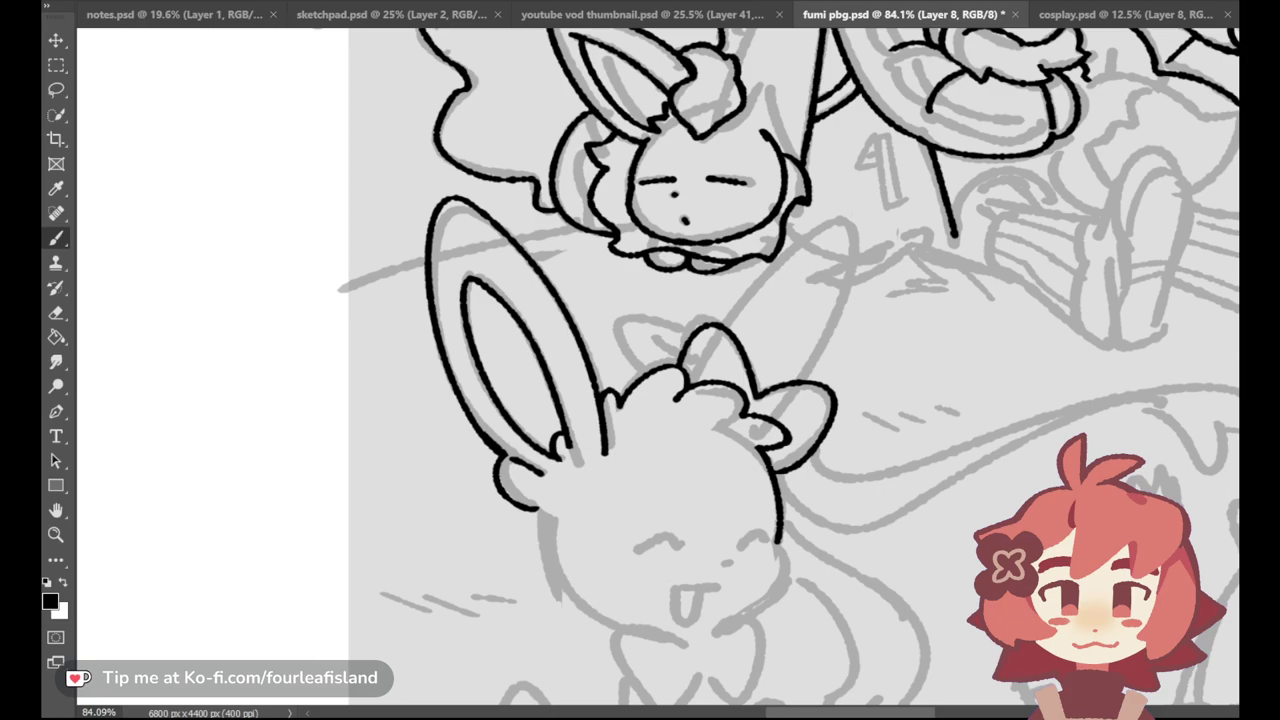
# Step: Ink the outline of the laughing creature's right ear rising behind the bow to its rounded tip
pyautogui.scroll(-3, 946, 354)
pyautogui.moveTo(718, 184); pyautogui.dragTo(852, 78)
pyautogui.hotkey('ctrl', 'z')
pyautogui.moveTo(714, 226)
pyautogui.mouseDown()
pyautogui.moveTo(851, 83)
pyautogui.moveTo(878, 92)
pyautogui.mouseUp()
pyautogui.hotkey('ctrl', 'z')
pyautogui.moveTo(715, 222)
pyautogui.mouseDown()
pyautogui.moveTo(862, 80)
pyautogui.moveTo(866, 162)
pyautogui.mouseUp()
pyautogui.moveTo(884, 114); pyautogui.dragTo(786, 258)
pyautogui.hotkey('ctrl', 'z')
pyautogui.hotkey('ctrl', 'z')
# Step: Erase the ends of the right ear's lines that overlap the bow loops
pyautogui.click(56, 312)
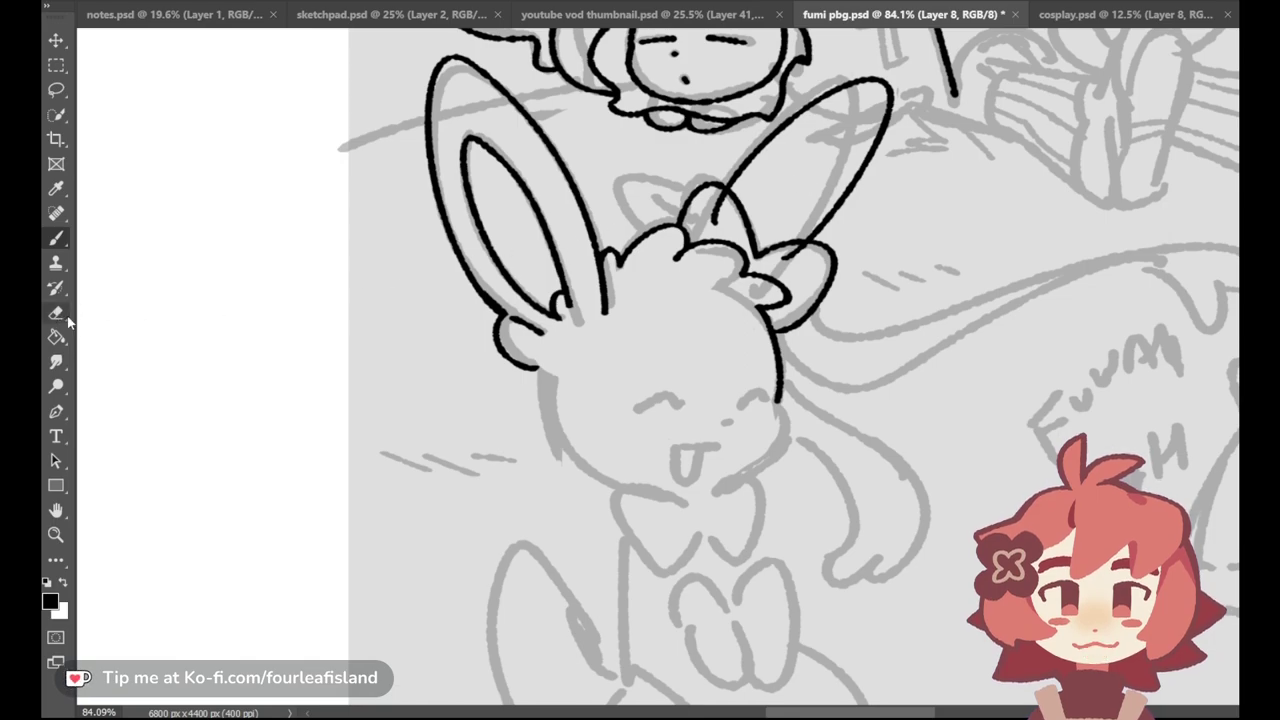
pyautogui.moveTo(719, 211); pyautogui.dragTo(718, 217)
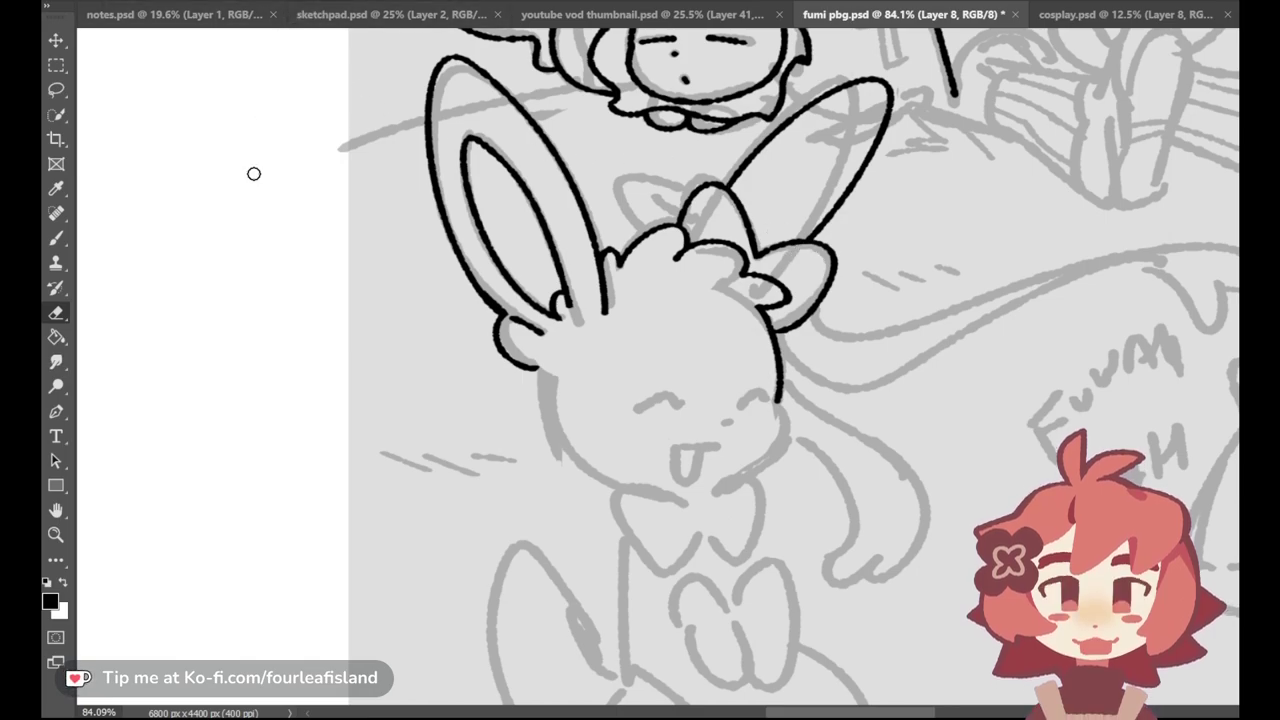
pyautogui.click(62, 238)
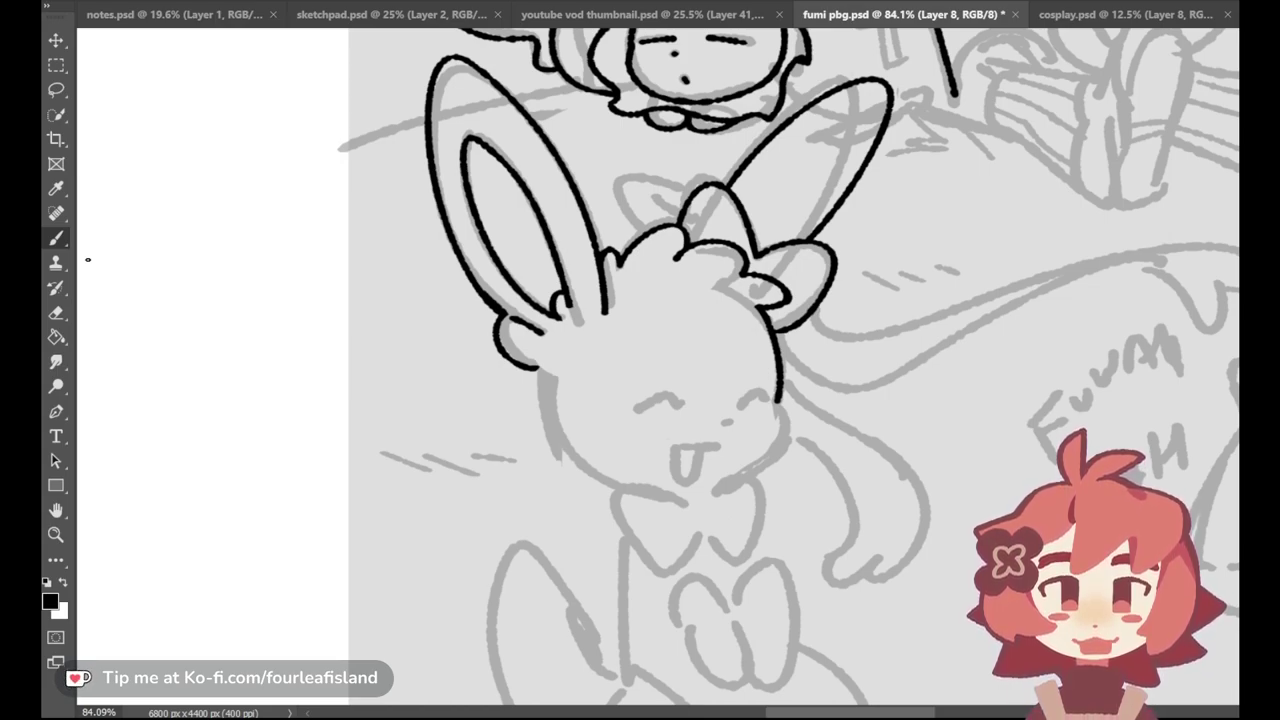
# Step: Ink the laughing creature's left cheek and jaw from the ear's fur lobe down to the chin
pyautogui.hotkey('ctrl', 'z')
pyautogui.moveTo(541, 374)
pyautogui.mouseDown()
pyautogui.moveTo(564, 468)
pyautogui.moveTo(634, 500)
pyautogui.mouseUp()
pyautogui.hotkey('ctrl', 'z')
pyautogui.hotkey('ctrl', 'z')
pyautogui.hotkey('ctrl', 'z')
pyautogui.hotkey('ctrl', 'z')
pyautogui.hotkey('ctrl', 'z')
pyautogui.moveTo(545, 364)
pyautogui.mouseDown()
pyautogui.moveTo(622, 484)
pyautogui.moveTo(659, 503)
pyautogui.moveTo(563, 466)
pyautogui.moveTo(666, 493)
pyautogui.moveTo(649, 500)
pyautogui.moveTo(546, 402)
pyautogui.moveTo(673, 493)
pyautogui.moveTo(641, 500)
pyautogui.moveTo(552, 440)
pyautogui.moveTo(655, 495)
pyautogui.mouseUp()
pyautogui.hotkey('ctrl', 'z')
pyautogui.hotkey('ctrl', 'z')
pyautogui.hotkey('ctrl', 'z')
pyautogui.hotkey('ctrl', 'z')
pyautogui.hotkey('ctrl', 'z')
pyautogui.hotkey('ctrl', 'z')
pyautogui.hotkey('ctrl', 'z')
pyautogui.hotkey('ctrl', 'z')
pyautogui.hotkey('ctrl', 'z')
pyautogui.hotkey('ctrl', 'z')
pyautogui.hotkey('ctrl', 'z')
pyautogui.moveTo(542, 372)
pyautogui.mouseDown()
pyautogui.moveTo(594, 488)
pyautogui.moveTo(656, 500)
pyautogui.mouseUp()
pyautogui.hotkey('ctrl', 'z')
pyautogui.moveTo(541, 370)
pyautogui.mouseDown()
pyautogui.moveTo(575, 467)
pyautogui.moveTo(650, 492)
pyautogui.mouseUp()
pyautogui.moveTo(536, 368); pyautogui.dragTo(548, 372)
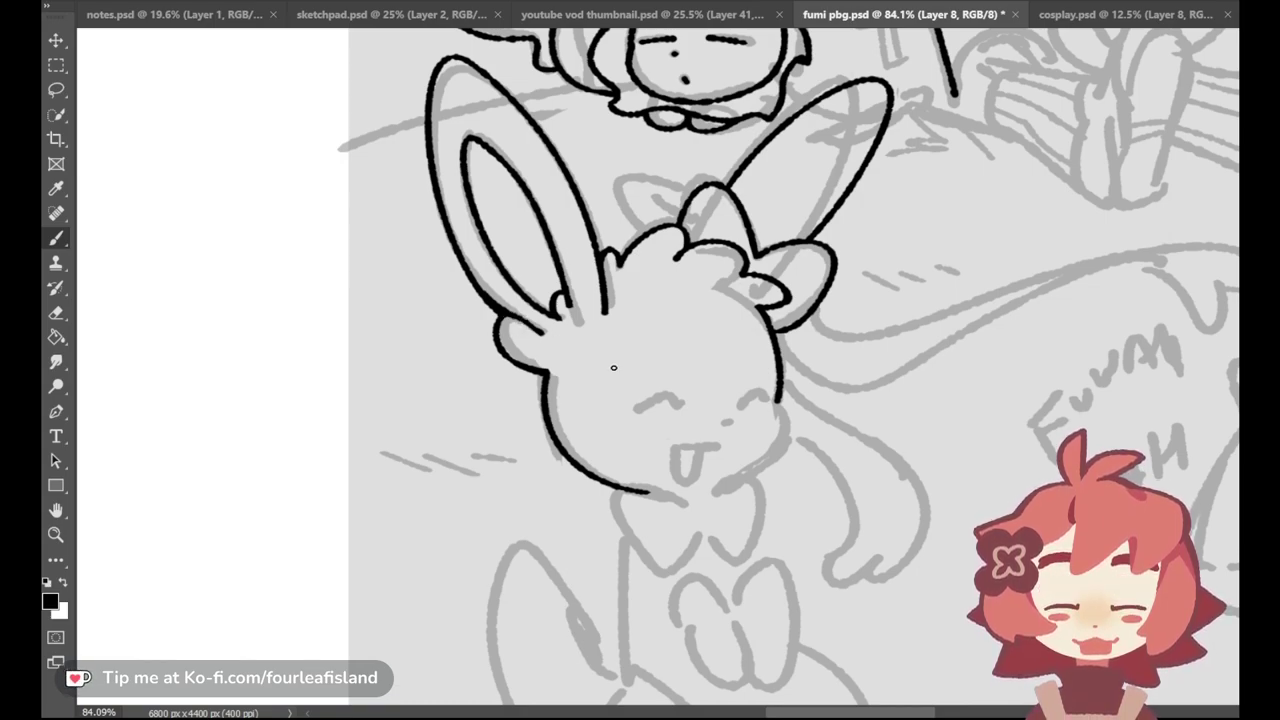
# Step: Ink the laughing creature's two closed, arched eyes and its small nose
pyautogui.moveTo(642, 411)
pyautogui.mouseDown()
pyautogui.moveTo(676, 396)
pyautogui.moveTo(687, 416)
pyautogui.mouseUp()
pyautogui.hotkey('ctrl', 'z')
pyautogui.hotkey('ctrl', 'z')
pyautogui.hotkey('ctrl', 'z')
pyautogui.hotkey('ctrl', 'z')
pyautogui.hotkey('ctrl', 'z')
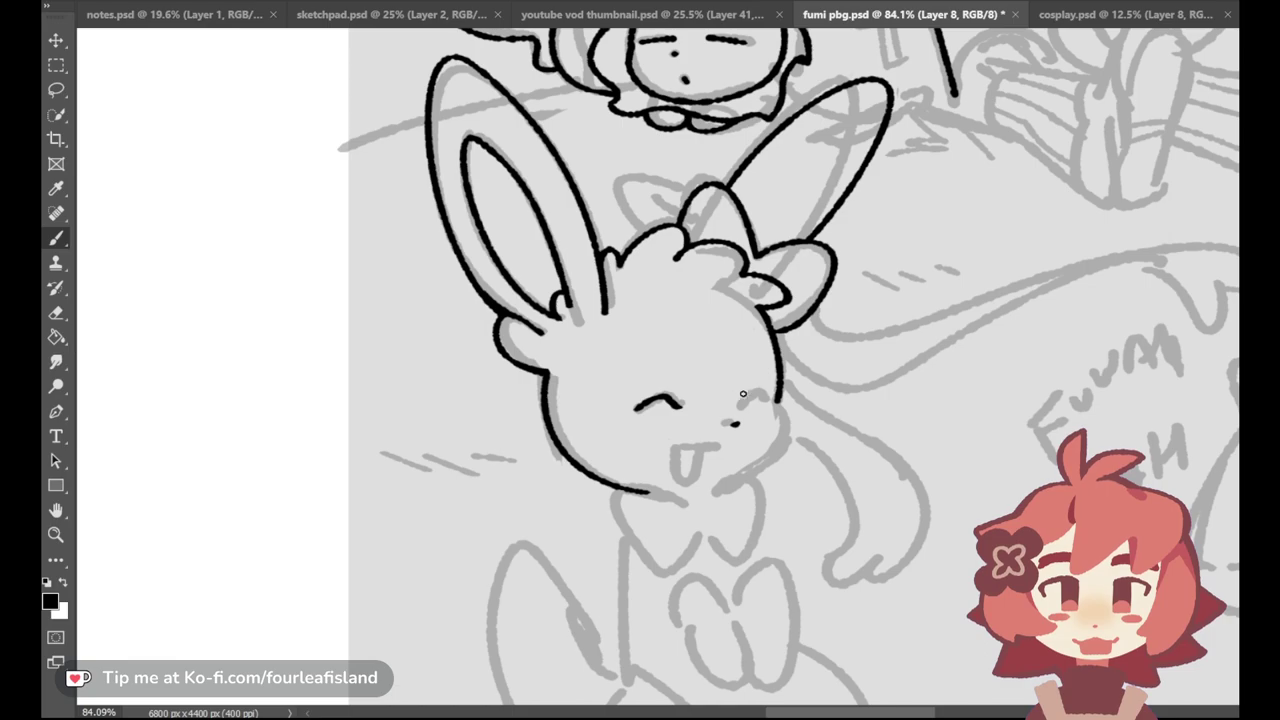
pyautogui.moveTo(741, 409)
pyautogui.mouseDown()
pyautogui.moveTo(760, 397)
pyautogui.moveTo(774, 412)
pyautogui.moveTo(766, 402)
pyautogui.mouseUp()
pyautogui.hotkey('ctrl', 'z')
pyautogui.hotkey('ctrl', 'z')
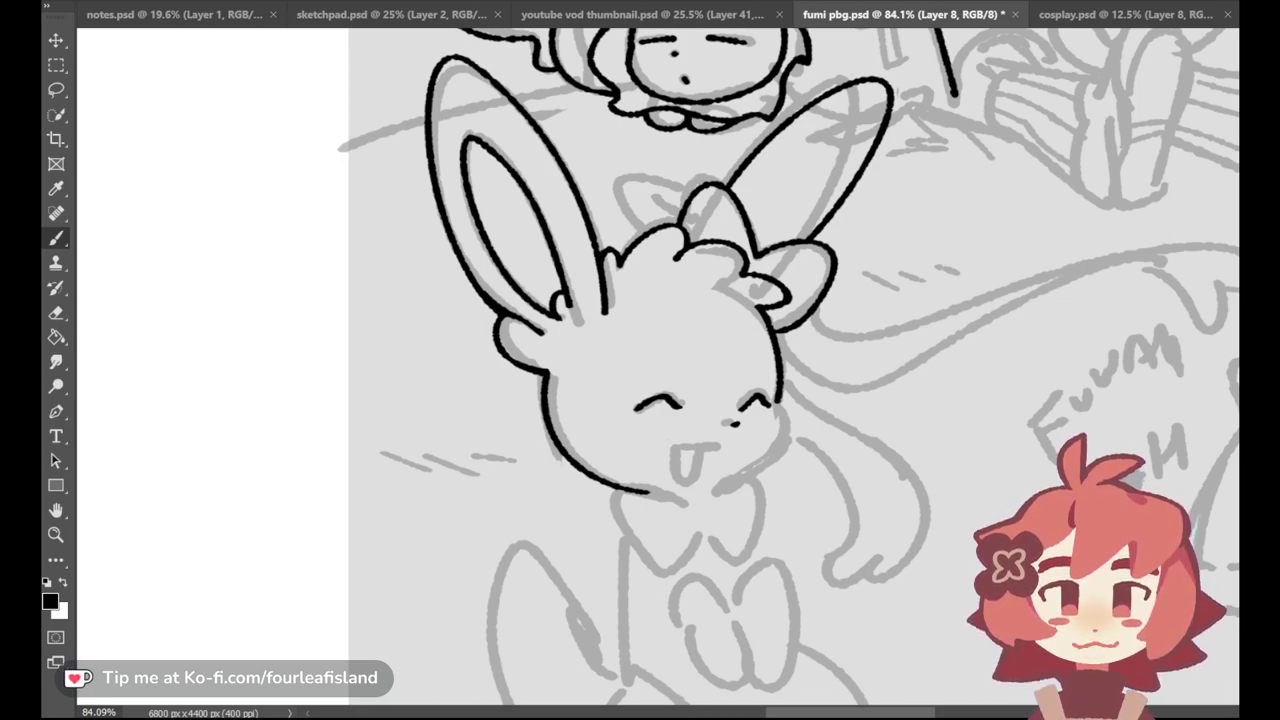
# Step: Ink the bulging right side of the muzzle from beside the eye down to the chin
pyautogui.moveTo(782, 405)
pyautogui.mouseDown()
pyautogui.moveTo(753, 458)
pyautogui.moveTo(784, 440)
pyautogui.moveTo(724, 487)
pyautogui.mouseUp()
pyautogui.hotkey('ctrl', 'z')
pyautogui.hotkey('ctrl', 'z')
pyautogui.hotkey('ctrl', 'z')
pyautogui.moveTo(780, 405); pyautogui.dragTo(722, 490)
pyautogui.hotkey('ctrl', 'z')
pyautogui.hotkey('ctrl', 'z')
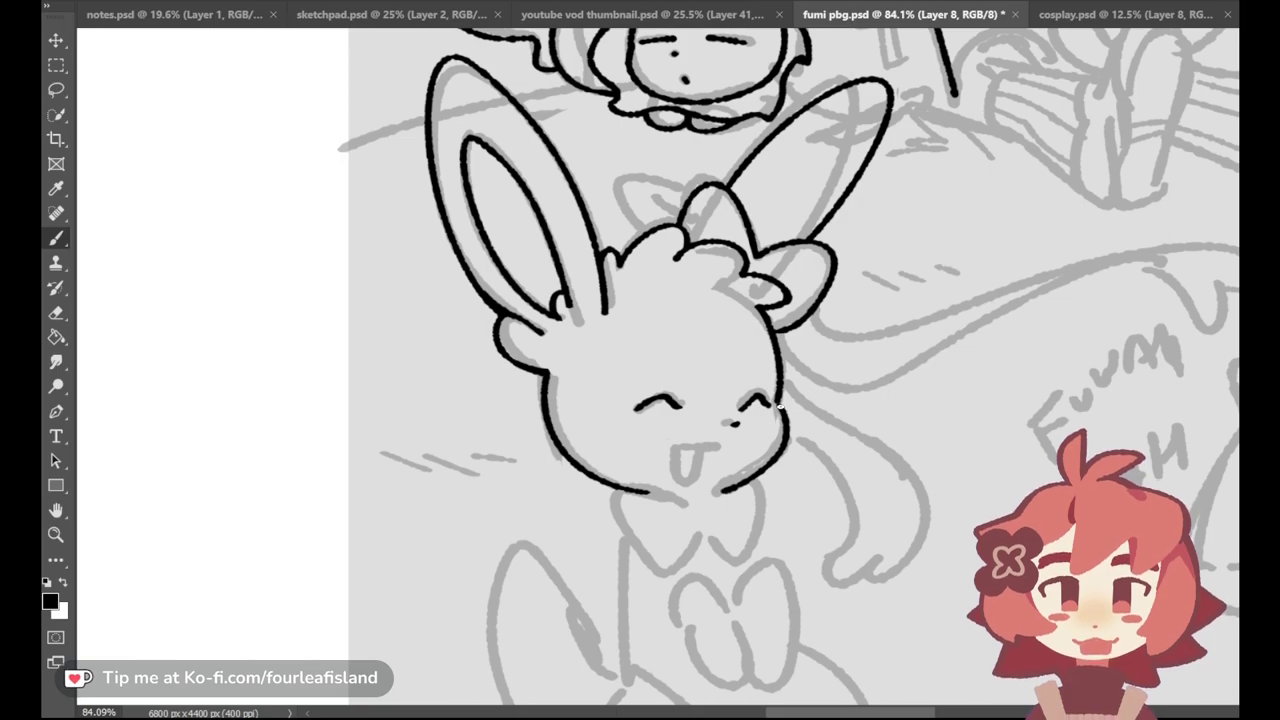
pyautogui.hotkey('ctrl', 'z')
pyautogui.moveTo(781, 404); pyautogui.dragTo(722, 487)
pyautogui.hotkey('ctrl', 'z')
pyautogui.moveTo(780, 403)
pyautogui.mouseDown()
pyautogui.moveTo(721, 490)
pyautogui.moveTo(786, 448)
pyautogui.moveTo(722, 488)
pyautogui.mouseUp()
pyautogui.hotkey('ctrl', 'z')
pyautogui.hotkey('ctrl', 'z')
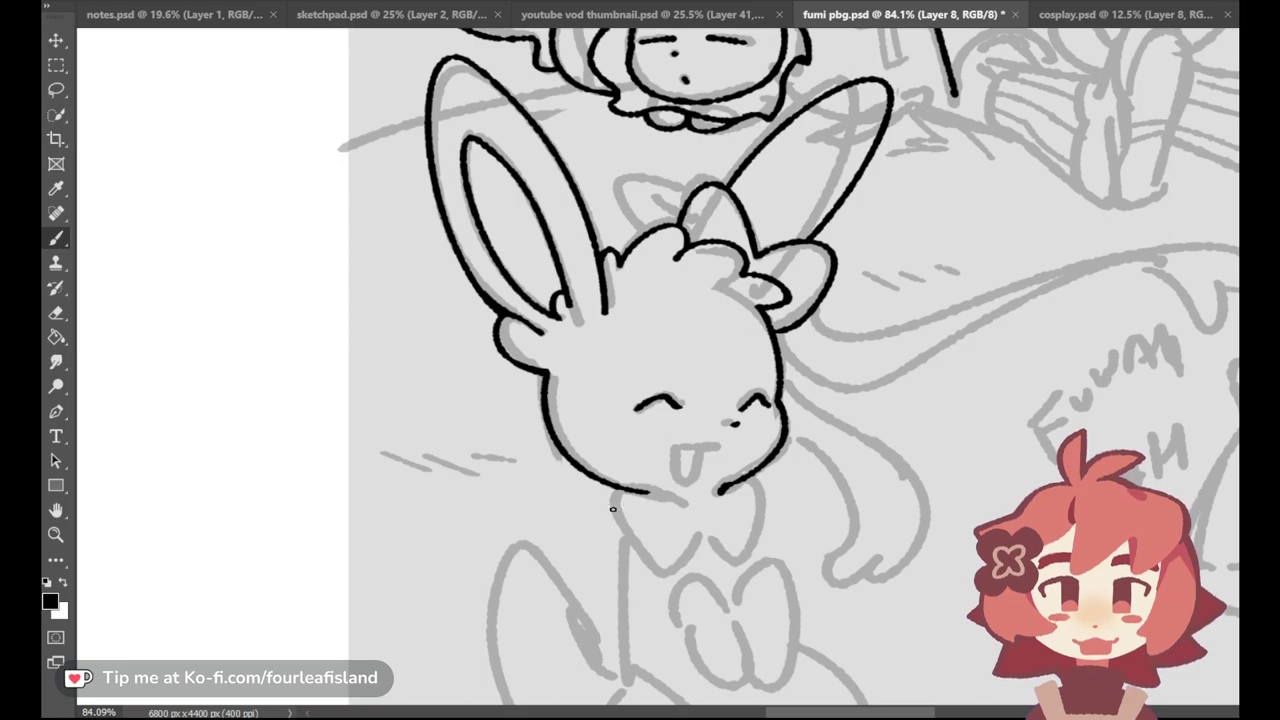
# Step: Ink the left loop of the bow beneath the laughing creature's chin
pyautogui.moveTo(609, 507); pyautogui.dragTo(699, 518)
pyautogui.hotkey('ctrl', 'z')
pyautogui.moveTo(608, 505)
pyautogui.mouseDown()
pyautogui.moveTo(688, 516)
pyautogui.moveTo(641, 487)
pyautogui.moveTo(703, 505)
pyautogui.mouseUp()
pyautogui.hotkey('ctrl', 'z')
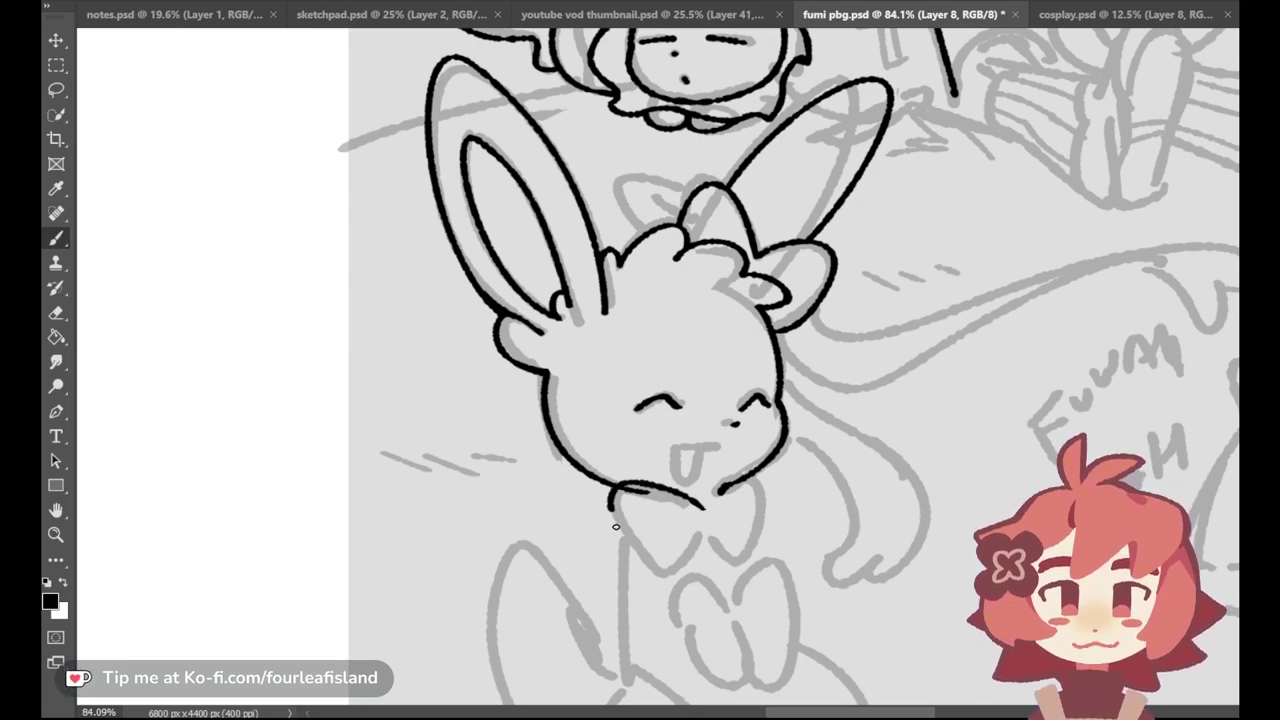
pyautogui.hotkey('ctrl', 'z')
pyautogui.moveTo(612, 505); pyautogui.dragTo(700, 510)
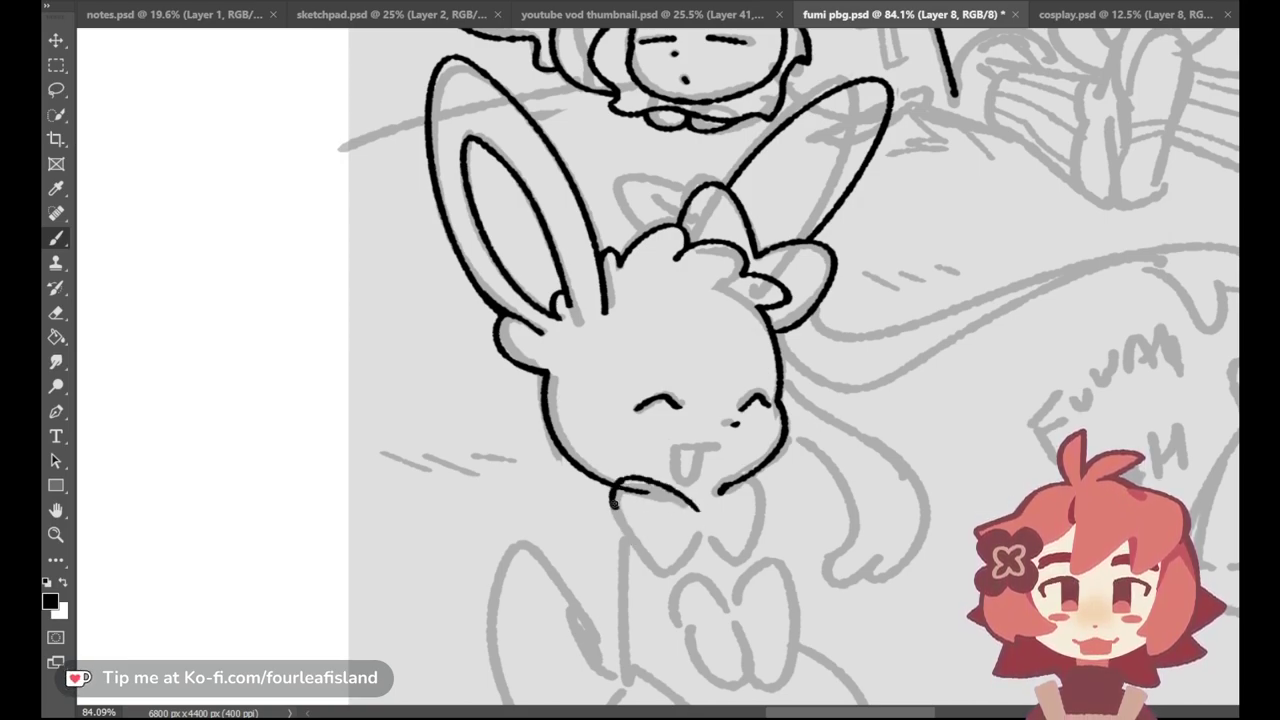
pyautogui.hotkey('ctrl', 'z')
pyautogui.moveTo(620, 523)
pyautogui.mouseDown()
pyautogui.moveTo(680, 590)
pyautogui.moveTo(670, 574)
pyautogui.moveTo(682, 570)
pyautogui.mouseUp()
pyautogui.hotkey('ctrl', 'z')
pyautogui.hotkey('ctrl', 'z')
# Step: Ink the right loop of the neck bow and erase the jaw line ends overlapping the bow
pyautogui.moveTo(699, 512)
pyautogui.mouseDown()
pyautogui.moveTo(734, 492)
pyautogui.moveTo(700, 511)
pyautogui.moveTo(735, 561)
pyautogui.moveTo(767, 490)
pyautogui.mouseUp()
pyautogui.hotkey('ctrl', 'z')
pyautogui.hotkey('ctrl', 'z')
pyautogui.hotkey('ctrl', 'z')
pyautogui.hotkey('ctrl', 'z')
pyautogui.moveTo(701, 535); pyautogui.dragTo(760, 502)
pyautogui.hotkey('ctrl', 'z')
pyautogui.hotkey('ctrl', 'z')
pyautogui.hotkey('ctrl', 'z')
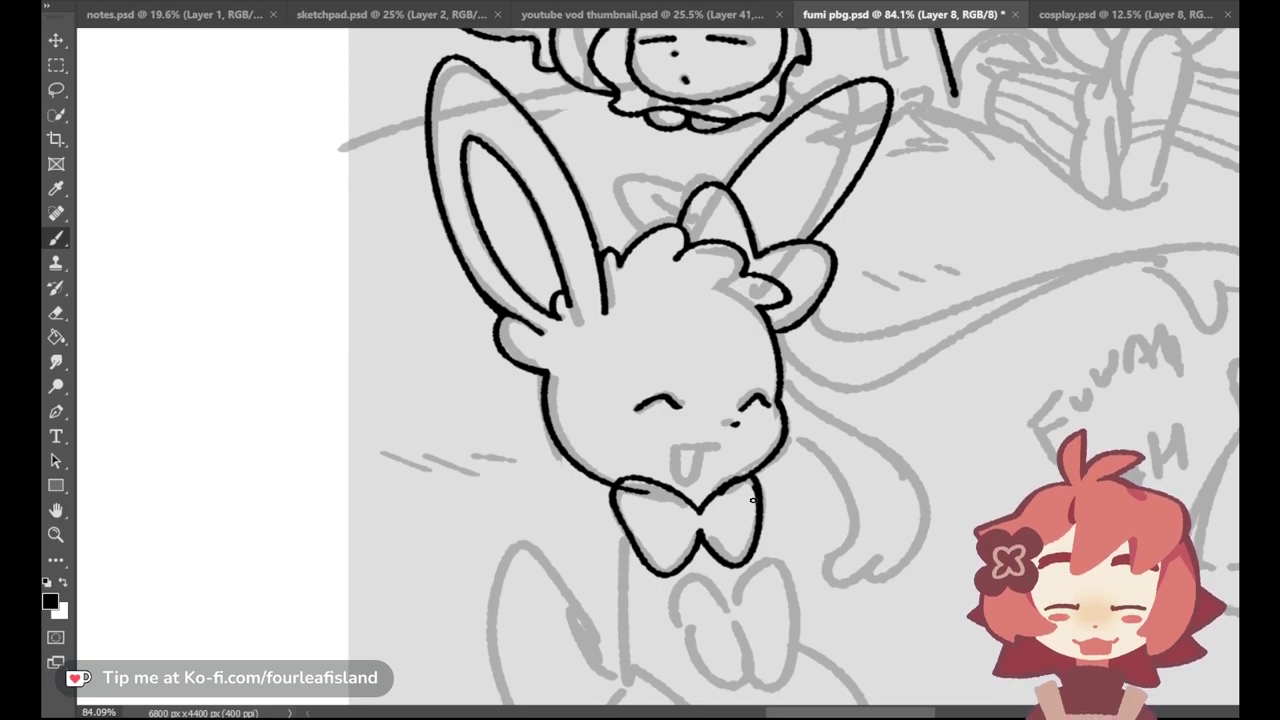
pyautogui.click(56, 312)
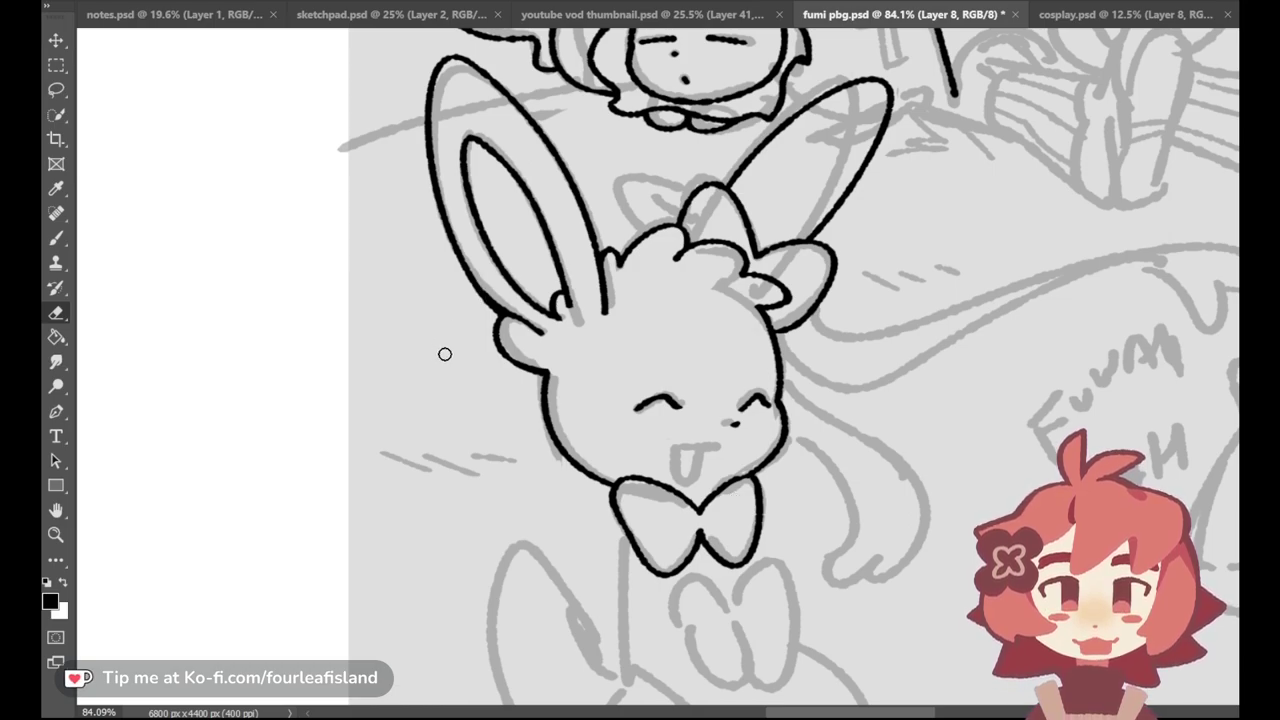
pyautogui.click(56, 237)
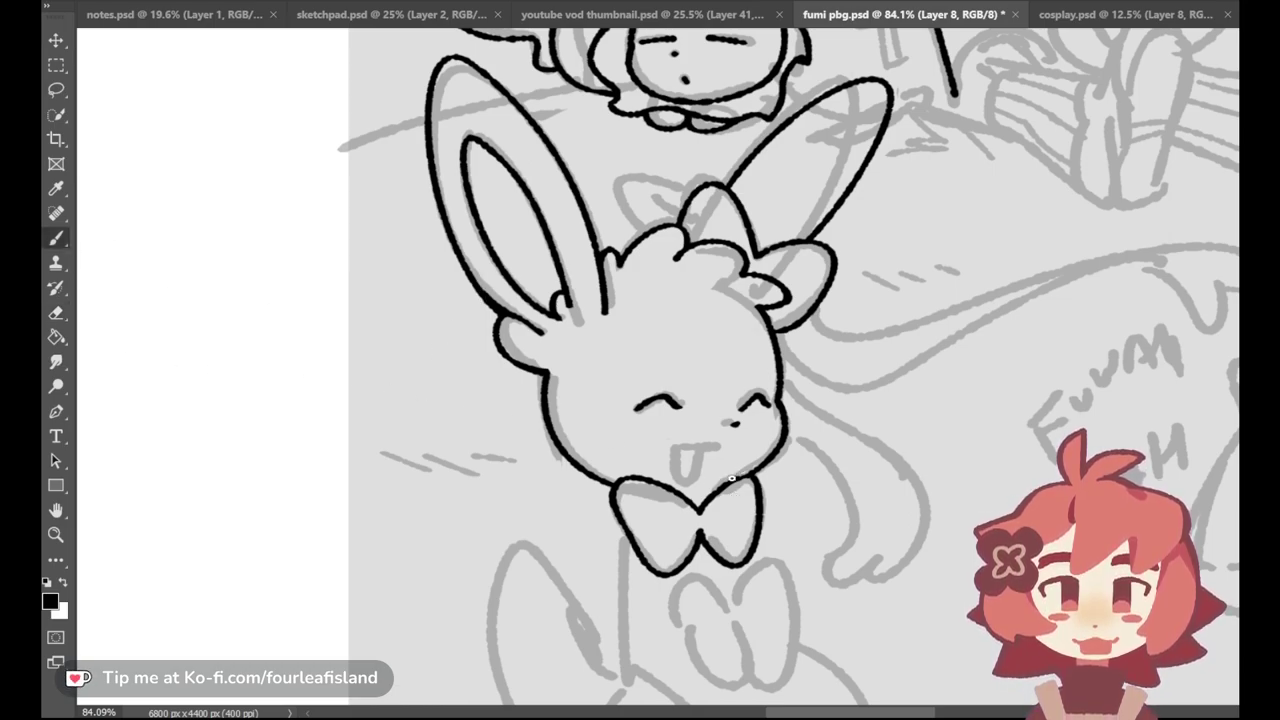
# Step: Ink the laughing creature's small open mouth just above the neck bow and clean up its outline
pyautogui.moveTo(731, 480); pyautogui.dragTo(752, 481)
pyautogui.hotkey('ctrl', 'z')
pyautogui.moveTo(675, 468)
pyautogui.mouseDown()
pyautogui.moveTo(704, 440)
pyautogui.moveTo(723, 450)
pyautogui.moveTo(706, 484)
pyautogui.mouseUp()
pyautogui.hotkey('ctrl', 'z')
pyautogui.hotkey('ctrl', 'z')
pyautogui.hotkey('ctrl', 'z')
pyautogui.hotkey('ctrl', 'z')
pyautogui.hotkey('ctrl', 'z')
pyautogui.hotkey('ctrl', 'z')
pyautogui.hotkey('ctrl', 'z')
pyautogui.hotkey('ctrl', 'z')
pyautogui.hotkey('ctrl', 'z')
pyautogui.moveTo(691, 454)
pyautogui.mouseDown()
pyautogui.moveTo(703, 492)
pyautogui.moveTo(724, 450)
pyautogui.mouseUp()
pyautogui.hotkey('ctrl', 'z')
pyautogui.hotkey('ctrl', 'z')
pyautogui.hotkey('ctrl', 'z')
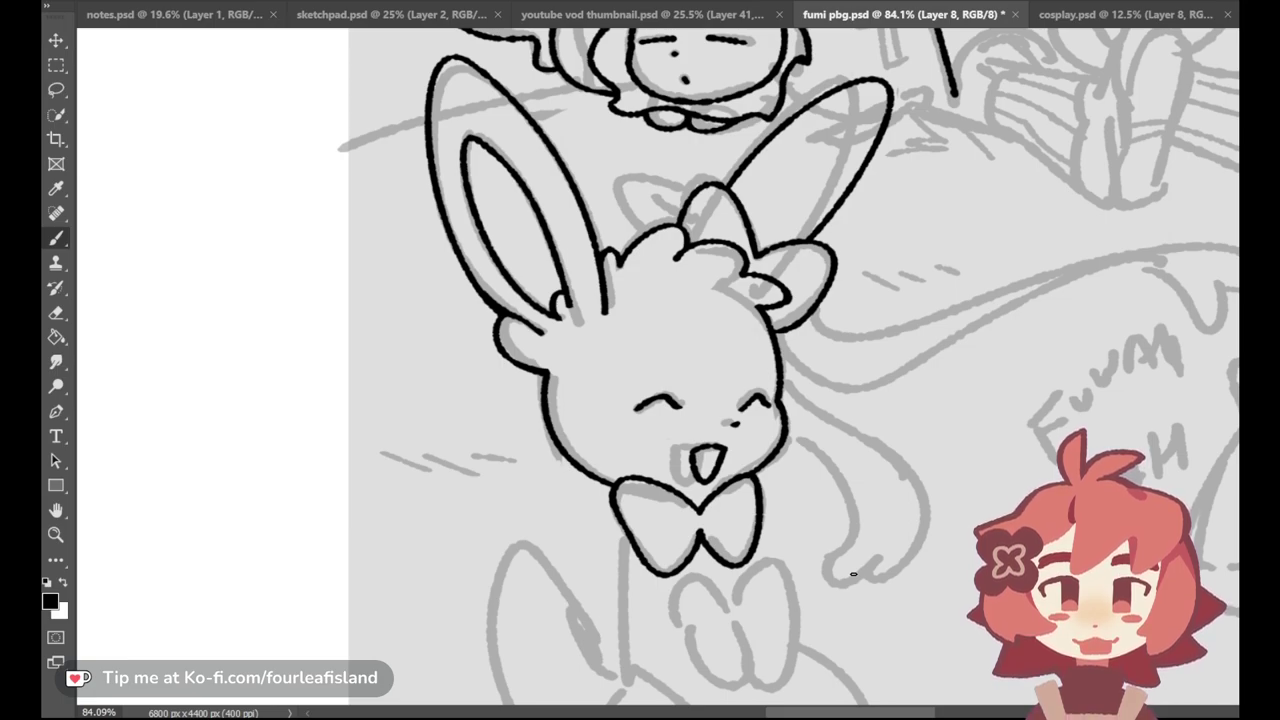
pyautogui.click(56, 312)
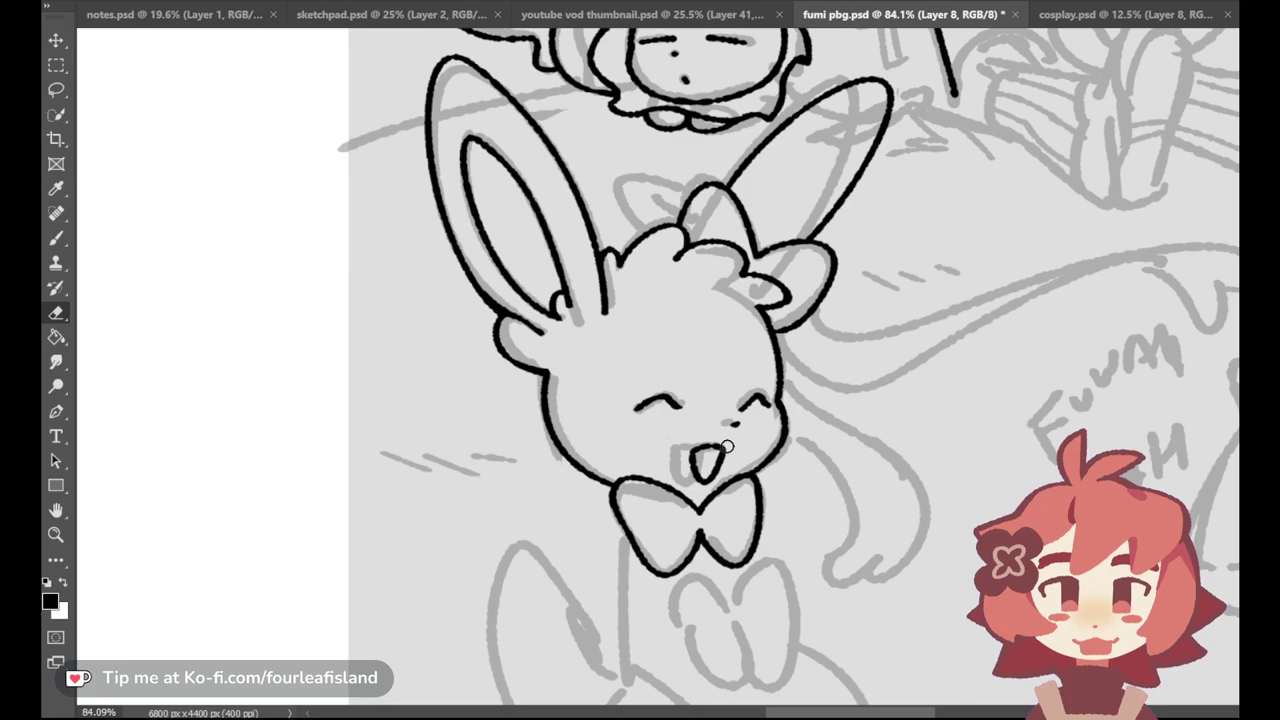
pyautogui.click(56, 237)
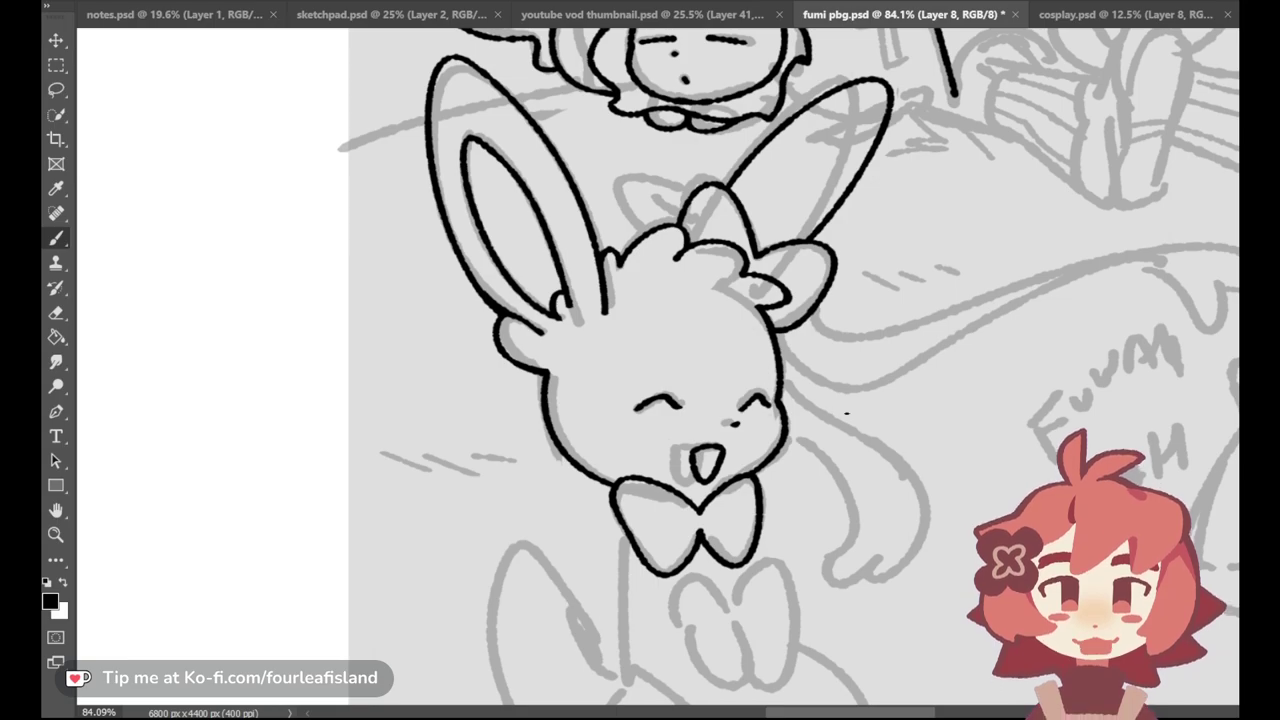
# Step: Ink the start of the short ribbon's upper edge, curving down beside the cheek from the bow at the ear
pyautogui.moveTo(786, 336); pyautogui.dragTo(838, 420)
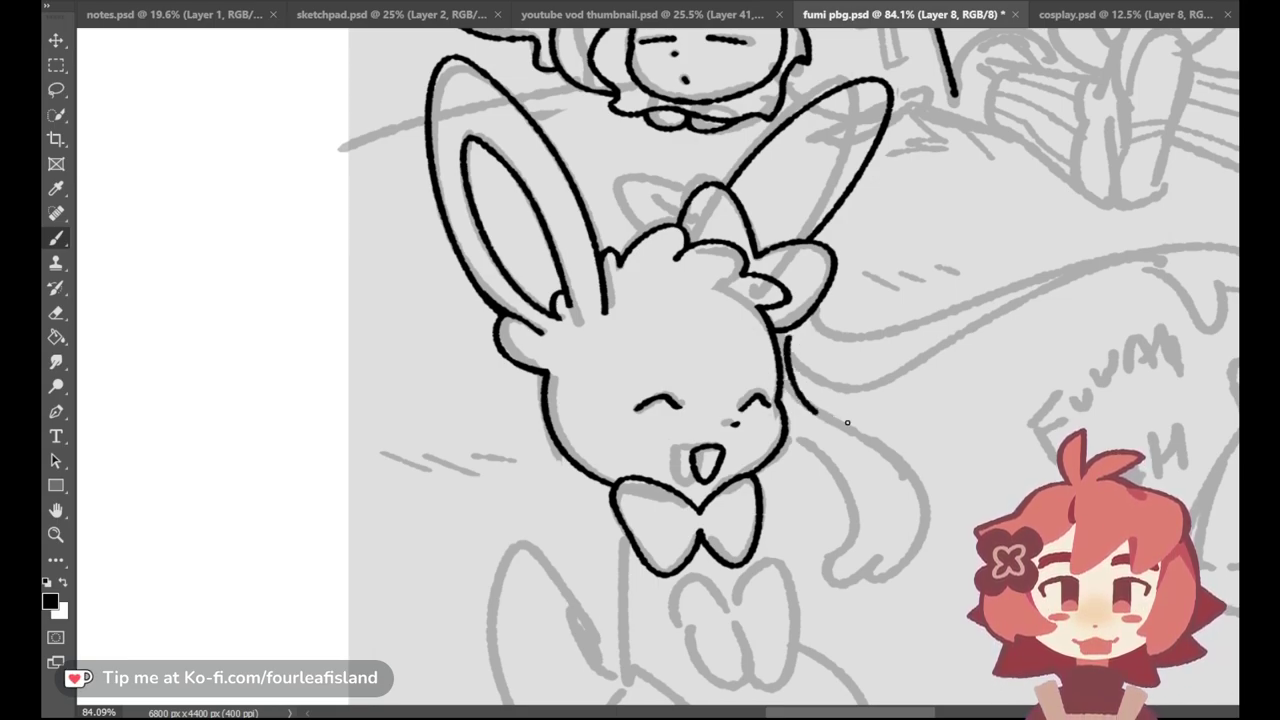
pyautogui.hotkey('ctrl', 'z')
pyautogui.moveTo(786, 338); pyautogui.dragTo(841, 421)
pyautogui.hotkey('ctrl', 'z')
pyautogui.hotkey('ctrl', 'z')
pyautogui.moveTo(791, 346); pyautogui.dragTo(862, 508)
pyautogui.hotkey('ctrl', 'z')
pyautogui.hotkey('ctrl', 'z')
# Step: Ink the short ribbon's lower edge from the cheek down to its forked tip
pyautogui.moveTo(788, 426); pyautogui.dragTo(842, 525)
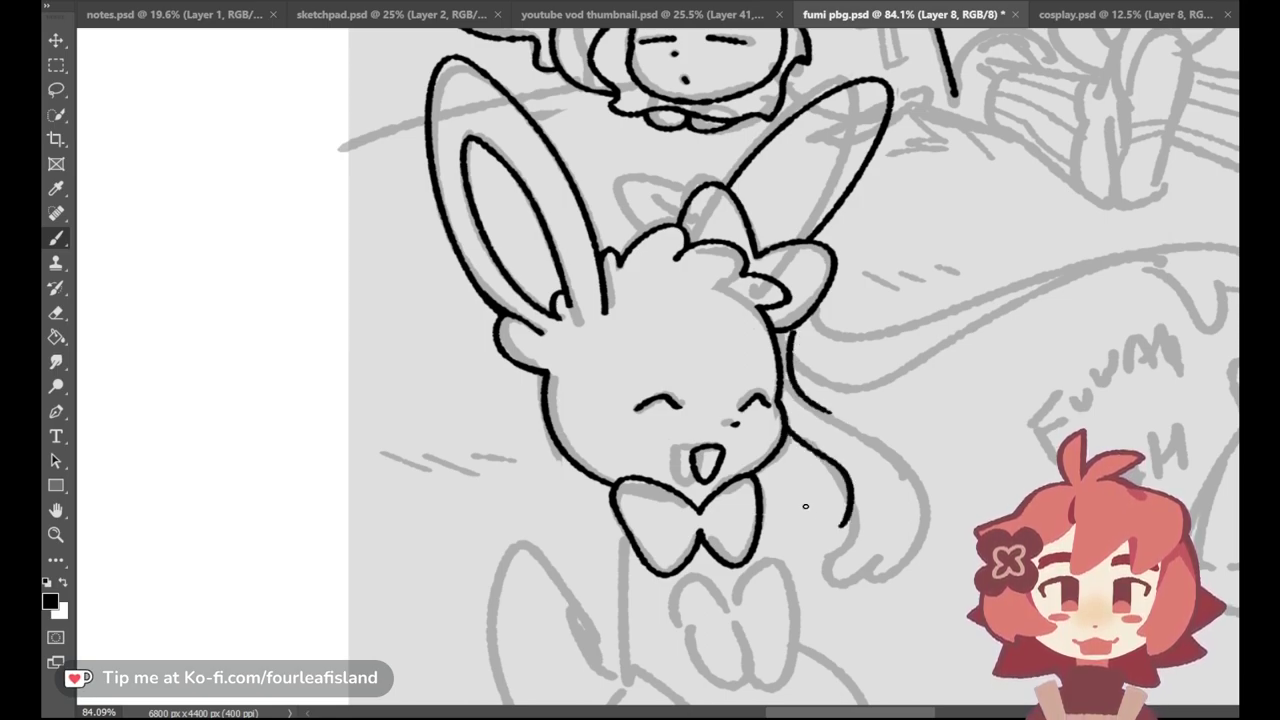
pyautogui.hotkey('ctrl', 'z')
pyautogui.moveTo(788, 432)
pyautogui.mouseDown()
pyautogui.moveTo(846, 544)
pyautogui.moveTo(847, 476)
pyautogui.moveTo(798, 494)
pyautogui.moveTo(821, 556)
pyautogui.moveTo(795, 513)
pyautogui.moveTo(867, 558)
pyautogui.moveTo(854, 557)
pyautogui.moveTo(921, 516)
pyautogui.mouseUp()
pyautogui.hotkey('ctrl', 'z')
pyautogui.hotkey('ctrl', 'z')
pyautogui.hotkey('ctrl', 'z')
pyautogui.hotkey('ctrl', 'z')
pyautogui.hotkey('ctrl', 'z')
pyautogui.moveTo(879, 554); pyautogui.dragTo(929, 505)
pyautogui.hotkey('ctrl', 'z')
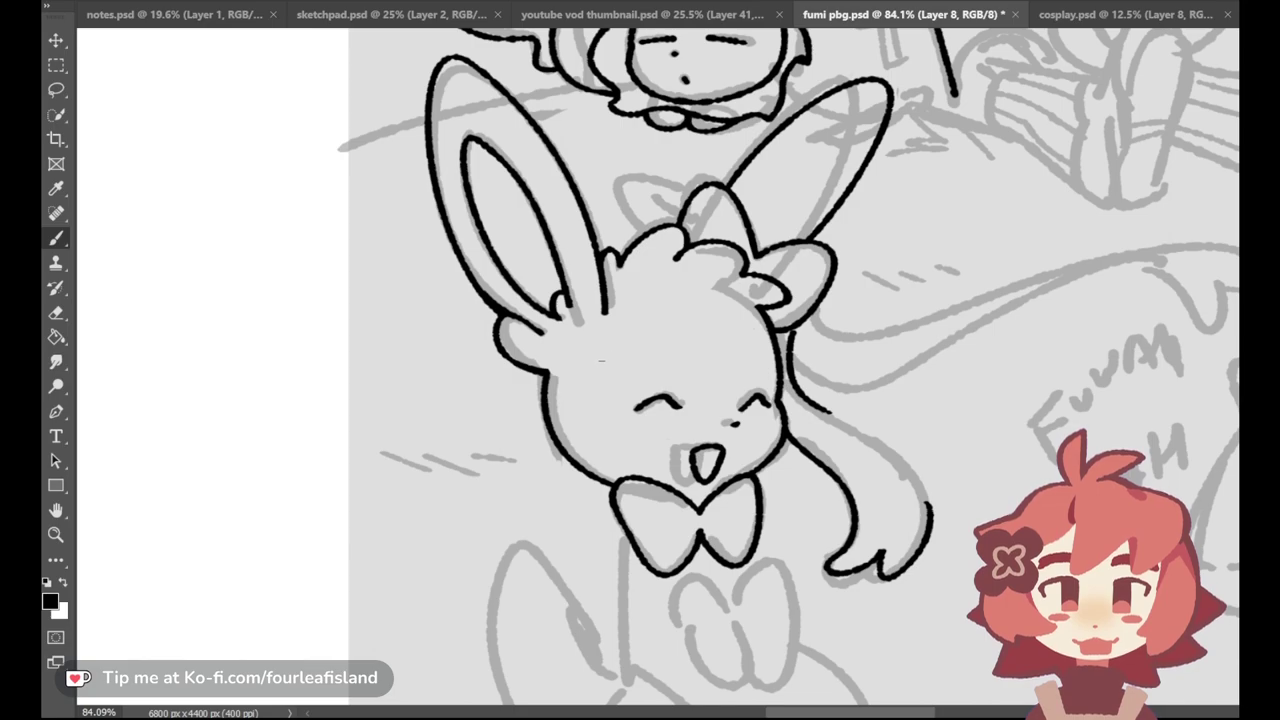
# Step: Ink the short ribbon's outer curve, joining its upper edge to the forked tip
pyautogui.moveTo(822, 409)
pyautogui.mouseDown()
pyautogui.moveTo(922, 478)
pyautogui.moveTo(927, 514)
pyautogui.mouseUp()
pyautogui.hotkey('ctrl', 'z')
pyautogui.hotkey('ctrl', 'z')
pyautogui.hotkey('ctrl', 'z')
pyautogui.moveTo(830, 405); pyautogui.dragTo(924, 500)
pyautogui.hotkey('ctrl', 'z')
pyautogui.moveTo(830, 408); pyautogui.dragTo(924, 514)
pyautogui.hotkey('ctrl', 'z')
pyautogui.moveTo(828, 412); pyautogui.dragTo(928, 512)
pyautogui.hotkey('ctrl', 'z')
pyautogui.moveTo(830, 410); pyautogui.dragTo(928, 515)
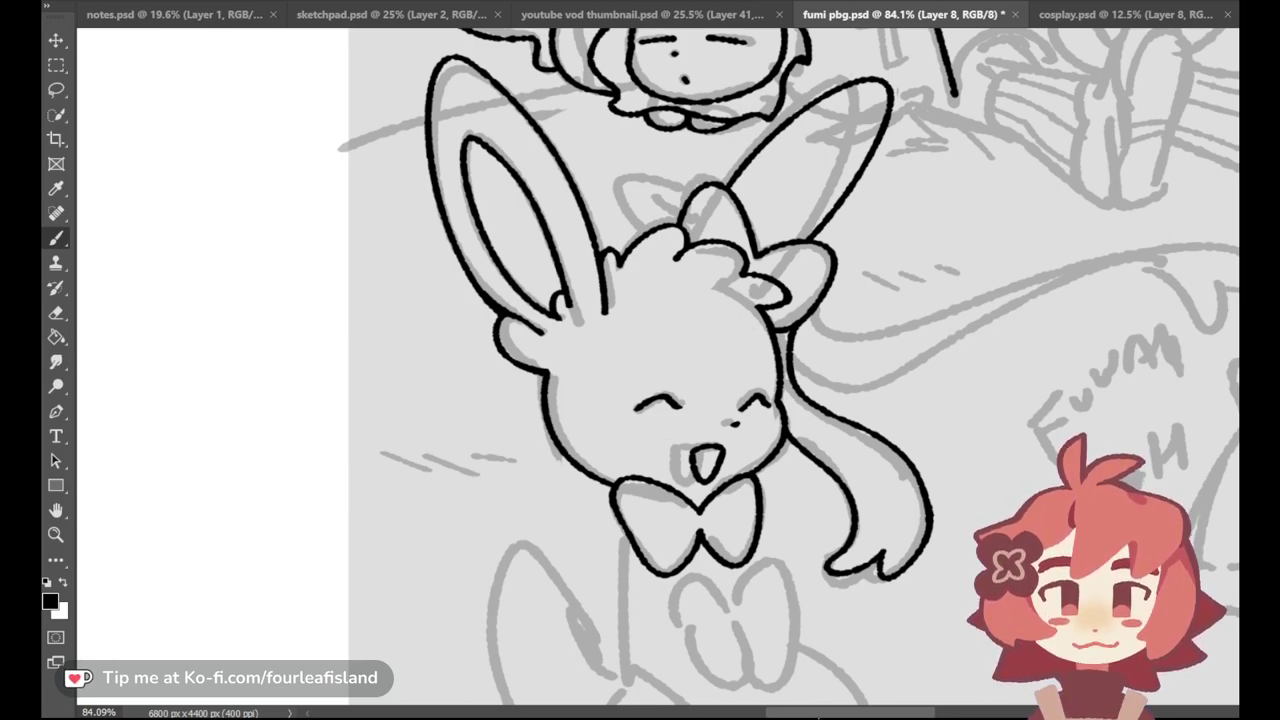
# Step: Ink the lower edge of the long ribbon streaming to the right of the creature's head
pyautogui.hscroll(5, 645, 410)
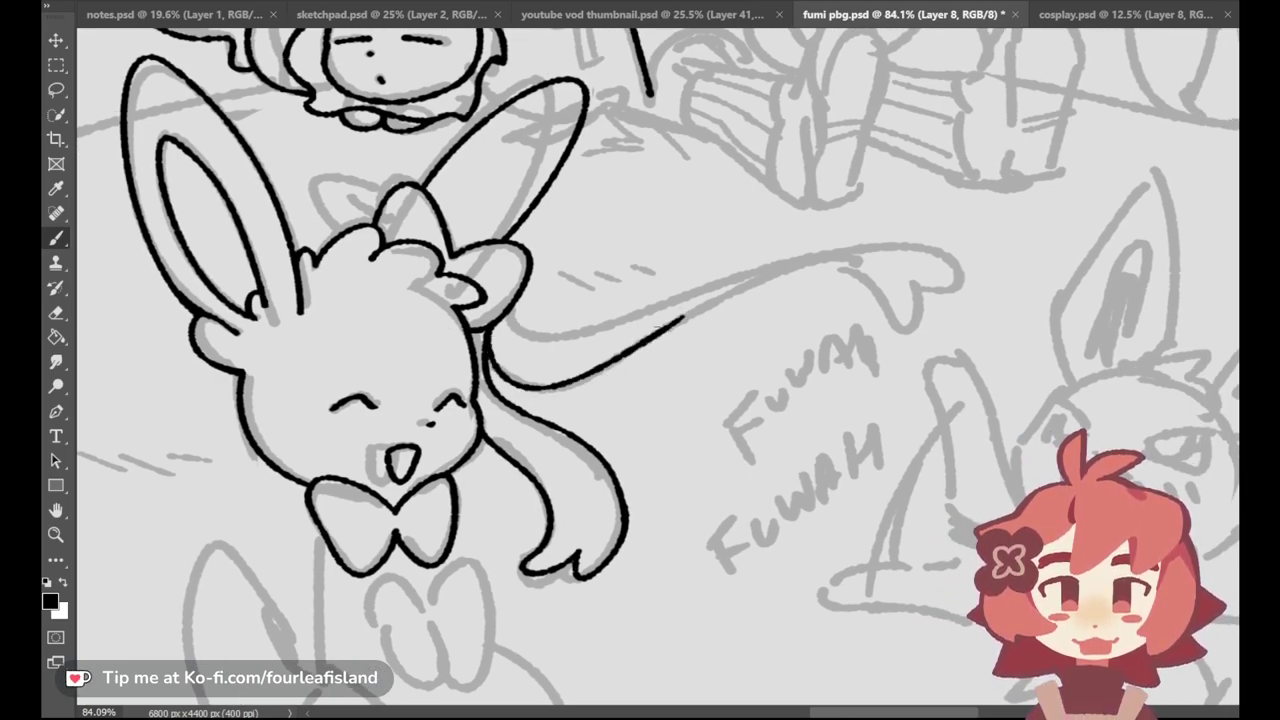
pyautogui.moveTo(670, 324)
pyautogui.mouseDown()
pyautogui.moveTo(866, 257)
pyautogui.moveTo(727, 291)
pyautogui.moveTo(906, 254)
pyautogui.moveTo(867, 255)
pyautogui.moveTo(881, 256)
pyautogui.mouseUp()
pyautogui.hotkey('ctrl', 'z')
pyautogui.hotkey('ctrl', 'z')
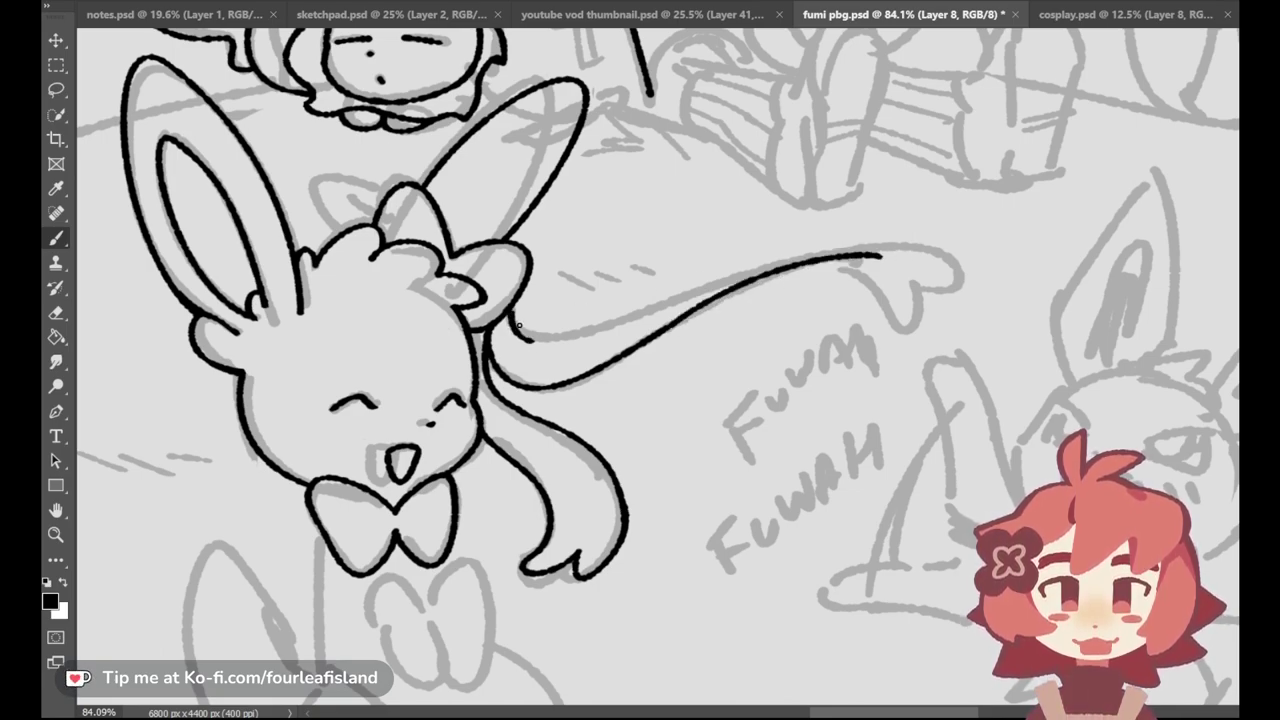
# Step: Ink the upper edge of the long streaming ribbon from the ear bow toward its far end
pyautogui.moveTo(532, 338); pyautogui.dragTo(898, 252)
pyautogui.hotkey('ctrl', 'z')
pyautogui.moveTo(532, 338); pyautogui.dragTo(905, 250)
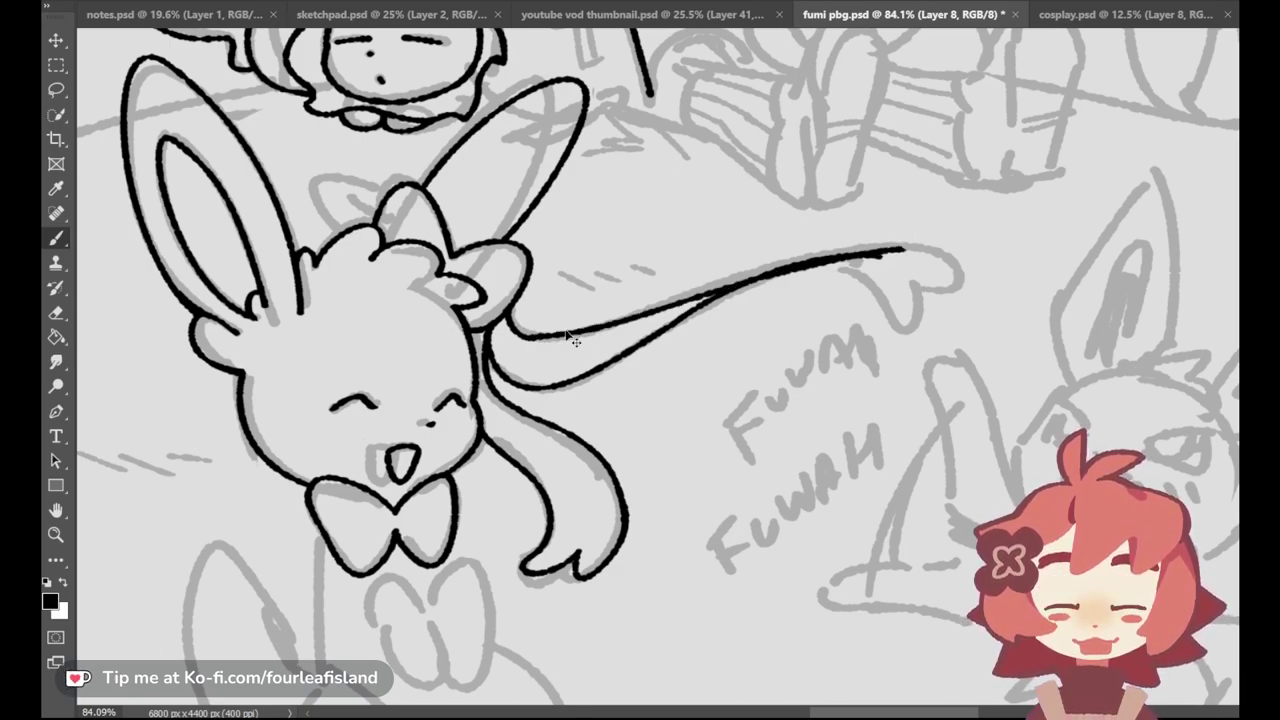
pyautogui.hotkey('ctrl', 'z')
pyautogui.moveTo(532, 338); pyautogui.dragTo(918, 247)
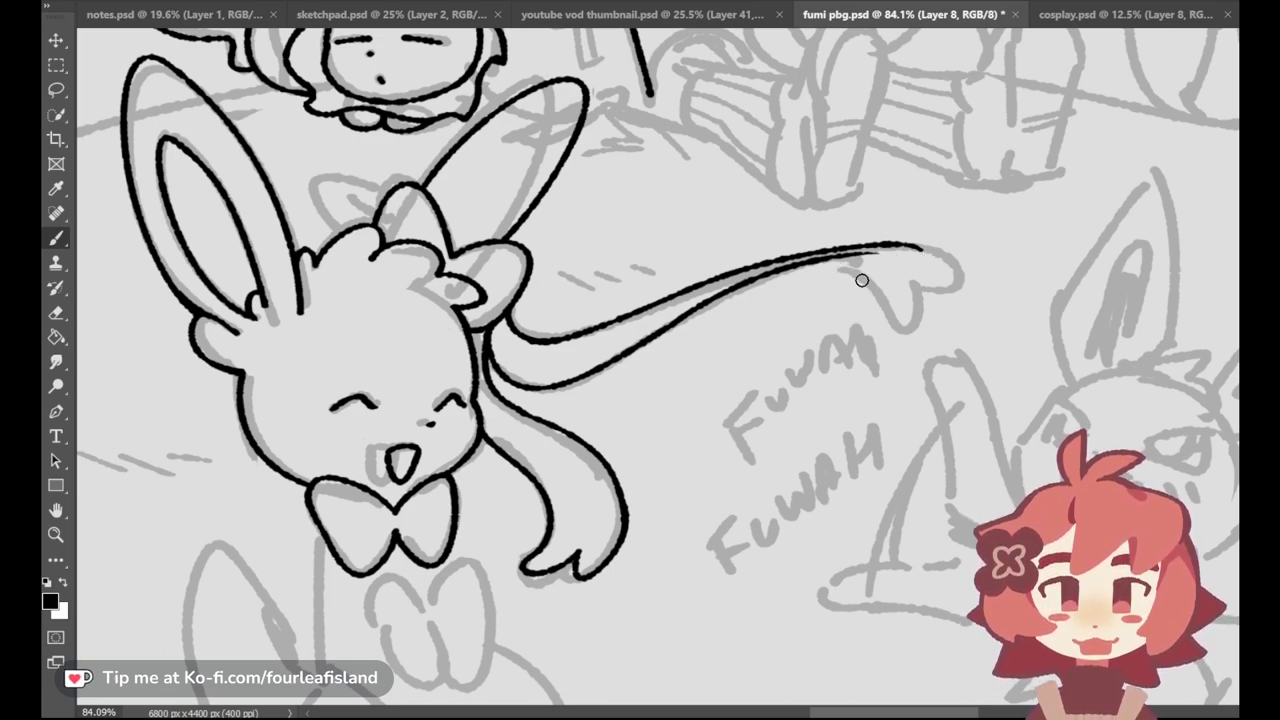
# Step: Ink the forked end of the long ribbon and blend it into the ribbon's lower edge
pyautogui.moveTo(847, 256); pyautogui.dragTo(888, 254)
pyautogui.hotkey('ctrl', 'z')
pyautogui.hotkey('ctrl', 'z')
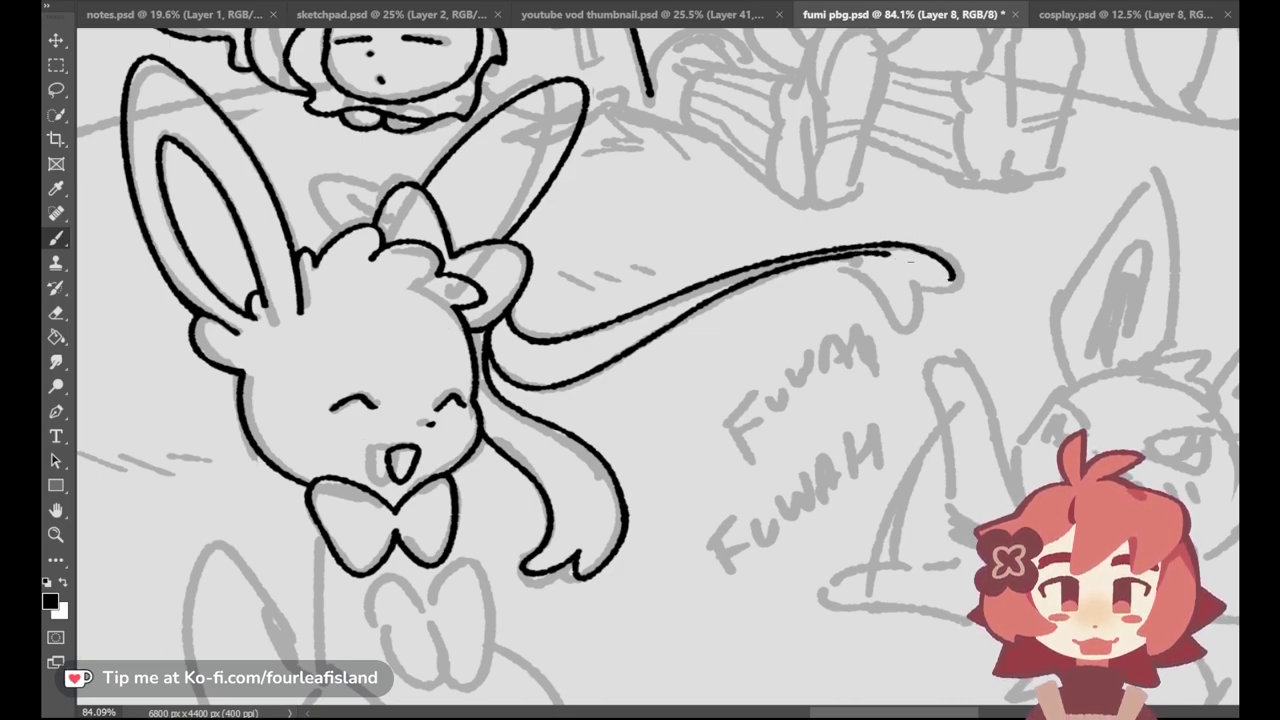
pyautogui.moveTo(811, 263)
pyautogui.mouseDown()
pyautogui.moveTo(879, 281)
pyautogui.moveTo(863, 273)
pyautogui.moveTo(882, 292)
pyautogui.mouseUp()
pyautogui.hotkey('ctrl', 'z')
pyautogui.hotkey('ctrl', 'z')
pyautogui.hotkey('ctrl', 'z')
pyautogui.moveTo(806, 262)
pyautogui.mouseDown()
pyautogui.moveTo(882, 300)
pyautogui.moveTo(917, 287)
pyautogui.moveTo(913, 318)
pyautogui.moveTo(917, 281)
pyautogui.moveTo(948, 266)
pyautogui.moveTo(917, 249)
pyautogui.moveTo(957, 268)
pyautogui.moveTo(919, 248)
pyautogui.moveTo(943, 261)
pyautogui.mouseUp()
pyautogui.hotkey('ctrl', 'z')
pyautogui.hotkey('ctrl', 'z')
pyautogui.hotkey('ctrl', 'z')
pyautogui.hotkey('ctrl', 'z')
pyautogui.hotkey('ctrl', 'z')
pyautogui.hotkey('ctrl', 'z')
pyautogui.hotkey('ctrl', 'z')
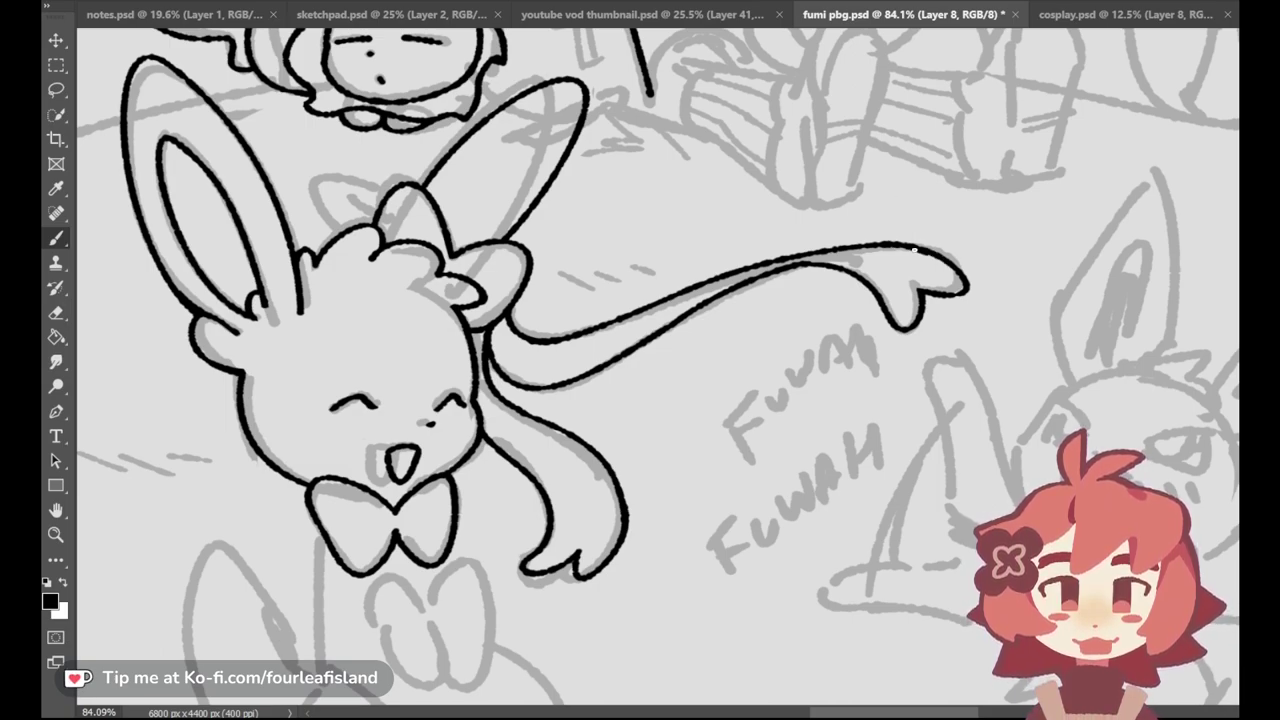
pyautogui.click(57, 313)
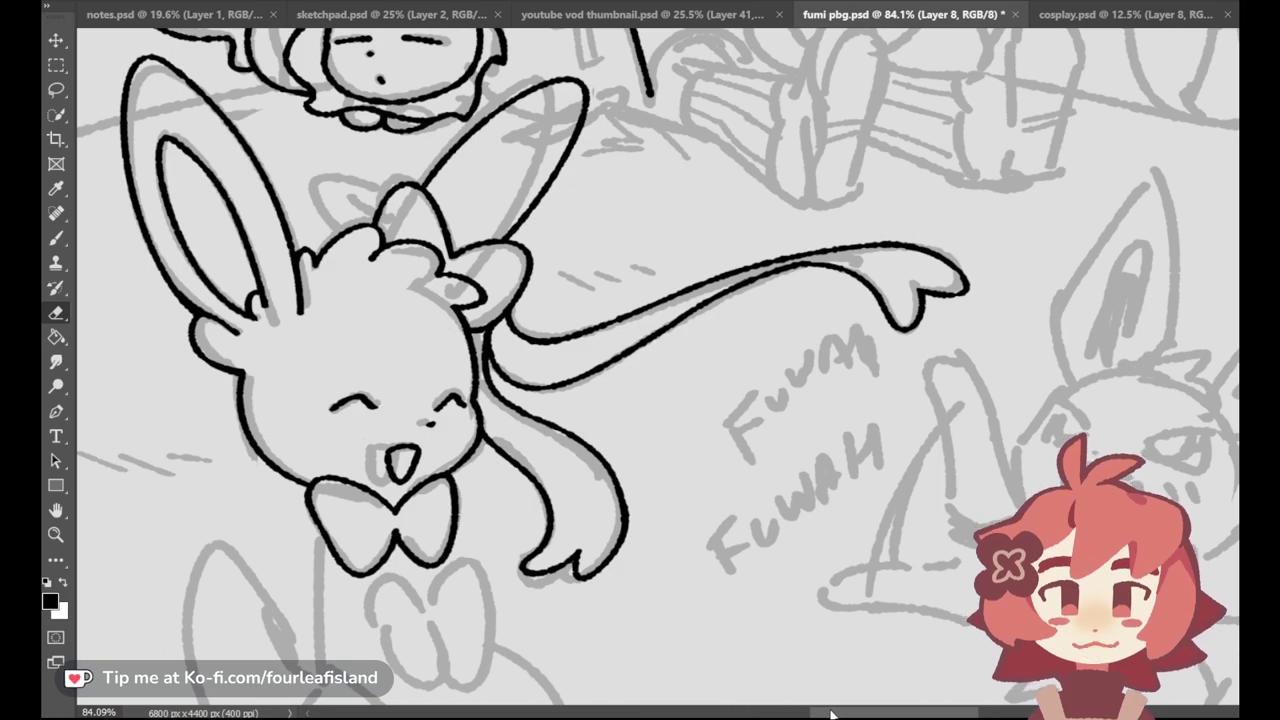
# Step: Ink the small bow loop behind the creature's head and erase the parts overlapping the hair and front loop
pyautogui.hscroll(-5, 760, 685)
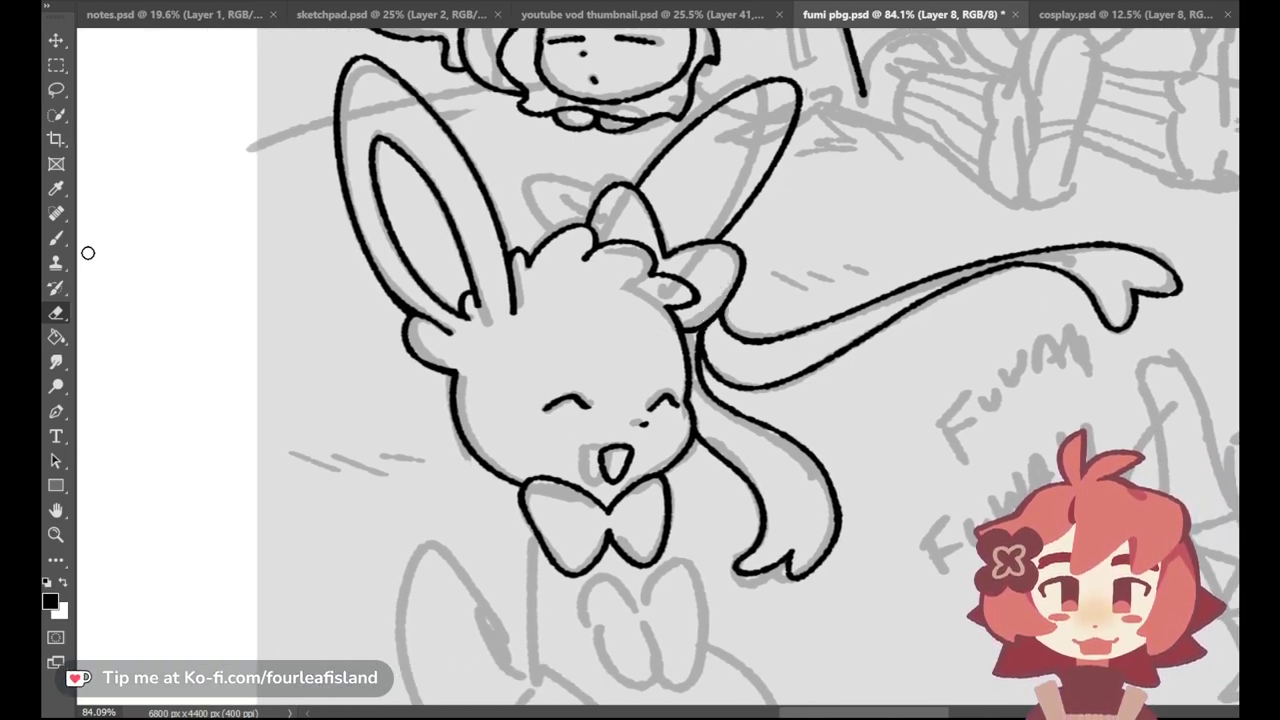
pyautogui.click(56, 238)
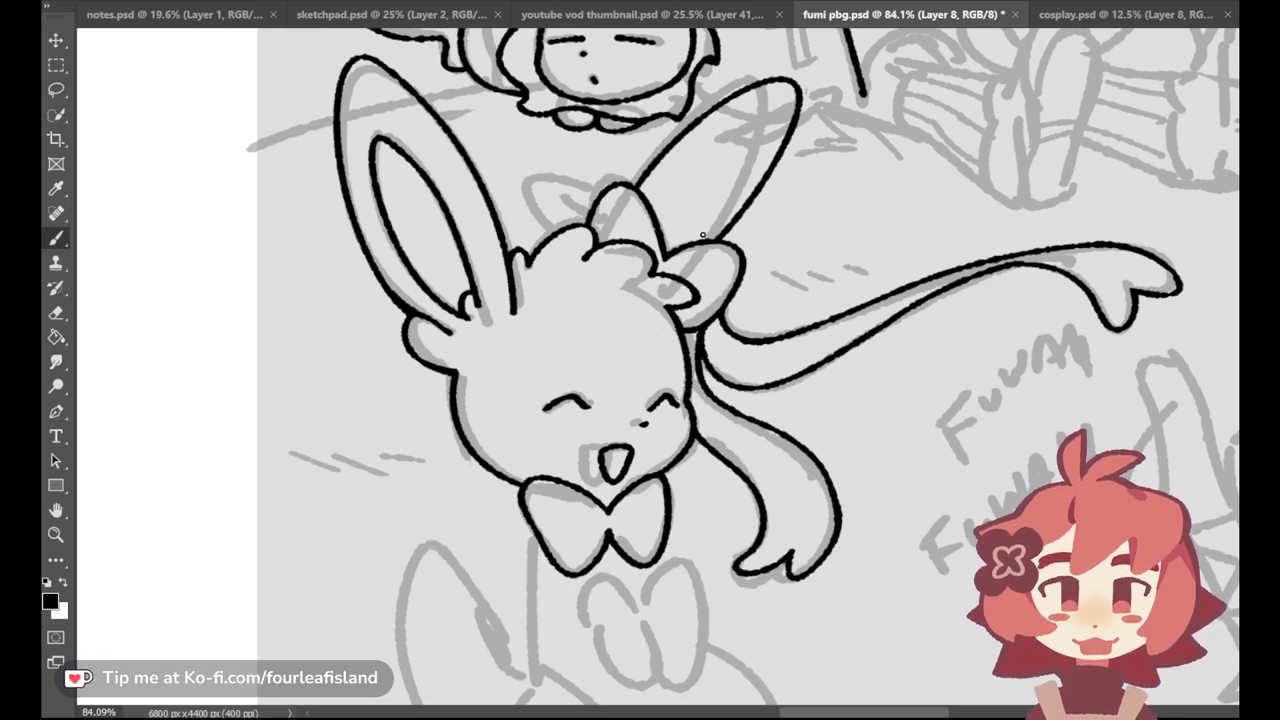
pyautogui.moveTo(566, 194)
pyautogui.mouseDown()
pyautogui.moveTo(590, 216)
pyautogui.moveTo(574, 208)
pyautogui.moveTo(588, 215)
pyautogui.moveTo(560, 228)
pyautogui.moveTo(600, 186)
pyautogui.mouseUp()
pyautogui.hotkey('ctrl', 'z')
pyautogui.hotkey('ctrl', 'z')
pyautogui.hotkey('ctrl', 'z')
pyautogui.hotkey('ctrl', 'z')
pyautogui.hotkey('ctrl', 'z')
pyautogui.hotkey('ctrl', 'z')
pyautogui.moveTo(550, 236)
pyautogui.mouseDown()
pyautogui.moveTo(612, 198)
pyautogui.moveTo(564, 205)
pyautogui.moveTo(531, 177)
pyautogui.moveTo(618, 192)
pyautogui.mouseUp()
pyautogui.hotkey('ctrl', 'z')
pyautogui.hotkey('ctrl', 'z')
pyautogui.moveTo(572, 240); pyautogui.dragTo(622, 199)
pyautogui.hotkey('ctrl', 'z')
pyautogui.hotkey('ctrl', 'z')
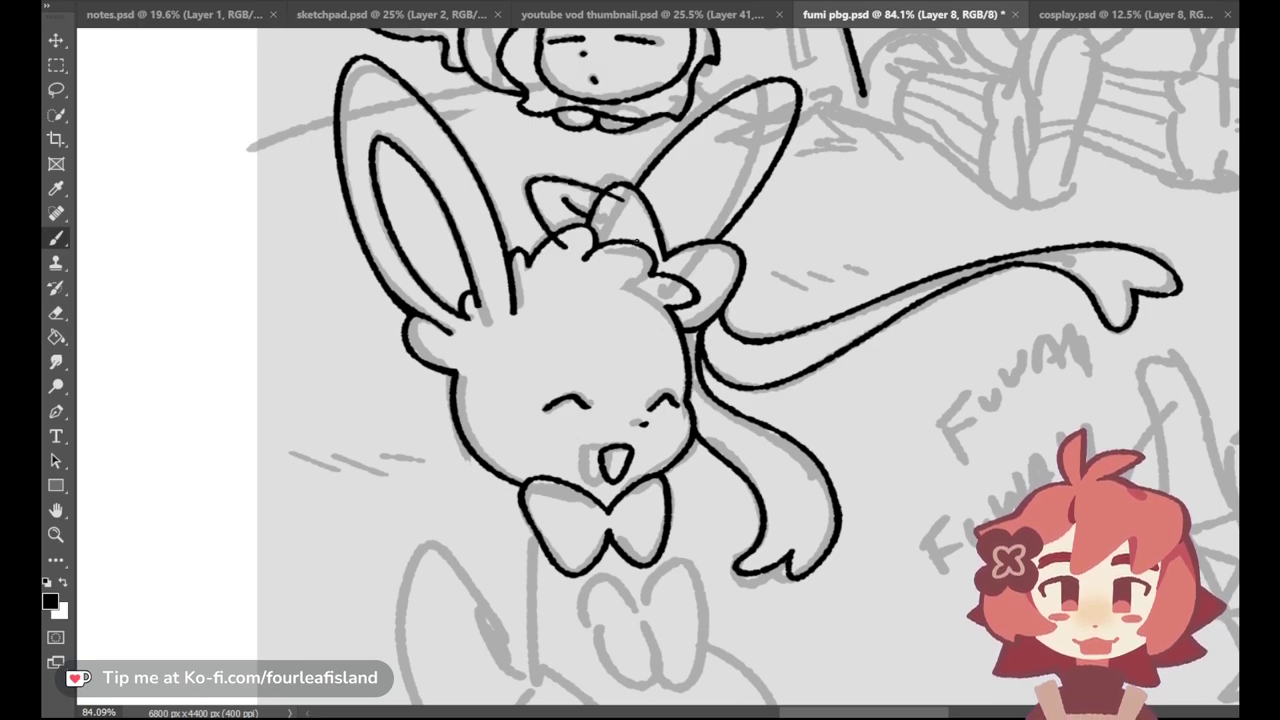
pyautogui.click(56, 312)
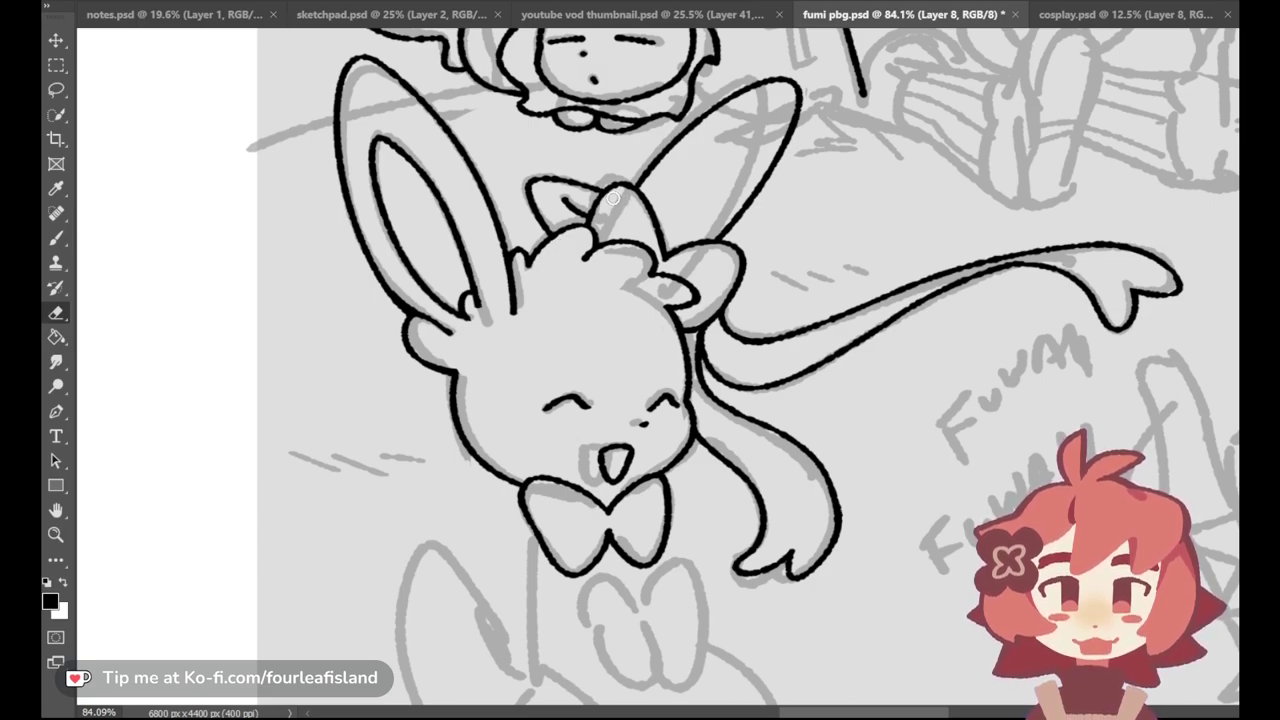
# Step: Ink the upper edge of the inner ear shape inside the creature's right-hand ear
pyautogui.click(56, 237)
pyautogui.moveTo(752, 160); pyautogui.dragTo(680, 243)
pyautogui.hotkey('ctrl', 'z')
pyautogui.moveTo(759, 158)
pyautogui.mouseDown()
pyautogui.moveTo(694, 236)
pyautogui.moveTo(721, 205)
pyautogui.moveTo(694, 239)
pyautogui.mouseUp()
pyautogui.hotkey('ctrl', 'z')
pyautogui.hotkey('ctrl', 'z')
pyautogui.hotkey('ctrl', 'z')
pyautogui.hotkey('ctrl', 'z')
pyautogui.hotkey('ctrl', 'z')
pyautogui.hotkey('ctrl', 'z')
pyautogui.hotkey('ctrl', 'z')
pyautogui.moveTo(770, 131)
pyautogui.mouseDown()
pyautogui.moveTo(658, 219)
pyautogui.moveTo(774, 134)
pyautogui.mouseUp()
pyautogui.hotkey('ctrl', 'z')
pyautogui.hotkey('ctrl', 'z')
pyautogui.moveTo(659, 218)
pyautogui.mouseDown()
pyautogui.moveTo(775, 132)
pyautogui.moveTo(760, 134)
pyautogui.mouseUp()
pyautogui.hotkey('ctrl', 'z')
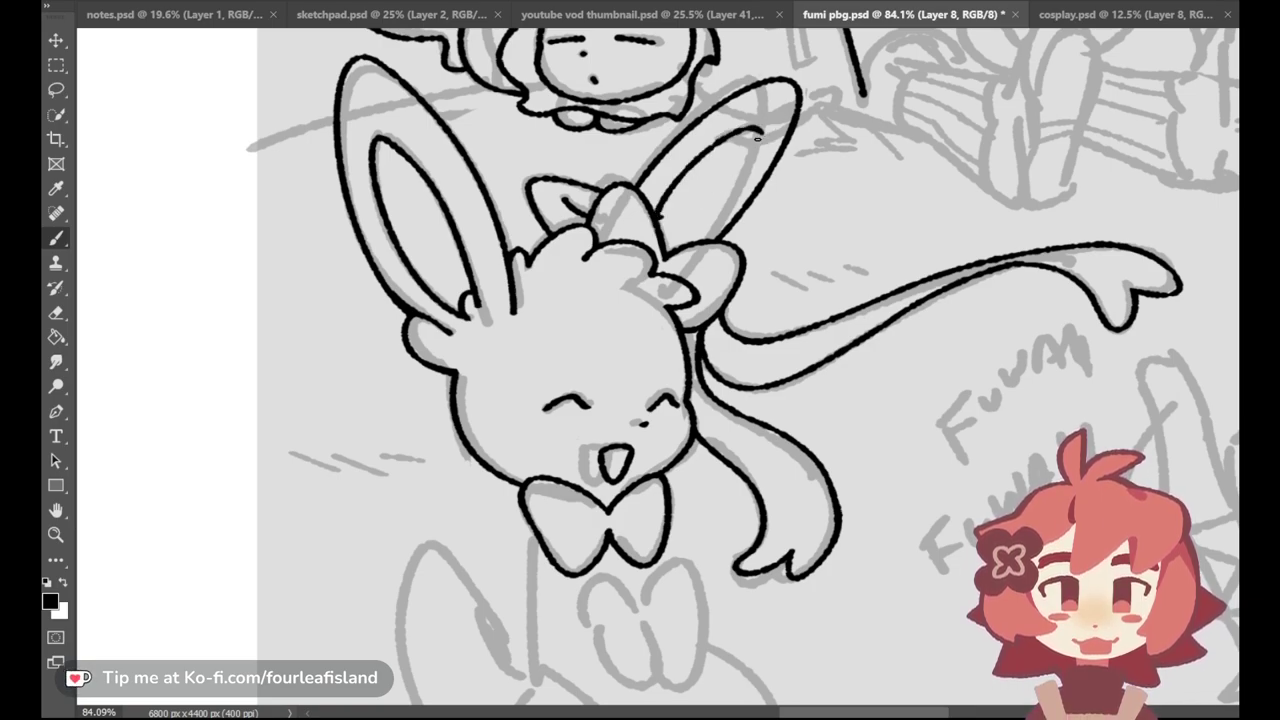
pyautogui.hotkey('ctrl', 'z')
pyautogui.moveTo(658, 217)
pyautogui.mouseDown()
pyautogui.moveTo(769, 125)
pyautogui.moveTo(712, 220)
pyautogui.mouseUp()
pyautogui.hotkey('ctrl', 'z')
# Step: Ink the lower edge of the right-hand inner ear and erase the excess line at its tip
pyautogui.moveTo(776, 128); pyautogui.dragTo(687, 242)
pyautogui.hotkey('ctrl', 'z')
pyautogui.hotkey('ctrl', 'z')
pyautogui.hotkey('ctrl', 'shift', 'z')
pyautogui.hotkey('ctrl', 'z')
pyautogui.hotkey('ctrl', 'shift', 'z')
pyautogui.hotkey('ctrl', 'z')
pyautogui.hotkey('ctrl', 'shift', 'z')
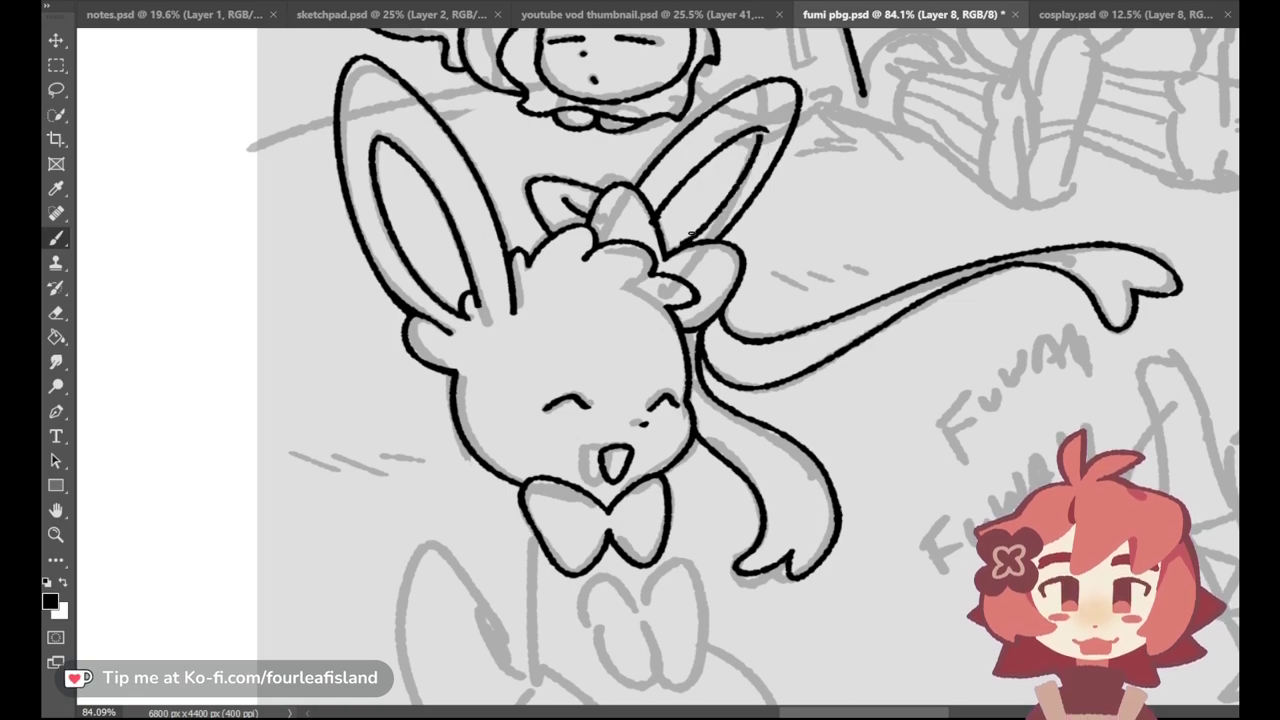
pyautogui.hotkey('ctrl', 'z')
pyautogui.hotkey('ctrl', 'shift', 'z')
pyautogui.hotkey('ctrl', 'z')
pyautogui.hotkey('ctrl', 'shift', 'z')
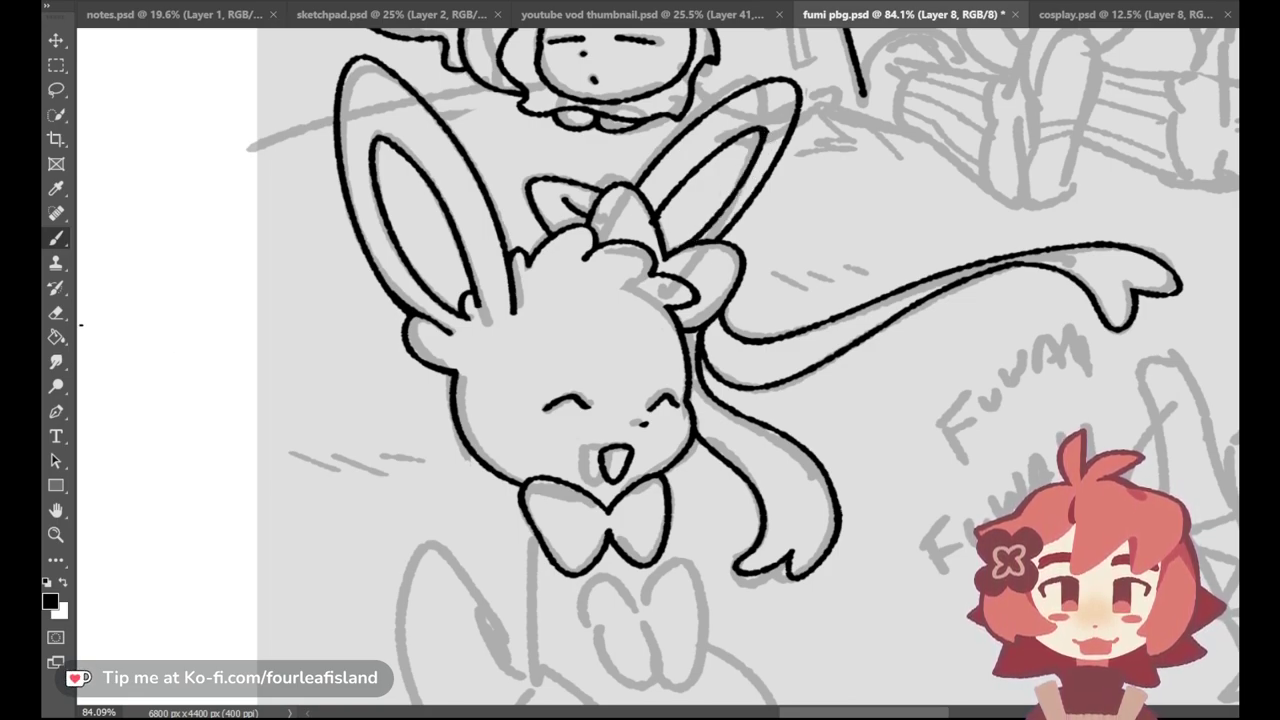
pyautogui.click(56, 312)
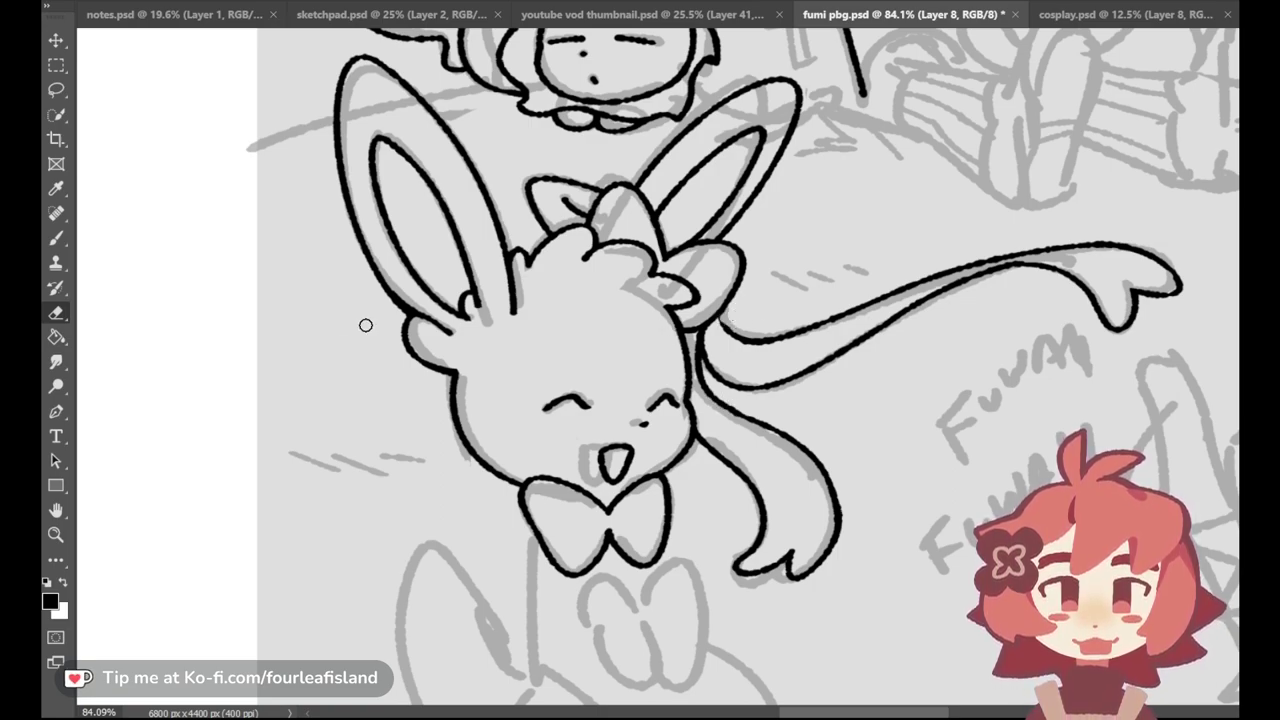
pyautogui.press('b')
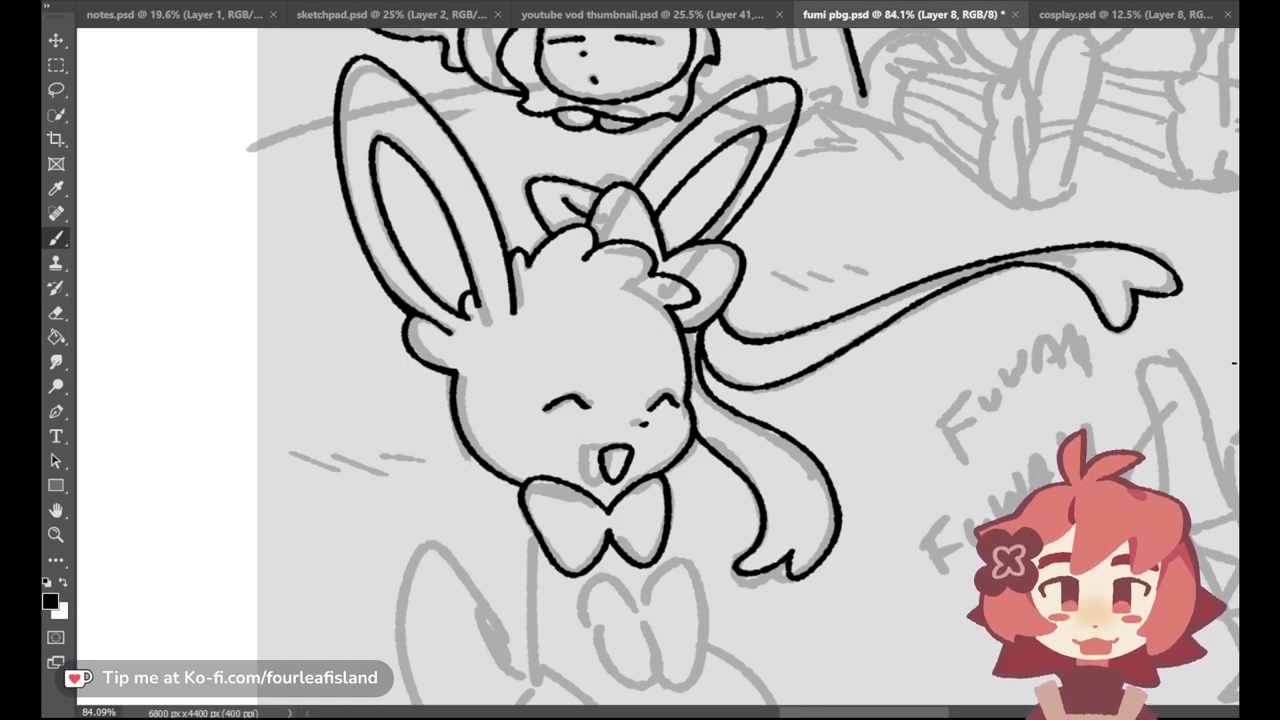
# Step: Ink the curved arm line beneath the neck bow and the rounded top of the left front paw
pyautogui.scroll(-3, 988, 494)
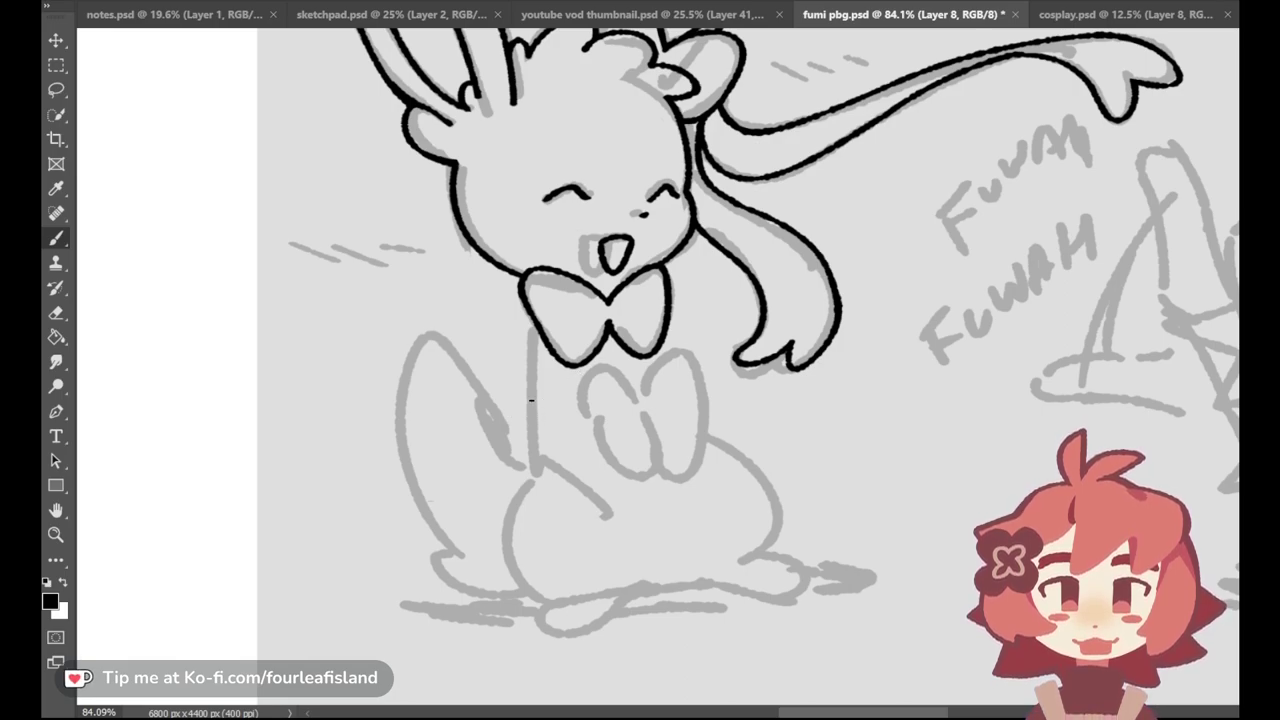
pyautogui.moveTo(542, 381)
pyautogui.mouseDown()
pyautogui.moveTo(556, 423)
pyautogui.moveTo(599, 447)
pyautogui.mouseUp()
pyautogui.hotkey('ctrl', 'z')
pyautogui.moveTo(574, 398)
pyautogui.mouseDown()
pyautogui.moveTo(616, 373)
pyautogui.moveTo(607, 382)
pyautogui.moveTo(600, 364)
pyautogui.moveTo(584, 416)
pyautogui.moveTo(634, 392)
pyautogui.moveTo(600, 385)
pyautogui.moveTo(616, 465)
pyautogui.moveTo(598, 427)
pyautogui.moveTo(655, 470)
pyautogui.mouseUp()
pyautogui.hotkey('ctrl', 'z')
pyautogui.hotkey('ctrl', 'z')
pyautogui.hotkey('ctrl', 'z')
pyautogui.hotkey('ctrl', 'z')
pyautogui.hotkey('ctrl', 'z')
pyautogui.hotkey('ctrl', 'z')
pyautogui.hotkey('ctrl', 'z')
pyautogui.hotkey('ctrl', 'z')
# Step: Ink the long side and rounded lower end of the left front paw, closing its outline
pyautogui.moveTo(596, 420); pyautogui.dragTo(655, 472)
pyautogui.moveTo(628, 383); pyautogui.dragTo(656, 468)
pyautogui.hotkey('ctrl', 'z')
pyautogui.hotkey('ctrl', 'z')
pyautogui.hotkey('ctrl', 'z')
pyautogui.hotkey('ctrl', 'z')
pyautogui.hotkey('ctrl', 'z')
pyautogui.moveTo(646, 420); pyautogui.dragTo(655, 464)
pyautogui.hotkey('ctrl', 'z')
pyautogui.moveTo(646, 419); pyautogui.dragTo(655, 471)
pyautogui.hotkey('ctrl', 'z')
pyautogui.hotkey('ctrl', 'z')
pyautogui.hotkey('ctrl', 'z')
pyautogui.moveTo(646, 421); pyautogui.dragTo(658, 474)
pyautogui.hotkey('ctrl', 'z')
pyautogui.hotkey('ctrl', 'z')
pyautogui.hotkey('ctrl', 'z')
pyautogui.hotkey('ctrl', 'z')
pyautogui.hotkey('ctrl', 'z')
pyautogui.hotkey('ctrl', 'z')
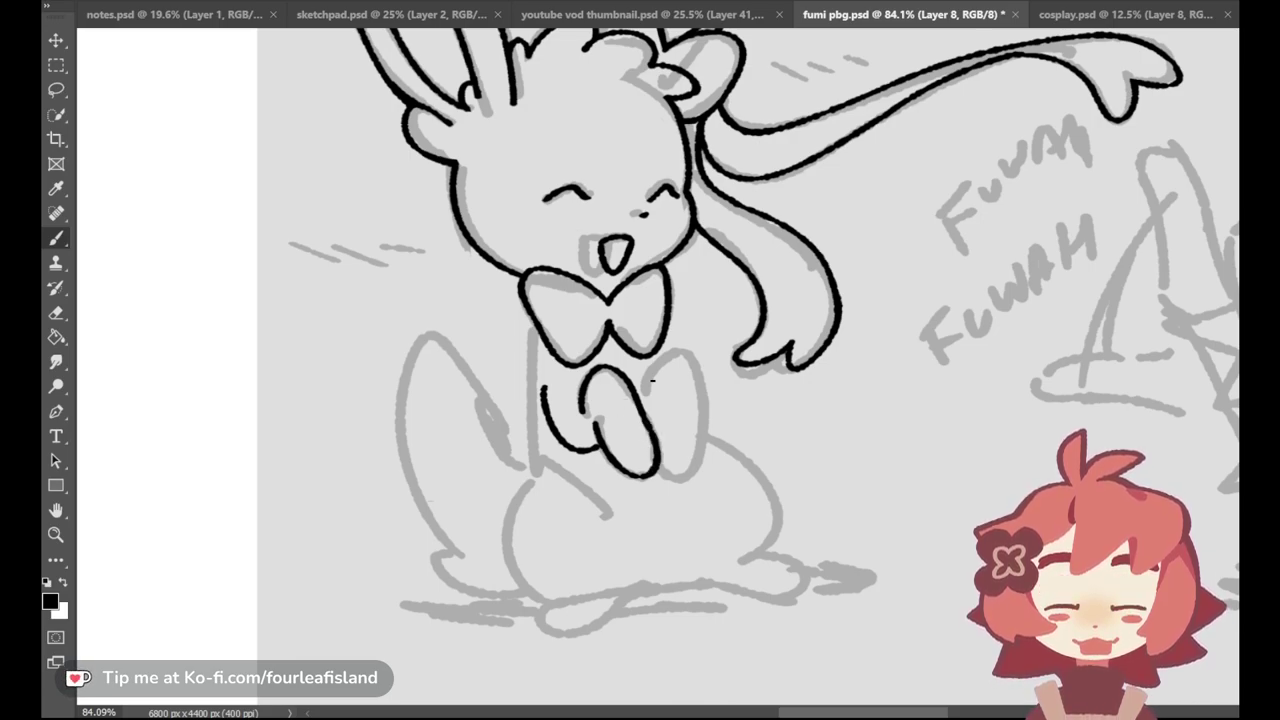
# Step: Ink the full rounded outline of the right front paw beside the left paw
pyautogui.moveTo(640, 400)
pyautogui.mouseDown()
pyautogui.moveTo(678, 370)
pyautogui.moveTo(690, 381)
pyautogui.mouseUp()
pyautogui.hotkey('ctrl', 'z')
pyautogui.hotkey('ctrl', 'z')
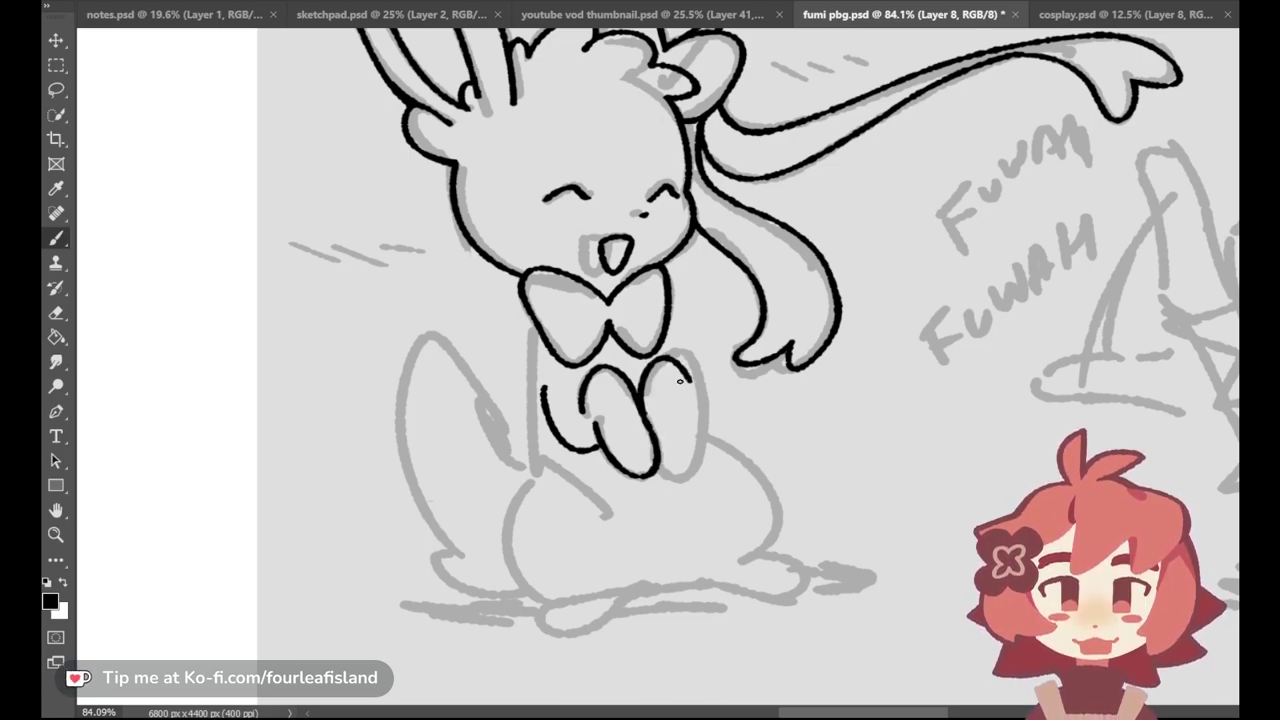
pyautogui.hotkey('ctrl', 'z')
pyautogui.hotkey('ctrl', 'z')
pyautogui.moveTo(640, 411)
pyautogui.mouseDown()
pyautogui.moveTo(678, 360)
pyautogui.moveTo(697, 389)
pyautogui.moveTo(685, 379)
pyautogui.moveTo(692, 441)
pyautogui.mouseUp()
pyautogui.hotkey('ctrl', 'z')
pyautogui.hotkey('ctrl', 'z')
pyautogui.hotkey('ctrl', 'z')
pyautogui.hotkey('ctrl', 'z')
pyautogui.moveTo(685, 379)
pyautogui.mouseDown()
pyautogui.moveTo(690, 439)
pyautogui.moveTo(666, 458)
pyautogui.moveTo(671, 474)
pyautogui.moveTo(699, 451)
pyautogui.mouseUp()
pyautogui.hotkey('ctrl', 'z')
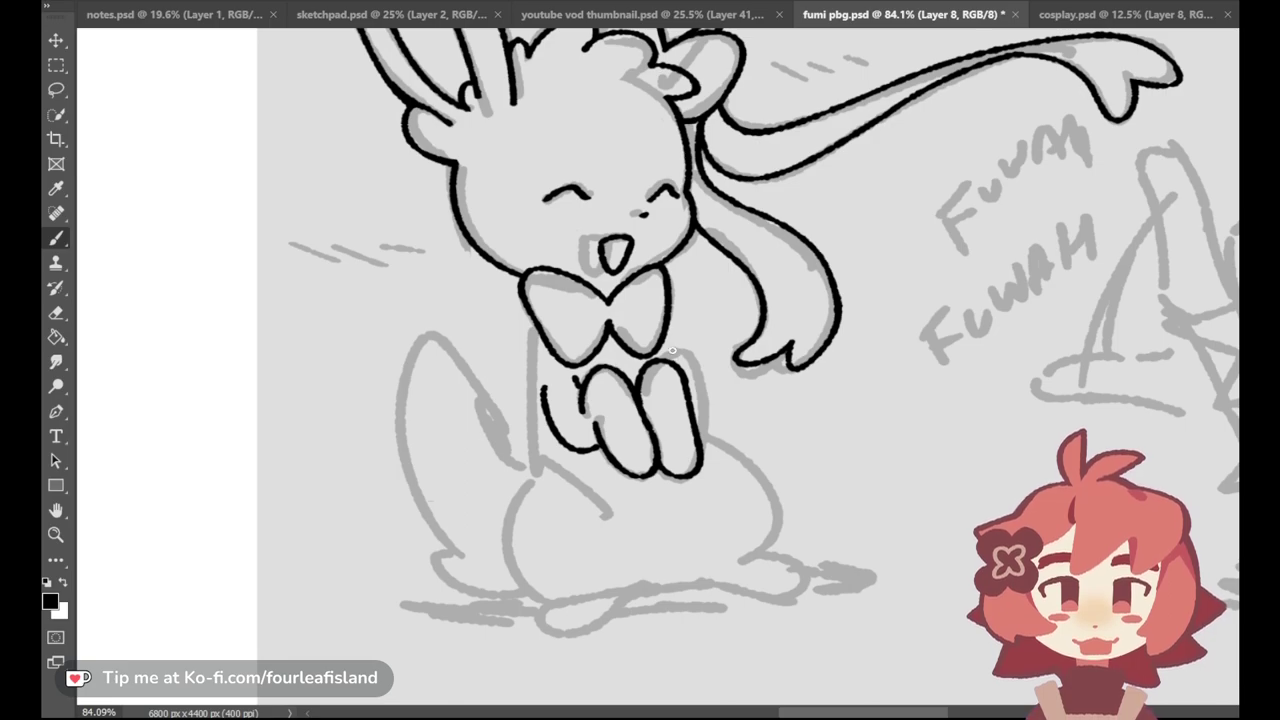
# Step: Ink the arm line from the neck bow down to a rounded elbow beside the right front paw
pyautogui.moveTo(667, 325); pyautogui.dragTo(690, 376)
pyautogui.hotkey('ctrl', 'z')
pyautogui.moveTo(668, 324)
pyautogui.mouseDown()
pyautogui.moveTo(706, 398)
pyautogui.moveTo(690, 375)
pyautogui.moveTo(706, 398)
pyautogui.moveTo(698, 431)
pyautogui.moveTo(711, 408)
pyautogui.mouseUp()
pyautogui.hotkey('ctrl', 'z')
pyautogui.hotkey('ctrl', 'z')
pyautogui.hotkey('ctrl', 'z')
pyautogui.hotkey('ctrl', 'z')
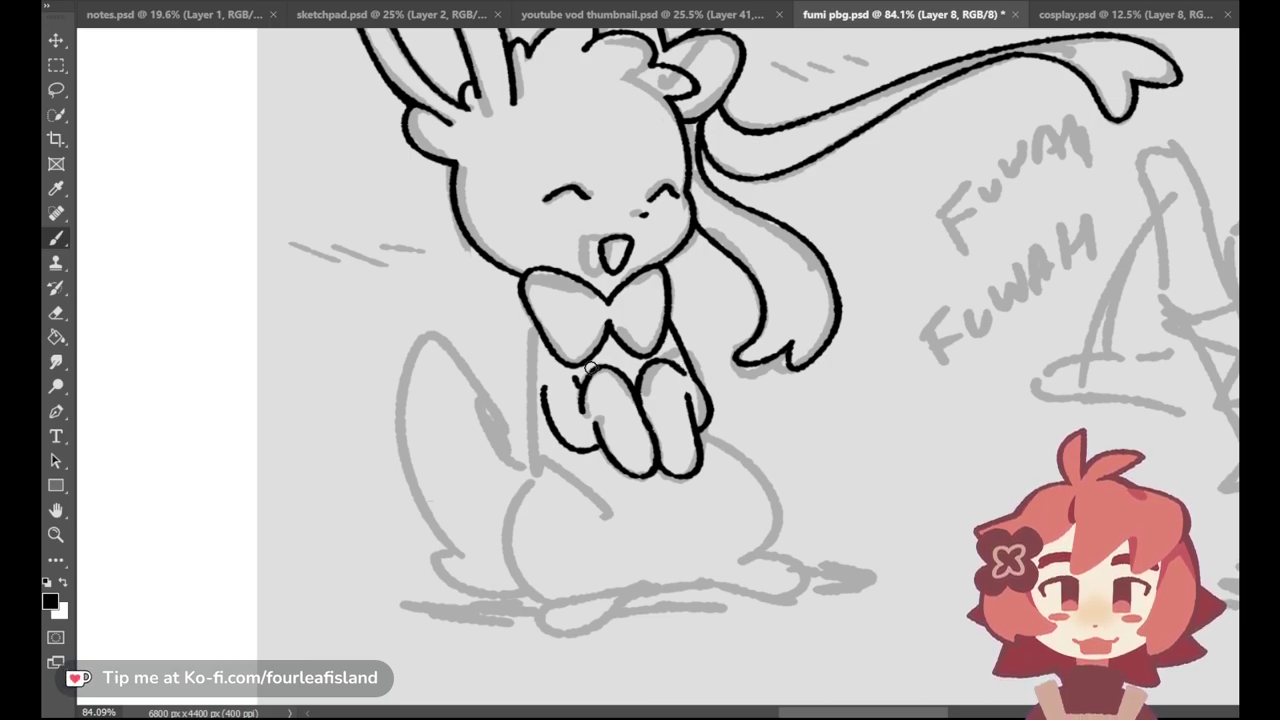
# Step: Erase the old left arm line and re-ink it curving from the neck bow down to the left front paw
pyautogui.moveTo(534, 380)
pyautogui.mouseDown()
pyautogui.moveTo(557, 400)
pyautogui.moveTo(570, 445)
pyautogui.mouseUp()
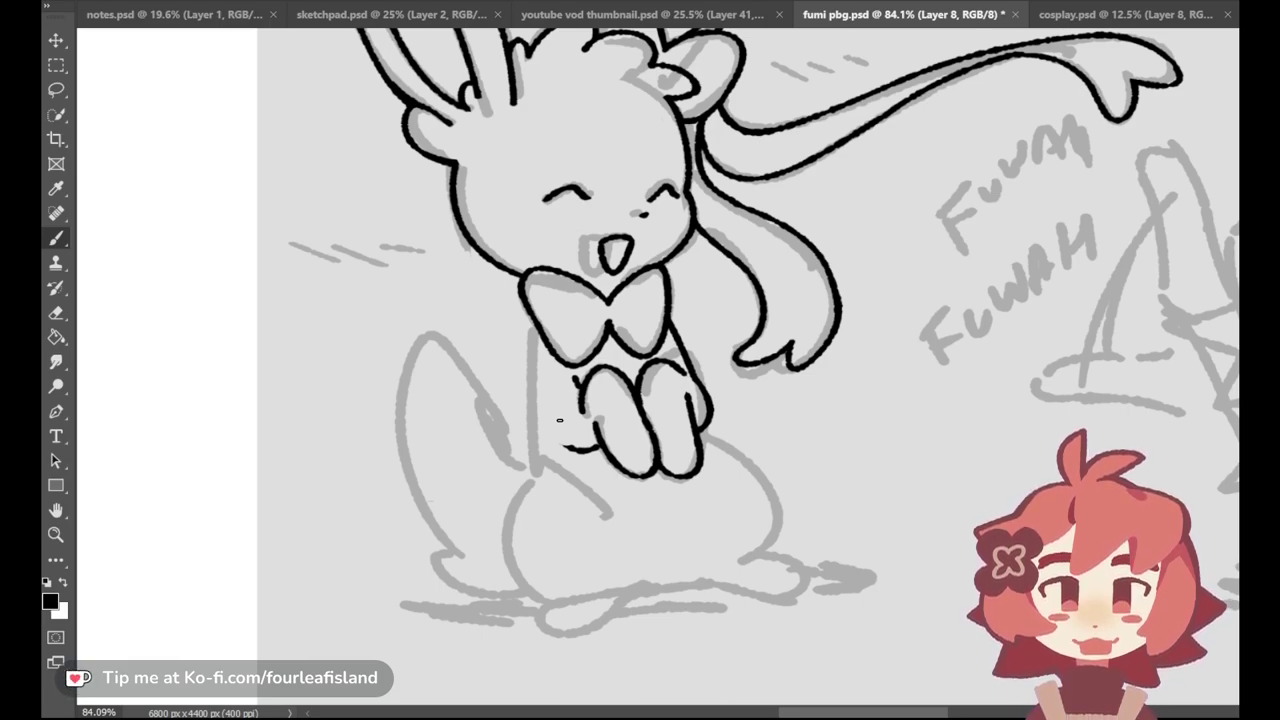
pyautogui.moveTo(529, 324)
pyautogui.mouseDown()
pyautogui.moveTo(531, 437)
pyautogui.moveTo(535, 410)
pyautogui.moveTo(580, 449)
pyautogui.mouseUp()
pyautogui.hotkey('ctrl', 'z')
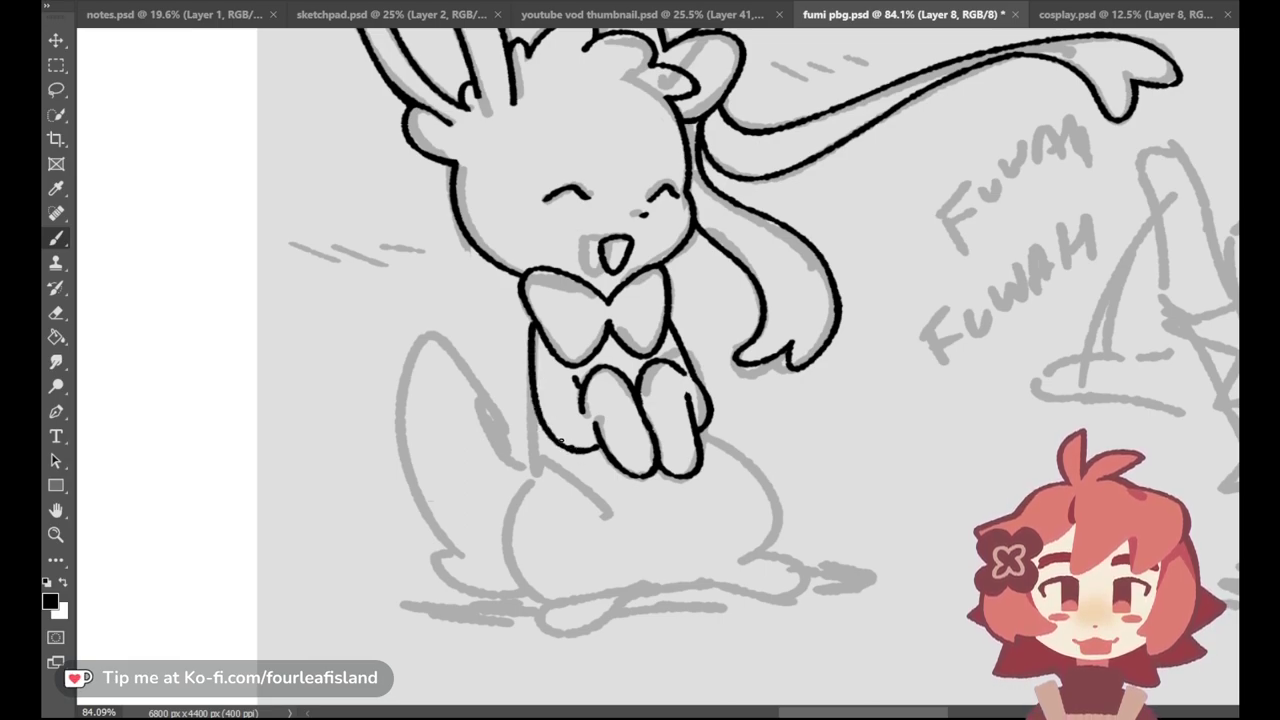
pyautogui.moveTo(538, 317); pyautogui.dragTo(531, 334)
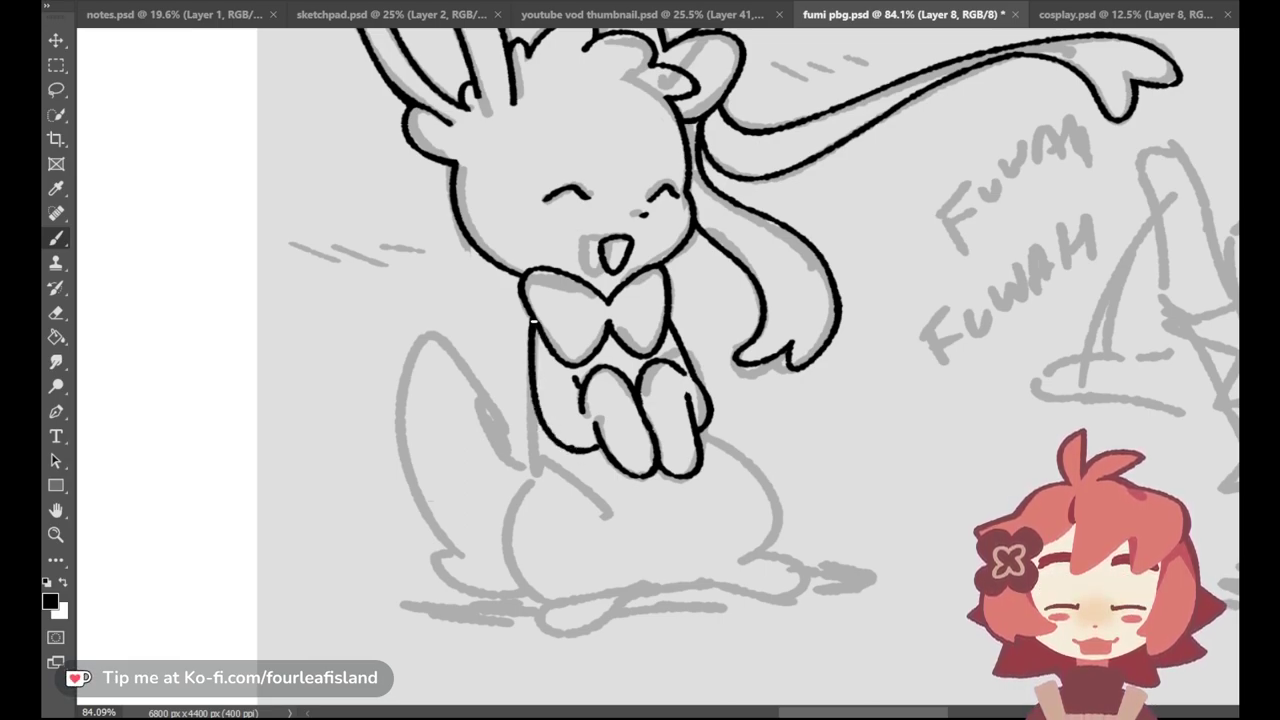
pyautogui.moveTo(943, 522); pyautogui.dragTo(1020, 512)
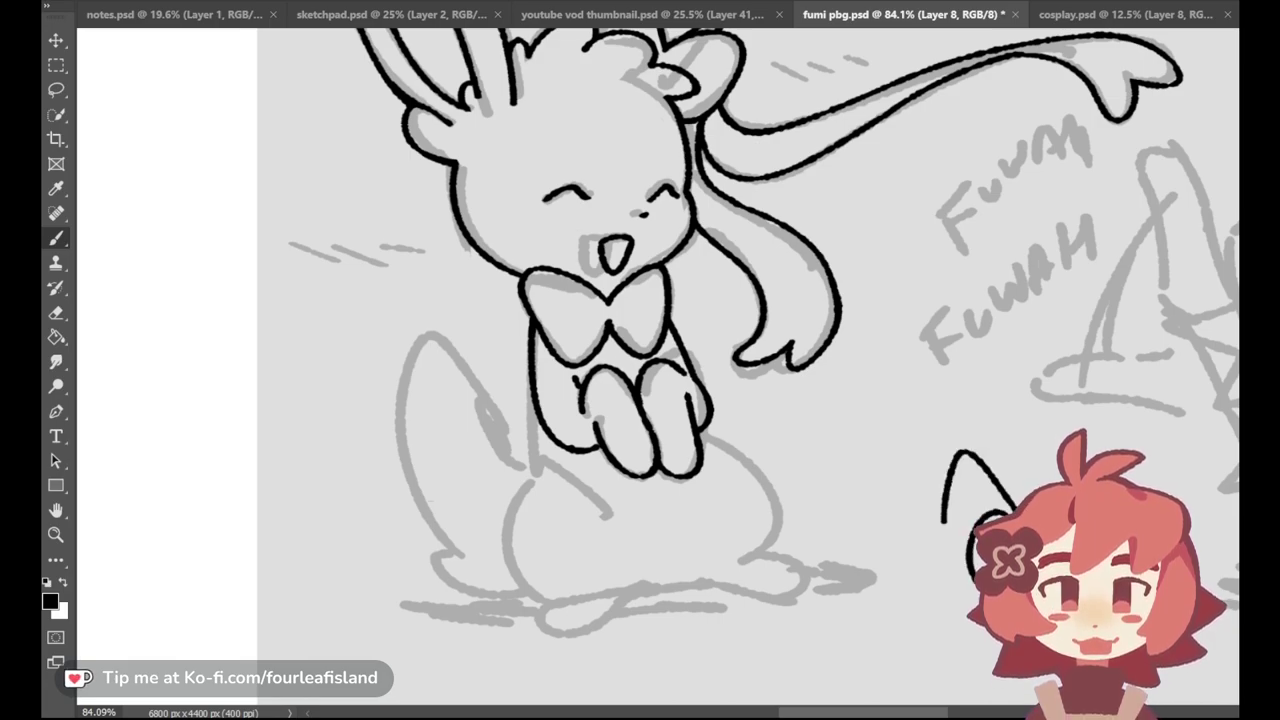
pyautogui.scroll(-5, 650, 370)
pyautogui.moveTo(936, 712); pyautogui.dragTo(995, 709)
pyautogui.moveTo(821, 378)
pyautogui.mouseDown()
pyautogui.moveTo(837, 378)
pyautogui.moveTo(671, 487)
pyautogui.moveTo(856, 482)
pyautogui.moveTo(778, 500)
pyautogui.mouseUp()
pyautogui.hotkey('ctrl', 'z')
pyautogui.hotkey('ctrl', 'z')
pyautogui.moveTo(705, 409); pyautogui.dragTo(700, 471)
pyautogui.hotkey('ctrl', 'z')
pyautogui.moveTo(704, 389); pyautogui.dragTo(682, 446)
pyautogui.moveTo(676, 443)
pyautogui.mouseDown()
pyautogui.moveTo(758, 481)
pyautogui.moveTo(713, 398)
pyautogui.mouseUp()
pyautogui.moveTo(733, 487); pyautogui.dragTo(747, 488)
pyautogui.click(748, 385)
pyautogui.click(730, 375)
pyautogui.moveTo(775, 392); pyautogui.dragTo(783, 399)
pyautogui.moveTo(752, 358)
pyautogui.mouseDown()
pyautogui.moveTo(818, 377)
pyautogui.moveTo(833, 471)
pyautogui.moveTo(878, 492)
pyautogui.mouseUp()
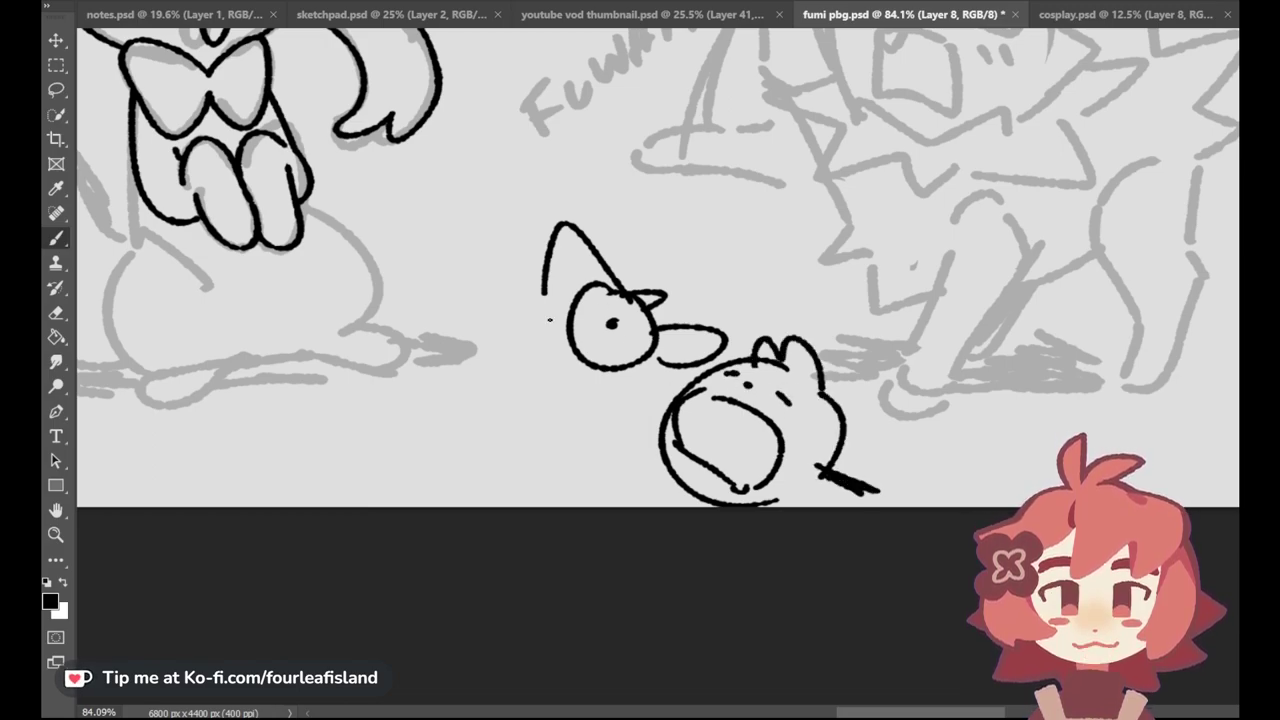
pyautogui.moveTo(544, 284)
pyautogui.mouseDown()
pyautogui.moveTo(542, 333)
pyautogui.moveTo(566, 373)
pyautogui.mouseUp()
pyautogui.moveTo(504, 327)
pyautogui.mouseDown()
pyautogui.moveTo(530, 331)
pyautogui.moveTo(608, 438)
pyautogui.mouseUp()
pyautogui.hotkey('ctrl', 'z')
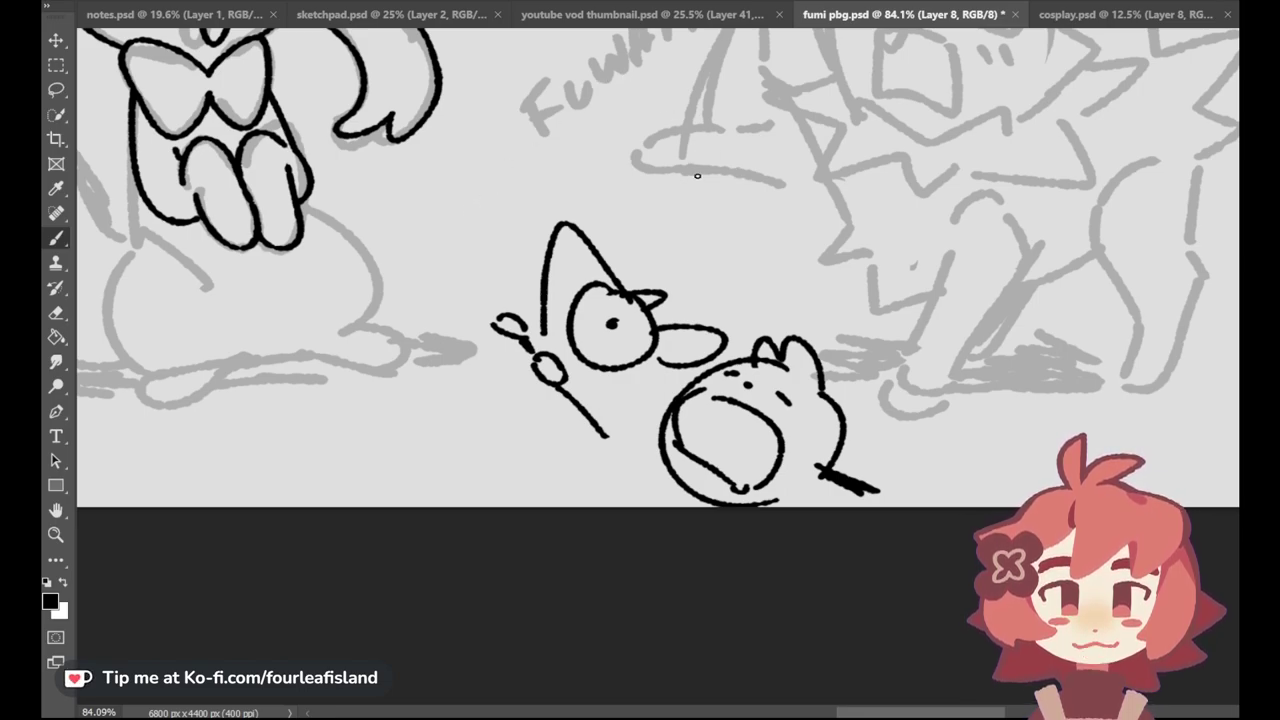
pyautogui.click(47, 313)
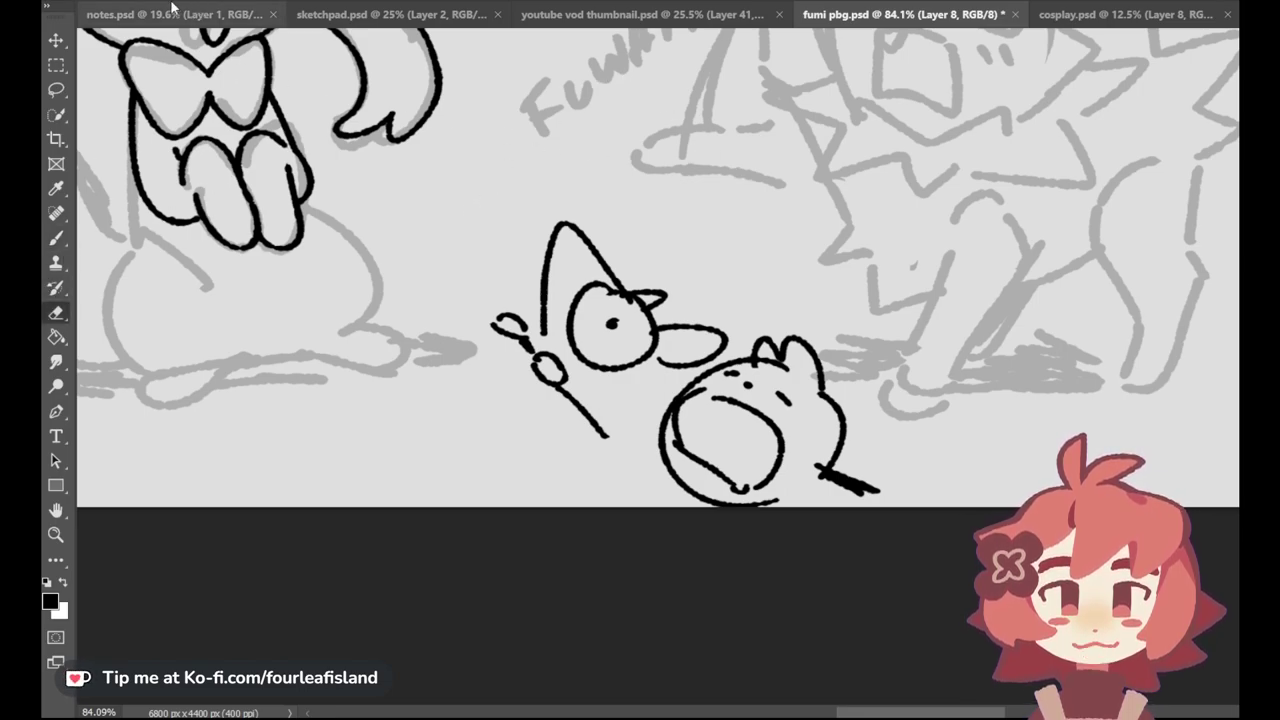
pyautogui.moveTo(554, 294)
pyautogui.mouseDown()
pyautogui.moveTo(604, 395)
pyautogui.moveTo(784, 445)
pyautogui.moveTo(823, 417)
pyautogui.mouseUp()
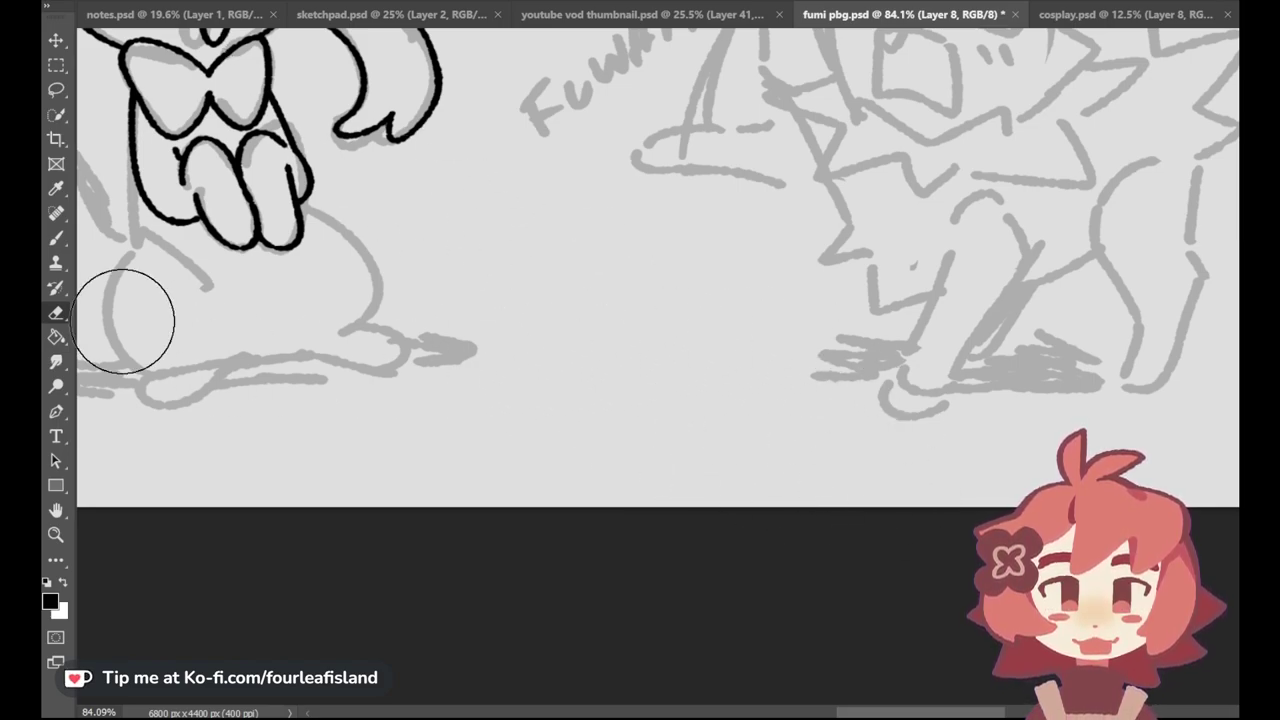
# Step: Ink the straight body line beside the left arm down to the haunch and add toe marks to both front paws
pyautogui.click(56, 238)
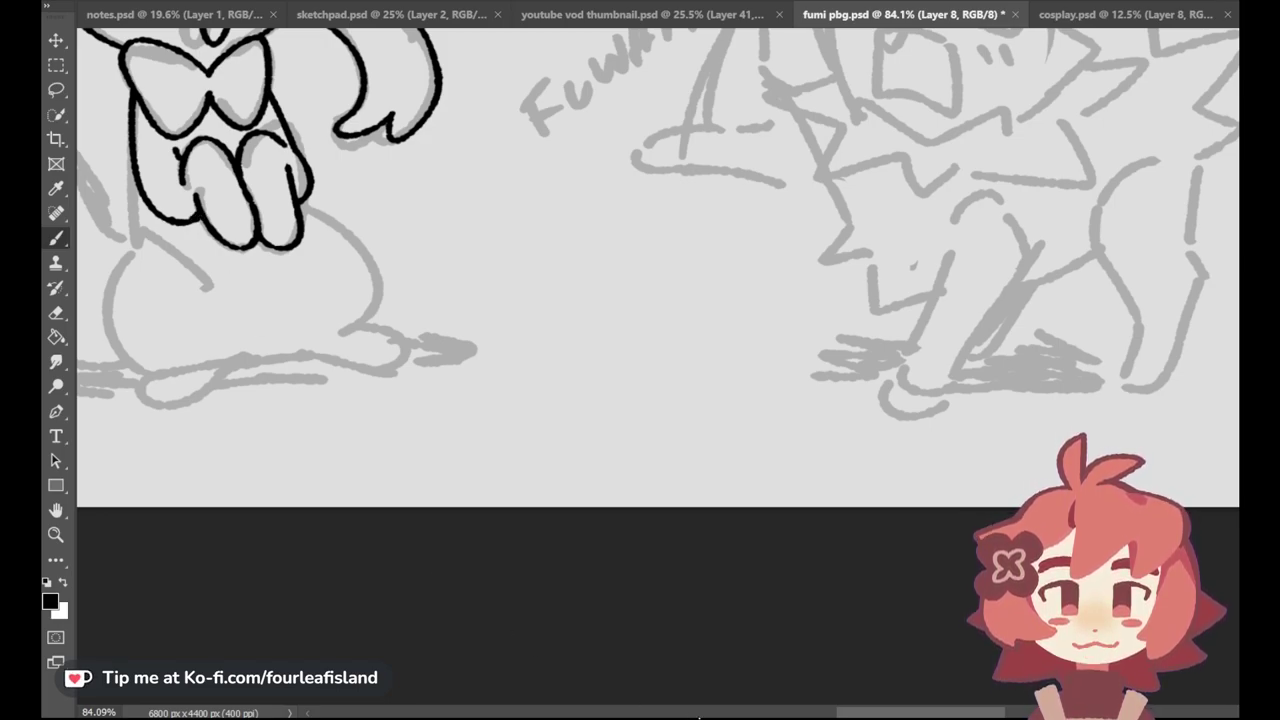
pyautogui.moveTo(863, 714); pyautogui.dragTo(805, 714)
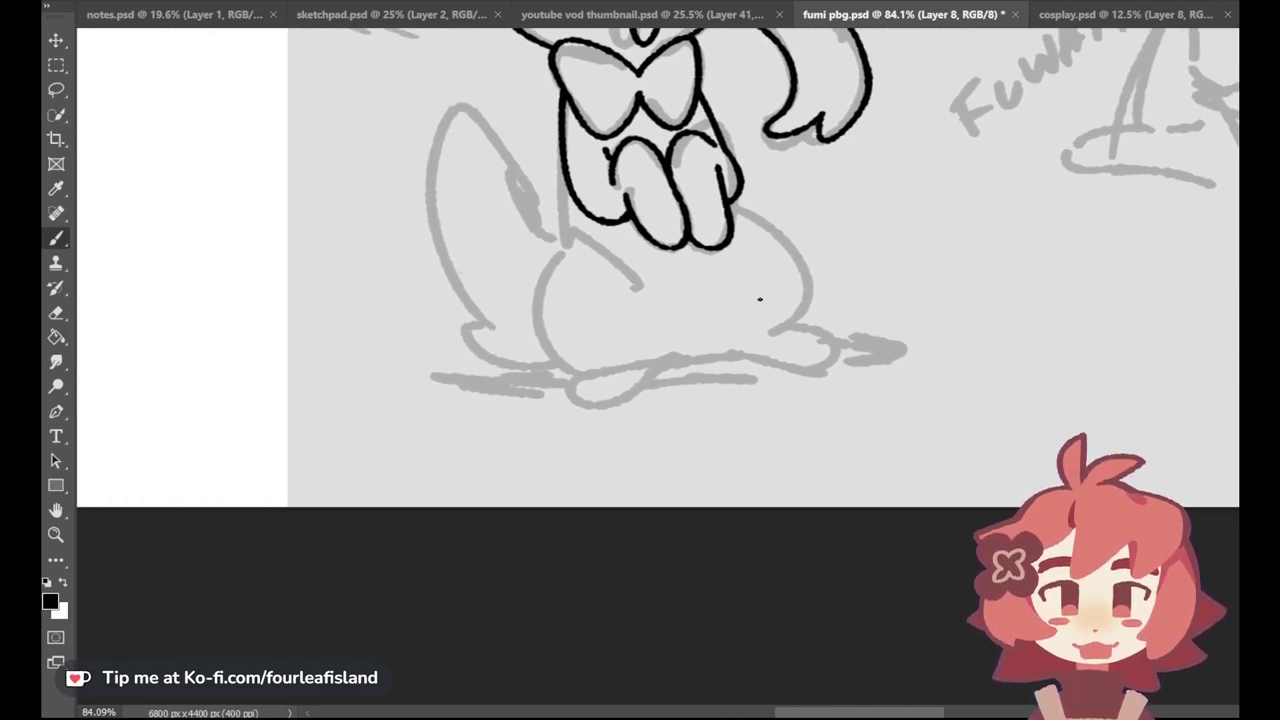
pyautogui.click(56, 312)
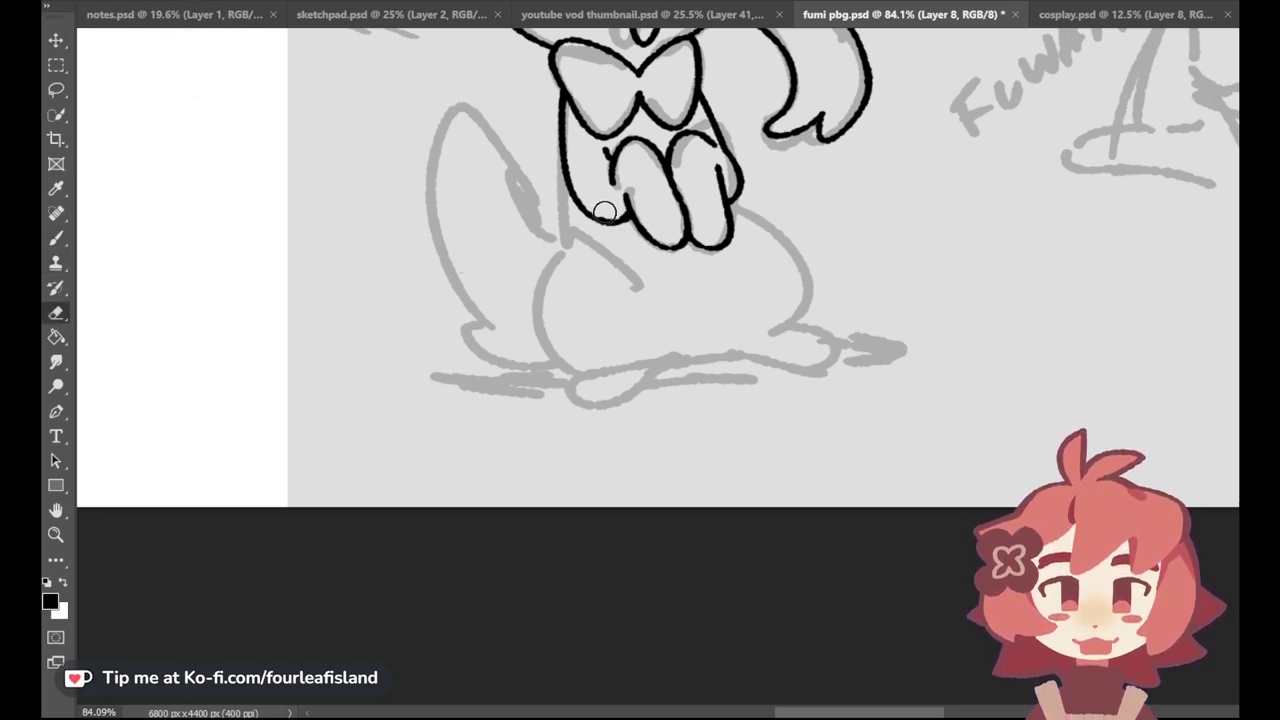
pyautogui.click(56, 237)
pyautogui.moveTo(560, 160); pyautogui.dragTo(563, 243)
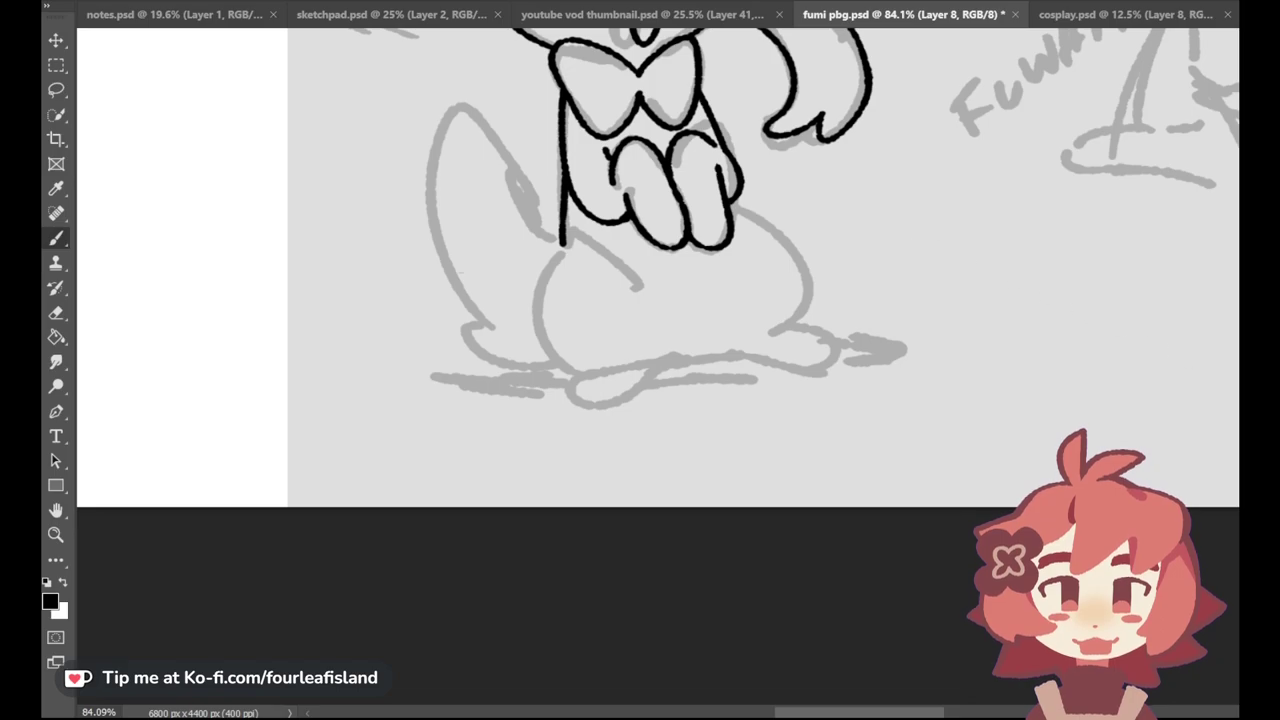
pyautogui.scroll(5, 774, 523)
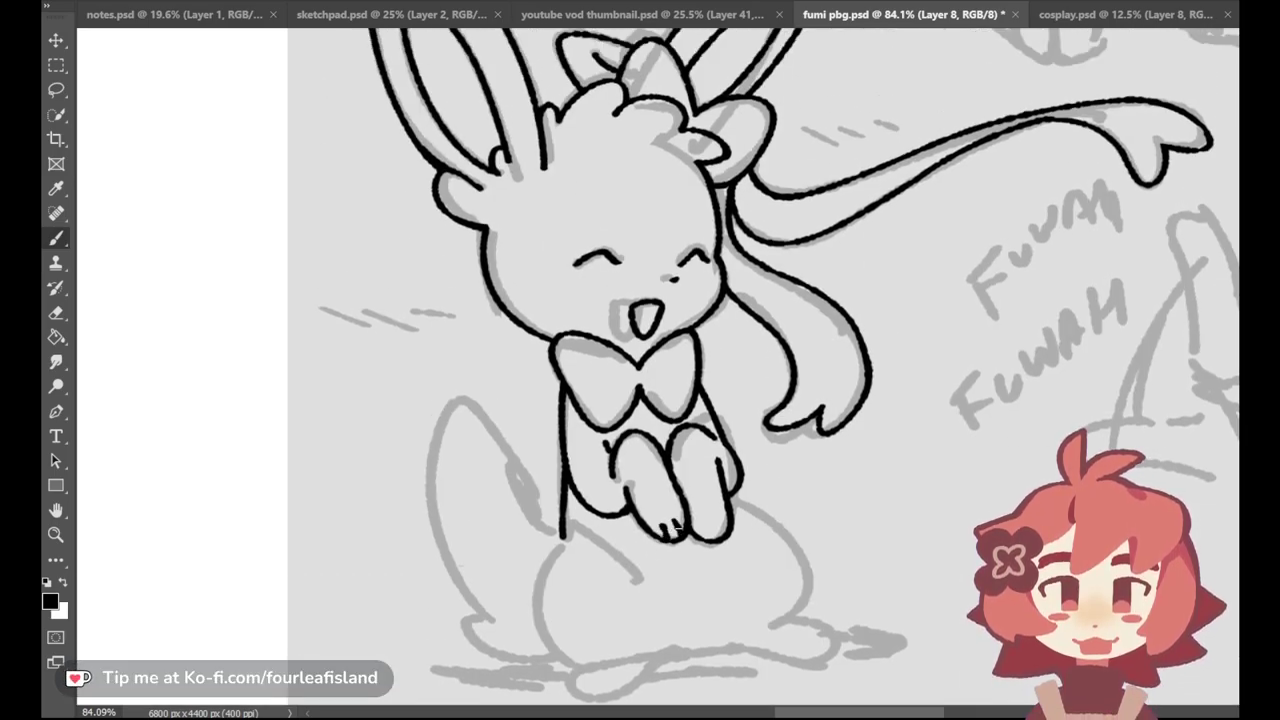
pyautogui.moveTo(704, 524); pyautogui.dragTo(720, 538)
# Step: Ink the lower edge of a new branch rising from the trunk's right side across the floating creature's head
pyautogui.hotkey('ctrl', '0')
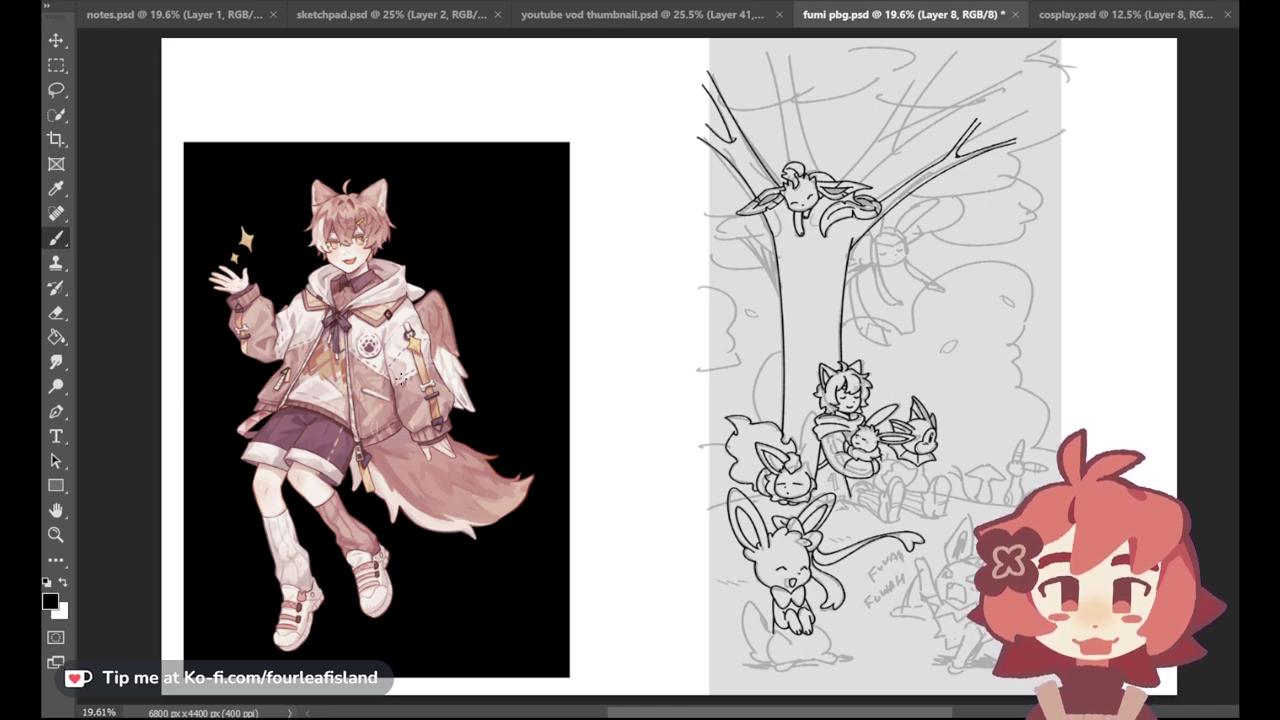
pyautogui.click(55, 537)
pyautogui.moveTo(970, 248); pyautogui.dragTo(1024, 195)
pyautogui.click(57, 265)
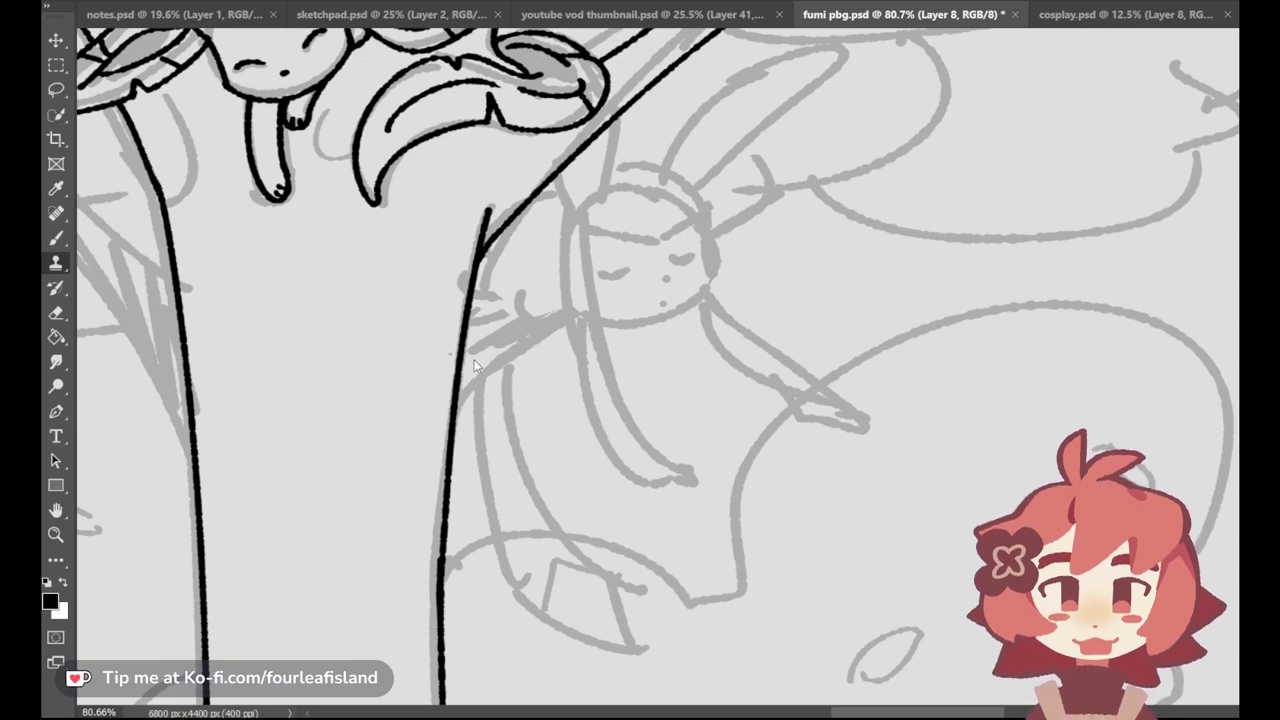
pyautogui.press('b')
pyautogui.moveTo(424, 456); pyautogui.dragTo(888, 130)
pyautogui.hotkey('ctrl', 'z')
pyautogui.moveTo(382, 450); pyautogui.dragTo(866, 146)
pyautogui.hotkey('ctrl', 'z')
pyautogui.moveTo(424, 432)
pyautogui.mouseDown()
pyautogui.moveTo(837, 165)
pyautogui.moveTo(952, 124)
pyautogui.mouseUp()
pyautogui.hotkey('ctrl', 'z')
pyautogui.moveTo(420, 463)
pyautogui.mouseDown()
pyautogui.moveTo(626, 276)
pyautogui.moveTo(928, 144)
pyautogui.mouseUp()
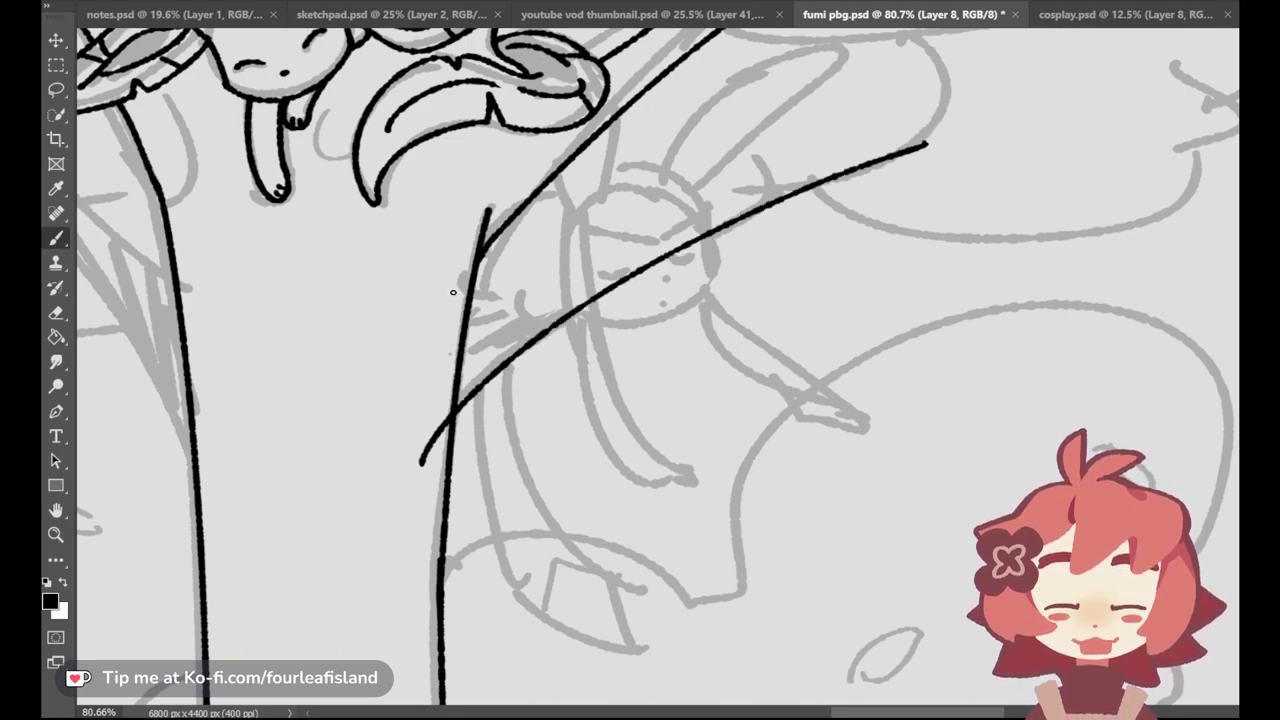
# Step: Ink the upper edge of the new branch from the trunk toward its tip
pyautogui.moveTo(453, 290); pyautogui.dragTo(896, 100)
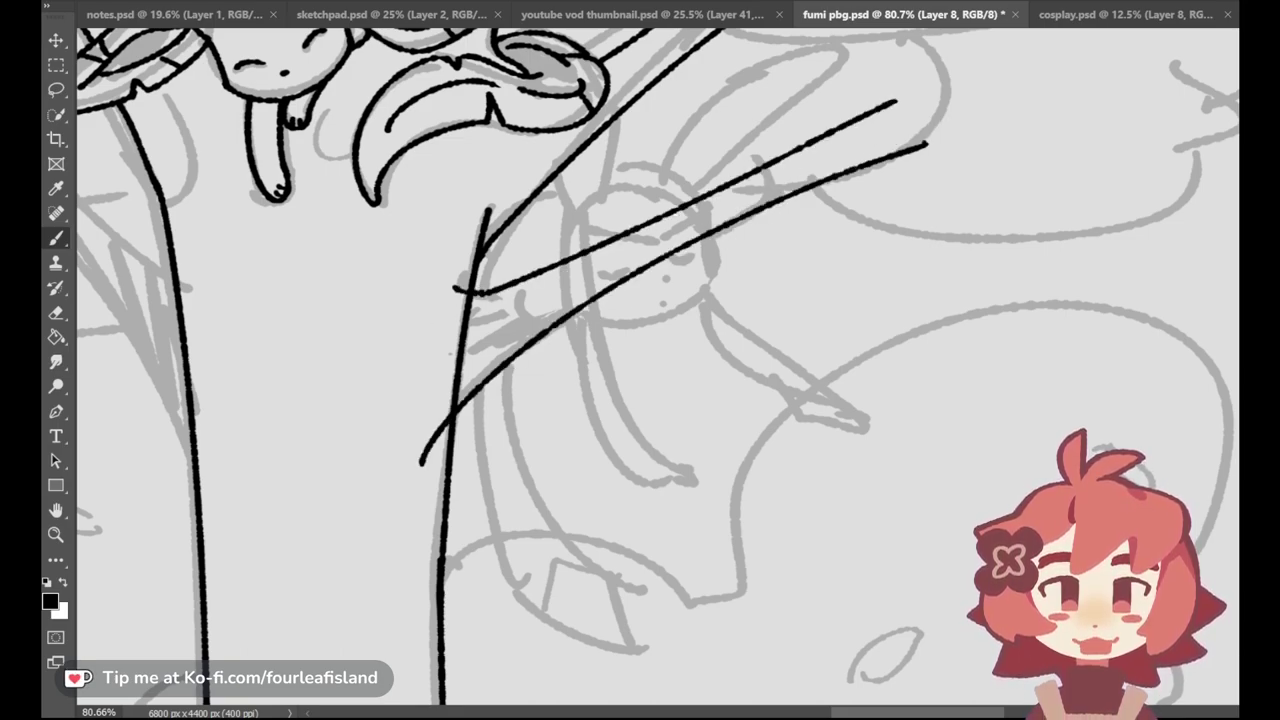
pyautogui.hotkey('ctrl', 'z')
pyautogui.moveTo(460, 290); pyautogui.dragTo(858, 93)
pyautogui.moveTo(812, 150)
pyautogui.mouseDown()
pyautogui.moveTo(876, 108)
pyautogui.moveTo(777, 172)
pyautogui.moveTo(921, 132)
pyautogui.moveTo(814, 149)
pyautogui.mouseUp()
pyautogui.hotkey('ctrl', 'z')
pyautogui.hotkey('ctrl', 'z')
pyautogui.hotkey('ctrl', 'z')
# Step: Ink the V-shaped inner lines that fork the tip of the new branch into two twigs
pyautogui.moveTo(885, 101)
pyautogui.mouseDown()
pyautogui.moveTo(805, 150)
pyautogui.moveTo(918, 128)
pyautogui.mouseUp()
pyautogui.hotkey('ctrl', 'z')
pyautogui.moveTo(798, 155); pyautogui.dragTo(968, 120)
pyautogui.hotkey('ctrl', 'z')
pyautogui.moveTo(800, 158); pyautogui.dragTo(962, 122)
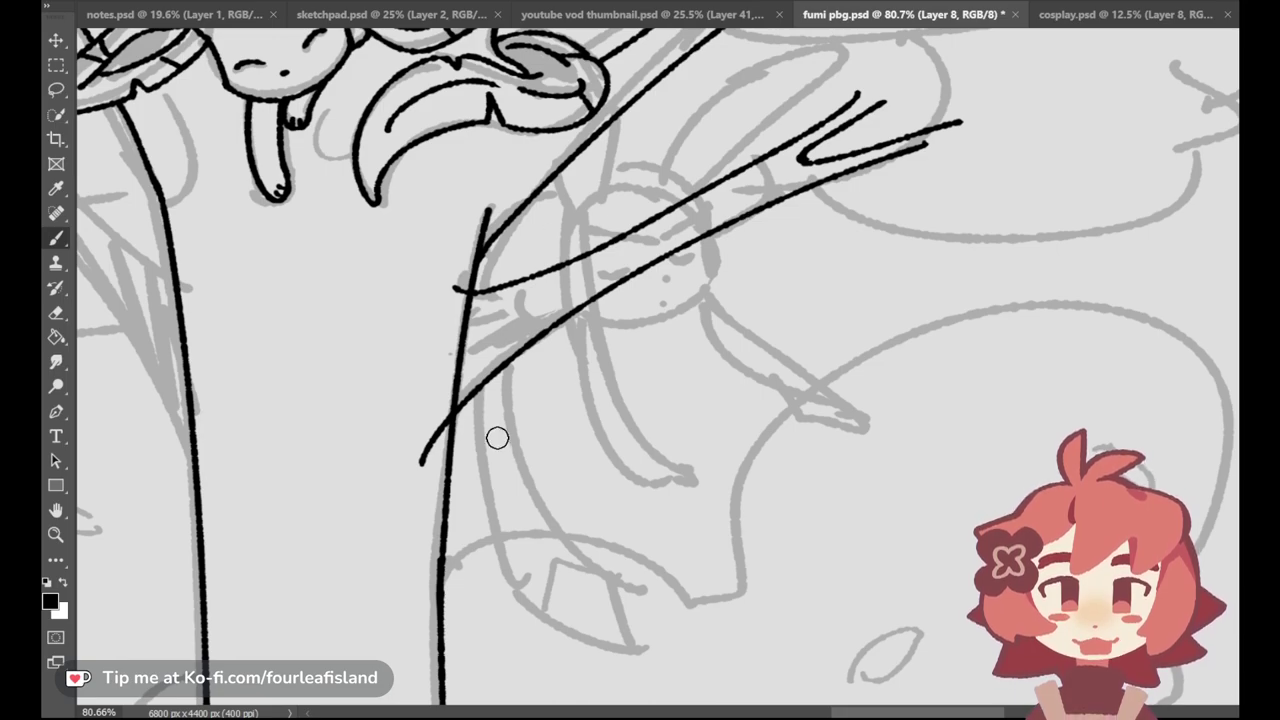
# Step: Erase the ends of the new branch lines that overshoot into the trunk
pyautogui.moveTo(437, 420); pyautogui.dragTo(423, 460)
pyautogui.moveTo(453, 284)
pyautogui.mouseDown()
pyautogui.moveTo(454, 300)
pyautogui.moveTo(460, 289)
pyautogui.mouseUp()
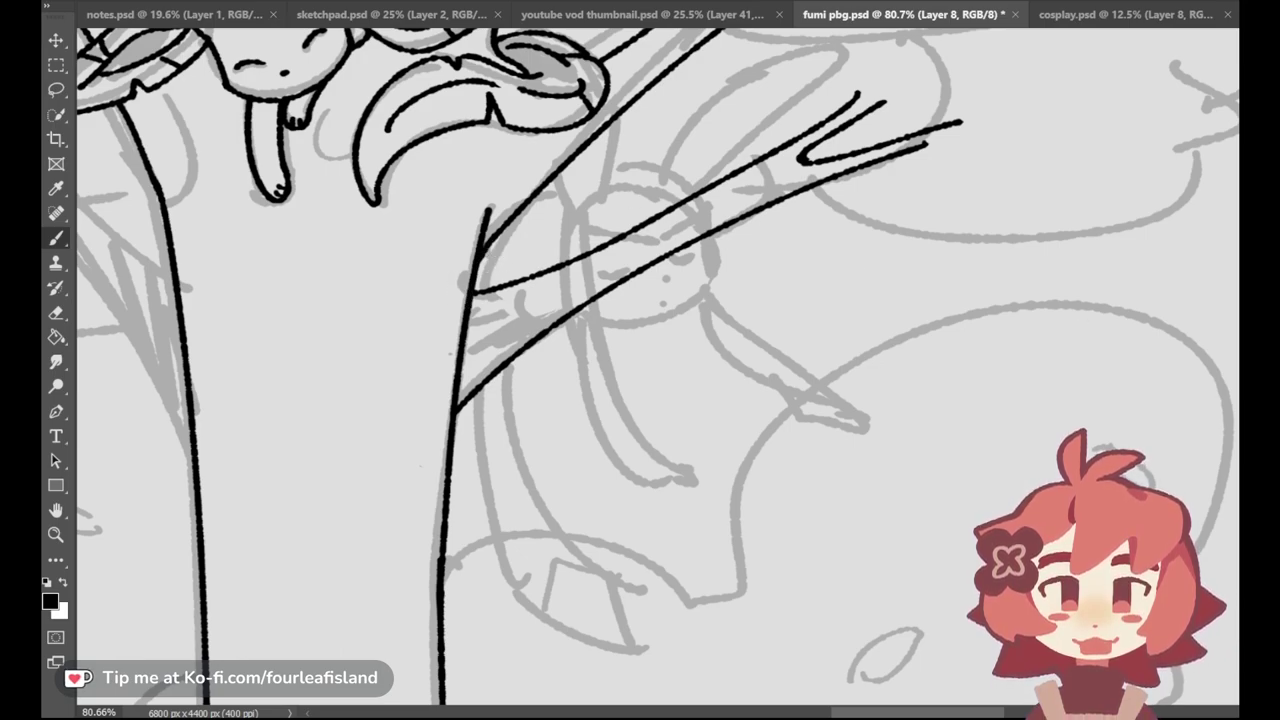
pyautogui.scroll(4, 660, 370)
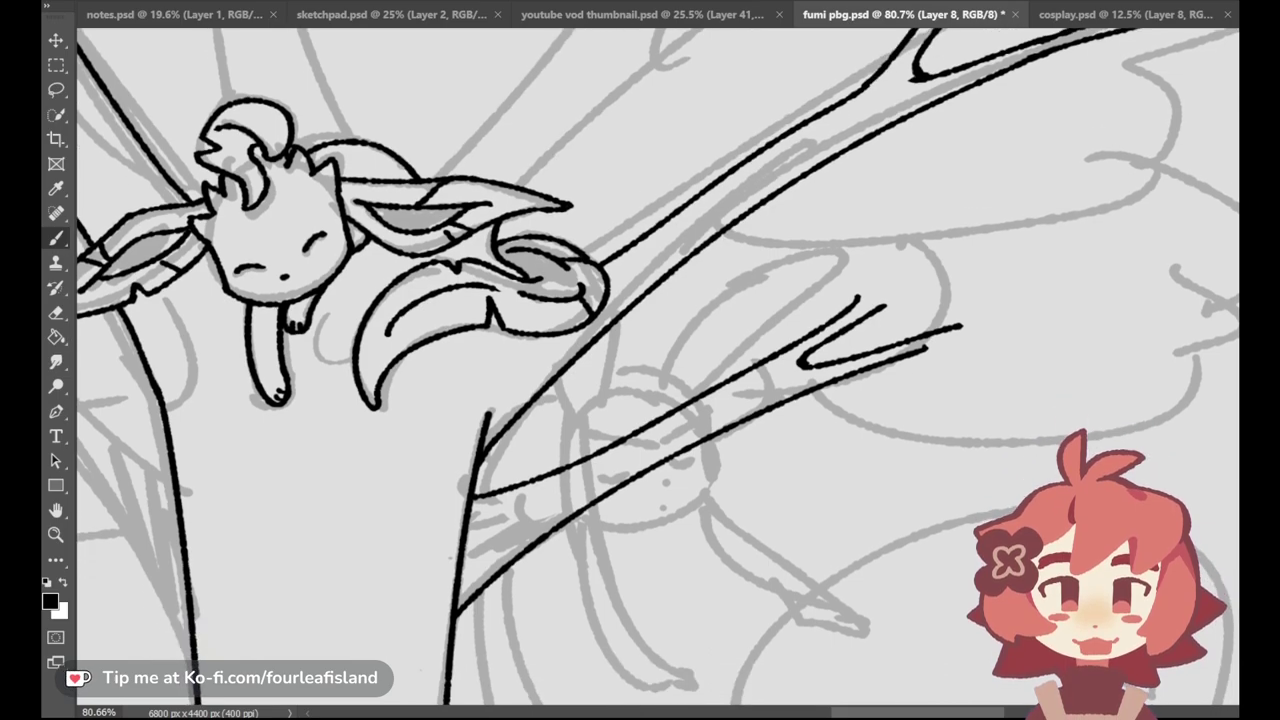
pyautogui.scroll(1, 660, 370)
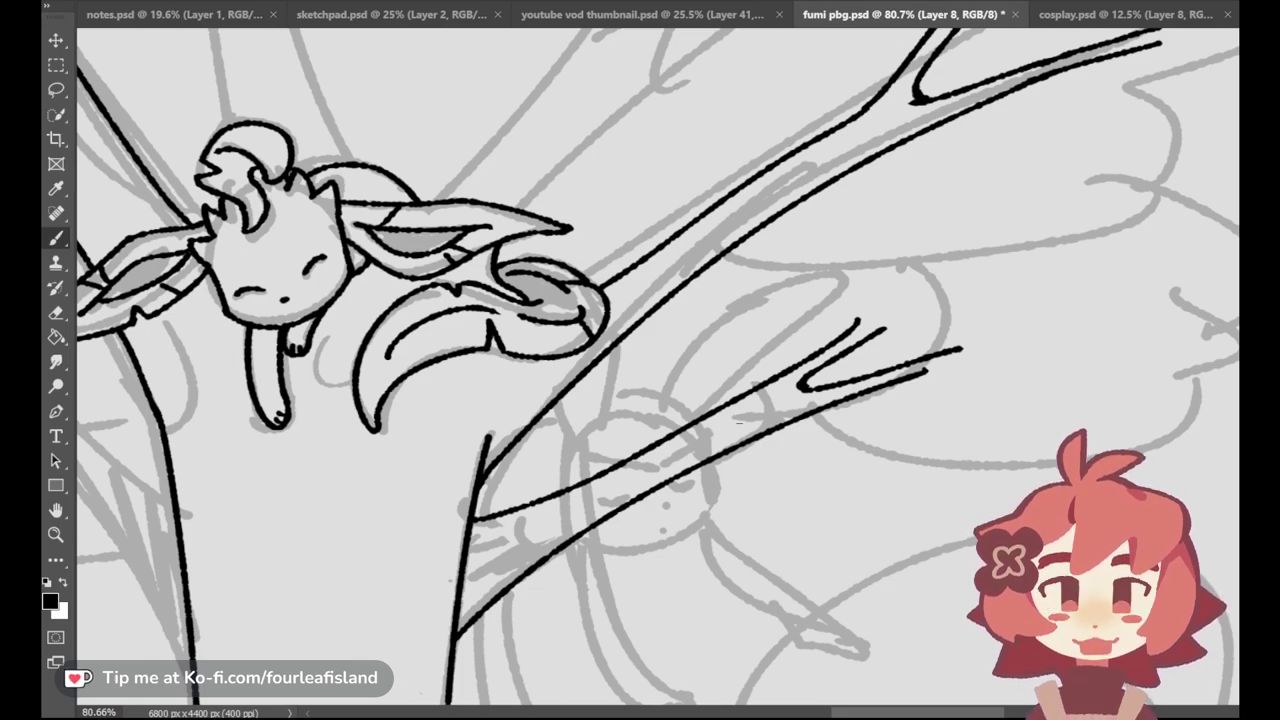
# Step: Ink a circle for the floating creature's head and erase the branch lines inside it
pyautogui.scroll(-5, 1127, 281)
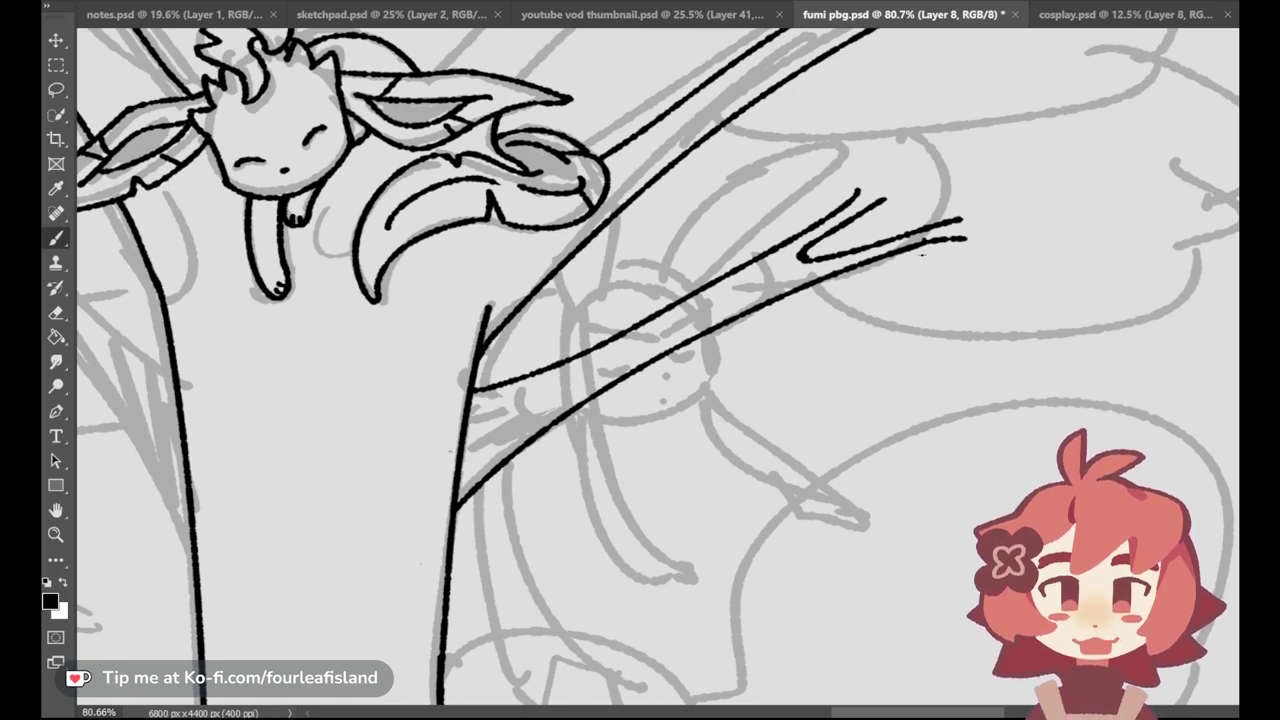
pyautogui.moveTo(642, 252)
pyautogui.mouseDown()
pyautogui.moveTo(657, 403)
pyautogui.moveTo(671, 270)
pyautogui.mouseUp()
pyautogui.hotkey('ctrl', 'z')
pyautogui.hotkey('ctrl', 'z')
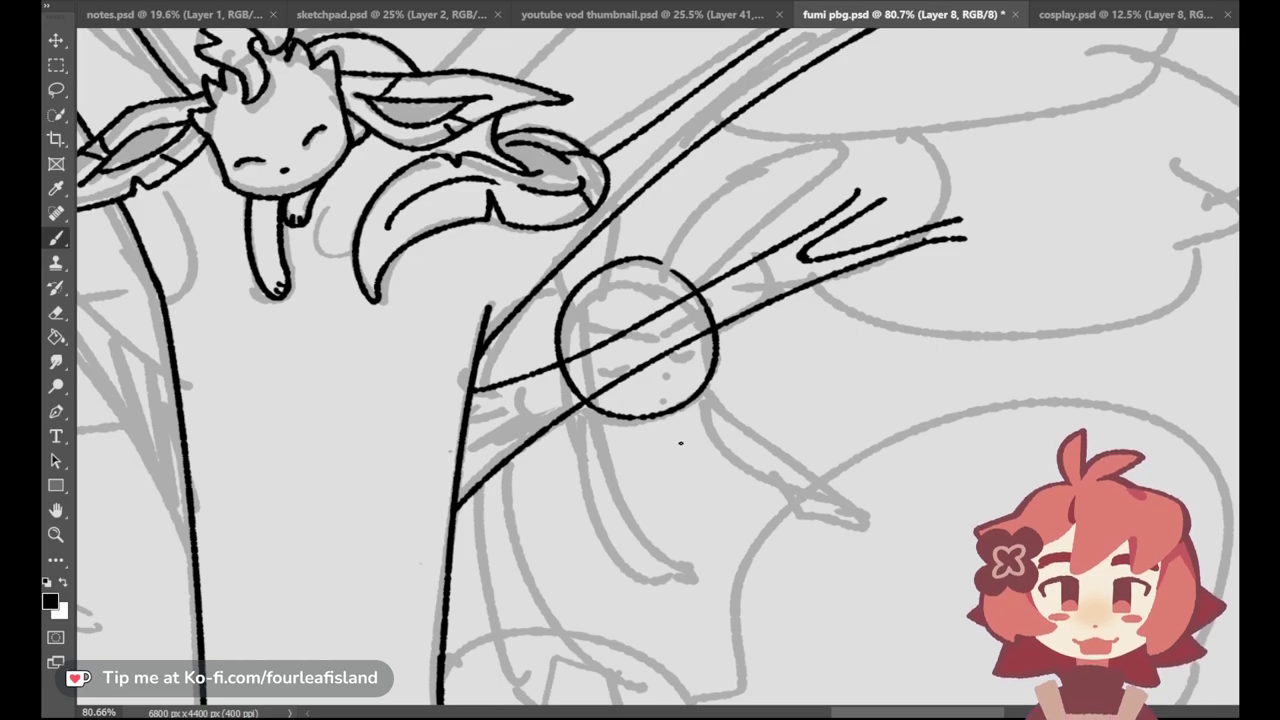
pyautogui.moveTo(592, 354)
pyautogui.mouseDown()
pyautogui.moveTo(572, 361)
pyautogui.moveTo(599, 392)
pyautogui.moveTo(611, 380)
pyautogui.mouseUp()
pyautogui.moveTo(654, 303); pyautogui.dragTo(673, 319)
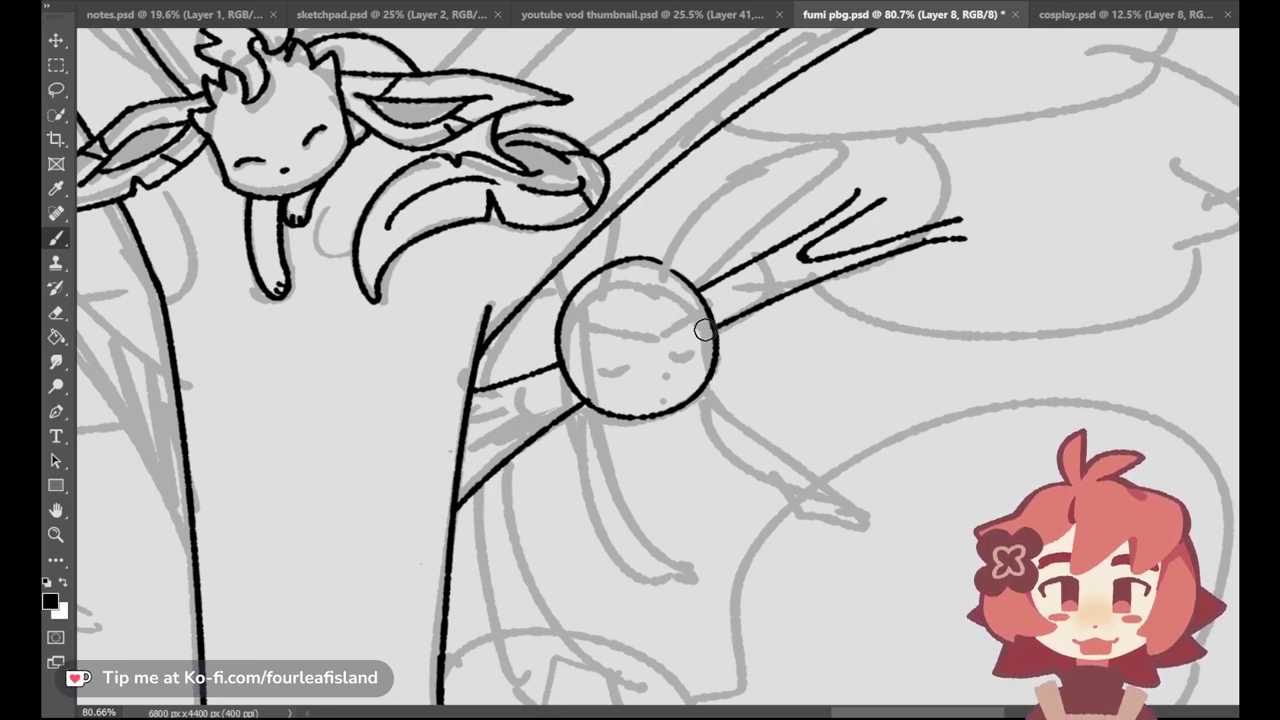
# Step: Erase the right edge of the floating creature's head circle and re-ink it as a flatter cheek line
pyautogui.moveTo(720, 362); pyautogui.dragTo(717, 312)
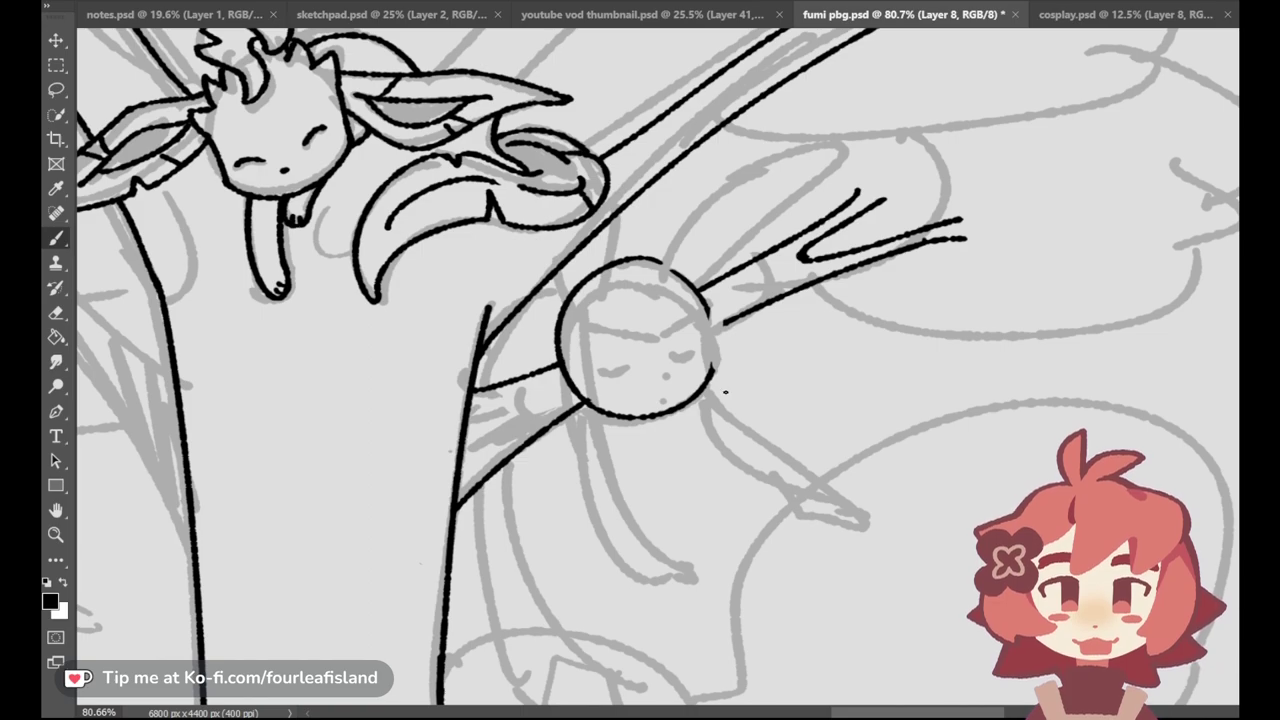
pyautogui.moveTo(709, 312); pyautogui.dragTo(713, 370)
pyautogui.hotkey('ctrl', 'z')
pyautogui.moveTo(709, 312); pyautogui.dragTo(710, 366)
pyautogui.hotkey('ctrl', 'z')
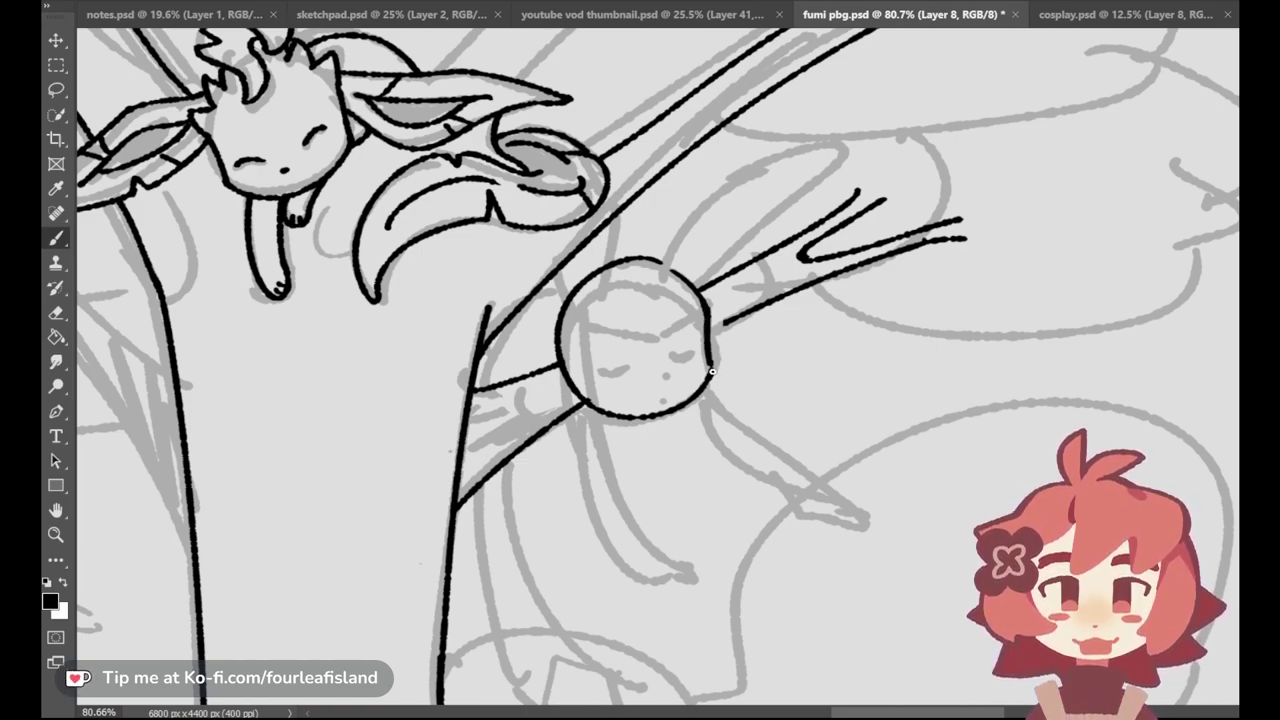
# Step: Ink the floating creature's closed eyes, nose, mouth and the curved line across its forehead
pyautogui.click(680, 374)
pyautogui.hotkey('ctrl', 'z')
pyautogui.moveTo(585, 320); pyautogui.dragTo(670, 338)
pyautogui.hotkey('ctrl', 'z')
pyautogui.hotkey('ctrl', 'z')
pyautogui.hotkey('ctrl', 'z')
pyautogui.hotkey('ctrl', 'z')
pyautogui.hotkey('ctrl', 'z')
pyautogui.moveTo(586, 325)
pyautogui.mouseDown()
pyautogui.moveTo(632, 332)
pyautogui.moveTo(585, 317)
pyautogui.moveTo(691, 305)
pyautogui.moveTo(660, 333)
pyautogui.moveTo(704, 300)
pyautogui.mouseUp()
pyautogui.hotkey('ctrl', 'z')
pyautogui.hotkey('ctrl', 'z')
pyautogui.hotkey('ctrl', 'z')
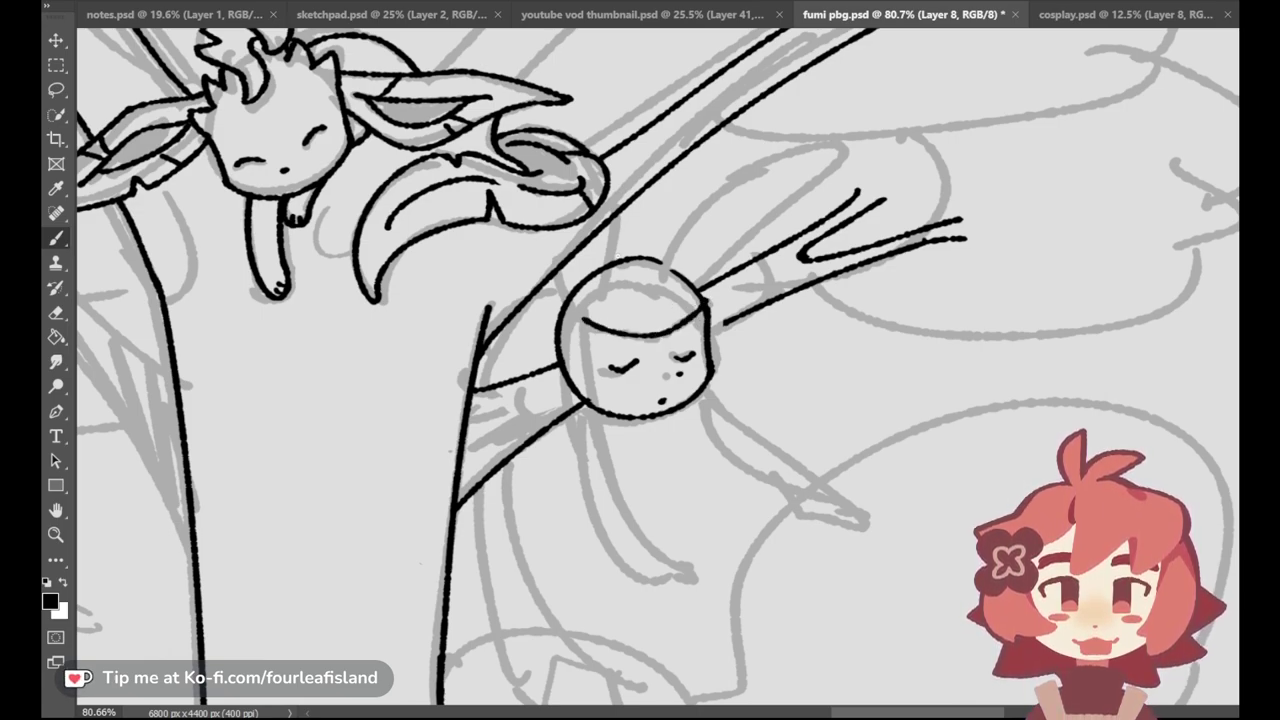
# Step: Ink a raised arc over the top of the floating creature's head and erase the original circle line beneath it
pyautogui.moveTo(609, 258)
pyautogui.mouseDown()
pyautogui.moveTo(644, 243)
pyautogui.moveTo(698, 281)
pyautogui.mouseUp()
pyautogui.hotkey('ctrl', 'z')
pyautogui.hotkey('ctrl', 'z')
pyautogui.hotkey('ctrl', 'z')
pyautogui.hotkey('ctrl', 'z')
pyautogui.hotkey('ctrl', 'z')
pyautogui.hotkey('ctrl', 'z')
pyautogui.moveTo(642, 245); pyautogui.dragTo(703, 291)
pyautogui.hotkey('ctrl', 'z')
pyautogui.hotkey('ctrl', 'z')
pyautogui.moveTo(654, 248); pyautogui.dragTo(705, 297)
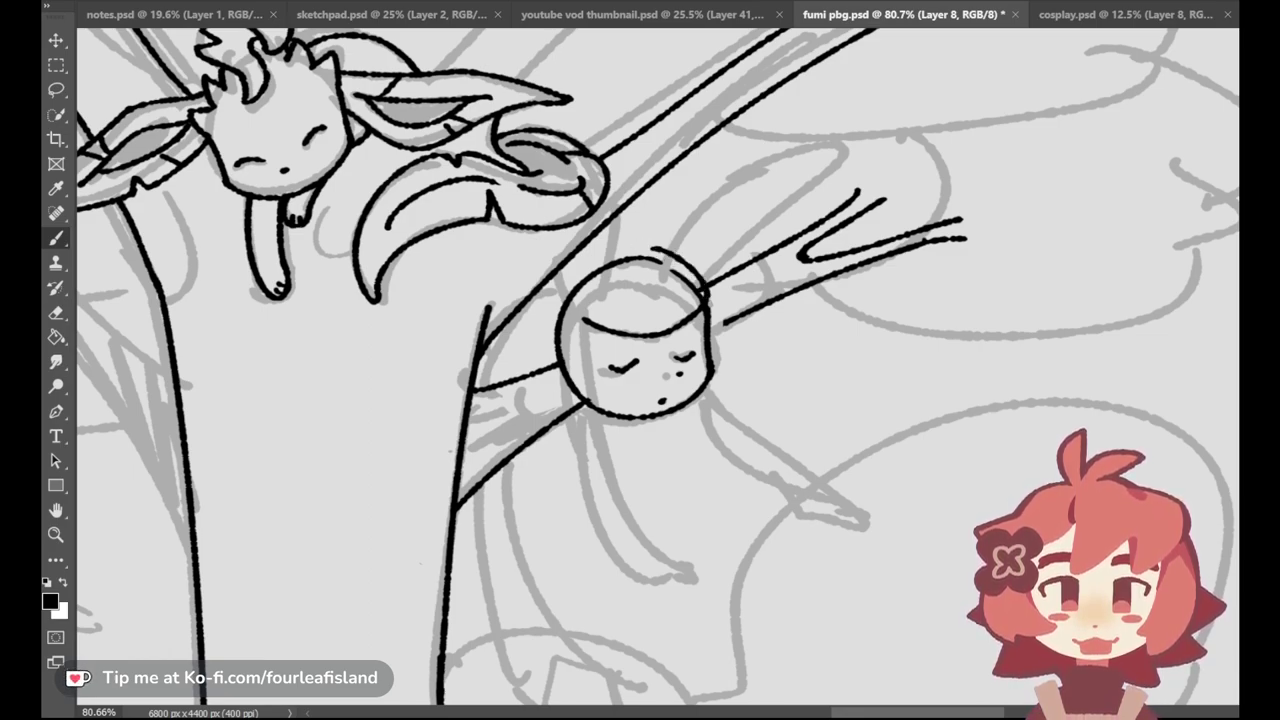
pyautogui.hotkey('ctrl', 'z')
pyautogui.moveTo(625, 249)
pyautogui.mouseDown()
pyautogui.moveTo(640, 244)
pyautogui.moveTo(685, 292)
pyautogui.mouseUp()
pyautogui.hotkey('ctrl', 'z')
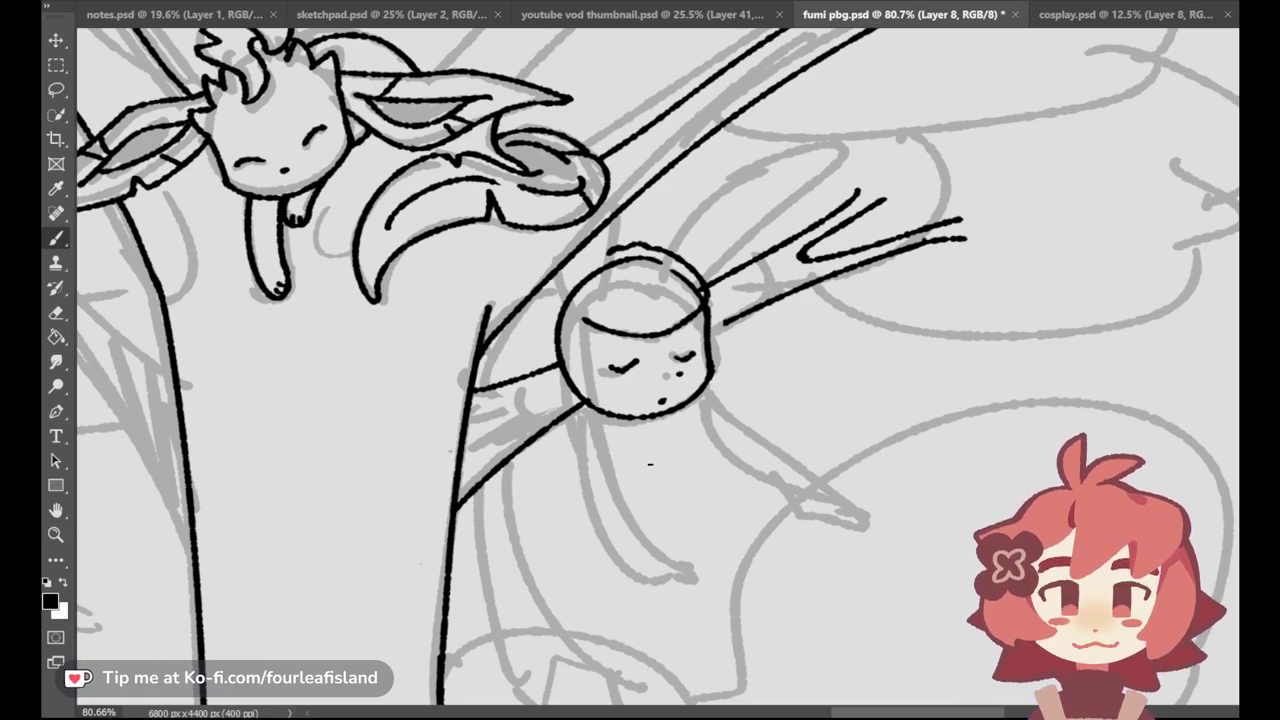
pyautogui.moveTo(621, 264); pyautogui.dragTo(643, 263)
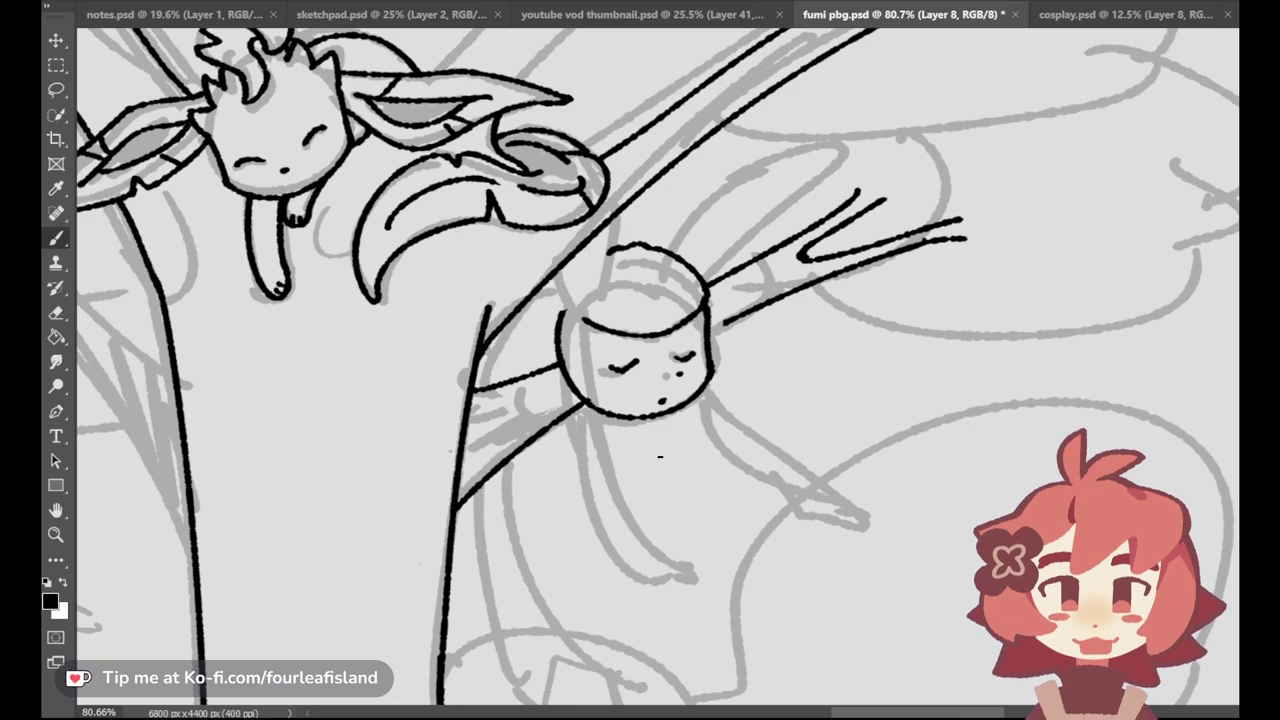
# Step: Ink the two edges of the floating creature's left ear between the upper branch and the forehead line
pyautogui.moveTo(556, 275)
pyautogui.mouseDown()
pyautogui.moveTo(572, 320)
pyautogui.moveTo(555, 276)
pyautogui.mouseUp()
pyautogui.hotkey('ctrl', 'z')
pyautogui.hotkey('ctrl', 'z')
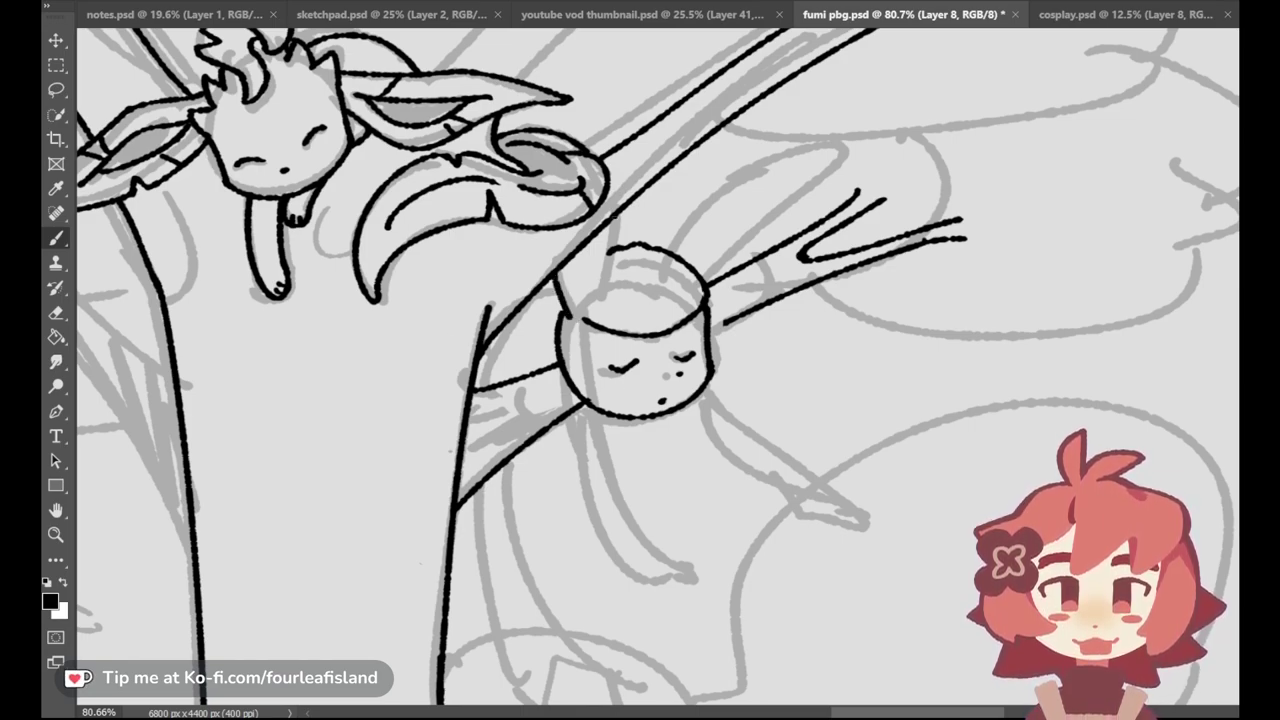
pyautogui.hotkey('ctrl', 'z')
pyautogui.moveTo(619, 215); pyautogui.dragTo(597, 338)
pyautogui.hotkey('ctrl', 'z')
pyautogui.hotkey('ctrl', 'z')
pyautogui.hotkey('ctrl', 'z')
pyautogui.hotkey('ctrl', 'z')
pyautogui.moveTo(626, 207); pyautogui.dragTo(597, 326)
pyautogui.hotkey('ctrl', 'z')
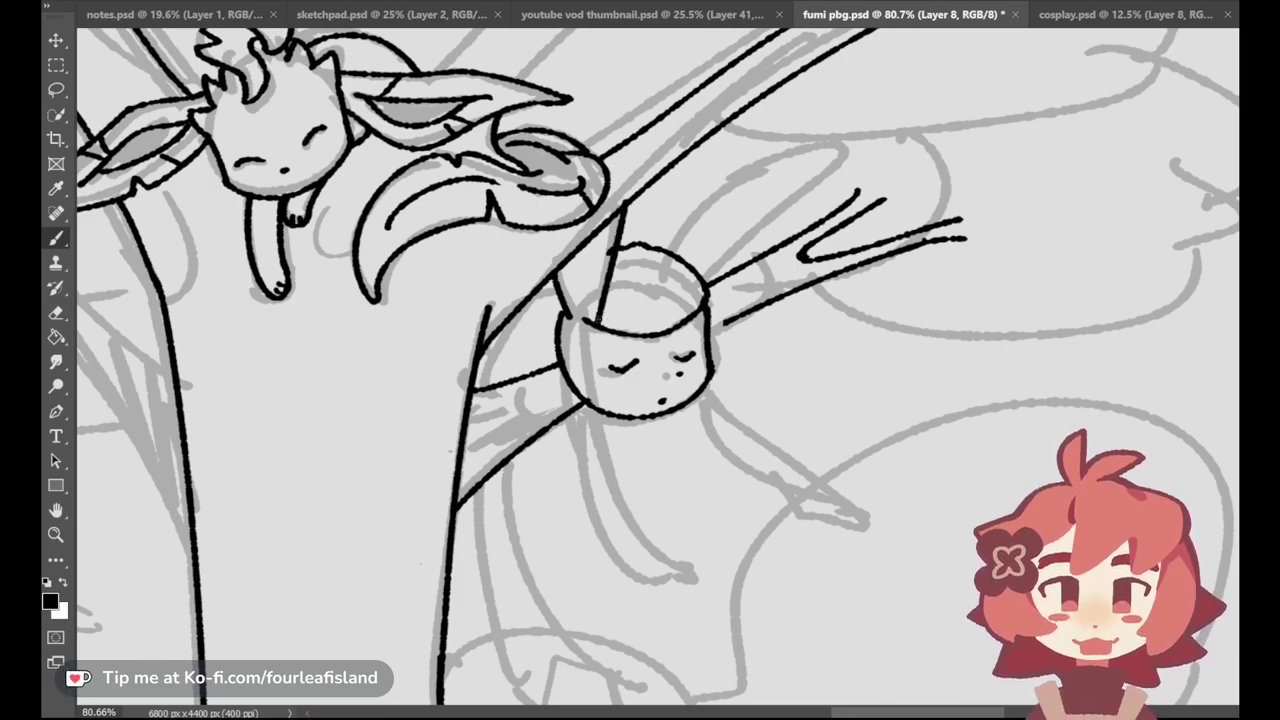
# Step: Re-ink the right edge of the floating creature's left ear, from the upper branch down to the forehead line
pyautogui.hotkey('ctrl', 'z')
pyautogui.moveTo(624, 210); pyautogui.dragTo(598, 324)
pyautogui.hotkey('ctrl', 'z')
pyautogui.moveTo(625, 208); pyautogui.dragTo(599, 325)
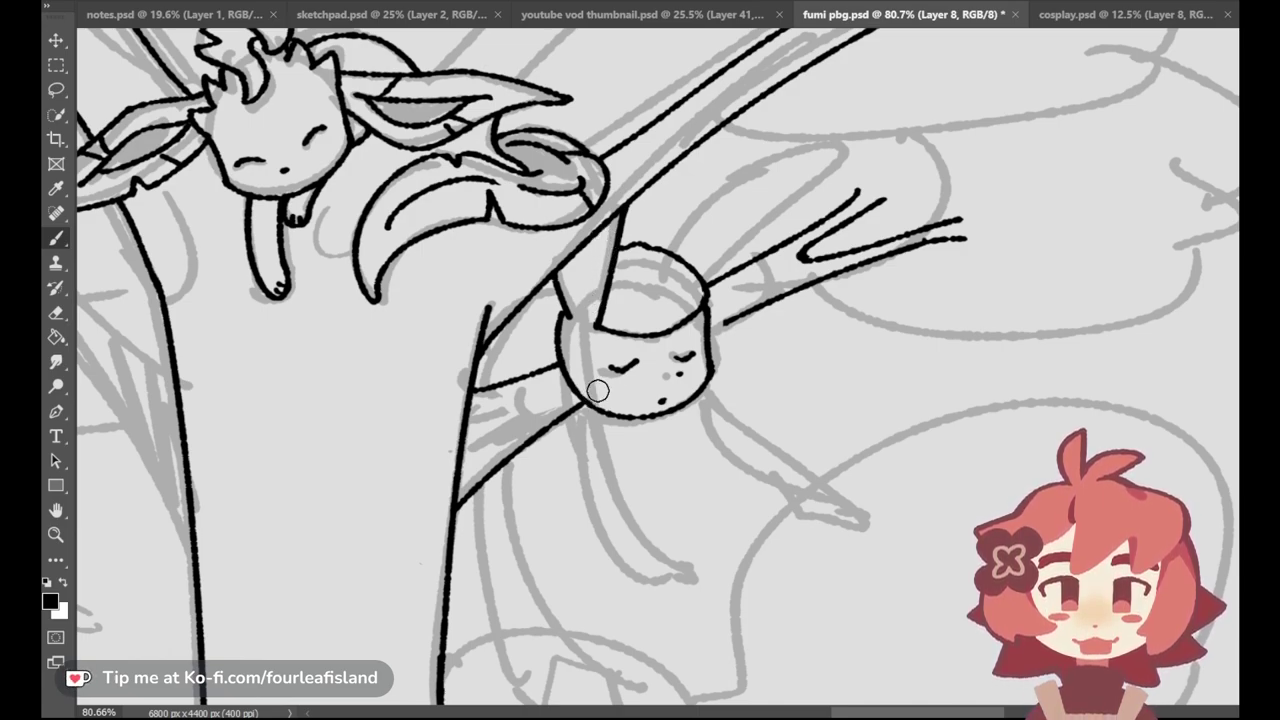
pyautogui.hotkey('ctrl', 'z')
# Step: Ink two curved lines across the floating creature's crown, running from the raised head arc to the forehead line
pyautogui.moveTo(625, 251)
pyautogui.mouseDown()
pyautogui.moveTo(649, 333)
pyautogui.moveTo(676, 281)
pyautogui.moveTo(665, 336)
pyautogui.mouseUp()
pyautogui.hotkey('ctrl', 'z')
pyautogui.hotkey('ctrl', 'z')
pyautogui.hotkey('ctrl', 'z')
pyautogui.hotkey('ctrl', 'z')
pyautogui.hotkey('ctrl', 'z')
pyautogui.hotkey('ctrl', 'z')
pyautogui.moveTo(677, 288); pyautogui.dragTo(663, 332)
pyautogui.hotkey('ctrl', 'z')
pyautogui.hotkey('ctrl', 'z')
pyautogui.moveTo(676, 287); pyautogui.dragTo(665, 331)
pyautogui.moveTo(588, 305)
pyautogui.mouseDown()
pyautogui.moveTo(572, 479)
pyautogui.moveTo(588, 537)
pyautogui.mouseUp()
pyautogui.hotkey('ctrl', 'z')
pyautogui.hotkey('ctrl', 'z')
pyautogui.moveTo(591, 314)
pyautogui.mouseDown()
pyautogui.moveTo(567, 478)
pyautogui.moveTo(577, 376)
pyautogui.moveTo(585, 457)
pyautogui.moveTo(589, 334)
pyautogui.moveTo(592, 512)
pyautogui.mouseUp()
pyautogui.hotkey('ctrl', 'z')
pyautogui.hotkey('ctrl', 'z')
pyautogui.hotkey('ctrl', 'z')
pyautogui.hotkey('ctrl', 'z')
pyautogui.hotkey('ctrl', 'z')
pyautogui.moveTo(588, 346); pyautogui.dragTo(592, 516)
pyautogui.hotkey('ctrl', 'z')
pyautogui.moveTo(594, 320); pyautogui.dragTo(598, 520)
pyautogui.hotkey('ctrl', 'z')
pyautogui.moveTo(597, 322); pyautogui.dragTo(595, 518)
pyautogui.hotkey('ctrl', 'z')
pyautogui.hotkey('ctrl', 'z')
pyautogui.hotkey('ctrl', 'z')
pyautogui.moveTo(602, 330); pyautogui.dragTo(595, 515)
pyautogui.hotkey('ctrl', 'z')
pyautogui.hotkey('ctrl', 'z')
pyautogui.hotkey('ctrl', 'z')
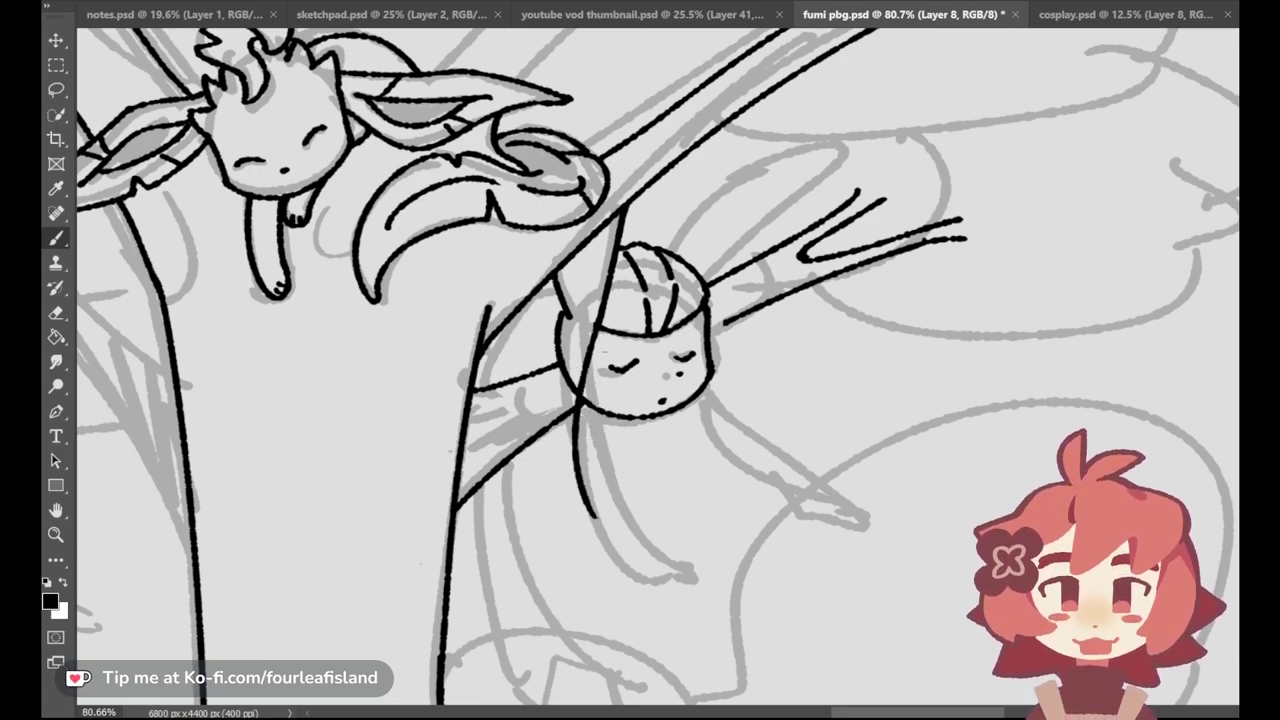
pyautogui.hotkey('ctrl', 'z')
# Step: Ink two long curved strands hanging from the left end of the forehead line to below the floating creature's chin
pyautogui.moveTo(606, 332)
pyautogui.mouseDown()
pyautogui.moveTo(609, 490)
pyautogui.moveTo(628, 514)
pyautogui.mouseUp()
pyautogui.hotkey('ctrl', 'z')
pyautogui.hotkey('ctrl', 'z')
pyautogui.moveTo(600, 318)
pyautogui.mouseDown()
pyautogui.moveTo(566, 500)
pyautogui.moveTo(578, 526)
pyautogui.mouseUp()
pyautogui.hotkey('ctrl', 'z')
pyautogui.moveTo(600, 322)
pyautogui.mouseDown()
pyautogui.moveTo(574, 518)
pyautogui.moveTo(572, 500)
pyautogui.mouseUp()
pyautogui.hotkey('ctrl', 'z')
pyautogui.hotkey('ctrl', 'z')
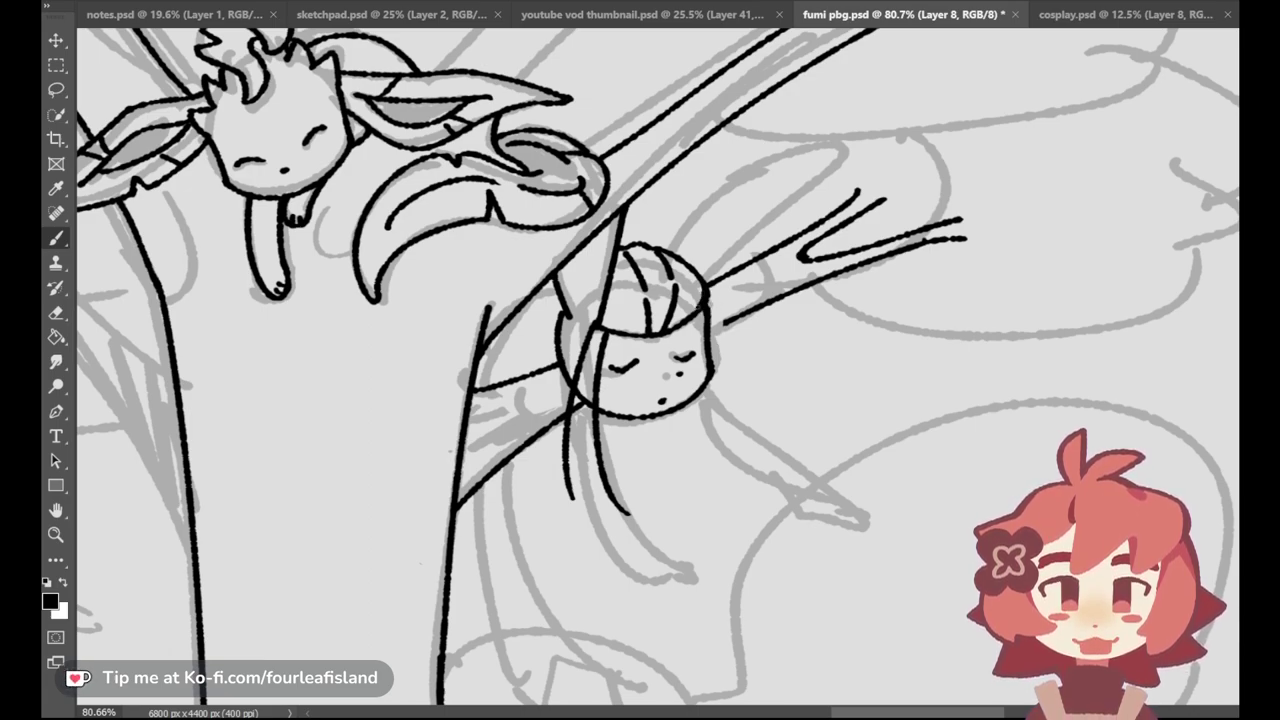
pyautogui.hotkey('ctrl', 'z')
pyautogui.moveTo(707, 308)
pyautogui.mouseDown()
pyautogui.moveTo(754, 415)
pyautogui.moveTo(836, 472)
pyautogui.mouseUp()
pyautogui.hotkey('ctrl', 'z')
pyautogui.hotkey('ctrl', 'z')
pyautogui.moveTo(712, 312)
pyautogui.mouseDown()
pyautogui.moveTo(836, 466)
pyautogui.moveTo(838, 450)
pyautogui.mouseUp()
pyautogui.hotkey('ctrl', 'z')
pyautogui.hotkey('ctrl', 'z')
pyautogui.hotkey('ctrl', 'z')
pyautogui.moveTo(710, 298)
pyautogui.mouseDown()
pyautogui.moveTo(846, 412)
pyautogui.moveTo(830, 404)
pyautogui.mouseUp()
pyautogui.hotkey('ctrl', 'z')
pyautogui.hotkey('ctrl', 'z')
pyautogui.moveTo(710, 297); pyautogui.dragTo(830, 400)
pyautogui.hotkey('ctrl', 'z')
pyautogui.moveTo(709, 297)
pyautogui.mouseDown()
pyautogui.moveTo(774, 430)
pyautogui.moveTo(818, 429)
pyautogui.mouseUp()
pyautogui.hotkey('ctrl', 'z')
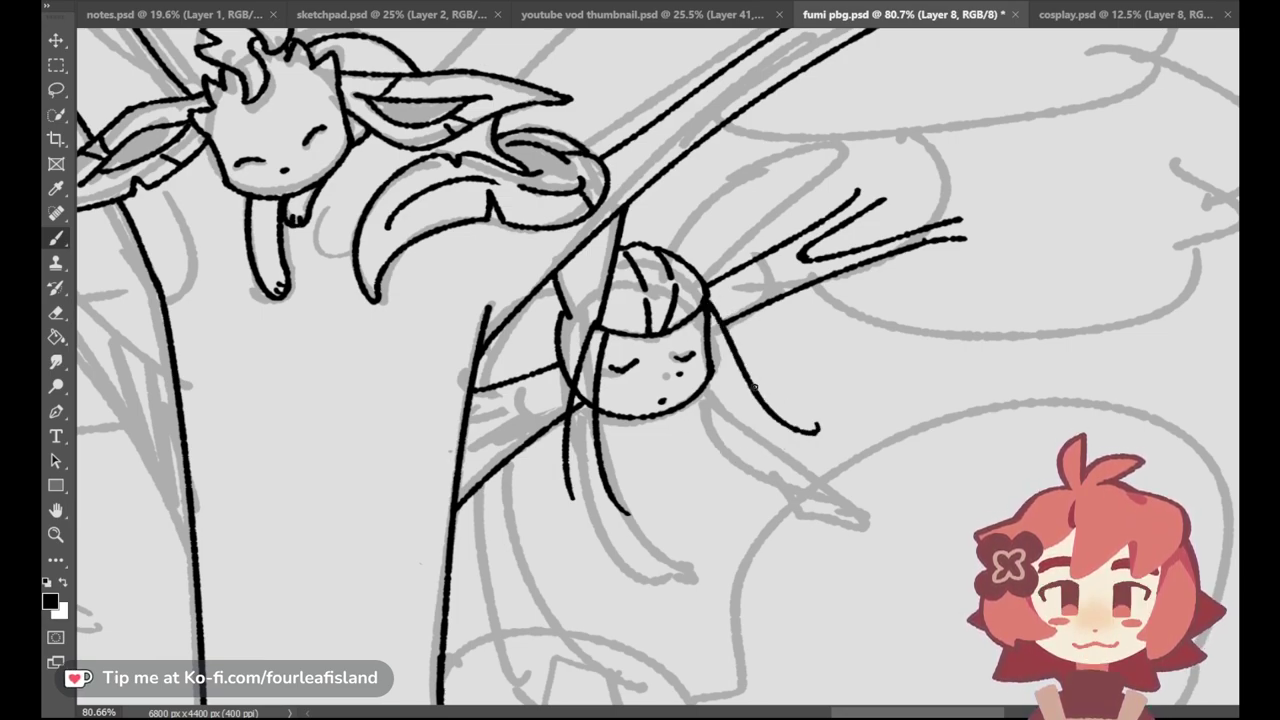
pyautogui.hotkey('ctrl', 'z')
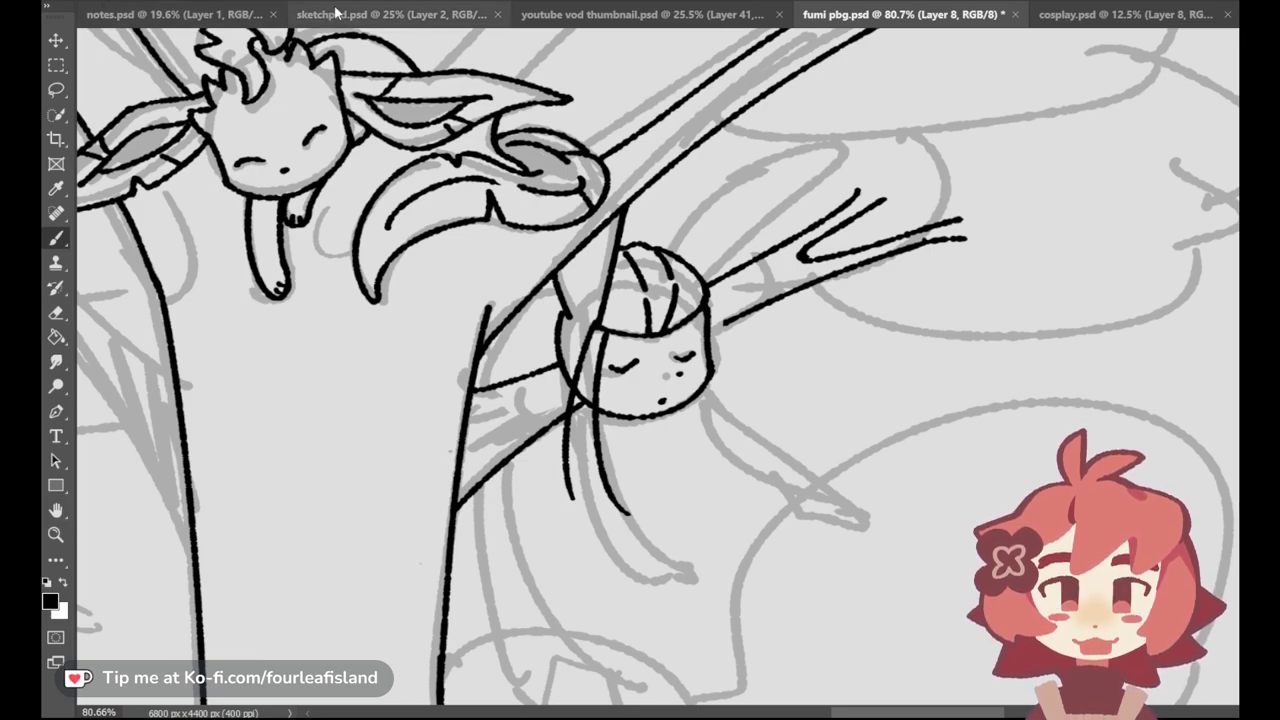
# Step: Switch to sketchpad.psd, clear the existing doodles and add a new layer
pyautogui.click(395, 14)
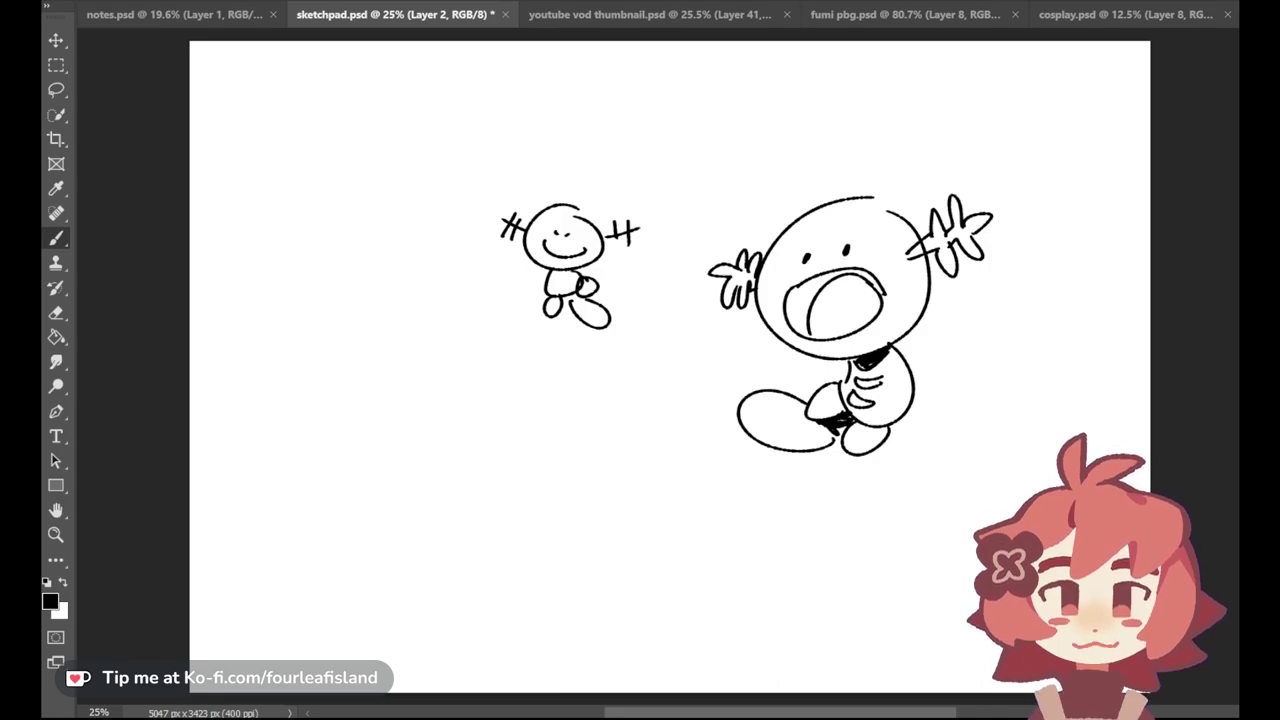
pyautogui.hotkey('ctrl', 'a')
pyautogui.press('Delete')
pyautogui.hotkey('ctrl', 'shift', 'alt', 'n')
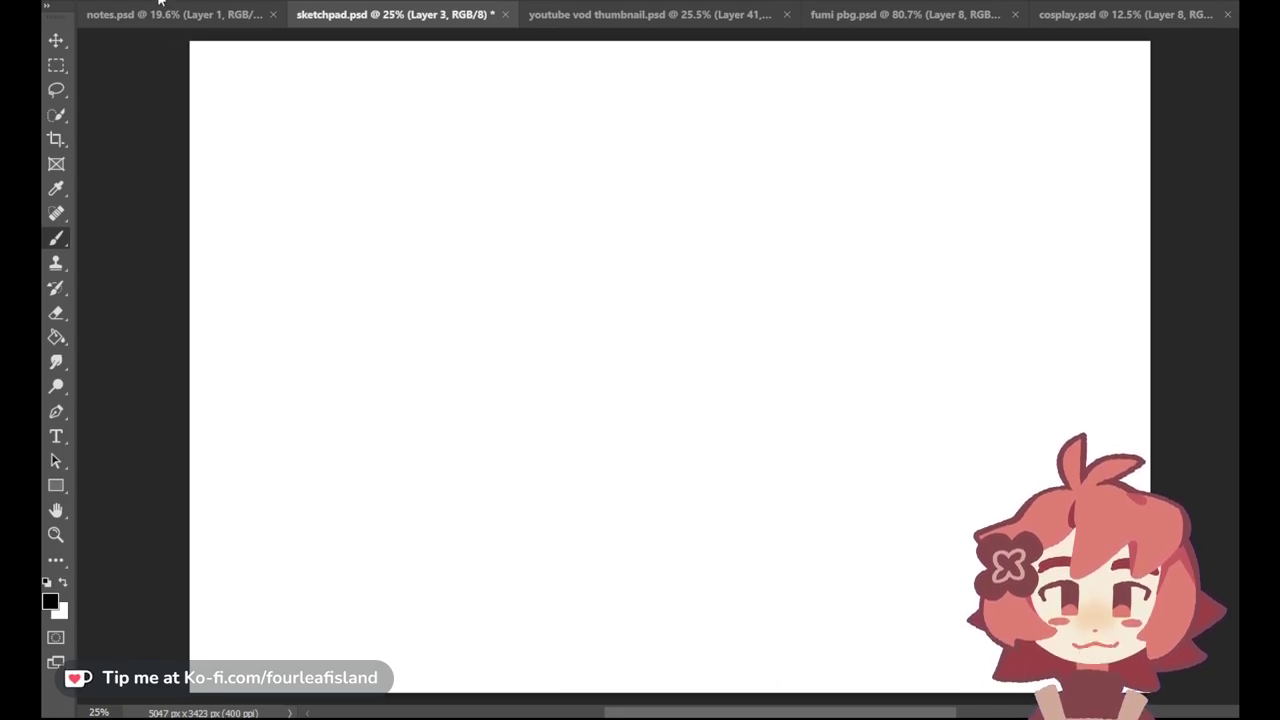
# Step: Sketch a bent limb with a rounded end and the side edge of a body in the left half of the canvas
pyautogui.moveTo(438, 316)
pyautogui.mouseDown()
pyautogui.moveTo(384, 402)
pyautogui.moveTo(437, 454)
pyautogui.mouseUp()
pyautogui.moveTo(364, 400)
pyautogui.mouseDown()
pyautogui.moveTo(316, 452)
pyautogui.moveTo(398, 526)
pyautogui.mouseUp()
pyautogui.hotkey('ctrl', 'z')
pyautogui.moveTo(316, 462)
pyautogui.mouseDown()
pyautogui.moveTo(396, 524)
pyautogui.moveTo(528, 534)
pyautogui.mouseUp()
pyautogui.hotkey('ctrl', 'z')
pyautogui.hotkey('ctrl', 'z')
pyautogui.hotkey('ctrl', 'z')
pyautogui.moveTo(334, 386)
pyautogui.mouseDown()
pyautogui.moveTo(318, 443)
pyautogui.moveTo(405, 415)
pyautogui.mouseUp()
pyautogui.moveTo(316, 452)
pyautogui.mouseDown()
pyautogui.moveTo(394, 487)
pyautogui.moveTo(470, 570)
pyautogui.moveTo(416, 537)
pyautogui.moveTo(485, 566)
pyautogui.mouseUp()
pyautogui.hotkey('ctrl', 'z')
pyautogui.hotkey('ctrl', 'z')
pyautogui.hotkey('ctrl', 'z')
pyautogui.hotkey('ctrl', 'z')
pyautogui.moveTo(412, 537); pyautogui.dragTo(511, 548)
pyautogui.moveTo(514, 398); pyautogui.dragTo(530, 550)
pyautogui.hotkey('ctrl', 'z')
pyautogui.hotkey('ctrl', 'z')
pyautogui.moveTo(503, 358); pyautogui.dragTo(524, 532)
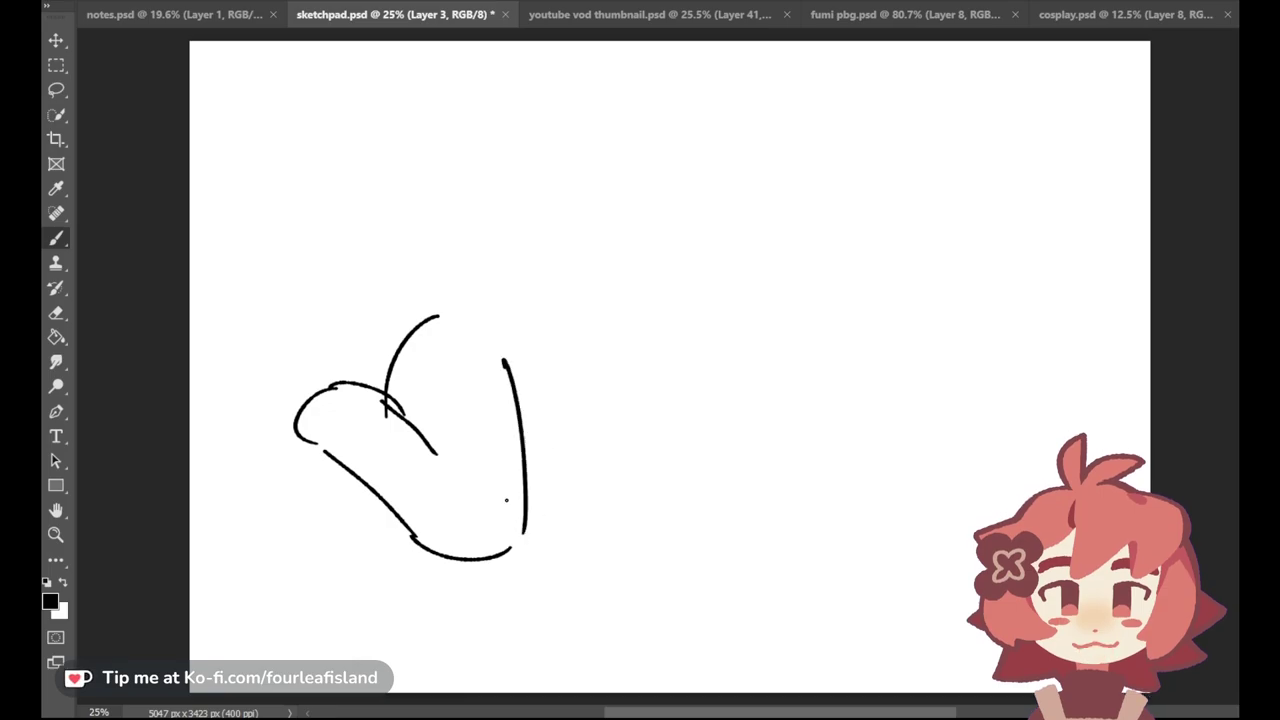
# Step: Sketch the curved top of the left body and a small hand shape at its end near the canvas centre
pyautogui.moveTo(432, 318); pyautogui.dragTo(516, 336)
pyautogui.hotkey('ctrl', 'z')
pyautogui.moveTo(424, 314)
pyautogui.mouseDown()
pyautogui.moveTo(545, 332)
pyautogui.moveTo(517, 323)
pyautogui.mouseUp()
pyautogui.hotkey('ctrl', 'z')
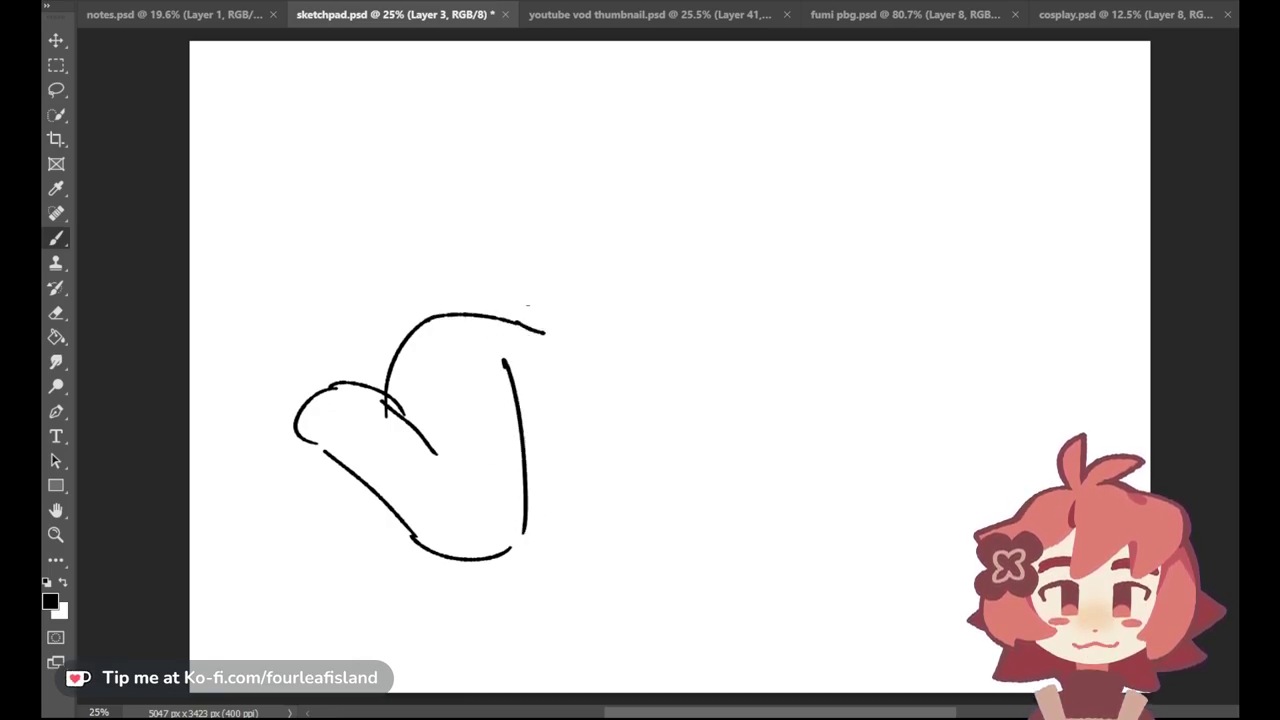
pyautogui.moveTo(544, 301)
pyautogui.mouseDown()
pyautogui.moveTo(579, 304)
pyautogui.moveTo(590, 343)
pyautogui.mouseUp()
pyautogui.hotkey('ctrl', 'z')
pyautogui.moveTo(591, 303)
pyautogui.mouseDown()
pyautogui.moveTo(608, 309)
pyautogui.moveTo(602, 321)
pyautogui.mouseUp()
pyautogui.hotkey('ctrl', 'z')
# Step: Sketch a long slanted limb running down from beside the small central hand
pyautogui.moveTo(561, 398); pyautogui.dragTo(630, 336)
pyautogui.hotkey('ctrl', 'z')
pyautogui.moveTo(626, 338)
pyautogui.mouseDown()
pyautogui.moveTo(663, 386)
pyautogui.moveTo(716, 500)
pyautogui.mouseUp()
pyautogui.hotkey('ctrl', 'z')
pyautogui.moveTo(575, 374); pyautogui.dragTo(652, 528)
pyautogui.hotkey('ctrl', 'z')
# Step: Sketch a rounded body arching up from the slanted limb and coming down its far side
pyautogui.moveTo(718, 466); pyautogui.dragTo(748, 438)
pyautogui.hotkey('ctrl', 'z')
pyautogui.moveTo(652, 338)
pyautogui.mouseDown()
pyautogui.moveTo(675, 317)
pyautogui.moveTo(648, 320)
pyautogui.moveTo(744, 334)
pyautogui.mouseUp()
pyautogui.hotkey('ctrl', 'z')
pyautogui.hotkey('ctrl', 'z')
pyautogui.moveTo(655, 315)
pyautogui.mouseDown()
pyautogui.moveTo(746, 316)
pyautogui.moveTo(728, 293)
pyautogui.moveTo(752, 322)
pyautogui.moveTo(777, 503)
pyautogui.mouseUp()
pyautogui.hotkey('ctrl', 'z')
pyautogui.moveTo(754, 336); pyautogui.dragTo(770, 472)
pyautogui.hotkey('ctrl', 'z')
pyautogui.hotkey('ctrl', 'z')
pyautogui.moveTo(750, 307); pyautogui.dragTo(774, 494)
pyautogui.hotkey('ctrl', 'z')
pyautogui.moveTo(679, 363)
pyautogui.mouseDown()
pyautogui.moveTo(700, 458)
pyautogui.moveTo(735, 521)
pyautogui.mouseUp()
pyautogui.hotkey('ctrl', 'z')
pyautogui.moveTo(673, 386)
pyautogui.mouseDown()
pyautogui.moveTo(718, 526)
pyautogui.moveTo(793, 526)
pyautogui.mouseUp()
pyautogui.hotkey('ctrl', 'z')
pyautogui.moveTo(788, 418); pyautogui.dragTo(752, 502)
pyautogui.hotkey('ctrl', 'z')
pyautogui.moveTo(779, 440)
pyautogui.mouseDown()
pyautogui.moveTo(754, 501)
pyautogui.moveTo(779, 482)
pyautogui.mouseUp()
# Step: Sketch a raised forearm with an open, fingered hand beside the right body and round off the limbs' lower ends
pyautogui.moveTo(806, 348)
pyautogui.mouseDown()
pyautogui.moveTo(771, 417)
pyautogui.moveTo(838, 366)
pyautogui.mouseUp()
pyautogui.hotkey('ctrl', 'z')
pyautogui.moveTo(839, 364); pyautogui.dragTo(797, 522)
pyautogui.hotkey('ctrl', 'z')
pyautogui.hotkey('ctrl', 'z')
pyautogui.hotkey('ctrl', 'z')
pyautogui.moveTo(788, 347); pyautogui.dragTo(769, 403)
pyautogui.moveTo(780, 347)
pyautogui.mouseDown()
pyautogui.moveTo(825, 350)
pyautogui.moveTo(808, 340)
pyautogui.moveTo(834, 367)
pyautogui.mouseUp()
pyautogui.hotkey('ctrl', 'z')
pyautogui.moveTo(836, 358)
pyautogui.mouseDown()
pyautogui.moveTo(805, 503)
pyautogui.moveTo(830, 402)
pyautogui.moveTo(790, 538)
pyautogui.mouseUp()
pyautogui.hotkey('ctrl', 'z')
pyautogui.hotkey('ctrl', 'z')
pyautogui.moveTo(630, 538); pyautogui.dragTo(702, 538)
pyautogui.moveTo(815, 312)
pyautogui.mouseDown()
pyautogui.moveTo(809, 356)
pyautogui.moveTo(786, 316)
pyautogui.moveTo(822, 252)
pyautogui.moveTo(828, 291)
pyautogui.moveTo(878, 274)
pyautogui.moveTo(828, 292)
pyautogui.moveTo(868, 270)
pyautogui.moveTo(873, 288)
pyautogui.moveTo(839, 307)
pyautogui.mouseUp()
pyautogui.hotkey('ctrl', 'z')
pyautogui.hotkey('ctrl', 'z')
pyautogui.hotkey('ctrl', 'z')
pyautogui.hotkey('ctrl', 'z')
pyautogui.moveTo(846, 310); pyautogui.dragTo(829, 363)
pyautogui.hotkey('ctrl', 'z')
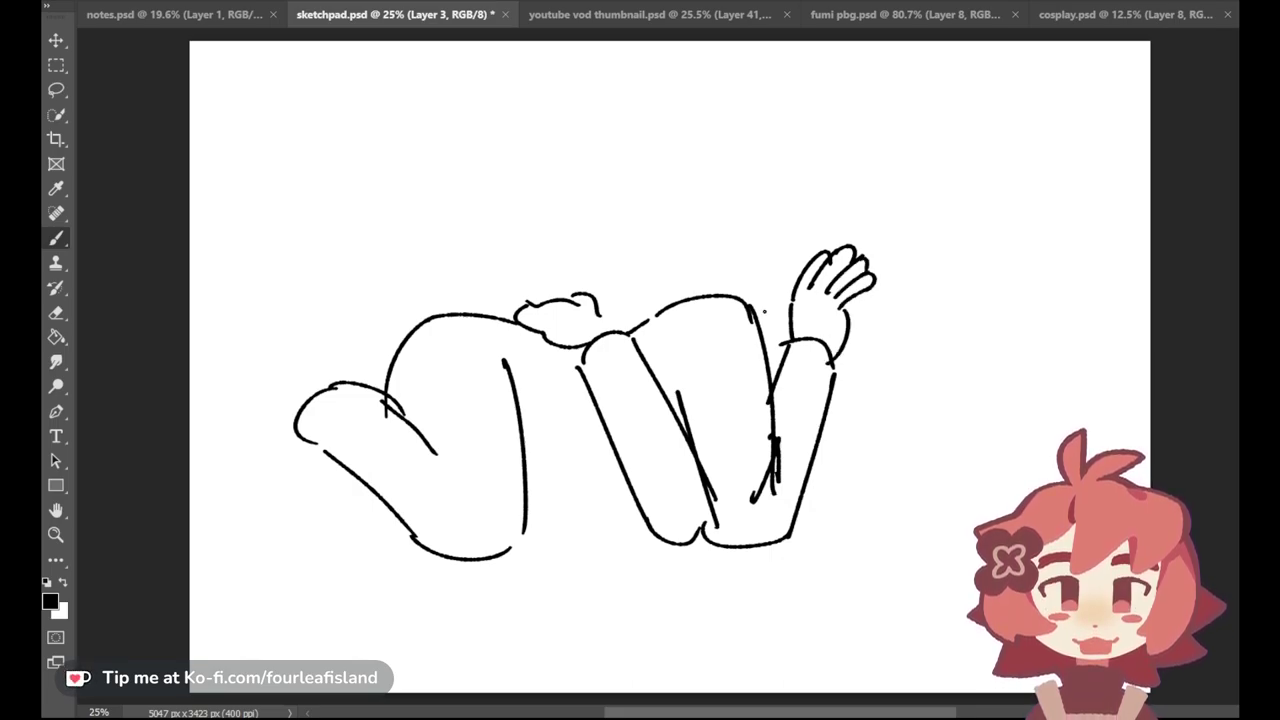
# Step: Sketch a jagged spiky shape above the right body and a pointed shape above the left body
pyautogui.moveTo(776, 249); pyautogui.dragTo(750, 281)
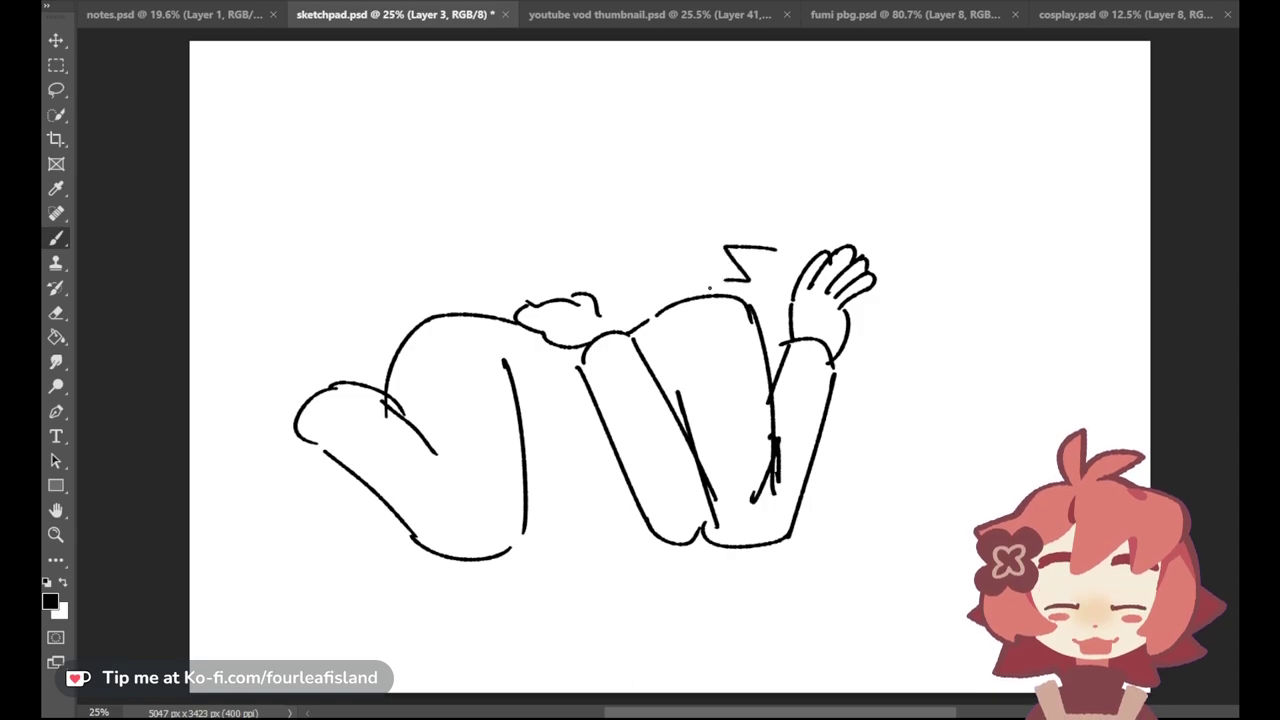
pyautogui.moveTo(421, 254)
pyautogui.mouseDown()
pyautogui.moveTo(469, 305)
pyautogui.moveTo(372, 330)
pyautogui.moveTo(390, 343)
pyautogui.mouseUp()
# Step: Sketch an upper and a lower line extending outward from the bent limb toward the canvas's left edge
pyautogui.moveTo(235, 442); pyautogui.dragTo(320, 444)
pyautogui.hotkey('ctrl', 'z')
pyautogui.moveTo(207, 508); pyautogui.dragTo(292, 507)
pyautogui.hotkey('ctrl', 'z')
pyautogui.hotkey('ctrl', 'z')
pyautogui.moveTo(225, 447)
pyautogui.mouseDown()
pyautogui.moveTo(281, 431)
pyautogui.moveTo(315, 440)
pyautogui.mouseUp()
pyautogui.hotkey('ctrl', 'z')
pyautogui.moveTo(207, 445); pyautogui.dragTo(317, 445)
pyautogui.hotkey('ctrl', 'z')
pyautogui.hotkey('ctrl', 'z')
pyautogui.moveTo(203, 525)
pyautogui.mouseDown()
pyautogui.moveTo(312, 532)
pyautogui.moveTo(392, 515)
pyautogui.mouseUp()
pyautogui.hotkey('ctrl', 'z')
pyautogui.hotkey('ctrl', 'z')
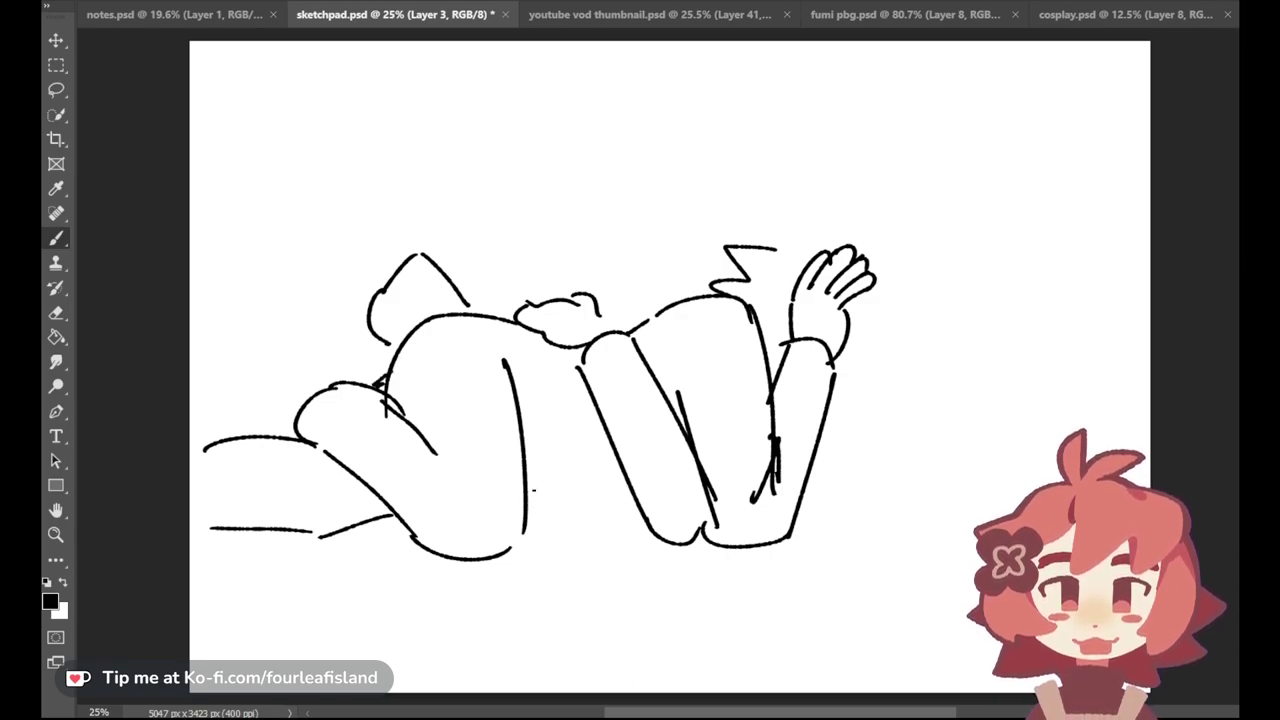
# Step: Sketch a lower edge joining the two bodies and a curve rising outward from the raised forearm beneath the head area
pyautogui.moveTo(528, 500); pyautogui.dragTo(632, 497)
pyautogui.moveTo(829, 414)
pyautogui.mouseDown()
pyautogui.moveTo(898, 410)
pyautogui.moveTo(887, 425)
pyautogui.moveTo(902, 401)
pyautogui.mouseUp()
pyautogui.hotkey('ctrl', 'z')
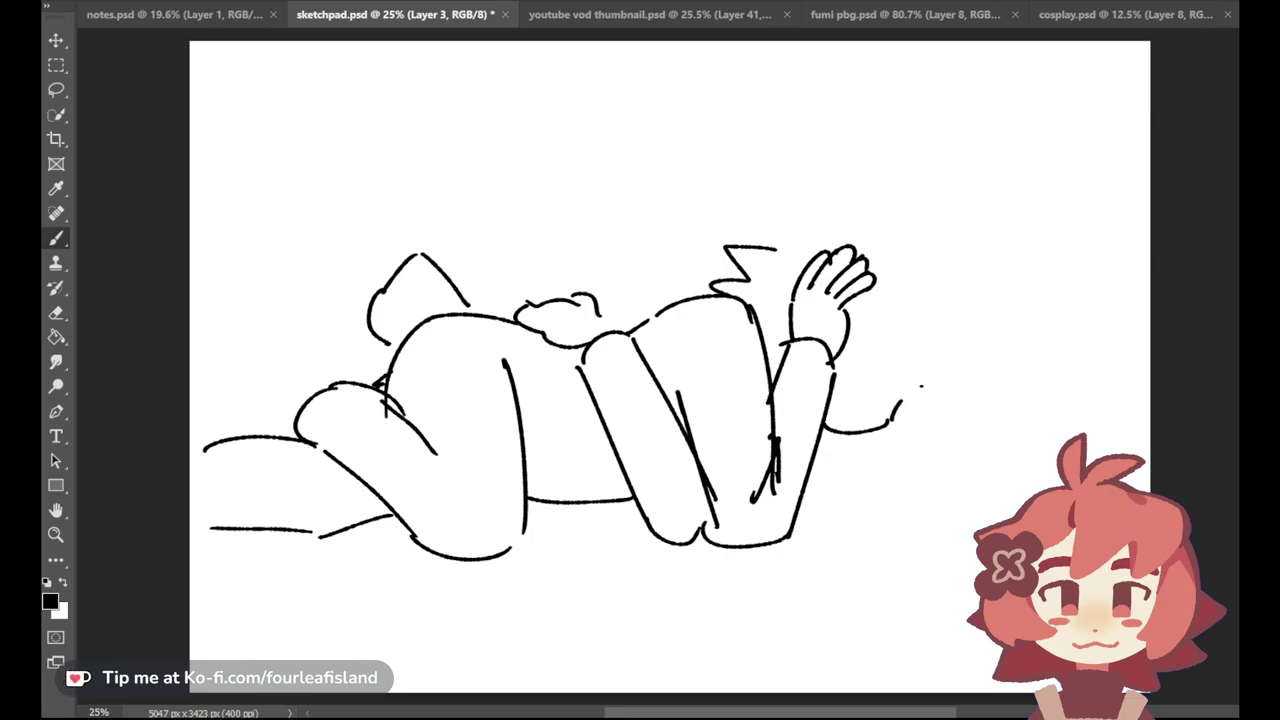
pyautogui.hotkey('ctrl', 'z')
pyautogui.moveTo(820, 438); pyautogui.dragTo(936, 398)
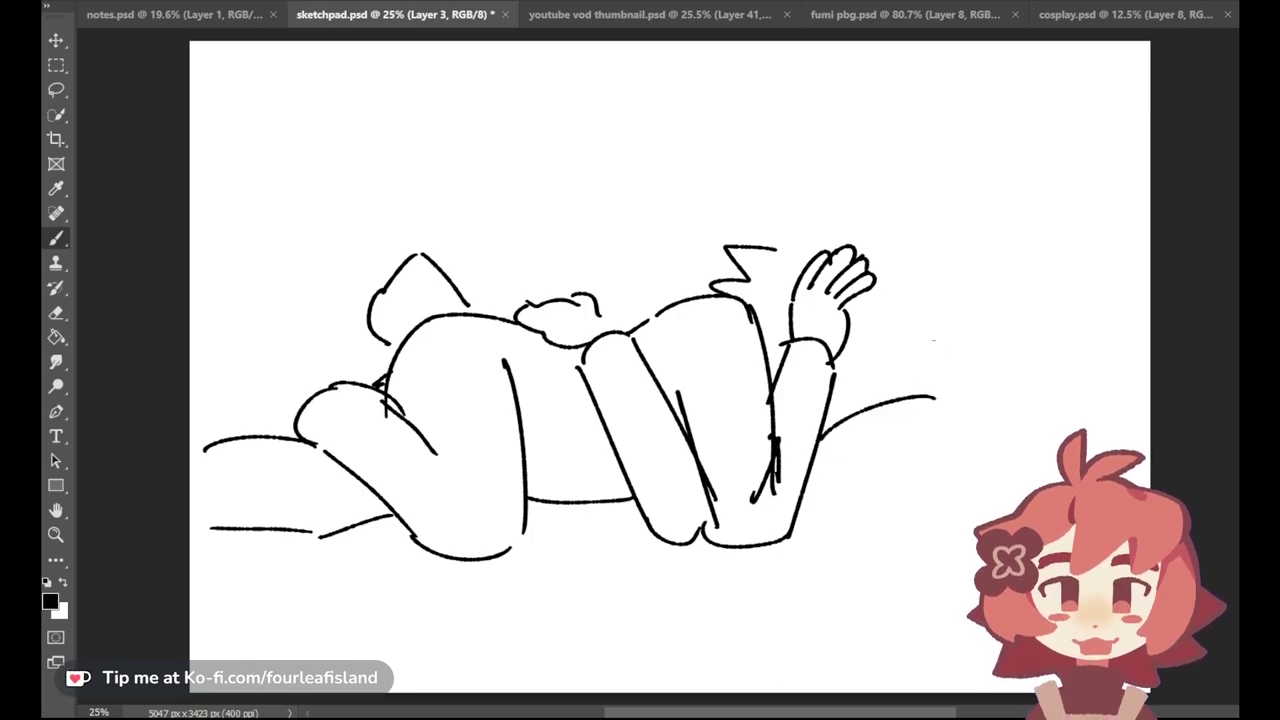
# Step: Sketch the side of the reclining figure's face beside the raised hand, with short marks for the eyes and mouth
pyautogui.moveTo(941, 327)
pyautogui.mouseDown()
pyautogui.moveTo(908, 386)
pyautogui.moveTo(856, 399)
pyautogui.mouseUp()
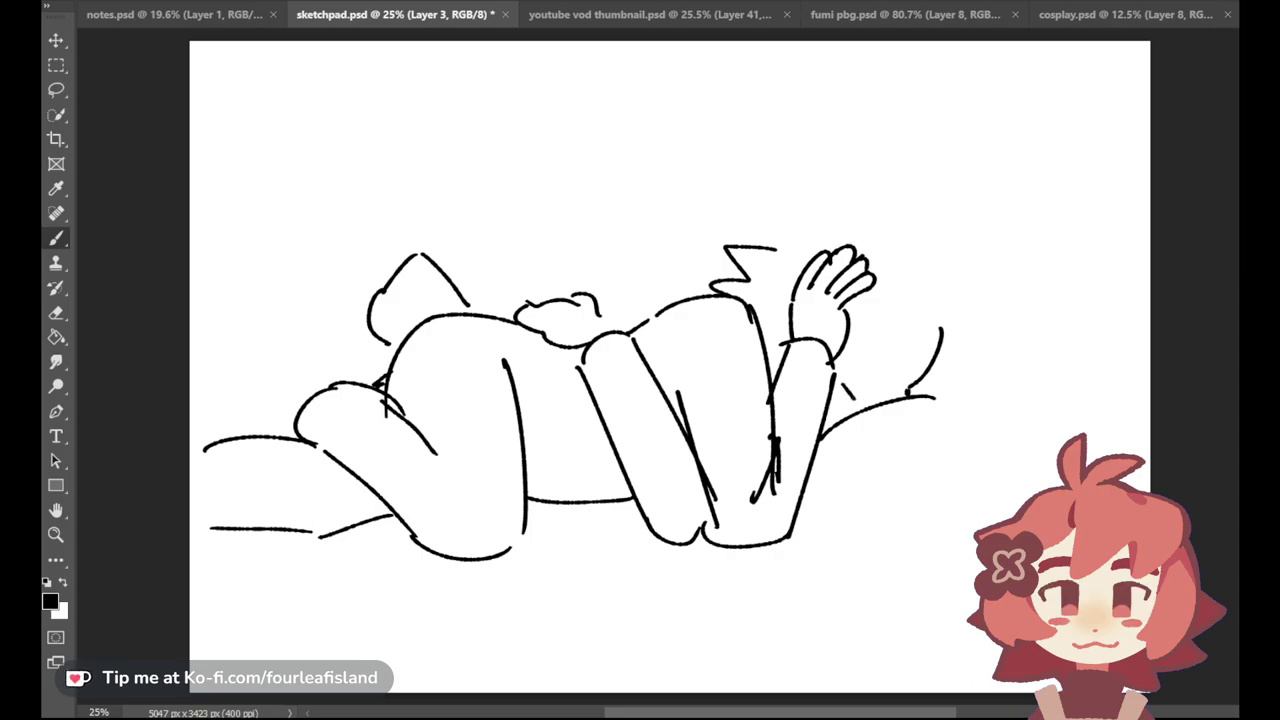
pyautogui.moveTo(865, 316); pyautogui.dragTo(902, 385)
pyautogui.hotkey('ctrl', 'z')
pyautogui.hotkey('ctrl', 'z')
pyautogui.hotkey('ctrl', 'z')
pyautogui.hotkey('ctrl', 'z')
pyautogui.hotkey('ctrl', 'z')
pyautogui.click(886, 362)
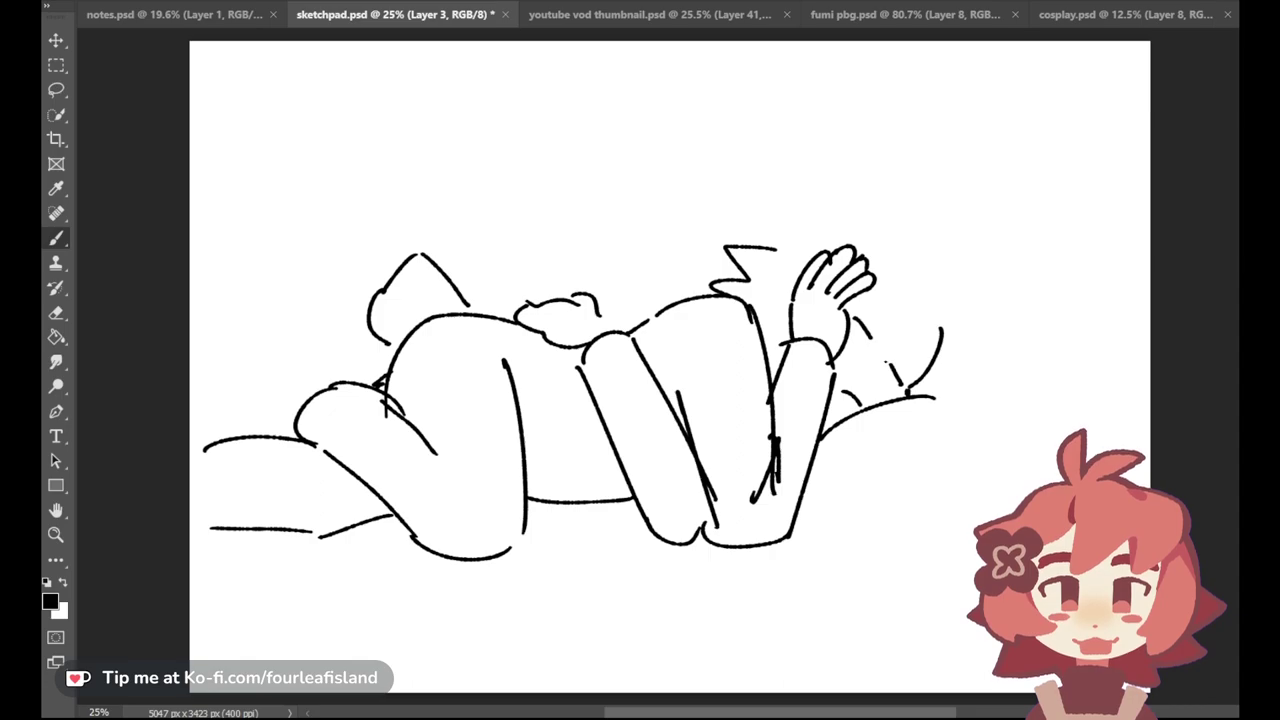
# Step: Sketch the pointed bangs over the face, the spiky hair along its far side and the rounded hair behind the hand
pyautogui.moveTo(896, 253)
pyautogui.mouseDown()
pyautogui.moveTo(880, 320)
pyautogui.moveTo(909, 264)
pyautogui.moveTo(914, 280)
pyautogui.mouseUp()
pyautogui.hotkey('ctrl', 'z')
pyautogui.moveTo(860, 330); pyautogui.dragTo(891, 379)
pyautogui.moveTo(930, 269)
pyautogui.mouseDown()
pyautogui.moveTo(898, 345)
pyautogui.moveTo(942, 402)
pyautogui.mouseUp()
pyautogui.hotkey('ctrl', 'z')
pyautogui.hotkey('ctrl', 'z')
pyautogui.hotkey('ctrl', 'z')
pyautogui.hotkey('ctrl', 'z')
pyautogui.moveTo(962, 299)
pyautogui.mouseDown()
pyautogui.moveTo(984, 370)
pyautogui.moveTo(970, 403)
pyautogui.mouseUp()
pyautogui.moveTo(820, 246)
pyautogui.mouseDown()
pyautogui.moveTo(788, 317)
pyautogui.moveTo(780, 300)
pyautogui.mouseUp()
pyautogui.hotkey('ctrl', 'z')
pyautogui.hotkey('ctrl', 'z')
# Step: Sketch two long, slender rabbit ears extending outward from the reclining figure's head
pyautogui.moveTo(832, 236); pyautogui.dragTo(1000, 138)
pyautogui.hotkey('ctrl', 'z')
pyautogui.moveTo(830, 232); pyautogui.dragTo(1065, 114)
pyautogui.moveTo(1087, 121)
pyautogui.mouseDown()
pyautogui.moveTo(870, 227)
pyautogui.moveTo(995, 170)
pyautogui.mouseUp()
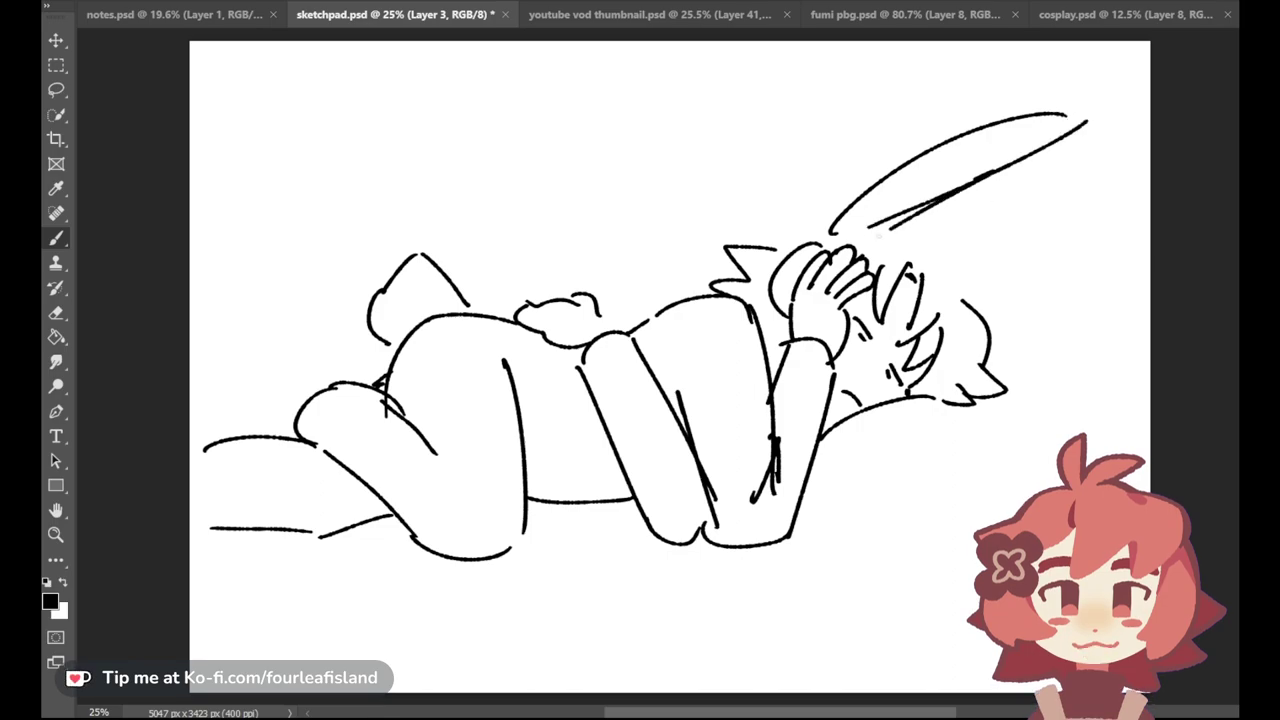
pyautogui.moveTo(926, 280)
pyautogui.mouseDown()
pyautogui.moveTo(1063, 287)
pyautogui.moveTo(1104, 266)
pyautogui.mouseUp()
pyautogui.hotkey('ctrl', 'z')
pyautogui.moveTo(966, 286); pyautogui.dragTo(1145, 263)
pyautogui.moveTo(992, 311); pyautogui.dragTo(1127, 291)
# Step: Add clothing lines across the chest and waist, and sketch the second bent leg behind the first
pyautogui.moveTo(681, 425)
pyautogui.mouseDown()
pyautogui.moveTo(768, 392)
pyautogui.moveTo(755, 400)
pyautogui.mouseUp()
pyautogui.hotkey('ctrl', 'z')
pyautogui.moveTo(559, 346); pyautogui.dragTo(564, 508)
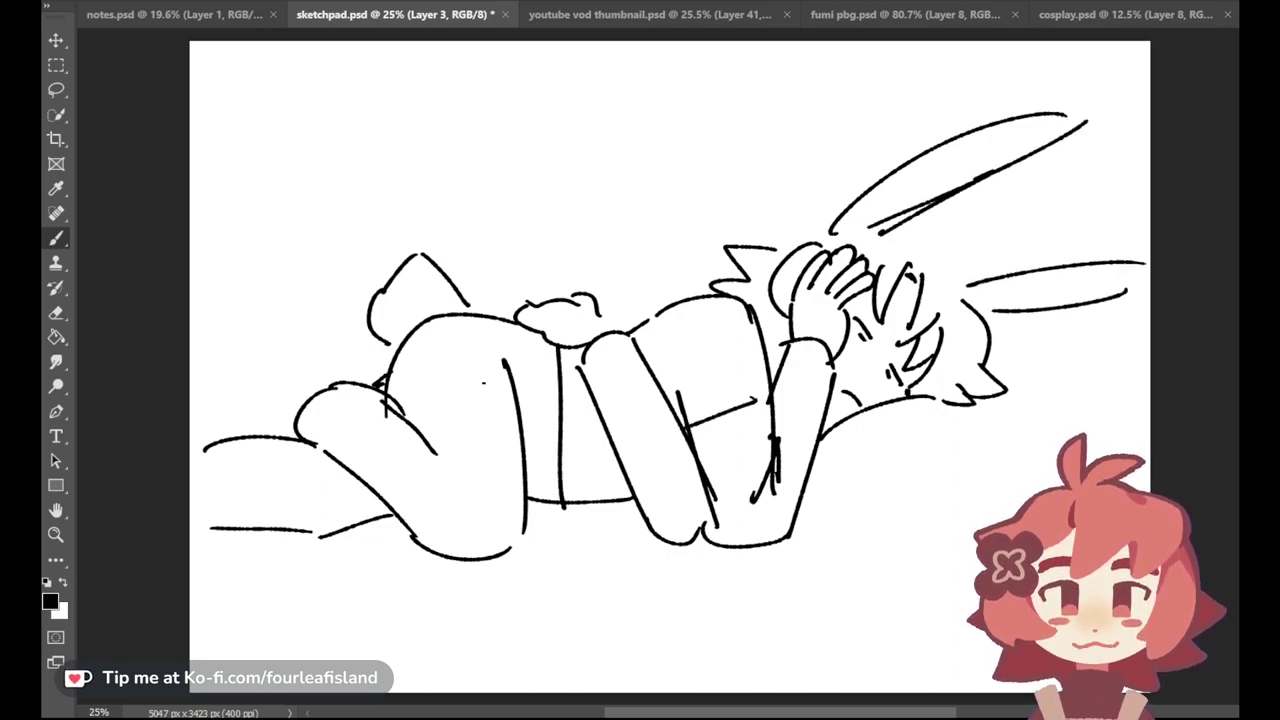
pyautogui.hotkey('ctrl', 'z')
pyautogui.moveTo(301, 376)
pyautogui.mouseDown()
pyautogui.moveTo(353, 378)
pyautogui.moveTo(248, 421)
pyautogui.mouseUp()
# Step: Outline the crown of the hair between the ears and add round glasses over the eyes
pyautogui.moveTo(838, 229); pyautogui.dragTo(777, 245)
pyautogui.hotkey('ctrl', 'z')
pyautogui.hotkey('ctrl', 'z')
pyautogui.moveTo(876, 238)
pyautogui.mouseDown()
pyautogui.moveTo(930, 253)
pyautogui.moveTo(970, 298)
pyautogui.mouseUp()
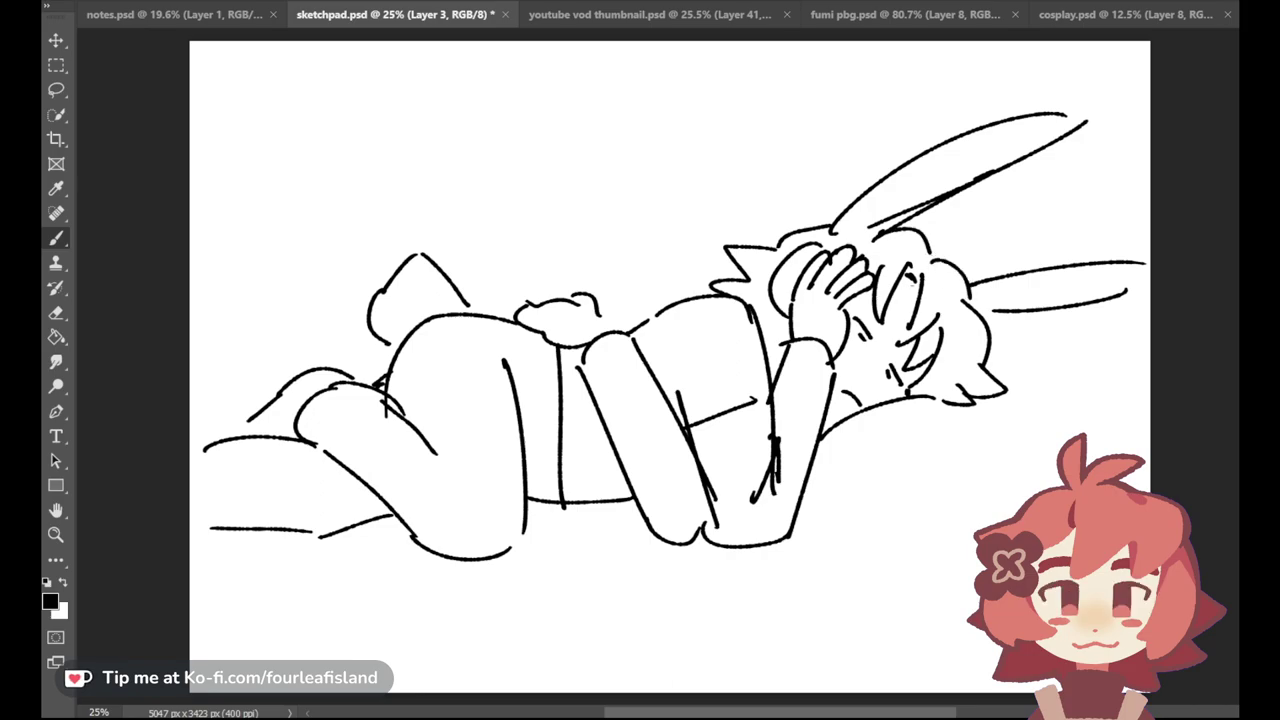
pyautogui.moveTo(866, 314); pyautogui.dragTo(908, 390)
pyautogui.hotkey('ctrl', 'z')
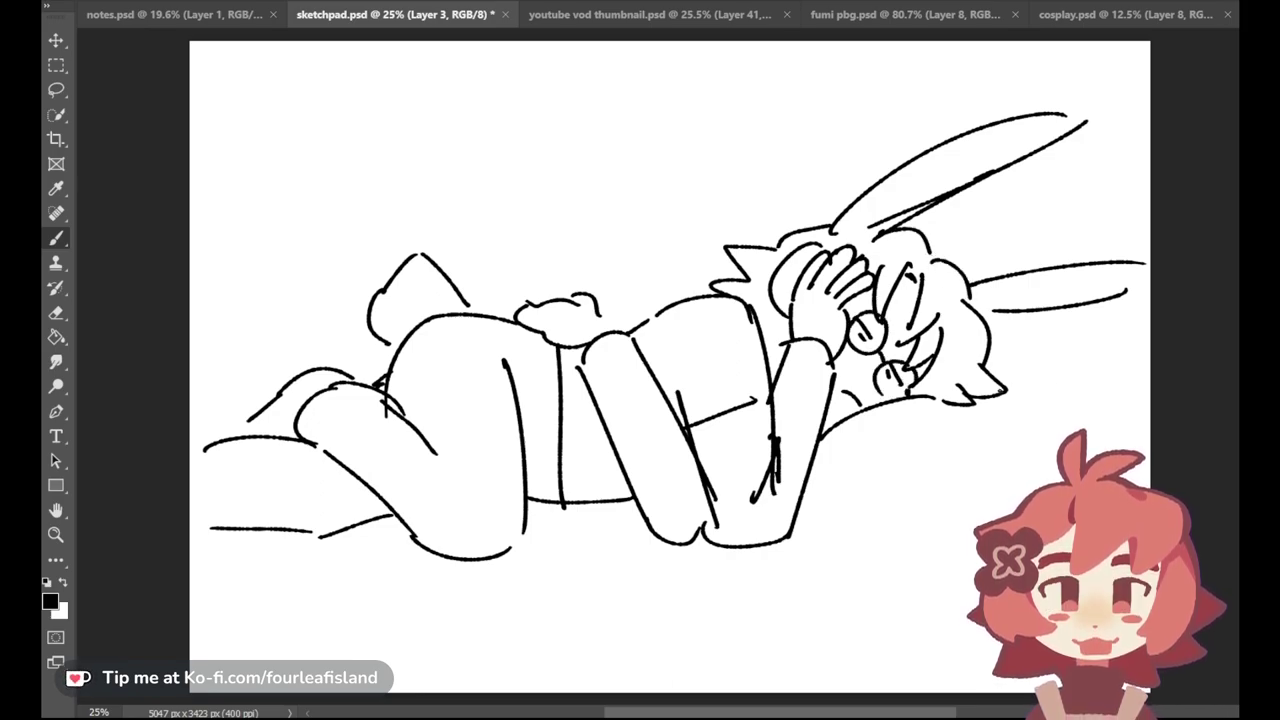
# Step: Sketch a large rounded pillow beneath the reclining figure's head
pyautogui.moveTo(792, 529)
pyautogui.mouseDown()
pyautogui.moveTo(950, 508)
pyautogui.moveTo(880, 543)
pyautogui.moveTo(943, 533)
pyautogui.mouseUp()
pyautogui.hotkey('ctrl', 'z')
pyautogui.moveTo(961, 516); pyautogui.dragTo(1064, 432)
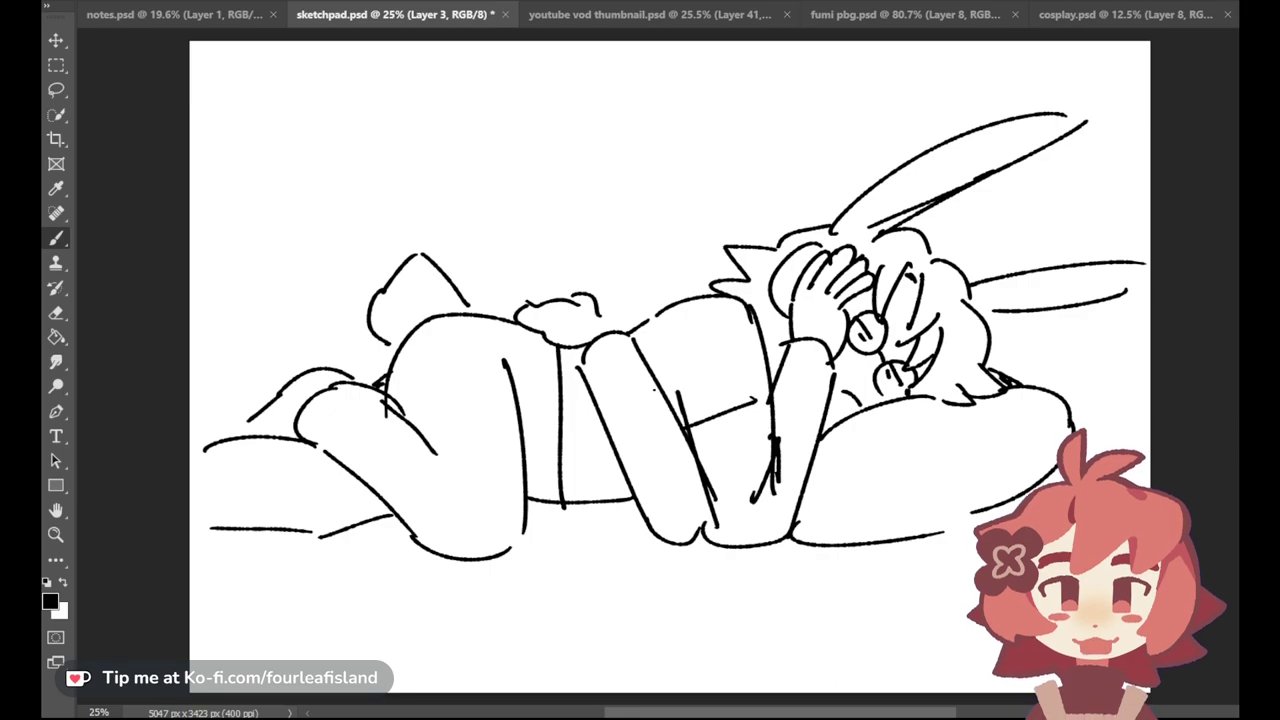
# Step: Rework the resting forearm so its wrist flows into the hand on the waist, thickening the forearm's lower edge
pyautogui.moveTo(582, 362)
pyautogui.mouseDown()
pyautogui.moveTo(621, 333)
pyautogui.moveTo(608, 317)
pyautogui.moveTo(631, 327)
pyautogui.moveTo(606, 462)
pyautogui.moveTo(621, 474)
pyautogui.mouseUp()
pyautogui.hotkey('ctrl', 'z')
pyautogui.hotkey('ctrl', 'z')
pyautogui.hotkey('ctrl', 'z')
pyautogui.hotkey('ctrl', 'z')
pyautogui.hotkey('ctrl', 'z')
pyautogui.moveTo(584, 351)
pyautogui.mouseDown()
pyautogui.moveTo(627, 467)
pyautogui.moveTo(615, 463)
pyautogui.mouseUp()
pyautogui.moveTo(590, 415); pyautogui.dragTo(606, 431)
pyautogui.hotkey('ctrl', 'z')
pyautogui.hotkey('ctrl', 'z')
pyautogui.moveTo(584, 345)
pyautogui.mouseDown()
pyautogui.moveTo(622, 463)
pyautogui.moveTo(588, 381)
pyautogui.mouseUp()
pyautogui.moveTo(588, 377); pyautogui.dragTo(599, 399)
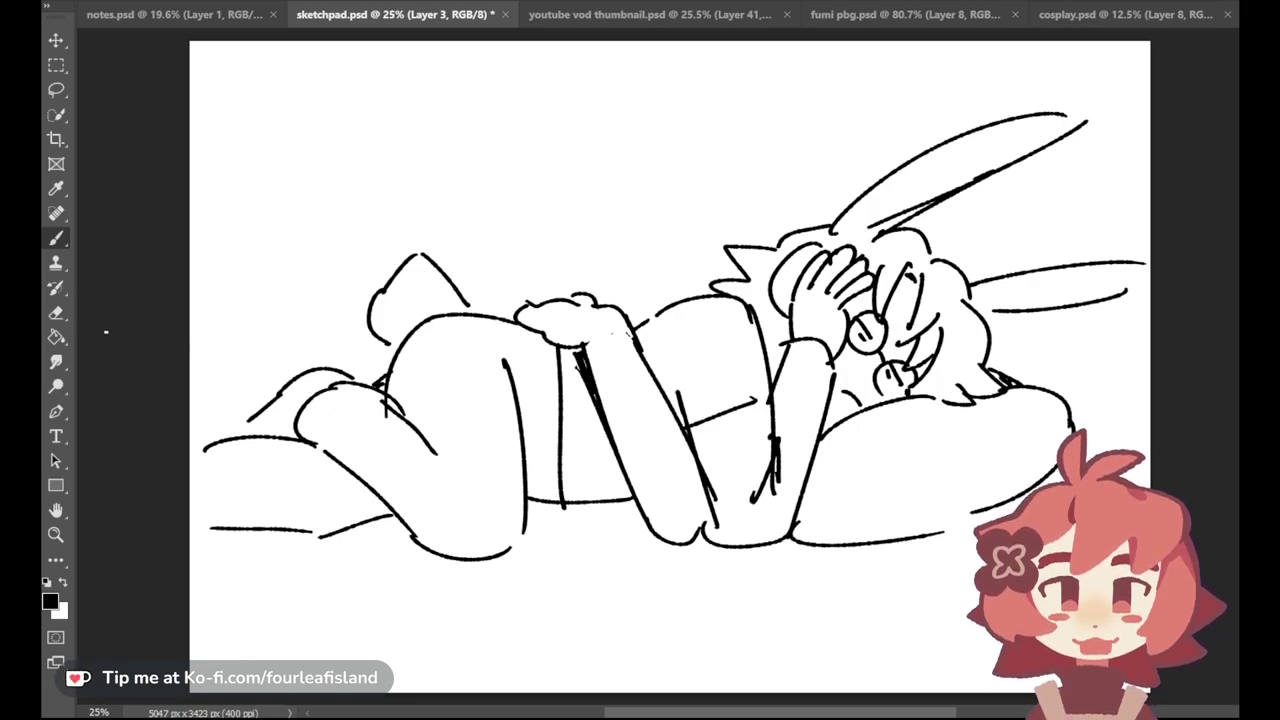
# Step: Erase the inner thigh line of the bent leg and redraw it as a longer crease toward the hip
pyautogui.click(56, 312)
pyautogui.moveTo(416, 440); pyautogui.dragTo(406, 420)
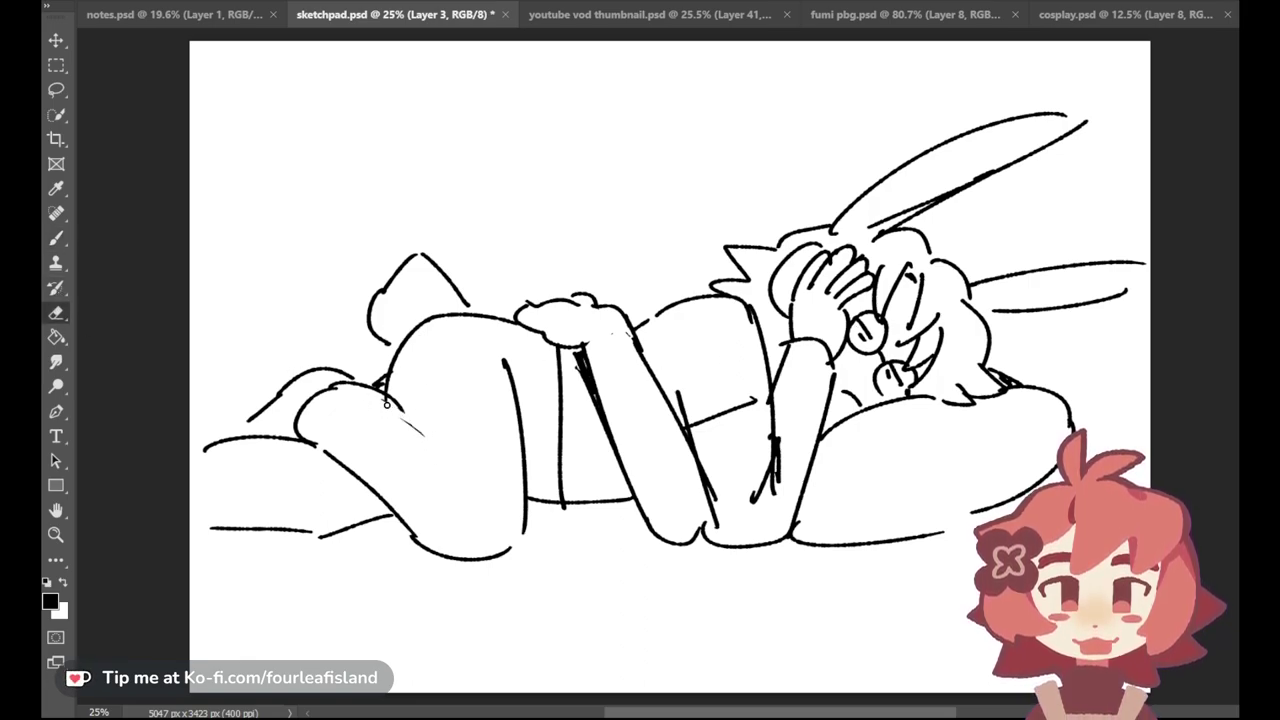
pyautogui.click(56, 237)
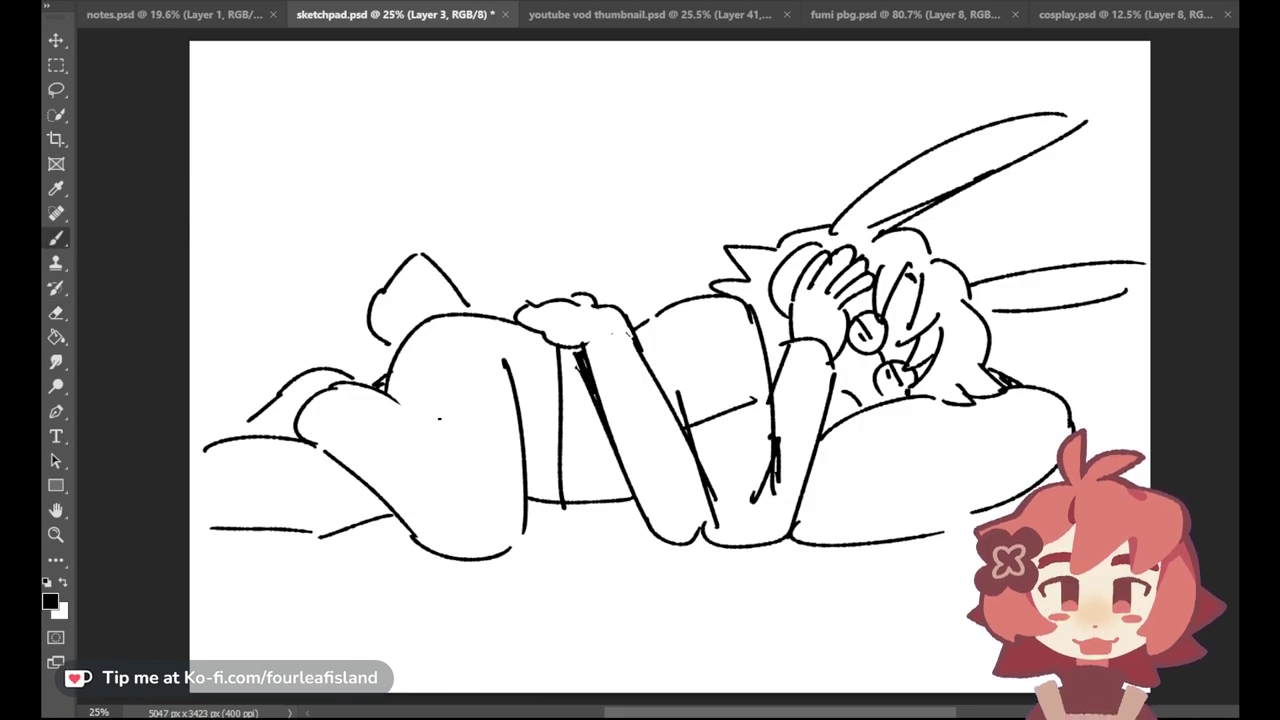
pyautogui.moveTo(390, 400)
pyautogui.mouseDown()
pyautogui.moveTo(452, 450)
pyautogui.moveTo(474, 450)
pyautogui.mouseUp()
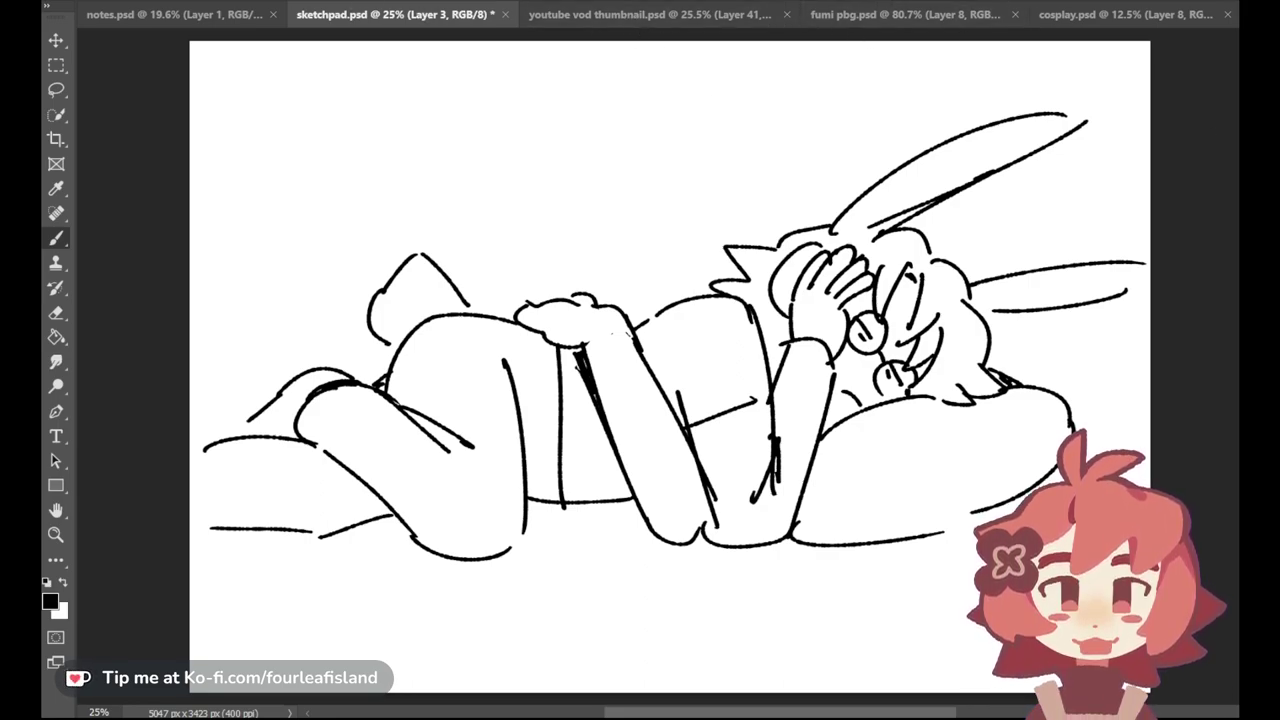
# Step: Hide the reclining figure doodle in sketchpad.psd and open DES the greenhouse.psd
pyautogui.hotkey('ctrl', ',')
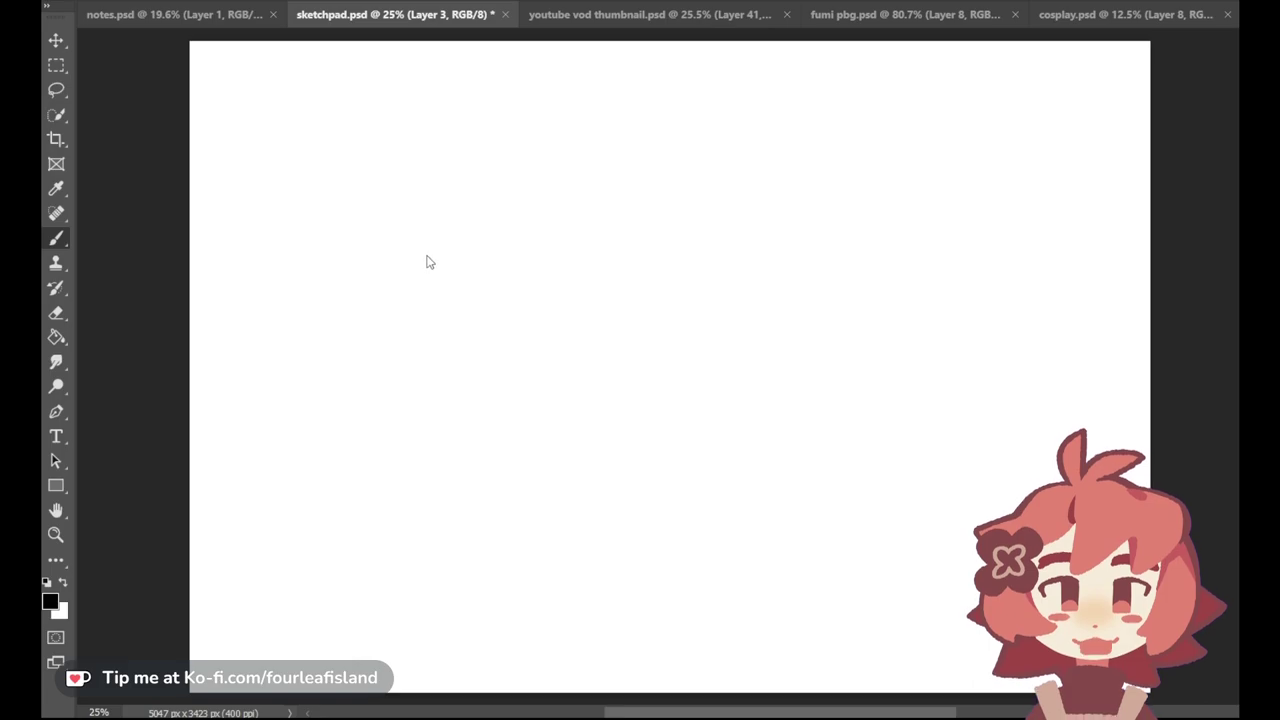
pyautogui.doubleClick(925, 138)
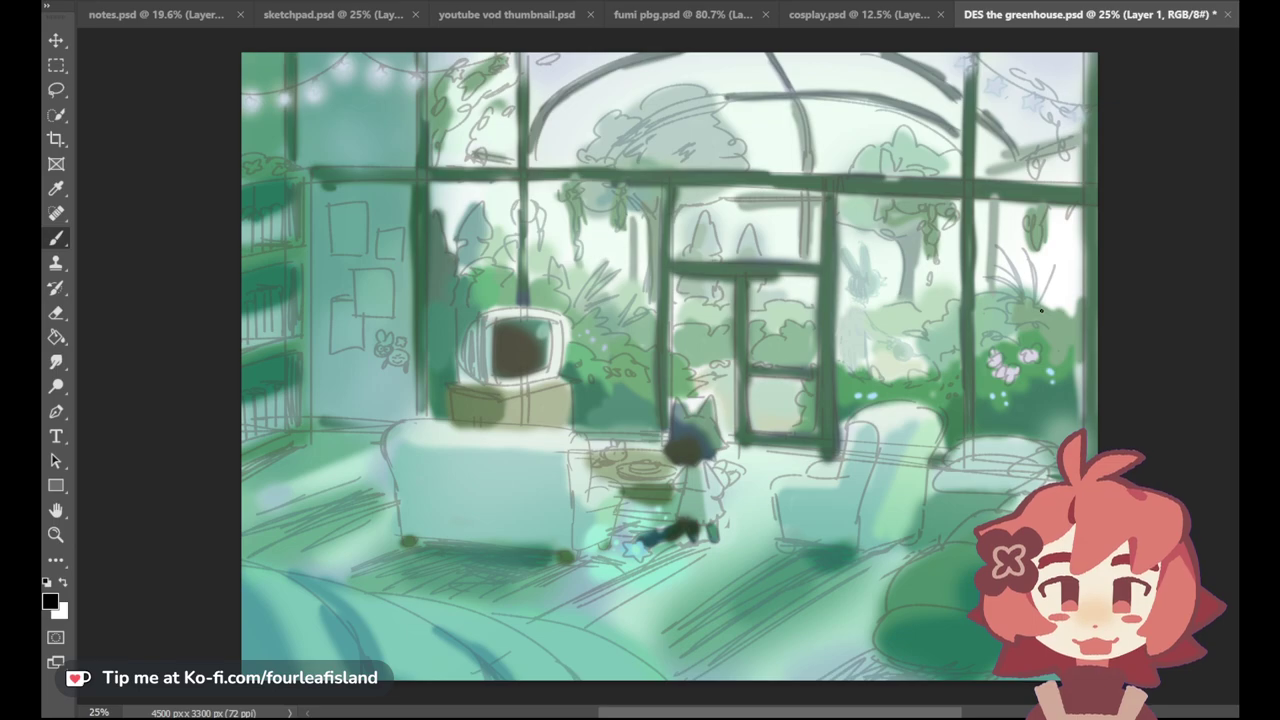
# Step: Look through the drawings in cosplay.psd, fumi pbg.psd and youtube vod thumbnail.psd, and return to sketchpad.psd
pyautogui.click(868, 14)
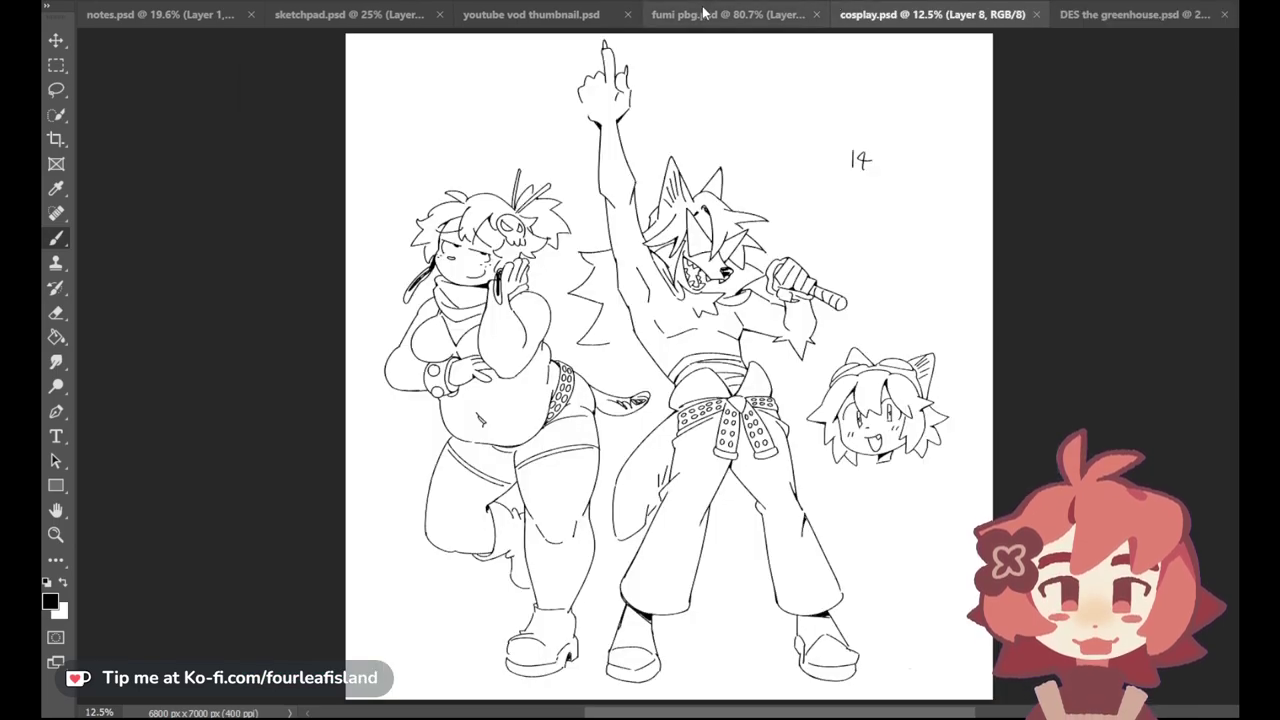
pyautogui.click(703, 12)
pyautogui.click(509, 12)
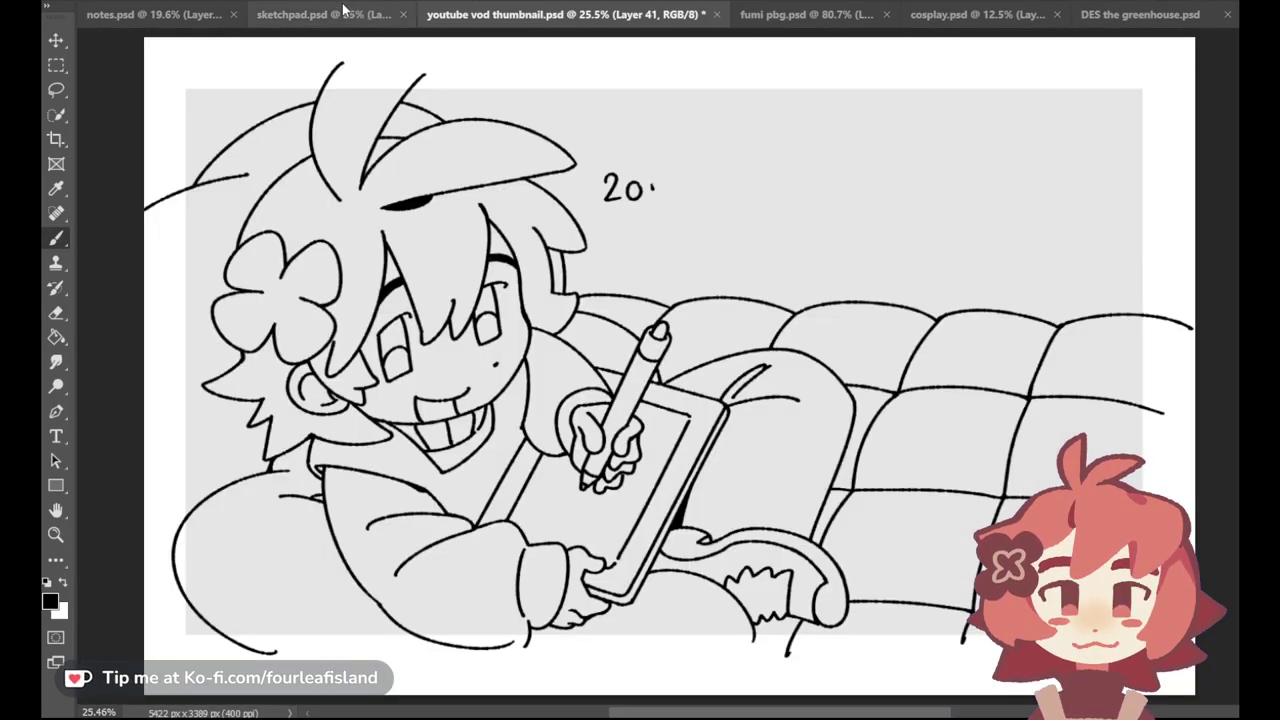
pyautogui.click(343, 12)
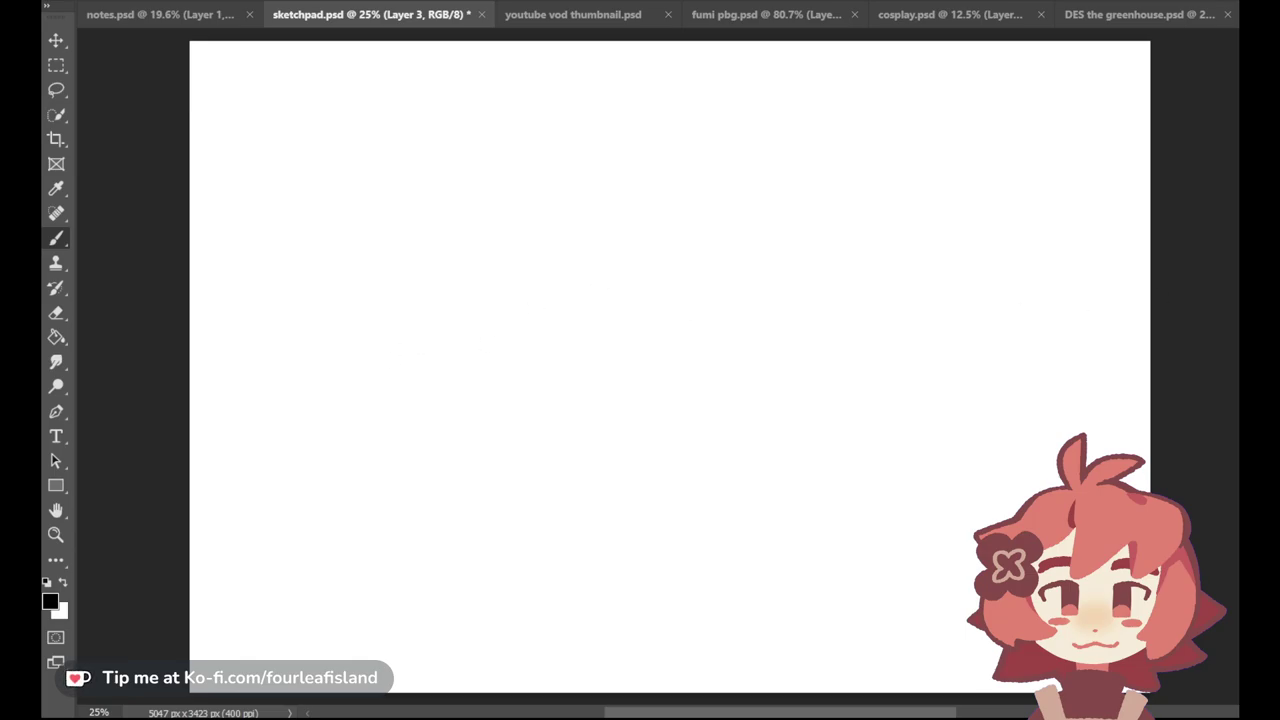
# Step: Add a new layer and sketch a wide oval with a slanted, round-ended passage rising from its upper-left edge
pyautogui.hotkey('ctrl', 'shift', 'alt', 'n')
pyautogui.moveTo(523, 212); pyautogui.dragTo(531, 363)
pyautogui.hotkey('ctrl', 'z')
pyautogui.moveTo(574, 237)
pyautogui.mouseDown()
pyautogui.moveTo(427, 296)
pyautogui.moveTo(589, 238)
pyautogui.mouseUp()
pyautogui.moveTo(392, 185)
pyautogui.mouseDown()
pyautogui.moveTo(432, 154)
pyautogui.moveTo(458, 245)
pyautogui.mouseUp()
pyautogui.moveTo(428, 154)
pyautogui.mouseDown()
pyautogui.moveTo(494, 257)
pyautogui.moveTo(523, 247)
pyautogui.mouseUp()
# Step: Sketch a curved, thick band following the oval's upper-right edge
pyautogui.moveTo(520, 246)
pyautogui.mouseDown()
pyautogui.moveTo(616, 280)
pyautogui.moveTo(583, 262)
pyautogui.moveTo(601, 278)
pyautogui.mouseUp()
pyautogui.hotkey('ctrl', 'z')
pyautogui.moveTo(622, 272); pyautogui.dragTo(599, 285)
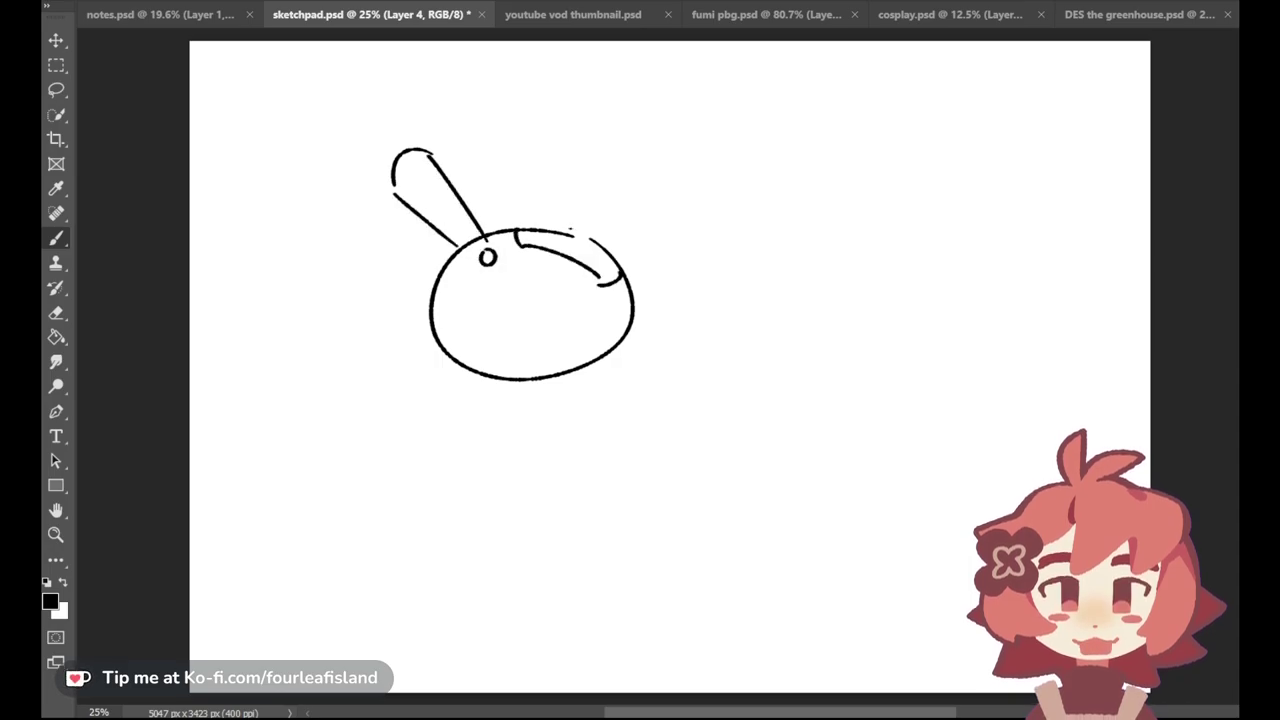
pyautogui.moveTo(516, 227)
pyautogui.mouseDown()
pyautogui.moveTo(577, 254)
pyautogui.moveTo(523, 226)
pyautogui.moveTo(546, 213)
pyautogui.moveTo(606, 272)
pyautogui.mouseUp()
# Step: Sketch the tower walls on both sides of the oval and a curved ceiling line above it
pyautogui.moveTo(414, 242); pyautogui.dragTo(428, 334)
pyautogui.moveTo(636, 156); pyautogui.dragTo(634, 288)
pyautogui.hotkey('ctrl', 'z')
pyautogui.moveTo(652, 163); pyautogui.dragTo(640, 308)
pyautogui.moveTo(453, 140)
pyautogui.mouseDown()
pyautogui.moveTo(664, 112)
pyautogui.moveTo(651, 54)
pyautogui.moveTo(655, 168)
pyautogui.mouseUp()
pyautogui.hotkey('ctrl', 'z')
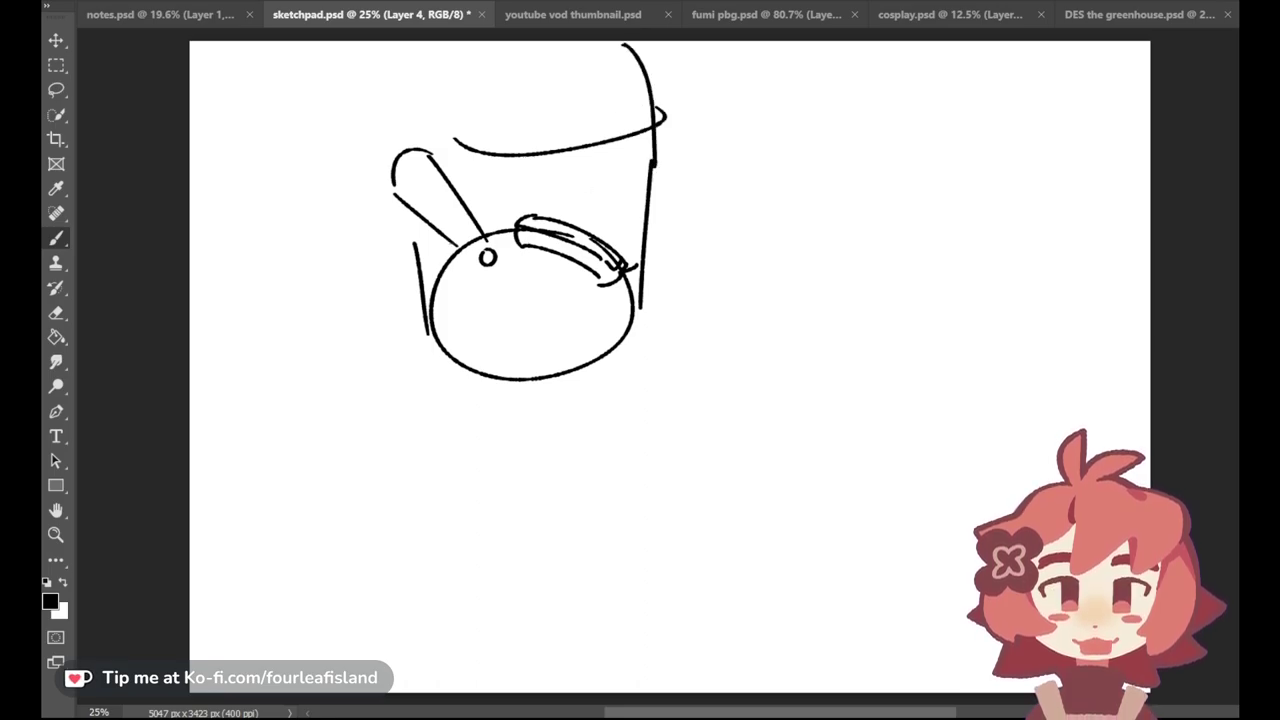
# Step: Add inner arches to the slanted passage and sketch a long box shape along the oval's lower-left edge
pyautogui.moveTo(458, 248)
pyautogui.mouseDown()
pyautogui.moveTo(482, 221)
pyautogui.moveTo(441, 180)
pyautogui.mouseUp()
pyautogui.moveTo(427, 225)
pyautogui.mouseDown()
pyautogui.moveTo(451, 272)
pyautogui.moveTo(471, 276)
pyautogui.moveTo(464, 327)
pyautogui.moveTo(535, 342)
pyautogui.mouseUp()
pyautogui.moveTo(458, 309)
pyautogui.mouseDown()
pyautogui.moveTo(438, 322)
pyautogui.moveTo(515, 358)
pyautogui.moveTo(540, 344)
pyautogui.moveTo(528, 375)
pyautogui.mouseUp()
pyautogui.moveTo(446, 345); pyautogui.dragTo(517, 378)
pyautogui.hotkey('ctrl', 'z')
# Step: Sketch small marked boxes standing along the top of the curved band
pyautogui.moveTo(532, 190)
pyautogui.mouseDown()
pyautogui.moveTo(533, 213)
pyautogui.moveTo(574, 214)
pyautogui.mouseUp()
pyautogui.moveTo(532, 189)
pyautogui.mouseDown()
pyautogui.moveTo(617, 238)
pyautogui.moveTo(602, 225)
pyautogui.mouseUp()
pyautogui.moveTo(617, 238); pyautogui.dragTo(620, 240)
pyautogui.hotkey('ctrl', 'z')
# Step: Sketch a round-ended tube slanting down from the oval's lower-right edge, divided by curved cross lines
pyautogui.moveTo(549, 372); pyautogui.dragTo(612, 494)
pyautogui.moveTo(628, 318); pyautogui.dragTo(677, 441)
pyautogui.hotkey('ctrl', 'z')
pyautogui.moveTo(638, 305); pyautogui.dragTo(694, 430)
pyautogui.moveTo(558, 377)
pyautogui.mouseDown()
pyautogui.moveTo(644, 370)
pyautogui.moveTo(652, 346)
pyautogui.mouseUp()
pyautogui.moveTo(578, 420); pyautogui.dragTo(664, 382)
pyautogui.moveTo(600, 456); pyautogui.dragTo(688, 414)
pyautogui.moveTo(606, 490)
pyautogui.mouseDown()
pyautogui.moveTo(693, 456)
pyautogui.moveTo(696, 426)
pyautogui.mouseUp()
pyautogui.moveTo(576, 390); pyautogui.dragTo(650, 348)
pyautogui.hotkey('ctrl', 'z')
# Step: Sketch a small rounded drum shape with a curved top rim to the right of the oval
pyautogui.moveTo(730, 238)
pyautogui.mouseDown()
pyautogui.moveTo(660, 308)
pyautogui.moveTo(822, 208)
pyautogui.moveTo(740, 322)
pyautogui.moveTo(774, 314)
pyautogui.mouseUp()
pyautogui.hotkey('ctrl', 'z')
pyautogui.hotkey('ctrl', 'z')
pyautogui.moveTo(685, 280); pyautogui.dragTo(720, 253)
pyautogui.hotkey('ctrl', 'z')
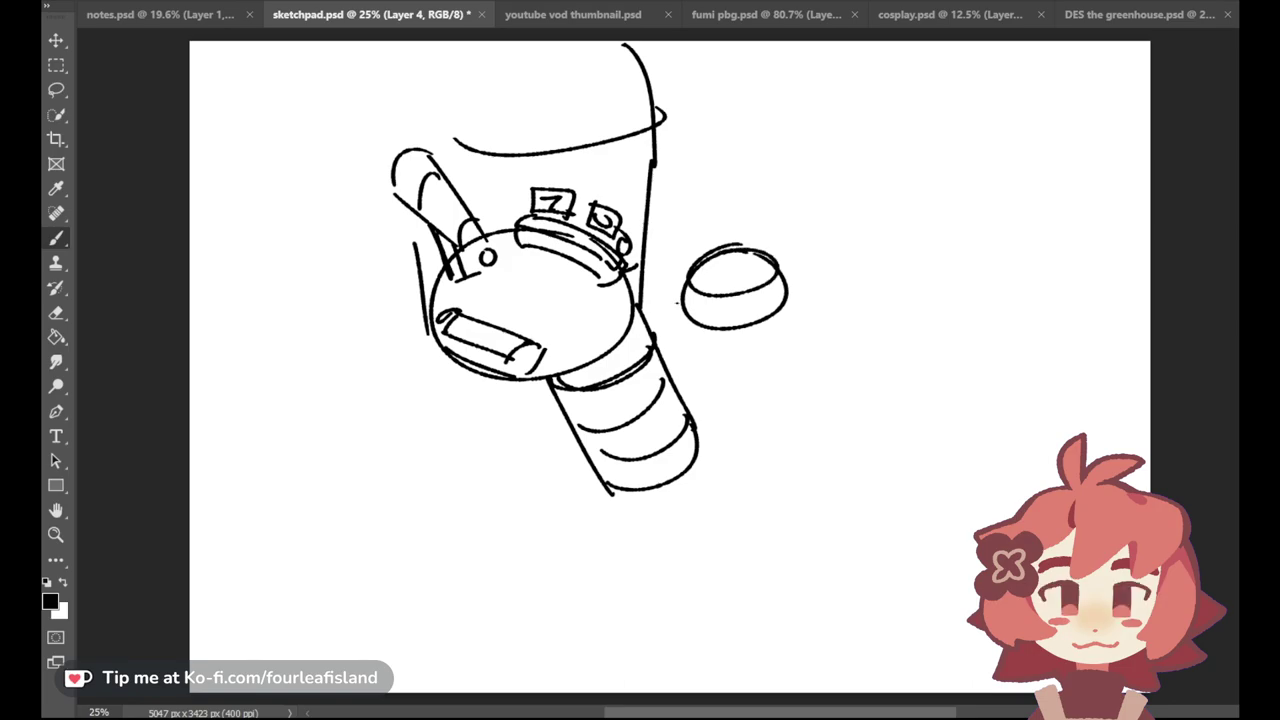
pyautogui.hotkey('ctrl', 'z')
# Step: Draw the slanted floor line of the back wall on both sides of the small rounded shape
pyautogui.moveTo(653, 318); pyautogui.dragTo(684, 295)
pyautogui.moveTo(777, 260); pyautogui.dragTo(829, 231)
pyautogui.hotkey('ctrl', 'z')
pyautogui.moveTo(776, 259); pyautogui.dragTo(835, 212)
pyautogui.hotkey('ctrl', 'z')
pyautogui.moveTo(697, 225); pyautogui.dragTo(662, 258)
pyautogui.hotkey('ctrl', 'z')
# Step: Sketch two tall arched windows on the back wall and an arrow pointing at the top of the slanted tube
pyautogui.moveTo(676, 90)
pyautogui.mouseDown()
pyautogui.moveTo(704, 160)
pyautogui.moveTo(691, 220)
pyautogui.moveTo(712, 230)
pyautogui.mouseUp()
pyautogui.moveTo(711, 104)
pyautogui.mouseDown()
pyautogui.moveTo(768, 77)
pyautogui.moveTo(774, 157)
pyautogui.mouseUp()
pyautogui.moveTo(711, 230)
pyautogui.mouseDown()
pyautogui.moveTo(760, 125)
pyautogui.moveTo(755, 108)
pyautogui.moveTo(751, 215)
pyautogui.moveTo(712, 224)
pyautogui.mouseUp()
pyautogui.hotkey('ctrl', 'z')
pyautogui.hotkey('ctrl', 'z')
pyautogui.moveTo(672, 351); pyautogui.dragTo(690, 337)
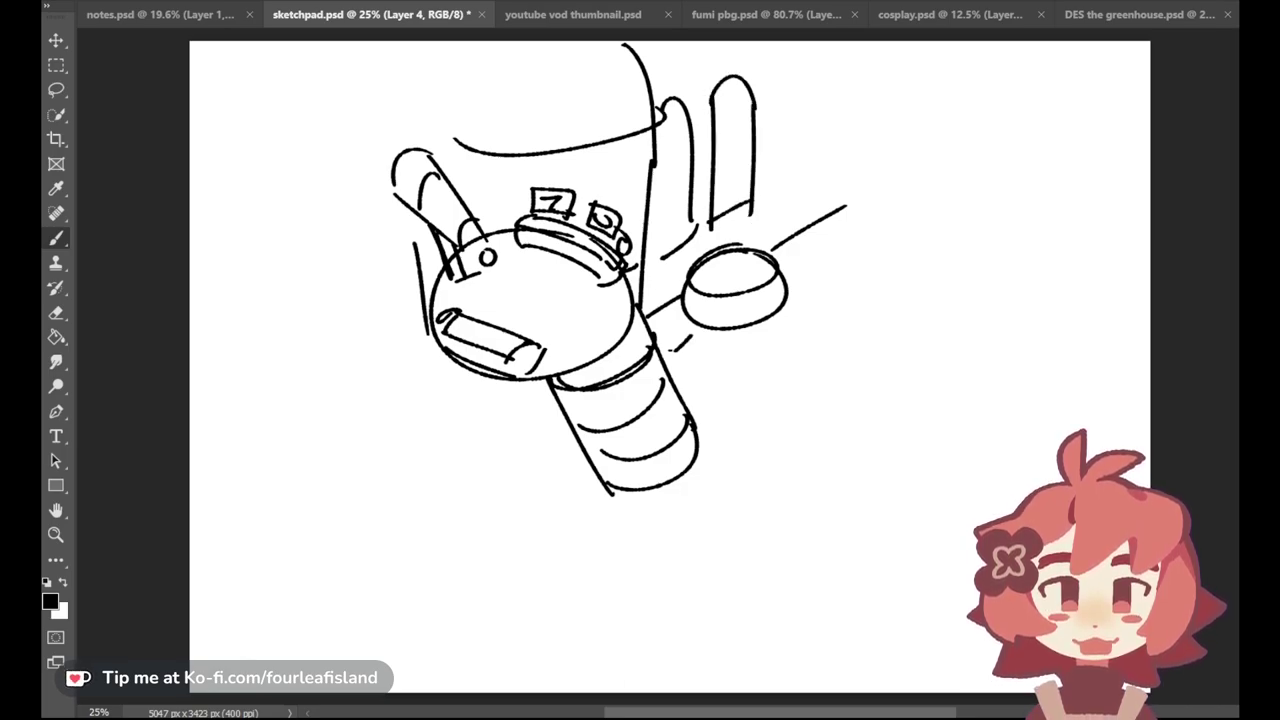
# Step: Sketch a third arched window on the back wall, near the room's far corner
pyautogui.moveTo(778, 198); pyautogui.dragTo(833, 162)
pyautogui.hotkey('ctrl', 'z')
pyautogui.hotkey('ctrl', 'z')
pyautogui.moveTo(779, 88)
pyautogui.mouseDown()
pyautogui.moveTo(779, 187)
pyautogui.moveTo(819, 106)
pyautogui.moveTo(811, 76)
pyautogui.mouseUp()
pyautogui.hotkey('ctrl', 'z')
pyautogui.hotkey('ctrl', 'z')
pyautogui.moveTo(814, 65); pyautogui.dragTo(816, 160)
# Step: Draw the floor line of the adjoining wall, running right from the room's far corner
pyautogui.moveTo(842, 206); pyautogui.dragTo(1149, 233)
pyautogui.hotkey('ctrl', 'z')
pyautogui.moveTo(840, 206)
pyautogui.mouseDown()
pyautogui.moveTo(1143, 249)
pyautogui.moveTo(1097, 246)
pyautogui.mouseUp()
pyautogui.hotkey('ctrl', 'z')
pyautogui.hotkey('ctrl', 'z')
# Step: Sketch an arched opening on the adjoining wall beside the room's corner
pyautogui.moveTo(895, 133); pyautogui.dragTo(886, 210)
pyautogui.hotkey('ctrl', 'z')
pyautogui.moveTo(890, 147)
pyautogui.mouseDown()
pyautogui.moveTo(947, 128)
pyautogui.moveTo(930, 221)
pyautogui.mouseUp()
pyautogui.hotkey('ctrl', 'z')
pyautogui.hotkey('ctrl', 'z')
pyautogui.moveTo(949, 128); pyautogui.dragTo(950, 222)
pyautogui.hotkey('ctrl', 'z')
# Step: Sketch a framed doorway and a partial arch on the adjoining wall, extending its floor line to the canvas edge
pyautogui.moveTo(977, 97)
pyautogui.mouseDown()
pyautogui.moveTo(958, 216)
pyautogui.moveTo(1072, 108)
pyautogui.moveTo(1045, 240)
pyautogui.moveTo(1070, 117)
pyautogui.moveTo(1017, 242)
pyautogui.moveTo(1104, 168)
pyautogui.mouseUp()
pyautogui.hotkey('ctrl', 'z')
pyautogui.moveTo(1093, 242); pyautogui.dragTo(1158, 113)
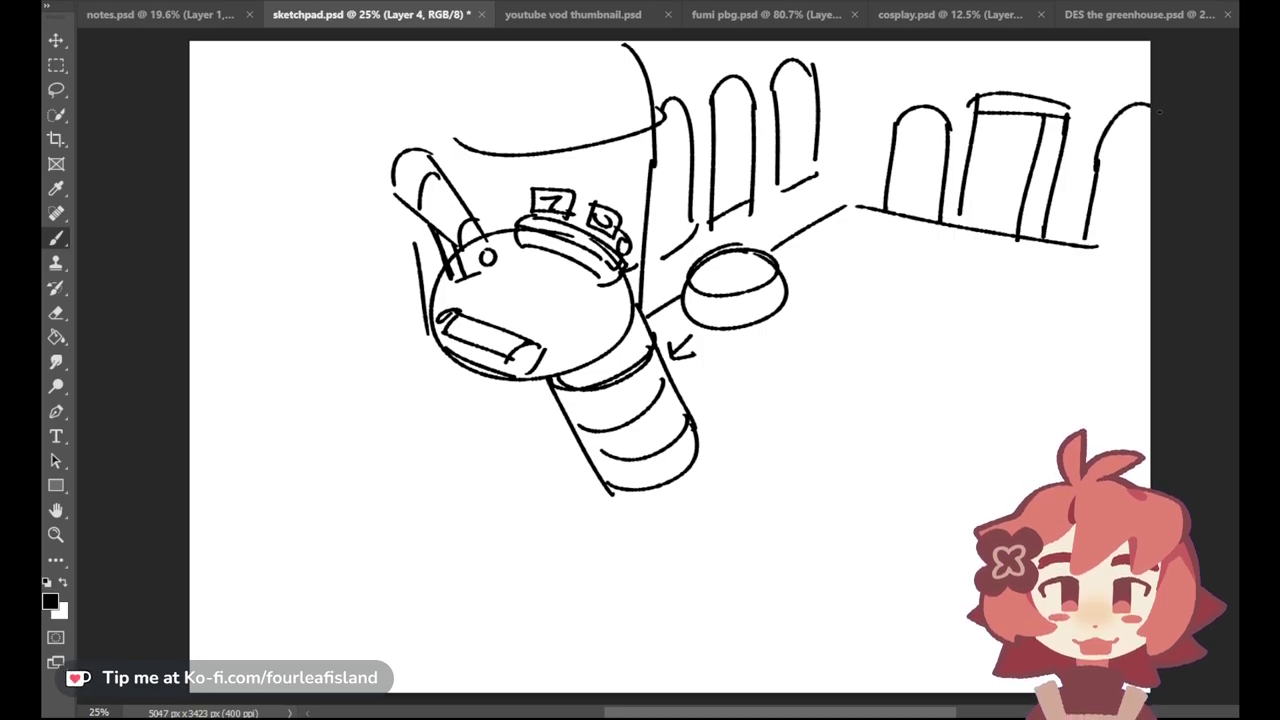
pyautogui.moveTo(1086, 244); pyautogui.dragTo(1156, 258)
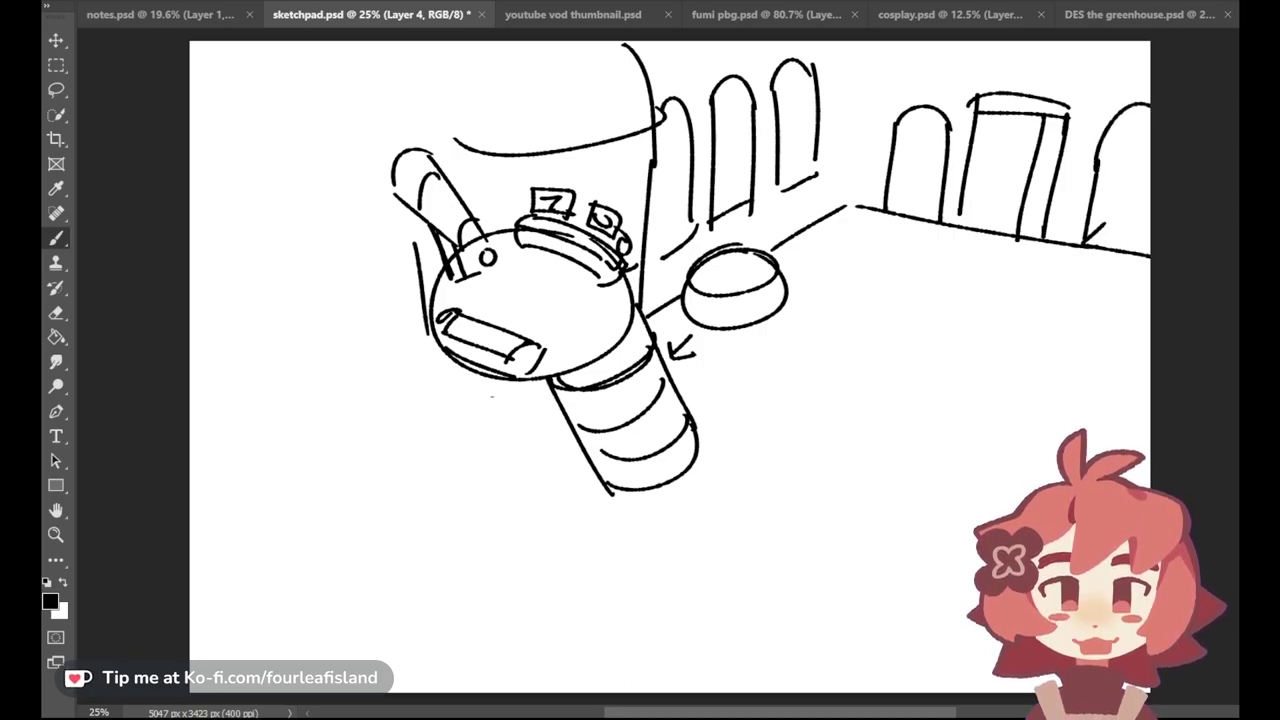
# Step: Sketch a cylindrical lower room beneath the oval with a small arched door in its front
pyautogui.moveTo(420, 326); pyautogui.dragTo(438, 433)
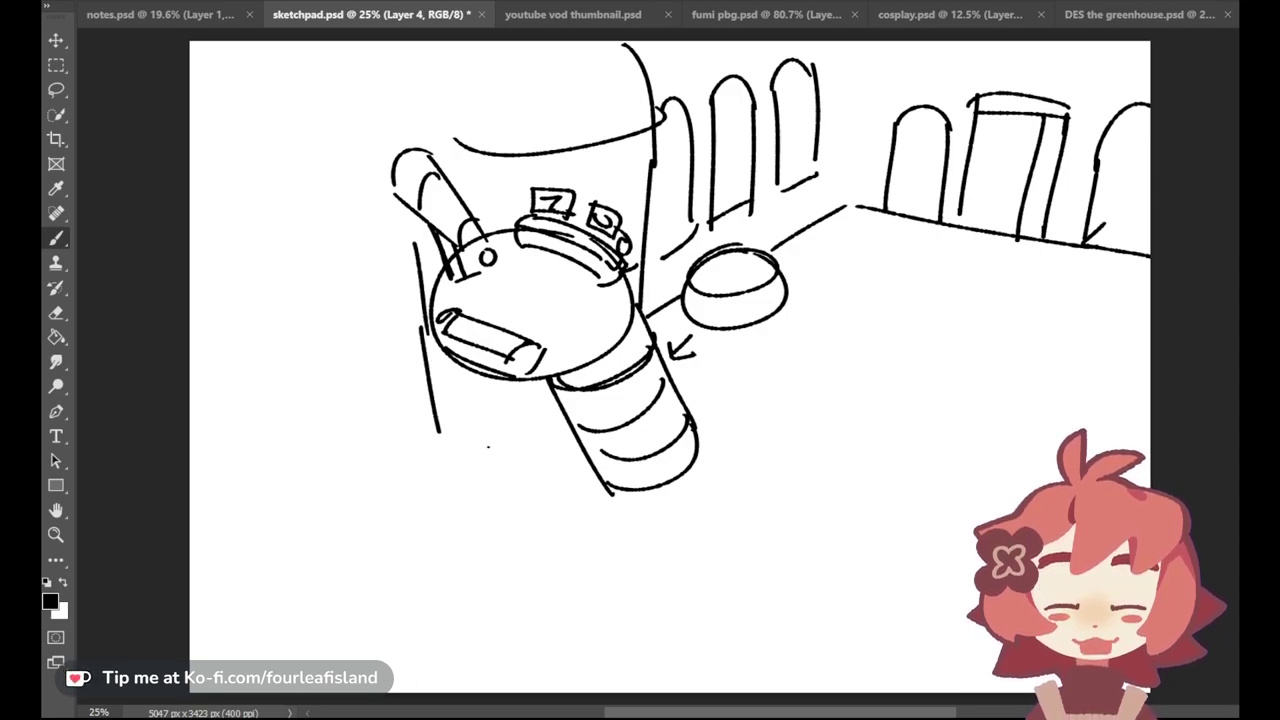
pyautogui.moveTo(544, 390)
pyautogui.mouseDown()
pyautogui.moveTo(575, 477)
pyautogui.moveTo(612, 492)
pyautogui.mouseUp()
pyautogui.moveTo(440, 432); pyautogui.dragTo(568, 477)
pyautogui.moveTo(460, 412); pyautogui.dragTo(467, 468)
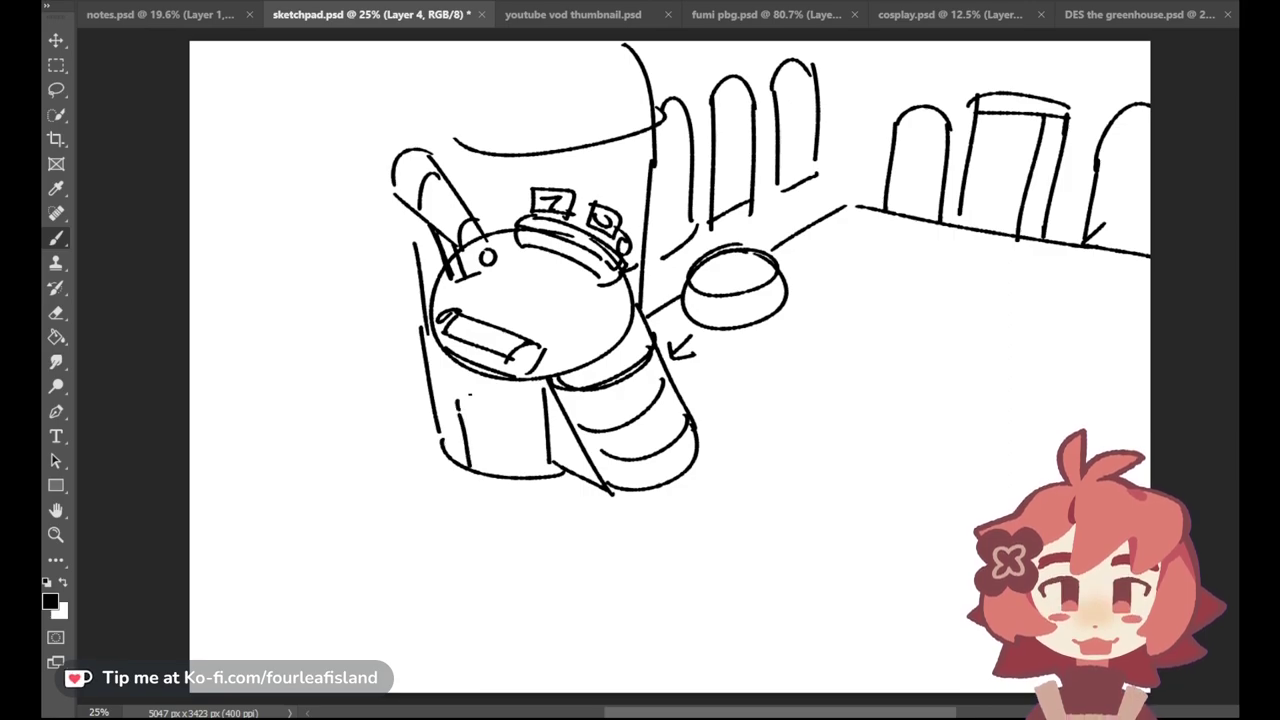
pyautogui.moveTo(458, 412); pyautogui.dragTo(494, 470)
# Step: Draw an arrow pointing at the lower room and handwrite the label "LAIKA'S ROOM" beneath it
pyautogui.moveTo(392, 520); pyautogui.dragTo(446, 478)
pyautogui.moveTo(414, 482); pyautogui.dragTo(441, 492)
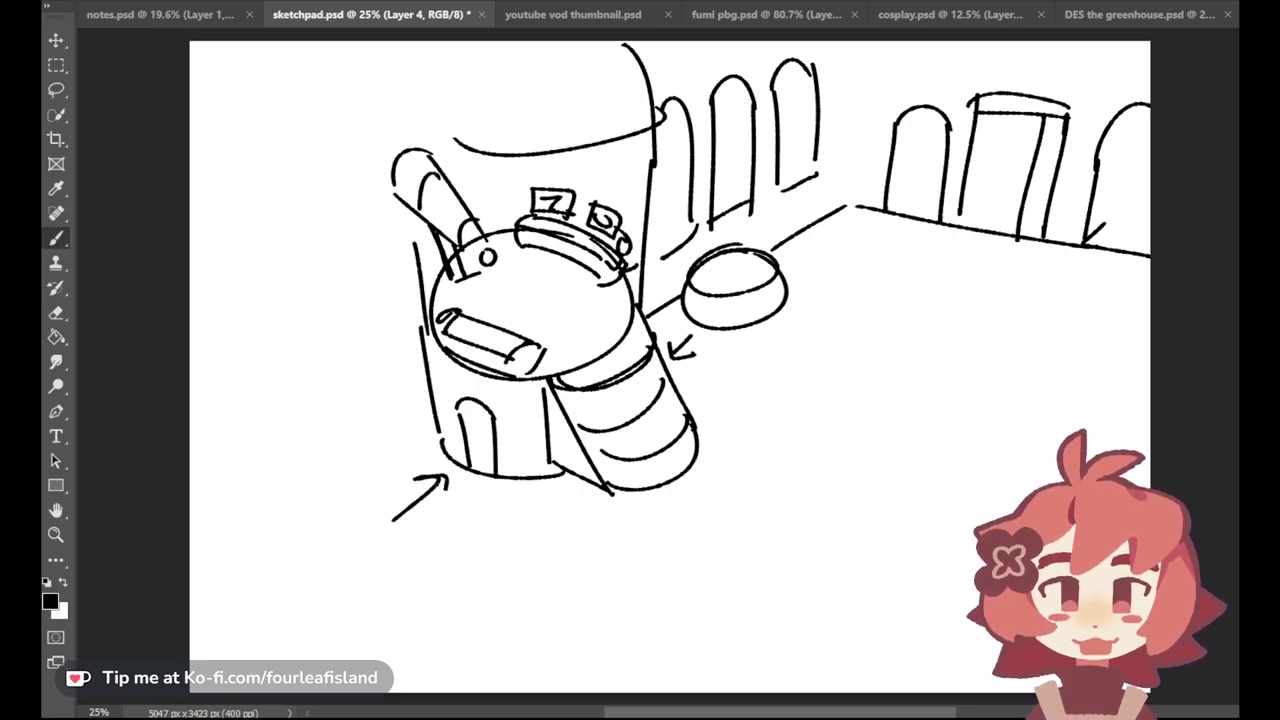
pyautogui.moveTo(410, 532); pyautogui.dragTo(480, 545)
pyautogui.moveTo(484, 546); pyautogui.dragTo(516, 546)
pyautogui.moveTo(409, 558)
pyautogui.mouseDown()
pyautogui.moveTo(410, 580)
pyautogui.moveTo(488, 572)
pyautogui.mouseUp()
# Step: Draw an arrow pointing at the box shape inside the oval and add a small mark above the adjoining wall's first arch
pyautogui.moveTo(537, 277)
pyautogui.mouseDown()
pyautogui.moveTo(532, 310)
pyautogui.moveTo(511, 316)
pyautogui.mouseUp()
pyautogui.hotkey('ctrl', 'z')
pyautogui.hotkey('ctrl', 'z')
pyautogui.moveTo(506, 302); pyautogui.dragTo(511, 317)
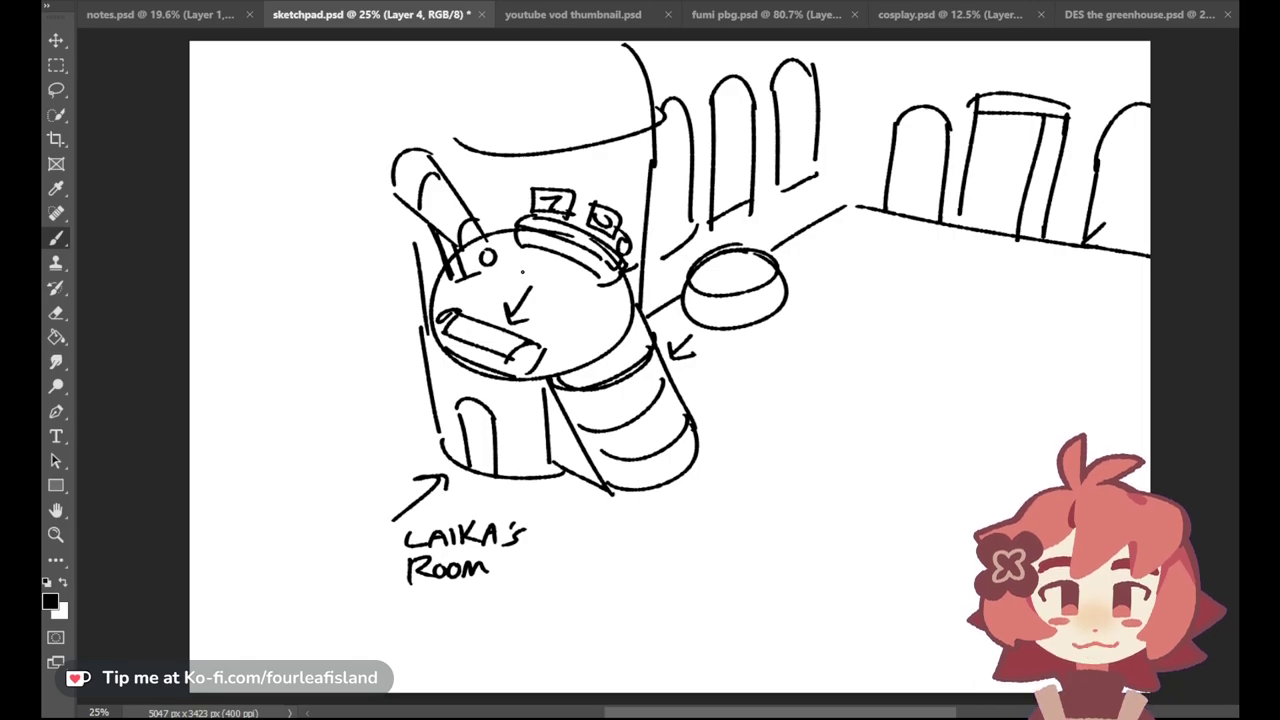
pyautogui.moveTo(553, 275); pyautogui.dragTo(552, 291)
pyautogui.moveTo(891, 69); pyautogui.dragTo(892, 95)
pyautogui.moveTo(880, 86); pyautogui.dragTo(906, 84)
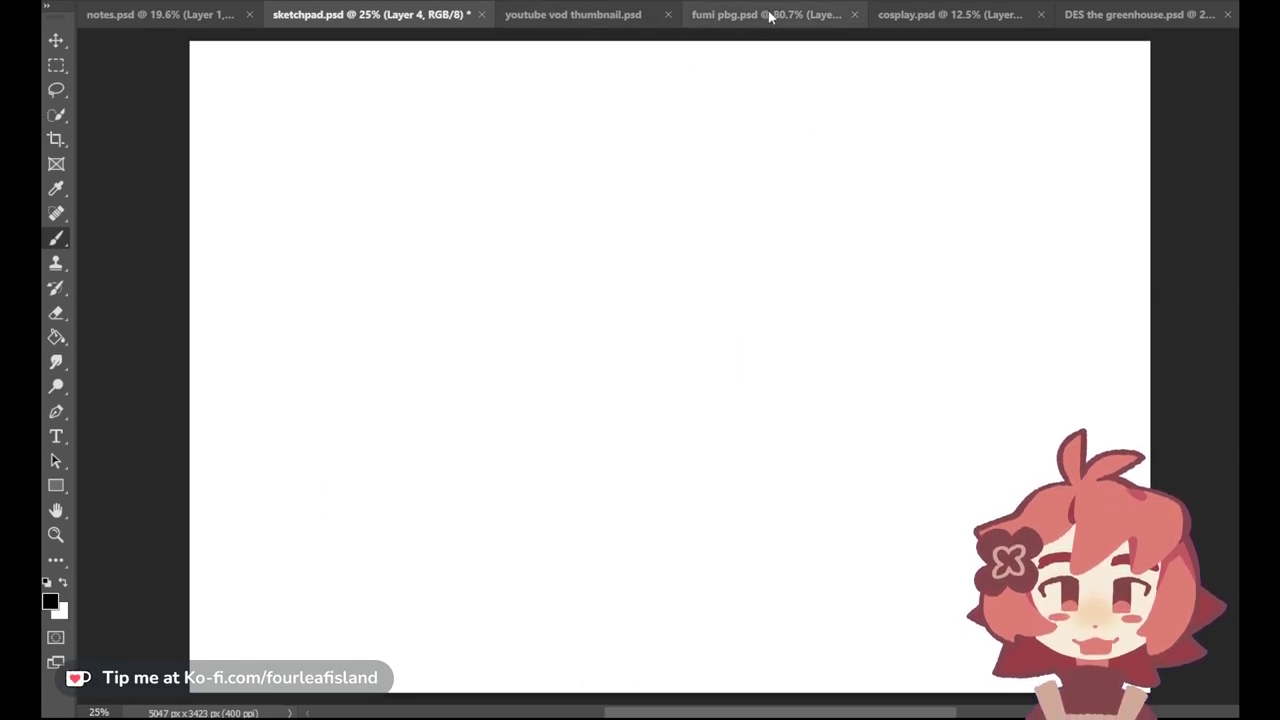
# Step: Switch to fumi pbg.psd and leave the Brush tool active
pyautogui.click(766, 14)
pyautogui.click(56, 312)
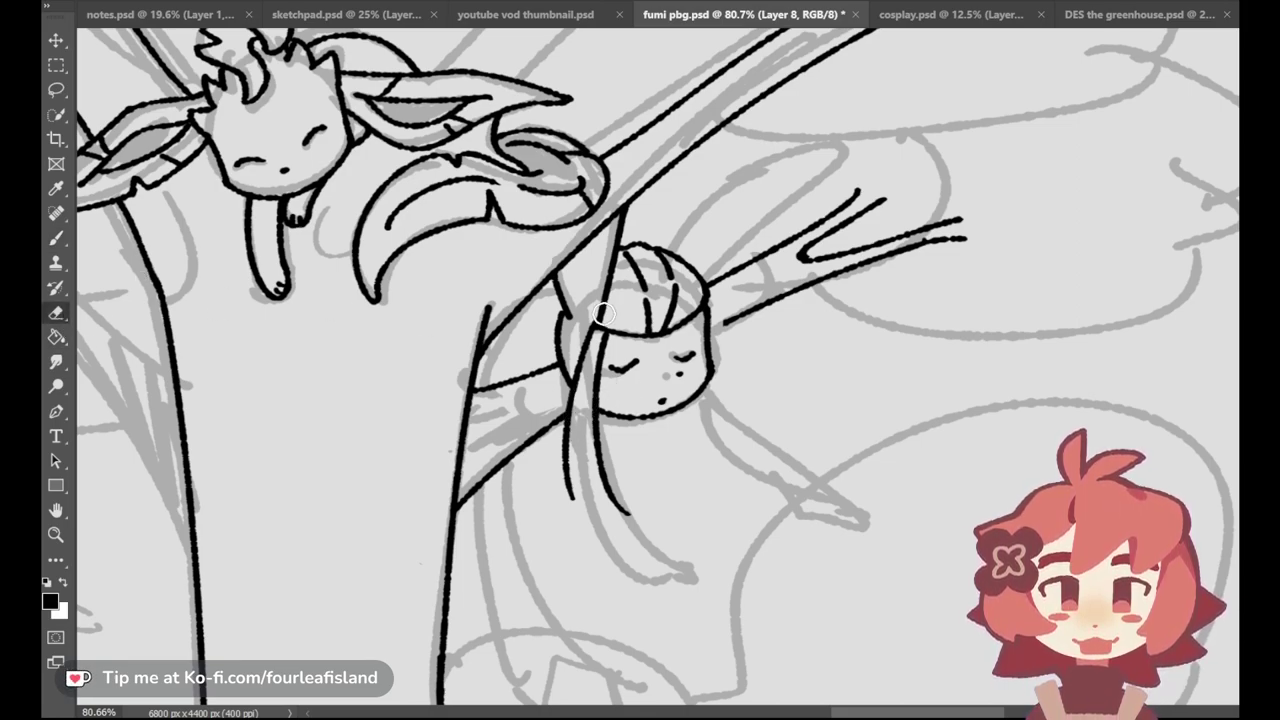
pyautogui.click(56, 237)
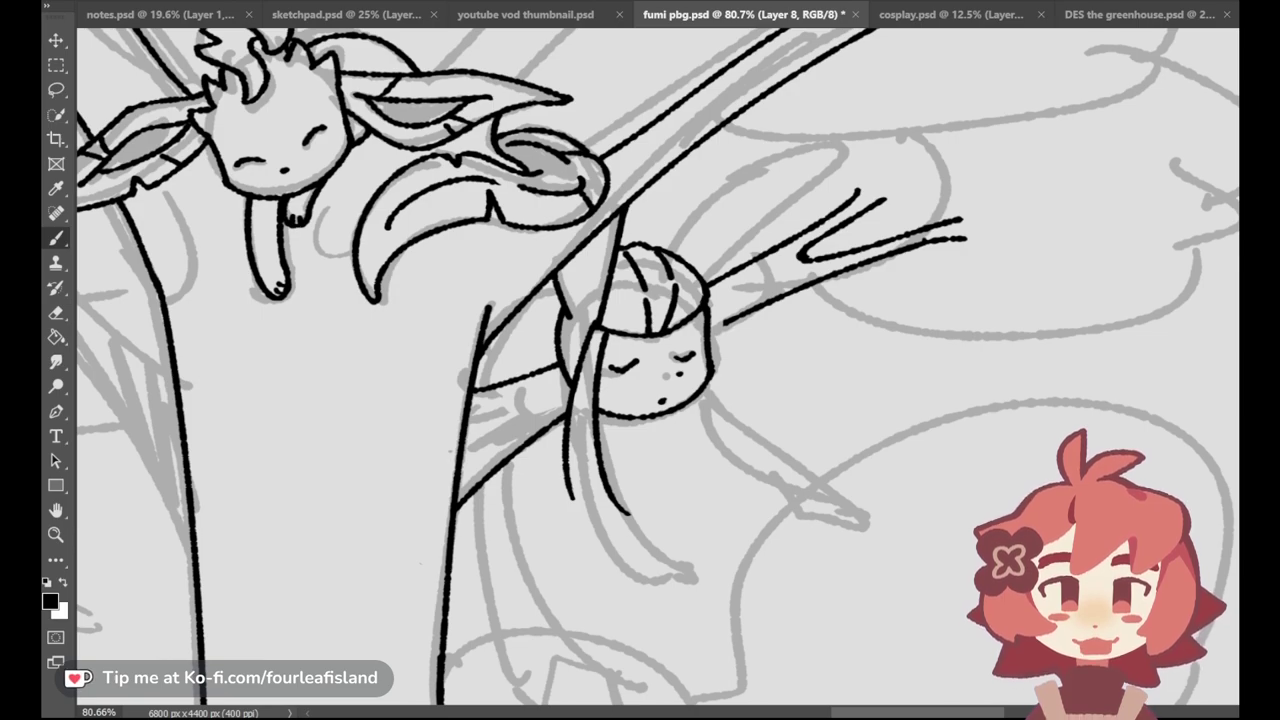
# Step: Bring up DES the greenhouse.psd and add a new layer to it
pyautogui.click(953, 6)
pyautogui.click(666, 14)
pyautogui.click(1143, 12)
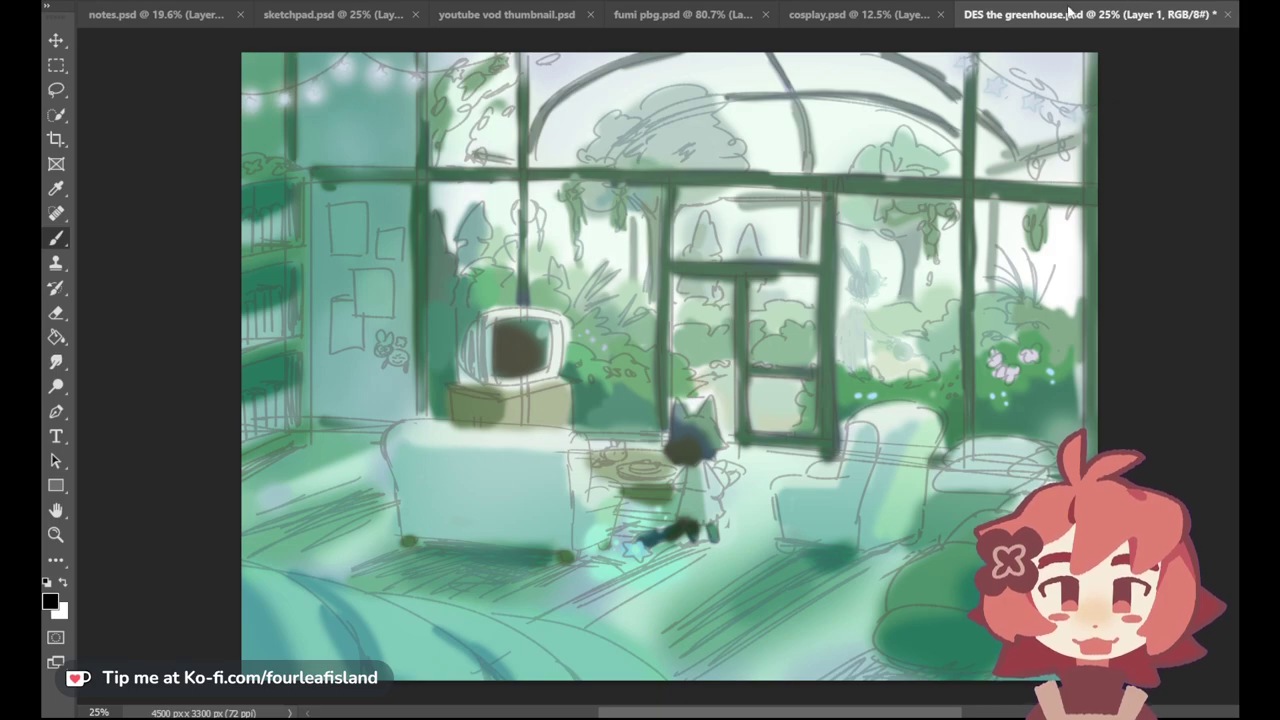
pyautogui.hotkey('ctrl', 'shift', 'alt', 'n')
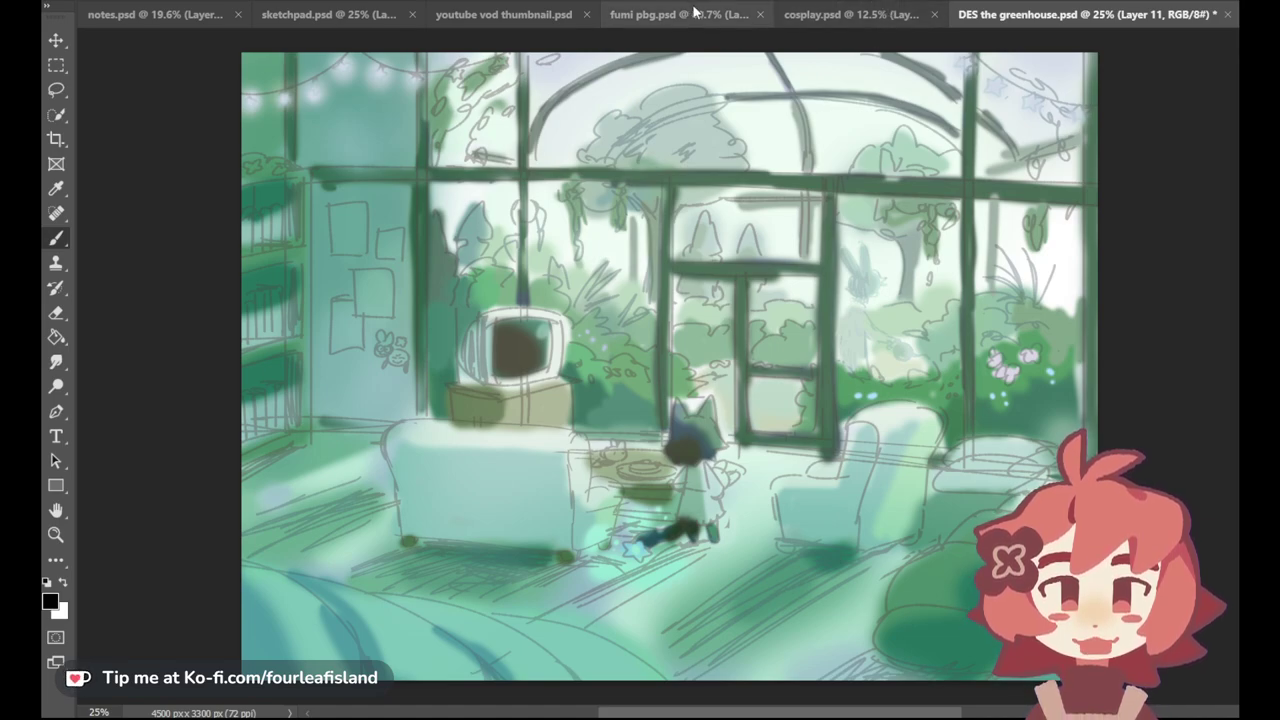
# Step: Close the cosplay.psd document
pyautogui.click(922, 13)
pyautogui.click(1035, 14)
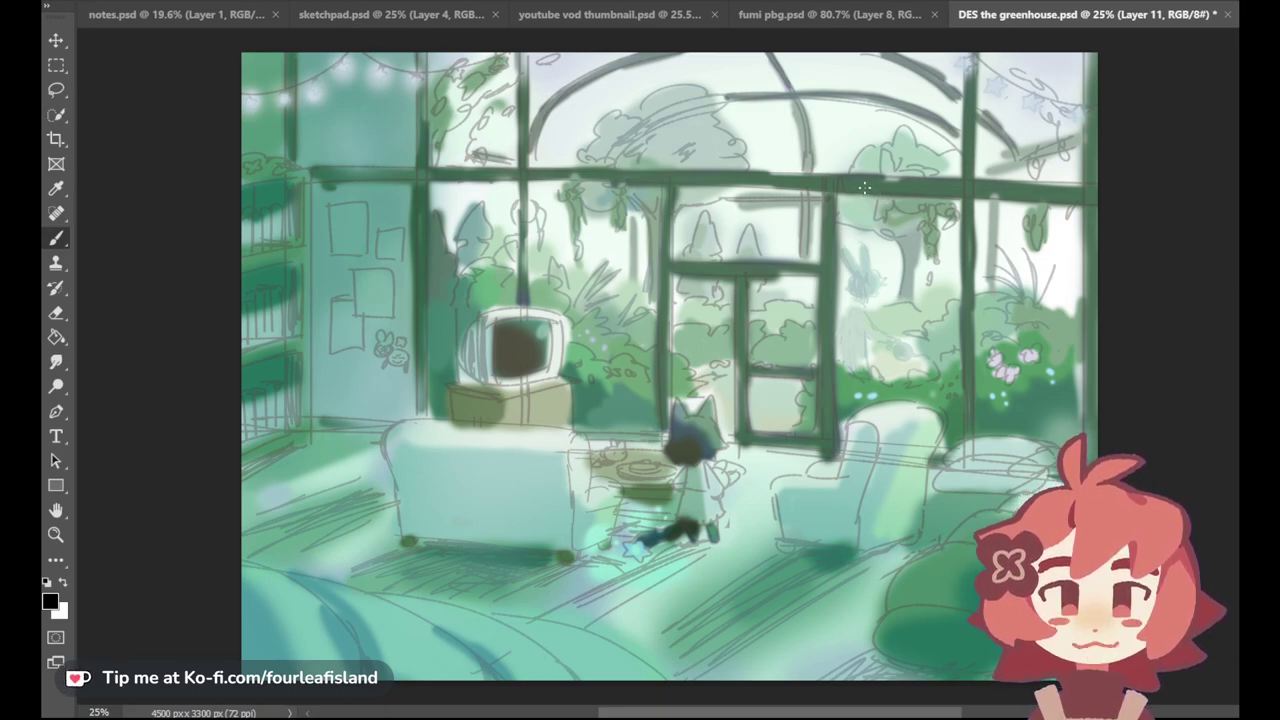
# Step: Return to sketchpad.psd and add a new empty layer
pyautogui.click(826, 14)
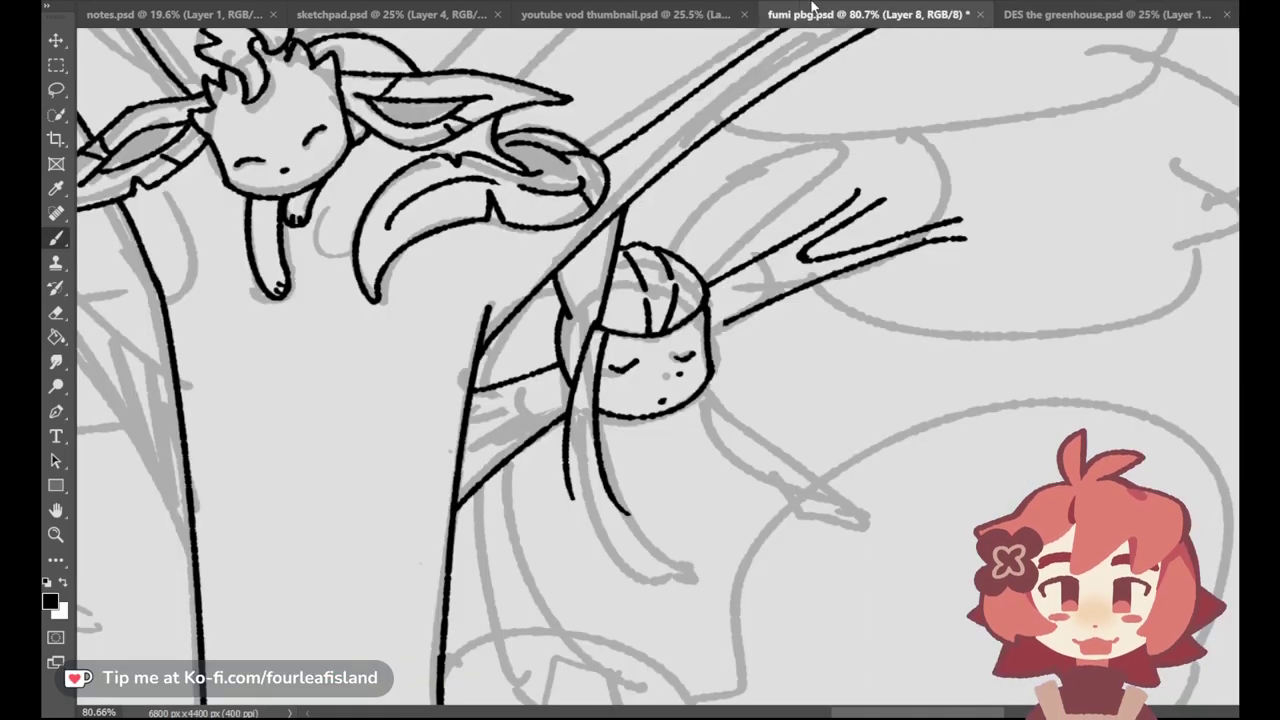
pyautogui.click(555, 12)
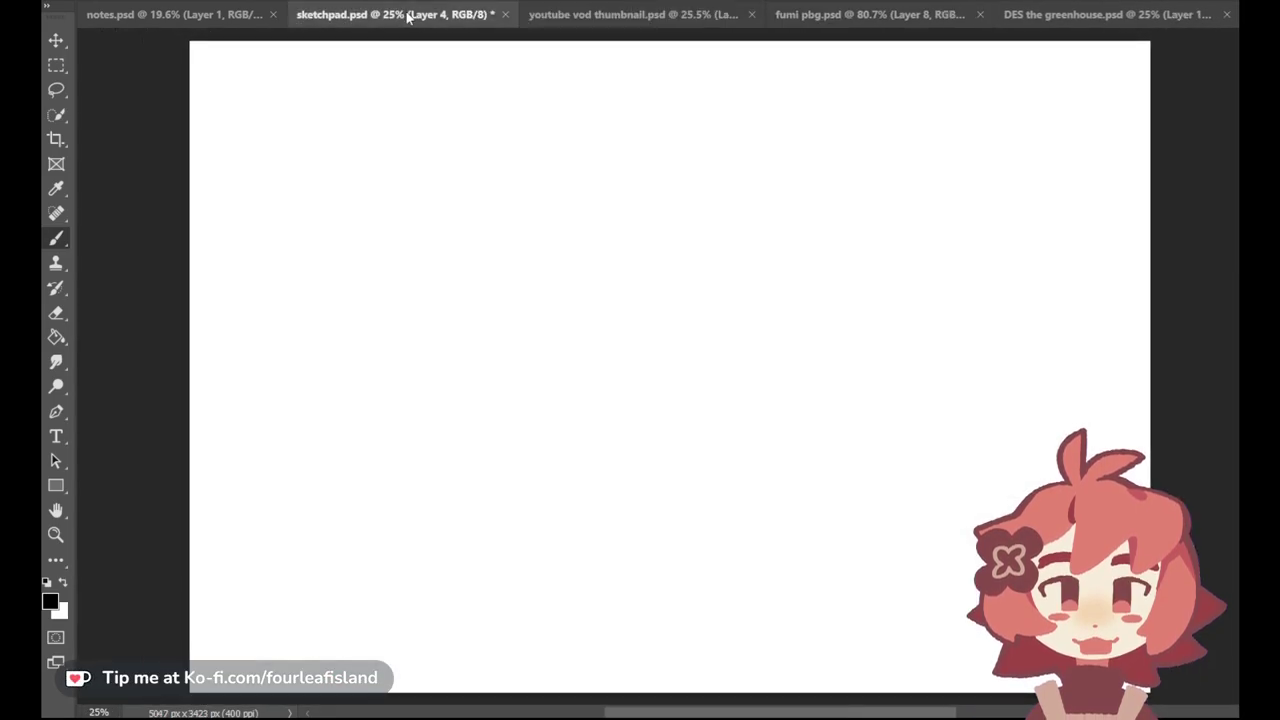
pyautogui.click(407, 16)
pyautogui.hotkey('ctrl', 'alt', 'shift', 'n')
pyautogui.moveTo(345, 232); pyautogui.dragTo(439, 234)
pyautogui.hotkey('ctrl', 'z')
pyautogui.moveTo(332, 302); pyautogui.dragTo(428, 297)
pyautogui.hotkey('ctrl', 'z')
pyautogui.hotkey('ctrl', 'z')
# Step: Handwrite the artist's account handle, starting with an @ sign, near the top of the blank canvas
pyautogui.moveTo(252, 80)
pyautogui.mouseDown()
pyautogui.moveTo(240, 96)
pyautogui.moveTo(264, 80)
pyautogui.moveTo(278, 108)
pyautogui.mouseUp()
pyautogui.hotkey('ctrl', 'z')
pyautogui.hotkey('ctrl', 'z')
pyautogui.moveTo(271, 84)
pyautogui.mouseDown()
pyautogui.moveTo(294, 82)
pyautogui.moveTo(292, 95)
pyautogui.mouseUp()
pyautogui.moveTo(304, 92); pyautogui.dragTo(320, 104)
pyautogui.moveTo(326, 89)
pyautogui.mouseDown()
pyautogui.moveTo(326, 104)
pyautogui.moveTo(344, 104)
pyautogui.mouseUp()
pyautogui.moveTo(351, 89); pyautogui.dragTo(362, 104)
pyautogui.moveTo(364, 89)
pyautogui.mouseDown()
pyautogui.moveTo(376, 103)
pyautogui.moveTo(374, 88)
pyautogui.mouseUp()
pyautogui.moveTo(384, 91)
pyautogui.mouseDown()
pyautogui.moveTo(380, 102)
pyautogui.moveTo(400, 104)
pyautogui.mouseUp()
pyautogui.moveTo(400, 86); pyautogui.dragTo(416, 86)
pyautogui.moveTo(400, 95); pyautogui.dragTo(420, 104)
pyautogui.moveTo(436, 84)
pyautogui.mouseDown()
pyautogui.moveTo(428, 102)
pyautogui.moveTo(476, 104)
pyautogui.mouseUp()
pyautogui.moveTo(464, 96)
pyautogui.mouseDown()
pyautogui.moveTo(498, 88)
pyautogui.moveTo(505, 103)
pyautogui.moveTo(540, 88)
pyautogui.mouseUp()
# Step: Draw an arrow pointing back at the handle and handwrite "PINTEREST" after it
pyautogui.moveTo(540, 88); pyautogui.dragTo(580, 90)
pyautogui.hotkey('ctrl', 'z')
pyautogui.moveTo(598, 82)
pyautogui.mouseDown()
pyautogui.moveTo(598, 95)
pyautogui.moveTo(621, 81)
pyautogui.mouseUp()
pyautogui.moveTo(622, 81)
pyautogui.mouseDown()
pyautogui.moveTo(642, 79)
pyautogui.moveTo(631, 95)
pyautogui.mouseUp()
pyautogui.moveTo(643, 80); pyautogui.dragTo(656, 87)
pyautogui.moveTo(644, 80); pyautogui.dragTo(658, 79)
pyautogui.moveTo(666, 80)
pyautogui.mouseDown()
pyautogui.moveTo(666, 93)
pyautogui.moveTo(684, 94)
pyautogui.mouseUp()
pyautogui.moveTo(689, 81); pyautogui.dragTo(705, 93)
pyautogui.moveTo(688, 80)
pyautogui.mouseDown()
pyautogui.moveTo(707, 92)
pyautogui.moveTo(740, 80)
pyautogui.mouseUp()
pyautogui.moveTo(731, 81); pyautogui.dragTo(731, 97)
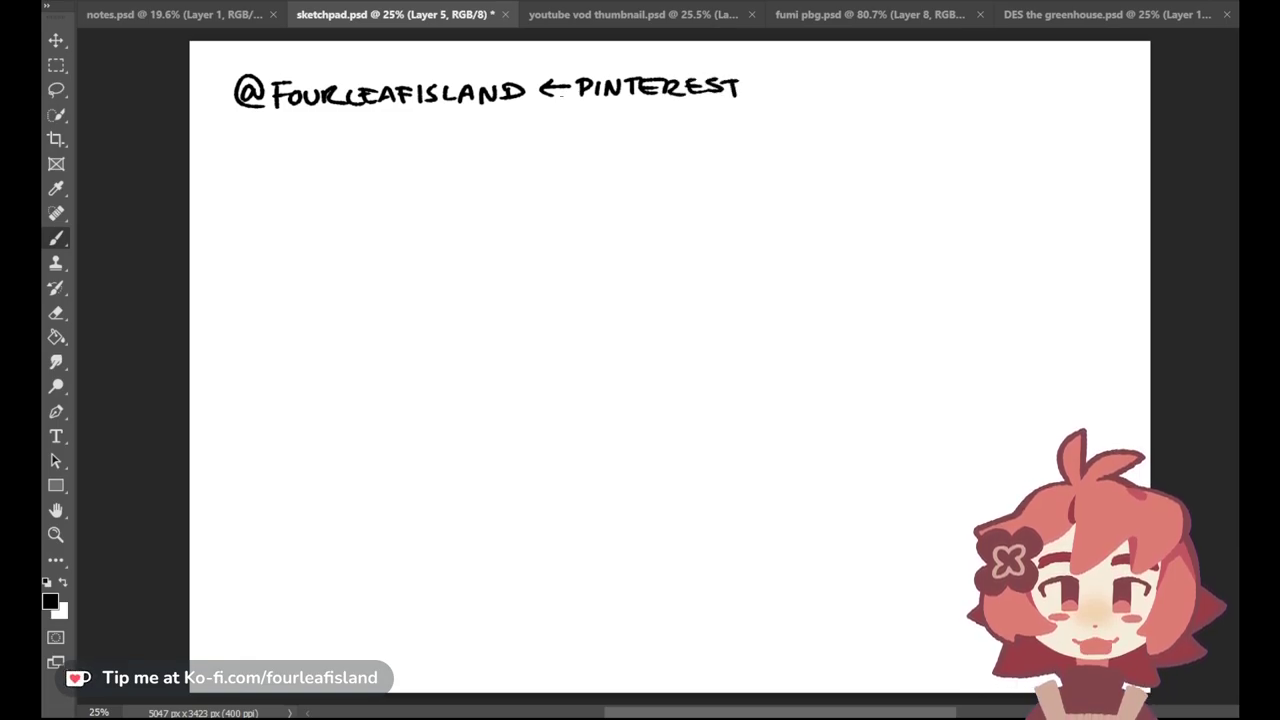
# Step: Handwrite "ART INSP" in quotation marks beneath the account handle
pyautogui.moveTo(373, 144); pyautogui.dragTo(383, 122)
pyautogui.moveTo(384, 122)
pyautogui.mouseDown()
pyautogui.moveTo(390, 144)
pyautogui.moveTo(394, 122)
pyautogui.mouseUp()
pyautogui.moveTo(396, 122)
pyautogui.mouseDown()
pyautogui.moveTo(418, 140)
pyautogui.moveTo(440, 119)
pyautogui.mouseUp()
pyautogui.moveTo(428, 122)
pyautogui.mouseDown()
pyautogui.moveTo(428, 142)
pyautogui.moveTo(480, 122)
pyautogui.moveTo(486, 140)
pyautogui.moveTo(506, 122)
pyautogui.mouseUp()
pyautogui.moveTo(507, 122); pyautogui.dragTo(508, 132)
pyautogui.moveTo(522, 120); pyautogui.dragTo(529, 128)
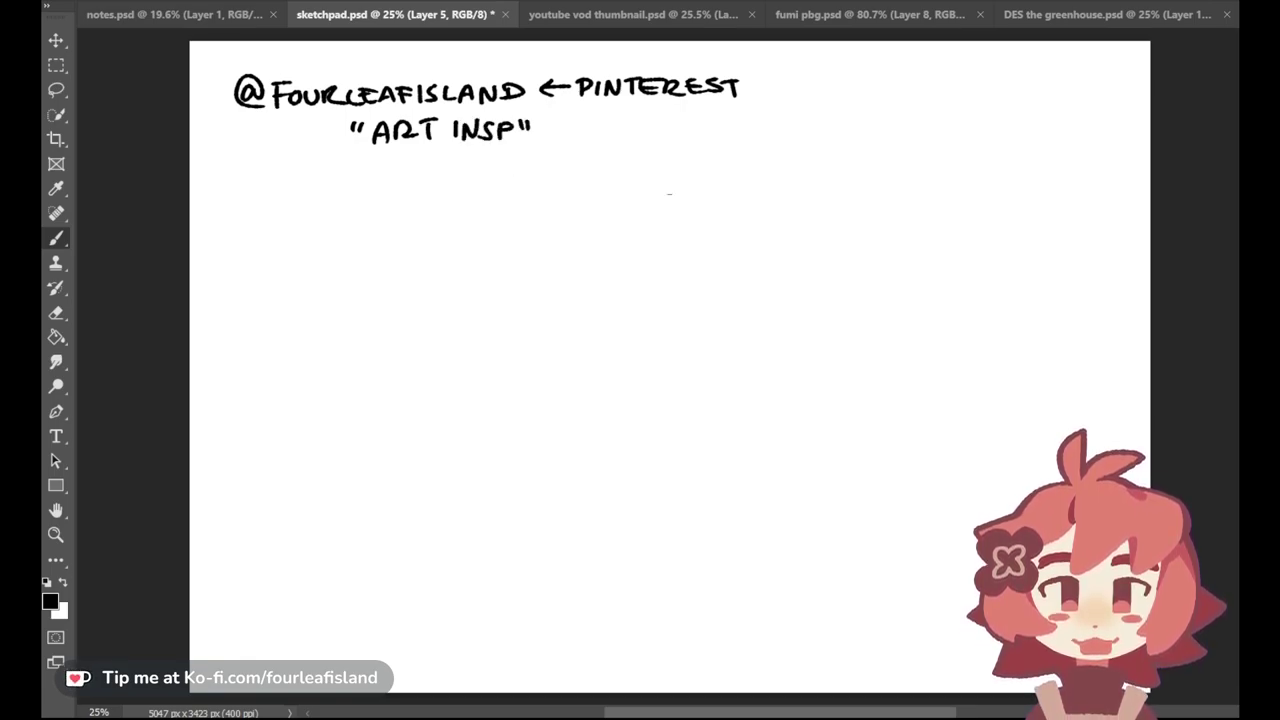
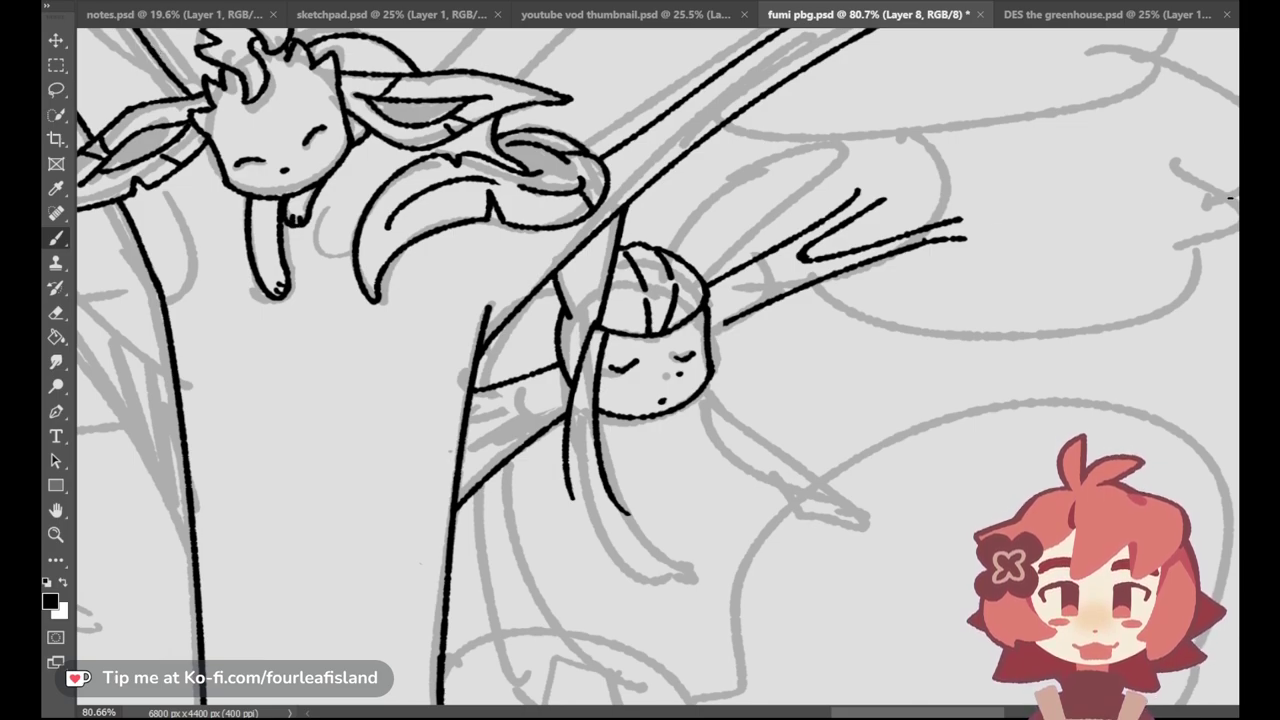
# Step: Ink the small inner lines of the left ear on the sleeping creature's head, beside the tree branch
pyautogui.moveTo(603, 232)
pyautogui.mouseDown()
pyautogui.moveTo(596, 300)
pyautogui.moveTo(600, 265)
pyautogui.moveTo(595, 300)
pyautogui.moveTo(570, 272)
pyautogui.moveTo(578, 302)
pyautogui.mouseUp()
pyautogui.hotkey('ctrl', 'z')
pyautogui.hotkey('ctrl', 'z')
pyautogui.moveTo(570, 259); pyautogui.dragTo(577, 309)
pyautogui.hotkey('ctrl', 'z')
pyautogui.moveTo(570, 261); pyautogui.dragTo(586, 304)
# Step: Ink the outer contour of the creature's long right ear, following the grey sketch up to its tip
pyautogui.moveTo(670, 252); pyautogui.dragTo(710, 192)
pyautogui.hotkey('ctrl', 'z')
pyautogui.moveTo(668, 250)
pyautogui.mouseDown()
pyautogui.moveTo(719, 187)
pyautogui.moveTo(833, 155)
pyautogui.mouseUp()
pyautogui.hotkey('ctrl', 'z')
pyautogui.moveTo(719, 187)
pyautogui.mouseDown()
pyautogui.moveTo(848, 147)
pyautogui.moveTo(764, 212)
pyautogui.mouseUp()
pyautogui.hotkey('ctrl', 'z')
pyautogui.moveTo(847, 150); pyautogui.dragTo(757, 236)
pyautogui.hotkey('ctrl', 'z')
pyautogui.moveTo(698, 268); pyautogui.dragTo(760, 236)
pyautogui.hotkey('ctrl', 'z')
pyautogui.hotkey('ctrl', 'z')
# Step: Ink the inner contour of the creature's right ear down to its base
pyautogui.moveTo(703, 268)
pyautogui.mouseDown()
pyautogui.moveTo(758, 237)
pyautogui.moveTo(736, 209)
pyautogui.moveTo(686, 258)
pyautogui.mouseUp()
pyautogui.hotkey('ctrl', 'z')
pyautogui.moveTo(741, 197)
pyautogui.mouseDown()
pyautogui.moveTo(686, 258)
pyautogui.moveTo(822, 166)
pyautogui.mouseUp()
pyautogui.hotkey('ctrl', 'z')
pyautogui.hotkey('ctrl', 'z')
pyautogui.hotkey('ctrl', 'z')
pyautogui.hotkey('ctrl', 'z')
pyautogui.hotkey('ctrl', 'z')
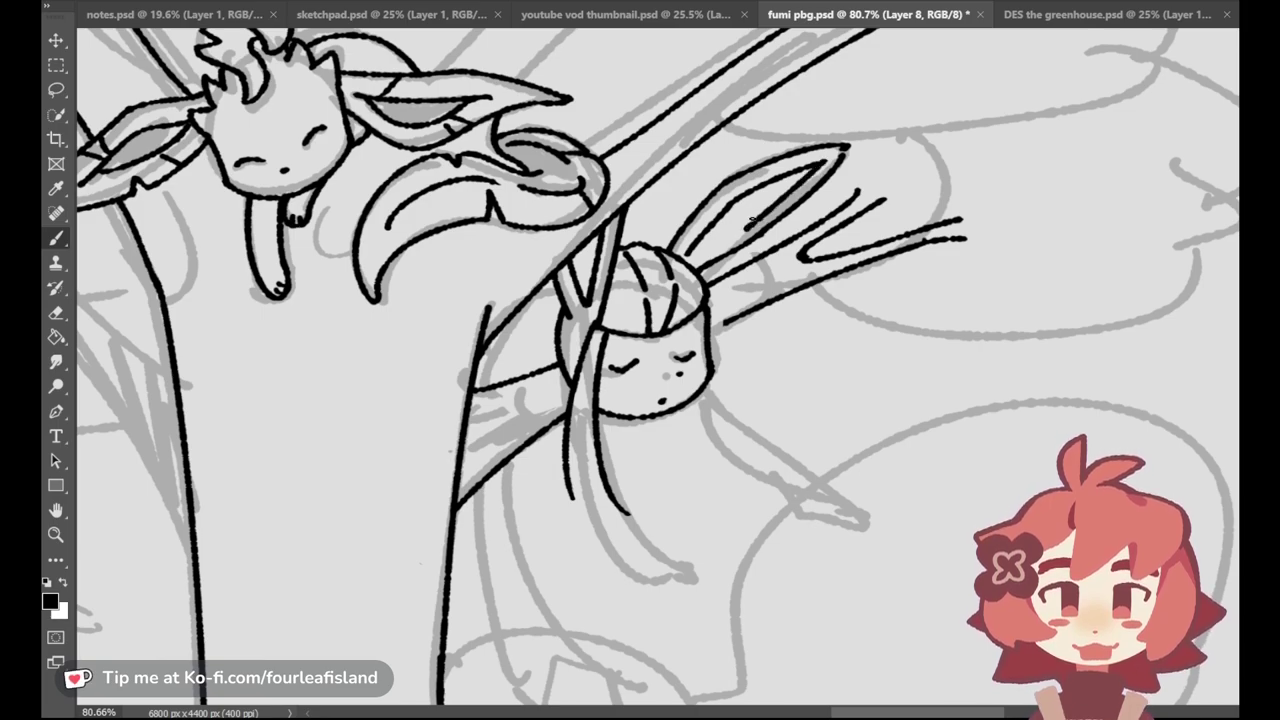
pyautogui.moveTo(744, 230); pyautogui.dragTo(684, 260)
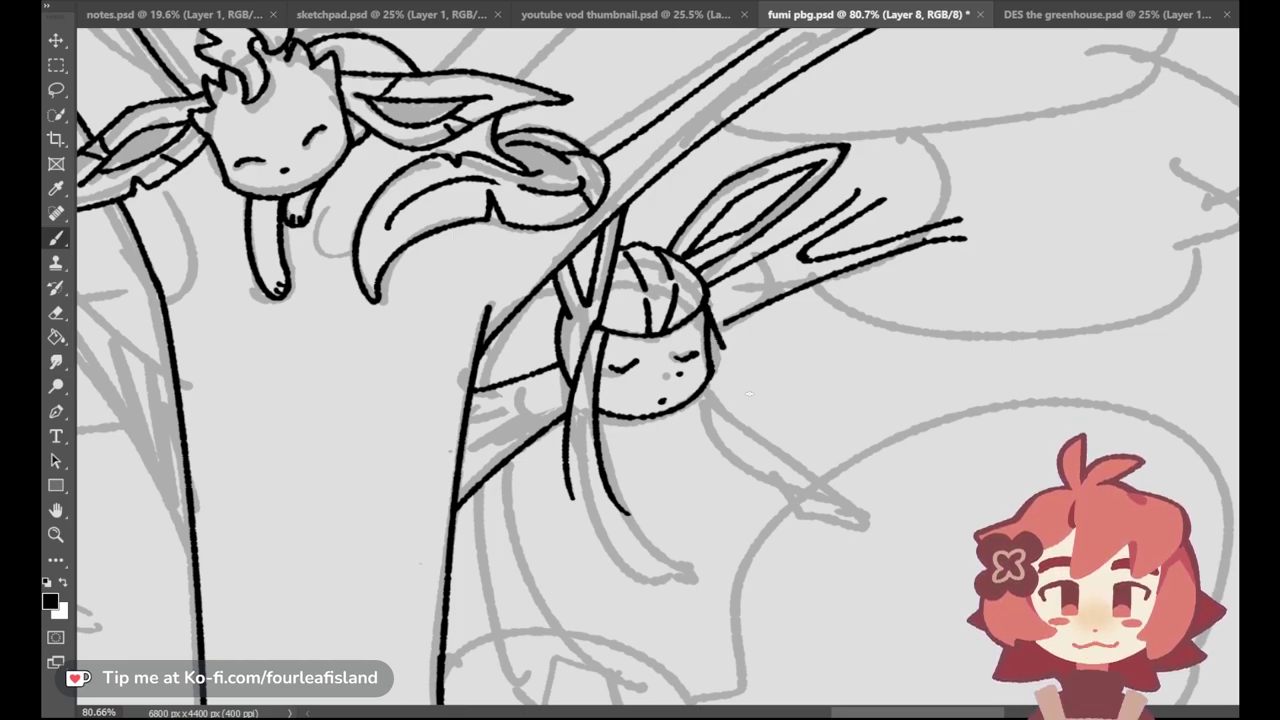
# Step: Ink the outer edge of the hair strand hanging right of the creature's face and try out its inner edge
pyautogui.moveTo(712, 318); pyautogui.dragTo(850, 495)
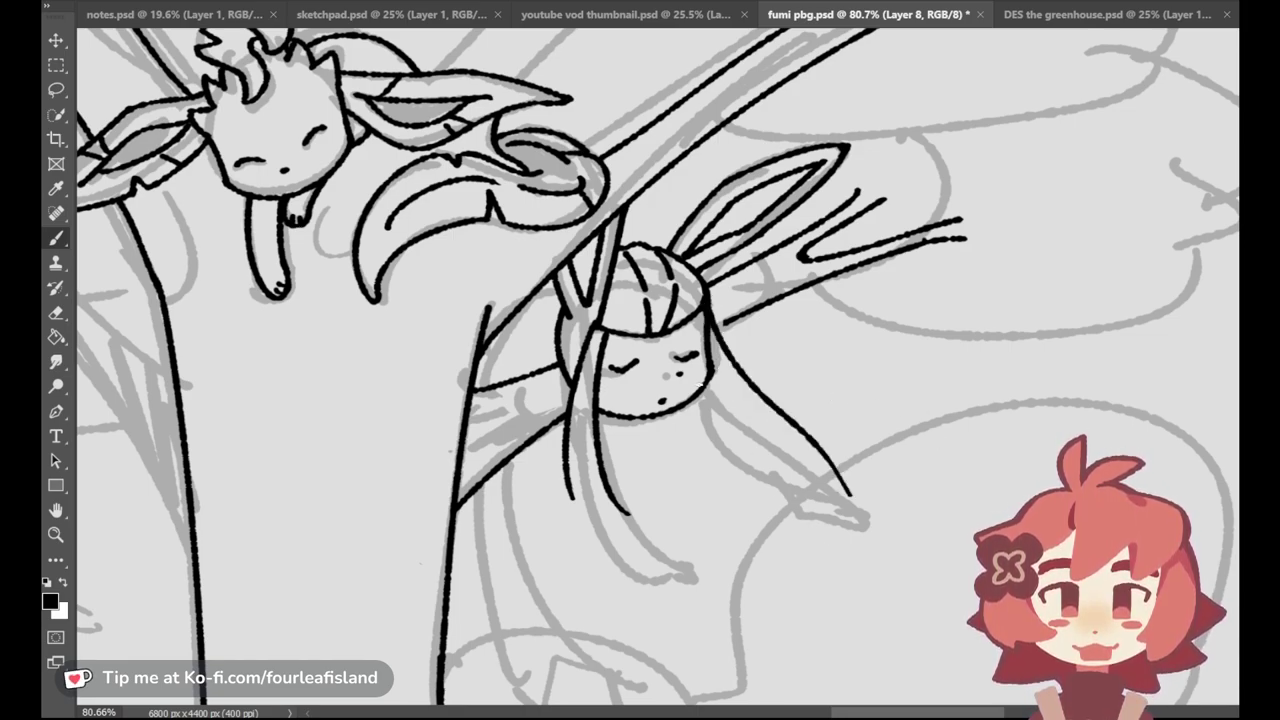
pyautogui.moveTo(720, 396)
pyautogui.mouseDown()
pyautogui.moveTo(796, 500)
pyautogui.moveTo(768, 494)
pyautogui.mouseUp()
pyautogui.hotkey('ctrl', 'z')
pyautogui.hotkey('ctrl', 'z')
pyautogui.moveTo(732, 410); pyautogui.dragTo(770, 494)
pyautogui.hotkey('ctrl', 'z')
pyautogui.moveTo(734, 408); pyautogui.dragTo(795, 512)
pyautogui.hotkey('ctrl', 'z')
pyautogui.moveTo(734, 408); pyautogui.dragTo(790, 518)
pyautogui.hotkey('ctrl', 'z')
pyautogui.moveTo(734, 410); pyautogui.dragTo(795, 514)
pyautogui.hotkey('ctrl', 'z')
pyautogui.moveTo(736, 408); pyautogui.dragTo(790, 504)
pyautogui.hotkey('ctrl', 'z')
pyautogui.moveTo(732, 414); pyautogui.dragTo(780, 508)
pyautogui.hotkey('ctrl', 'z')
pyautogui.moveTo(733, 410); pyautogui.dragTo(780, 486)
pyautogui.hotkey('ctrl', 'z')
pyautogui.moveTo(734, 408); pyautogui.dragTo(780, 484)
pyautogui.hotkey('ctrl', 'z')
pyautogui.moveTo(718, 398); pyautogui.dragTo(786, 480)
pyautogui.hotkey('ctrl', 'z')
pyautogui.hotkey('ctrl', 'z')
pyautogui.moveTo(720, 400); pyautogui.dragTo(797, 510)
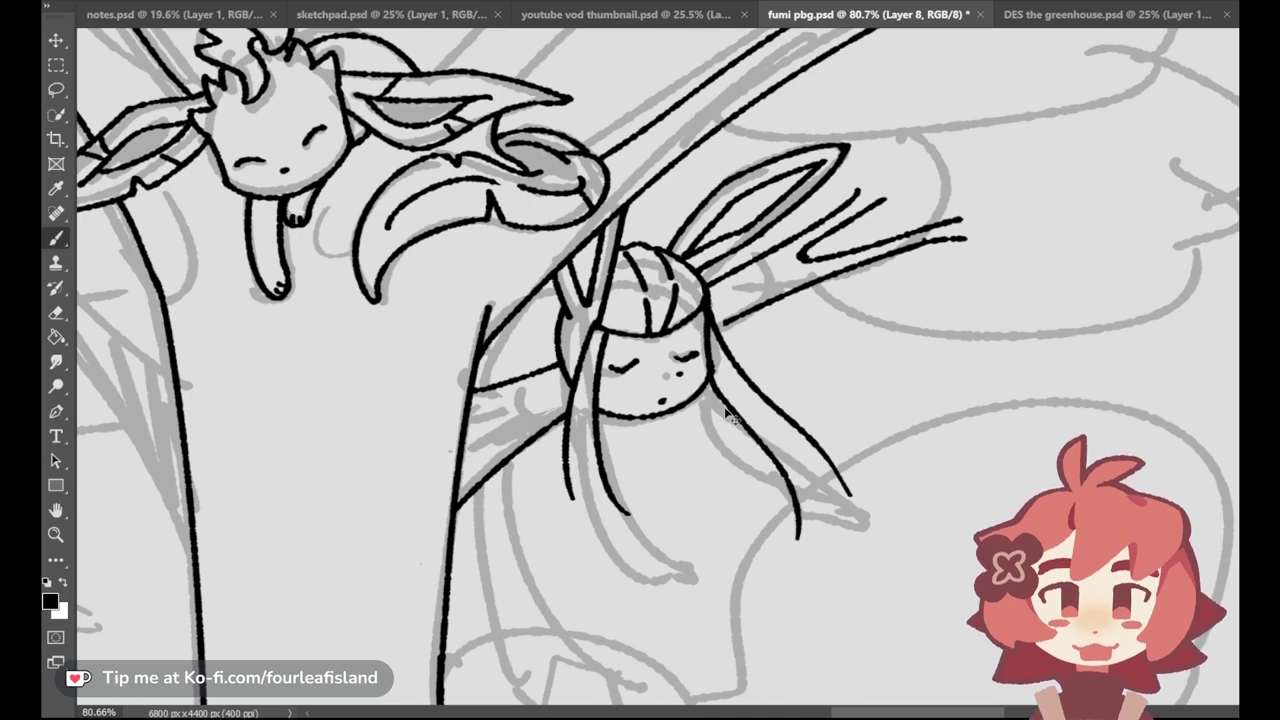
# Step: Replace the right strand's inner edge with a line curving from the cheek toward the strand's lower end
pyautogui.hotkey('ctrl', 'z')
pyautogui.moveTo(732, 412); pyautogui.dragTo(788, 478)
pyautogui.hotkey('ctrl', 'z')
pyautogui.hotkey('ctrl', 'z')
pyautogui.moveTo(716, 388); pyautogui.dragTo(790, 478)
pyautogui.hotkey('ctrl', 'z')
pyautogui.moveTo(718, 392); pyautogui.dragTo(788, 478)
pyautogui.hotkey('ctrl', 'z')
pyautogui.moveTo(716, 390); pyautogui.dragTo(786, 478)
pyautogui.hotkey('ctrl', 'z')
pyautogui.moveTo(712, 386); pyautogui.dragTo(778, 478)
pyautogui.hotkey('ctrl', 'z')
pyautogui.moveTo(711, 381); pyautogui.dragTo(788, 480)
pyautogui.hotkey('ctrl', 'z')
pyautogui.moveTo(716, 388)
pyautogui.mouseDown()
pyautogui.moveTo(764, 440)
pyautogui.moveTo(784, 506)
pyautogui.moveTo(820, 512)
pyautogui.mouseUp()
pyautogui.hotkey('ctrl', 'z')
pyautogui.hotkey('ctrl', 'z')
pyautogui.hotkey('ctrl', 'z')
# Step: Close the right hair strand with a pointed tip and erase the overshooting line ends
pyautogui.moveTo(826, 456); pyautogui.dragTo(820, 511)
pyautogui.hotkey('ctrl', 'z')
pyautogui.hotkey('ctrl', 'z')
pyautogui.hotkey('ctrl', 'z')
pyautogui.moveTo(827, 458); pyautogui.dragTo(824, 514)
pyautogui.hotkey('ctrl', 'z')
pyautogui.hotkey('ctrl', 'z')
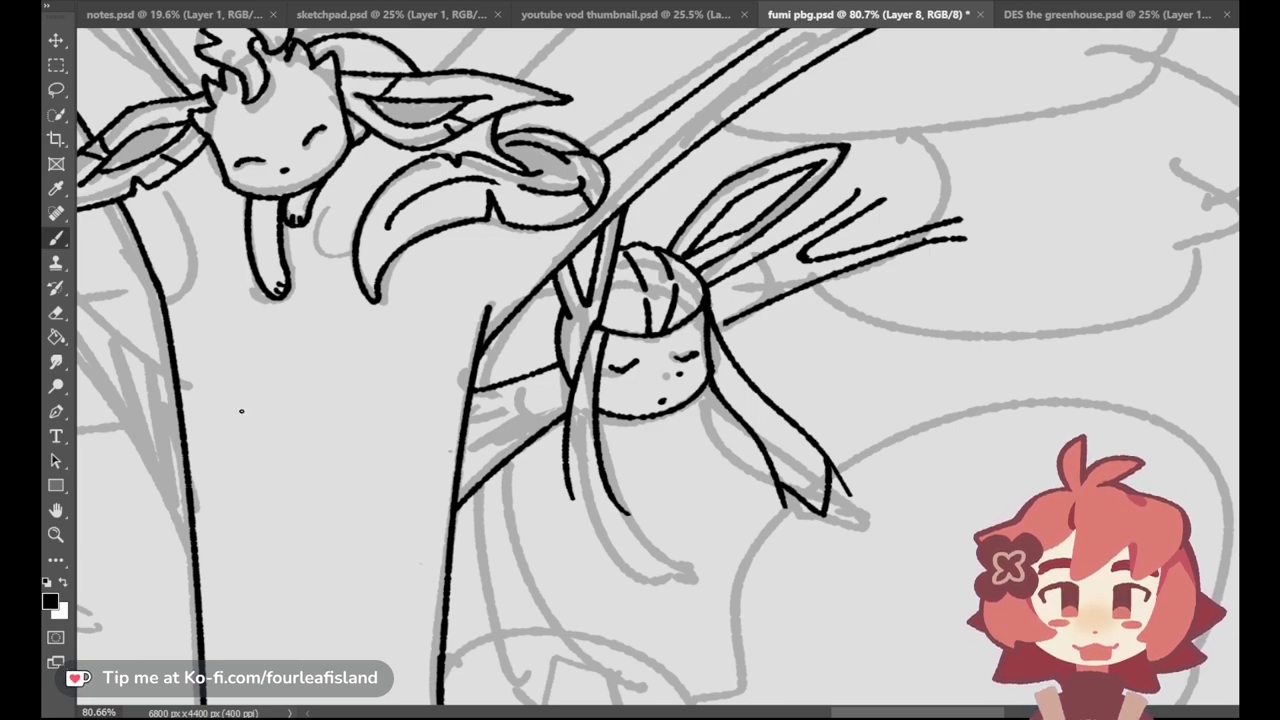
pyautogui.click(56, 312)
pyautogui.moveTo(780, 506); pyautogui.dragTo(849, 494)
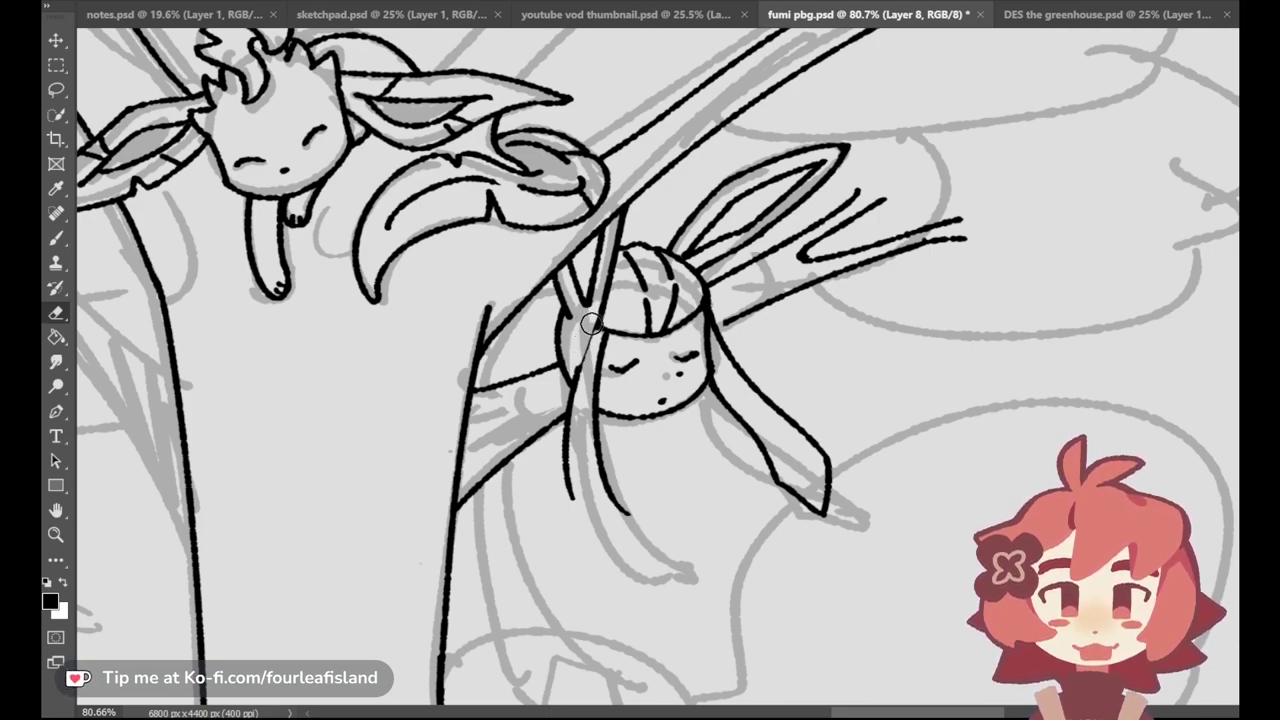
# Step: Ink jagged, splintered ends on the two twigs beside the creature's right ear
pyautogui.click(56, 237)
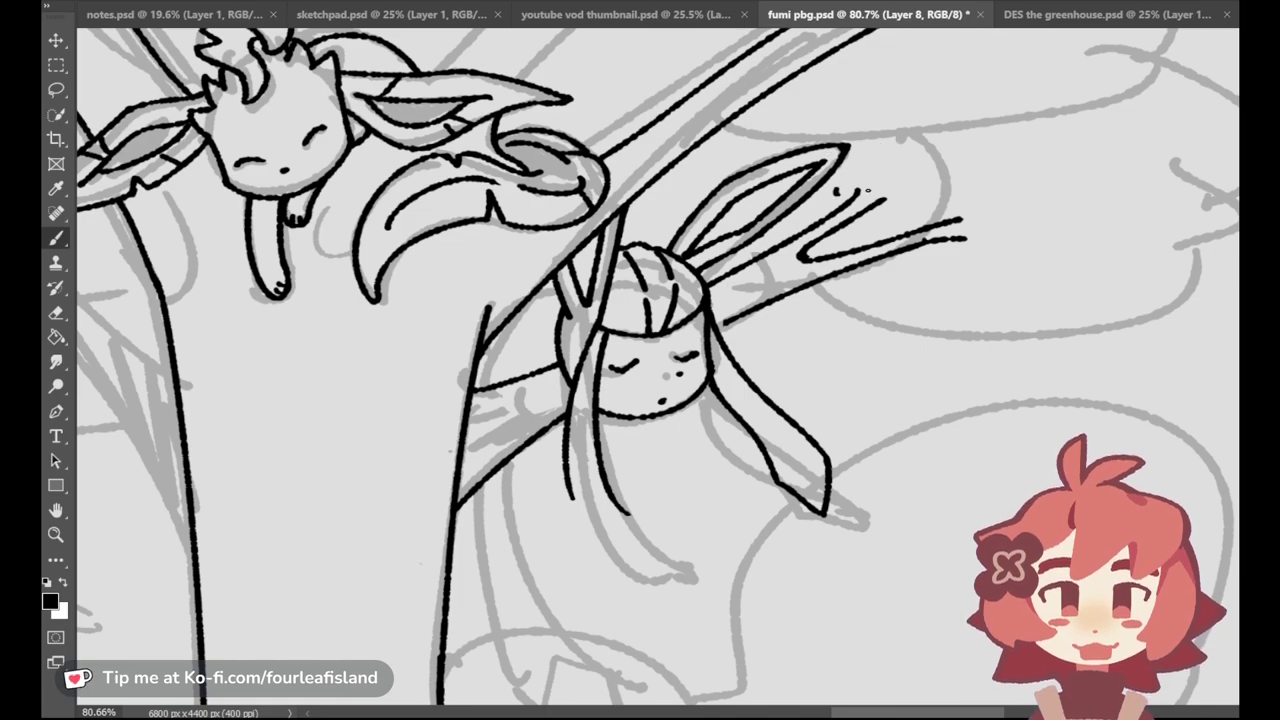
pyautogui.moveTo(836, 190)
pyautogui.mouseDown()
pyautogui.moveTo(876, 182)
pyautogui.moveTo(890, 212)
pyautogui.mouseUp()
pyautogui.hotkey('ctrl', 'z')
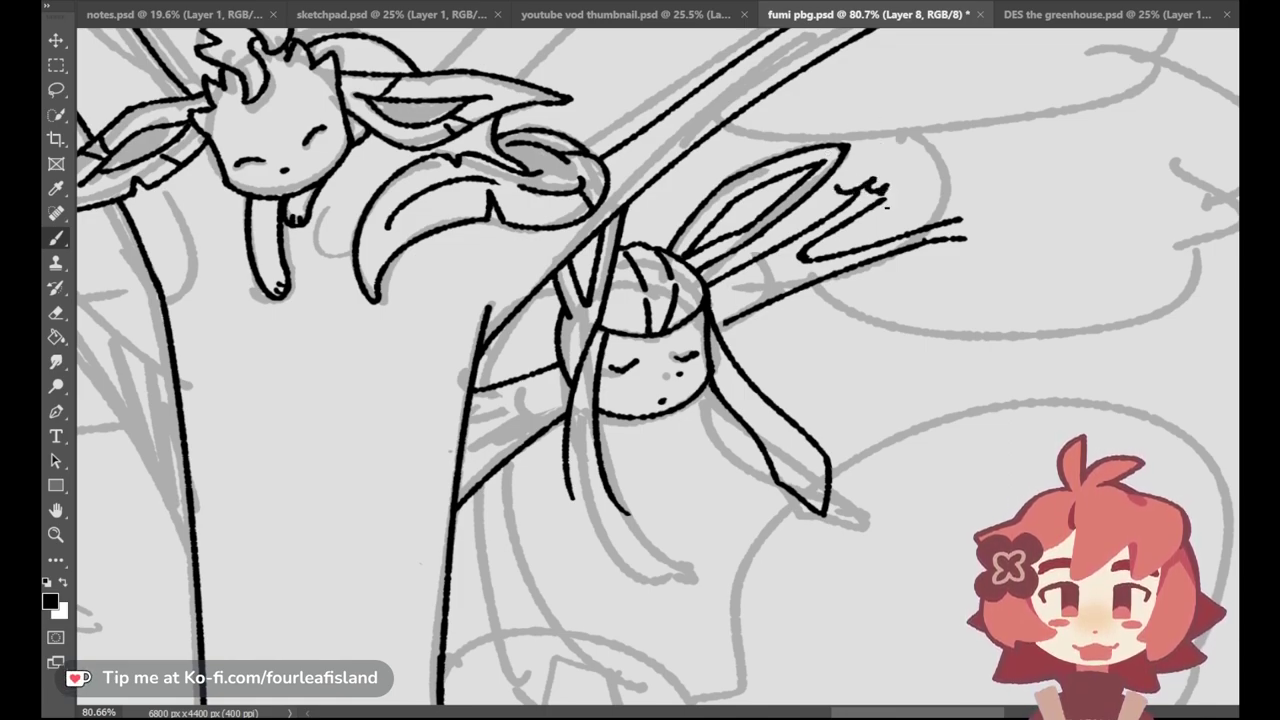
pyautogui.moveTo(921, 210)
pyautogui.mouseDown()
pyautogui.moveTo(974, 213)
pyautogui.moveTo(951, 261)
pyautogui.moveTo(978, 234)
pyautogui.mouseUp()
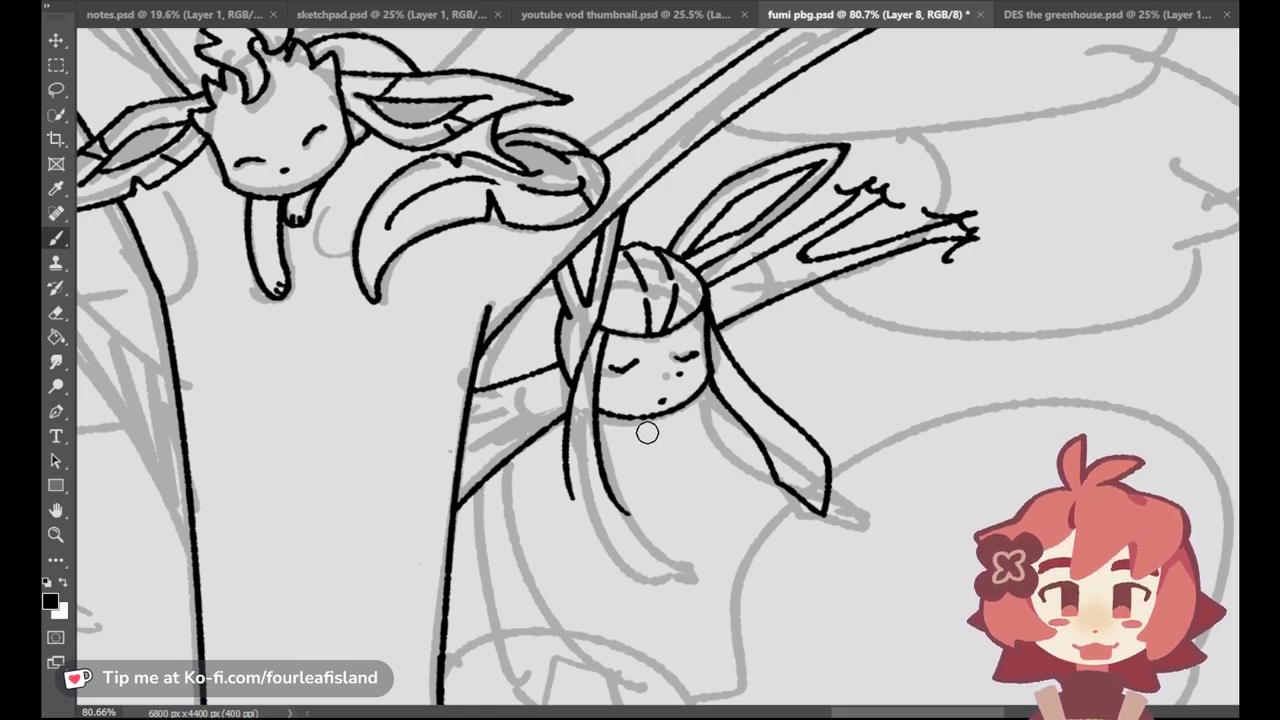
# Step: Extend both edges of the creature's left hanging hair strand in a curve down to its lower end
pyautogui.hotkey('ctrl', 'z')
pyautogui.moveTo(594, 454); pyautogui.dragTo(628, 517)
pyautogui.moveTo(598, 456); pyautogui.dragTo(652, 532)
pyautogui.hotkey('ctrl', 'z')
pyautogui.moveTo(598, 458); pyautogui.dragTo(665, 531)
pyautogui.hotkey('ctrl', 'z')
pyautogui.moveTo(567, 470)
pyautogui.mouseDown()
pyautogui.moveTo(625, 573)
pyautogui.moveTo(650, 586)
pyautogui.moveTo(665, 554)
pyautogui.moveTo(678, 568)
pyautogui.mouseUp()
pyautogui.hotkey('ctrl', 'z')
pyautogui.hotkey('ctrl', 'z')
pyautogui.hotkey('ctrl', 'z')
pyautogui.hotkey('ctrl', 'z')
pyautogui.hotkey('ctrl', 'z')
pyautogui.hotkey('ctrl', 'z')
pyautogui.hotkey('ctrl', 'z')
pyautogui.hotkey('ctrl', 'z')
pyautogui.hotkey('ctrl', 'z')
# Step: Finish the angled tip of the left hair strand and erase the stray line ends around it
pyautogui.moveTo(648, 528); pyautogui.dragTo(676, 566)
pyautogui.hotkey('ctrl', 'z')
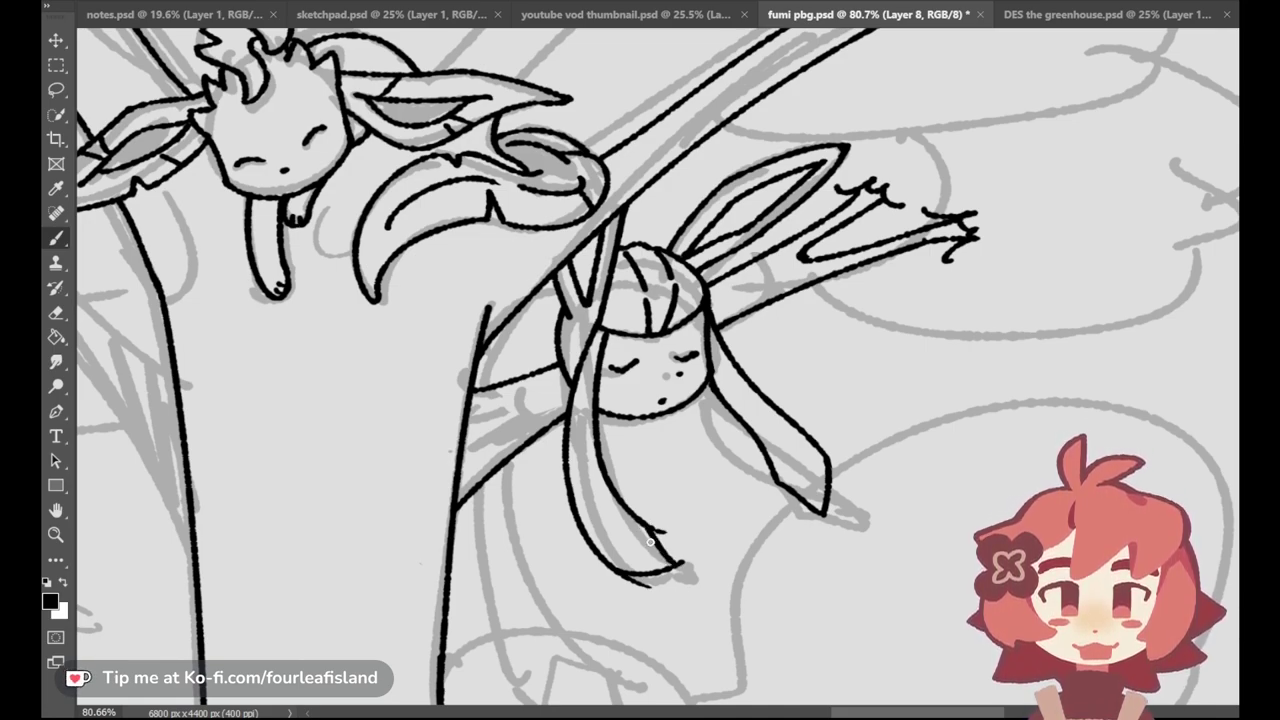
pyautogui.click(56, 312)
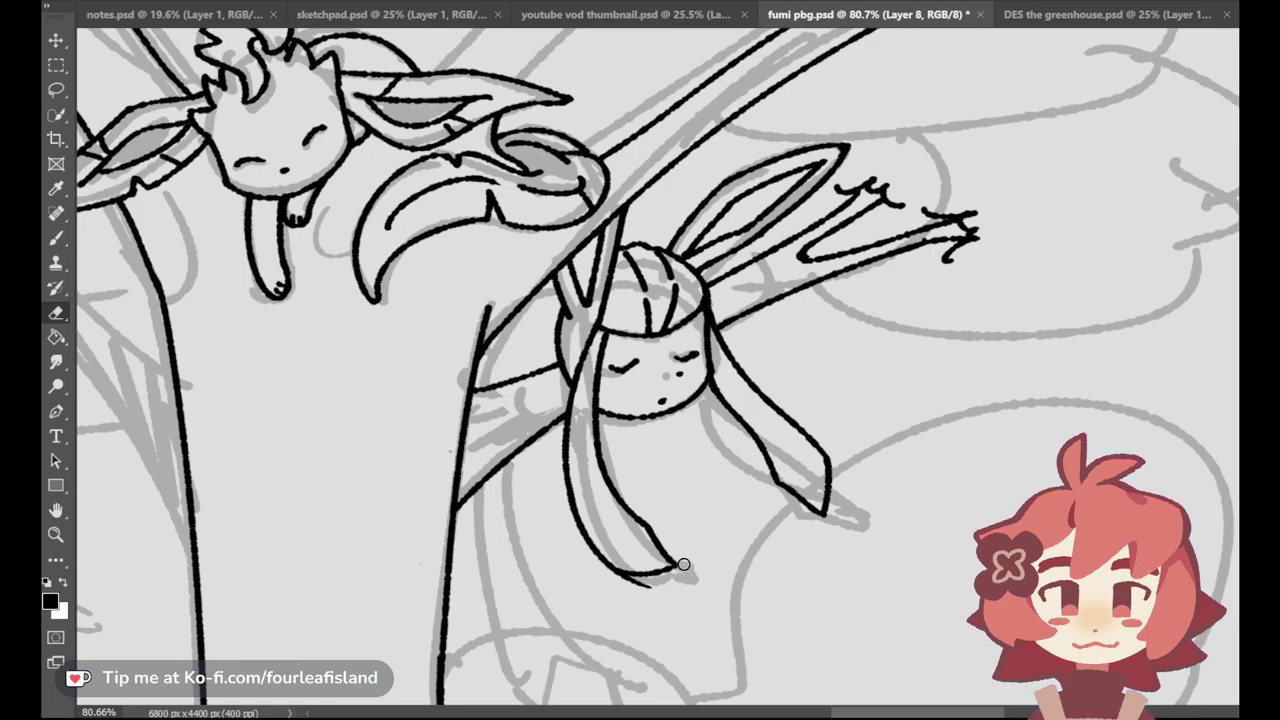
pyautogui.moveTo(637, 587); pyautogui.dragTo(650, 588)
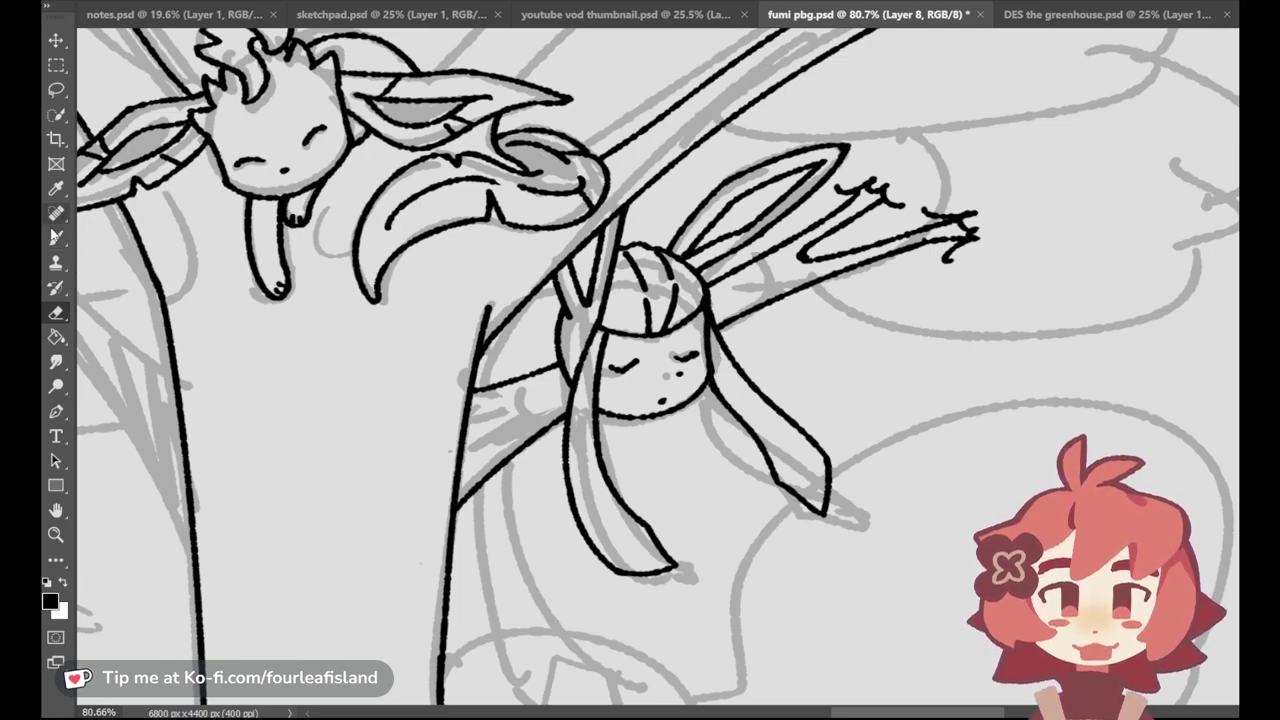
# Step: Ink the curved body and leg lines between the tree trunk and the creature's head
pyautogui.click(56, 237)
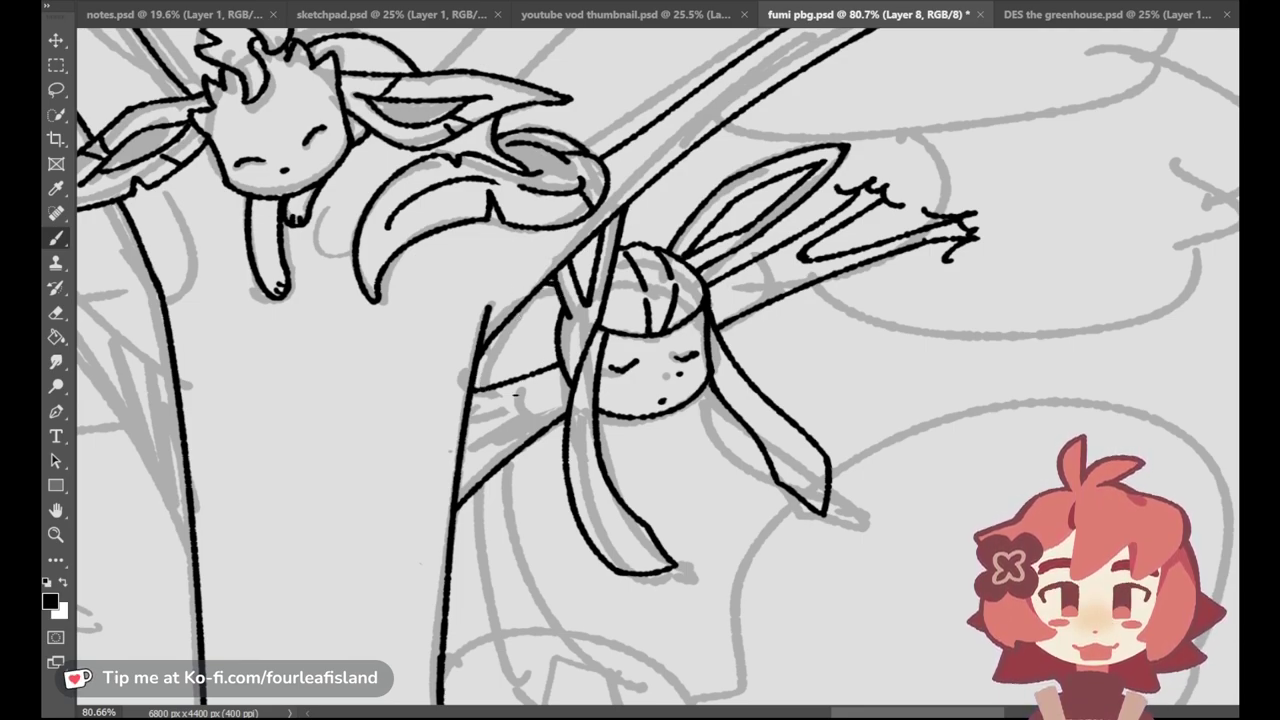
pyautogui.hotkey('ctrl', 'z')
pyautogui.moveTo(516, 383)
pyautogui.mouseDown()
pyautogui.moveTo(559, 398)
pyautogui.moveTo(545, 411)
pyautogui.moveTo(514, 379)
pyautogui.moveTo(556, 397)
pyautogui.moveTo(533, 388)
pyautogui.mouseUp()
pyautogui.hotkey('ctrl', 'z')
pyautogui.hotkey('ctrl', 'z')
pyautogui.hotkey('ctrl', 'z')
pyautogui.hotkey('ctrl', 'z')
pyautogui.hotkey('ctrl', 'z')
pyautogui.hotkey('ctrl', 'z')
pyautogui.moveTo(532, 387); pyautogui.dragTo(567, 402)
pyautogui.hotkey('ctrl', 'z')
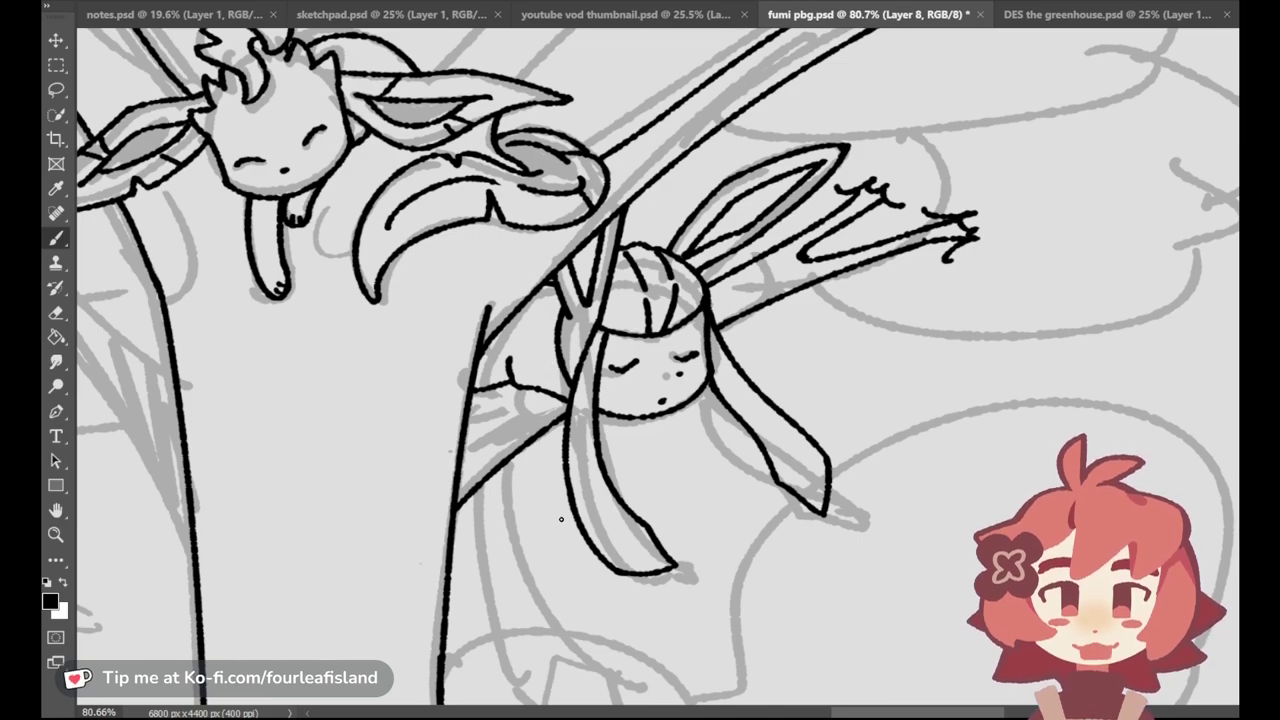
# Step: Ink two small rounded paws hanging beneath the creature's chin
pyautogui.moveTo(600, 445)
pyautogui.mouseDown()
pyautogui.moveTo(631, 428)
pyautogui.moveTo(604, 460)
pyautogui.mouseUp()
pyautogui.hotkey('ctrl', 'z')
pyautogui.hotkey('ctrl', 'z')
pyautogui.hotkey('ctrl', 'z')
pyautogui.hotkey('ctrl', 'z')
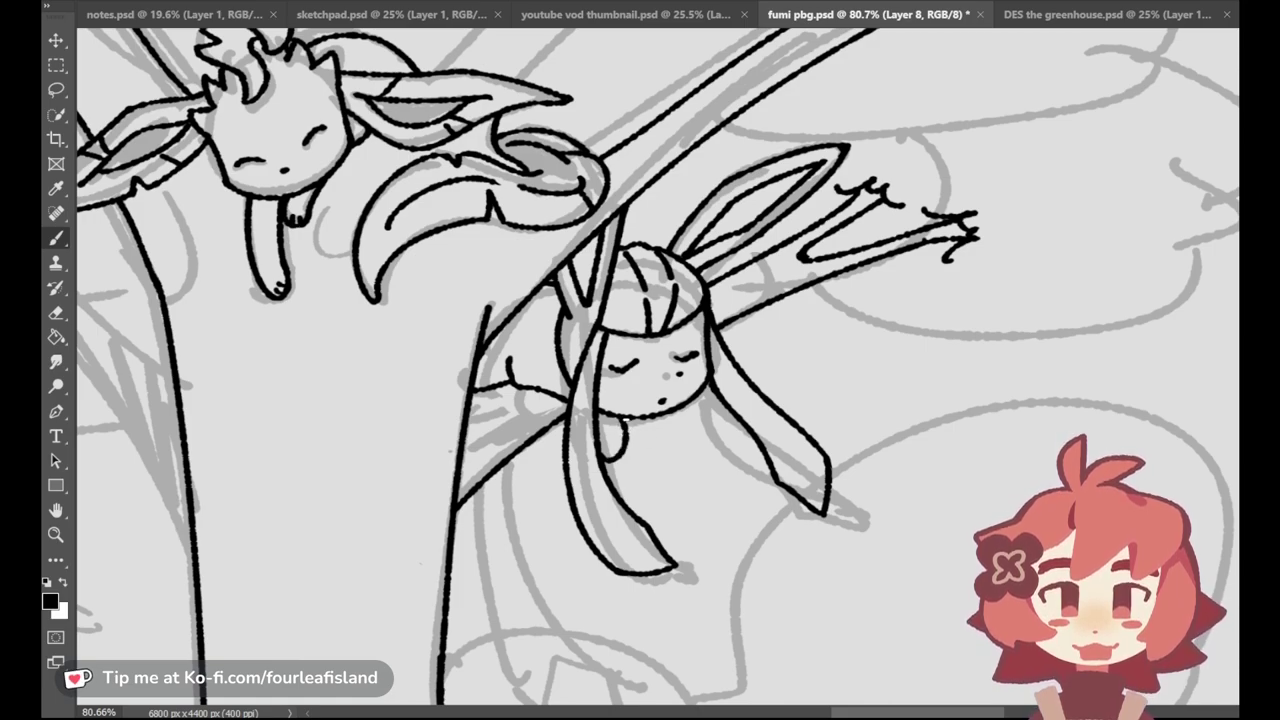
pyautogui.moveTo(628, 446); pyautogui.dragTo(662, 417)
pyautogui.hotkey('ctrl', 'z')
pyautogui.hotkey('ctrl', 'z')
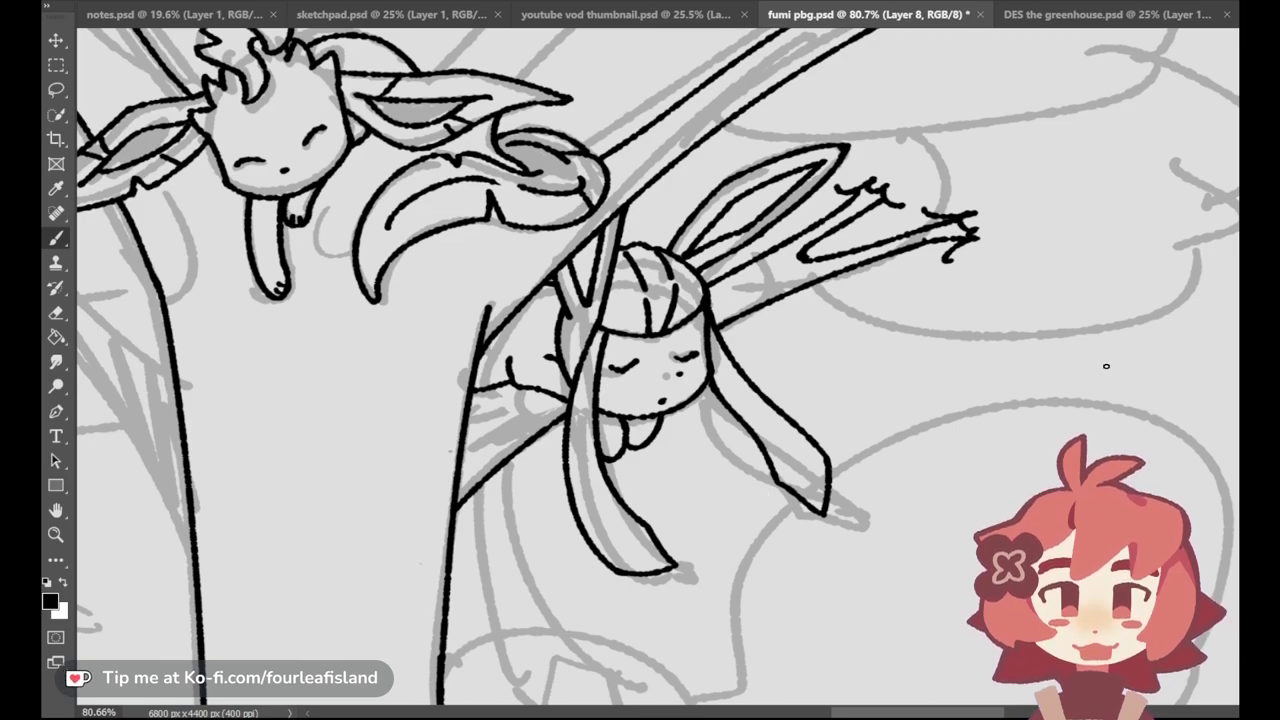
# Step: Erase the rough end of the lower twig and redraw its jagged tip
pyautogui.scroll(-3, 1189, 429)
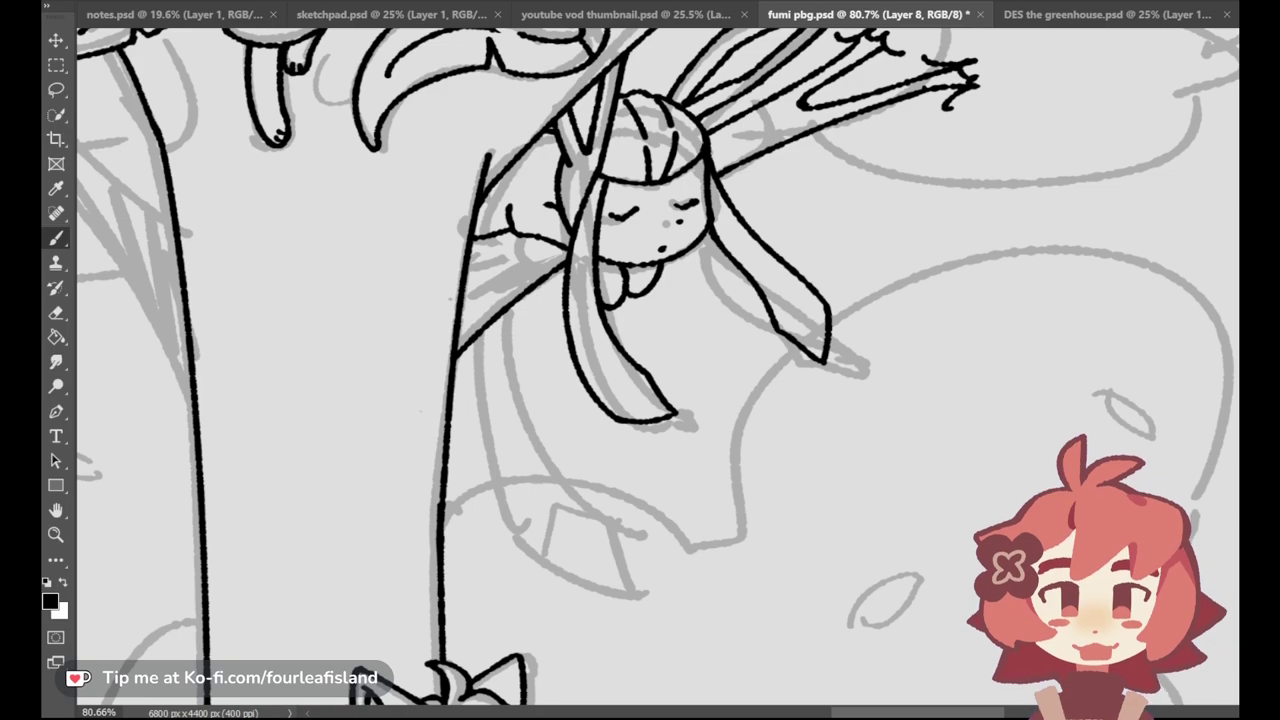
pyautogui.click(56, 312)
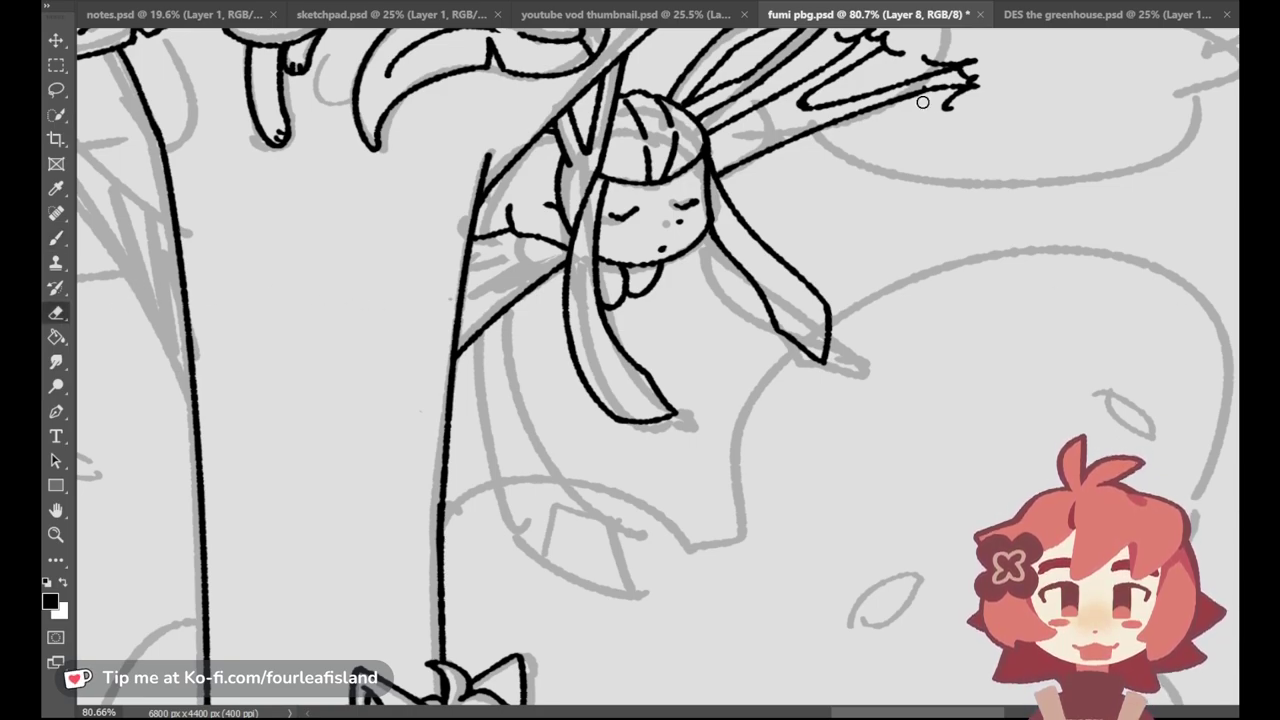
pyautogui.moveTo(965, 97)
pyautogui.mouseDown()
pyautogui.moveTo(957, 89)
pyautogui.moveTo(983, 106)
pyautogui.moveTo(957, 91)
pyautogui.moveTo(971, 106)
pyautogui.mouseUp()
pyautogui.click(56, 238)
pyautogui.moveTo(952, 88); pyautogui.dragTo(965, 108)
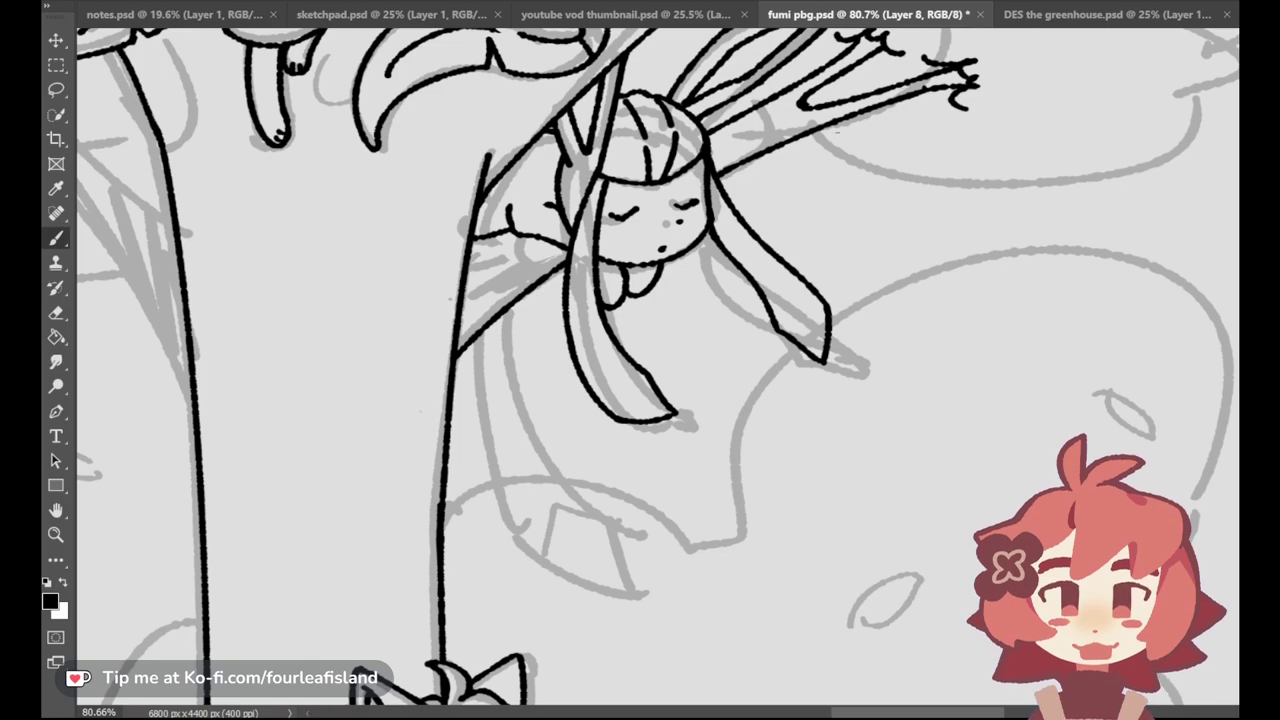
# Step: Ink a bumpy leaf outline around the large foliage clump to the right of the twigs
pyautogui.scroll(5, 853, 714)
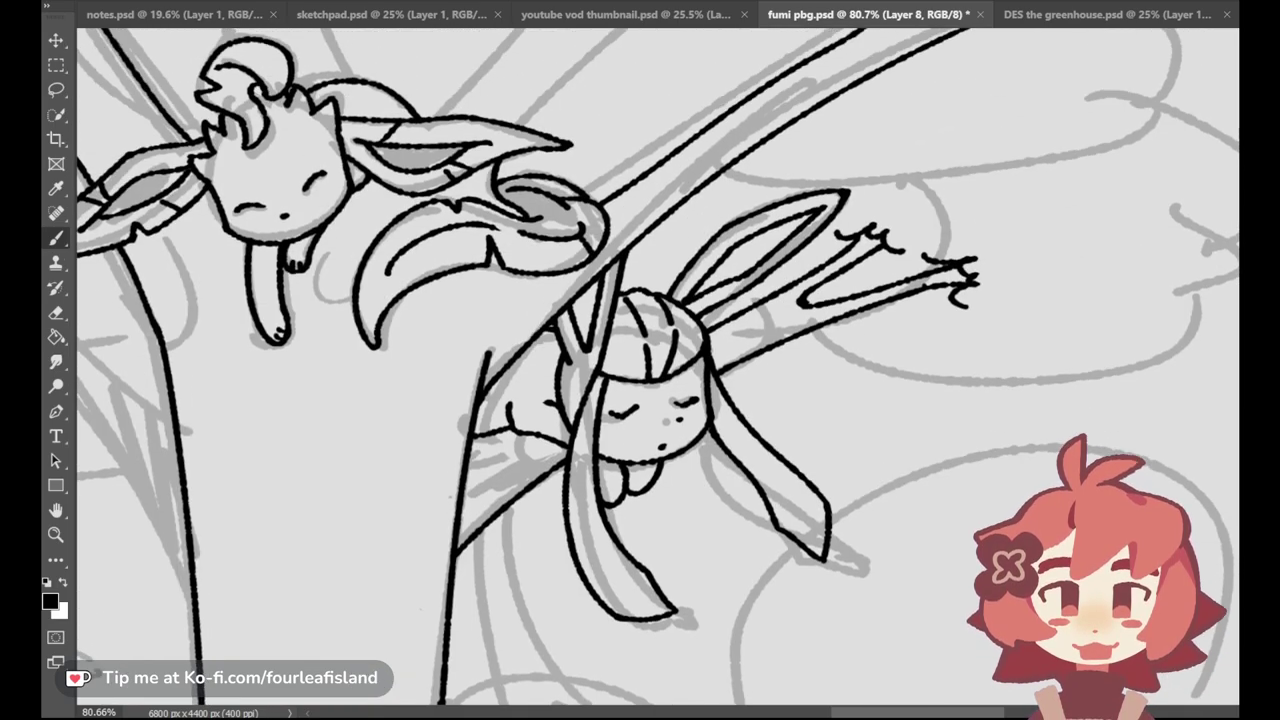
pyautogui.moveTo(853, 714)
pyautogui.mouseDown()
pyautogui.moveTo(909, 711)
pyautogui.moveTo(897, 713)
pyautogui.mouseUp()
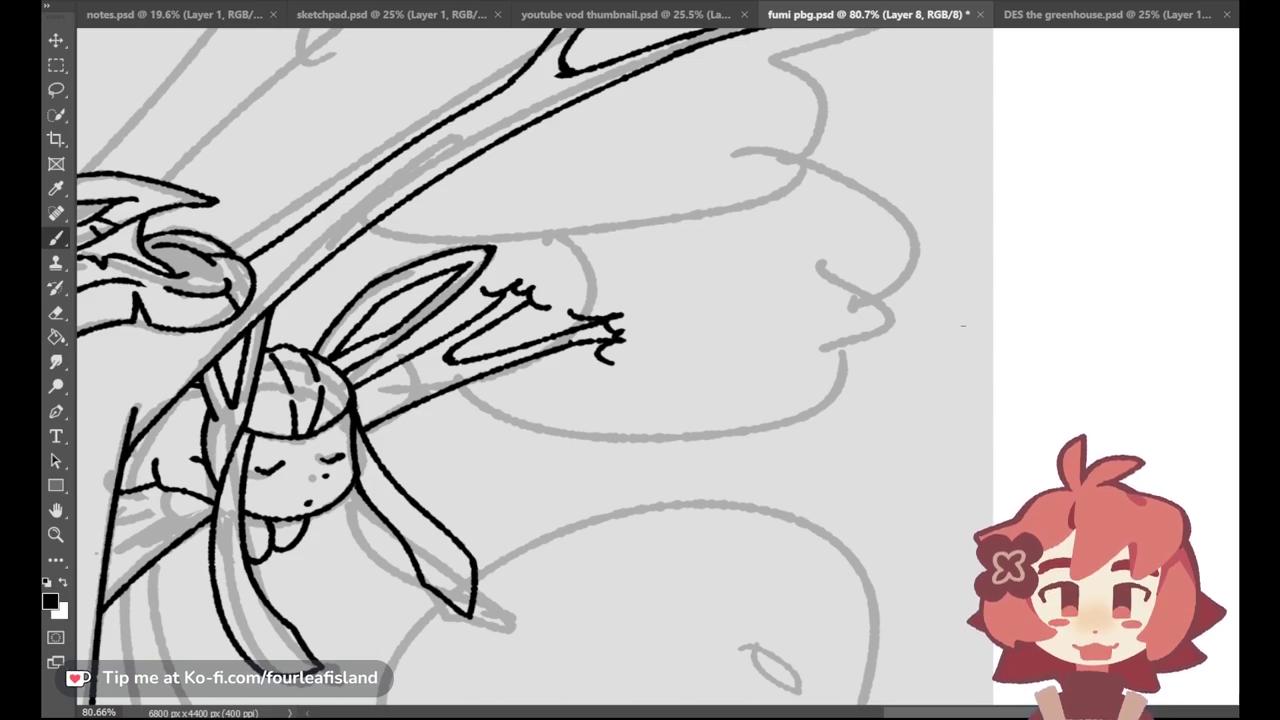
pyautogui.moveTo(797, 52)
pyautogui.mouseDown()
pyautogui.moveTo(782, 82)
pyautogui.moveTo(823, 85)
pyautogui.moveTo(831, 117)
pyautogui.moveTo(797, 157)
pyautogui.moveTo(826, 168)
pyautogui.mouseUp()
pyautogui.moveTo(442, 396)
pyautogui.mouseDown()
pyautogui.moveTo(506, 396)
pyautogui.moveTo(556, 442)
pyautogui.moveTo(659, 436)
pyautogui.moveTo(662, 420)
pyautogui.mouseUp()
pyautogui.hotkey('ctrl', 'z')
pyautogui.moveTo(566, 435)
pyautogui.mouseDown()
pyautogui.moveTo(652, 460)
pyautogui.moveTo(721, 442)
pyautogui.moveTo(737, 409)
pyautogui.moveTo(816, 414)
pyautogui.moveTo(837, 390)
pyautogui.moveTo(823, 365)
pyautogui.moveTo(846, 354)
pyautogui.moveTo(841, 339)
pyautogui.moveTo(833, 352)
pyautogui.moveTo(886, 322)
pyautogui.mouseUp()
pyautogui.hotkey('ctrl', 'z')
pyautogui.moveTo(826, 170)
pyautogui.mouseDown()
pyautogui.moveTo(912, 256)
pyautogui.moveTo(909, 285)
pyautogui.moveTo(899, 273)
pyautogui.moveTo(876, 303)
pyautogui.moveTo(882, 319)
pyautogui.mouseUp()
pyautogui.hotkey('ctrl', 'z')
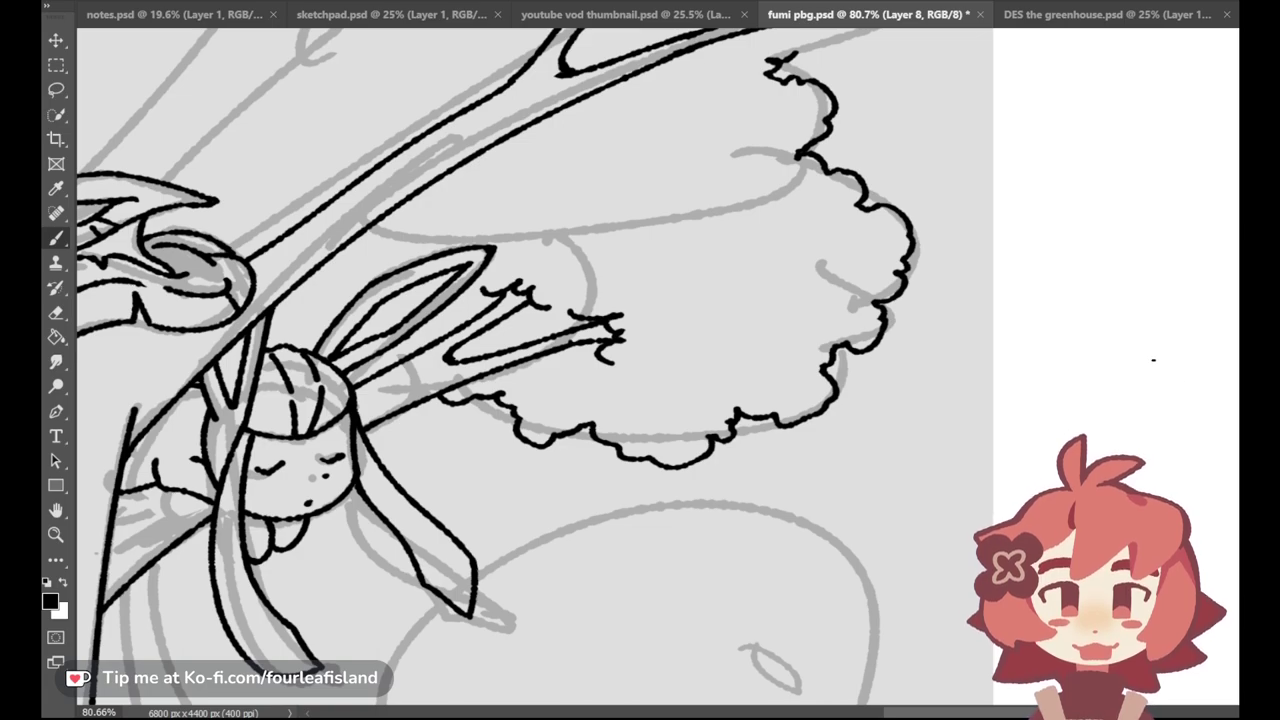
# Step: Ink a bumpy foliage edge from the tree trunk to beneath the creature's paws
pyautogui.scroll(-5, 755, 377)
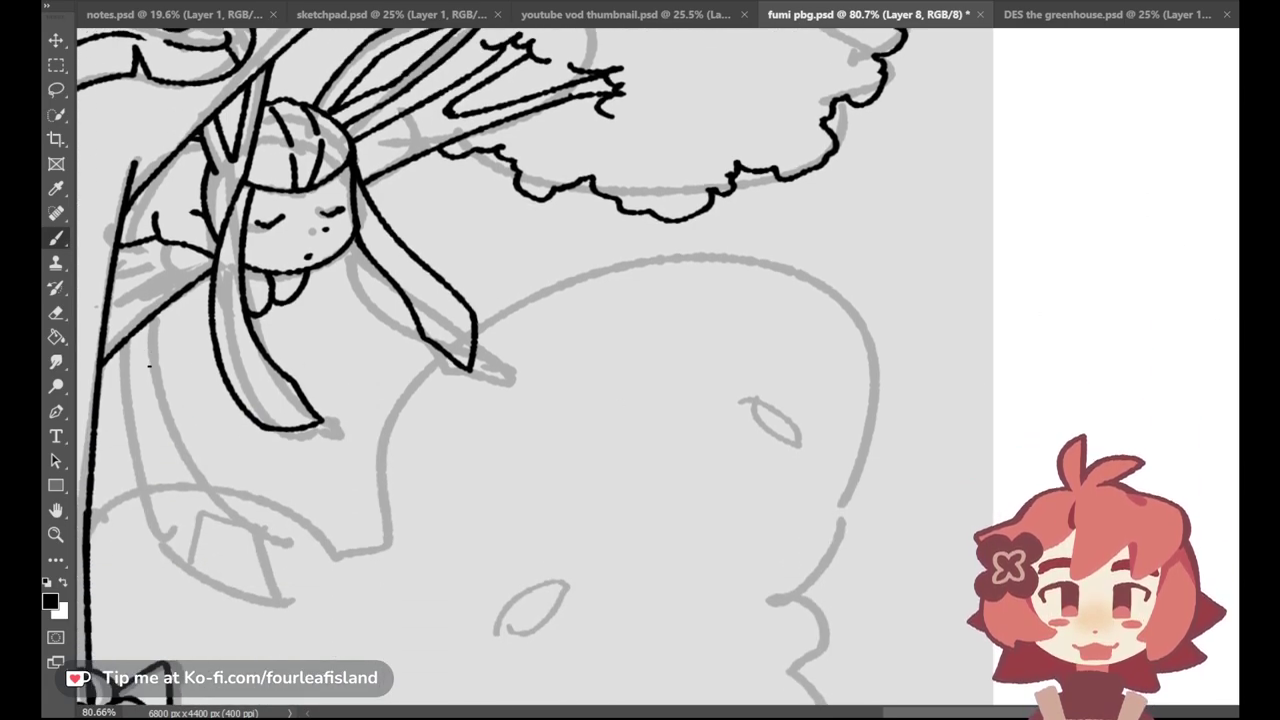
pyautogui.moveTo(96, 421)
pyautogui.mouseDown()
pyautogui.moveTo(132, 430)
pyautogui.moveTo(118, 404)
pyautogui.moveTo(176, 356)
pyautogui.moveTo(206, 374)
pyautogui.moveTo(178, 360)
pyautogui.moveTo(197, 348)
pyautogui.moveTo(213, 367)
pyautogui.moveTo(170, 382)
pyautogui.moveTo(178, 353)
pyautogui.moveTo(200, 350)
pyautogui.moveTo(212, 367)
pyautogui.moveTo(298, 346)
pyautogui.moveTo(310, 318)
pyautogui.moveTo(333, 330)
pyautogui.moveTo(358, 270)
pyautogui.mouseUp()
pyautogui.hotkey('ctrl', 'z')
pyautogui.hotkey('ctrl', 'z')
pyautogui.hotkey('ctrl', 'z')
pyautogui.hotkey('ctrl', 'z')
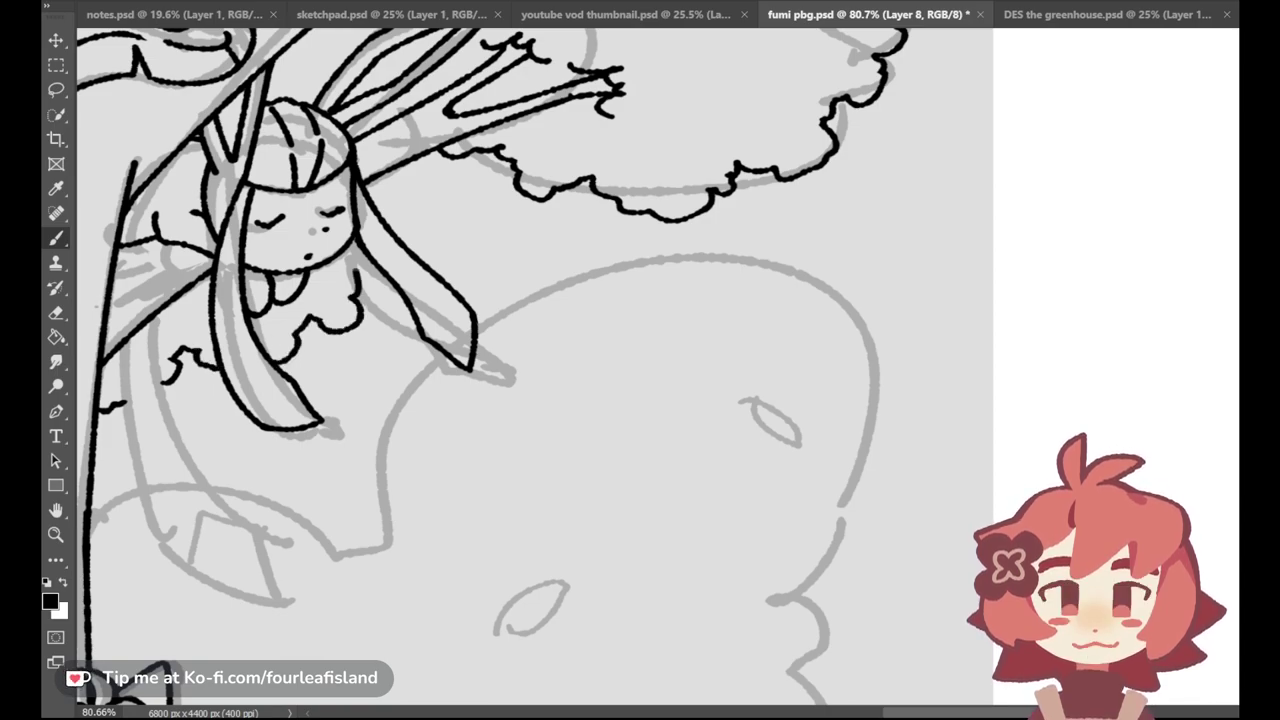
pyautogui.hotkey('ctrl', 'z')
# Step: Redraw the foliage edge below the creature's chin and continue it up behind the right hair strand
pyautogui.moveTo(272, 360)
pyautogui.mouseDown()
pyautogui.moveTo(352, 298)
pyautogui.moveTo(392, 312)
pyautogui.moveTo(270, 346)
pyautogui.moveTo(320, 305)
pyautogui.moveTo(382, 308)
pyautogui.moveTo(384, 276)
pyautogui.moveTo(420, 220)
pyautogui.moveTo(390, 192)
pyautogui.moveTo(380, 205)
pyautogui.moveTo(406, 229)
pyautogui.moveTo(398, 237)
pyautogui.mouseUp()
pyautogui.hotkey('ctrl', 'z')
pyautogui.hotkey('ctrl', 'z')
pyautogui.hotkey('ctrl', 'z')
pyautogui.hotkey('ctrl', 'z')
pyautogui.moveTo(397, 170)
pyautogui.mouseDown()
pyautogui.moveTo(388, 190)
pyautogui.moveTo(414, 222)
pyautogui.moveTo(398, 238)
pyautogui.mouseUp()
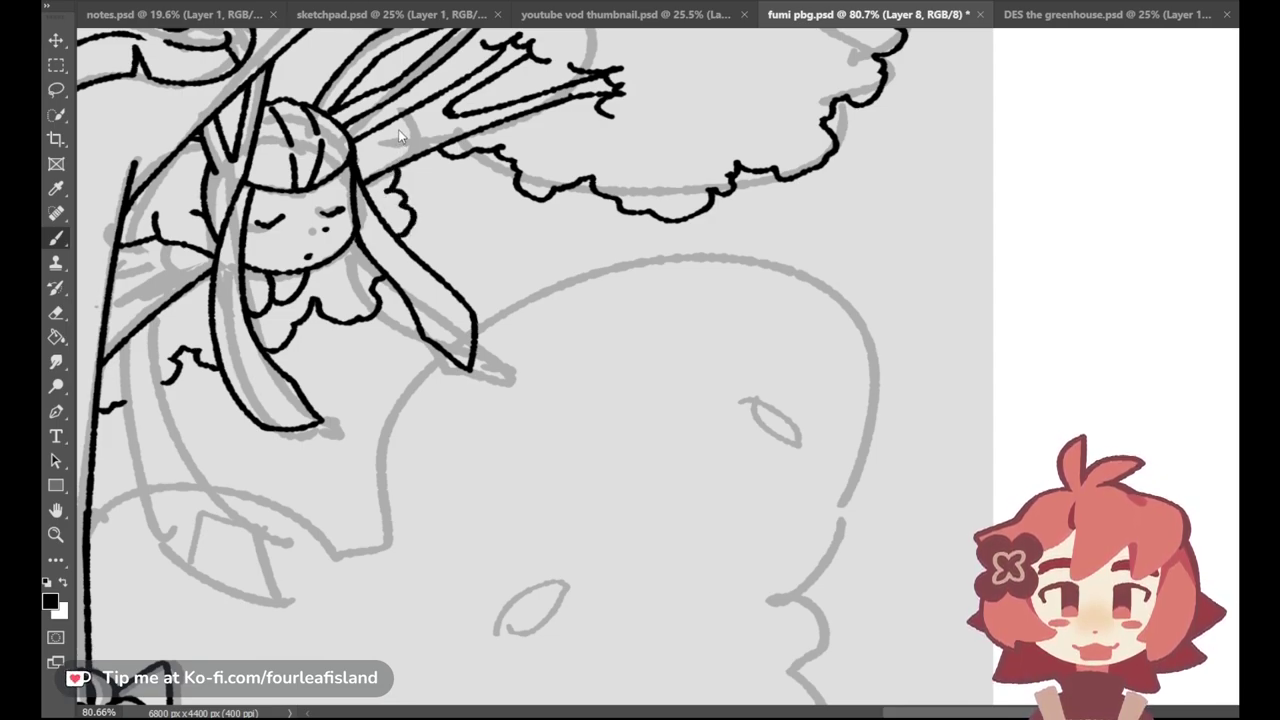
# Step: Ink a small bumpy foliage clump to the left of the tree trunk, below the left branches
pyautogui.hotkey('ctrl', '0')
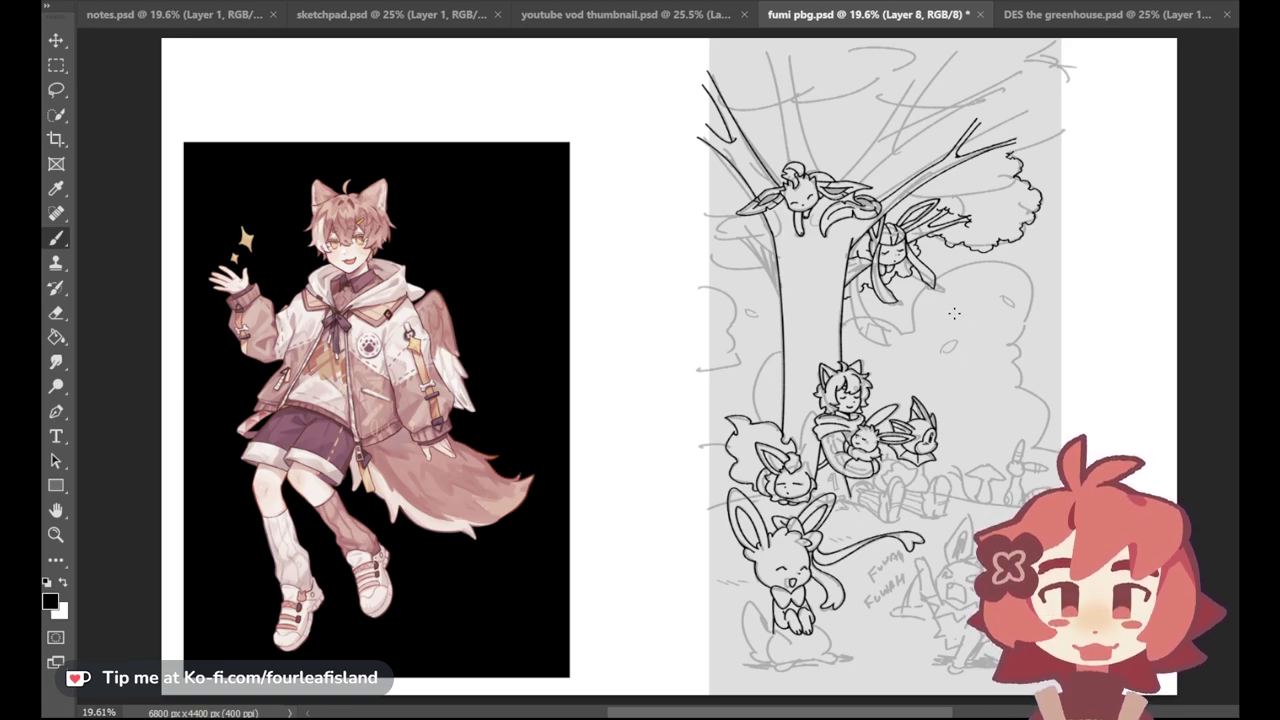
pyautogui.moveTo(697, 250); pyautogui.dragTo(710, 257)
pyautogui.hotkey('ctrl', 'z')
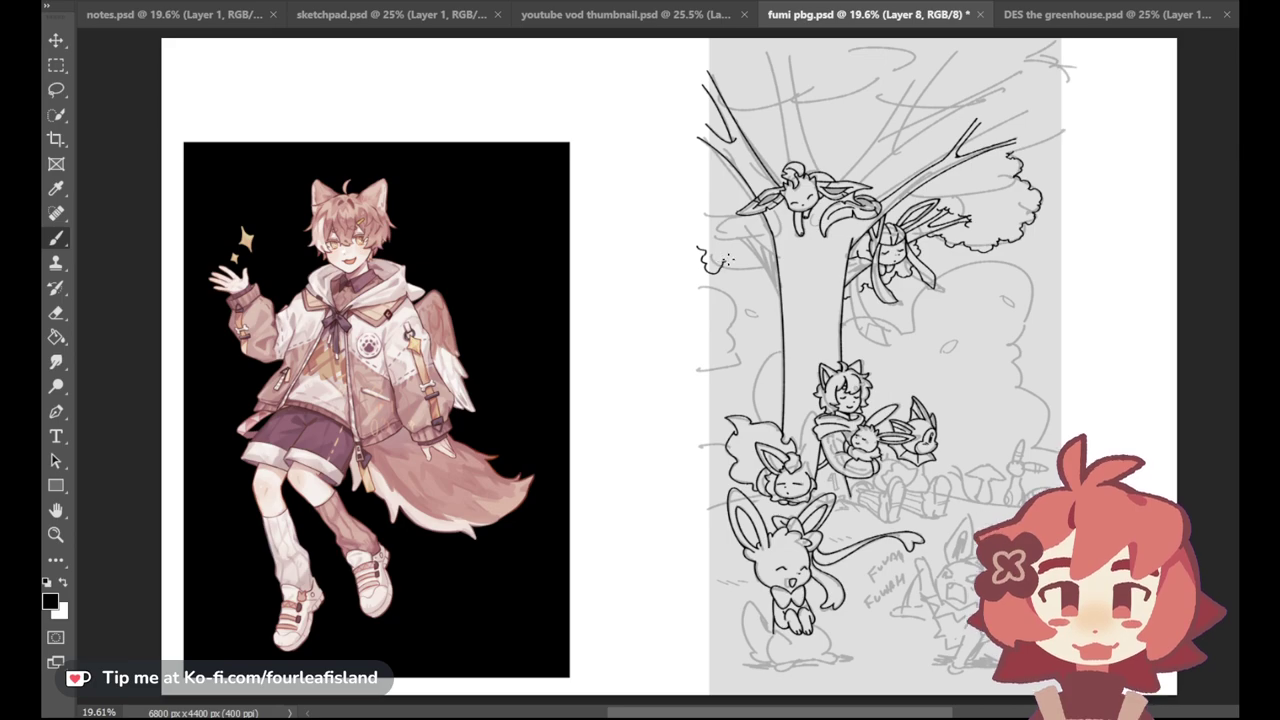
pyautogui.moveTo(704, 258); pyautogui.dragTo(735, 268)
pyautogui.hotkey('ctrl', 'z')
pyautogui.moveTo(700, 244); pyautogui.dragTo(728, 268)
pyautogui.hotkey('ctrl', 'z')
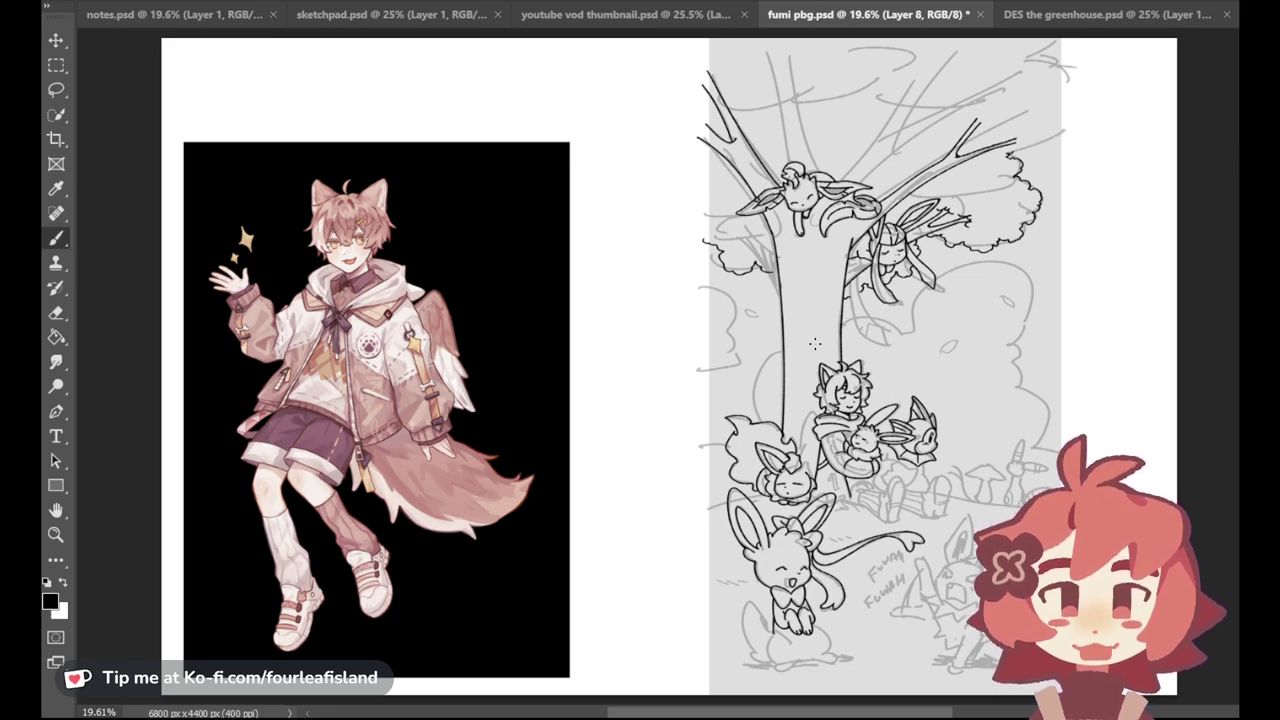
# Step: Redraw the top of the large right foliage clump and extend its bumpy leaf outline past the grey area's right edge
pyautogui.click(56, 535)
pyautogui.moveTo(1030, 122)
pyautogui.mouseDown()
pyautogui.moveTo(1120, 100)
pyautogui.moveTo(1082, 94)
pyautogui.mouseUp()
pyautogui.click(56, 312)
pyautogui.moveTo(918, 254)
pyautogui.mouseDown()
pyautogui.moveTo(938, 240)
pyautogui.moveTo(922, 264)
pyautogui.moveTo(962, 267)
pyautogui.moveTo(935, 316)
pyautogui.moveTo(945, 321)
pyautogui.mouseUp()
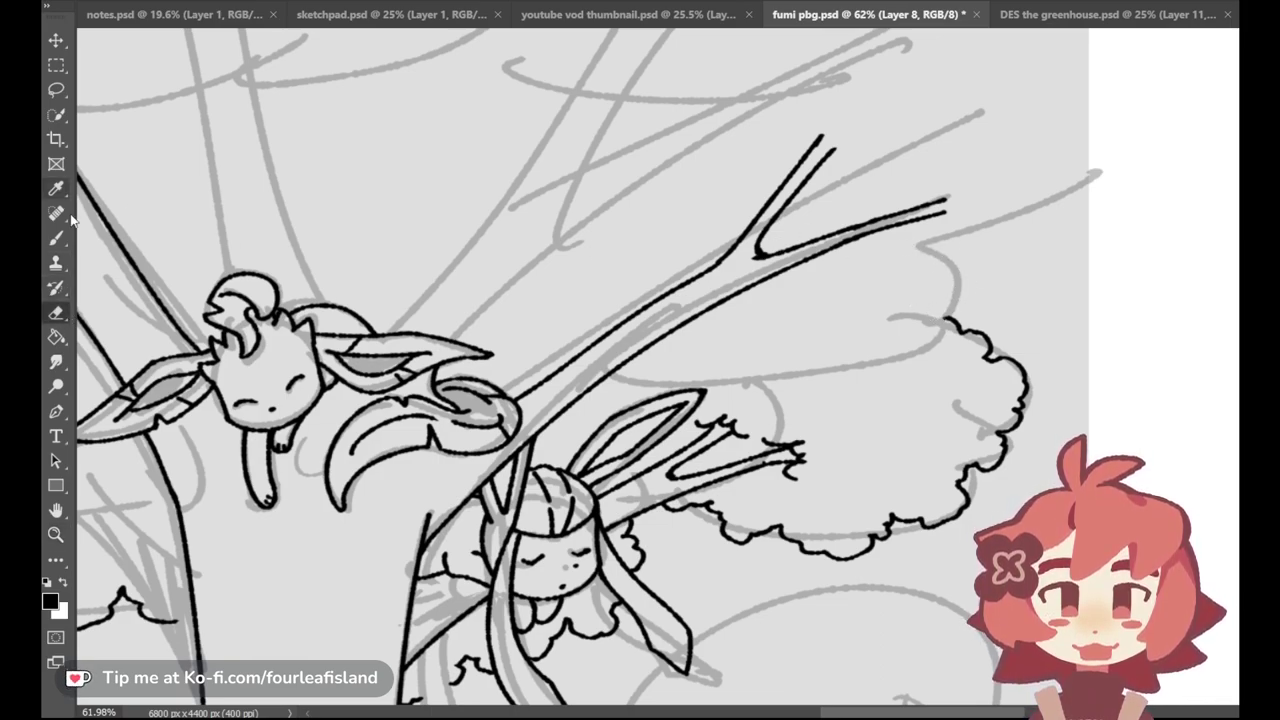
pyautogui.click(56, 238)
pyautogui.moveTo(920, 245)
pyautogui.mouseDown()
pyautogui.moveTo(952, 257)
pyautogui.moveTo(950, 318)
pyautogui.mouseUp()
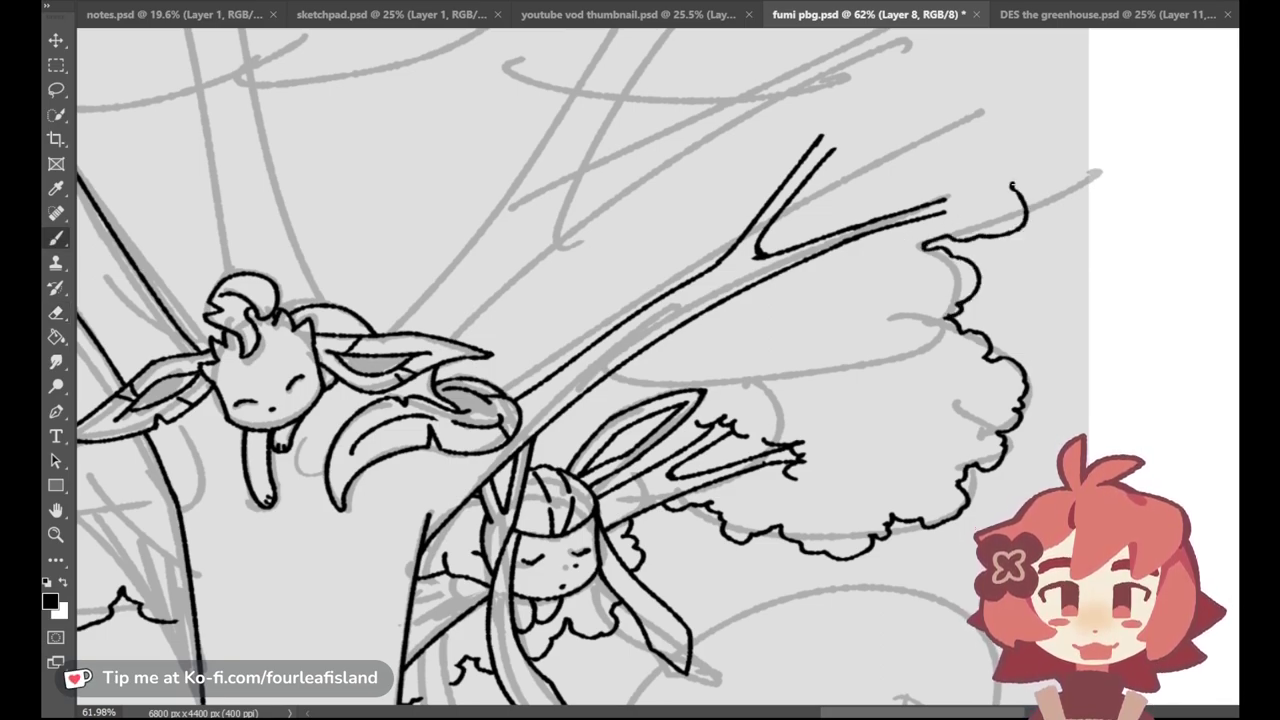
pyautogui.moveTo(920, 245)
pyautogui.mouseDown()
pyautogui.moveTo(976, 216)
pyautogui.moveTo(1023, 241)
pyautogui.moveTo(1041, 198)
pyautogui.moveTo(1116, 198)
pyautogui.mouseUp()
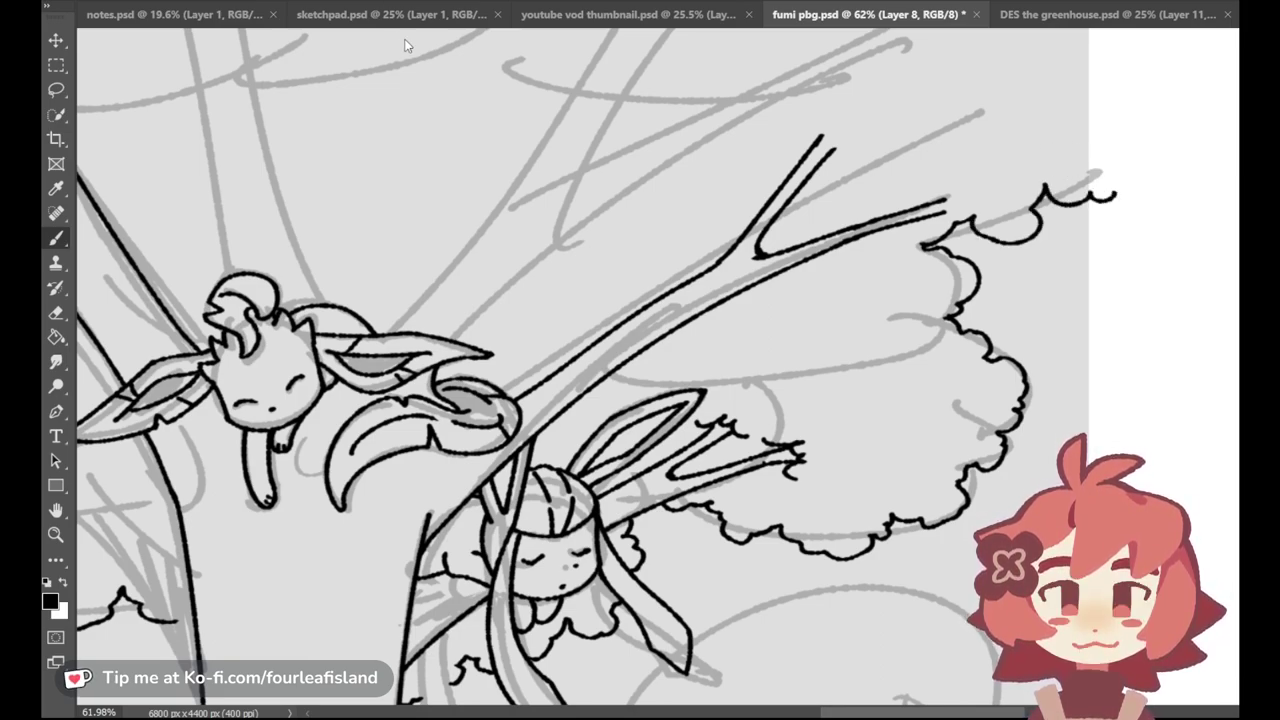
# Step: Ink a small bumpy leaf cluster in the sketch's upper right corner and a short leaf edge in its upper left corner
pyautogui.hotkey('ctrl', '0')
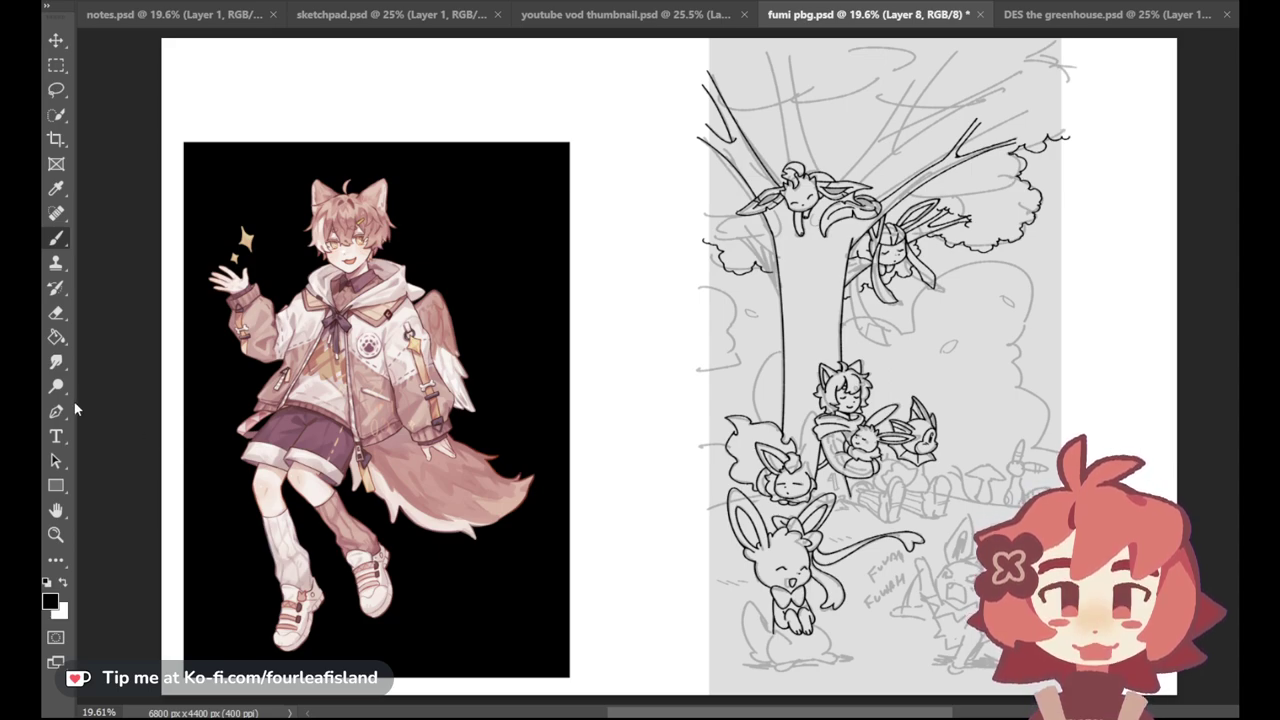
pyautogui.click(56, 534)
pyautogui.moveTo(1089, 55)
pyautogui.mouseDown()
pyautogui.moveTo(1114, 43)
pyautogui.moveTo(1113, 77)
pyautogui.mouseUp()
pyautogui.scroll(1, 724, 247)
pyautogui.click(57, 239)
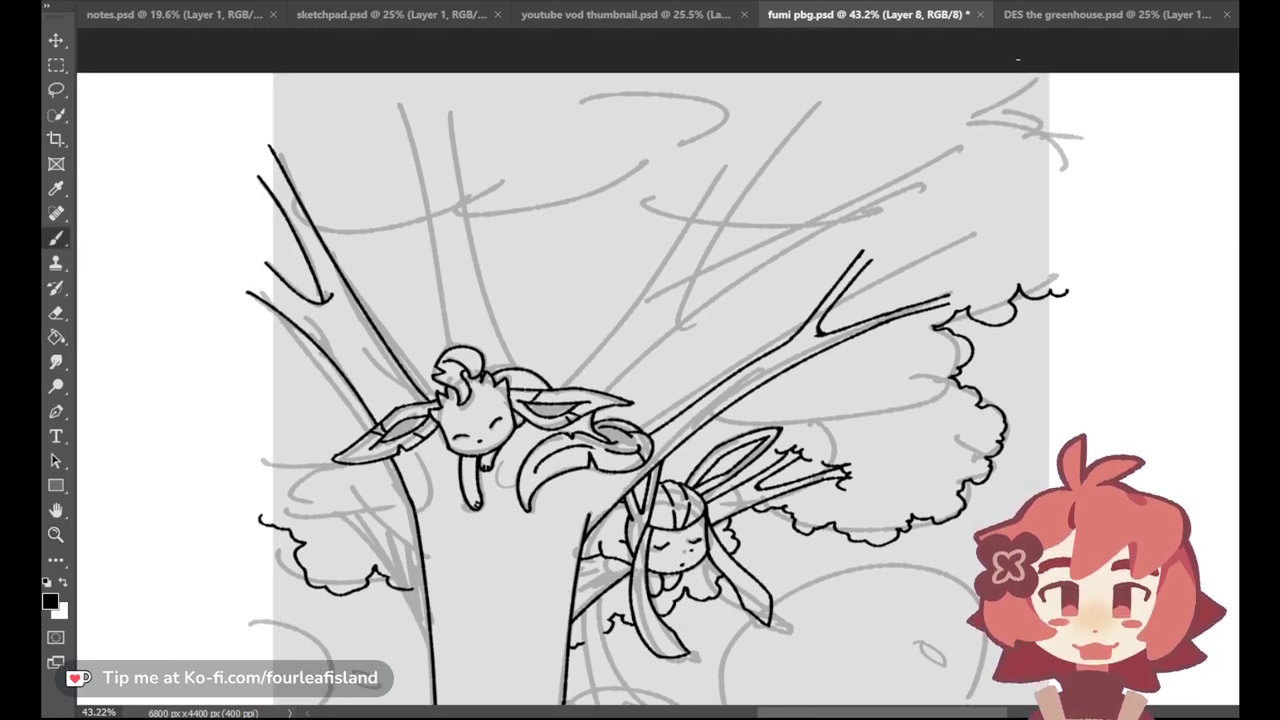
pyautogui.moveTo(1008, 86)
pyautogui.mouseDown()
pyautogui.moveTo(968, 108)
pyautogui.moveTo(970, 120)
pyautogui.moveTo(1005, 114)
pyautogui.moveTo(986, 124)
pyautogui.moveTo(1014, 116)
pyautogui.moveTo(1060, 132)
pyautogui.moveTo(1075, 157)
pyautogui.mouseUp()
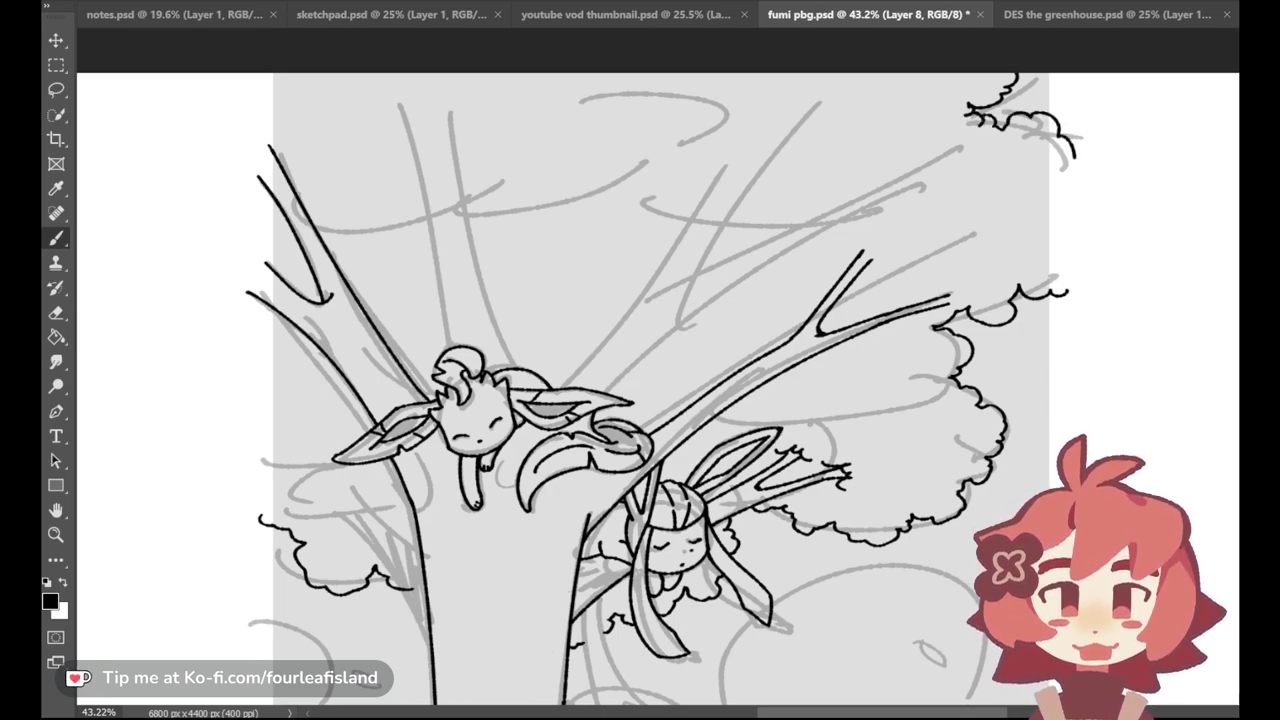
pyautogui.moveTo(263, 101)
pyautogui.mouseDown()
pyautogui.moveTo(300, 98)
pyautogui.moveTo(294, 82)
pyautogui.mouseUp()
pyautogui.hotkey('ctrl', 'z')
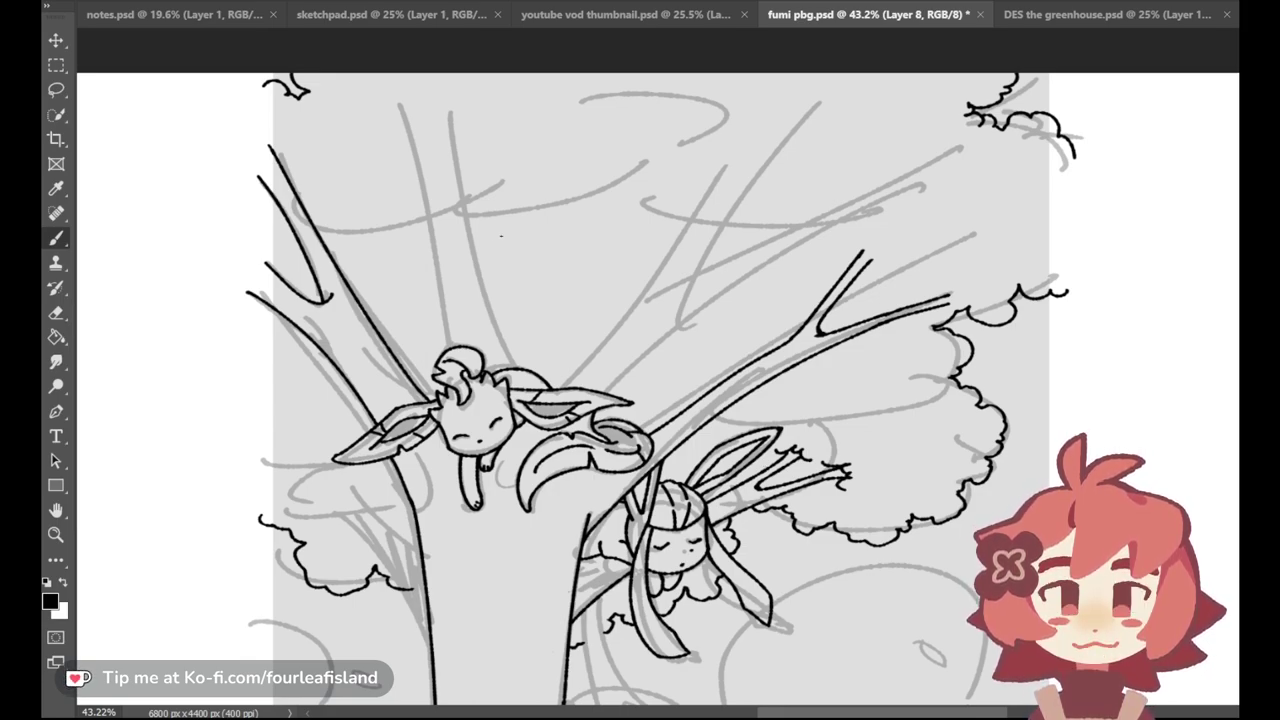
# Step: Ink the left edge of the upright branch rising above the head of the creature lying on the tree
pyautogui.moveTo(378, 92)
pyautogui.mouseDown()
pyautogui.moveTo(441, 309)
pyautogui.moveTo(465, 292)
pyautogui.moveTo(477, 346)
pyautogui.moveTo(395, 122)
pyautogui.moveTo(464, 356)
pyautogui.mouseUp()
pyautogui.hotkey('ctrl', 'z')
pyautogui.hotkey('ctrl', 'z')
pyautogui.hotkey('ctrl', 'z')
pyautogui.hotkey('ctrl', 'z')
pyautogui.moveTo(400, 124); pyautogui.dragTo(454, 354)
pyautogui.hotkey('ctrl', 'z')
pyautogui.hotkey('ctrl', 'z')
pyautogui.moveTo(397, 108); pyautogui.dragTo(460, 340)
pyautogui.hotkey('ctrl', 'z')
pyautogui.moveTo(397, 128); pyautogui.dragTo(456, 355)
pyautogui.hotkey('ctrl', 'z')
pyautogui.moveTo(407, 115); pyautogui.dragTo(456, 350)
# Step: Ink the V-shaped fork and the right edge of the upright branch down to the creature's hair tuft
pyautogui.moveTo(422, 100); pyautogui.dragTo(455, 221)
pyautogui.hotkey('ctrl', 'z')
pyautogui.hotkey('ctrl', 'z')
pyautogui.moveTo(420, 101)
pyautogui.mouseDown()
pyautogui.moveTo(454, 221)
pyautogui.moveTo(477, 141)
pyautogui.mouseUp()
pyautogui.hotkey('ctrl', 'z')
pyautogui.moveTo(454, 218)
pyautogui.mouseDown()
pyautogui.moveTo(475, 142)
pyautogui.moveTo(467, 270)
pyautogui.mouseUp()
pyautogui.hotkey('ctrl', 'z')
pyautogui.moveTo(488, 137); pyautogui.dragTo(469, 343)
pyautogui.hotkey('ctrl', 'z')
pyautogui.hotkey('ctrl', 'z')
pyautogui.hotkey('ctrl', 'z')
pyautogui.hotkey('ctrl', 'z')
pyautogui.hotkey('ctrl', 'z')
pyautogui.hotkey('ctrl', 'z')
pyautogui.moveTo(489, 124)
pyautogui.mouseDown()
pyautogui.moveTo(473, 316)
pyautogui.moveTo(467, 277)
pyautogui.moveTo(486, 345)
pyautogui.mouseUp()
pyautogui.hotkey('ctrl', 'z')
pyautogui.hotkey('ctrl', 'z')
pyautogui.hotkey('ctrl', 'z')
pyautogui.moveTo(467, 271); pyautogui.dragTo(477, 350)
pyautogui.hotkey('ctrl', 'z')
pyautogui.moveTo(466, 268); pyautogui.dragTo(478, 356)
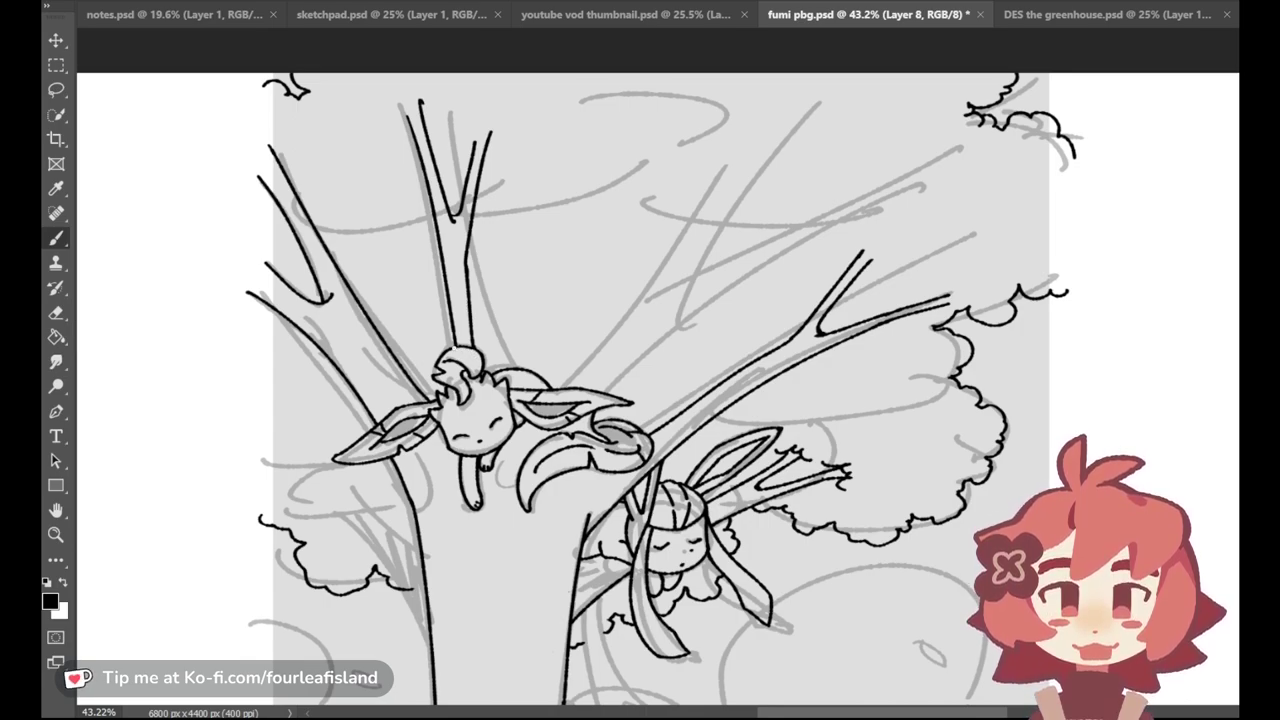
pyautogui.moveTo(463, 346); pyautogui.dragTo(487, 366)
pyautogui.hotkey('ctrl', 'z')
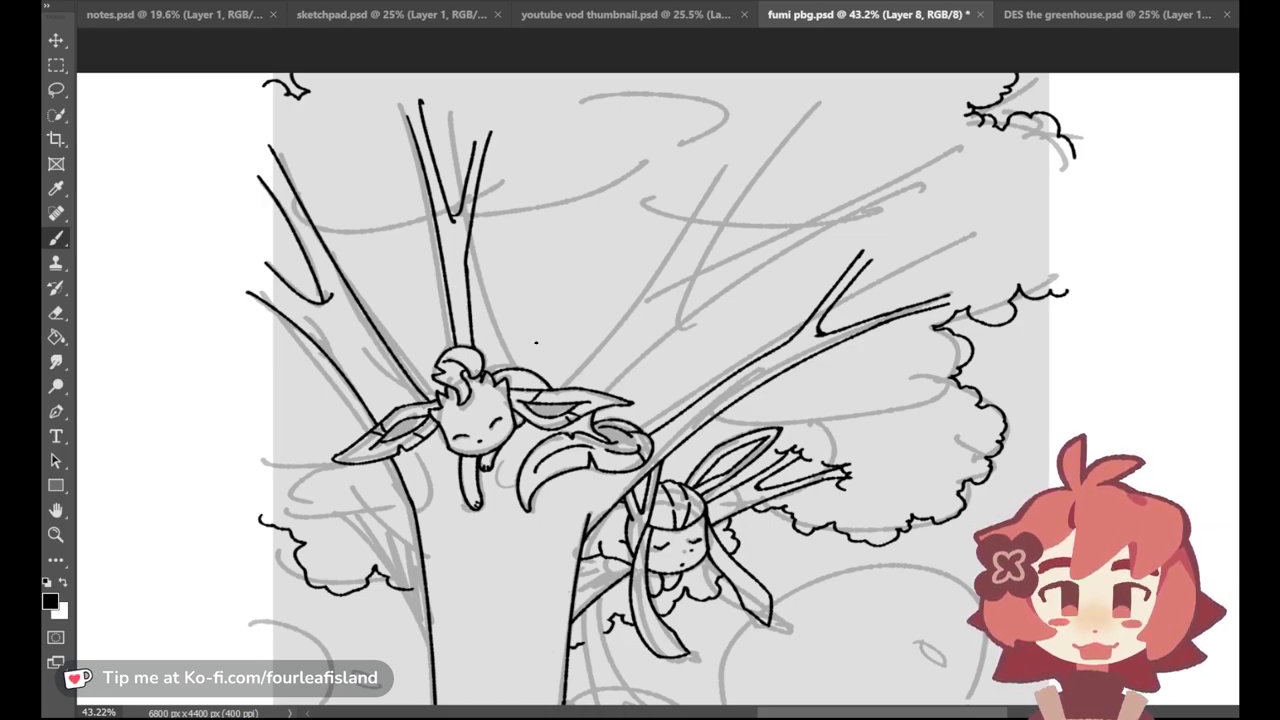
pyautogui.moveTo(386, 116); pyautogui.dragTo(419, 103)
pyautogui.moveTo(421, 98); pyautogui.dragTo(432, 92)
pyautogui.hotkey('ctrl', 'z')
pyautogui.hotkey('ctrl', 'z')
pyautogui.hotkey('ctrl', 'z')
pyautogui.moveTo(387, 131); pyautogui.dragTo(420, 92)
pyautogui.moveTo(420, 93)
pyautogui.mouseDown()
pyautogui.moveTo(461, 128)
pyautogui.moveTo(404, 130)
pyautogui.moveTo(408, 110)
pyautogui.mouseUp()
pyautogui.hotkey('ctrl', 'z')
pyautogui.hotkey('ctrl', 'z')
pyautogui.hotkey('ctrl', 'z')
pyautogui.hotkey('ctrl', 'z')
pyautogui.moveTo(406, 108)
pyautogui.mouseDown()
pyautogui.moveTo(420, 88)
pyautogui.moveTo(434, 106)
pyautogui.mouseUp()
pyautogui.hotkey('ctrl', 'z')
pyautogui.hotkey('ctrl', 'z')
pyautogui.hotkey('ctrl', 'z')
pyautogui.hotkey('ctrl', 'shift', 'z')
pyautogui.hotkey('ctrl', 'shift', 'z')
pyautogui.hotkey('ctrl', 'shift', 'z')
pyautogui.hotkey('ctrl', 'z')
pyautogui.hotkey('ctrl', 'z')
pyautogui.hotkey('ctrl', 'z')
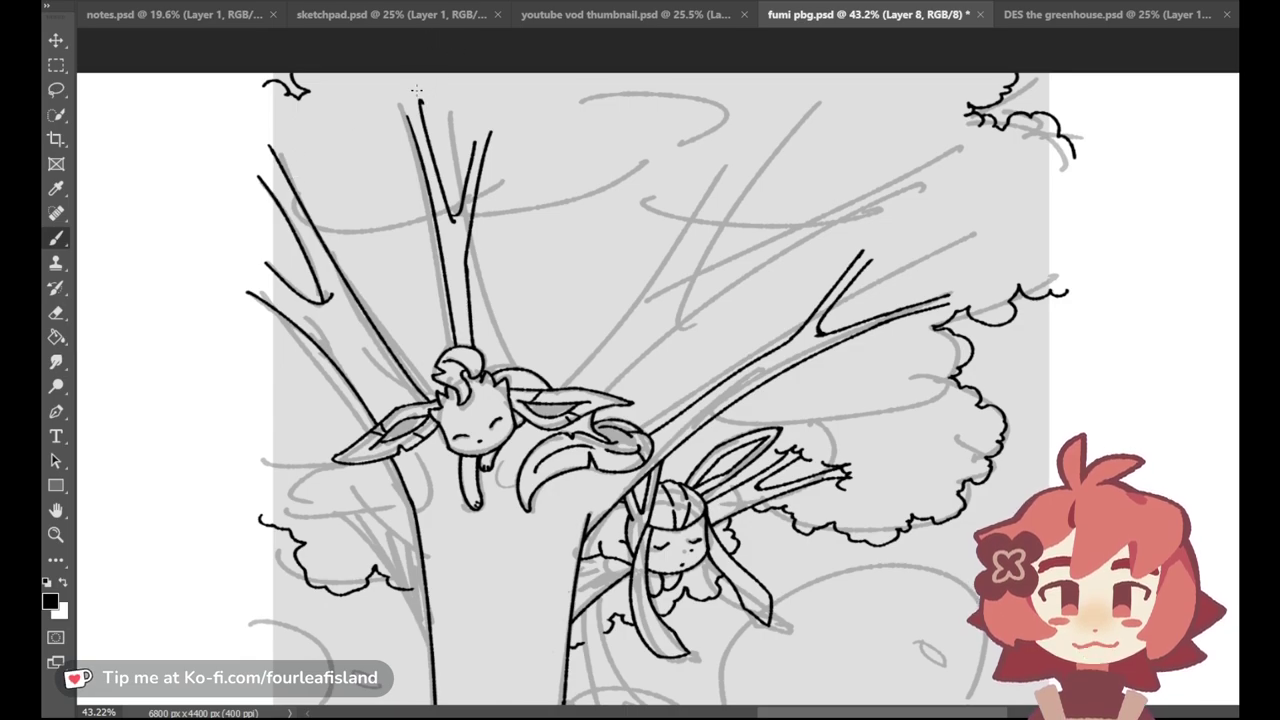
# Step: Ink a bumpy leaf edge across both fork tips of the upright branch, ending just past the right tip
pyautogui.moveTo(421, 94); pyautogui.dragTo(464, 128)
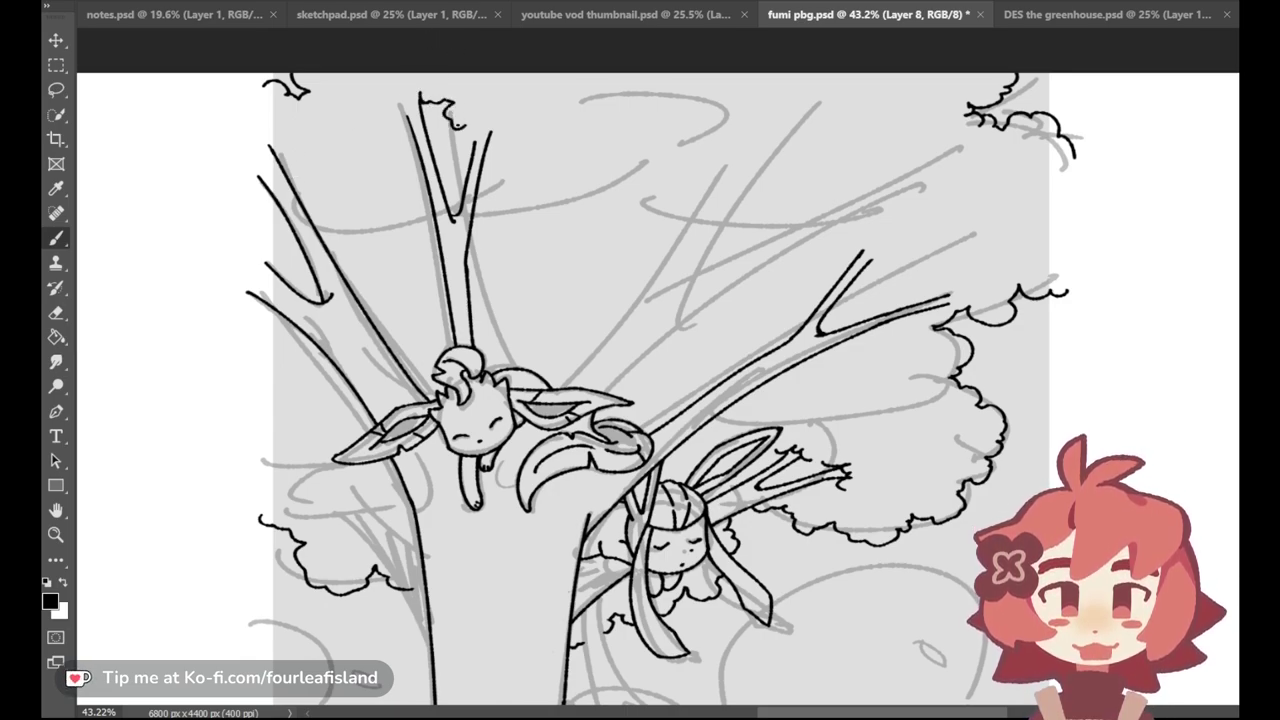
pyautogui.moveTo(388, 115)
pyautogui.mouseDown()
pyautogui.moveTo(414, 102)
pyautogui.moveTo(467, 142)
pyautogui.moveTo(483, 128)
pyautogui.moveTo(480, 138)
pyautogui.moveTo(531, 149)
pyautogui.mouseUp()
pyautogui.hotkey('ctrl', 'z')
pyautogui.hotkey('ctrl', 'z')
pyautogui.hotkey('ctrl', 'z')
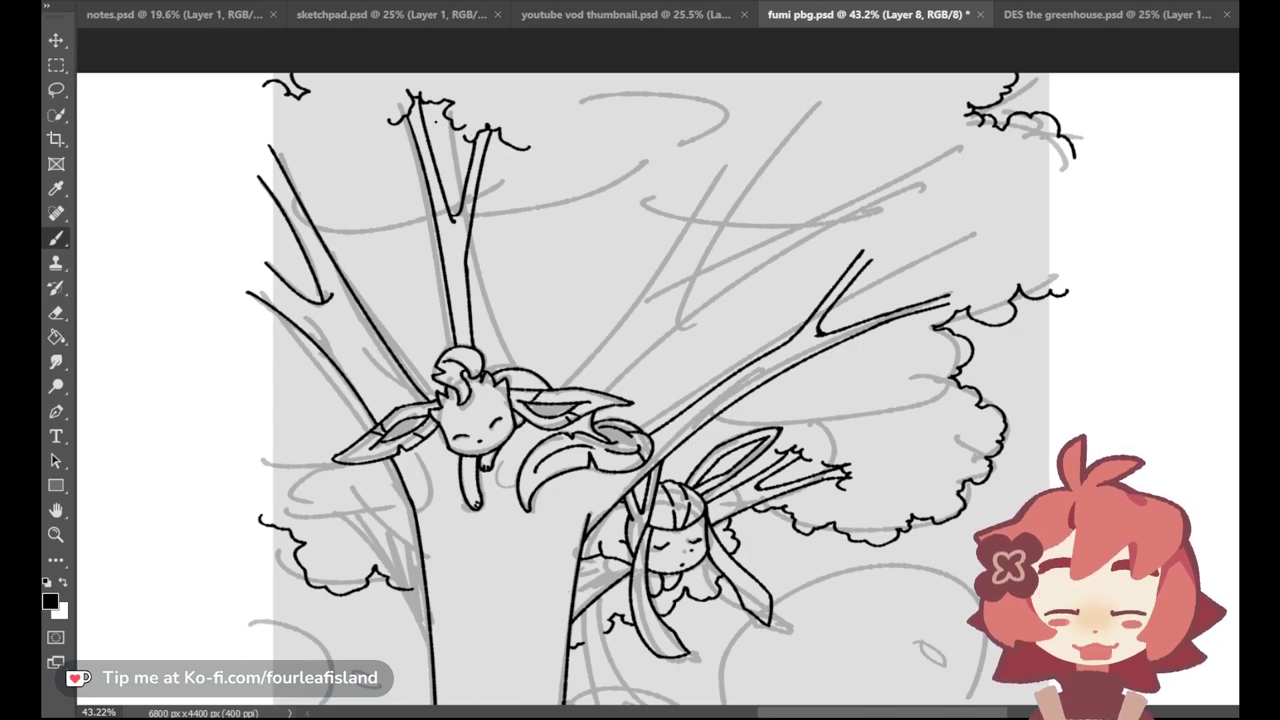
pyautogui.moveTo(528, 138); pyautogui.dragTo(537, 149)
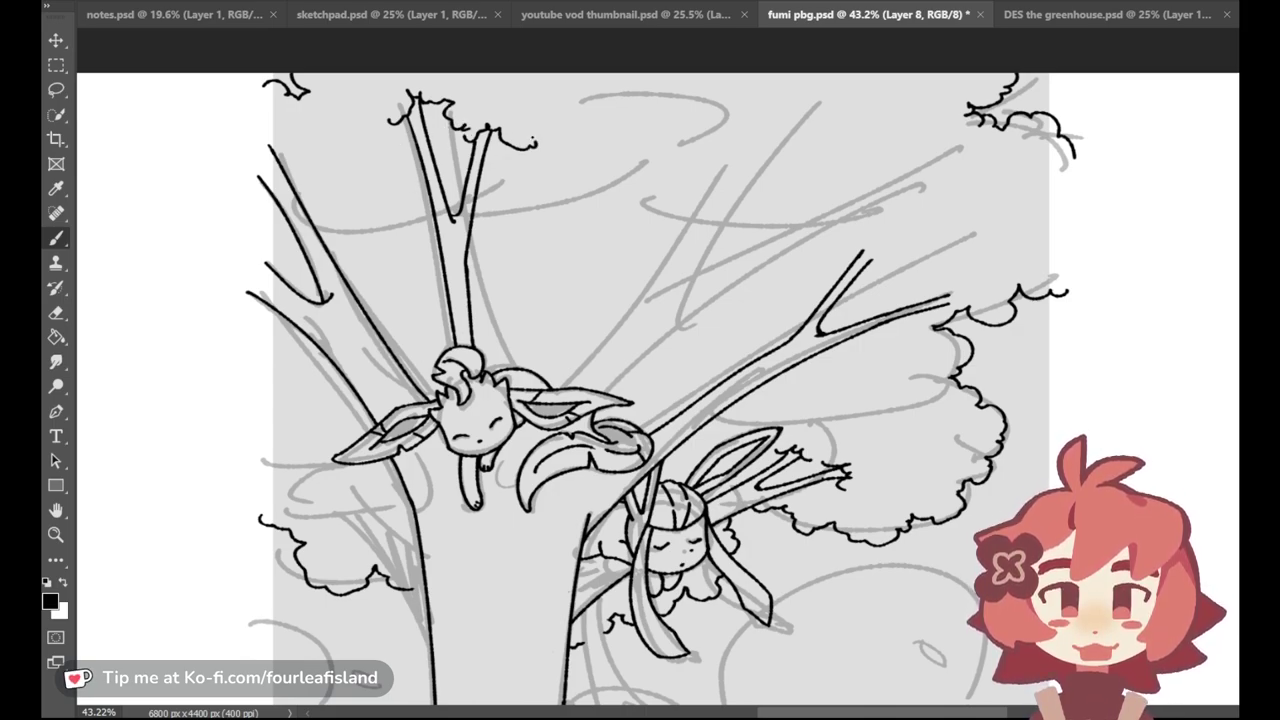
# Step: Extend the leaf edge to the left of the upright branch and ink a small leafy mark below it
pyautogui.moveTo(373, 113); pyautogui.dragTo(390, 120)
pyautogui.hotkey('ctrl', 'z')
pyautogui.moveTo(394, 186)
pyautogui.mouseDown()
pyautogui.moveTo(371, 200)
pyautogui.moveTo(390, 183)
pyautogui.mouseUp()
pyautogui.hotkey('ctrl', 'z')
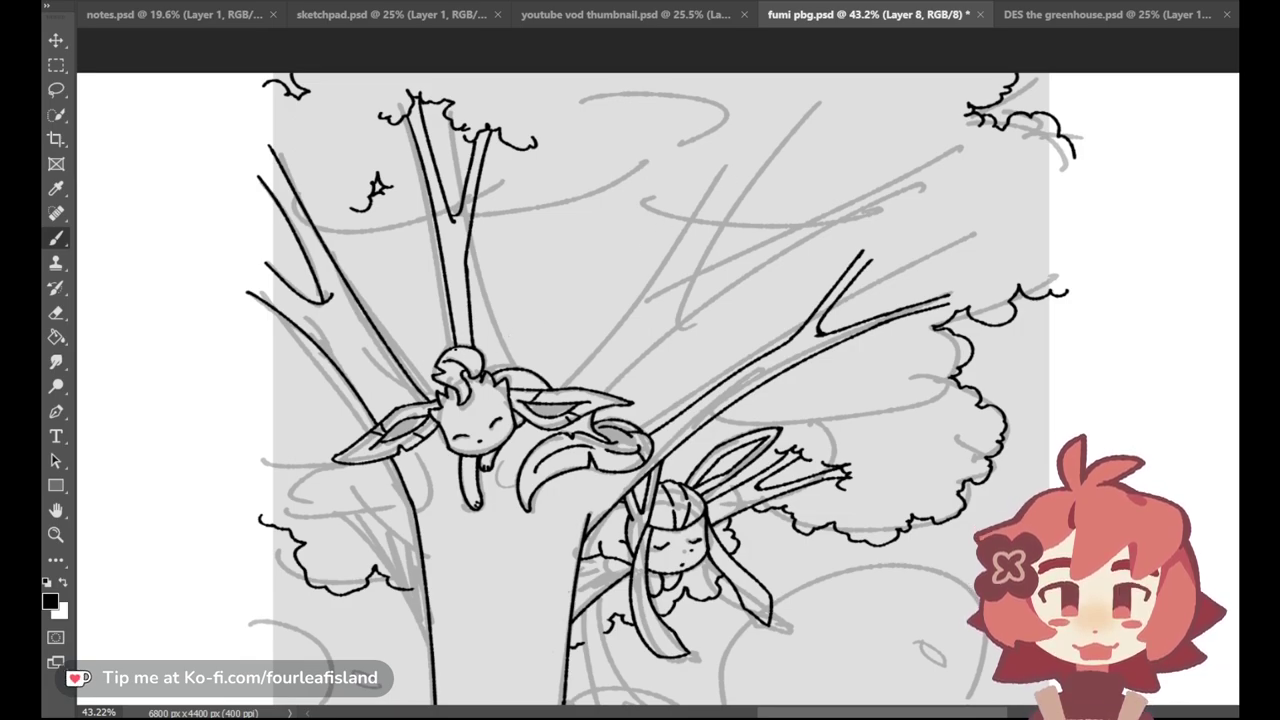
# Step: Ink the left edge and upper twig of a branch rising diagonally right from behind the creature's ear
pyautogui.moveTo(760, 134)
pyautogui.mouseDown()
pyautogui.moveTo(616, 348)
pyautogui.moveTo(553, 412)
pyautogui.moveTo(779, 105)
pyautogui.mouseUp()
pyautogui.hotkey('ctrl', 'z')
pyautogui.hotkey('ctrl', 'z')
pyautogui.hotkey('ctrl', 'z')
pyautogui.moveTo(552, 400); pyautogui.dragTo(737, 136)
pyautogui.hotkey('ctrl', 'z')
pyautogui.moveTo(552, 398); pyautogui.dragTo(723, 149)
pyautogui.hotkey('ctrl', 'z')
pyautogui.moveTo(555, 401); pyautogui.dragTo(758, 138)
pyautogui.hotkey('ctrl', 'z')
pyautogui.moveTo(562, 394)
pyautogui.mouseDown()
pyautogui.moveTo(716, 188)
pyautogui.moveTo(734, 142)
pyautogui.moveTo(556, 392)
pyautogui.moveTo(742, 122)
pyautogui.mouseUp()
pyautogui.hotkey('ctrl', 'z')
pyautogui.hotkey('ctrl', 'z')
pyautogui.moveTo(553, 396)
pyautogui.mouseDown()
pyautogui.moveTo(758, 124)
pyautogui.moveTo(720, 173)
pyautogui.mouseUp()
pyautogui.hotkey('ctrl', 'z')
pyautogui.hotkey('ctrl', 'z')
pyautogui.moveTo(756, 124); pyautogui.dragTo(722, 171)
pyautogui.hotkey('ctrl', 'z')
pyautogui.moveTo(794, 114)
pyautogui.mouseDown()
pyautogui.moveTo(734, 186)
pyautogui.moveTo(742, 166)
pyautogui.moveTo(695, 254)
pyautogui.mouseUp()
pyautogui.hotkey('ctrl', 'z')
pyautogui.hotkey('ctrl', 'z')
# Step: Ink the upper edge of the diagonal branch's right limb, splitting its tip into a small fork
pyautogui.moveTo(729, 190)
pyautogui.mouseDown()
pyautogui.moveTo(678, 268)
pyautogui.moveTo(736, 252)
pyautogui.moveTo(926, 134)
pyautogui.mouseUp()
pyautogui.hotkey('ctrl', 'z')
pyautogui.hotkey('ctrl', 'z')
pyautogui.hotkey('ctrl', 'z')
pyautogui.hotkey('ctrl', 'z')
pyautogui.hotkey('ctrl', 'z')
pyautogui.hotkey('ctrl', 'z')
pyautogui.hotkey('ctrl', 'z')
pyautogui.moveTo(846, 184)
pyautogui.mouseDown()
pyautogui.moveTo(935, 130)
pyautogui.moveTo(857, 193)
pyautogui.mouseUp()
pyautogui.hotkey('ctrl', 'z')
pyautogui.moveTo(946, 138); pyautogui.dragTo(889, 177)
pyautogui.moveTo(887, 177)
pyautogui.mouseDown()
pyautogui.moveTo(976, 158)
pyautogui.moveTo(972, 168)
pyautogui.mouseUp()
pyautogui.hotkey('ctrl', 'z')
pyautogui.hotkey('ctrl', 'z')
pyautogui.hotkey('ctrl', 'z')
pyautogui.hotkey('ctrl', 'z')
pyautogui.hotkey('ctrl', 'z')
pyautogui.moveTo(886, 184); pyautogui.dragTo(966, 170)
# Step: Ink the lower edge of the right limb from its forked tip back to a small kink near the junction
pyautogui.moveTo(866, 192)
pyautogui.mouseDown()
pyautogui.moveTo(972, 176)
pyautogui.moveTo(755, 243)
pyautogui.mouseUp()
pyautogui.hotkey('ctrl', 'z')
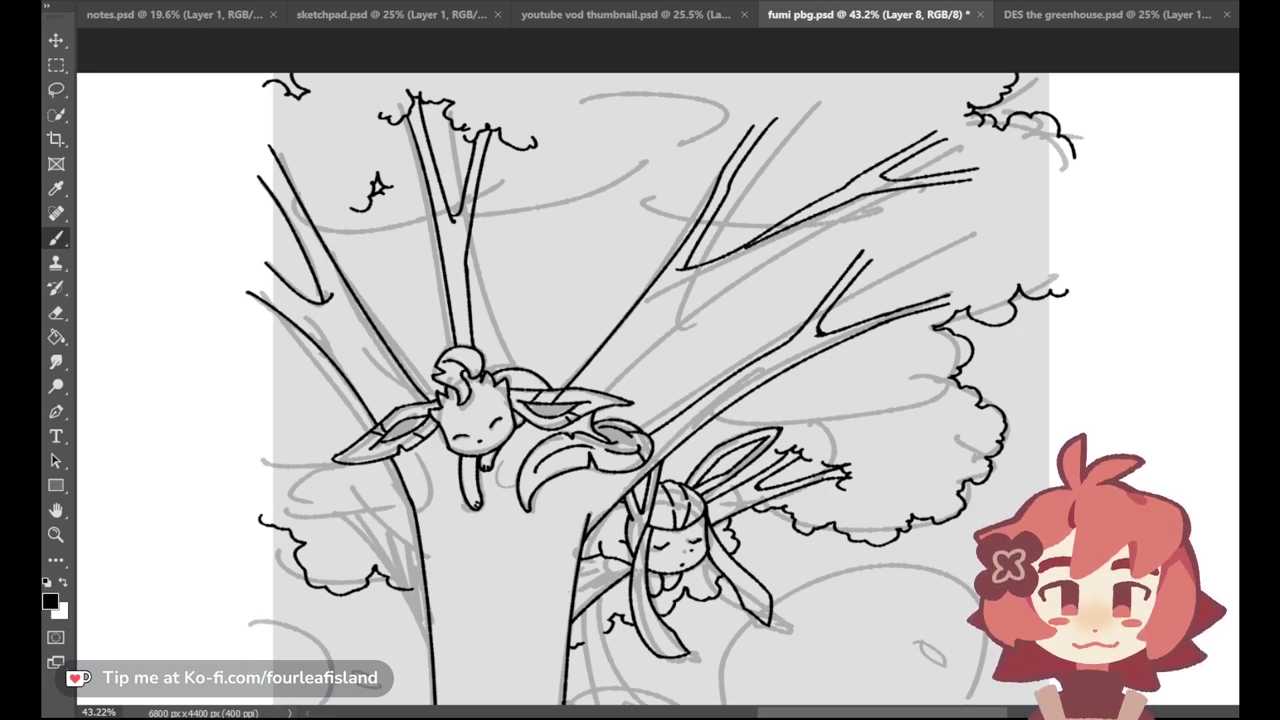
pyautogui.hotkey('ctrl', 'z')
pyautogui.moveTo(866, 194); pyautogui.dragTo(617, 351)
pyautogui.hotkey('ctrl', 'z')
pyautogui.hotkey('ctrl', 'z')
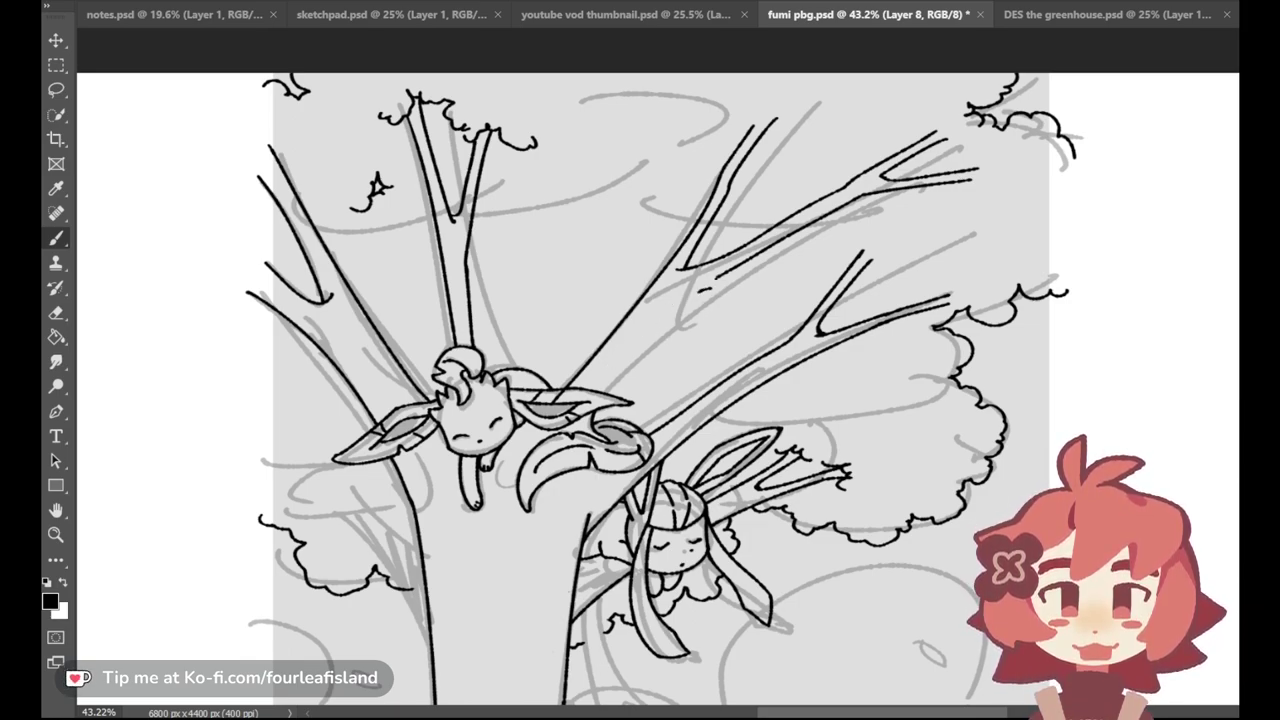
pyautogui.hotkey('ctrl', 'z')
pyautogui.moveTo(715, 278); pyautogui.dragTo(728, 294)
pyautogui.hotkey('ctrl', 'z')
pyautogui.hotkey('ctrl', 'z')
pyautogui.hotkey('ctrl', 'z')
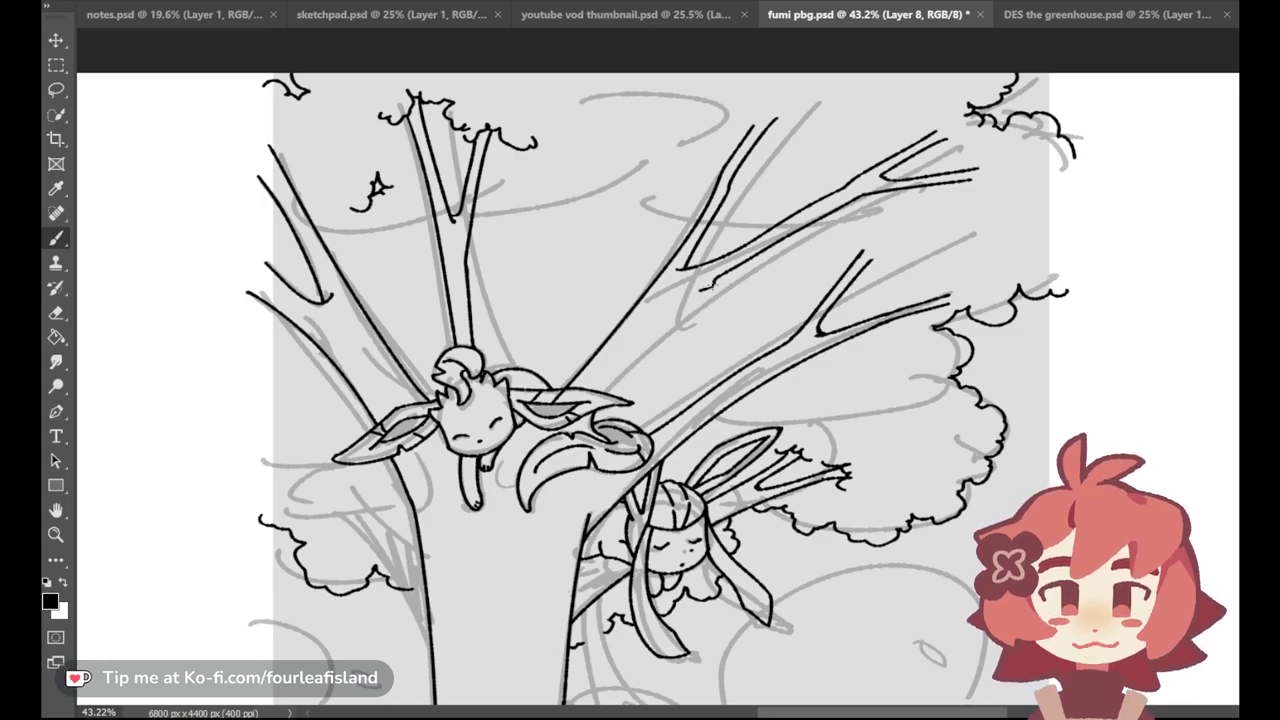
# Step: Continue the diagonal branch's lower edge from the kink down to the creature's ear
pyautogui.moveTo(684, 297); pyautogui.dragTo(592, 373)
pyautogui.hotkey('ctrl', 'z')
pyautogui.moveTo(683, 294); pyautogui.dragTo(606, 374)
pyautogui.hotkey('ctrl', 'z')
pyautogui.moveTo(686, 293); pyautogui.dragTo(606, 390)
# Step: Ink a bumpy leaf edge across the middle of the lower right branch, above the long-haired creature
pyautogui.moveTo(700, 361)
pyautogui.mouseDown()
pyautogui.moveTo(714, 384)
pyautogui.moveTo(737, 345)
pyautogui.mouseUp()
pyautogui.hotkey('ctrl', 'z')
pyautogui.hotkey('ctrl', 'z')
pyautogui.moveTo(689, 376); pyautogui.dragTo(738, 342)
pyautogui.hotkey('ctrl', 'z')
pyautogui.hotkey('ctrl', 'z')
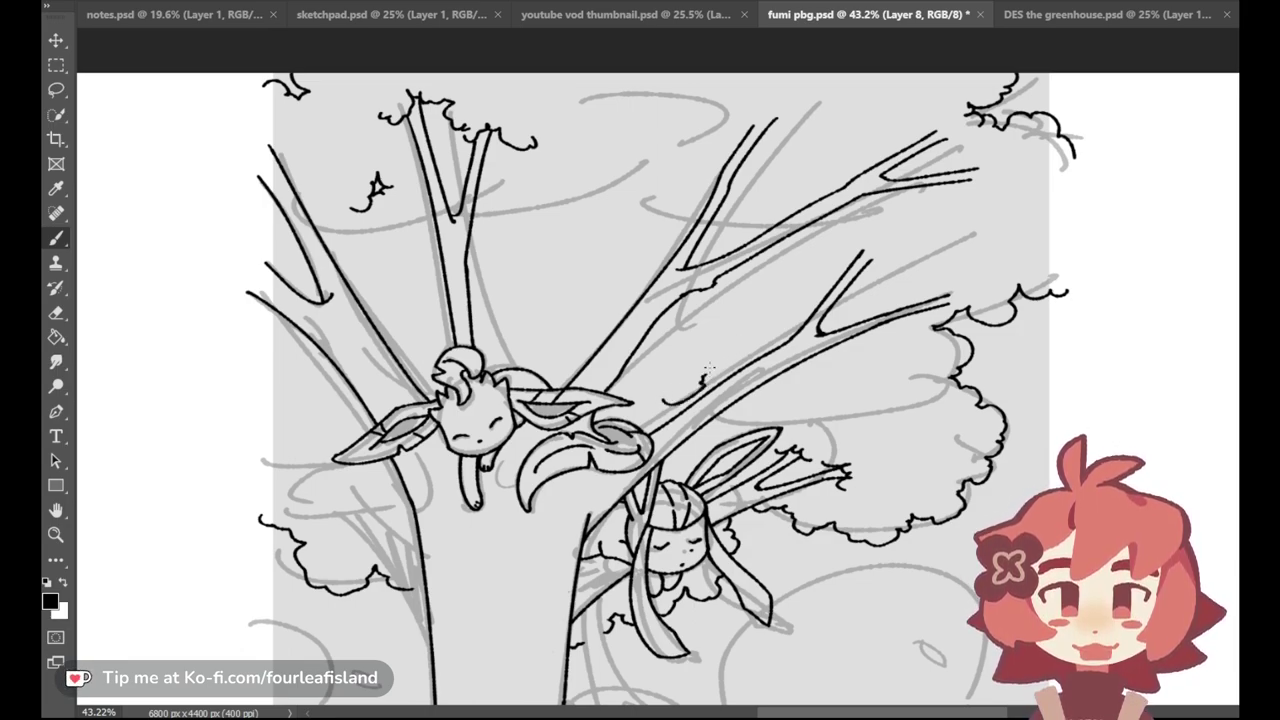
pyautogui.moveTo(677, 385)
pyautogui.mouseDown()
pyautogui.moveTo(705, 370)
pyautogui.moveTo(687, 391)
pyautogui.moveTo(717, 374)
pyautogui.moveTo(723, 392)
pyautogui.moveTo(777, 396)
pyautogui.moveTo(780, 380)
pyautogui.moveTo(807, 397)
pyautogui.mouseUp()
pyautogui.hotkey('ctrl', 'z')
pyautogui.hotkey('ctrl', 'z')
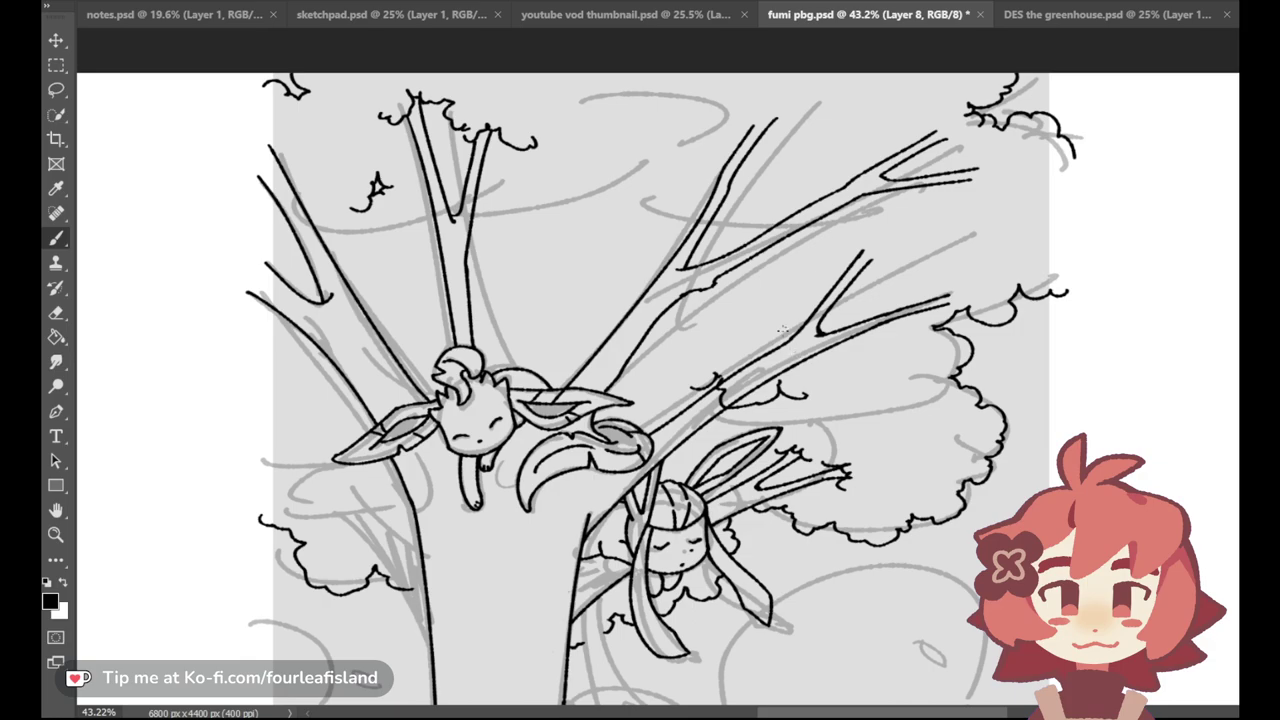
# Step: Ink small leaf strokes above and below the fork of the lower right branch
pyautogui.moveTo(800, 340); pyautogui.dragTo(846, 346)
pyautogui.moveTo(836, 295)
pyautogui.mouseDown()
pyautogui.moveTo(854, 271)
pyautogui.moveTo(842, 295)
pyautogui.mouseUp()
pyautogui.hotkey('ctrl', 'z')
pyautogui.moveTo(790, 328); pyautogui.dragTo(866, 300)
# Step: Erase the lower right branch's middle section, upper twig and outer tip, and cap the remaining piece with leaf strokes
pyautogui.press('e')
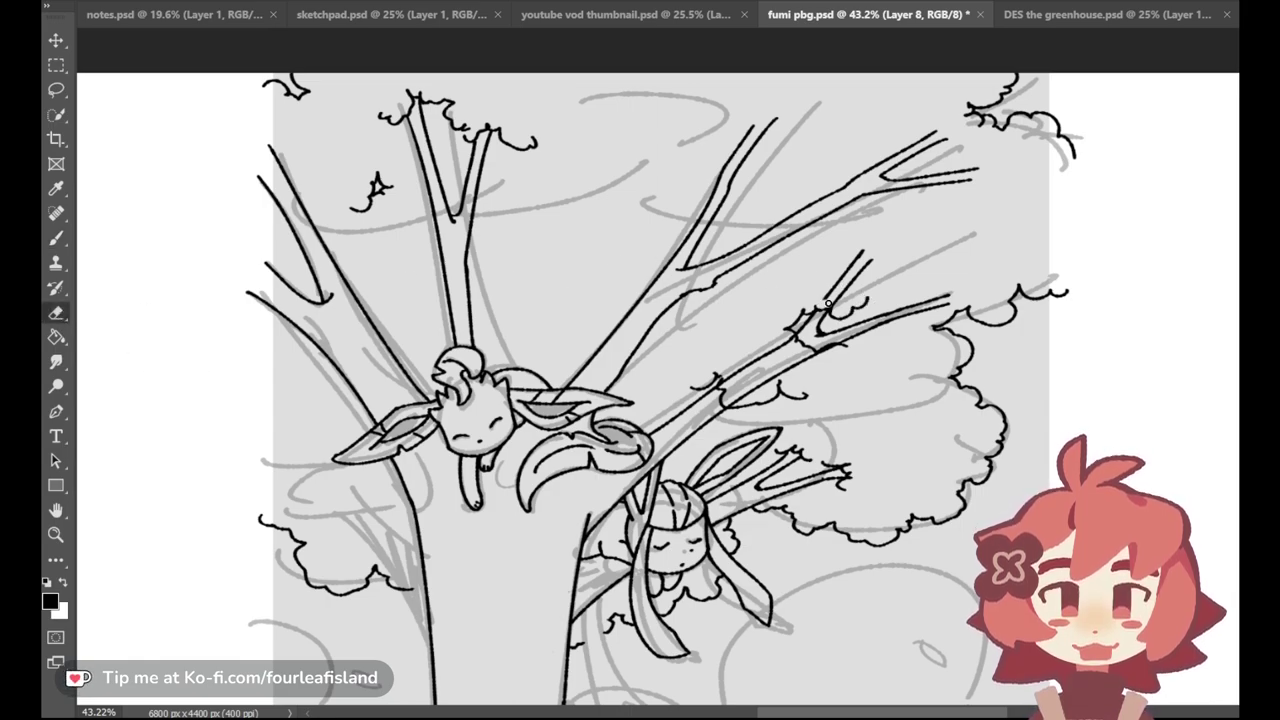
pyautogui.moveTo(828, 297); pyautogui.dragTo(863, 251)
pyautogui.moveTo(836, 299); pyautogui.dragTo(871, 261)
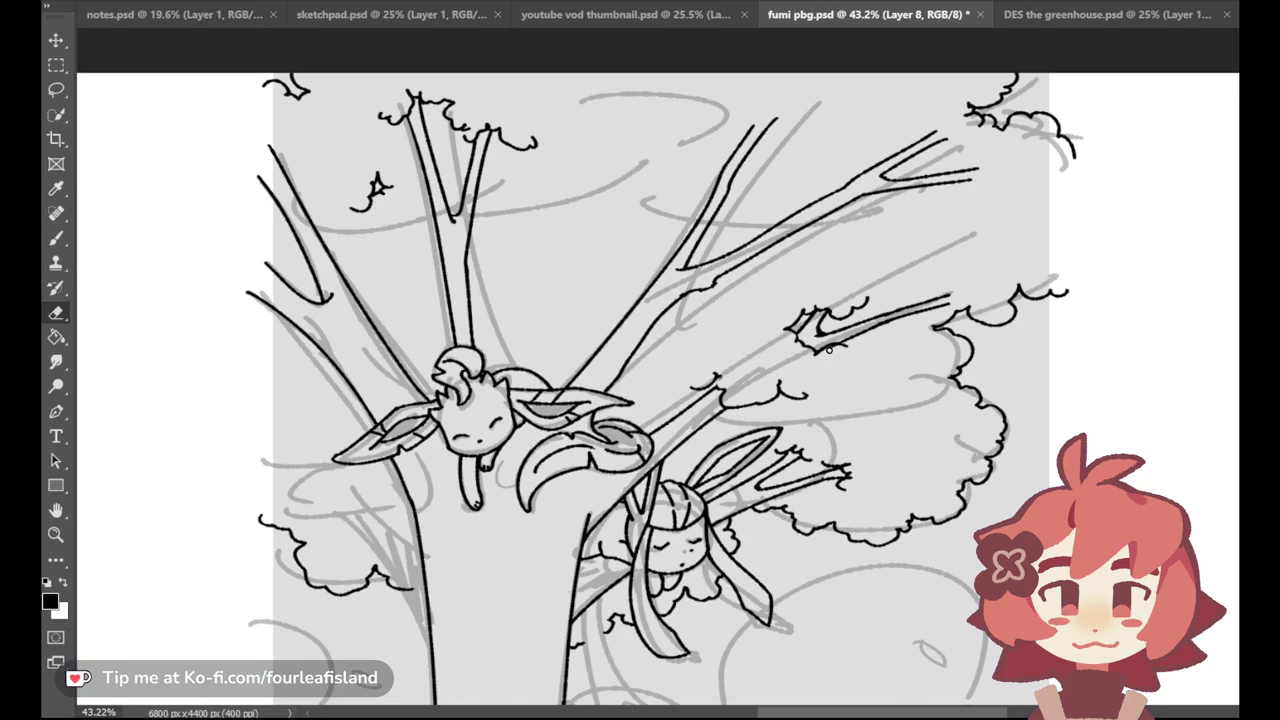
pyautogui.moveTo(926, 304)
pyautogui.mouseDown()
pyautogui.moveTo(882, 316)
pyautogui.moveTo(944, 293)
pyautogui.mouseUp()
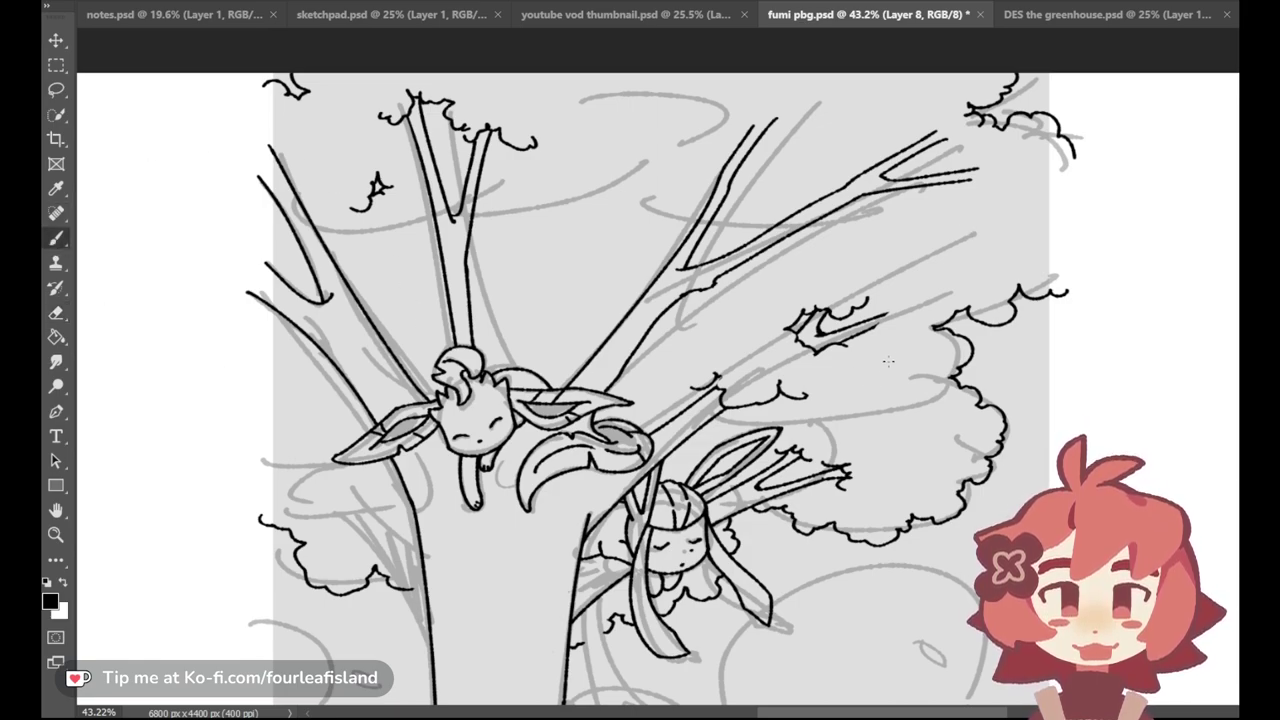
pyautogui.moveTo(880, 306); pyautogui.dragTo(885, 334)
pyautogui.hotkey('ctrl', 'z')
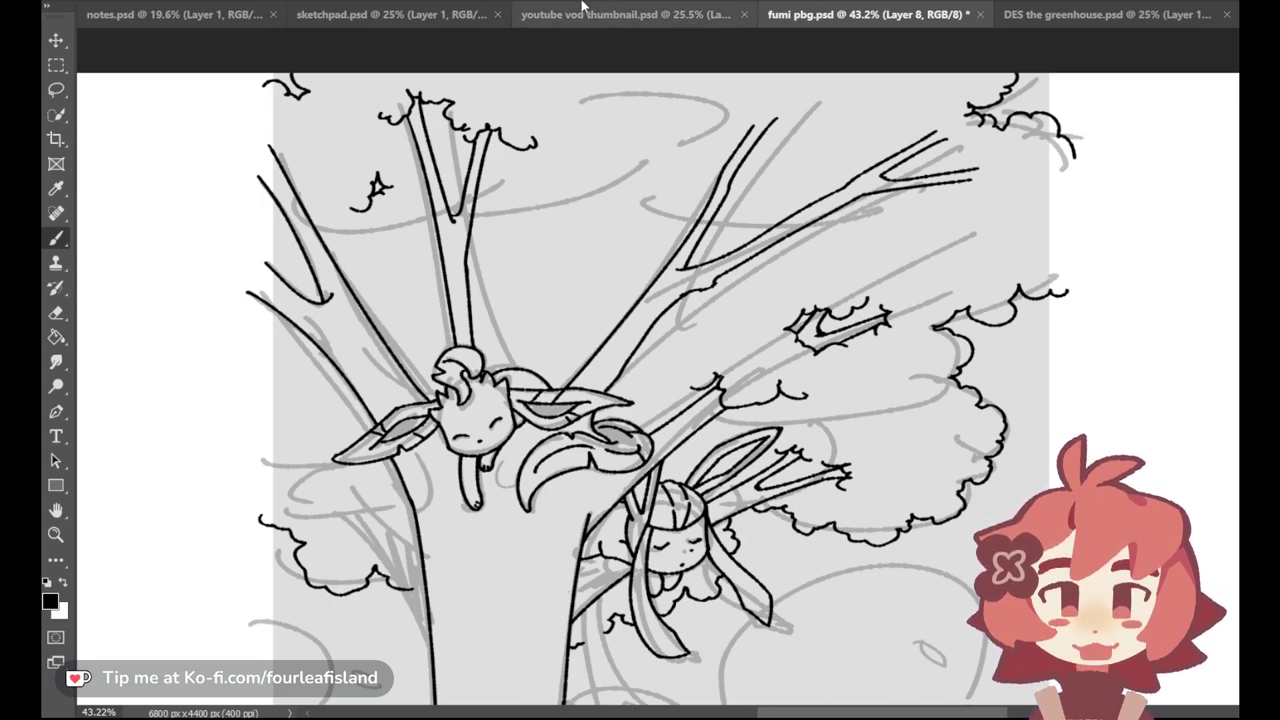
# Step: Switch to the sketchpad.psd document and clear the old pose sketches to leave a blank layer for new drawings
pyautogui.click(440, 14)
pyautogui.hotkey('ctrl', 'z')
pyautogui.hotkey('ctrl', 'z')
pyautogui.hotkey('ctrl', 'z')
pyautogui.hotkey('ctrl', 'z')
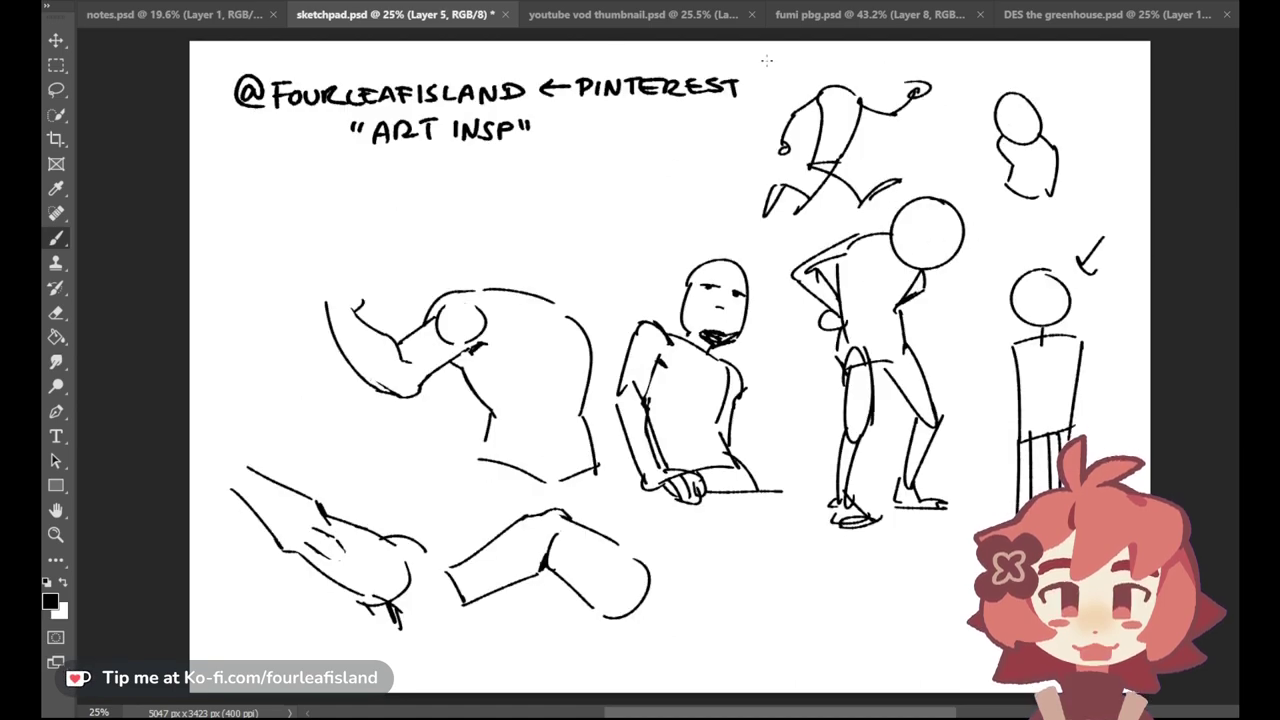
pyautogui.hotkey('ctrl', 'z')
pyautogui.moveTo(836, 60)
pyautogui.mouseDown()
pyautogui.moveTo(848, 62)
pyautogui.moveTo(826, 68)
pyautogui.mouseUp()
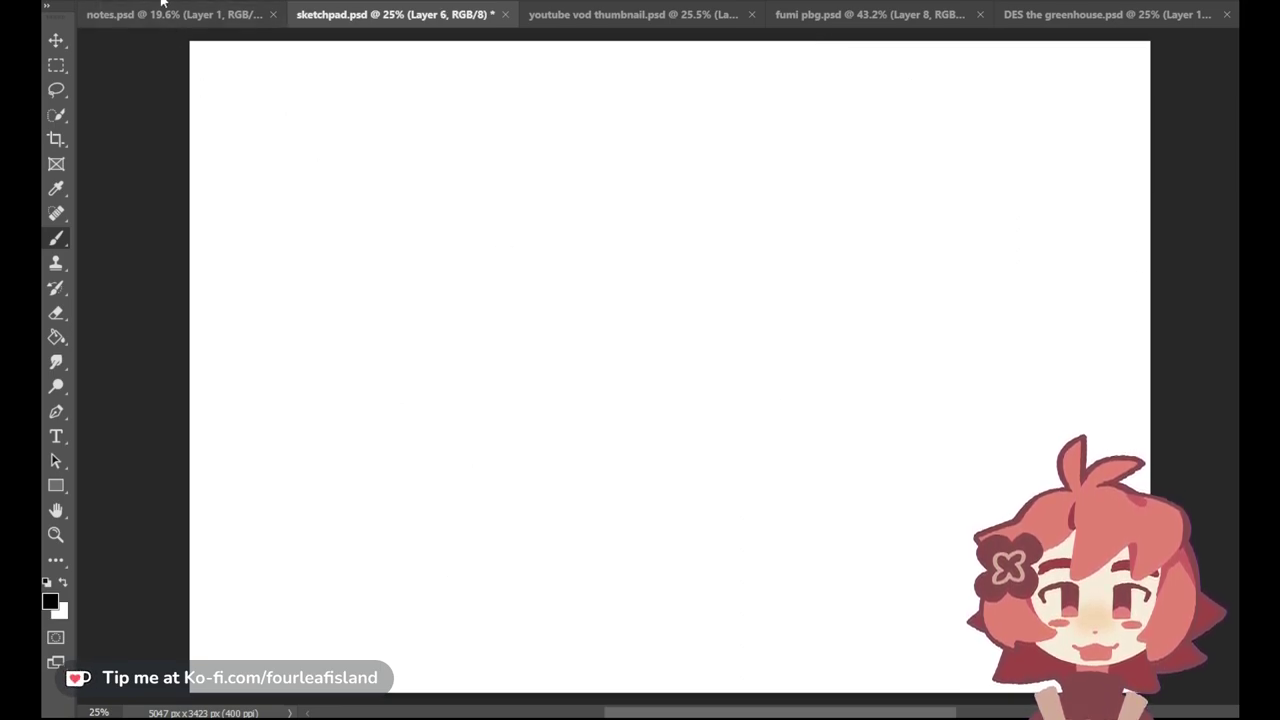
# Step: Sketch a figure's head in the upper left of the canvas, with an oval face inside a rounder skull outline
pyautogui.moveTo(506, 180)
pyautogui.mouseDown()
pyautogui.moveTo(477, 226)
pyautogui.moveTo(504, 188)
pyautogui.mouseUp()
pyautogui.hotkey('ctrl', 'z')
pyautogui.moveTo(476, 143)
pyautogui.mouseDown()
pyautogui.moveTo(463, 206)
pyautogui.moveTo(436, 170)
pyautogui.mouseUp()
pyautogui.hotkey('ctrl', 'z')
# Step: Sketch the shoulder below the head and the upper arm reaching out to the left
pyautogui.moveTo(377, 211)
pyautogui.mouseDown()
pyautogui.moveTo(515, 228)
pyautogui.moveTo(410, 197)
pyautogui.moveTo(522, 222)
pyautogui.mouseUp()
pyautogui.hotkey('ctrl', 'z')
pyautogui.hotkey('ctrl', 'z')
pyautogui.hotkey('ctrl', 'z')
pyautogui.moveTo(374, 178); pyautogui.dragTo(486, 226)
pyautogui.hotkey('ctrl', 'z')
pyautogui.moveTo(399, 198)
pyautogui.mouseDown()
pyautogui.moveTo(512, 238)
pyautogui.moveTo(408, 209)
pyautogui.moveTo(424, 204)
pyautogui.mouseUp()
pyautogui.hotkey('ctrl', 'z')
pyautogui.moveTo(418, 204); pyautogui.dragTo(486, 225)
pyautogui.hotkey('ctrl', 'z')
pyautogui.moveTo(419, 204); pyautogui.dragTo(488, 232)
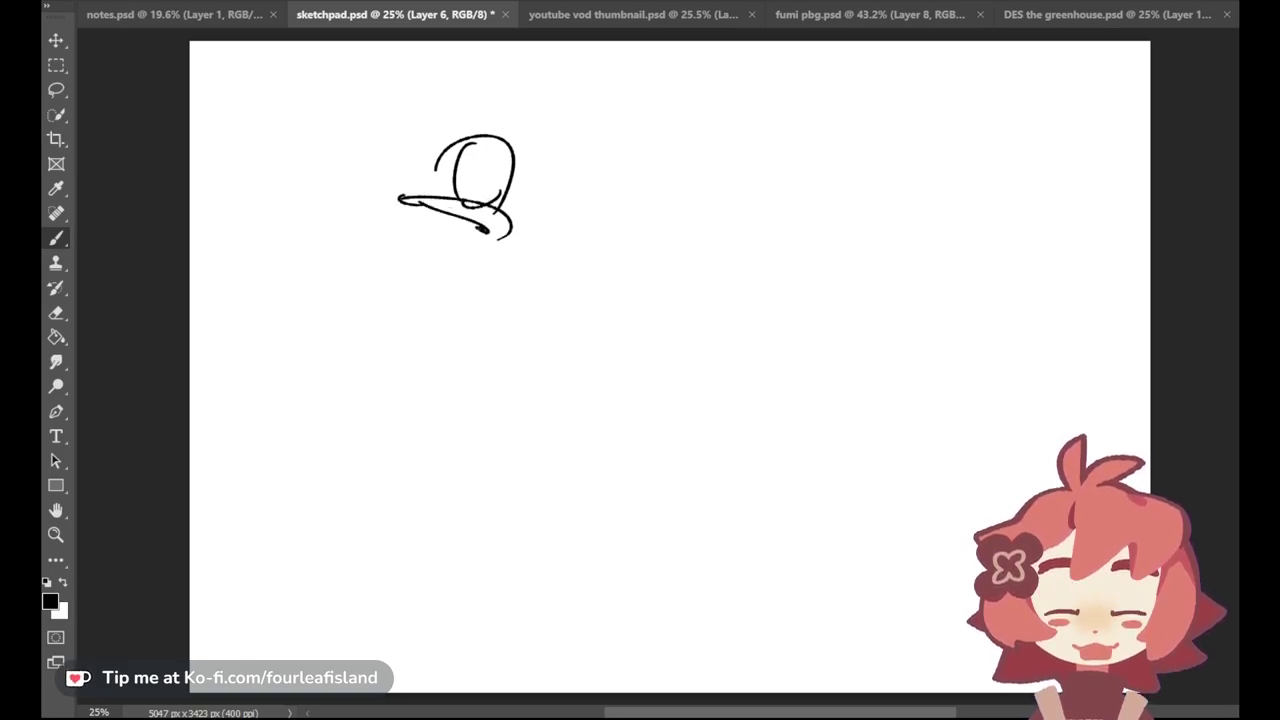
# Step: Extend the reaching arm with a tapered forearm and a small rounded hand
pyautogui.moveTo(366, 180); pyautogui.dragTo(452, 190)
pyautogui.hotkey('ctrl', 'z')
pyautogui.hotkey('ctrl', 'z')
pyautogui.moveTo(363, 189)
pyautogui.mouseDown()
pyautogui.moveTo(436, 189)
pyautogui.moveTo(420, 207)
pyautogui.moveTo(374, 191)
pyautogui.mouseUp()
pyautogui.hotkey('ctrl', 'z')
pyautogui.hotkey('ctrl', 'z')
# Step: Sketch the chest and back lines of the figure's torso from the shoulder down to the waist
pyautogui.moveTo(501, 236); pyautogui.dragTo(484, 274)
pyautogui.moveTo(439, 239); pyautogui.dragTo(429, 252)
pyautogui.hotkey('ctrl', 'z')
pyautogui.moveTo(457, 217)
pyautogui.mouseDown()
pyautogui.moveTo(432, 255)
pyautogui.moveTo(448, 271)
pyautogui.mouseUp()
pyautogui.hotkey('ctrl', 'z')
pyautogui.moveTo(438, 242)
pyautogui.mouseDown()
pyautogui.moveTo(391, 311)
pyautogui.moveTo(478, 276)
pyautogui.mouseUp()
pyautogui.hotkey('ctrl', 'z')
pyautogui.hotkey('ctrl', 'z')
# Step: Sketch the hip below the waist and the near thigh with a rounded top, tapering down to the knee
pyautogui.moveTo(396, 305)
pyautogui.mouseDown()
pyautogui.moveTo(411, 323)
pyautogui.moveTo(450, 296)
pyautogui.moveTo(474, 303)
pyautogui.moveTo(424, 304)
pyautogui.moveTo(417, 343)
pyautogui.mouseUp()
pyautogui.hotkey('ctrl', 'z')
pyautogui.hotkey('ctrl', 'z')
pyautogui.hotkey('ctrl', 'z')
pyautogui.hotkey('ctrl', 'z')
pyautogui.hotkey('ctrl', 'z')
pyautogui.moveTo(428, 280)
pyautogui.mouseDown()
pyautogui.moveTo(435, 370)
pyautogui.moveTo(450, 376)
pyautogui.mouseUp()
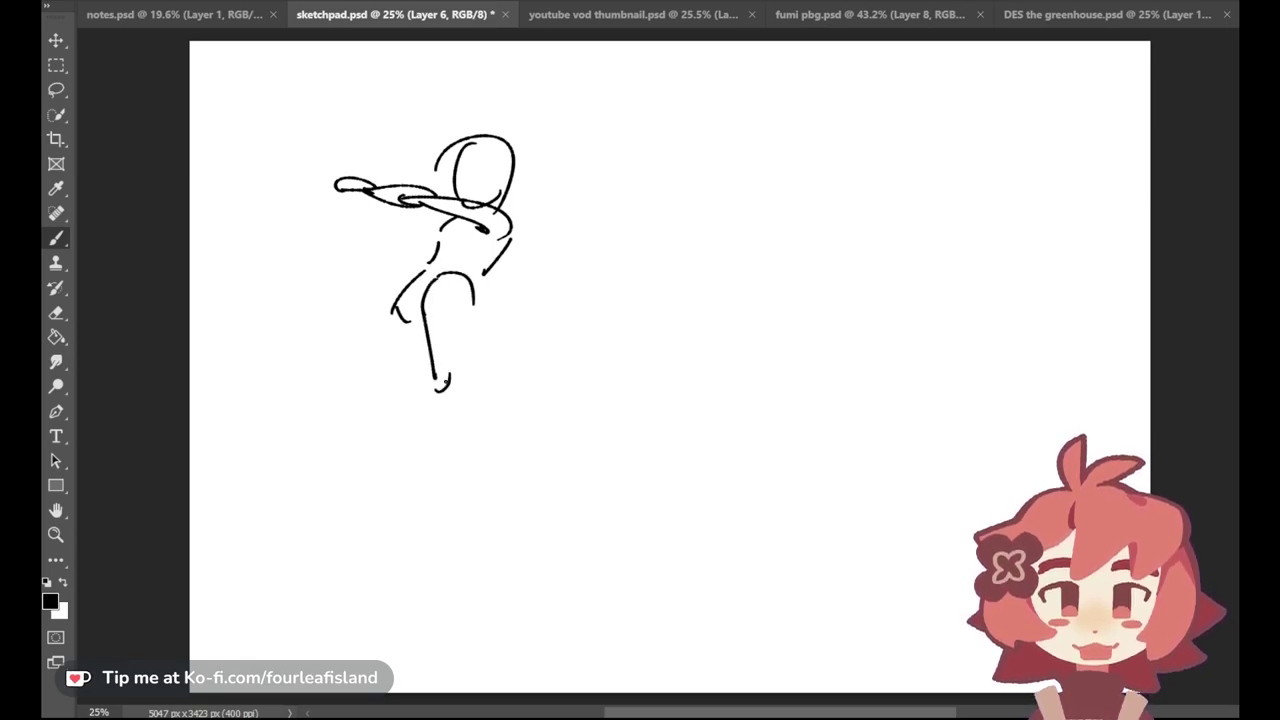
# Step: Sketch the back contour of the near thigh and continue the back line down past the waist
pyautogui.hotkey('ctrl', 'z')
pyautogui.moveTo(461, 294); pyautogui.dragTo(464, 302)
pyautogui.moveTo(470, 306)
pyautogui.mouseDown()
pyautogui.moveTo(438, 397)
pyautogui.moveTo(451, 382)
pyautogui.mouseUp()
pyautogui.hotkey('ctrl', 'z')
pyautogui.moveTo(454, 328); pyautogui.dragTo(460, 341)
pyautogui.hotkey('ctrl', 'z')
pyautogui.moveTo(485, 270); pyautogui.dragTo(480, 326)
# Step: Sketch the front contour of the far leg's thigh from the hip down to the knee
pyautogui.hotkey('ctrl', 'z')
pyautogui.moveTo(399, 300)
pyautogui.mouseDown()
pyautogui.moveTo(424, 418)
pyautogui.moveTo(442, 398)
pyautogui.moveTo(443, 437)
pyautogui.mouseUp()
pyautogui.hotkey('ctrl', 'z')
pyautogui.hotkey('ctrl', 'z')
pyautogui.moveTo(431, 387)
pyautogui.mouseDown()
pyautogui.moveTo(446, 442)
pyautogui.moveTo(468, 406)
pyautogui.mouseUp()
pyautogui.hotkey('ctrl', 'z')
# Step: Sketch the small shape below the near thigh and the far leg's shin line down to the ankle
pyautogui.moveTo(453, 374)
pyautogui.mouseDown()
pyautogui.moveTo(461, 427)
pyautogui.moveTo(448, 436)
pyautogui.moveTo(428, 417)
pyautogui.moveTo(433, 477)
pyautogui.mouseUp()
pyautogui.hotkey('ctrl', 'z')
pyautogui.hotkey('ctrl', 'z')
pyautogui.hotkey('ctrl', 'z')
pyautogui.moveTo(412, 409)
pyautogui.mouseDown()
pyautogui.moveTo(453, 521)
pyautogui.moveTo(470, 513)
pyautogui.mouseUp()
pyautogui.hotkey('ctrl', 'z')
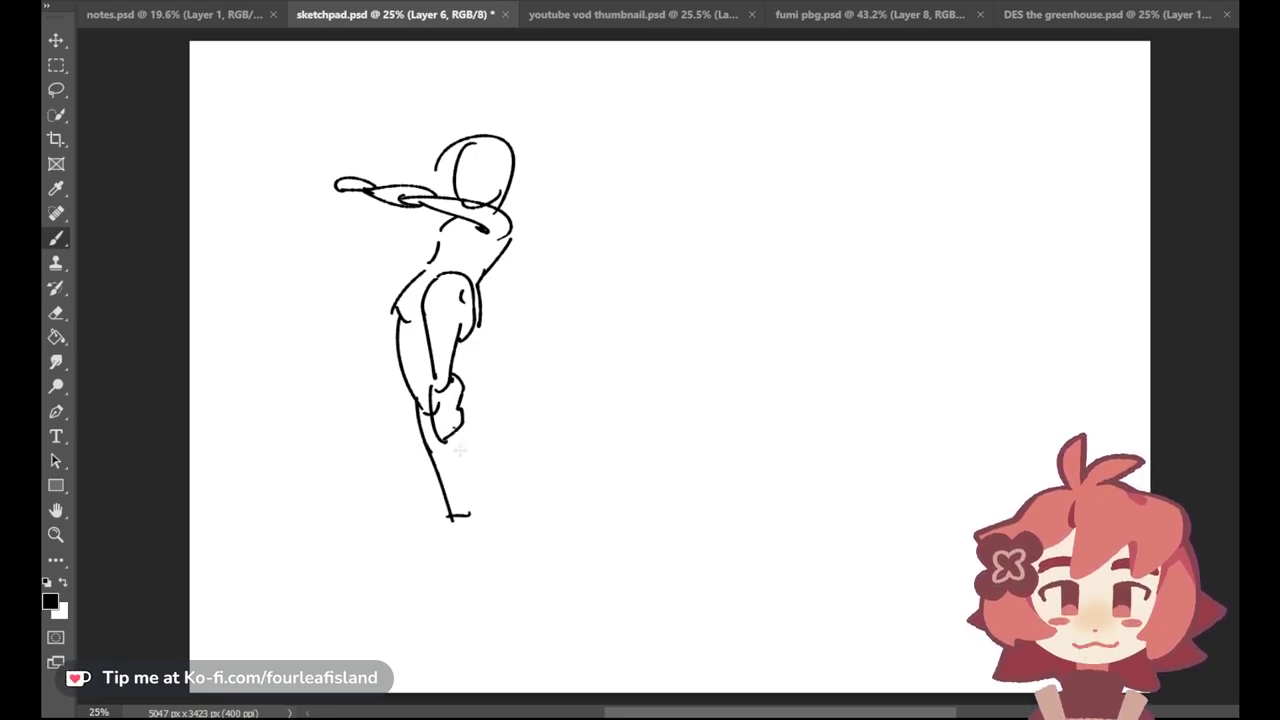
# Step: Sketch the calf line and shape the ankle and shoe at the base of the standing leg
pyautogui.moveTo(459, 446)
pyautogui.mouseDown()
pyautogui.moveTo(473, 514)
pyautogui.moveTo(439, 516)
pyautogui.moveTo(457, 501)
pyautogui.moveTo(469, 546)
pyautogui.mouseUp()
pyautogui.hotkey('ctrl', 'z')
pyautogui.hotkey('ctrl', 'z')
pyautogui.hotkey('ctrl', 'z')
pyautogui.moveTo(440, 531); pyautogui.dragTo(459, 532)
pyautogui.hotkey('ctrl', 'z')
pyautogui.hotkey('ctrl', 'z')
pyautogui.moveTo(426, 536)
pyautogui.mouseDown()
pyautogui.moveTo(456, 548)
pyautogui.moveTo(474, 528)
pyautogui.mouseUp()
pyautogui.hotkey('ctrl', 'z')
pyautogui.moveTo(456, 549)
pyautogui.mouseDown()
pyautogui.moveTo(475, 525)
pyautogui.moveTo(478, 545)
pyautogui.moveTo(481, 521)
pyautogui.mouseUp()
pyautogui.hotkey('ctrl', 'z')
pyautogui.hotkey('ctrl', 'z')
pyautogui.hotkey('ctrl', 'z')
pyautogui.moveTo(471, 497); pyautogui.dragTo(481, 529)
# Step: Sketch the figure's second arm, bent below the outstretched one, with its hand in front of the chest
pyautogui.moveTo(404, 248)
pyautogui.mouseDown()
pyautogui.moveTo(443, 230)
pyautogui.moveTo(394, 252)
pyautogui.moveTo(425, 252)
pyautogui.moveTo(383, 248)
pyautogui.moveTo(398, 243)
pyautogui.moveTo(396, 260)
pyautogui.moveTo(417, 248)
pyautogui.moveTo(442, 214)
pyautogui.moveTo(437, 239)
pyautogui.mouseUp()
pyautogui.hotkey('ctrl', 'z')
pyautogui.hotkey('ctrl', 'z')
pyautogui.hotkey('ctrl', 'z')
pyautogui.hotkey('ctrl', 'z')
pyautogui.hotkey('ctrl', 'z')
pyautogui.hotkey('ctrl', 'z')
pyautogui.hotkey('ctrl', 'z')
pyautogui.hotkey('ctrl', 'z')
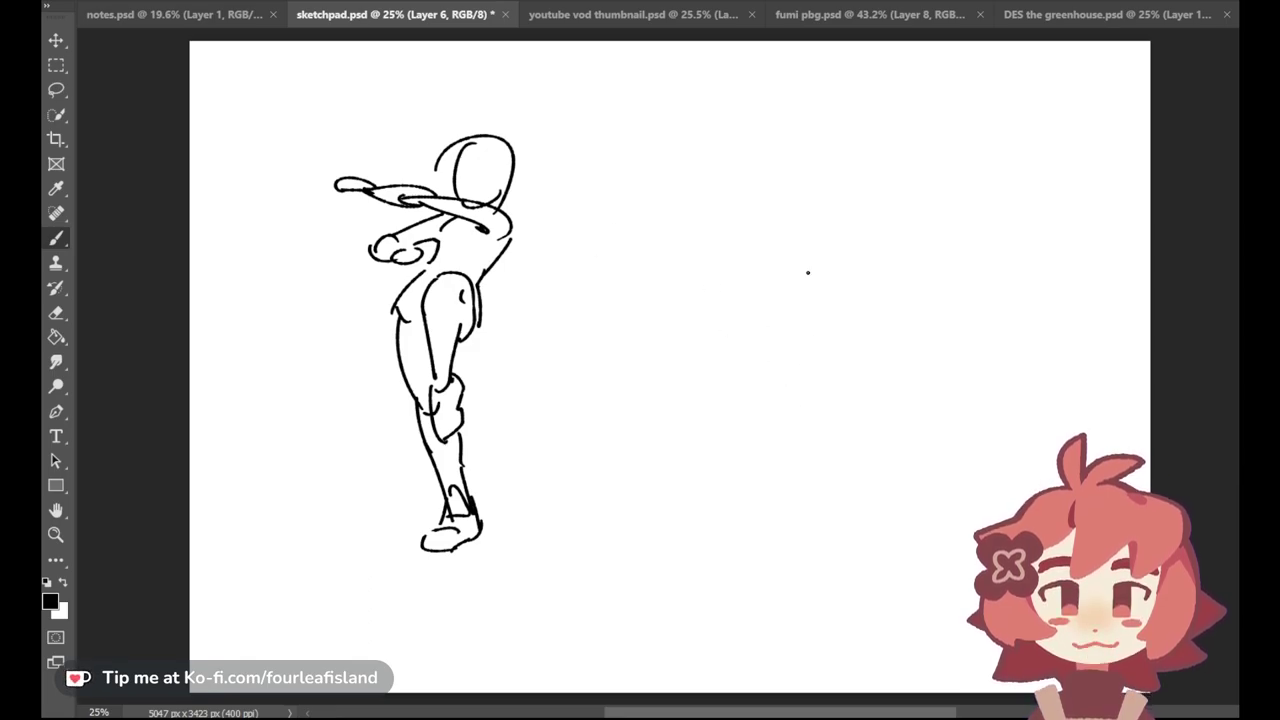
# Step: Sketch a second figure's round head to the right of the first, with a raised hand above it
pyautogui.moveTo(694, 205); pyautogui.dragTo(692, 201)
pyautogui.hotkey('ctrl', 'z')
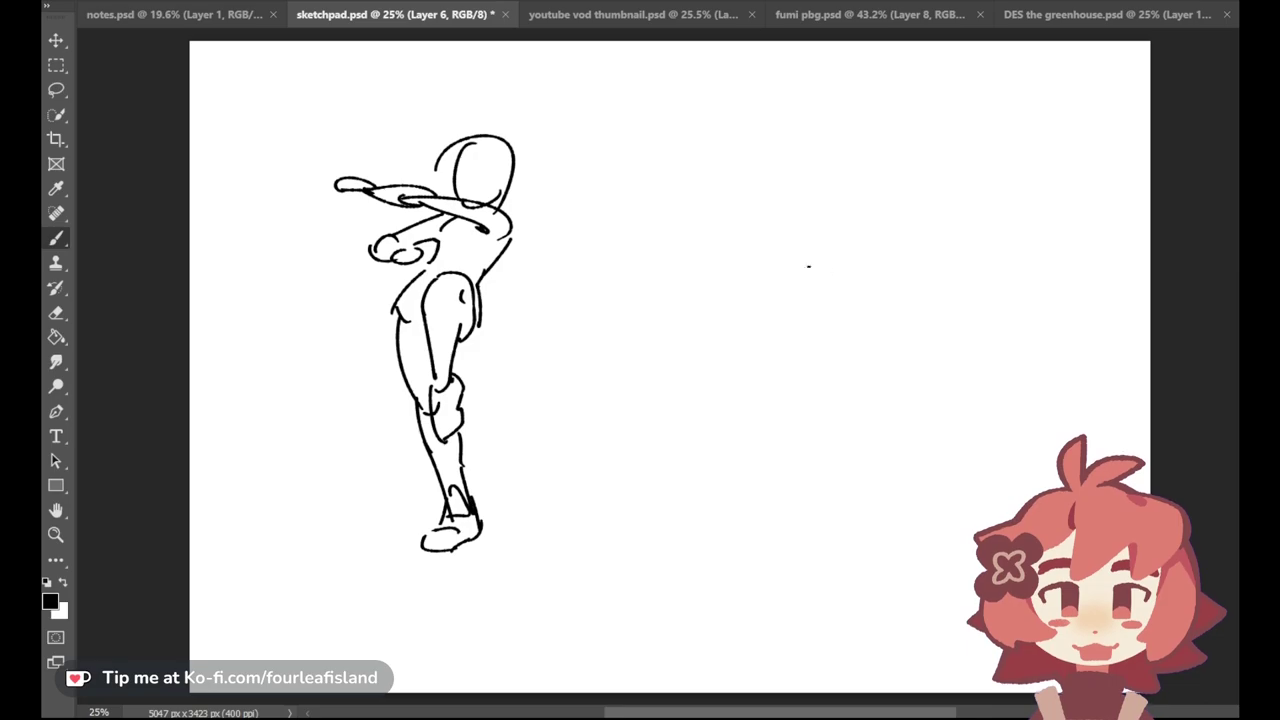
pyautogui.moveTo(679, 157)
pyautogui.mouseDown()
pyautogui.moveTo(696, 187)
pyautogui.moveTo(658, 214)
pyautogui.moveTo(696, 211)
pyautogui.mouseUp()
pyautogui.hotkey('ctrl', 'z')
pyautogui.moveTo(616, 122)
pyautogui.mouseDown()
pyautogui.moveTo(621, 159)
pyautogui.moveTo(686, 98)
pyautogui.moveTo(638, 93)
pyautogui.moveTo(657, 84)
pyautogui.moveTo(634, 167)
pyautogui.mouseUp()
pyautogui.hotkey('ctrl', 'z')
pyautogui.hotkey('ctrl', 'z')
pyautogui.hotkey('ctrl', 'z')
pyautogui.hotkey('ctrl', 'z')
pyautogui.hotkey('ctrl', 'z')
pyautogui.hotkey('ctrl', 'z')
# Step: Sketch the second figure's raised forearm and the upper arm leading down to the shoulder beside the head
pyautogui.moveTo(608, 120)
pyautogui.mouseDown()
pyautogui.moveTo(604, 174)
pyautogui.moveTo(627, 180)
pyautogui.moveTo(642, 235)
pyautogui.mouseUp()
pyautogui.hotkey('ctrl', 'z')
pyautogui.hotkey('ctrl', 'z')
pyautogui.moveTo(611, 188)
pyautogui.mouseDown()
pyautogui.moveTo(646, 239)
pyautogui.moveTo(658, 215)
pyautogui.mouseUp()
pyautogui.hotkey('ctrl', 'z')
pyautogui.hotkey('ctrl', 'z')
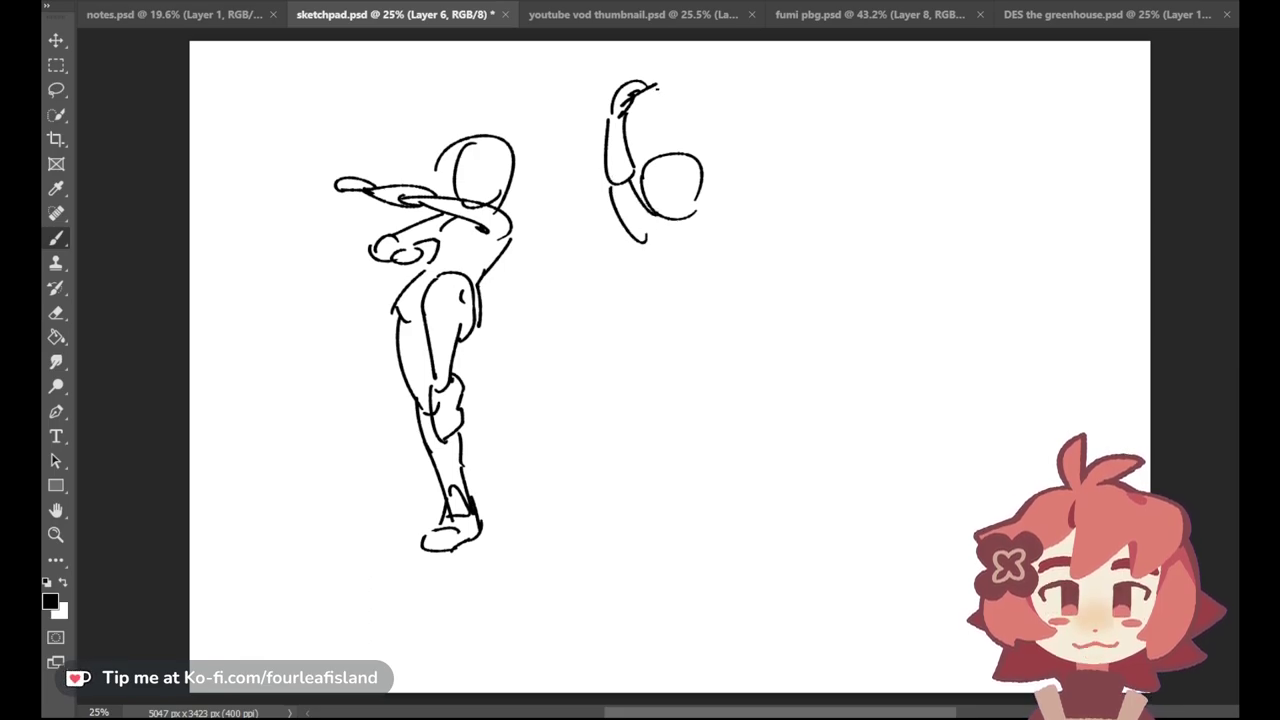
# Step: Sketch both sides of the second figure's slanted torso from the shoulders down to the waist
pyautogui.moveTo(711, 220); pyautogui.dragTo(729, 294)
pyautogui.hotkey('ctrl', 'z')
pyautogui.moveTo(643, 244)
pyautogui.mouseDown()
pyautogui.moveTo(706, 306)
pyautogui.moveTo(678, 292)
pyautogui.mouseUp()
pyautogui.hotkey('ctrl', 'z')
pyautogui.hotkey('ctrl', 'z')
pyautogui.moveTo(638, 248)
pyautogui.mouseDown()
pyautogui.moveTo(678, 309)
pyautogui.moveTo(722, 249)
pyautogui.mouseUp()
pyautogui.hotkey('ctrl', 'z')
pyautogui.hotkey('ctrl', 'z')
pyautogui.moveTo(708, 219)
pyautogui.mouseDown()
pyautogui.moveTo(710, 256)
pyautogui.moveTo(746, 294)
pyautogui.mouseUp()
pyautogui.hotkey('ctrl', 'z')
pyautogui.hotkey('ctrl', 'z')
pyautogui.hotkey('ctrl', 'z')
pyautogui.hotkey('ctrl', 'z')
pyautogui.moveTo(710, 228)
pyautogui.mouseDown()
pyautogui.moveTo(722, 277)
pyautogui.moveTo(713, 270)
pyautogui.moveTo(732, 281)
pyautogui.mouseUp()
pyautogui.hotkey('ctrl', 'z')
# Step: Sketch the second figure's hip and rough in the legs below the torso
pyautogui.moveTo(711, 254); pyautogui.dragTo(737, 274)
pyautogui.moveTo(680, 314)
pyautogui.mouseDown()
pyautogui.moveTo(726, 314)
pyautogui.moveTo(708, 300)
pyautogui.moveTo(693, 314)
pyautogui.moveTo(717, 320)
pyautogui.mouseUp()
pyautogui.hotkey('ctrl', 'z')
pyautogui.hotkey('ctrl', 'z')
pyautogui.moveTo(725, 276)
pyautogui.mouseDown()
pyautogui.moveTo(717, 320)
pyautogui.moveTo(667, 355)
pyautogui.moveTo(677, 358)
pyautogui.mouseUp()
pyautogui.hotkey('ctrl', 'z')
pyautogui.hotkey('ctrl', 'z')
pyautogui.hotkey('ctrl', 'z')
pyautogui.hotkey('ctrl', 'z')
# Step: Sketch the second figure's rounded near thigh hanging down and the far leg angled out behind it
pyautogui.moveTo(678, 306)
pyautogui.mouseDown()
pyautogui.moveTo(692, 370)
pyautogui.moveTo(712, 324)
pyautogui.moveTo(684, 388)
pyautogui.mouseUp()
pyautogui.hotkey('ctrl', 'z')
pyautogui.hotkey('ctrl', 'z')
pyautogui.hotkey('ctrl', 'z')
pyautogui.moveTo(692, 330)
pyautogui.mouseDown()
pyautogui.moveTo(696, 398)
pyautogui.moveTo(730, 300)
pyautogui.moveTo(721, 315)
pyautogui.mouseUp()
pyautogui.hotkey('ctrl', 'z')
pyautogui.moveTo(713, 262); pyautogui.dragTo(733, 289)
pyautogui.moveTo(726, 345)
pyautogui.mouseDown()
pyautogui.moveTo(744, 286)
pyautogui.moveTo(758, 326)
pyautogui.mouseUp()
pyautogui.hotkey('ctrl', 'z')
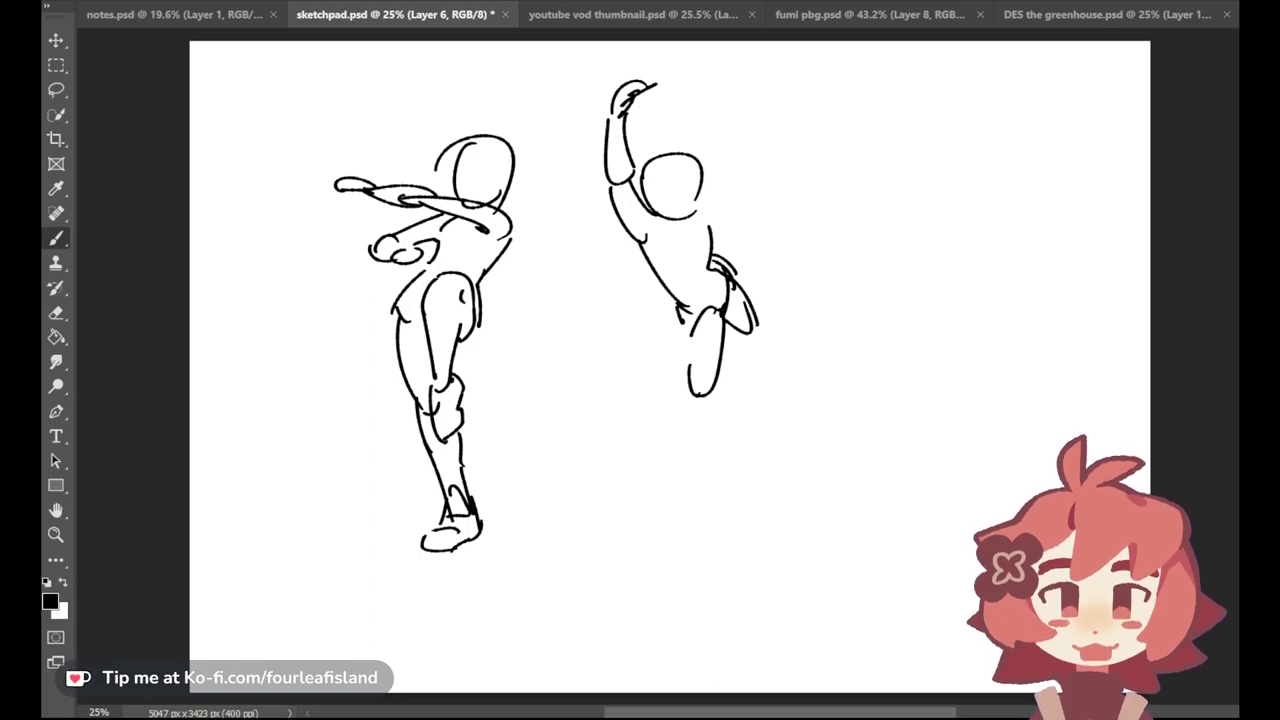
# Step: Clear both figure sketches from the canvas and paste in the photo of the sketchbook page
pyautogui.hotkey('ctrl', 'a')
pyautogui.press('Delete')
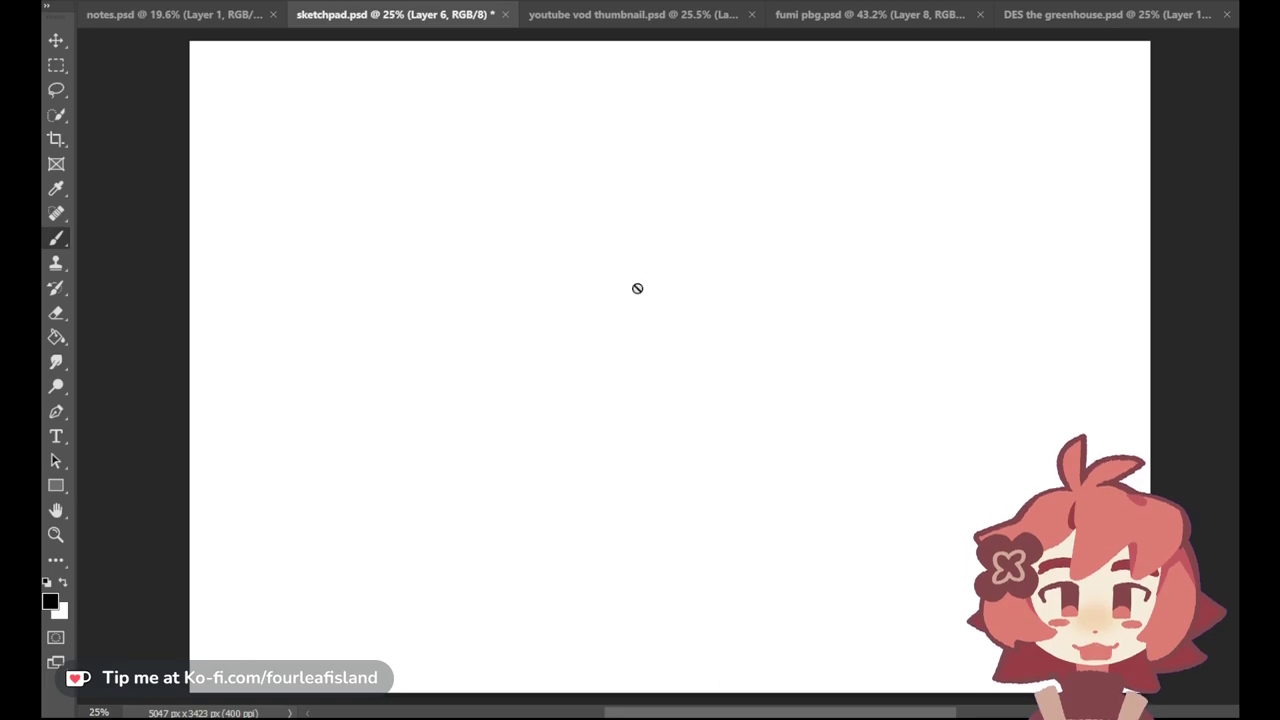
pyautogui.hotkey('ctrl', 'v')
# Step: Enlarge the sketchbook photo to about the canvas height, move it to the canvas's left side and ready the Brush tool on a new layer
pyautogui.hotkey('ctrl', 't')
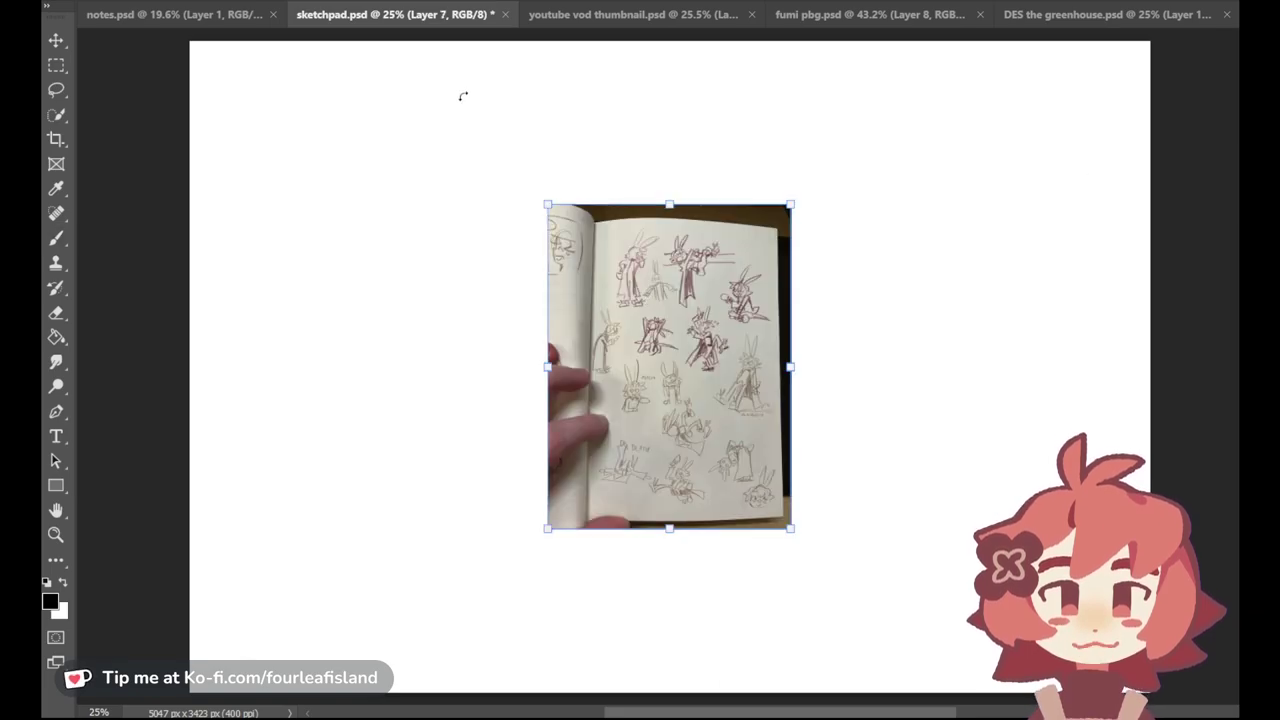
pyautogui.moveTo(546, 203)
pyautogui.mouseDown()
pyautogui.moveTo(343, 63)
pyautogui.moveTo(357, 91)
pyautogui.mouseUp()
pyautogui.moveTo(788, 524); pyautogui.dragTo(945, 636)
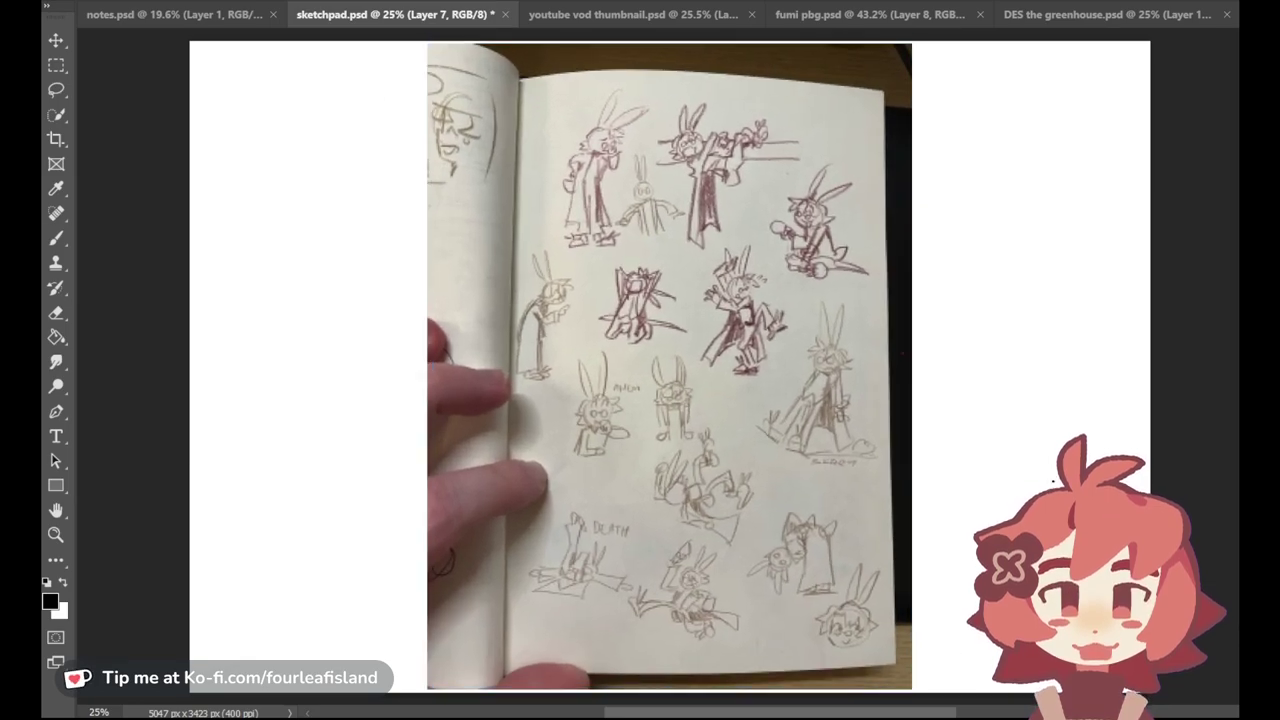
pyautogui.press('Return')
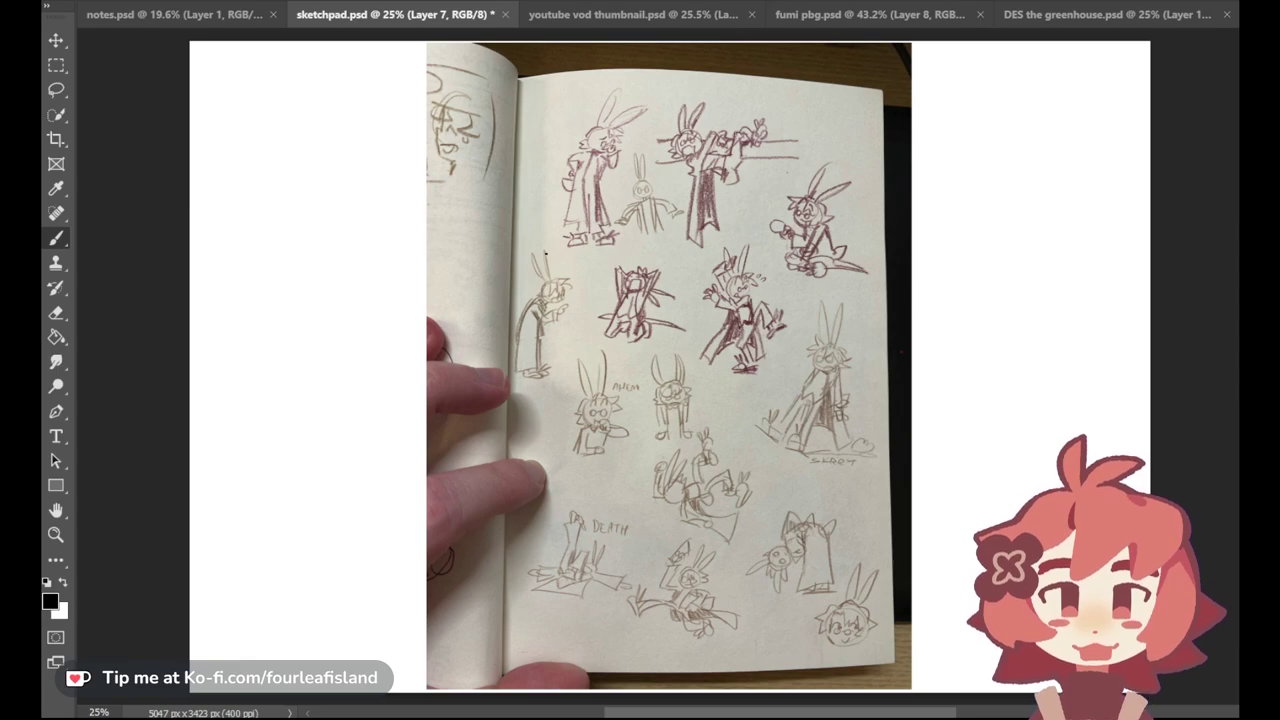
pyautogui.press('v')
pyautogui.moveTo(541, 236); pyautogui.dragTo(314, 244)
pyautogui.click(56, 237)
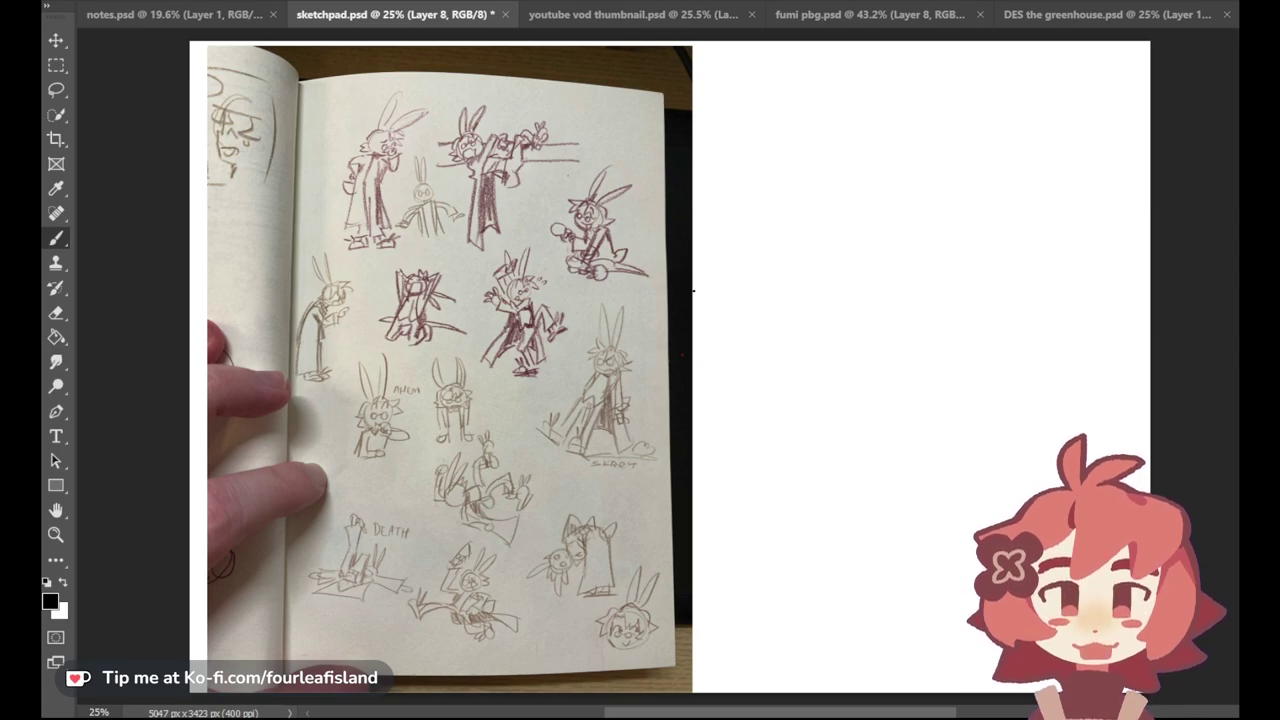
# Step: Sketch the rabbit character's round head and upright ear on the blank area beside the sketchbook photo
pyautogui.moveTo(868, 217)
pyautogui.mouseDown()
pyautogui.moveTo(840, 217)
pyautogui.moveTo(868, 217)
pyautogui.moveTo(848, 260)
pyautogui.moveTo(836, 138)
pyautogui.mouseUp()
pyautogui.hotkey('ctrl', 'z')
pyautogui.hotkey('ctrl', 'z')
pyautogui.hotkey('ctrl', 'z')
pyautogui.moveTo(822, 212)
pyautogui.mouseDown()
pyautogui.moveTo(848, 145)
pyautogui.moveTo(828, 204)
pyautogui.mouseUp()
pyautogui.hotkey('ctrl', 'z')
# Step: Sketch the rabbit's second long ear slanting outward from the top of the head
pyautogui.moveTo(850, 146)
pyautogui.mouseDown()
pyautogui.moveTo(826, 211)
pyautogui.moveTo(912, 188)
pyautogui.mouseUp()
pyautogui.hotkey('ctrl', 'z')
pyautogui.hotkey('ctrl', 'z')
pyautogui.hotkey('ctrl', 'z')
pyautogui.moveTo(845, 212)
pyautogui.mouseDown()
pyautogui.moveTo(914, 190)
pyautogui.moveTo(846, 211)
pyautogui.moveTo(914, 178)
pyautogui.mouseUp()
pyautogui.hotkey('ctrl', 'z')
pyautogui.hotkey('ctrl', 'z')
pyautogui.hotkey('ctrl', 'z')
pyautogui.hotkey('ctrl', 'z')
pyautogui.hotkey('ctrl', 'z')
# Step: Sketch the rabbit's pair of small round glasses near the front edge of the face
pyautogui.moveTo(843, 235)
pyautogui.mouseDown()
pyautogui.moveTo(840, 245)
pyautogui.moveTo(845, 236)
pyautogui.mouseUp()
pyautogui.hotkey('ctrl', 'z')
pyautogui.moveTo(848, 242)
pyautogui.mouseDown()
pyautogui.moveTo(860, 255)
pyautogui.moveTo(856, 243)
pyautogui.mouseUp()
pyautogui.hotkey('ctrl', 'z')
pyautogui.hotkey('ctrl', 'z')
pyautogui.hotkey('ctrl', 'z')
pyautogui.moveTo(859, 236); pyautogui.dragTo(860, 236)
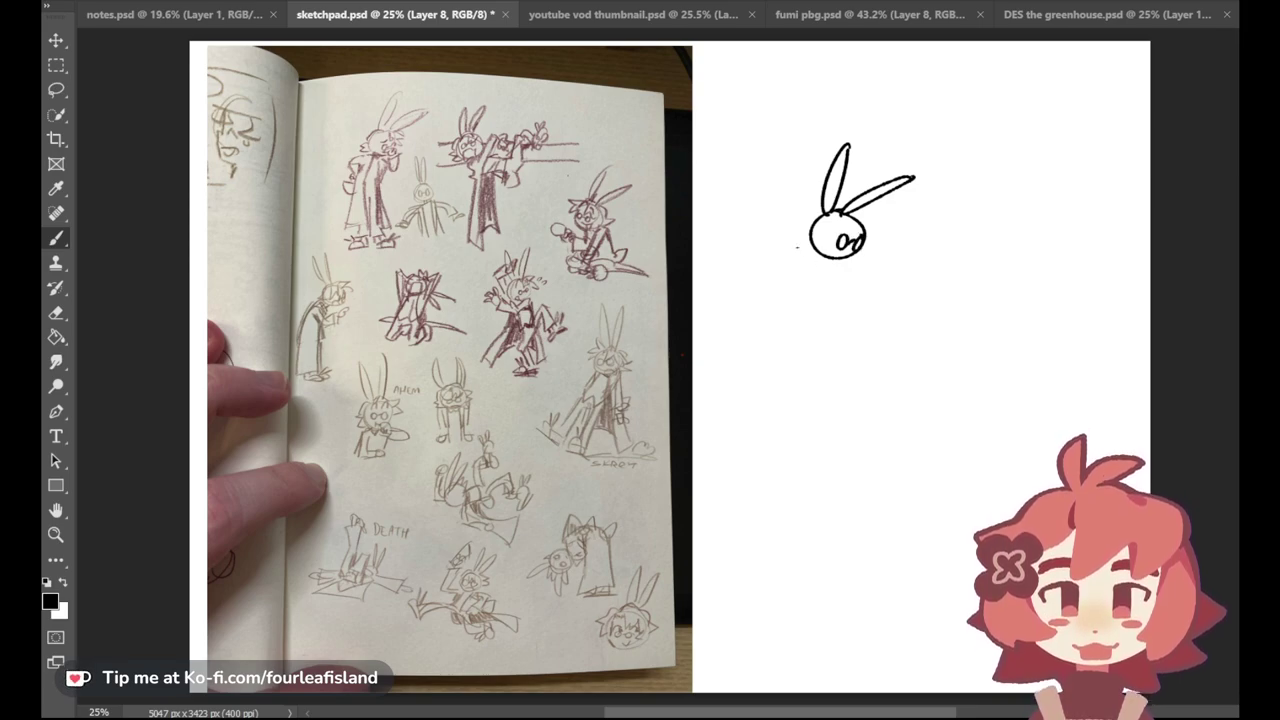
pyautogui.hotkey('ctrl', 'z')
# Step: Sketch spiky hair tufts along the front side of the face below the slanted ear
pyautogui.moveTo(848, 216)
pyautogui.mouseDown()
pyautogui.moveTo(866, 240)
pyautogui.moveTo(852, 238)
pyautogui.moveTo(862, 228)
pyautogui.mouseUp()
pyautogui.hotkey('ctrl', 'z')
pyautogui.moveTo(849, 213)
pyautogui.mouseDown()
pyautogui.moveTo(876, 220)
pyautogui.moveTo(866, 228)
pyautogui.moveTo(883, 244)
pyautogui.moveTo(872, 245)
pyautogui.mouseUp()
pyautogui.hotkey('ctrl', 'z')
pyautogui.hotkey('ctrl', 'z')
pyautogui.hotkey('ctrl', 'z')
pyautogui.hotkey('ctrl', 'z')
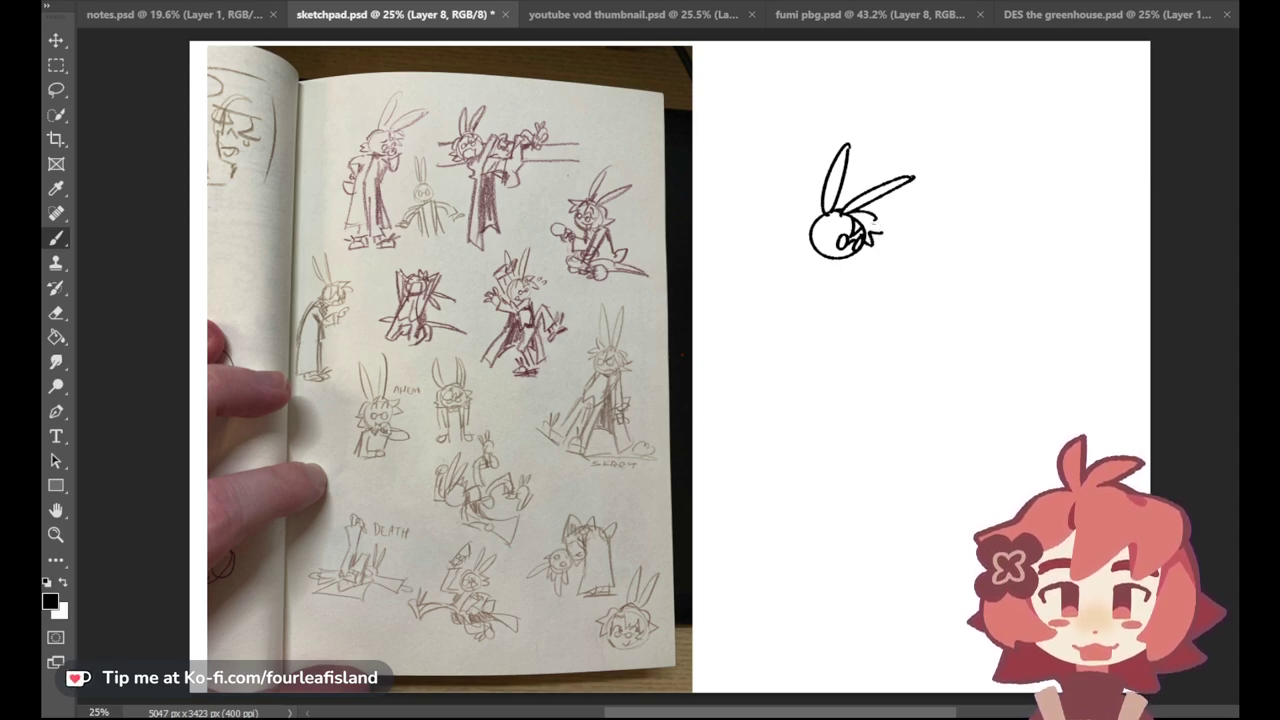
# Step: Sketch hair tufts at the back of the head and short fringe strokes over the face
pyautogui.moveTo(824, 211)
pyautogui.mouseDown()
pyautogui.moveTo(806, 225)
pyautogui.moveTo(816, 232)
pyautogui.mouseUp()
pyautogui.hotkey('ctrl', 'z')
pyautogui.hotkey('ctrl', 'z')
pyautogui.hotkey('ctrl', 'z')
pyautogui.hotkey('ctrl', 'z')
pyautogui.moveTo(819, 212)
pyautogui.mouseDown()
pyautogui.moveTo(811, 253)
pyautogui.moveTo(861, 234)
pyautogui.moveTo(832, 238)
pyautogui.mouseUp()
pyautogui.hotkey('ctrl', 'z')
pyautogui.hotkey('ctrl', 'z')
pyautogui.hotkey('ctrl', 'z')
pyautogui.hotkey('ctrl', 'z')
pyautogui.hotkey('ctrl', 'z')
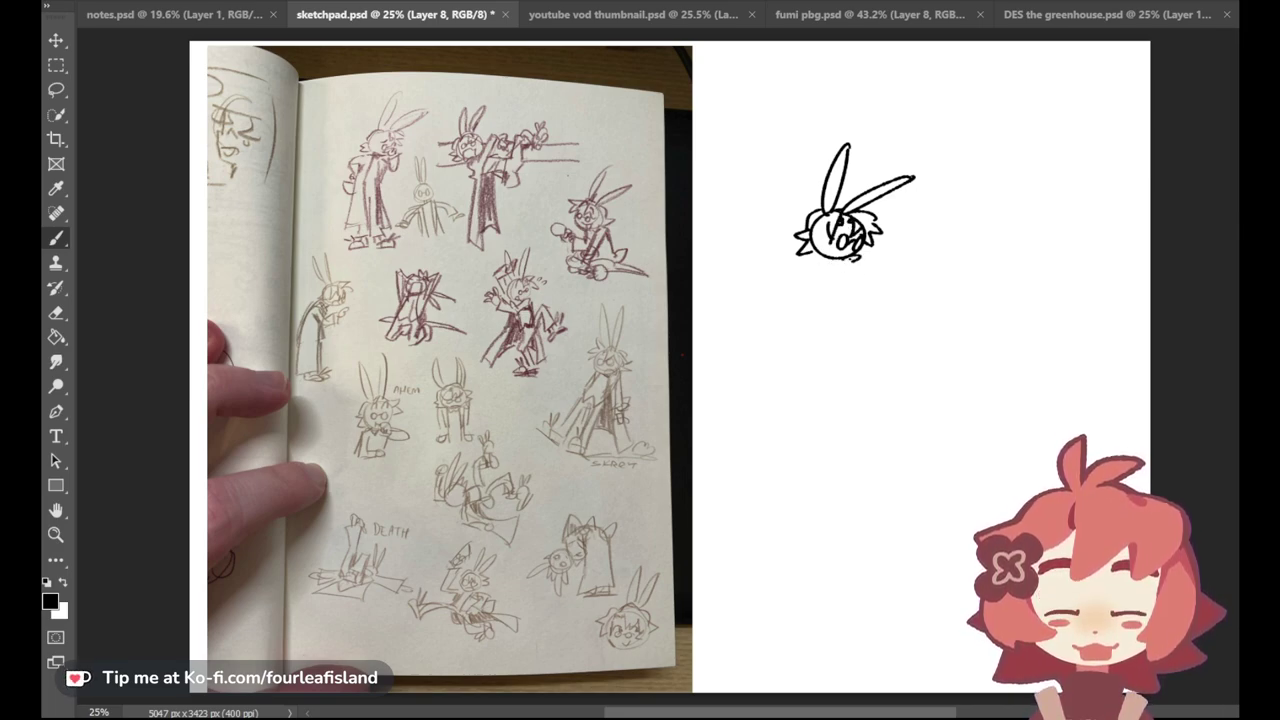
# Step: Sketch the hand held to the rabbit's chin and the front line of the torso below it
pyautogui.hotkey('ctrl', 'z')
pyautogui.moveTo(836, 271); pyautogui.dragTo(850, 268)
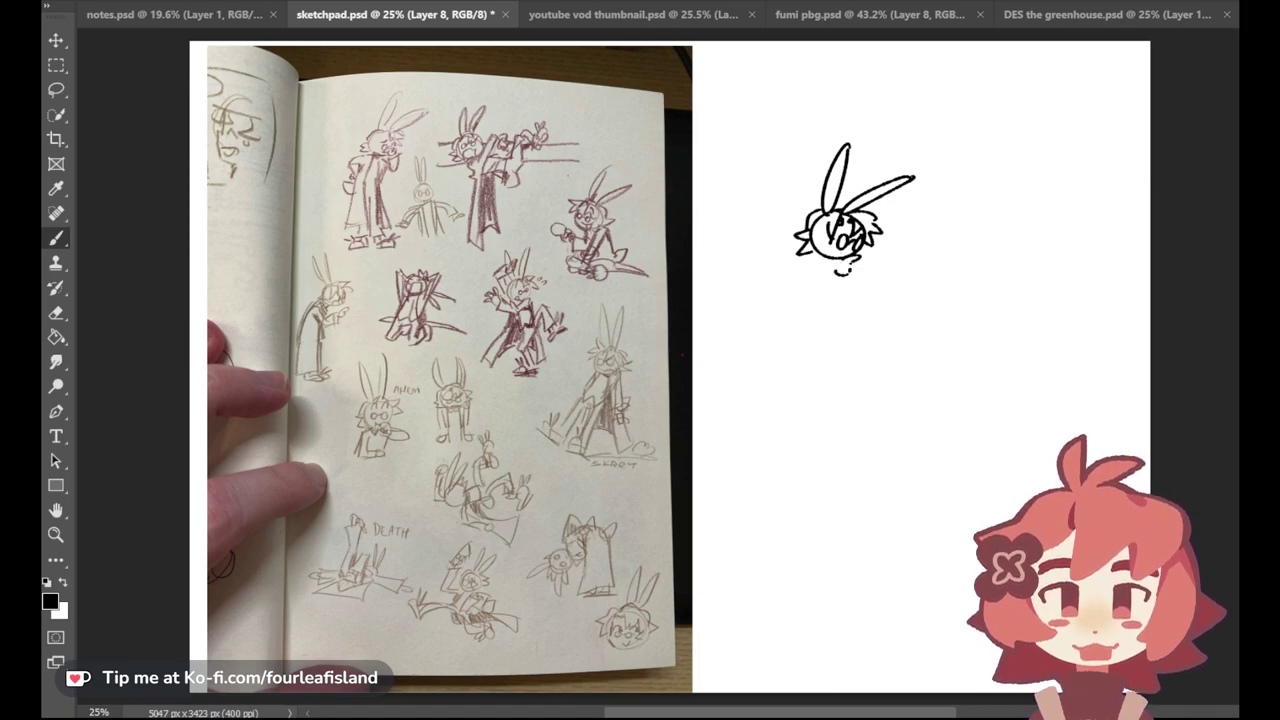
pyautogui.moveTo(832, 256)
pyautogui.mouseDown()
pyautogui.moveTo(834, 295)
pyautogui.moveTo(811, 276)
pyautogui.moveTo(841, 293)
pyautogui.mouseUp()
pyautogui.hotkey('ctrl', 'z')
pyautogui.hotkey('ctrl', 'z')
pyautogui.hotkey('ctrl', 'z')
pyautogui.hotkey('ctrl', 'z')
# Step: Try to sketch the sloping back outline from the shoulder downwards
pyautogui.moveTo(814, 257); pyautogui.dragTo(774, 310)
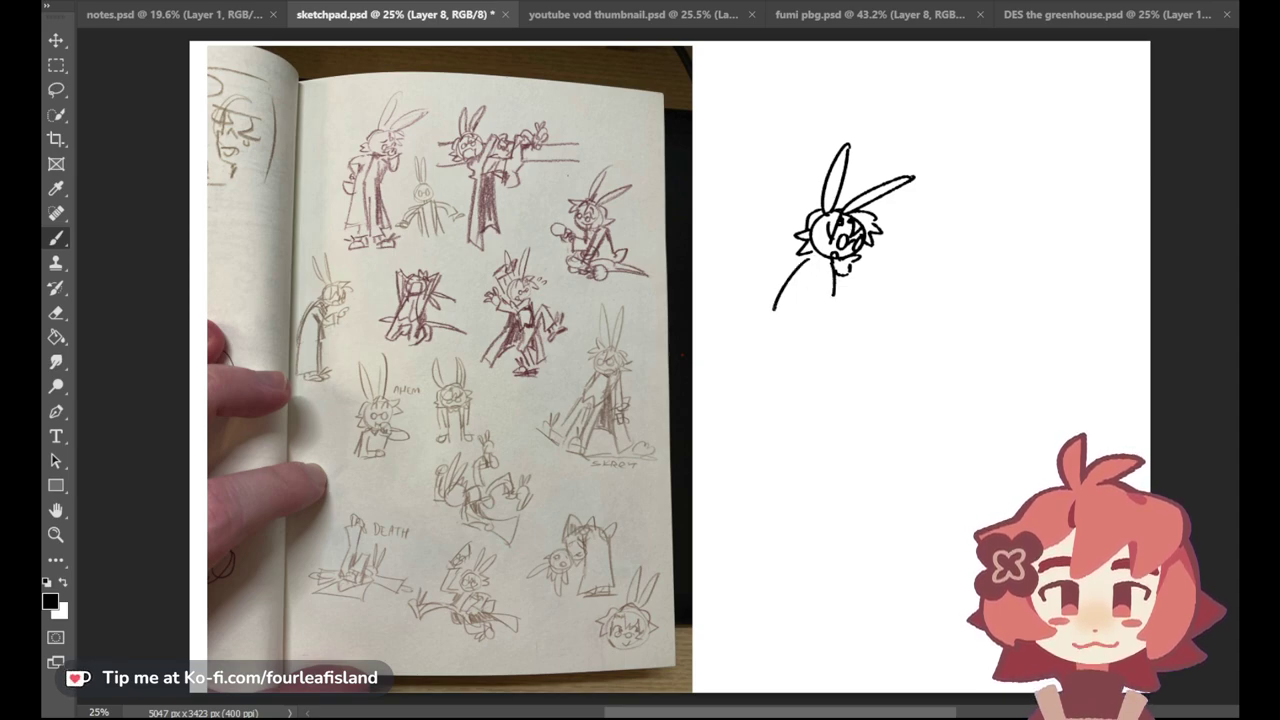
pyautogui.hotkey('ctrl', 'z')
pyautogui.moveTo(812, 258); pyautogui.dragTo(768, 331)
pyautogui.hotkey('ctrl', 'z')
pyautogui.hotkey('ctrl', 'z')
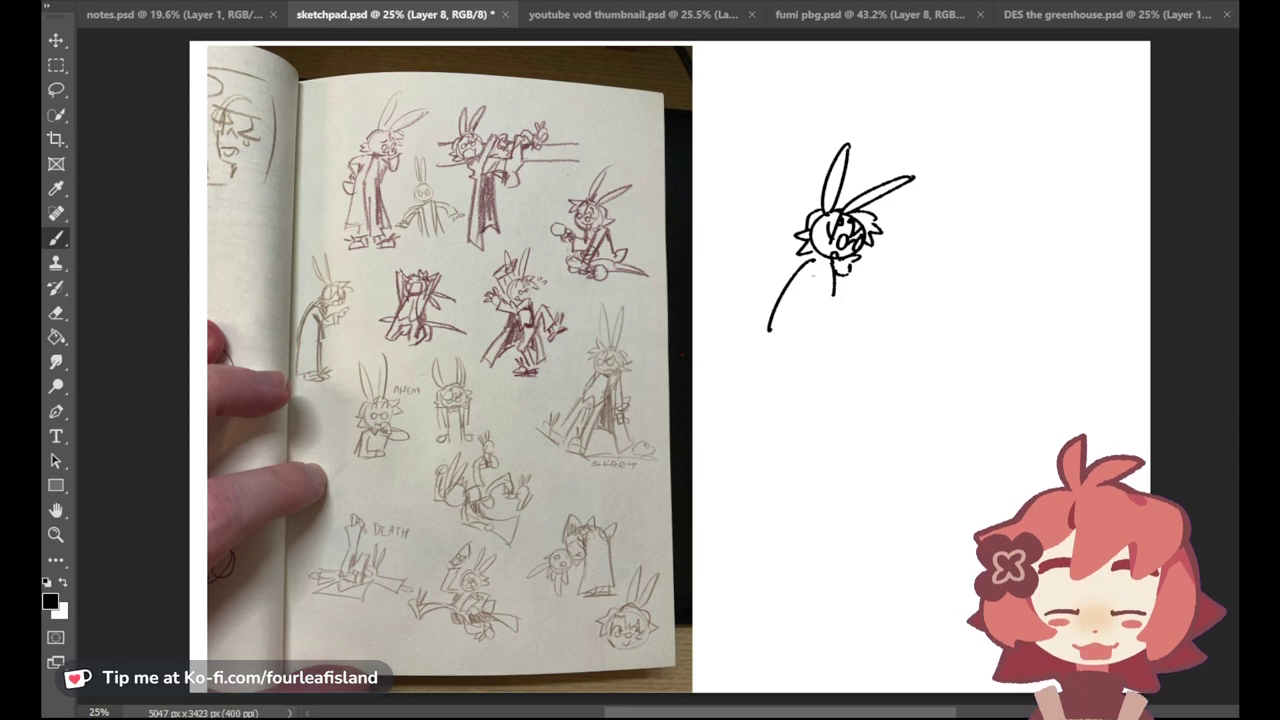
# Step: Sketch the torso's shoulder, bent-arm lines and lower edge beneath the head
pyautogui.moveTo(815, 266); pyautogui.dragTo(815, 283)
pyautogui.moveTo(806, 274)
pyautogui.mouseDown()
pyautogui.moveTo(800, 298)
pyautogui.moveTo(833, 299)
pyautogui.moveTo(846, 342)
pyautogui.mouseUp()
pyautogui.hotkey('ctrl', 'z')
pyautogui.hotkey('ctrl', 'z')
pyautogui.moveTo(822, 298); pyautogui.dragTo(828, 357)
pyautogui.hotkey('ctrl', 'z')
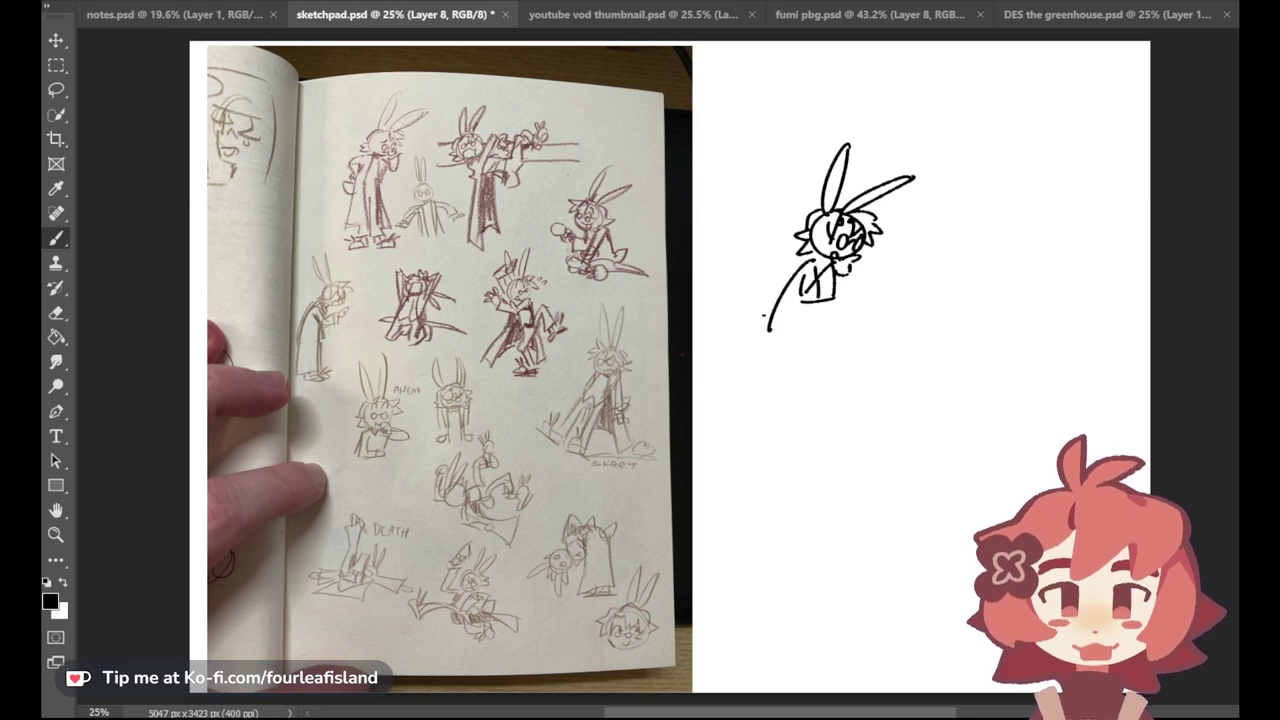
pyautogui.moveTo(814, 259); pyautogui.dragTo(797, 273)
pyautogui.hotkey('ctrl', 'z')
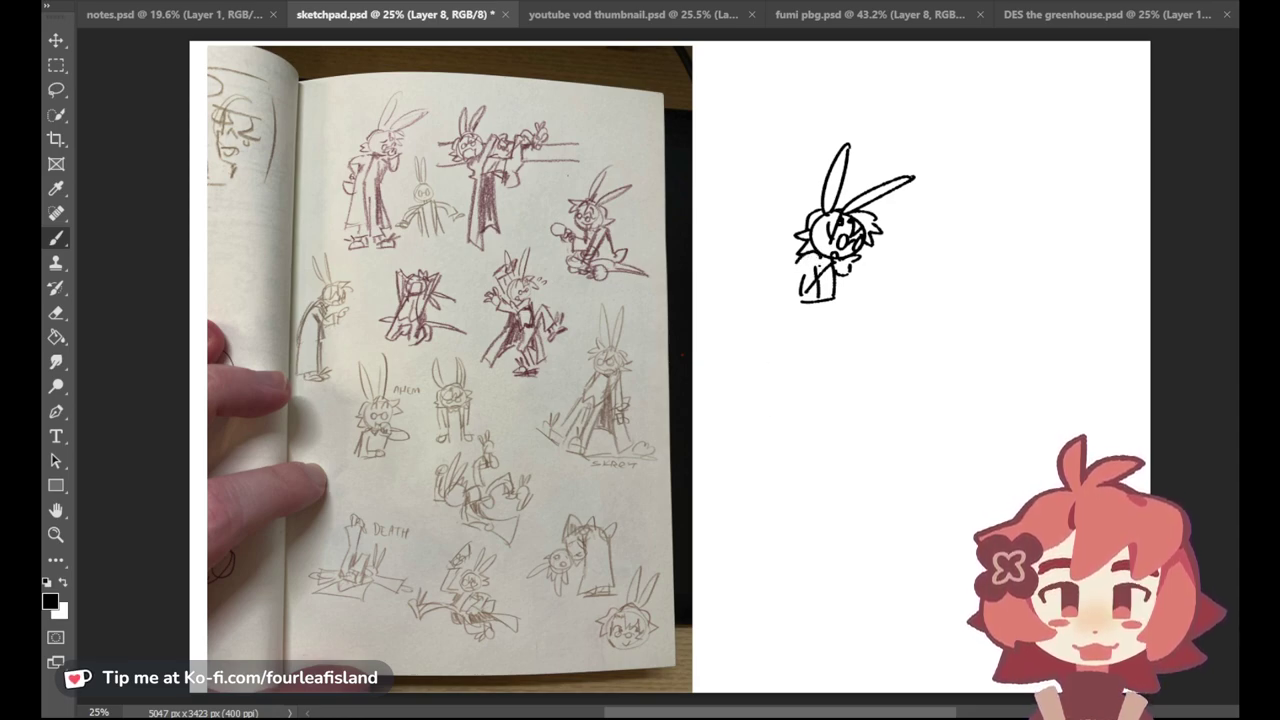
# Step: Sketch the long coat's curved back outline and its bottom hem
pyautogui.moveTo(800, 258)
pyautogui.mouseDown()
pyautogui.moveTo(770, 358)
pyautogui.moveTo(817, 380)
pyautogui.mouseUp()
pyautogui.hotkey('ctrl', 'z')
pyautogui.hotkey('ctrl', 'z')
pyautogui.hotkey('ctrl', 'z')
pyautogui.hotkey('ctrl', 'z')
pyautogui.hotkey('ctrl', 'z')
pyautogui.hotkey('ctrl', 'z')
# Step: Sketch the coat's straight front edge and the small darkened flap below the torso
pyautogui.moveTo(816, 306); pyautogui.dragTo(814, 371)
pyautogui.hotkey('ctrl', 'z')
pyautogui.hotkey('ctrl', 'z')
pyautogui.moveTo(812, 302); pyautogui.dragTo(814, 373)
pyautogui.hotkey('ctrl', 'z')
pyautogui.moveTo(811, 307); pyautogui.dragTo(808, 305)
pyautogui.moveTo(815, 321)
pyautogui.mouseDown()
pyautogui.moveTo(831, 331)
pyautogui.moveTo(824, 322)
pyautogui.mouseUp()
pyautogui.hotkey('ctrl', 'z')
pyautogui.hotkey('ctrl', 'z')
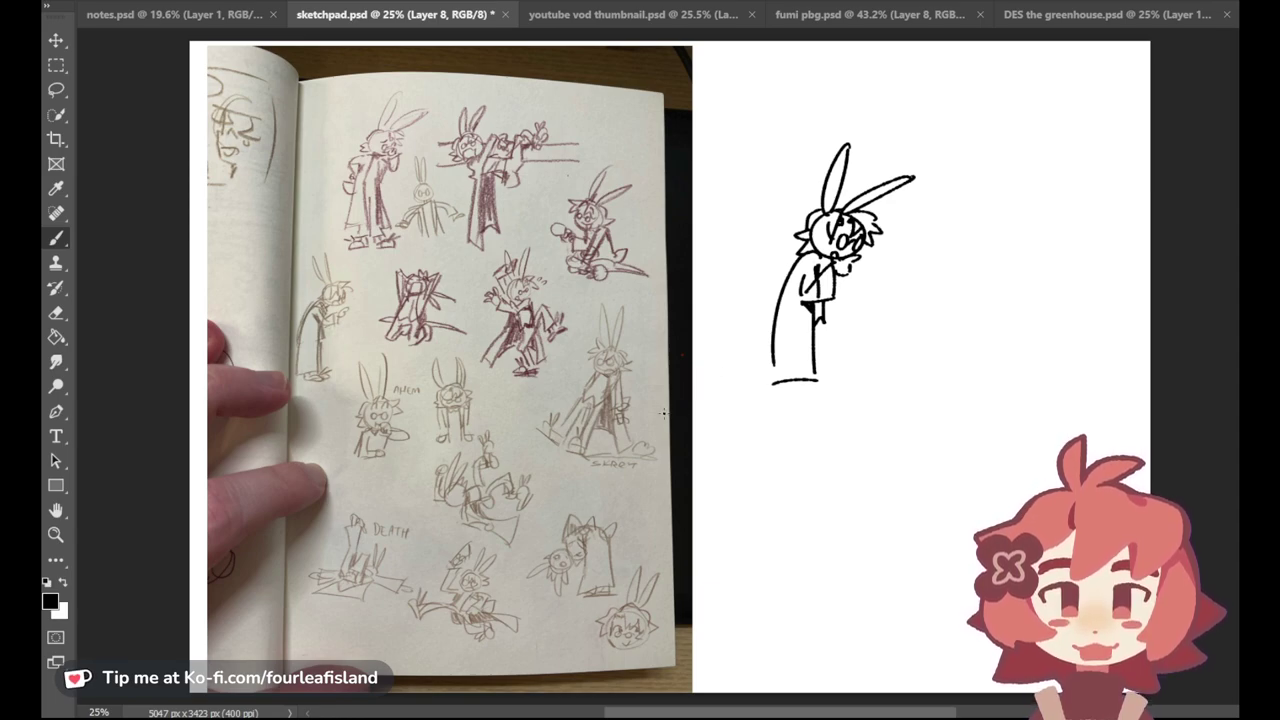
# Step: Sketch the small rounded shape sticking out behind the coat's back
pyautogui.moveTo(756, 293)
pyautogui.mouseDown()
pyautogui.moveTo(783, 310)
pyautogui.moveTo(778, 297)
pyautogui.moveTo(773, 314)
pyautogui.moveTo(782, 293)
pyautogui.moveTo(786, 305)
pyautogui.mouseUp()
pyautogui.hotkey('ctrl', 'z')
pyautogui.hotkey('ctrl', 'z')
pyautogui.hotkey('ctrl', 'z')
pyautogui.hotkey('ctrl', 'z')
pyautogui.moveTo(766, 293)
pyautogui.mouseDown()
pyautogui.moveTo(780, 295)
pyautogui.moveTo(762, 311)
pyautogui.moveTo(777, 318)
pyautogui.mouseUp()
pyautogui.hotkey('ctrl', 'z')
pyautogui.hotkey('ctrl', 'z')
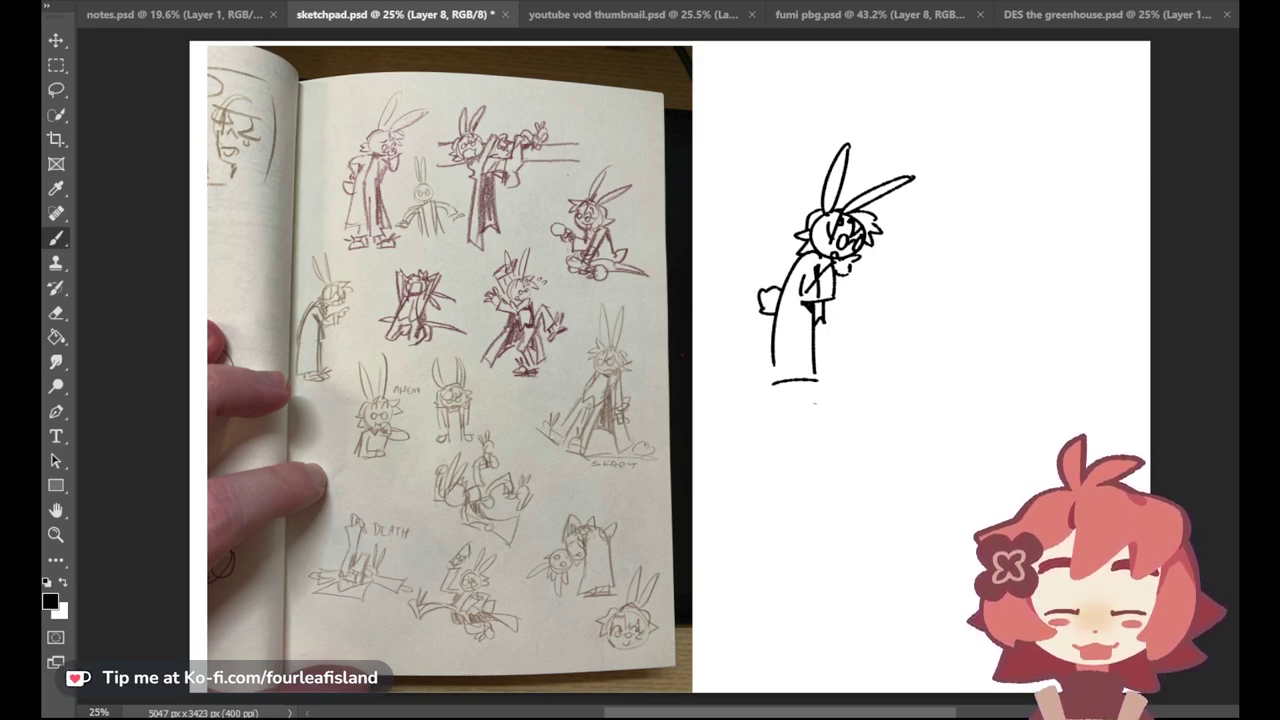
# Step: Sketch the lower trouser leg under the hem and the second leg's long front line
pyautogui.hotkey('ctrl', 'z')
pyautogui.moveTo(790, 382)
pyautogui.mouseDown()
pyautogui.moveTo(790, 409)
pyautogui.moveTo(787, 395)
pyautogui.mouseUp()
pyautogui.hotkey('ctrl', 'z')
pyautogui.moveTo(788, 396); pyautogui.dragTo(821, 394)
pyautogui.moveTo(817, 315)
pyautogui.mouseDown()
pyautogui.moveTo(810, 392)
pyautogui.moveTo(826, 396)
pyautogui.mouseUp()
pyautogui.hotkey('ctrl', 'z')
pyautogui.hotkey('ctrl', 'z')
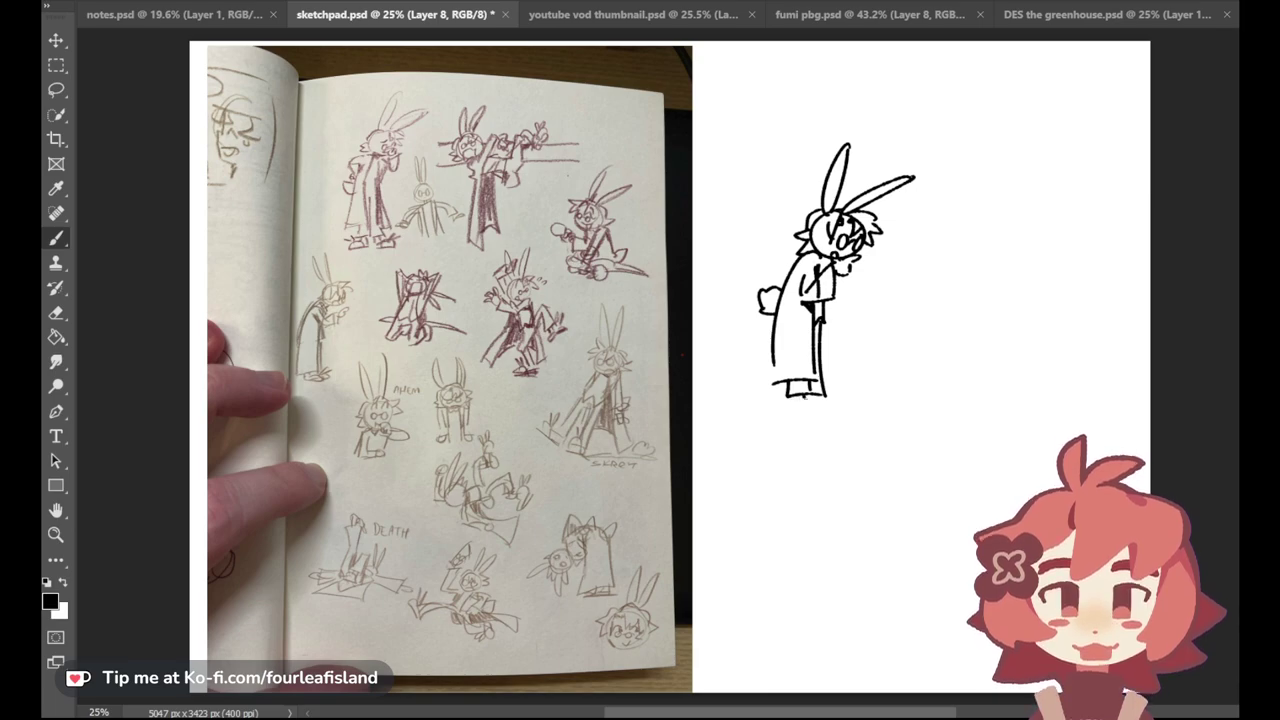
# Step: Sketch the rabbit's shoes with spiky strokes sticking out over the front foot
pyautogui.hotkey('ctrl', 'z')
pyautogui.moveTo(793, 409)
pyautogui.mouseDown()
pyautogui.moveTo(798, 420)
pyautogui.moveTo(790, 407)
pyautogui.moveTo(832, 407)
pyautogui.mouseUp()
pyautogui.hotkey('ctrl', 'z')
pyautogui.hotkey('ctrl', 'z')
pyautogui.hotkey('ctrl', 'z')
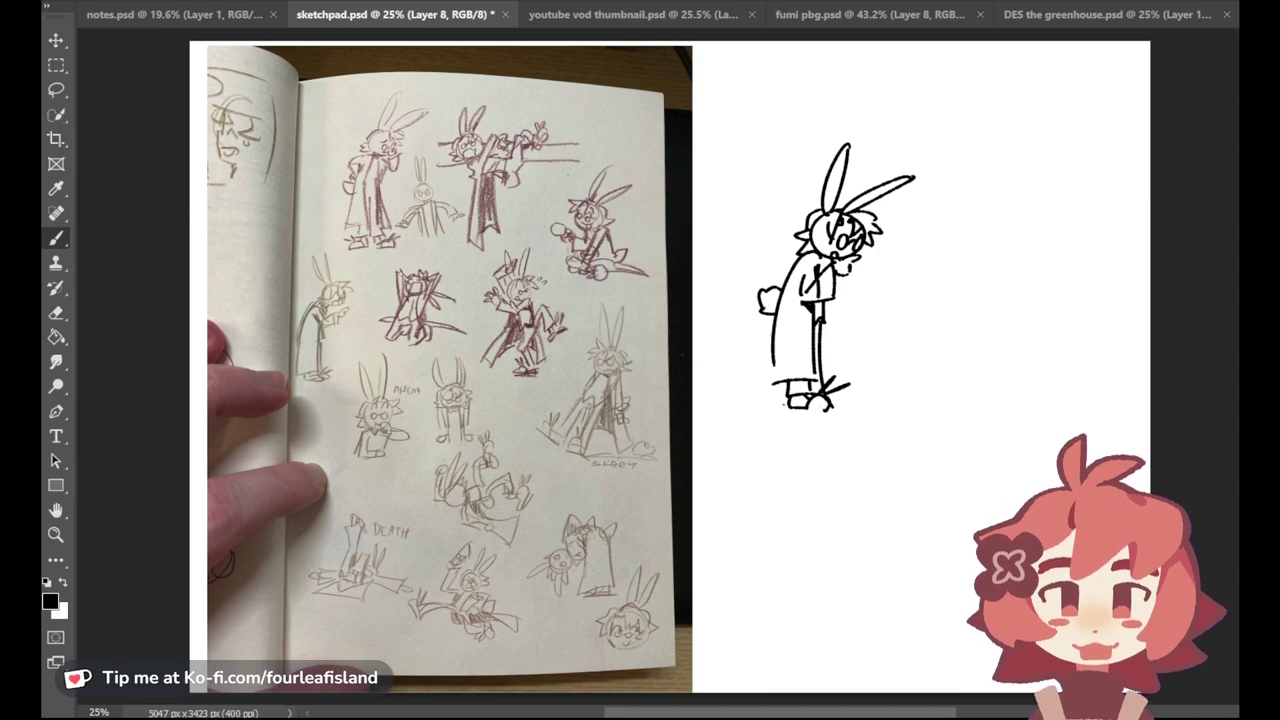
pyautogui.hotkey('ctrl', 'z')
pyautogui.moveTo(787, 414)
pyautogui.mouseDown()
pyautogui.moveTo(826, 414)
pyautogui.moveTo(861, 388)
pyautogui.mouseUp()
pyautogui.hotkey('ctrl', 'z')
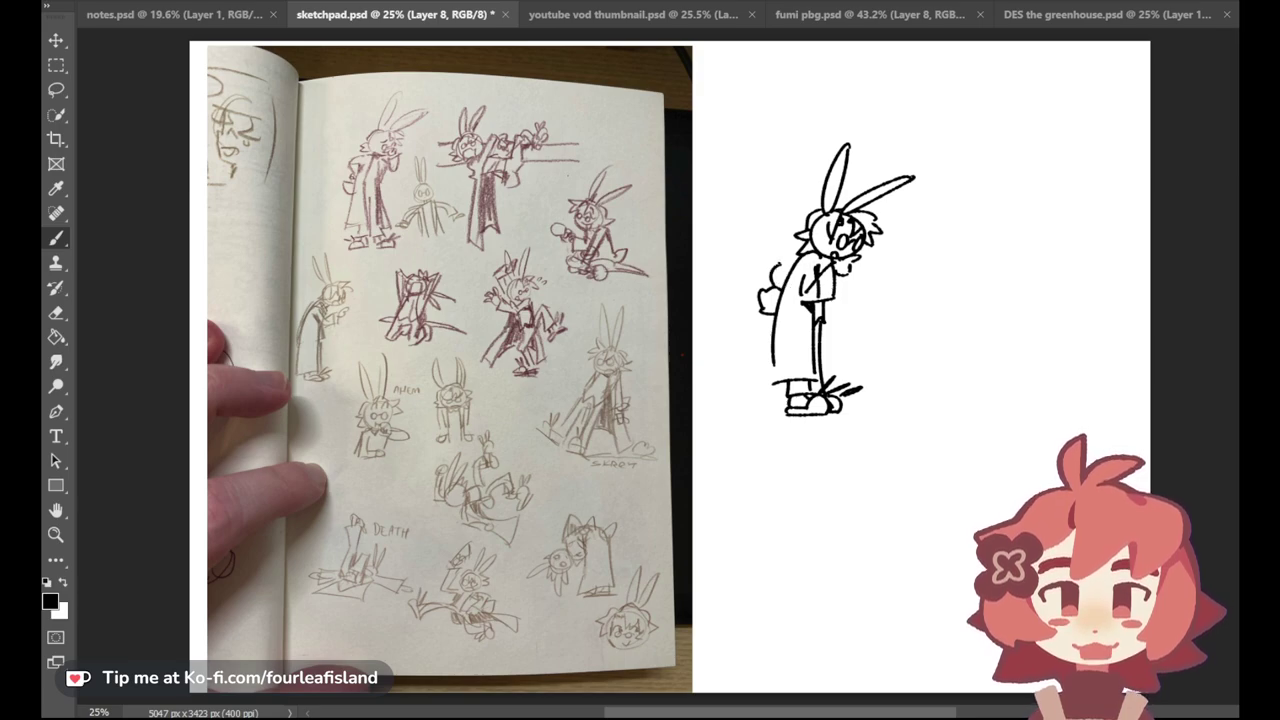
# Step: Sketch the arm running from the shoulder to the rounded shape behind the back
pyautogui.moveTo(774, 280); pyautogui.dragTo(798, 259)
pyautogui.hotkey('ctrl', 'z')
pyautogui.hotkey('ctrl', 'z')
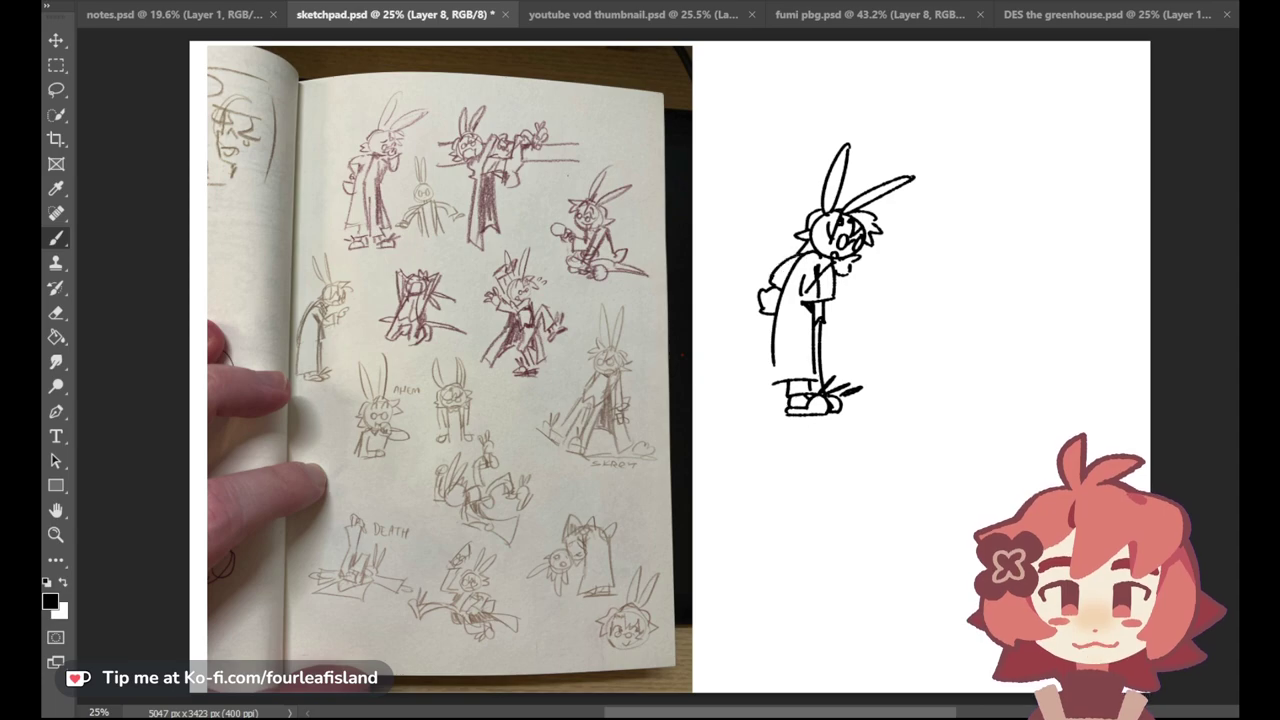
# Step: Handwrite the years 2045, 1999 and 1998 beside the figure, with a tick mark above 1999
pyautogui.moveTo(926, 209)
pyautogui.mouseDown()
pyautogui.moveTo(968, 219)
pyautogui.moveTo(946, 192)
pyautogui.moveTo(972, 192)
pyautogui.mouseUp()
pyautogui.moveTo(984, 180); pyautogui.dragTo(985, 194)
pyautogui.moveTo(983, 157)
pyautogui.mouseDown()
pyautogui.moveTo(996, 155)
pyautogui.moveTo(1021, 194)
pyautogui.moveTo(1062, 180)
pyautogui.mouseUp()
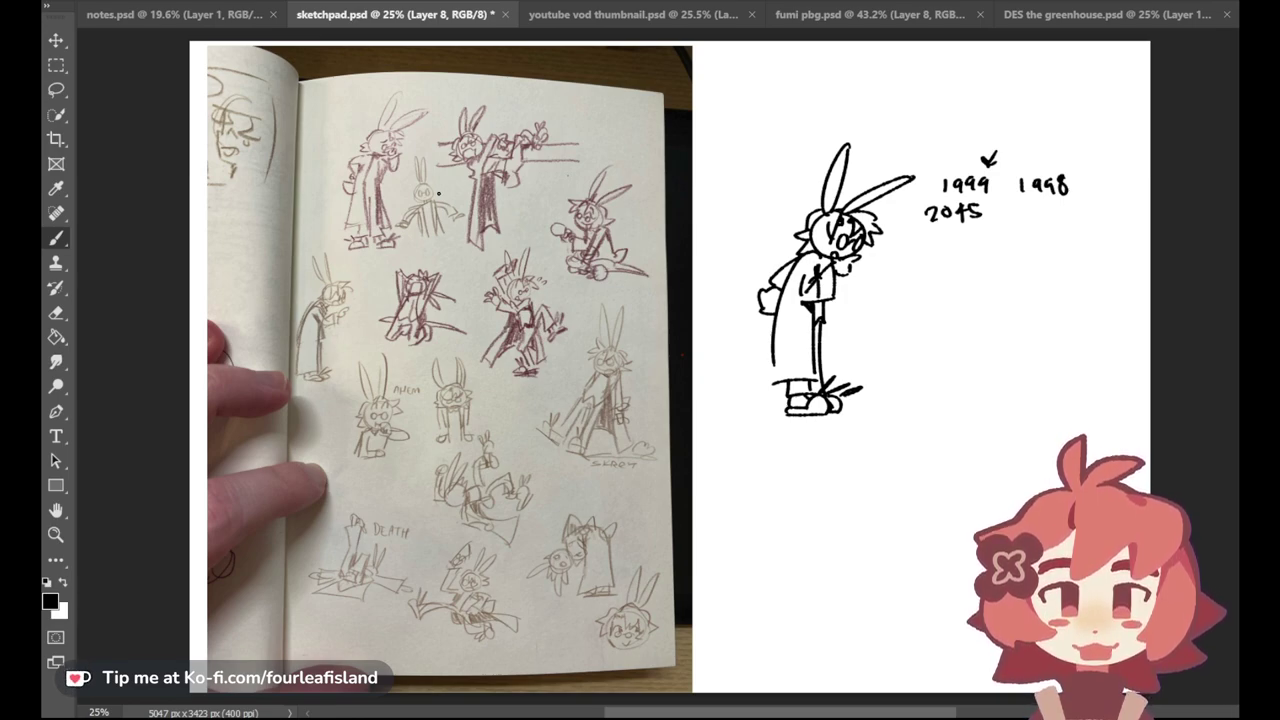
# Step: Erase the crossed arm lines inside the torso and redraw the bent sleeve
pyautogui.press('e')
pyautogui.moveTo(790, 278)
pyautogui.mouseDown()
pyautogui.moveTo(810, 294)
pyautogui.moveTo(824, 275)
pyautogui.moveTo(821, 294)
pyautogui.mouseUp()
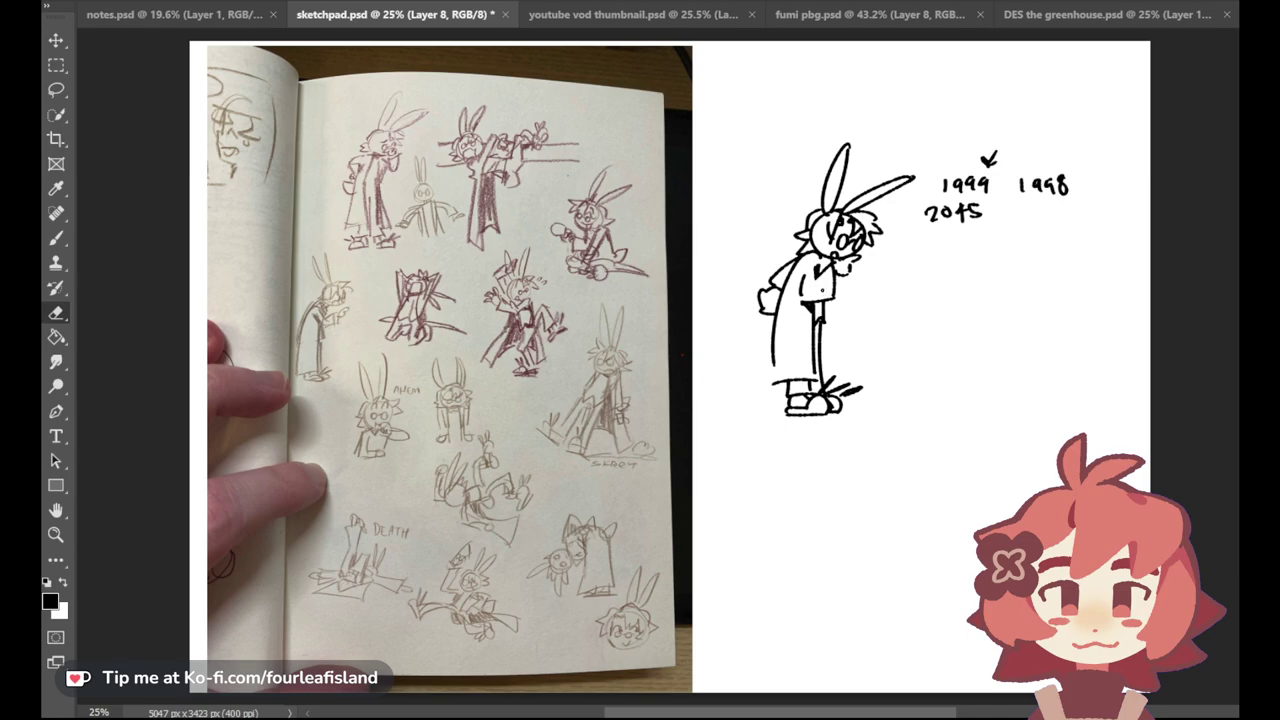
pyautogui.moveTo(812, 277); pyautogui.dragTo(814, 266)
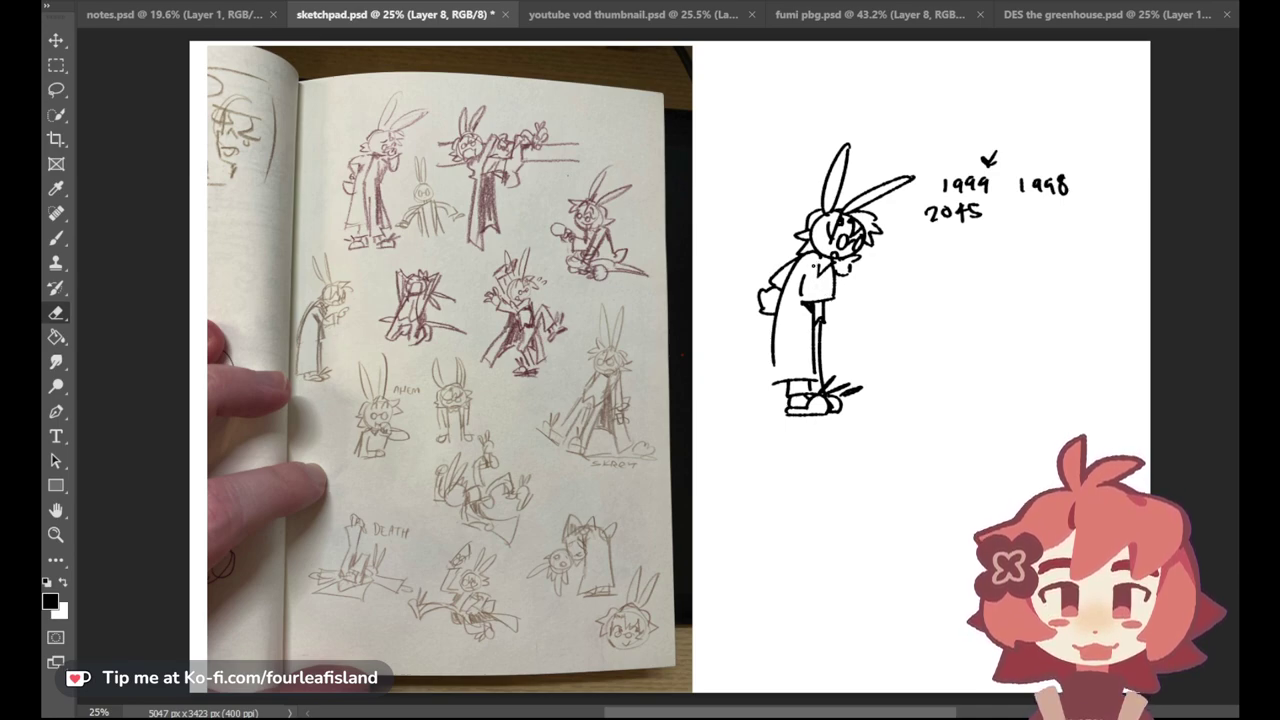
pyautogui.click(62, 238)
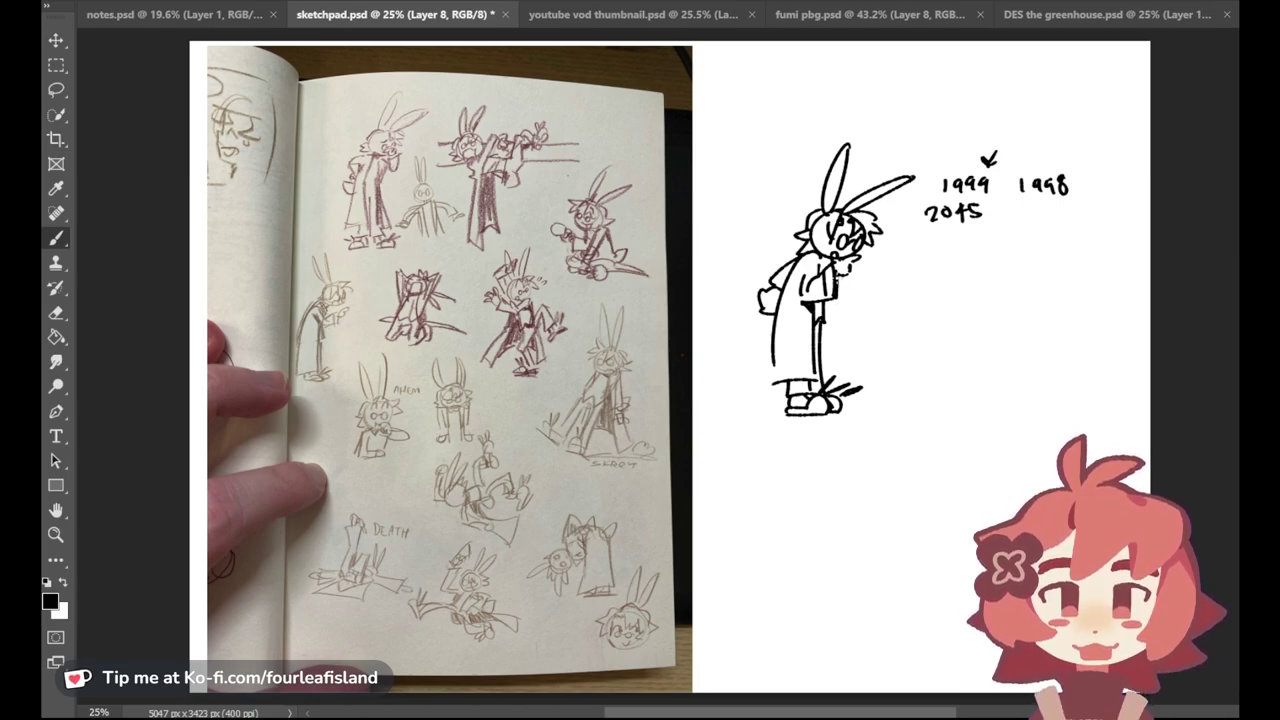
# Step: Erase the head's construction circle where it shows through the hair and between the ears
pyautogui.press('e')
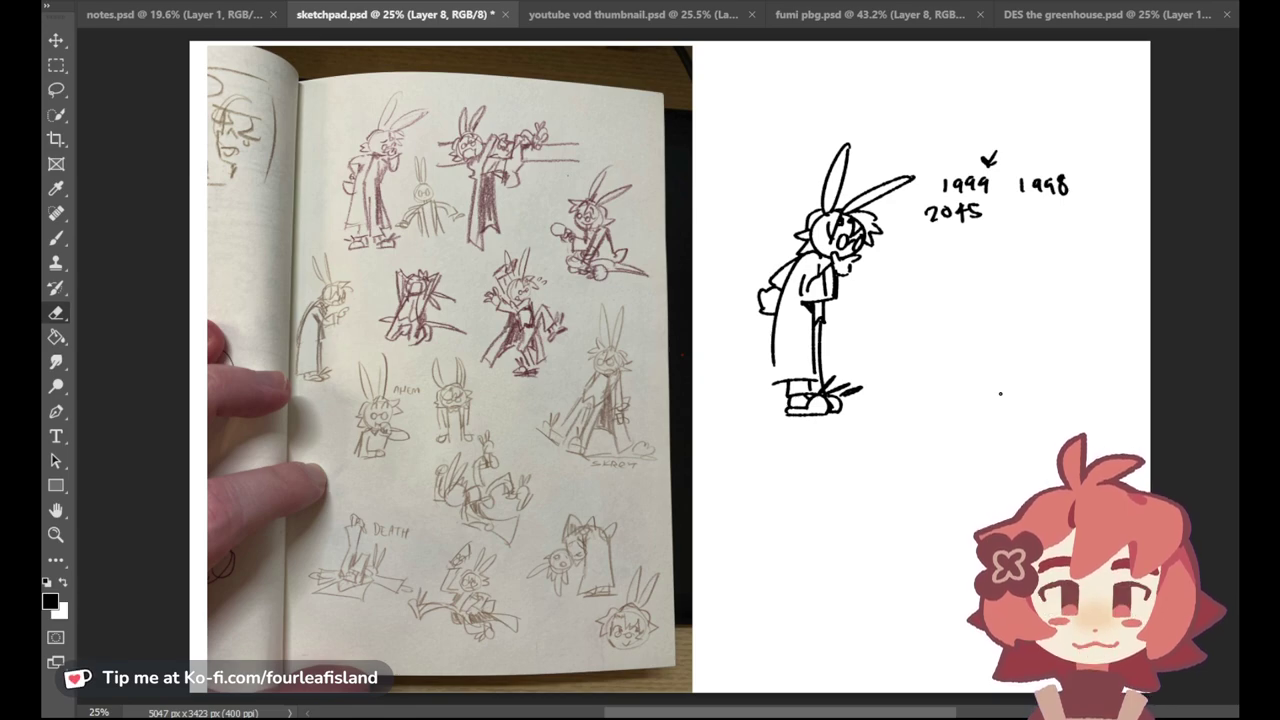
pyautogui.click(56, 237)
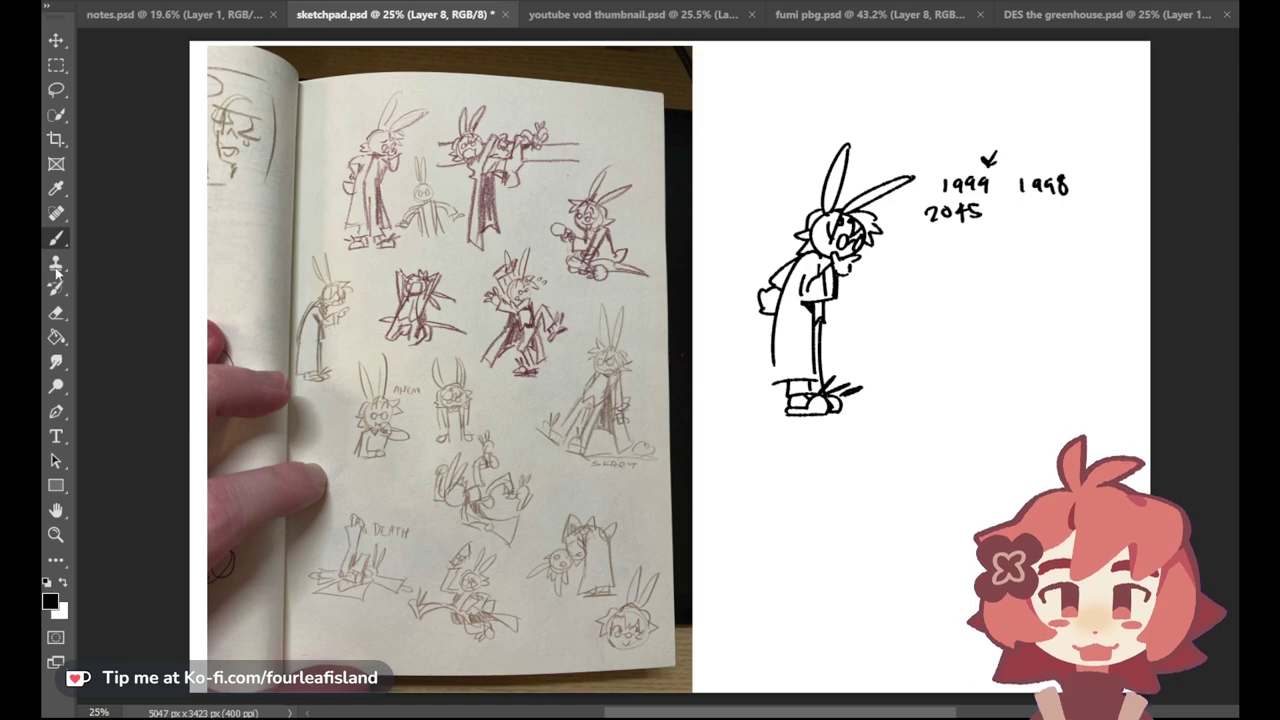
pyautogui.click(56, 312)
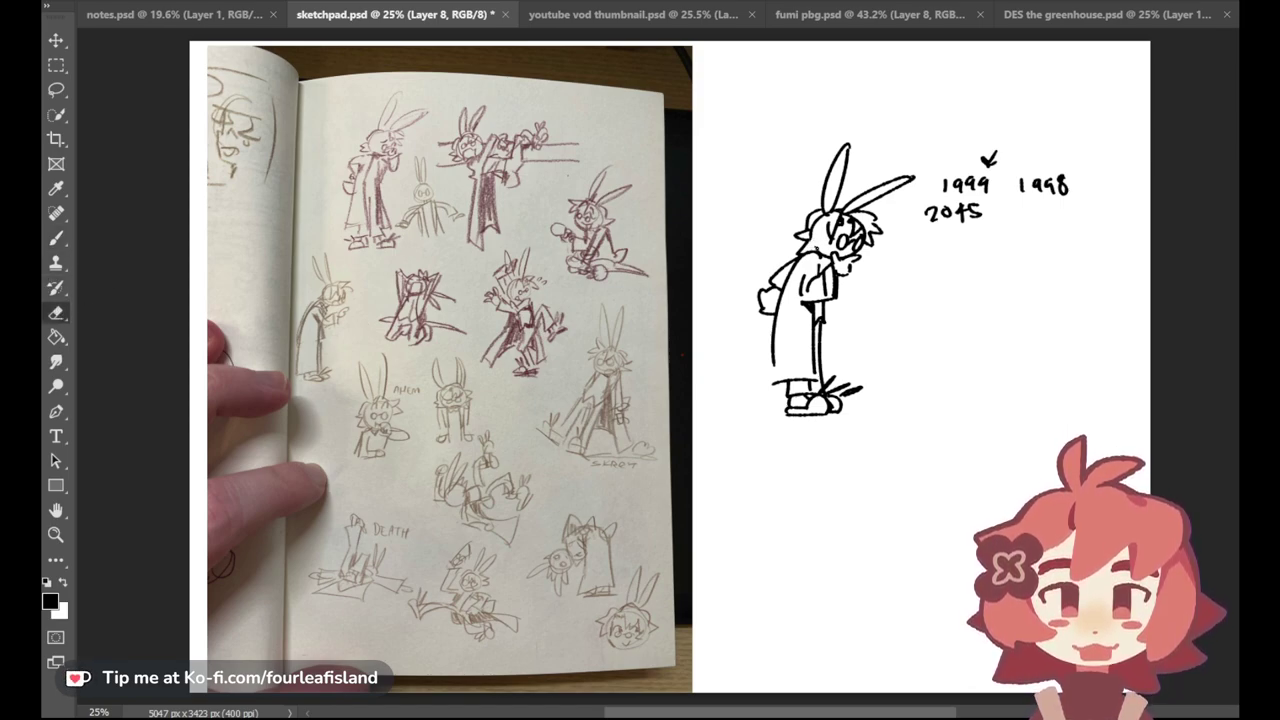
pyautogui.moveTo(815, 242); pyautogui.dragTo(811, 236)
pyautogui.moveTo(837, 216); pyautogui.dragTo(841, 214)
# Step: Doodle a long-snouted creature's head with a dark eye, swept-back crest strokes and a pointed ear
pyautogui.press('b')
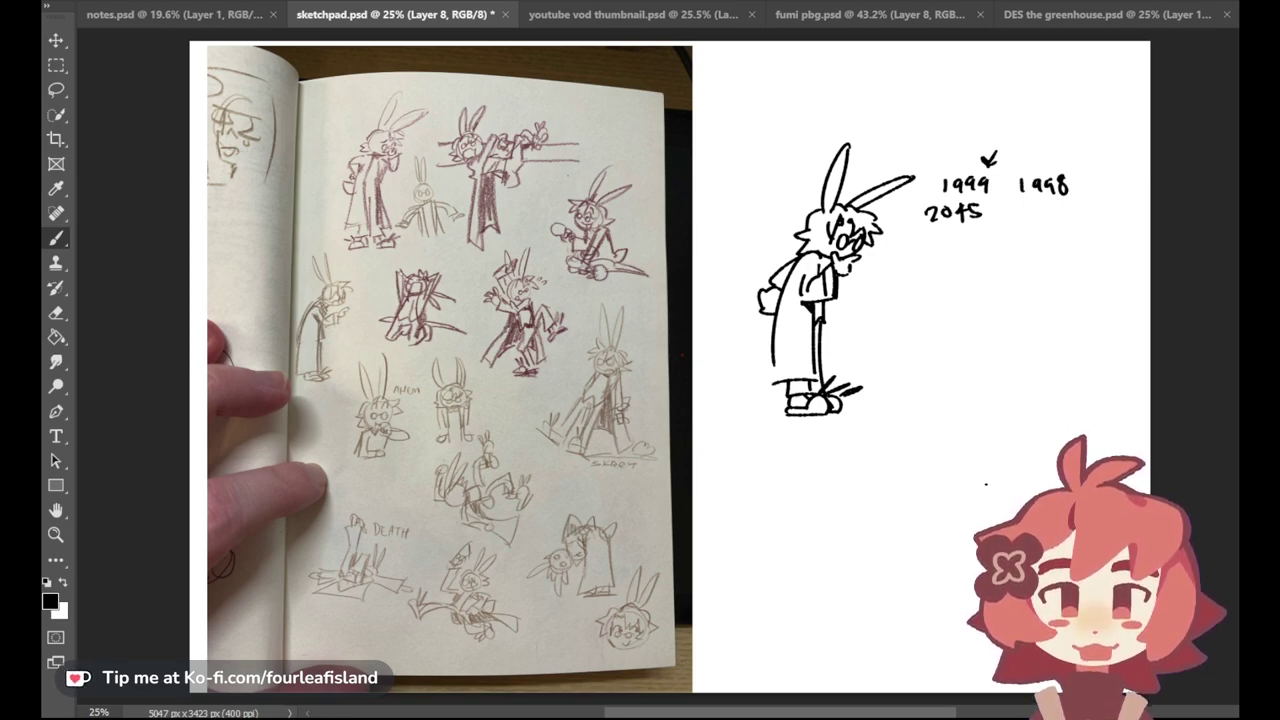
pyautogui.moveTo(954, 391)
pyautogui.mouseDown()
pyautogui.moveTo(967, 422)
pyautogui.moveTo(996, 413)
pyautogui.mouseUp()
pyautogui.hotkey('ctrl', 'z')
pyautogui.hotkey('ctrl', 'z')
pyautogui.moveTo(909, 399); pyautogui.dragTo(943, 410)
pyautogui.moveTo(950, 409); pyautogui.dragTo(1014, 408)
pyautogui.moveTo(944, 373)
pyautogui.mouseDown()
pyautogui.moveTo(951, 340)
pyautogui.moveTo(1029, 381)
pyautogui.moveTo(918, 375)
pyautogui.moveTo(975, 371)
pyautogui.mouseUp()
pyautogui.hotkey('ctrl', 'z')
pyautogui.hotkey('ctrl', 'z')
pyautogui.moveTo(936, 336); pyautogui.dragTo(994, 358)
pyautogui.moveTo(955, 321)
pyautogui.mouseDown()
pyautogui.moveTo(1004, 350)
pyautogui.moveTo(1006, 373)
pyautogui.mouseUp()
pyautogui.moveTo(1032, 355)
pyautogui.mouseDown()
pyautogui.moveTo(1005, 376)
pyautogui.moveTo(1017, 388)
pyautogui.moveTo(996, 391)
pyautogui.mouseUp()
# Step: Doodle the creature's neck, angular body, bent arm and leg below its head
pyautogui.moveTo(971, 388)
pyautogui.mouseDown()
pyautogui.moveTo(992, 388)
pyautogui.moveTo(1060, 440)
pyautogui.mouseUp()
pyautogui.hotkey('ctrl', 'z')
pyautogui.moveTo(1004, 432); pyautogui.dragTo(1058, 451)
pyautogui.moveTo(1006, 441)
pyautogui.mouseDown()
pyautogui.moveTo(1056, 453)
pyautogui.moveTo(1034, 478)
pyautogui.moveTo(1050, 484)
pyautogui.mouseUp()
pyautogui.moveTo(993, 415)
pyautogui.mouseDown()
pyautogui.moveTo(992, 431)
pyautogui.moveTo(990, 420)
pyautogui.mouseUp()
pyautogui.hotkey('ctrl', 'z')
pyautogui.moveTo(995, 410)
pyautogui.mouseDown()
pyautogui.moveTo(966, 440)
pyautogui.moveTo(993, 465)
pyautogui.moveTo(1002, 452)
pyautogui.moveTo(953, 512)
pyautogui.moveTo(996, 497)
pyautogui.mouseUp()
pyautogui.moveTo(1003, 482)
pyautogui.mouseDown()
pyautogui.moveTo(1021, 506)
pyautogui.moveTo(1042, 478)
pyautogui.mouseUp()
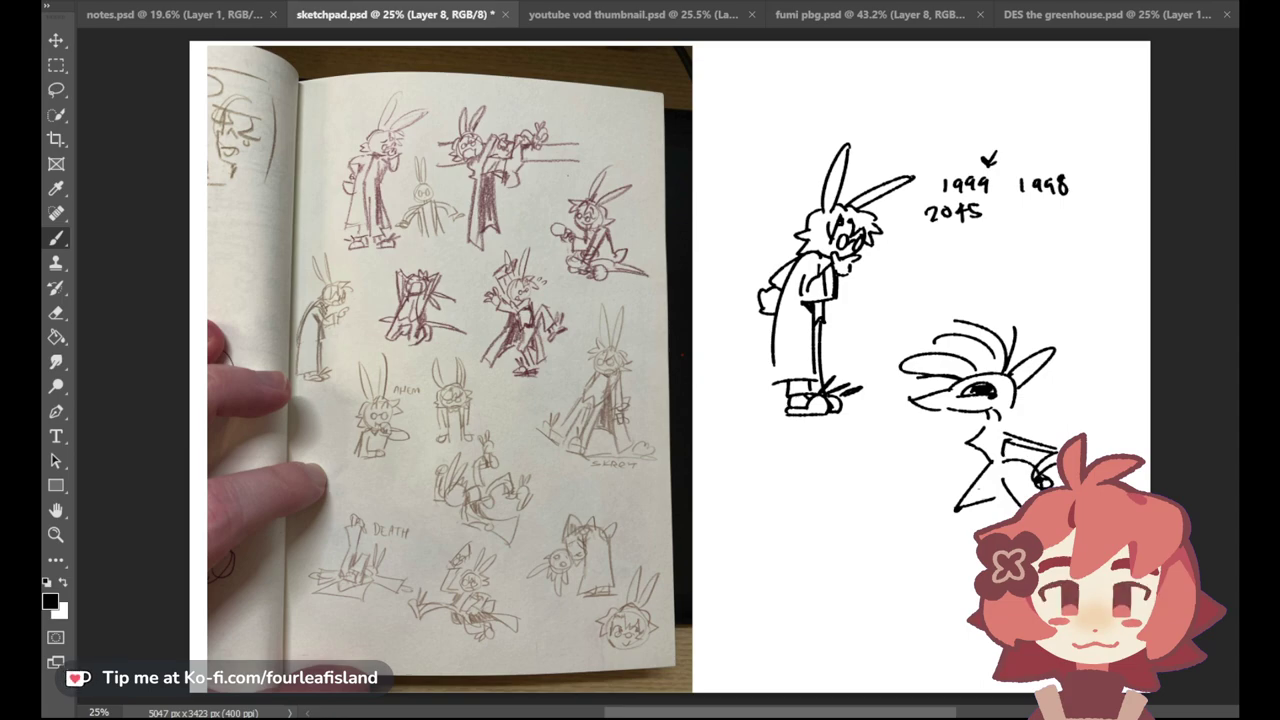
pyautogui.moveTo(957, 511); pyautogui.dragTo(984, 516)
pyautogui.moveTo(982, 515)
pyautogui.mouseDown()
pyautogui.moveTo(956, 550)
pyautogui.moveTo(977, 531)
pyautogui.mouseUp()
pyautogui.moveTo(1046, 466); pyautogui.dragTo(1055, 474)
# Step: Letter "UGH DAD" beside the creature, add its raised front hand and draw an outlined arrow pointing at it
pyautogui.moveTo(1054, 323); pyautogui.dragTo(1094, 342)
pyautogui.moveTo(1104, 322)
pyautogui.mouseDown()
pyautogui.moveTo(1104, 346)
pyautogui.moveTo(1120, 350)
pyautogui.moveTo(1066, 384)
pyautogui.mouseUp()
pyautogui.moveTo(1084, 384); pyautogui.dragTo(1118, 388)
pyautogui.moveTo(910, 424)
pyautogui.mouseDown()
pyautogui.moveTo(922, 450)
pyautogui.moveTo(959, 458)
pyautogui.mouseUp()
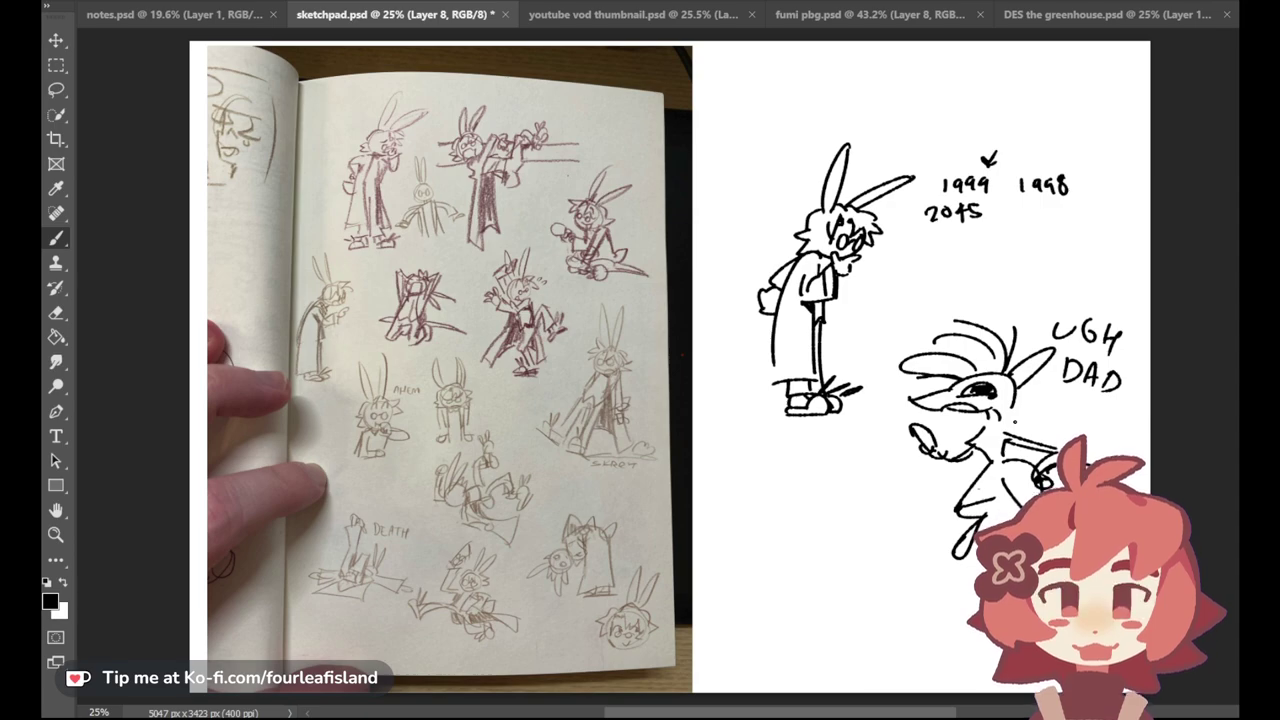
pyautogui.click(903, 409)
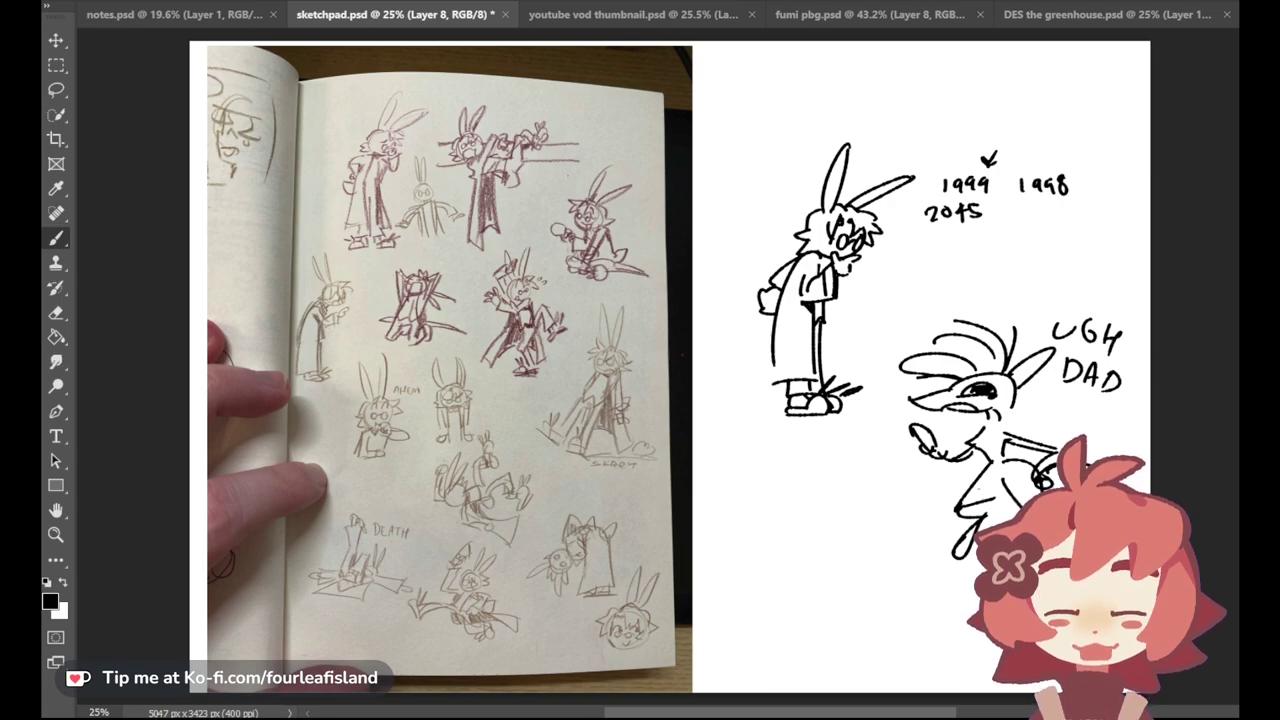
pyautogui.moveTo(872, 476)
pyautogui.mouseDown()
pyautogui.moveTo(916, 463)
pyautogui.moveTo(874, 530)
pyautogui.moveTo(920, 459)
pyautogui.mouseUp()
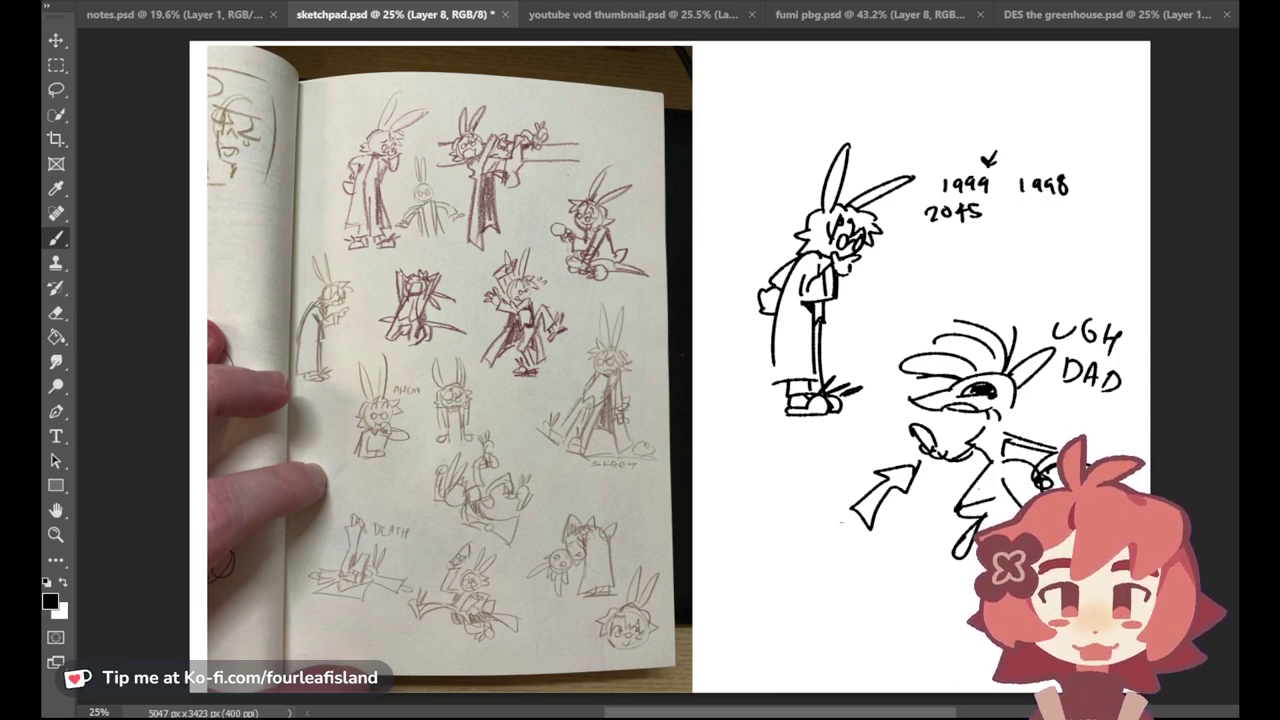
# Step: Erase the creature doodle with its lettering and arrow, and the handwritten years
pyautogui.press('e')
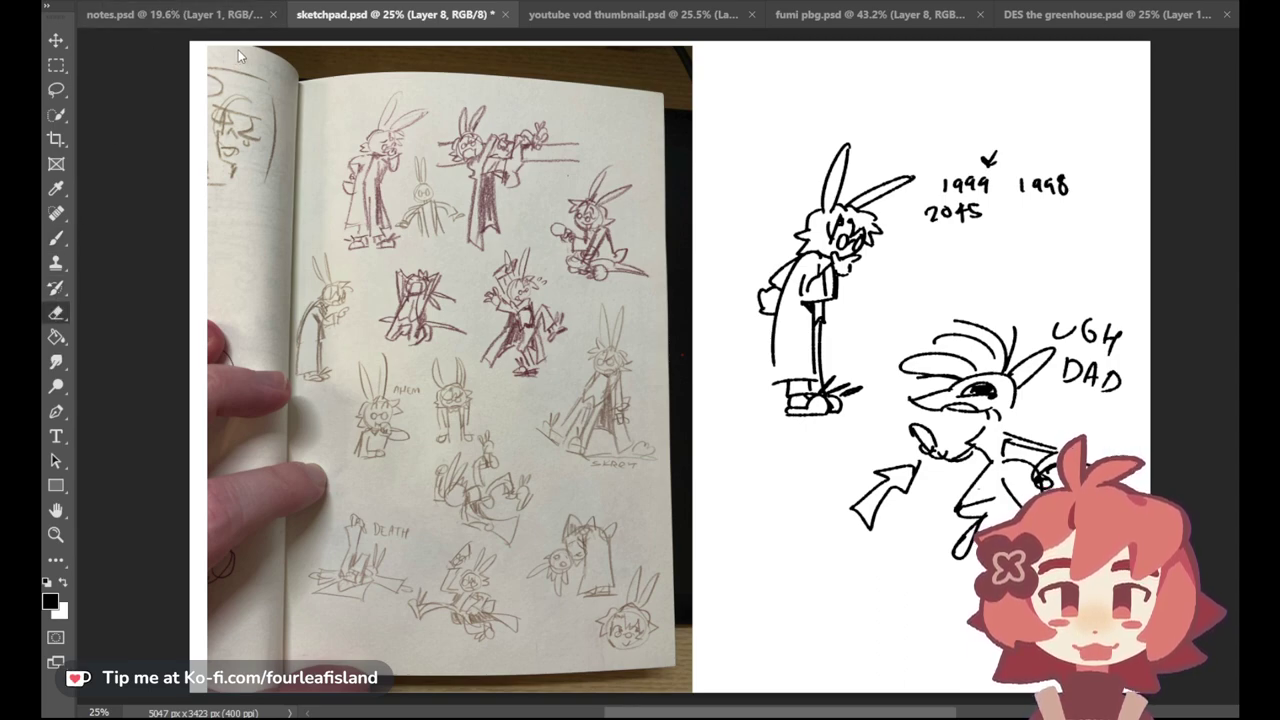
pyautogui.moveTo(973, 476)
pyautogui.mouseDown()
pyautogui.moveTo(957, 374)
pyautogui.moveTo(920, 509)
pyautogui.moveTo(1066, 400)
pyautogui.moveTo(1142, 300)
pyautogui.moveTo(951, 480)
pyautogui.moveTo(975, 512)
pyautogui.mouseUp()
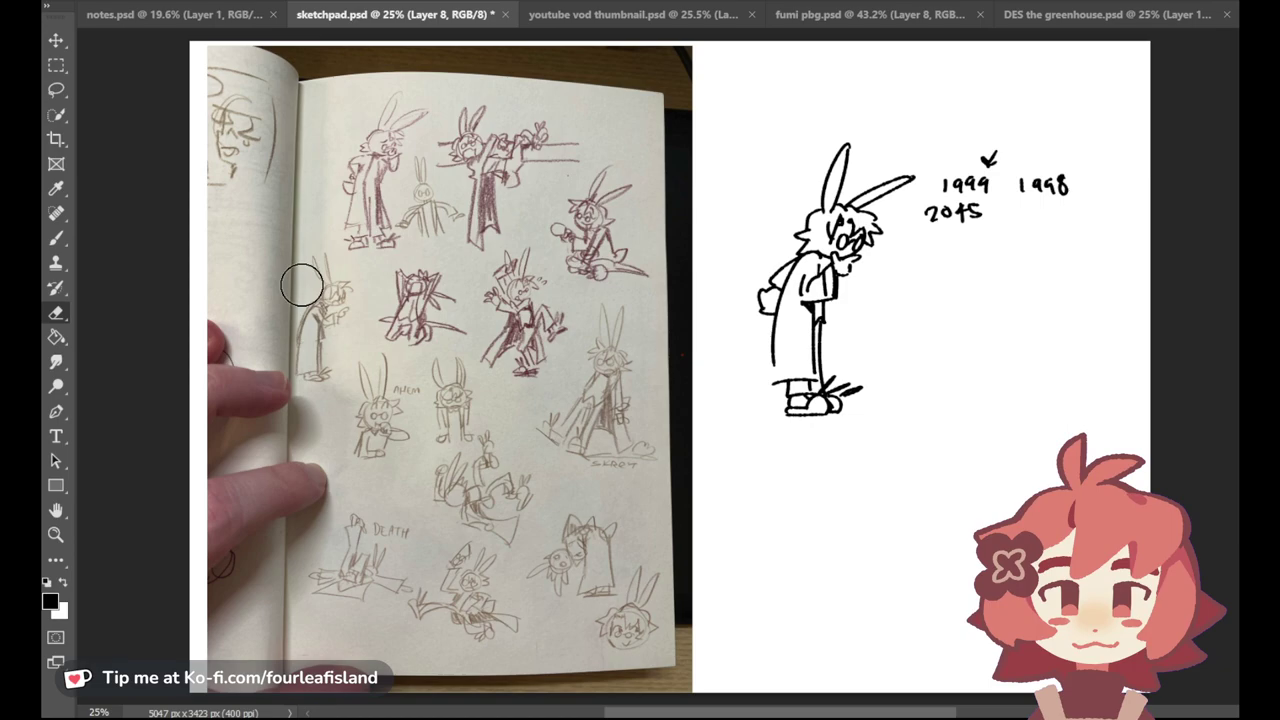
pyautogui.click(58, 238)
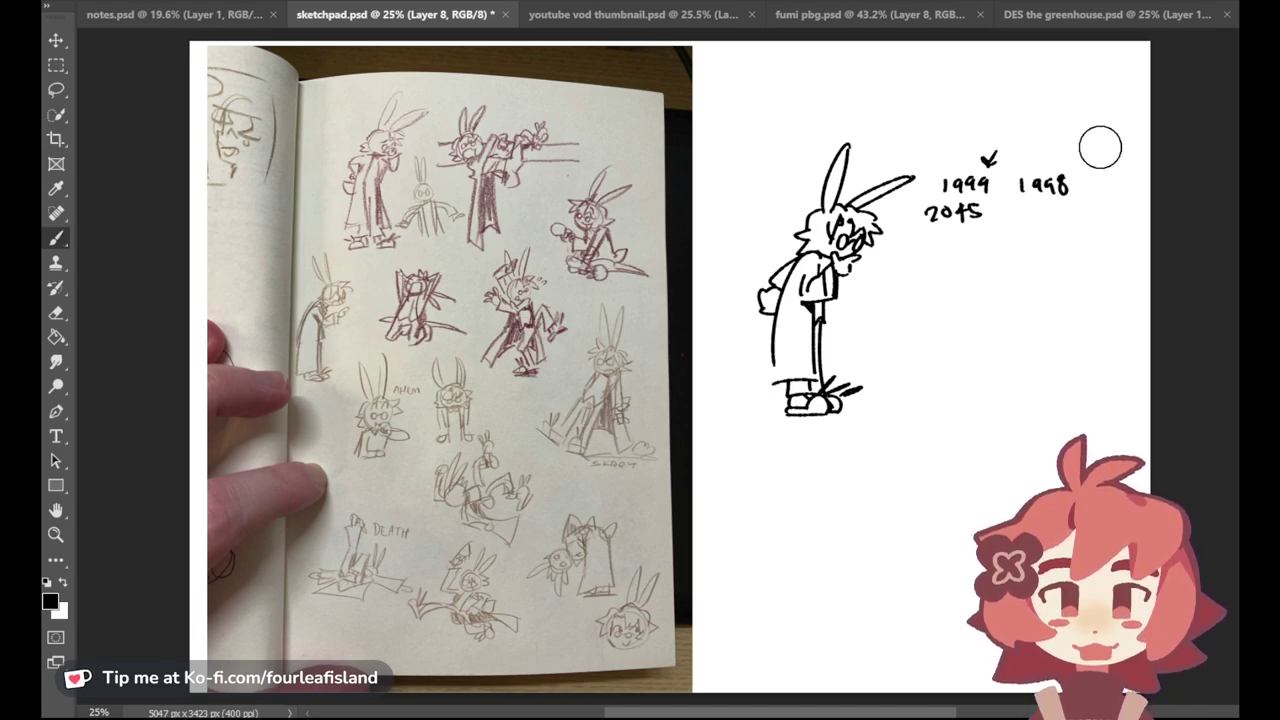
pyautogui.moveTo(1024, 193)
pyautogui.mouseDown()
pyautogui.moveTo(971, 171)
pyautogui.moveTo(1037, 180)
pyautogui.mouseUp()
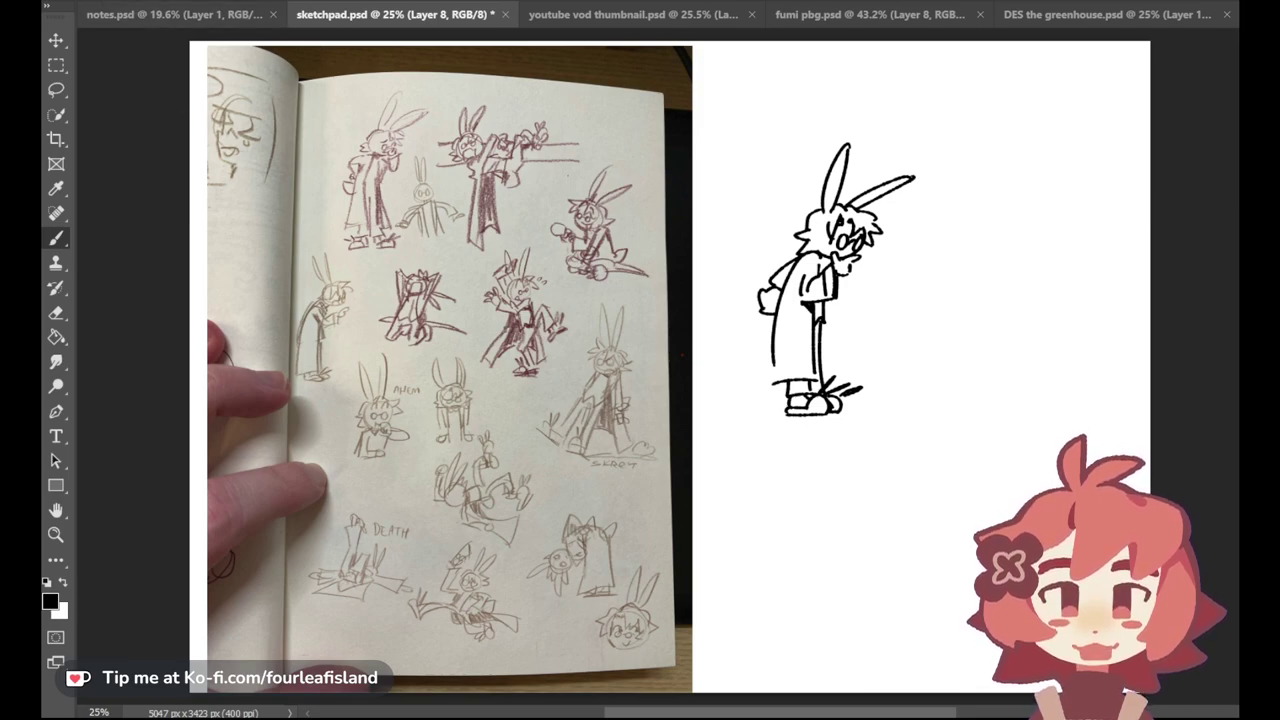
# Step: Move the standing rabbit sketch up into the corner of the blank area next to the photo
pyautogui.press('v')
pyautogui.moveTo(772, 212)
pyautogui.mouseDown()
pyautogui.moveTo(739, 126)
pyautogui.moveTo(727, 130)
pyautogui.mouseUp()
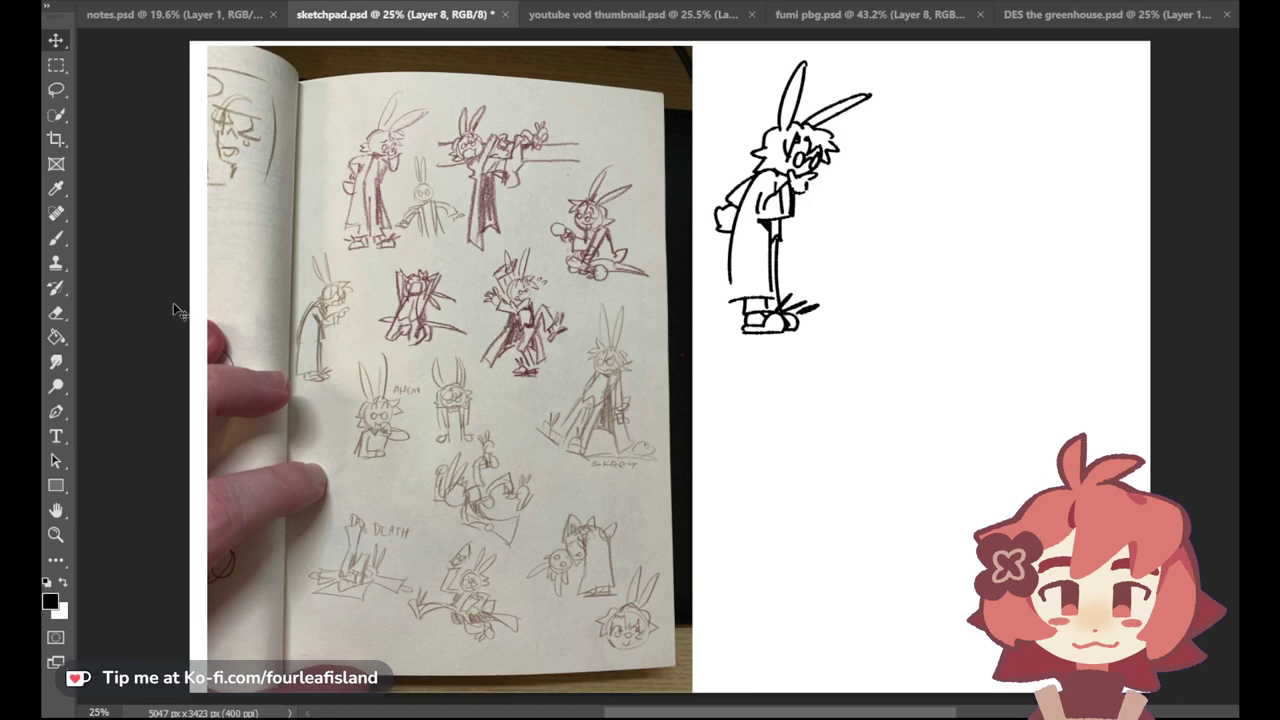
pyautogui.click(56, 238)
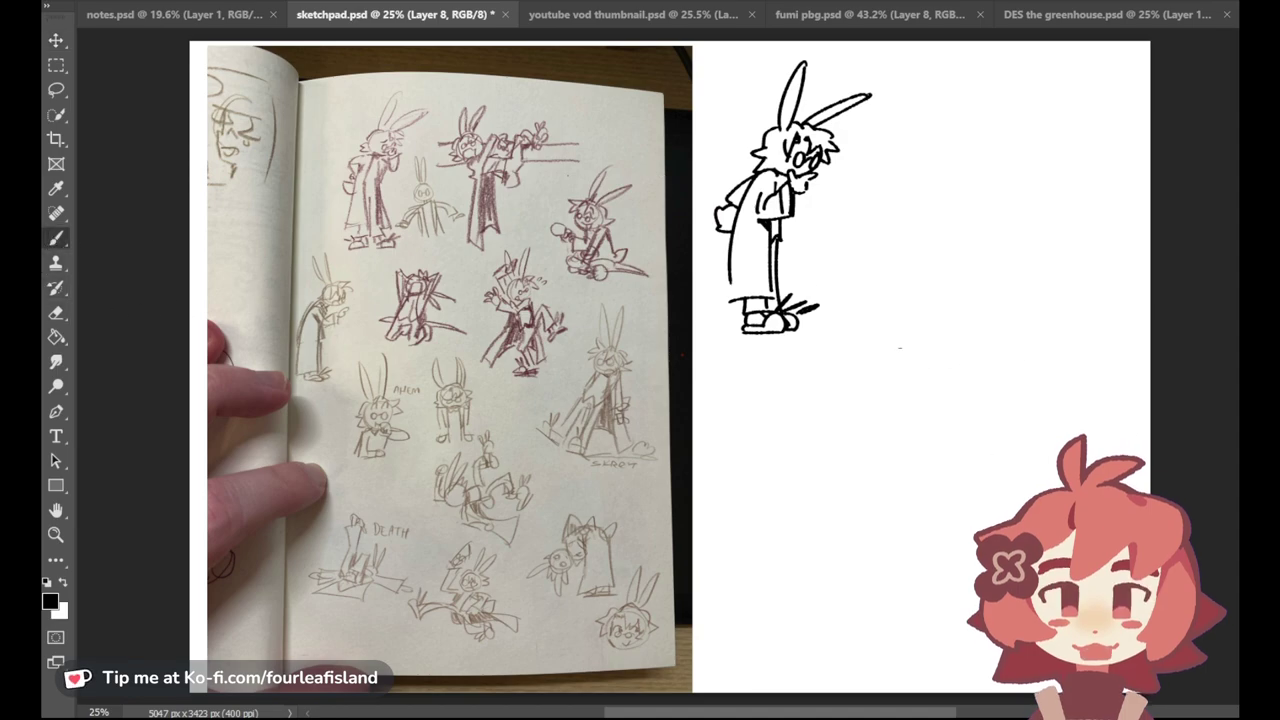
pyautogui.moveTo(972, 322)
pyautogui.mouseDown()
pyautogui.moveTo(936, 305)
pyautogui.moveTo(949, 343)
pyautogui.mouseUp()
pyautogui.hotkey('ctrl', 'z')
# Step: Paste the cartoon rabbit reference image, enlarge it and place it below the standing rabbit sketch
pyautogui.hotkey('ctrl', 'v')
pyautogui.hotkey('ctrl', 't')
pyautogui.moveTo(693, 398); pyautogui.dragTo(804, 490)
pyautogui.moveTo(720, 474); pyautogui.dragTo(810, 552)
pyautogui.moveTo(737, 597); pyautogui.dragTo(697, 658)
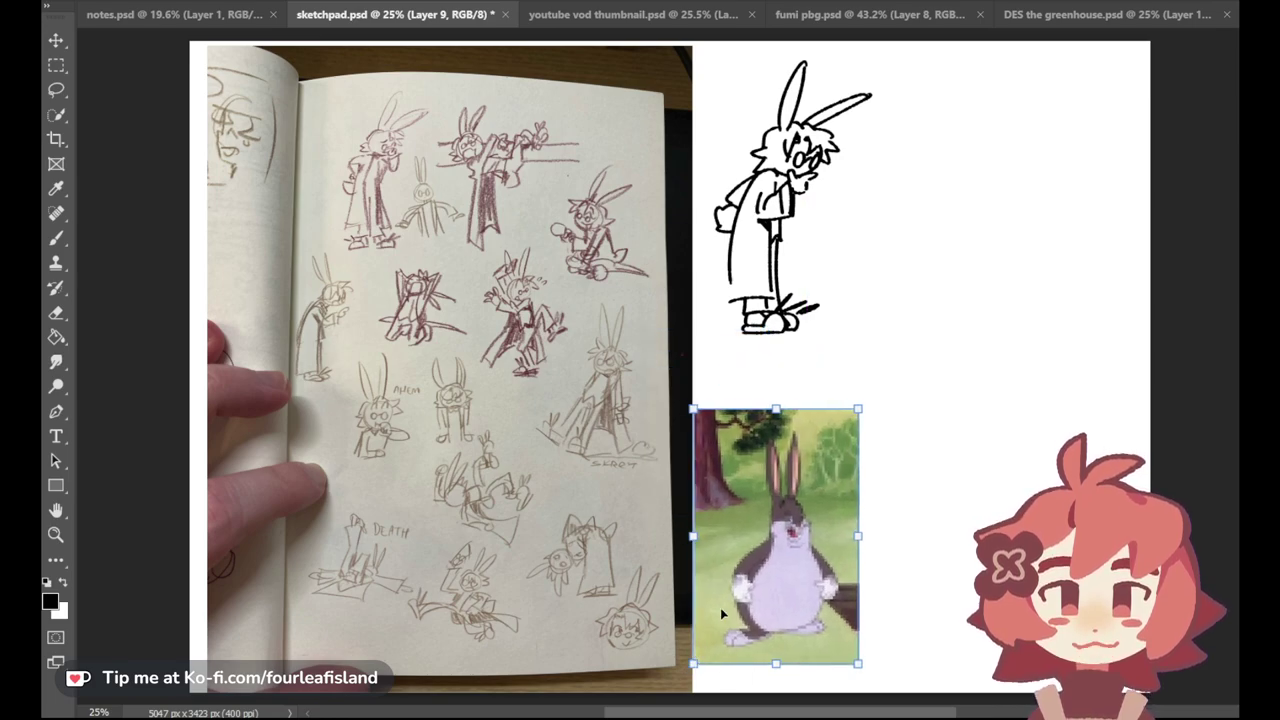
pyautogui.moveTo(768, 560); pyautogui.dragTo(778, 544)
pyautogui.press('Return')
# Step: Draw a rabbit head beside the reference with two upright ears, round glasses and an open smiling mouth
pyautogui.press('b')
pyautogui.moveTo(974, 310)
pyautogui.mouseDown()
pyautogui.moveTo(970, 237)
pyautogui.moveTo(989, 294)
pyautogui.moveTo(1037, 335)
pyautogui.moveTo(957, 353)
pyautogui.mouseUp()
pyautogui.hotkey('ctrl', 'z')
pyautogui.hotkey('ctrl', 'z')
pyautogui.hotkey('ctrl', 'z')
pyautogui.hotkey('ctrl', 'z')
pyautogui.hotkey('ctrl', 'z')
pyautogui.moveTo(1033, 333)
pyautogui.mouseDown()
pyautogui.moveTo(1045, 370)
pyautogui.moveTo(1001, 351)
pyautogui.moveTo(1006, 363)
pyautogui.moveTo(1003, 333)
pyautogui.mouseUp()
pyautogui.hotkey('ctrl', 'z')
pyautogui.hotkey('ctrl', 'z')
pyautogui.hotkey('ctrl', 'z')
pyautogui.hotkey('ctrl', 'z')
pyautogui.hotkey('ctrl', 'z')
pyautogui.moveTo(1004, 338)
pyautogui.mouseDown()
pyautogui.moveTo(1024, 332)
pyautogui.moveTo(1026, 346)
pyautogui.moveTo(1024, 332)
pyautogui.mouseUp()
pyautogui.hotkey('ctrl', 'z')
pyautogui.hotkey('ctrl', 'z')
pyautogui.hotkey('ctrl', 'z')
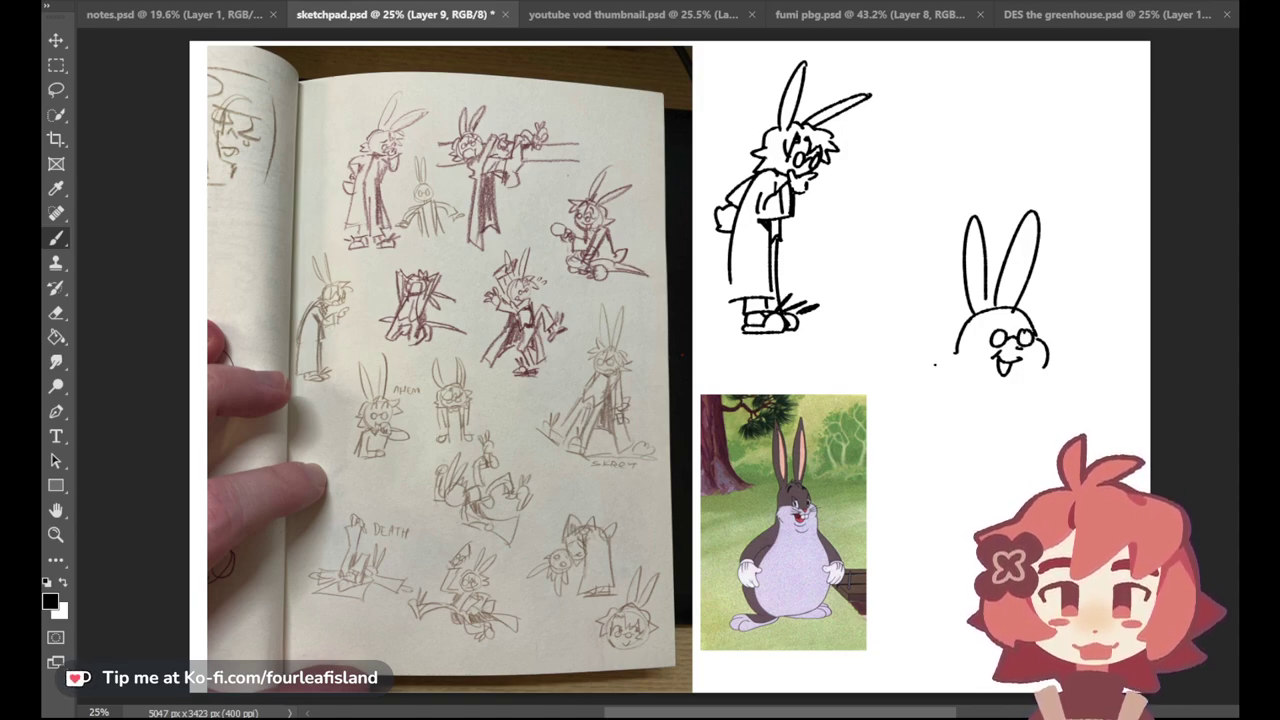
# Step: Add the spiky cheek tuft and the hair fringe over the glasses to the rabbit's head
pyautogui.moveTo(957, 352)
pyautogui.mouseDown()
pyautogui.moveTo(938, 361)
pyautogui.moveTo(980, 369)
pyautogui.mouseUp()
pyautogui.hotkey('ctrl', 'z')
pyautogui.hotkey('ctrl', 'z')
pyautogui.moveTo(990, 304)
pyautogui.mouseDown()
pyautogui.moveTo(979, 337)
pyautogui.moveTo(1008, 311)
pyautogui.moveTo(1014, 330)
pyautogui.moveTo(1040, 296)
pyautogui.moveTo(1052, 334)
pyautogui.mouseUp()
pyautogui.hotkey('ctrl', 'z')
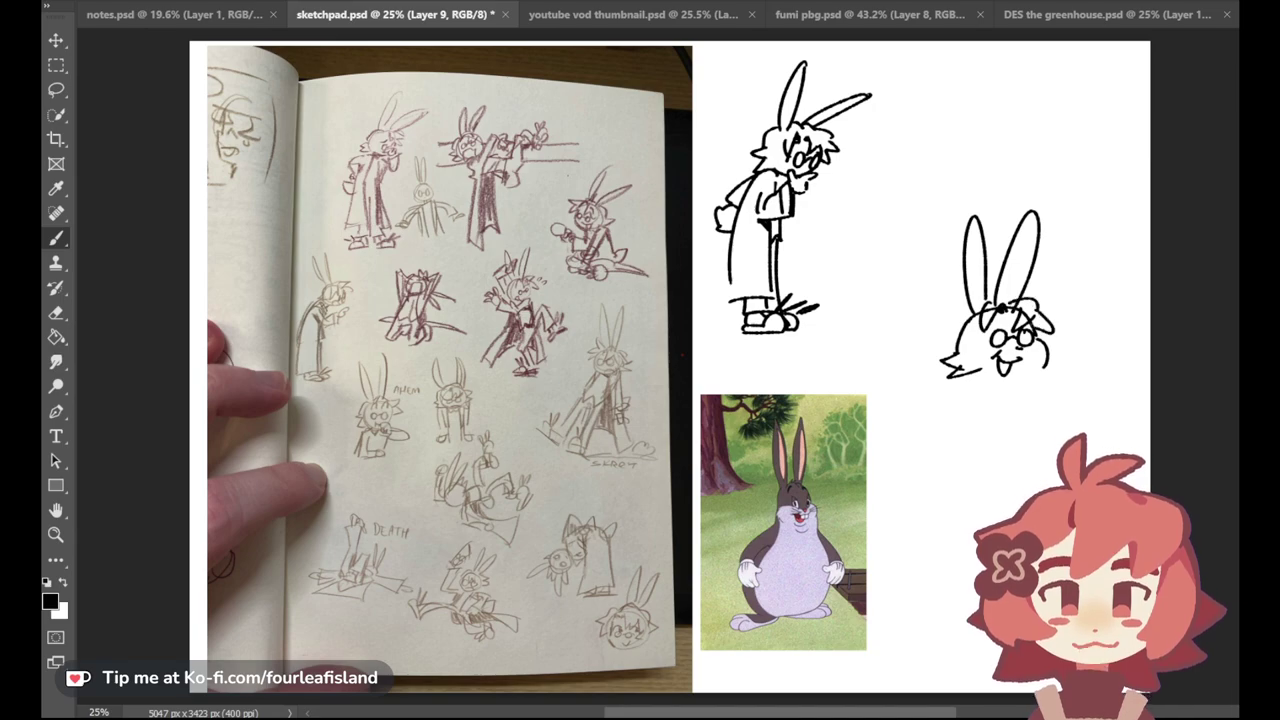
pyautogui.hotkey('ctrl', 'z')
# Step: Draw the rabbit's rounded shoulder and hanging arm in the reference character's bulky shape
pyautogui.moveTo(968, 399); pyautogui.dragTo(908, 462)
pyautogui.hotkey('ctrl', 'z')
pyautogui.moveTo(966, 373)
pyautogui.mouseDown()
pyautogui.moveTo(912, 449)
pyautogui.moveTo(919, 485)
pyautogui.mouseUp()
pyautogui.hotkey('ctrl', 'z')
pyautogui.hotkey('ctrl', 'z')
pyautogui.hotkey('ctrl', 'z')
pyautogui.moveTo(945, 399); pyautogui.dragTo(929, 489)
pyautogui.hotkey('ctrl', 'z')
pyautogui.moveTo(950, 396)
pyautogui.mouseDown()
pyautogui.moveTo(921, 488)
pyautogui.moveTo(950, 464)
pyautogui.mouseUp()
pyautogui.hotkey('ctrl', 'z')
pyautogui.moveTo(959, 454); pyautogui.dragTo(965, 426)
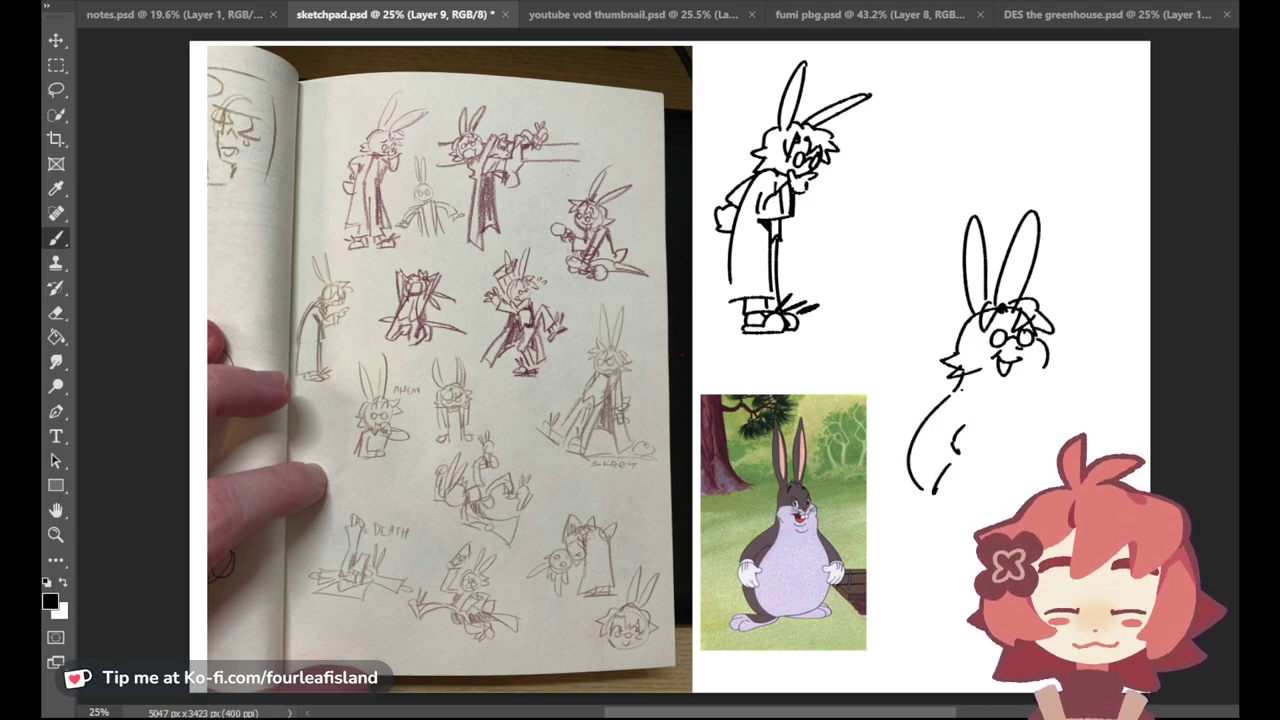
pyautogui.hotkey('ctrl', 'z')
# Step: Draw the coat's collar and lapels under the rabbit's head and its long front edge
pyautogui.moveTo(957, 380)
pyautogui.mouseDown()
pyautogui.moveTo(993, 410)
pyautogui.moveTo(968, 396)
pyautogui.moveTo(988, 395)
pyautogui.moveTo(988, 422)
pyautogui.moveTo(997, 412)
pyautogui.moveTo(980, 410)
pyautogui.moveTo(993, 409)
pyautogui.moveTo(978, 427)
pyautogui.moveTo(1033, 391)
pyautogui.mouseUp()
pyautogui.hotkey('ctrl', 'z')
pyautogui.hotkey('ctrl', 'z')
pyautogui.hotkey('ctrl', 'z')
pyautogui.hotkey('ctrl', 'z')
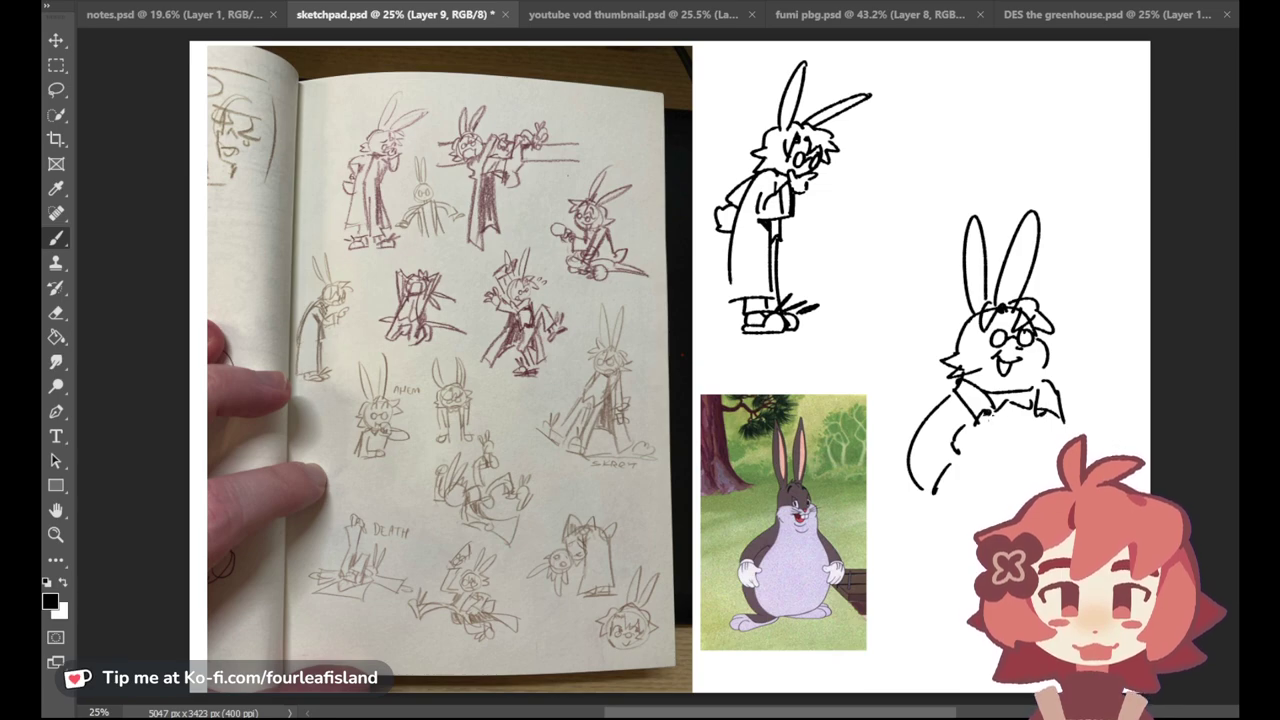
pyautogui.moveTo(987, 413); pyautogui.dragTo(1002, 520)
pyautogui.hotkey('ctrl', 'z')
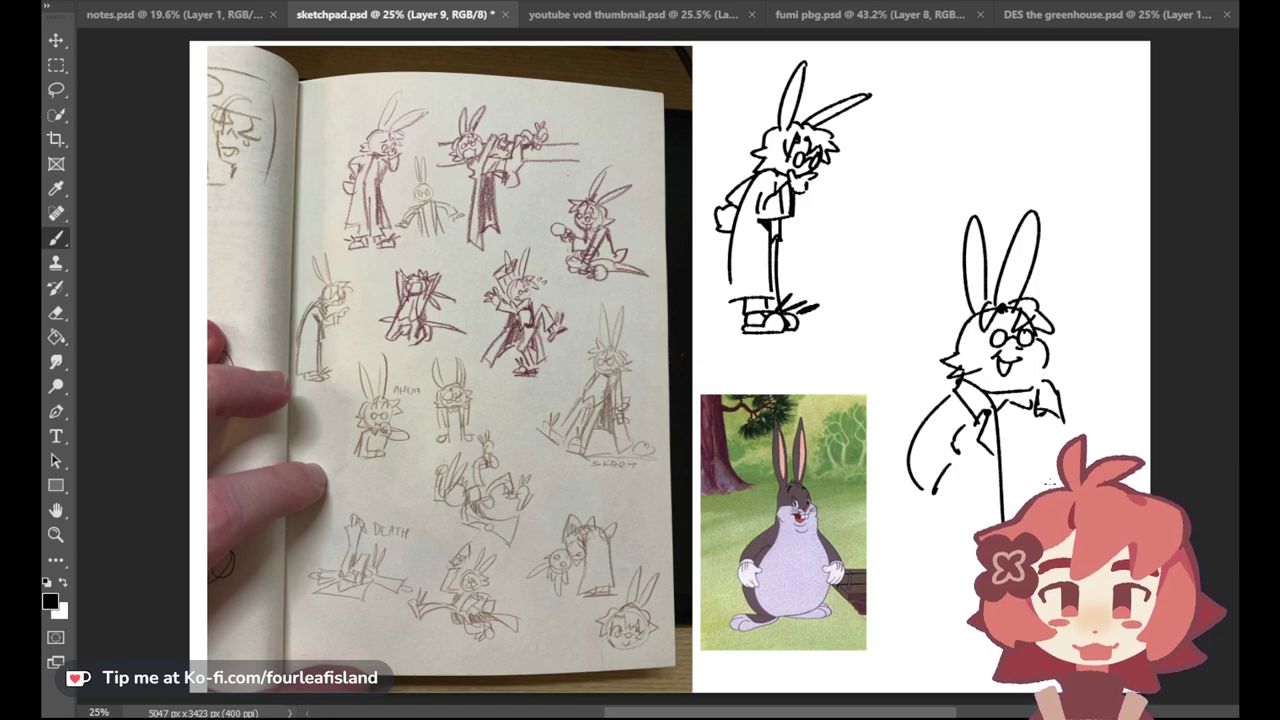
# Step: Draw the rabbit's curled hand, the second arm, the coat's side and hem, and a large foot
pyautogui.moveTo(924, 488); pyautogui.dragTo(952, 452)
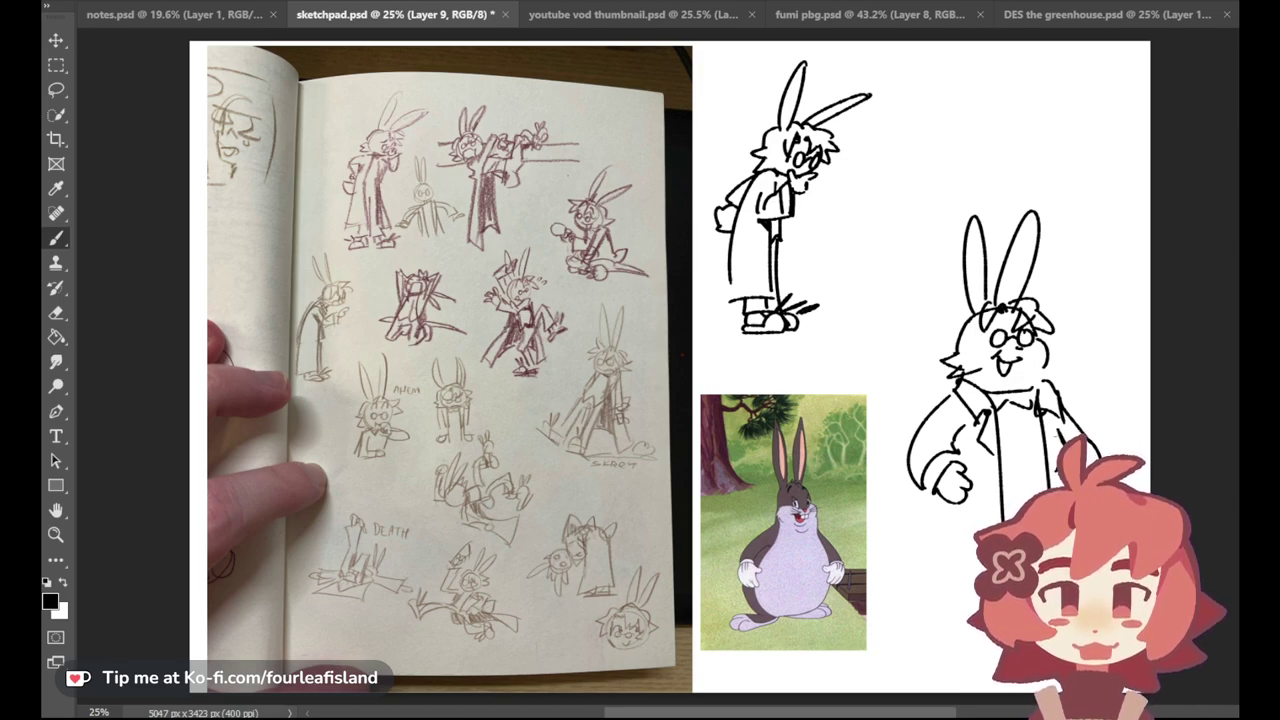
pyautogui.moveTo(908, 496)
pyautogui.mouseDown()
pyautogui.moveTo(903, 554)
pyautogui.moveTo(973, 571)
pyautogui.mouseUp()
pyautogui.hotkey('ctrl', 'z')
pyautogui.hotkey('ctrl', 'z')
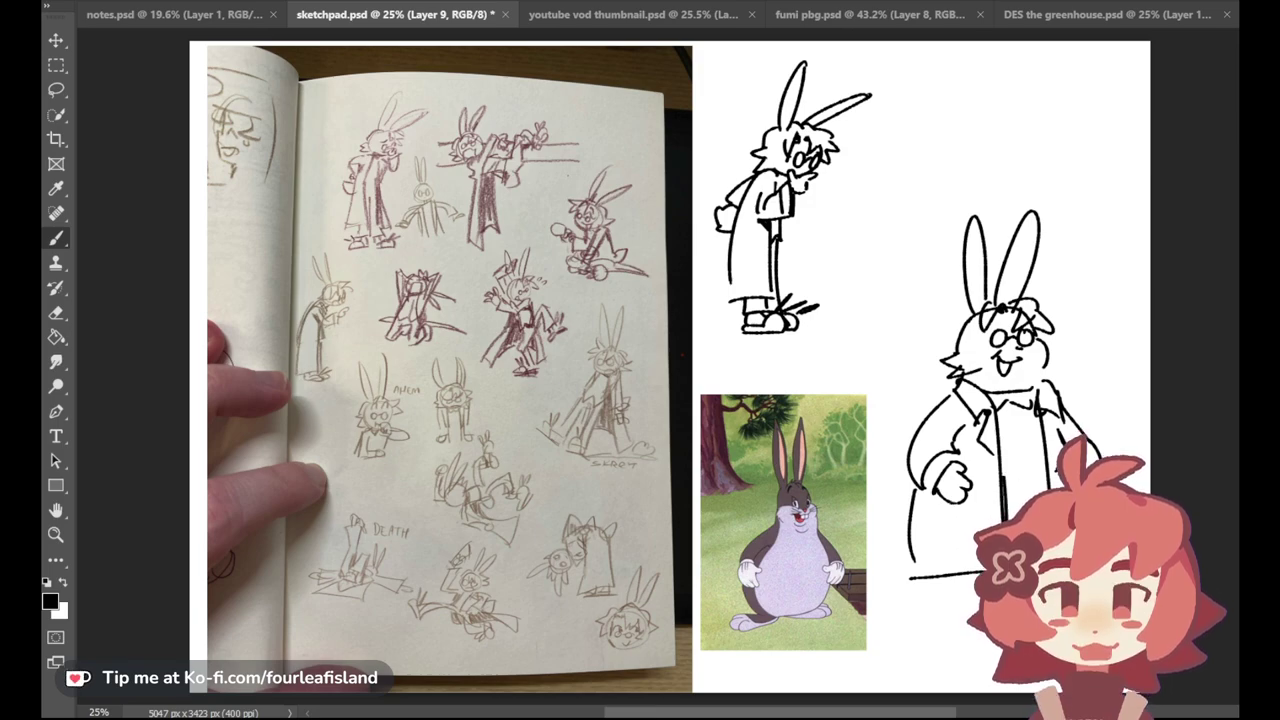
pyautogui.moveTo(918, 579)
pyautogui.mouseDown()
pyautogui.moveTo(906, 598)
pyautogui.moveTo(920, 610)
pyautogui.moveTo(980, 600)
pyautogui.moveTo(914, 605)
pyautogui.moveTo(938, 608)
pyautogui.mouseUp()
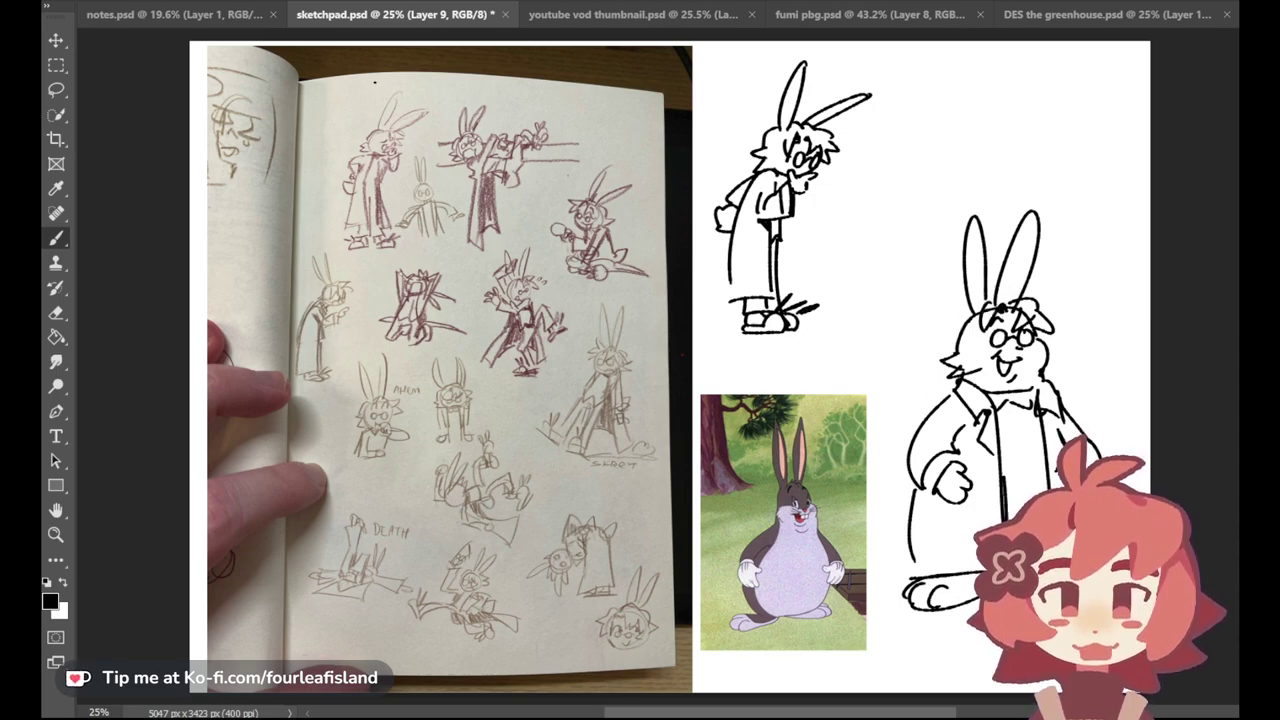
# Step: Erase the head outline overlapping the rabbit's fringe and draw a pocket on the coat below the hand
pyautogui.click(56, 313)
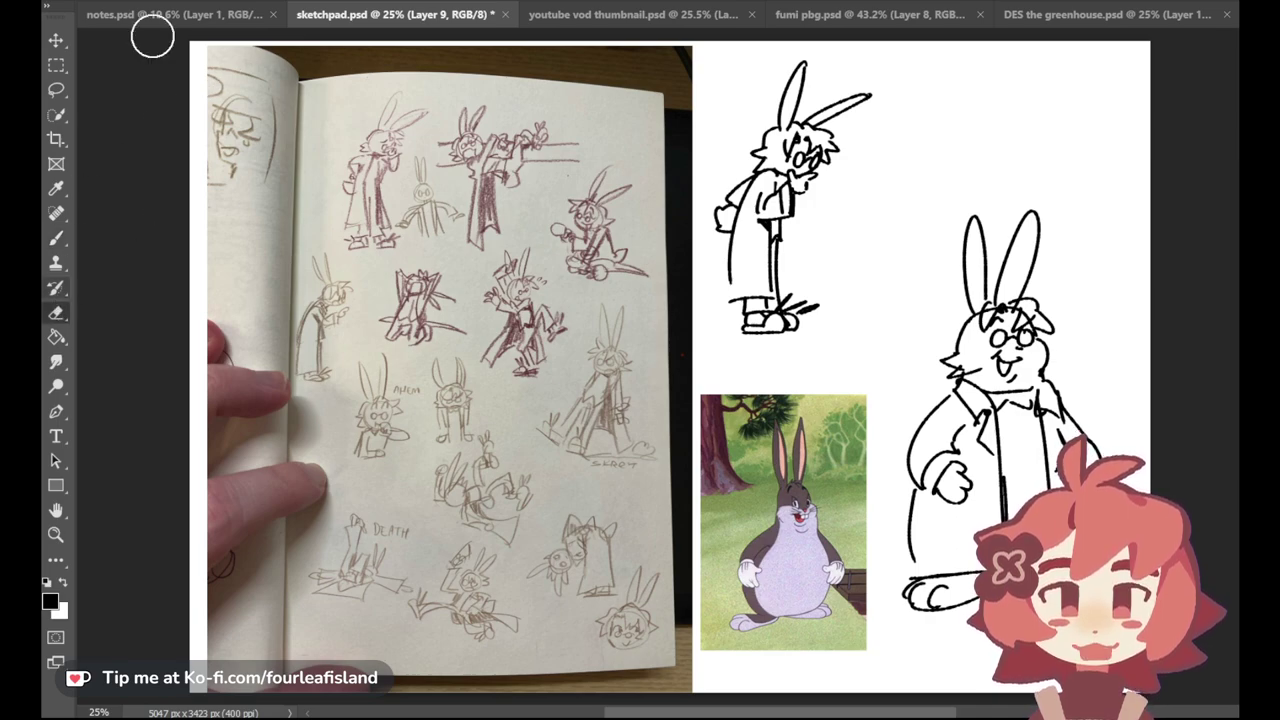
pyautogui.moveTo(986, 318)
pyautogui.mouseDown()
pyautogui.moveTo(995, 305)
pyautogui.moveTo(1028, 313)
pyautogui.moveTo(974, 320)
pyautogui.mouseUp()
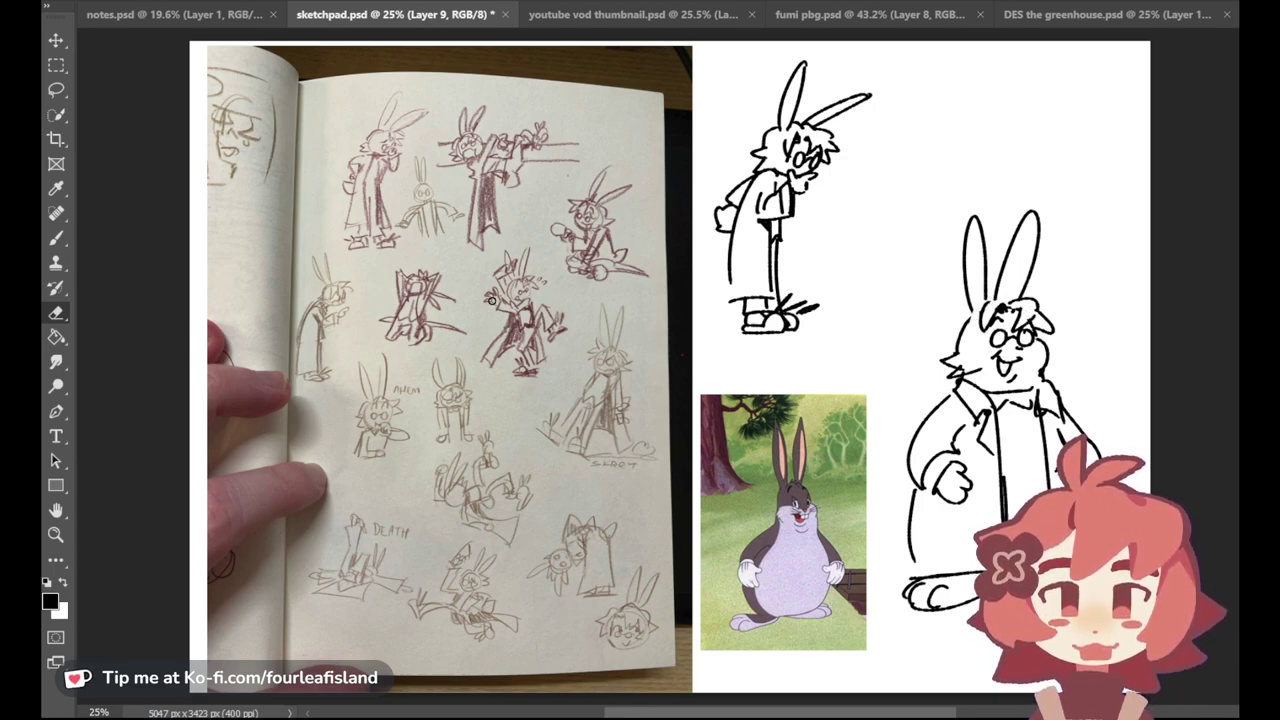
pyautogui.click(56, 237)
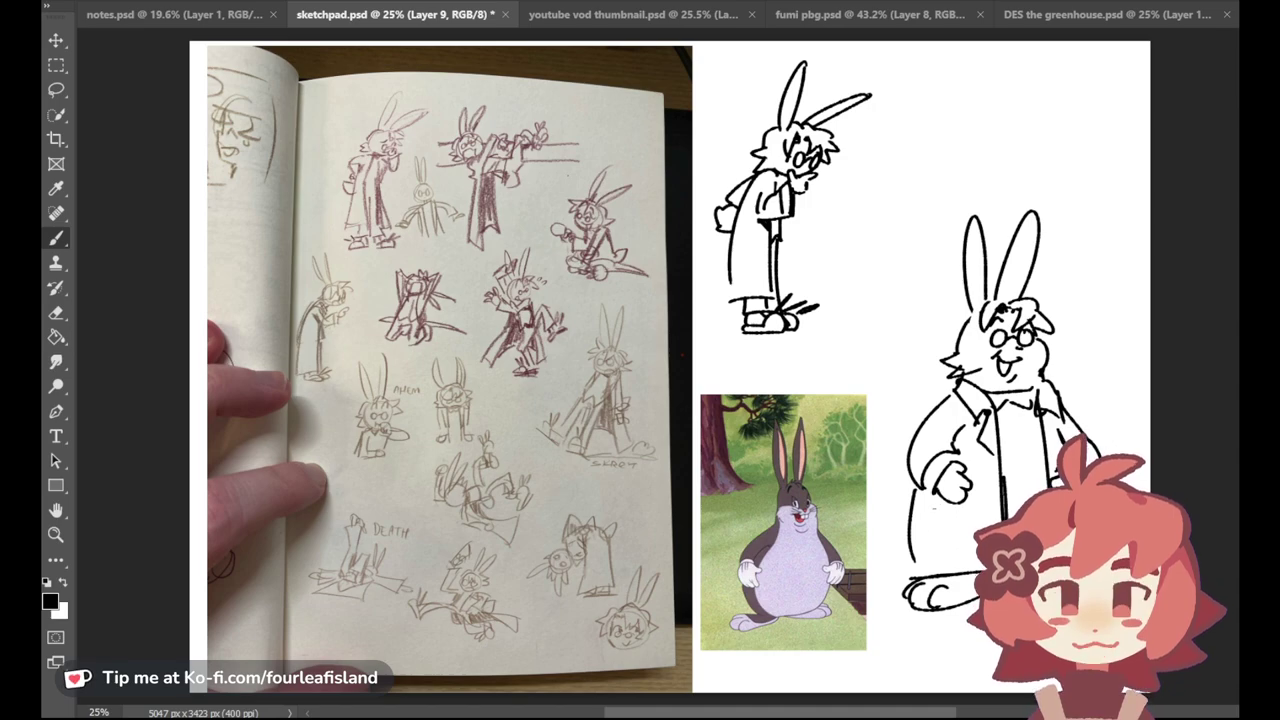
pyautogui.moveTo(926, 510)
pyautogui.mouseDown()
pyautogui.moveTo(940, 556)
pyautogui.moveTo(950, 544)
pyautogui.moveTo(949, 508)
pyautogui.mouseUp()
pyautogui.hotkey('ctrl', 'z')
pyautogui.hotkey('ctrl', 'z')
pyautogui.moveTo(921, 523); pyautogui.dragTo(952, 519)
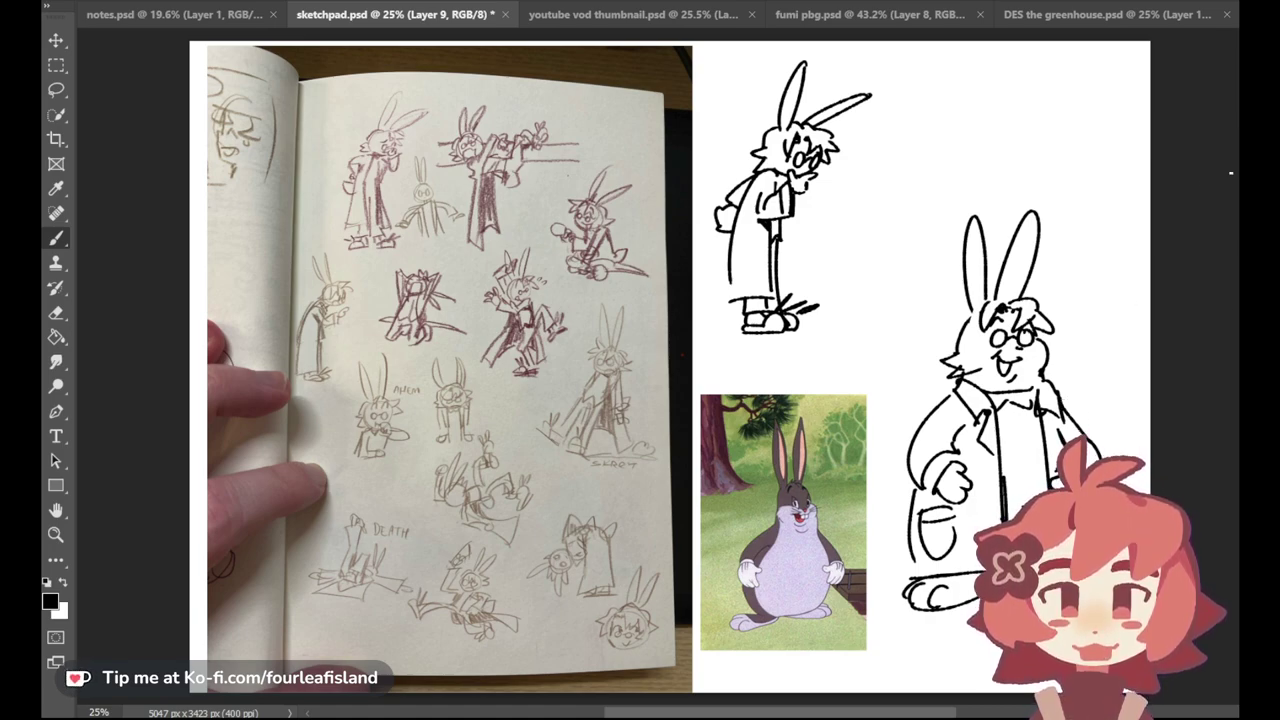
# Step: Remove the sketchbook photo from the page
pyautogui.hotkey('ctrl', 'x')
pyautogui.hotkey('ctrl', 'v')
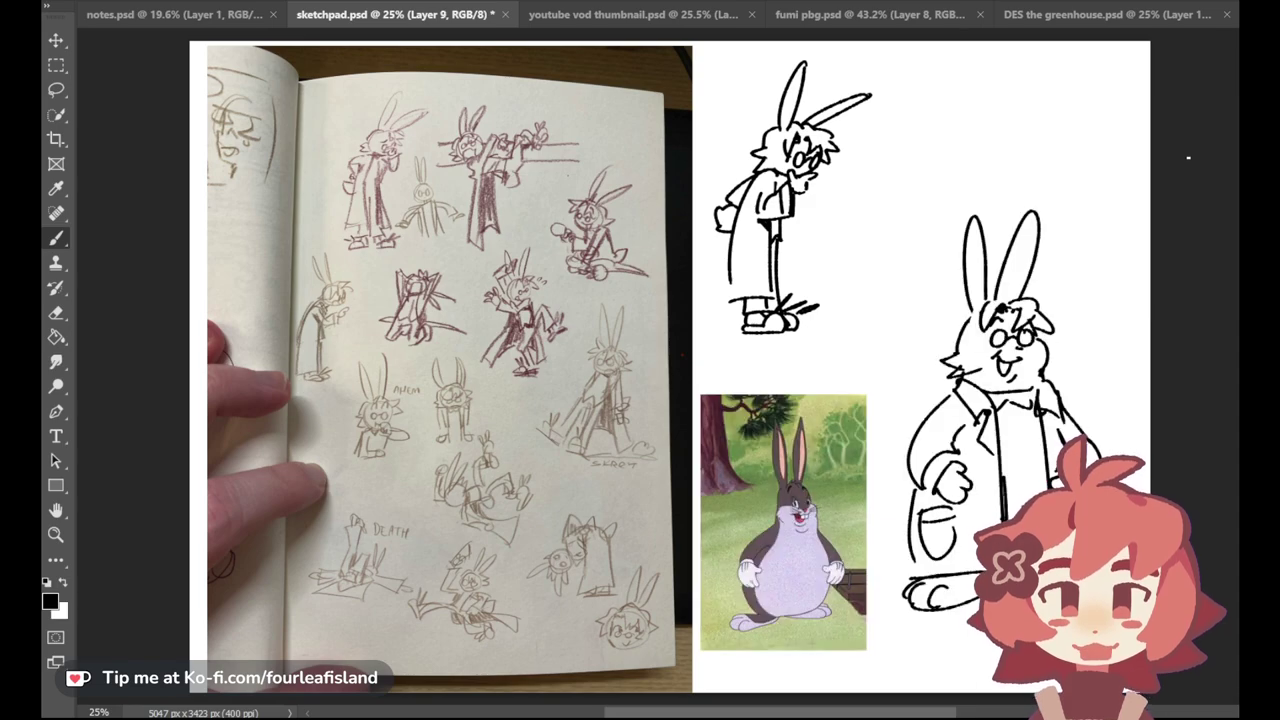
pyautogui.press('e')
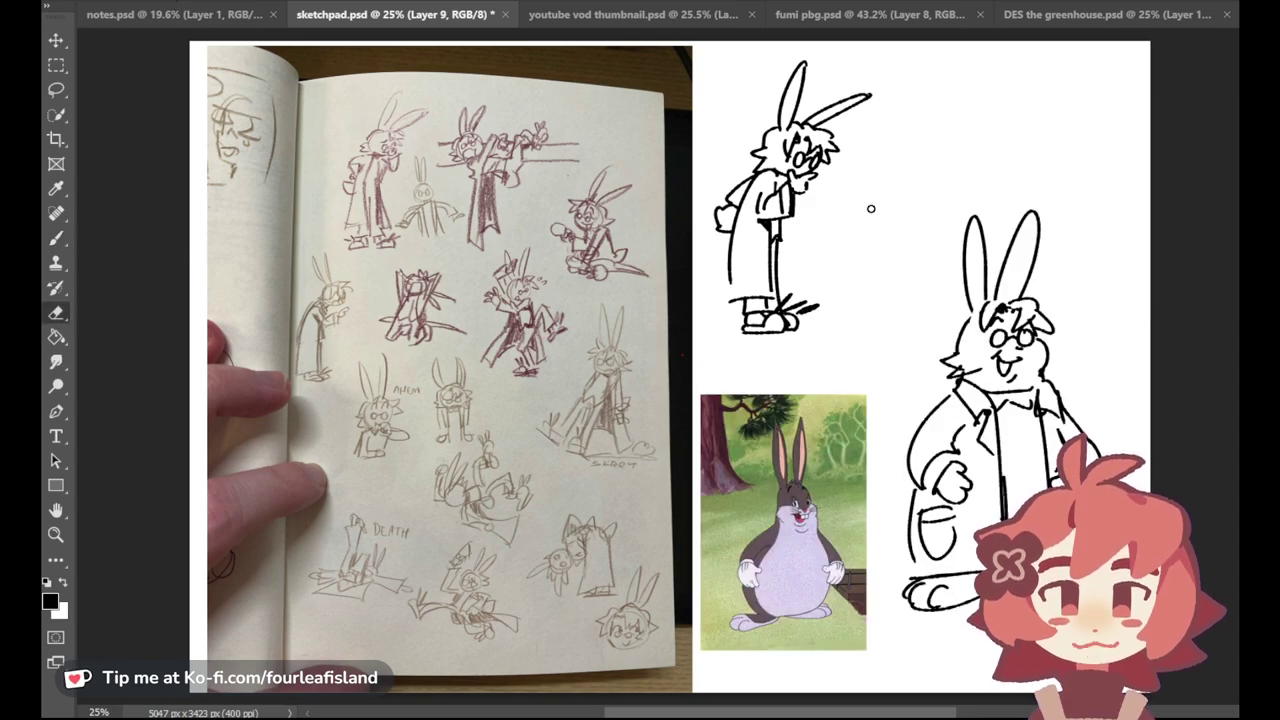
pyautogui.press('Delete')
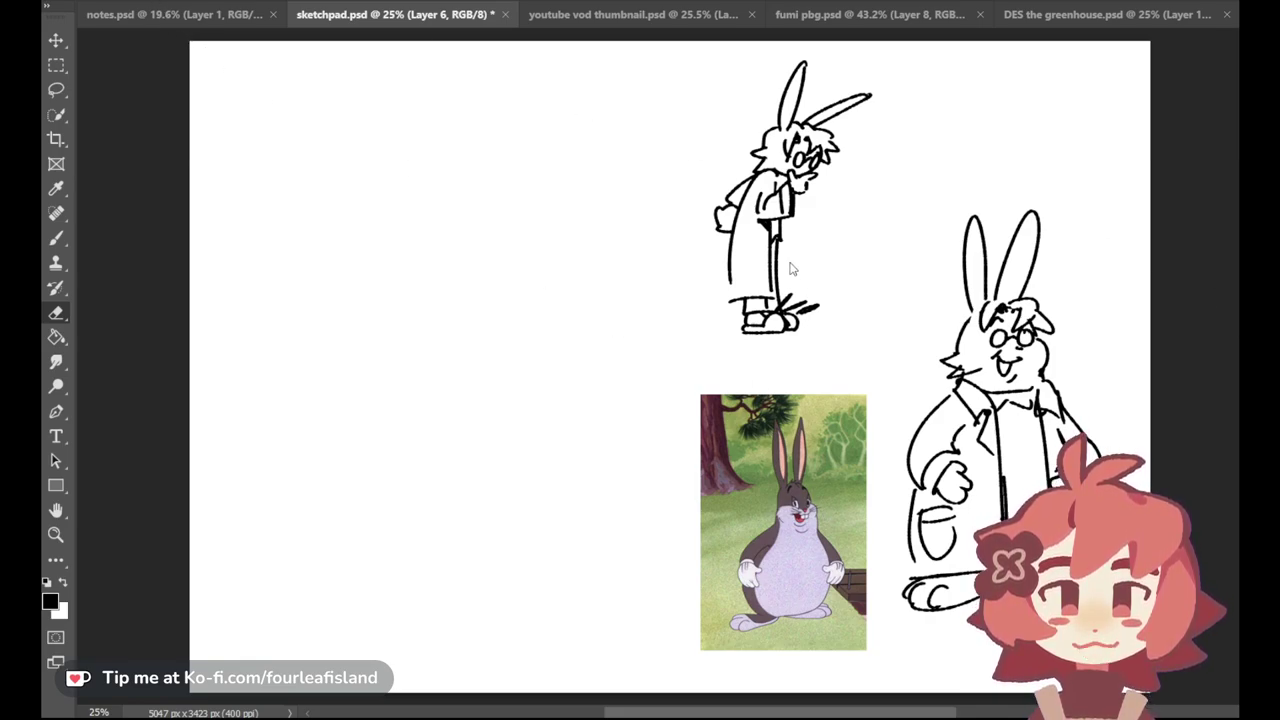
# Step: Bring up the figure study sketches and draw a bent arm of two segments ending in a shoulder circle beside them
pyautogui.click(1238, 148)
pyautogui.moveTo(796, 499)
pyautogui.mouseDown()
pyautogui.moveTo(772, 530)
pyautogui.moveTo(739, 471)
pyautogui.moveTo(732, 662)
pyautogui.moveTo(778, 639)
pyautogui.moveTo(858, 486)
pyautogui.moveTo(789, 623)
pyautogui.mouseUp()
pyautogui.click(56, 237)
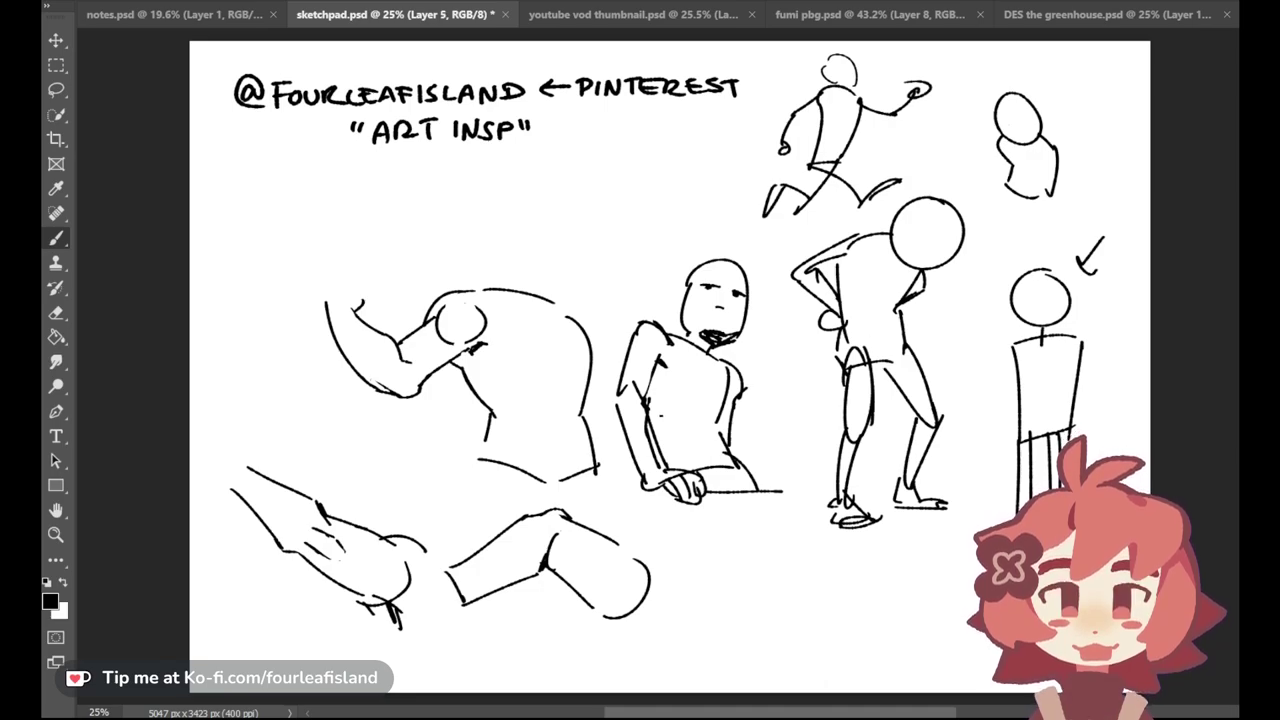
pyautogui.moveTo(240, 173); pyautogui.dragTo(292, 235)
pyautogui.click(289, 232)
pyautogui.moveTo(223, 184)
pyautogui.mouseDown()
pyautogui.moveTo(257, 268)
pyautogui.moveTo(290, 238)
pyautogui.moveTo(239, 268)
pyautogui.moveTo(290, 238)
pyautogui.mouseUp()
pyautogui.hotkey('ctrl', 'z')
pyautogui.hotkey('ctrl', 'z')
pyautogui.hotkey('ctrl', 'z')
pyautogui.moveTo(221, 180); pyautogui.dragTo(250, 167)
pyautogui.moveTo(252, 270); pyautogui.dragTo(312, 350)
pyautogui.hotkey('ctrl', 'z')
pyautogui.hotkey('ctrl', 'z')
pyautogui.moveTo(286, 255); pyautogui.dragTo(321, 331)
pyautogui.moveTo(250, 273)
pyautogui.mouseDown()
pyautogui.moveTo(253, 309)
pyautogui.moveTo(315, 390)
pyautogui.mouseUp()
pyautogui.hotkey('ctrl', 'z')
pyautogui.moveTo(300, 344); pyautogui.dragTo(298, 346)
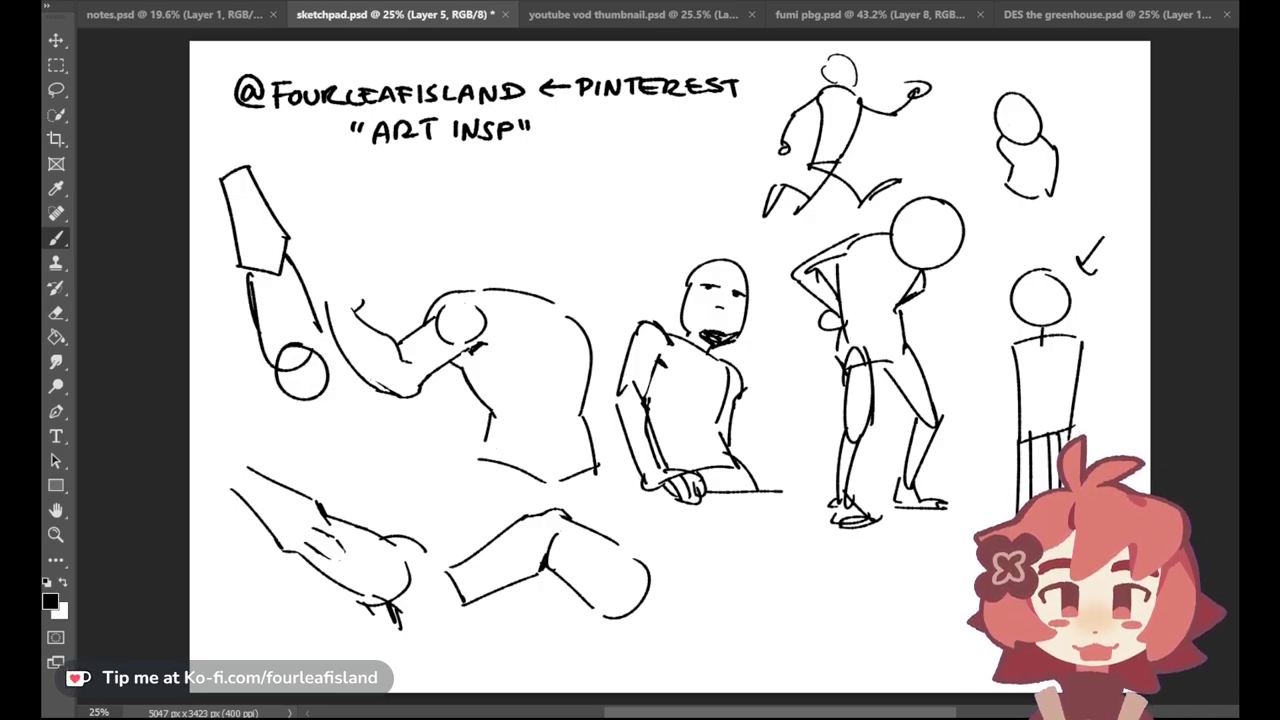
# Step: Clear the figure studies and the Pinterest lettering, leaving the two rabbit sketches on the page
pyautogui.hotkey('ctrl', 'a')
pyautogui.press('Delete')
pyautogui.hotkey('ctrl', 'd')
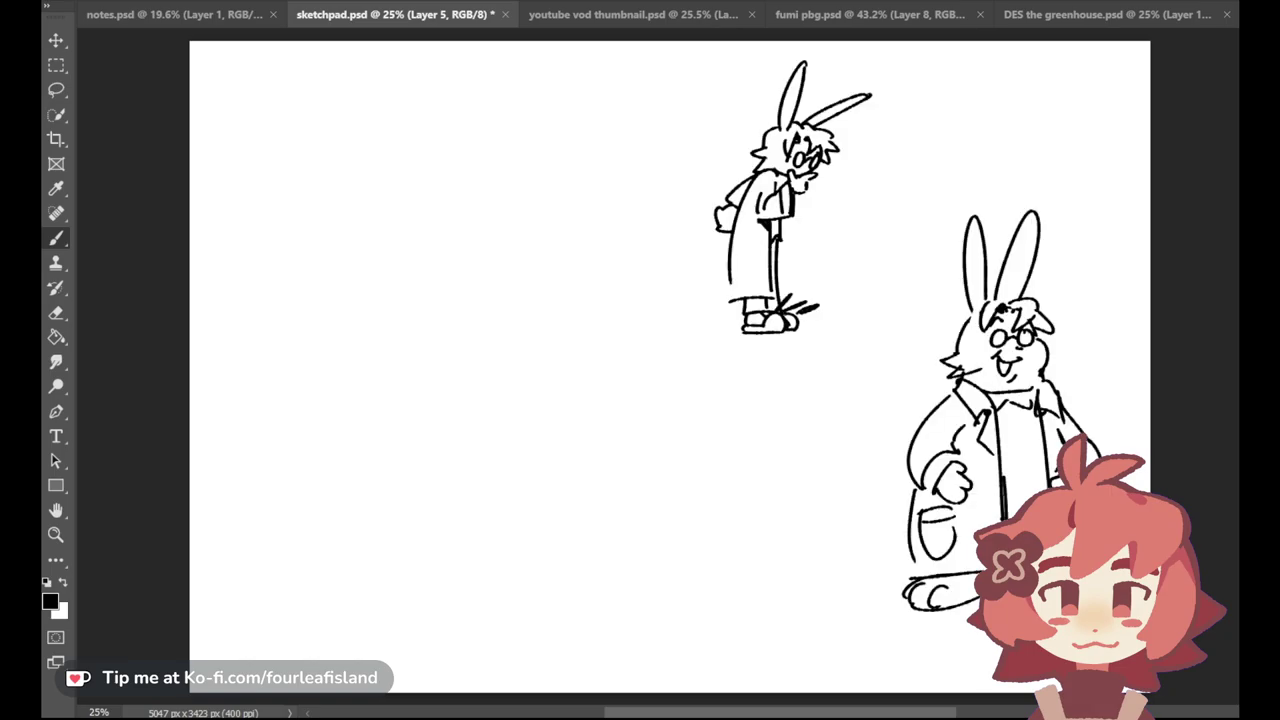
# Step: Move the large coated rabbit sketch closer to the standing rabbit
pyautogui.click(56, 40)
pyautogui.moveTo(803, 162)
pyautogui.mouseDown()
pyautogui.moveTo(849, 186)
pyautogui.moveTo(754, 140)
pyautogui.moveTo(738, 148)
pyautogui.mouseUp()
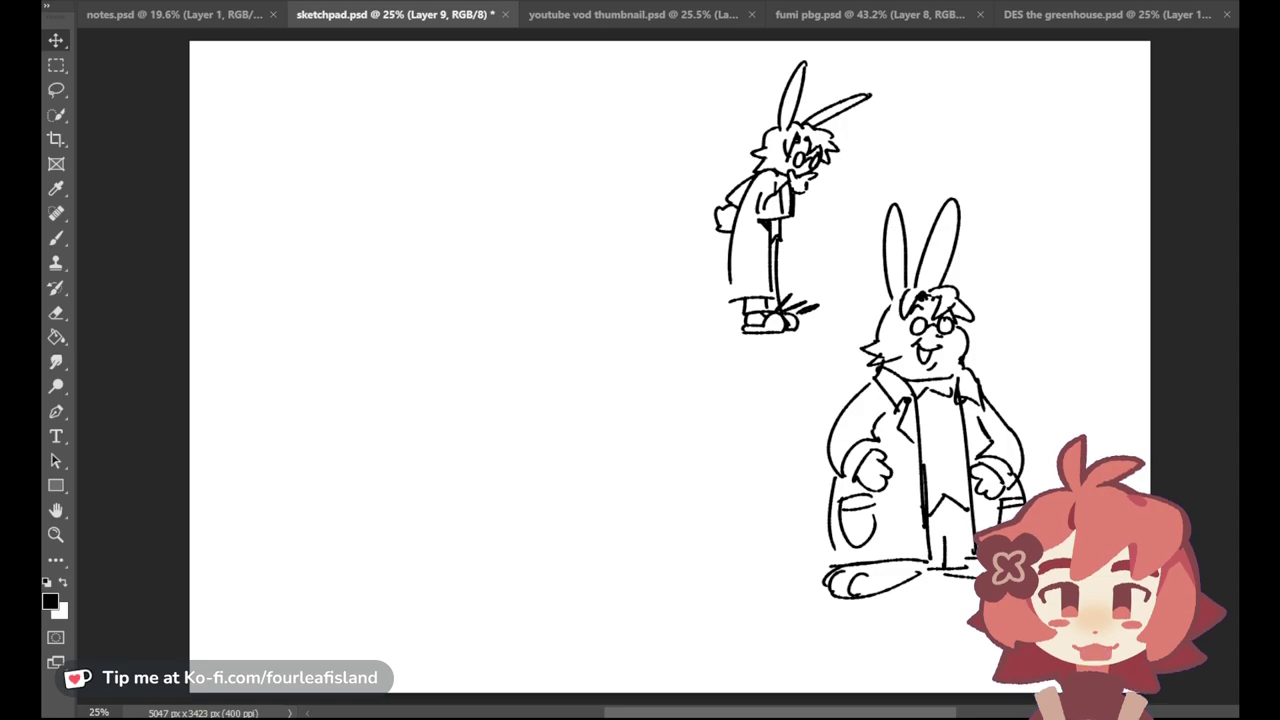
# Step: Place the fallen cartoon man reference image, enlarge it and position it beside the large rabbit's feet
pyautogui.moveTo(781, 449); pyautogui.dragTo(690, 468)
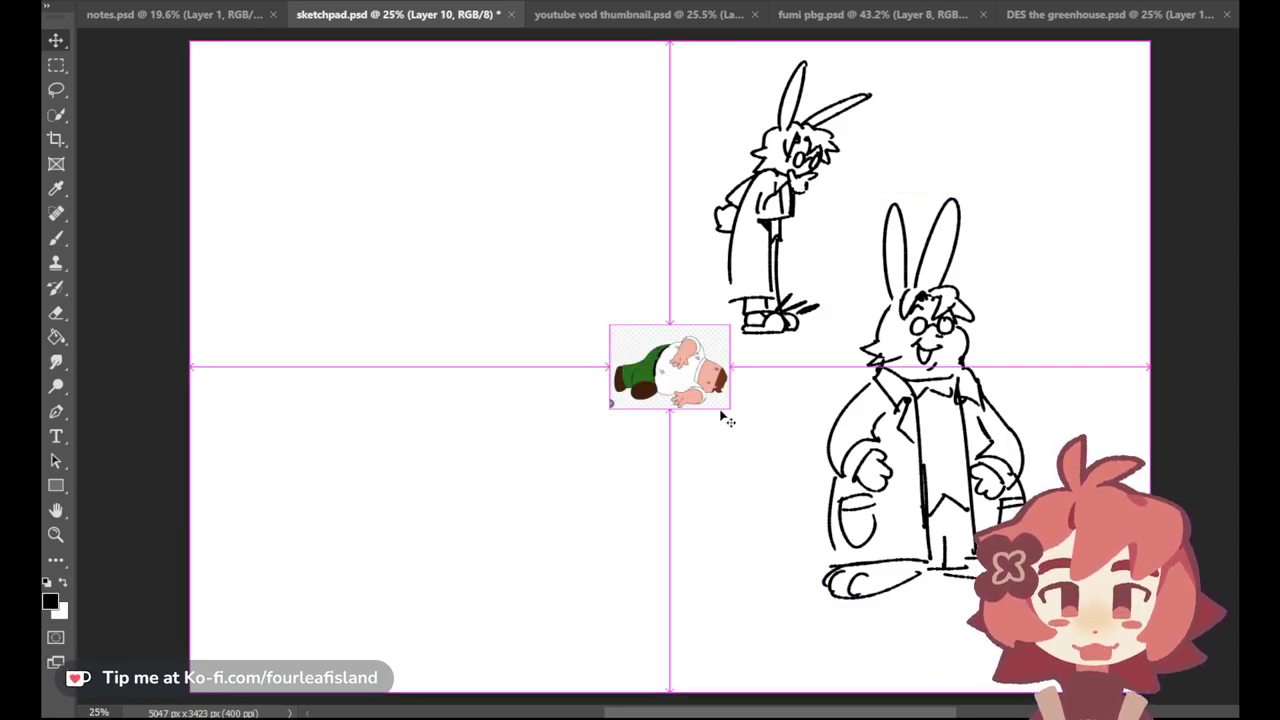
pyautogui.moveTo(743, 430); pyautogui.dragTo(845, 491)
pyautogui.moveTo(786, 410); pyautogui.dragTo(738, 569)
# Step: On a new layer, sketch the bent knee and trouser leg of a figure lying in the reference pose
pyautogui.click(56, 240)
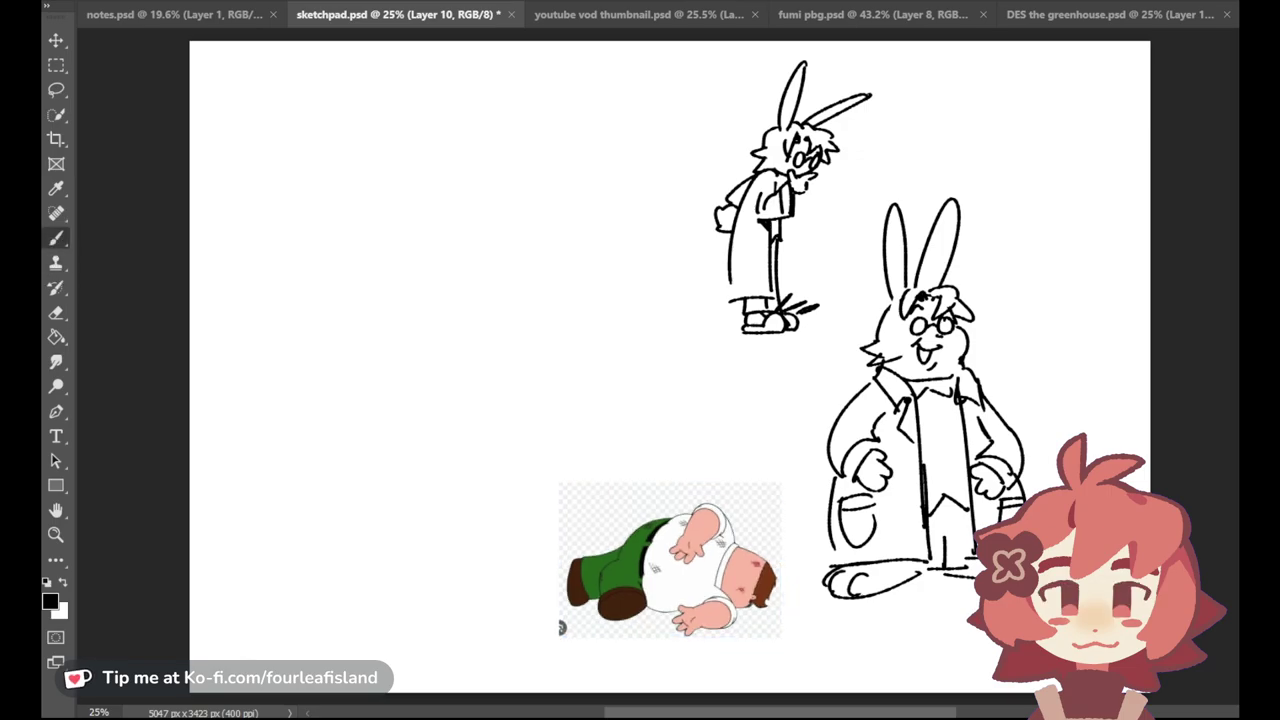
pyautogui.hotkey('ctrl', 'shift', 'alt', 'n')
pyautogui.moveTo(334, 291); pyautogui.dragTo(291, 349)
pyautogui.hotkey('ctrl', 'z')
pyautogui.moveTo(320, 335)
pyautogui.mouseDown()
pyautogui.moveTo(365, 314)
pyautogui.moveTo(332, 348)
pyautogui.moveTo(324, 330)
pyautogui.moveTo(335, 339)
pyautogui.moveTo(313, 383)
pyautogui.moveTo(328, 406)
pyautogui.moveTo(359, 361)
pyautogui.mouseUp()
pyautogui.hotkey('ctrl', 'z')
pyautogui.moveTo(336, 341); pyautogui.dragTo(366, 362)
pyautogui.hotkey('ctrl', 'z')
pyautogui.hotkey('ctrl', 'z')
pyautogui.hotkey('ctrl', 'z')
pyautogui.hotkey('ctrl', 'z')
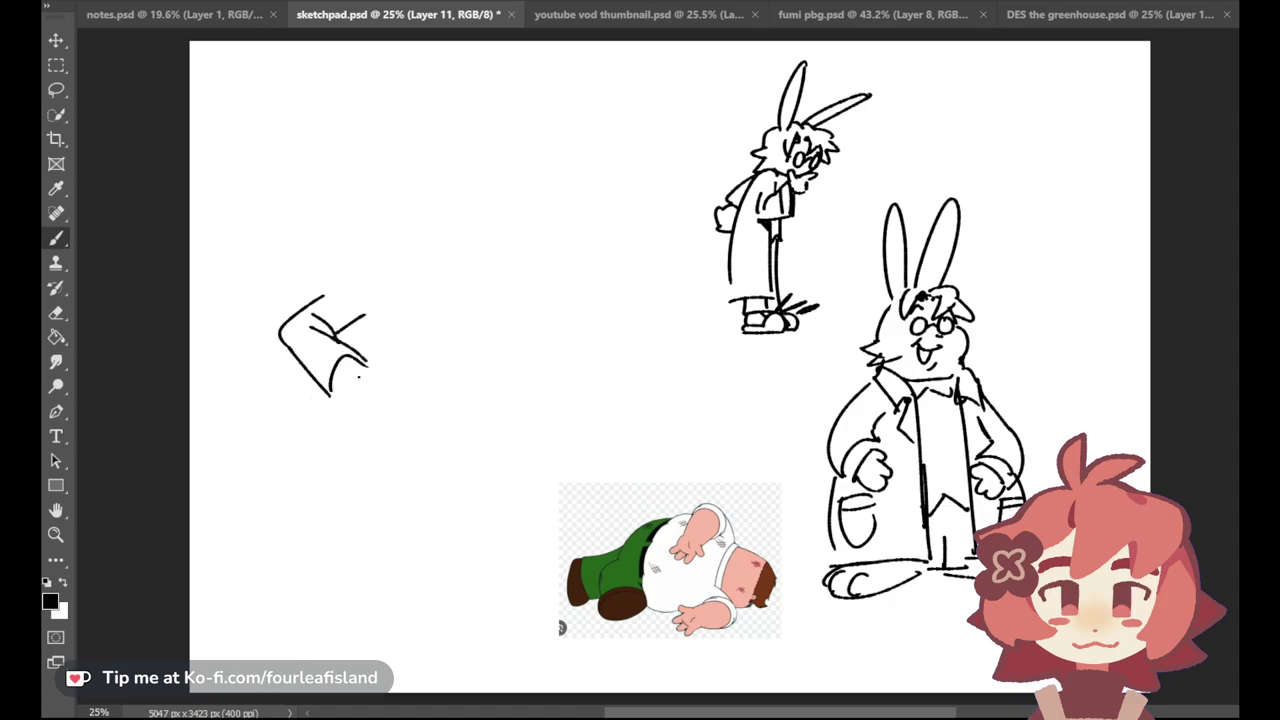
# Step: Draw a bunny slipper with ears and a face on the foot of the bent leg
pyautogui.moveTo(368, 383)
pyautogui.mouseDown()
pyautogui.moveTo(361, 422)
pyautogui.moveTo(346, 406)
pyautogui.moveTo(389, 403)
pyautogui.moveTo(376, 408)
pyautogui.mouseUp()
pyautogui.hotkey('ctrl', 'z')
pyautogui.hotkey('ctrl', 'z')
pyautogui.moveTo(380, 393)
pyautogui.mouseDown()
pyautogui.moveTo(388, 405)
pyautogui.moveTo(393, 379)
pyautogui.moveTo(309, 390)
pyautogui.moveTo(321, 415)
pyautogui.moveTo(354, 428)
pyautogui.mouseUp()
pyautogui.hotkey('ctrl', 'z')
pyautogui.hotkey('ctrl', 'z')
pyautogui.hotkey('ctrl', 'z')
pyautogui.hotkey('ctrl', 'z')
pyautogui.hotkey('ctrl', 'z')
pyautogui.moveTo(348, 382); pyautogui.dragTo(338, 410)
pyautogui.hotkey('ctrl', 'z')
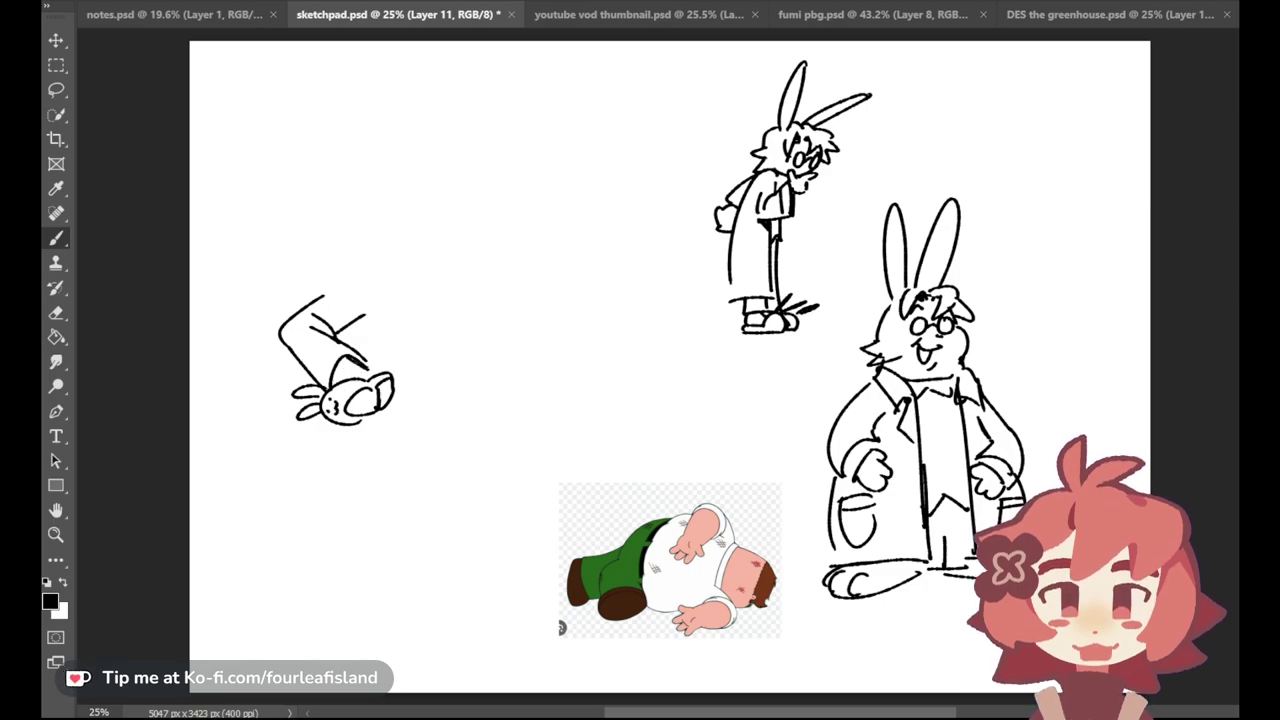
# Step: Draw the lying figure's second leg behind the first, with its own bunny slipper
pyautogui.moveTo(339, 372)
pyautogui.mouseDown()
pyautogui.moveTo(384, 366)
pyautogui.moveTo(385, 382)
pyautogui.moveTo(384, 366)
pyautogui.mouseUp()
pyautogui.hotkey('ctrl', 'z')
pyautogui.moveTo(284, 340); pyautogui.dragTo(250, 348)
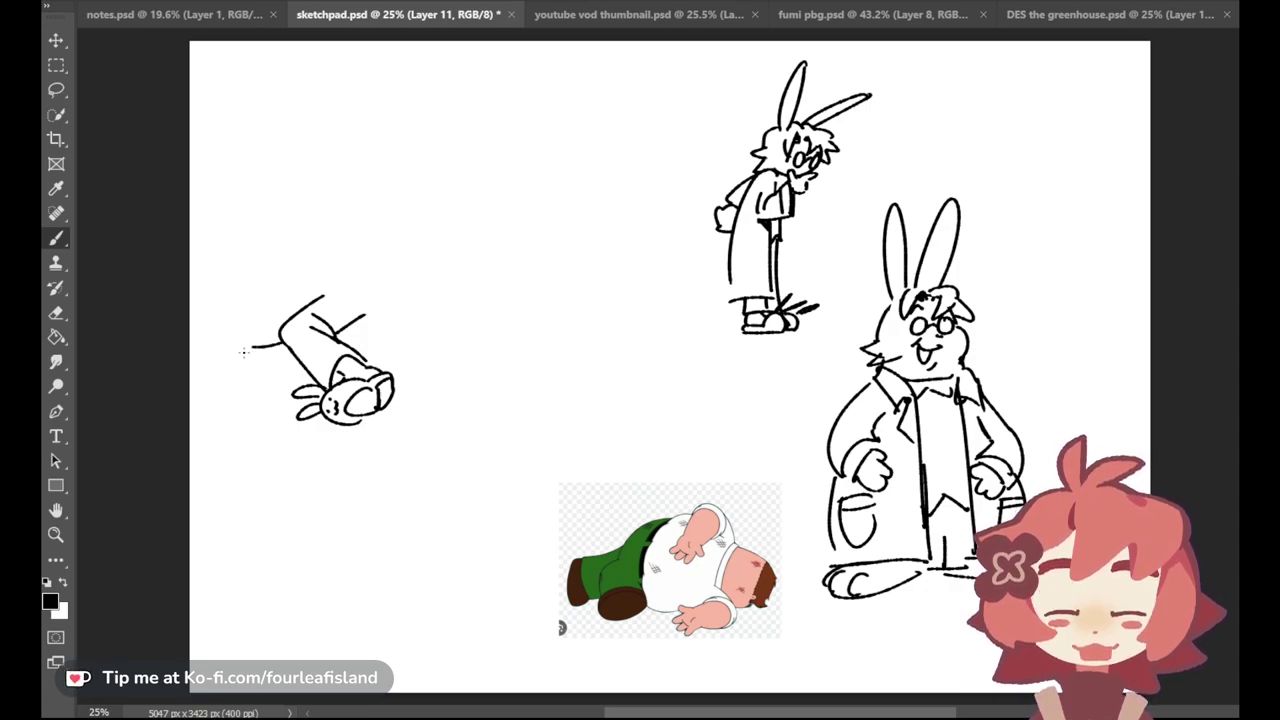
pyautogui.hotkey('ctrl', 'z')
pyautogui.moveTo(284, 341)
pyautogui.mouseDown()
pyautogui.moveTo(248, 348)
pyautogui.moveTo(253, 386)
pyautogui.mouseUp()
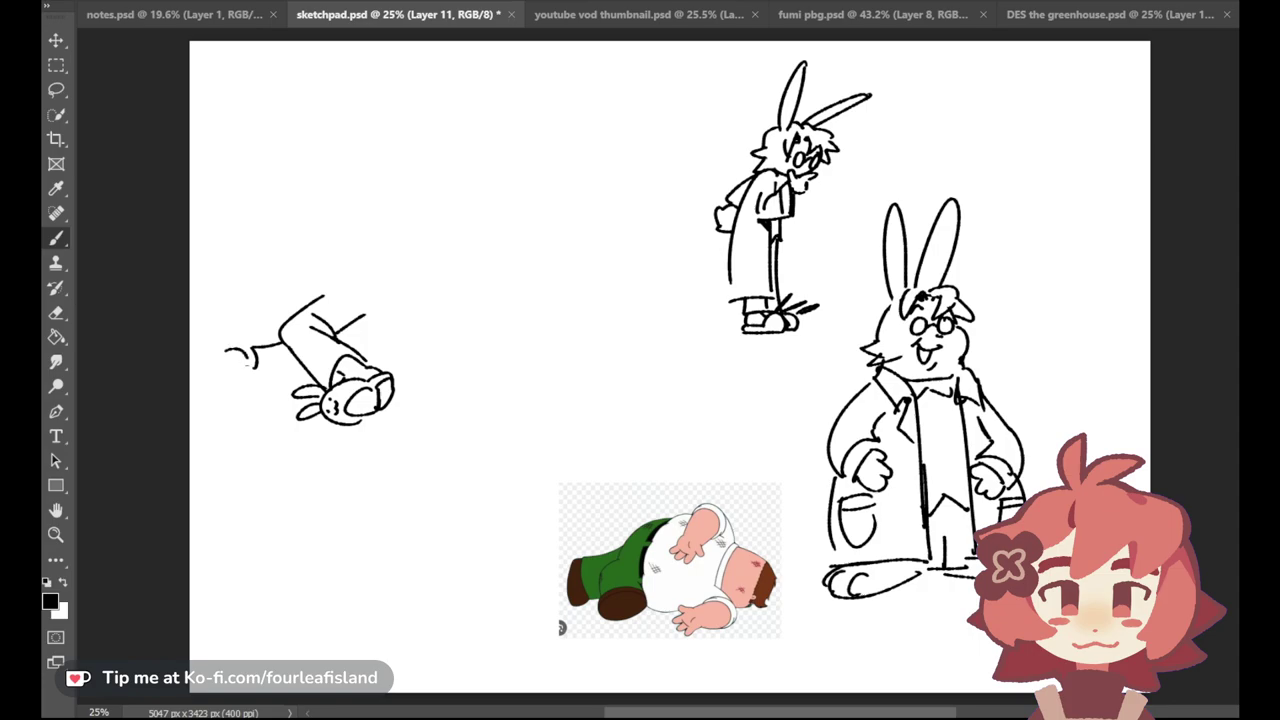
pyautogui.moveTo(236, 368)
pyautogui.mouseDown()
pyautogui.moveTo(238, 409)
pyautogui.moveTo(237, 359)
pyautogui.mouseUp()
pyautogui.hotkey('ctrl', 'z')
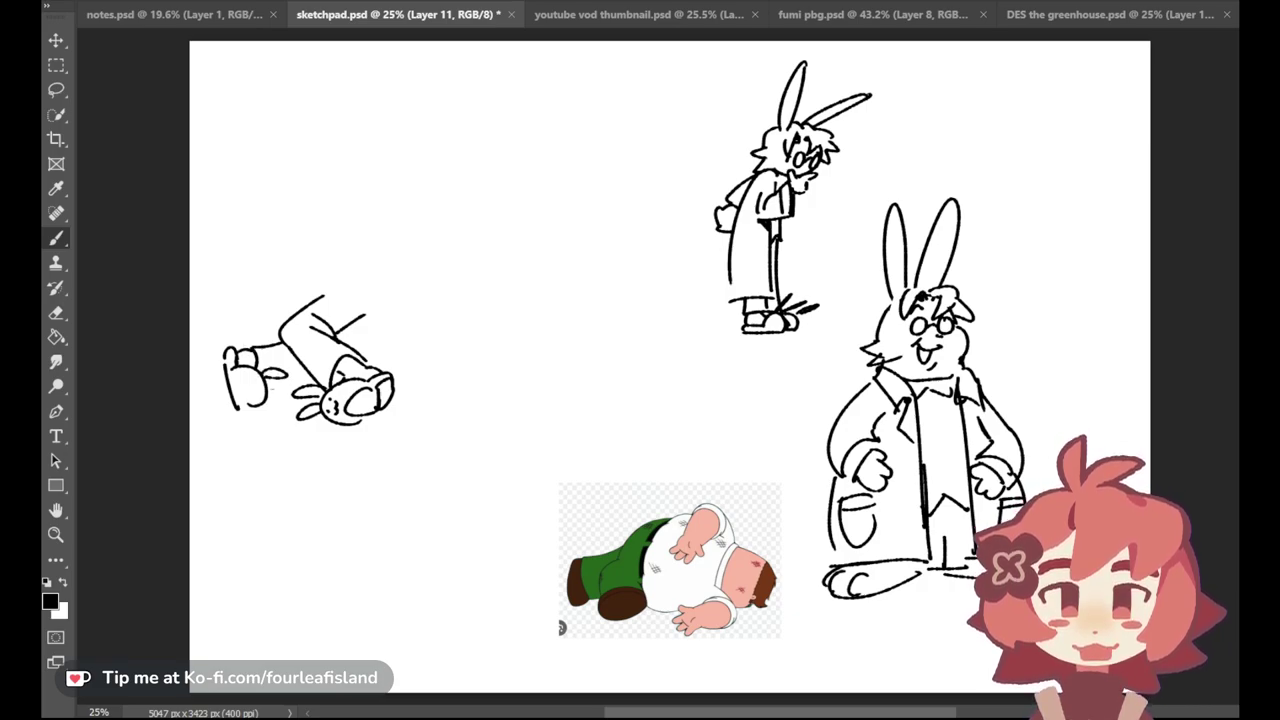
pyautogui.moveTo(284, 392); pyautogui.dragTo(247, 396)
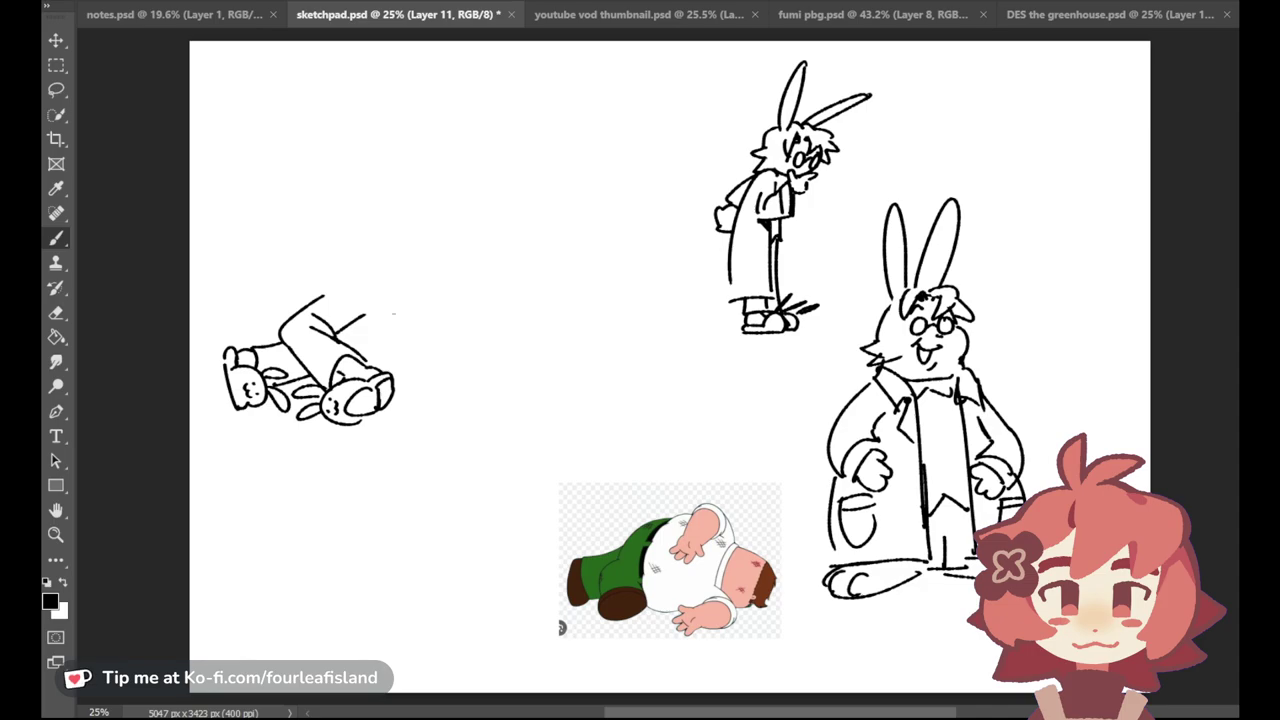
# Step: Draw the lying figure's hips and trouser folds up to the waistline
pyautogui.moveTo(355, 331); pyautogui.dragTo(371, 334)
pyautogui.moveTo(328, 295)
pyautogui.mouseDown()
pyautogui.moveTo(405, 284)
pyautogui.moveTo(393, 350)
pyautogui.mouseUp()
pyautogui.hotkey('ctrl', 'z')
pyautogui.hotkey('ctrl', 'z')
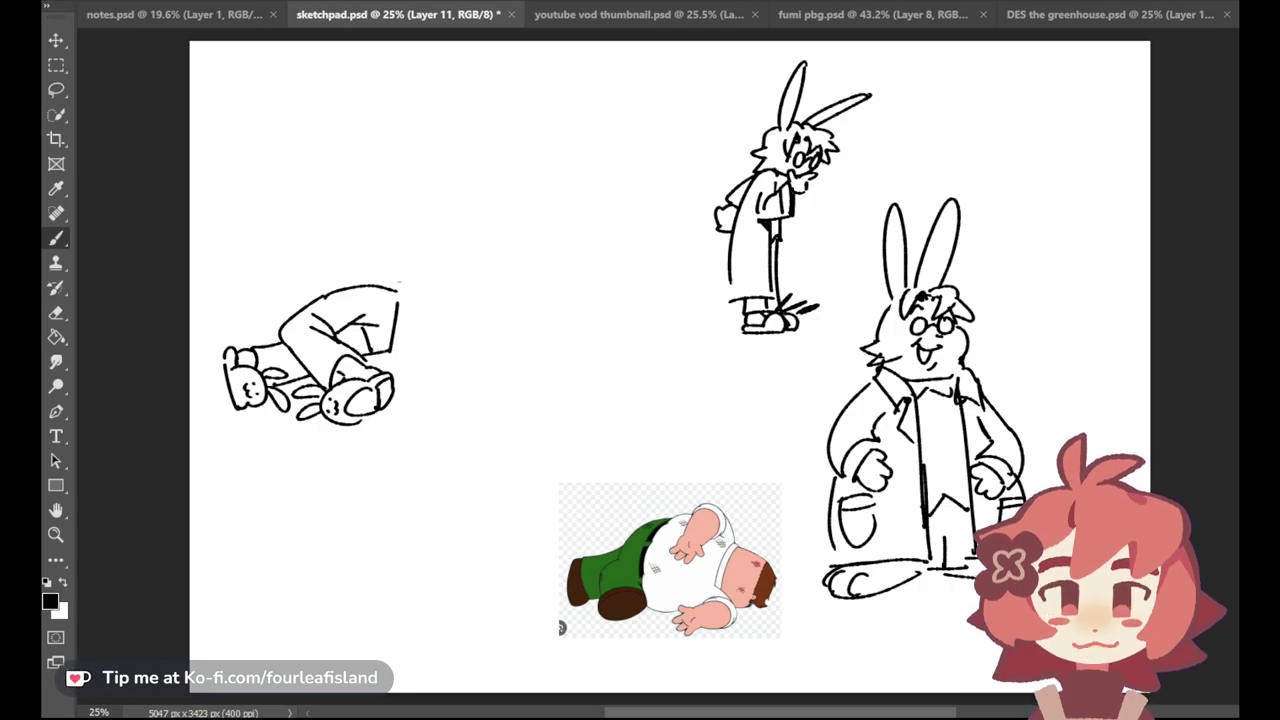
# Step: Draw the lying figure's upper arm bent over the torso with its spread-fingered hand
pyautogui.moveTo(439, 261)
pyautogui.mouseDown()
pyautogui.moveTo(418, 290)
pyautogui.moveTo(446, 262)
pyautogui.mouseUp()
pyautogui.hotkey('ctrl', 'z')
pyautogui.moveTo(447, 263)
pyautogui.mouseDown()
pyautogui.moveTo(462, 300)
pyautogui.moveTo(450, 265)
pyautogui.moveTo(447, 277)
pyautogui.mouseUp()
pyautogui.hotkey('ctrl', 'z')
pyautogui.hotkey('ctrl', 'z')
pyautogui.moveTo(448, 285); pyautogui.dragTo(432, 315)
pyautogui.moveTo(423, 267)
pyautogui.mouseDown()
pyautogui.moveTo(398, 332)
pyautogui.moveTo(430, 346)
pyautogui.mouseUp()
pyautogui.hotkey('ctrl', 'z')
pyautogui.hotkey('ctrl', 'z')
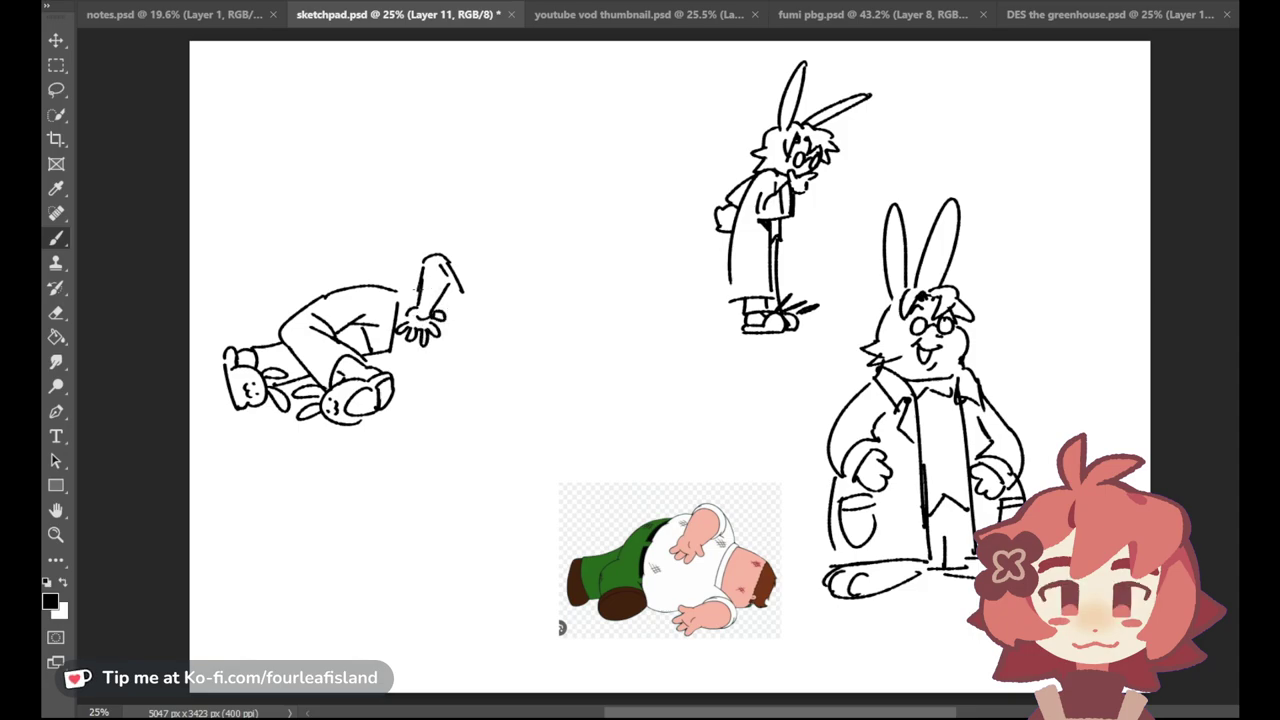
# Step: Add the sleeve cuff, the shirt's edges at the waist and the collar to the lying figure
pyautogui.moveTo(418, 291); pyautogui.dragTo(444, 280)
pyautogui.moveTo(428, 300)
pyautogui.mouseDown()
pyautogui.moveTo(451, 289)
pyautogui.moveTo(421, 290)
pyautogui.mouseUp()
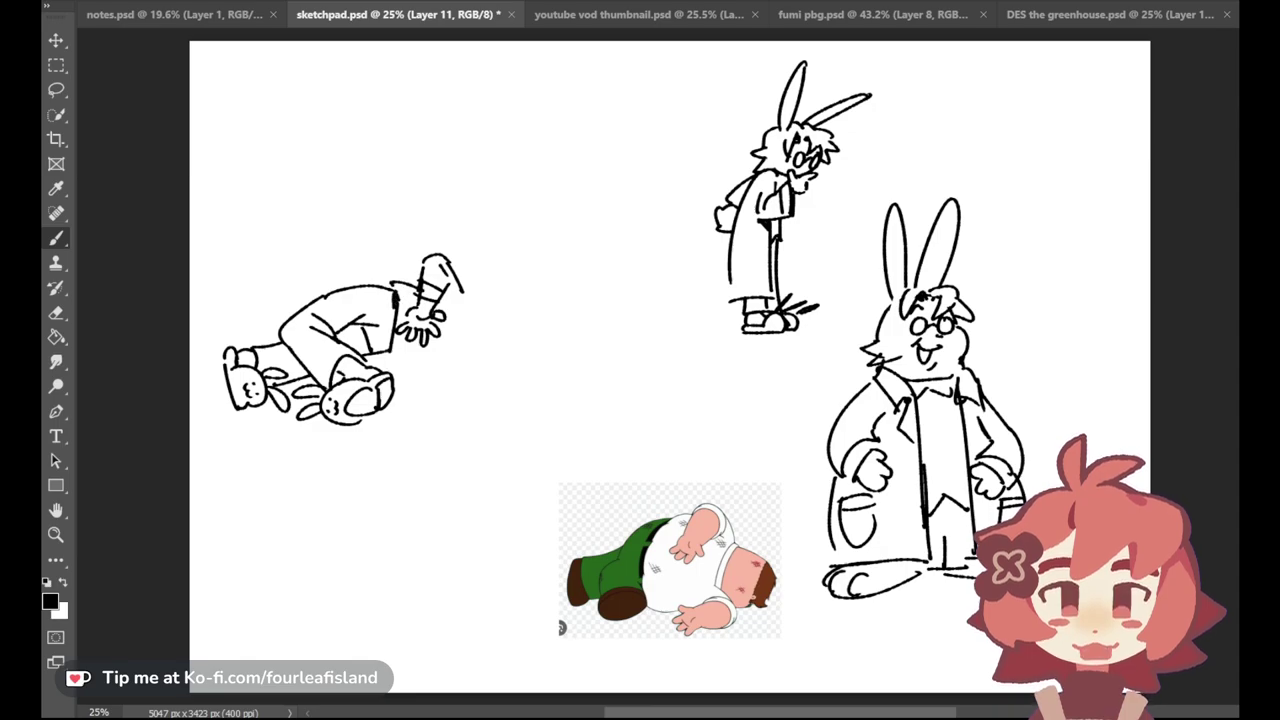
pyautogui.hotkey('ctrl', 'z')
pyautogui.moveTo(391, 354)
pyautogui.mouseDown()
pyautogui.moveTo(443, 351)
pyautogui.moveTo(431, 351)
pyautogui.mouseUp()
pyautogui.hotkey('ctrl', 'z')
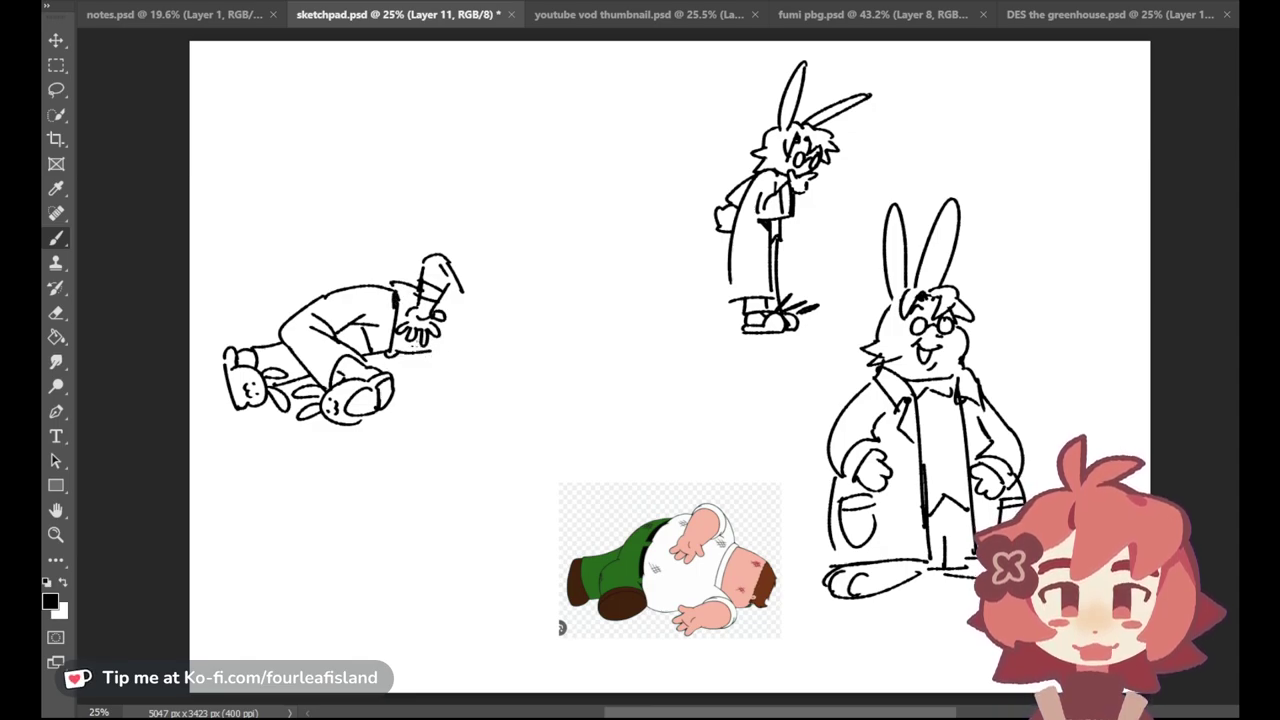
pyautogui.moveTo(463, 294); pyautogui.dragTo(471, 321)
pyautogui.hotkey('ctrl', 'z')
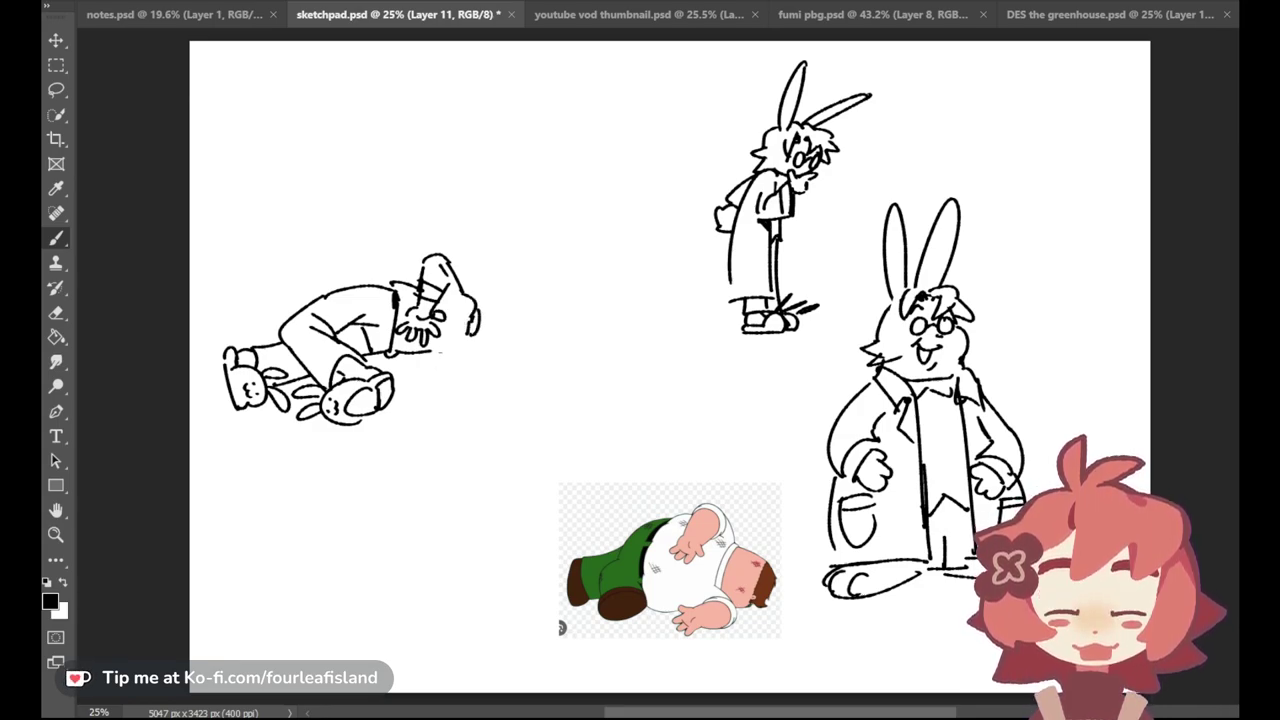
# Step: Draw the lying figure's lower arm bent along the floor, ending in a sleeve cuff
pyautogui.moveTo(426, 353)
pyautogui.mouseDown()
pyautogui.moveTo(458, 355)
pyautogui.moveTo(434, 367)
pyautogui.moveTo(443, 355)
pyautogui.moveTo(471, 374)
pyautogui.moveTo(428, 375)
pyautogui.moveTo(466, 372)
pyautogui.moveTo(436, 367)
pyautogui.moveTo(436, 382)
pyautogui.moveTo(486, 368)
pyautogui.mouseUp()
pyautogui.hotkey('ctrl', 'z')
pyautogui.hotkey('ctrl', 'z')
pyautogui.hotkey('ctrl', 'z')
pyautogui.hotkey('ctrl', 'z')
pyautogui.hotkey('ctrl', 'z')
pyautogui.hotkey('ctrl', 'z')
pyautogui.hotkey('ctrl', 'z')
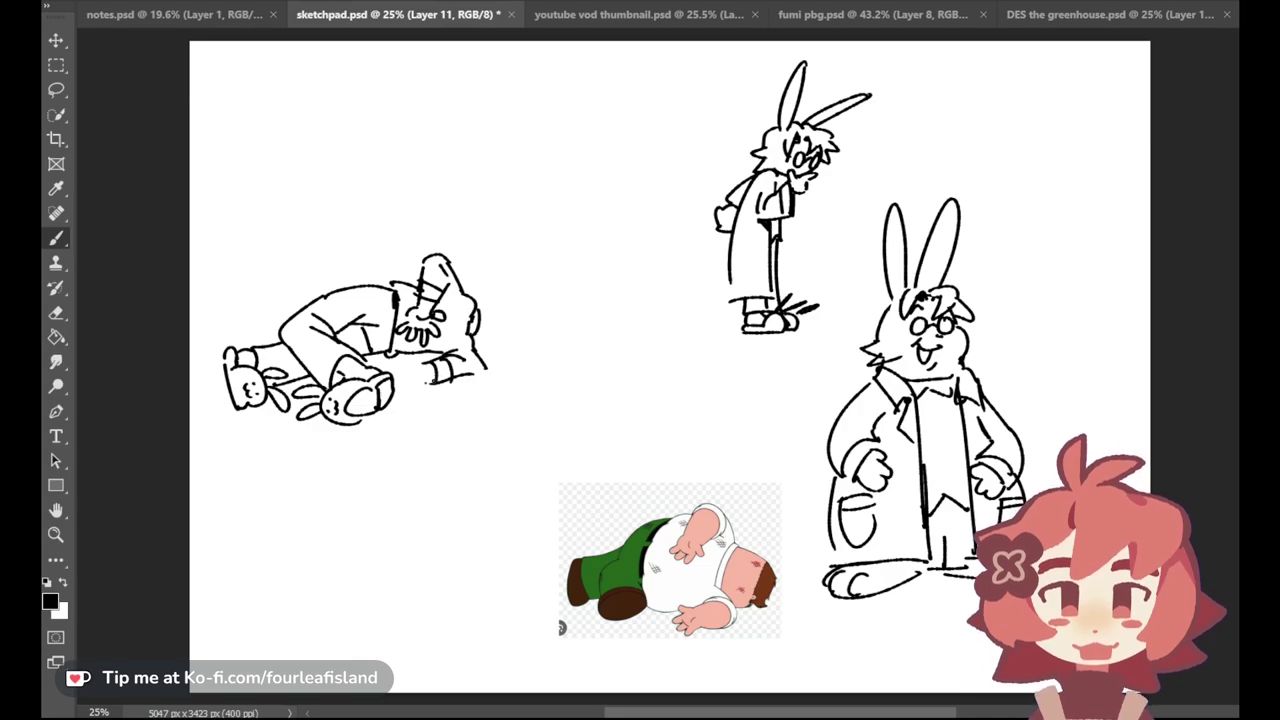
# Step: Draw the lying figure's open hand with spread fingers at the lower arm's cuff
pyautogui.moveTo(429, 379); pyautogui.dragTo(437, 383)
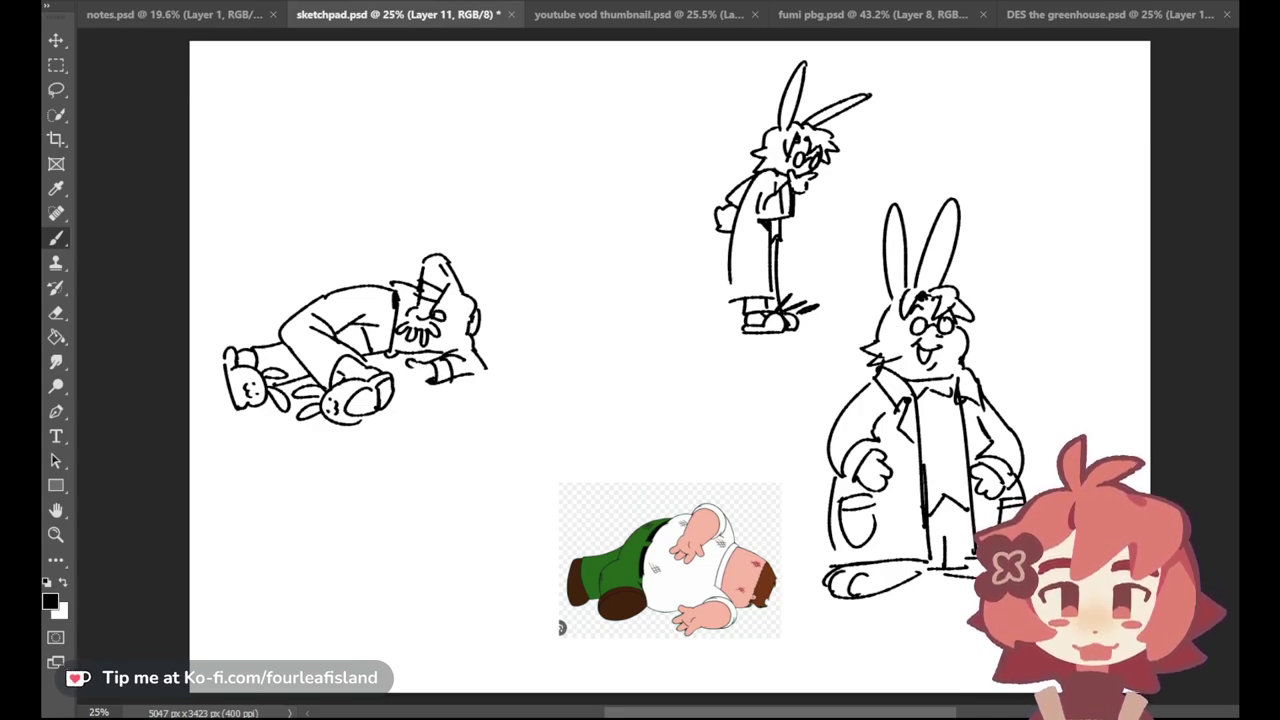
pyautogui.hotkey('ctrl', 'z')
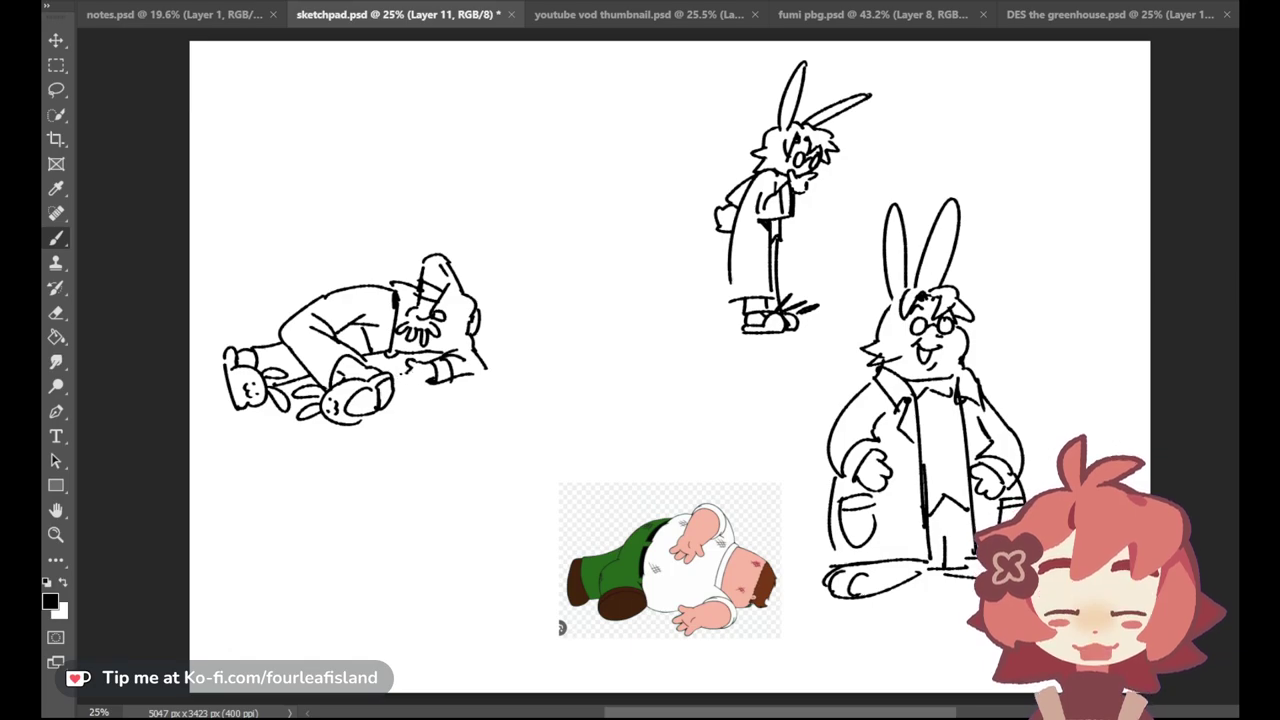
pyautogui.moveTo(410, 376)
pyautogui.mouseDown()
pyautogui.moveTo(401, 386)
pyautogui.moveTo(427, 392)
pyautogui.mouseUp()
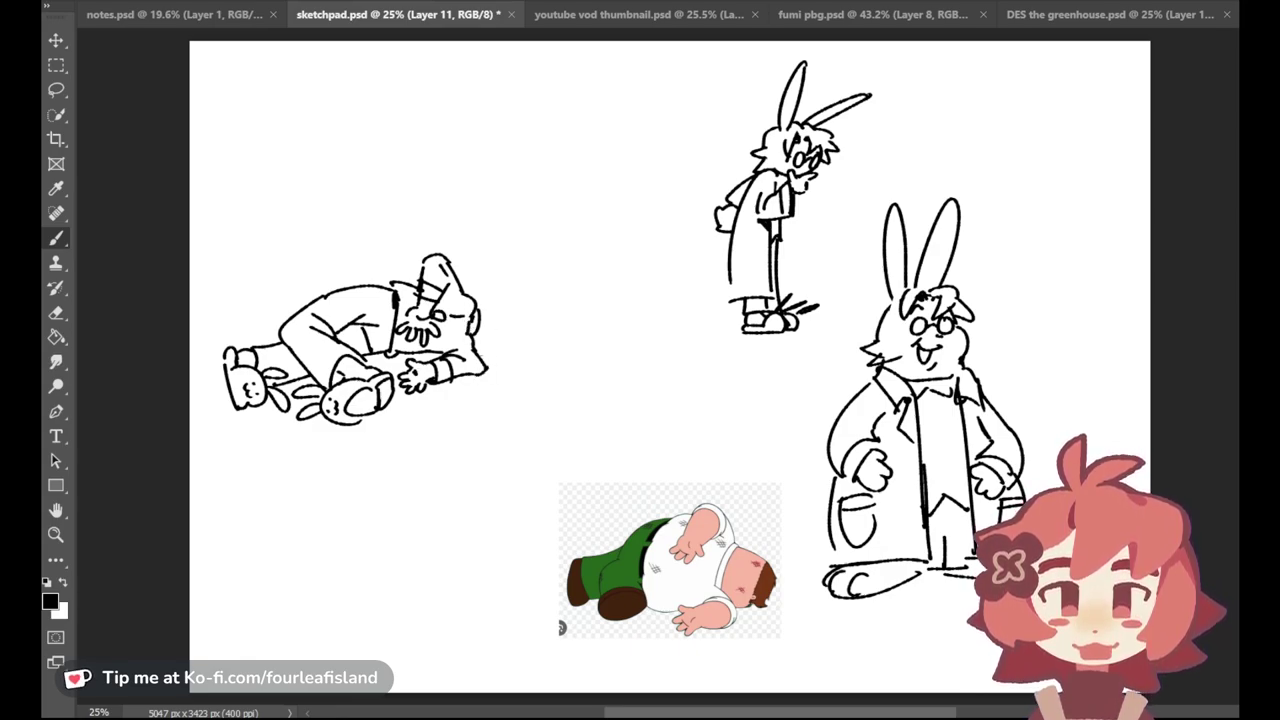
# Step: Draw the lying figure's cheek fur and the outline of its sideways head beside the collar
pyautogui.moveTo(484, 348); pyautogui.dragTo(506, 353)
pyautogui.hotkey('ctrl', 'z')
pyautogui.moveTo(479, 292)
pyautogui.mouseDown()
pyautogui.moveTo(515, 292)
pyautogui.moveTo(486, 299)
pyautogui.moveTo(533, 322)
pyautogui.moveTo(526, 334)
pyautogui.moveTo(518, 325)
pyautogui.mouseUp()
pyautogui.hotkey('ctrl', 'z')
pyautogui.hotkey('ctrl', 'z')
pyautogui.hotkey('ctrl', 'z')
pyautogui.hotkey('ctrl', 'z')
pyautogui.hotkey('ctrl', 'z')
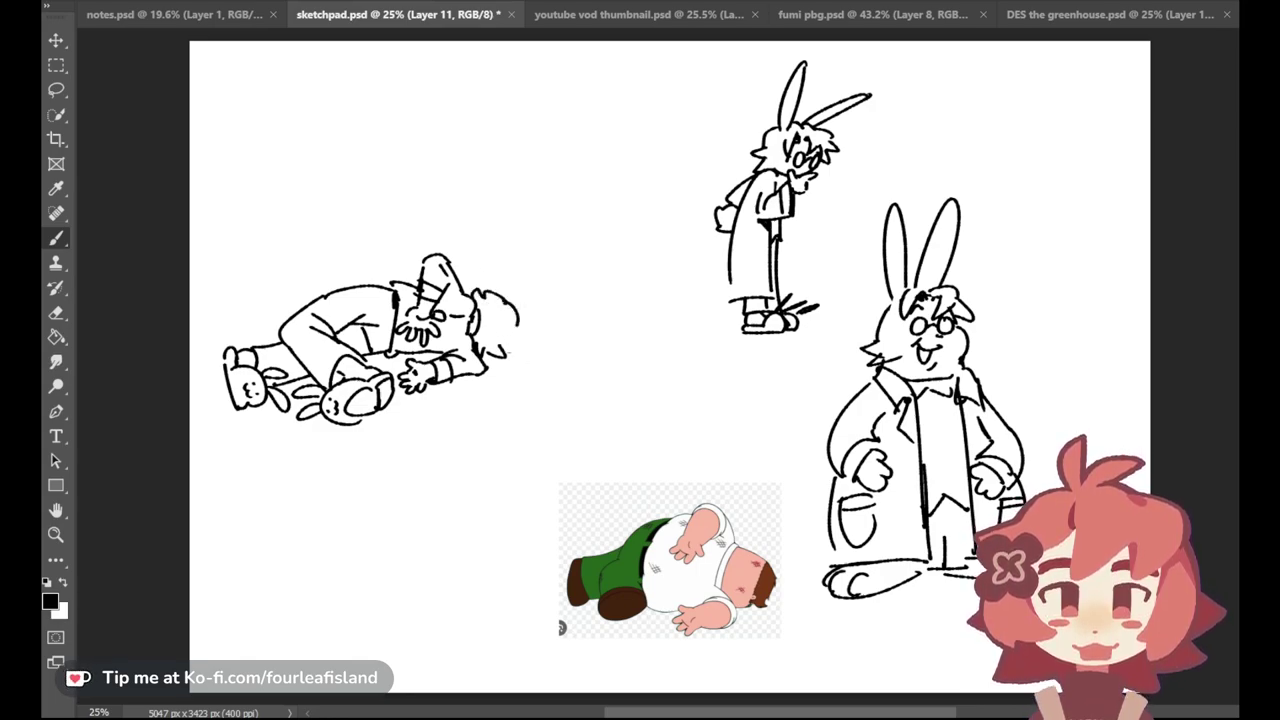
# Step: Draw the lying figure's two long ears stretching out horizontally from the head
pyautogui.moveTo(500, 348); pyautogui.dragTo(594, 348)
pyautogui.hotkey('ctrl', 'z')
pyautogui.moveTo(508, 348); pyautogui.dragTo(593, 346)
pyautogui.moveTo(508, 342); pyautogui.dragTo(593, 346)
pyautogui.hotkey('ctrl', 'z')
pyautogui.hotkey('ctrl', 'z')
pyautogui.moveTo(520, 320)
pyautogui.mouseDown()
pyautogui.moveTo(601, 325)
pyautogui.moveTo(516, 344)
pyautogui.mouseUp()
pyautogui.moveTo(524, 326); pyautogui.dragTo(516, 346)
pyautogui.hotkey('ctrl', 'z')
pyautogui.hotkey('ctrl', 'z')
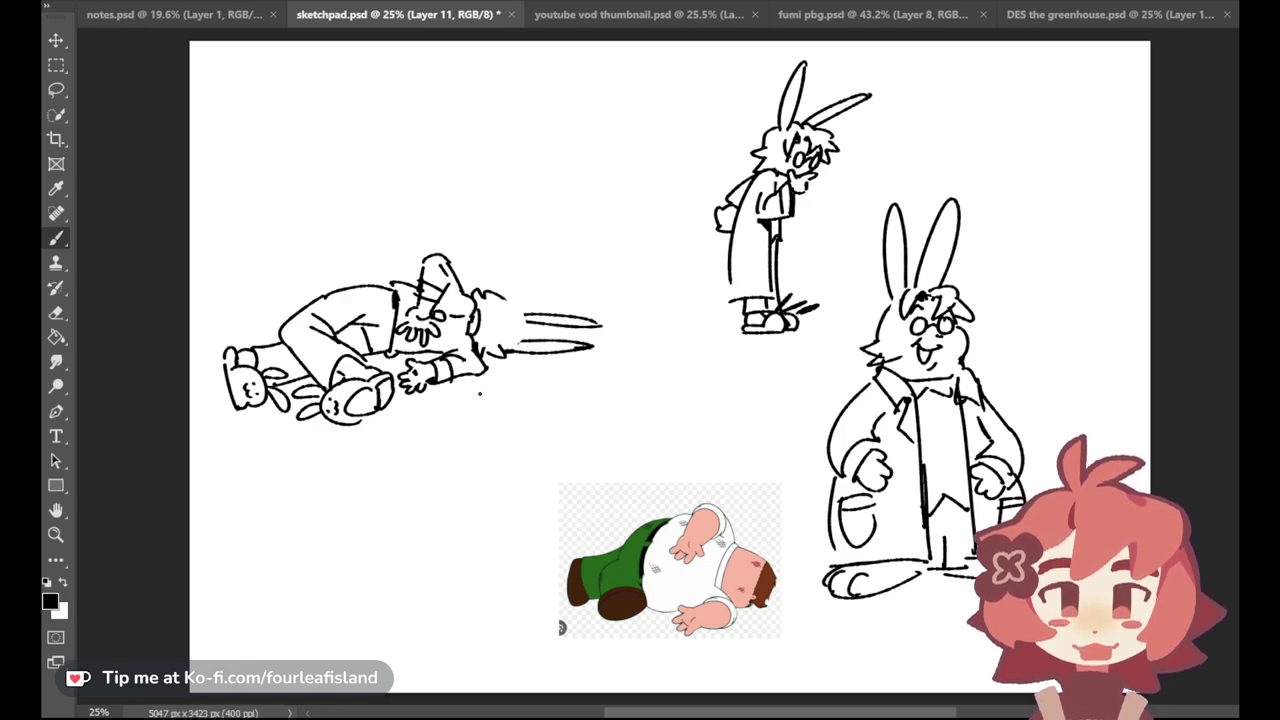
# Step: Add the hair tufts around the lying figure's head and the closed-eye facial lines
pyautogui.moveTo(522, 314)
pyautogui.mouseDown()
pyautogui.moveTo(518, 340)
pyautogui.moveTo(511, 291)
pyautogui.mouseUp()
pyautogui.hotkey('ctrl', 'z')
pyautogui.hotkey('ctrl', 'z')
pyautogui.hotkey('ctrl', 'z')
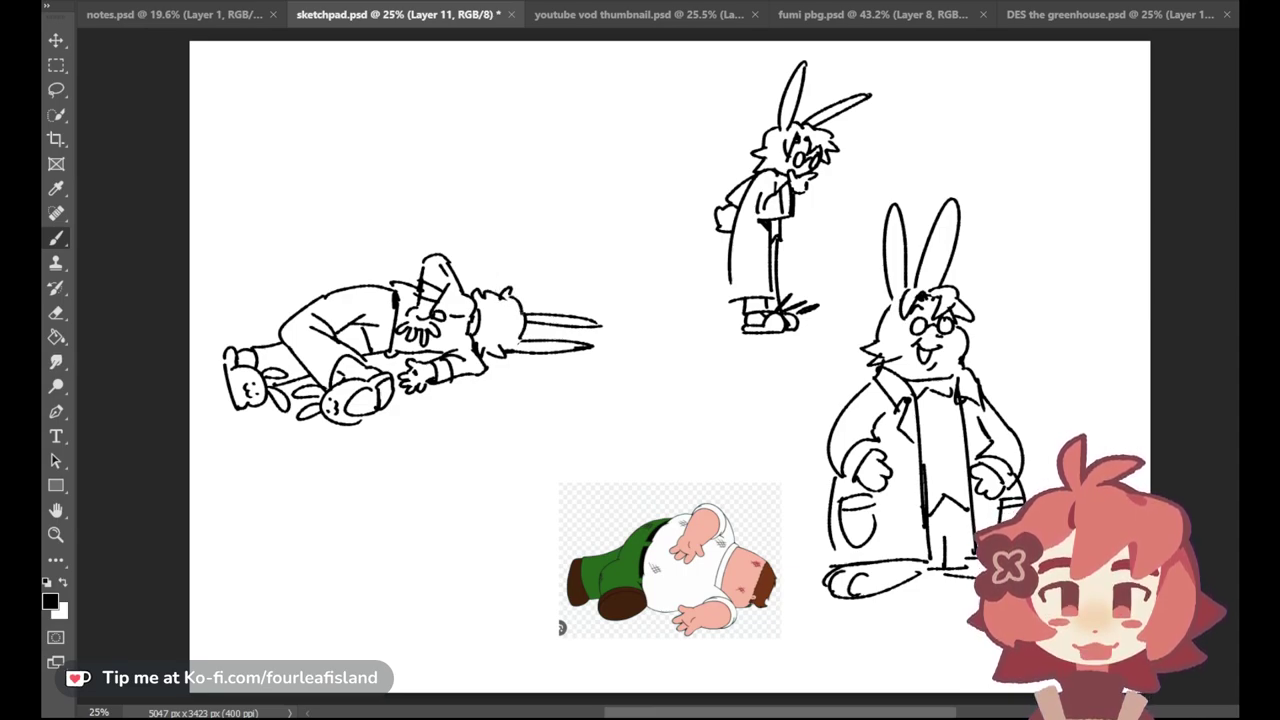
pyautogui.moveTo(493, 328)
pyautogui.mouseDown()
pyautogui.moveTo(507, 348)
pyautogui.moveTo(497, 336)
pyautogui.mouseUp()
pyautogui.hotkey('ctrl', 'z')
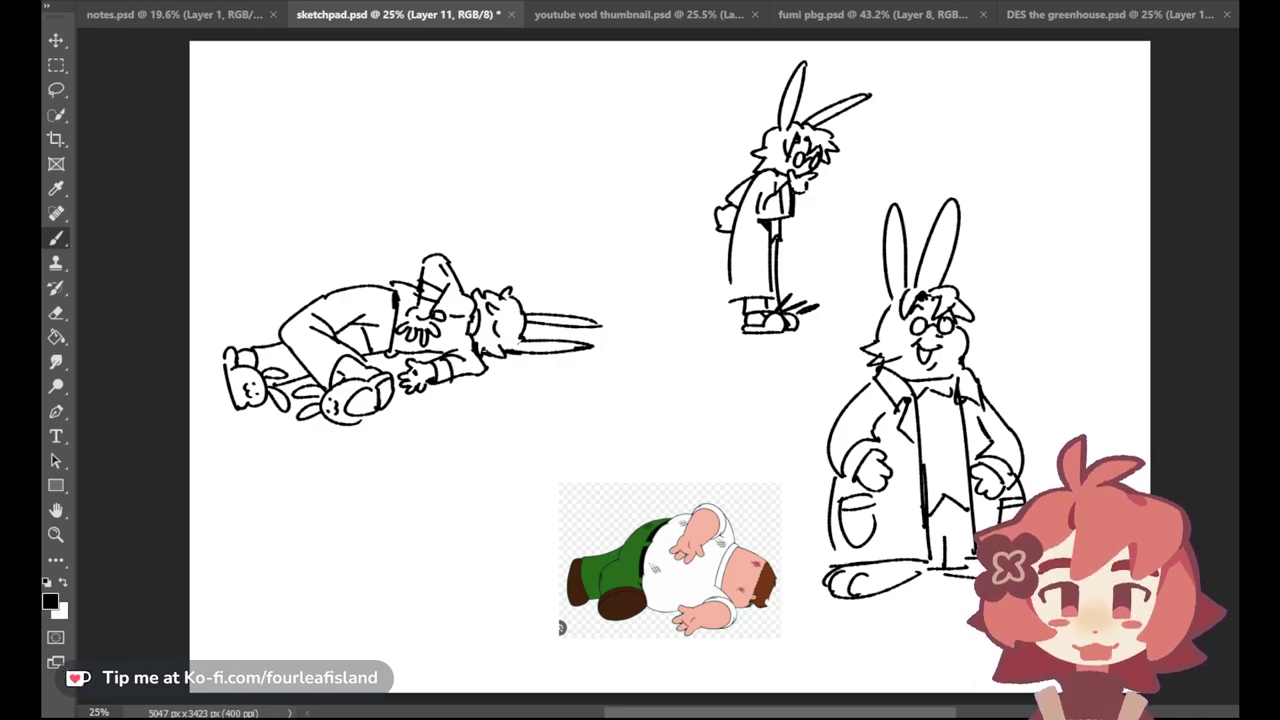
# Step: Fill the gaps beneath the lying figure's legs and behind its slipper with solid black shadows
pyautogui.moveTo(363, 357)
pyautogui.mouseDown()
pyautogui.moveTo(386, 355)
pyautogui.moveTo(374, 356)
pyautogui.mouseUp()
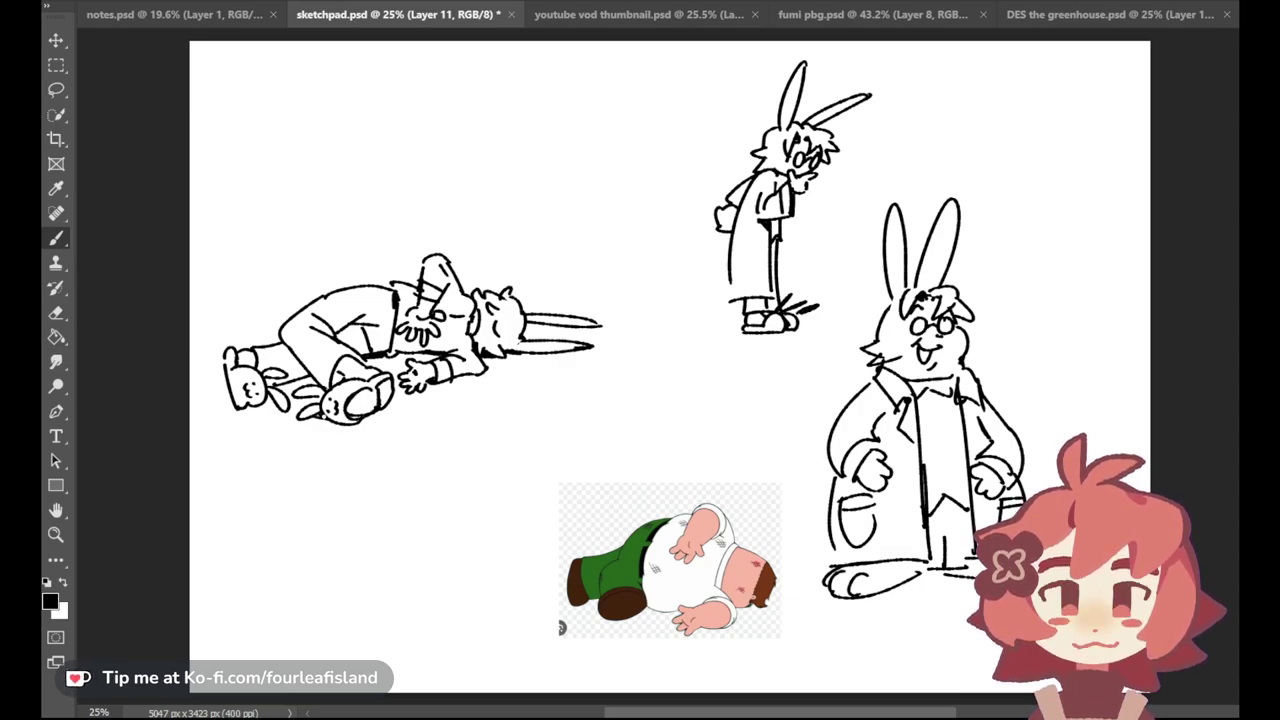
pyautogui.moveTo(212, 389)
pyautogui.mouseDown()
pyautogui.moveTo(230, 386)
pyautogui.moveTo(234, 402)
pyautogui.moveTo(312, 377)
pyautogui.mouseUp()
pyautogui.hotkey('ctrl', 'z')
pyautogui.hotkey('ctrl', 'z')
pyautogui.moveTo(298, 386); pyautogui.dragTo(310, 379)
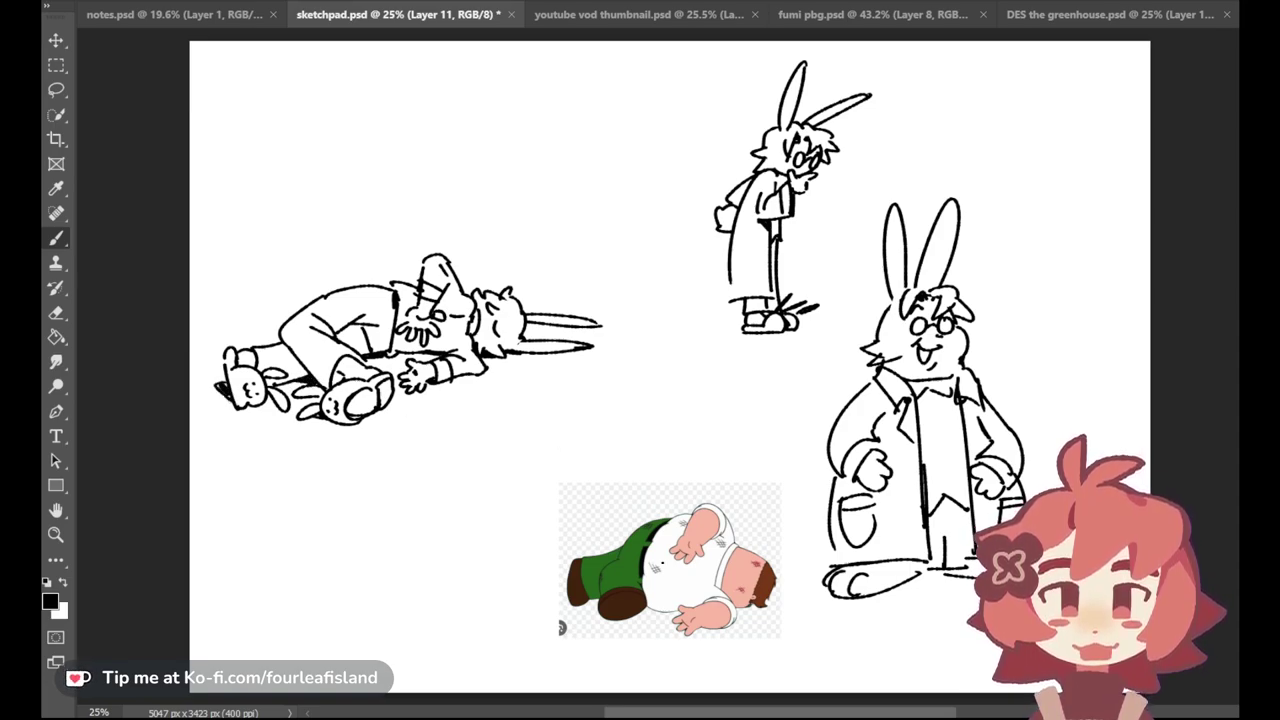
# Step: Move the lying figure toward the middle of the canvas and delete the cartoon reference image
pyautogui.click(58, 42)
pyautogui.moveTo(436, 328); pyautogui.dragTo(586, 384)
pyautogui.moveTo(402, 446); pyautogui.dragTo(470, 444)
pyautogui.press('Delete')
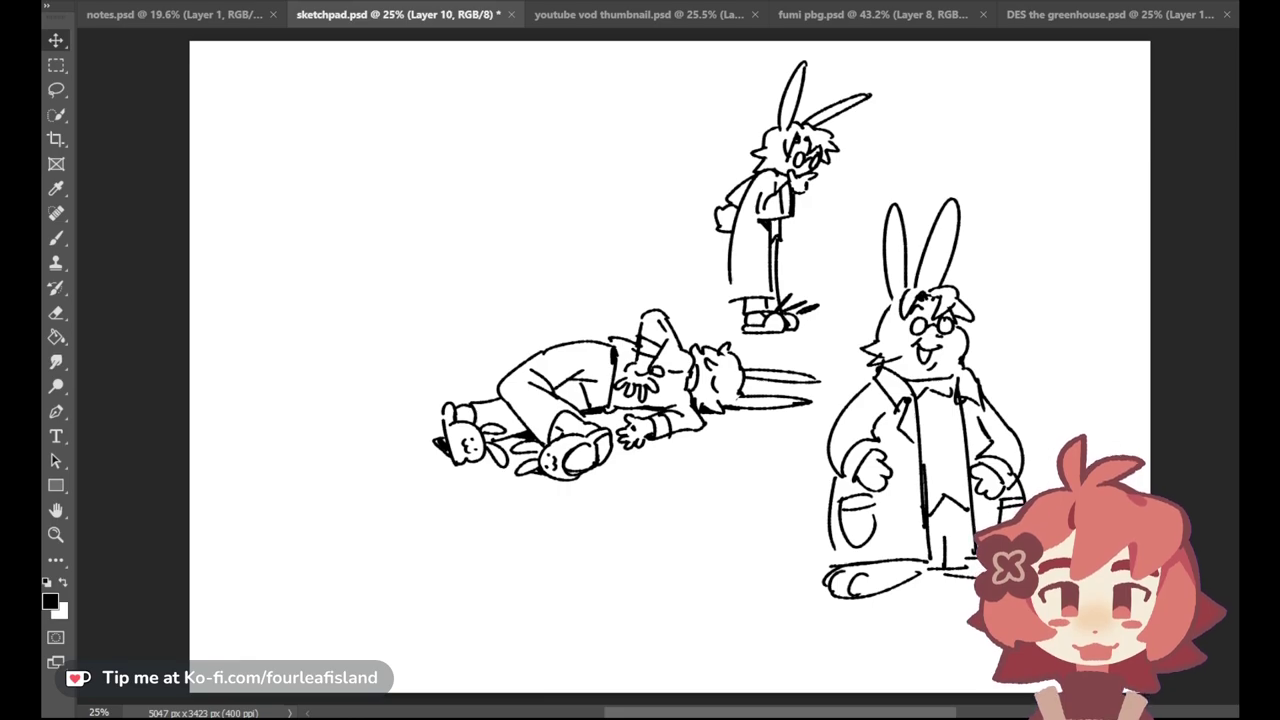
# Step: Rearrange the rabbit poses: large coat figure far left, thinking figure beside it, lying figure along the bottom
pyautogui.moveTo(700, 385); pyautogui.dragTo(102, 453)
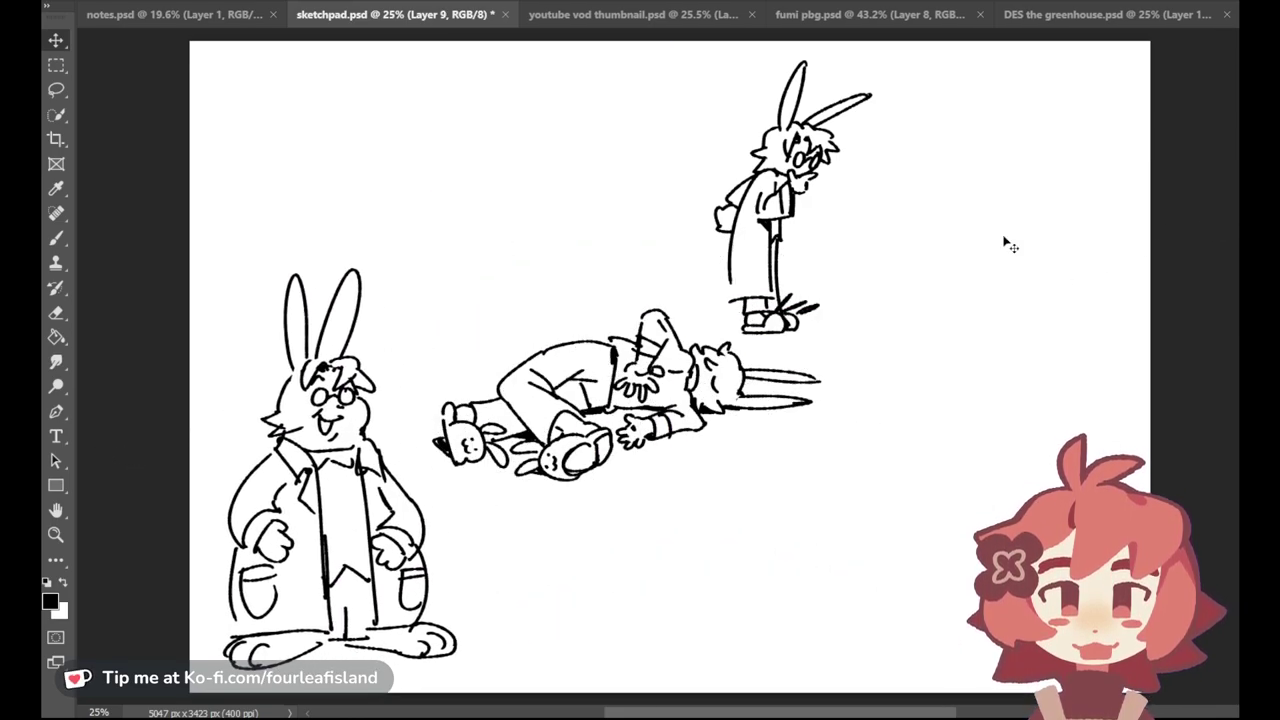
pyautogui.click(690, 380)
pyautogui.moveTo(690, 382); pyautogui.dragTo(733, 557)
pyautogui.click(360, 460)
pyautogui.hotkey('alt', '[')
pyautogui.moveTo(860, 224); pyautogui.dragTo(620, 412)
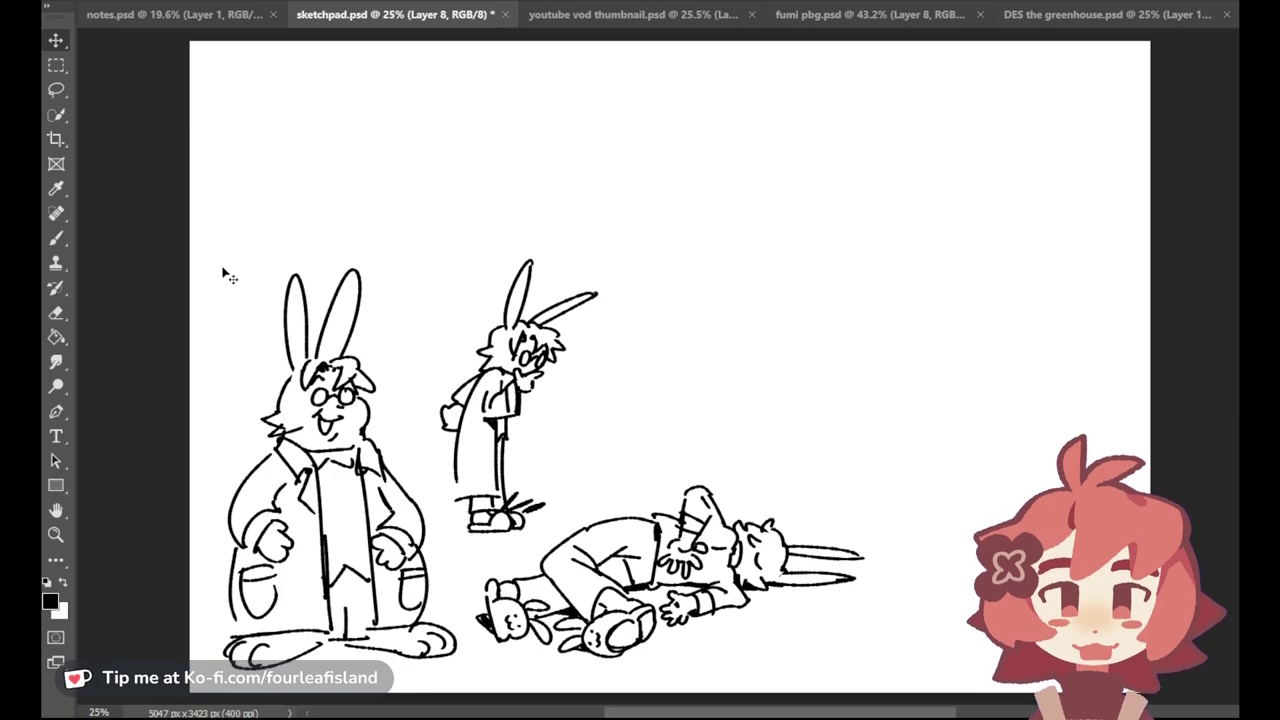
# Step: Draw a small child's round head above the lying figure's ears, with eyes, freckles and straight side strands
pyautogui.press('b')
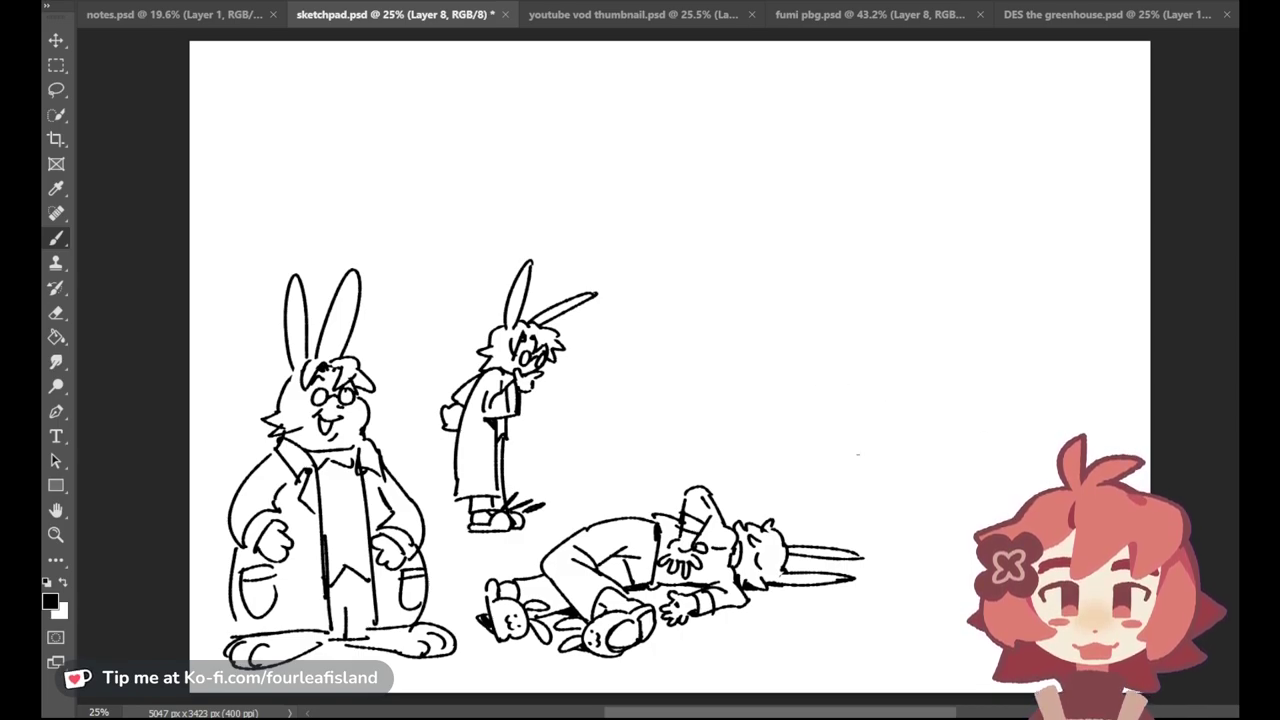
pyautogui.moveTo(834, 388)
pyautogui.mouseDown()
pyautogui.moveTo(817, 426)
pyautogui.moveTo(838, 390)
pyautogui.mouseUp()
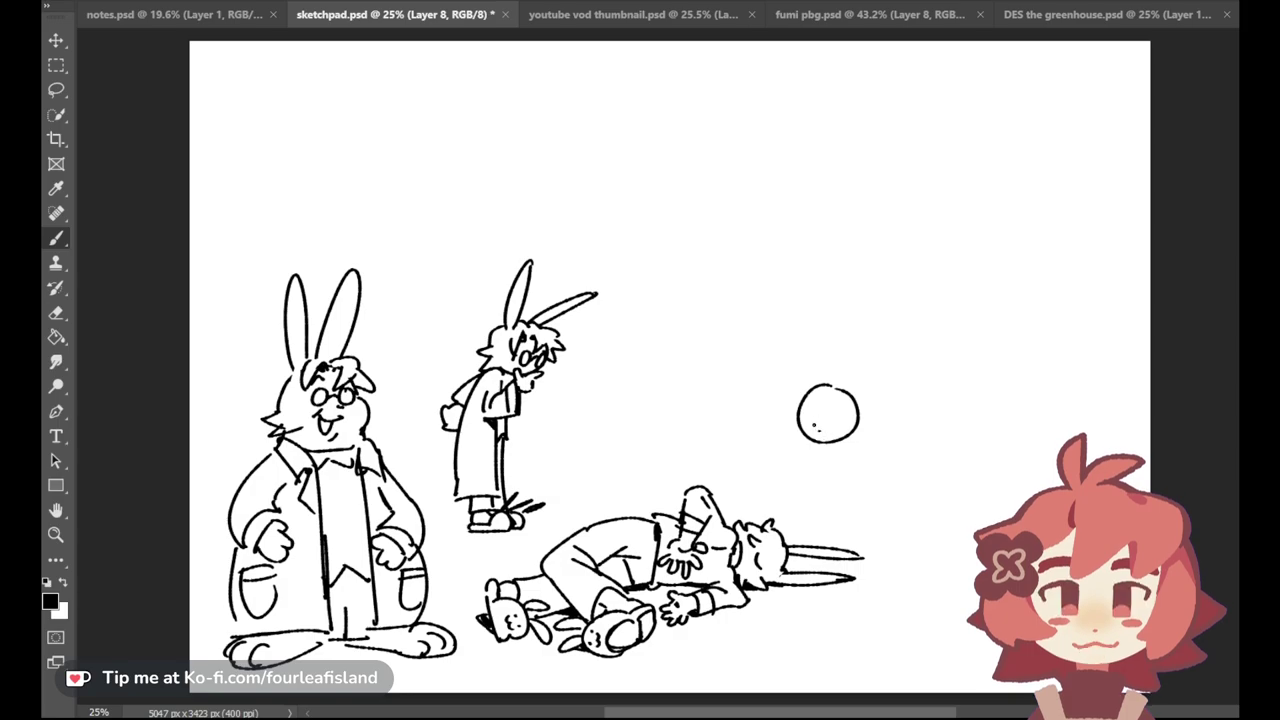
pyautogui.click(831, 425)
pyautogui.moveTo(829, 413); pyautogui.dragTo(861, 451)
pyautogui.hotkey('ctrl', 'z')
pyautogui.click(812, 414)
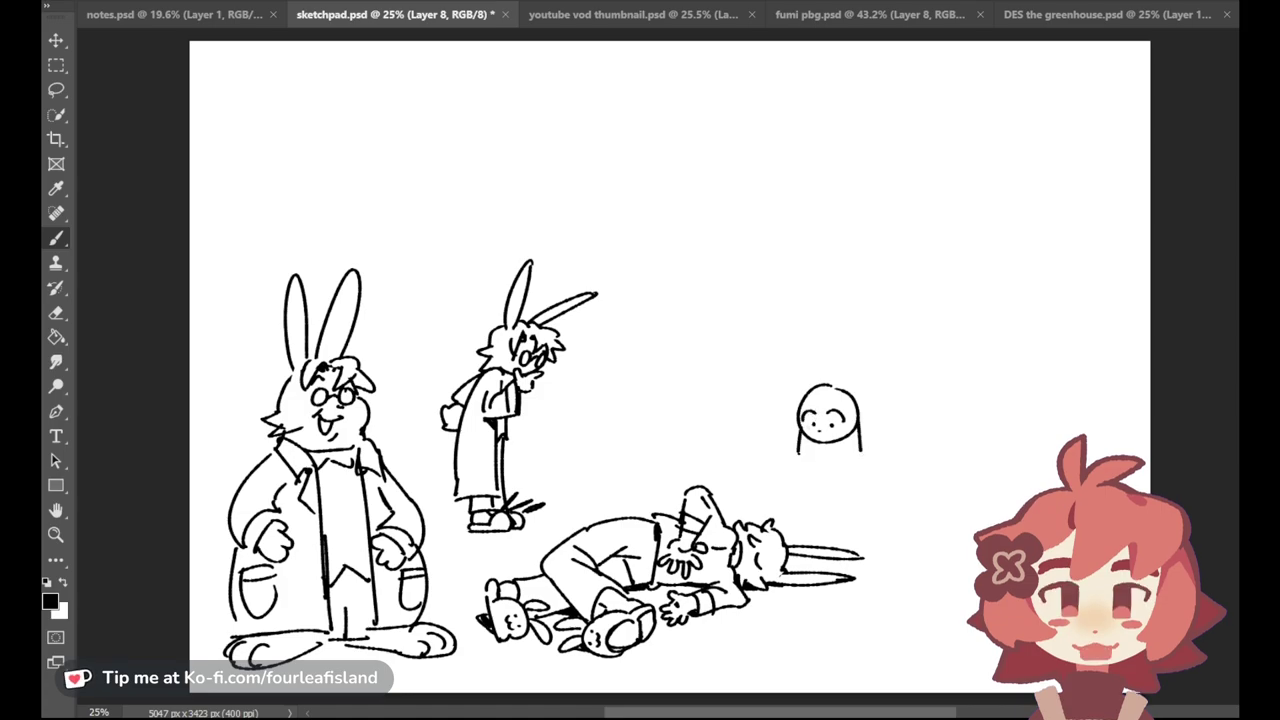
# Step: Add the child's bangs, the tufts on both sides of the head and a sprout of hair on top
pyautogui.moveTo(811, 402); pyautogui.dragTo(829, 411)
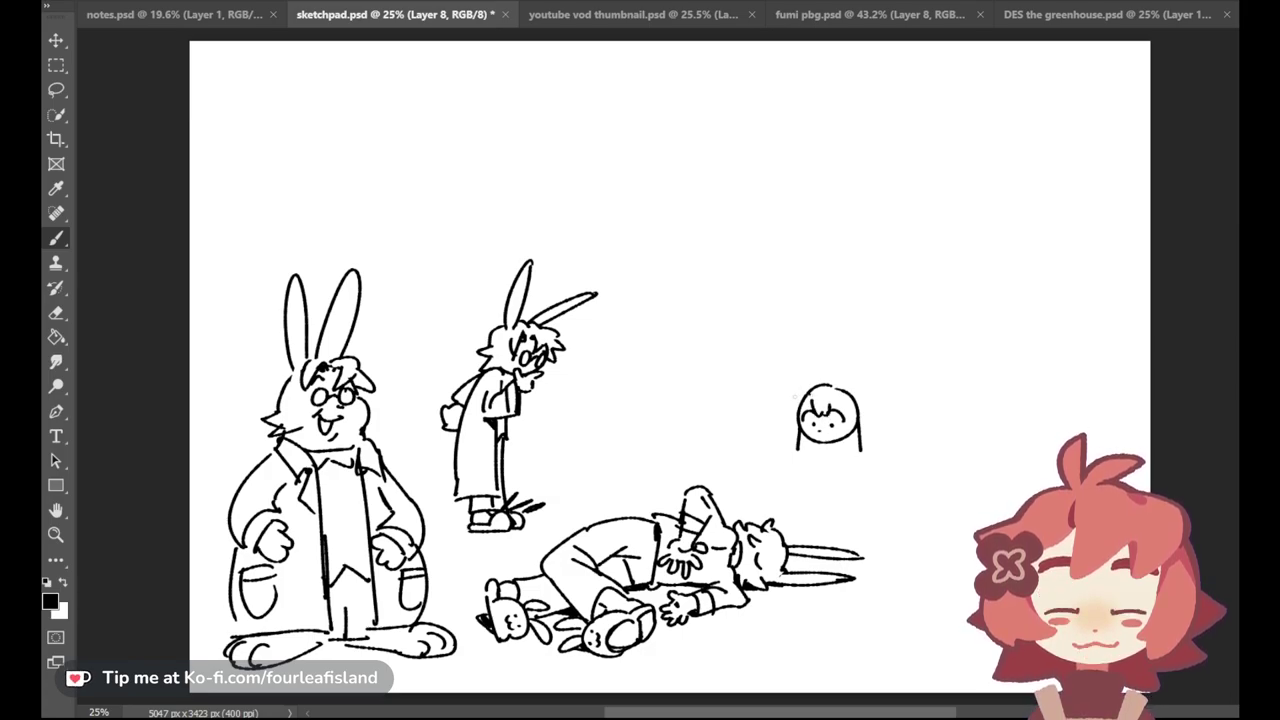
pyautogui.moveTo(798, 392)
pyautogui.mouseDown()
pyautogui.moveTo(782, 418)
pyautogui.moveTo(798, 434)
pyautogui.mouseUp()
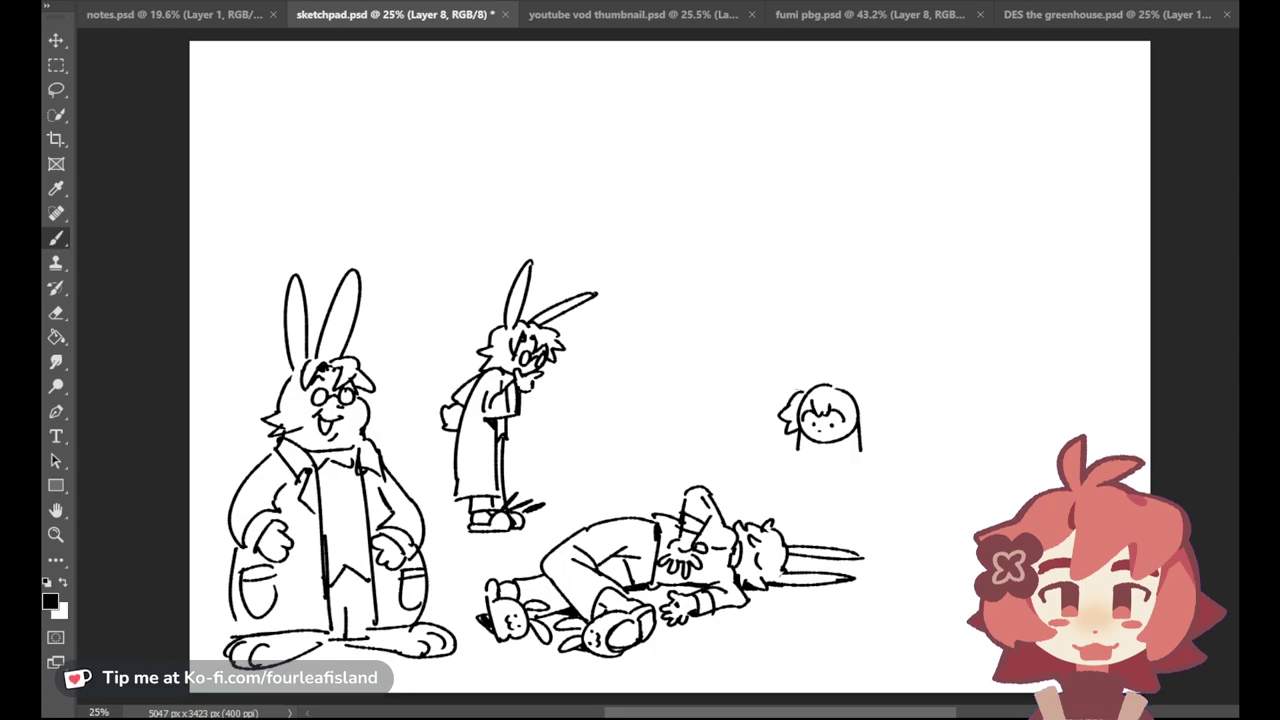
pyautogui.moveTo(798, 392)
pyautogui.mouseDown()
pyautogui.moveTo(789, 378)
pyautogui.moveTo(853, 391)
pyautogui.moveTo(870, 424)
pyautogui.mouseUp()
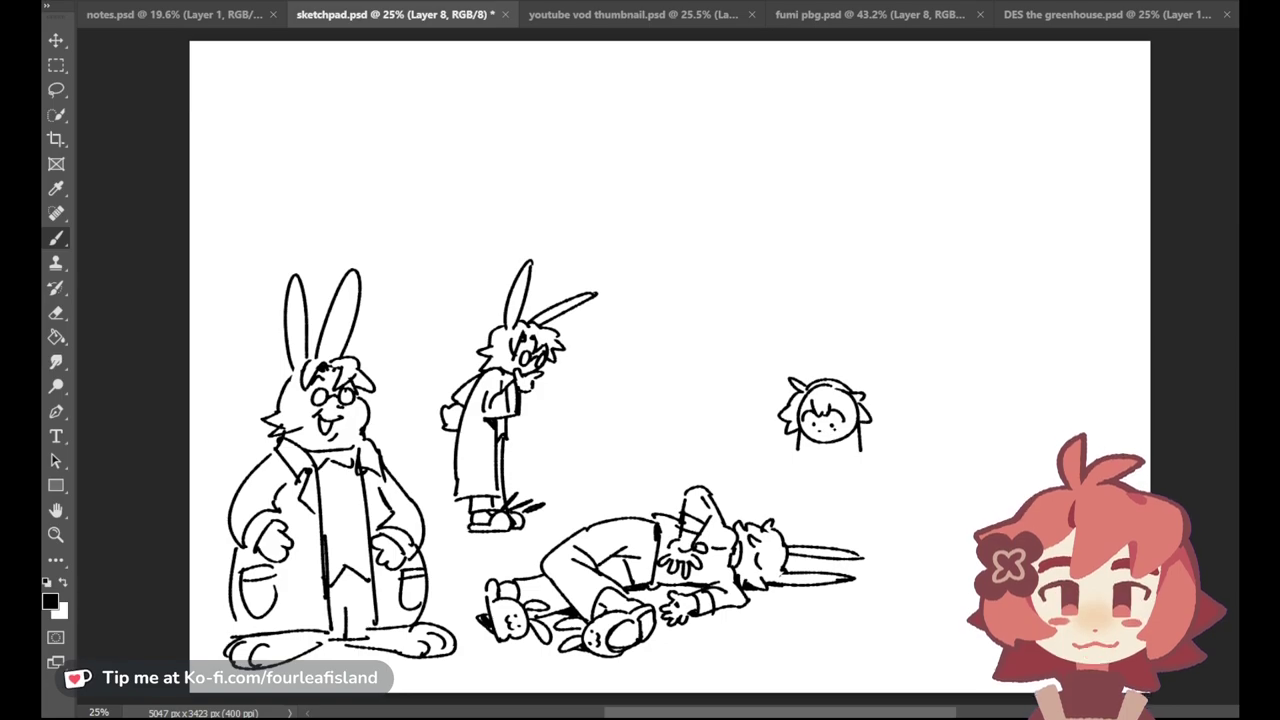
pyautogui.click(843, 432)
pyautogui.hotkey('ctrl', 'z')
# Step: Draw the child's flower hair clip and the outline of the shirt's torso below the head
pyautogui.moveTo(801, 446); pyautogui.dragTo(811, 483)
pyautogui.hotkey('ctrl', 'z')
pyautogui.moveTo(852, 404); pyautogui.dragTo(856, 398)
pyautogui.hotkey('ctrl', 'z')
pyautogui.moveTo(812, 450); pyautogui.dragTo(806, 492)
pyautogui.moveTo(802, 493)
pyautogui.mouseDown()
pyautogui.moveTo(875, 496)
pyautogui.moveTo(802, 496)
pyautogui.moveTo(857, 497)
pyautogui.moveTo(852, 472)
pyautogui.moveTo(867, 471)
pyautogui.mouseUp()
pyautogui.hotkey('ctrl', 'z')
pyautogui.hotkey('ctrl', 'z')
pyautogui.hotkey('ctrl', 'z')
pyautogui.hotkey('ctrl', 'z')
pyautogui.hotkey('ctrl', 'z')
pyautogui.hotkey('ctrl', 'z')
pyautogui.hotkey('ctrl', 'z')
pyautogui.hotkey('ctrl', 'z')
pyautogui.hotkey('ctrl', 'z')
# Step: Draw the child's sleeve hanging down along the side of the shirt
pyautogui.moveTo(868, 442)
pyautogui.mouseDown()
pyautogui.moveTo(877, 468)
pyautogui.moveTo(857, 498)
pyautogui.mouseUp()
pyautogui.hotkey('ctrl', 'z')
pyautogui.hotkey('ctrl', 'z')
pyautogui.hotkey('ctrl', 'z')
pyautogui.moveTo(874, 480)
pyautogui.mouseDown()
pyautogui.moveTo(861, 501)
pyautogui.moveTo(877, 500)
pyautogui.mouseUp()
pyautogui.hotkey('ctrl', 'z')
pyautogui.hotkey('ctrl', 'z')
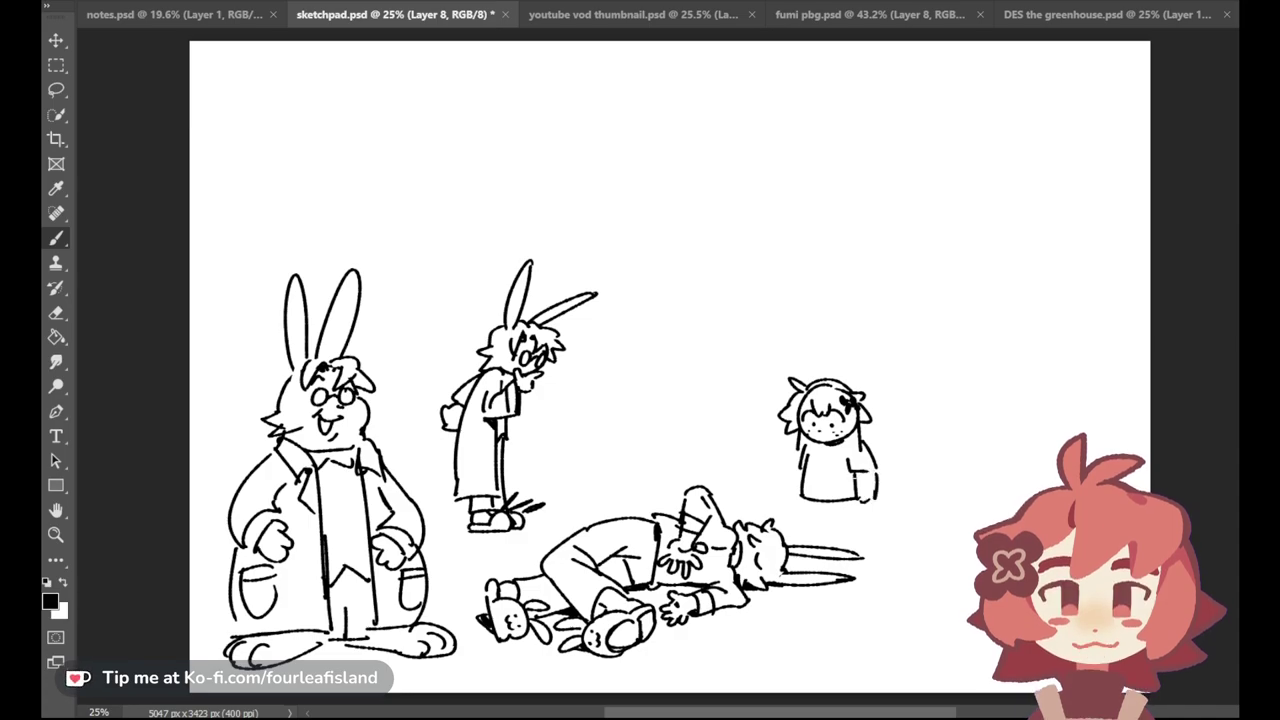
# Step: Add the child's small hand below the sleeve and the top of the shorts beneath the shirt
pyautogui.moveTo(801, 468)
pyautogui.mouseDown()
pyautogui.moveTo(794, 500)
pyautogui.moveTo(868, 513)
pyautogui.moveTo(798, 523)
pyautogui.moveTo(854, 513)
pyautogui.moveTo(812, 535)
pyautogui.mouseUp()
pyautogui.hotkey('ctrl', 'z')
pyautogui.hotkey('ctrl', 'z')
pyautogui.hotkey('ctrl', 'z')
pyautogui.hotkey('ctrl', 'z')
pyautogui.hotkey('ctrl', 'z')
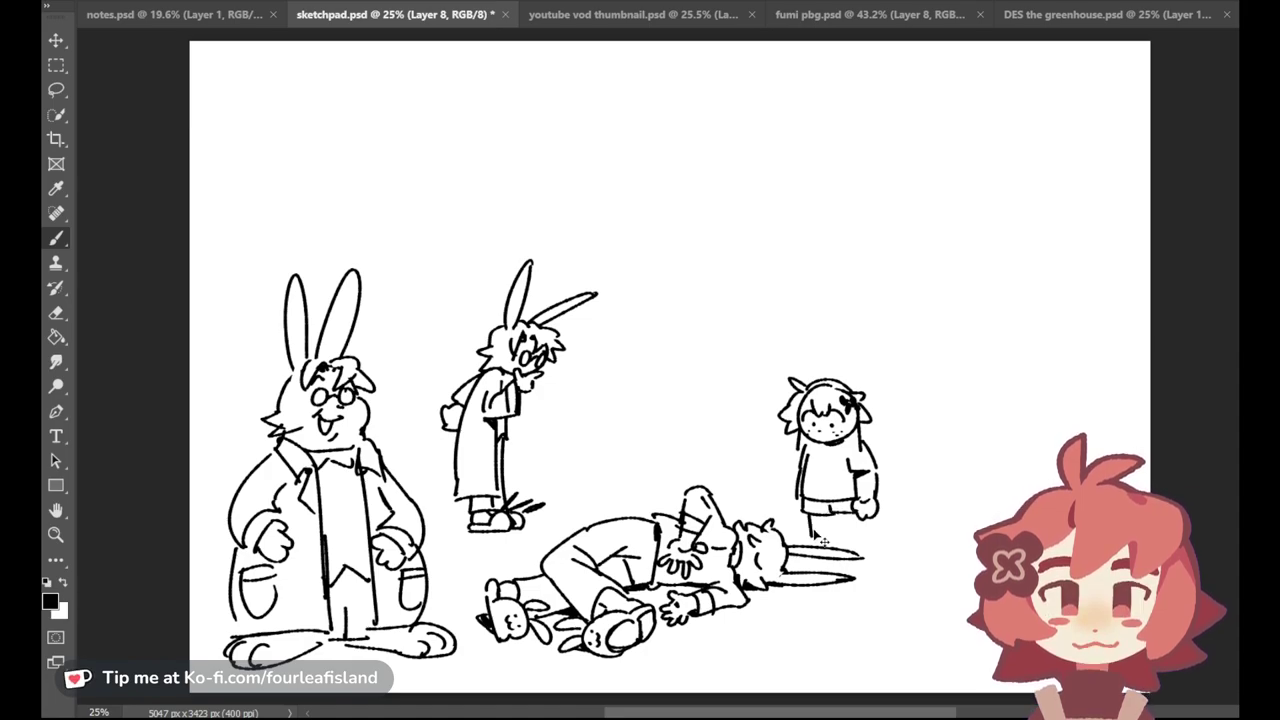
pyautogui.hotkey('ctrl', 'z')
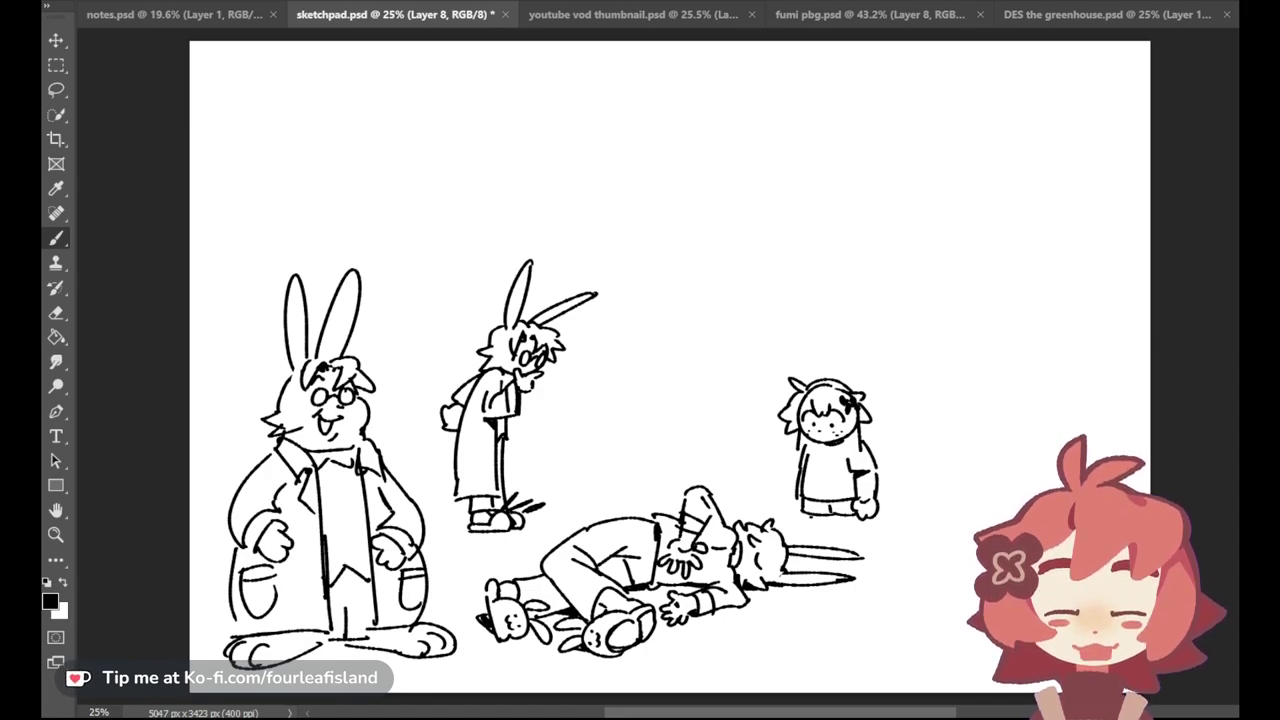
# Step: Draw the child's two short legs below the shirt
pyautogui.moveTo(838, 516)
pyautogui.mouseDown()
pyautogui.moveTo(838, 544)
pyautogui.moveTo(869, 548)
pyautogui.moveTo(834, 536)
pyautogui.mouseUp()
pyautogui.hotkey('ctrl', 'z')
pyautogui.hotkey('ctrl', 'z')
pyautogui.hotkey('ctrl', 'z')
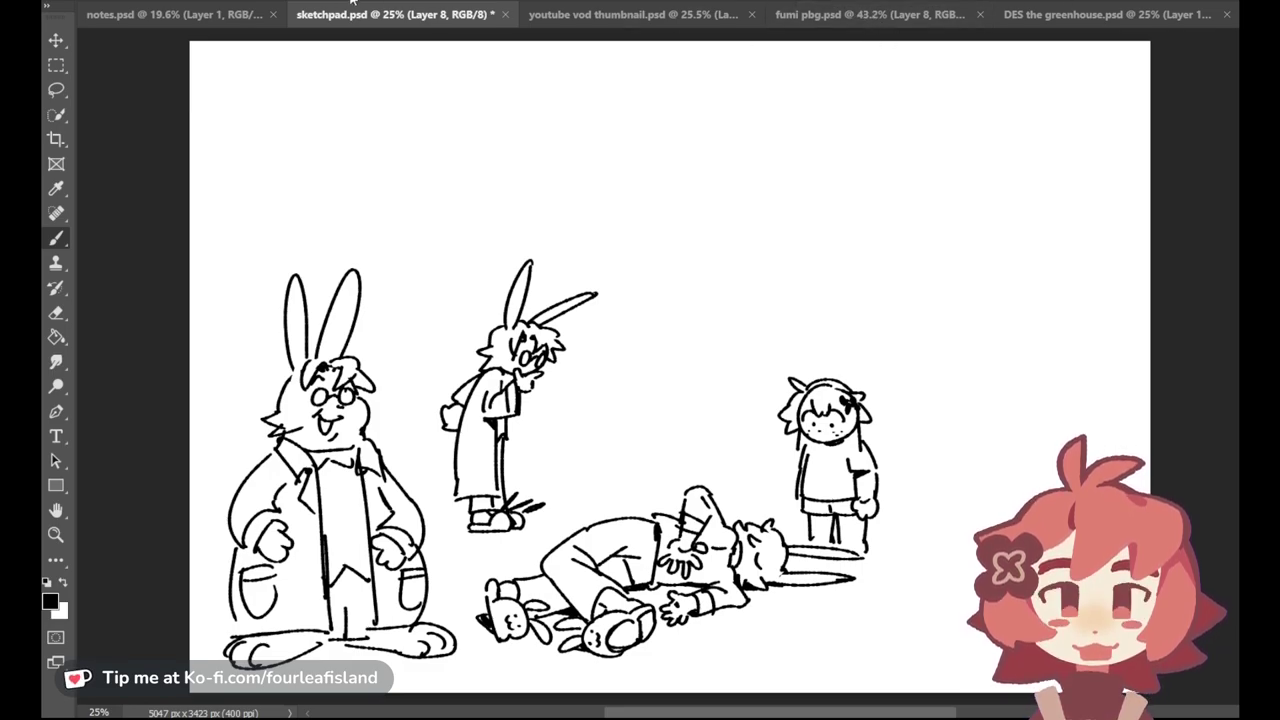
pyautogui.click(700, 14)
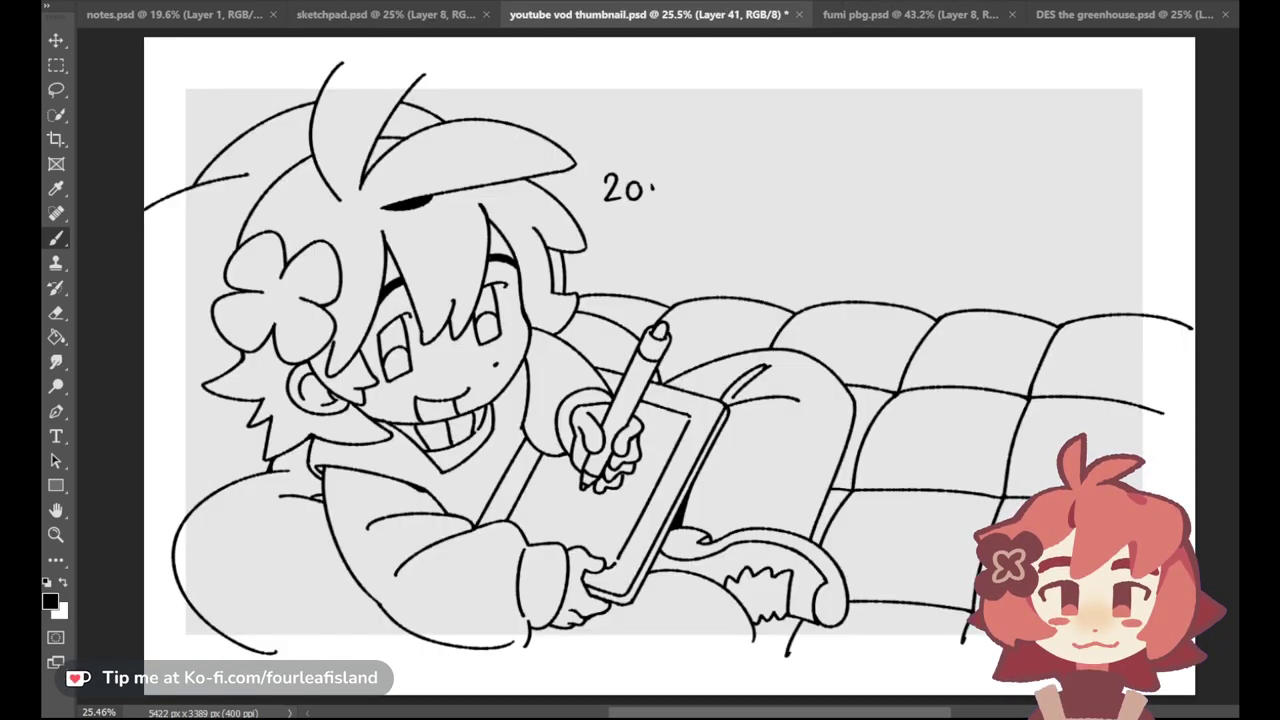
pyautogui.click(912, 14)
pyautogui.click(1080, 14)
pyautogui.click(440, 14)
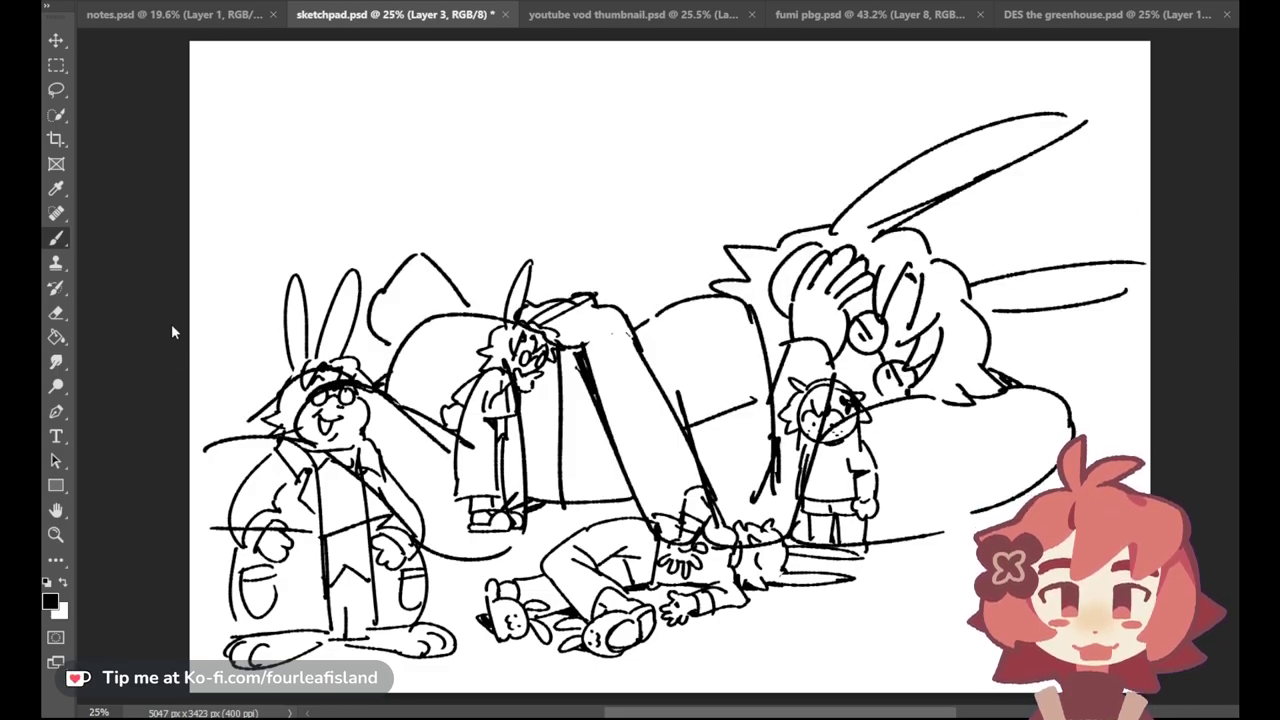
# Step: Scale the large reclining rabbit sketch down to under half size and place it in the canvas's upper-left corner
pyautogui.press('v')
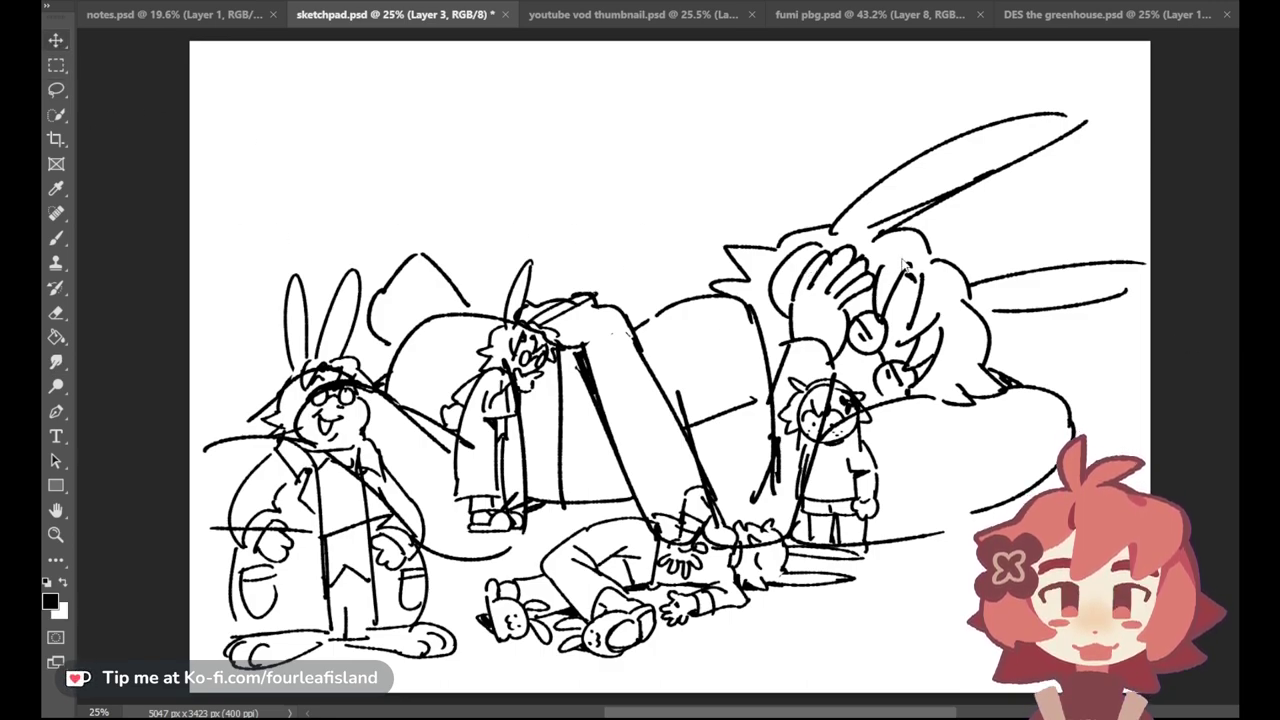
pyautogui.press('v')
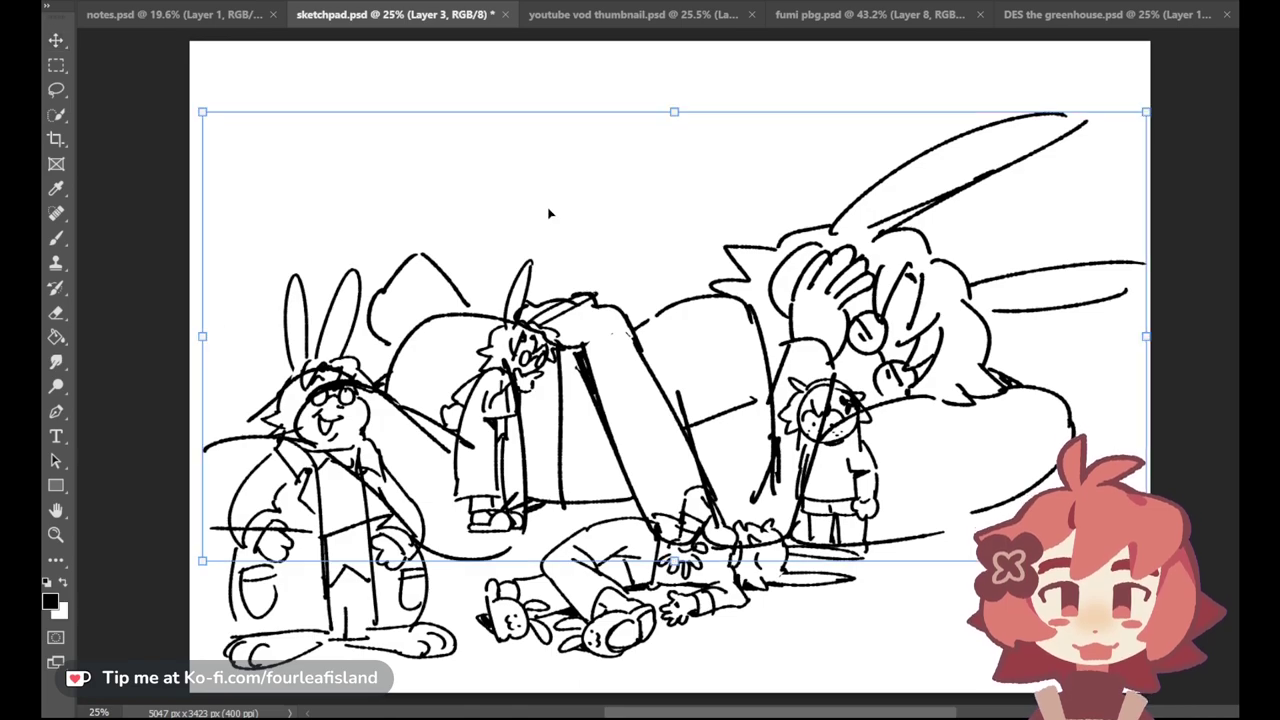
pyautogui.moveTo(684, 103); pyautogui.dragTo(655, 274)
pyautogui.moveTo(697, 337)
pyautogui.mouseDown()
pyautogui.moveTo(714, 123)
pyautogui.moveTo(877, 155)
pyautogui.moveTo(889, 140)
pyautogui.mouseUp()
pyautogui.moveTo(864, 86); pyautogui.dragTo(864, 122)
pyautogui.moveTo(888, 188)
pyautogui.mouseDown()
pyautogui.moveTo(825, 154)
pyautogui.moveTo(911, 189)
pyautogui.mouseUp()
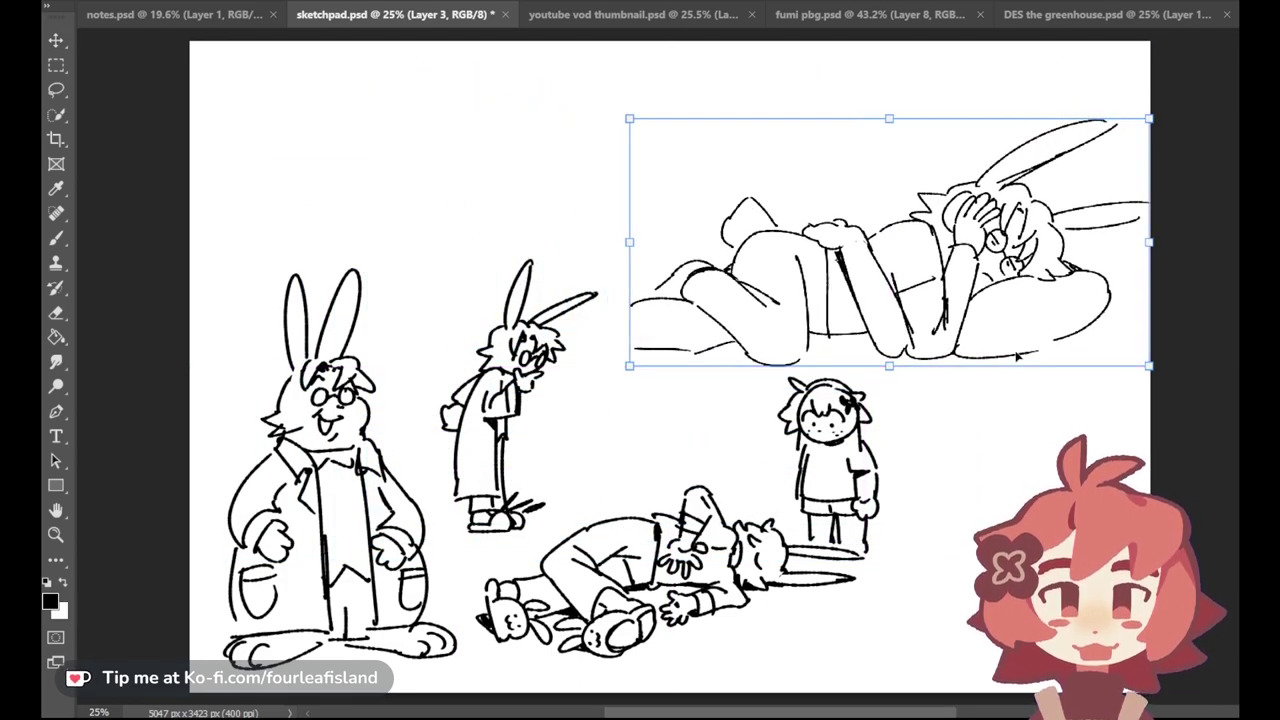
pyautogui.moveTo(912, 365); pyautogui.dragTo(913, 329)
pyautogui.moveTo(917, 228)
pyautogui.mouseDown()
pyautogui.moveTo(892, 319)
pyautogui.moveTo(836, 197)
pyautogui.moveTo(411, 167)
pyautogui.moveTo(467, 150)
pyautogui.mouseUp()
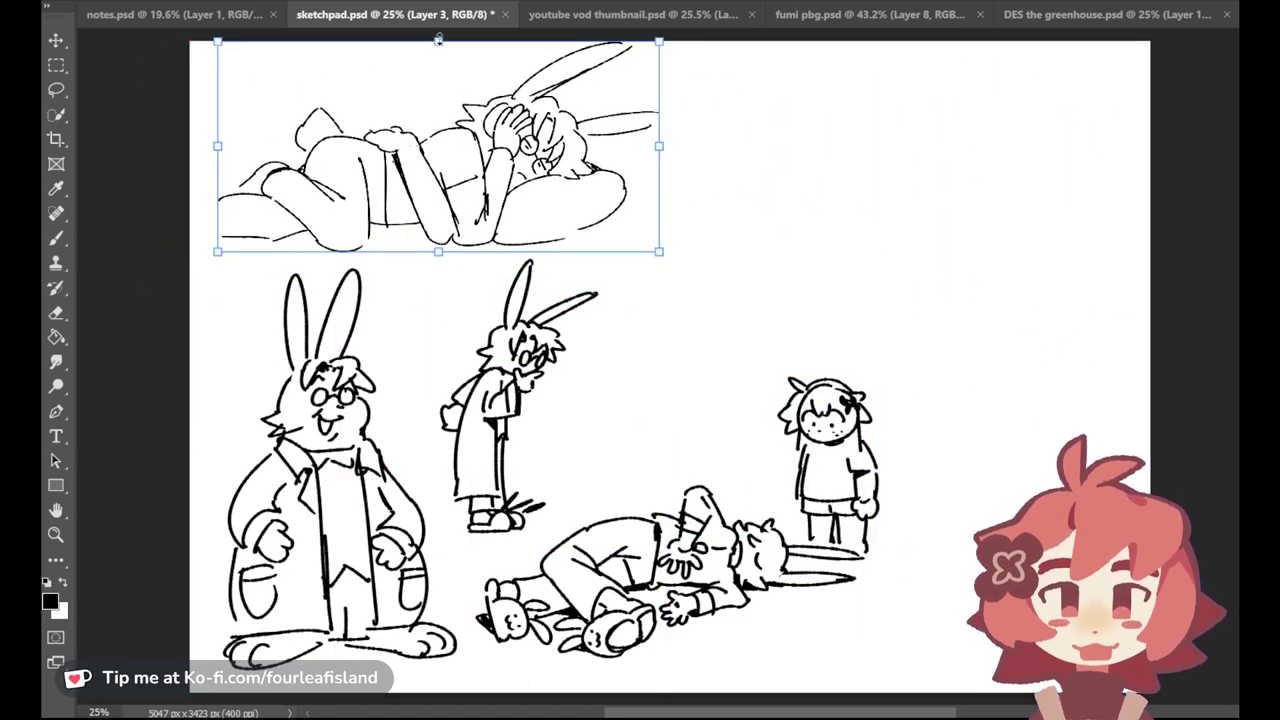
pyautogui.moveTo(437, 40); pyautogui.dragTo(435, 56)
pyautogui.moveTo(432, 130); pyautogui.dragTo(404, 128)
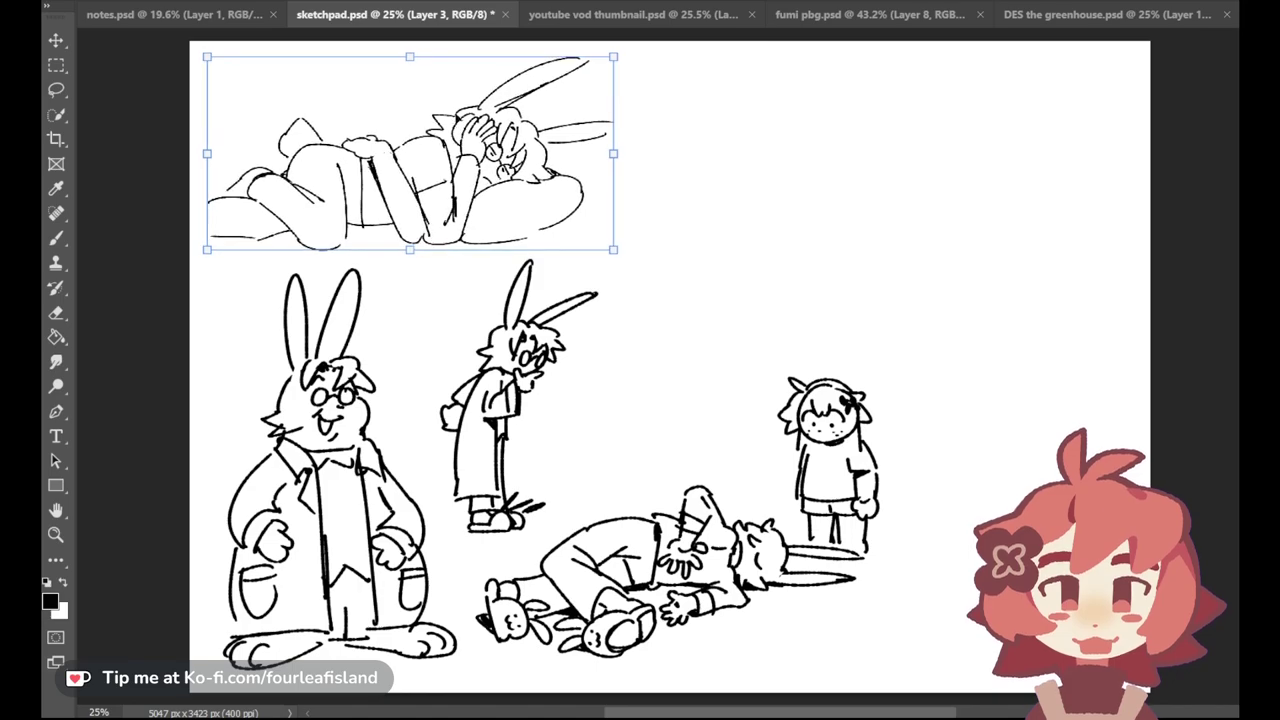
# Step: Extend the reclining rabbit's lower ear to a point and reinforce the ground line under its legs
pyautogui.click(56, 238)
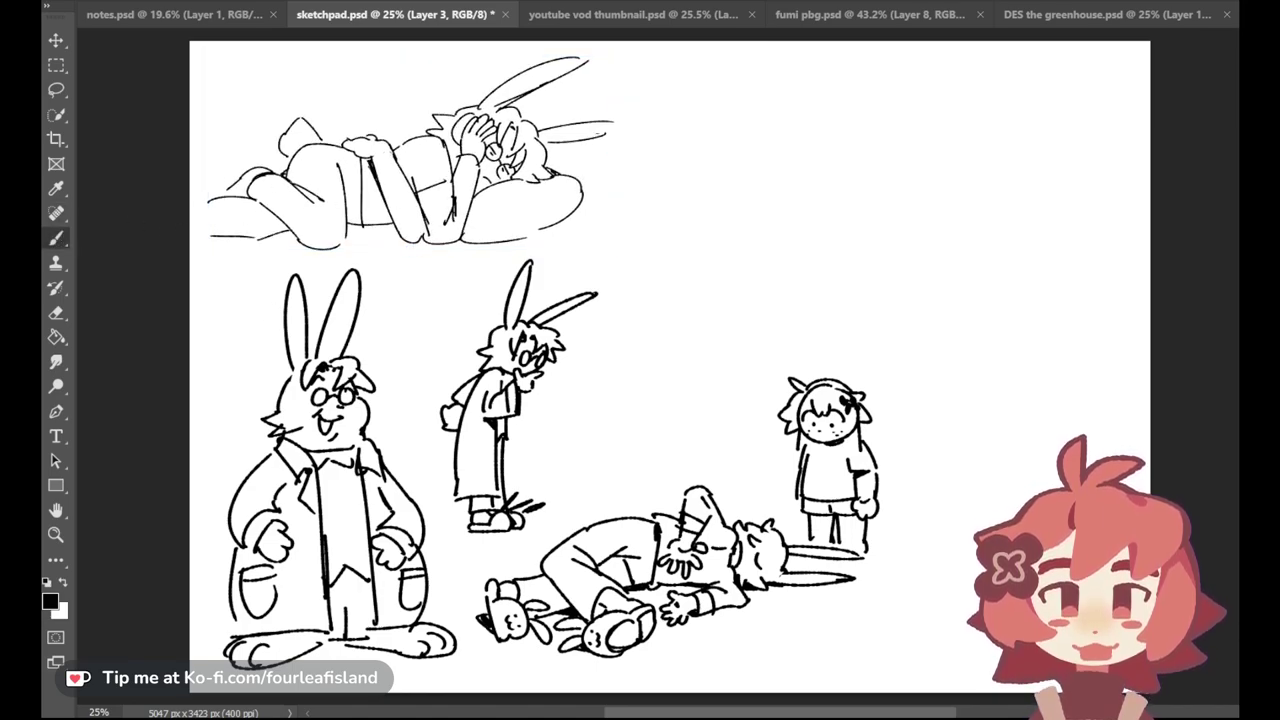
pyautogui.moveTo(545, 140); pyautogui.dragTo(626, 124)
pyautogui.hotkey('ctrl', 'z')
pyautogui.moveTo(201, 238); pyautogui.dragTo(252, 237)
pyautogui.hotkey('ctrl', 'z')
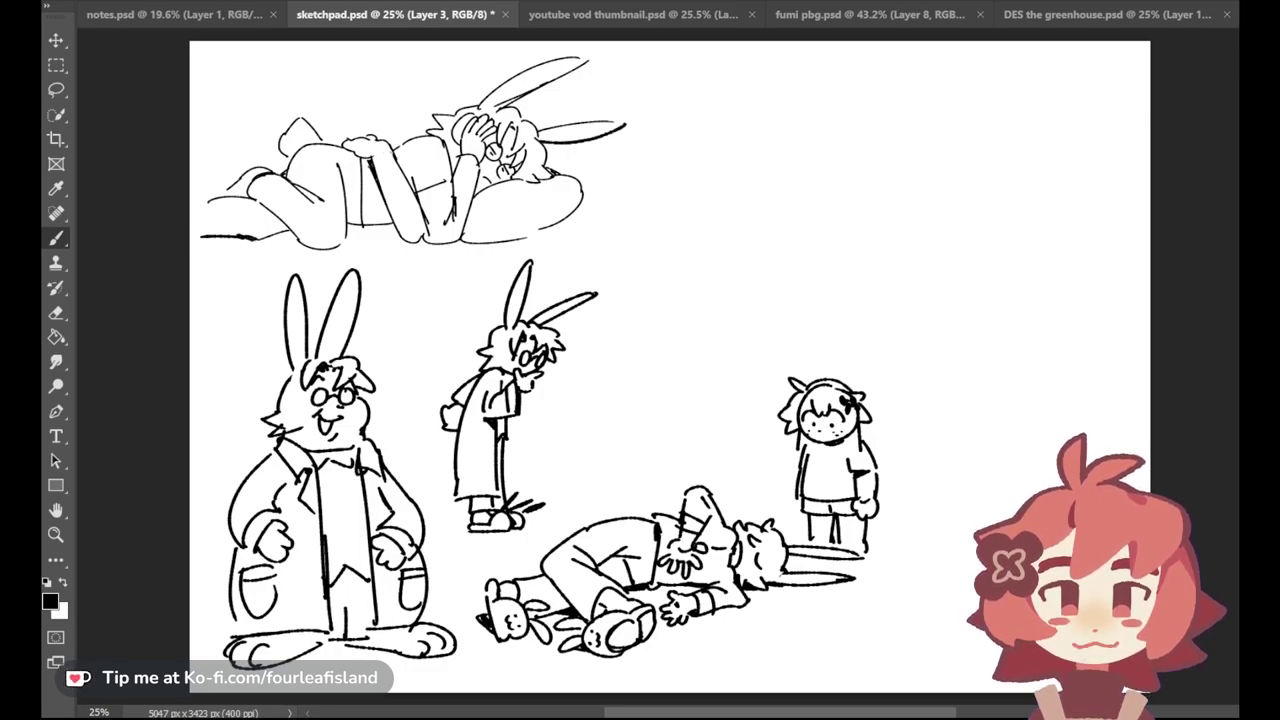
pyautogui.moveTo(250, 238); pyautogui.dragTo(297, 235)
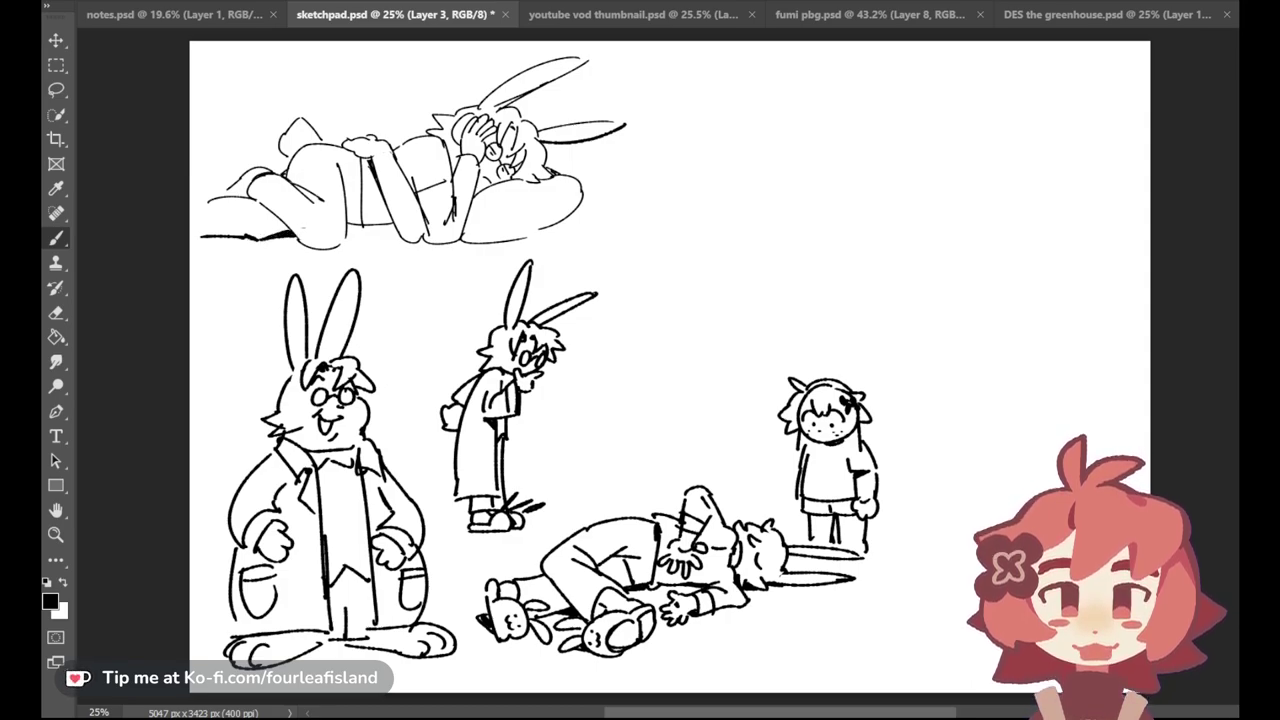
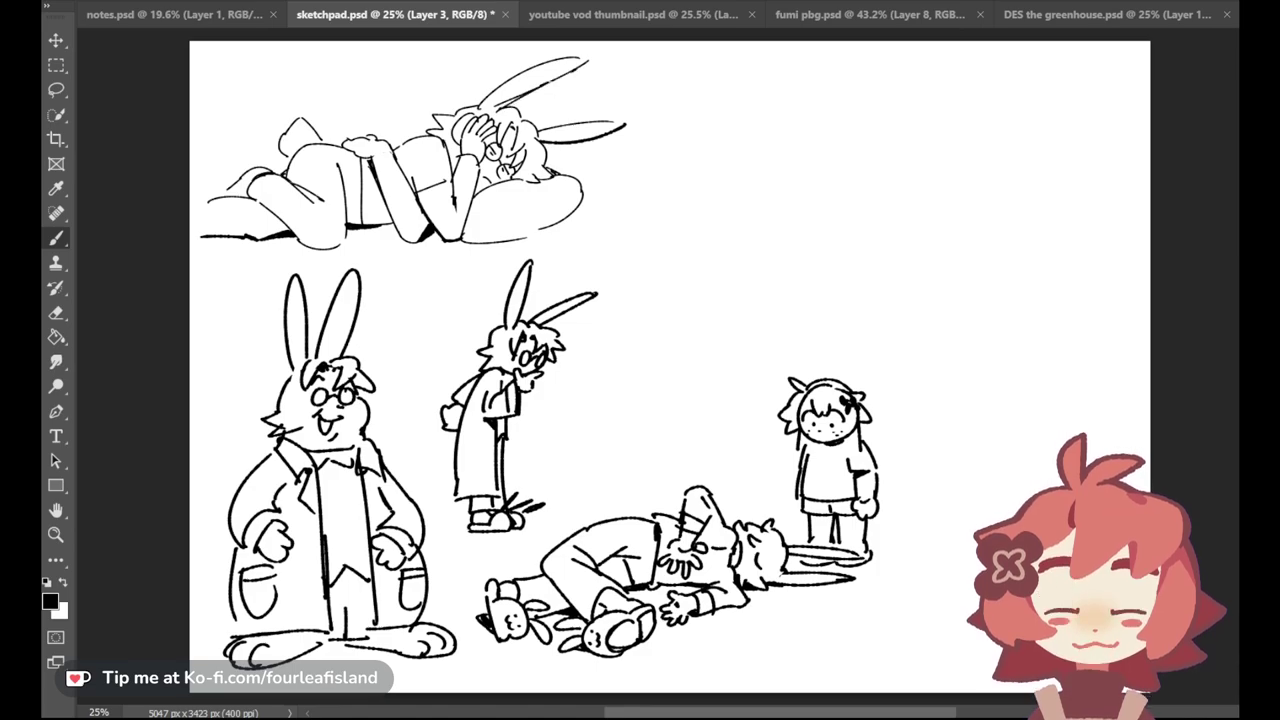
# Step: Thicken the underside of the reclining rabbit's upper ear with a heavier black line
pyautogui.hotkey('ctrl', 'z')
pyautogui.moveTo(508, 108); pyautogui.dragTo(578, 68)
pyautogui.hotkey('ctrl', 'z')
pyautogui.hotkey('ctrl', 'z')
pyautogui.moveTo(511, 107); pyautogui.dragTo(519, 100)
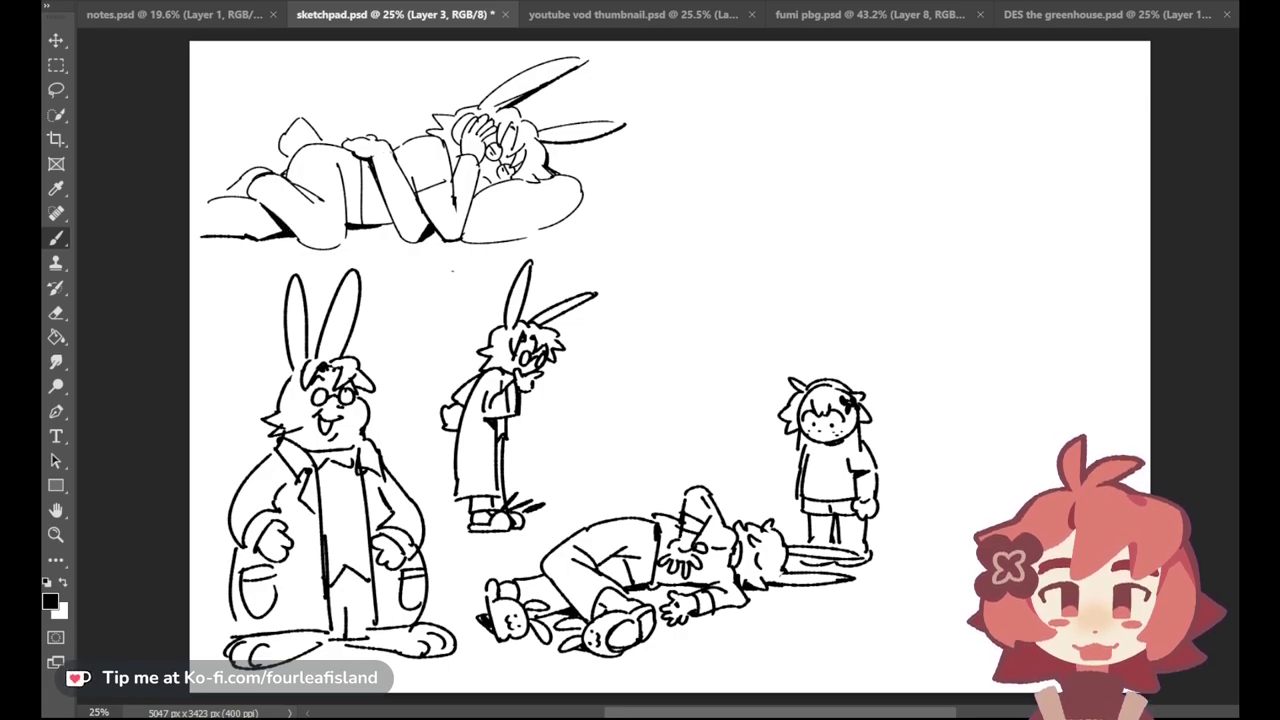
pyautogui.moveTo(342, 167); pyautogui.dragTo(357, 224)
pyautogui.hotkey('ctrl', 'z')
pyautogui.hotkey('ctrl', 'z')
pyautogui.hotkey('ctrl', 'z')
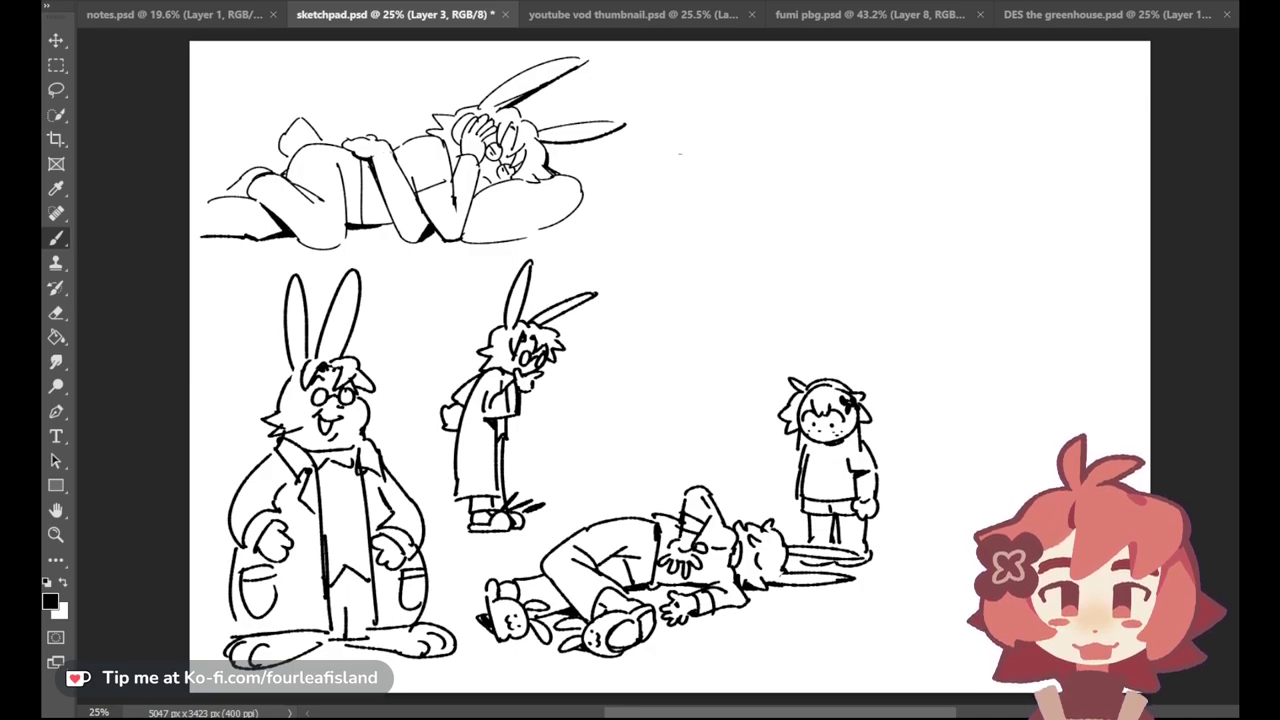
pyautogui.click(56, 288)
pyautogui.click(56, 313)
pyautogui.click(167, 46)
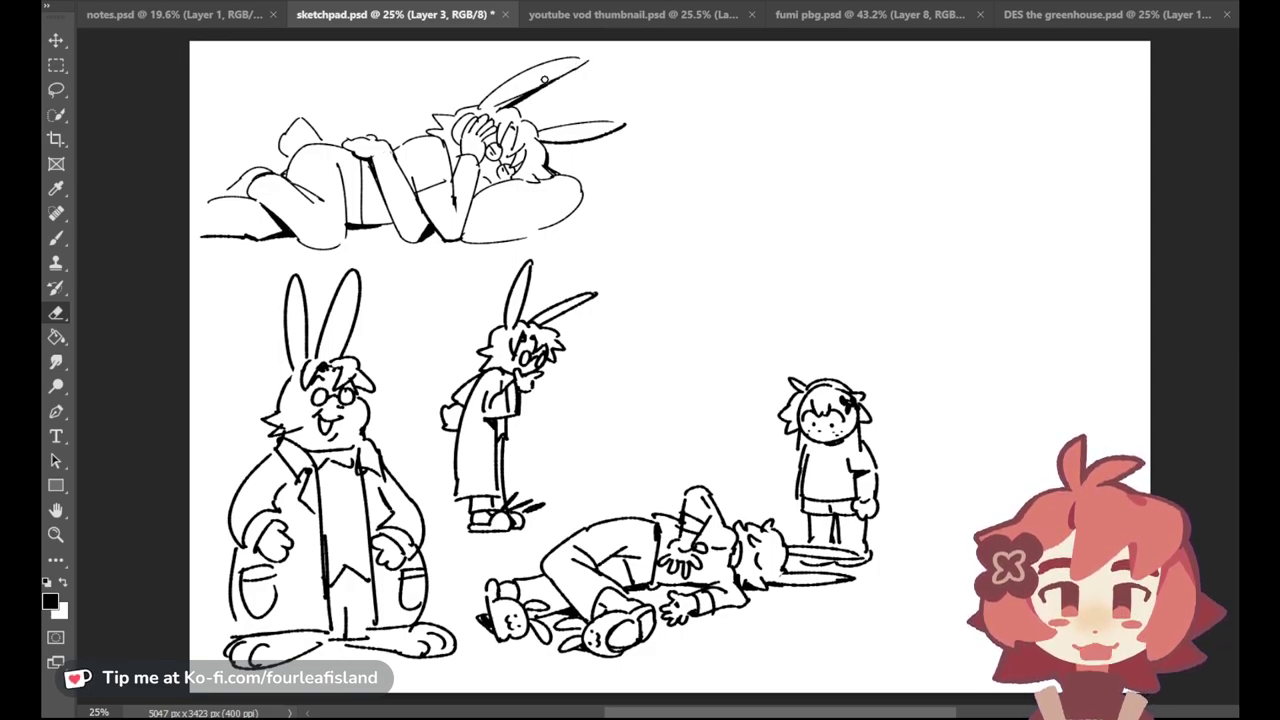
# Step: Try several small loose brush sketches in the empty upper-right area of the canvas
pyautogui.click(60, 237)
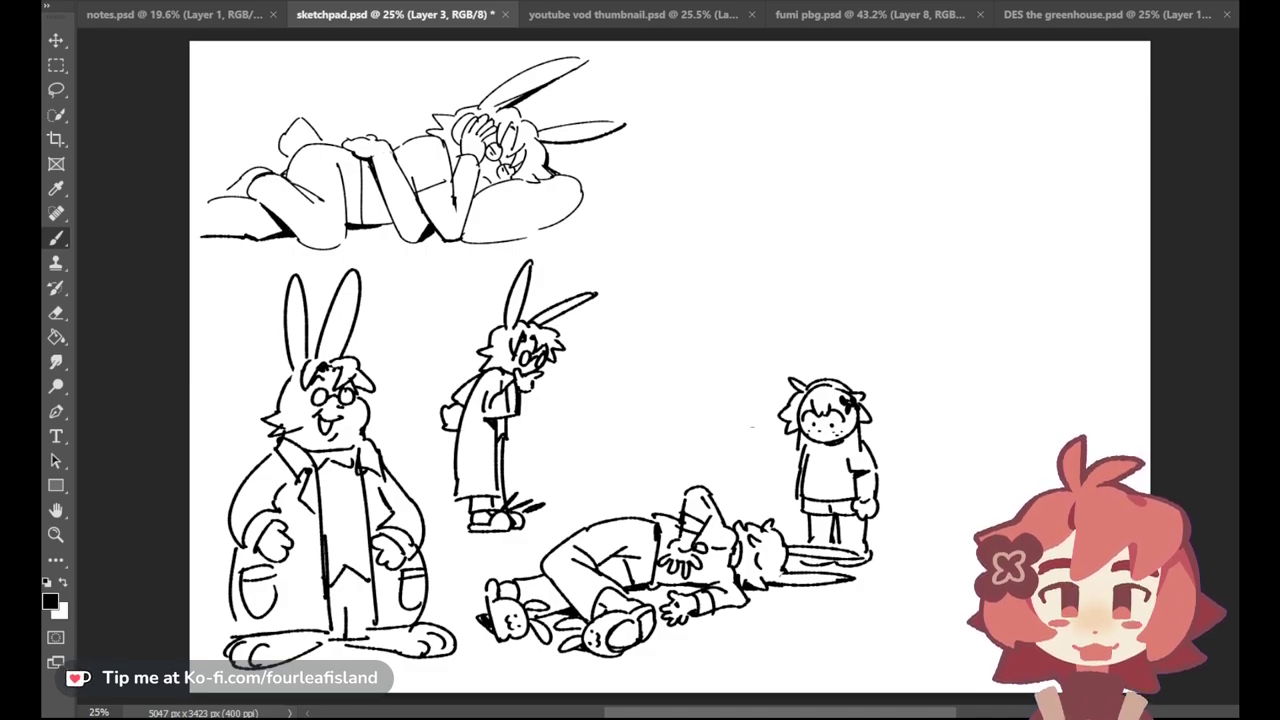
pyautogui.moveTo(979, 190); pyautogui.dragTo(954, 258)
pyautogui.hotkey('ctrl', 'z')
pyautogui.moveTo(948, 206)
pyautogui.mouseDown()
pyautogui.moveTo(941, 217)
pyautogui.moveTo(970, 253)
pyautogui.mouseUp()
pyautogui.moveTo(984, 198); pyautogui.dragTo(923, 217)
pyautogui.hotkey('ctrl', 'z')
pyautogui.moveTo(931, 204); pyautogui.dragTo(997, 209)
pyautogui.hotkey('ctrl', 'z')
pyautogui.hotkey('ctrl', 'z')
pyautogui.moveTo(975, 206)
pyautogui.mouseDown()
pyautogui.moveTo(989, 220)
pyautogui.moveTo(979, 212)
pyautogui.mouseUp()
pyautogui.hotkey('ctrl', 'z')
pyautogui.hotkey('ctrl', 'z')
pyautogui.hotkey('ctrl', 'z')
pyautogui.hotkey('ctrl', 'z')
pyautogui.hotkey('ctrl', 'z')
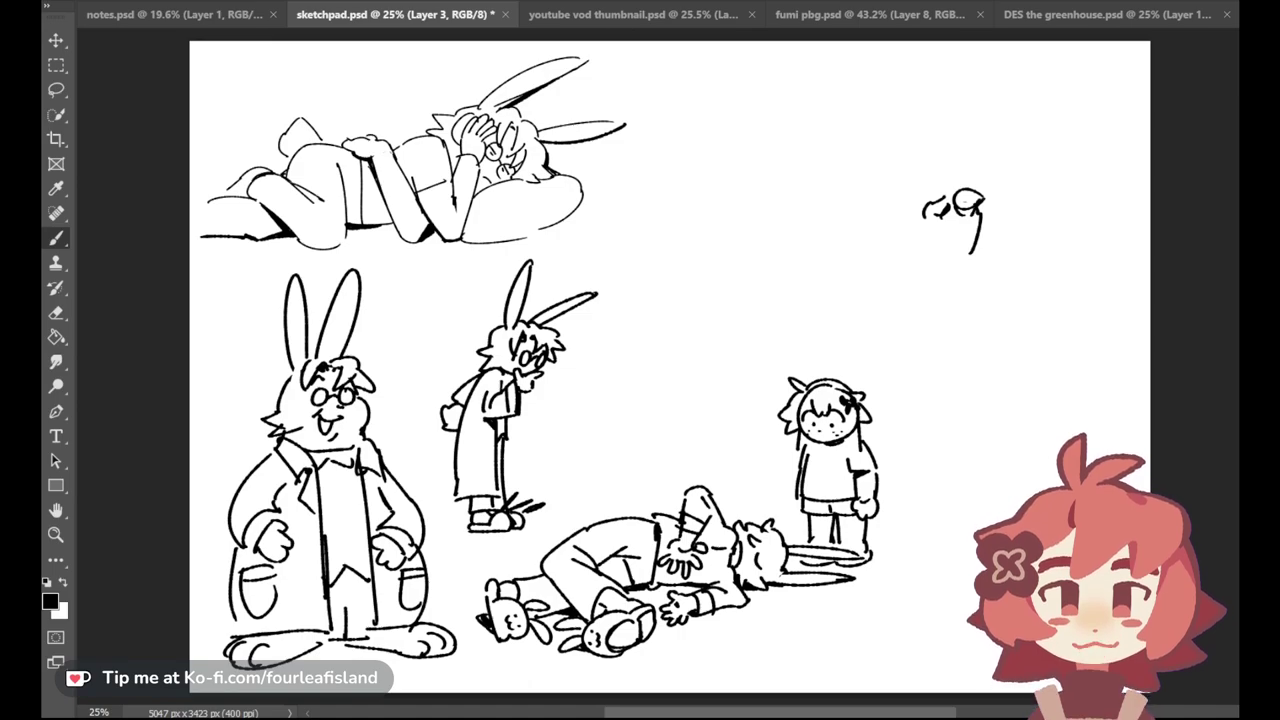
pyautogui.moveTo(947, 221)
pyautogui.mouseDown()
pyautogui.moveTo(979, 216)
pyautogui.moveTo(941, 232)
pyautogui.moveTo(968, 243)
pyautogui.moveTo(937, 243)
pyautogui.mouseUp()
pyautogui.hotkey('ctrl', 'z')
pyautogui.hotkey('ctrl', 'z')
pyautogui.moveTo(939, 244)
pyautogui.mouseDown()
pyautogui.moveTo(959, 260)
pyautogui.moveTo(937, 257)
pyautogui.mouseUp()
pyautogui.moveTo(936, 260); pyautogui.dragTo(953, 260)
pyautogui.hotkey('ctrl', 'z')
pyautogui.moveTo(956, 261)
pyautogui.mouseDown()
pyautogui.moveTo(976, 250)
pyautogui.moveTo(914, 236)
pyautogui.moveTo(930, 261)
pyautogui.mouseUp()
pyautogui.hotkey('ctrl', 'z')
pyautogui.hotkey('ctrl', 'z')
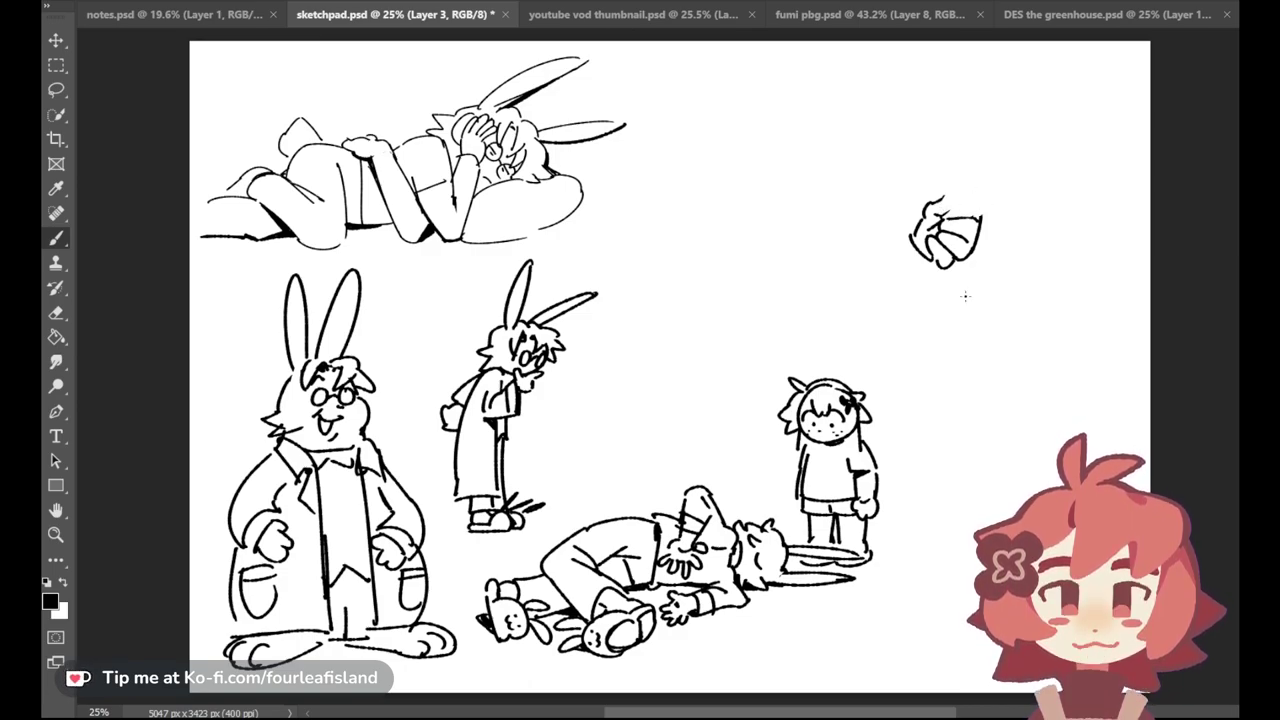
pyautogui.moveTo(940, 198)
pyautogui.mouseDown()
pyautogui.moveTo(949, 213)
pyautogui.moveTo(990, 207)
pyautogui.moveTo(1007, 180)
pyautogui.moveTo(974, 212)
pyautogui.moveTo(1001, 192)
pyautogui.mouseUp()
pyautogui.hotkey('ctrl', 'z')
pyautogui.hotkey('ctrl', 'z')
pyautogui.hotkey('ctrl', 'z')
pyautogui.hotkey('ctrl', 'z')
pyautogui.moveTo(997, 204)
pyautogui.mouseDown()
pyautogui.moveTo(966, 210)
pyautogui.moveTo(976, 217)
pyautogui.moveTo(967, 206)
pyautogui.mouseUp()
pyautogui.hotkey('ctrl', 'z')
pyautogui.hotkey('ctrl', 'z')
pyautogui.hotkey('ctrl', 'z')
pyautogui.moveTo(917, 274)
pyautogui.mouseDown()
pyautogui.moveTo(938, 196)
pyautogui.moveTo(919, 223)
pyautogui.moveTo(940, 196)
pyautogui.moveTo(923, 250)
pyautogui.moveTo(943, 219)
pyautogui.moveTo(889, 241)
pyautogui.moveTo(961, 186)
pyautogui.moveTo(907, 275)
pyautogui.moveTo(1009, 155)
pyautogui.moveTo(923, 285)
pyautogui.moveTo(967, 256)
pyautogui.moveTo(1002, 181)
pyautogui.moveTo(959, 255)
pyautogui.mouseUp()
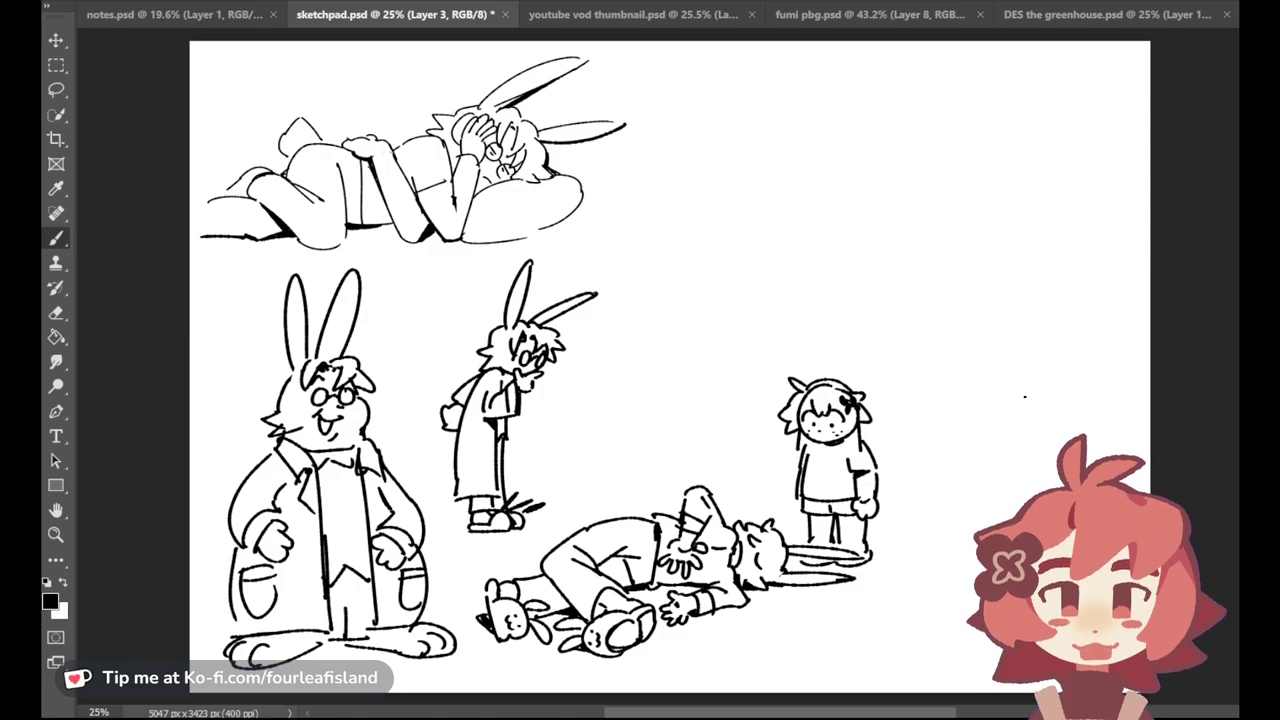
# Step: Try a round head outline in the empty area across from the reclining rabbit
pyautogui.moveTo(946, 143)
pyautogui.mouseDown()
pyautogui.moveTo(903, 191)
pyautogui.moveTo(967, 180)
pyautogui.moveTo(943, 144)
pyautogui.moveTo(985, 185)
pyautogui.moveTo(945, 145)
pyautogui.mouseUp()
pyautogui.hotkey('ctrl', 'z')
pyautogui.hotkey('ctrl', 'z')
pyautogui.hotkey('ctrl', 'z')
pyautogui.moveTo(947, 149)
pyautogui.mouseDown()
pyautogui.moveTo(923, 222)
pyautogui.moveTo(962, 155)
pyautogui.mouseUp()
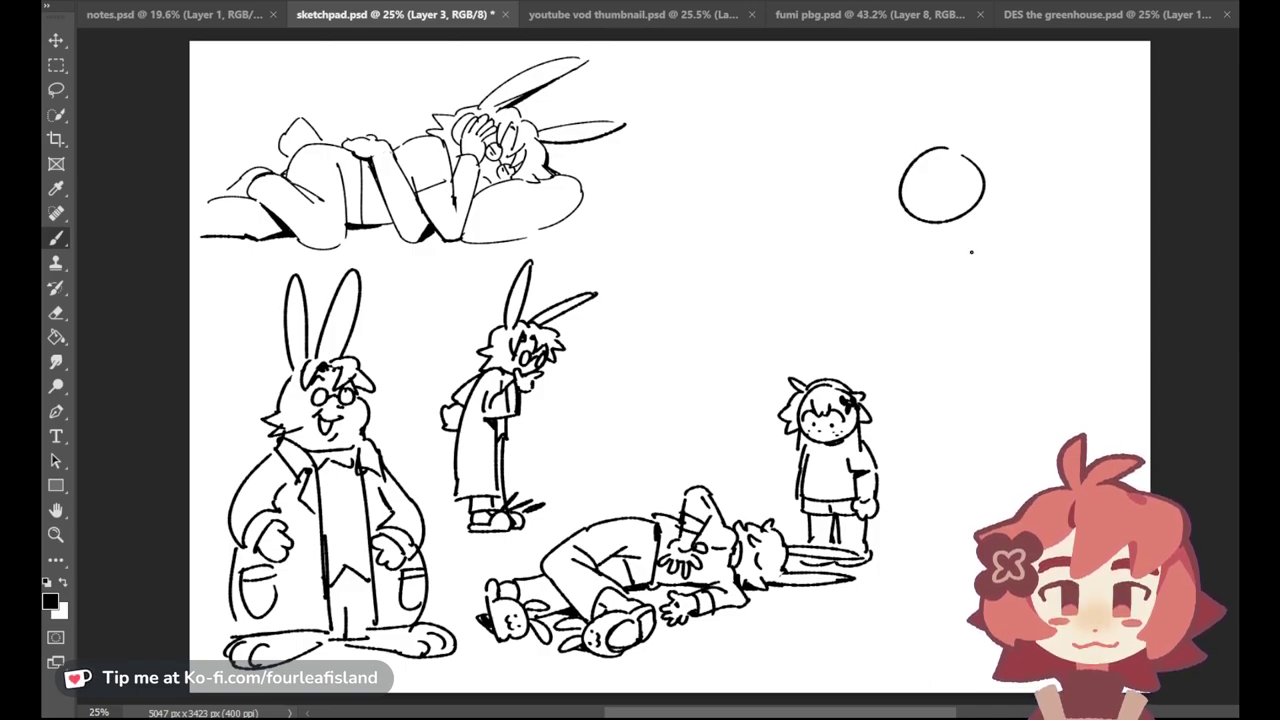
pyautogui.hotkey('ctrl', 'z')
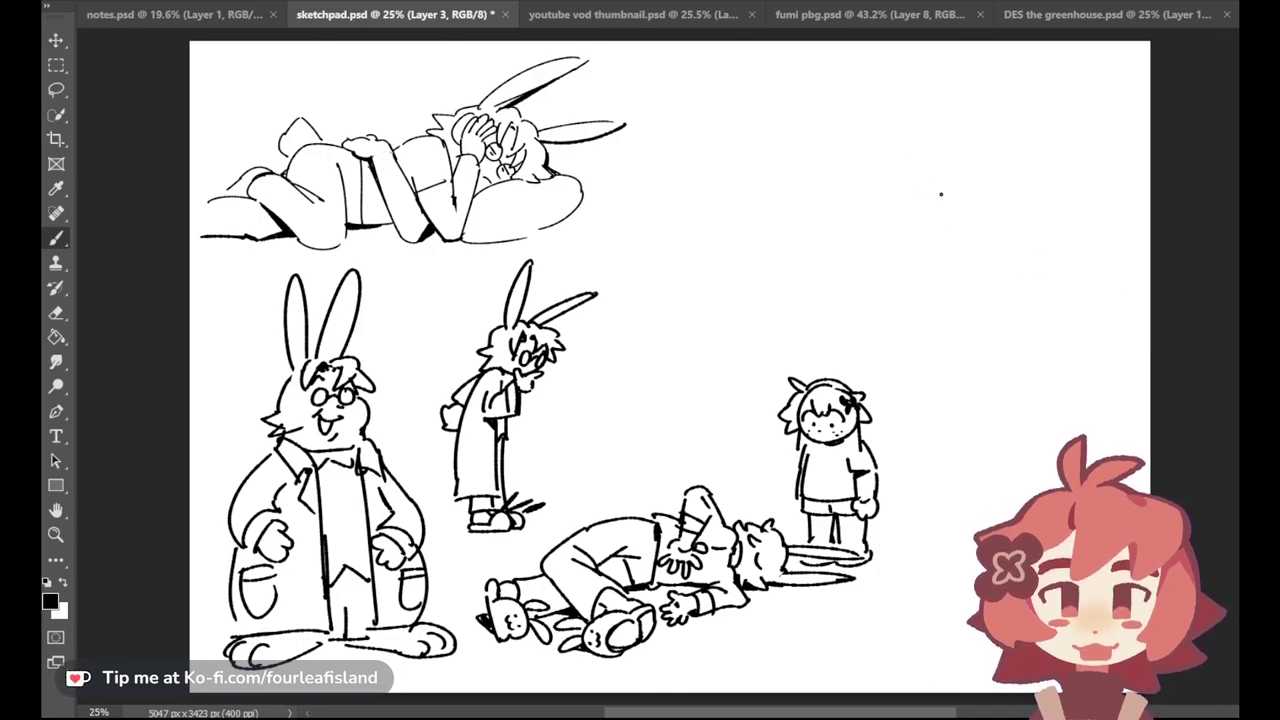
# Step: Sketch a round head for a new rabbit in the empty area above the child figure
pyautogui.moveTo(957, 214); pyautogui.dragTo(971, 242)
pyautogui.hotkey('ctrl', 'z')
pyautogui.moveTo(994, 198)
pyautogui.mouseDown()
pyautogui.moveTo(1013, 270)
pyautogui.moveTo(1015, 246)
pyautogui.mouseUp()
pyautogui.hotkey('ctrl', 'z')
pyautogui.moveTo(934, 234); pyautogui.dragTo(1028, 264)
pyautogui.hotkey('ctrl', 'z')
pyautogui.hotkey('ctrl', 'z')
pyautogui.moveTo(989, 203)
pyautogui.mouseDown()
pyautogui.moveTo(964, 286)
pyautogui.moveTo(1024, 230)
pyautogui.mouseUp()
pyautogui.moveTo(1020, 226)
pyautogui.mouseDown()
pyautogui.moveTo(930, 260)
pyautogui.moveTo(934, 230)
pyautogui.moveTo(948, 266)
pyautogui.moveTo(1029, 229)
pyautogui.mouseUp()
pyautogui.hotkey('ctrl', 'z')
pyautogui.hotkey('ctrl', 'z')
pyautogui.hotkey('ctrl', 'z')
# Step: Draw two long ears spreading from the top of the new rabbit's head
pyautogui.moveTo(942, 228)
pyautogui.mouseDown()
pyautogui.moveTo(992, 203)
pyautogui.moveTo(1024, 250)
pyautogui.moveTo(1004, 262)
pyautogui.moveTo(954, 102)
pyautogui.mouseUp()
pyautogui.hotkey('ctrl', 'z')
pyautogui.hotkey('ctrl', 'z')
pyautogui.moveTo(943, 225)
pyautogui.mouseDown()
pyautogui.moveTo(937, 194)
pyautogui.moveTo(963, 207)
pyautogui.mouseUp()
pyautogui.moveTo(956, 123); pyautogui.dragTo(956, 219)
pyautogui.hotkey('ctrl', 'z')
pyautogui.moveTo(935, 166); pyautogui.dragTo(945, 221)
pyautogui.moveTo(1047, 121); pyautogui.dragTo(993, 204)
pyautogui.hotkey('ctrl', 'z')
pyautogui.hotkey('ctrl', 'z')
pyautogui.moveTo(1006, 154); pyautogui.dragTo(986, 200)
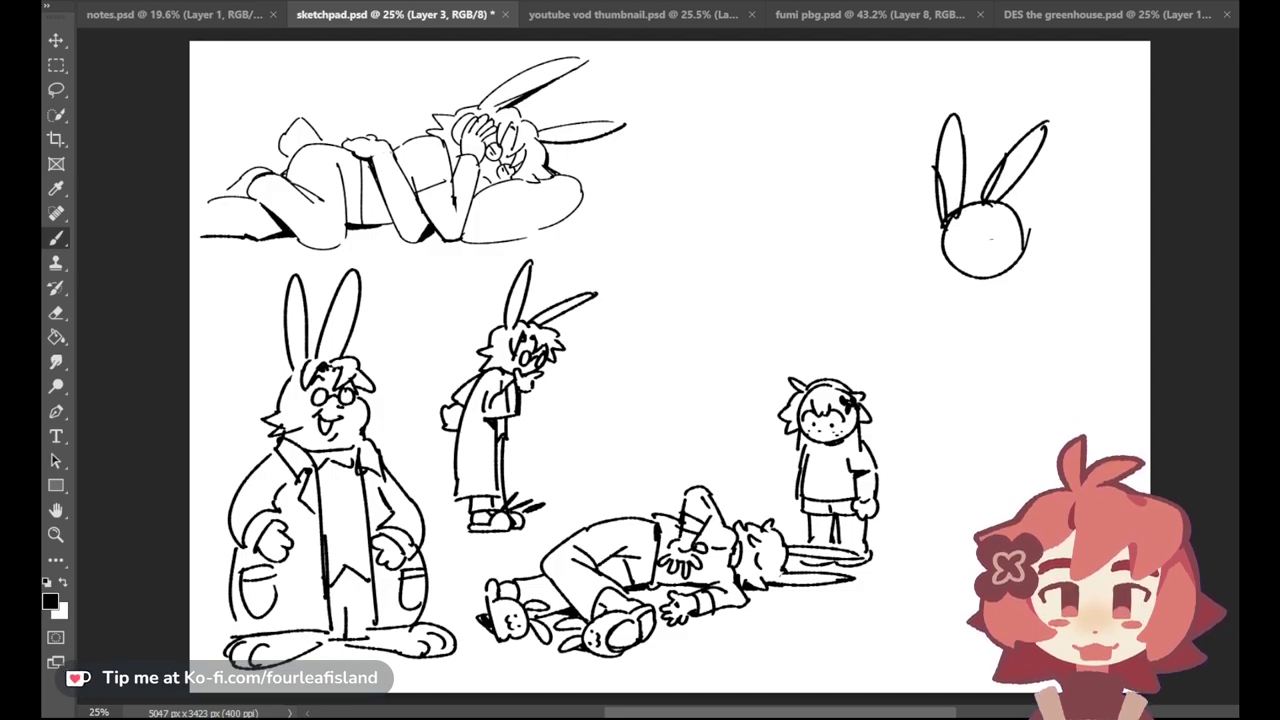
# Step: Draw the new rabbit's fringe and eyes, and add a spiky fur tuft down the back of its head
pyautogui.hotkey('ctrl', 'z')
pyautogui.moveTo(974, 240)
pyautogui.mouseDown()
pyautogui.moveTo(1021, 229)
pyautogui.moveTo(981, 209)
pyautogui.moveTo(971, 251)
pyautogui.moveTo(974, 205)
pyautogui.moveTo(1037, 213)
pyautogui.moveTo(1022, 222)
pyautogui.moveTo(1036, 235)
pyautogui.moveTo(1045, 218)
pyautogui.mouseUp()
pyautogui.hotkey('ctrl', 'z')
pyautogui.hotkey('ctrl', 'z')
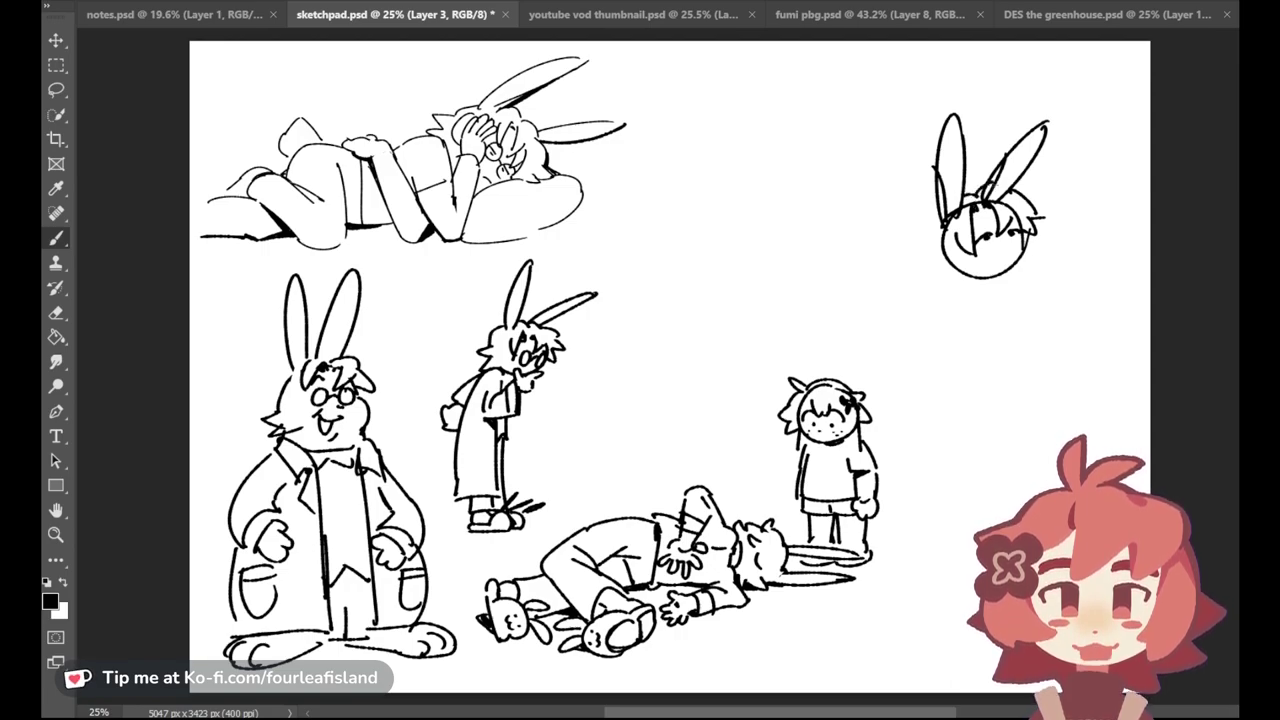
pyautogui.moveTo(934, 220)
pyautogui.mouseDown()
pyautogui.moveTo(925, 263)
pyautogui.moveTo(948, 266)
pyautogui.mouseUp()
pyautogui.hotkey('ctrl', 'z')
pyautogui.hotkey('ctrl', 'z')
pyautogui.moveTo(932, 248)
pyautogui.mouseDown()
pyautogui.moveTo(925, 264)
pyautogui.moveTo(963, 278)
pyautogui.mouseUp()
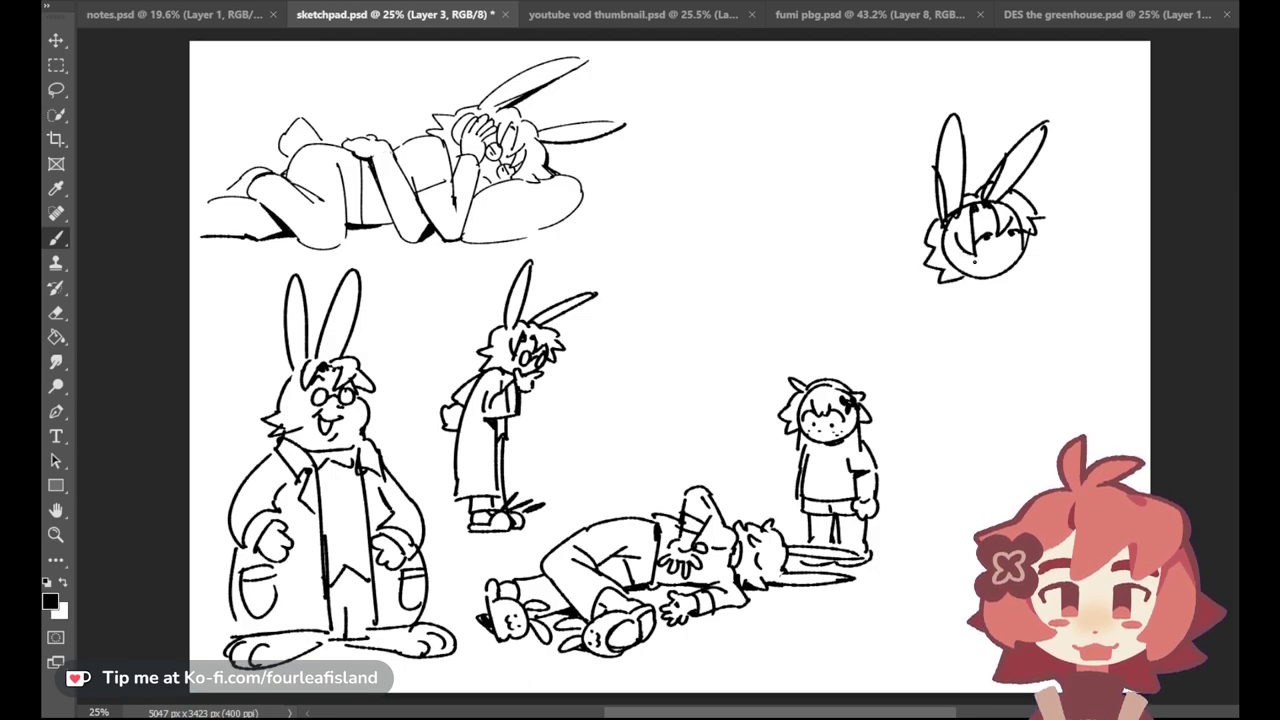
# Step: Add small round glasses to the new rabbit's face and clean up the construction lines around its hair
pyautogui.moveTo(997, 239)
pyautogui.mouseDown()
pyautogui.moveTo(1020, 238)
pyautogui.moveTo(1000, 238)
pyautogui.moveTo(1000, 253)
pyautogui.moveTo(1000, 237)
pyautogui.mouseUp()
pyautogui.hotkey('ctrl', 'z')
pyautogui.hotkey('ctrl', 'z')
pyautogui.hotkey('ctrl', 'z')
pyautogui.hotkey('ctrl', 'z')
pyautogui.hotkey('ctrl', 'z')
pyautogui.hotkey('ctrl', 'z')
pyautogui.moveTo(1005, 243); pyautogui.dragTo(1021, 235)
pyautogui.hotkey('ctrl', 'z')
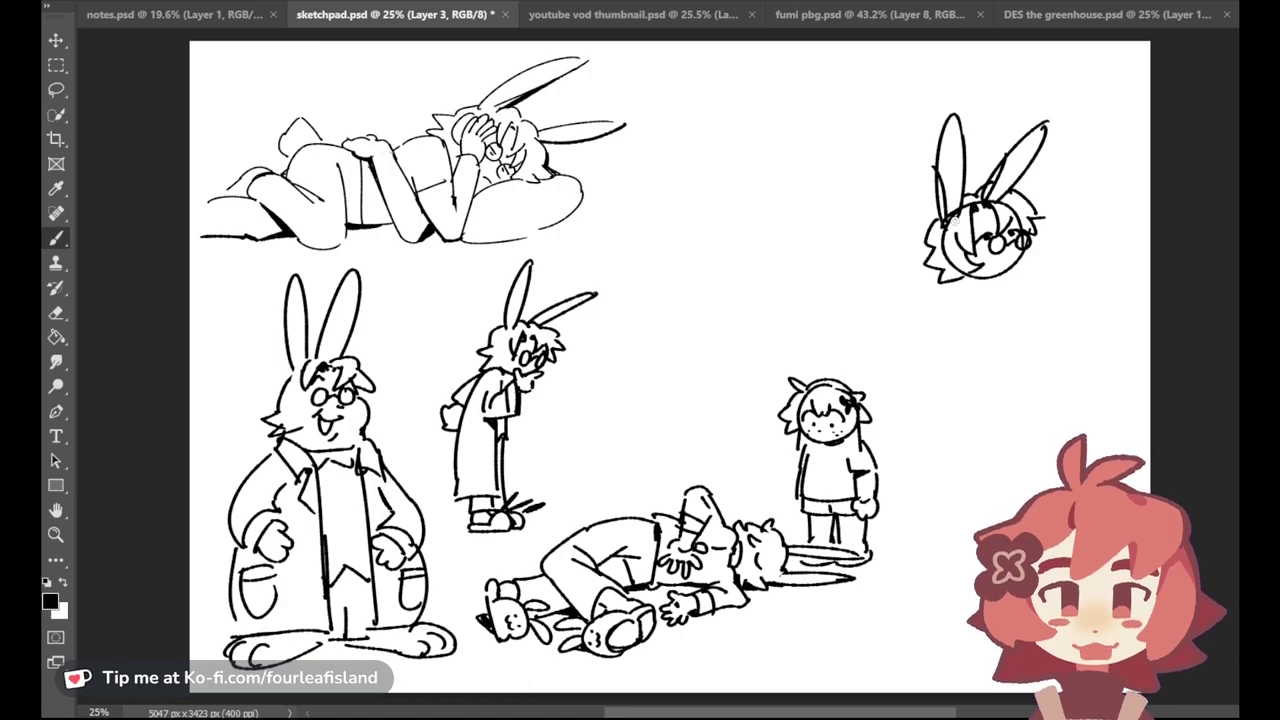
pyautogui.moveTo(1021, 239); pyautogui.dragTo(1023, 240)
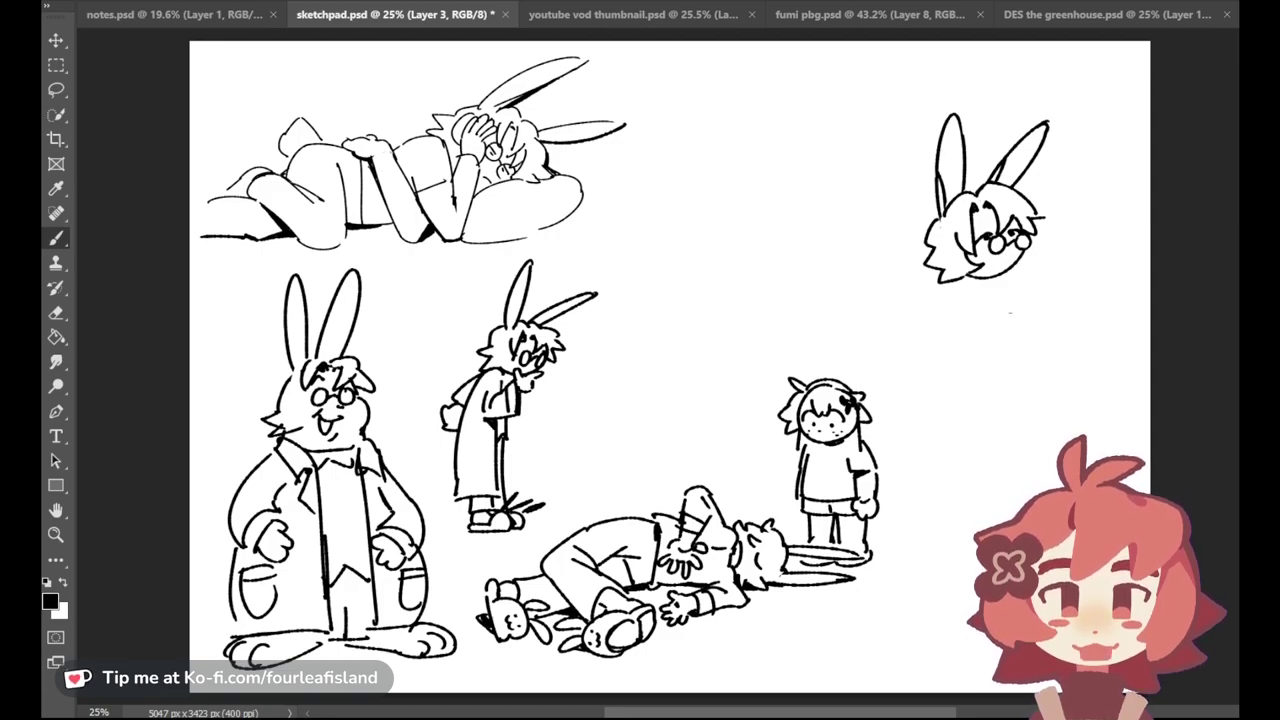
# Step: In fumi pbg.psd, ink the two long curved edges of the tail hanging below the branch beside the trunk
pyautogui.click(801, 14)
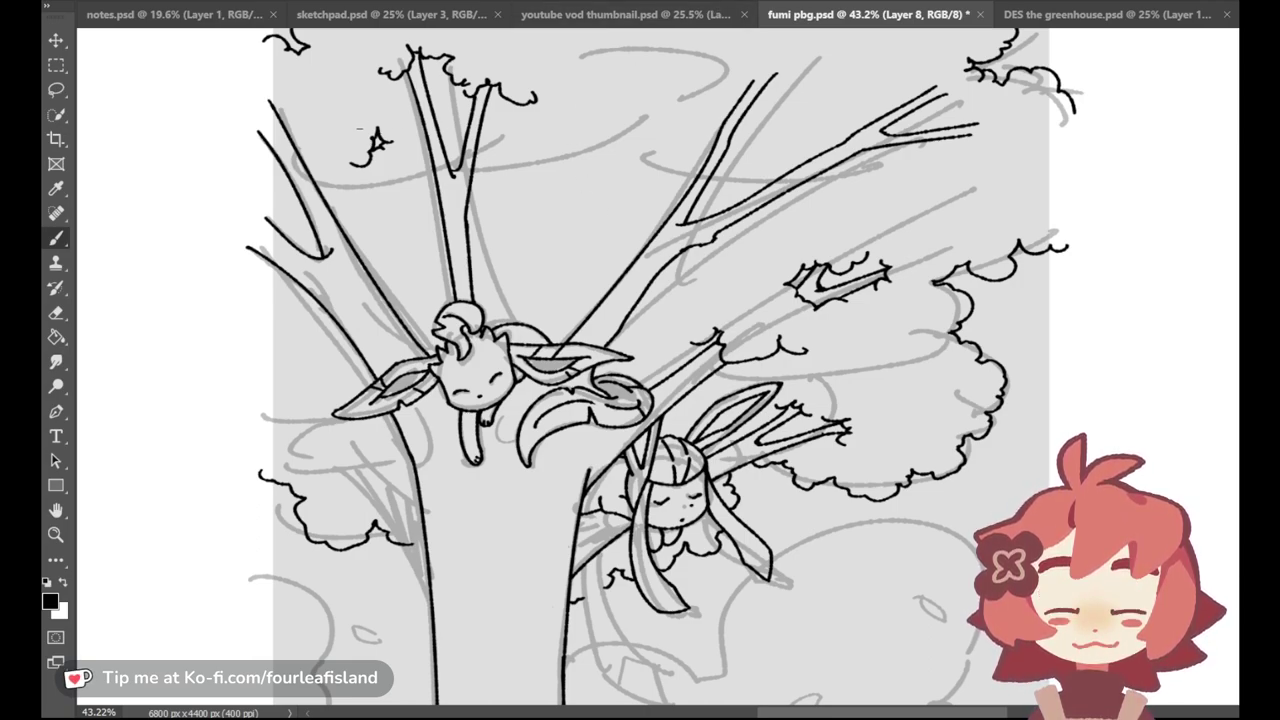
pyautogui.scroll(-6, 660, 370)
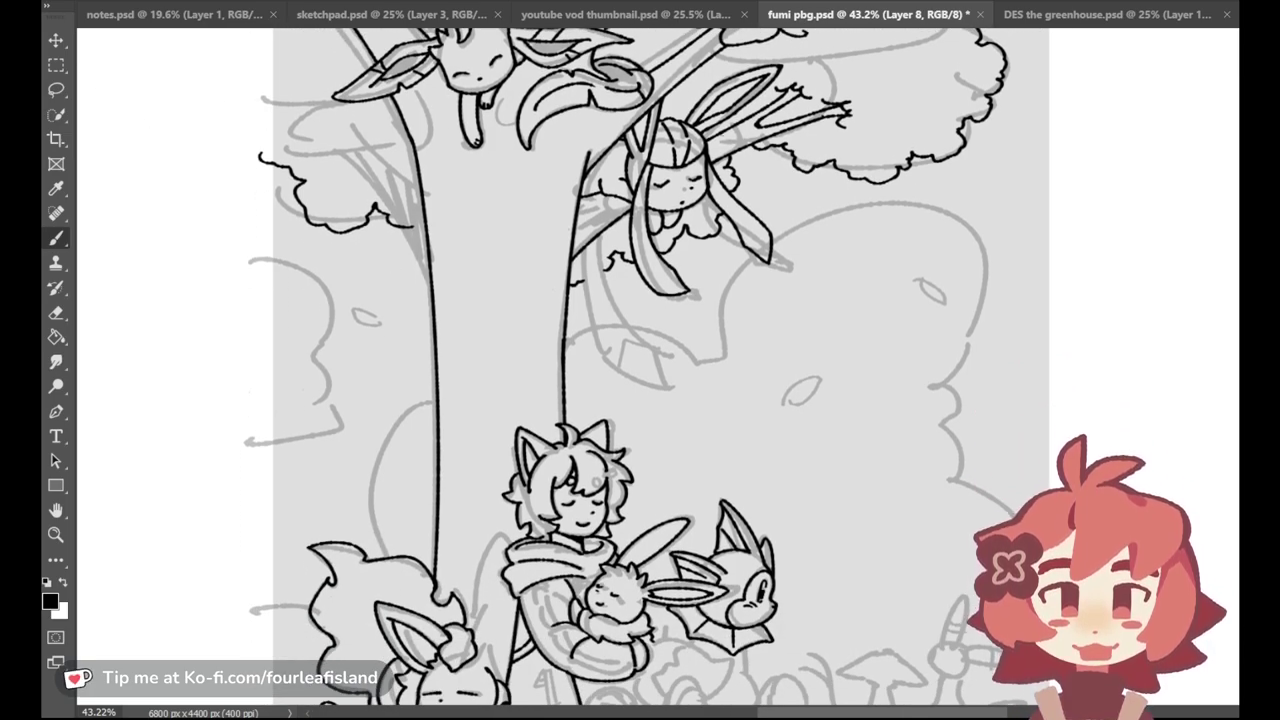
pyautogui.moveTo(596, 232)
pyautogui.mouseDown()
pyautogui.moveTo(642, 360)
pyautogui.moveTo(642, 346)
pyautogui.moveTo(668, 361)
pyautogui.mouseUp()
pyautogui.hotkey('ctrl', 'z')
pyautogui.hotkey('ctrl', 'z')
pyautogui.hotkey('ctrl', 'z')
pyautogui.hotkey('ctrl', 'z')
pyautogui.hotkey('ctrl', 'z')
pyautogui.moveTo(598, 228)
pyautogui.mouseDown()
pyautogui.moveTo(630, 332)
pyautogui.moveTo(658, 355)
pyautogui.mouseUp()
pyautogui.hotkey('ctrl', 'z')
pyautogui.hotkey('ctrl', 'z')
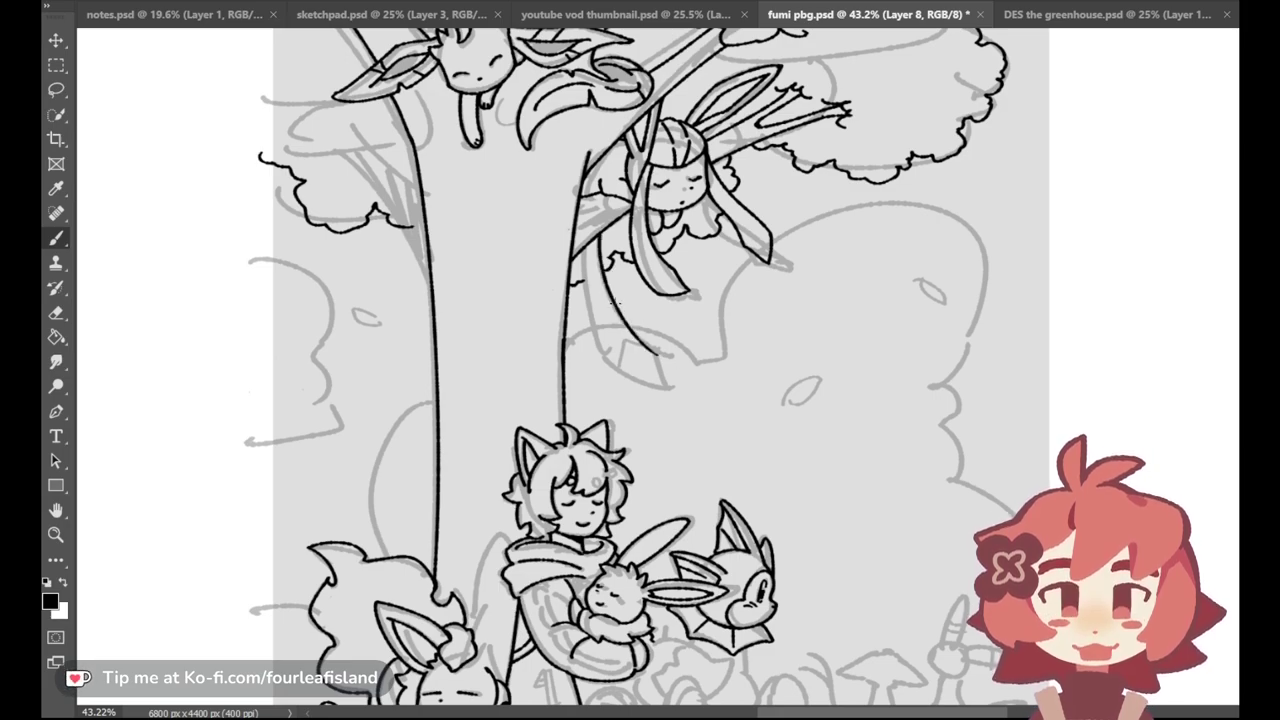
pyautogui.hotkey('ctrl', 'z')
pyautogui.moveTo(598, 246)
pyautogui.mouseDown()
pyautogui.moveTo(588, 328)
pyautogui.moveTo(622, 378)
pyautogui.mouseUp()
pyautogui.hotkey('ctrl', 'z')
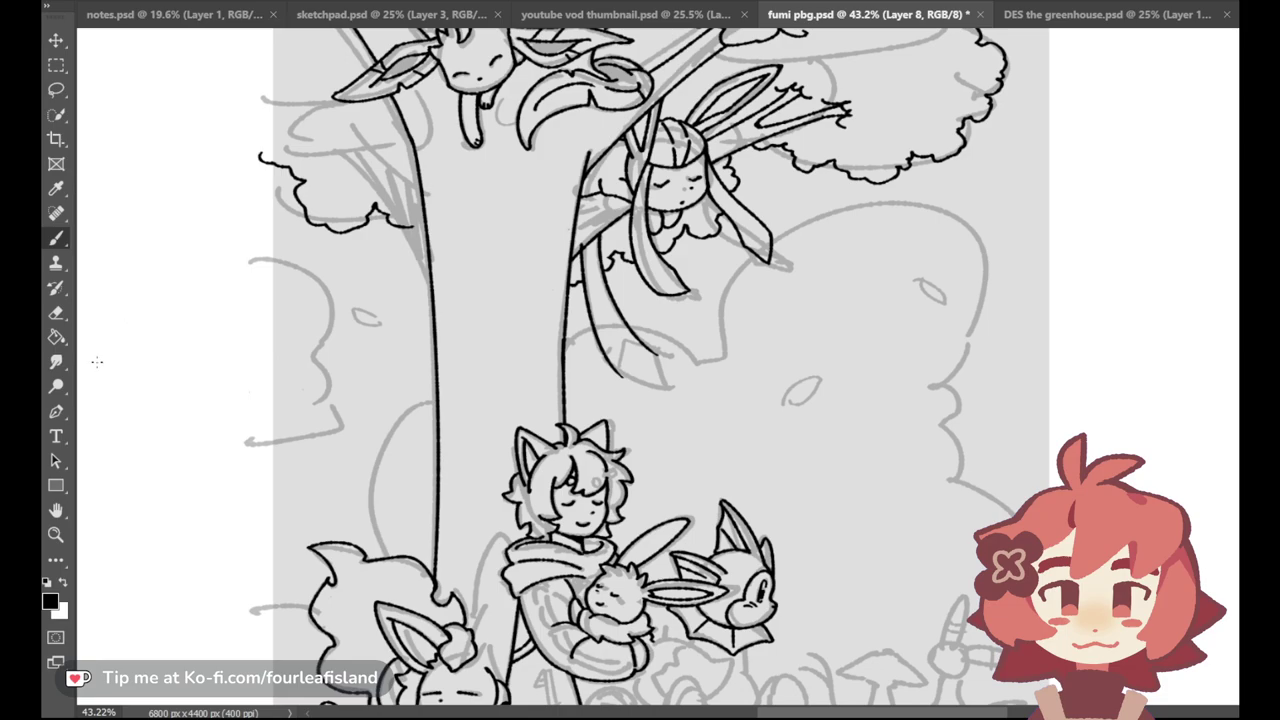
# Step: Erase the end of the hanging tail's line where it crosses over the branch
pyautogui.click(56, 534)
pyautogui.moveTo(630, 218); pyautogui.dragTo(651, 213)
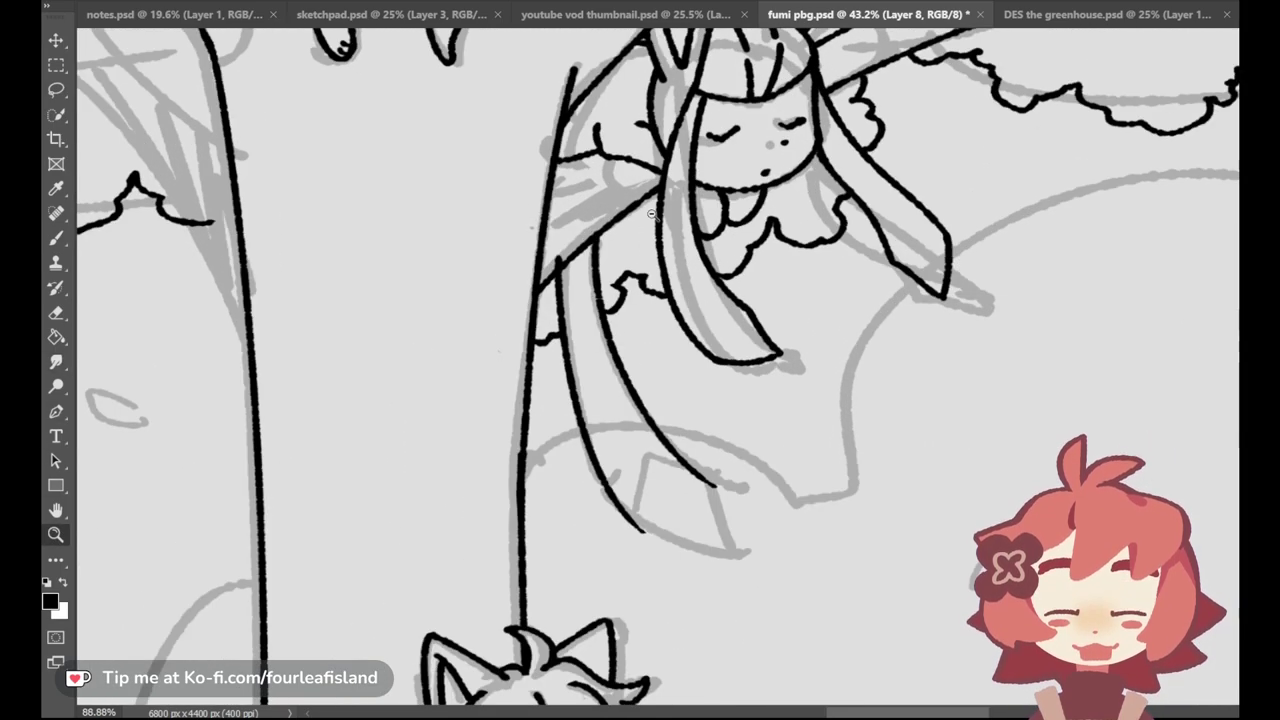
pyautogui.press('e')
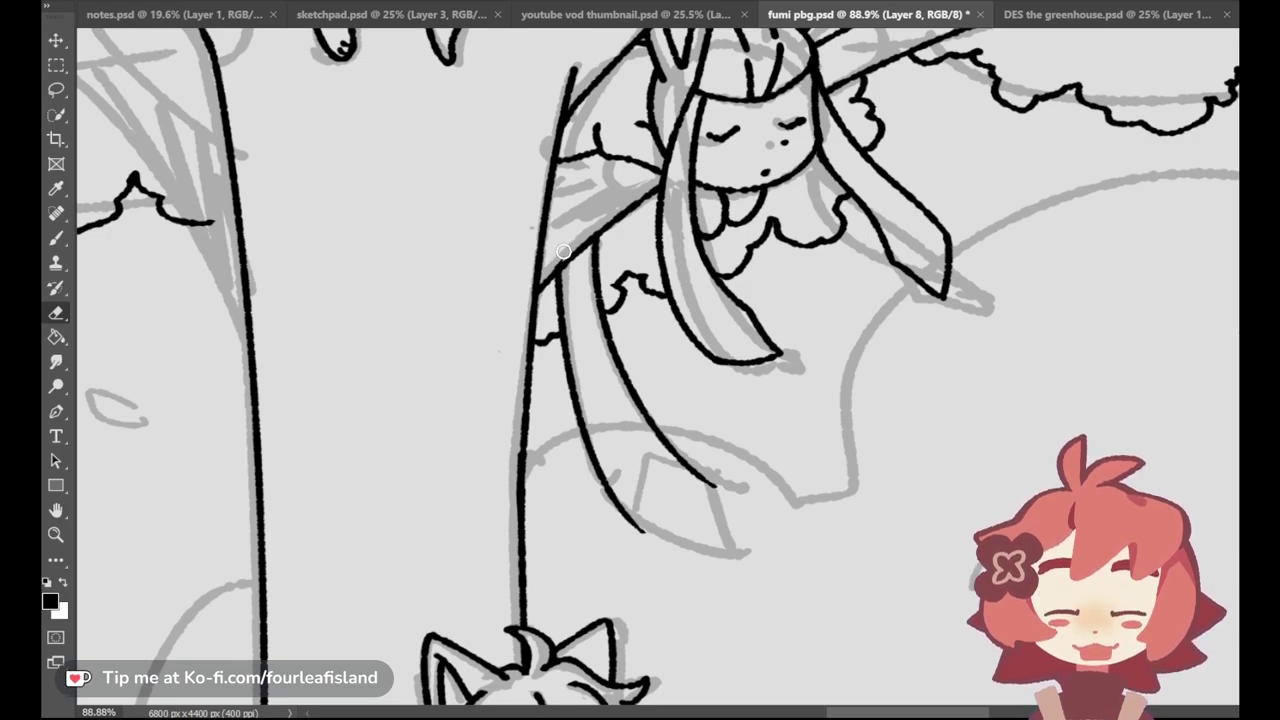
pyautogui.click(58, 239)
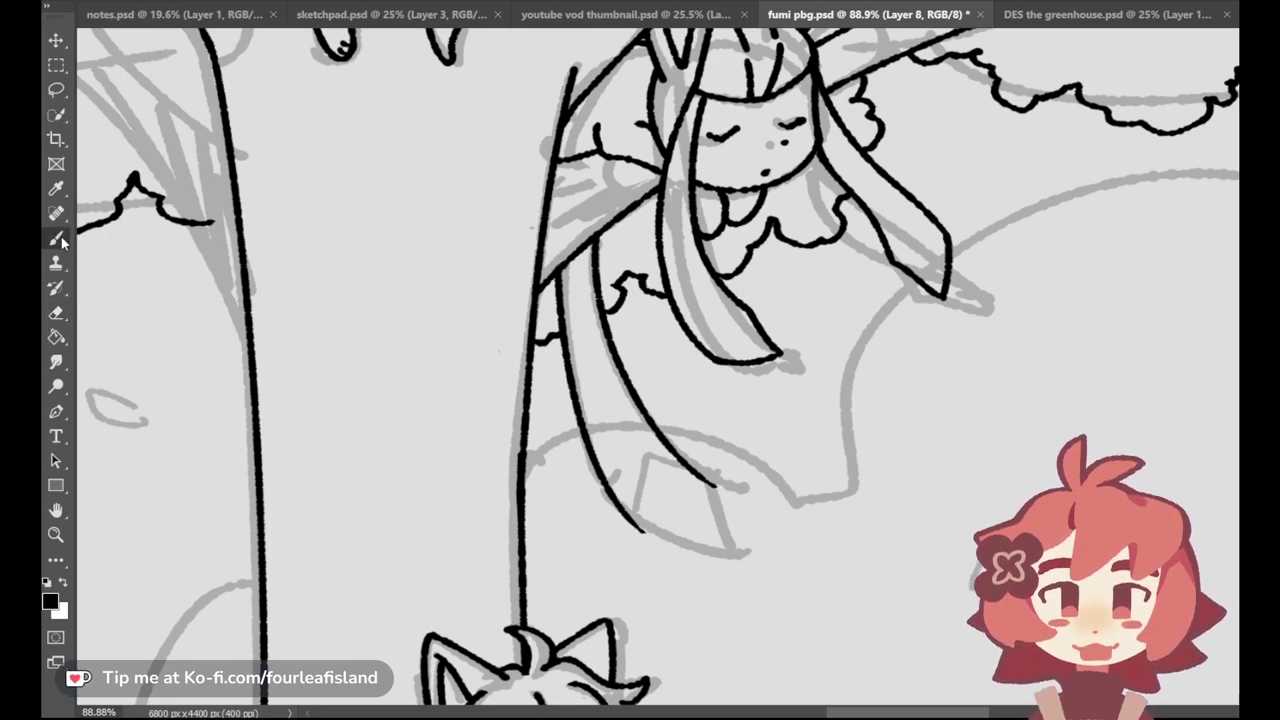
# Step: Join the foliage outline to the trunk's far edge and close the hanging tail with an angular pointed tip
pyautogui.moveTo(208, 222)
pyautogui.mouseDown()
pyautogui.moveTo(222, 204)
pyautogui.moveTo(237, 210)
pyautogui.mouseUp()
pyautogui.moveTo(645, 531); pyautogui.dragTo(735, 550)
pyautogui.hotkey('ctrl', 'z')
pyautogui.moveTo(712, 484); pyautogui.dragTo(734, 548)
pyautogui.hotkey('ctrl', 'z')
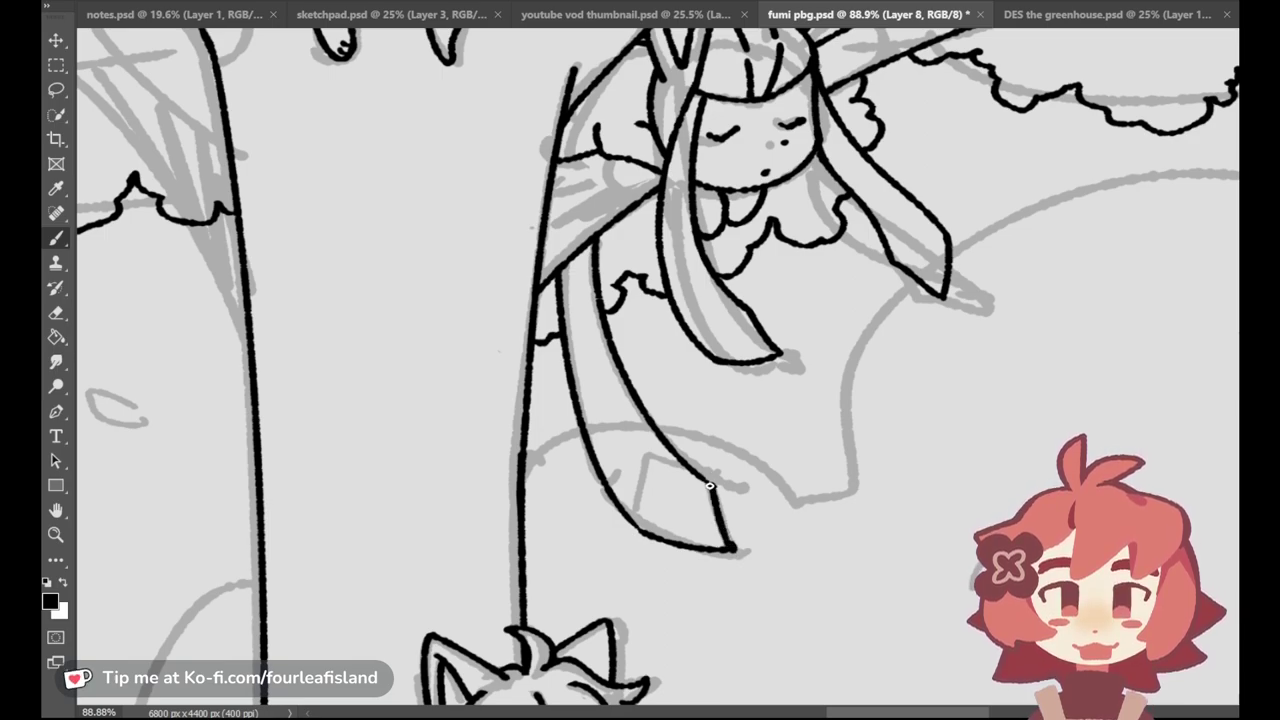
pyautogui.moveTo(707, 480); pyautogui.dragTo(716, 494)
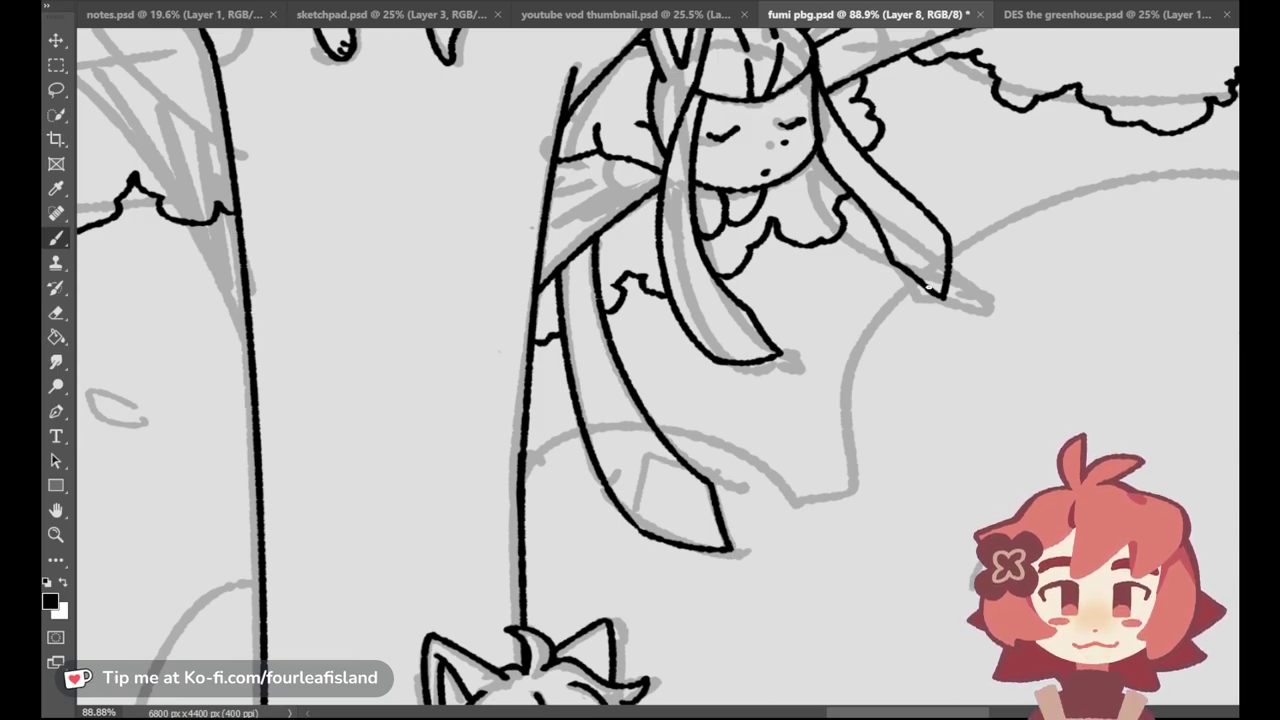
# Step: Ink the nose dot and the upper edge of the open mouth on the shouting creature beside the FUWAH lettering
pyautogui.scroll(3, 1234, 306)
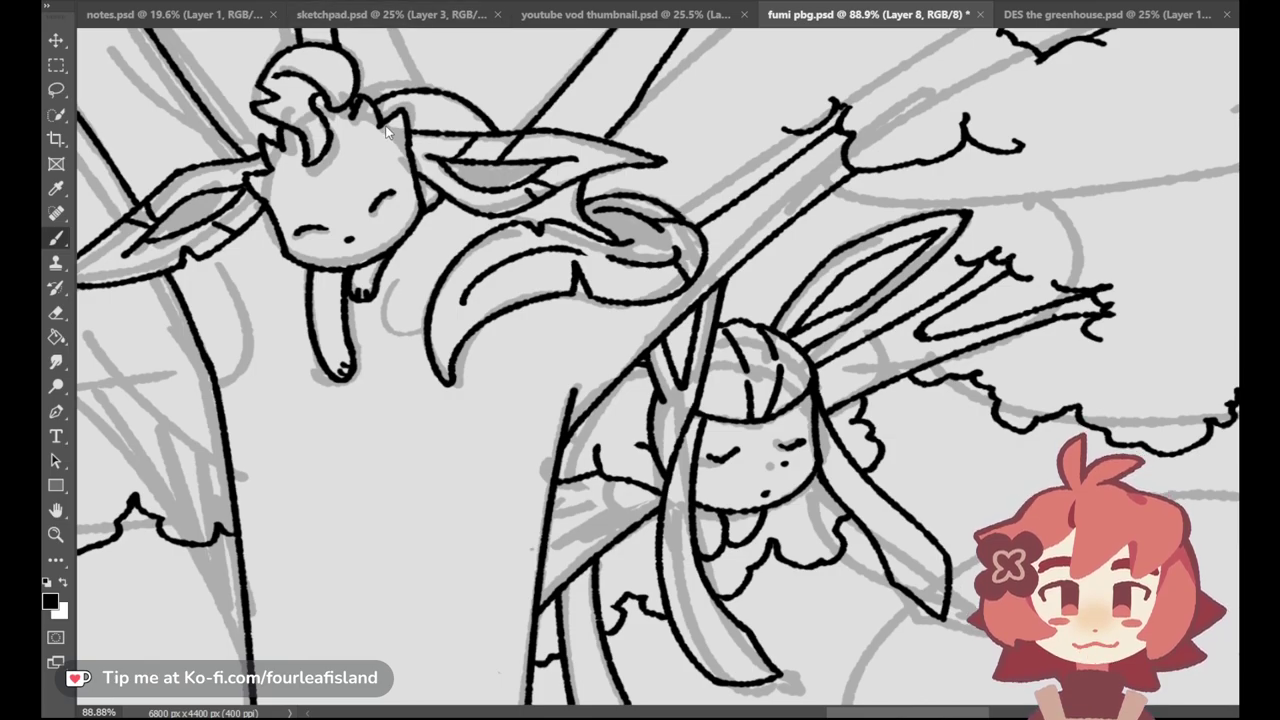
pyautogui.hotkey('ctrl', '0')
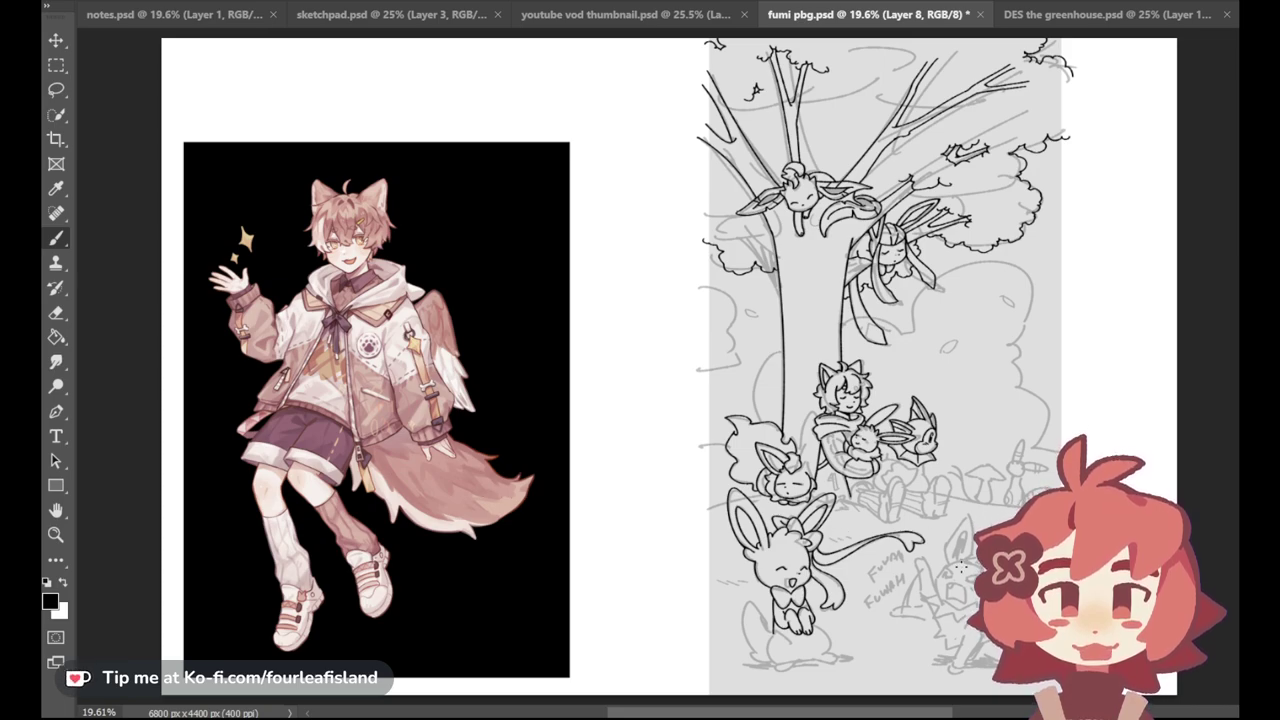
pyautogui.click(56, 535)
pyautogui.moveTo(1002, 636); pyautogui.dragTo(1120, 636)
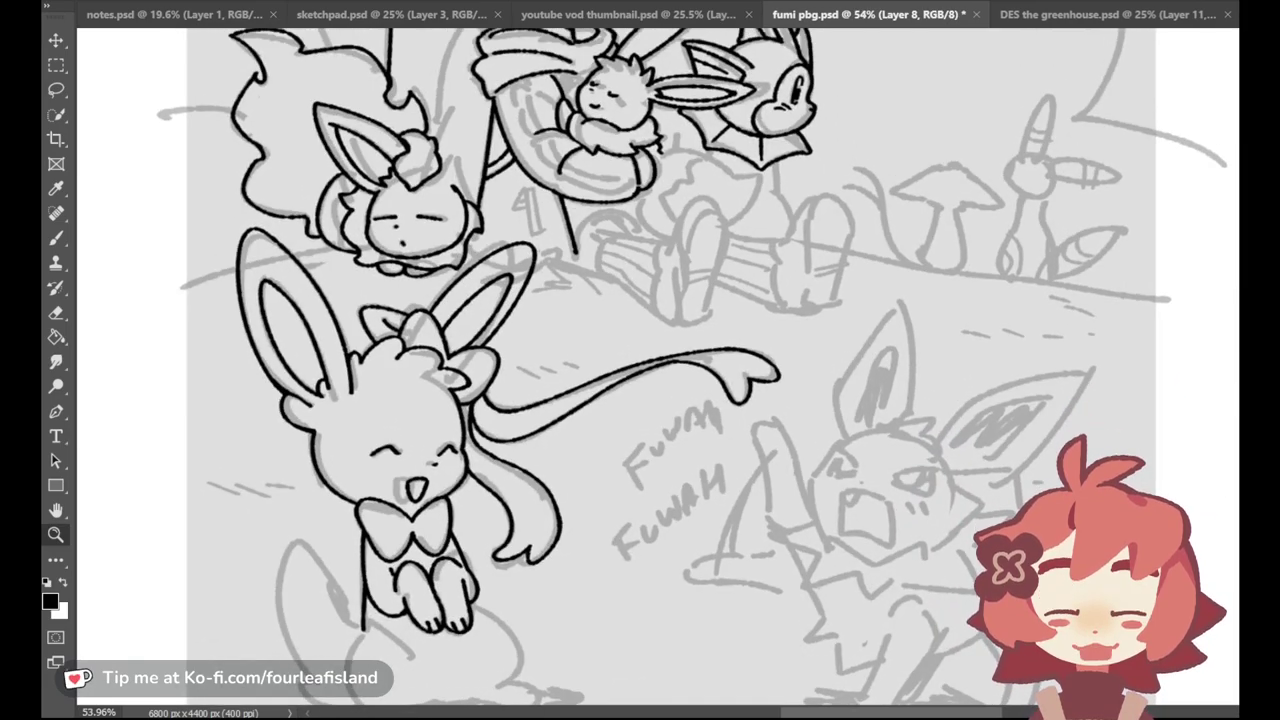
pyautogui.scroll(-3, 1110, 600)
pyautogui.moveTo(1082, 464); pyautogui.dragTo(1101, 464)
pyautogui.click(57, 239)
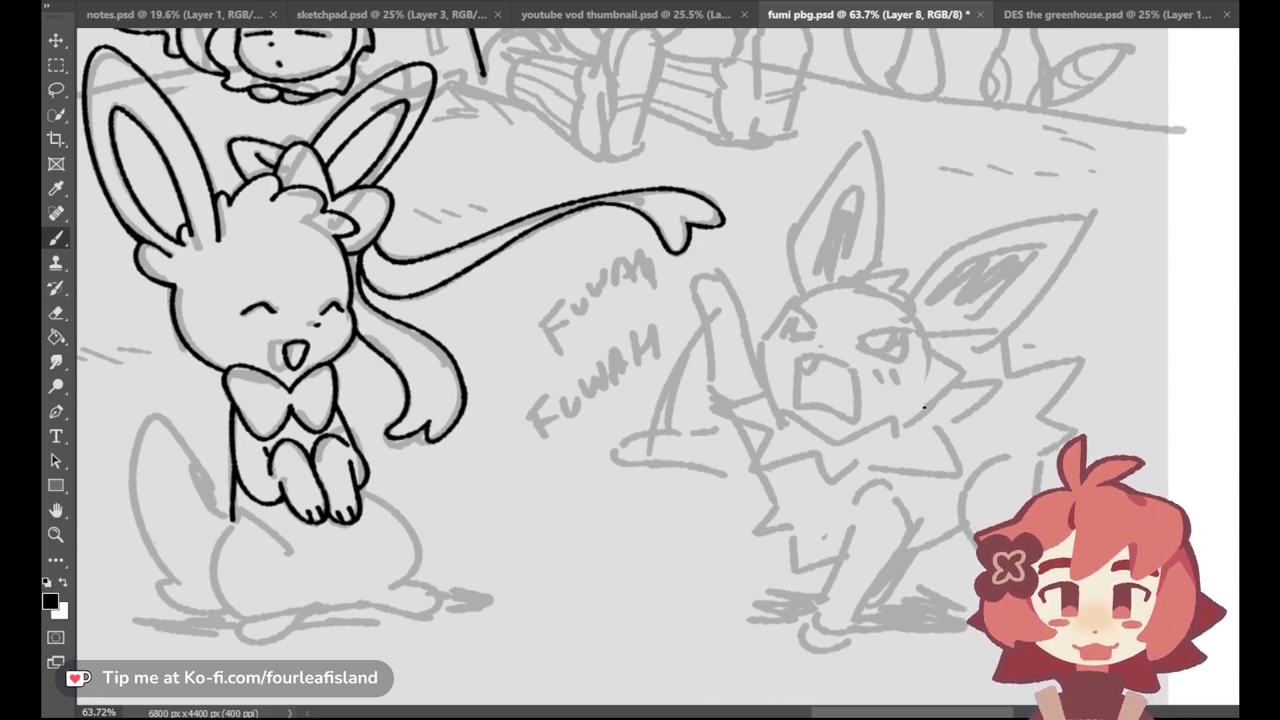
pyautogui.moveTo(797, 356); pyautogui.dragTo(848, 367)
pyautogui.moveTo(797, 358); pyautogui.dragTo(797, 406)
pyautogui.hotkey('ctrl', 'z')
pyautogui.hotkey('ctrl', 'z')
pyautogui.hotkey('ctrl', 'z')
pyautogui.hotkey('ctrl', 'z')
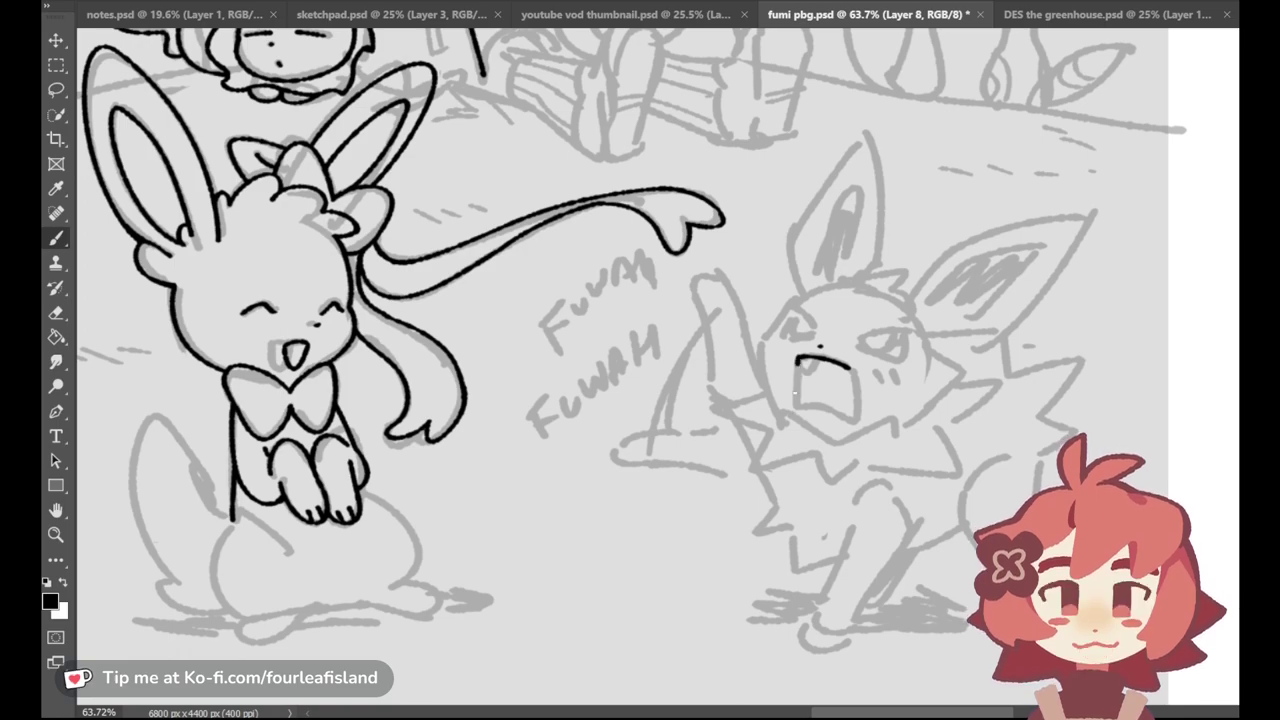
# Step: Ink the sides and lower edge of the shouting creature's boxy open mouth
pyautogui.moveTo(795, 357); pyautogui.dragTo(794, 407)
pyautogui.hotkey('ctrl', 'z')
pyautogui.moveTo(797, 357); pyautogui.dragTo(796, 406)
pyautogui.hotkey('ctrl', 'z')
pyautogui.moveTo(798, 357)
pyautogui.mouseDown()
pyautogui.moveTo(797, 407)
pyautogui.moveTo(854, 420)
pyautogui.mouseUp()
pyautogui.hotkey('ctrl', 'z')
pyautogui.hotkey('ctrl', 'z')
pyautogui.hotkey('ctrl', 'z')
pyautogui.hotkey('ctrl', 'z')
pyautogui.hotkey('ctrl', 'z')
pyautogui.hotkey('ctrl', 'z')
pyautogui.moveTo(851, 373); pyautogui.dragTo(855, 420)
pyautogui.moveTo(851, 373); pyautogui.dragTo(855, 418)
pyautogui.hotkey('ctrl', 'z')
pyautogui.hotkey('ctrl', 'z')
pyautogui.hotkey('ctrl', 'z')
pyautogui.hotkey('ctrl', 'z')
# Step: Ink a small fang in the shouting creature's mouth, and its angry half-lidded eye nearest the large slanted ear, including the iris
pyautogui.moveTo(801, 361)
pyautogui.mouseDown()
pyautogui.moveTo(896, 361)
pyautogui.moveTo(908, 334)
pyautogui.mouseUp()
pyautogui.hotkey('ctrl', 'z')
pyautogui.hotkey('ctrl', 'z')
pyautogui.hotkey('ctrl', 'z')
pyautogui.hotkey('ctrl', 'z')
pyautogui.hotkey('ctrl', 'z')
pyautogui.hotkey('ctrl', 'z')
pyautogui.hotkey('ctrl', 'z')
pyautogui.hotkey('ctrl', 'z')
pyautogui.hotkey('ctrl', 'z')
pyautogui.hotkey('ctrl', 'z')
pyautogui.hotkey('ctrl', 'z')
pyautogui.hotkey('ctrl', 'z')
pyautogui.hotkey('ctrl', 'z')
pyautogui.hotkey('ctrl', 'z')
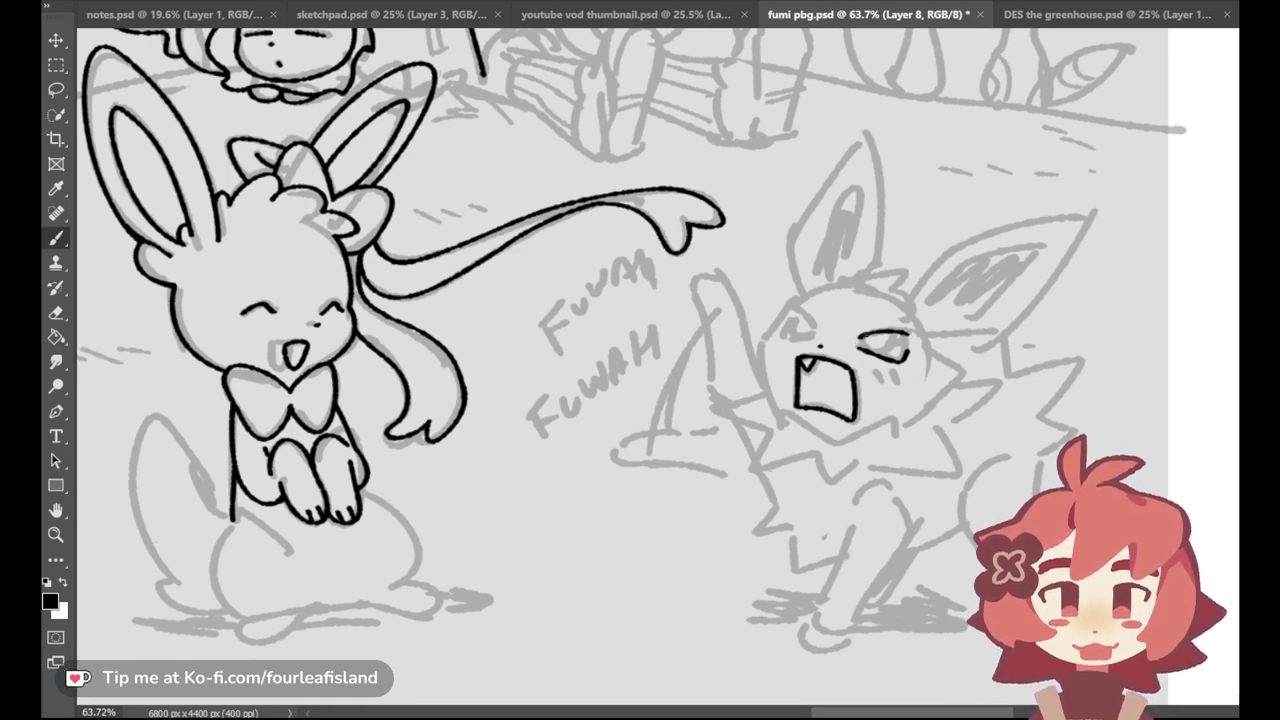
pyautogui.hotkey('ctrl', 'z')
pyautogui.hotkey('ctrl', 'z')
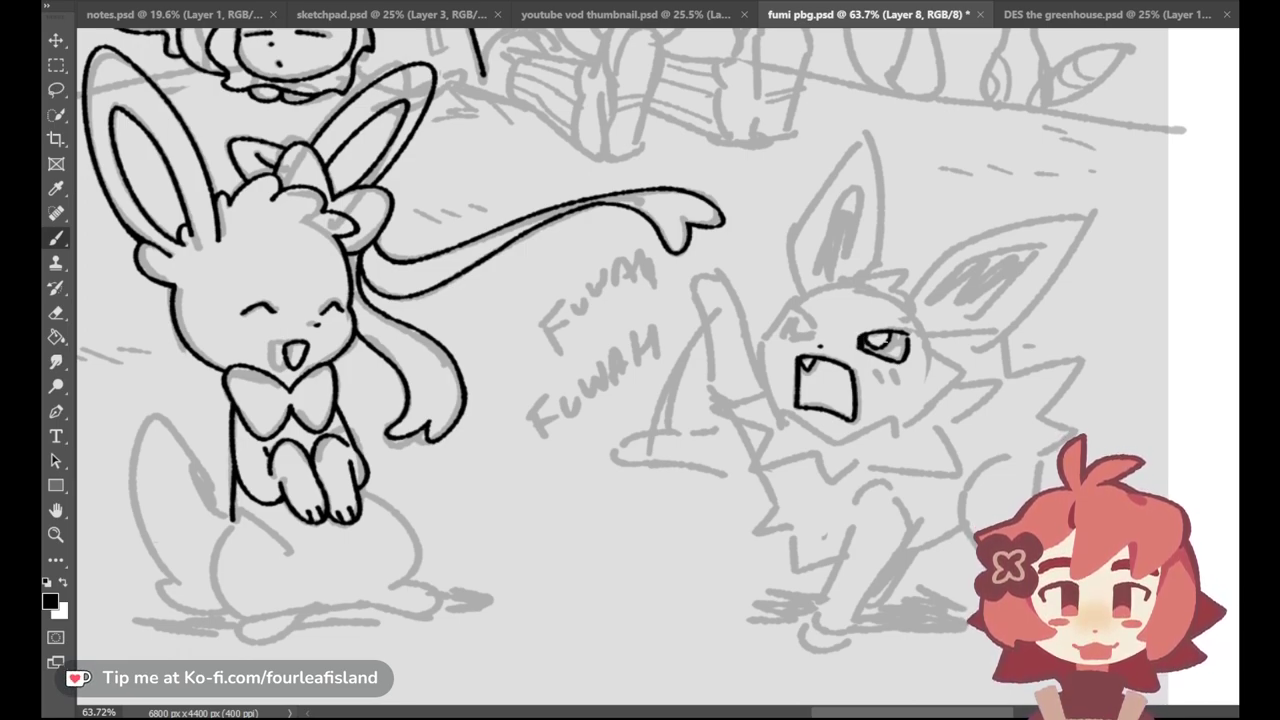
# Step: Finish the iris in the shouting creature's larger eye and ink two short blush marks on the cheek below it
pyautogui.hotkey('ctrl', 'z')
pyautogui.moveTo(887, 343)
pyautogui.mouseDown()
pyautogui.moveTo(914, 362)
pyautogui.moveTo(906, 343)
pyautogui.mouseUp()
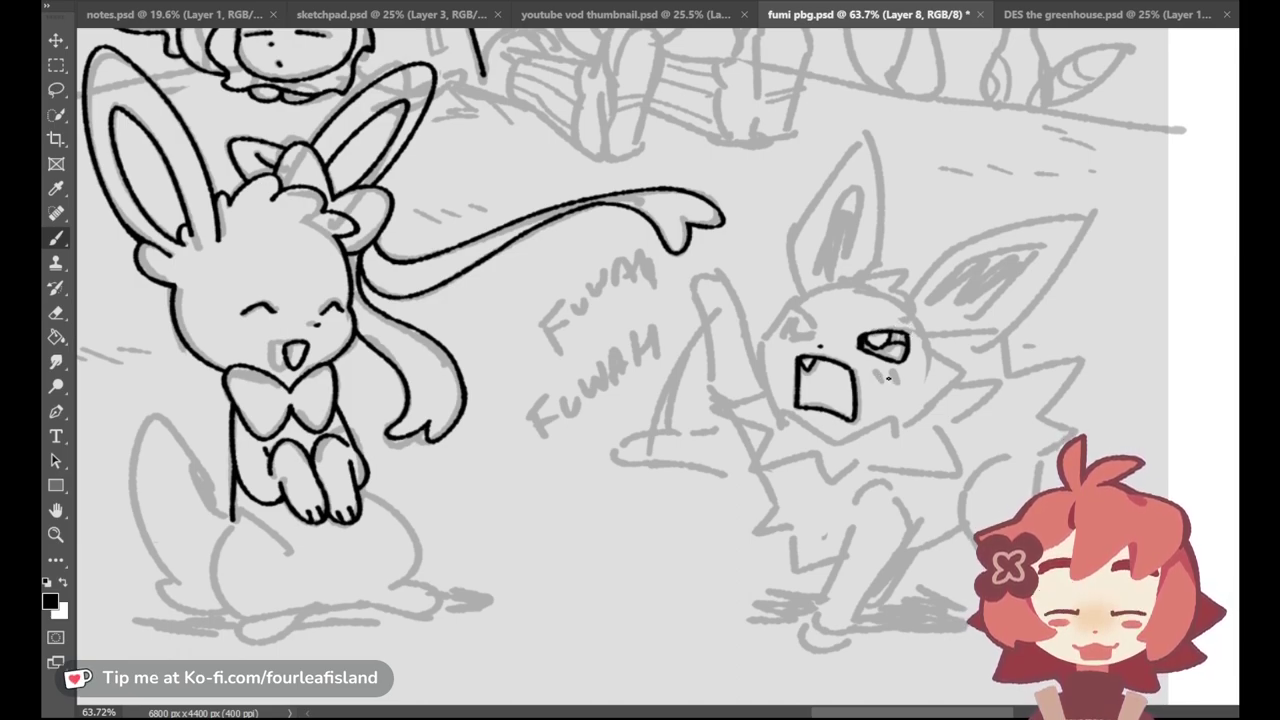
pyautogui.moveTo(878, 368); pyautogui.dragTo(893, 381)
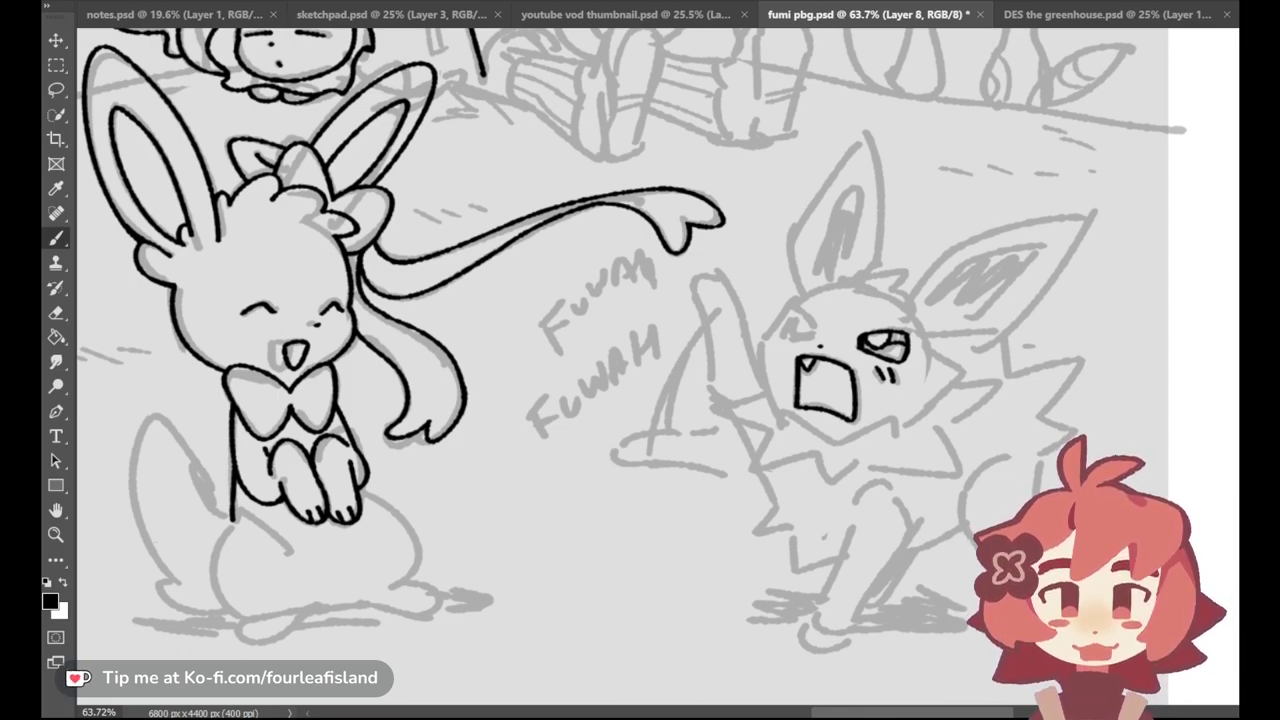
# Step: Ink the creature's smaller angry eye on the far side of the nose, with its slanted lid and iris
pyautogui.moveTo(796, 313)
pyautogui.mouseDown()
pyautogui.moveTo(783, 336)
pyautogui.moveTo(818, 339)
pyautogui.moveTo(813, 326)
pyautogui.moveTo(818, 340)
pyautogui.moveTo(804, 329)
pyautogui.mouseUp()
pyautogui.hotkey('ctrl', 'z')
pyautogui.hotkey('ctrl', 'z')
pyautogui.hotkey('ctrl', 'z')
pyautogui.hotkey('ctrl', 'z')
pyautogui.hotkey('ctrl', 'z')
pyautogui.hotkey('ctrl', 'z')
pyautogui.hotkey('ctrl', 'z')
pyautogui.hotkey('ctrl', 'z')
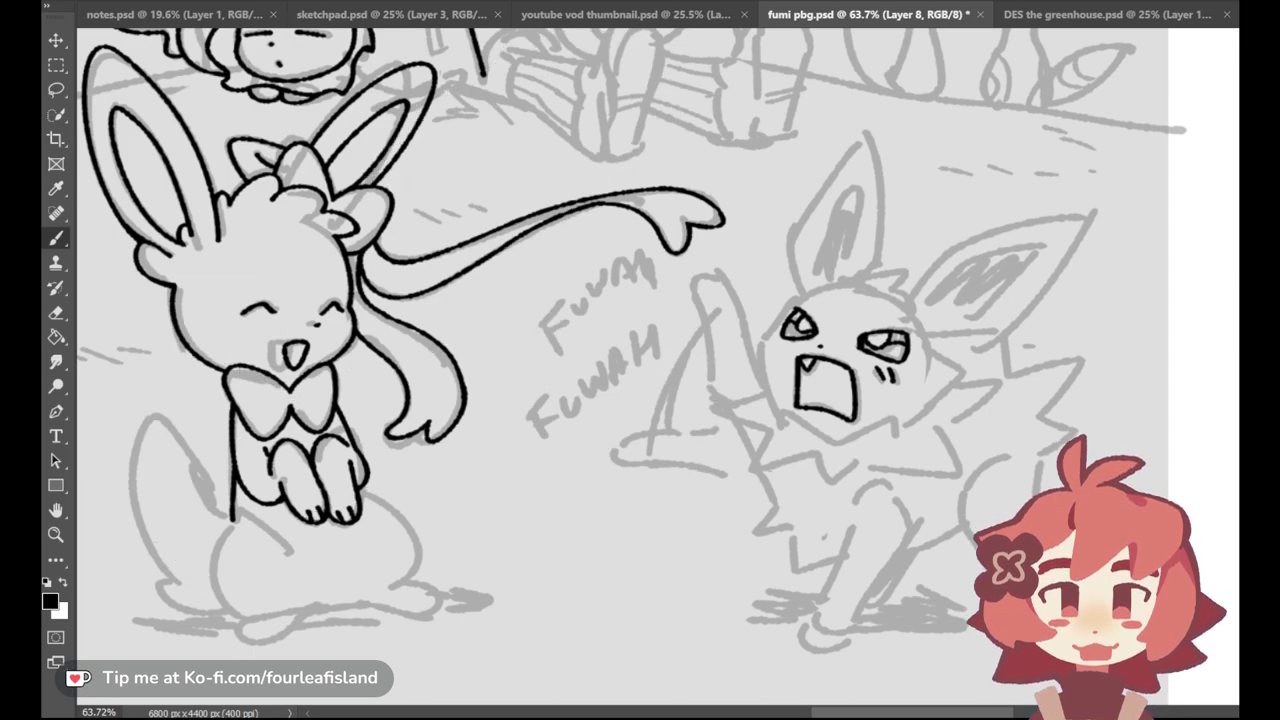
# Step: Hide the sketch, touch up the inner corner of the creature's larger eye, and show the sketch again
pyautogui.hotkey('ctrl', ',')
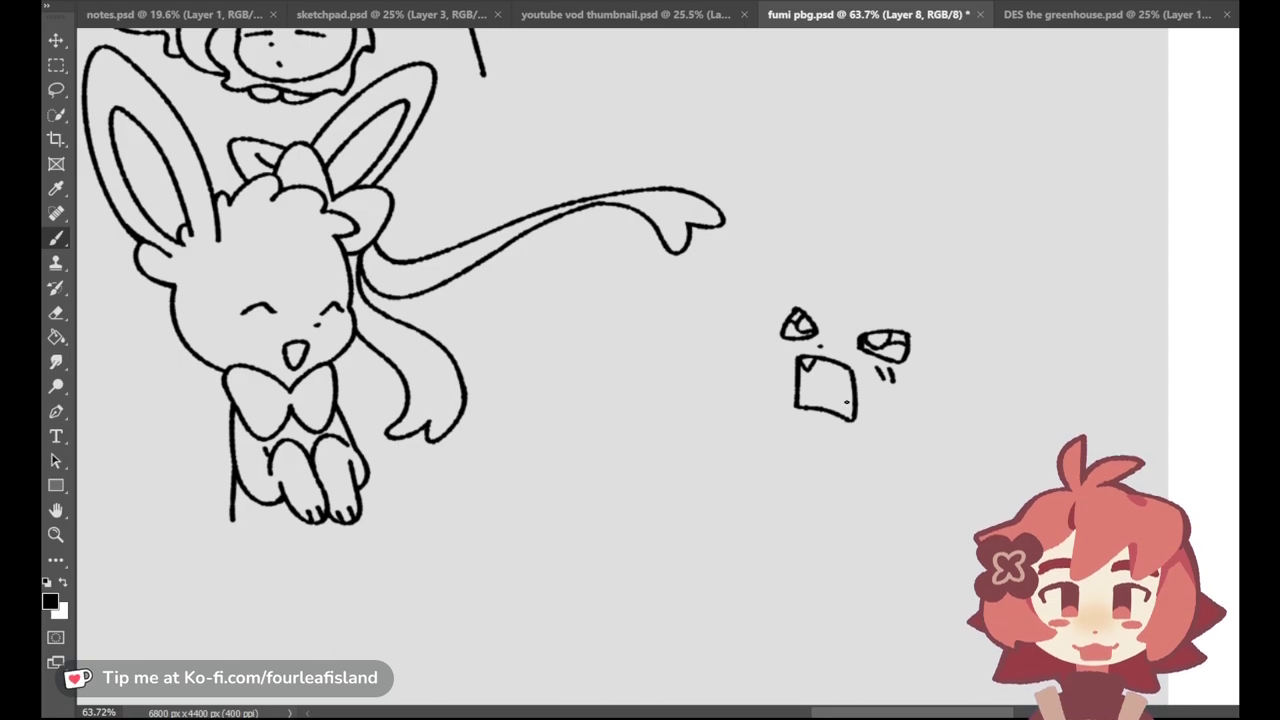
pyautogui.moveTo(858, 345); pyautogui.dragTo(871, 355)
pyautogui.moveTo(866, 350); pyautogui.dragTo(878, 343)
pyautogui.click(1262, 211)
# Step: Ink the pointed hair tuft on top of the creature's head, between the two ears
pyautogui.moveTo(842, 278)
pyautogui.mouseDown()
pyautogui.moveTo(901, 267)
pyautogui.moveTo(896, 284)
pyautogui.moveTo(916, 290)
pyautogui.mouseUp()
pyautogui.hotkey('ctrl', 'z')
pyautogui.hotkey('ctrl', 'z')
pyautogui.hotkey('ctrl', 'z')
pyautogui.hotkey('ctrl', 'z')
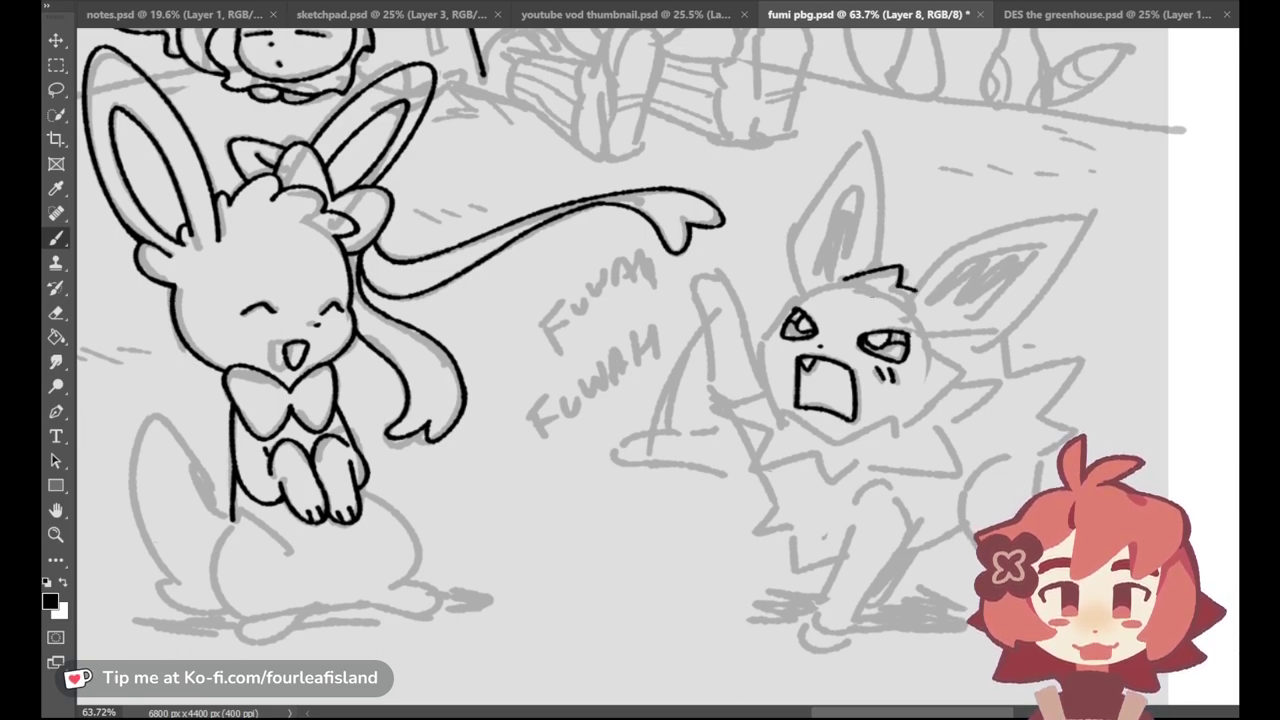
# Step: Ink the first jagged cheek-fur spikes below the large slanted ear
pyautogui.moveTo(944, 340)
pyautogui.mouseDown()
pyautogui.moveTo(963, 353)
pyautogui.moveTo(938, 358)
pyautogui.moveTo(960, 372)
pyautogui.mouseUp()
pyautogui.hotkey('ctrl', 'z')
pyautogui.hotkey('ctrl', 'z')
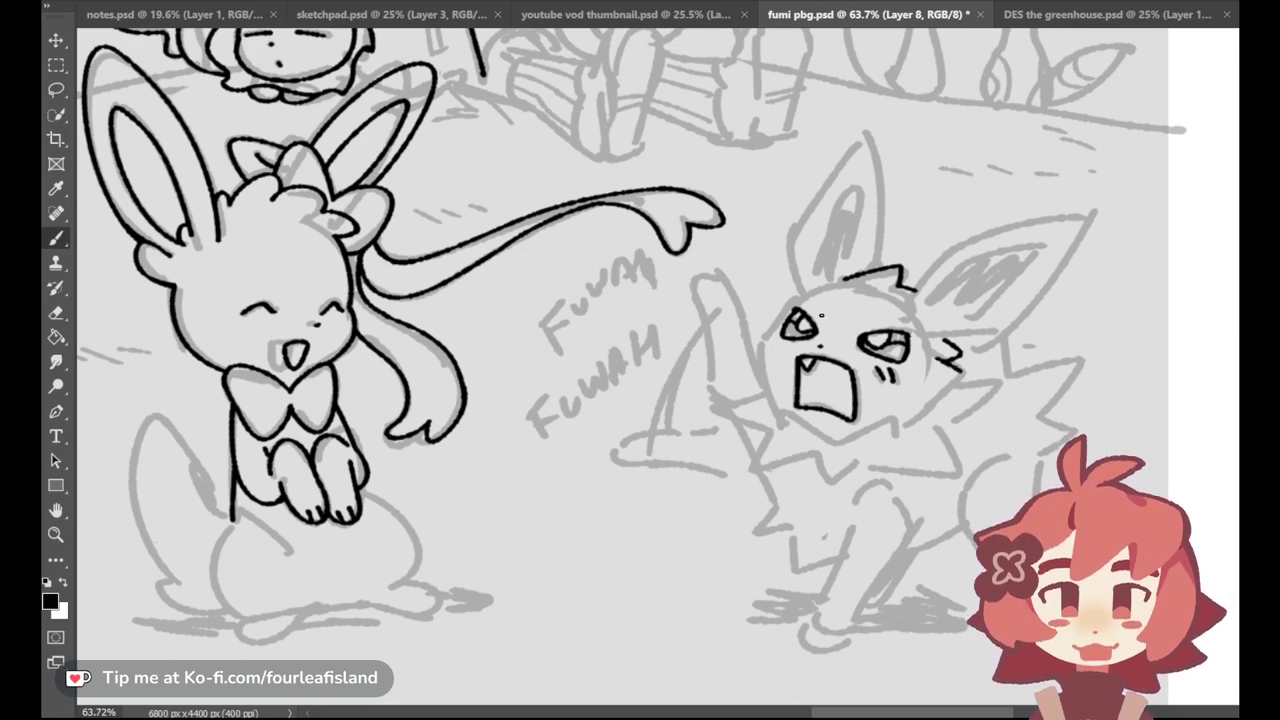
# Step: Ink the short forehead curve around the outer side of the creature's smaller eye
pyautogui.hotkey('ctrl', 'z')
pyautogui.moveTo(777, 315); pyautogui.dragTo(809, 290)
pyautogui.hotkey('ctrl', 'z')
pyautogui.hotkey('ctrl', 'z')
pyautogui.moveTo(782, 316); pyautogui.dragTo(764, 336)
pyautogui.hotkey('ctrl', 'z')
pyautogui.moveTo(764, 338); pyautogui.dragTo(780, 415)
pyautogui.hotkey('ctrl', 'z')
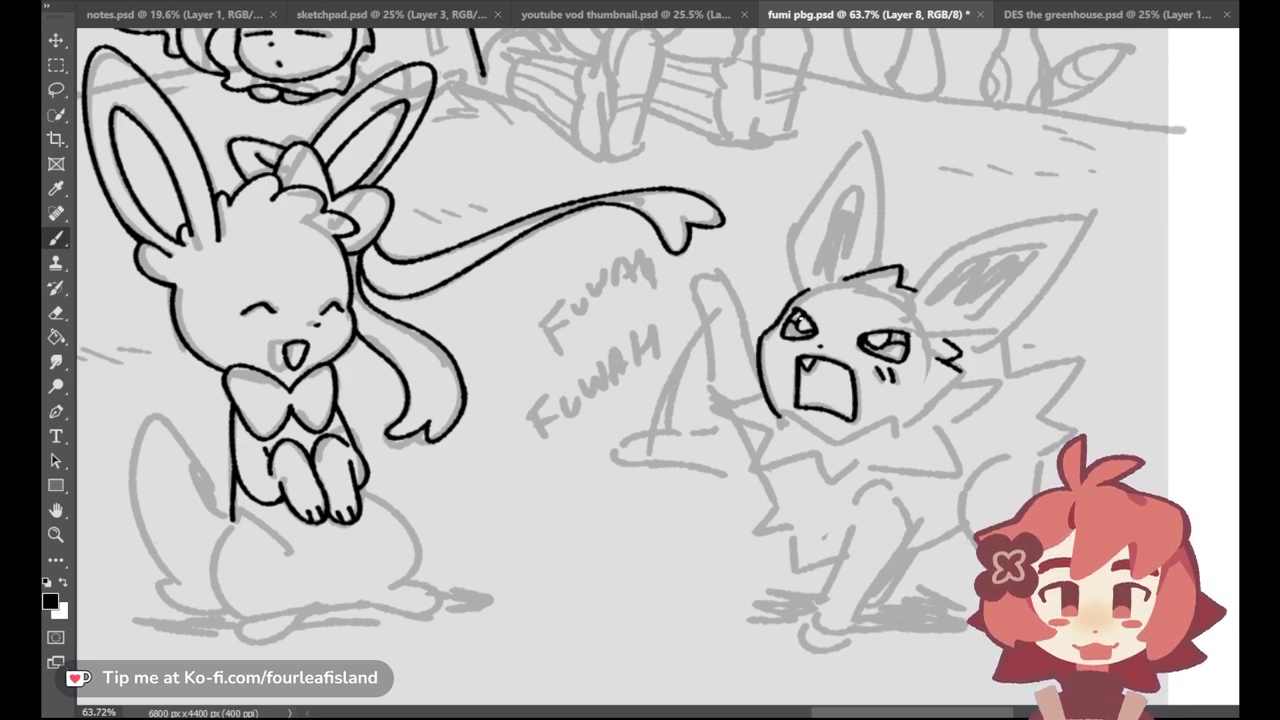
pyautogui.hotkey('ctrl', 'z')
pyautogui.hotkey('ctrl', 'z')
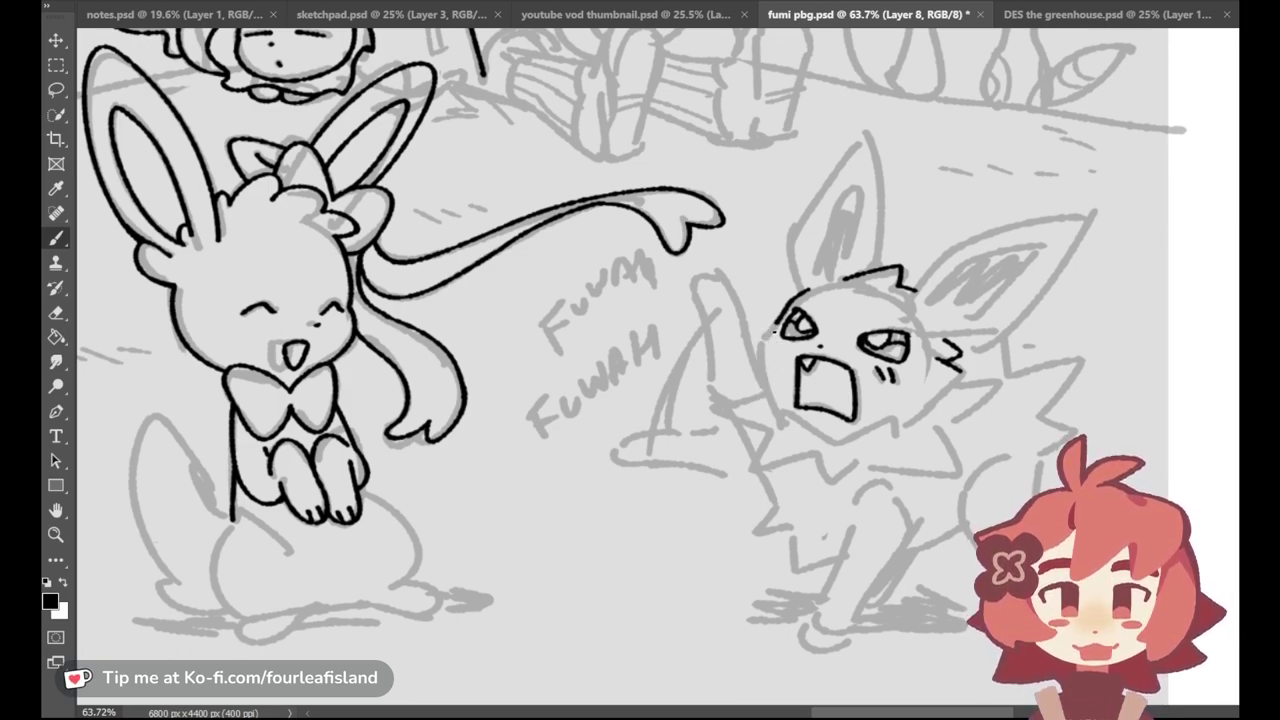
# Step: Ink the curved side of the face from the smaller eye down past the mouth, and another spike on the opposite cheek fur
pyautogui.moveTo(776, 322)
pyautogui.mouseDown()
pyautogui.moveTo(763, 336)
pyautogui.moveTo(776, 414)
pyautogui.mouseUp()
pyautogui.hotkey('ctrl', 'z')
pyautogui.hotkey('ctrl', 'z')
pyautogui.moveTo(765, 335); pyautogui.dragTo(781, 418)
pyautogui.hotkey('ctrl', 'z')
pyautogui.hotkey('ctrl', 'z')
pyautogui.hotkey('ctrl', 'z')
pyautogui.hotkey('ctrl', 'z')
pyautogui.moveTo(770, 348); pyautogui.dragTo(771, 420)
pyautogui.hotkey('ctrl', 'z')
pyautogui.moveTo(770, 336); pyautogui.dragTo(772, 420)
pyautogui.hotkey('ctrl', 'z')
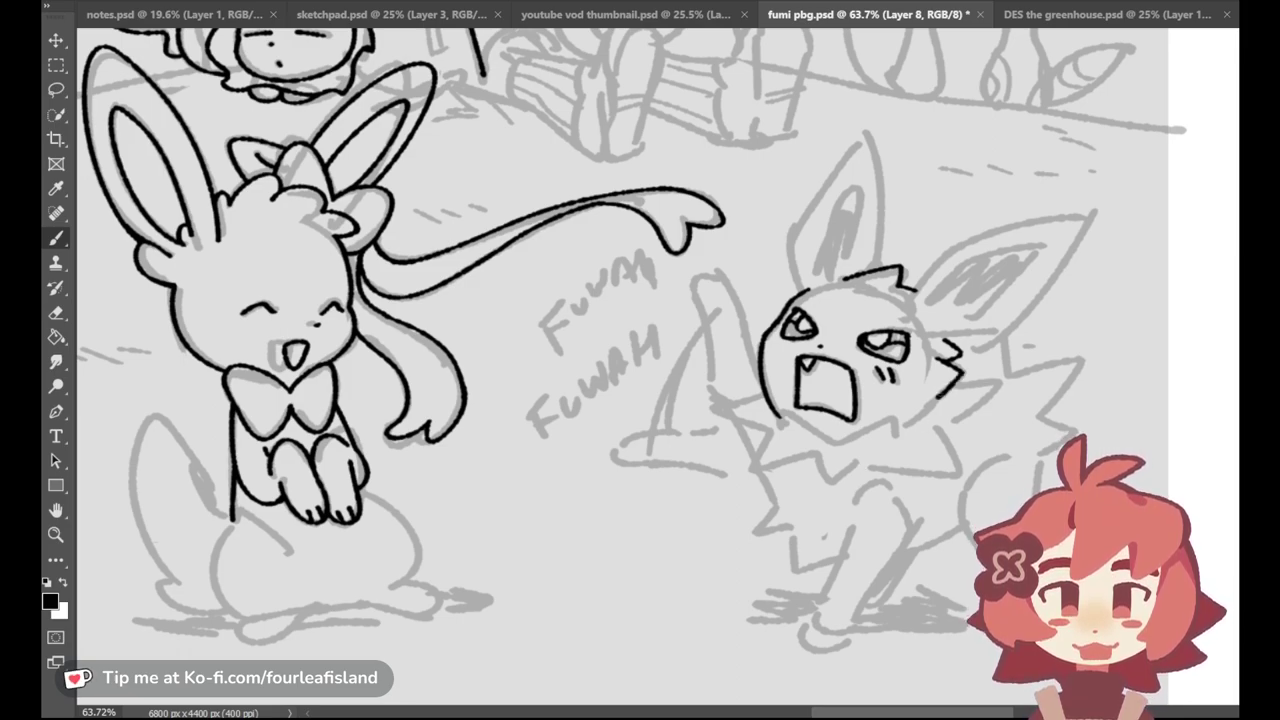
pyautogui.moveTo(940, 395); pyautogui.dragTo(962, 377)
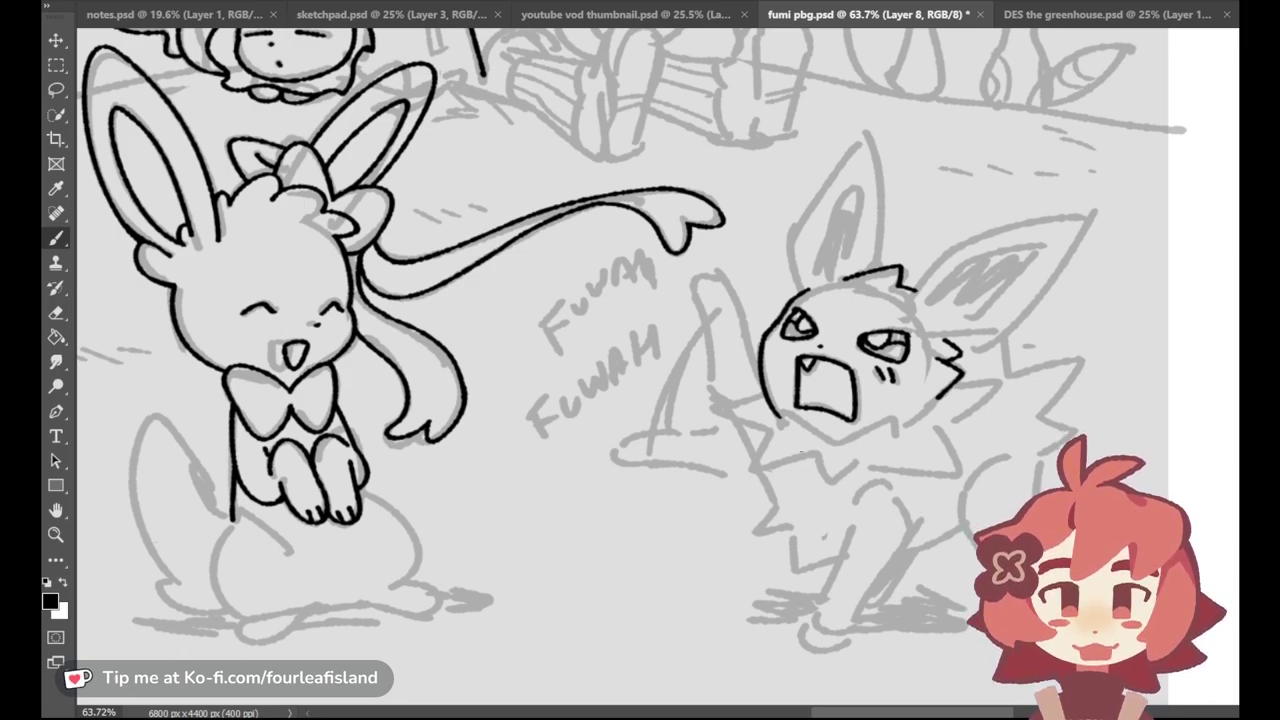
# Step: Ink the small notch at the base of the curved cheek and the jaw line slanting down to the chin
pyautogui.moveTo(781, 412); pyautogui.dragTo(781, 428)
pyautogui.hotkey('ctrl', 'z')
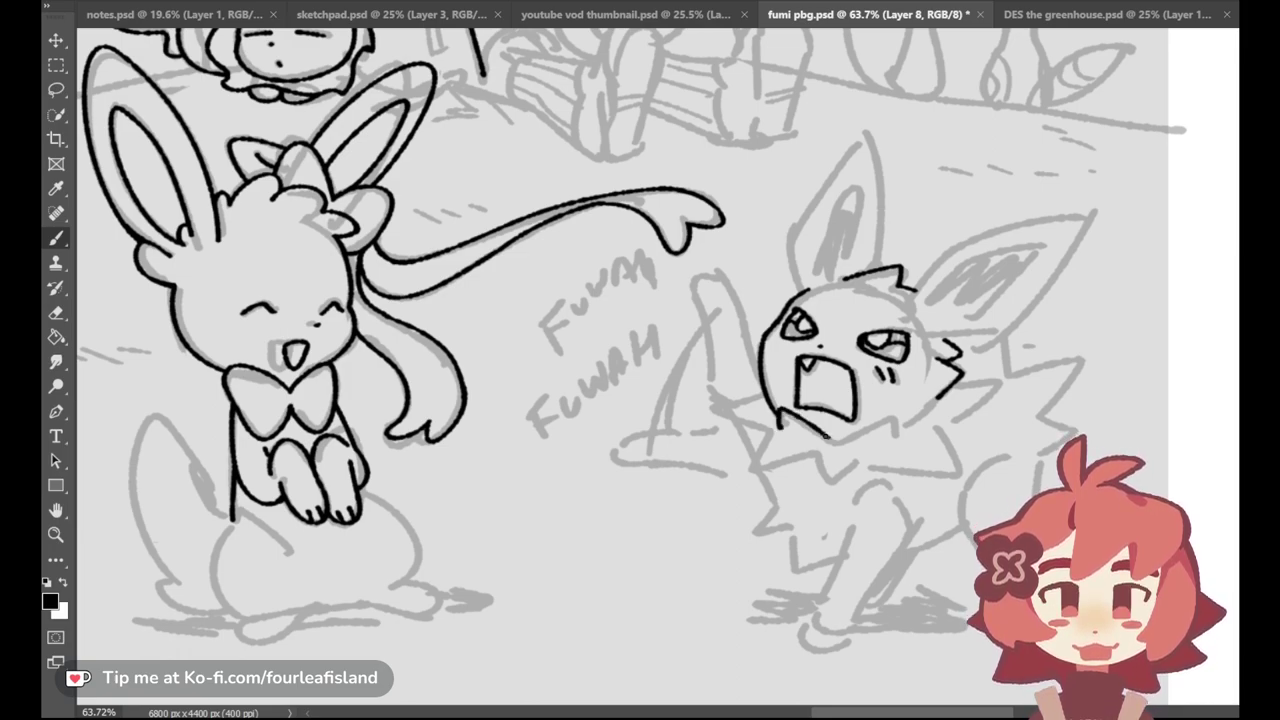
pyautogui.moveTo(828, 437); pyautogui.dragTo(841, 450)
pyautogui.hotkey('ctrl', 'z')
pyautogui.hotkey('ctrl', 'z')
pyautogui.moveTo(782, 410)
pyautogui.mouseDown()
pyautogui.moveTo(831, 442)
pyautogui.moveTo(823, 433)
pyautogui.mouseUp()
pyautogui.hotkey('ctrl', 'z')
pyautogui.hotkey('ctrl', 'z')
pyautogui.hotkey('ctrl', 'z')
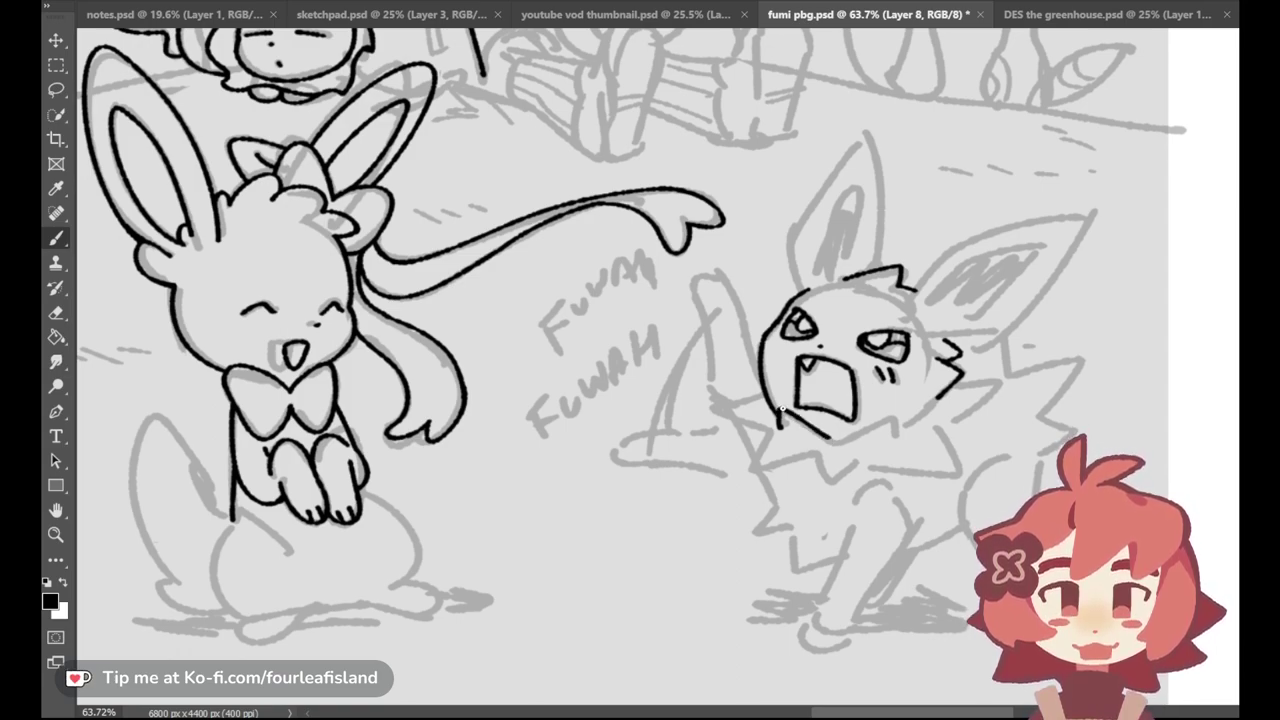
pyautogui.hotkey('ctrl', 'z')
# Step: Ink the jaw's other side, rising from the chin toward the spiky cheek
pyautogui.moveTo(830, 438); pyautogui.dragTo(896, 414)
pyautogui.hotkey('ctrl', 'z')
pyautogui.hotkey('ctrl', 'z')
# Step: Ink the jagged fur tips under the jaw and join them to the spiky cheek fur
pyautogui.moveTo(830, 440)
pyautogui.mouseDown()
pyautogui.moveTo(894, 412)
pyautogui.moveTo(866, 427)
pyautogui.moveTo(899, 414)
pyautogui.moveTo(897, 438)
pyautogui.moveTo(921, 416)
pyautogui.moveTo(924, 434)
pyautogui.mouseUp()
pyautogui.hotkey('ctrl', 'z')
pyautogui.hotkey('ctrl', 'z')
pyautogui.hotkey('ctrl', 'z')
pyautogui.hotkey('ctrl', 'z')
pyautogui.hotkey('ctrl', 'z')
pyautogui.hotkey('ctrl', 'z')
pyautogui.hotkey('ctrl', 'z')
pyautogui.hotkey('ctrl', 'z')
pyautogui.hotkey('ctrl', 'z')
pyautogui.hotkey('ctrl', 'z')
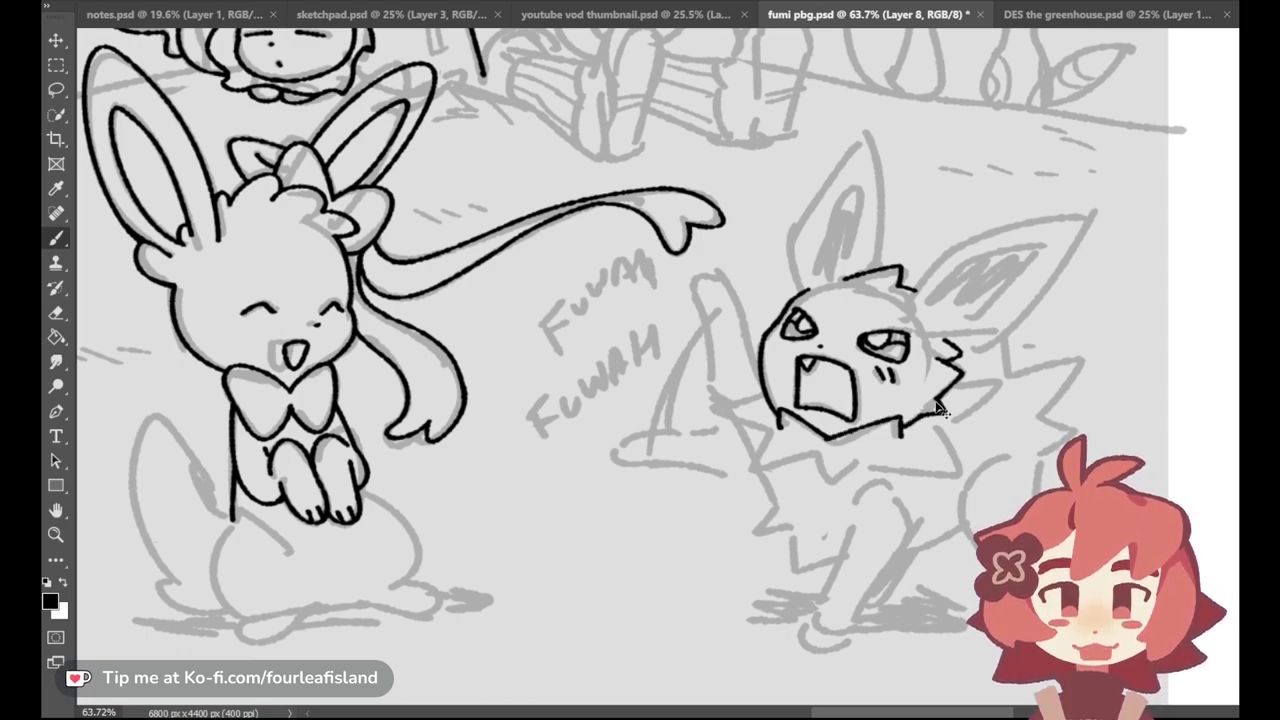
pyautogui.hotkey('ctrl', 'z')
pyautogui.hotkey('ctrl', 'z')
pyautogui.moveTo(919, 419)
pyautogui.mouseDown()
pyautogui.moveTo(945, 426)
pyautogui.moveTo(942, 416)
pyautogui.mouseUp()
pyautogui.hotkey('ctrl', 'z')
# Step: Ink the lower edge of the ruff spike that points toward the raised arm
pyautogui.moveTo(720, 405); pyautogui.dragTo(770, 436)
pyautogui.hotkey('ctrl', 'z')
pyautogui.hotkey('ctrl', 'z')
pyautogui.hotkey('ctrl', 'z')
pyautogui.hotkey('ctrl', 'z')
pyautogui.hotkey('ctrl', 'z')
pyautogui.hotkey('ctrl', 'z')
pyautogui.hotkey('ctrl', 'z')
pyautogui.hotkey('ctrl', 'z')
pyautogui.hotkey('ctrl', 'z')
# Step: Ink the upper edge of that ruff spike, closing its tip and joining it to the curved side of the face
pyautogui.moveTo(724, 406)
pyautogui.mouseDown()
pyautogui.moveTo(767, 433)
pyautogui.moveTo(764, 395)
pyautogui.moveTo(730, 405)
pyautogui.mouseUp()
pyautogui.hotkey('ctrl', 'z')
pyautogui.hotkey('ctrl', 'z')
pyautogui.hotkey('ctrl', 'z')
pyautogui.hotkey('ctrl', 'z')
pyautogui.hotkey('ctrl', 'z')
pyautogui.hotkey('ctrl', 'z')
pyautogui.hotkey('ctrl', 'z')
pyautogui.hotkey('ctrl', 'shift', 'z')
pyautogui.hotkey('ctrl', 'z')
pyautogui.moveTo(751, 358)
pyautogui.mouseDown()
pyautogui.moveTo(766, 426)
pyautogui.moveTo(762, 393)
pyautogui.mouseUp()
pyautogui.hotkey('ctrl', 'z')
pyautogui.hotkey('ctrl', 'z')
pyautogui.hotkey('ctrl', 'z')
pyautogui.hotkey('ctrl', 'z')
pyautogui.hotkey('ctrl', 'z')
pyautogui.hotkey('ctrl', 'z')
pyautogui.hotkey('ctrl', 'z')
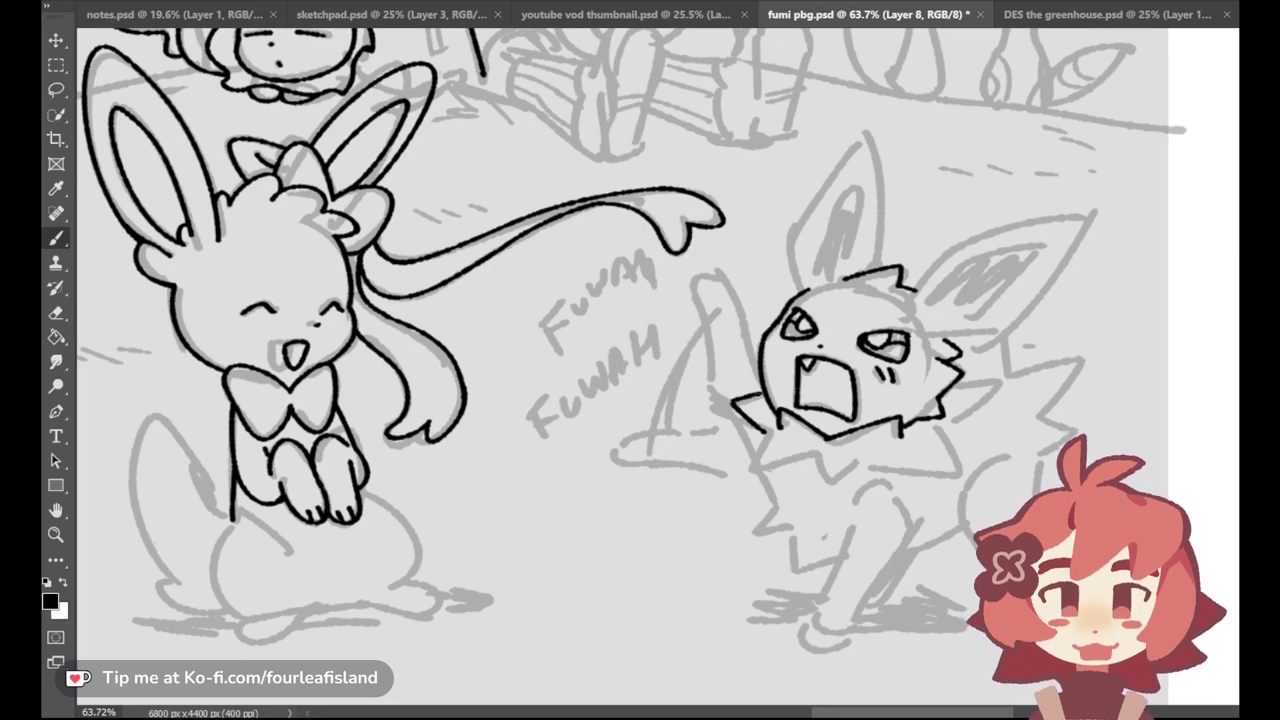
# Step: Ink the ruff edge running down from the first spike to the corner of the next one
pyautogui.hotkey('ctrl', 'shift', 'z')
pyautogui.hotkey('ctrl', 'z')
pyautogui.moveTo(764, 433)
pyautogui.mouseDown()
pyautogui.moveTo(756, 466)
pyautogui.moveTo(773, 452)
pyautogui.moveTo(758, 464)
pyautogui.mouseUp()
pyautogui.hotkey('ctrl', 'z')
pyautogui.hotkey('ctrl', 'z')
pyautogui.hotkey('ctrl', 'z')
pyautogui.hotkey('ctrl', 'z')
pyautogui.hotkey('ctrl', 'z')
pyautogui.hotkey('ctrl', 'z')
pyautogui.hotkey('ctrl', 'shift', 'z')
pyautogui.hotkey('ctrl', 'z')
pyautogui.hotkey('ctrl', 'z')
pyautogui.hotkey('ctrl', 'shift', 'z')
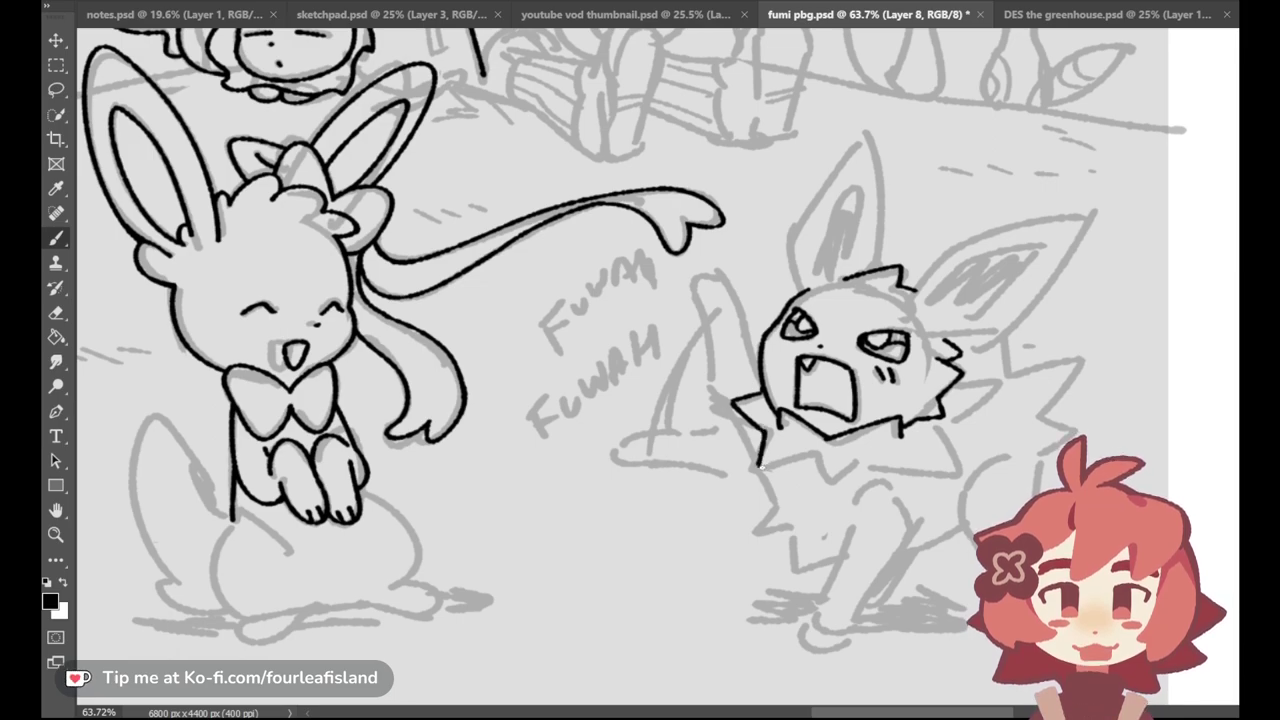
# Step: Ink the ruff's lower edge from that corner across to the pointed tip below the chin
pyautogui.moveTo(761, 467)
pyautogui.mouseDown()
pyautogui.moveTo(814, 455)
pyautogui.moveTo(827, 479)
pyautogui.moveTo(858, 464)
pyautogui.mouseUp()
pyautogui.hotkey('ctrl', 'z')
pyautogui.hotkey('ctrl', 'z')
pyautogui.hotkey('ctrl', 'z')
pyautogui.hotkey('ctrl', 'z')
pyautogui.hotkey('ctrl', 'z')
pyautogui.hotkey('ctrl', 'shift', 'z')
pyautogui.hotkey('ctrl', 'z')
pyautogui.hotkey('ctrl', 'shift', 'z')
pyautogui.hotkey('ctrl', 'z')
pyautogui.hotkey('ctrl', 'shift', 'z')
pyautogui.hotkey('ctrl', 'z')
# Step: Extend the ruff's lower edge from the central tip to the far corner spike below the cheek fur
pyautogui.moveTo(868, 466)
pyautogui.mouseDown()
pyautogui.moveTo(946, 477)
pyautogui.moveTo(944, 456)
pyautogui.moveTo(971, 447)
pyautogui.mouseUp()
pyautogui.hotkey('ctrl', 'z')
pyautogui.hotkey('ctrl', 'z')
pyautogui.hotkey('ctrl', 'z')
pyautogui.hotkey('ctrl', 'z')
pyautogui.hotkey('ctrl', 'z')
pyautogui.hotkey('ctrl', 'z')
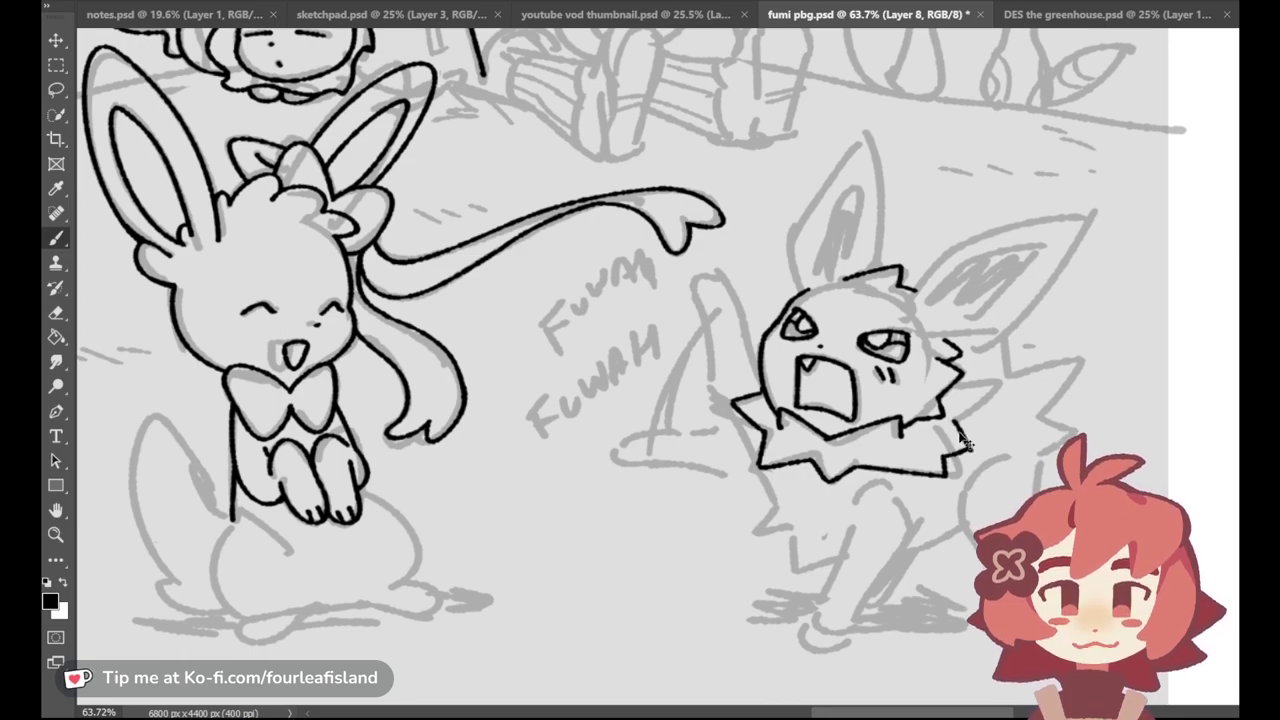
# Step: Redraw the short slanted edge that closes the ruff's far corner spike
pyautogui.hotkey('ctrl', 'z')
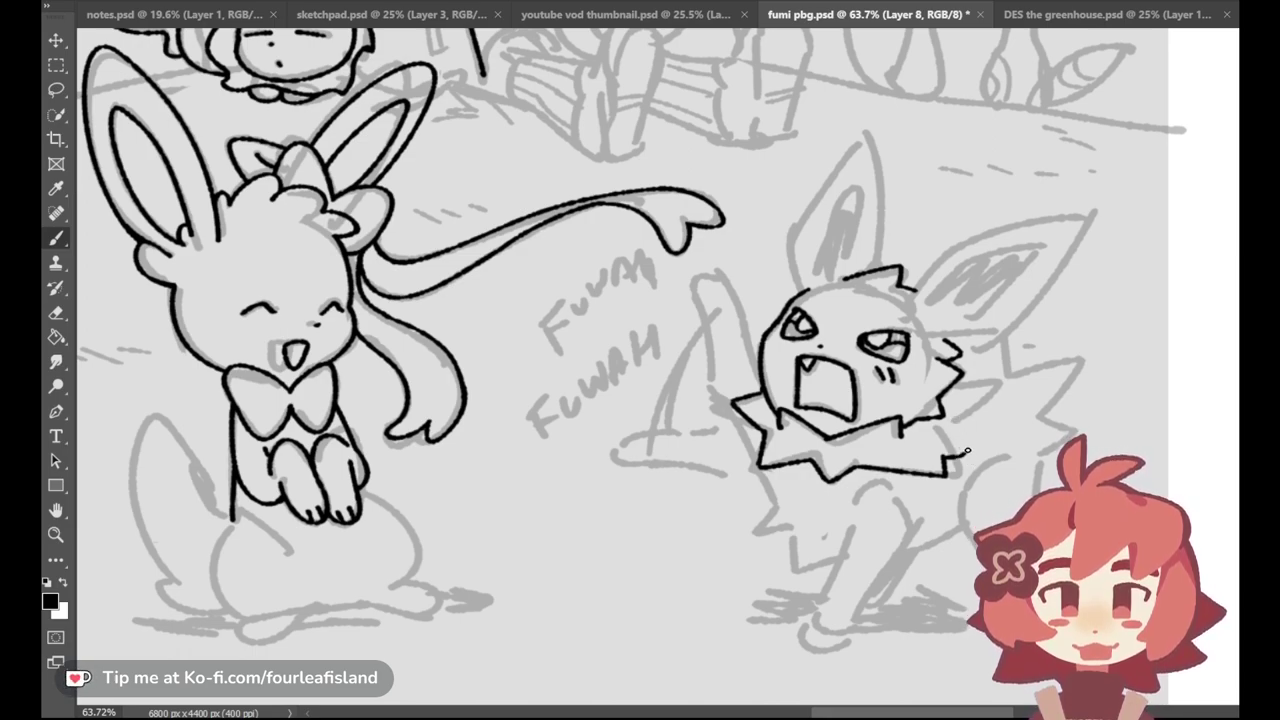
pyautogui.moveTo(956, 423); pyautogui.dragTo(968, 446)
pyautogui.hotkey('ctrl', 'z')
pyautogui.moveTo(955, 422); pyautogui.dragTo(968, 447)
pyautogui.hotkey('ctrl', 'z')
pyautogui.hotkey('ctrl', 'z')
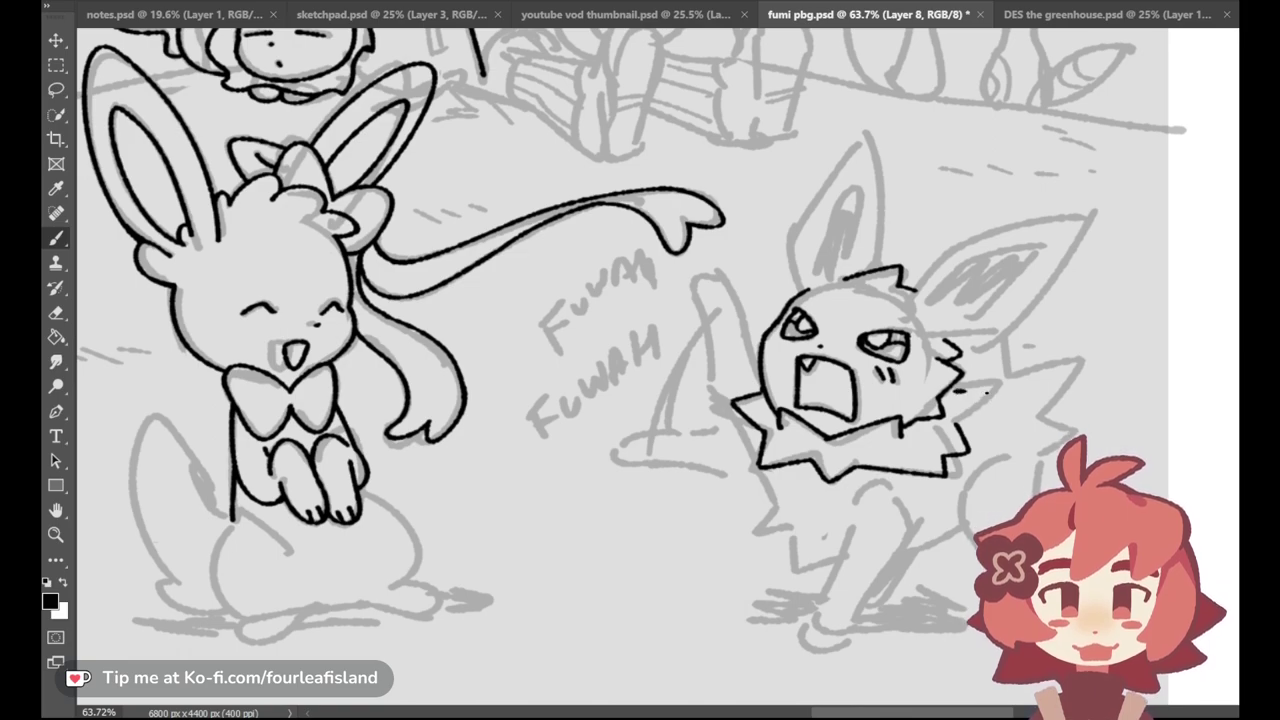
# Step: Ink the outermost ruff spike beside the cheek fur, with both edges meeting in a point
pyautogui.moveTo(993, 404); pyautogui.dragTo(956, 428)
pyautogui.hotkey('ctrl', 'z')
pyautogui.hotkey('ctrl', 'z')
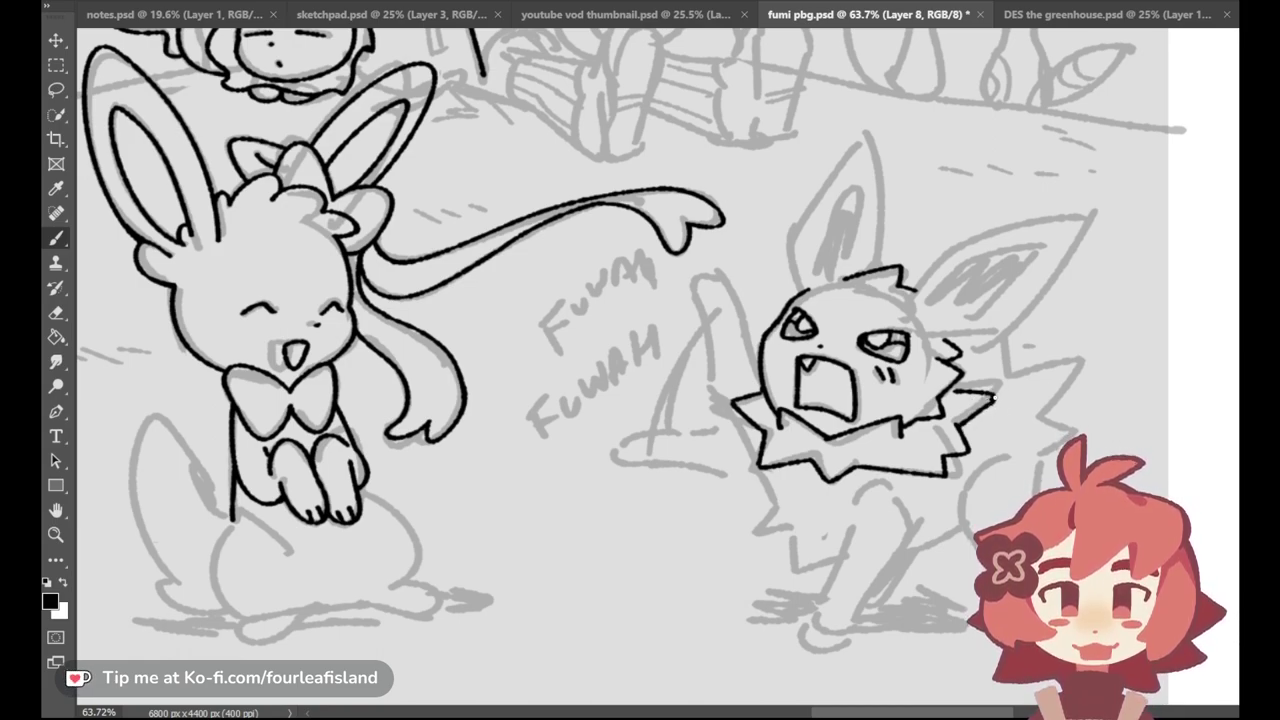
pyautogui.moveTo(992, 393); pyautogui.dragTo(954, 389)
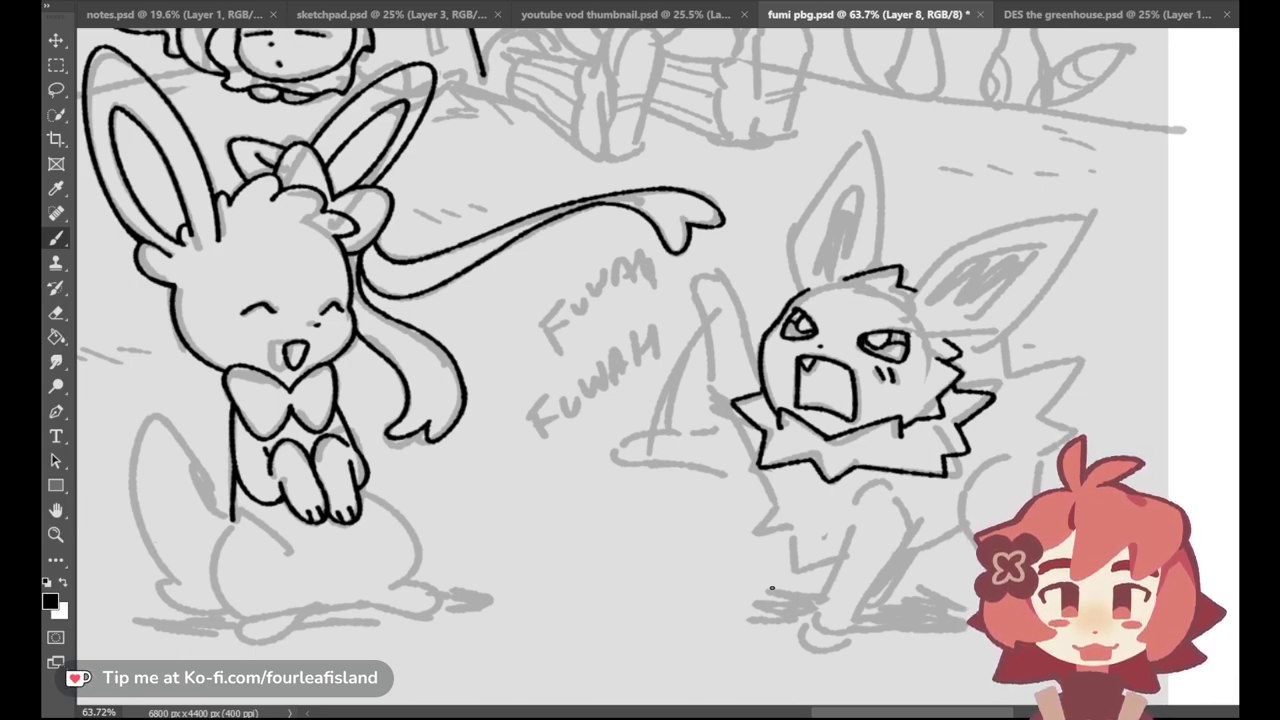
# Step: Ink the zigzag chest fur from below the ruff down to the front leg
pyautogui.moveTo(770, 475)
pyautogui.mouseDown()
pyautogui.moveTo(780, 502)
pyautogui.moveTo(768, 528)
pyautogui.moveTo(792, 526)
pyautogui.moveTo(797, 554)
pyautogui.moveTo(840, 552)
pyautogui.mouseUp()
pyautogui.hotkey('ctrl', 'z')
pyautogui.hotkey('ctrl', 'z')
pyautogui.hotkey('ctrl', 'z')
pyautogui.hotkey('ctrl', 'z')
pyautogui.hotkey('ctrl', 'z')
pyautogui.hotkey('ctrl', 'z')
pyautogui.hotkey('ctrl', 'z')
pyautogui.hotkey('ctrl', 'z')
pyautogui.hotkey('ctrl', 'z')
pyautogui.hotkey('ctrl', 'z')
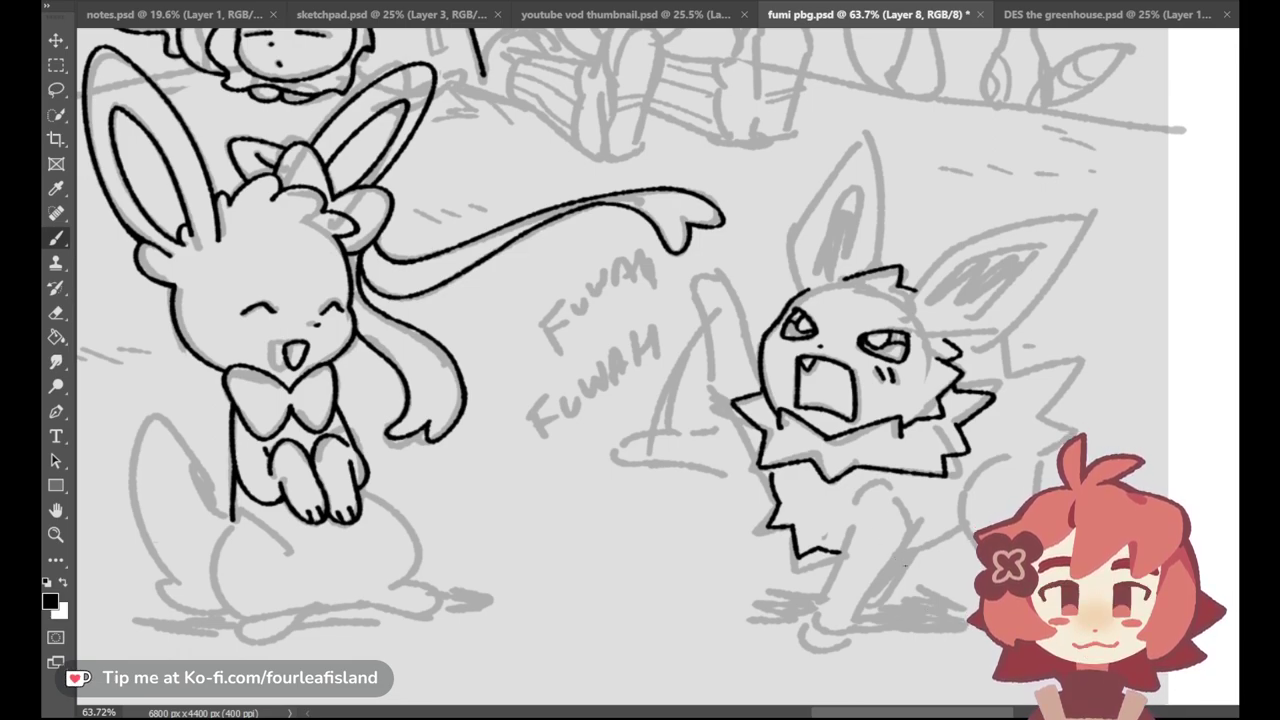
# Step: Ink the curved belly line of the spiky-furred creature running back from the front leg
pyautogui.moveTo(878, 551)
pyautogui.mouseDown()
pyautogui.moveTo(956, 526)
pyautogui.moveTo(880, 550)
pyautogui.mouseUp()
pyautogui.hotkey('ctrl', 'z')
pyautogui.hotkey('ctrl', 'z')
pyautogui.hotkey('ctrl', 'z')
pyautogui.moveTo(956, 526)
pyautogui.mouseDown()
pyautogui.moveTo(880, 553)
pyautogui.moveTo(960, 524)
pyautogui.mouseUp()
pyautogui.hotkey('ctrl', 'z')
pyautogui.hotkey('ctrl', 'z')
pyautogui.hotkey('ctrl', 'z')
pyautogui.moveTo(882, 550); pyautogui.dragTo(966, 524)
pyautogui.hotkey('ctrl', 'z')
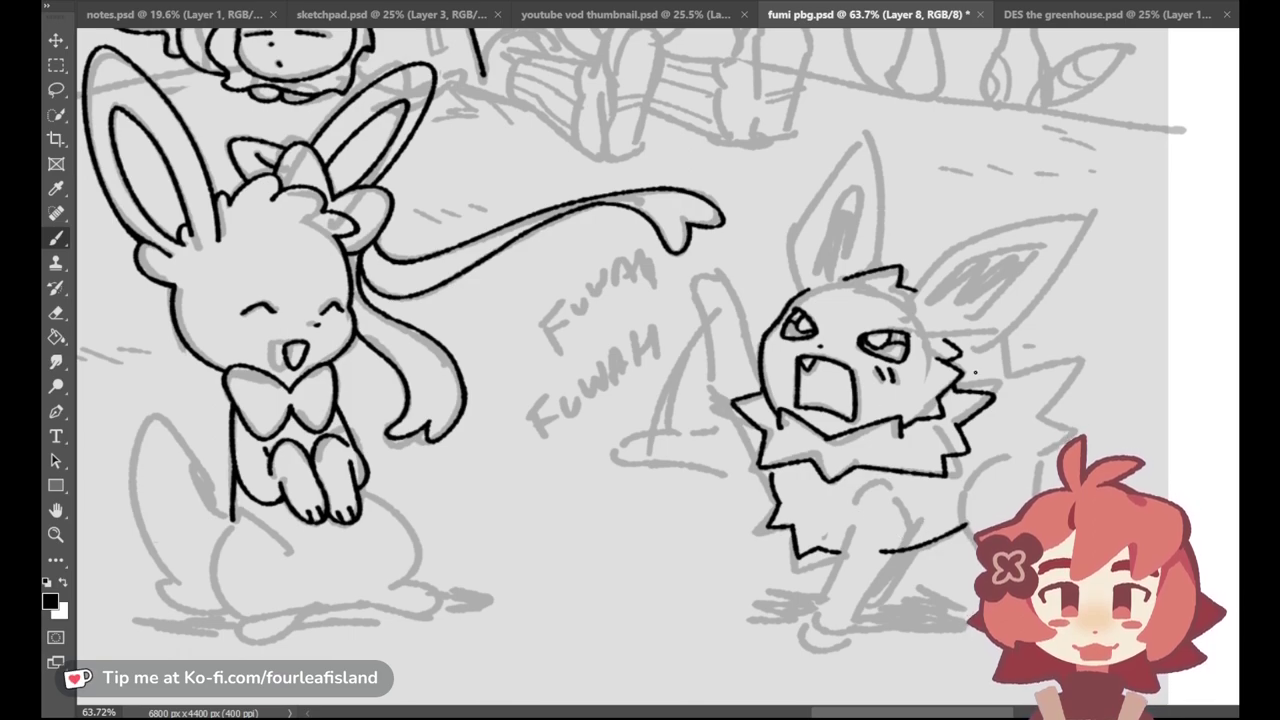
# Step: Ink the short base line and the long curved upper edge of the spiky creature's slanted ear
pyautogui.moveTo(926, 336); pyautogui.dragTo(985, 336)
pyautogui.hotkey('ctrl', 'z')
pyautogui.hotkey('ctrl', 'z')
pyautogui.moveTo(901, 320)
pyautogui.mouseDown()
pyautogui.moveTo(930, 274)
pyautogui.moveTo(966, 240)
pyautogui.mouseUp()
pyautogui.hotkey('ctrl', 'z')
pyautogui.moveTo(912, 304)
pyautogui.mouseDown()
pyautogui.moveTo(960, 246)
pyautogui.moveTo(1063, 222)
pyautogui.mouseUp()
pyautogui.hotkey('ctrl', 'z')
pyautogui.moveTo(963, 246); pyautogui.dragTo(1087, 217)
pyautogui.hotkey('ctrl', 'z')
pyautogui.hotkey('ctrl', 'z')
pyautogui.moveTo(948, 248); pyautogui.dragTo(1086, 218)
pyautogui.hotkey('ctrl', 'z')
pyautogui.hotkey('ctrl', 'z')
pyautogui.hotkey('ctrl', 'z')
# Step: Ink the slanted ear's notched tip and its lower edge back down to the cheek fur
pyautogui.moveTo(953, 247)
pyautogui.mouseDown()
pyautogui.moveTo(1085, 219)
pyautogui.moveTo(1073, 235)
pyautogui.moveTo(1089, 235)
pyautogui.mouseUp()
pyautogui.hotkey('ctrl', 'z')
pyautogui.hotkey('ctrl', 'z')
pyautogui.hotkey('ctrl', 'z')
pyautogui.hotkey('ctrl', 'z')
pyautogui.moveTo(1087, 236); pyautogui.dragTo(985, 338)
pyautogui.hotkey('ctrl', 'z')
pyautogui.hotkey('ctrl', 'z')
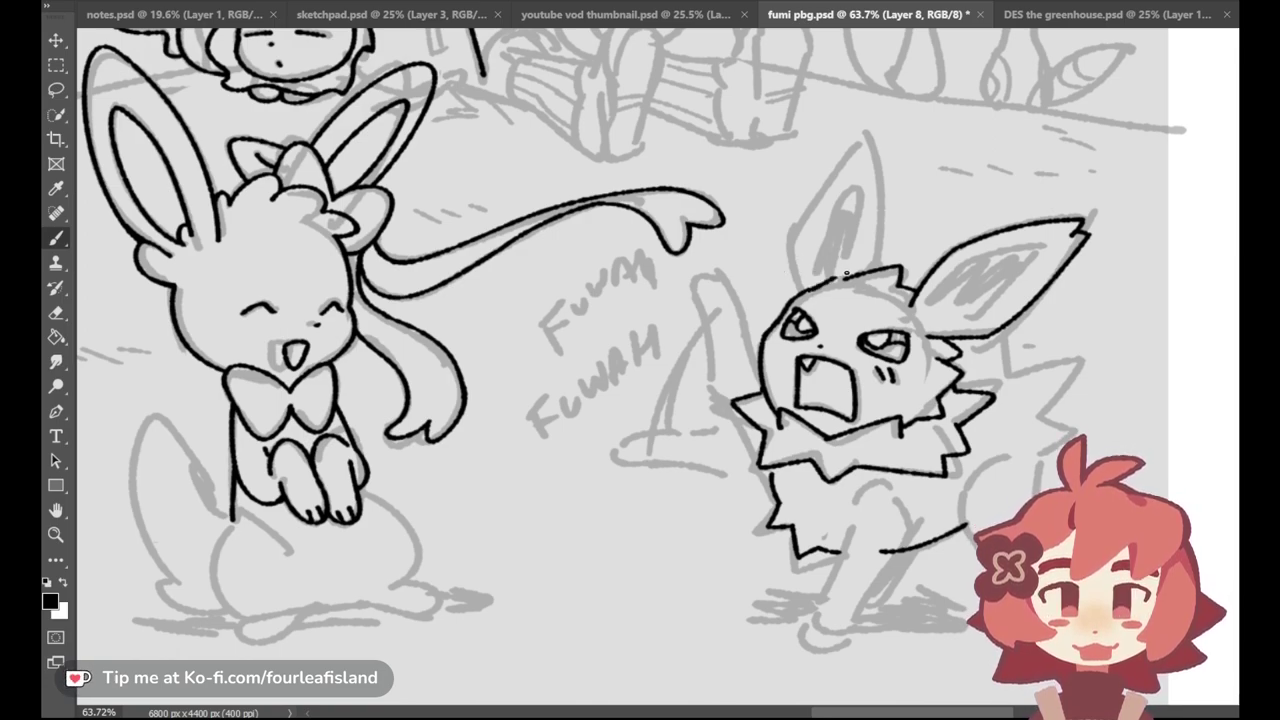
# Step: Redraw the head line with a small tuft at the base of the upright ear
pyautogui.hotkey('ctrl', 'z')
pyautogui.moveTo(815, 287); pyautogui.dragTo(854, 275)
pyautogui.hotkey('ctrl', 'z')
pyautogui.hotkey('ctrl', 'z')
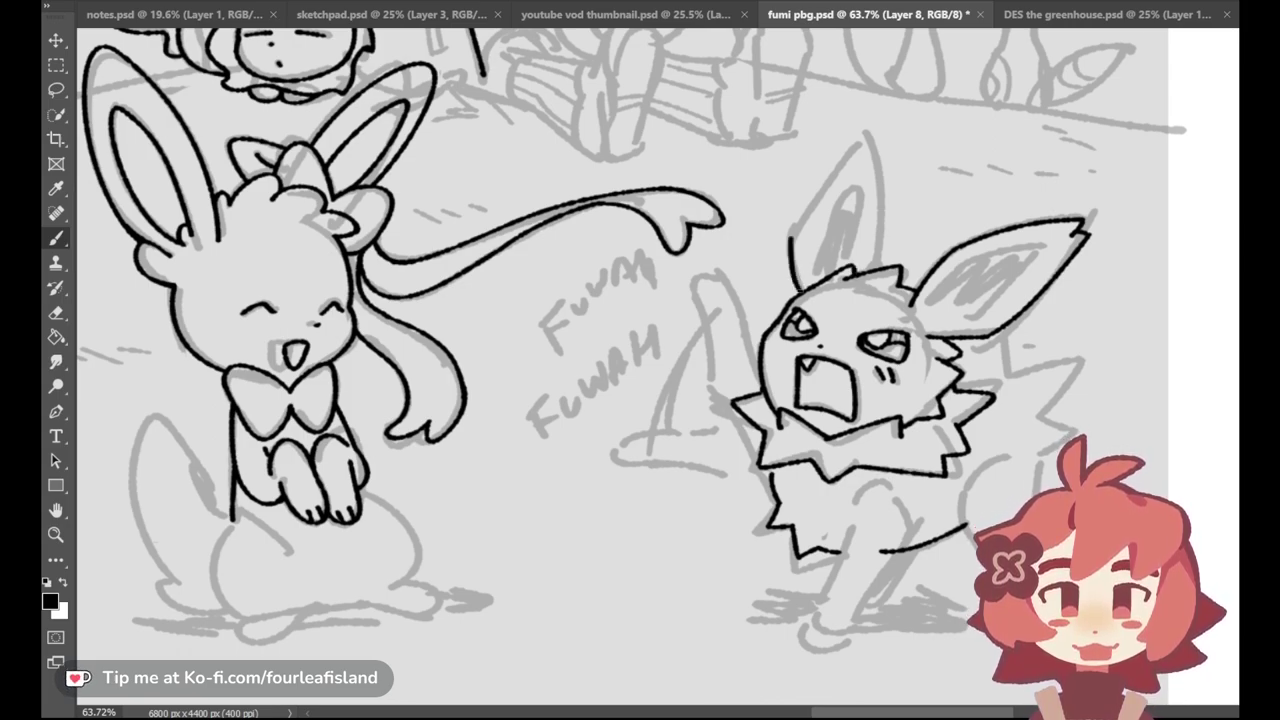
# Step: Ink the outer edge of the upright ear from its base up to the tip
pyautogui.moveTo(793, 243)
pyautogui.mouseDown()
pyautogui.moveTo(803, 290)
pyautogui.moveTo(867, 132)
pyautogui.mouseUp()
pyautogui.hotkey('ctrl', 'z')
pyautogui.hotkey('ctrl', 'z')
pyautogui.moveTo(790, 244); pyautogui.dragTo(862, 142)
pyautogui.hotkey('ctrl', 'z')
pyautogui.moveTo(790, 246); pyautogui.dragTo(868, 130)
pyautogui.hotkey('ctrl', 'z')
pyautogui.moveTo(793, 244); pyautogui.dragTo(830, 178)
pyautogui.hotkey('ctrl', 'z')
pyautogui.moveTo(790, 244)
pyautogui.mouseDown()
pyautogui.moveTo(812, 190)
pyautogui.moveTo(864, 136)
pyautogui.mouseUp()
pyautogui.hotkey('ctrl', 'z')
pyautogui.moveTo(793, 244)
pyautogui.mouseDown()
pyautogui.moveTo(825, 168)
pyautogui.moveTo(862, 131)
pyautogui.mouseUp()
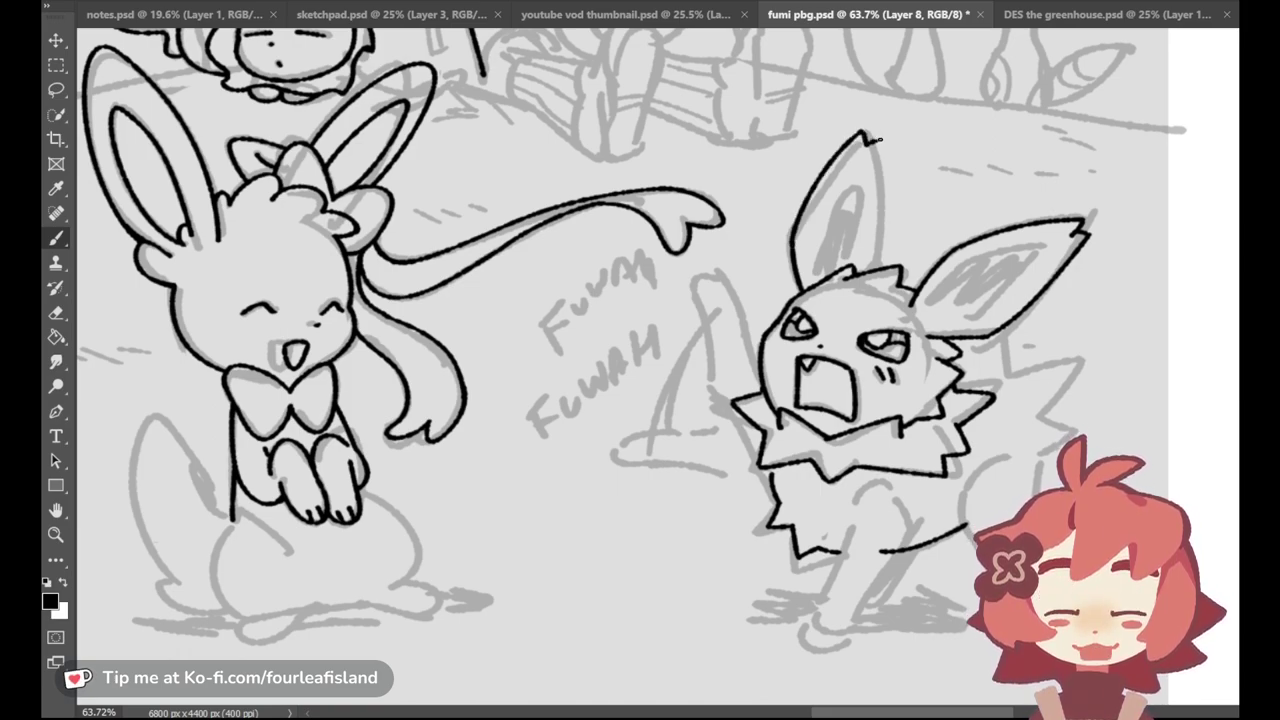
# Step: Ink the inner-side edge of the upright ear from the notched tip down to the head tuft
pyautogui.moveTo(886, 245); pyautogui.dragTo(880, 135)
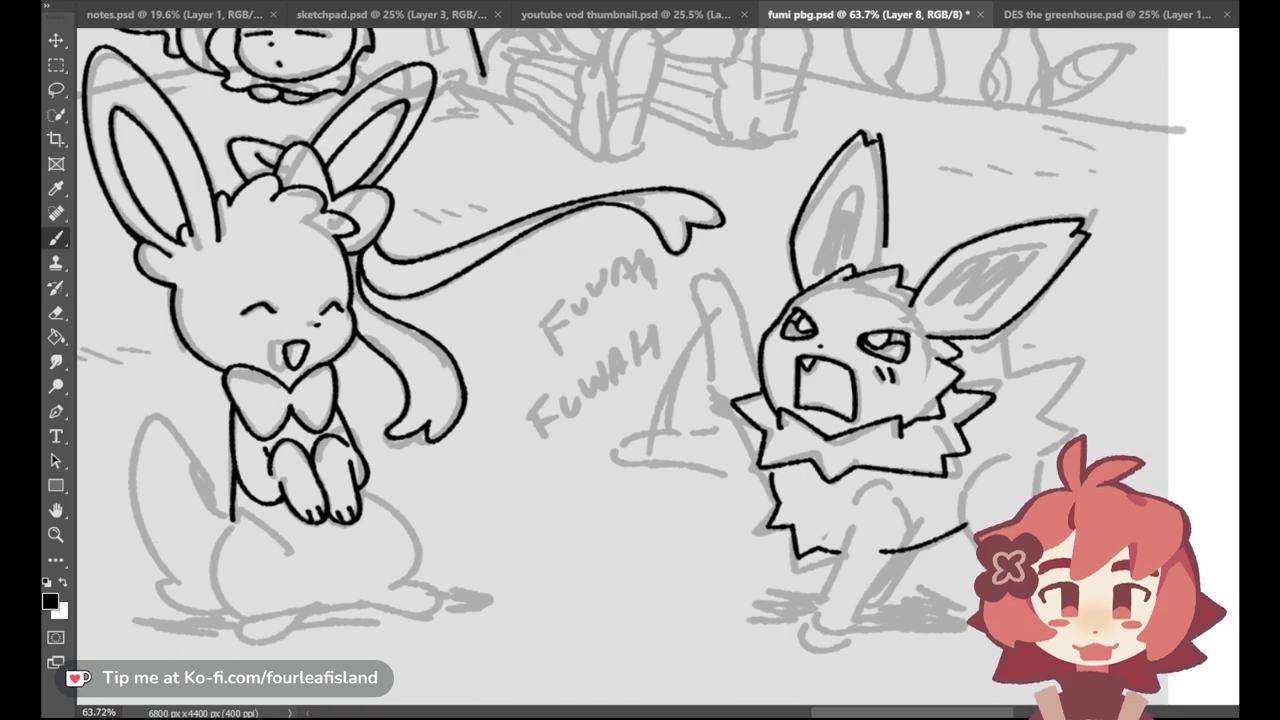
pyautogui.hotkey('ctrl', 'z')
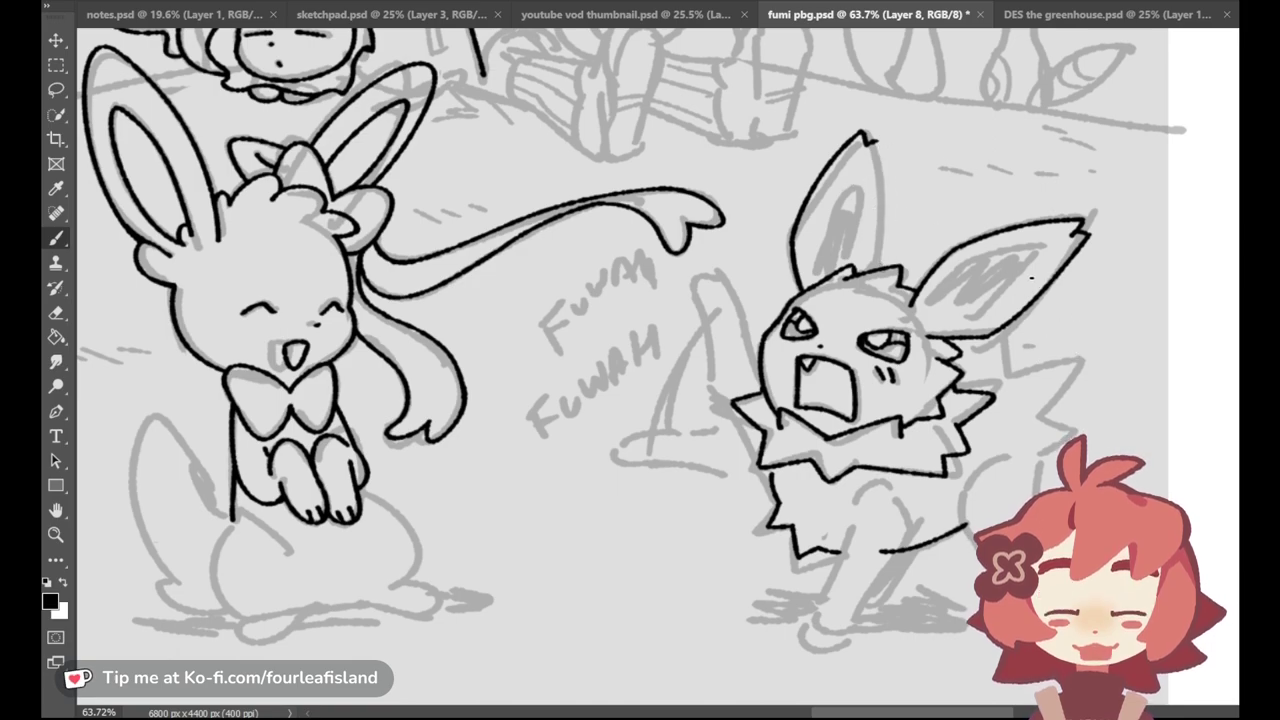
pyautogui.hotkey('ctrl', 'z')
pyautogui.moveTo(876, 140); pyautogui.dragTo(877, 274)
pyautogui.hotkey('ctrl', 'z')
pyautogui.hotkey('ctrl', 'z')
pyautogui.hotkey('ctrl', 'z')
pyautogui.hotkey('ctrl', 'z')
pyautogui.hotkey('ctrl', 'z')
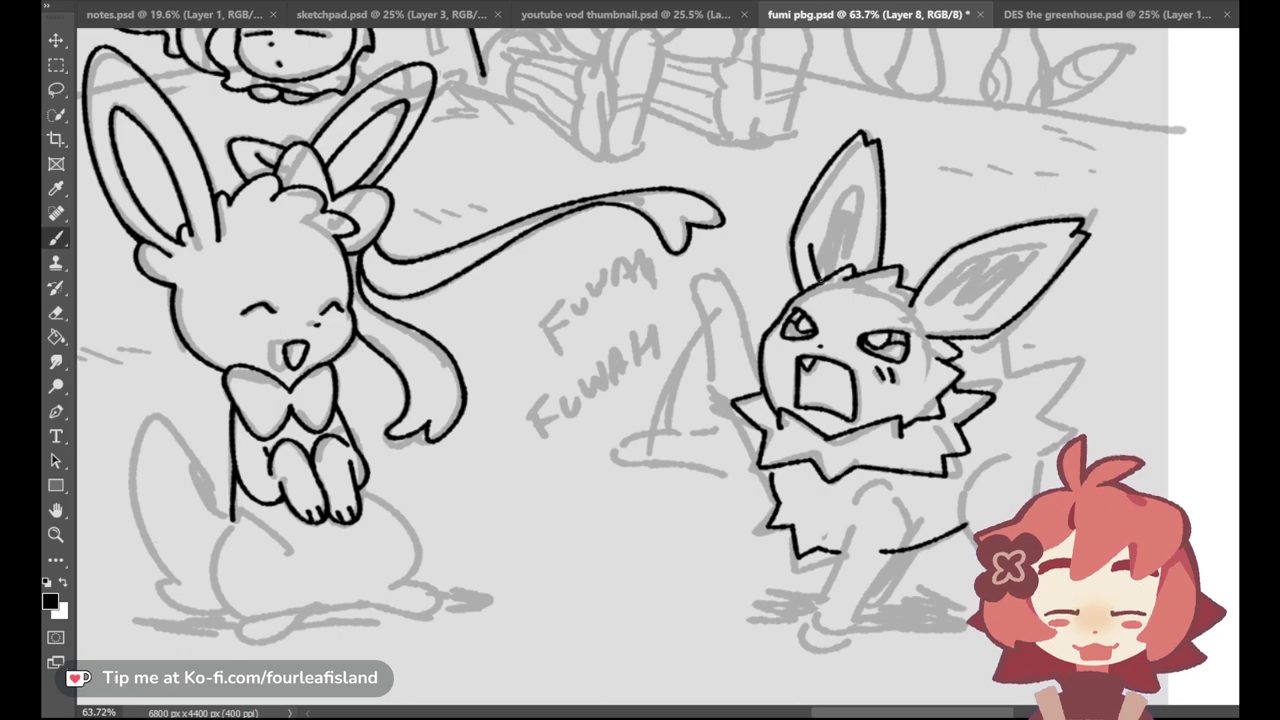
# Step: Ink the pointed inner-ear outline inside the upright ear
pyautogui.hotkey('ctrl', 'z')
pyautogui.moveTo(809, 246); pyautogui.dragTo(846, 171)
pyautogui.hotkey('ctrl', 'z')
pyautogui.moveTo(810, 246)
pyautogui.mouseDown()
pyautogui.moveTo(847, 177)
pyautogui.moveTo(855, 228)
pyautogui.mouseUp()
pyautogui.hotkey('ctrl', 'z')
pyautogui.moveTo(851, 175); pyautogui.dragTo(874, 216)
pyautogui.hotkey('ctrl', 'z')
pyautogui.hotkey('ctrl', 'z')
pyautogui.moveTo(853, 173)
pyautogui.mouseDown()
pyautogui.moveTo(860, 235)
pyautogui.moveTo(853, 177)
pyautogui.moveTo(859, 257)
pyautogui.mouseUp()
pyautogui.hotkey('ctrl', 'z')
pyautogui.hotkey('ctrl', 'z')
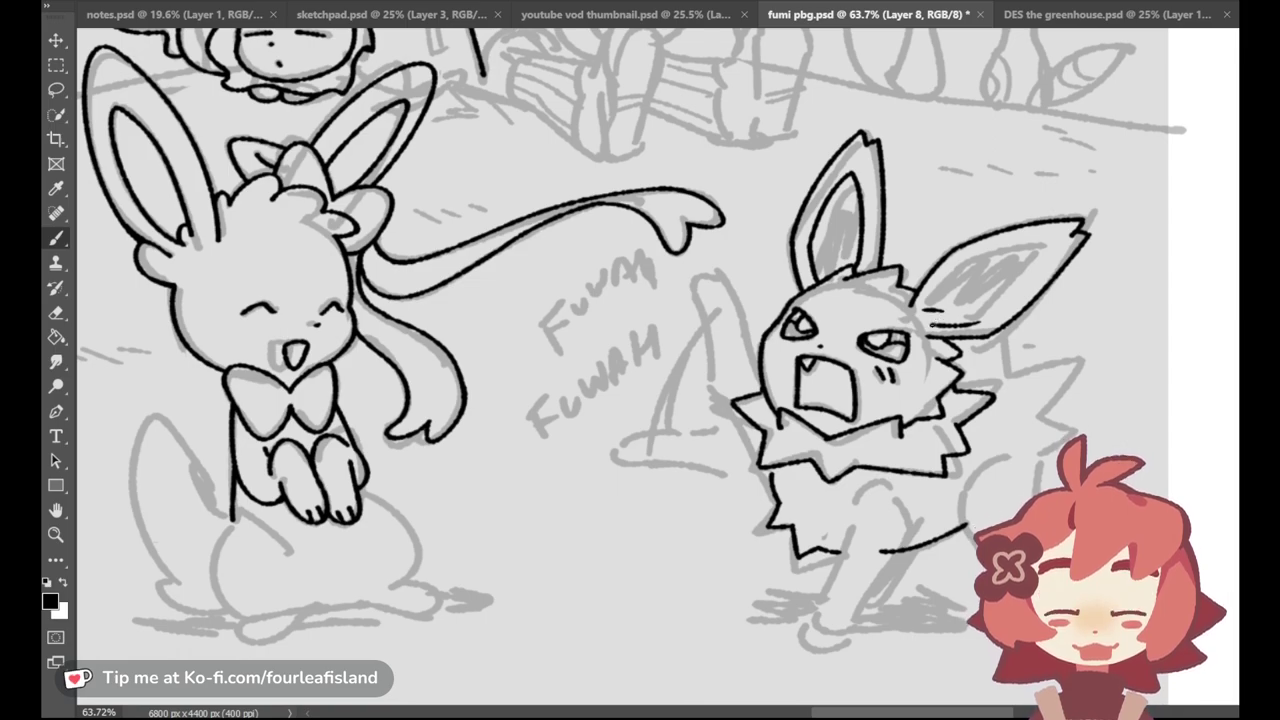
# Step: Ink the fur tuft at the slanted ear's base and the pointed inner-ear outline inside it
pyautogui.moveTo(943, 314); pyautogui.dragTo(931, 322)
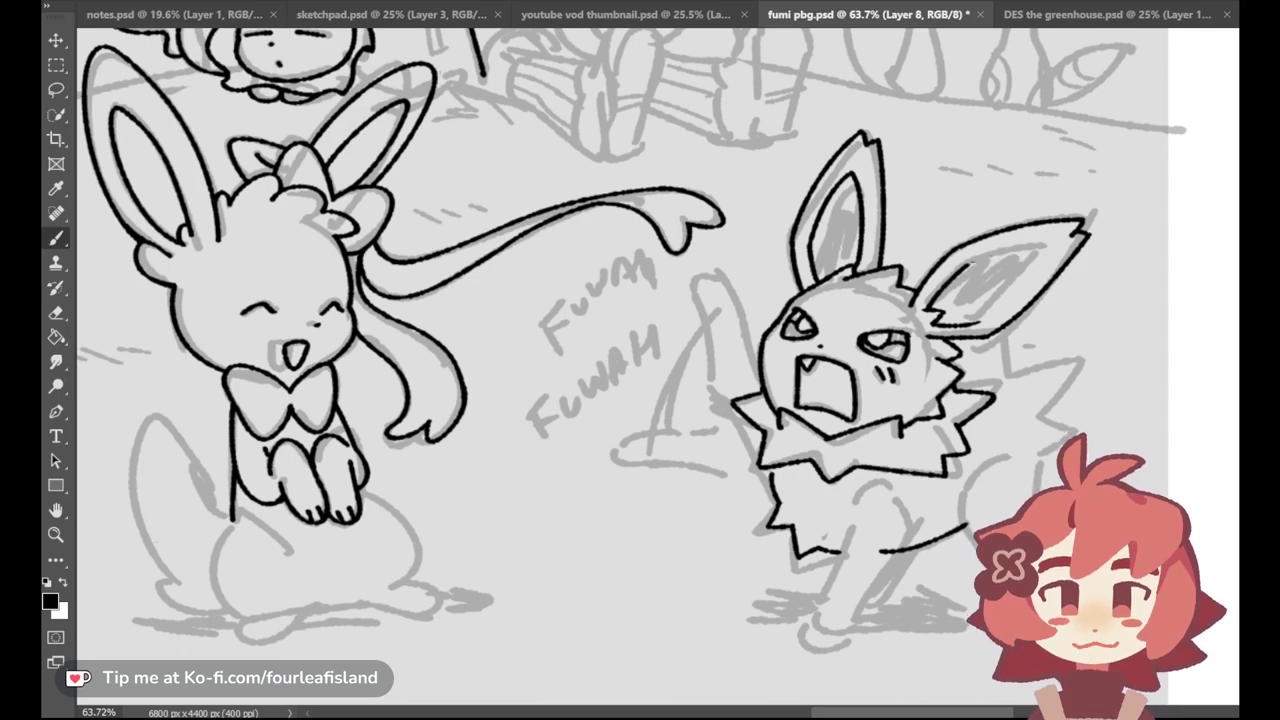
pyautogui.moveTo(1047, 247); pyautogui.dragTo(988, 317)
pyautogui.hotkey('ctrl', 'z')
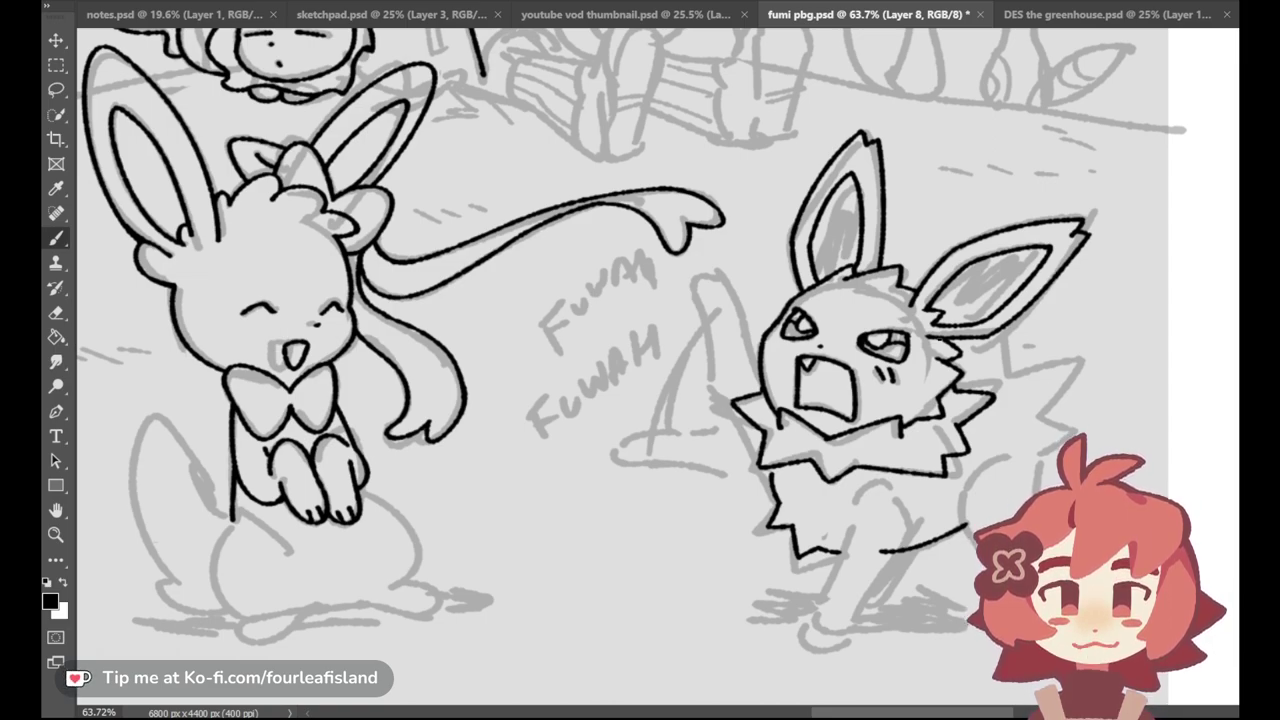
pyautogui.moveTo(487, 511)
pyautogui.mouseDown()
pyautogui.moveTo(486, 497)
pyautogui.moveTo(490, 527)
pyautogui.moveTo(499, 503)
pyautogui.moveTo(499, 524)
pyautogui.moveTo(587, 520)
pyautogui.moveTo(576, 507)
pyautogui.moveTo(586, 521)
pyautogui.moveTo(624, 520)
pyautogui.moveTo(642, 504)
pyautogui.moveTo(678, 528)
pyautogui.moveTo(672, 518)
pyautogui.moveTo(696, 521)
pyautogui.moveTo(713, 504)
pyautogui.mouseUp()
pyautogui.hotkey('ctrl', 'z')
pyautogui.hotkey('ctrl', 'z')
pyautogui.click(541, 500)
pyautogui.hotkey('ctrl', 'z')
pyautogui.hotkey('ctrl', 'z')
pyautogui.hotkey('ctrl', 'z')
pyautogui.hotkey('ctrl', 'z')
pyautogui.hotkey('ctrl', 'z')
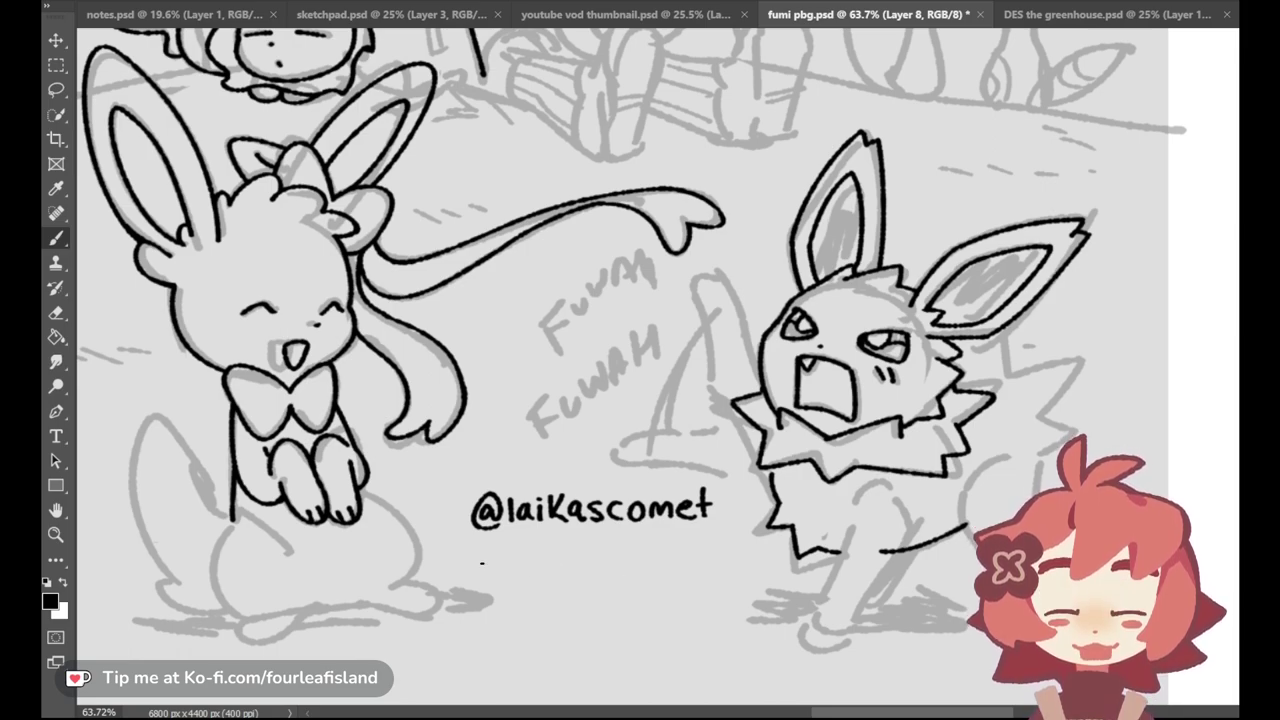
# Step: Handwrite "LAIKA'S COMET" in capitals beneath the handle
pyautogui.moveTo(485, 549)
pyautogui.mouseDown()
pyautogui.moveTo(496, 576)
pyautogui.moveTo(514, 568)
pyautogui.mouseUp()
pyautogui.hotkey('ctrl', 'z')
pyautogui.moveTo(523, 557)
pyautogui.mouseDown()
pyautogui.moveTo(524, 578)
pyautogui.moveTo(578, 578)
pyautogui.moveTo(572, 566)
pyautogui.mouseUp()
pyautogui.moveTo(590, 548)
pyautogui.mouseDown()
pyautogui.moveTo(588, 574)
pyautogui.moveTo(641, 577)
pyautogui.moveTo(659, 553)
pyautogui.moveTo(693, 571)
pyautogui.mouseUp()
pyautogui.hotkey('ctrl', 'z')
pyautogui.hotkey('ctrl', 'z')
pyautogui.moveTo(702, 549)
pyautogui.mouseDown()
pyautogui.moveTo(716, 570)
pyautogui.moveTo(711, 557)
pyautogui.mouseUp()
pyautogui.moveTo(701, 548); pyautogui.dragTo(738, 545)
pyautogui.moveTo(727, 547); pyautogui.dragTo(726, 569)
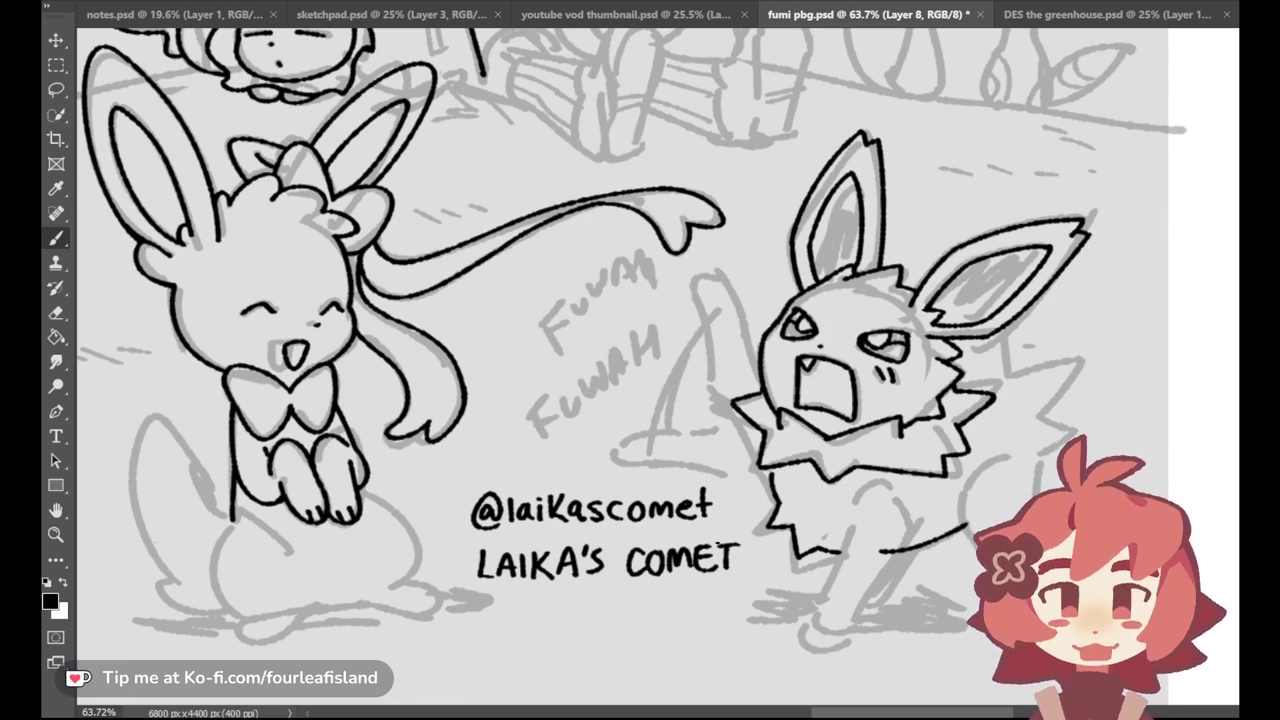
# Step: Ink the front edge of the spiky creature's standing front leg down to the paw
pyautogui.moveTo(849, 511); pyautogui.dragTo(820, 606)
pyautogui.hotkey('ctrl', 'z')
pyautogui.hotkey('ctrl', 'z')
pyautogui.moveTo(852, 514); pyautogui.dragTo(812, 618)
pyautogui.hotkey('ctrl', 'z')
# Step: Ink the back edge of the standing front leg with a small bend at the elbow
pyautogui.moveTo(911, 518)
pyautogui.mouseDown()
pyautogui.moveTo(882, 568)
pyautogui.moveTo(897, 574)
pyautogui.moveTo(848, 630)
pyautogui.mouseUp()
pyautogui.hotkey('ctrl', 'z')
pyautogui.hotkey('ctrl', 'z')
pyautogui.hotkey('ctrl', 'z')
pyautogui.hotkey('ctrl', 'z')
pyautogui.hotkey('ctrl', 'z')
pyautogui.moveTo(872, 580); pyautogui.dragTo(848, 630)
pyautogui.moveTo(879, 576); pyautogui.dragTo(912, 522)
pyautogui.hotkey('ctrl', 'z')
pyautogui.moveTo(879, 576); pyautogui.dragTo(912, 522)
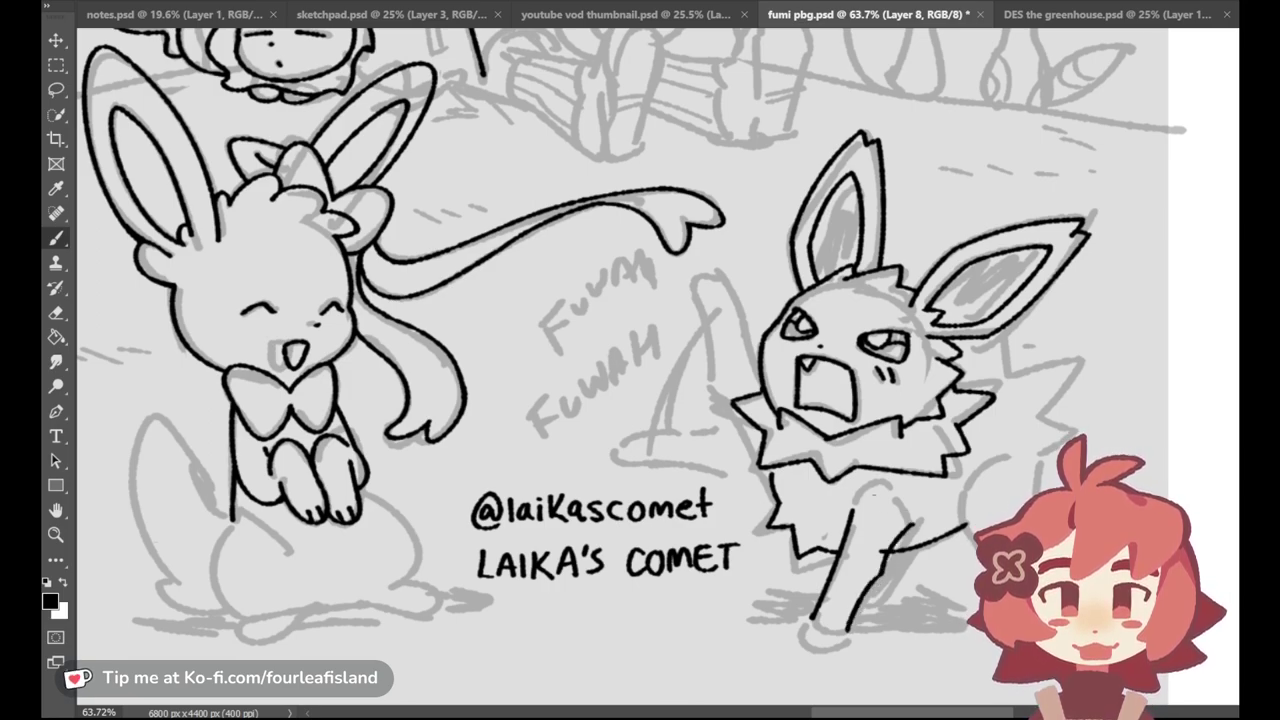
# Step: Ink the rounded paw of the standing front leg and add its toe lines
pyautogui.hotkey('ctrl', 'z')
pyautogui.moveTo(810, 618)
pyautogui.mouseDown()
pyautogui.moveTo(800, 644)
pyautogui.moveTo(848, 636)
pyautogui.moveTo(841, 646)
pyautogui.moveTo(846, 632)
pyautogui.mouseUp()
pyautogui.hotkey('ctrl', 'z')
pyautogui.moveTo(832, 630)
pyautogui.mouseDown()
pyautogui.moveTo(819, 650)
pyautogui.moveTo(846, 632)
pyautogui.mouseUp()
pyautogui.hotkey('ctrl', 'z')
pyautogui.hotkey('ctrl', 'z')
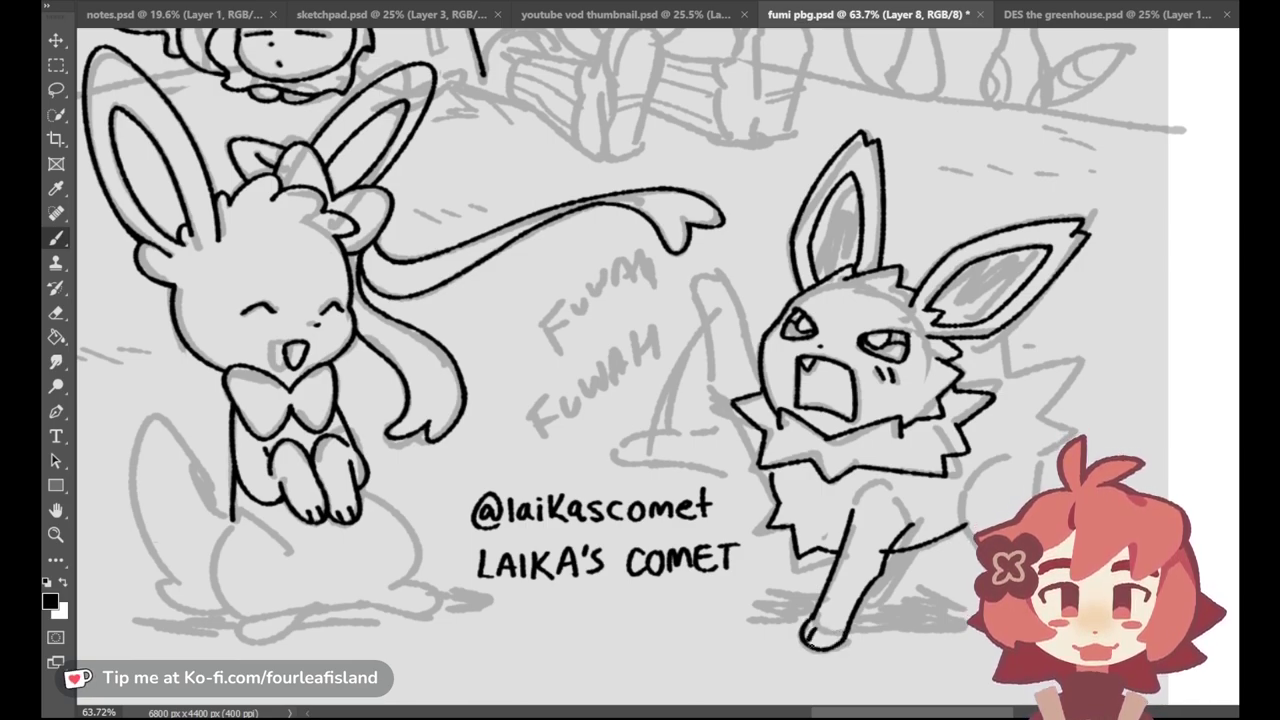
pyautogui.moveTo(827, 631); pyautogui.dragTo(832, 646)
pyautogui.hotkey('ctrl', 'z')
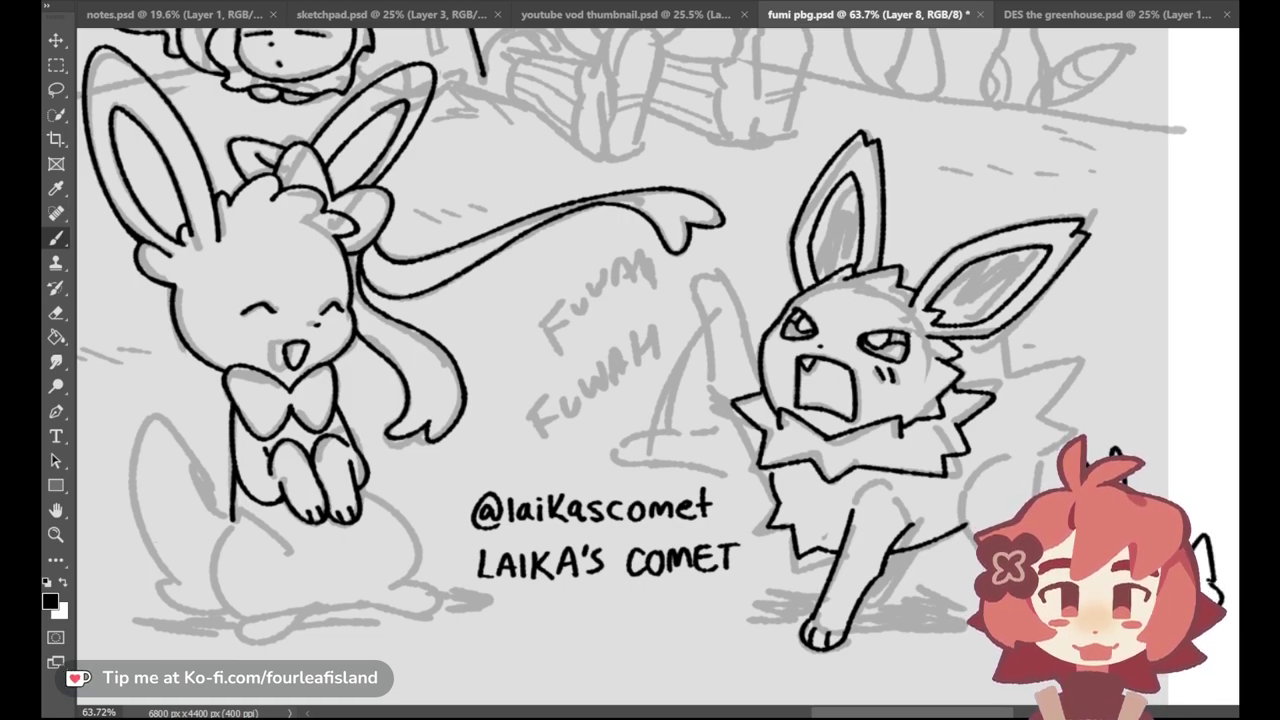
# Step: Doodle a small open-mouthed face and a suitcase with a lightning bolt beside the artwork, and erase all the margin doodles
pyautogui.moveTo(1207, 437)
pyautogui.mouseDown()
pyautogui.moveTo(1166, 488)
pyautogui.moveTo(1221, 493)
pyautogui.mouseUp()
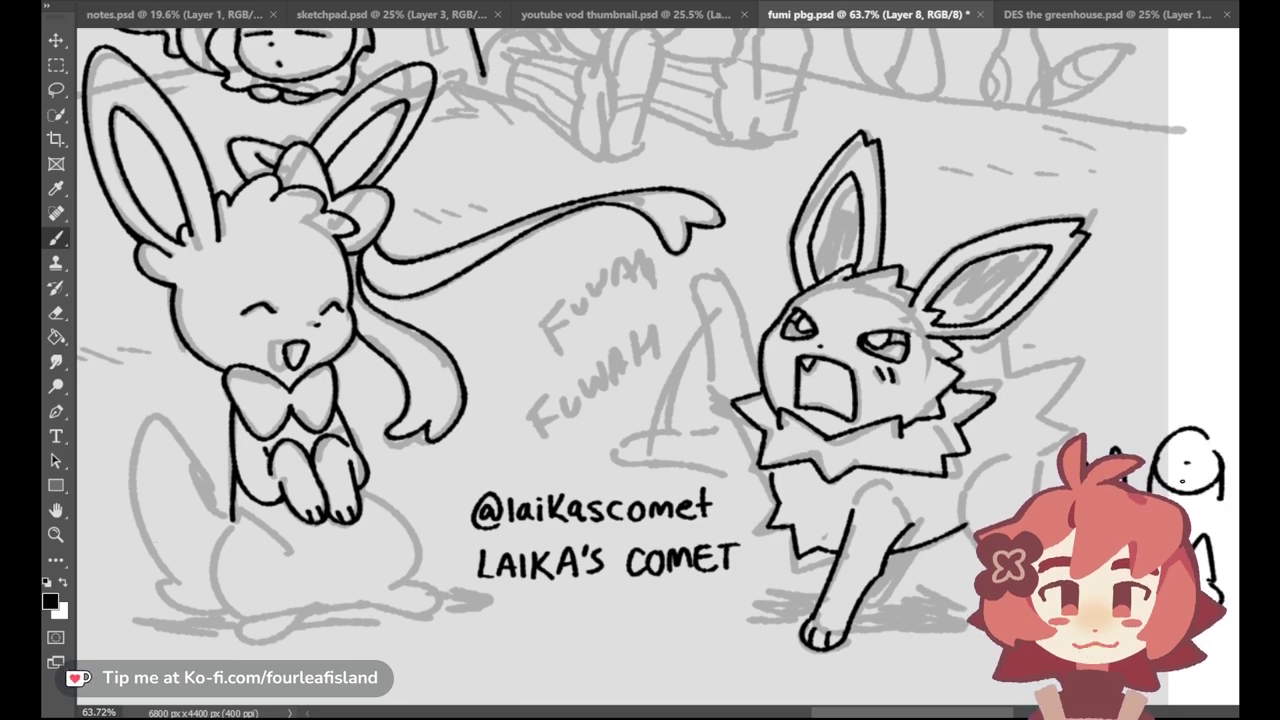
pyautogui.moveTo(1114, 370)
pyautogui.mouseDown()
pyautogui.moveTo(1130, 416)
pyautogui.moveTo(1190, 407)
pyautogui.moveTo(1121, 372)
pyautogui.moveTo(1200, 362)
pyautogui.moveTo(1206, 405)
pyautogui.mouseUp()
pyautogui.moveTo(1188, 358); pyautogui.dragTo(1200, 402)
pyautogui.moveTo(1148, 364)
pyautogui.mouseDown()
pyautogui.moveTo(1132, 414)
pyautogui.moveTo(1143, 365)
pyautogui.moveTo(1162, 342)
pyautogui.moveTo(1175, 357)
pyautogui.moveTo(1225, 264)
pyautogui.mouseUp()
pyautogui.hotkey('ctrl', 'z')
pyautogui.hotkey('ctrl', 'z')
pyautogui.hotkey('ctrl', 'z')
pyautogui.moveTo(1203, 346)
pyautogui.mouseDown()
pyautogui.moveTo(1216, 332)
pyautogui.moveTo(1205, 287)
pyautogui.moveTo(1220, 332)
pyautogui.moveTo(1238, 322)
pyautogui.moveTo(1224, 337)
pyautogui.moveTo(1238, 318)
pyautogui.mouseUp()
pyautogui.hotkey('ctrl', 'z')
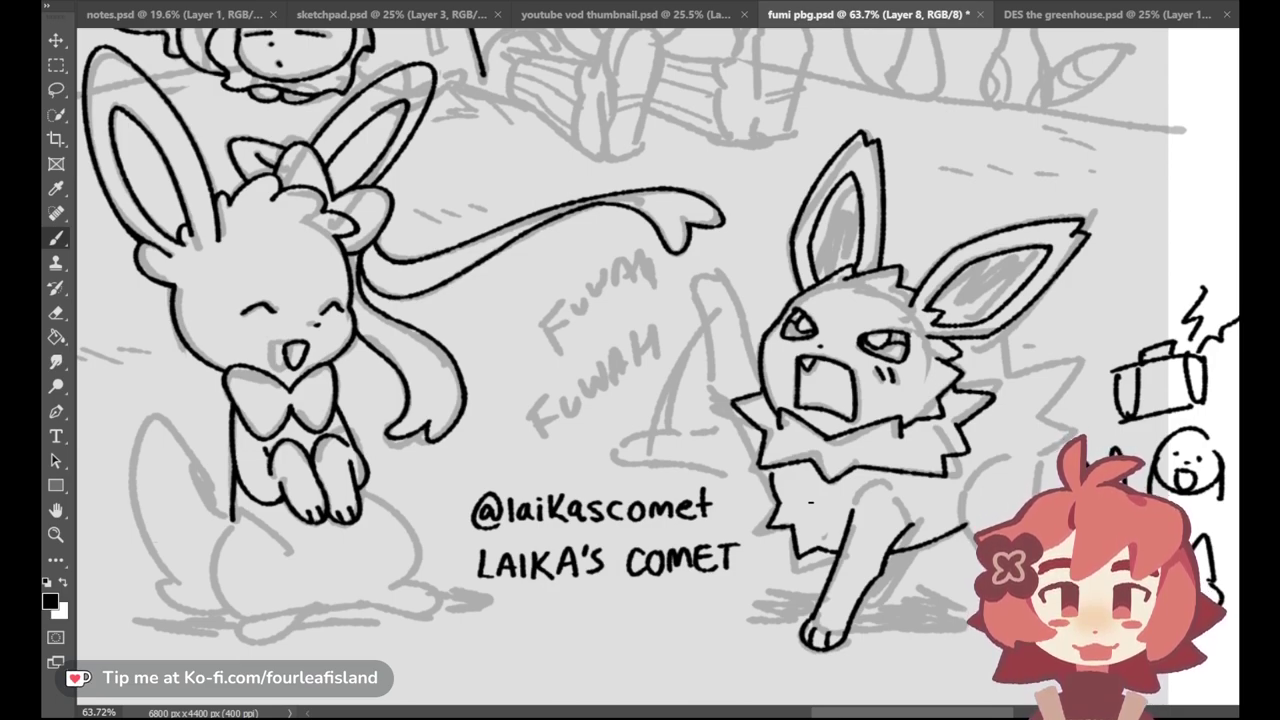
pyautogui.click(56, 312)
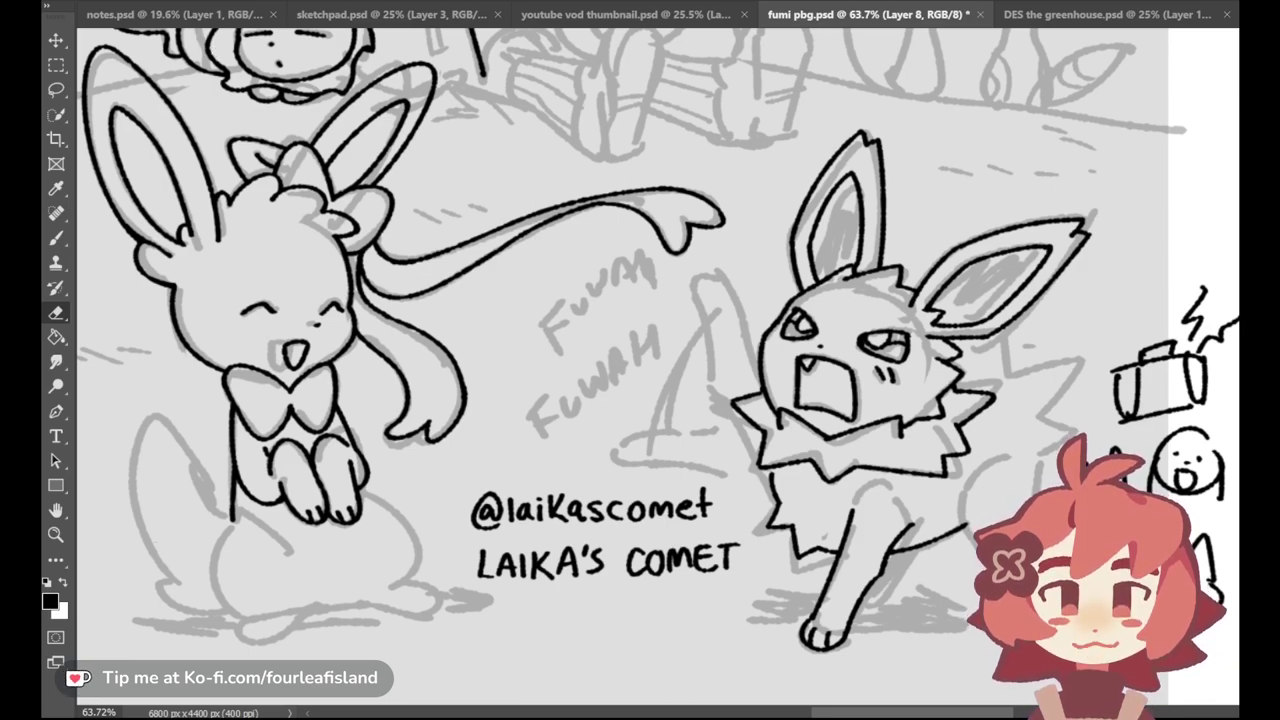
pyautogui.moveTo(1150, 404)
pyautogui.mouseDown()
pyautogui.moveTo(1193, 445)
pyautogui.moveTo(1124, 465)
pyautogui.moveTo(1215, 297)
pyautogui.moveTo(1220, 418)
pyautogui.moveTo(1186, 486)
pyautogui.mouseUp()
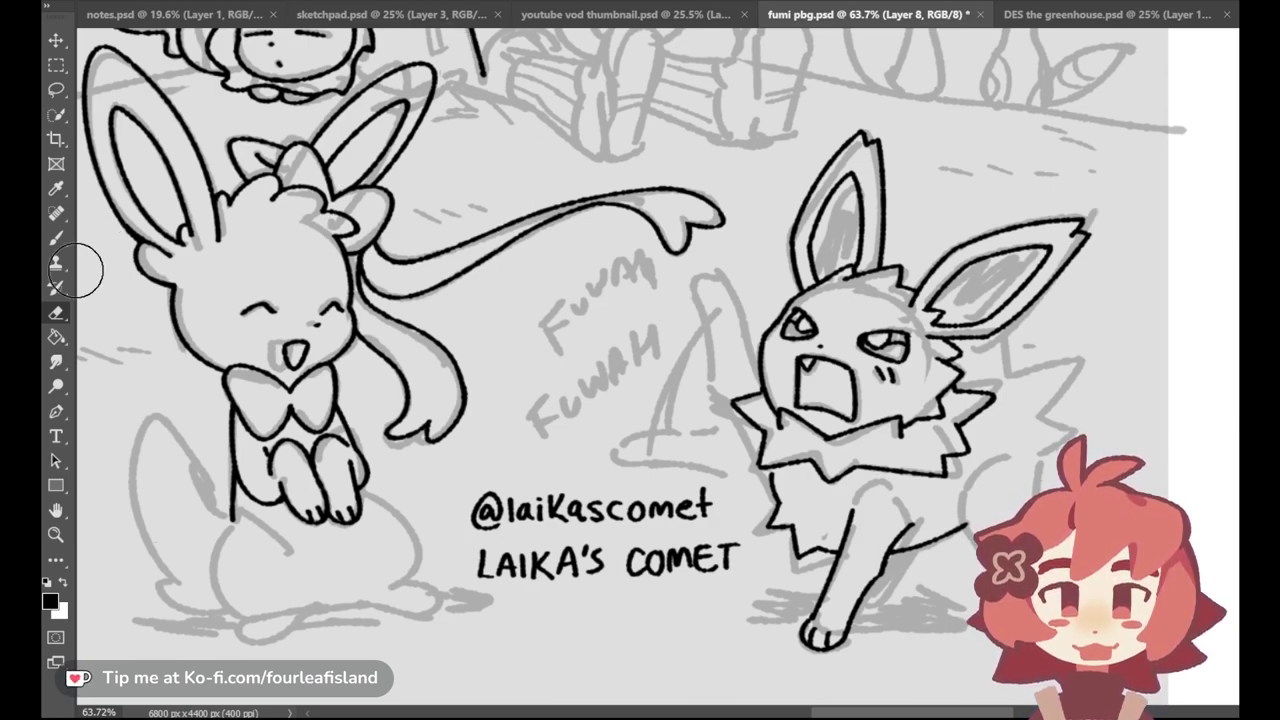
# Step: Ink the outer edge and rounded paw top of the spiky creature's raised front leg with the Brush
pyautogui.click(56, 237)
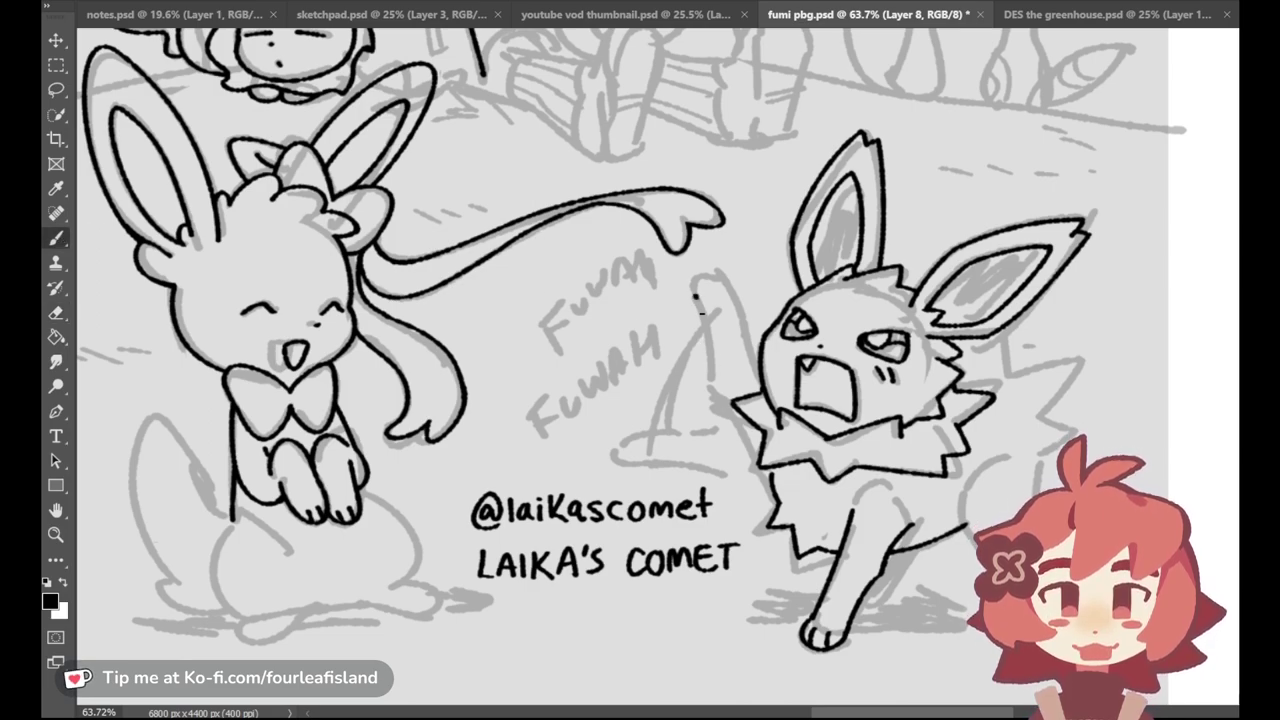
pyautogui.moveTo(697, 291); pyautogui.dragTo(710, 389)
pyautogui.hotkey('ctrl', 'z')
pyautogui.moveTo(696, 289)
pyautogui.mouseDown()
pyautogui.moveTo(728, 284)
pyautogui.moveTo(710, 301)
pyautogui.moveTo(727, 284)
pyautogui.moveTo(698, 282)
pyautogui.moveTo(731, 288)
pyautogui.mouseUp()
pyautogui.hotkey('ctrl', 'z')
pyautogui.hotkey('ctrl', 'z')
pyautogui.hotkey('ctrl', 'z')
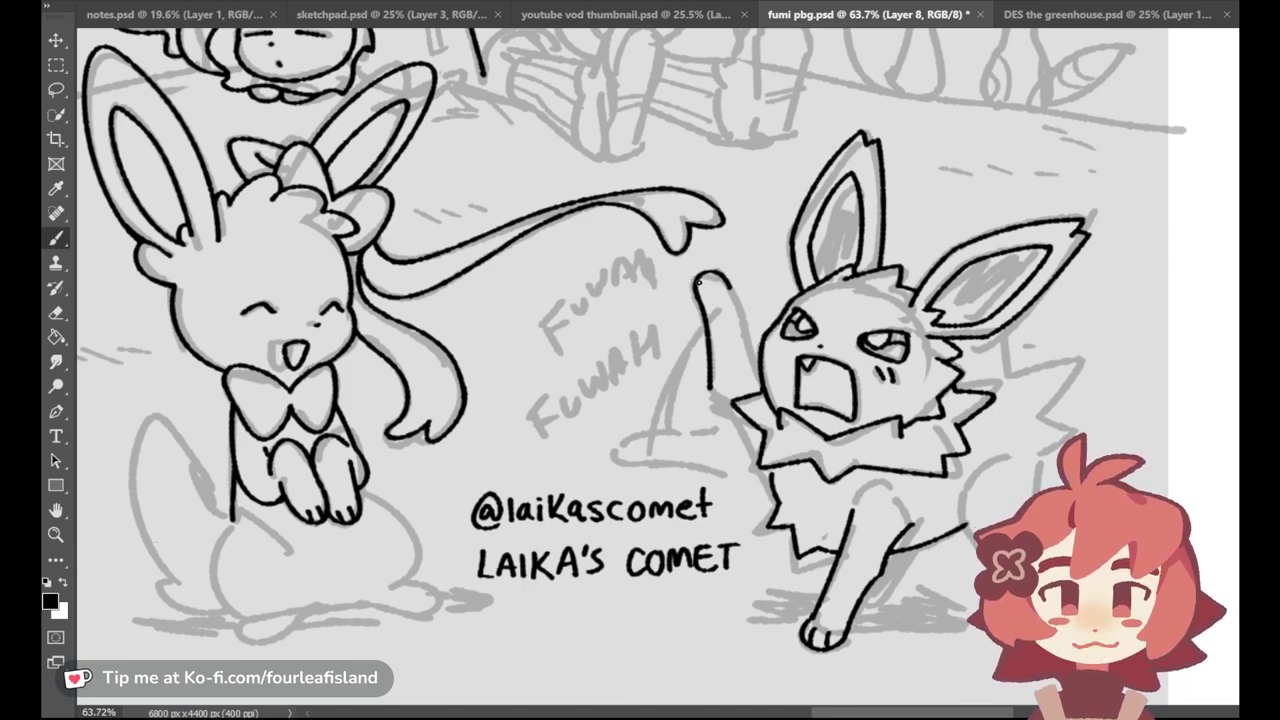
# Step: Add toe lines to the raised paw and ink the leg's inner edge down to the face
pyautogui.moveTo(698, 285)
pyautogui.mouseDown()
pyautogui.moveTo(715, 287)
pyautogui.moveTo(746, 351)
pyautogui.mouseUp()
pyautogui.hotkey('ctrl', 'z')
pyautogui.hotkey('ctrl', 'z')
pyautogui.hotkey('ctrl', 'z')
pyautogui.hotkey('ctrl', 'z')
pyautogui.hotkey('ctrl', 'z')
pyautogui.moveTo(730, 286); pyautogui.dragTo(748, 351)
pyautogui.hotkey('ctrl', 'z')
pyautogui.hotkey('ctrl', 'z')
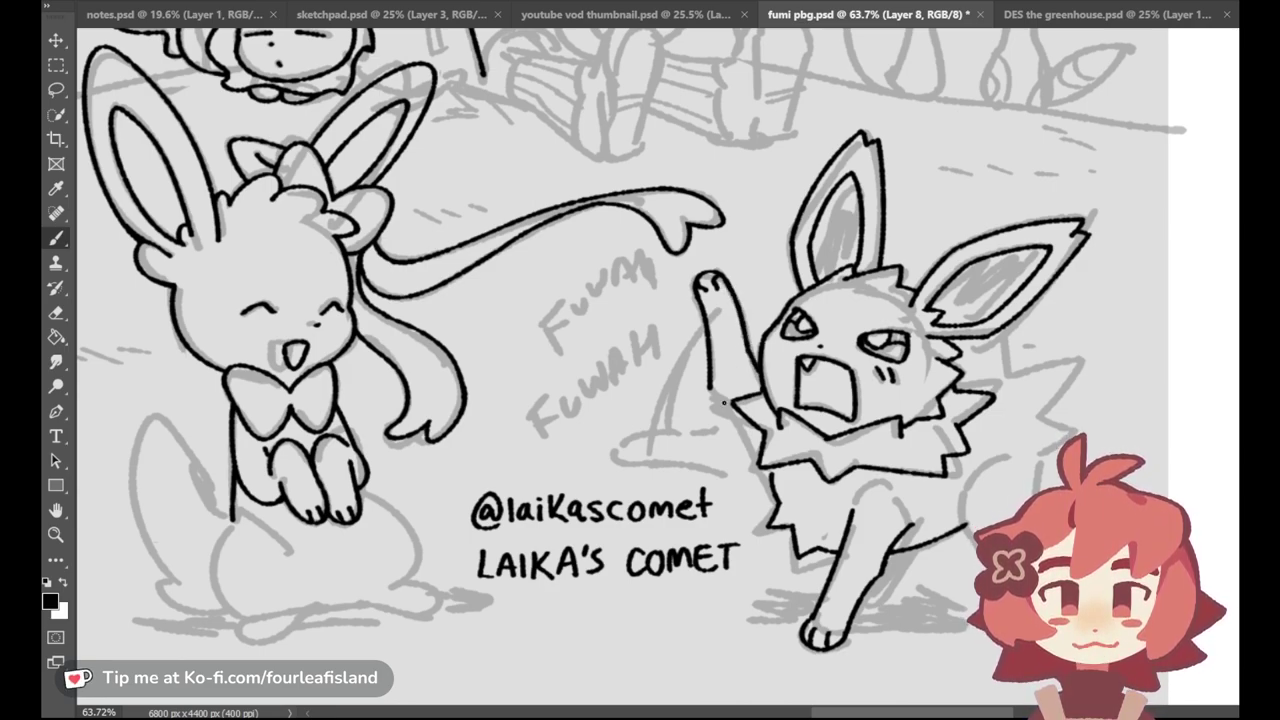
# Step: Ink the raised leg's lower edge from the elbow down along the ruff to the chest
pyautogui.moveTo(711, 388); pyautogui.dragTo(756, 452)
pyautogui.hotkey('ctrl', 'z')
pyautogui.hotkey('ctrl', 'z')
pyautogui.hotkey('ctrl', 'z')
pyautogui.hotkey('ctrl', 'z')
pyautogui.hotkey('ctrl', 'z')
pyautogui.moveTo(711, 386); pyautogui.dragTo(761, 460)
pyautogui.hotkey('ctrl', 'z')
pyautogui.hotkey('ctrl', 'z')
pyautogui.hotkey('ctrl', 'z')
pyautogui.hotkey('ctrl', 'z')
pyautogui.hotkey('ctrl', 'z')
pyautogui.hotkey('ctrl', 'z')
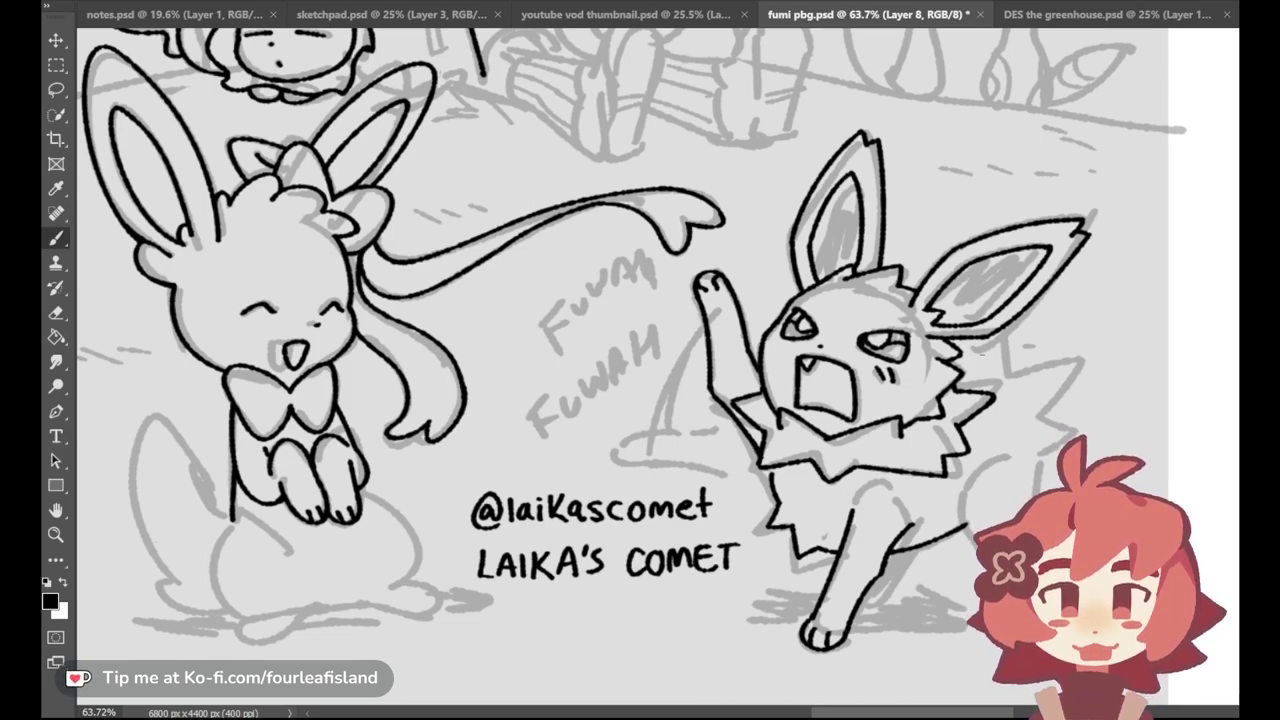
# Step: Ink the jagged fur spikes along the spiky creature's back and the curved outline of its haunch
pyautogui.moveTo(966, 358)
pyautogui.mouseDown()
pyautogui.moveTo(985, 348)
pyautogui.moveTo(993, 375)
pyautogui.moveTo(1000, 354)
pyautogui.moveTo(1020, 366)
pyautogui.mouseUp()
pyautogui.hotkey('ctrl', 'z')
pyautogui.hotkey('ctrl', 'z')
pyautogui.hotkey('ctrl', 'z')
pyautogui.moveTo(977, 359)
pyautogui.mouseDown()
pyautogui.moveTo(994, 350)
pyautogui.moveTo(1017, 374)
pyautogui.moveTo(1002, 346)
pyautogui.moveTo(1015, 377)
pyautogui.moveTo(1003, 346)
pyautogui.moveTo(1018, 371)
pyautogui.mouseUp()
pyautogui.hotkey('ctrl', 'z')
pyautogui.hotkey('ctrl', 'z')
pyautogui.moveTo(1019, 373)
pyautogui.mouseDown()
pyautogui.moveTo(1084, 366)
pyautogui.moveTo(1047, 418)
pyautogui.mouseUp()
pyautogui.hotkey('ctrl', 'z')
pyautogui.hotkey('ctrl', 'z')
pyautogui.hotkey('ctrl', 'z')
pyautogui.moveTo(1082, 368); pyautogui.dragTo(1046, 419)
pyautogui.hotkey('ctrl', 'z')
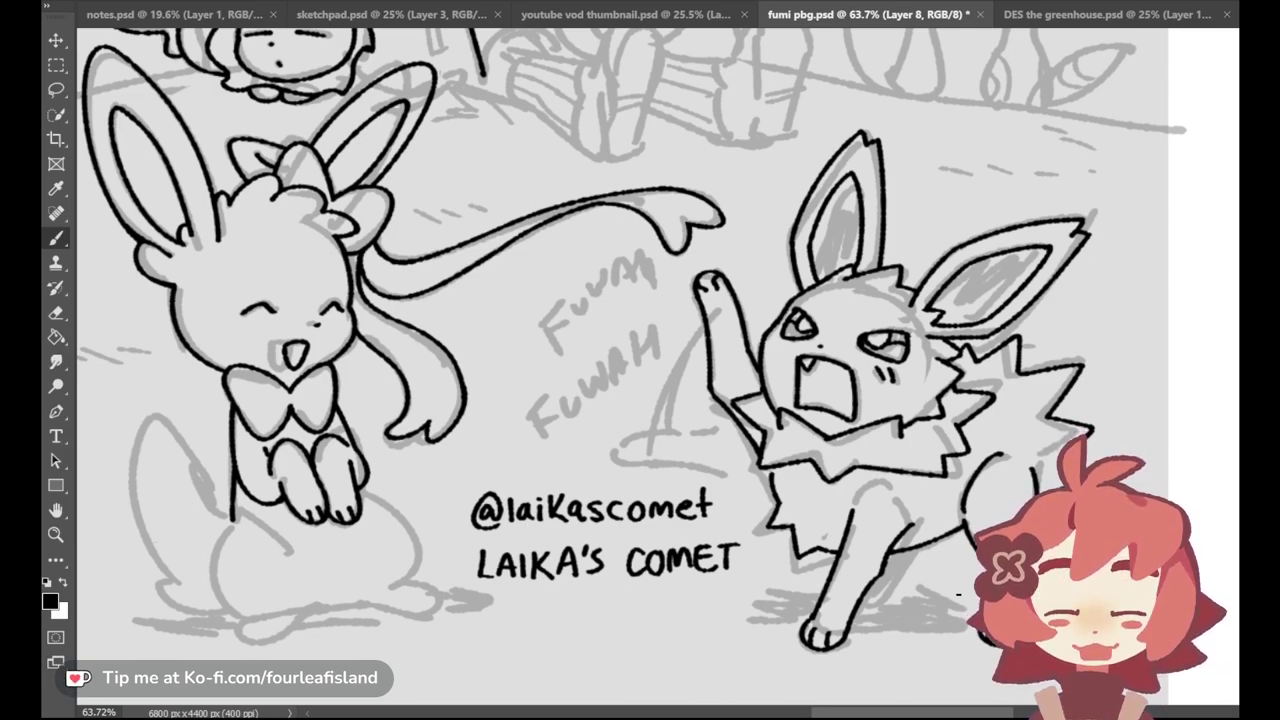
# Step: Ink the small leg beneath the spiky creature's belly, with a rounded paw and toe line
pyautogui.moveTo(920, 556); pyautogui.dragTo(896, 598)
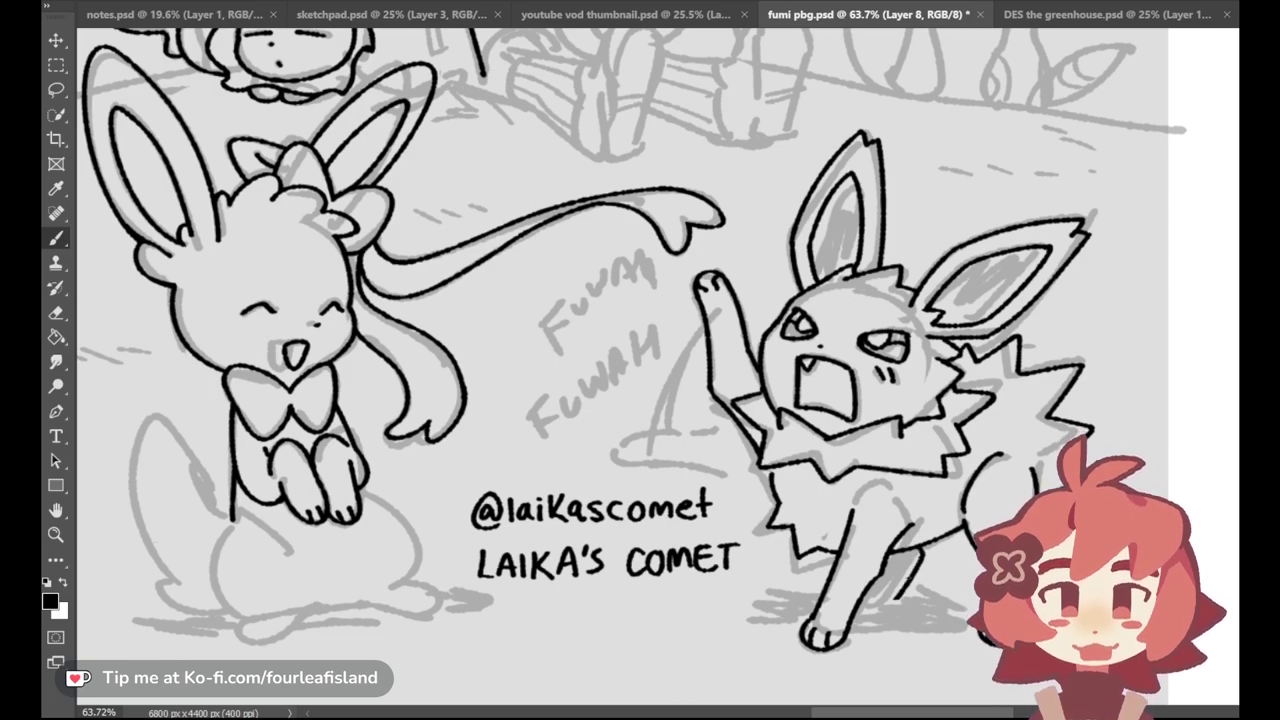
pyautogui.hotkey('ctrl', 'z')
pyautogui.moveTo(919, 555); pyautogui.dragTo(890, 606)
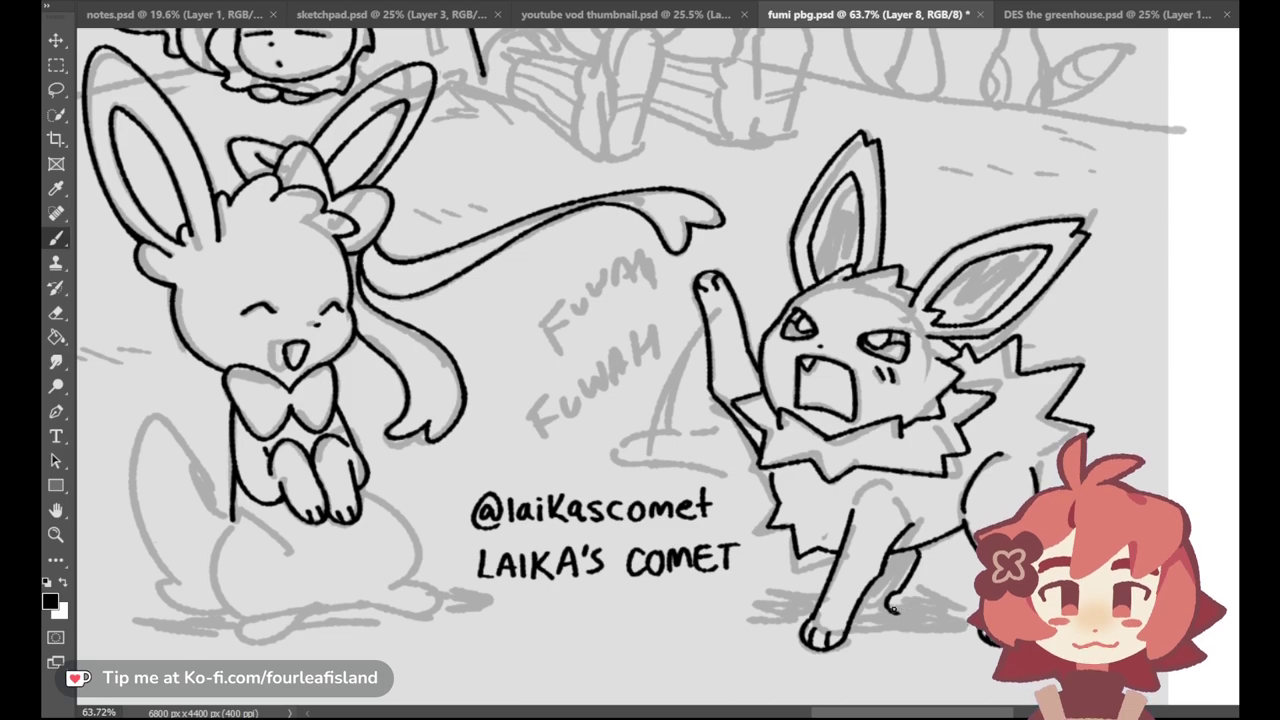
pyautogui.moveTo(896, 611); pyautogui.dragTo(926, 611)
pyautogui.hotkey('ctrl', 'z')
pyautogui.hotkey('ctrl', 'z')
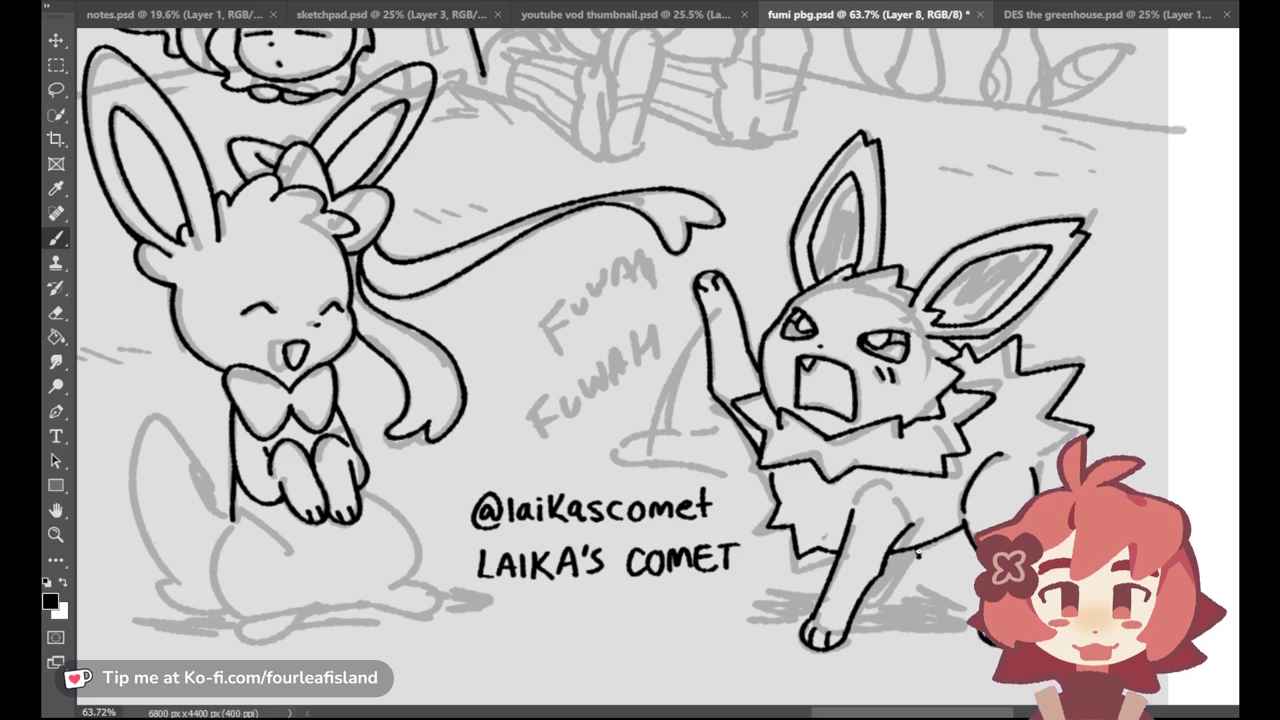
pyautogui.moveTo(926, 561); pyautogui.dragTo(919, 577)
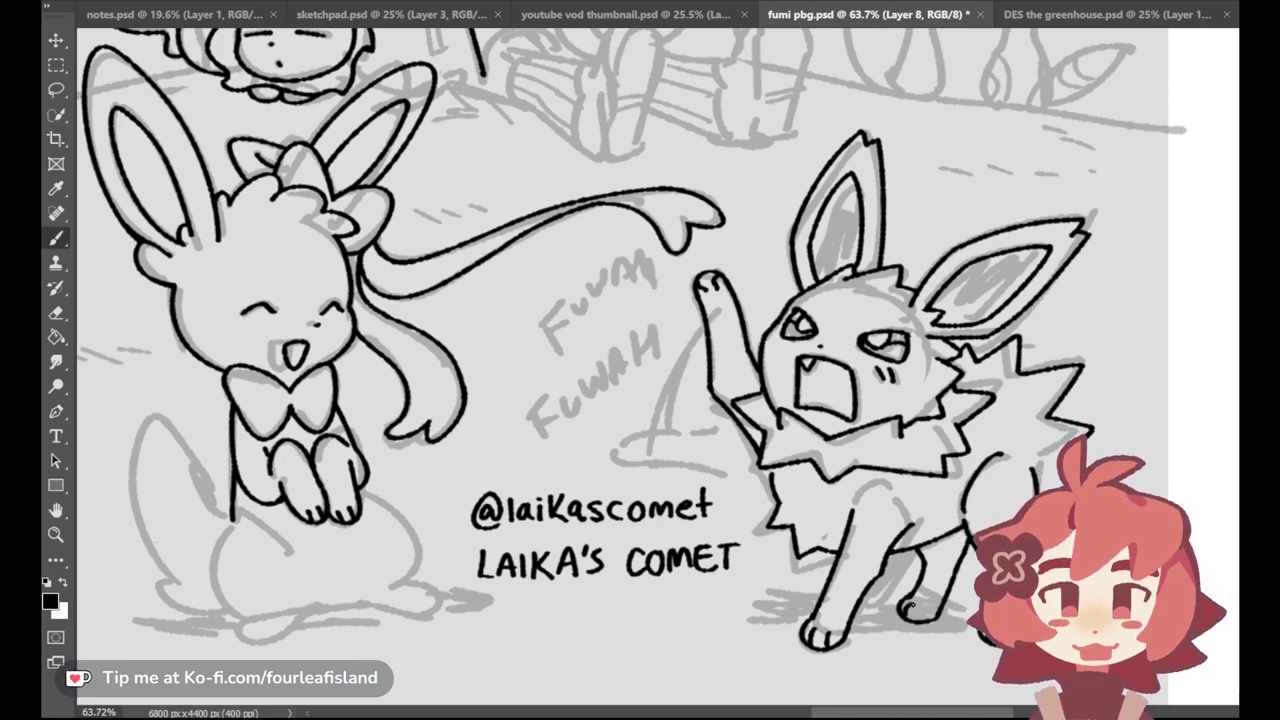
pyautogui.moveTo(906, 617); pyautogui.dragTo(914, 603)
pyautogui.hotkey('ctrl', 'z')
pyautogui.hotkey('ctrl', 'z')
# Step: Ink the lower and upper edges of the horizontal foreleg stretching out from the spiky creature's chest
pyautogui.moveTo(626, 438)
pyautogui.mouseDown()
pyautogui.moveTo(618, 458)
pyautogui.moveTo(770, 482)
pyautogui.mouseUp()
pyautogui.hotkey('ctrl', 'z')
pyautogui.hotkey('ctrl', 'z')
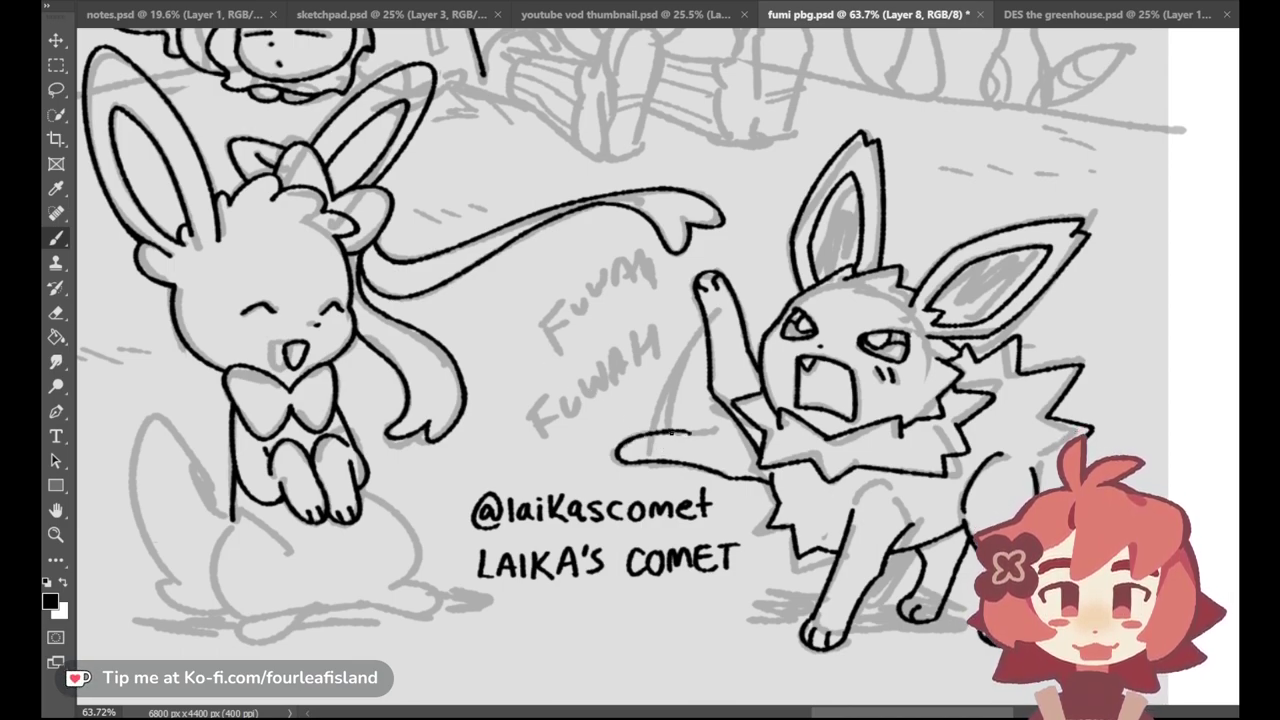
pyautogui.moveTo(632, 438); pyautogui.dragTo(710, 436)
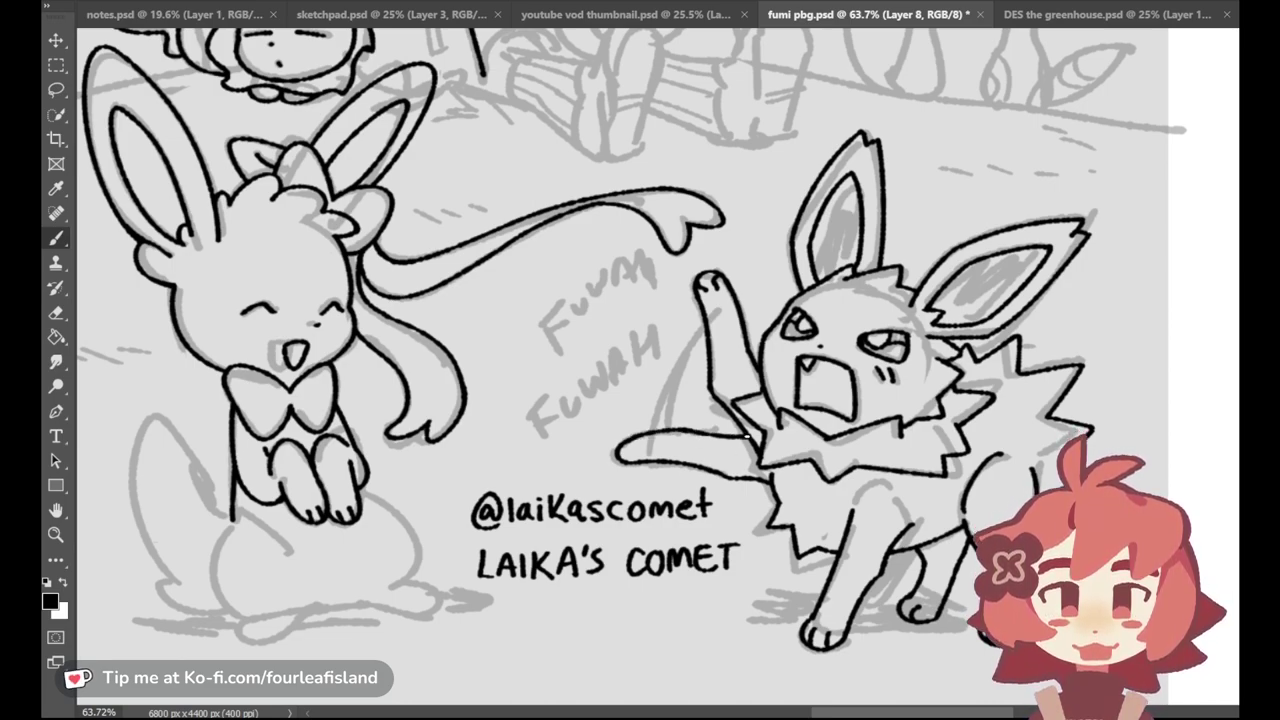
# Step: Ink the outer curved motion line from the horizontal foreleg up to the raised paw
pyautogui.press(']')
pyautogui.press(']')
pyautogui.press(']')
pyautogui.press(']')
pyautogui.moveTo(648, 441); pyautogui.dragTo(732, 309)
pyautogui.hotkey('ctrl', 'z')
pyautogui.moveTo(651, 430); pyautogui.dragTo(716, 314)
pyautogui.hotkey('ctrl', 'z')
pyautogui.moveTo(650, 440); pyautogui.dragTo(704, 320)
pyautogui.hotkey('ctrl', 'z')
pyautogui.moveTo(650, 432)
pyautogui.mouseDown()
pyautogui.moveTo(705, 324)
pyautogui.moveTo(670, 368)
pyautogui.moveTo(714, 306)
pyautogui.mouseUp()
pyautogui.hotkey('ctrl', 'z')
pyautogui.hotkey('ctrl', 'z')
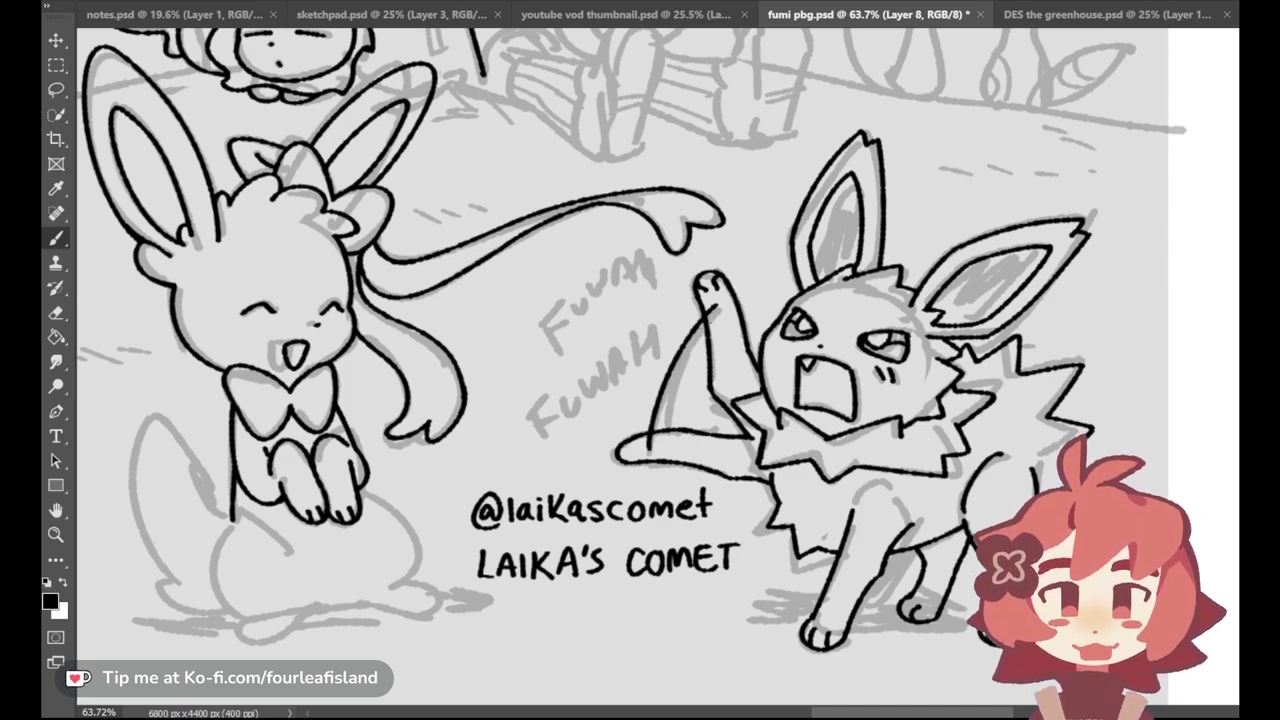
pyautogui.hotkey('ctrl', 'z')
pyautogui.moveTo(651, 438)
pyautogui.mouseDown()
pyautogui.moveTo(672, 368)
pyautogui.moveTo(718, 316)
pyautogui.mouseUp()
pyautogui.hotkey('ctrl', 'z')
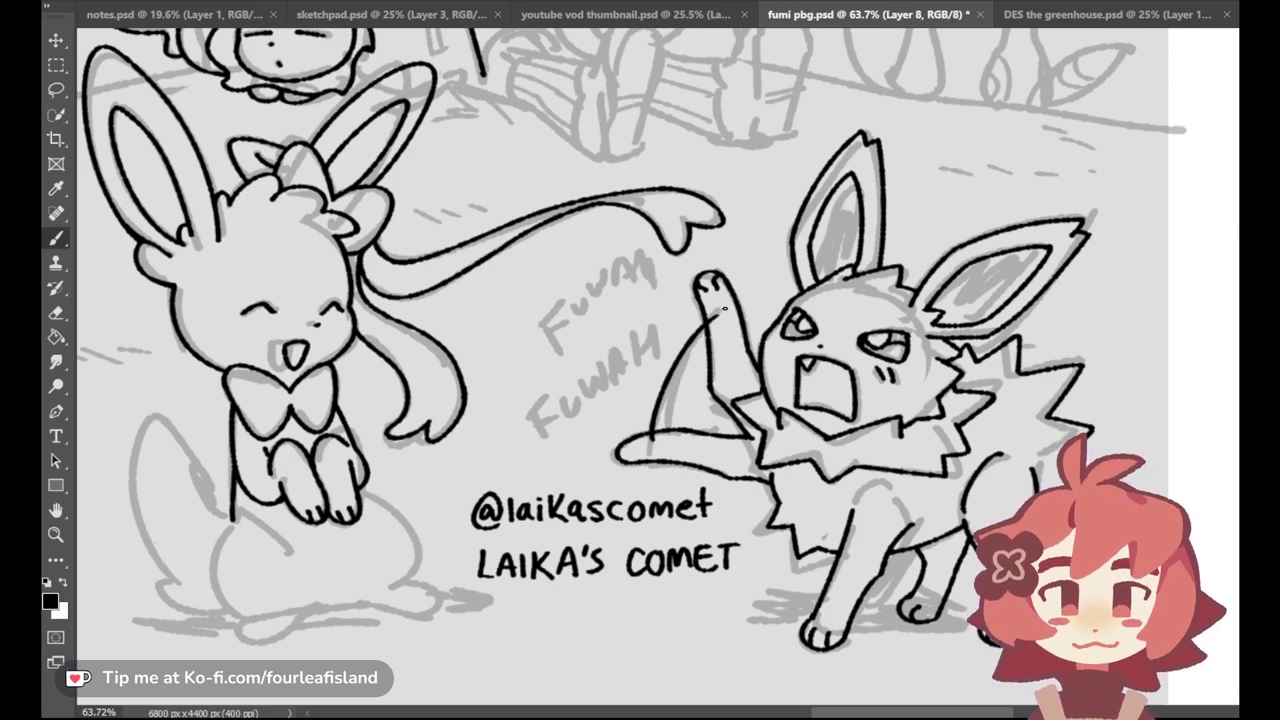
# Step: Ink a second, inner motion line inside the first arc, running up from the horizontal foreleg to the raised leg
pyautogui.moveTo(668, 437); pyautogui.dragTo(705, 329)
pyautogui.hotkey('ctrl', 'z')
pyautogui.moveTo(668, 440)
pyautogui.mouseDown()
pyautogui.moveTo(708, 326)
pyautogui.moveTo(698, 336)
pyautogui.mouseUp()
pyautogui.hotkey('ctrl', 'z')
pyautogui.hotkey('ctrl', 'z')
pyautogui.hotkey('ctrl', 'z')
pyautogui.moveTo(666, 440); pyautogui.dragTo(703, 317)
pyautogui.hotkey('ctrl', 'z')
pyautogui.moveTo(667, 438); pyautogui.dragTo(705, 328)
pyautogui.hotkey('ctrl', 'z')
pyautogui.moveTo(664, 438); pyautogui.dragTo(700, 328)
pyautogui.hotkey('ctrl', 'z')
pyautogui.moveTo(667, 438); pyautogui.dragTo(703, 328)
pyautogui.hotkey('ctrl', 'z')
pyautogui.moveTo(668, 437); pyautogui.dragTo(716, 313)
pyautogui.hotkey('ctrl', 'z')
pyautogui.moveTo(668, 437); pyautogui.dragTo(708, 326)
pyautogui.hotkey('ctrl', 'z')
pyautogui.moveTo(667, 437); pyautogui.dragTo(713, 318)
pyautogui.hotkey('ctrl', 'z')
pyautogui.moveTo(667, 437); pyautogui.dragTo(714, 317)
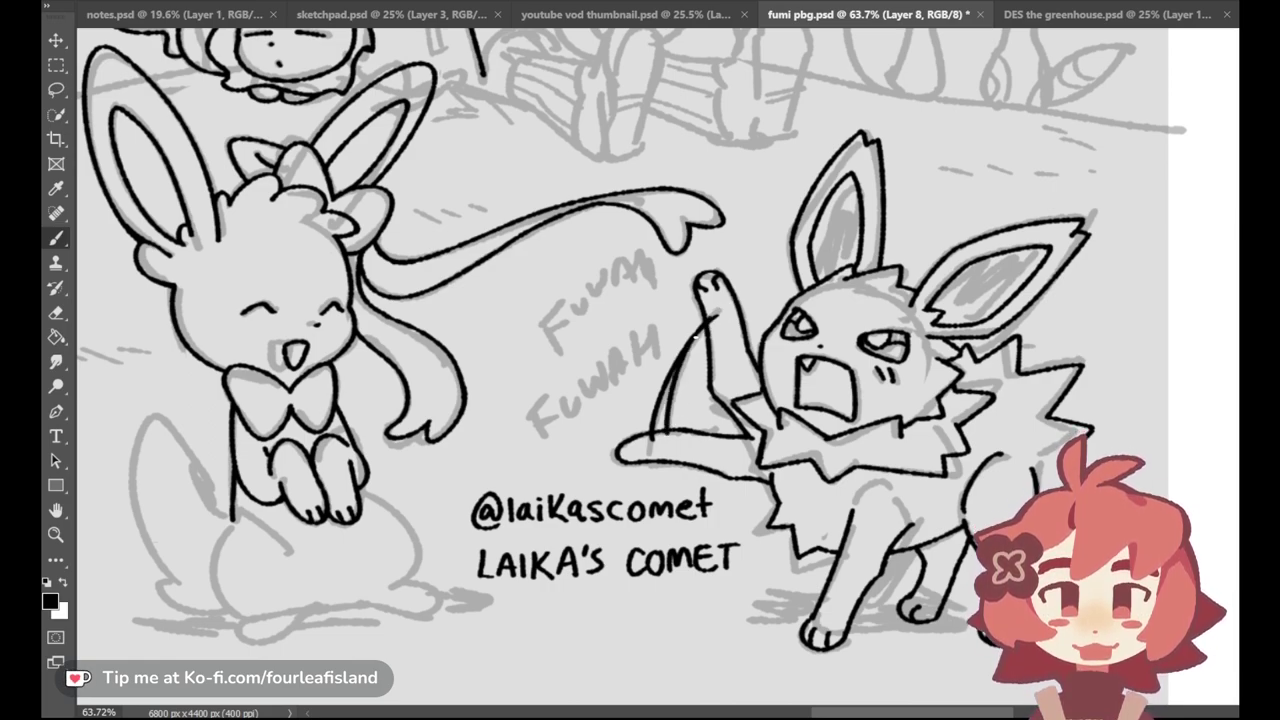
# Step: Clean up the ends of the motion lines at the horizontal foreleg and add toe lines to its paw
pyautogui.press('e')
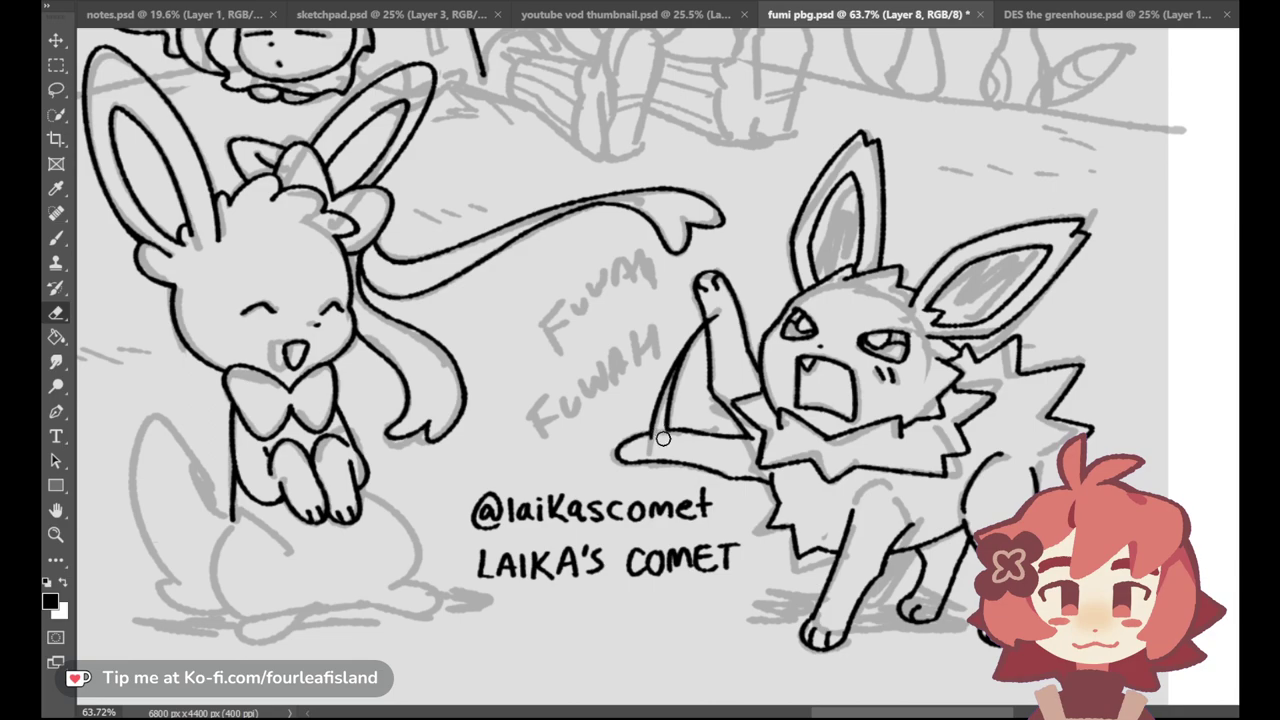
pyautogui.click(57, 238)
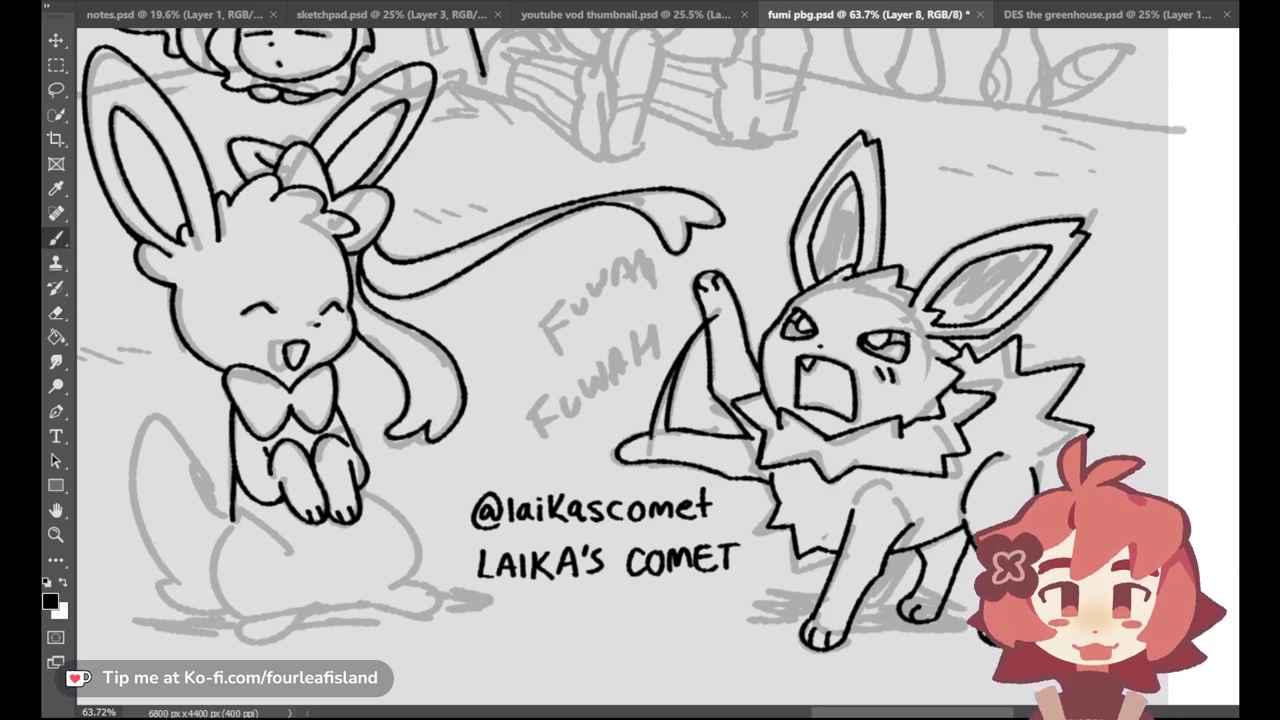
pyautogui.moveTo(655, 418); pyautogui.dragTo(652, 440)
pyautogui.press('e')
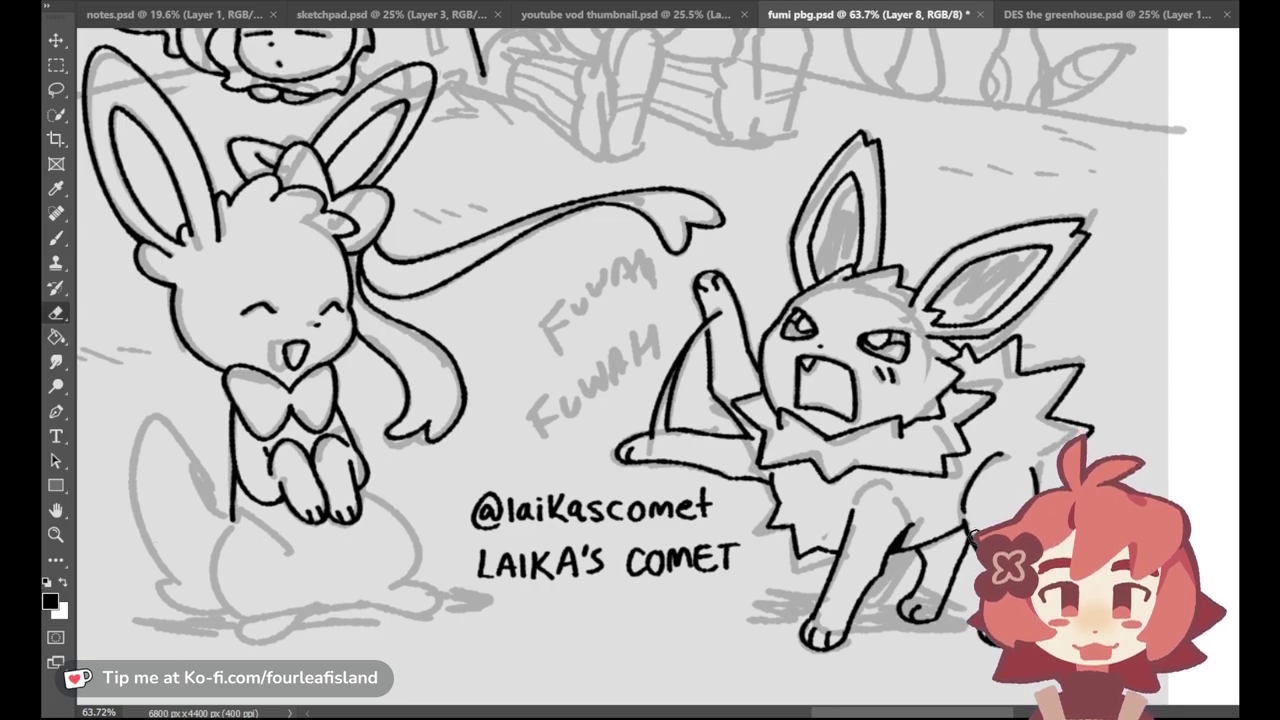
pyautogui.click(56, 237)
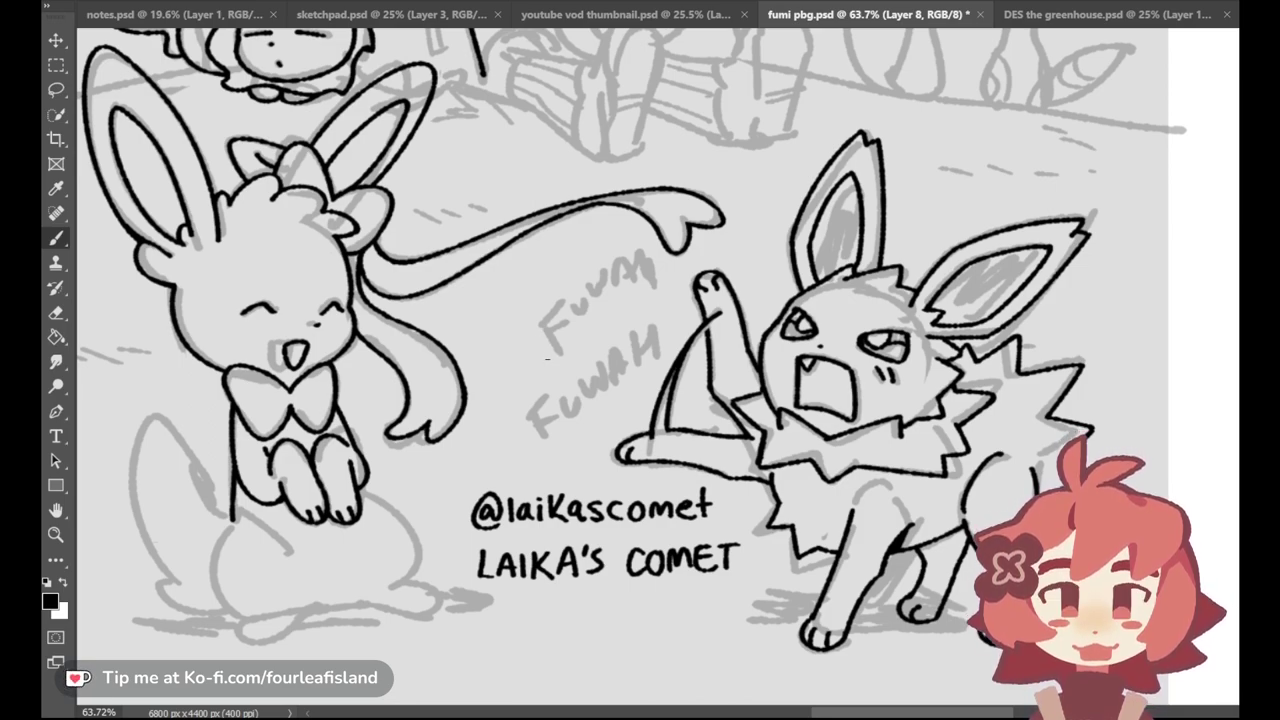
# Step: Ink the smiling ribbon creature's rounded far haunch, from below its folded front paws down to the far foot
pyautogui.moveTo(836, 713); pyautogui.dragTo(767, 713)
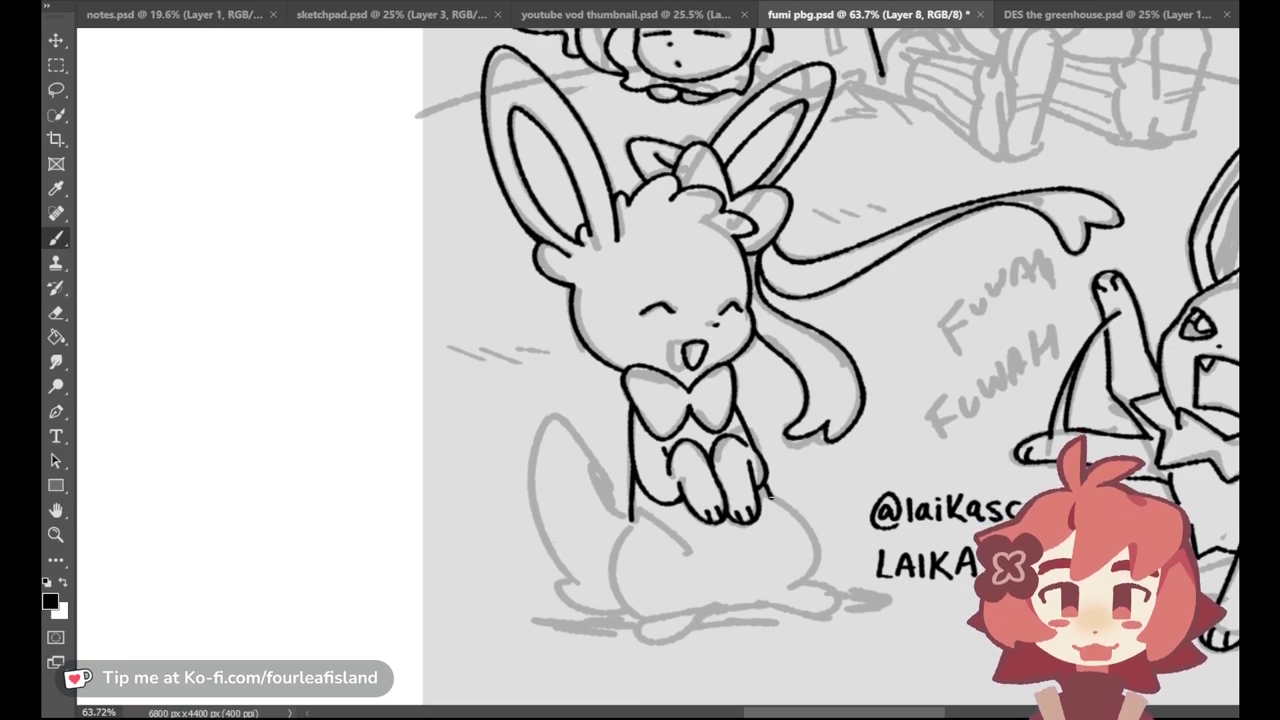
pyautogui.moveTo(769, 494)
pyautogui.mouseDown()
pyautogui.moveTo(823, 577)
pyautogui.moveTo(804, 528)
pyautogui.moveTo(812, 589)
pyautogui.moveTo(826, 564)
pyautogui.moveTo(806, 573)
pyautogui.mouseUp()
pyautogui.hotkey('ctrl', 'z')
pyautogui.hotkey('ctrl', 'z')
pyautogui.hotkey('ctrl', 'z')
pyautogui.hotkey('ctrl', 'z')
pyautogui.hotkey('ctrl', 'z')
pyautogui.hotkey('ctrl', 'z')
pyautogui.moveTo(766, 494); pyautogui.dragTo(812, 582)
pyautogui.hotkey('ctrl', 'z')
pyautogui.moveTo(766, 494); pyautogui.dragTo(806, 588)
pyautogui.hotkey('ctrl', 'z')
pyautogui.moveTo(766, 494)
pyautogui.mouseDown()
pyautogui.moveTo(814, 578)
pyautogui.moveTo(781, 593)
pyautogui.mouseUp()
pyautogui.hotkey('ctrl', 'z')
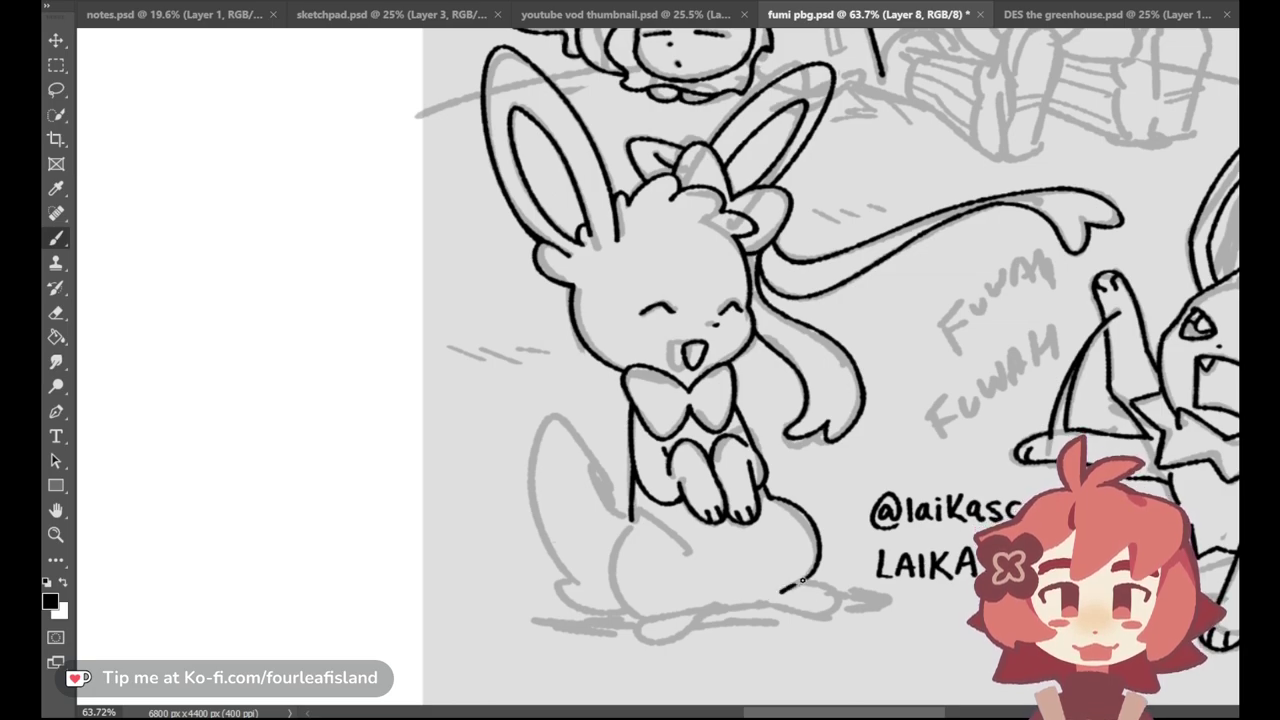
# Step: Ink the smiling creature's rounded near haunch, the foot beneath it and the short underside line of the belly
pyautogui.moveTo(640, 515)
pyautogui.mouseDown()
pyautogui.moveTo(620, 585)
pyautogui.moveTo(626, 566)
pyautogui.moveTo(665, 619)
pyautogui.mouseUp()
pyautogui.hotkey('ctrl', 'z')
pyautogui.hotkey('ctrl', 'z')
pyautogui.hotkey('ctrl', 'z')
pyautogui.moveTo(656, 520)
pyautogui.mouseDown()
pyautogui.moveTo(708, 596)
pyautogui.moveTo(684, 622)
pyautogui.moveTo(757, 600)
pyautogui.moveTo(692, 614)
pyautogui.moveTo(694, 625)
pyautogui.moveTo(684, 616)
pyautogui.moveTo(666, 643)
pyautogui.moveTo(708, 609)
pyautogui.mouseUp()
pyautogui.hotkey('ctrl', 'z')
pyautogui.hotkey('ctrl', 'z')
pyautogui.hotkey('ctrl', 'z')
pyautogui.hotkey('ctrl', 'z')
pyautogui.hotkey('ctrl', 'z')
pyautogui.hotkey('ctrl', 'z')
pyautogui.hotkey('ctrl', 'z')
pyautogui.hotkey('ctrl', 'z')
pyautogui.hotkey('ctrl', 'z')
pyautogui.hotkey('ctrl', 'z')
pyautogui.hotkey('ctrl', 'z')
pyautogui.hotkey('ctrl', 'z')
pyautogui.hotkey('ctrl', 'z')
pyautogui.hotkey('ctrl', 'z')
pyautogui.hotkey('ctrl', 'z')
pyautogui.hotkey('ctrl', 'z')
pyautogui.hotkey('ctrl', 'z')
pyautogui.hotkey('ctrl', 'z')
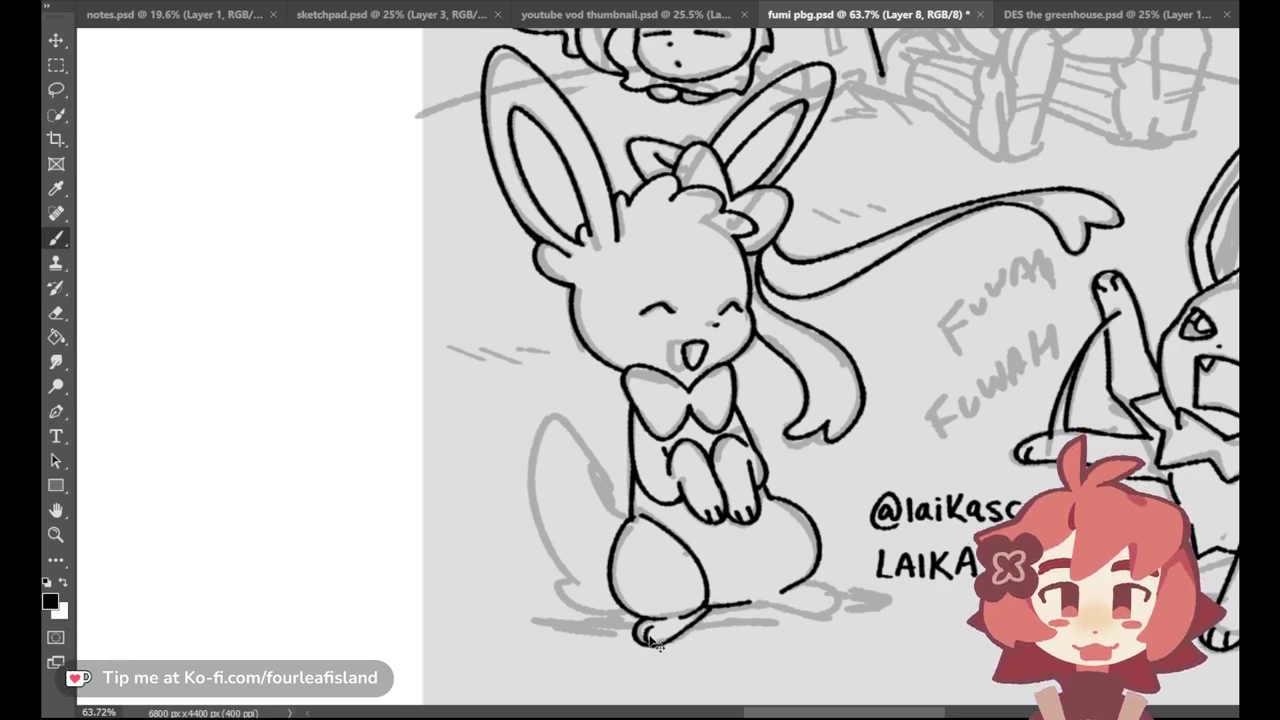
# Step: Add toe lines to the smiling creature's near foot
pyautogui.moveTo(652, 627)
pyautogui.mouseDown()
pyautogui.moveTo(649, 643)
pyautogui.moveTo(663, 643)
pyautogui.mouseUp()
pyautogui.hotkey('ctrl', 'z')
pyautogui.hotkey('ctrl', 'z')
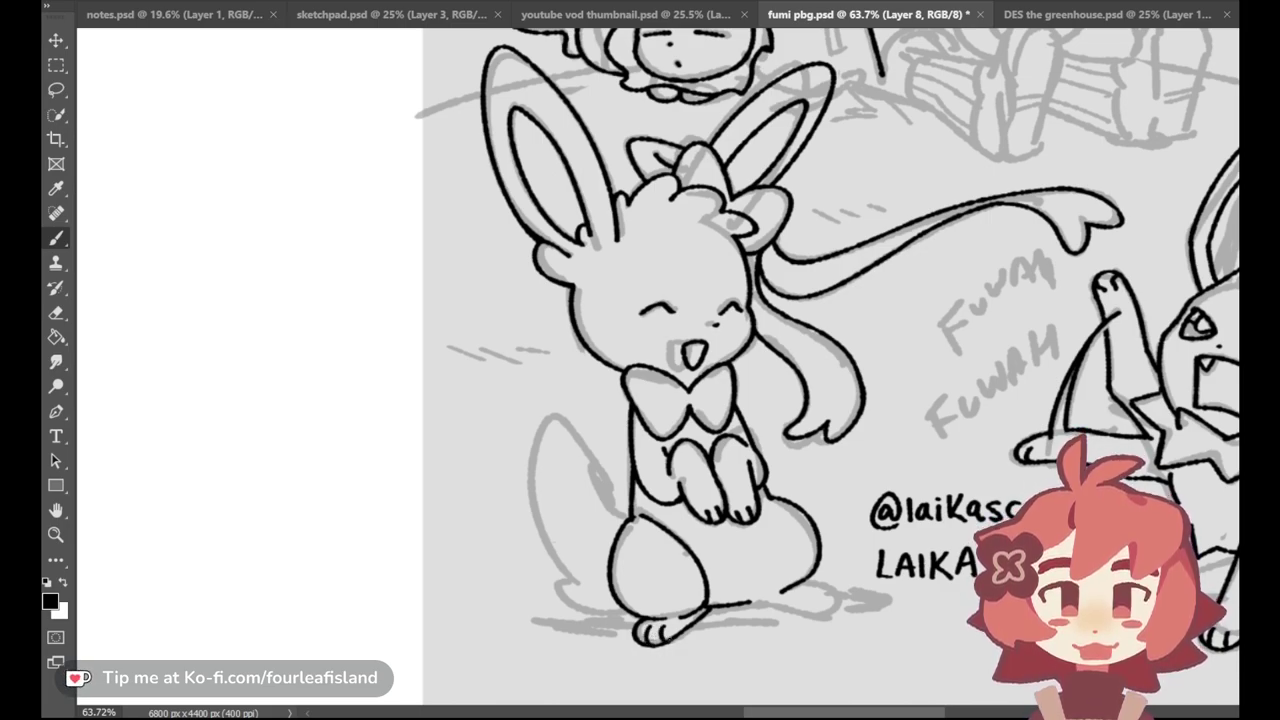
pyautogui.hotkey('ctrl', 'z')
pyautogui.moveTo(647, 627)
pyautogui.mouseDown()
pyautogui.moveTo(644, 643)
pyautogui.moveTo(662, 641)
pyautogui.mouseUp()
pyautogui.hotkey('ctrl', 'z')
pyautogui.hotkey('ctrl', 'z')
pyautogui.hotkey('ctrl', 'z')
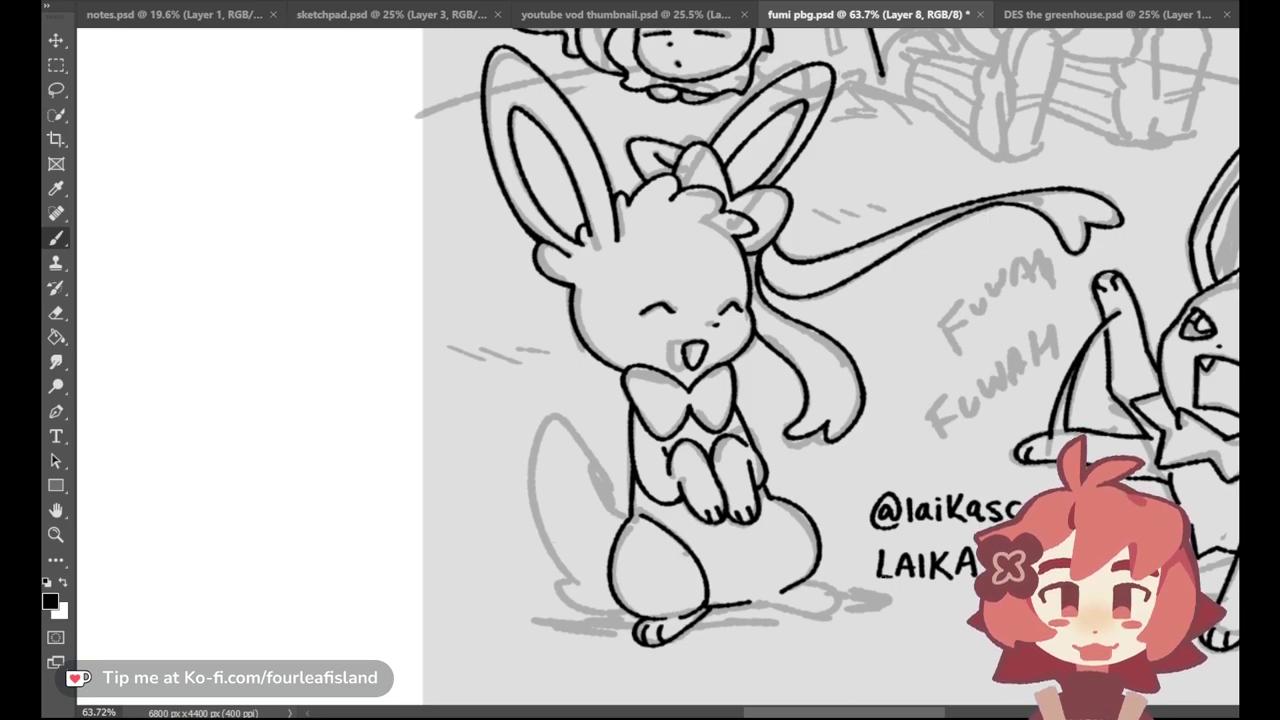
# Step: Ink the inner curve of the smiling creature's far thigh, from below the front paws down to the belly line
pyautogui.moveTo(767, 512); pyautogui.dragTo(752, 590)
pyautogui.hotkey('ctrl', 'z')
pyautogui.hotkey('ctrl', 'z')
pyautogui.hotkey('ctrl', 'z')
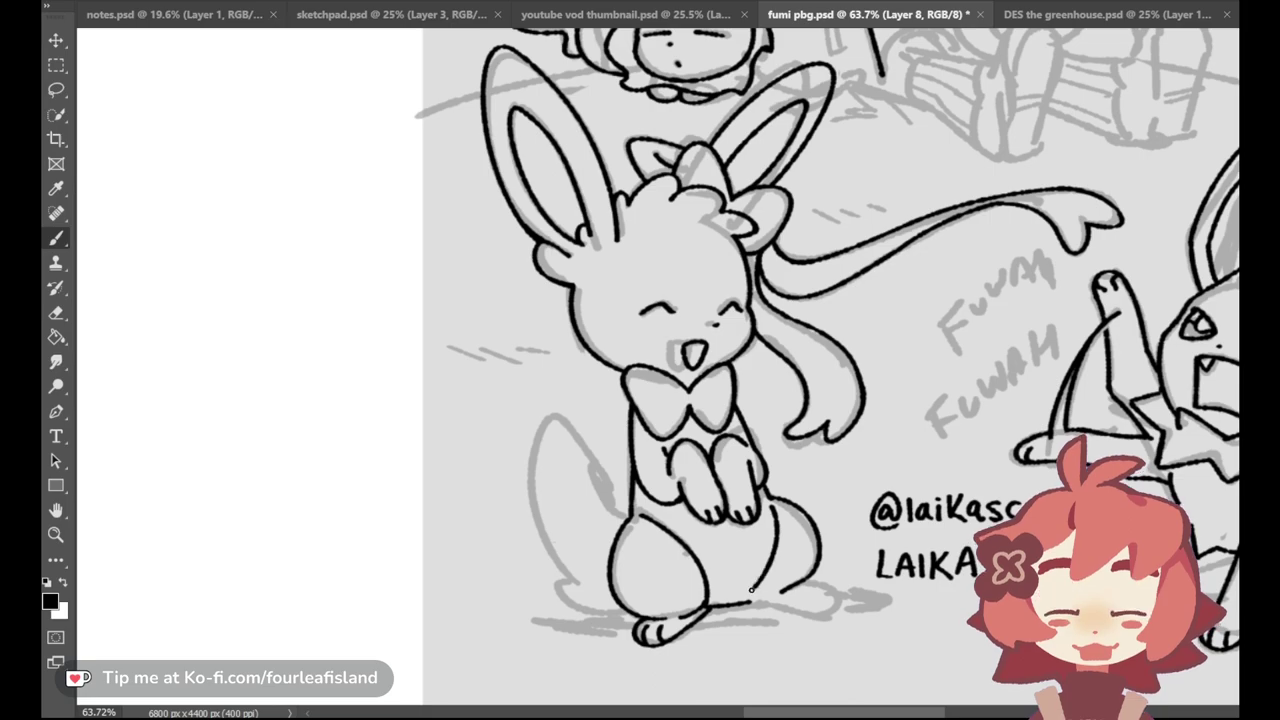
pyautogui.hotkey('ctrl', 'z')
pyautogui.moveTo(770, 513)
pyautogui.mouseDown()
pyautogui.moveTo(752, 590)
pyautogui.moveTo(793, 568)
pyautogui.moveTo(750, 594)
pyautogui.mouseUp()
pyautogui.hotkey('ctrl', 'z')
pyautogui.hotkey('ctrl', 'z')
pyautogui.hotkey('ctrl', 'z')
pyautogui.moveTo(770, 510); pyautogui.dragTo(749, 598)
pyautogui.hotkey('ctrl', 'z')
pyautogui.hotkey('ctrl', 'z')
pyautogui.moveTo(771, 516); pyautogui.dragTo(755, 596)
pyautogui.hotkey('ctrl', 'z')
pyautogui.hotkey('ctrl', 'shift', 'z')
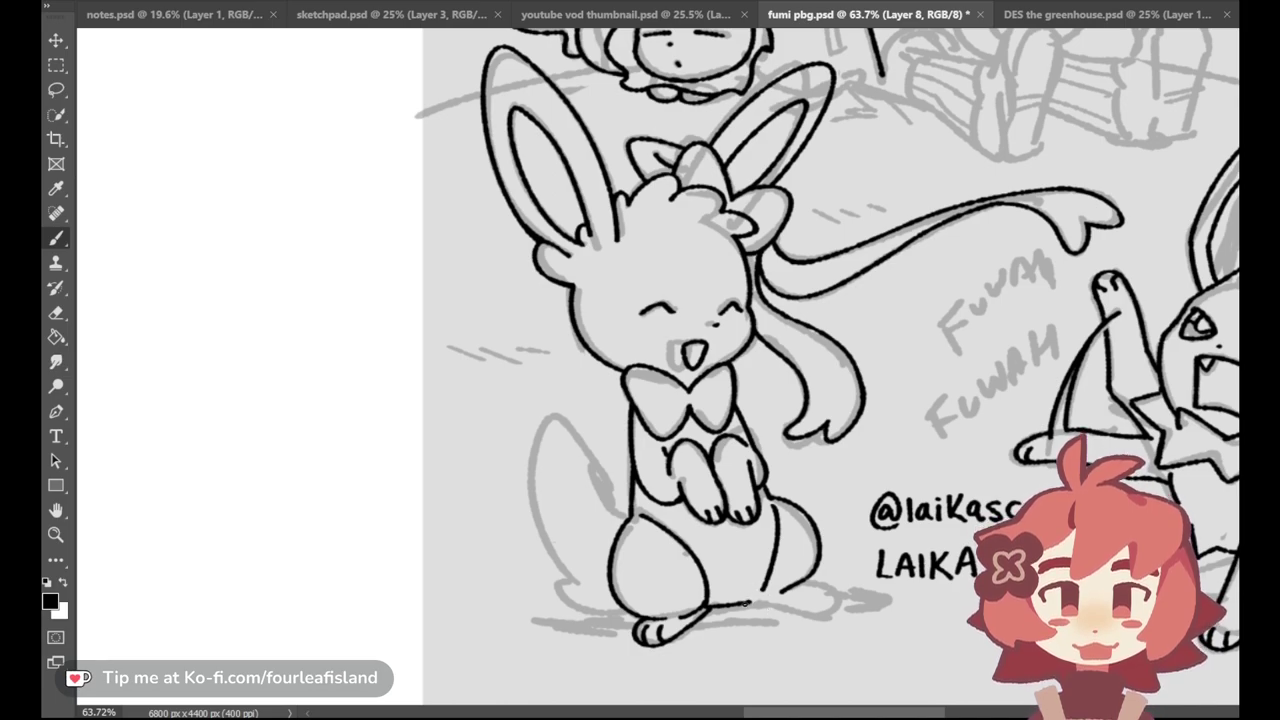
# Step: Ink the outline of the smiling creature's far foot, extending sideways from the base of the haunch
pyautogui.moveTo(742, 603)
pyautogui.mouseDown()
pyautogui.moveTo(822, 620)
pyautogui.moveTo(850, 613)
pyautogui.moveTo(844, 602)
pyautogui.moveTo(849, 614)
pyautogui.mouseUp()
pyautogui.hotkey('ctrl', 'z')
pyautogui.hotkey('ctrl', 'z')
pyautogui.hotkey('ctrl', 'z')
pyautogui.hotkey('ctrl', 'z')
pyautogui.hotkey('ctrl', 'z')
pyautogui.moveTo(782, 592)
pyautogui.mouseDown()
pyautogui.moveTo(844, 617)
pyautogui.moveTo(851, 603)
pyautogui.mouseUp()
pyautogui.hotkey('ctrl', 'z')
pyautogui.hotkey('ctrl', 'z')
pyautogui.hotkey('ctrl', 'z')
pyautogui.hotkey('ctrl', 'z')
pyautogui.hotkey('ctrl', 'z')
pyautogui.hotkey('ctrl', 'z')
pyautogui.hotkey('ctrl', 'z')
pyautogui.hotkey('ctrl', 'z')
pyautogui.hotkey('ctrl', 'z')
pyautogui.hotkey('ctrl', 'z')
pyautogui.hotkey('ctrl', 'z')
# Step: Add toe lines to the tip of the smiling creature's far foot
pyautogui.moveTo(836, 607)
pyautogui.mouseDown()
pyautogui.moveTo(823, 621)
pyautogui.moveTo(852, 600)
pyautogui.moveTo(832, 592)
pyautogui.mouseUp()
pyautogui.hotkey('ctrl', 'z')
pyautogui.hotkey('ctrl', 'z')
pyautogui.hotkey('ctrl', 'z')
pyautogui.hotkey('ctrl', 'z')
pyautogui.hotkey('ctrl', 'z')
pyautogui.hotkey('ctrl', 'z')
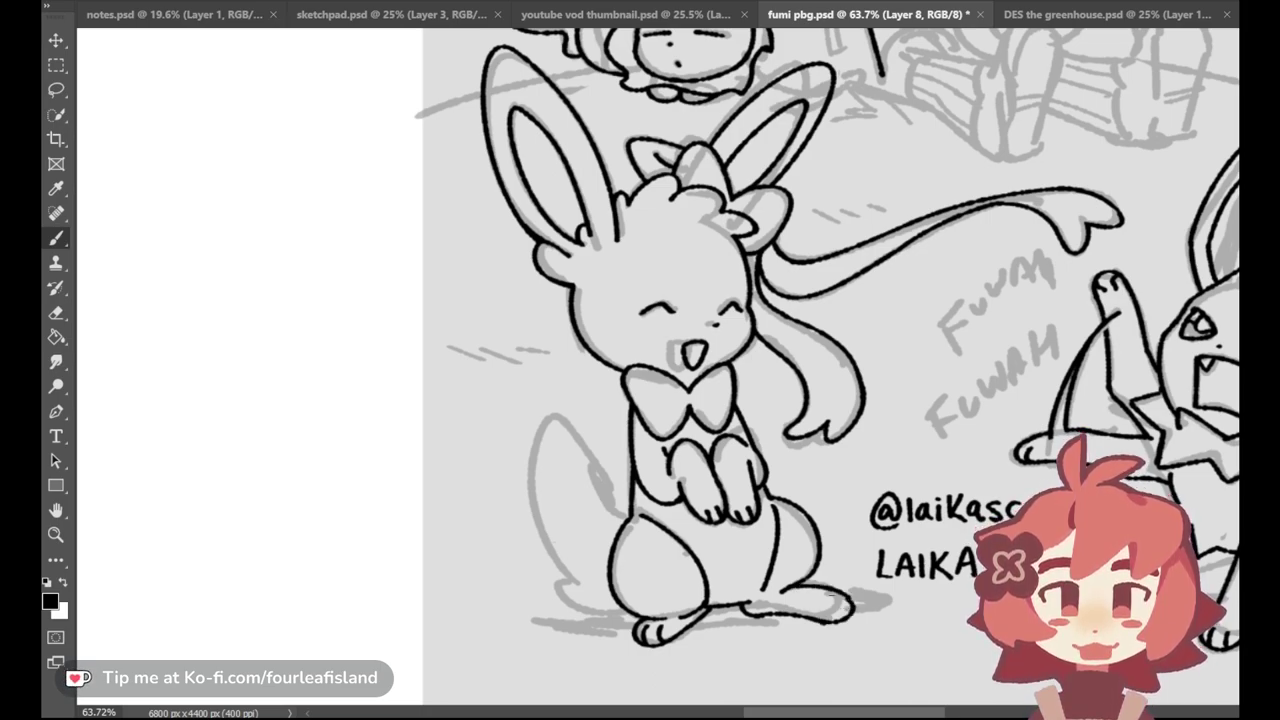
pyautogui.hotkey('ctrl', 'z')
pyautogui.moveTo(850, 597)
pyautogui.mouseDown()
pyautogui.moveTo(852, 612)
pyautogui.moveTo(827, 619)
pyautogui.moveTo(848, 609)
pyautogui.mouseUp()
pyautogui.hotkey('ctrl', 'z')
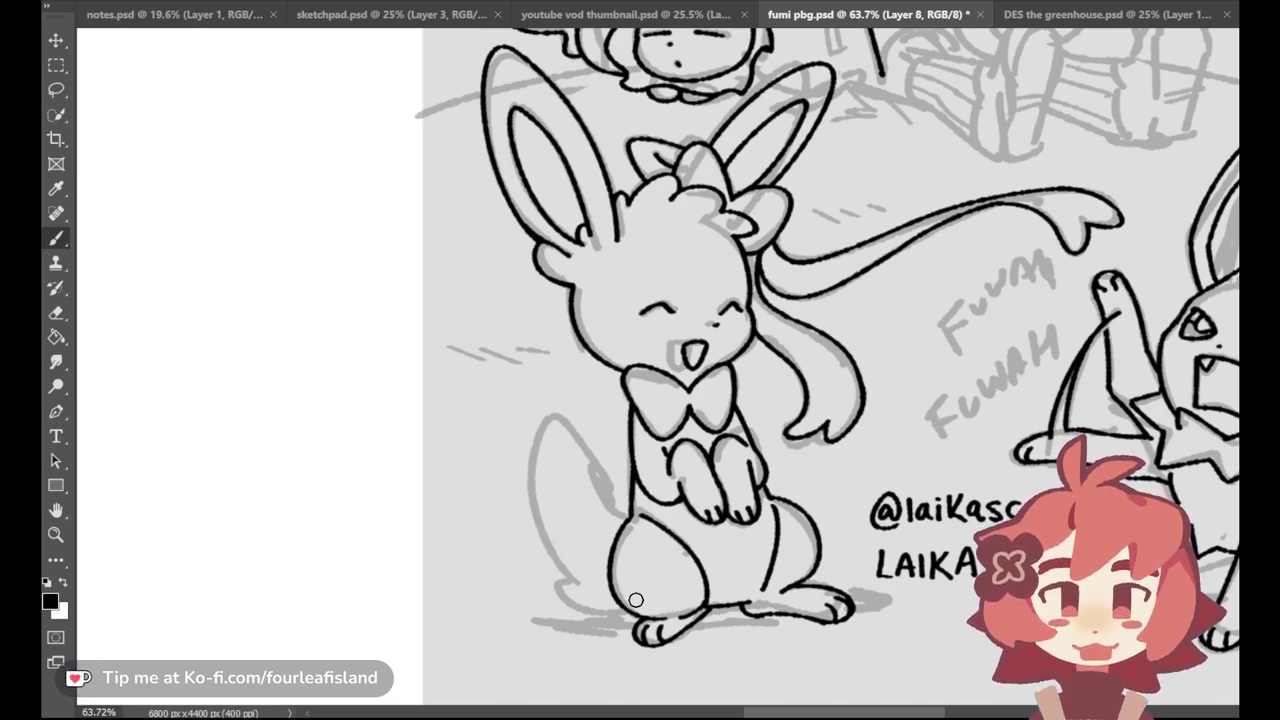
# Step: Redraw the outline of the smiling creature's near haunch, curving from the waist around the back and over the thigh to the foot
pyautogui.moveTo(632, 611)
pyautogui.mouseDown()
pyautogui.moveTo(611, 569)
pyautogui.moveTo(631, 500)
pyautogui.mouseUp()
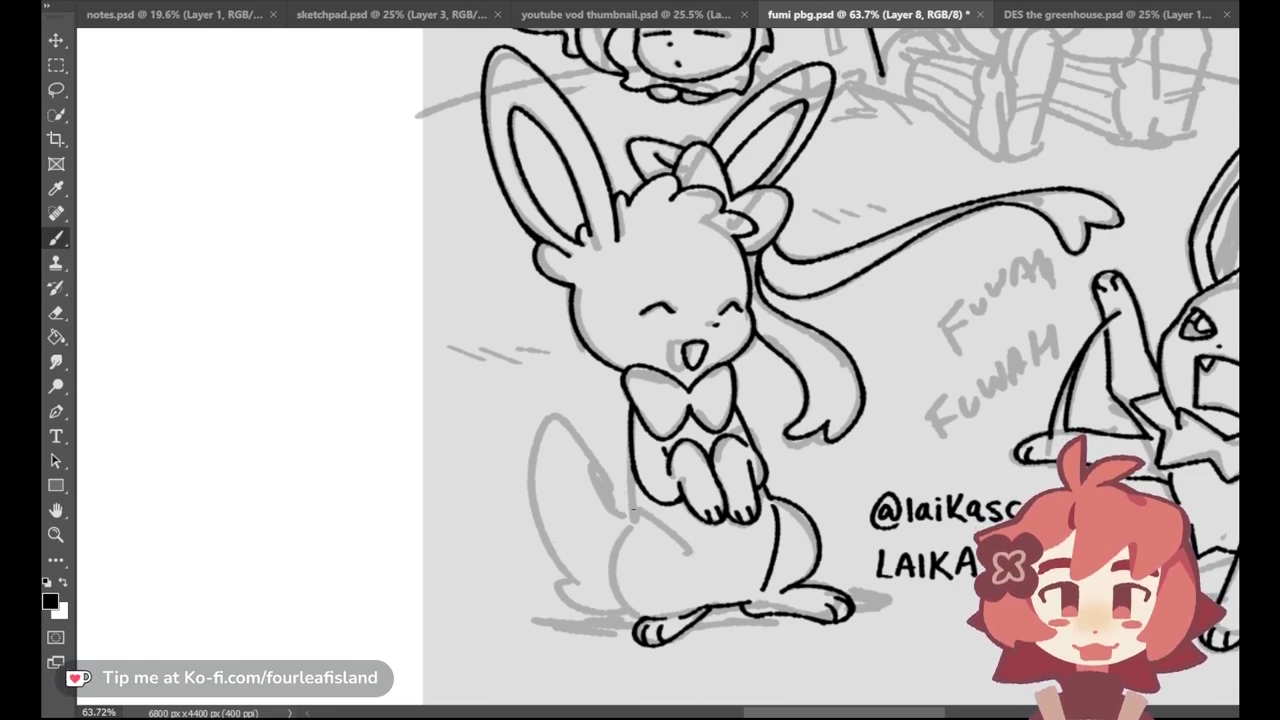
pyautogui.moveTo(640, 506); pyautogui.dragTo(612, 588)
pyautogui.hotkey('ctrl', 'z')
pyautogui.hotkey('ctrl', 'z')
pyautogui.moveTo(636, 508)
pyautogui.mouseDown()
pyautogui.moveTo(646, 614)
pyautogui.moveTo(628, 613)
pyautogui.moveTo(655, 619)
pyautogui.mouseUp()
pyautogui.hotkey('ctrl', 'z')
pyautogui.hotkey('ctrl', 'z')
pyautogui.hotkey('ctrl', 'z')
pyautogui.hotkey('ctrl', 'z')
pyautogui.moveTo(640, 508); pyautogui.dragTo(706, 594)
pyautogui.hotkey('ctrl', 'z')
pyautogui.hotkey('ctrl', 'z')
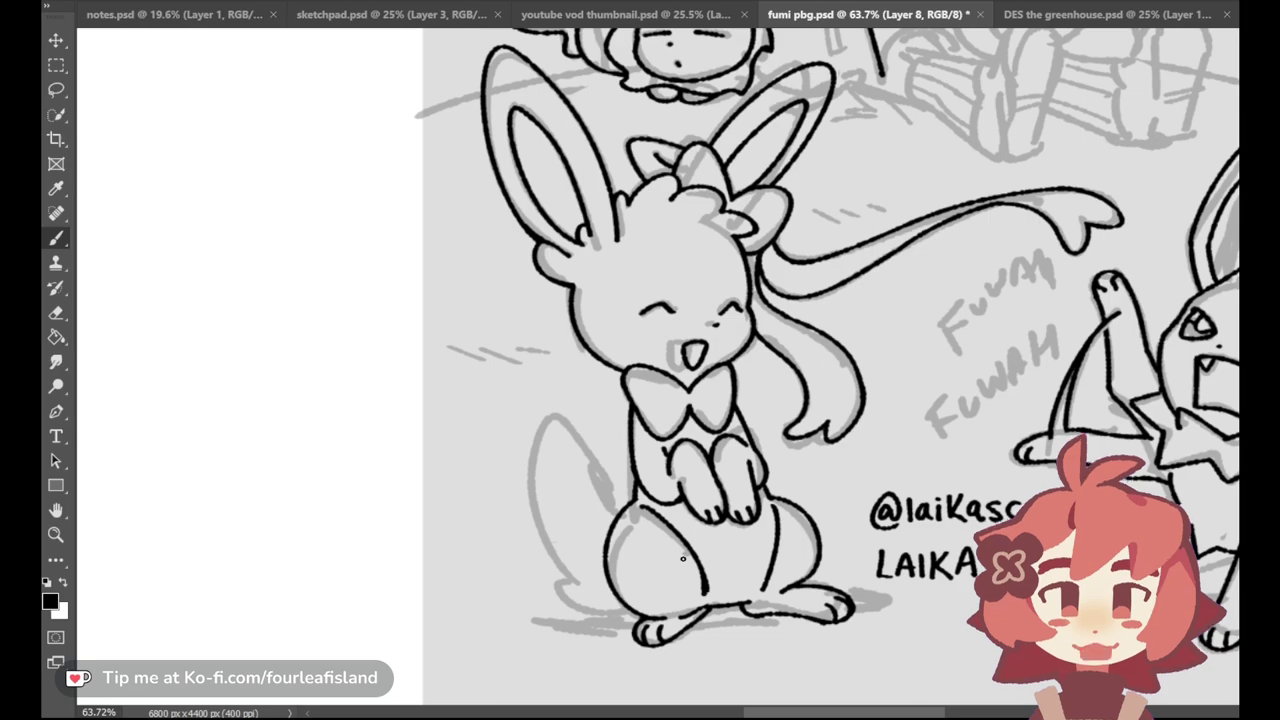
pyautogui.moveTo(714, 578); pyautogui.dragTo(716, 596)
# Step: Ink the smiling creature's tail, covering its inner edge from the waist, its rounded tip and its outer edge
pyautogui.moveTo(628, 496); pyautogui.dragTo(568, 415)
pyautogui.hotkey('ctrl', 'z')
pyautogui.moveTo(555, 563)
pyautogui.mouseDown()
pyautogui.moveTo(562, 422)
pyautogui.moveTo(522, 453)
pyautogui.mouseUp()
pyautogui.hotkey('ctrl', 'z')
pyautogui.moveTo(568, 412); pyautogui.dragTo(540, 540)
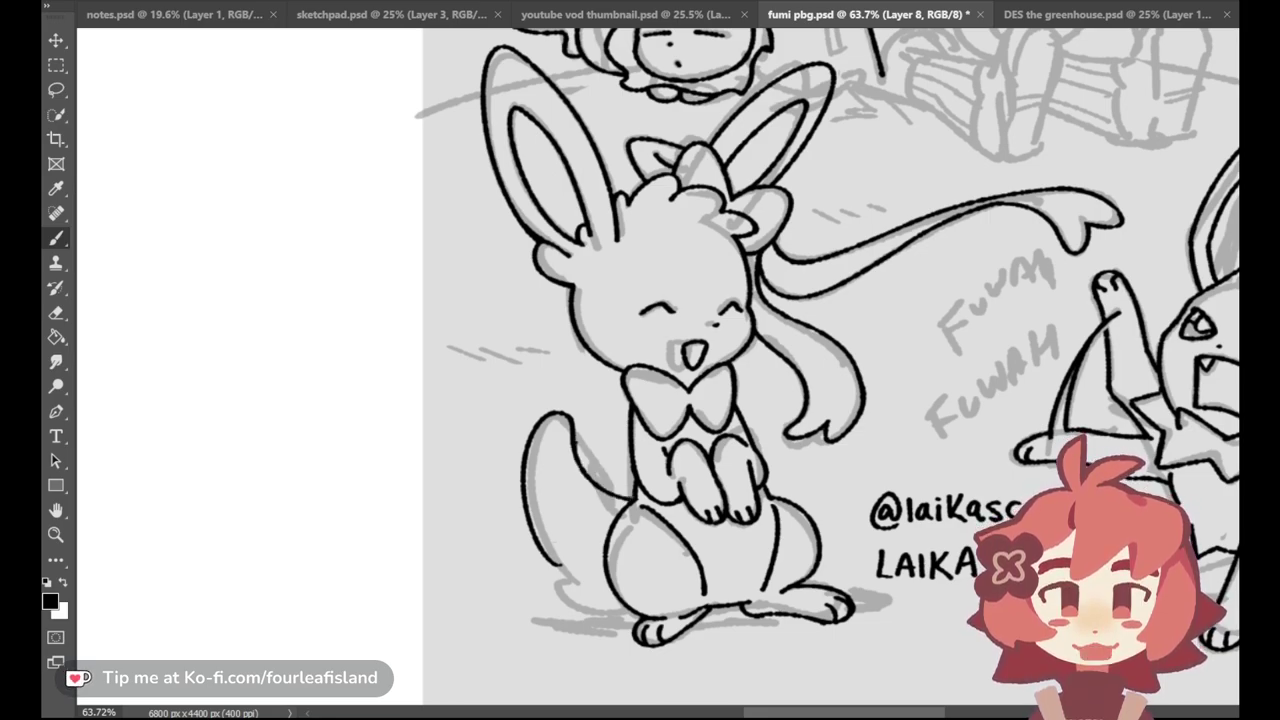
pyautogui.hotkey('ctrl', 'z')
pyautogui.moveTo(574, 446); pyautogui.dragTo(632, 493)
pyautogui.hotkey('ctrl', 'z')
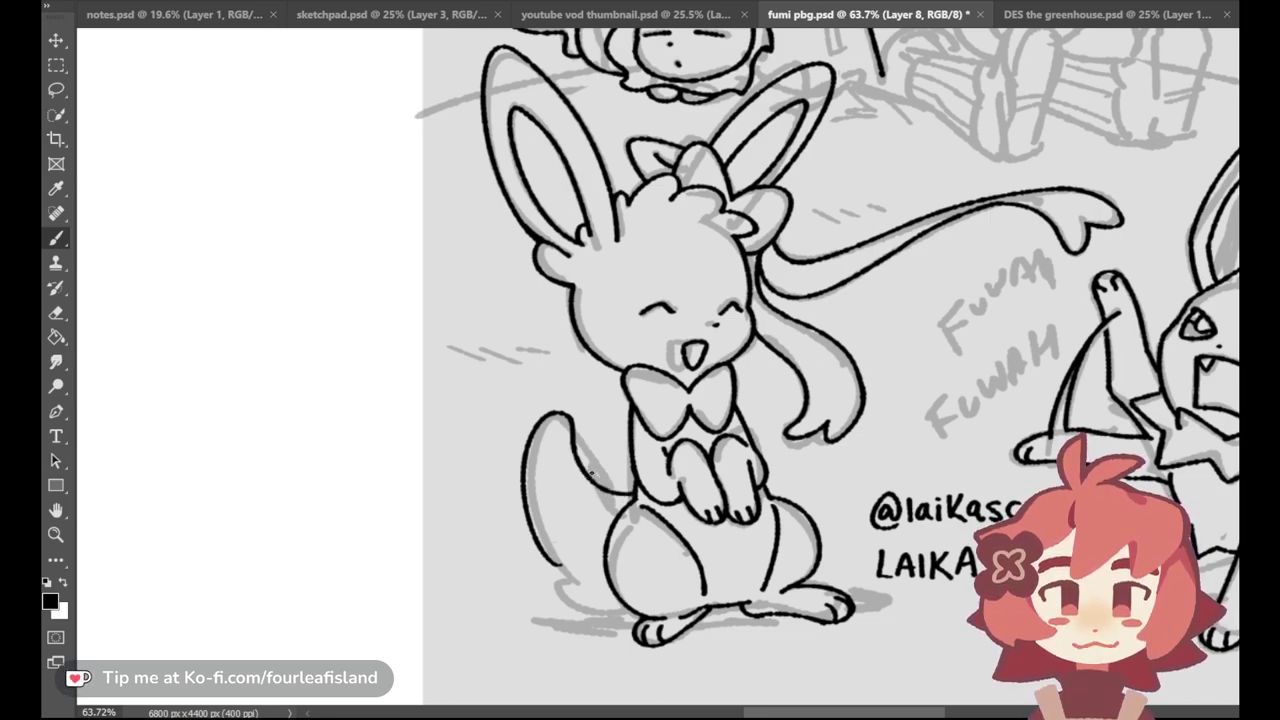
# Step: Ink the tufted lower edge of the smiling creature's tail, ending at the ground behind the near foot
pyautogui.moveTo(559, 569); pyautogui.dragTo(545, 554)
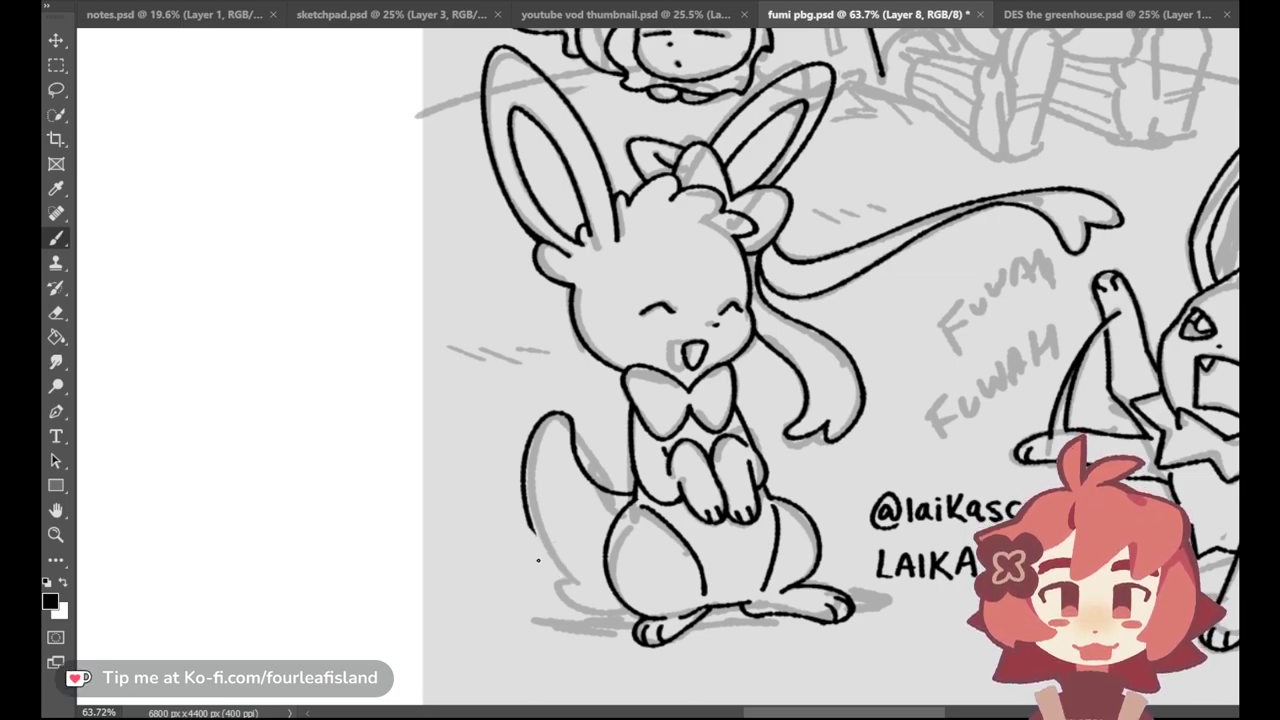
pyautogui.moveTo(533, 524)
pyautogui.mouseDown()
pyautogui.moveTo(522, 560)
pyautogui.moveTo(576, 588)
pyautogui.moveTo(569, 607)
pyautogui.moveTo(637, 613)
pyautogui.mouseUp()
pyautogui.hotkey('ctrl', 'z')
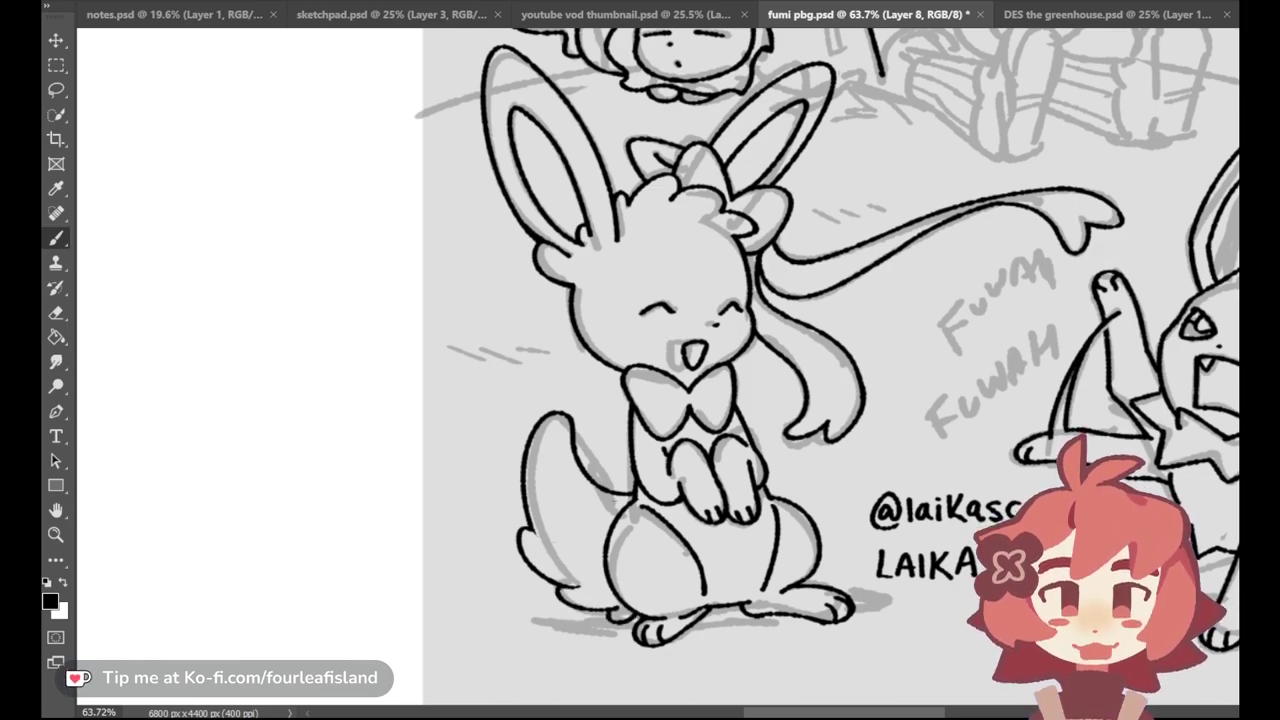
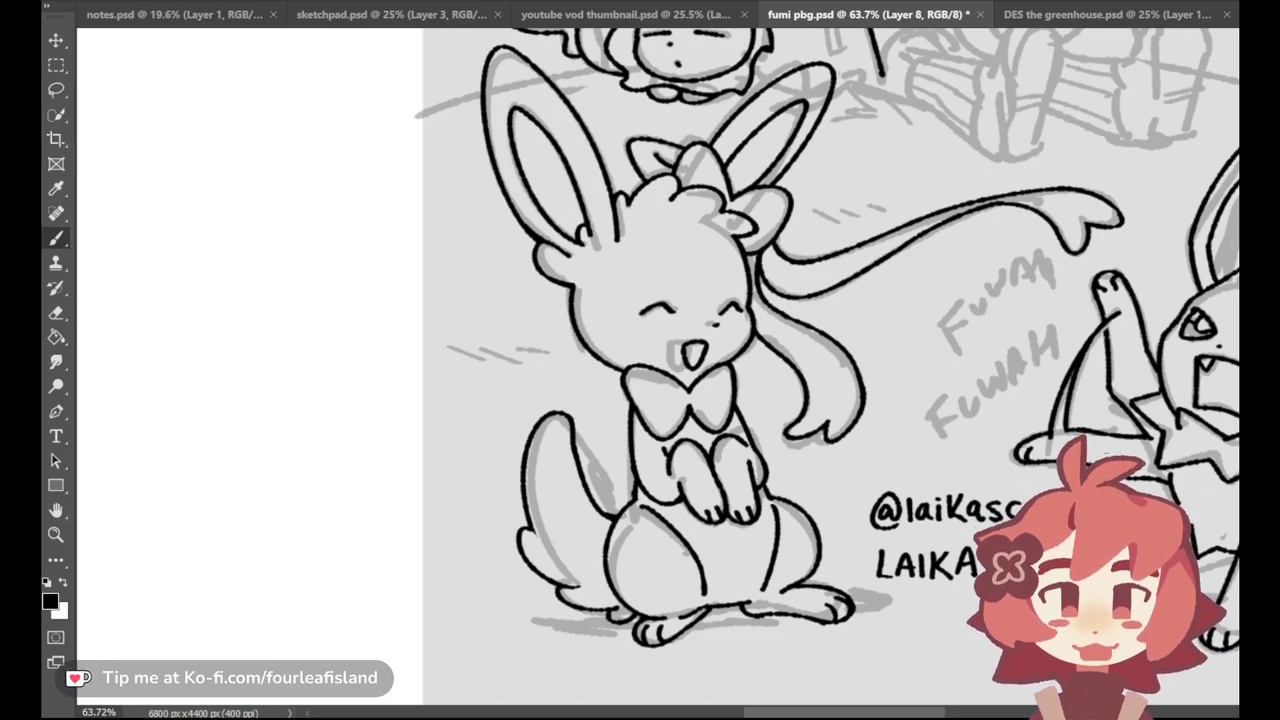
# Step: Ink the outline of the sleeping creature's second ear, tapering to a point in front of the seated character's jacket
pyautogui.scroll(10, 813, 367)
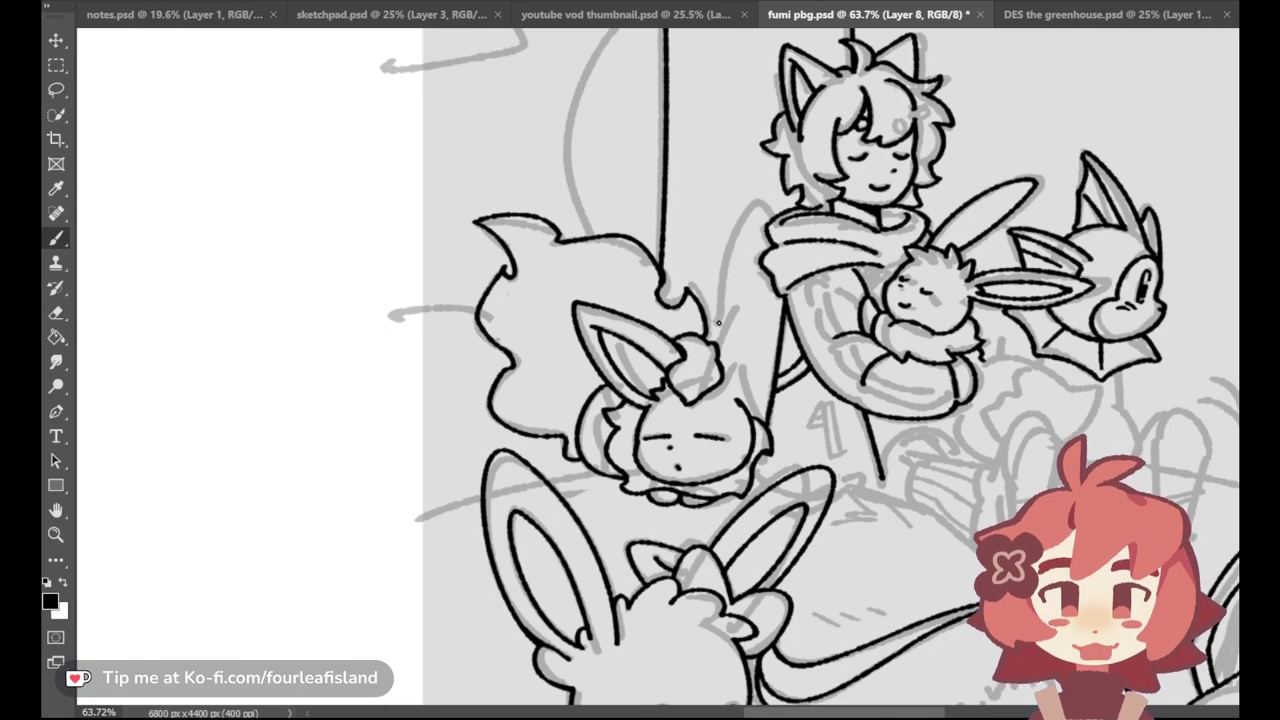
pyautogui.moveTo(716, 341); pyautogui.dragTo(762, 232)
pyautogui.hotkey('ctrl', 'z')
pyautogui.moveTo(716, 342); pyautogui.dragTo(765, 250)
pyautogui.hotkey('ctrl', 'z')
pyautogui.moveTo(716, 336)
pyautogui.mouseDown()
pyautogui.moveTo(768, 241)
pyautogui.moveTo(758, 368)
pyautogui.mouseUp()
pyautogui.hotkey('ctrl', 'z')
pyautogui.moveTo(773, 252); pyautogui.dragTo(774, 334)
pyautogui.moveTo(754, 394); pyautogui.dragTo(752, 344)
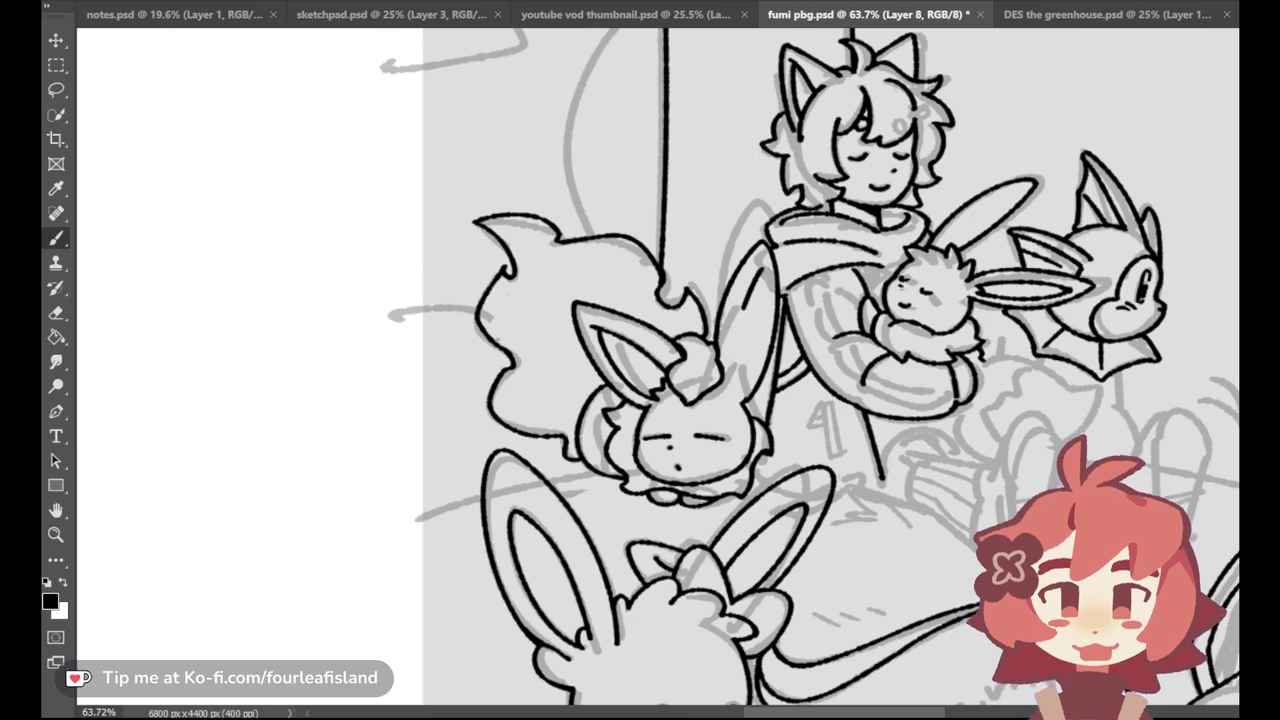
# Step: Ink the inner line and base fur of the sleeping creature's second ear, plus the hem of the seated character's jacket
pyautogui.moveTo(731, 370)
pyautogui.mouseDown()
pyautogui.moveTo(766, 272)
pyautogui.moveTo(747, 376)
pyautogui.mouseUp()
pyautogui.hotkey('ctrl', 'z')
pyautogui.moveTo(766, 274); pyautogui.dragTo(744, 385)
pyautogui.hotkey('ctrl', 'z')
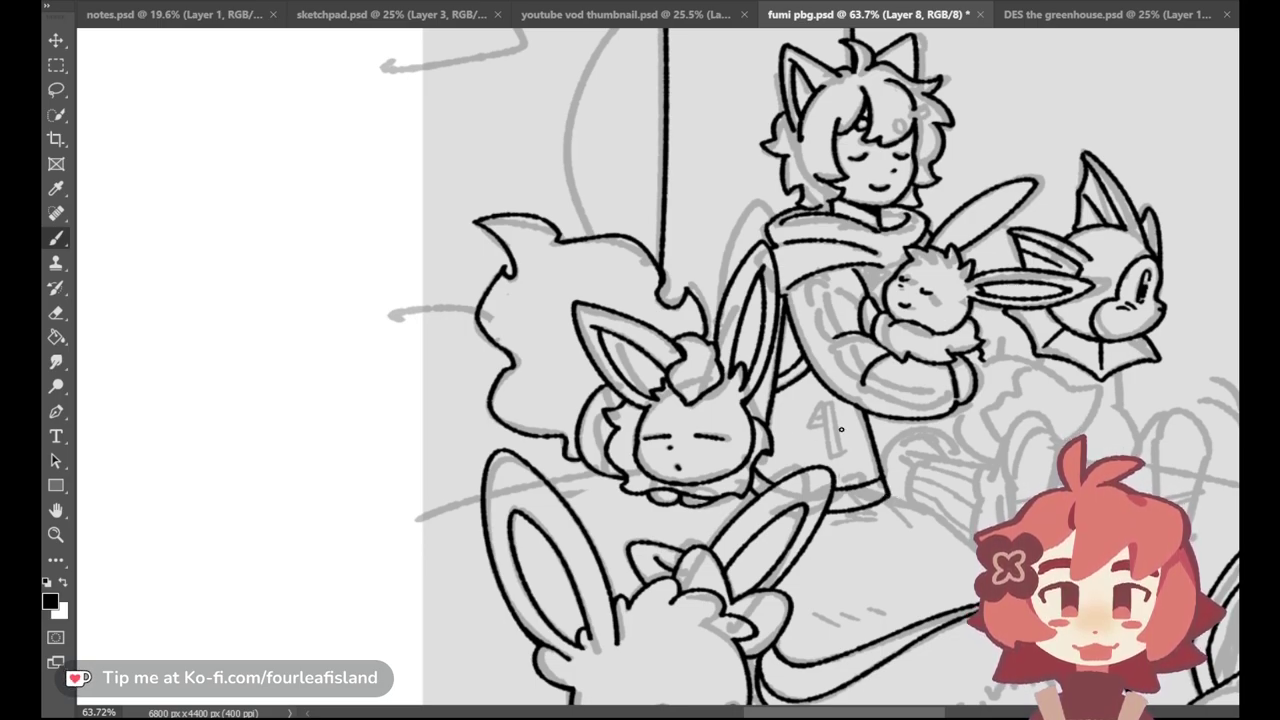
# Step: Ink the small pocket detail on the lower front of the seated character's jacket over the sketch marks
pyautogui.moveTo(831, 403)
pyautogui.mouseDown()
pyautogui.moveTo(832, 460)
pyautogui.moveTo(822, 415)
pyautogui.moveTo(820, 428)
pyautogui.moveTo(836, 427)
pyautogui.mouseUp()
pyautogui.hotkey('ctrl', 'z')
pyautogui.hotkey('ctrl', 'z')
pyautogui.hotkey('ctrl', 'z')
pyautogui.hotkey('ctrl', 'z')
pyautogui.hotkey('ctrl', 'z')
pyautogui.moveTo(825, 404)
pyautogui.mouseDown()
pyautogui.moveTo(831, 463)
pyautogui.moveTo(843, 449)
pyautogui.mouseUp()
pyautogui.hotkey('ctrl', 'z')
pyautogui.hotkey('ctrl', 'z')
pyautogui.hotkey('ctrl', 'z')
pyautogui.hotkey('ctrl', 'z')
pyautogui.moveTo(829, 430)
pyautogui.mouseDown()
pyautogui.moveTo(832, 462)
pyautogui.moveTo(846, 460)
pyautogui.mouseUp()
pyautogui.hotkey('ctrl', 'z')
pyautogui.hotkey('ctrl', 'z')
pyautogui.hotkey('ctrl', 'z')
pyautogui.hotkey('ctrl', 'z')
# Step: Hide the sketch and erase the signature text beside the smiling creature from Layer 8
pyautogui.hotkey('ctrl', '0')
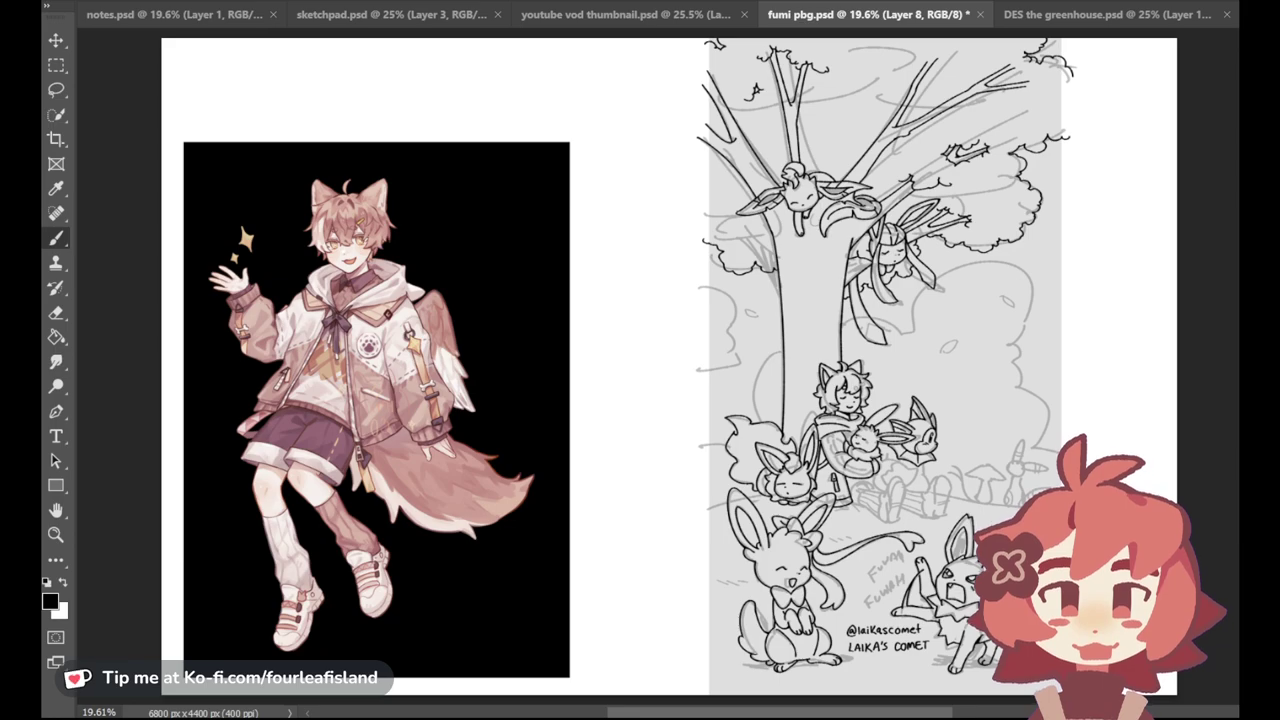
pyautogui.click(1262, 400)
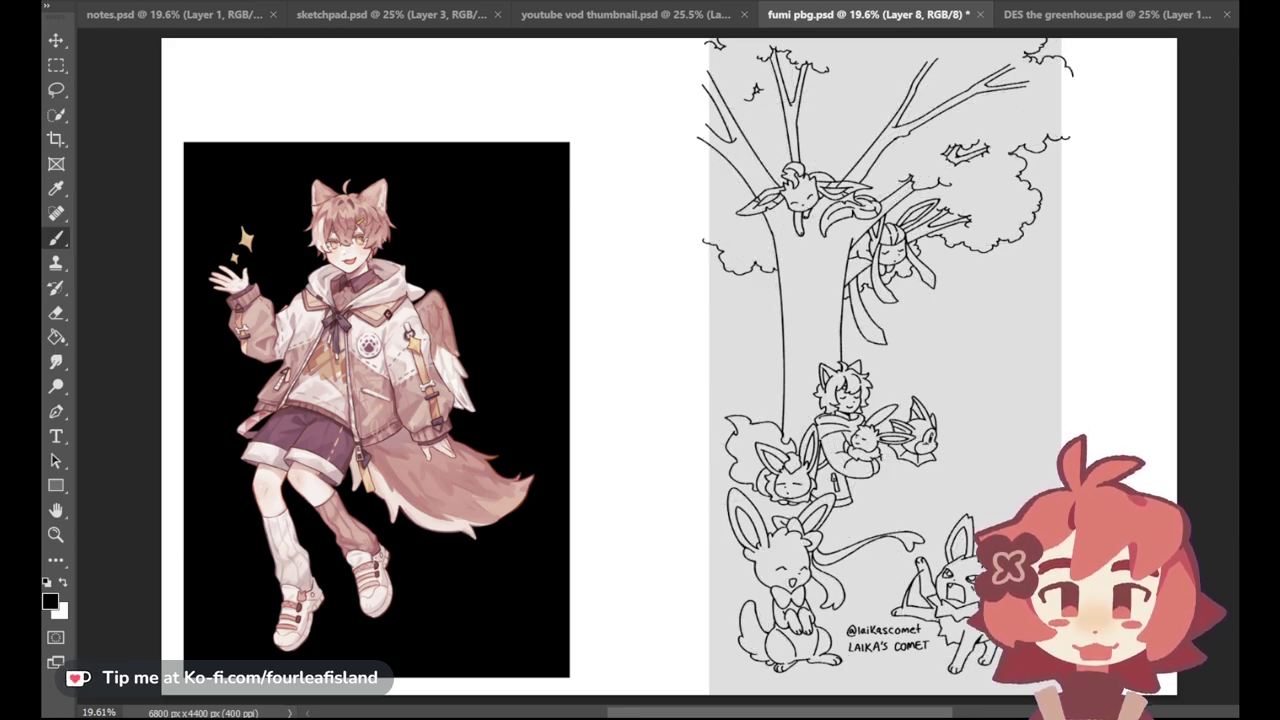
pyautogui.click(56, 316)
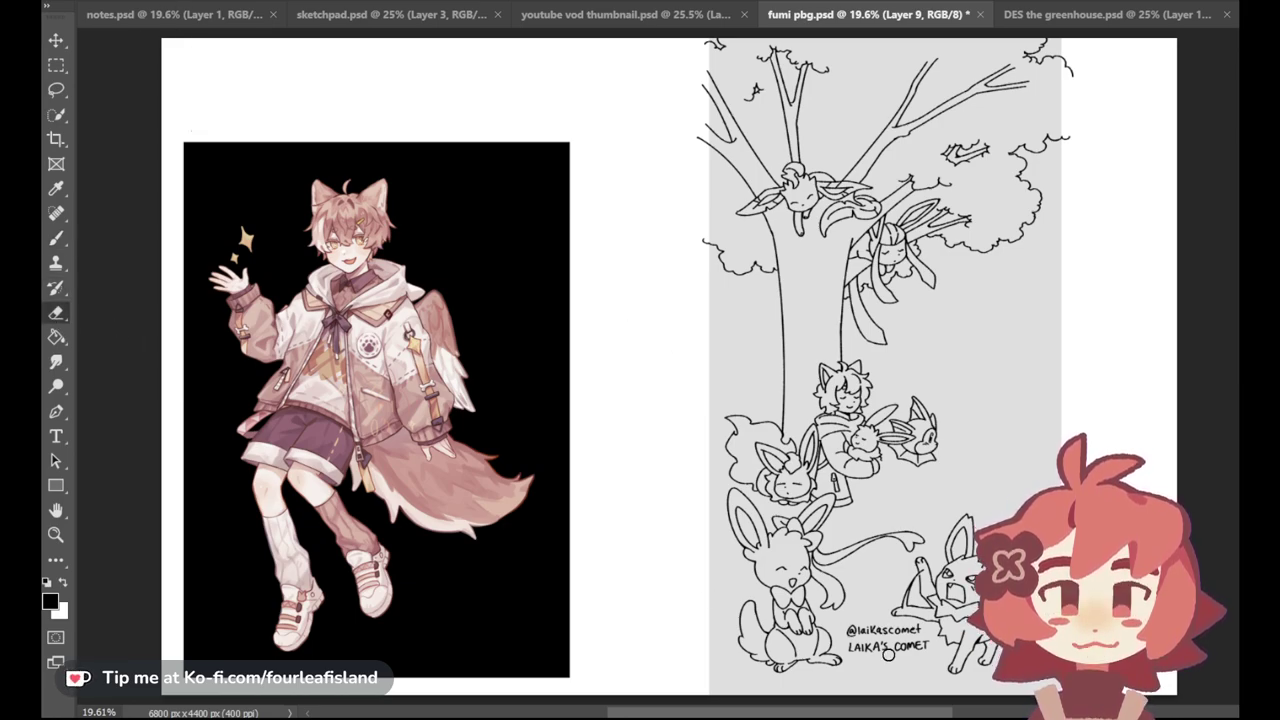
pyautogui.hotkey('alt', '[')
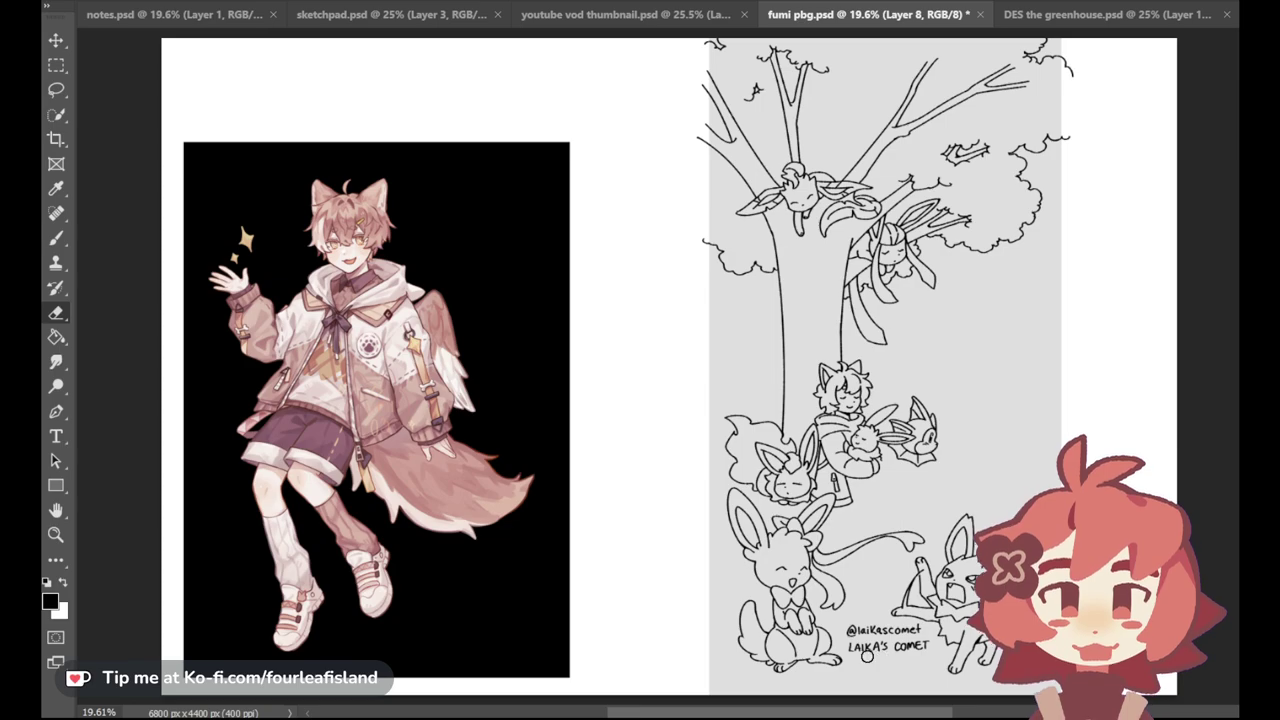
pyautogui.moveTo(845, 628)
pyautogui.mouseDown()
pyautogui.moveTo(860, 645)
pyautogui.moveTo(855, 630)
pyautogui.moveTo(920, 640)
pyautogui.mouseUp()
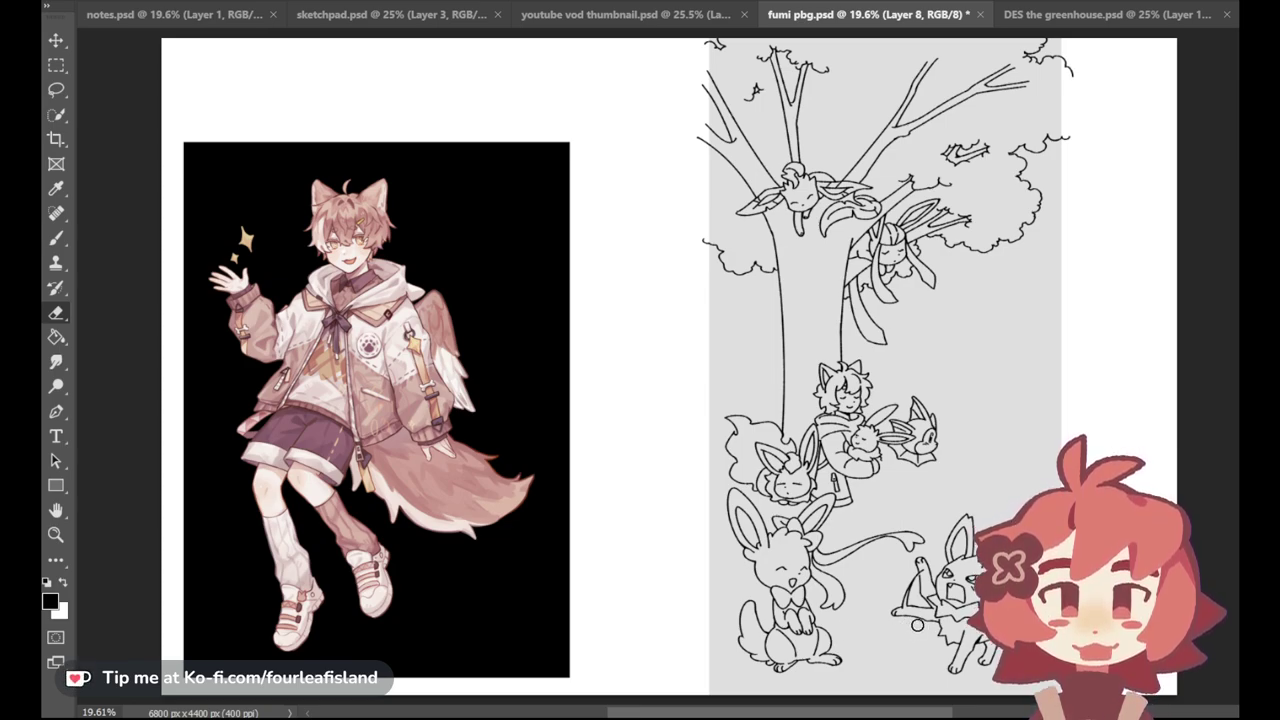